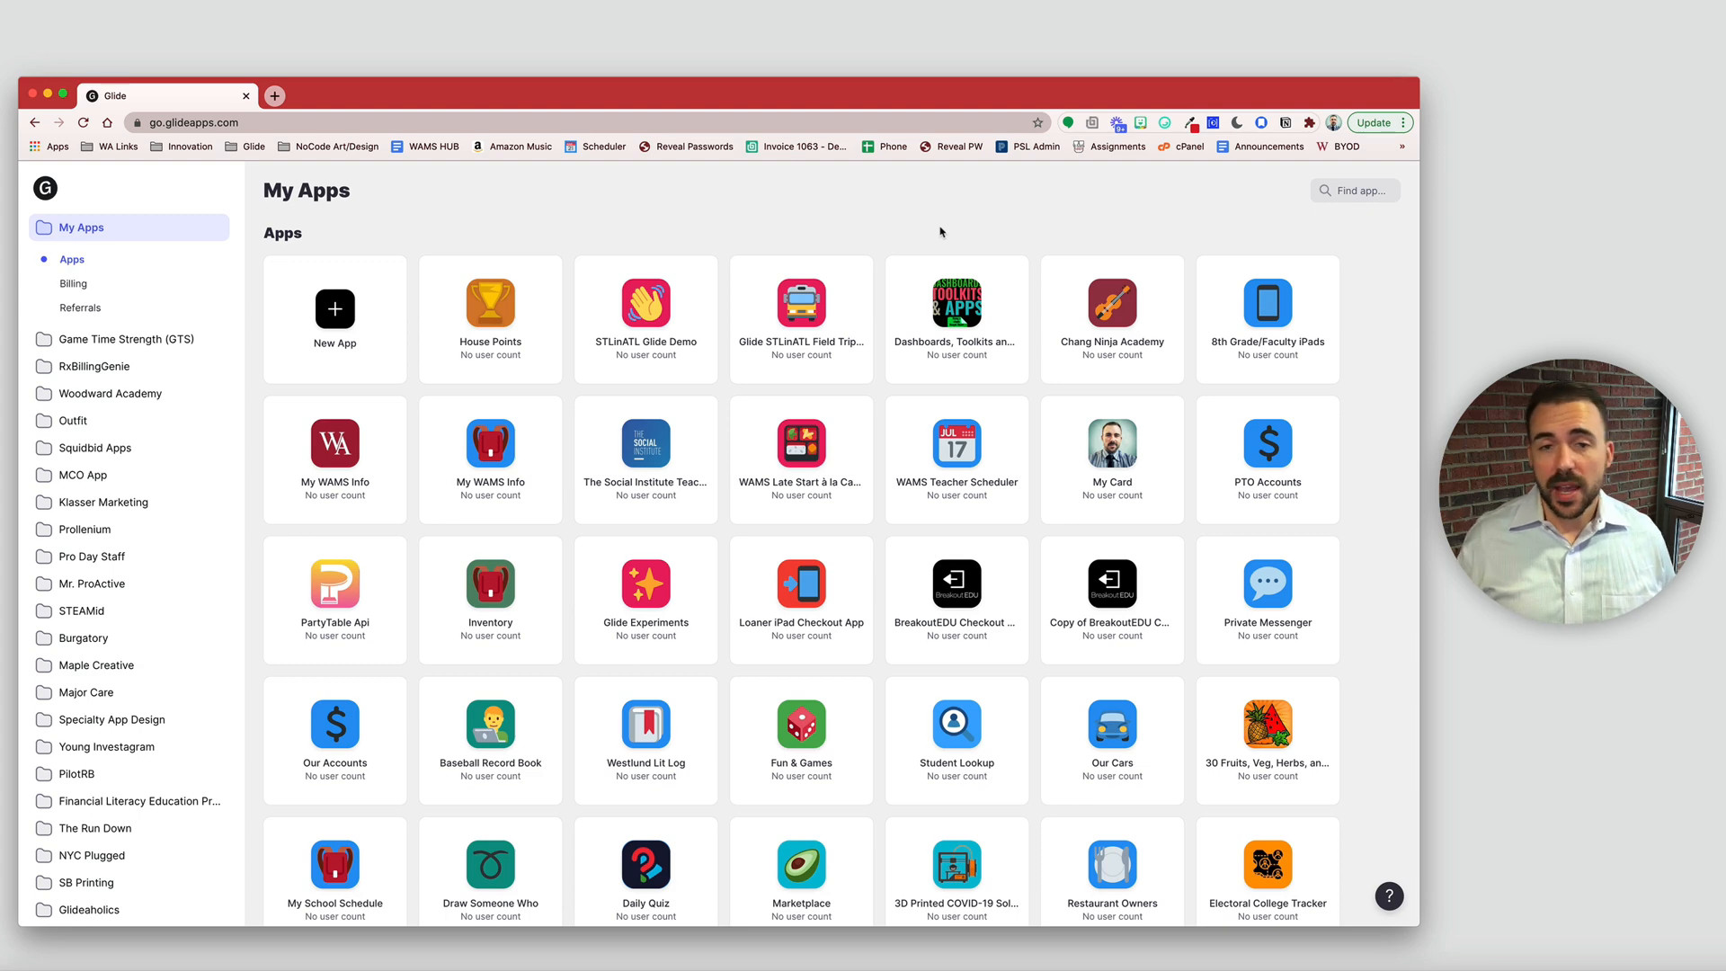
- Start a new Glide app to bring up the data source picker, then open a blank browser tab
{"action": "left_click", "coordinate": [374, 307]}
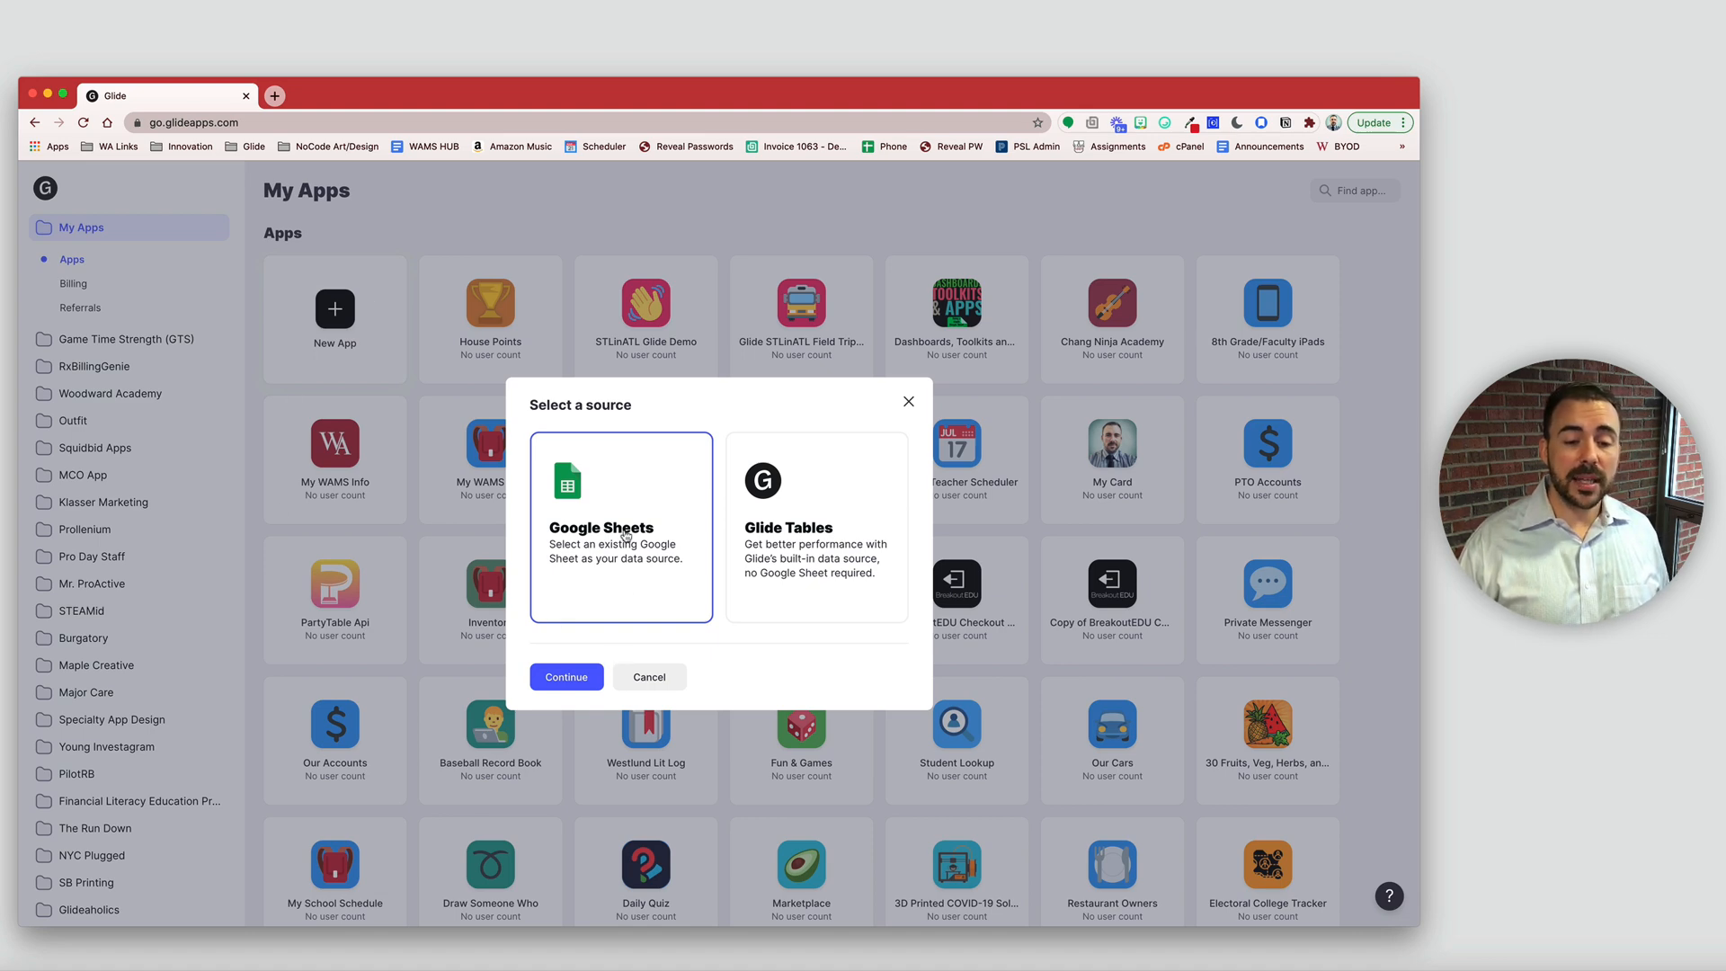
{"action": "left_click", "coordinate": [275, 96]}
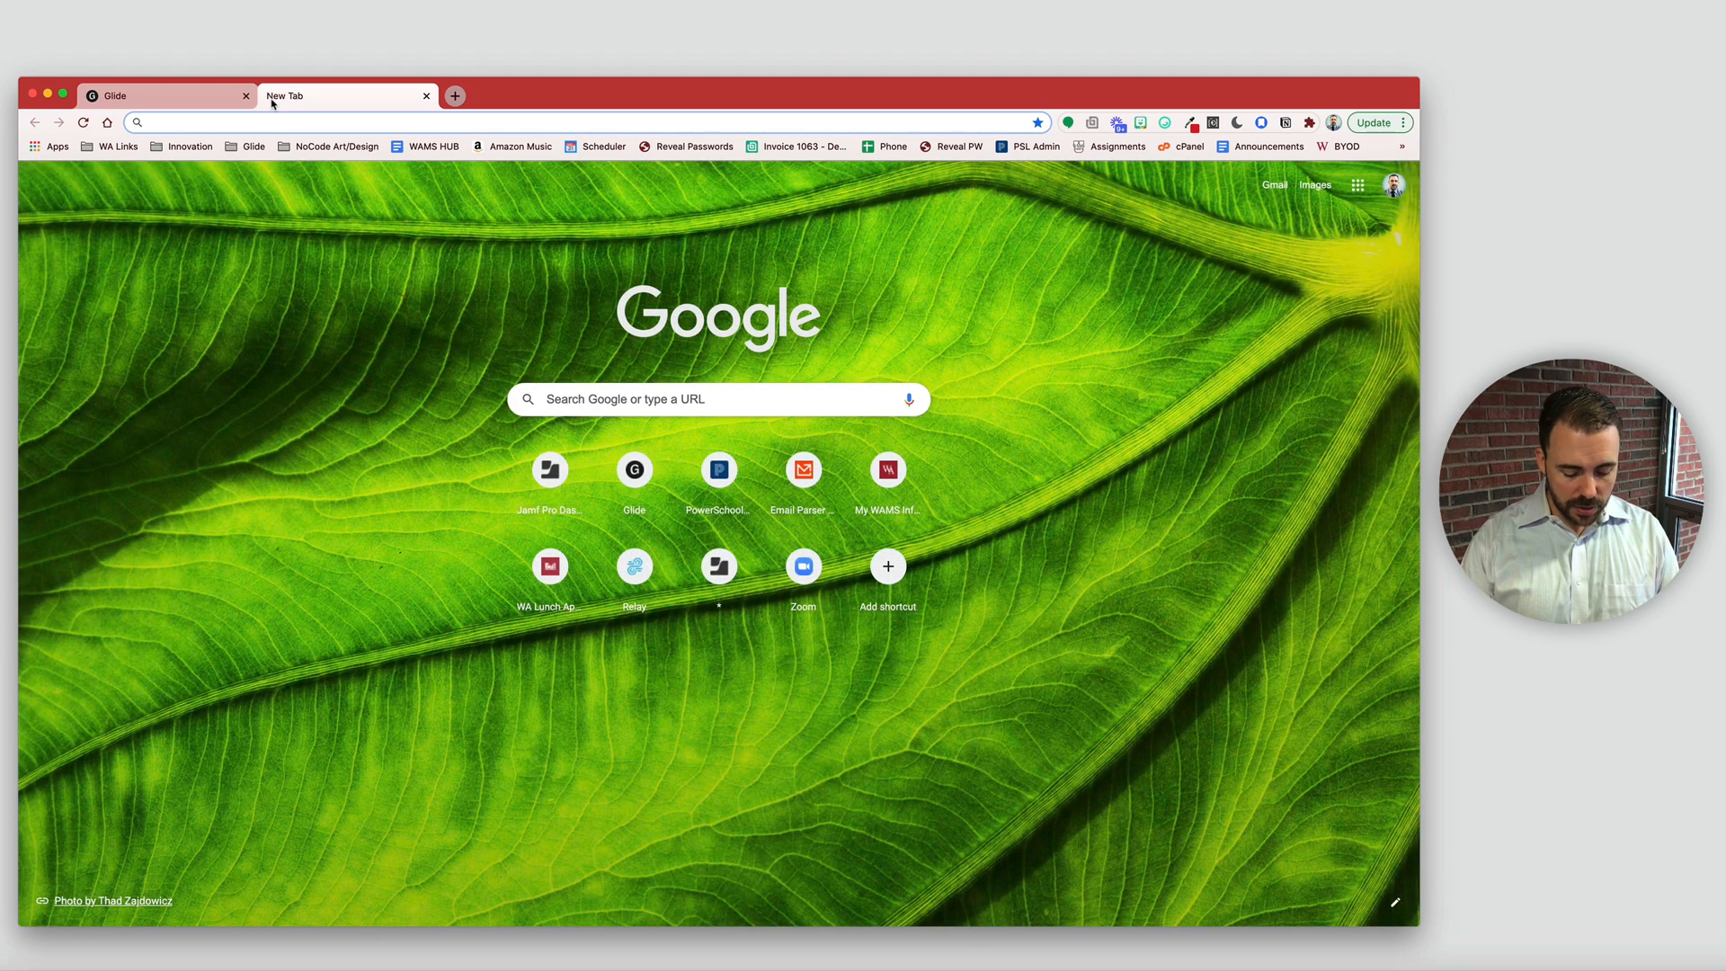
- Create a blank spreadsheet via sheets.new and title it 'Gamification V2'
{"action": "type", "text": "shetet"}
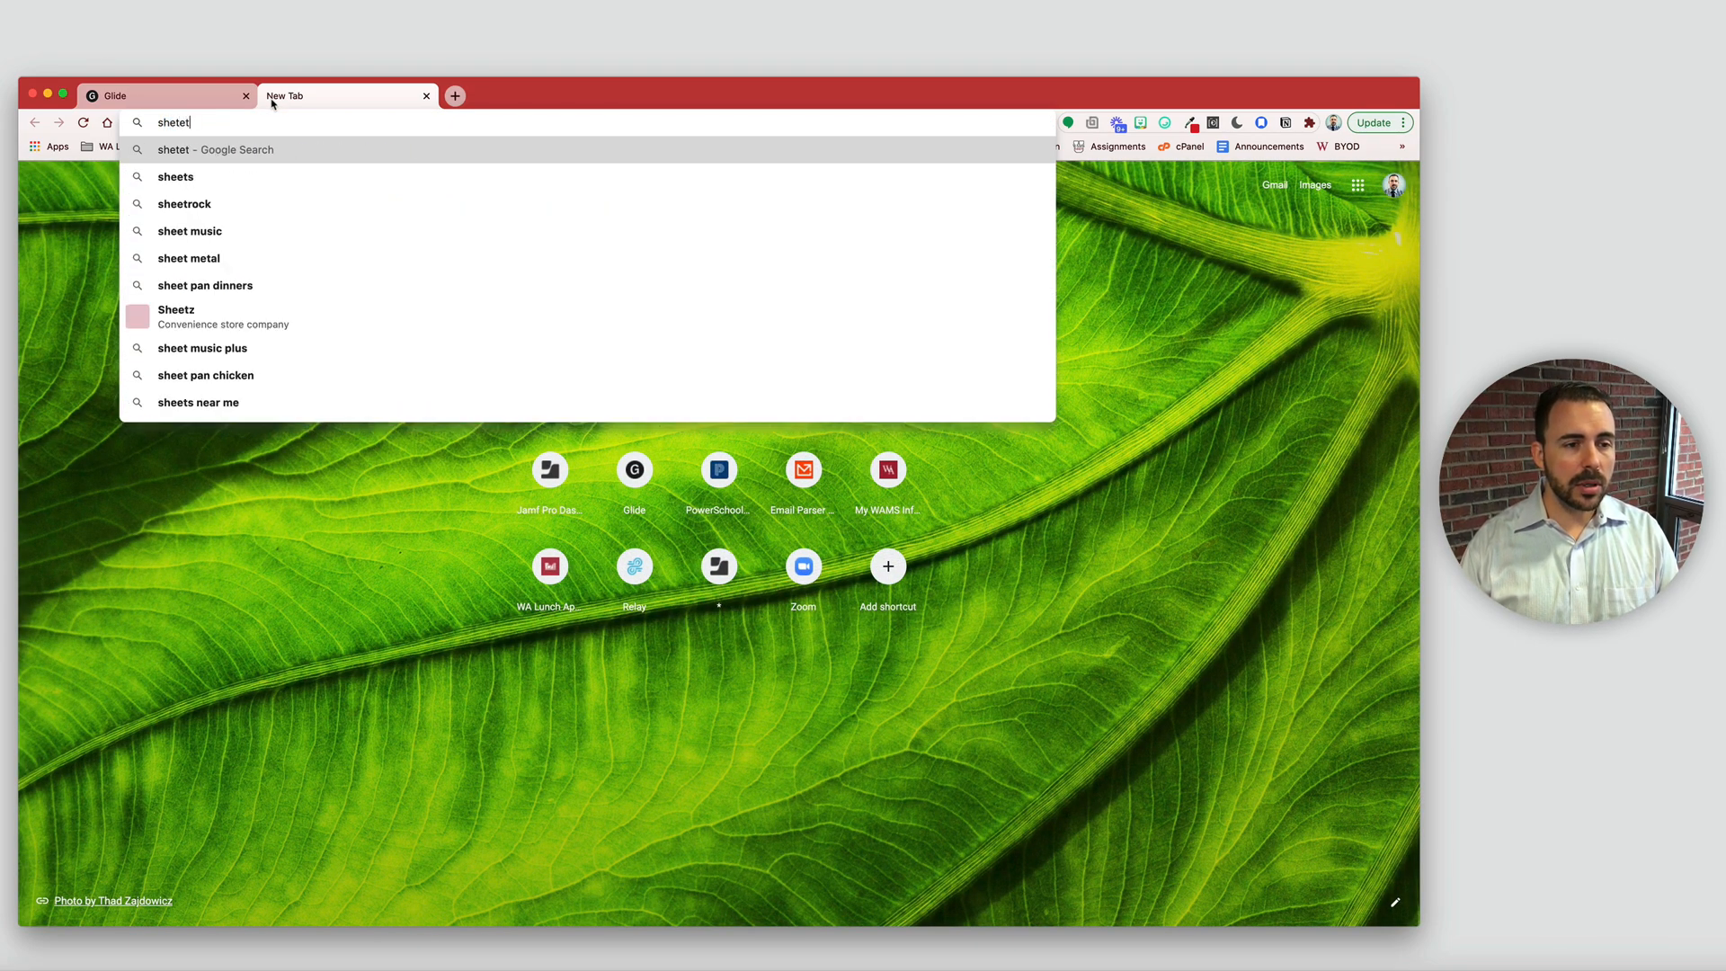
{"action": "key", "text": "BackSpace"}
{"action": "key", "text": "BackSpace"}
{"action": "key", "text": "BackSpace"}
{"action": "type", "text": "ets.new"}
{"action": "key", "text": "Return"}
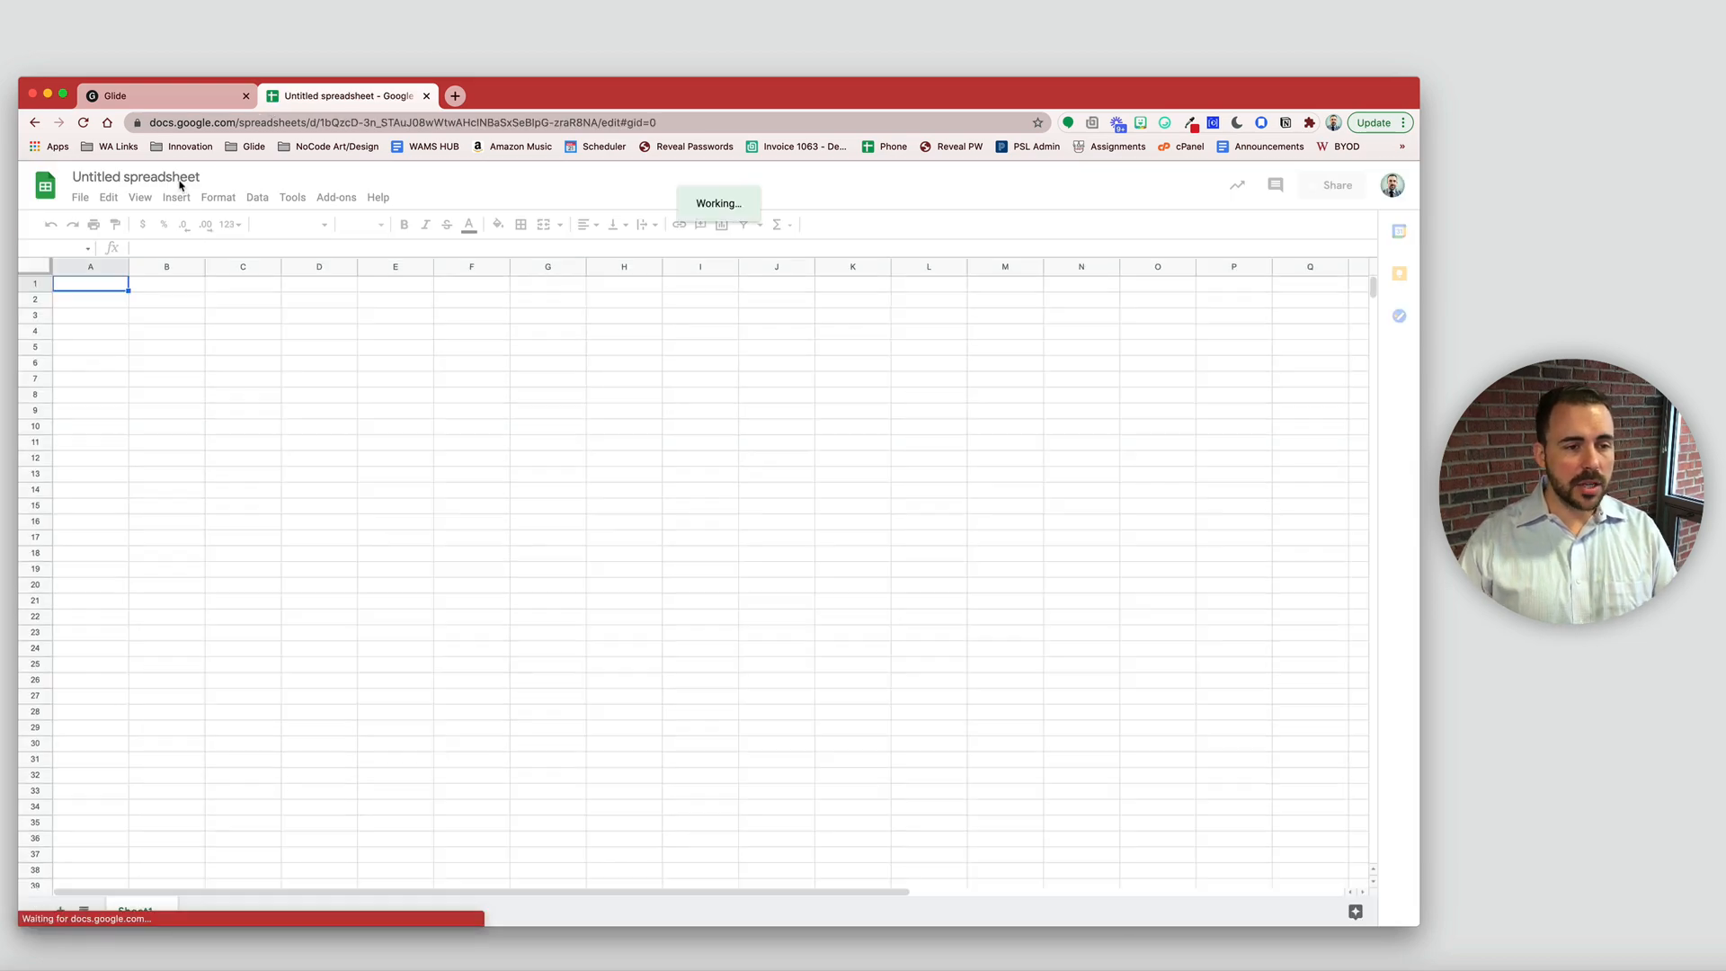
{"action": "left_click", "coordinate": [180, 182]}
{"action": "type", "text": "Gami"}
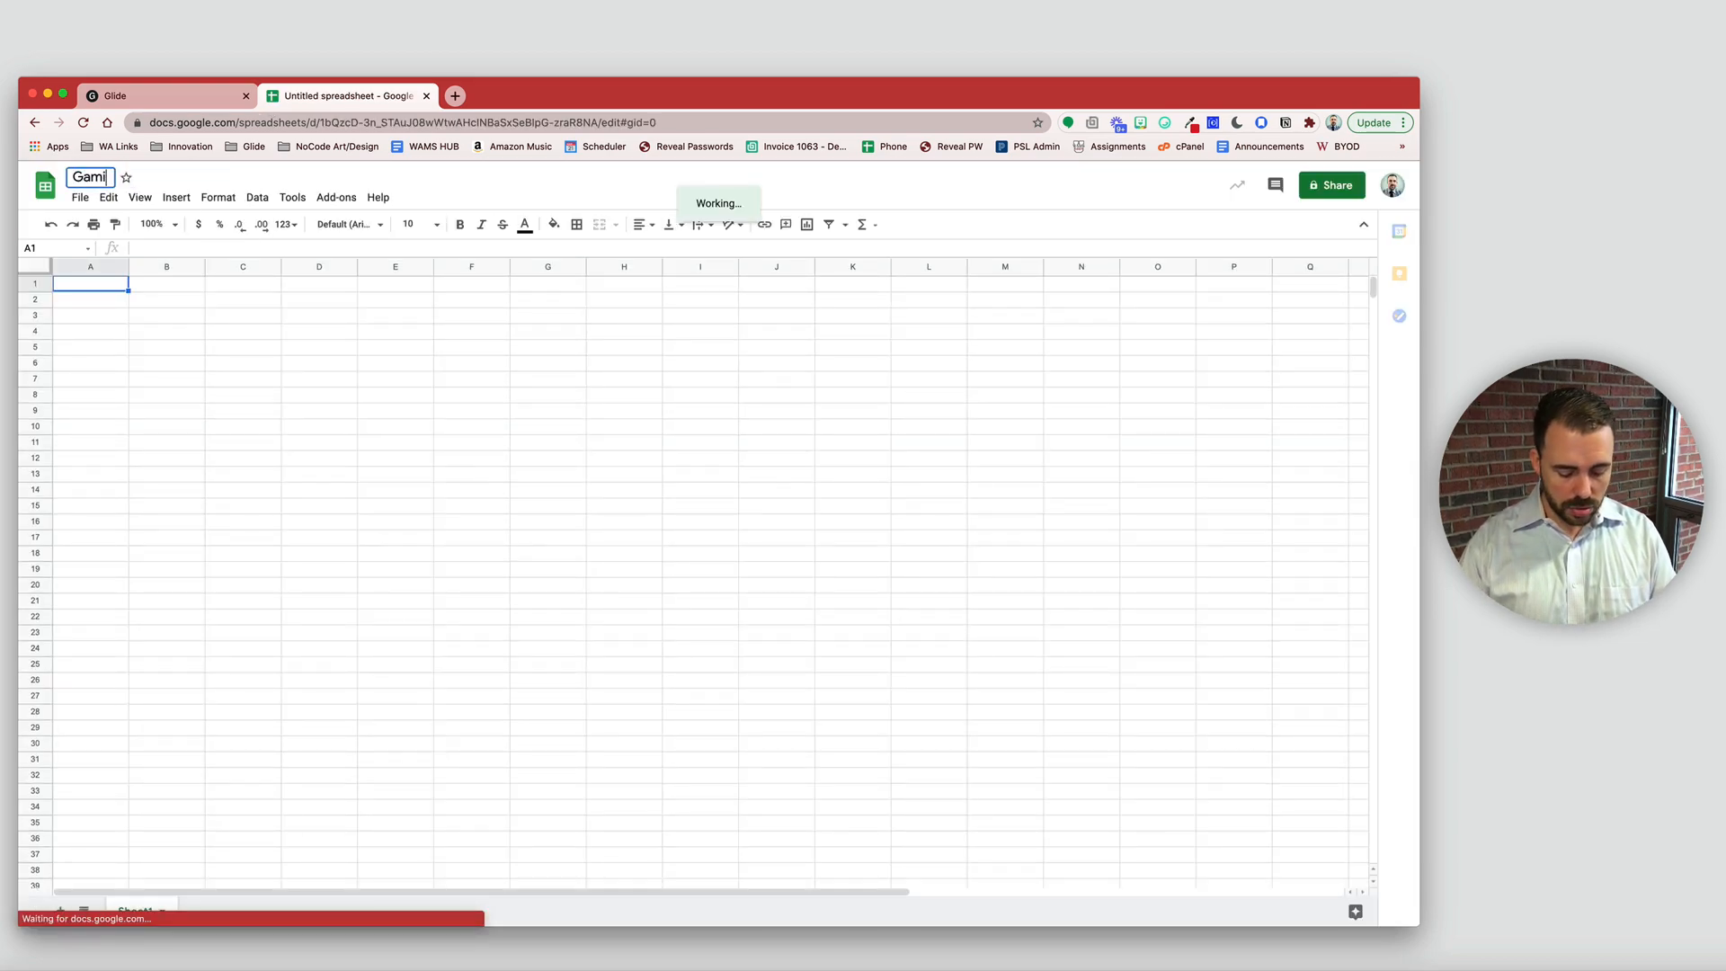
{"action": "type", "text": "fication V2"}
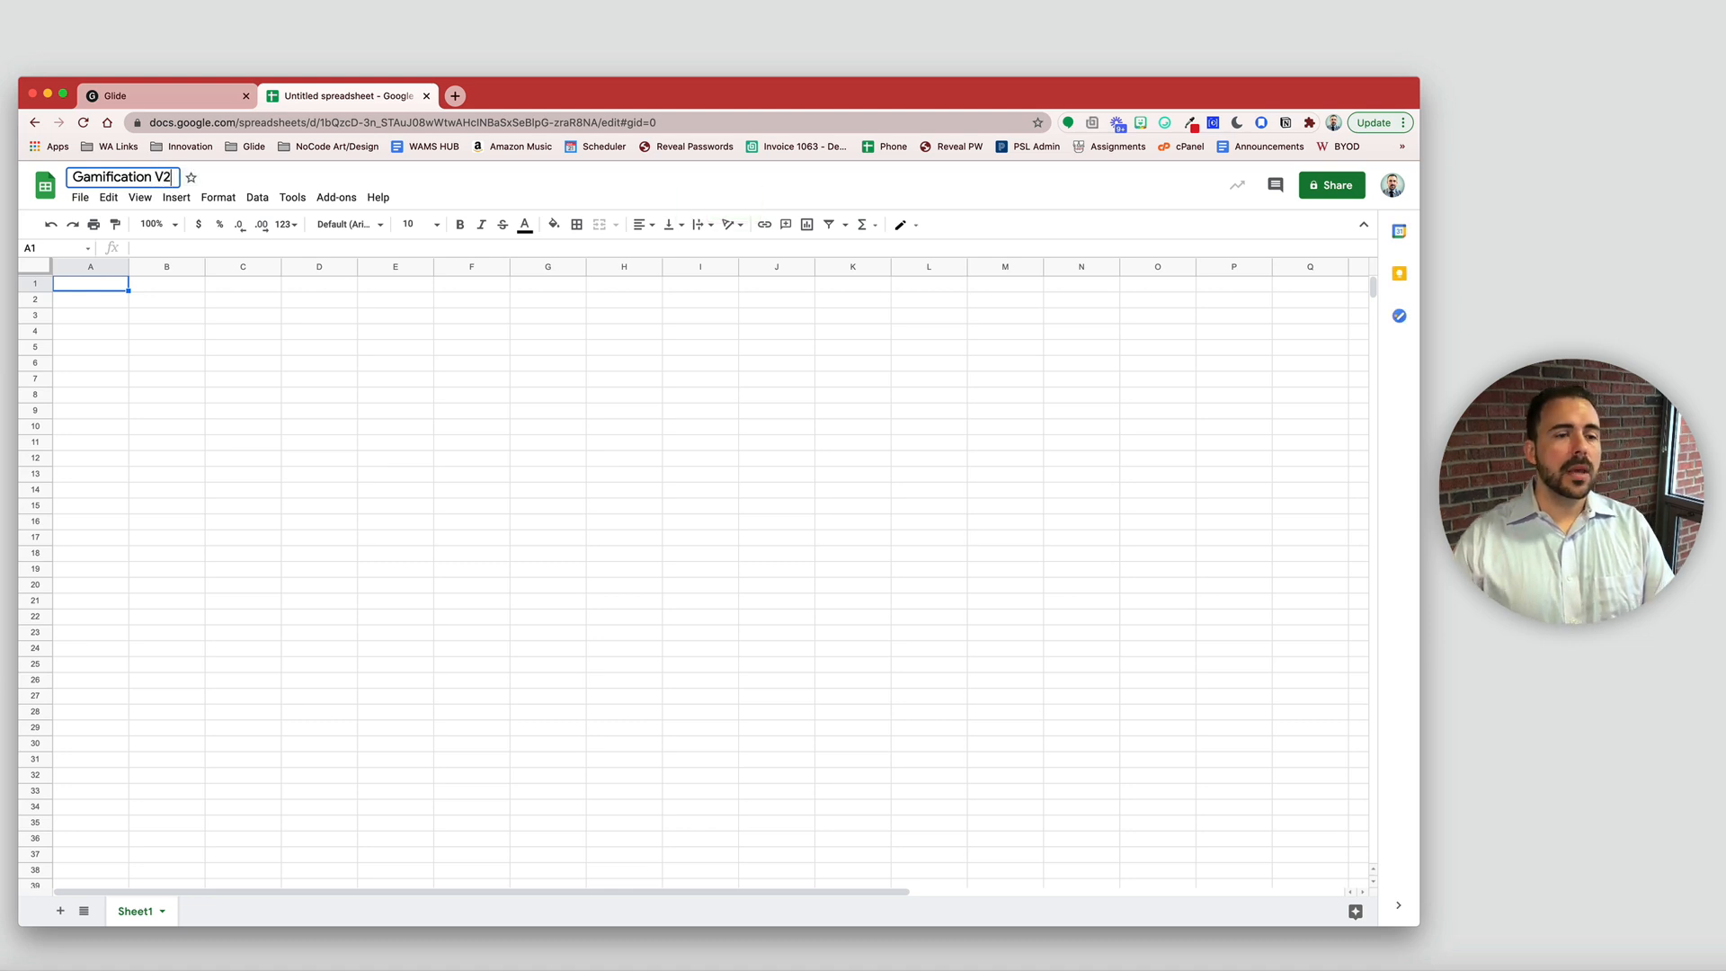
{"action": "left_click", "coordinate": [180, 374]}
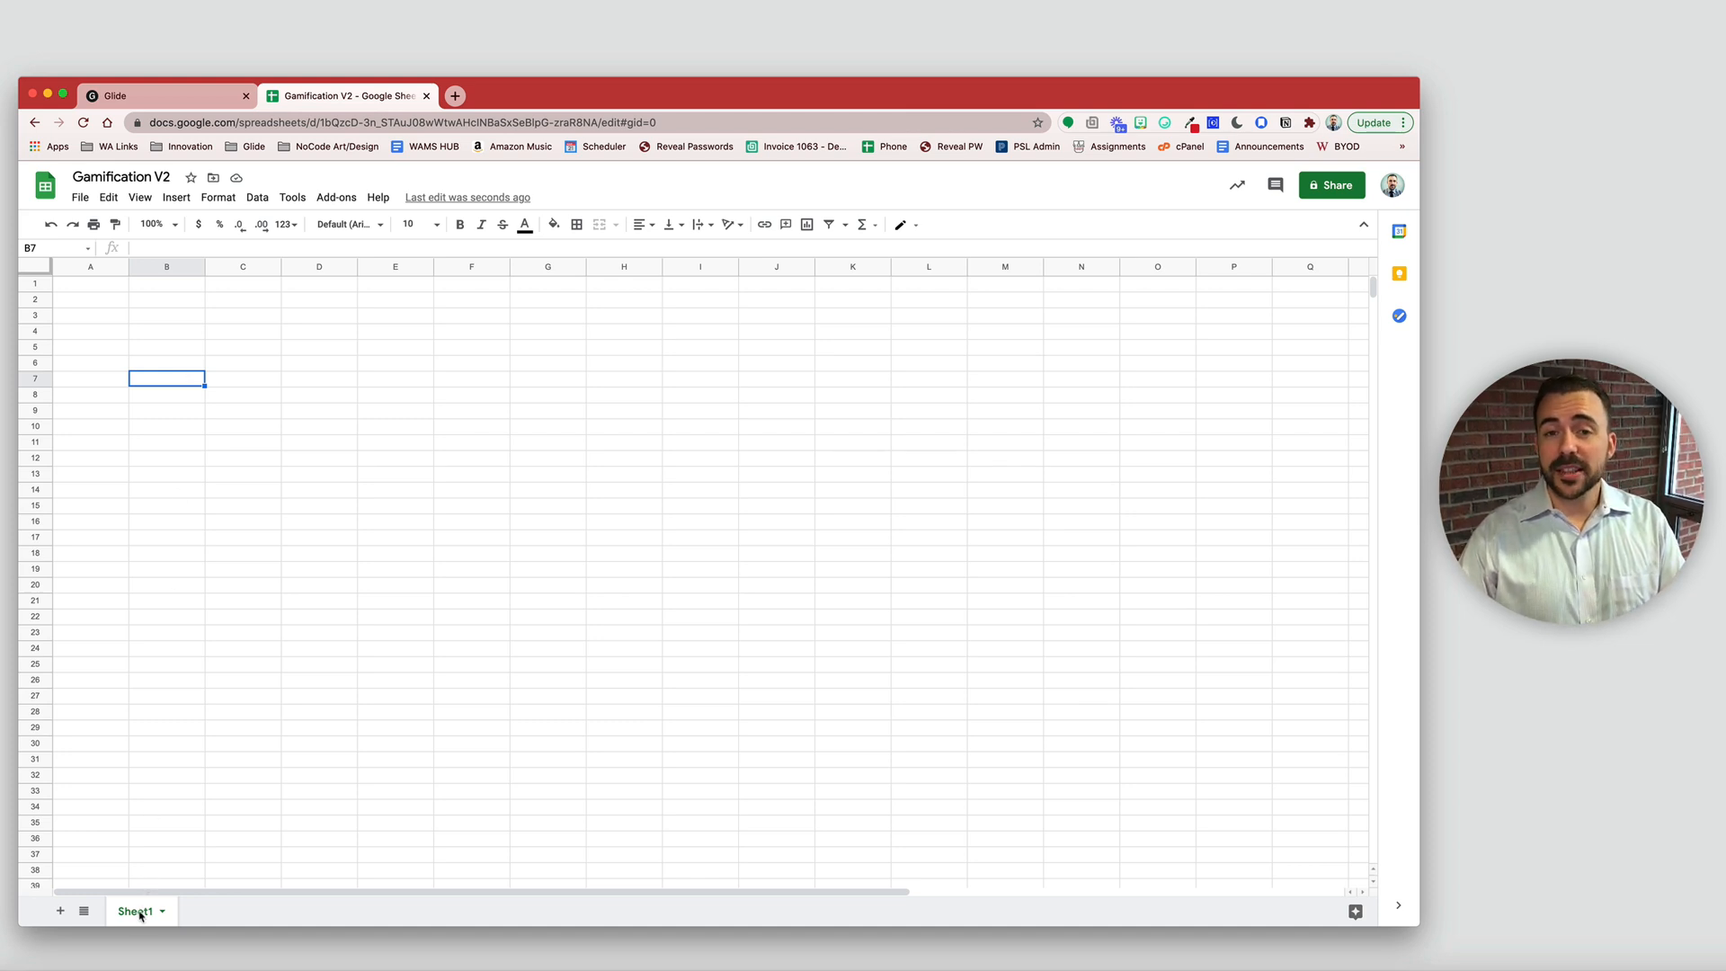
- Rename the Sheet1 tab to 'users'
{"action": "double_click", "coordinate": [141, 913]}
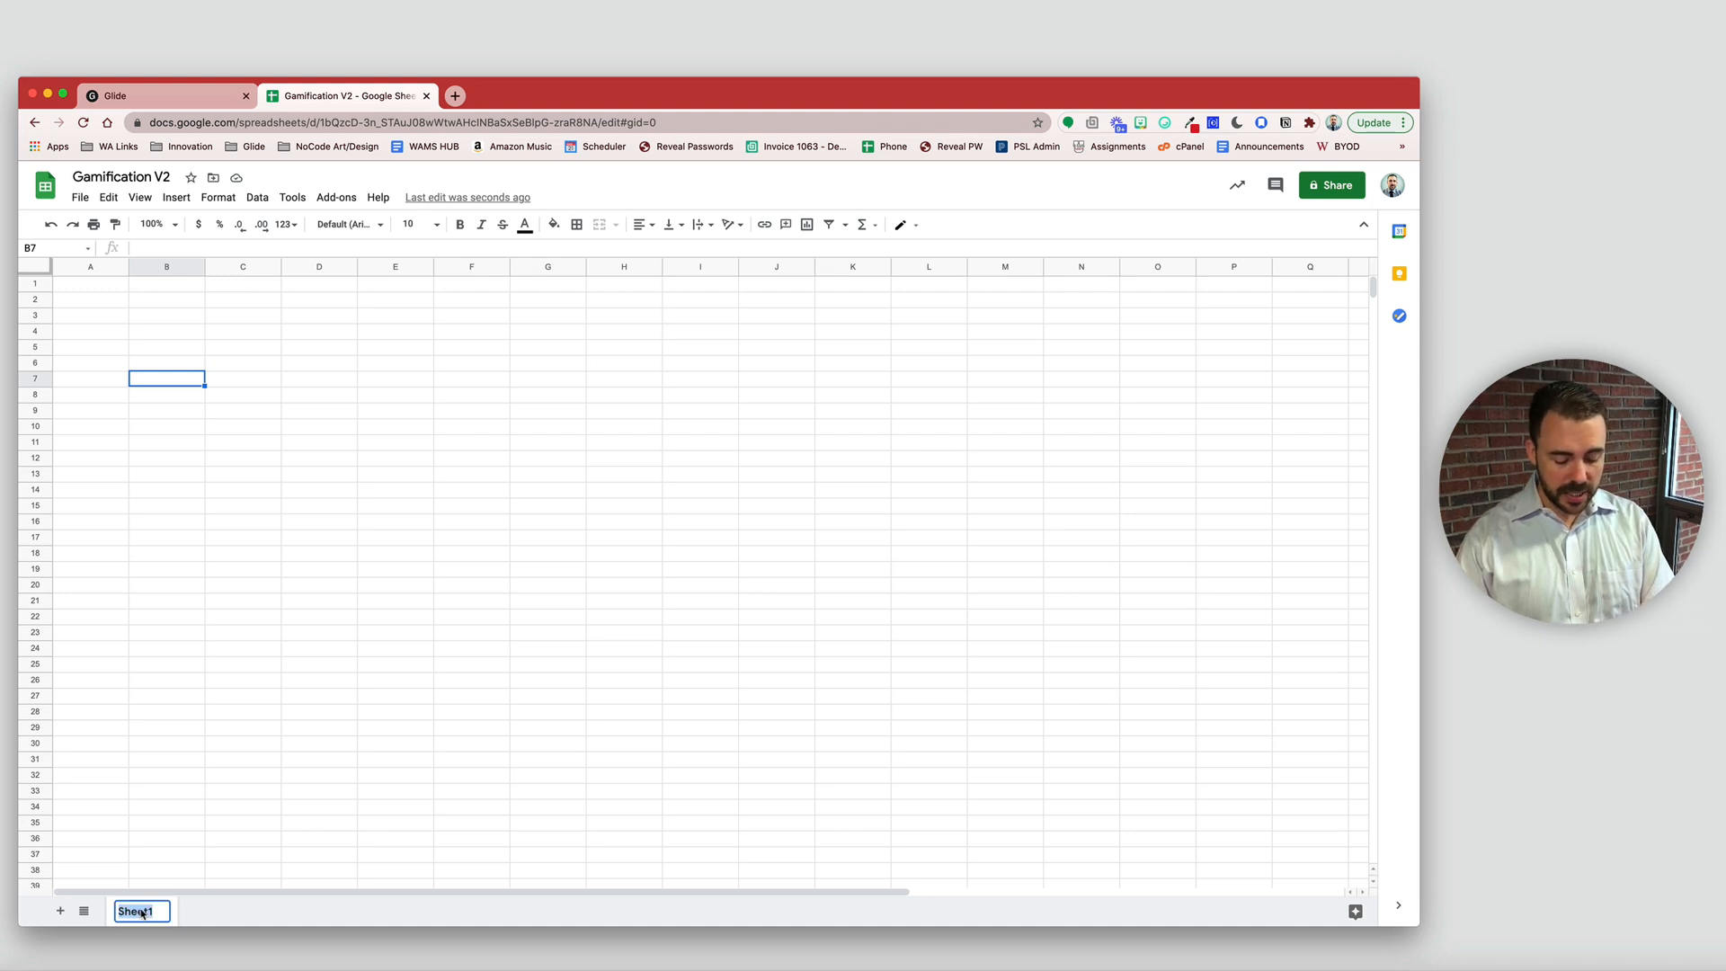
{"action": "type", "text": "users"}
{"action": "key", "text": "Return"}
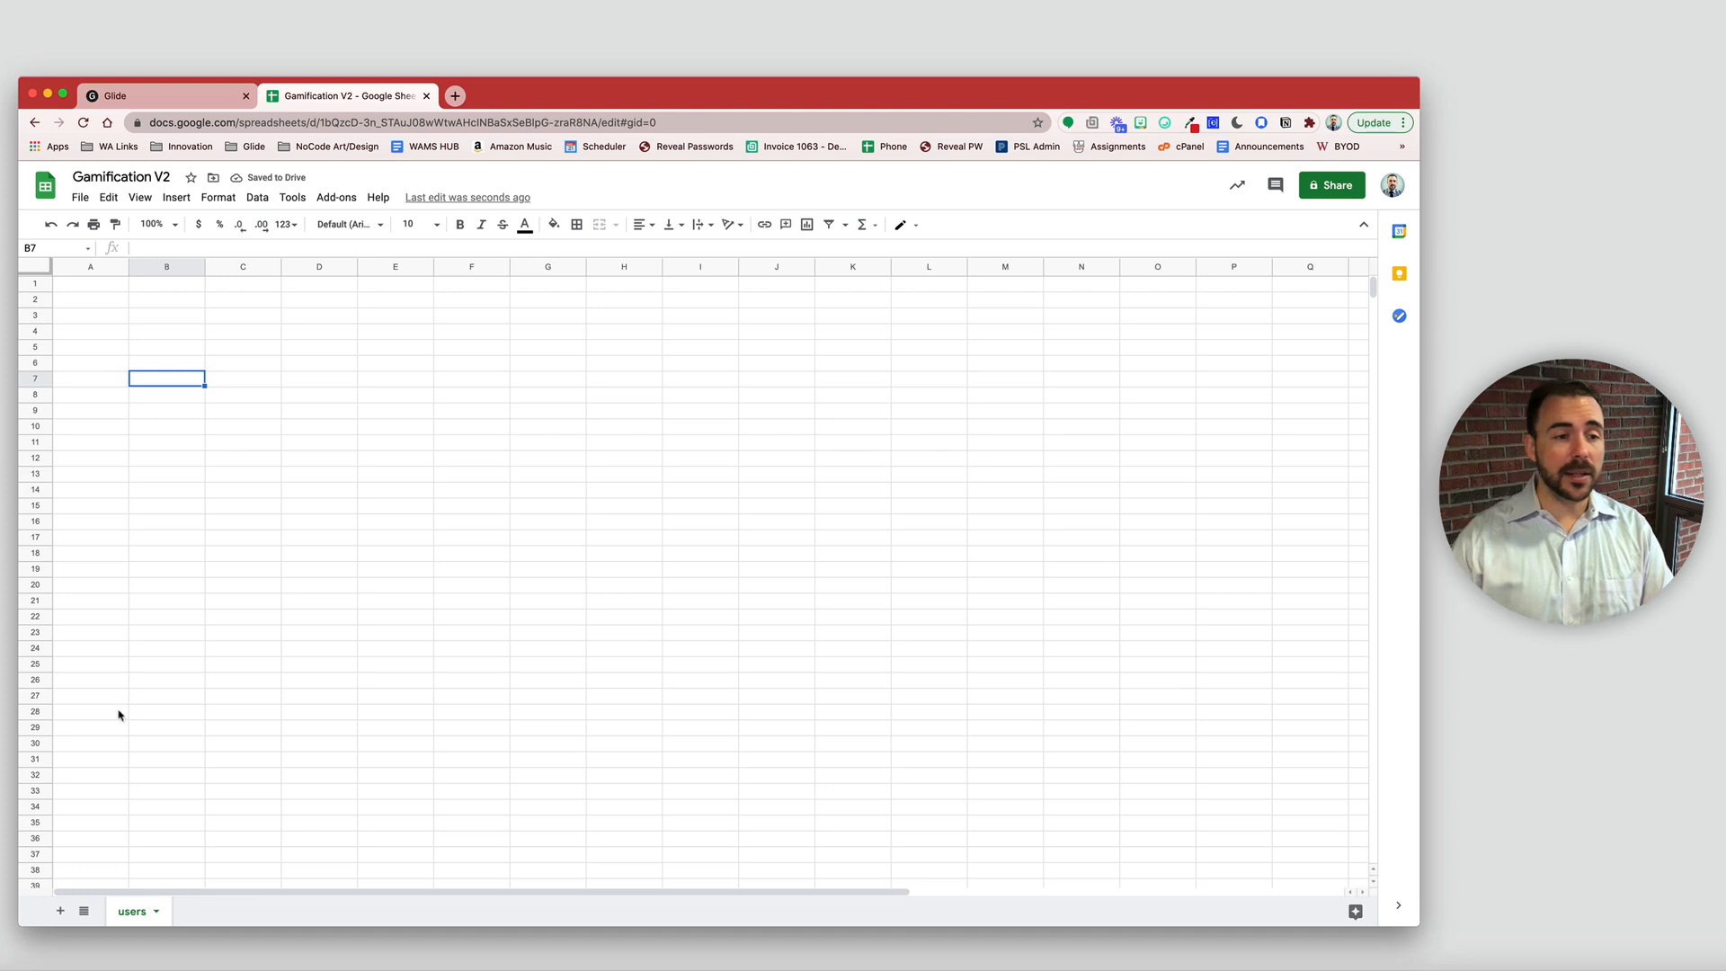
- Enter the headers email and username in cells A1 and B1
{"action": "left_click", "coordinate": [86, 288]}
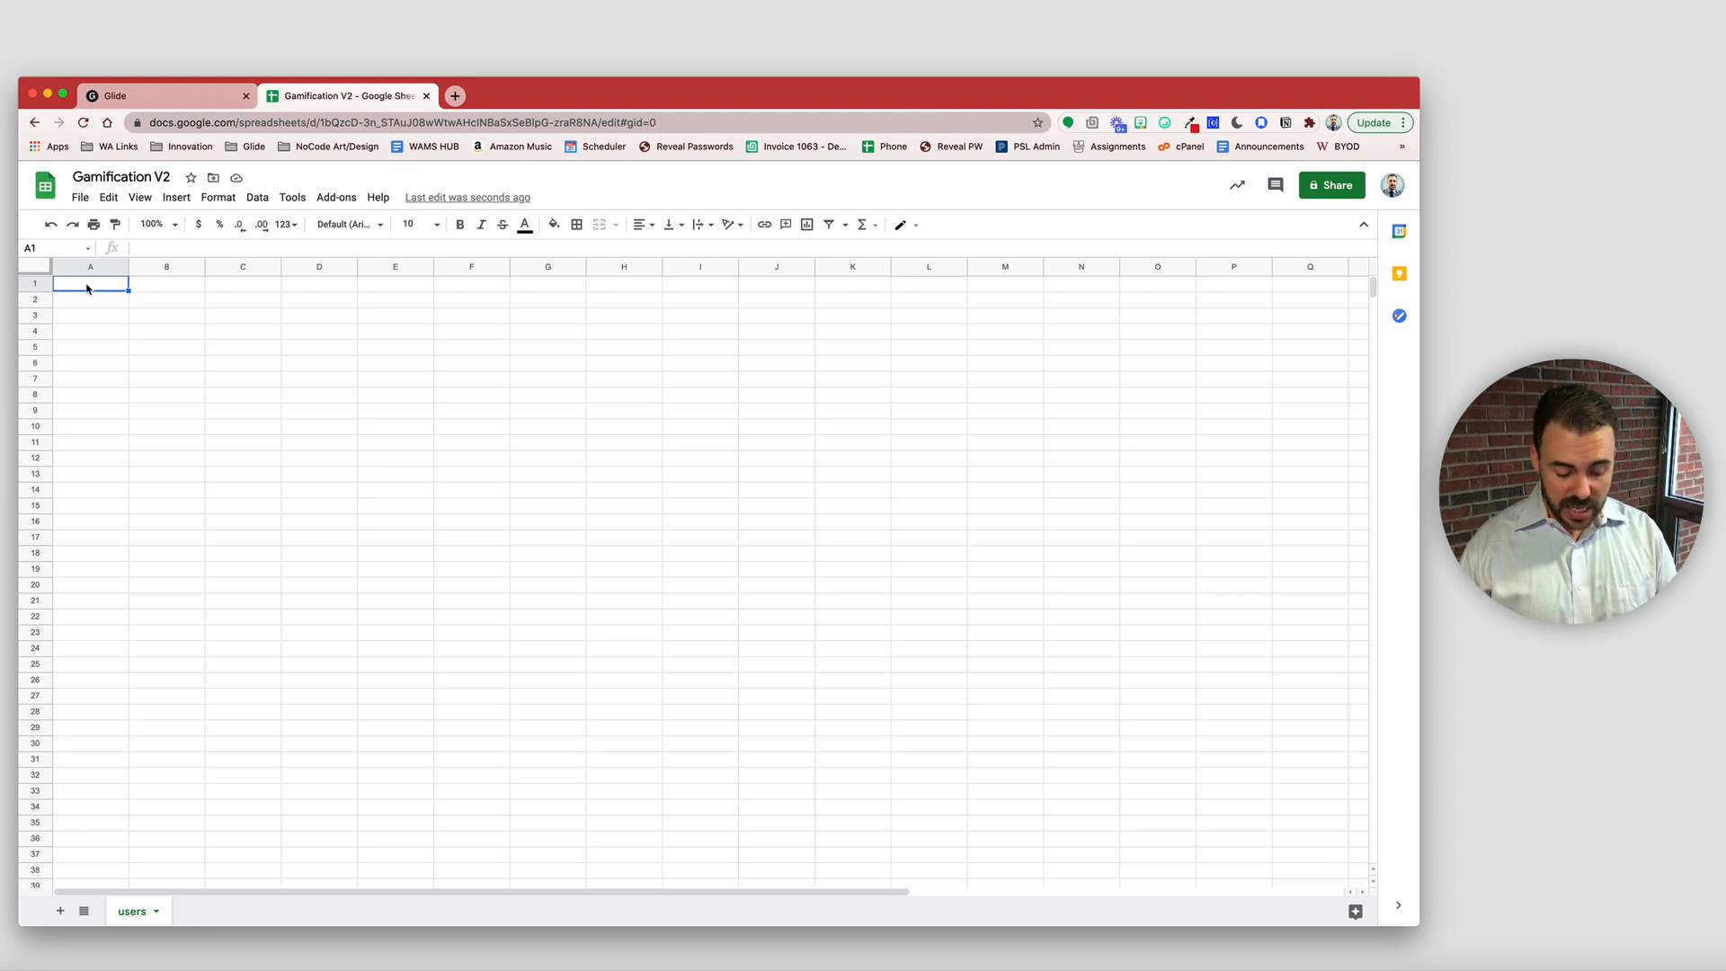
{"action": "type", "text": "ema"}
{"action": "key", "text": "BackSpace"}
{"action": "key", "text": "BackSpace"}
{"action": "key", "text": "BackSpace"}
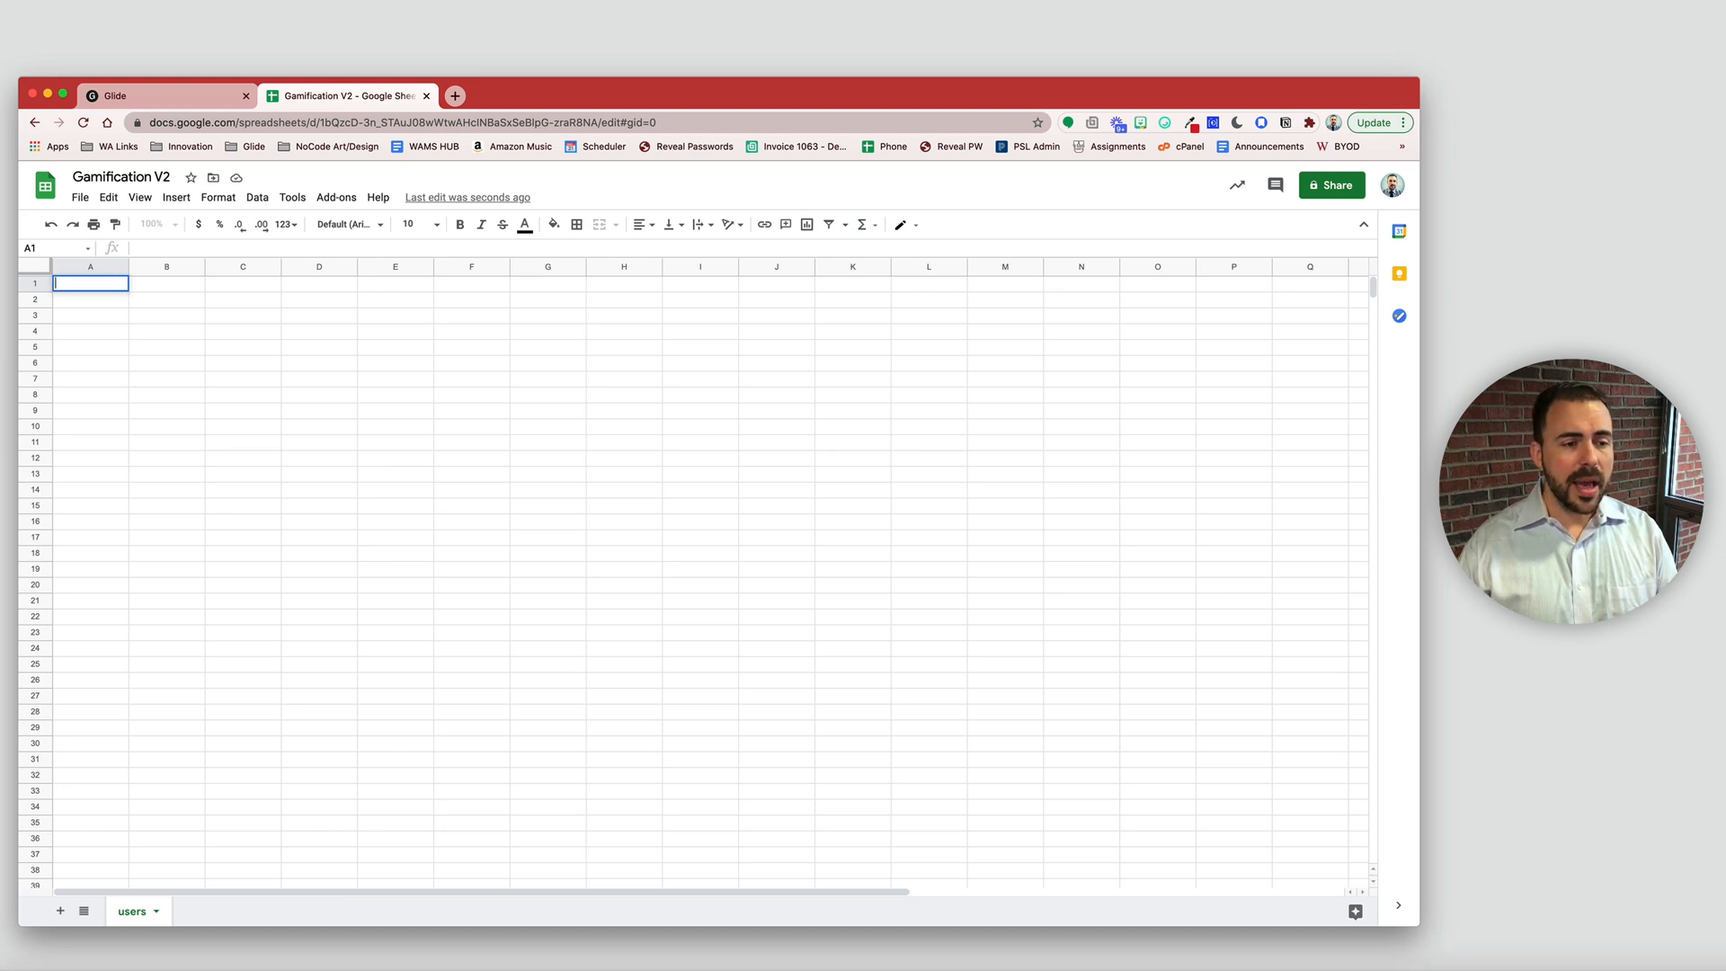
{"action": "type", "text": "email"}
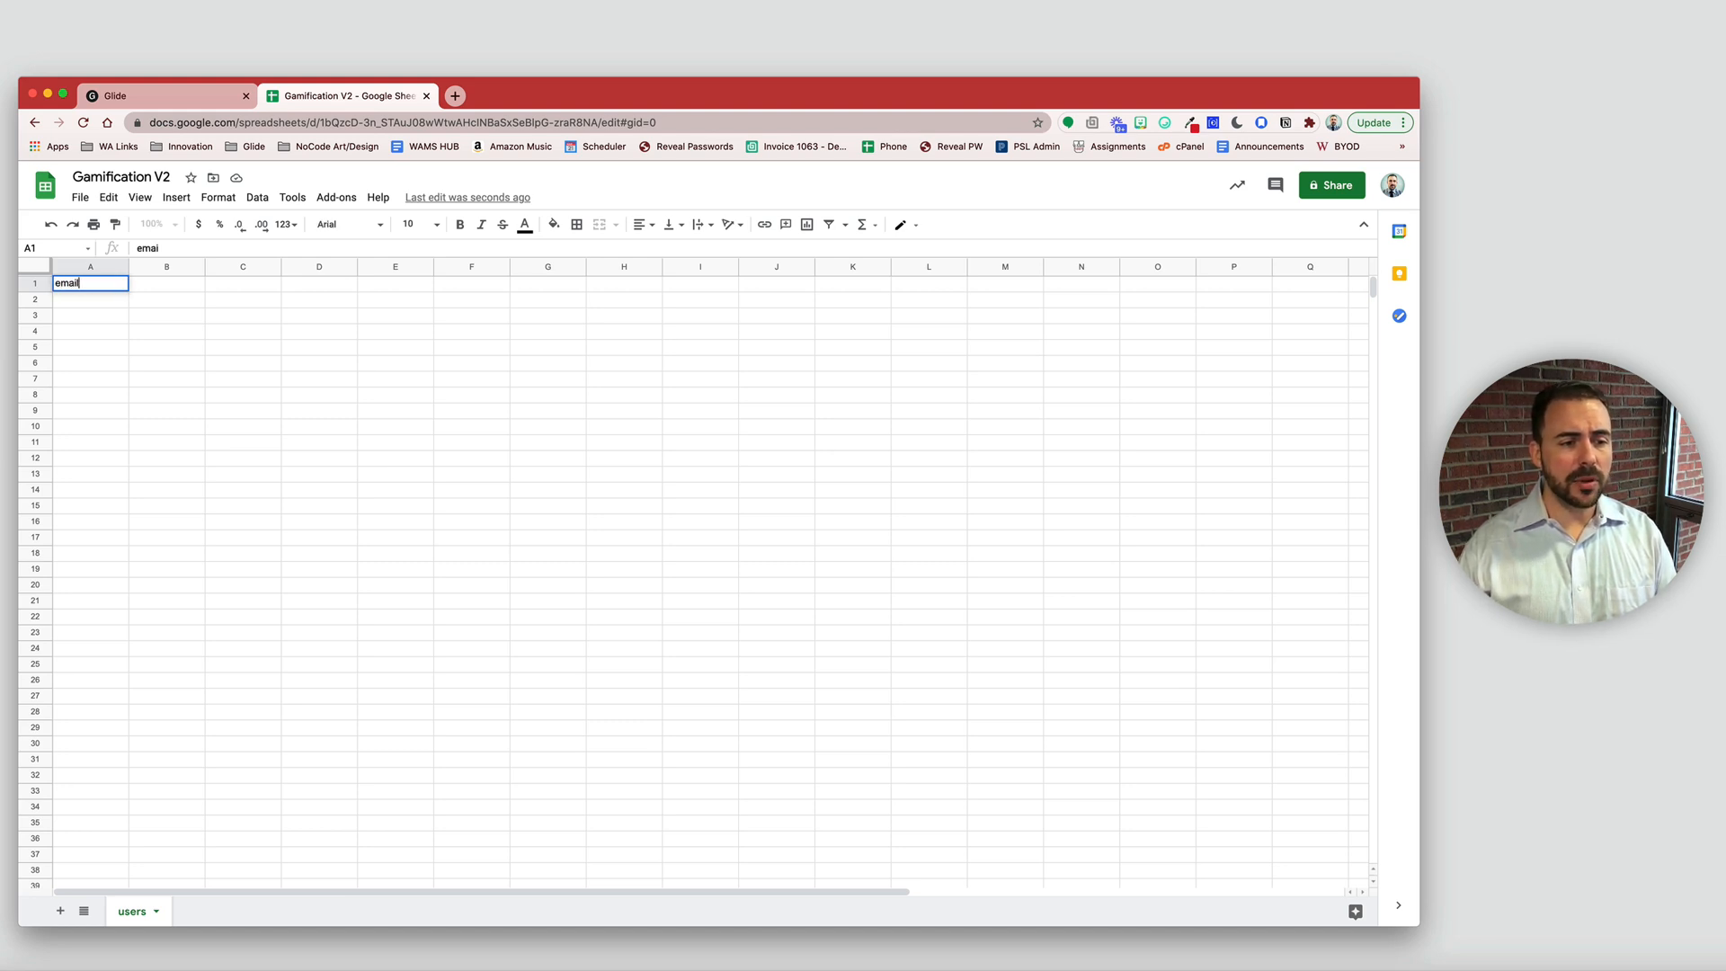
{"action": "key", "text": "Tab"}
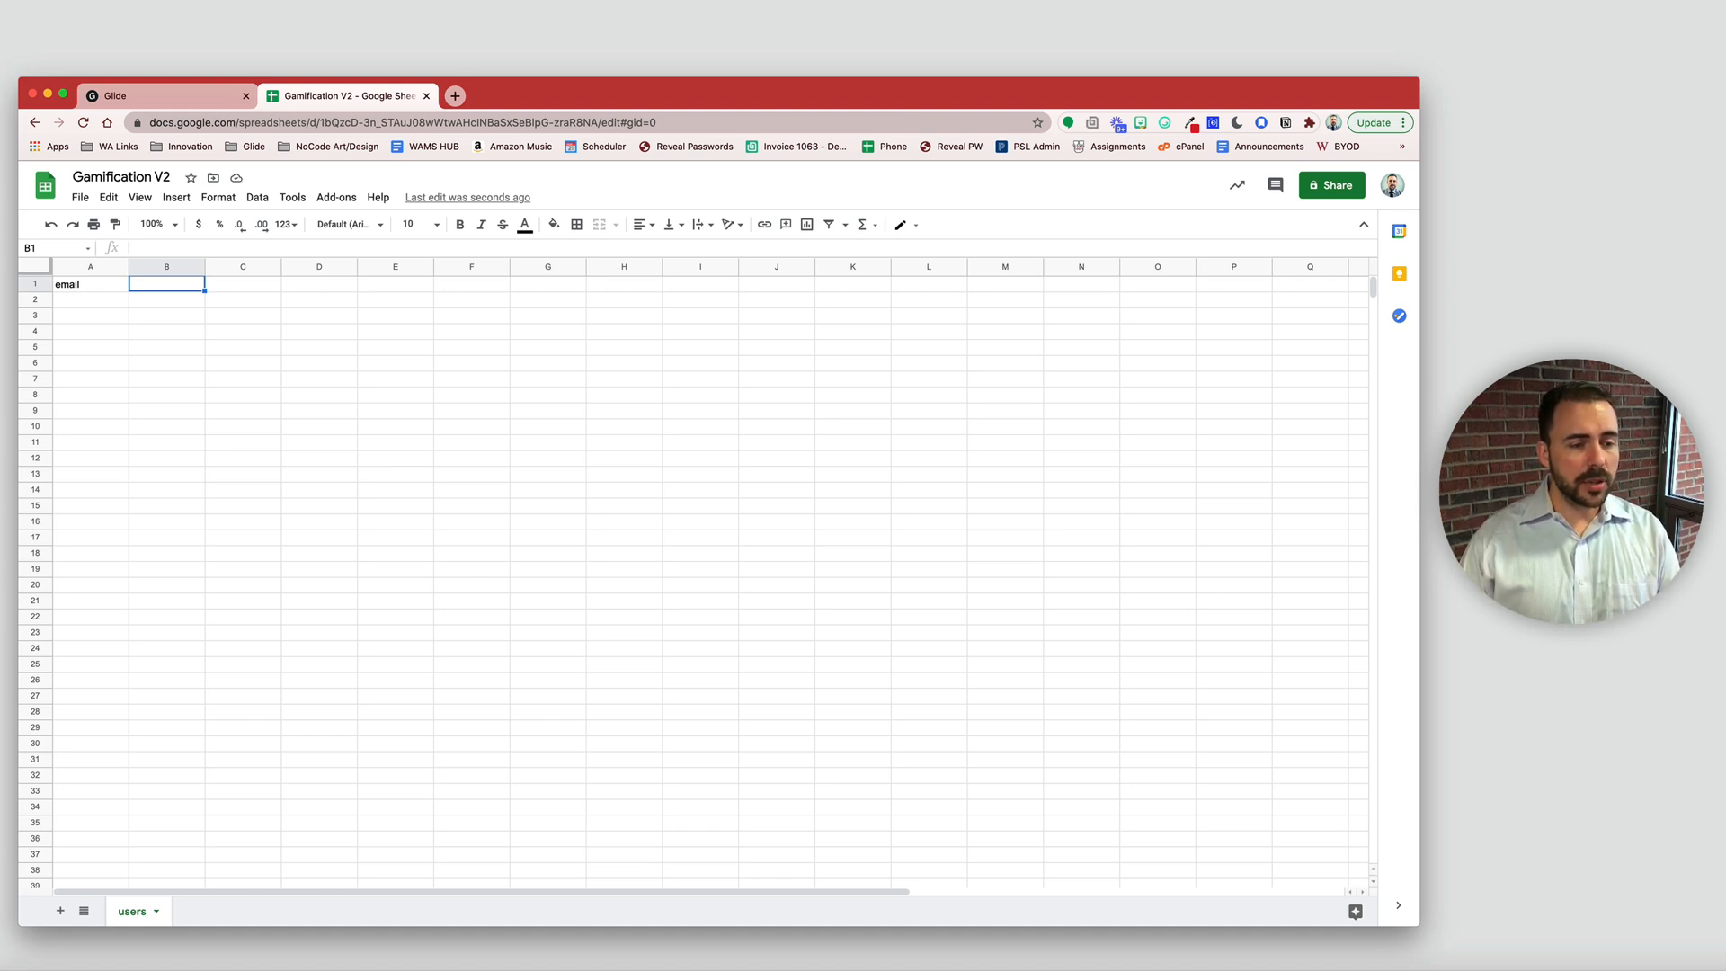
{"action": "type", "text": "user"}
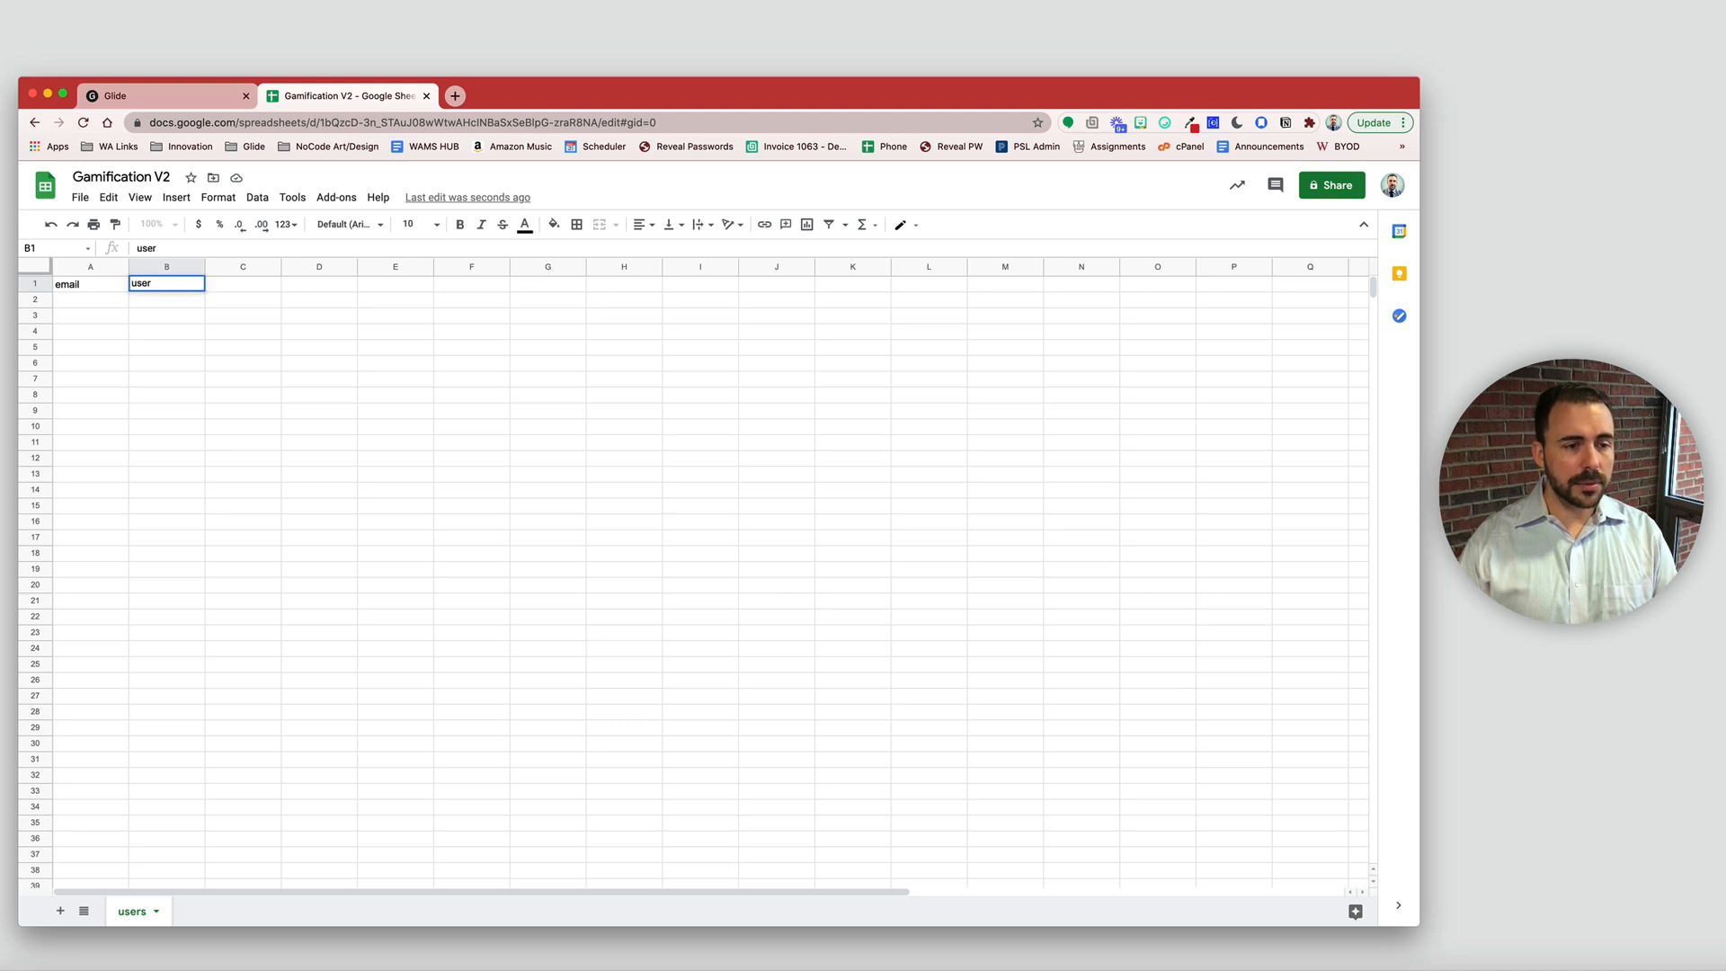
{"action": "type", "text": "name"}
{"action": "key", "text": "BackSpace"}
{"action": "key", "text": "BackSpace"}
{"action": "key", "text": "BackSpace"}
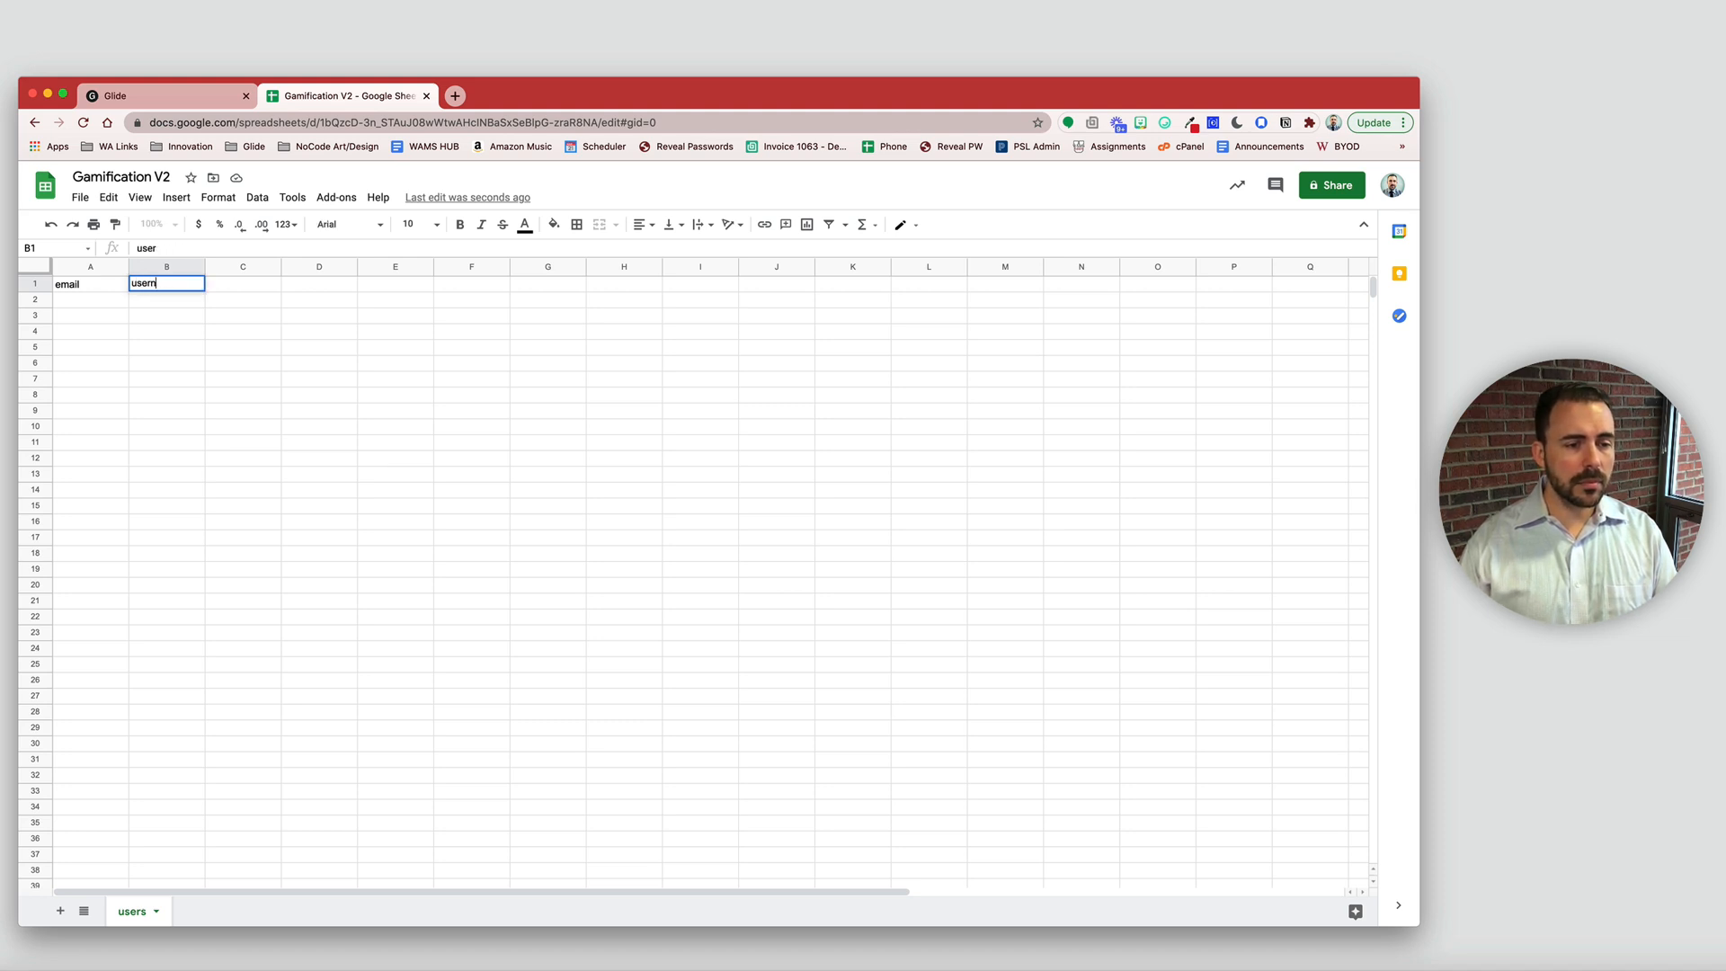
{"action": "type", "text": "ame"}
{"action": "key", "text": "Tab"}
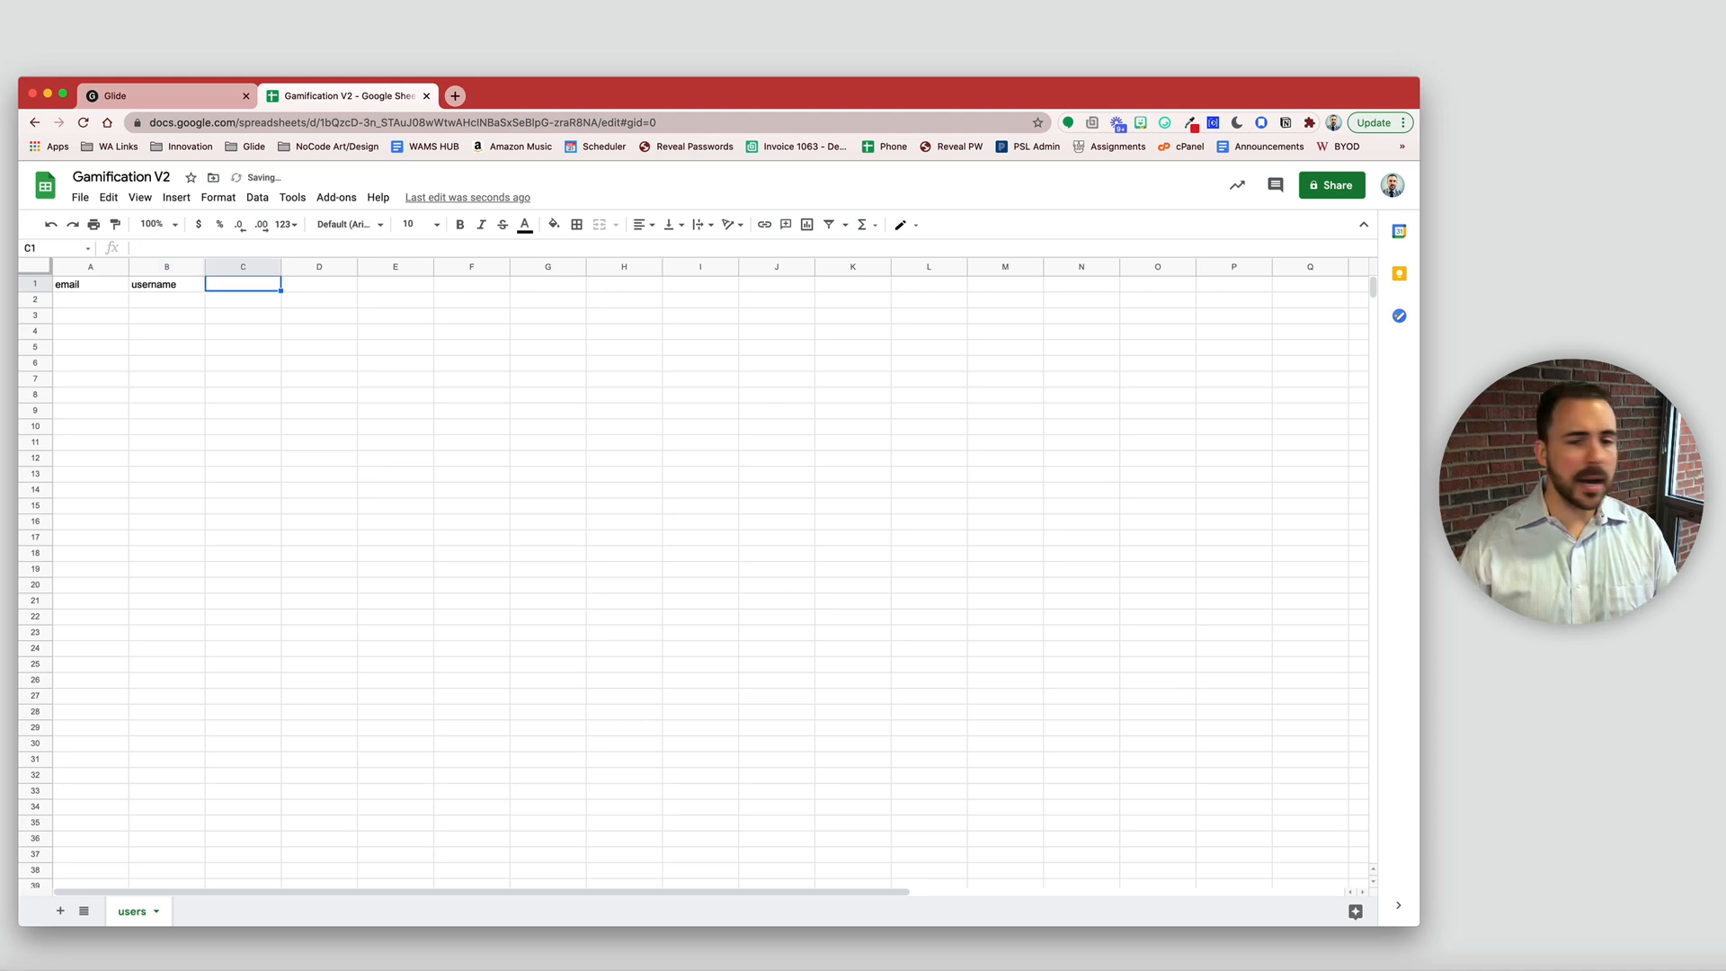
- Add the headers profilePicture, class, guild and profileCompletedOn in C1:F1
{"action": "type", "text": "pro"}
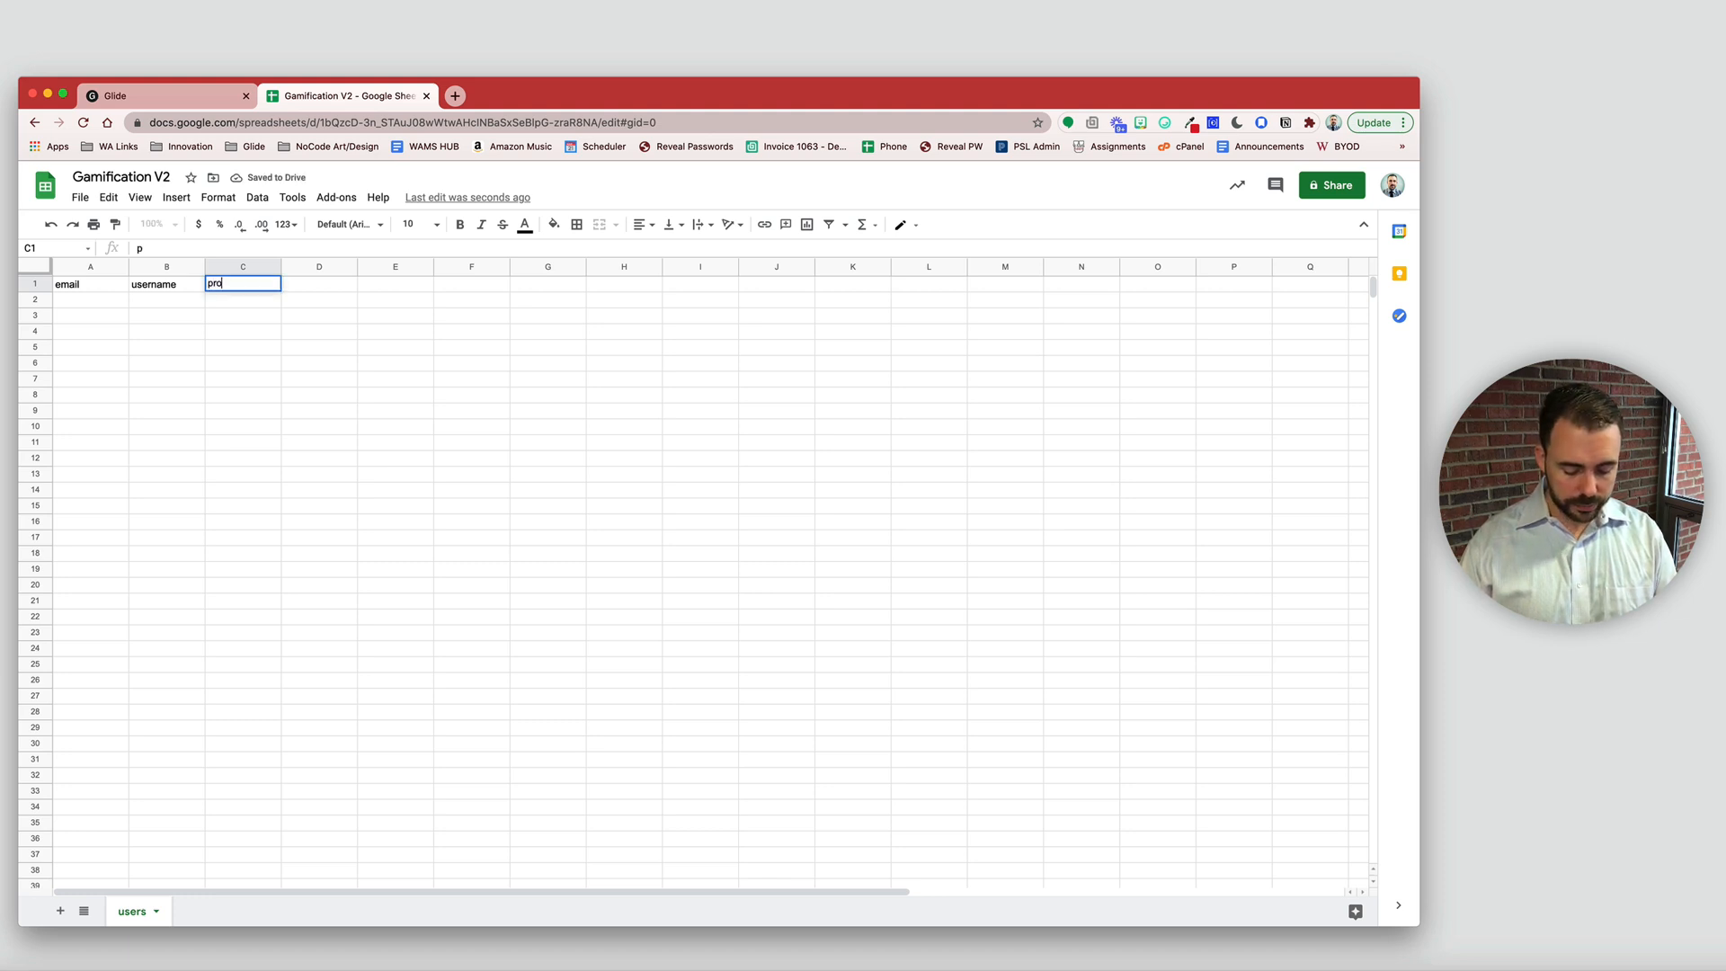
{"action": "type", "text": "filePicture"}
{"action": "key", "text": "Tab"}
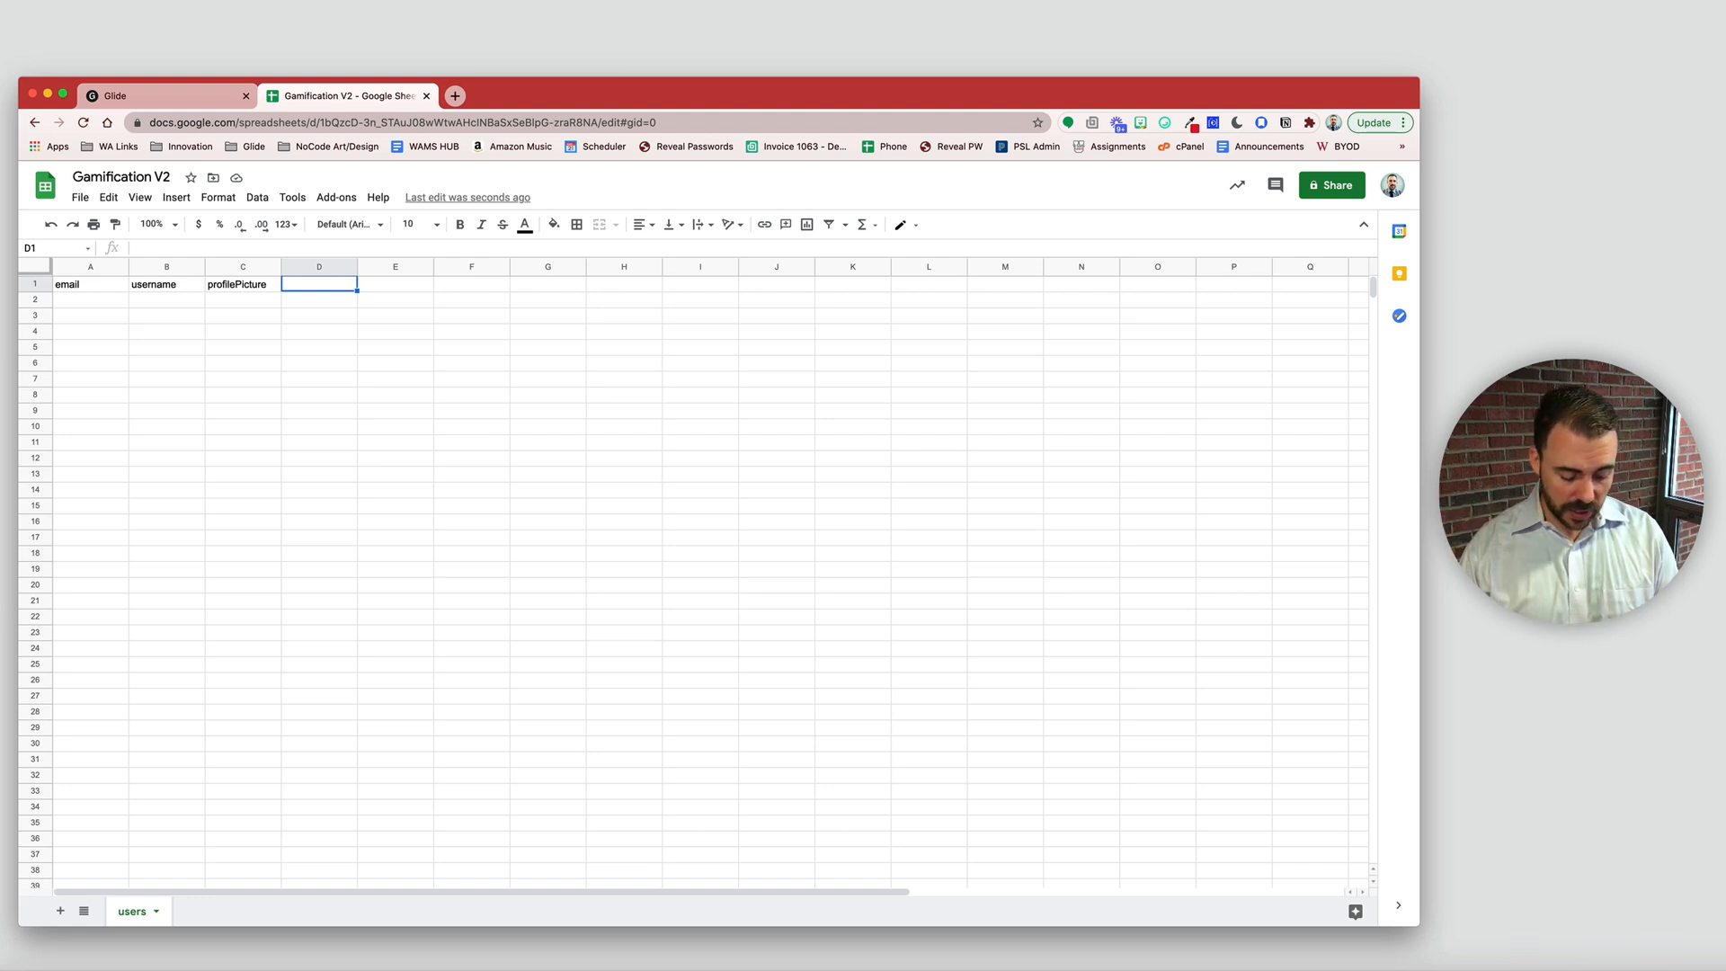
{"action": "type", "text": "class"}
{"action": "key", "text": "Tab"}
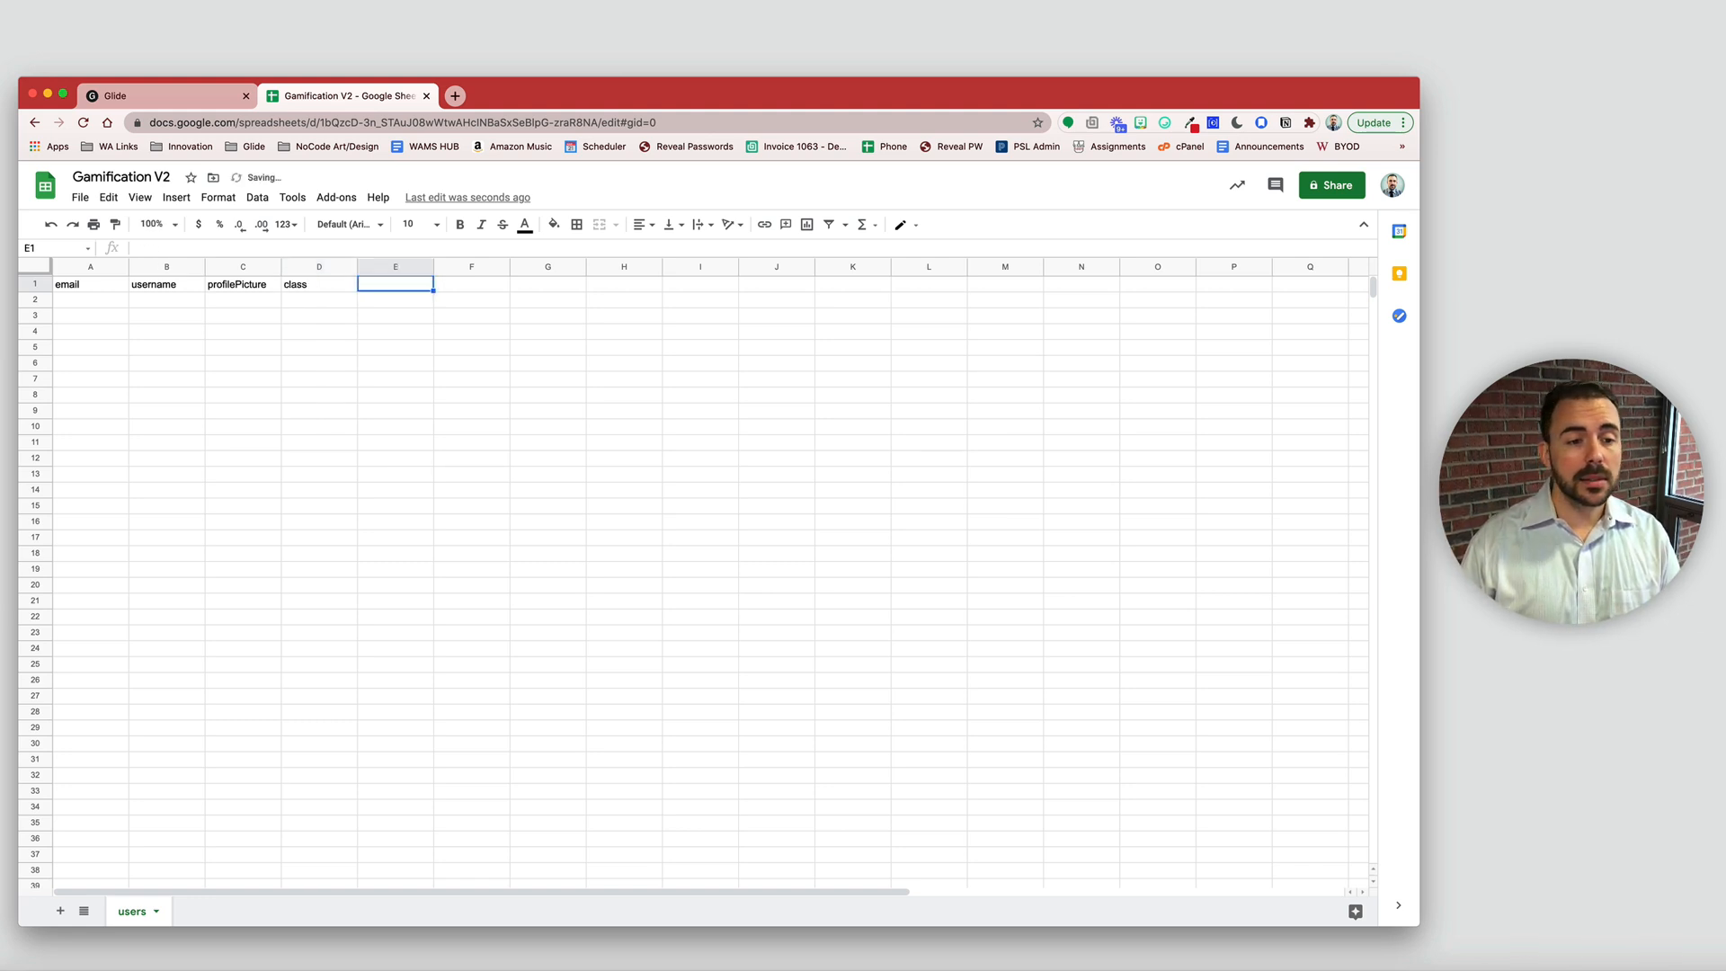
{"action": "type", "text": "guild"}
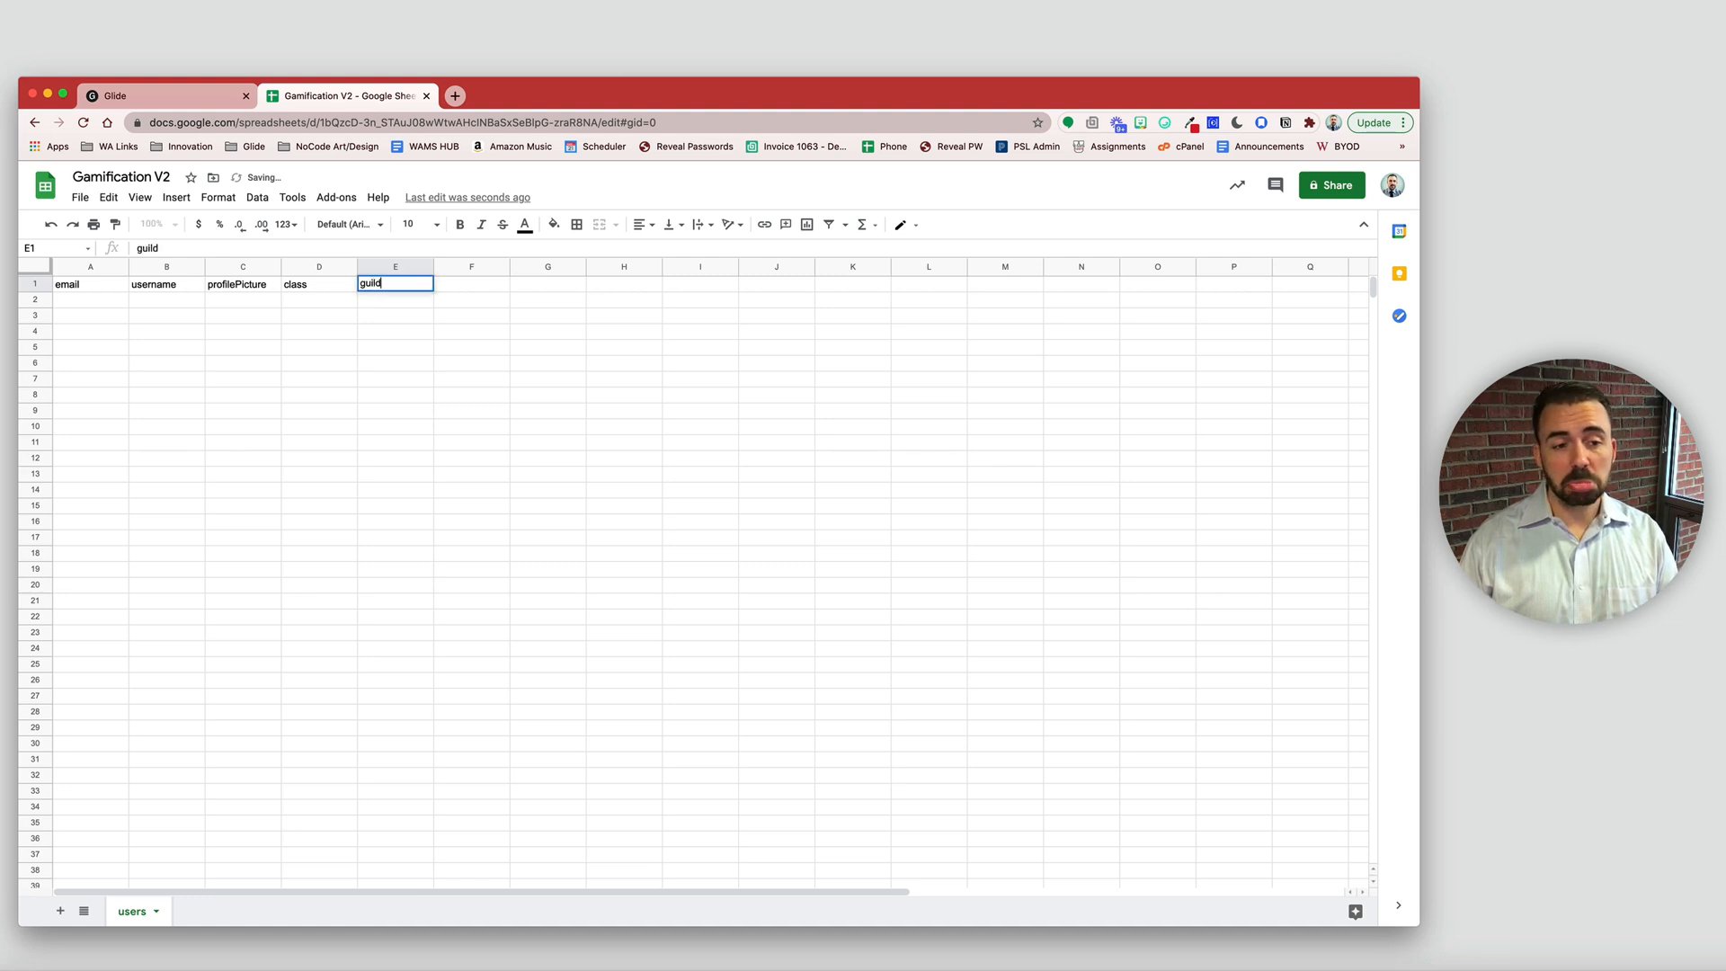
{"action": "key", "text": "Tab"}
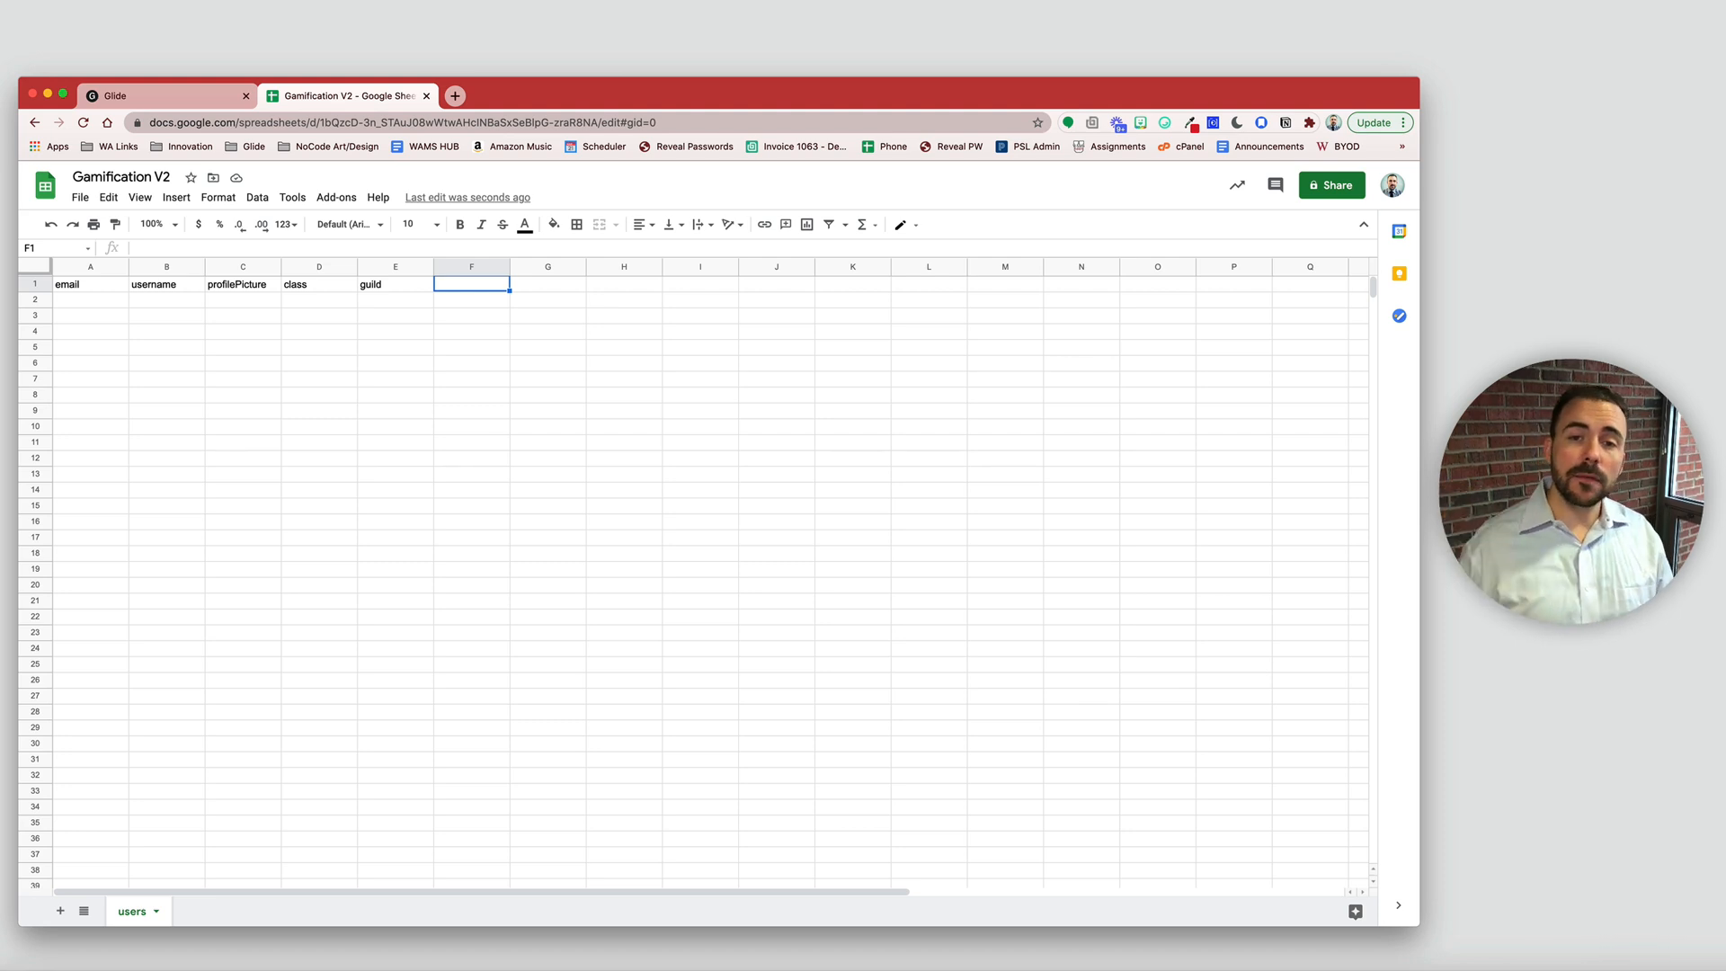
{"action": "type", "text": "pro"}
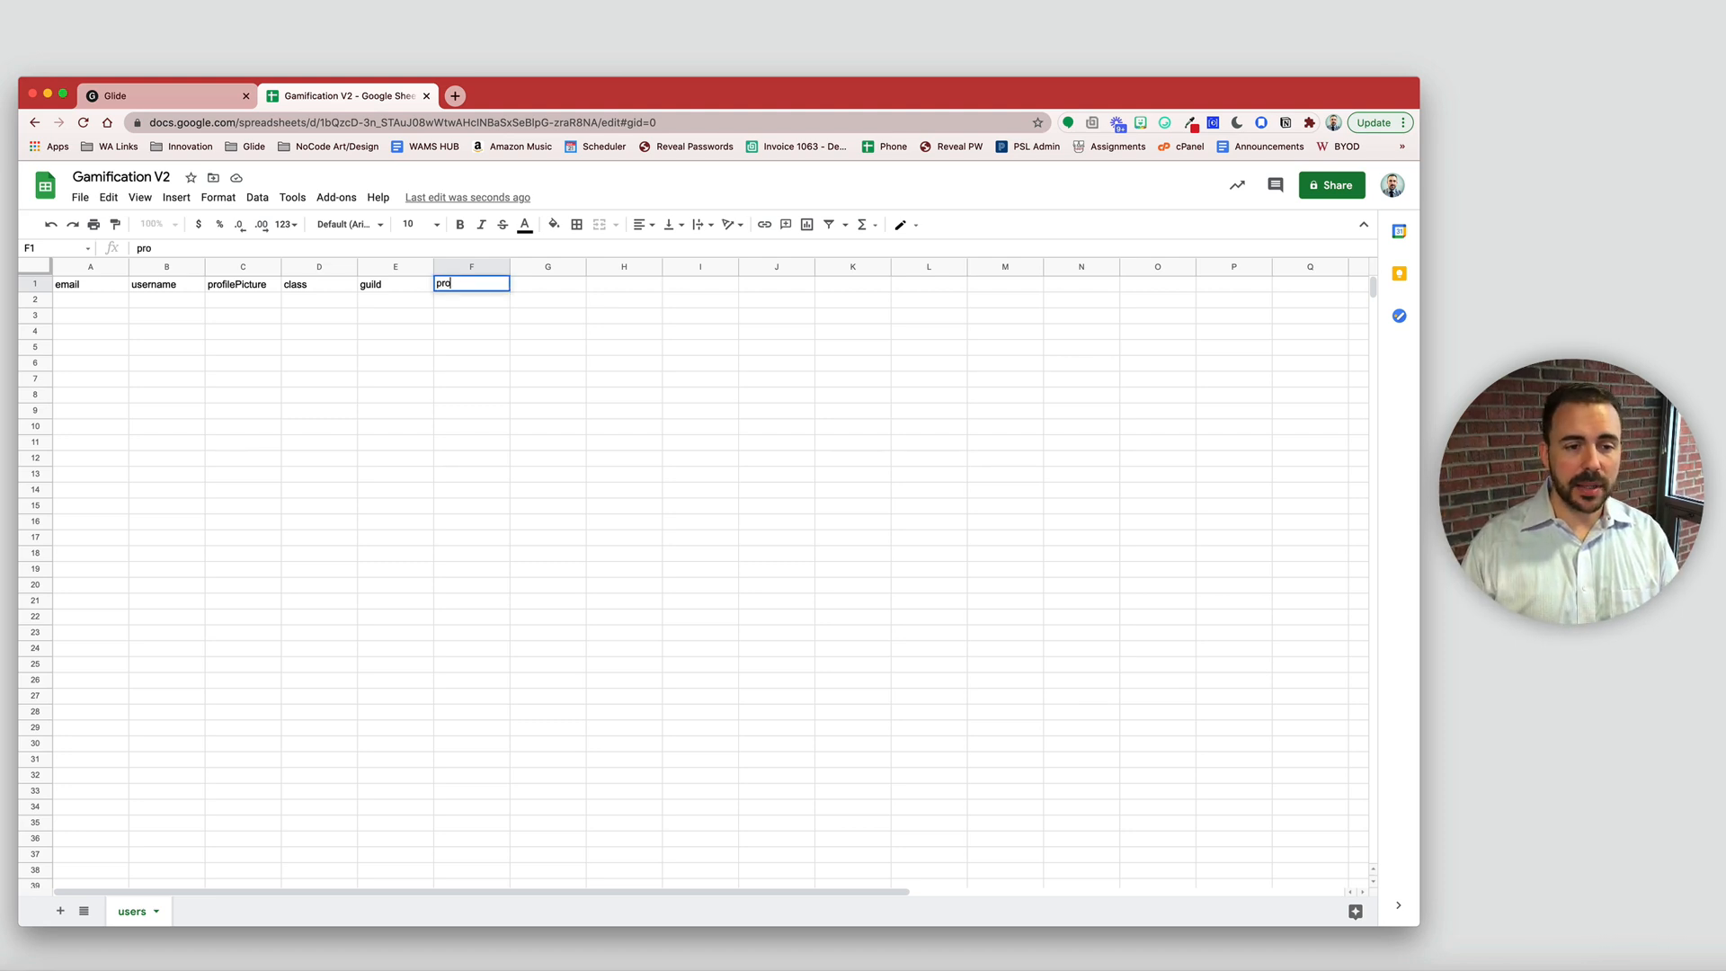
{"action": "type", "text": "fileCompletedOn"}
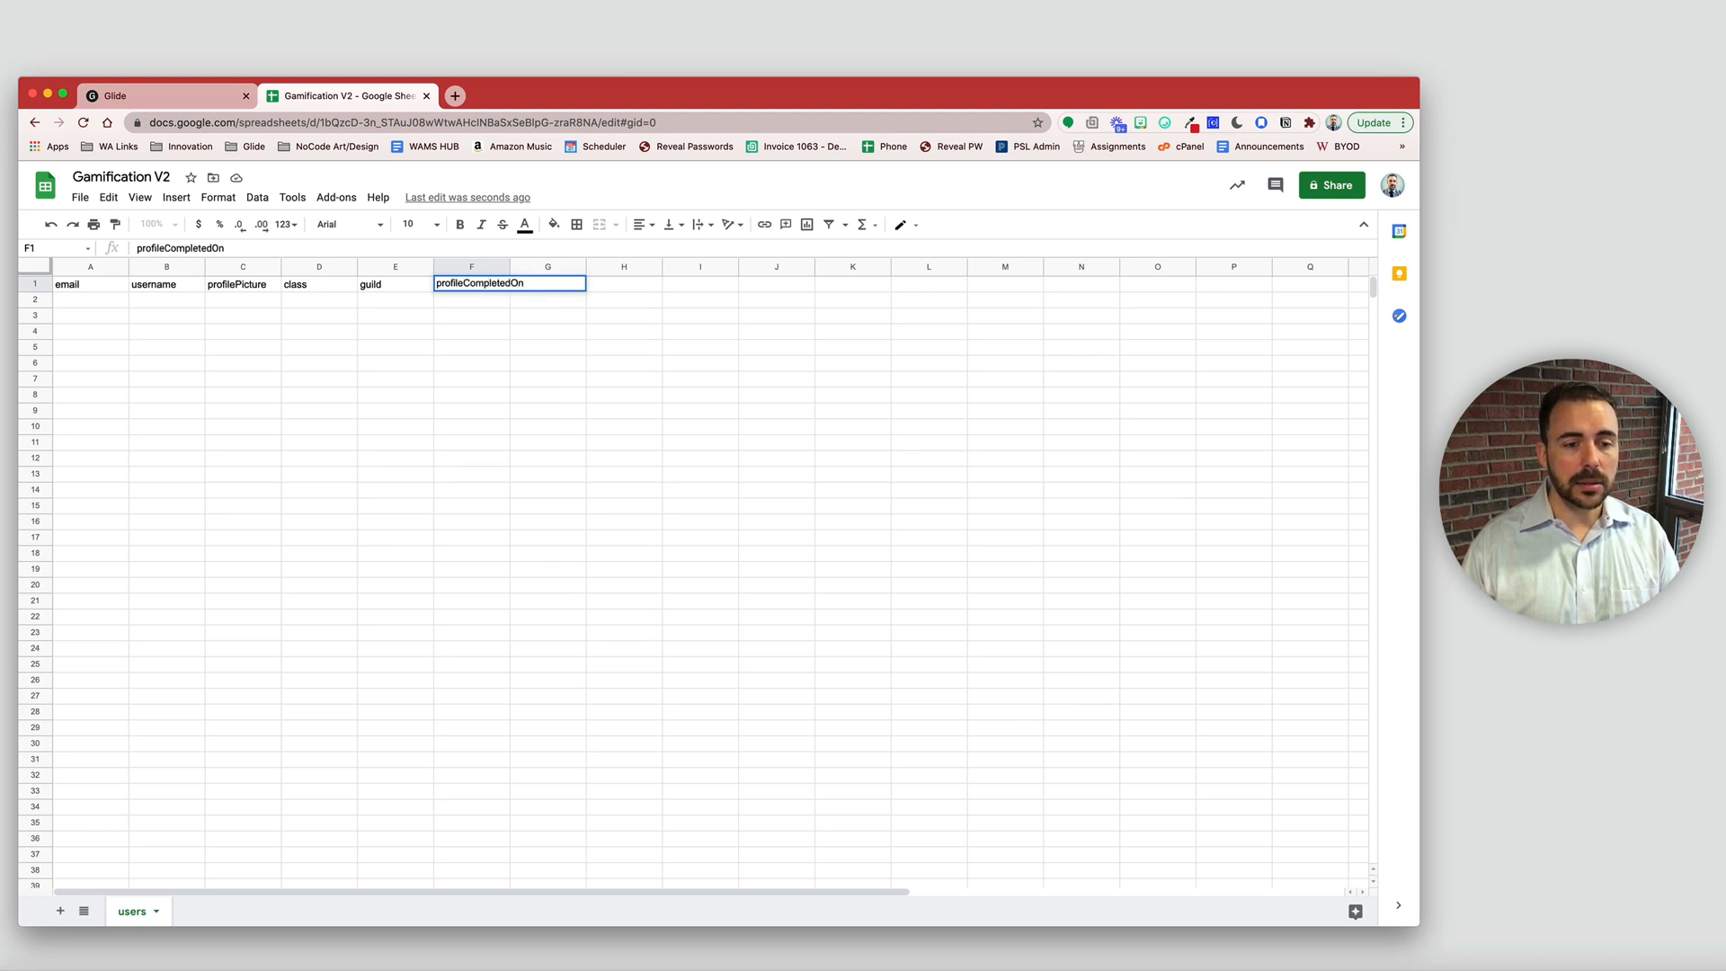
{"action": "key", "text": "Return"}
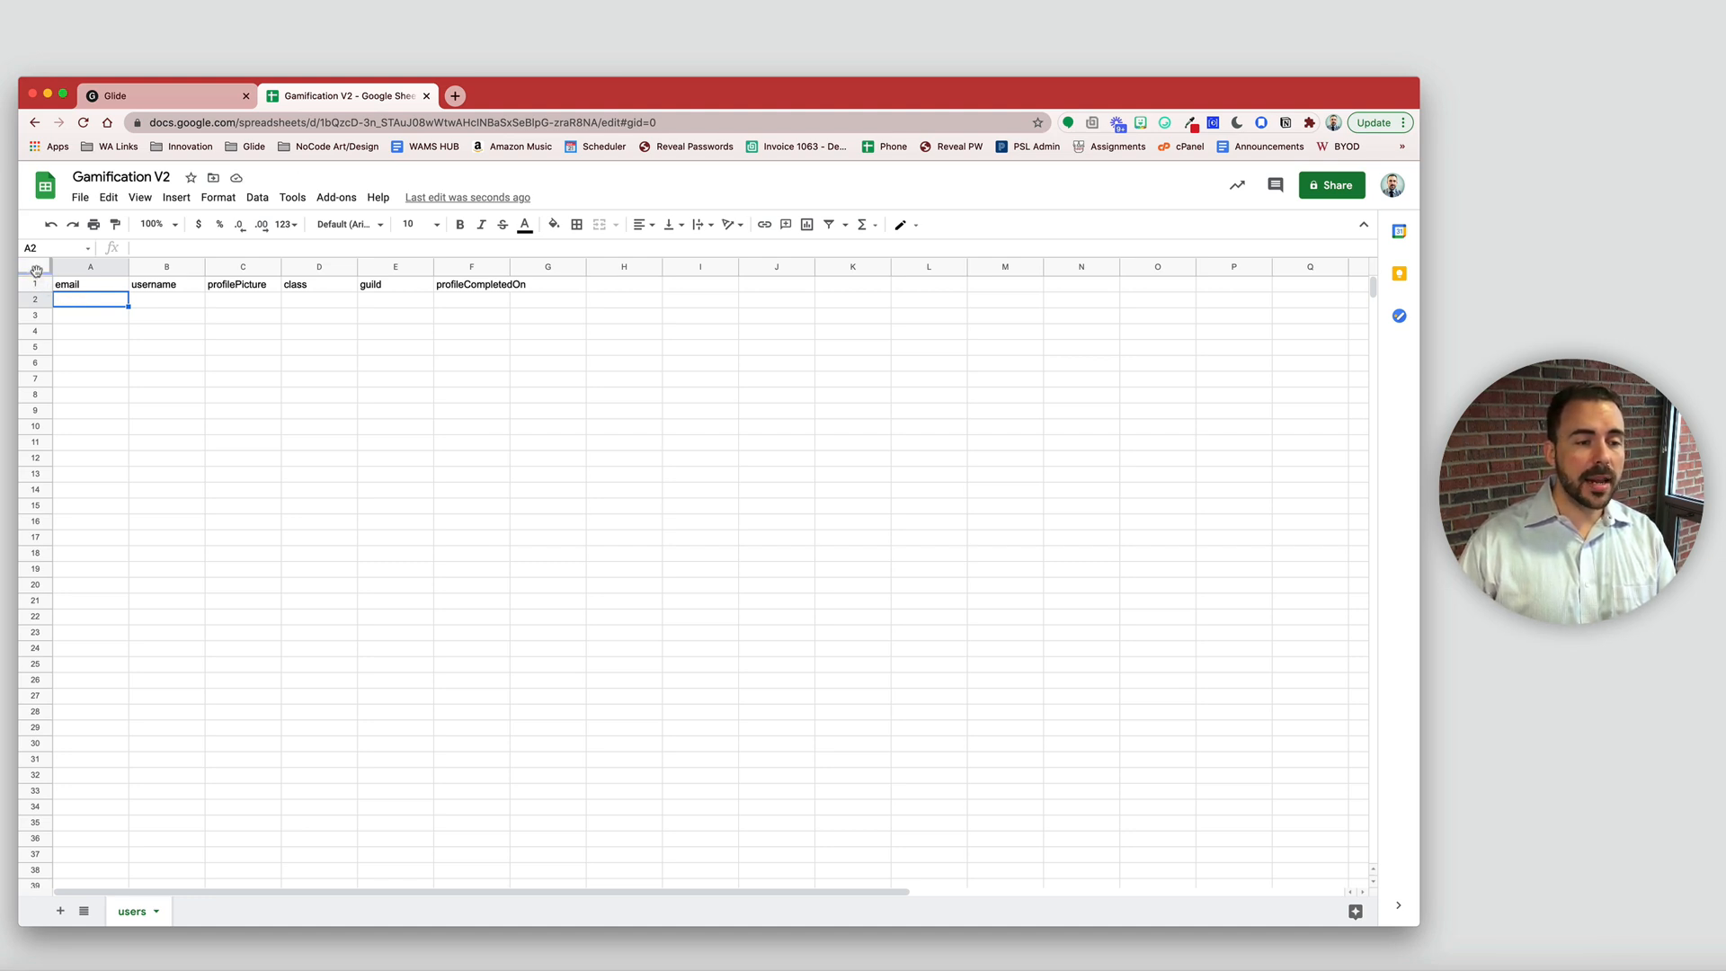
{"action": "left_click_drag", "start_coordinate": [36, 270], "coordinate": [609, 306]}
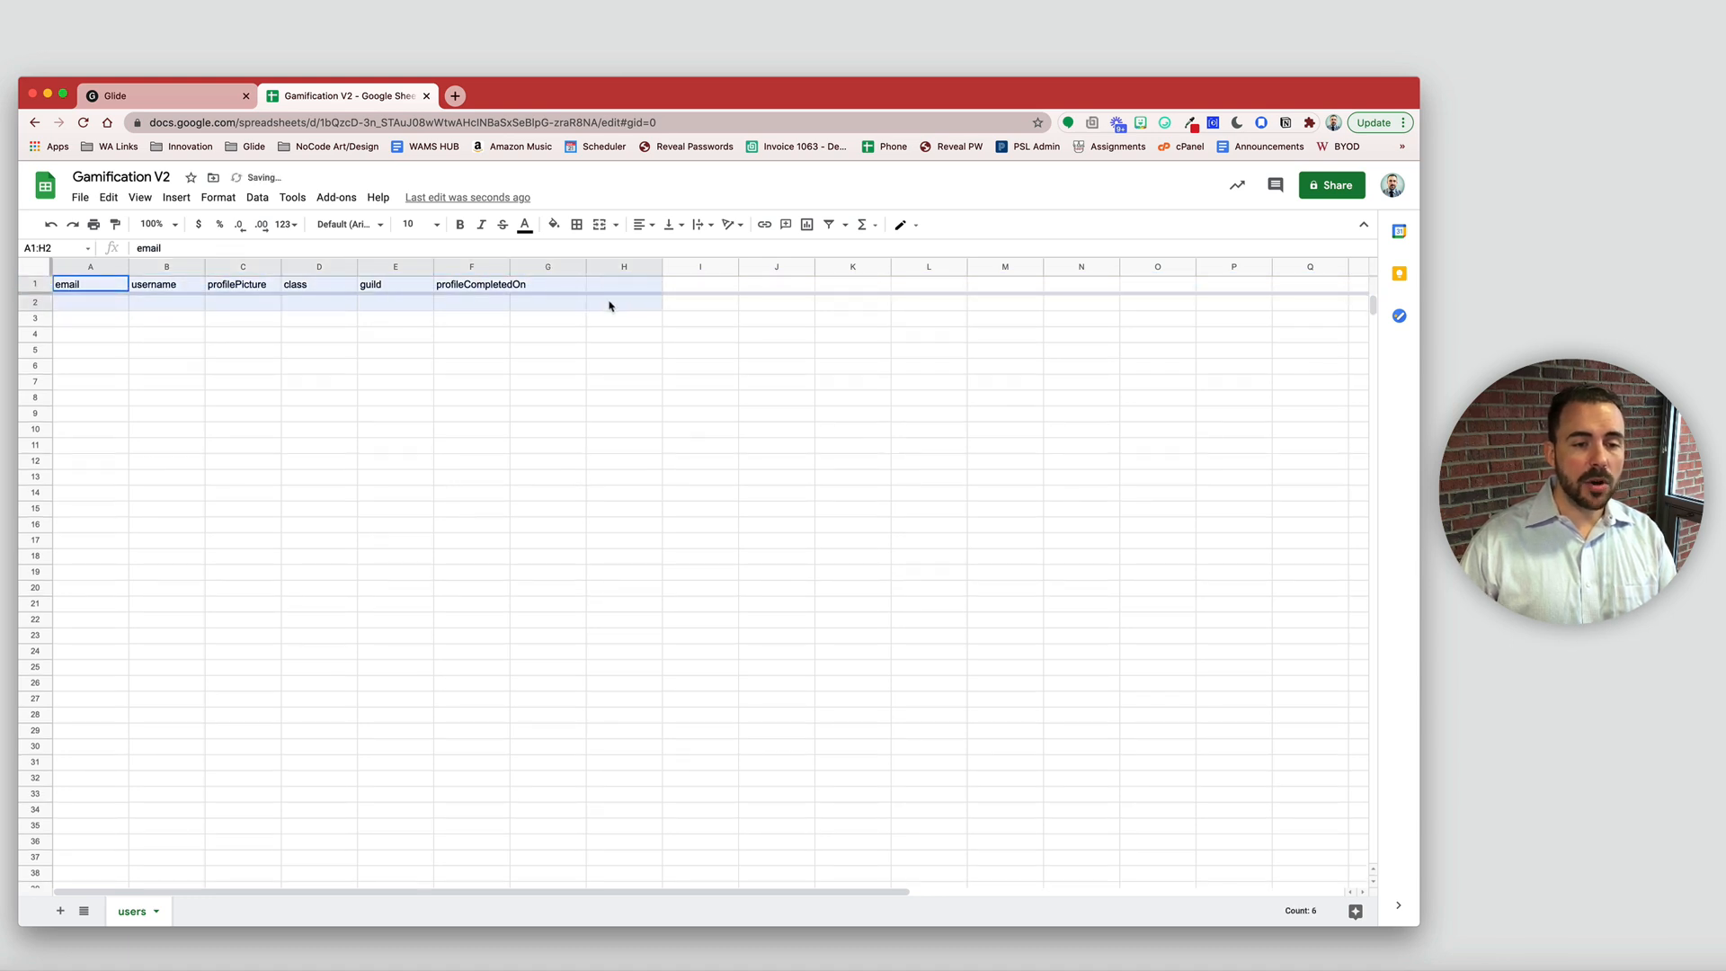
{"action": "scroll", "coordinate": [267, 527], "scroll_direction": "down", "scroll_amount": 5}
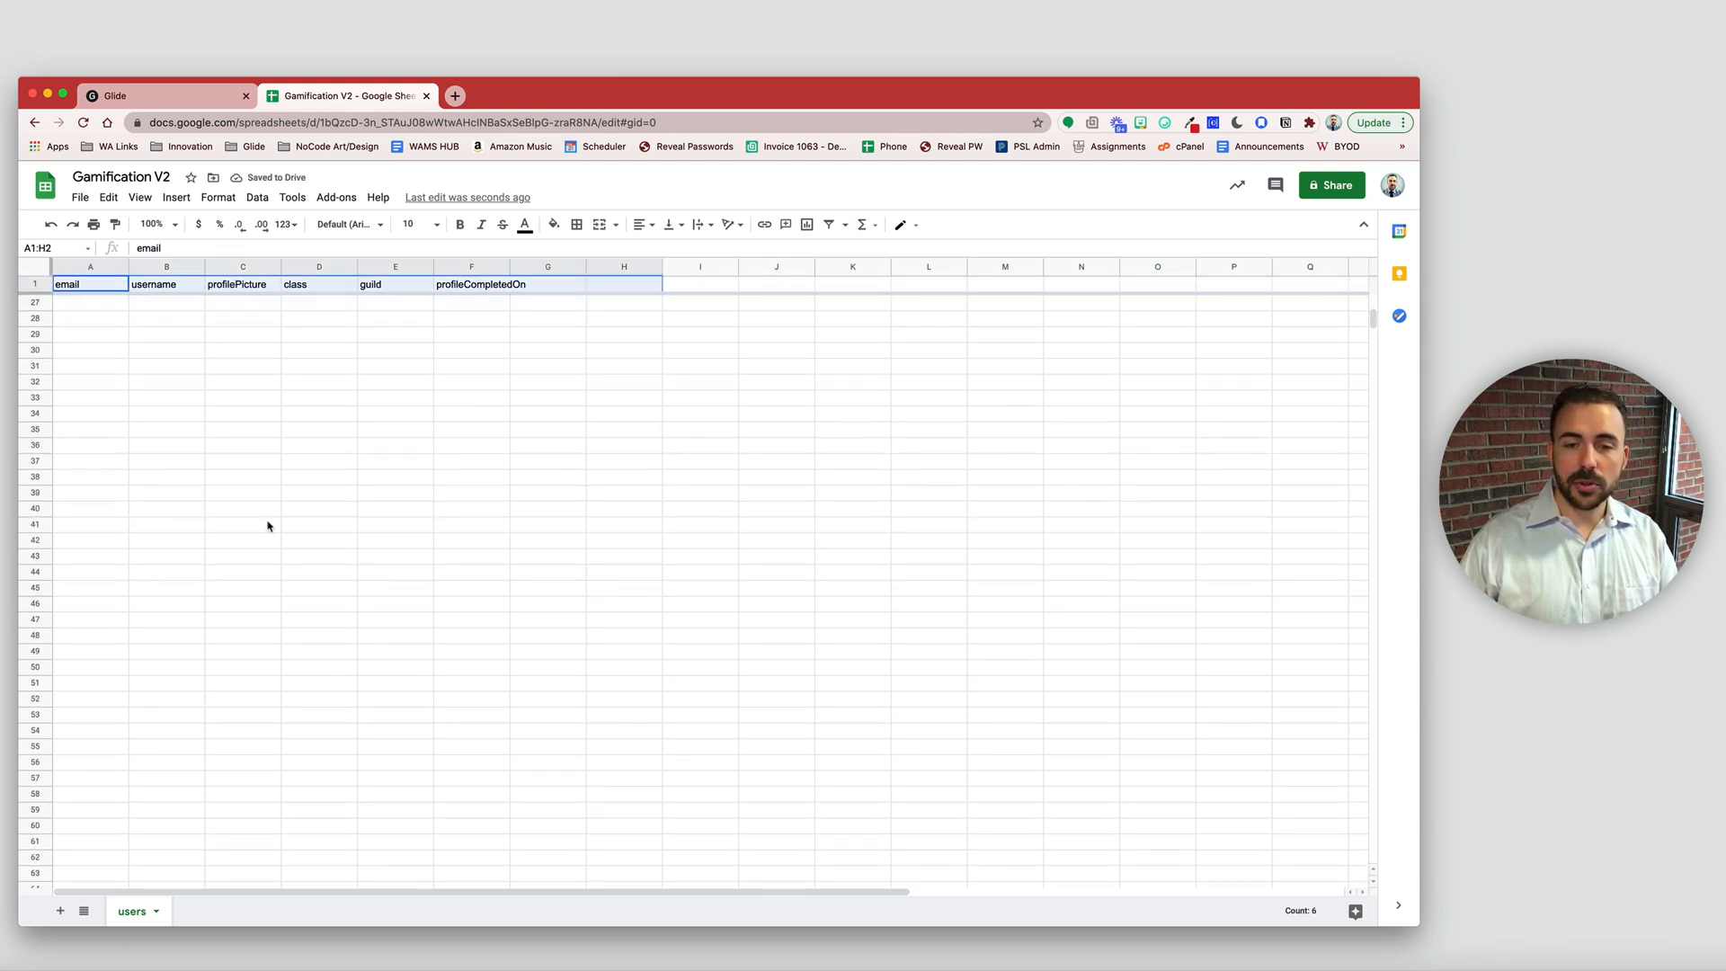
{"action": "scroll", "coordinate": [267, 526], "scroll_direction": "down", "scroll_amount": 15}
{"action": "left_click", "coordinate": [37, 524]}
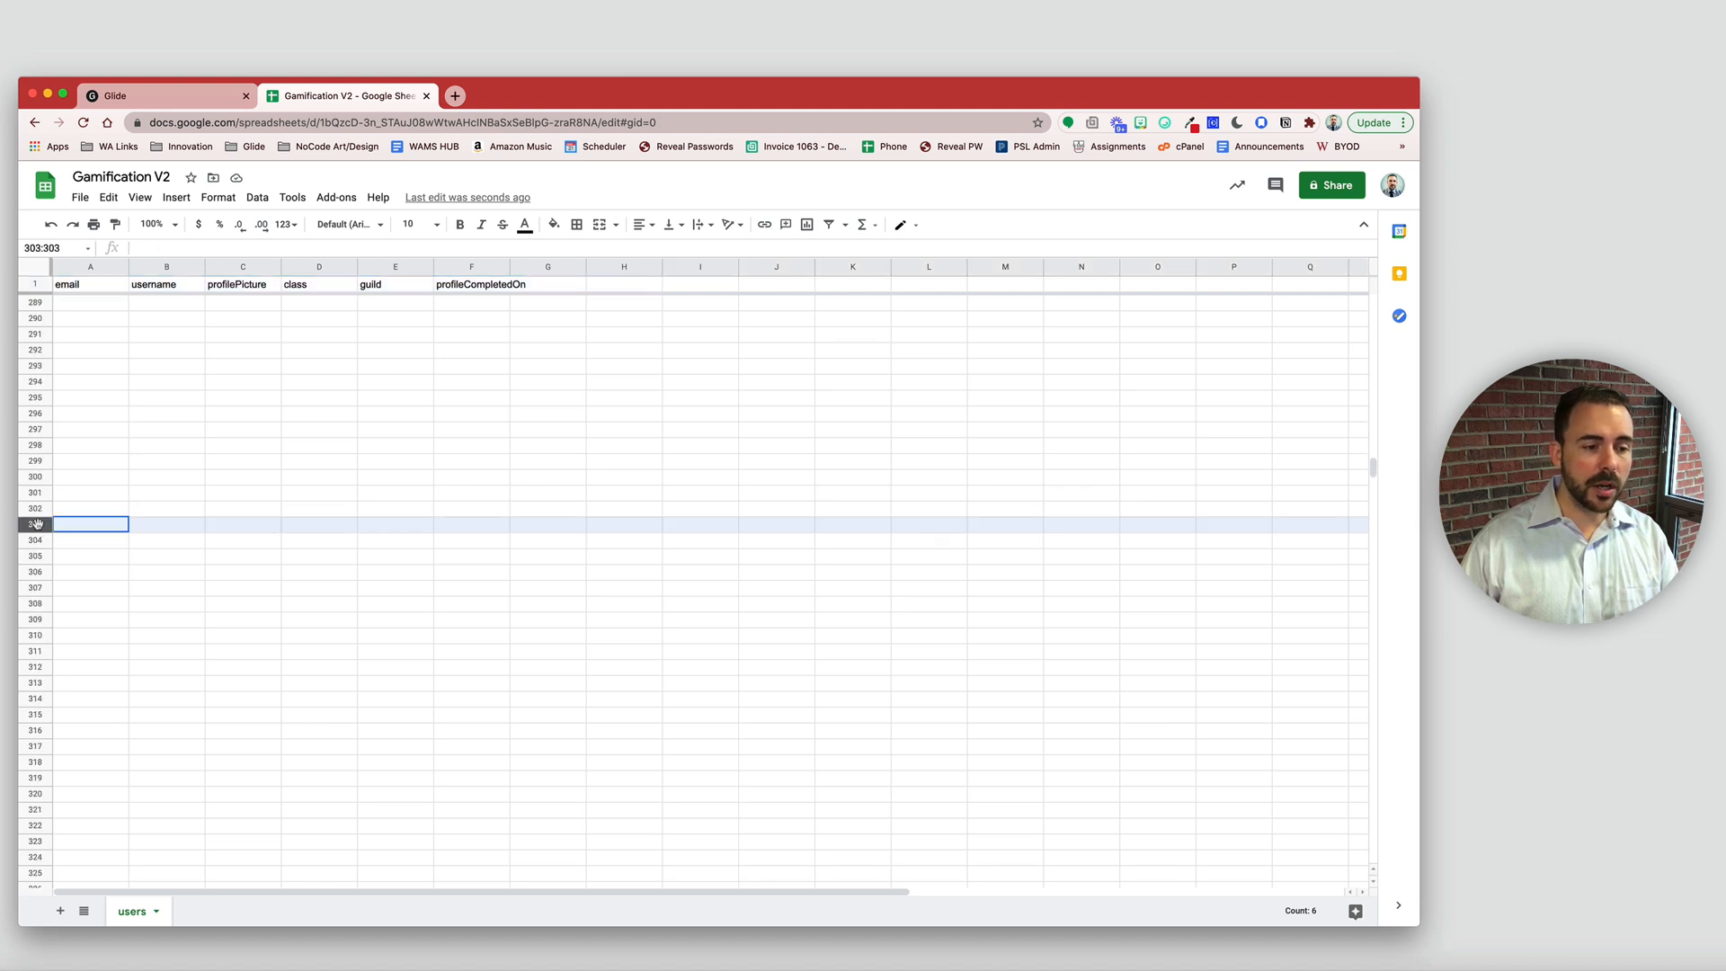
{"action": "left_click_drag", "start_coordinate": [73, 286], "coordinate": [495, 282]}
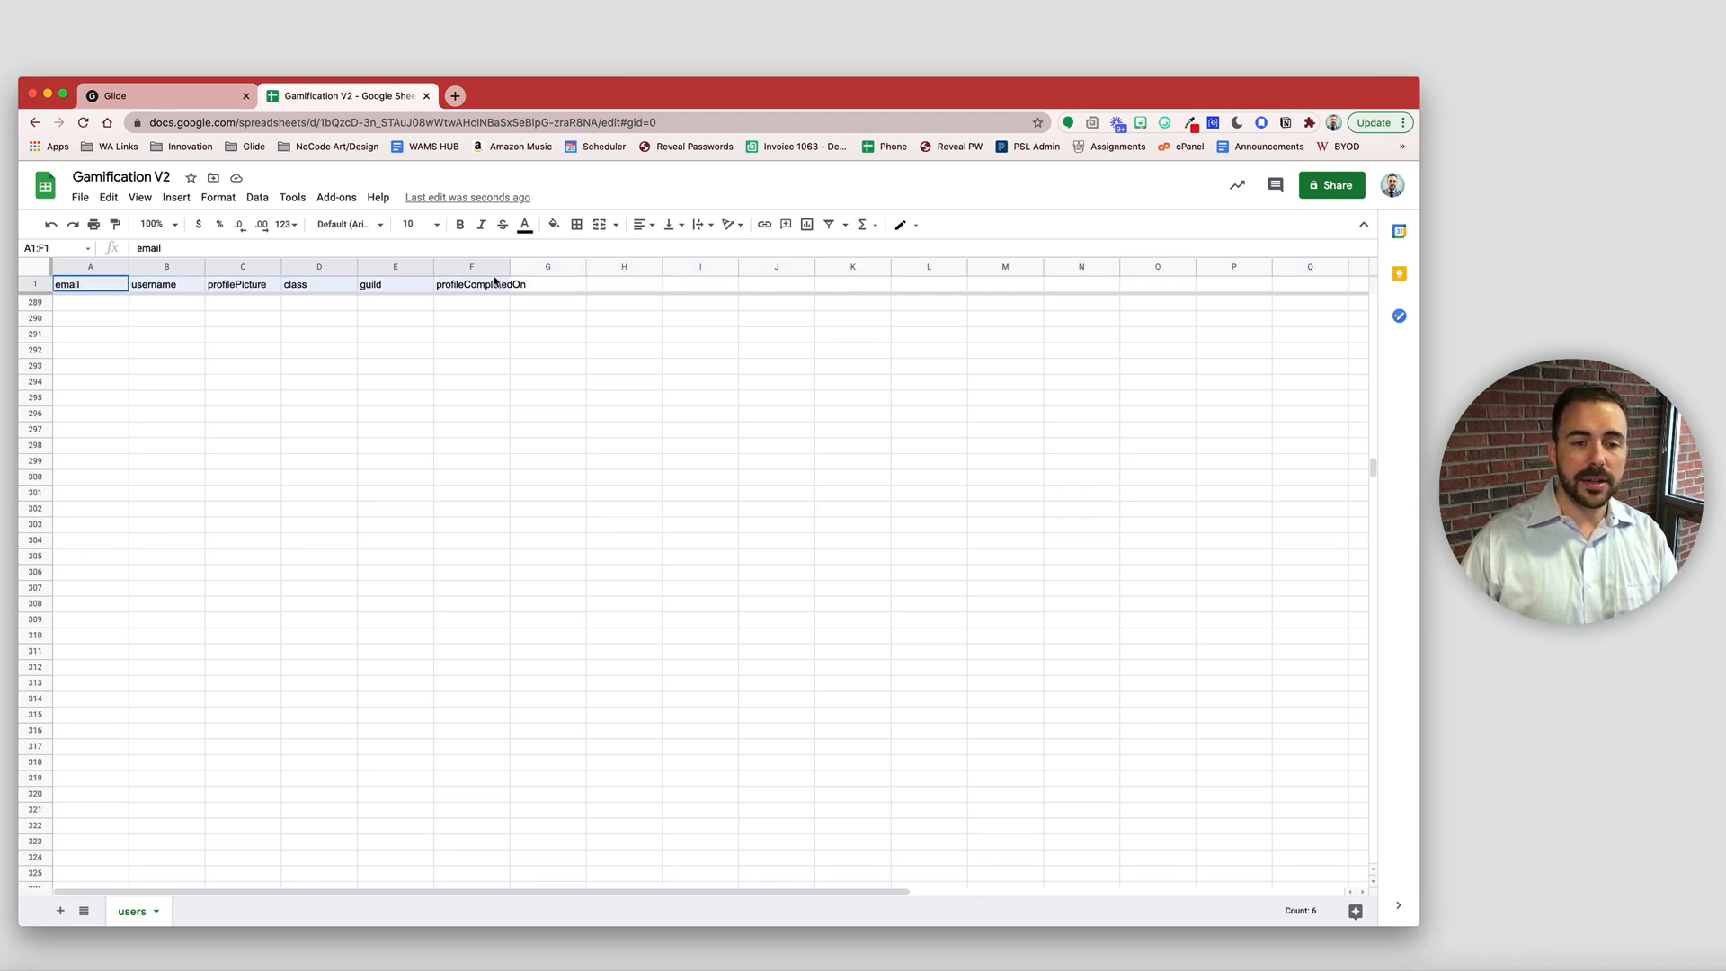
{"action": "scroll", "coordinate": [405, 400], "scroll_direction": "up", "scroll_amount": 16}
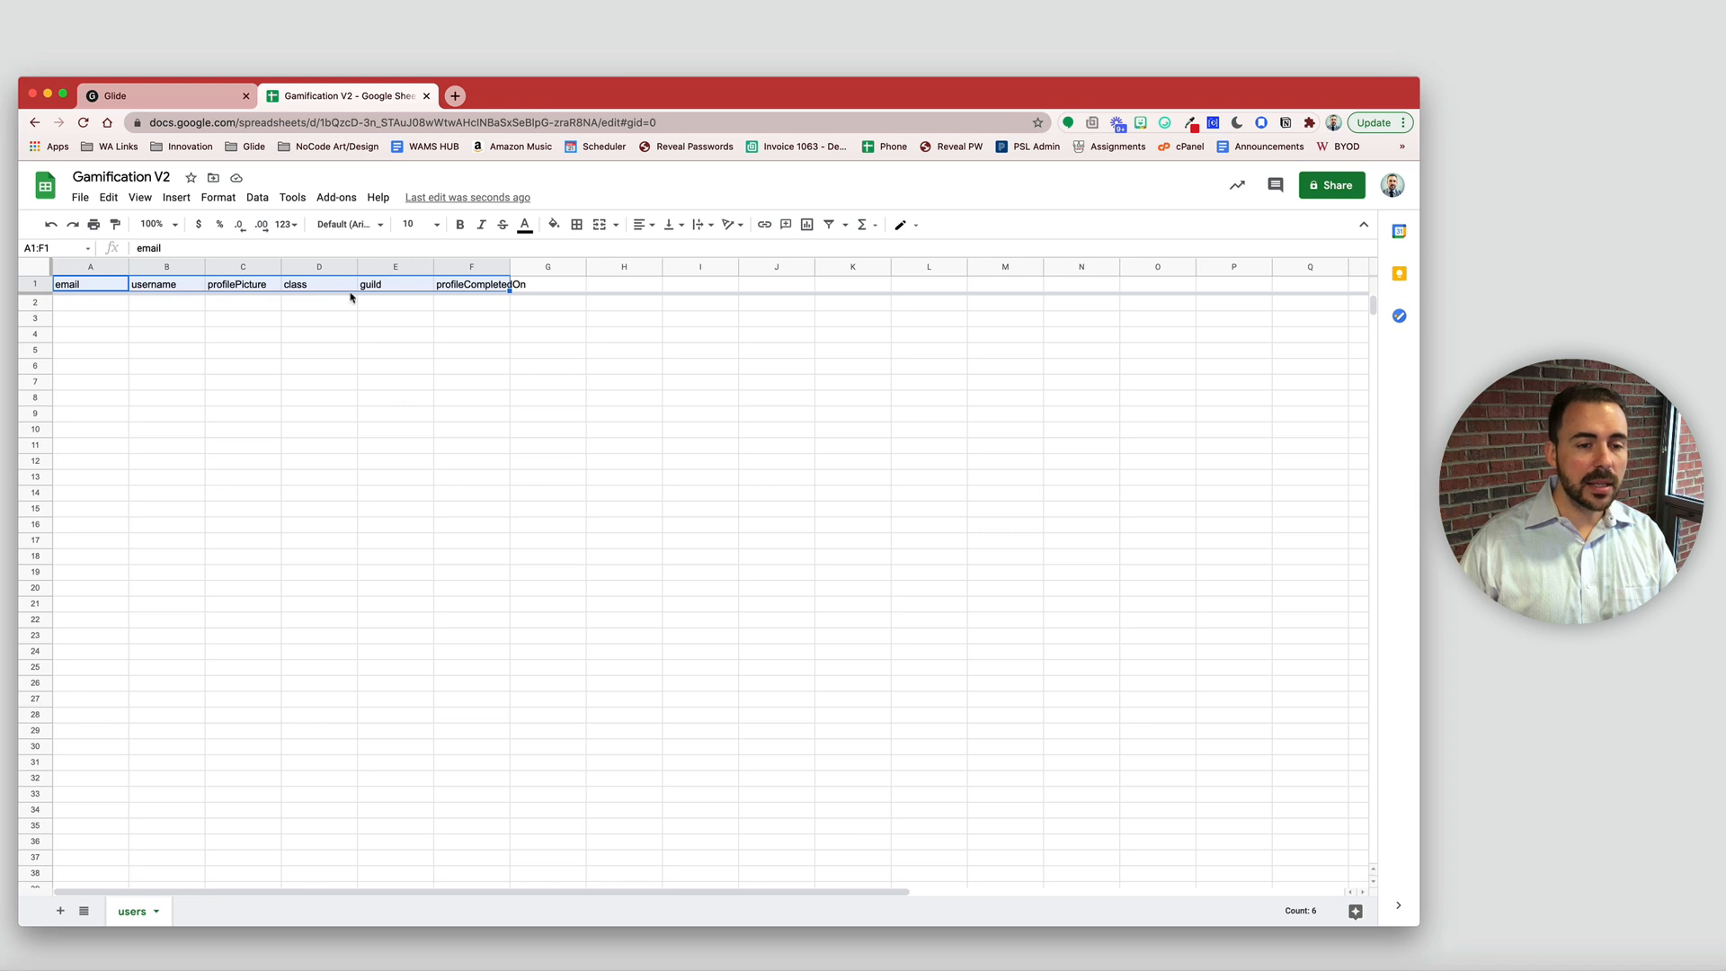
{"action": "left_click", "coordinate": [289, 319]}
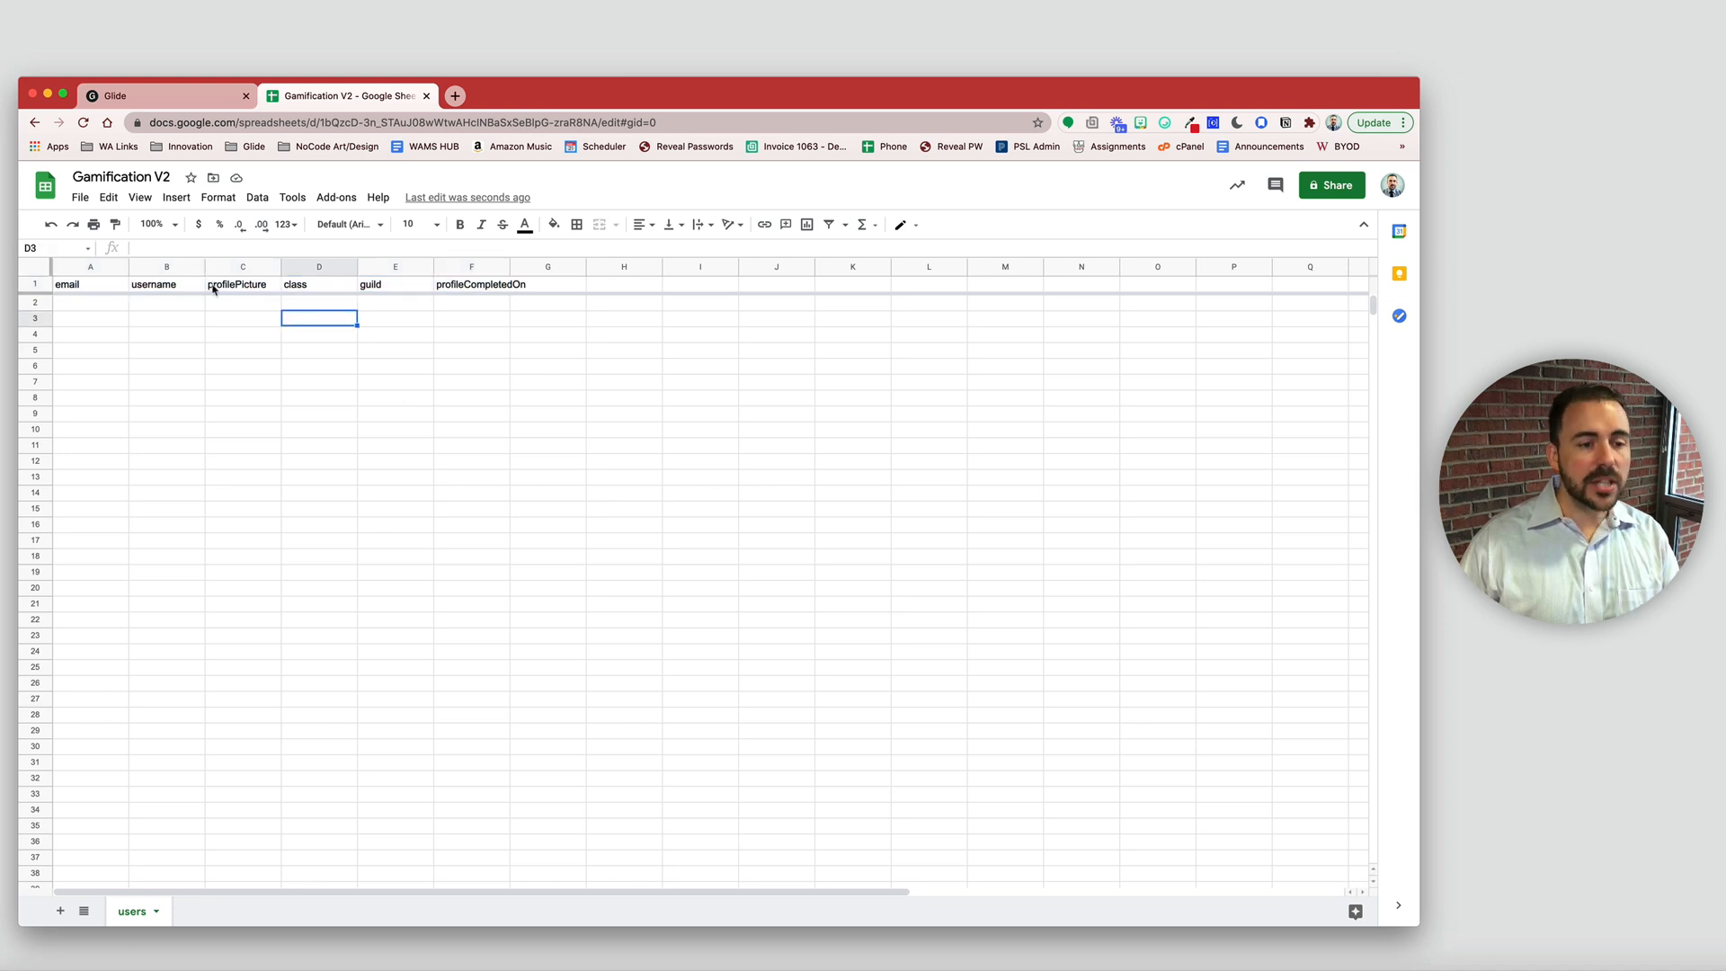
{"action": "left_click_drag", "start_coordinate": [108, 284], "coordinate": [471, 560]}
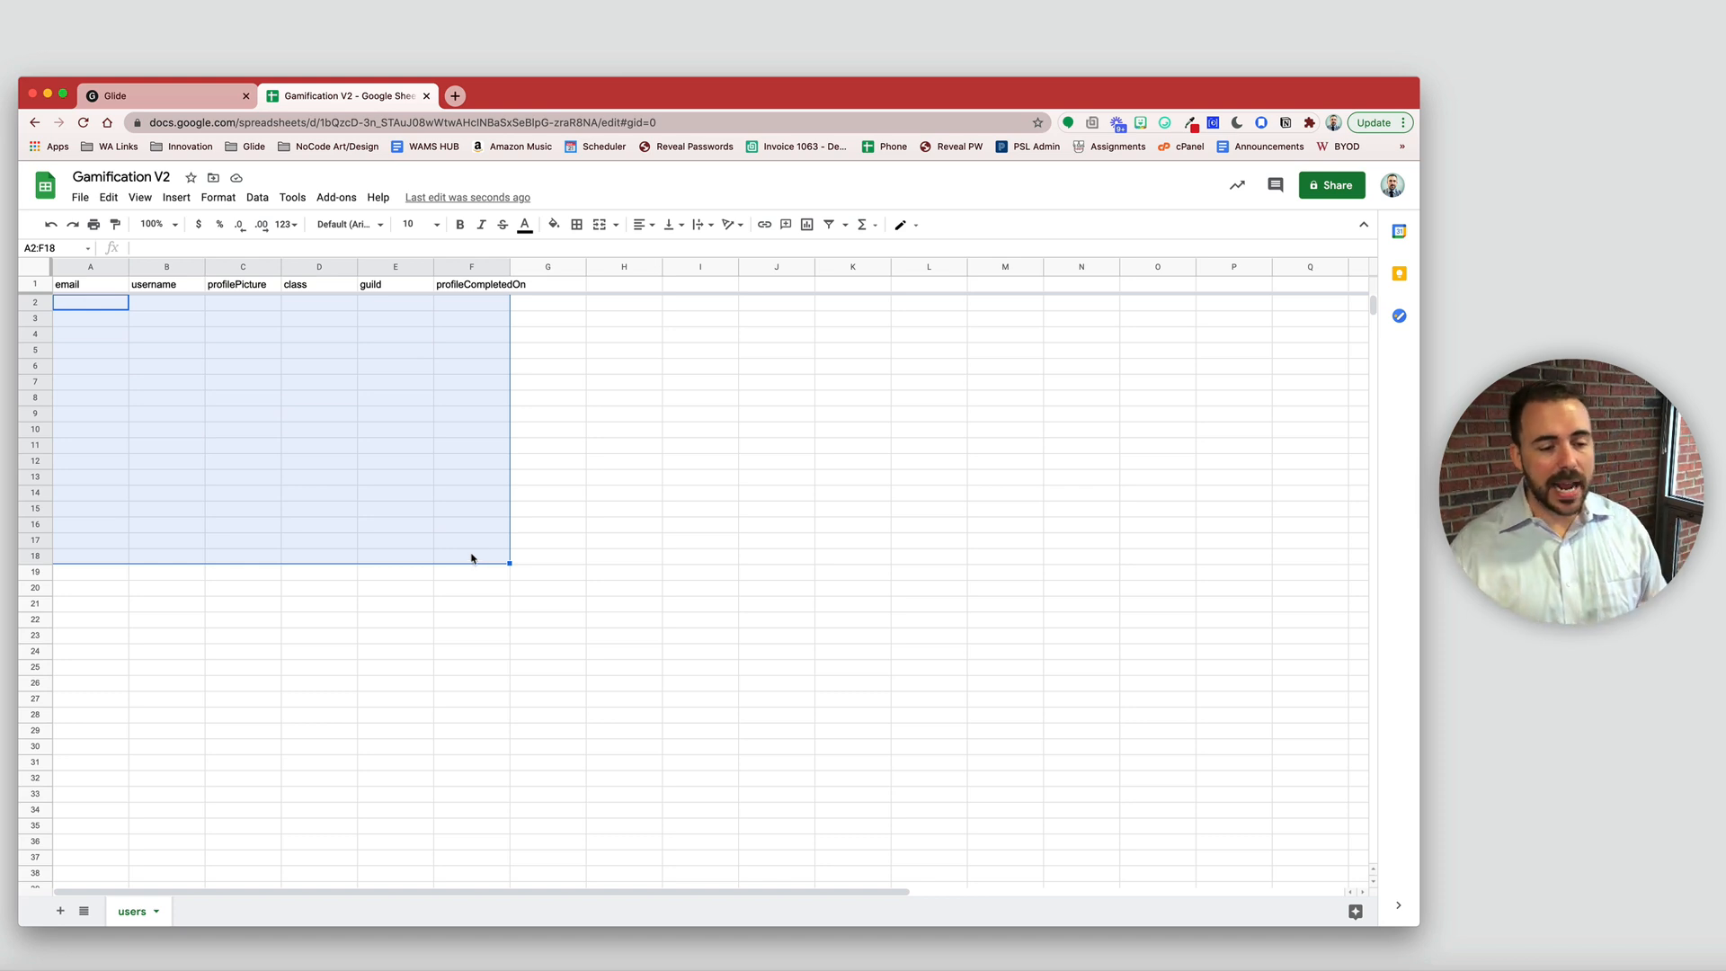
{"action": "left_click", "coordinate": [320, 286]}
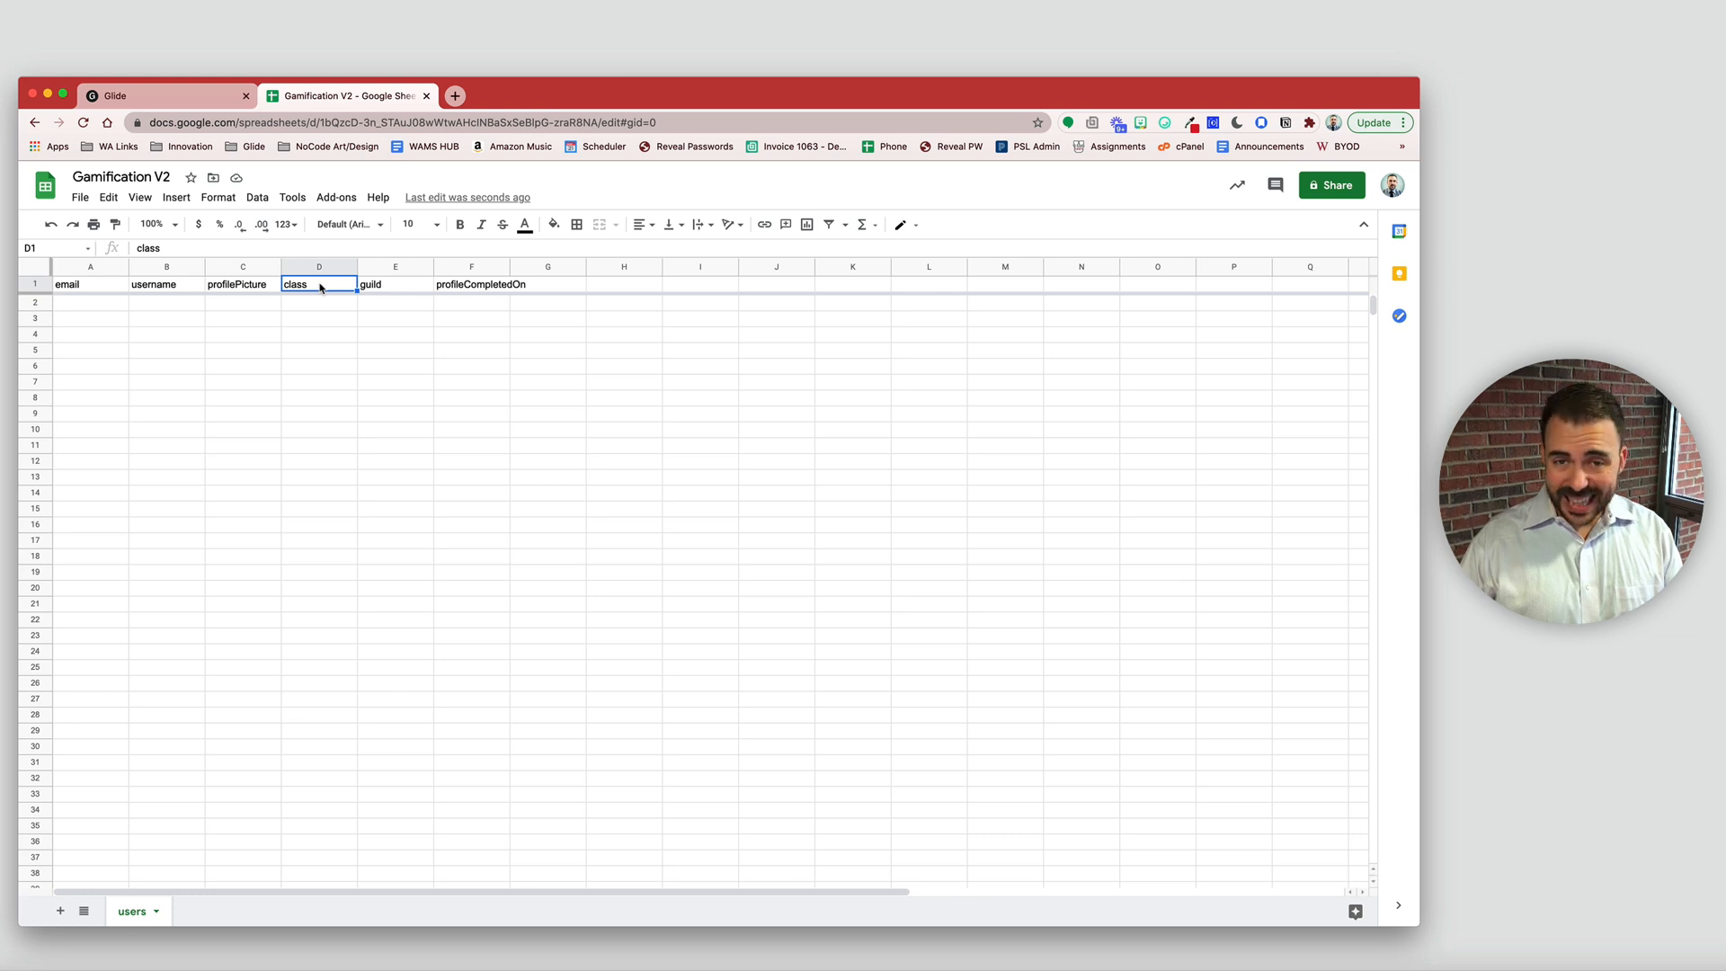
- Add a new sheet named 'classes'
{"action": "left_click", "coordinate": [61, 911]}
{"action": "double_click", "coordinate": [205, 912]}
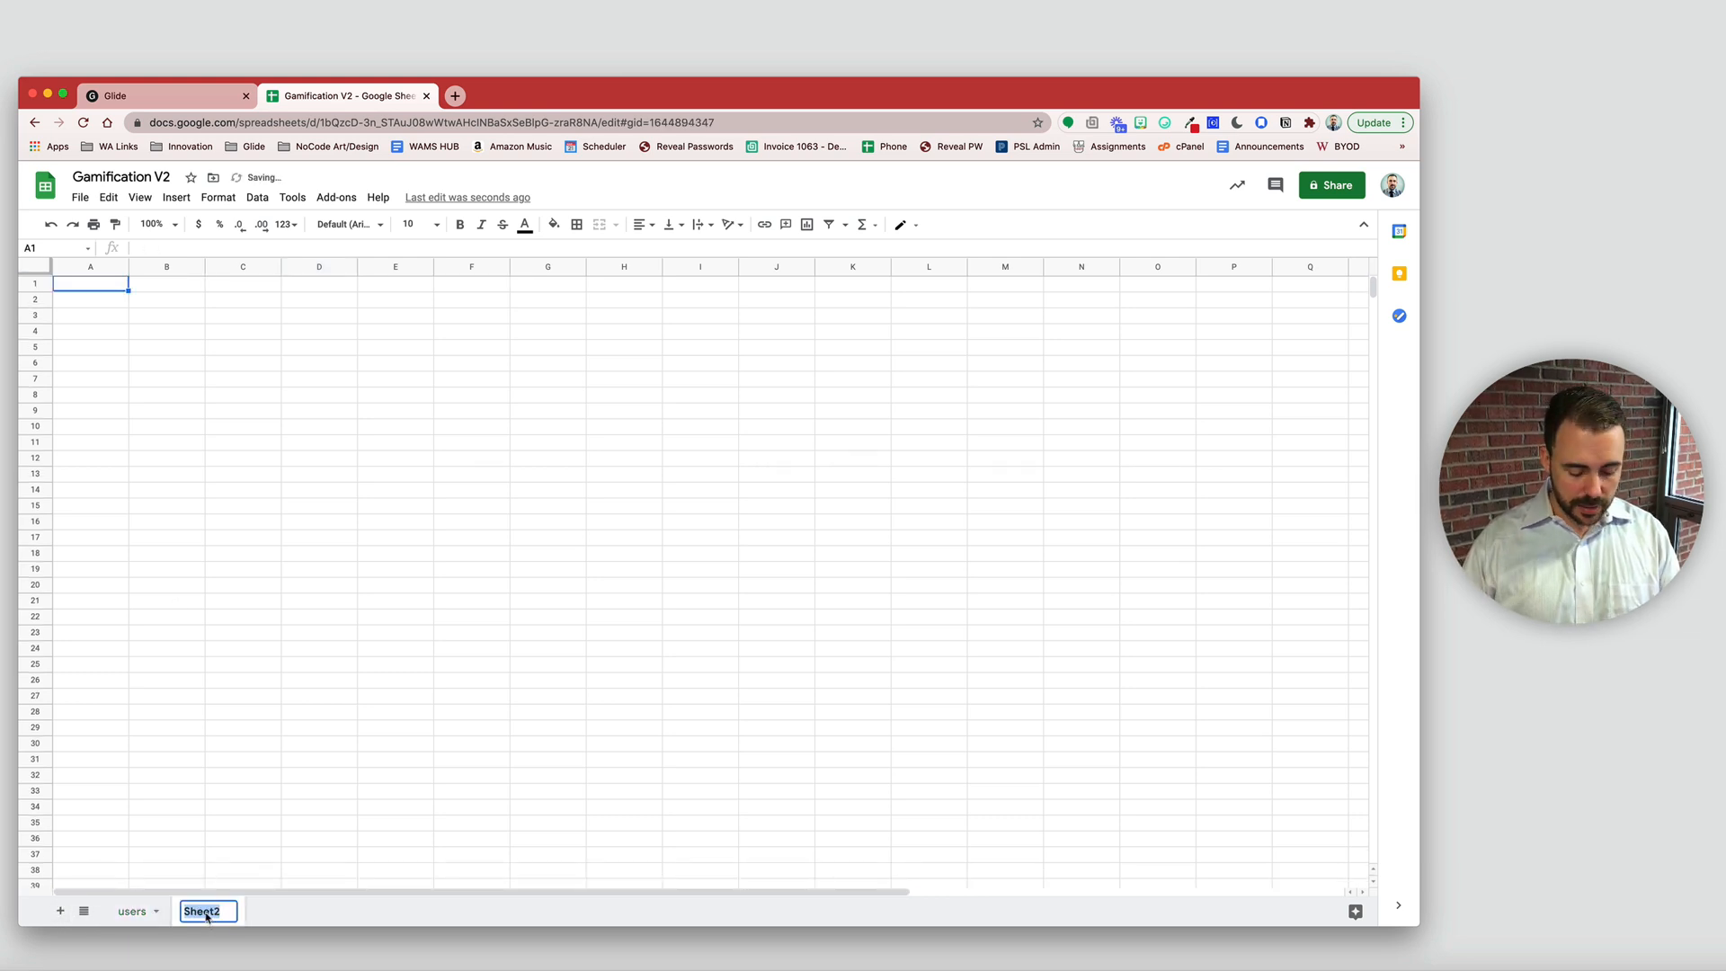
{"action": "type", "text": "classes"}
{"action": "key", "text": "Return"}
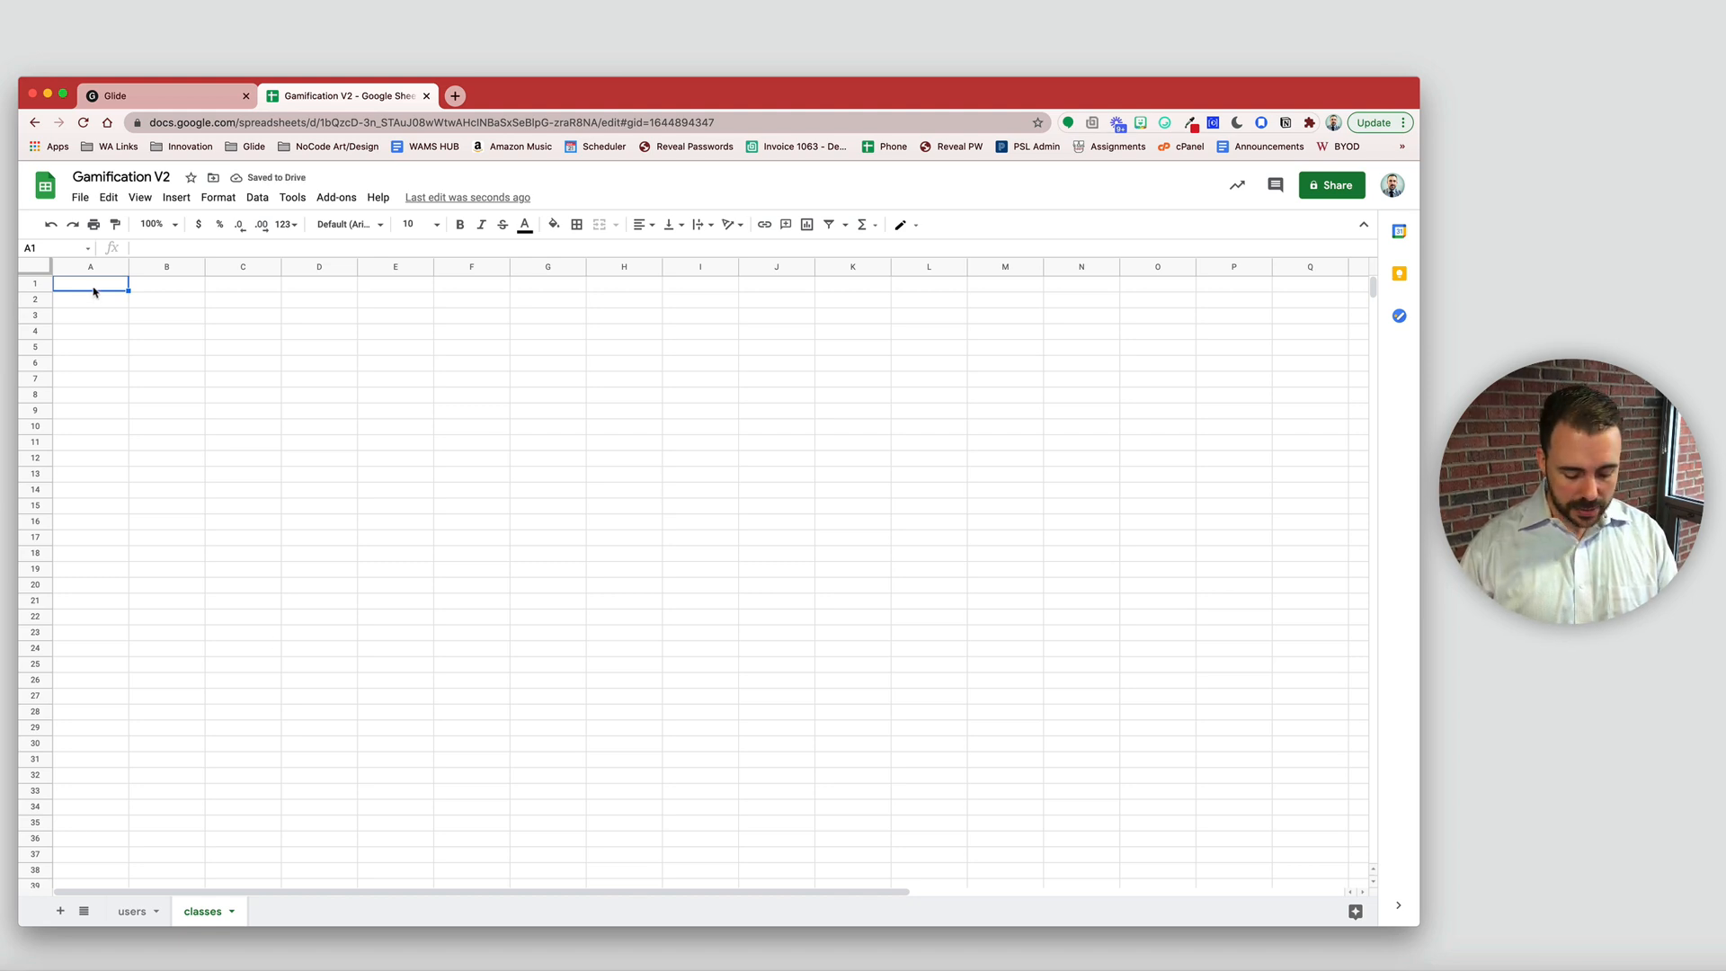
- Enter the headers class, image and description in A1:C1
{"action": "type", "text": "class"}
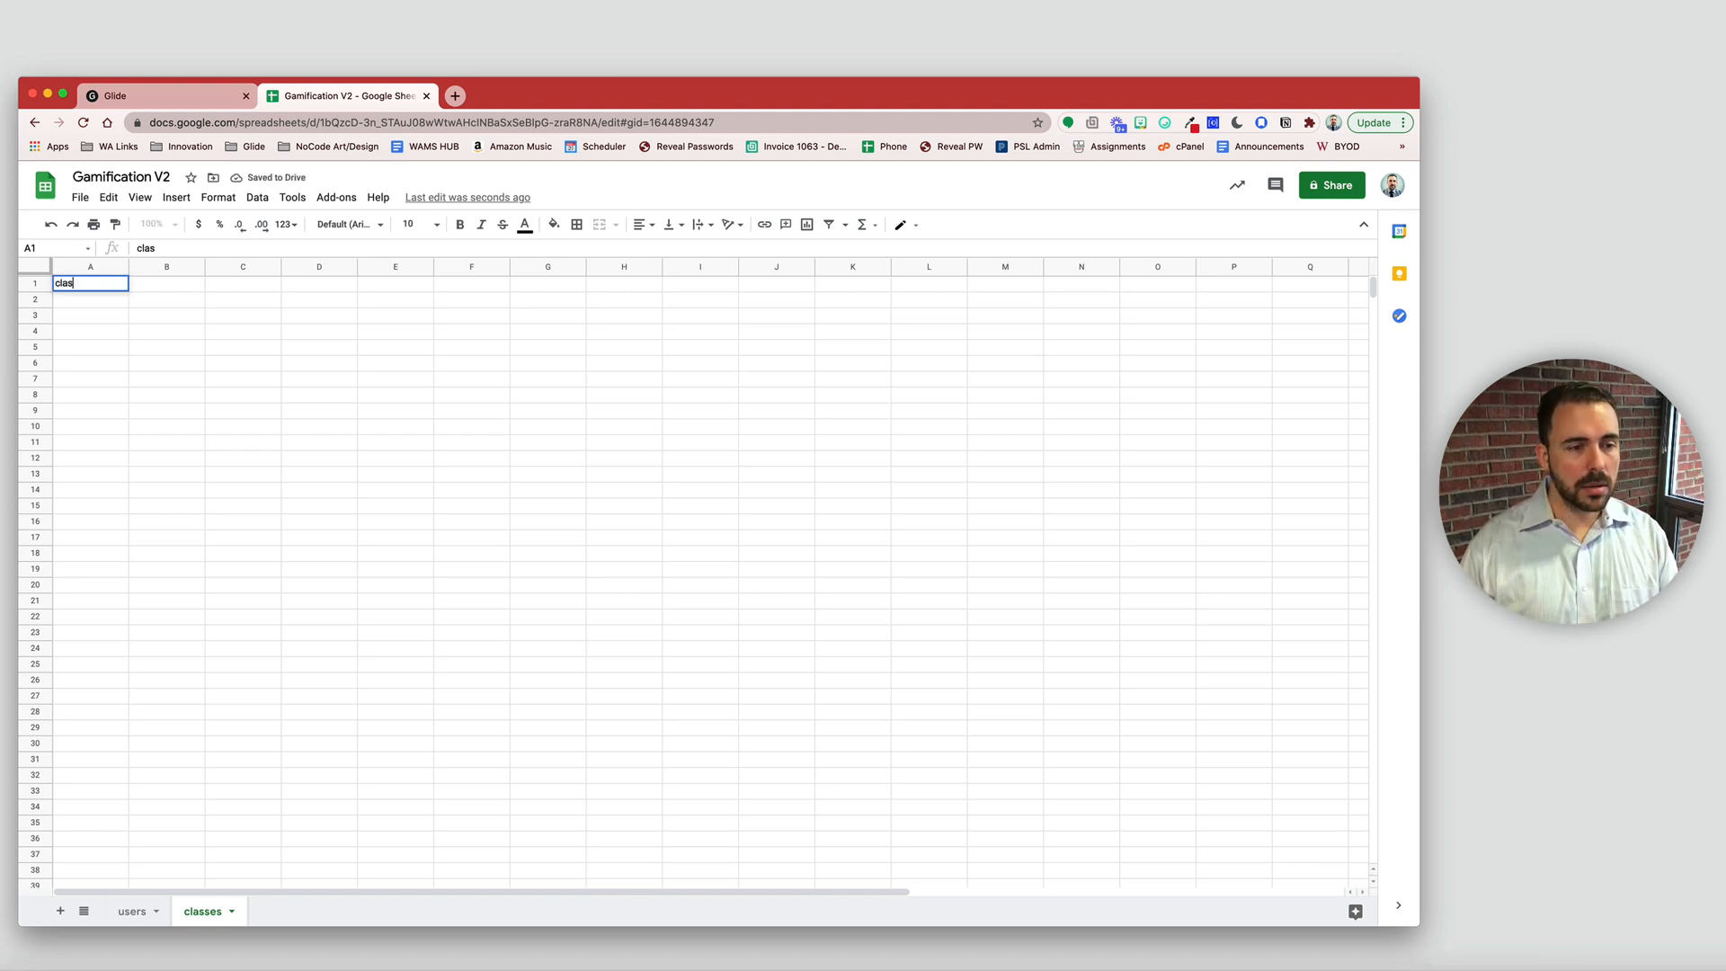
{"action": "key", "text": "Tab"}
{"action": "type", "text": "image"}
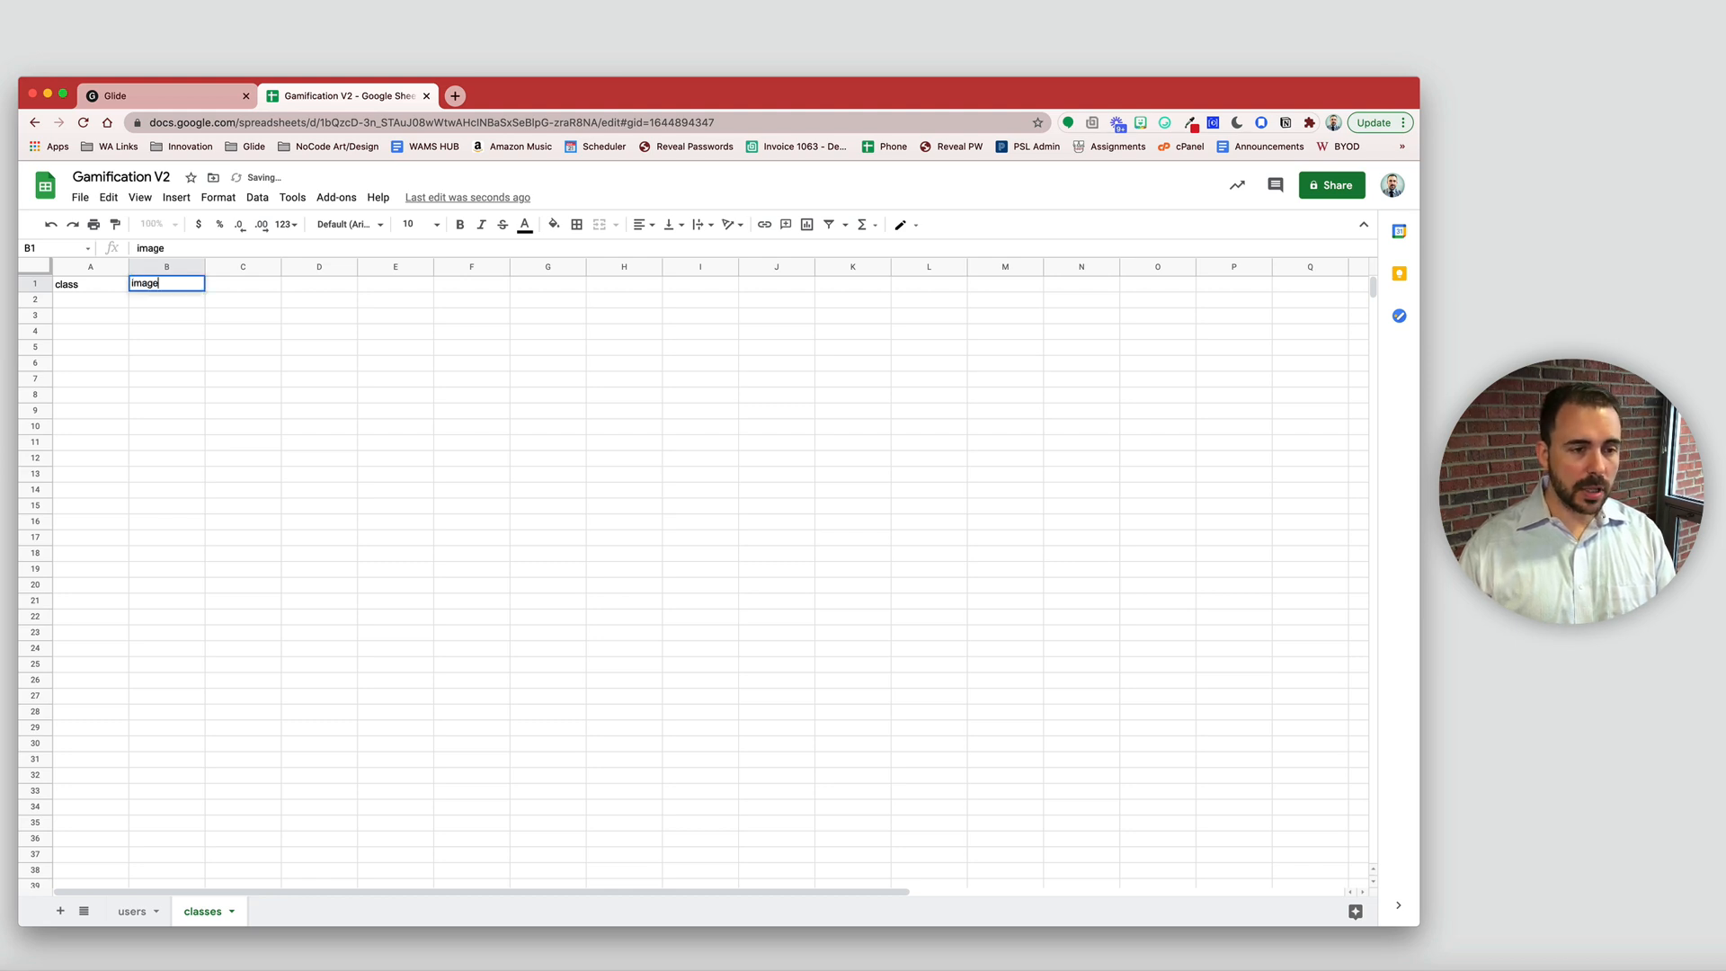
{"action": "key", "text": "Tab"}
{"action": "type", "text": "description"}
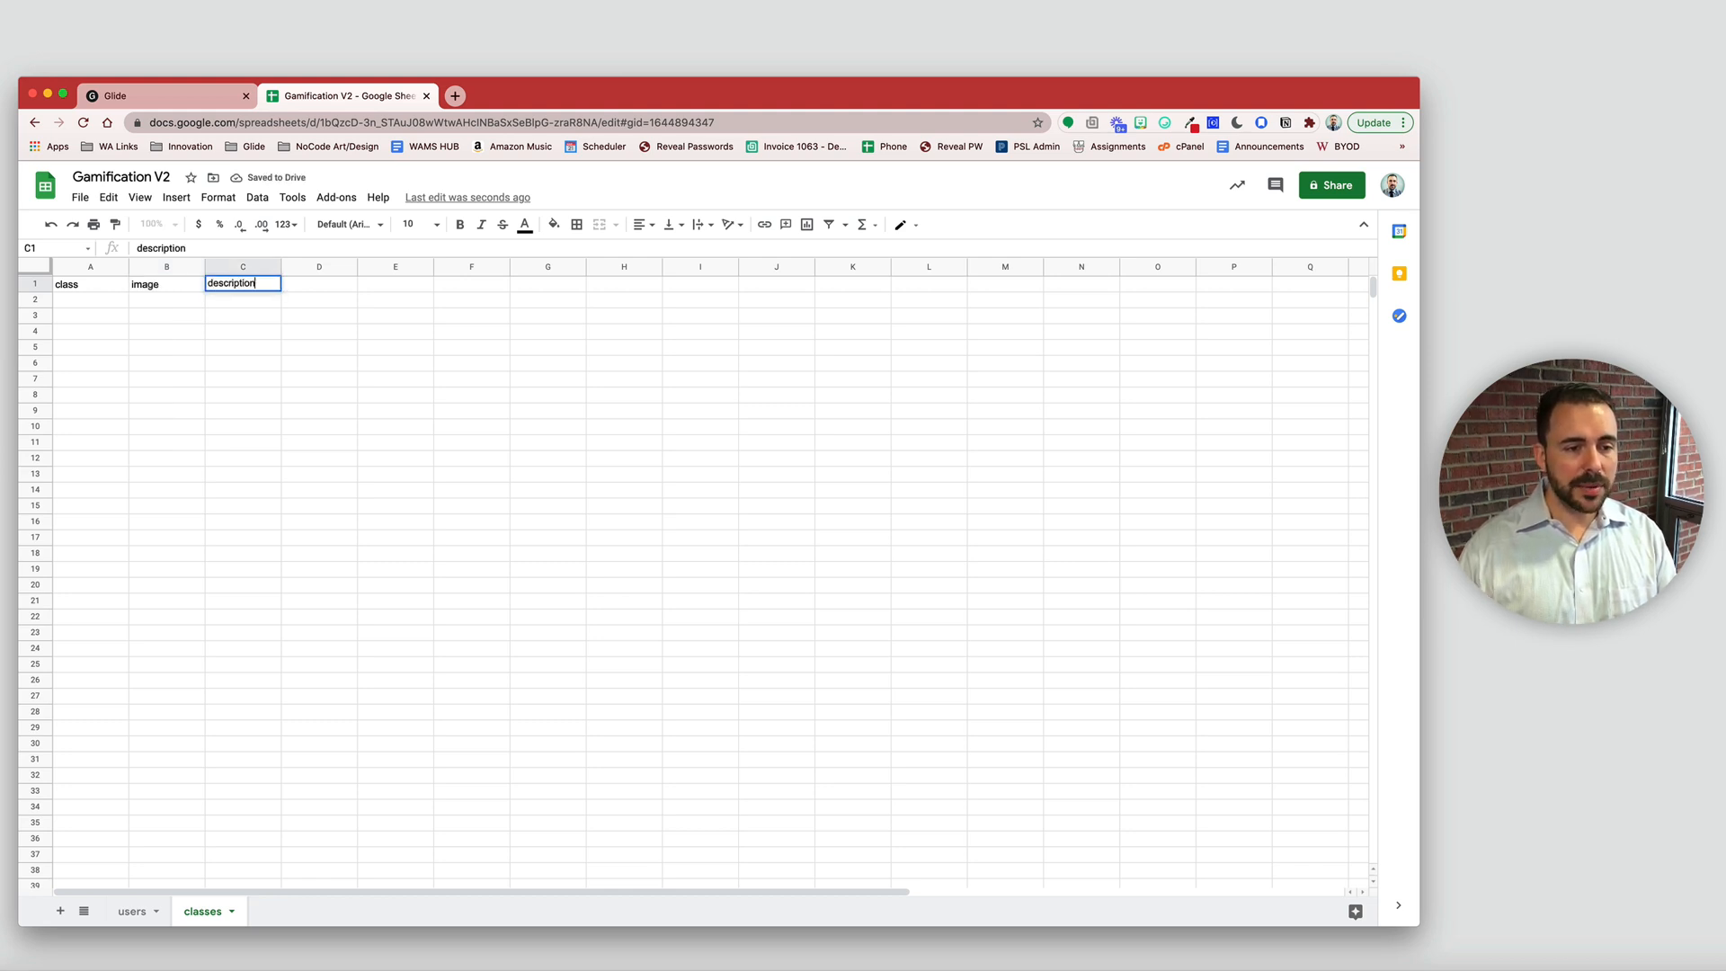
{"action": "key", "text": "Tab"}
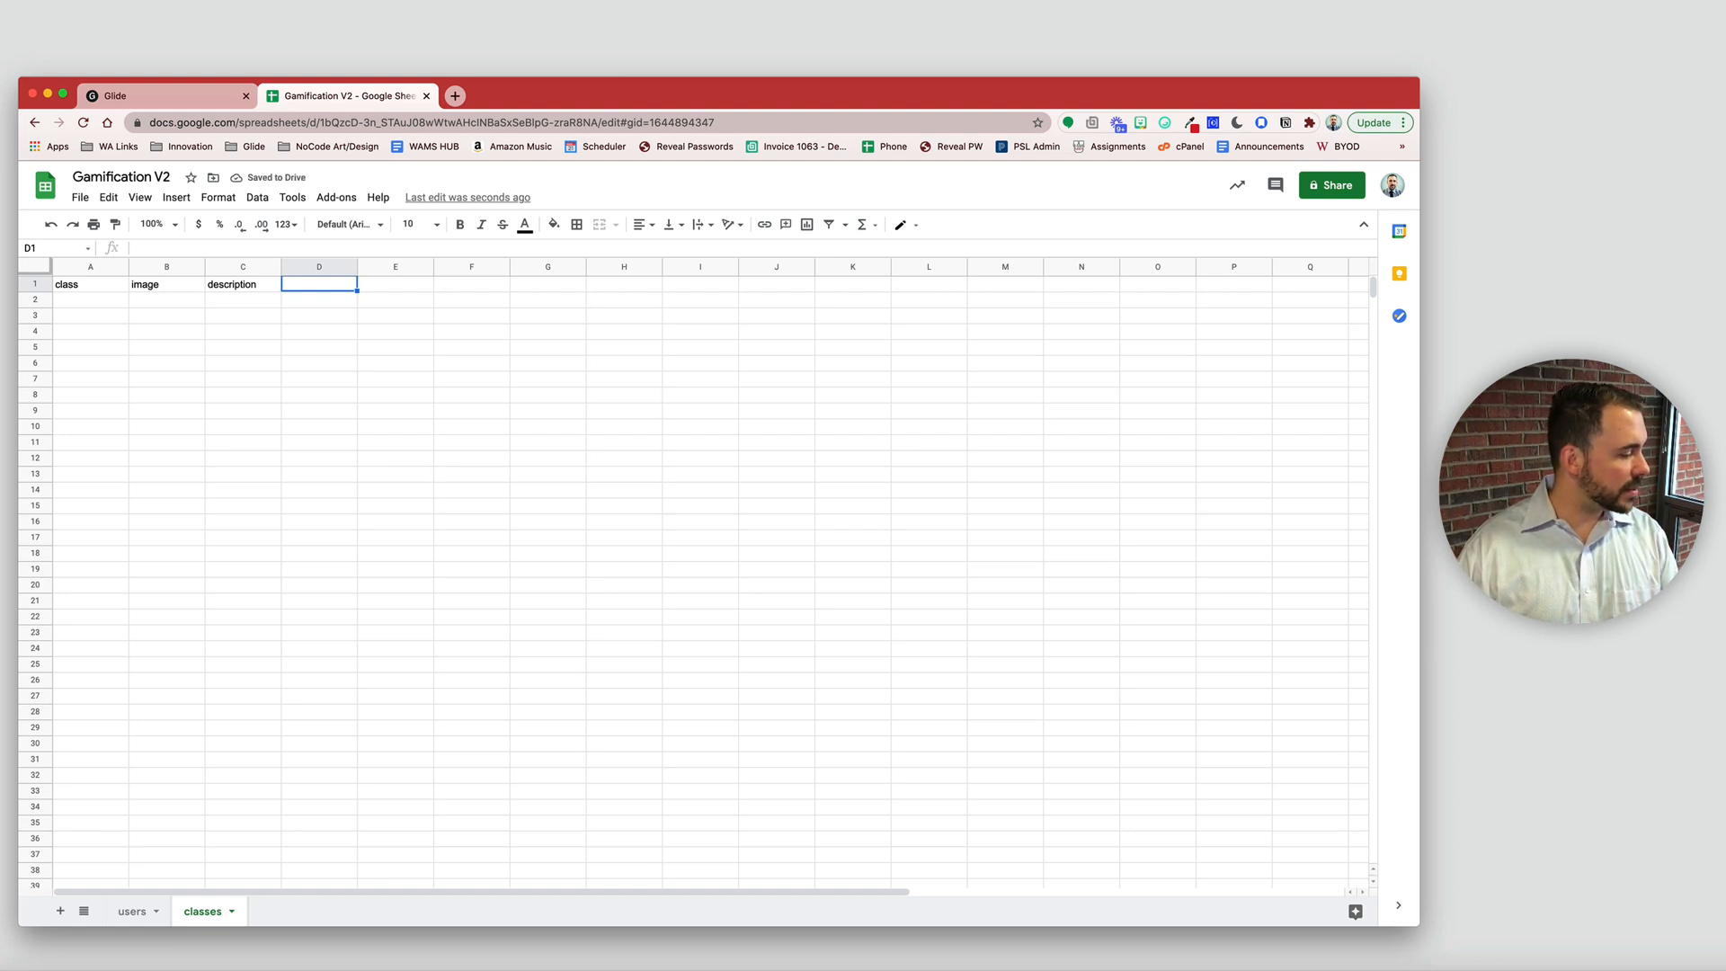
- Paste the copied Attack, Armor and Spell stats table starting at D1
{"action": "key", "text": "super+Tab"}
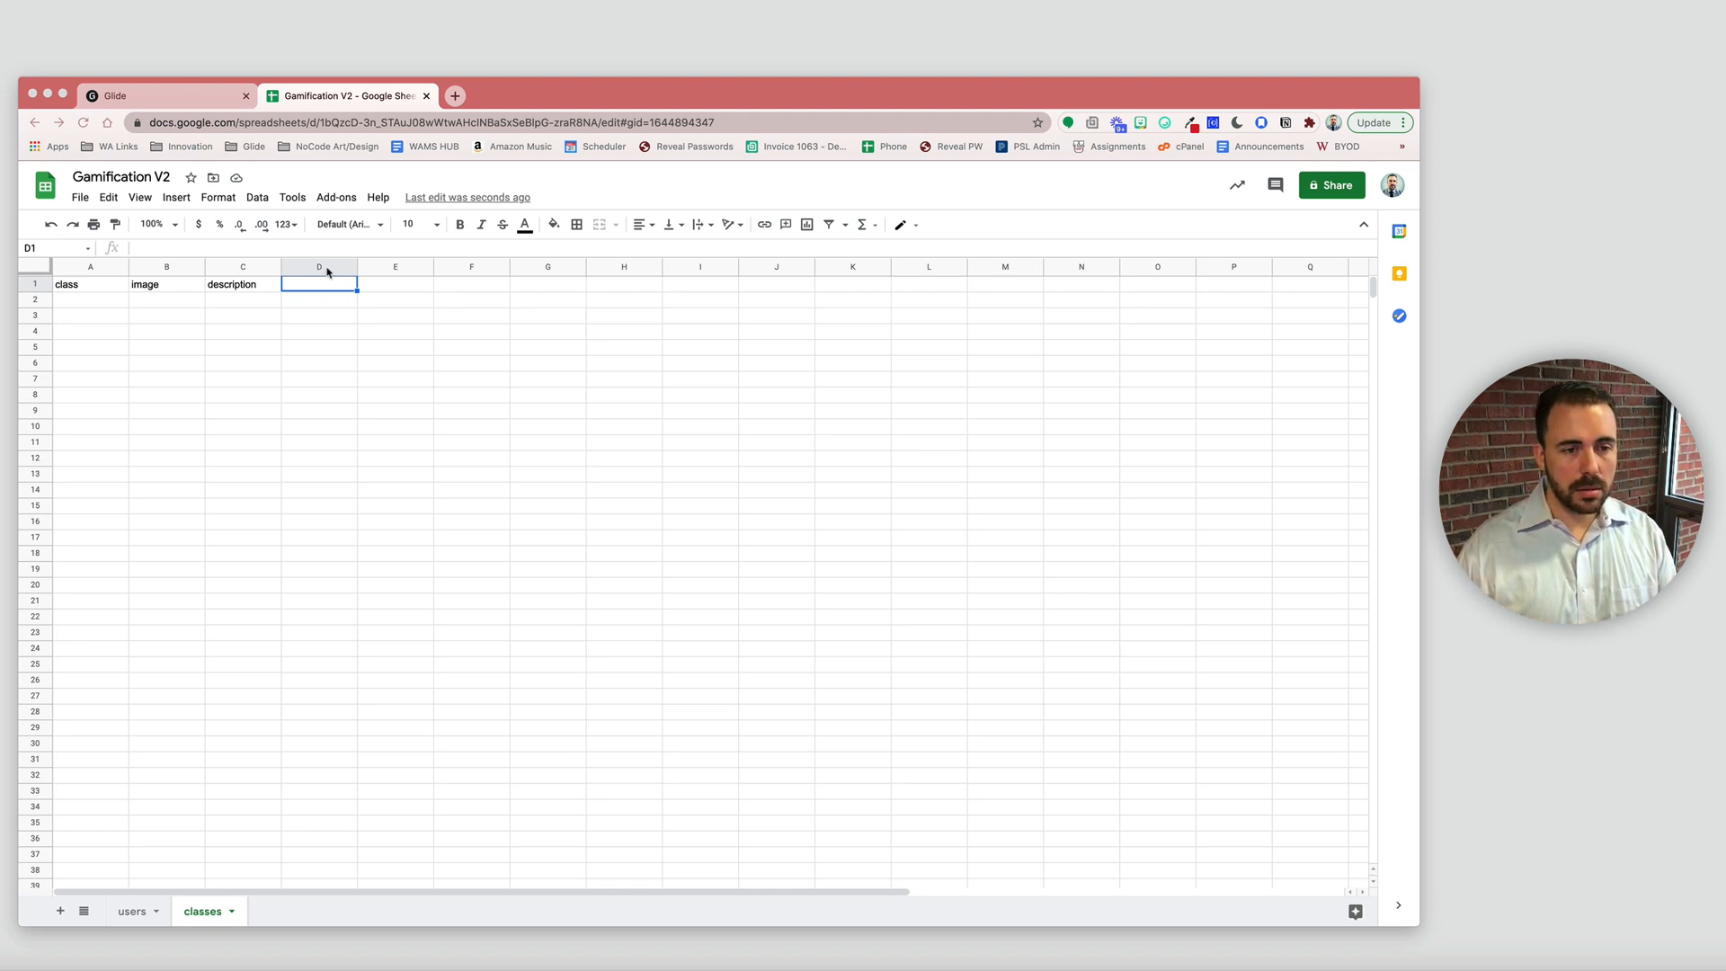
{"action": "key", "text": "super+Tab"}
{"action": "key", "text": "super+v"}
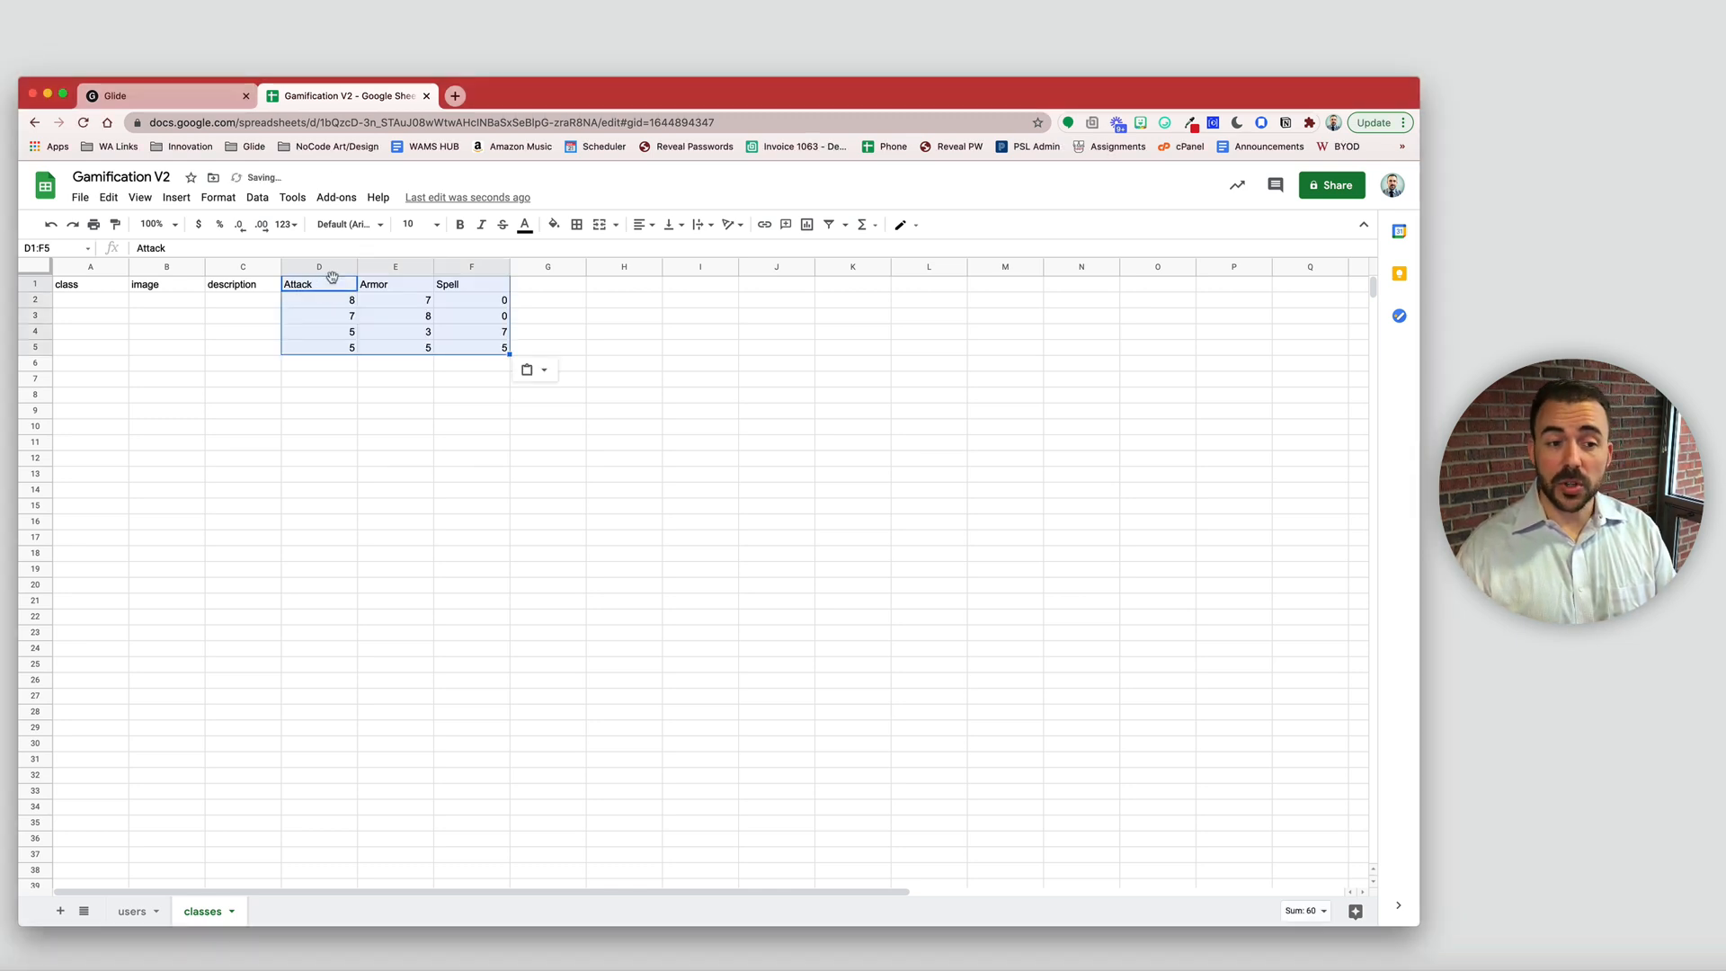
{"action": "key", "text": "super+Tab"}
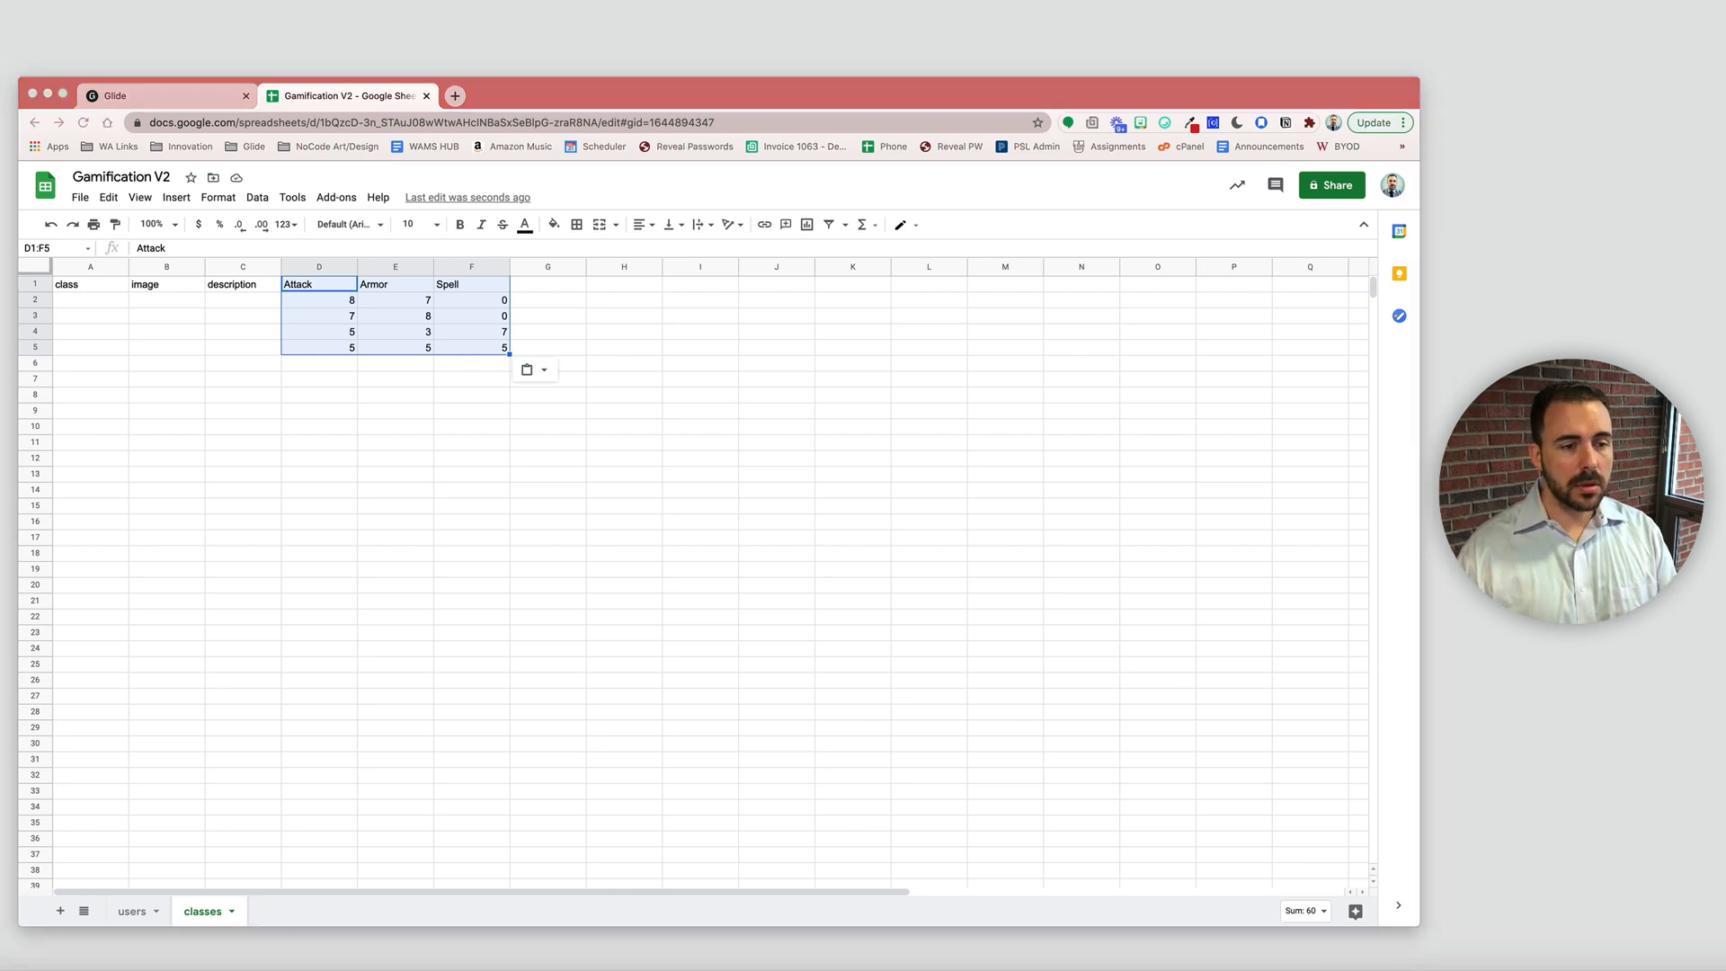
- Paste the Warrior, Hunter, Mage and Healer rows with images and descriptions at A2
{"action": "left_click", "coordinate": [108, 297]}
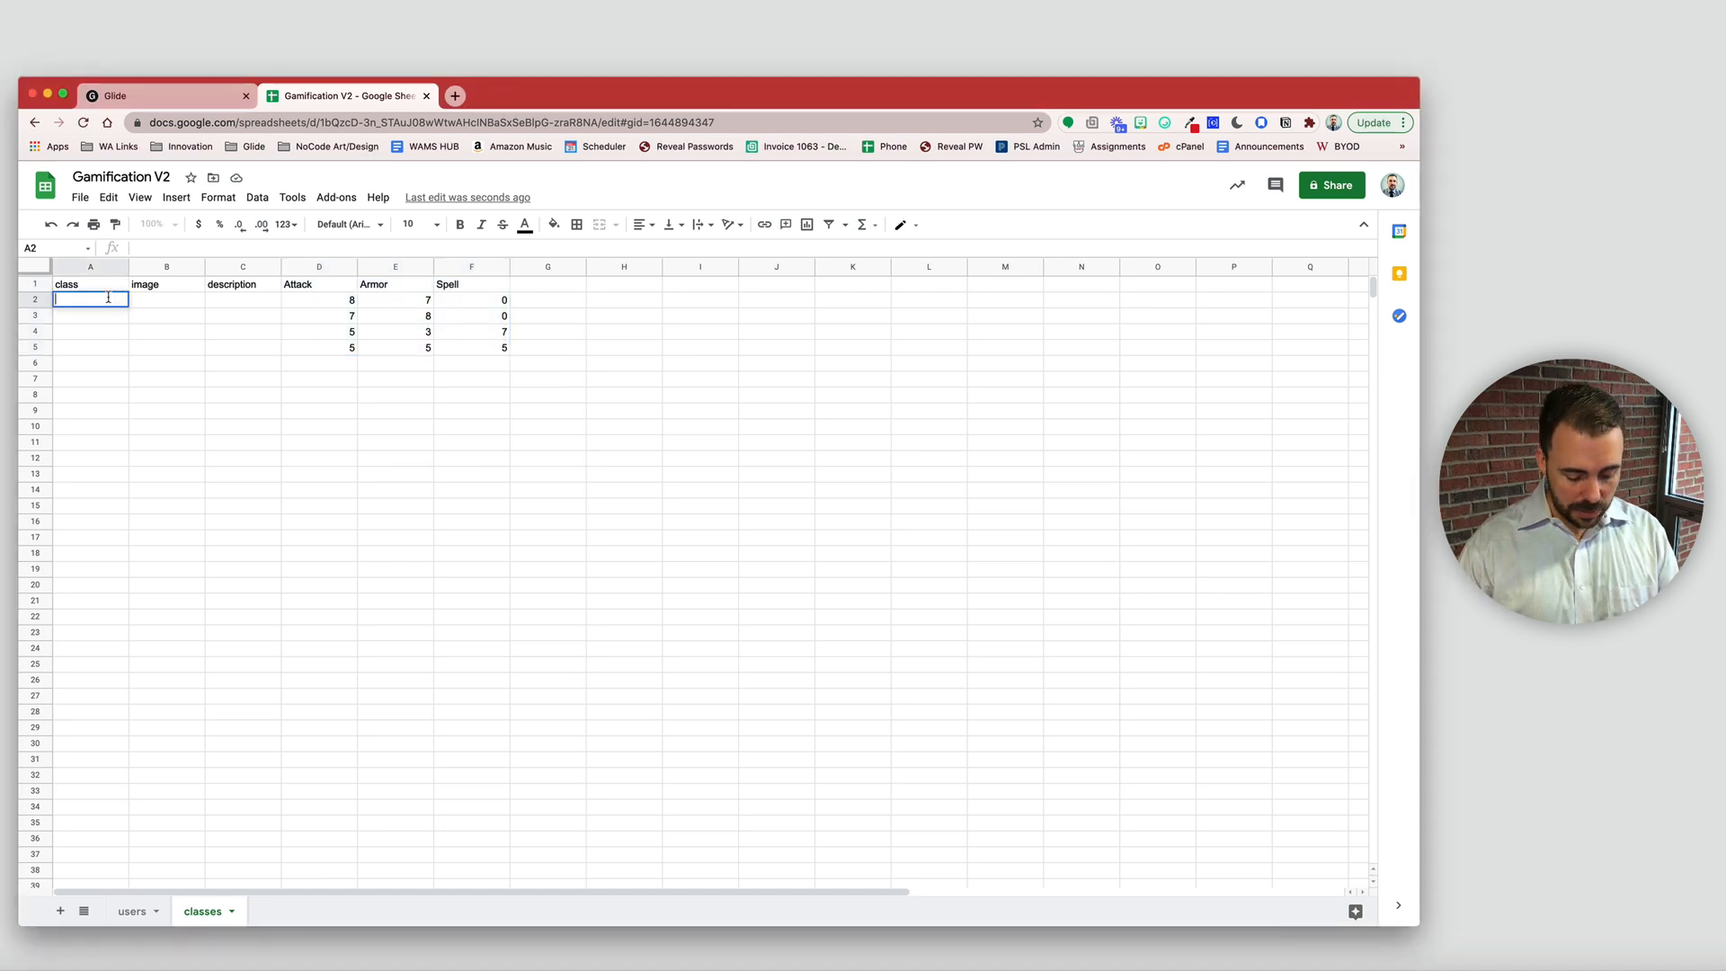
{"action": "left_click", "coordinate": [88, 301]}
{"action": "key", "text": "ctrl+v"}
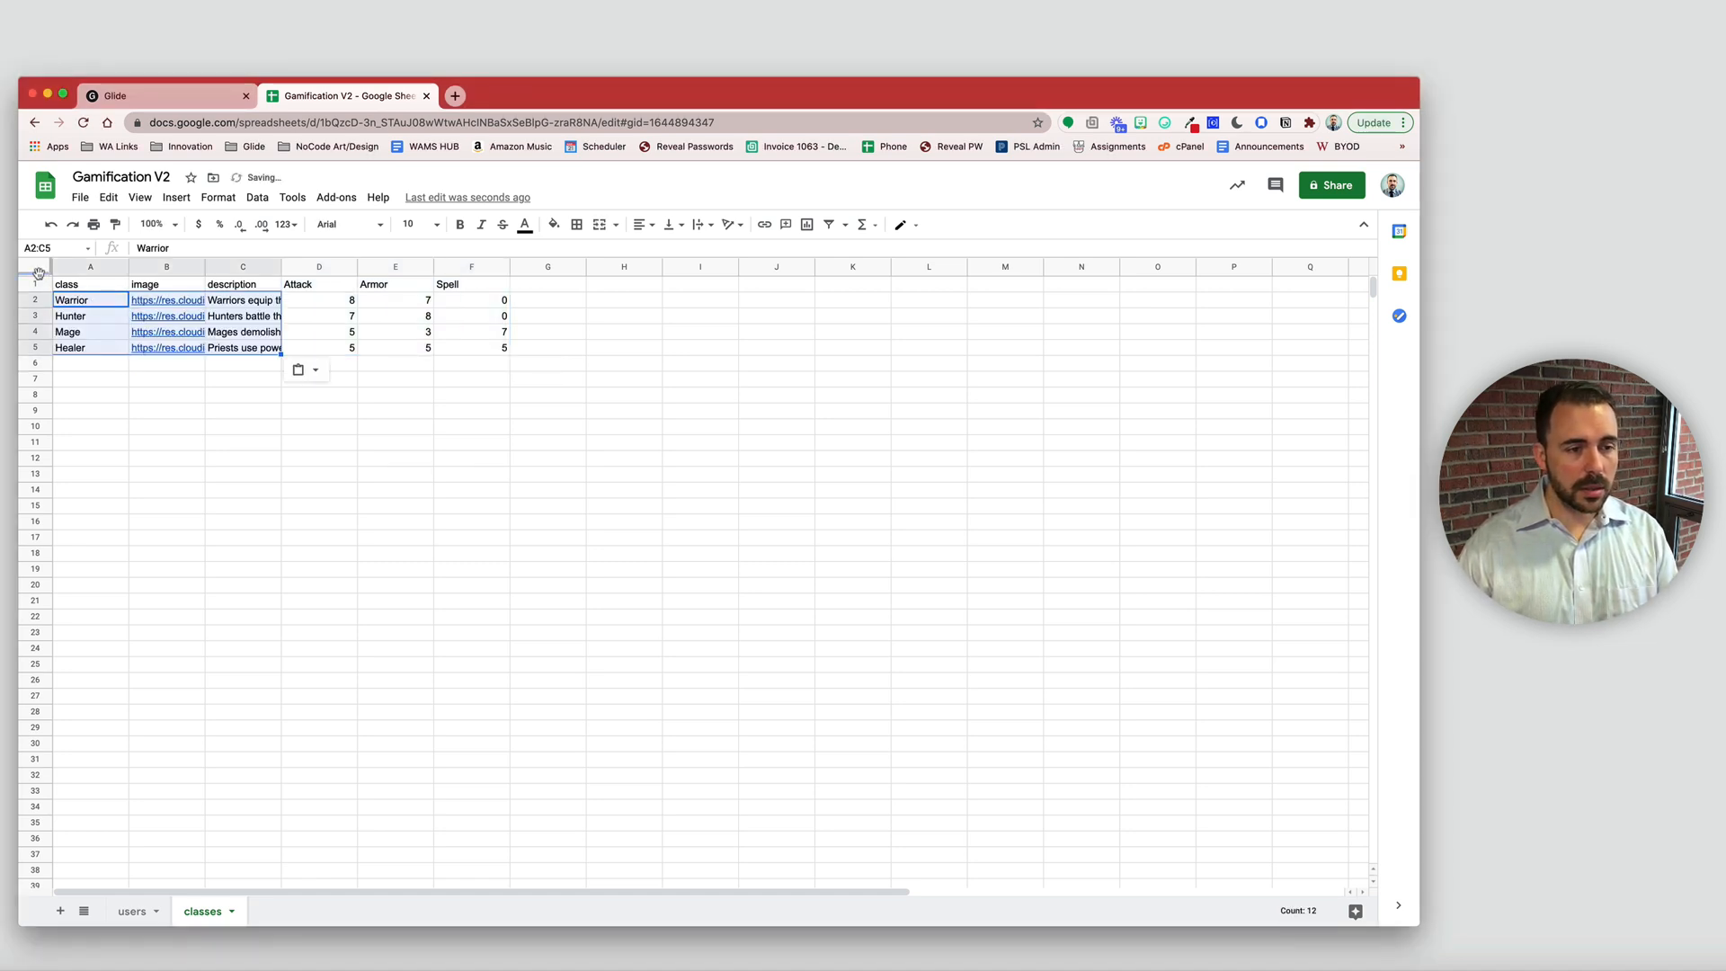
- Freeze the header row, review the pasted class data, then return to the users sheet
{"action": "left_click_drag", "start_coordinate": [39, 273], "coordinate": [39, 292]}
{"action": "left_click", "coordinate": [270, 495]}
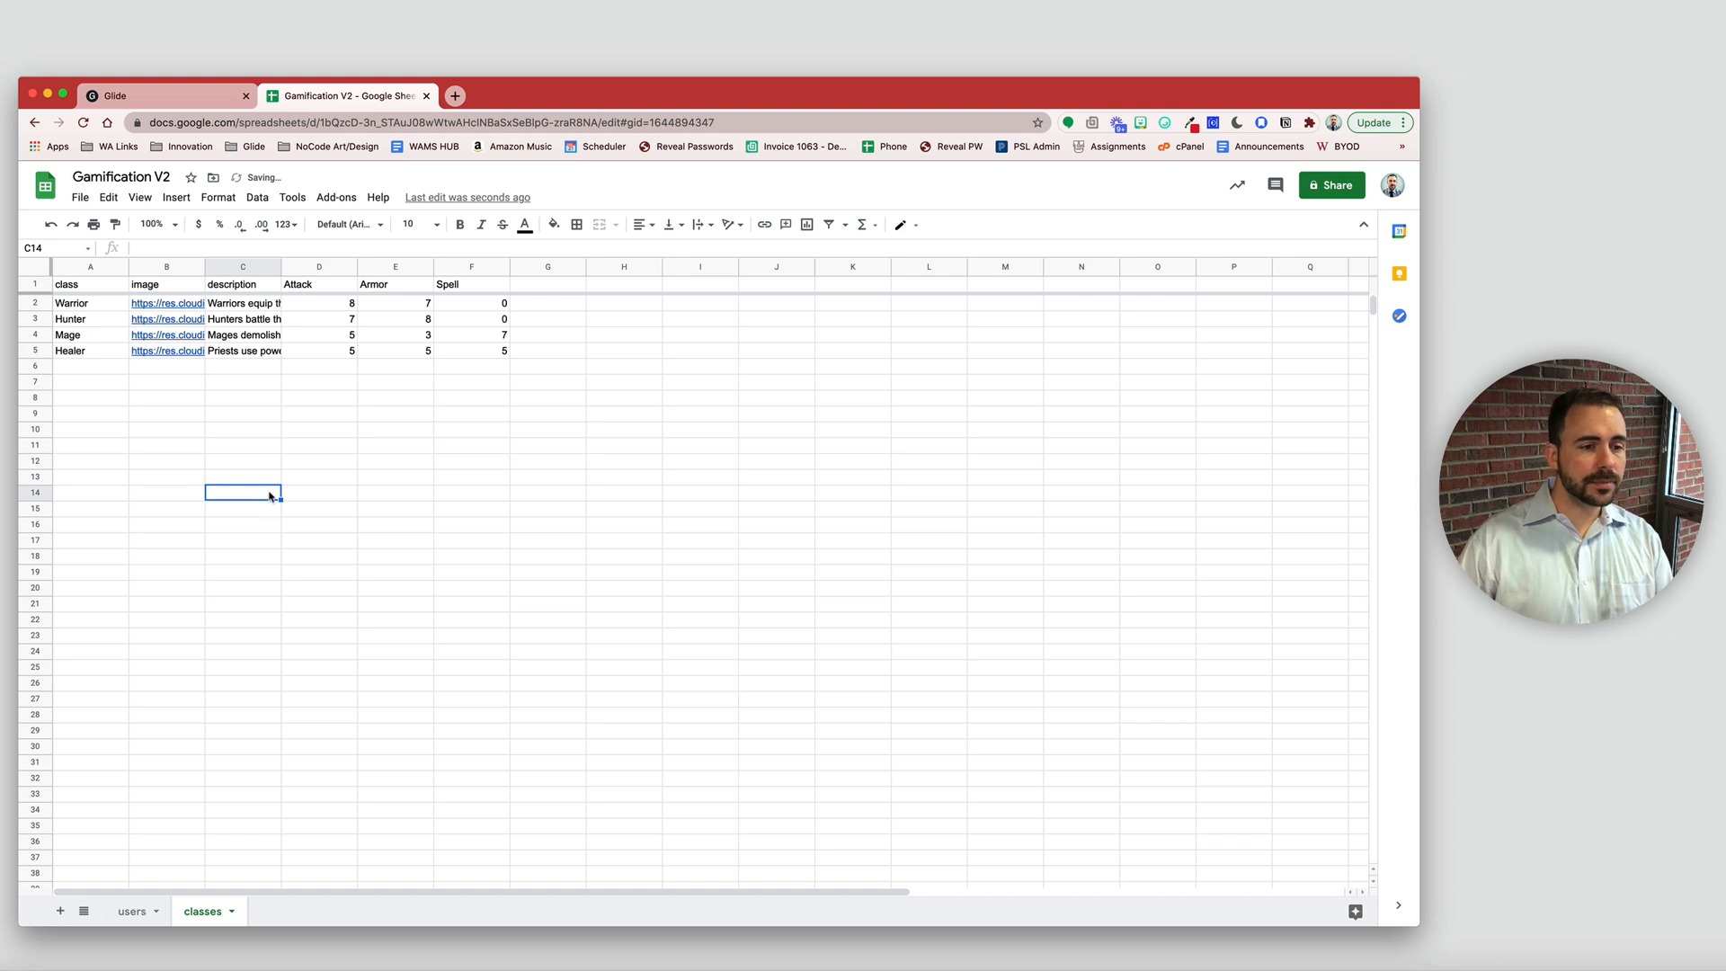
{"action": "left_click_drag", "start_coordinate": [94, 305], "coordinate": [99, 351]}
{"action": "left_click_drag", "start_coordinate": [343, 304], "coordinate": [527, 378]}
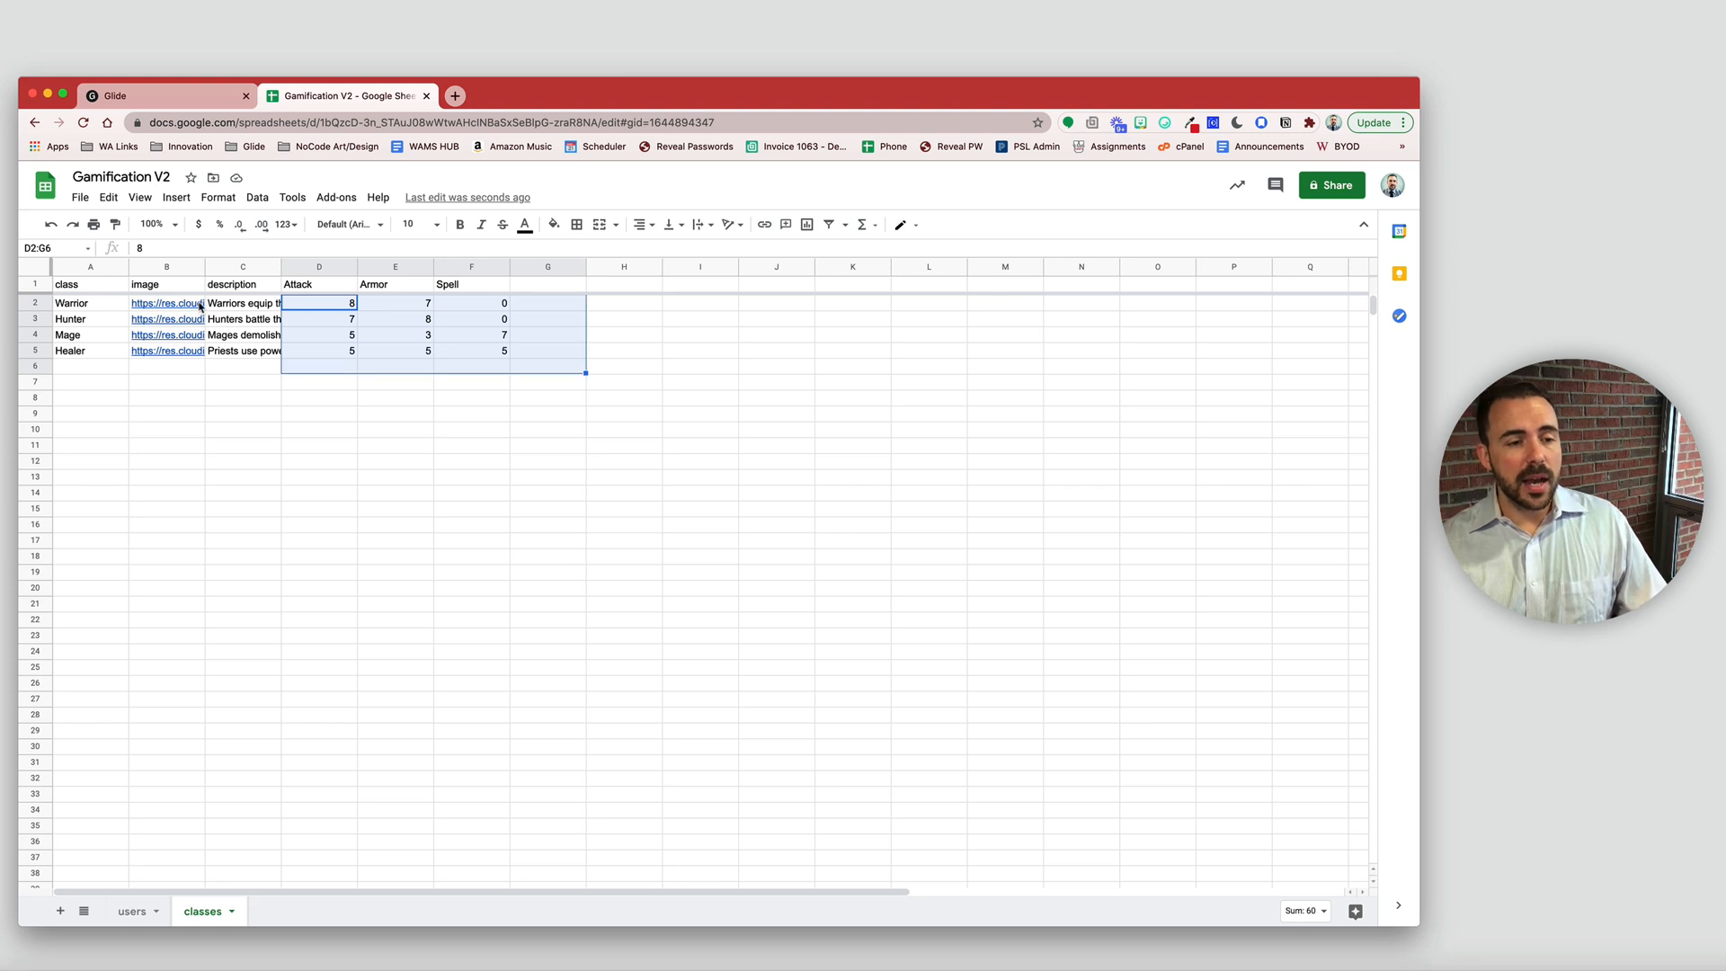
{"action": "left_click", "coordinate": [247, 306]}
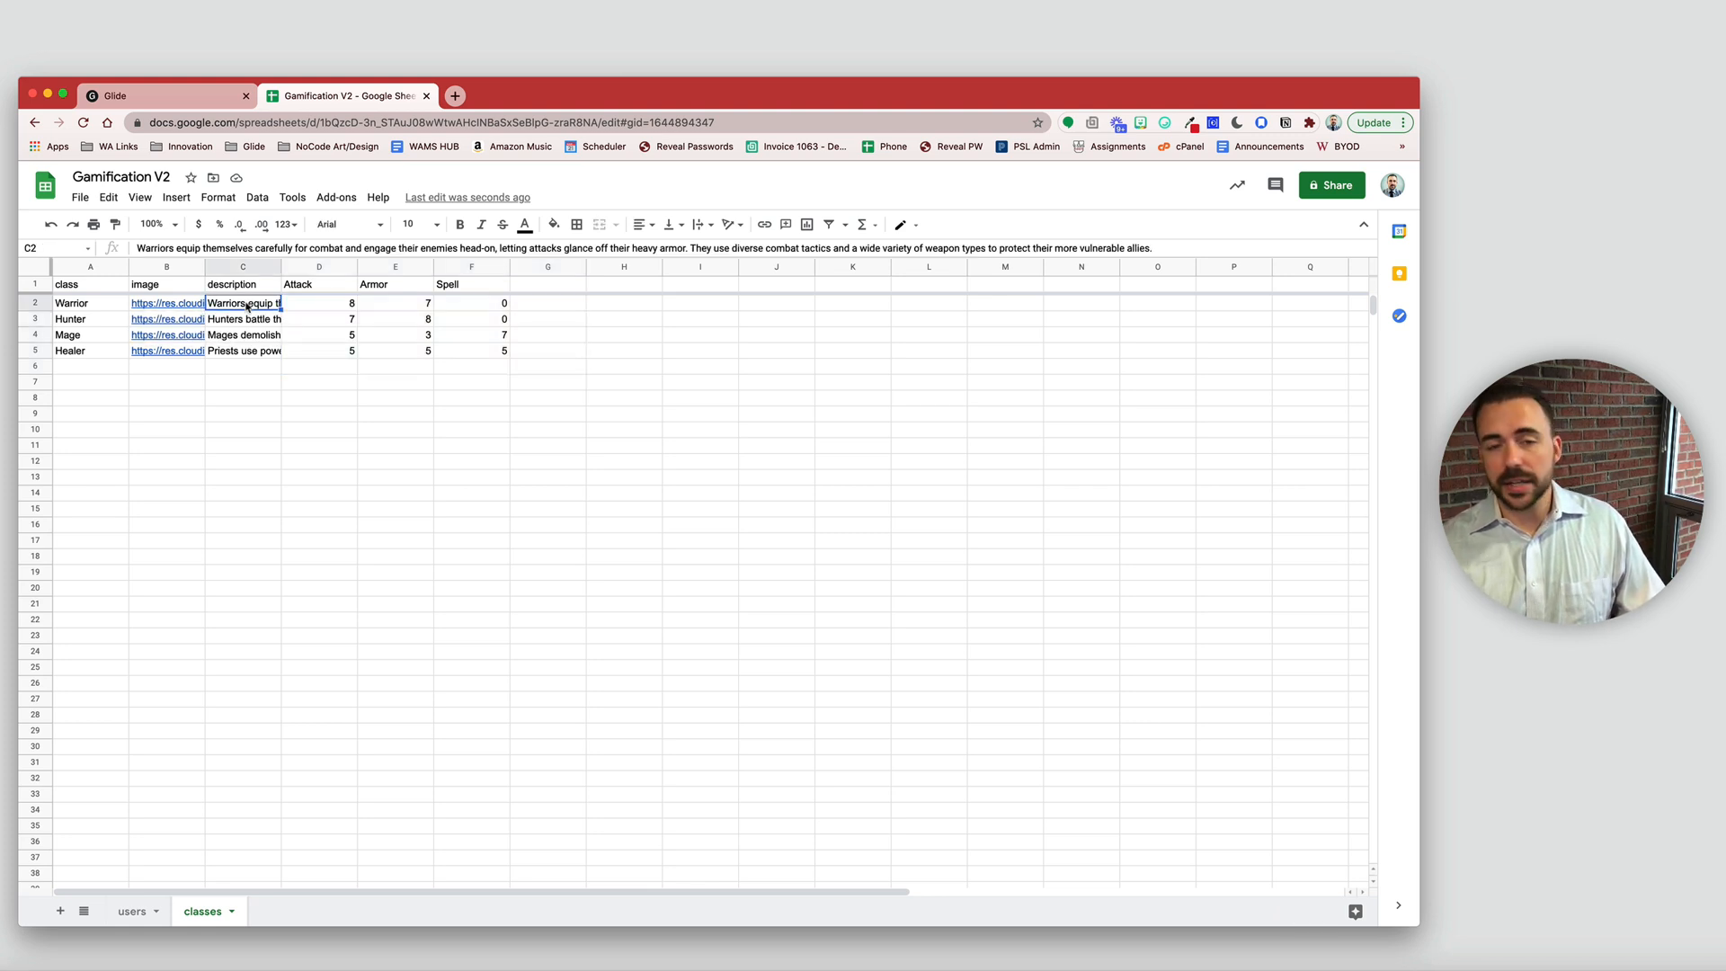
{"action": "left_click", "coordinate": [132, 911]}
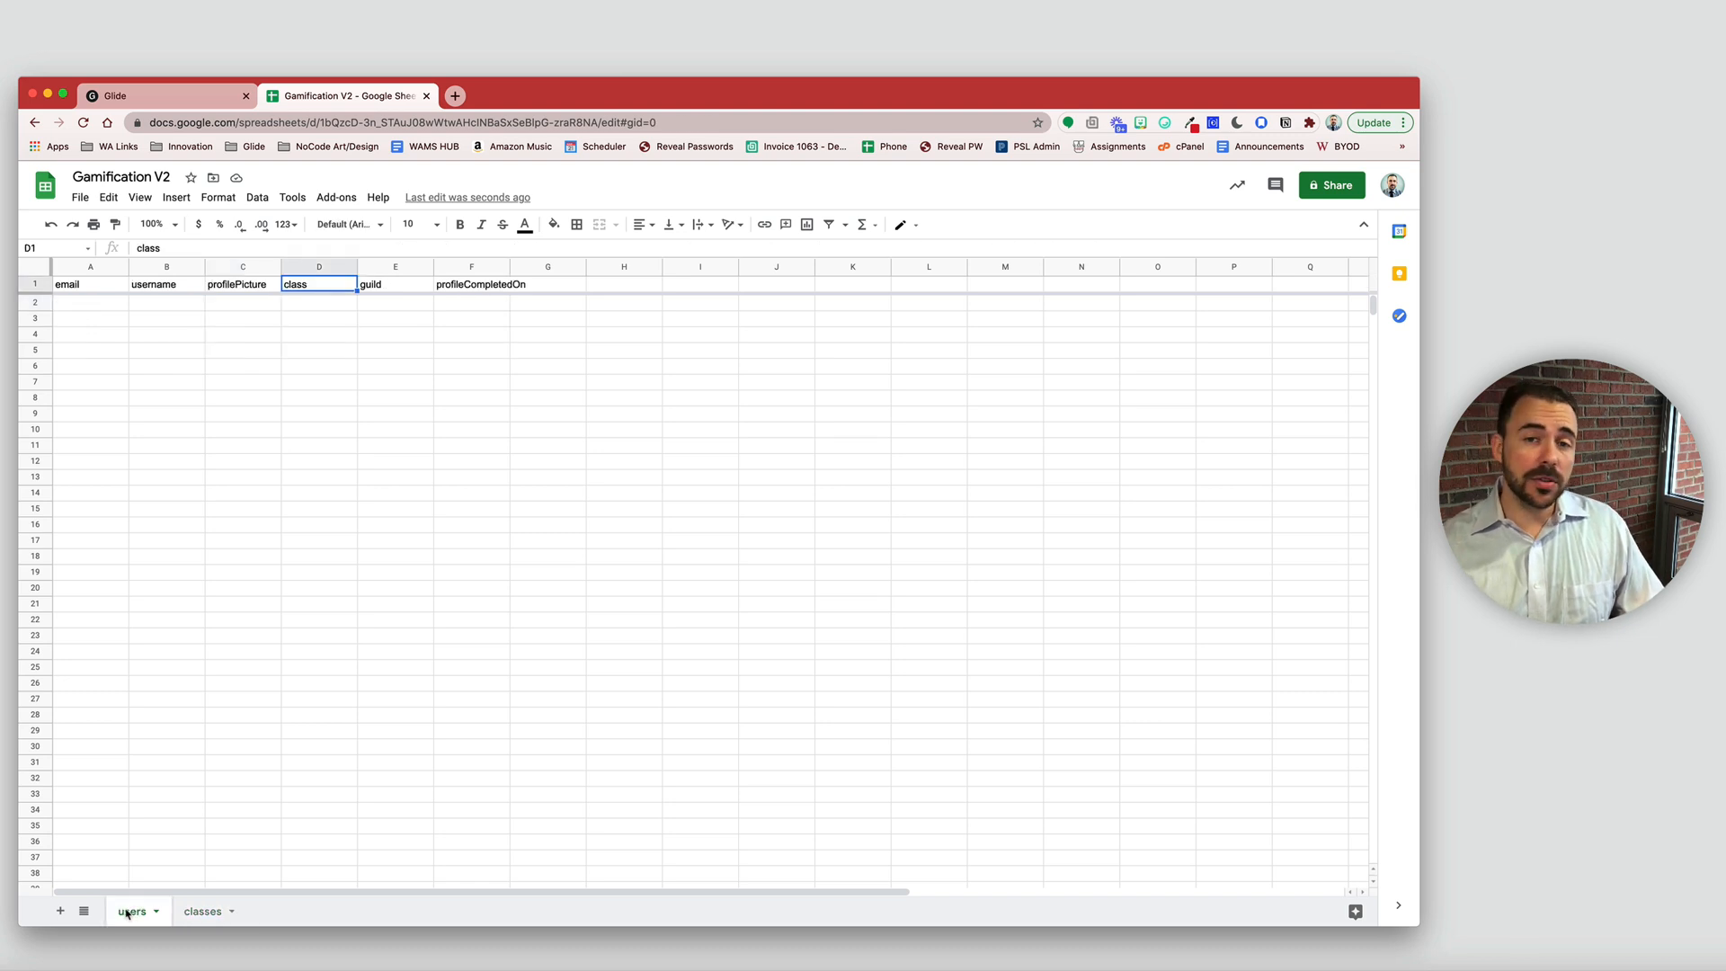
- Enter the test user's e-mail address in cell A2 of the users sheet
{"action": "left_click", "coordinate": [81, 305]}
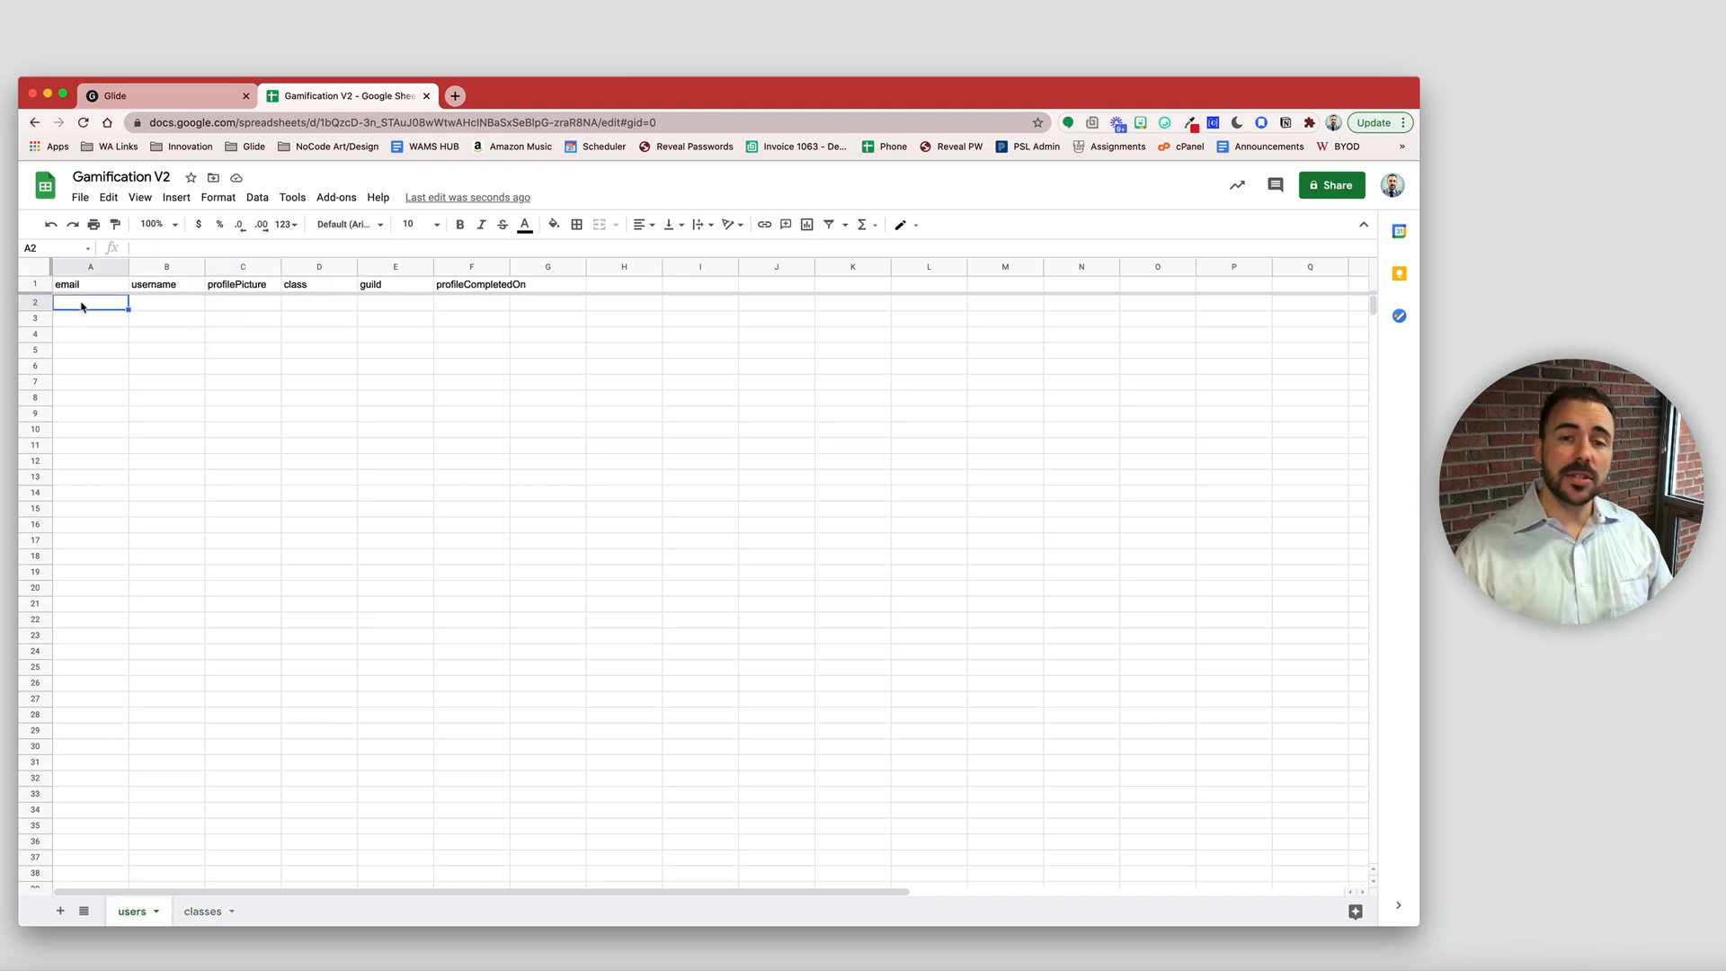
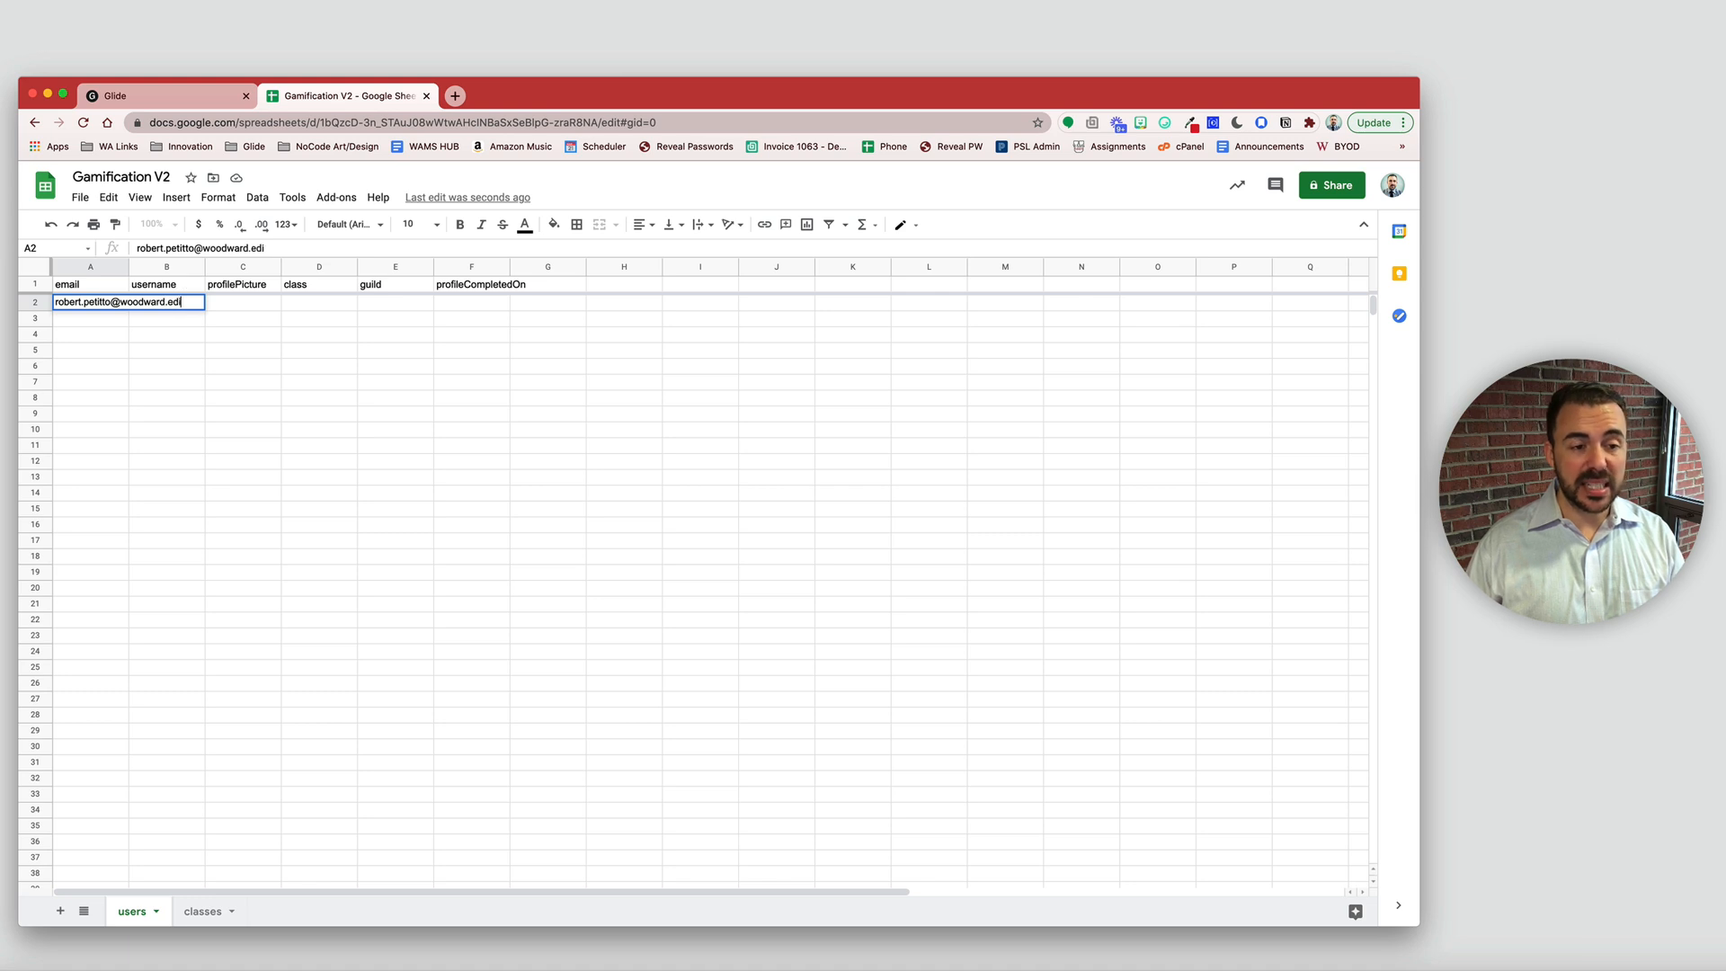
{"action": "key", "text": "Return"}
{"action": "type", "text": "\\"}
{"action": "scroll", "coordinate": [82, 321], "scroll_direction": "right", "scroll_amount": 3}
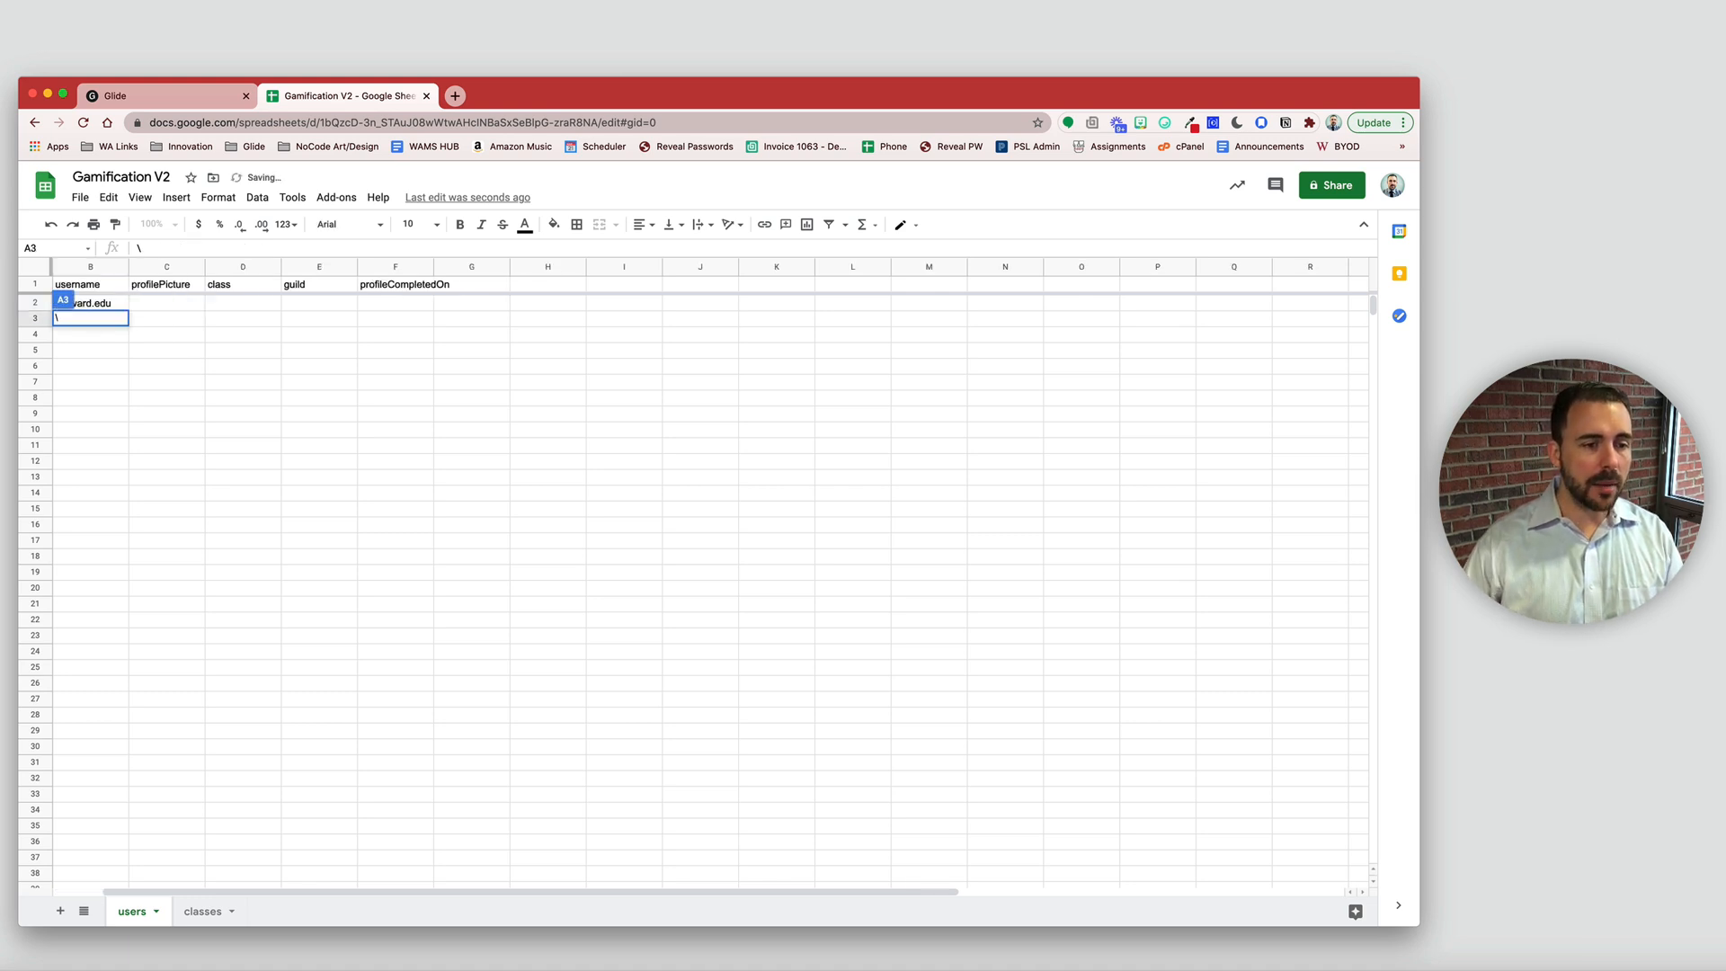
{"action": "type", "text": "\\"}
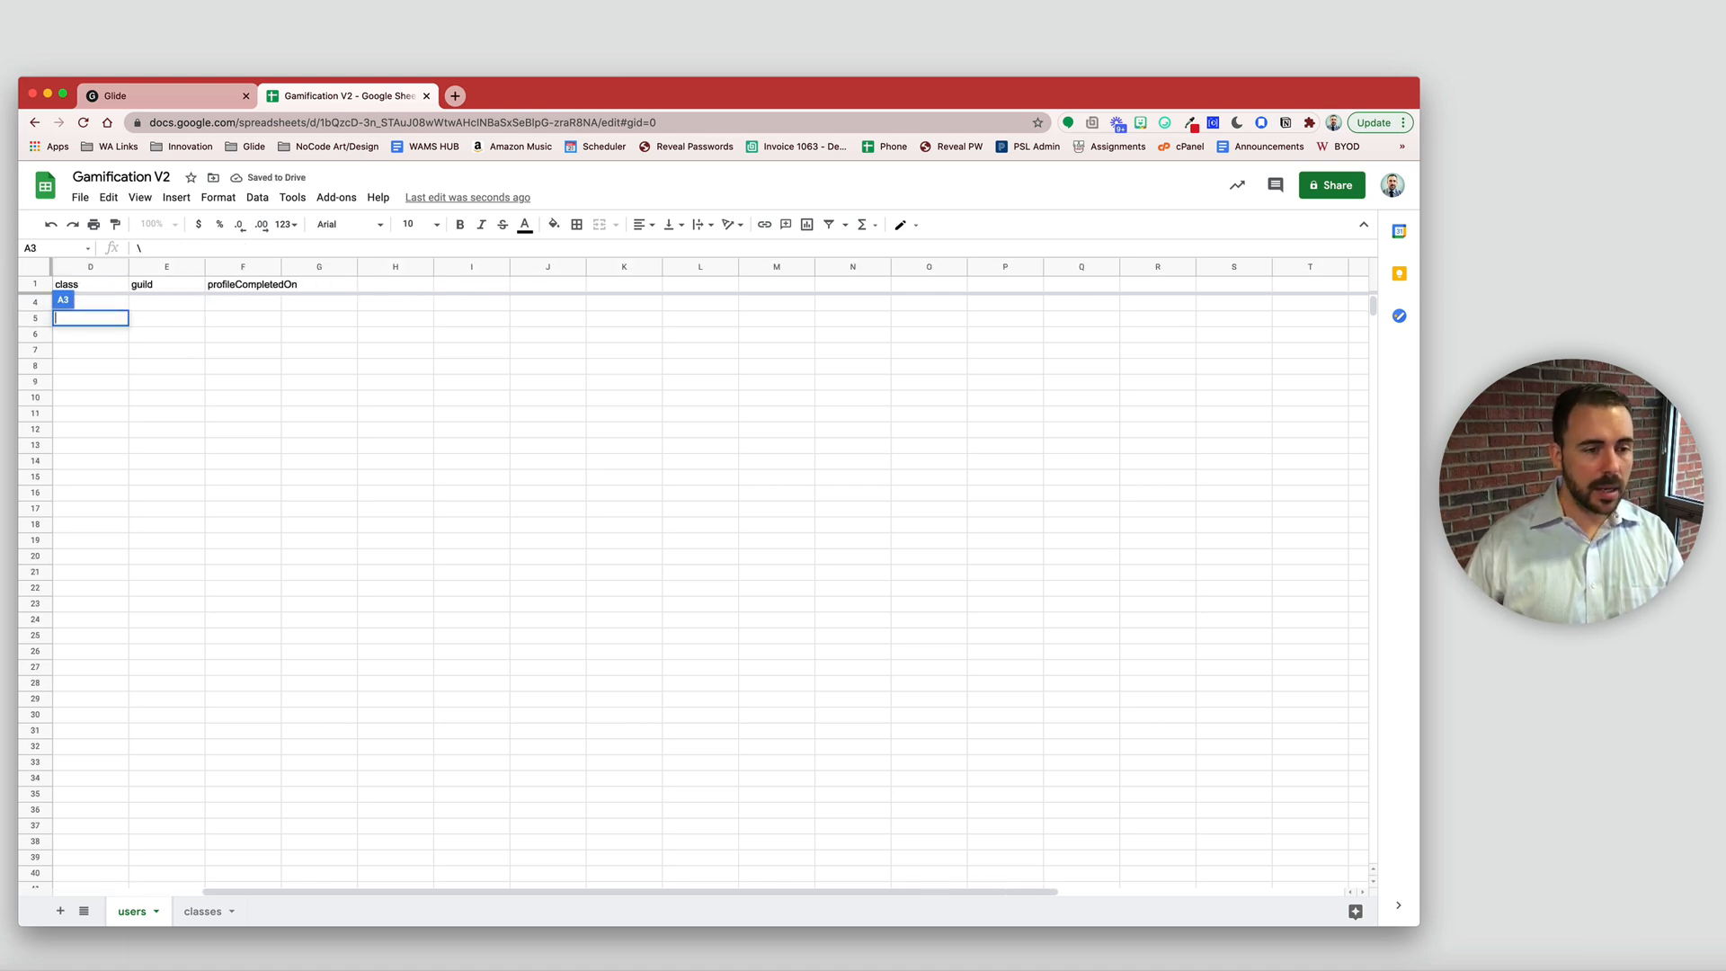
{"action": "scroll", "coordinate": [247, 522], "scroll_direction": "left", "scroll_amount": 3}
{"action": "left_click", "coordinate": [253, 525]}
{"action": "scroll", "coordinate": [253, 526], "scroll_direction": "up", "scroll_amount": 1}
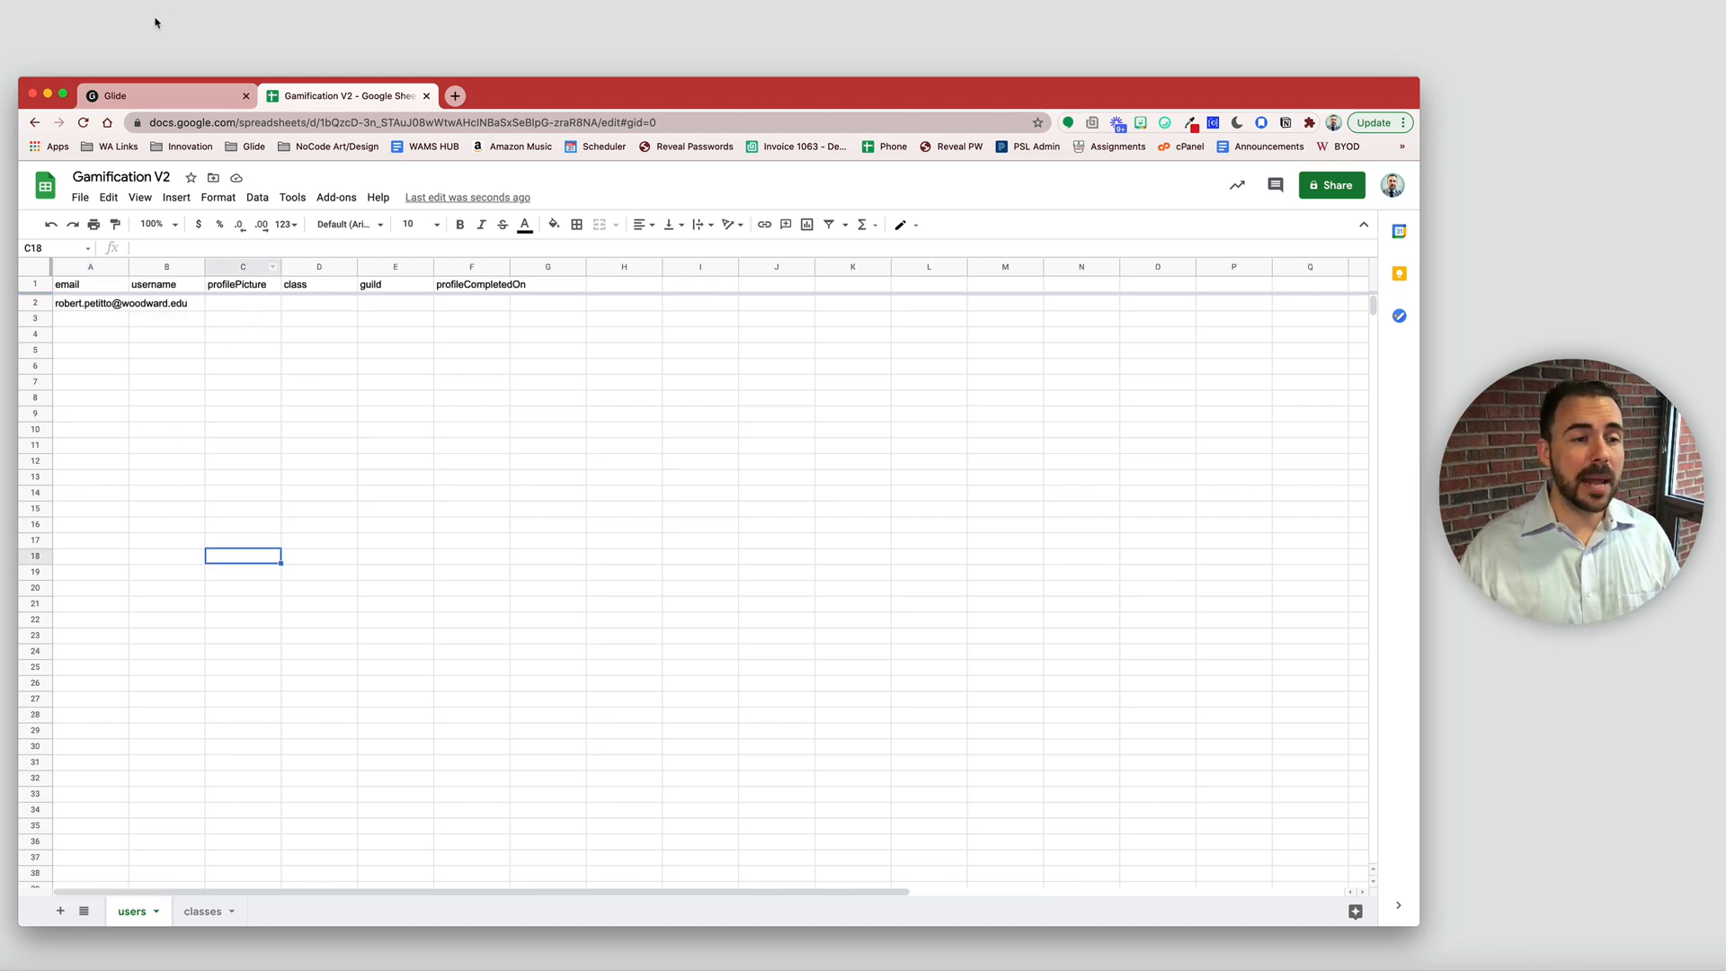
{"action": "left_click", "coordinate": [126, 95]}
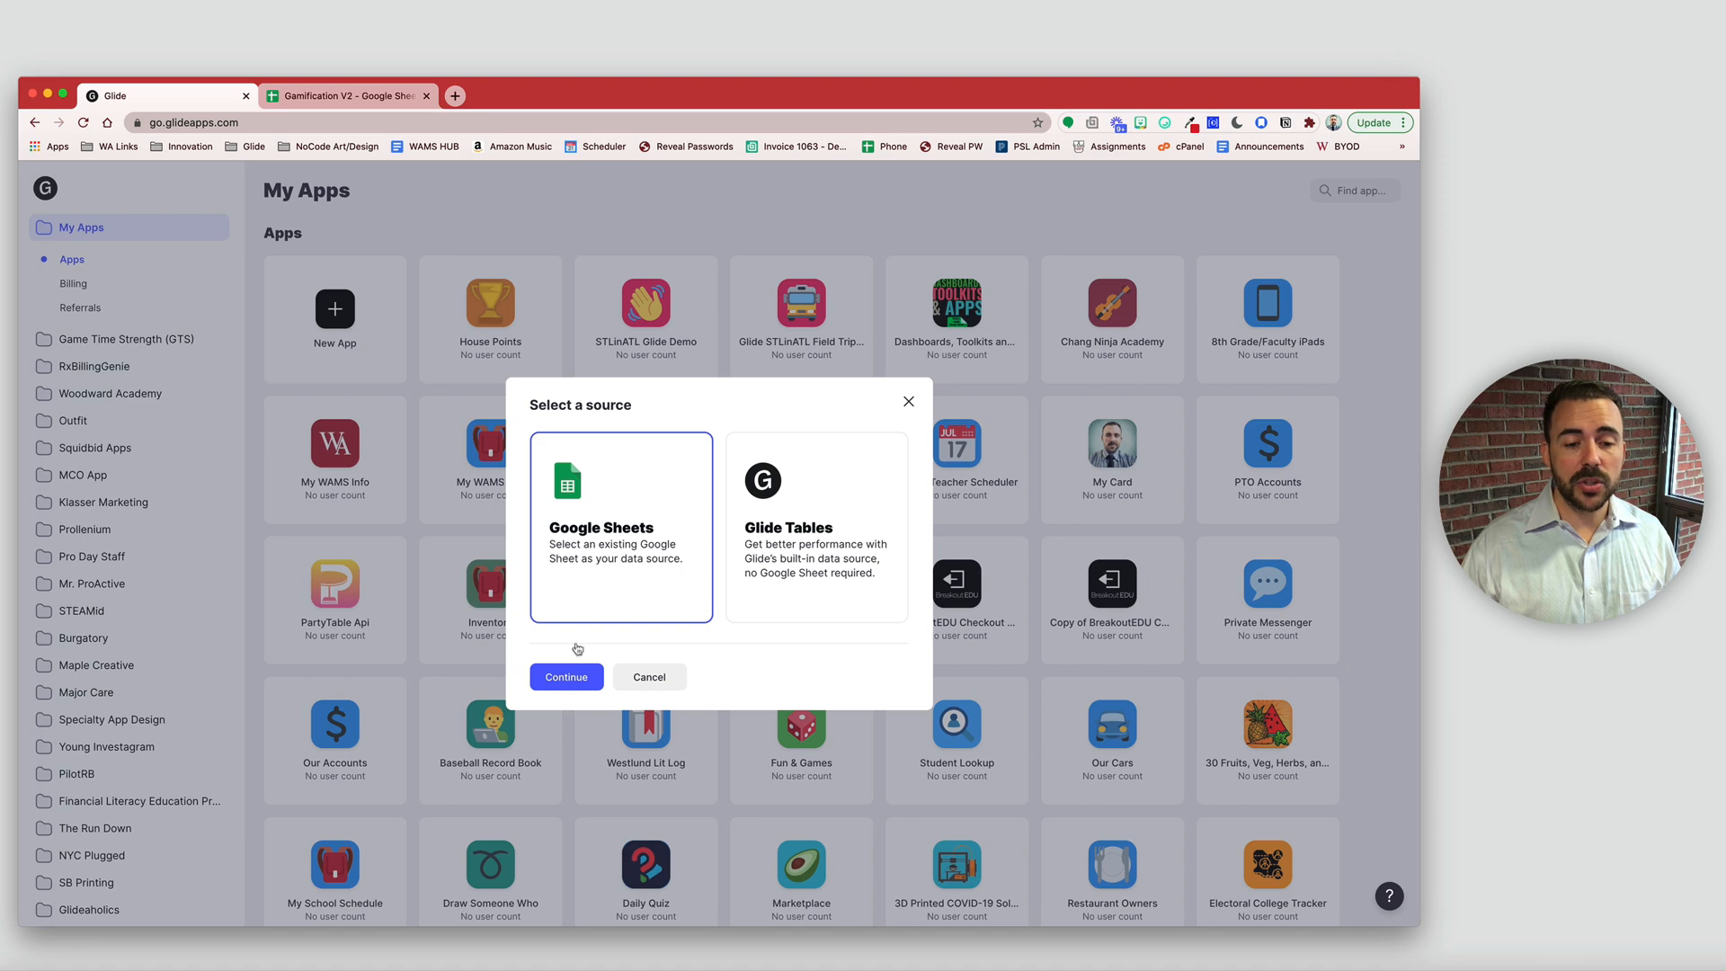
- Choose Google Sheets as the data source and select the Gamification V2 spreadsheet
{"action": "left_click", "coordinate": [572, 680]}
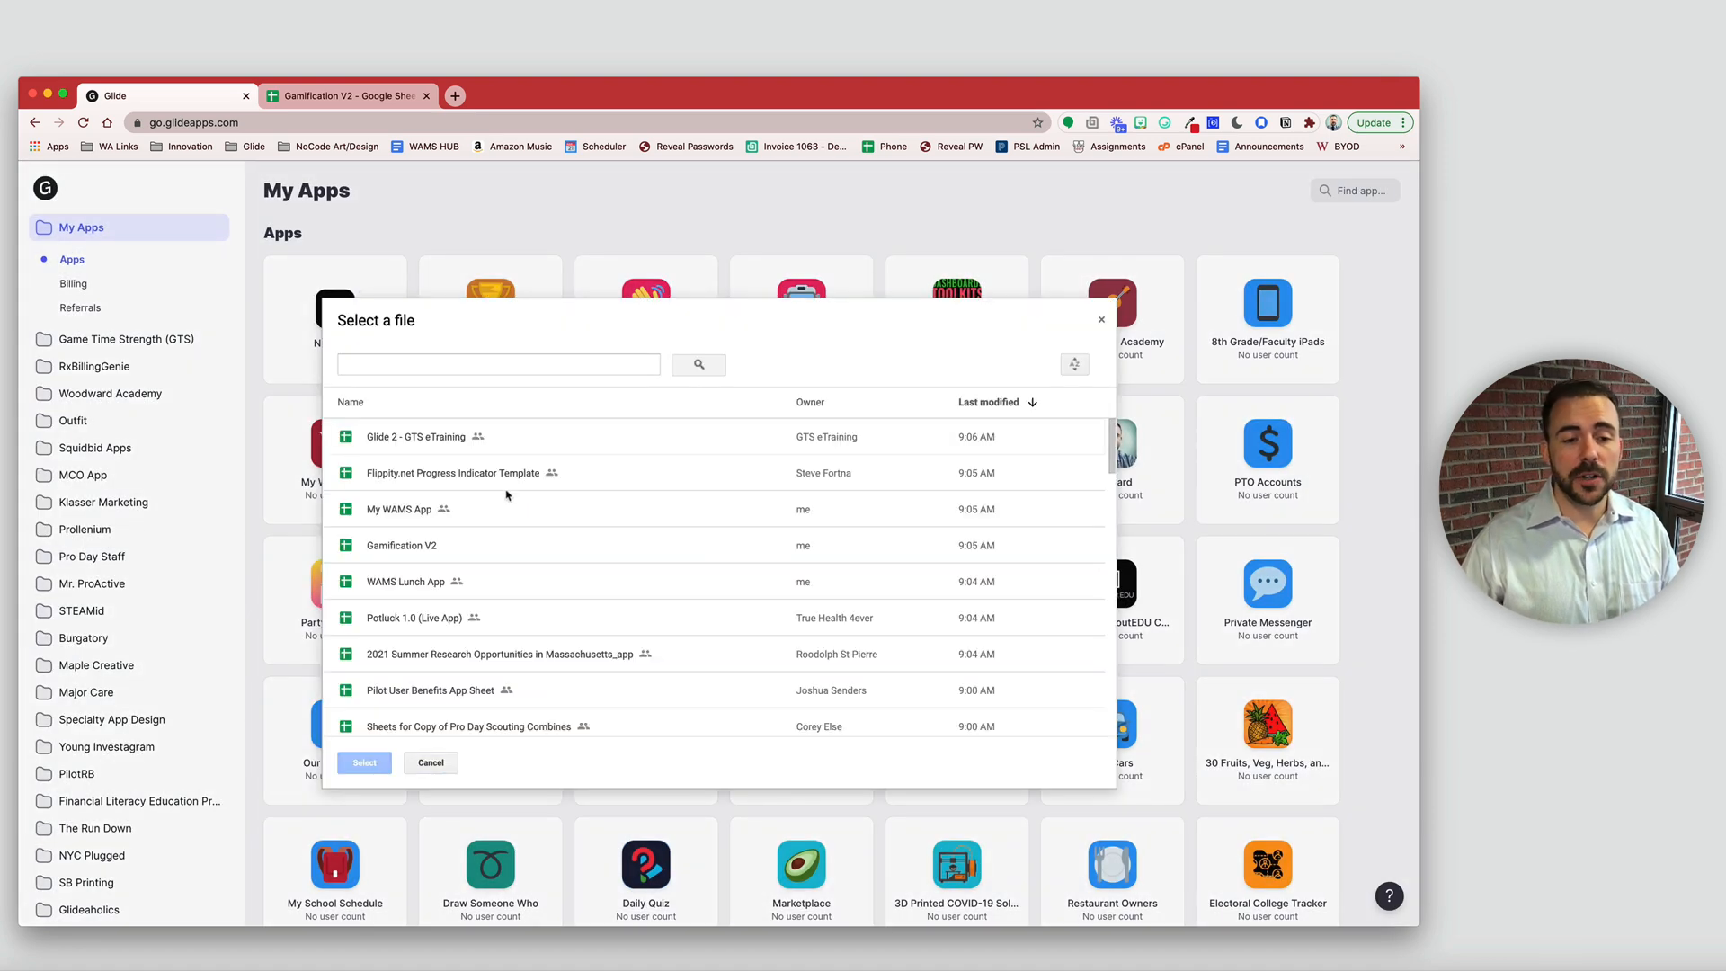
{"action": "left_click", "coordinate": [416, 547]}
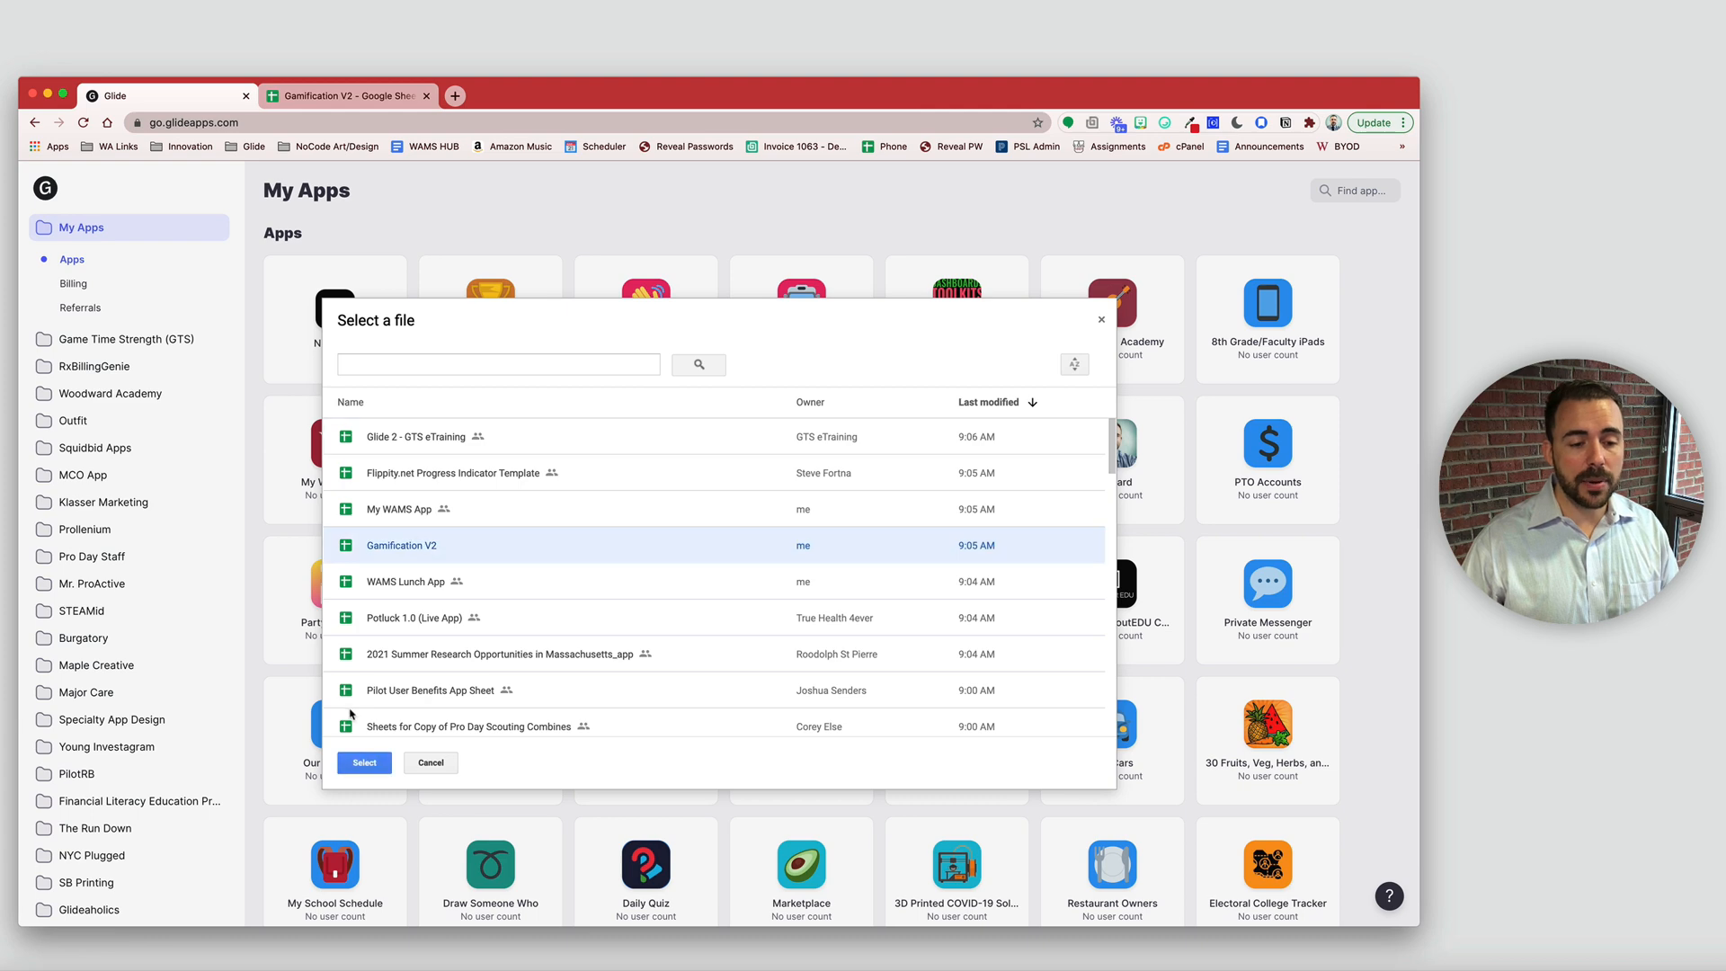
{"action": "left_click", "coordinate": [364, 763]}
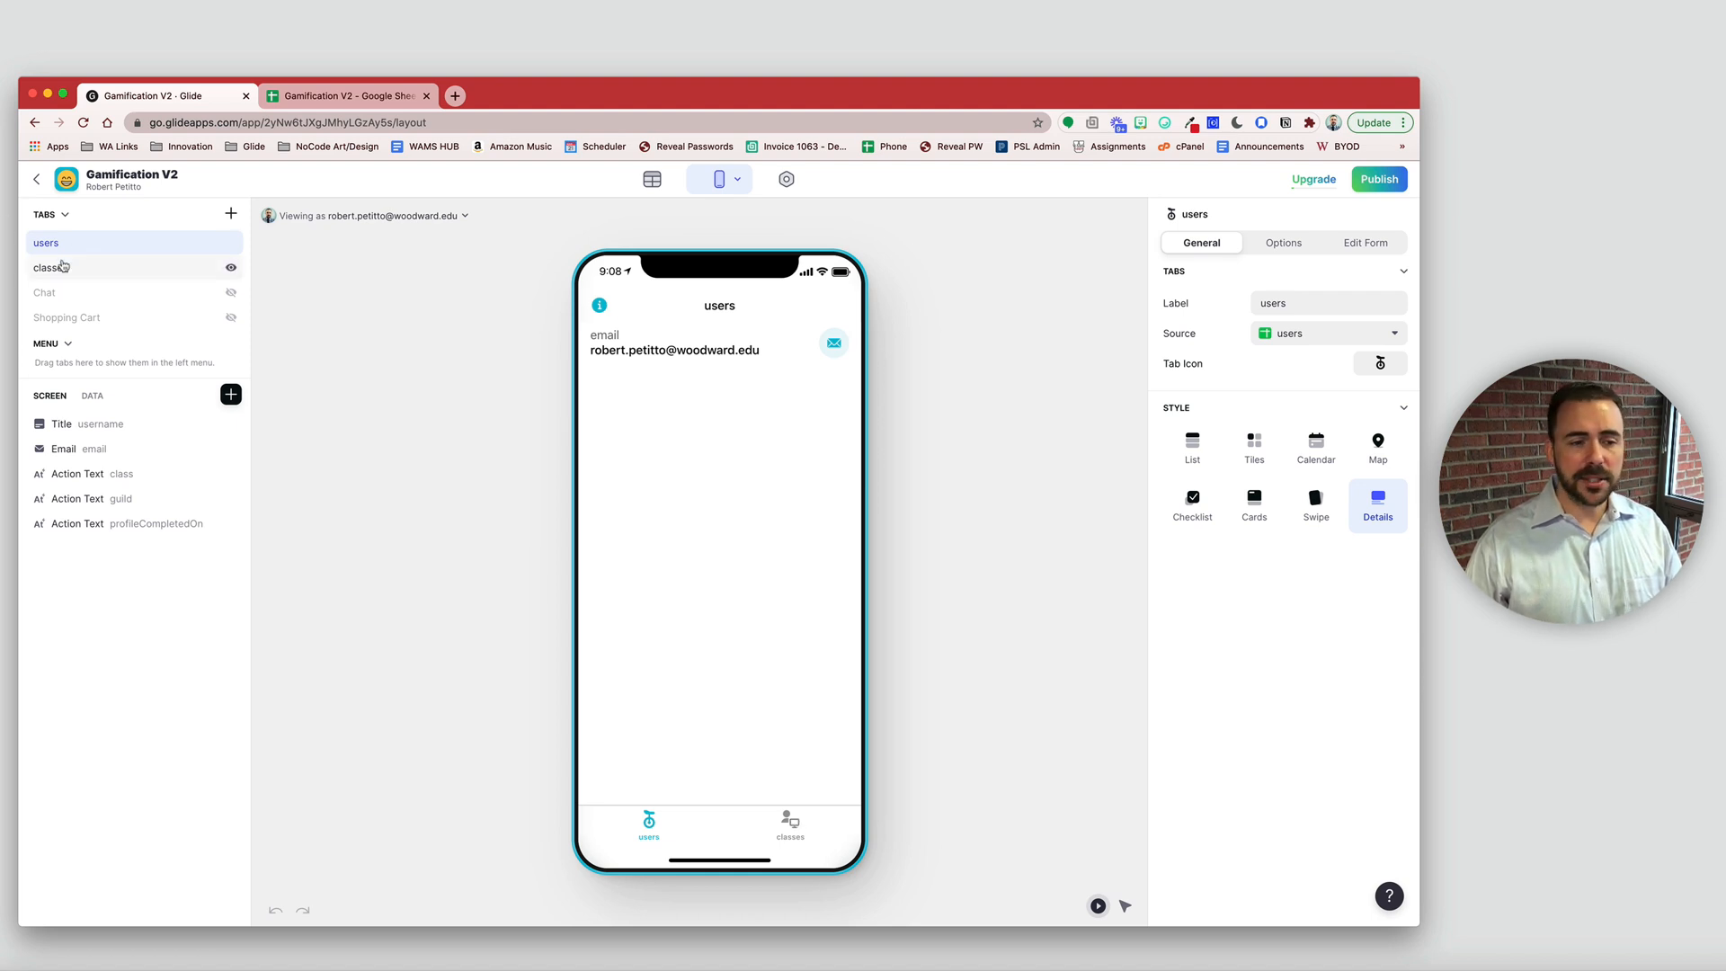
- Move the classes tab into the app menu, check it in the side drawer, then close the drawer
{"action": "left_click_drag", "start_coordinate": [63, 267], "coordinate": [62, 363]}
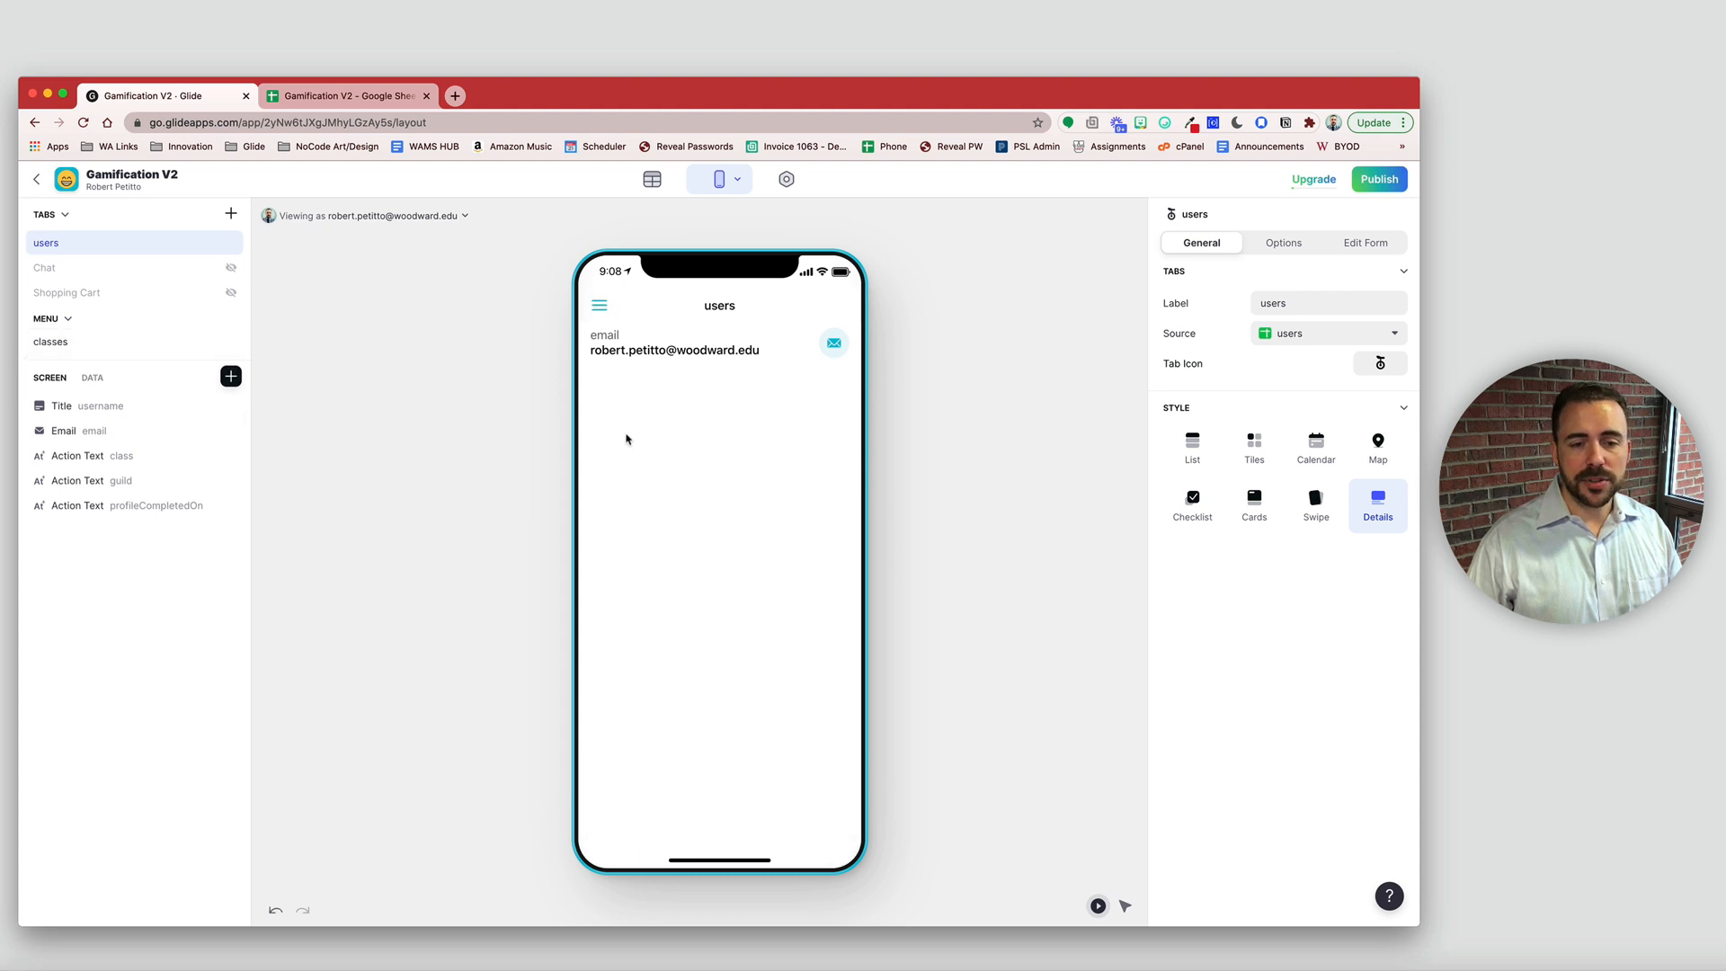
{"action": "left_click", "coordinate": [603, 306]}
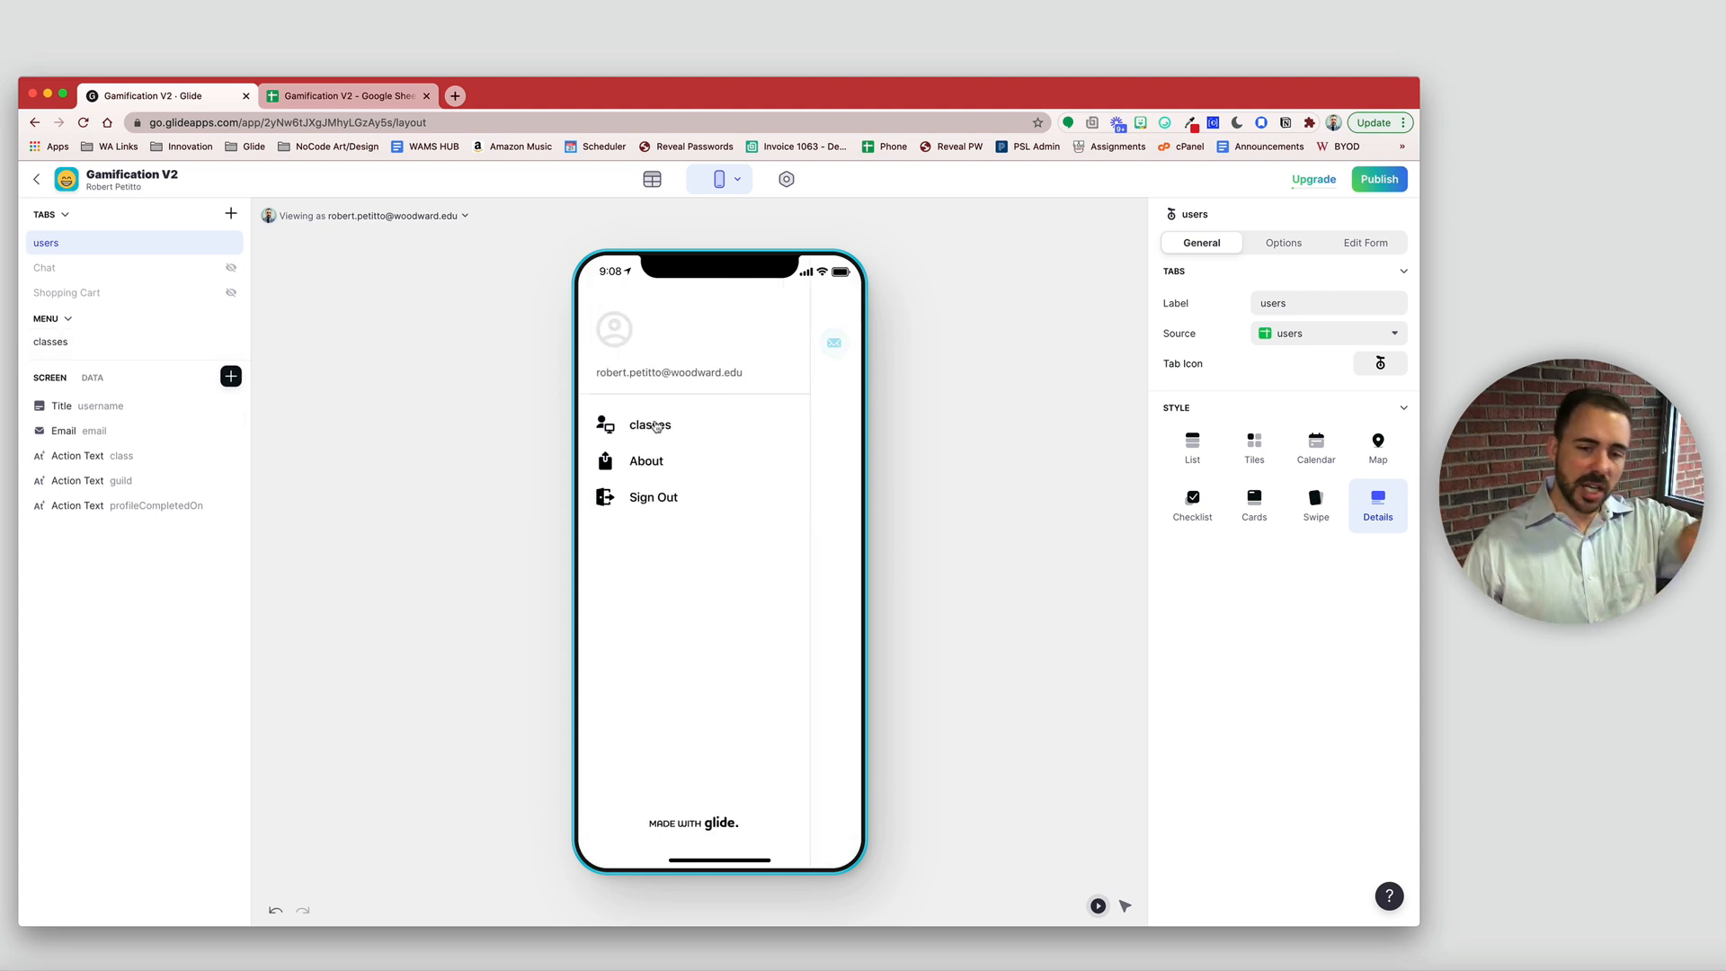
{"action": "left_click", "coordinate": [851, 431]}
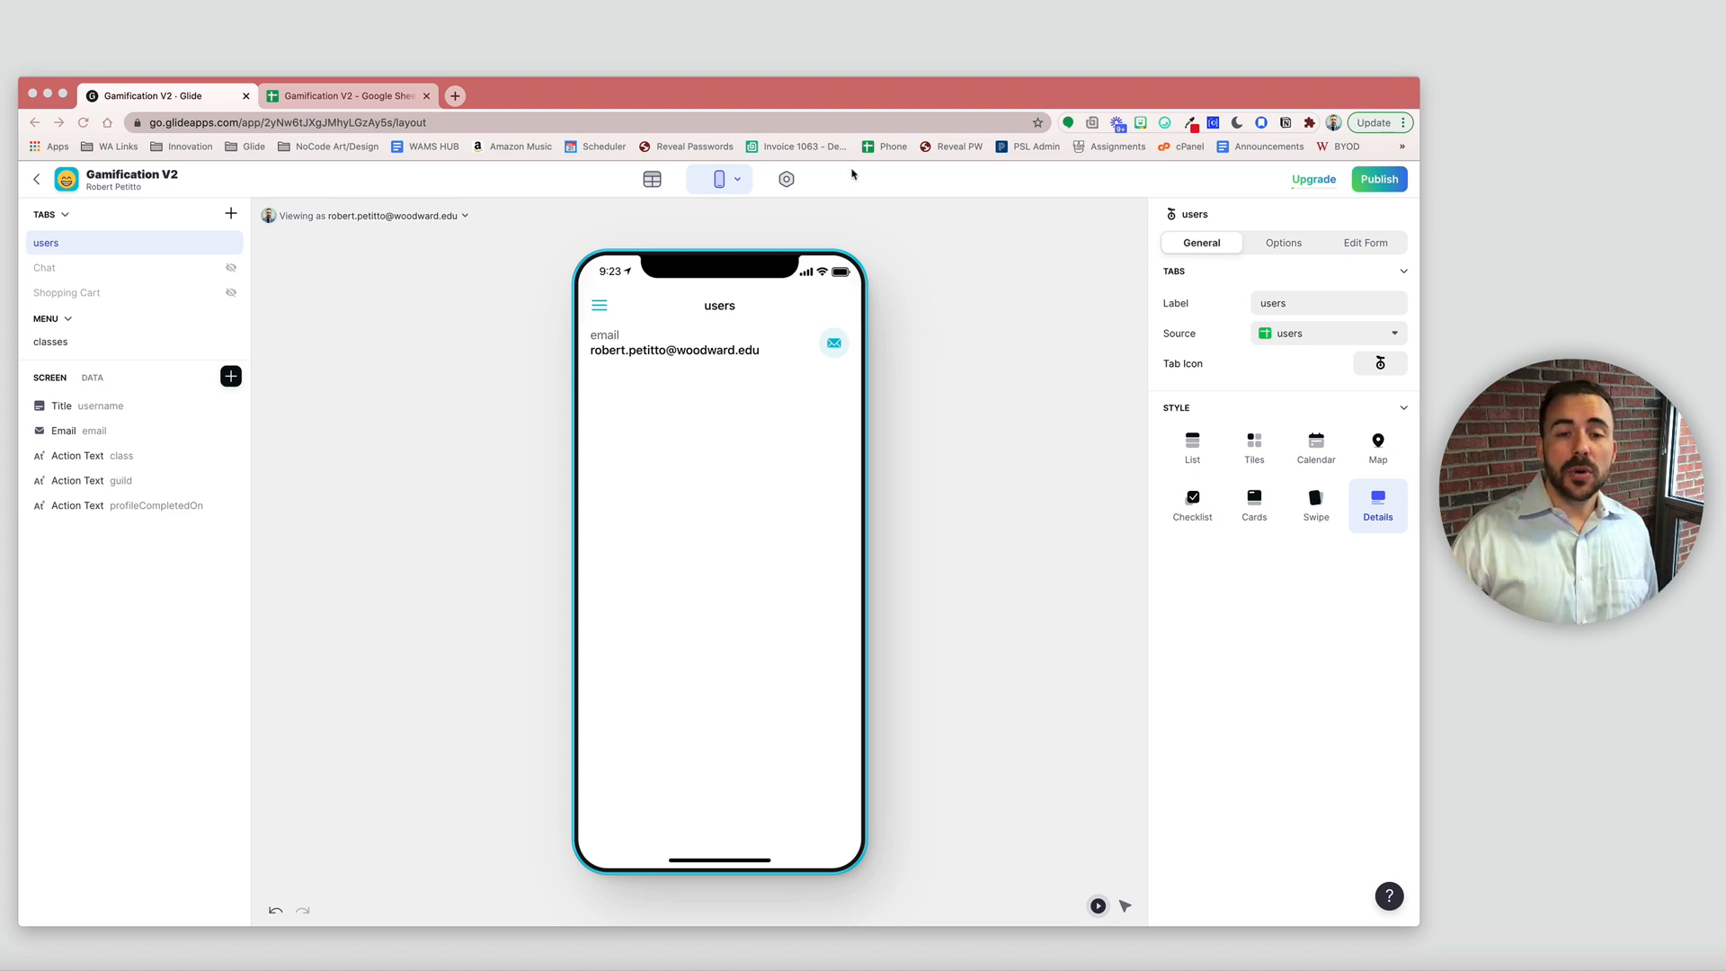
- Set Privacy to Public with email, allow Google account sign-in, and request real user emails
{"action": "left_click", "coordinate": [785, 180]}
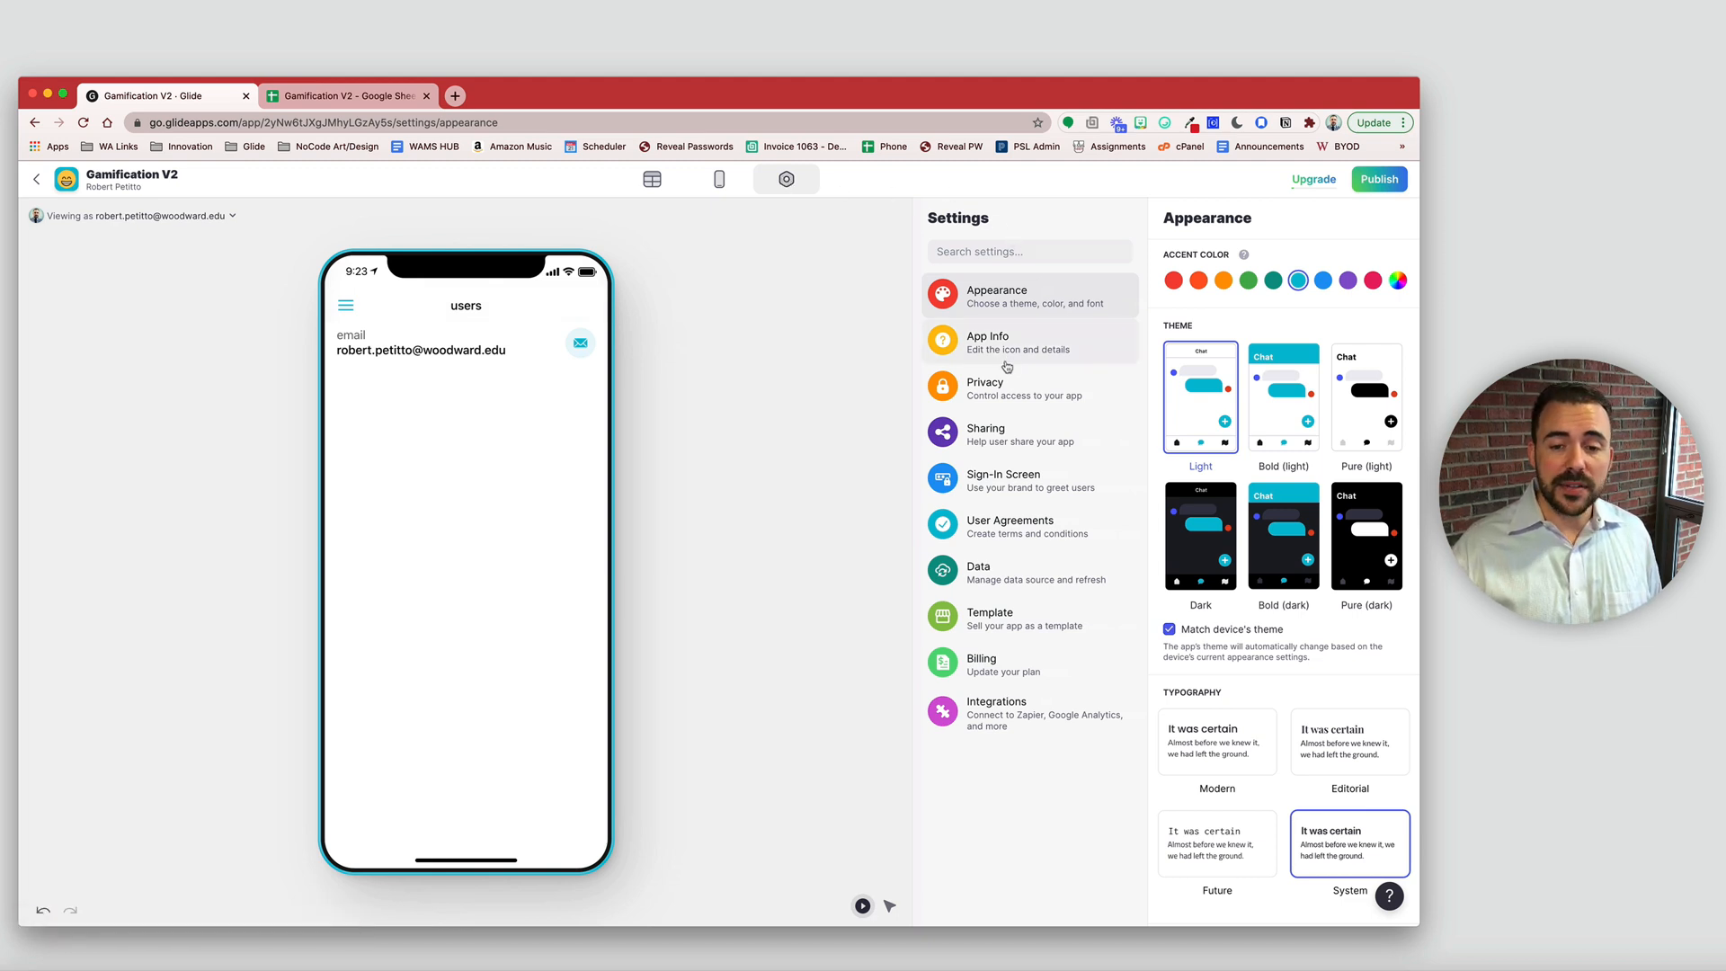
{"action": "left_click", "coordinate": [1001, 389]}
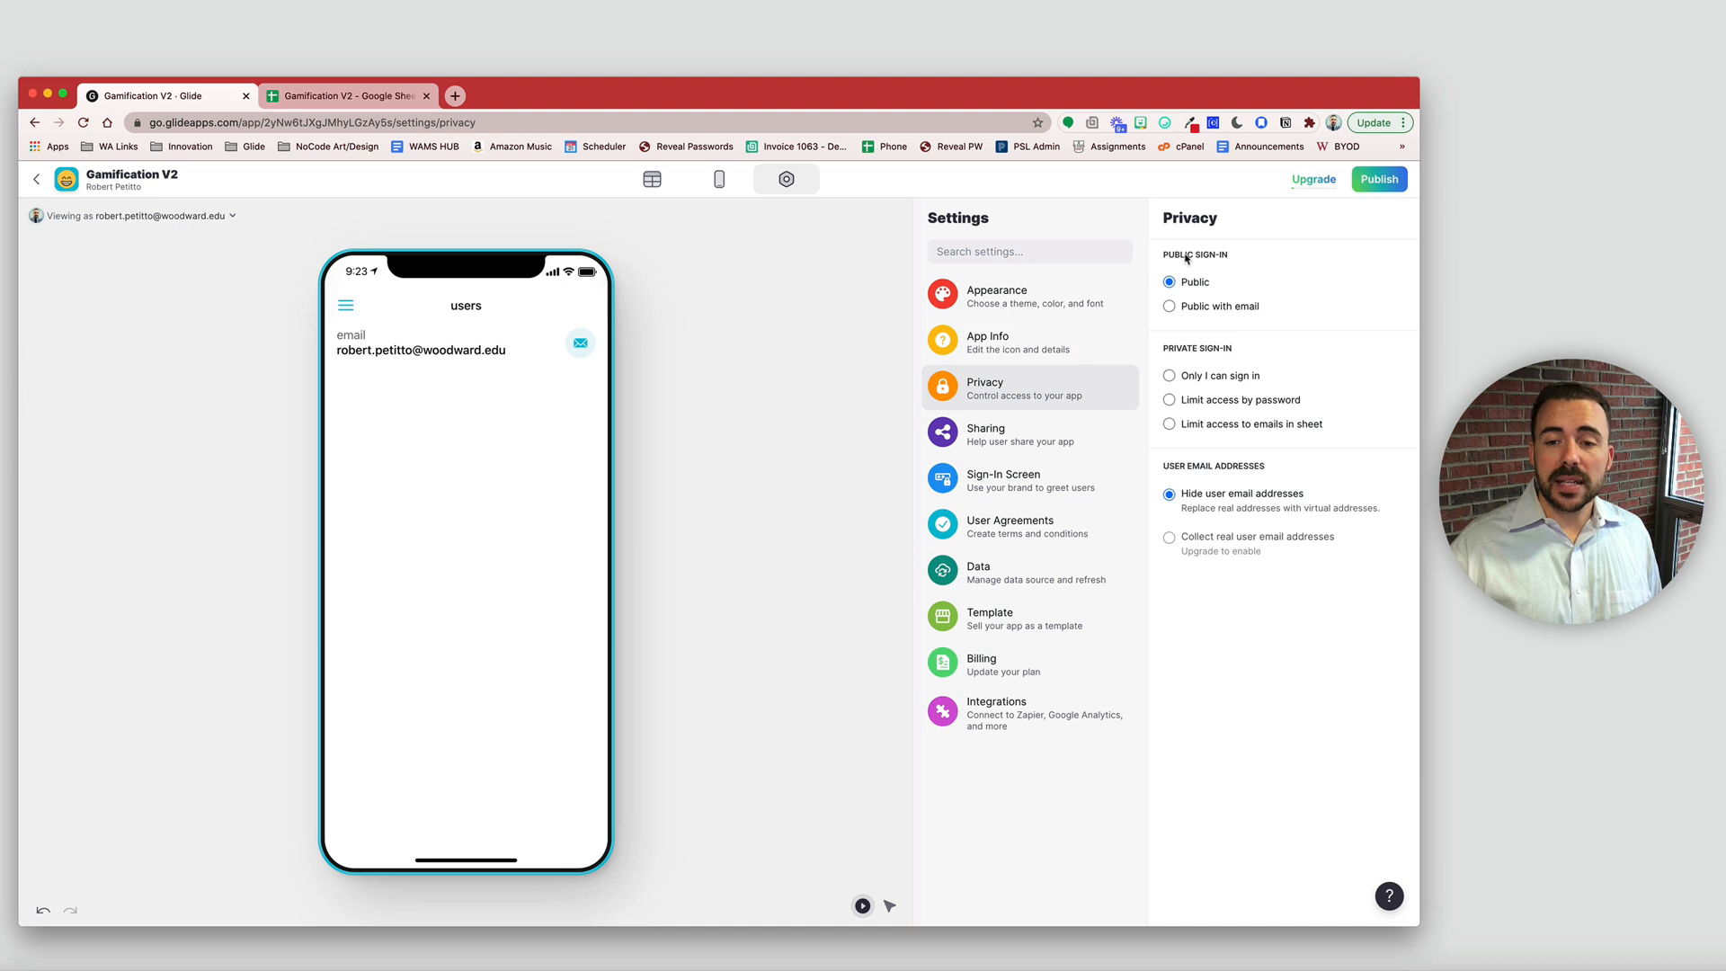
{"action": "left_click", "coordinate": [1171, 307]}
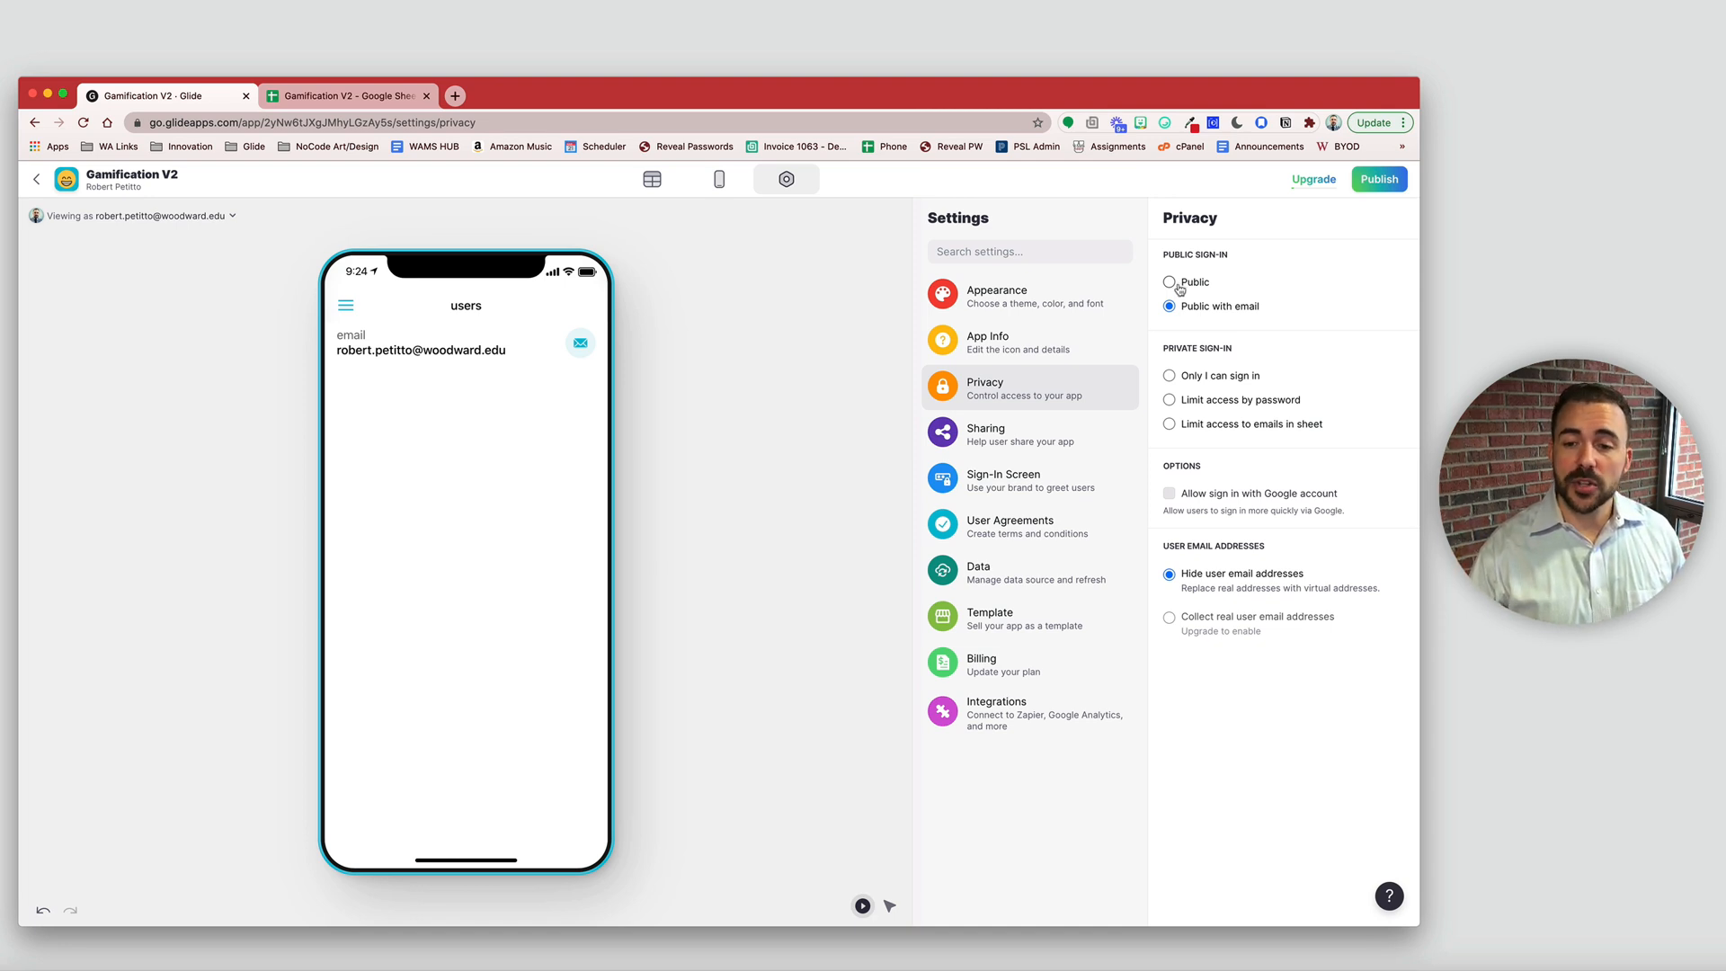
{"action": "left_click", "coordinate": [1169, 495]}
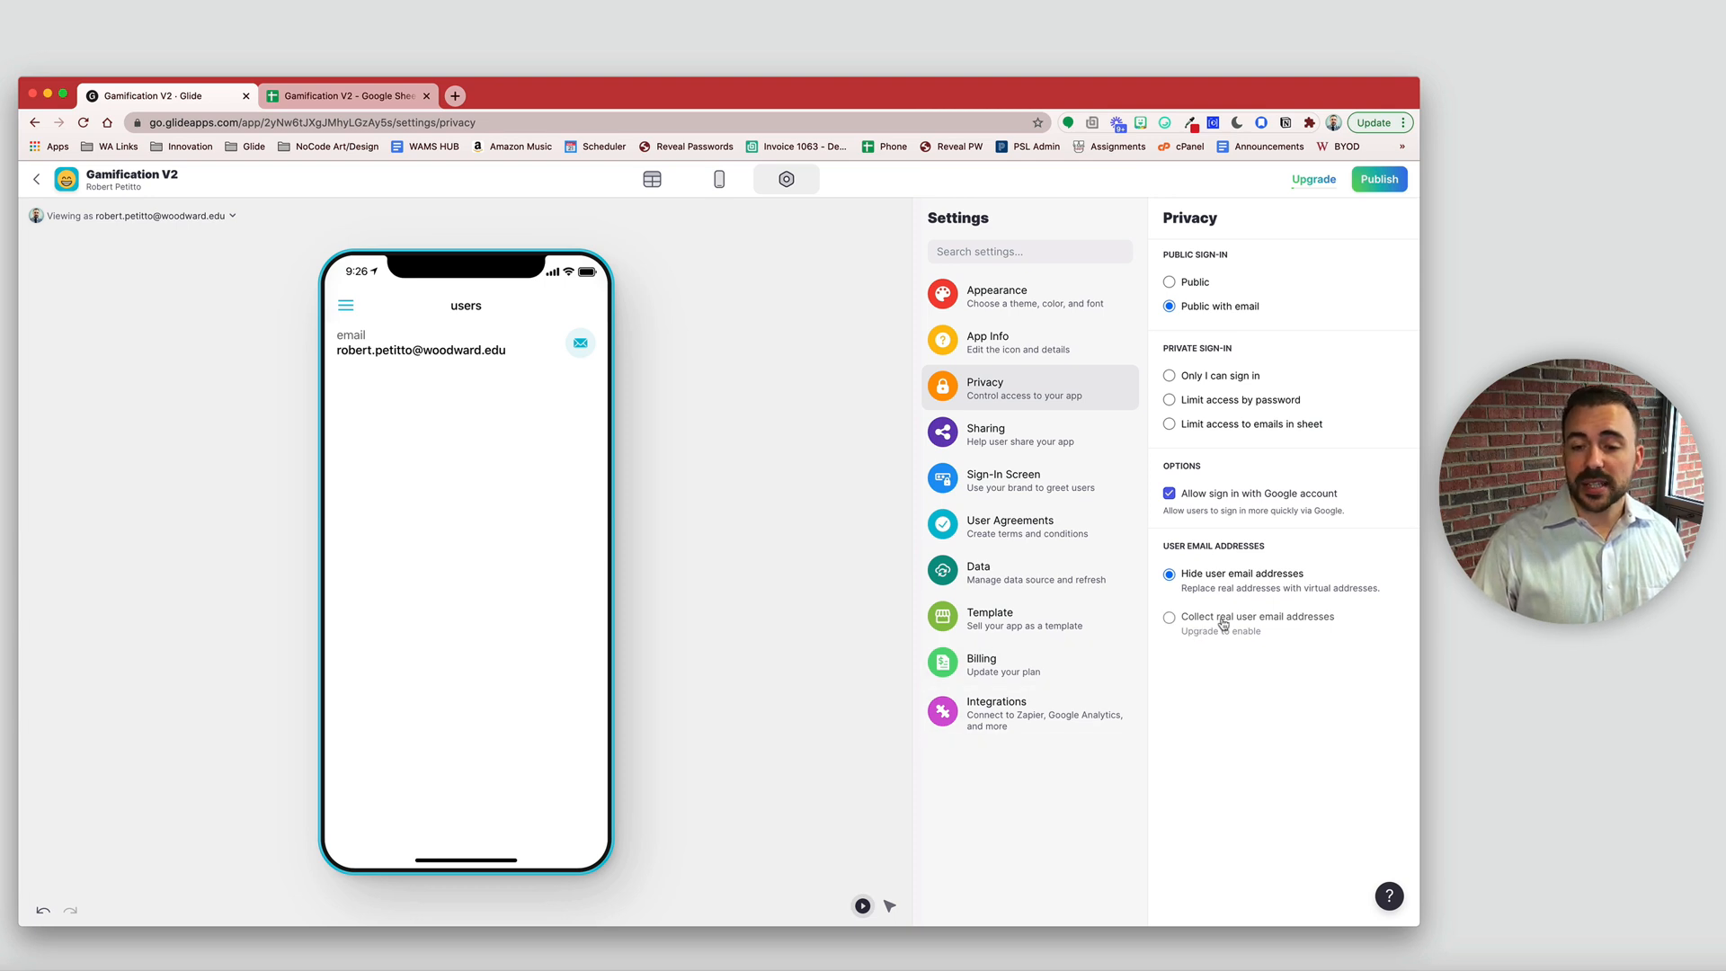
{"action": "left_click", "coordinate": [1281, 621]}
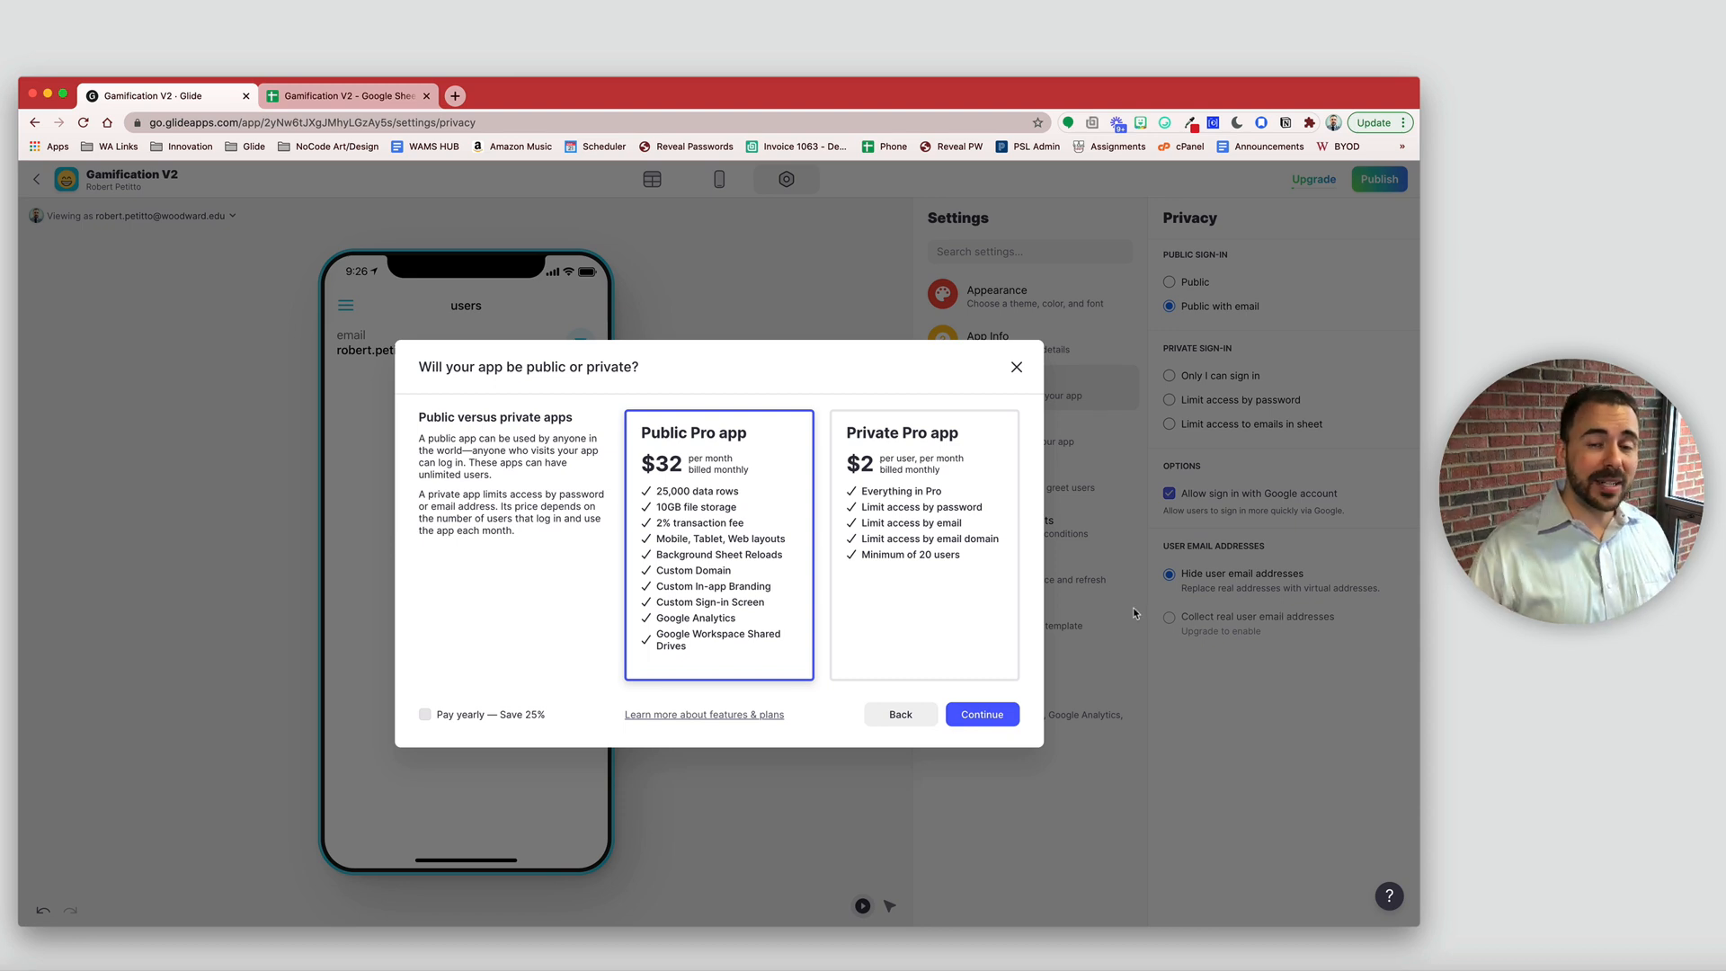
- Preview yearly Pro plan pricing, then back out and close the offer without upgrading
{"action": "left_click", "coordinate": [494, 720]}
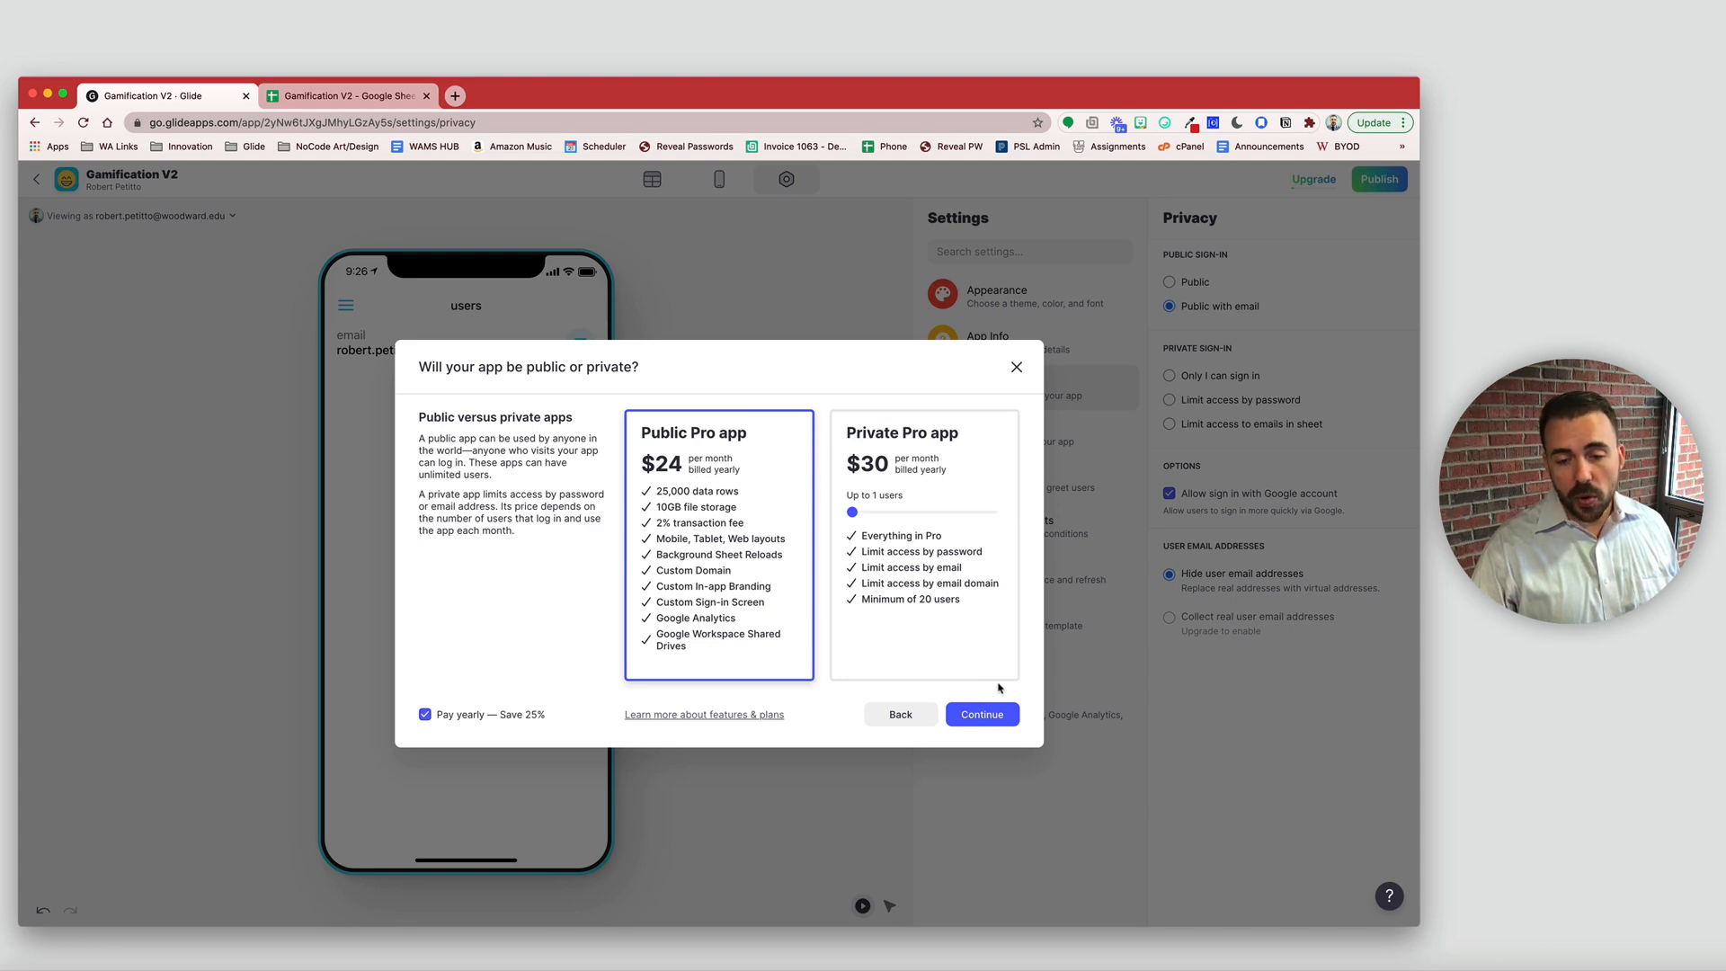
{"action": "left_click", "coordinate": [993, 721]}
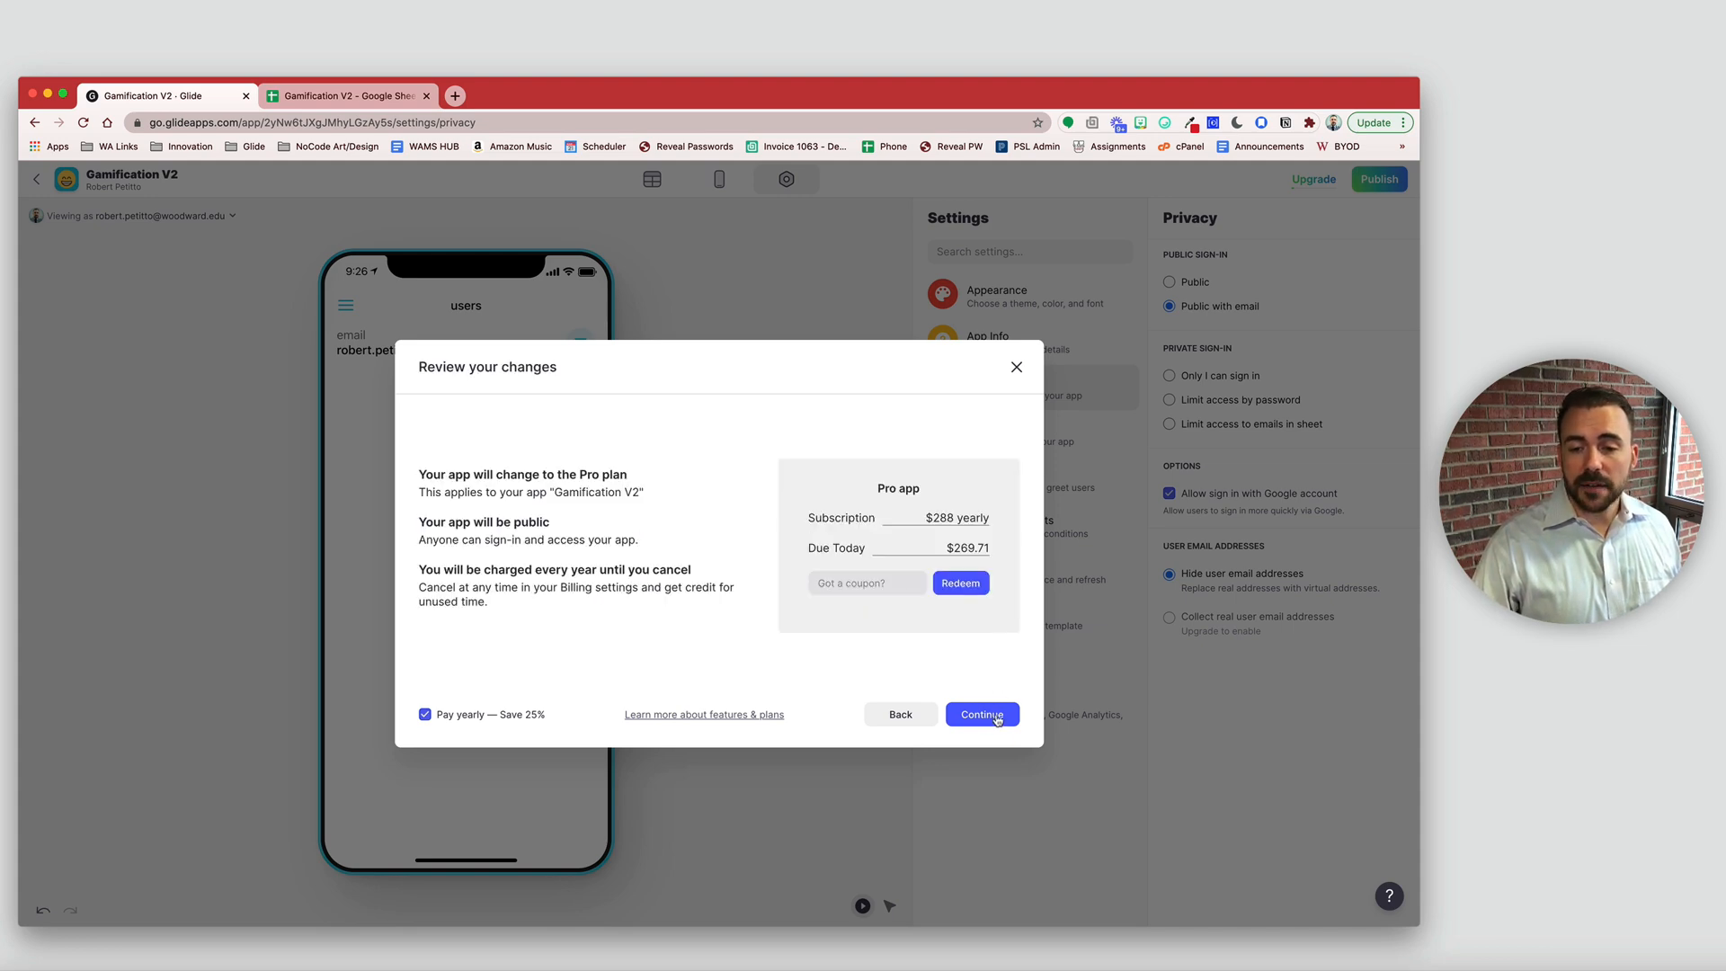
{"action": "left_click", "coordinate": [912, 720]}
{"action": "left_click", "coordinate": [901, 715]}
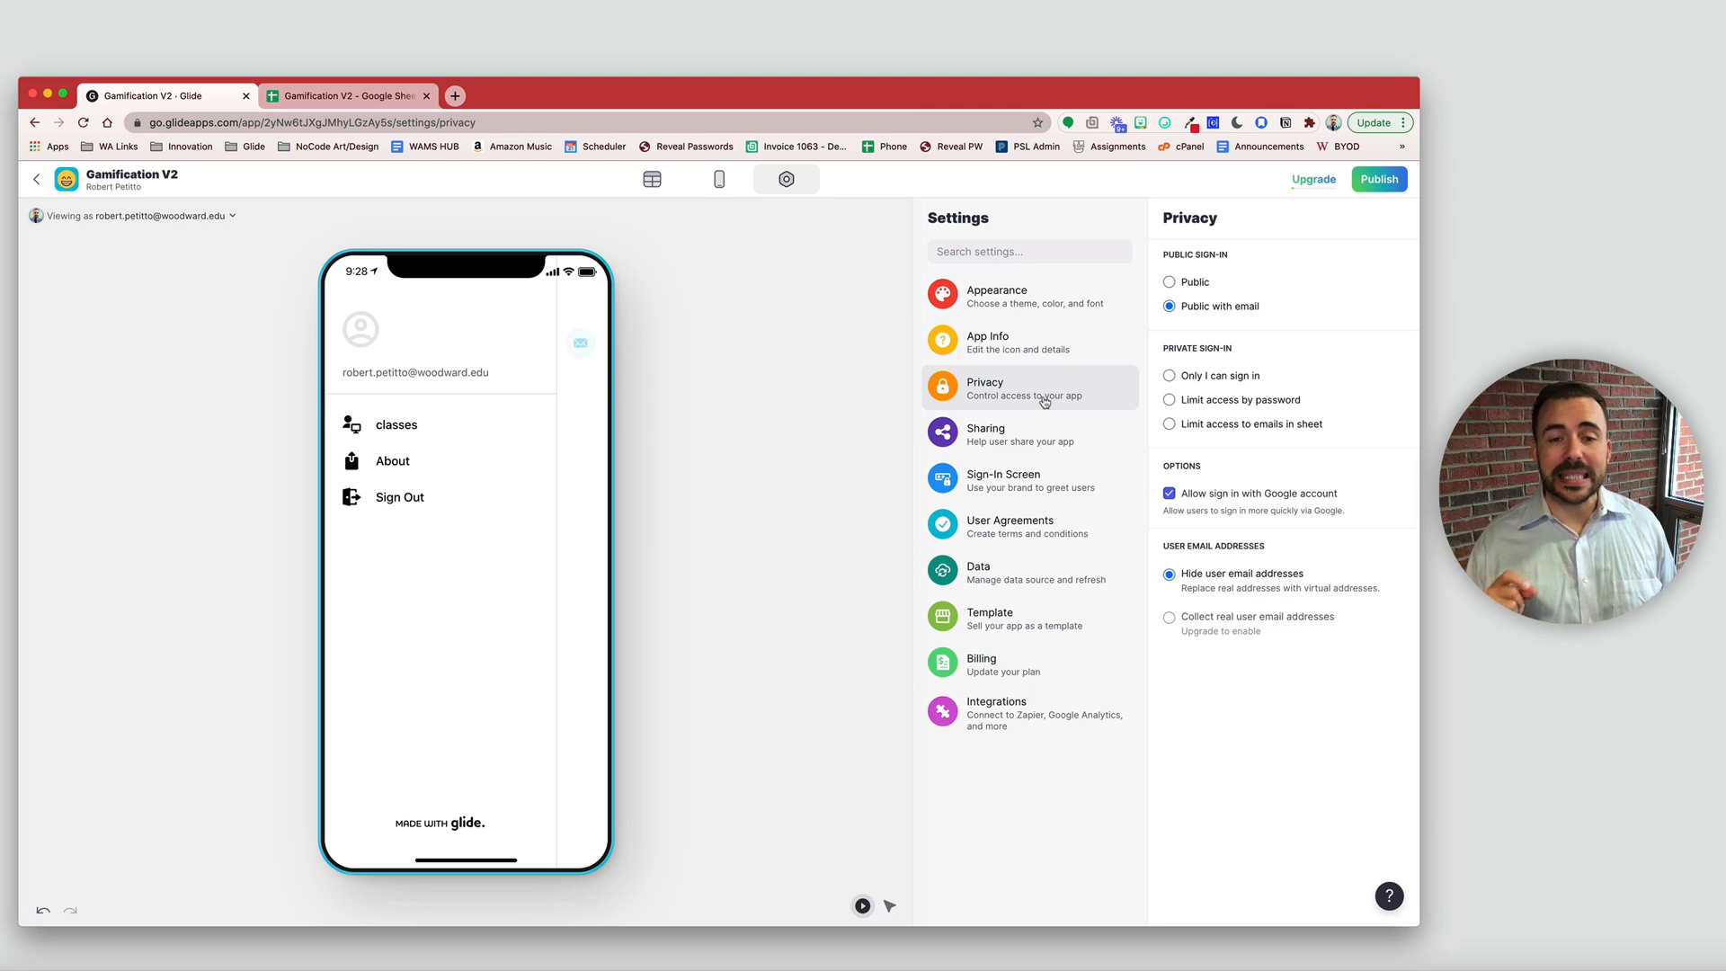
- Point the preview's user profile at the users sheet from the profile header
{"action": "left_click", "coordinate": [720, 180]}
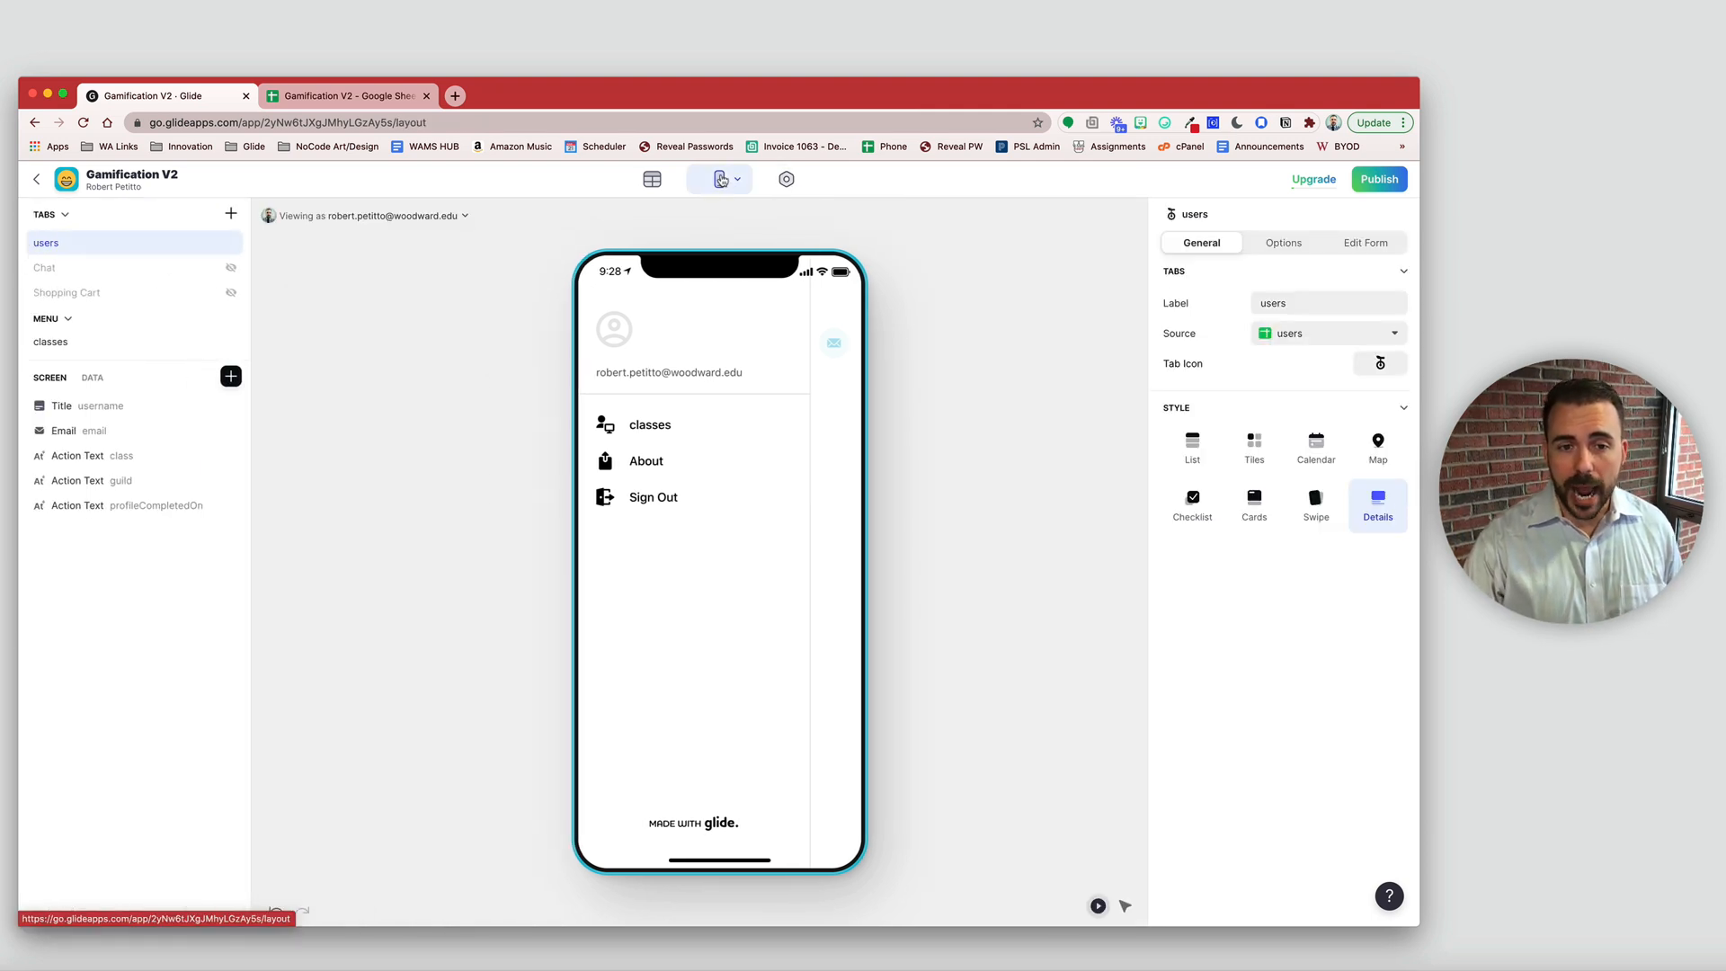
{"action": "left_click", "coordinate": [850, 334]}
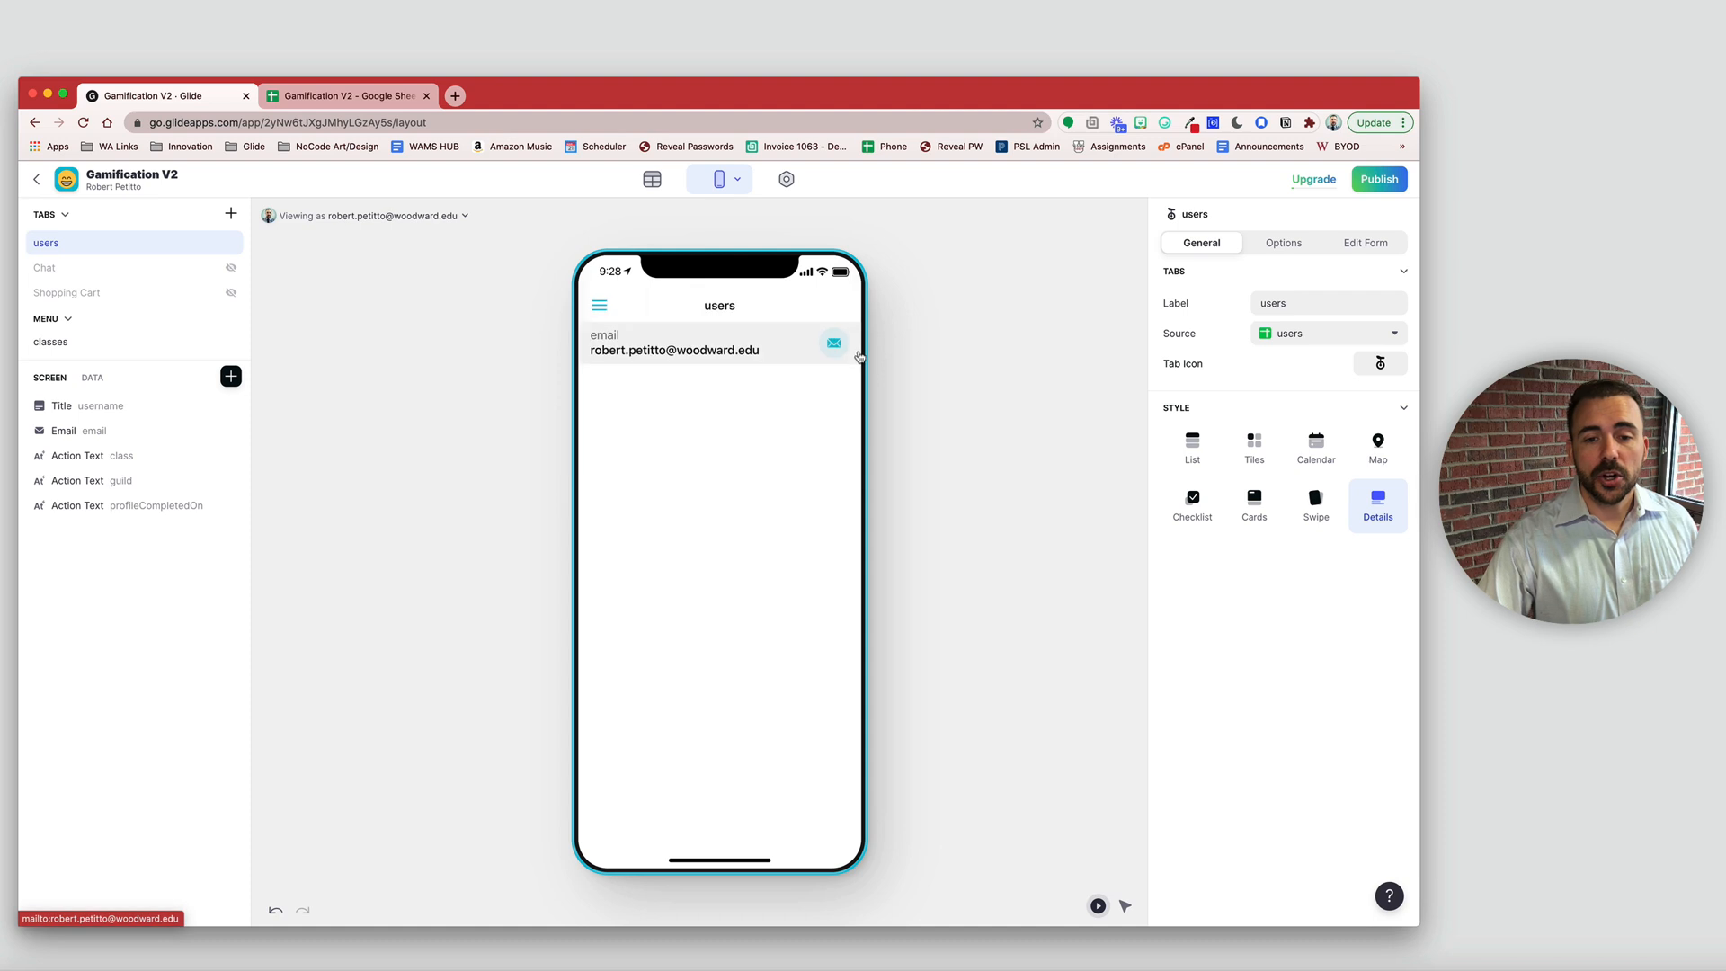
{"action": "left_click", "coordinate": [599, 308]}
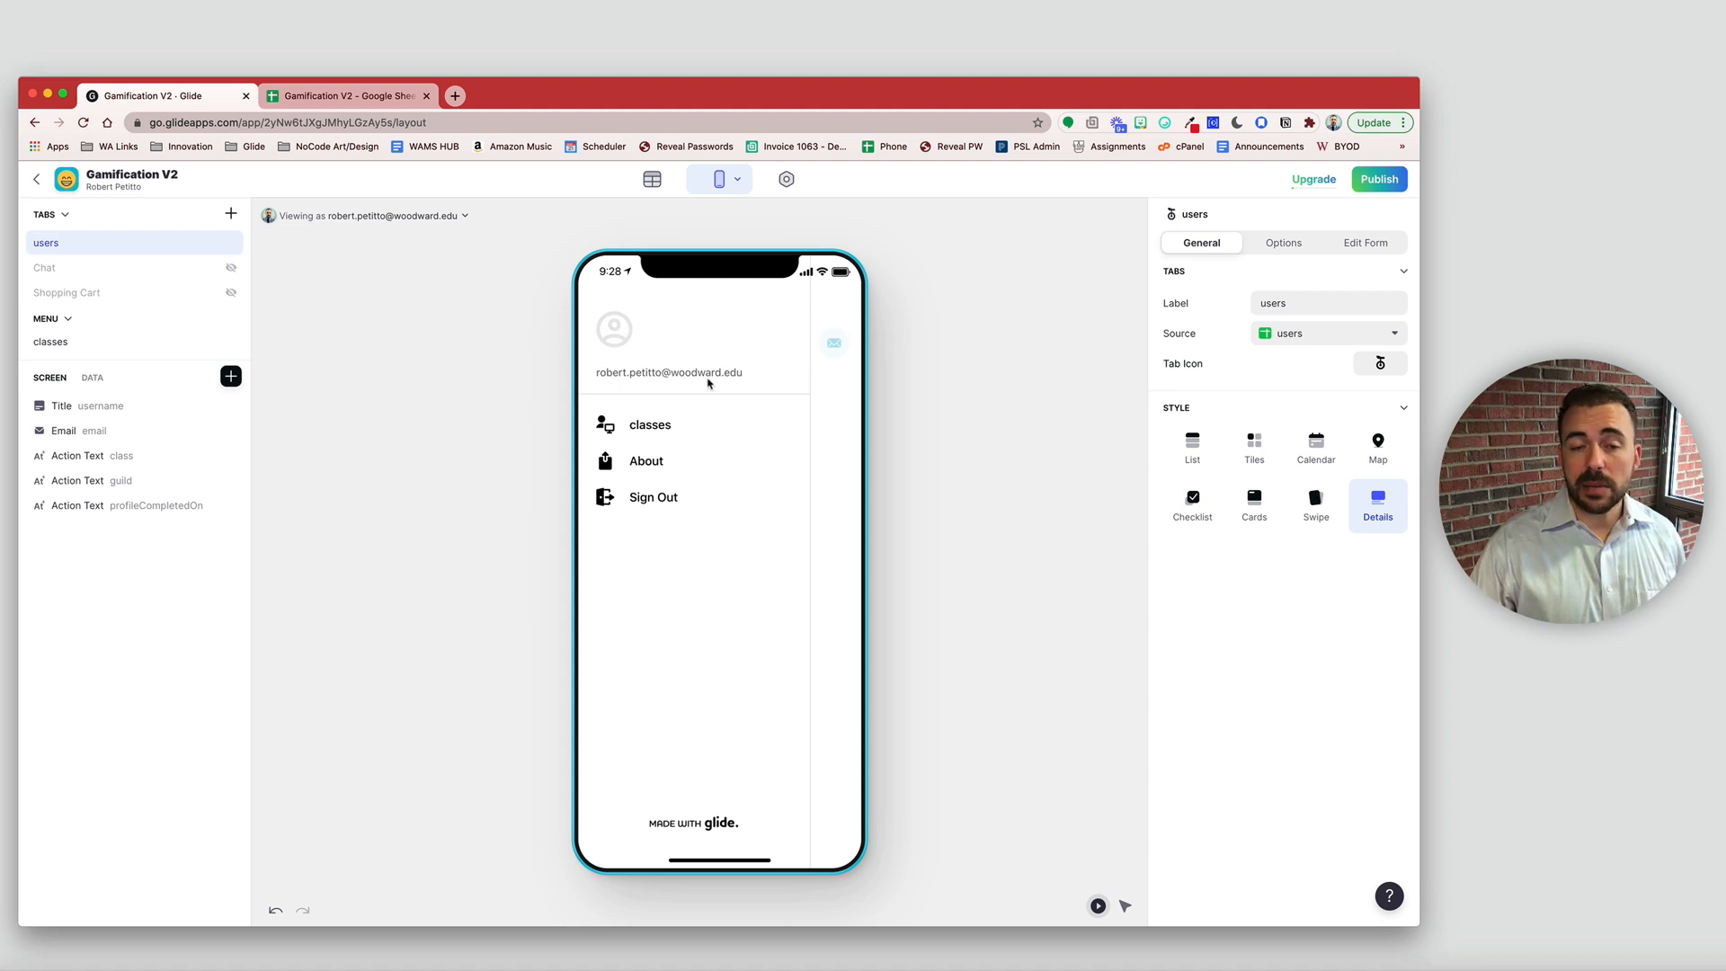
{"action": "left_click", "coordinate": [645, 376]}
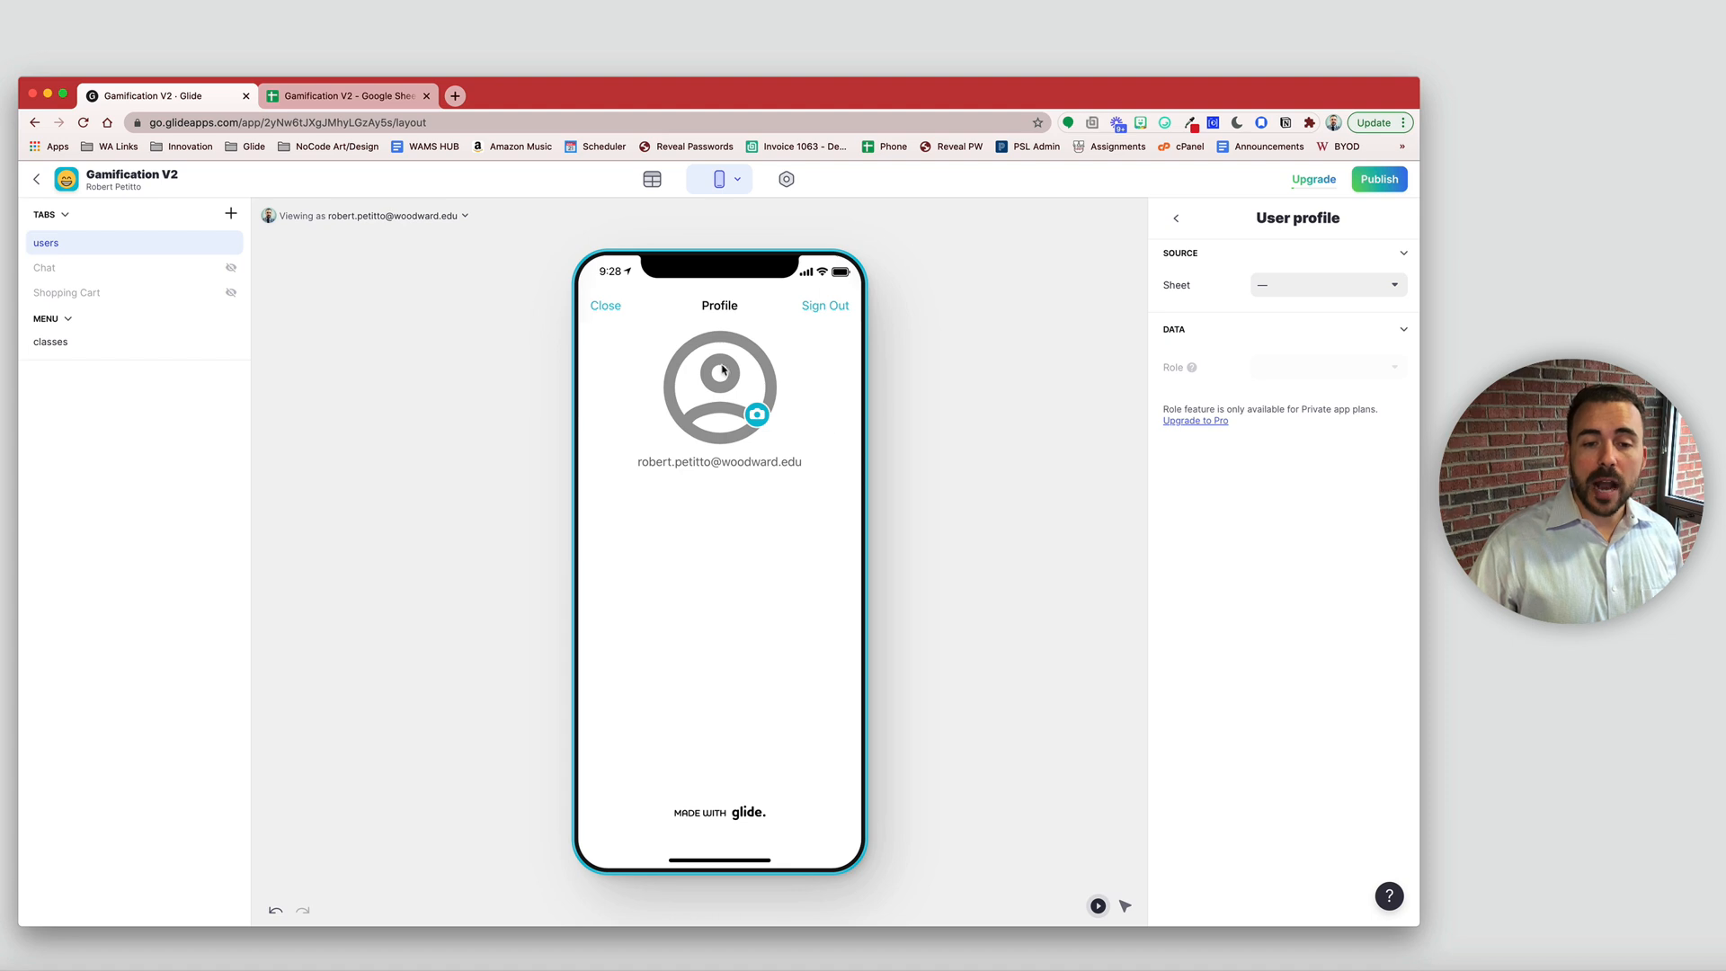
{"action": "left_click", "coordinate": [1346, 285]}
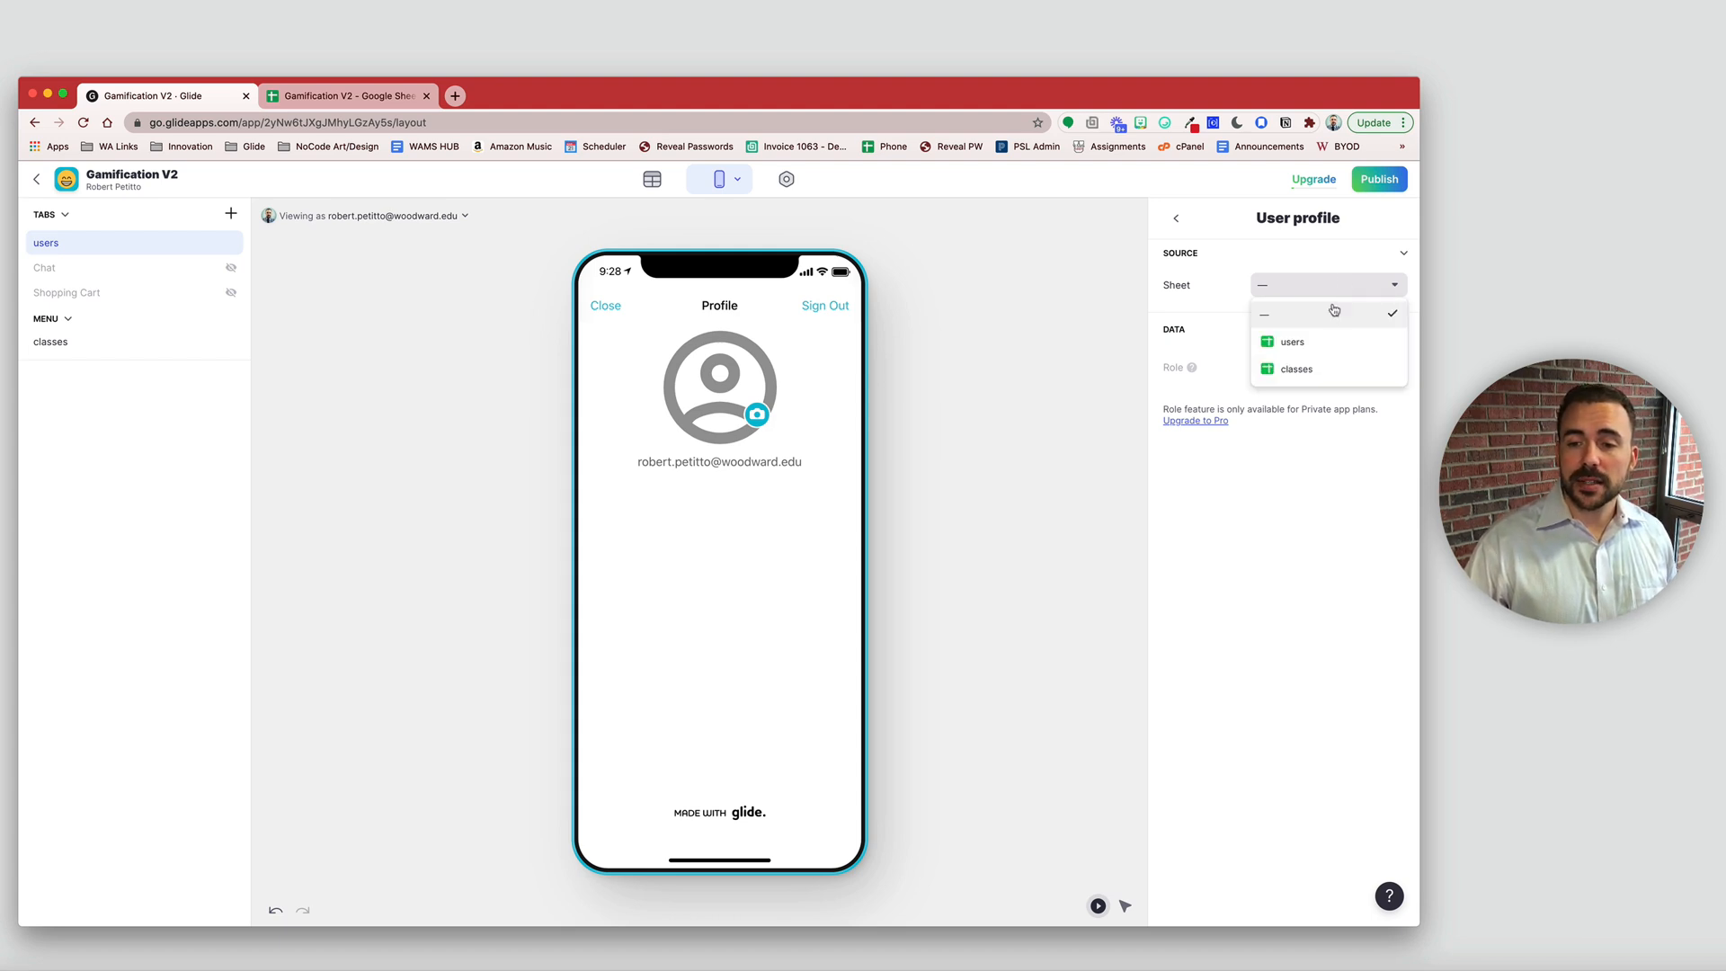
{"action": "left_click", "coordinate": [1326, 342]}
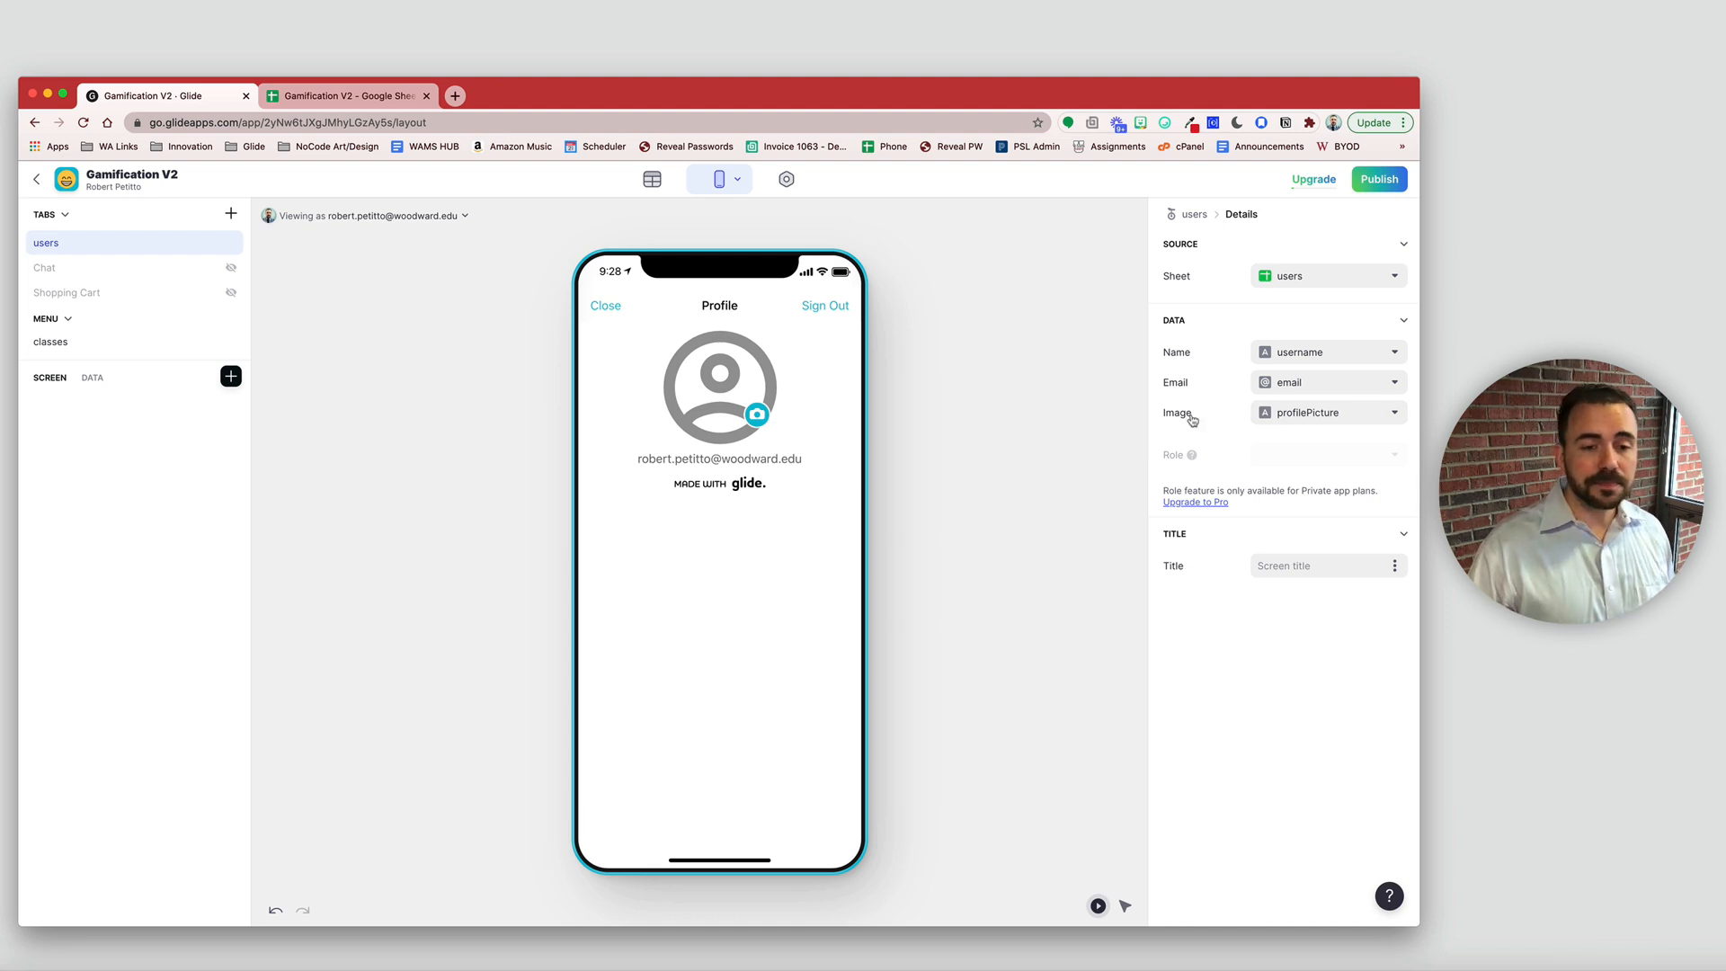
{"action": "left_click", "coordinate": [606, 306]}
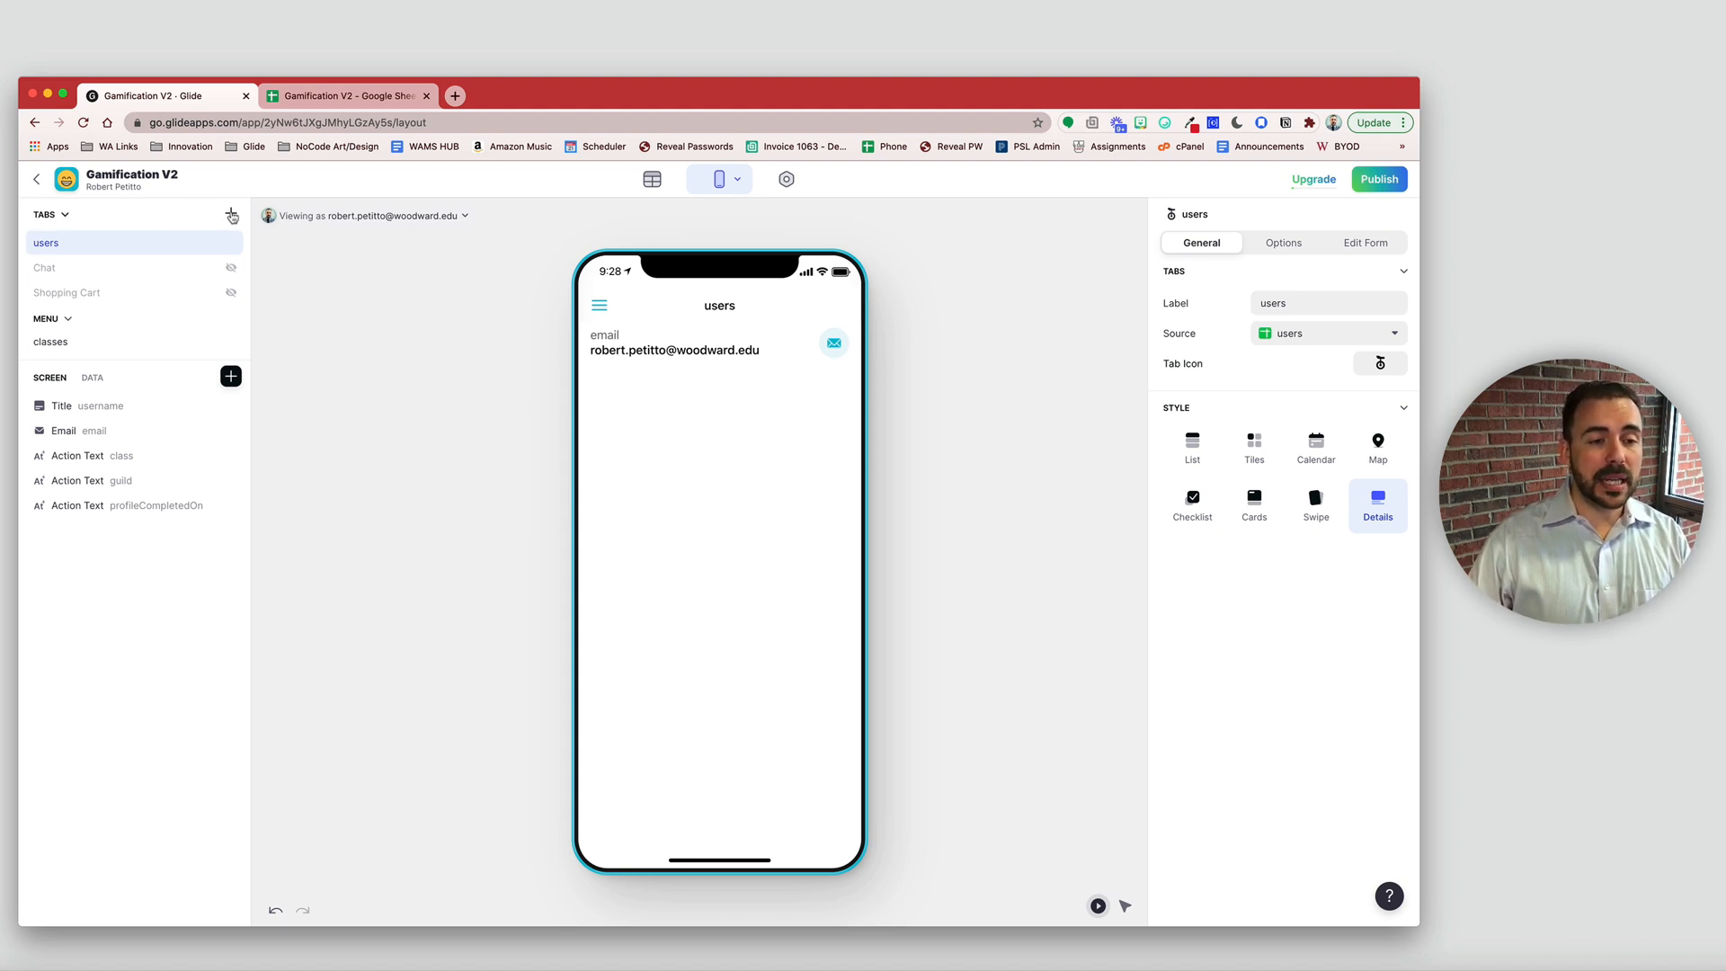
- Add a new tab renamed 'Welcome!' and give it the Details style
{"action": "left_click", "coordinate": [231, 215]}
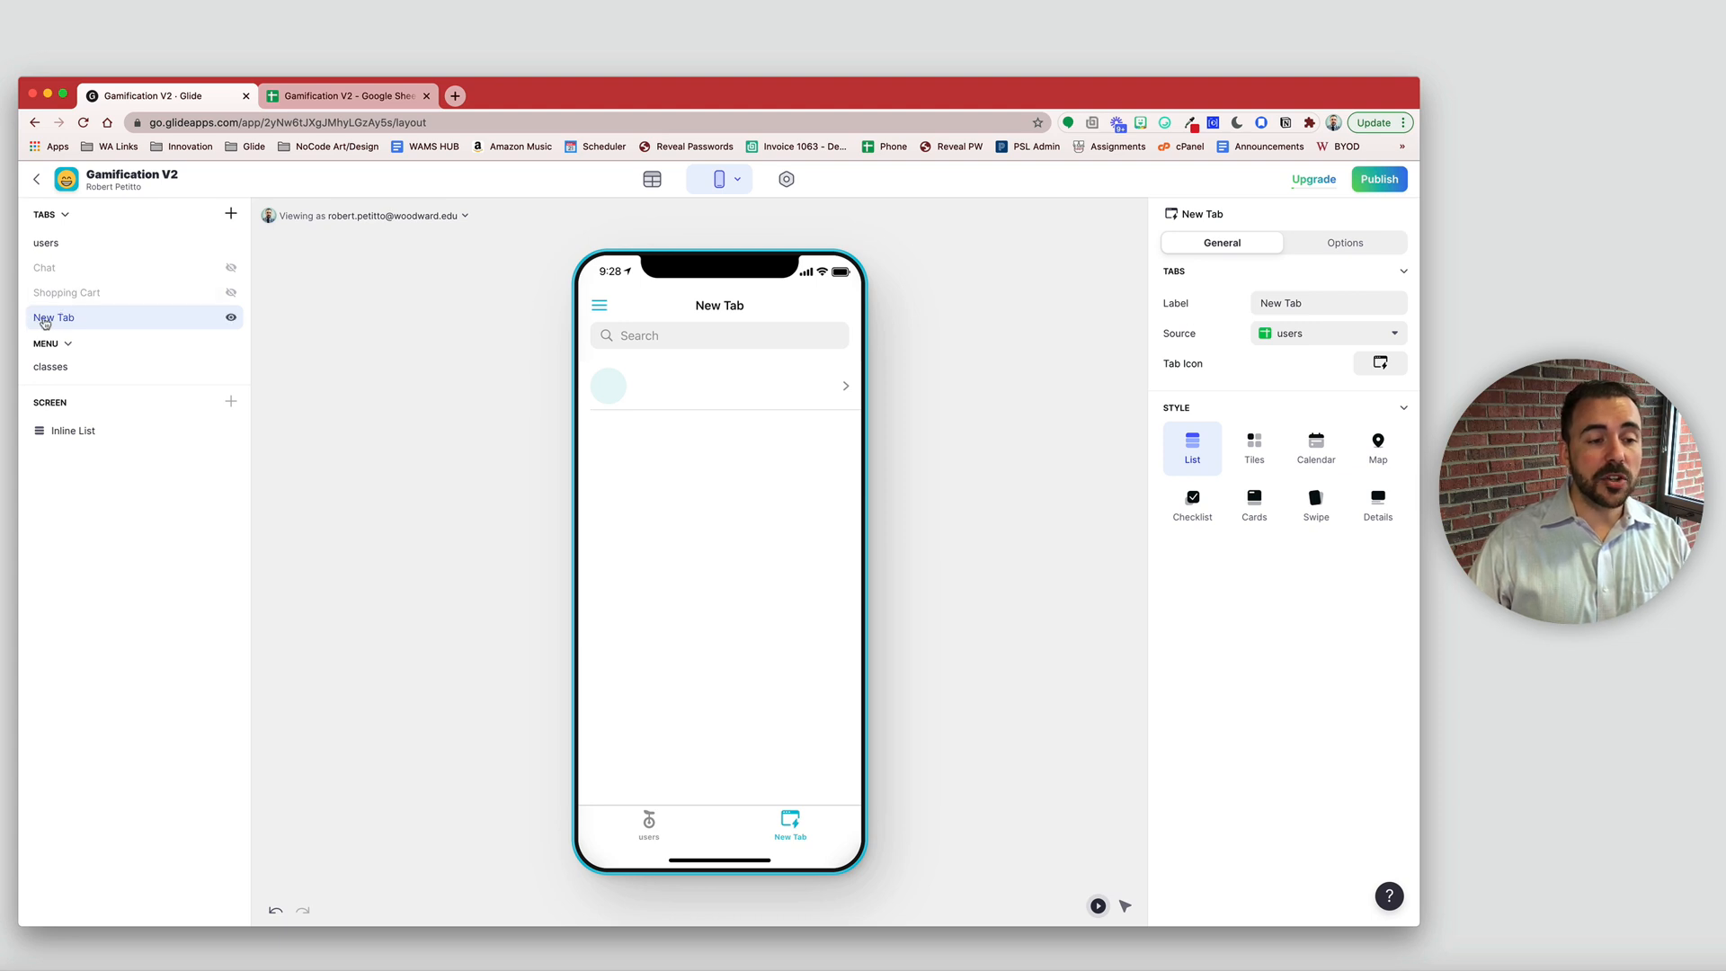
{"action": "double_click", "coordinate": [55, 319]}
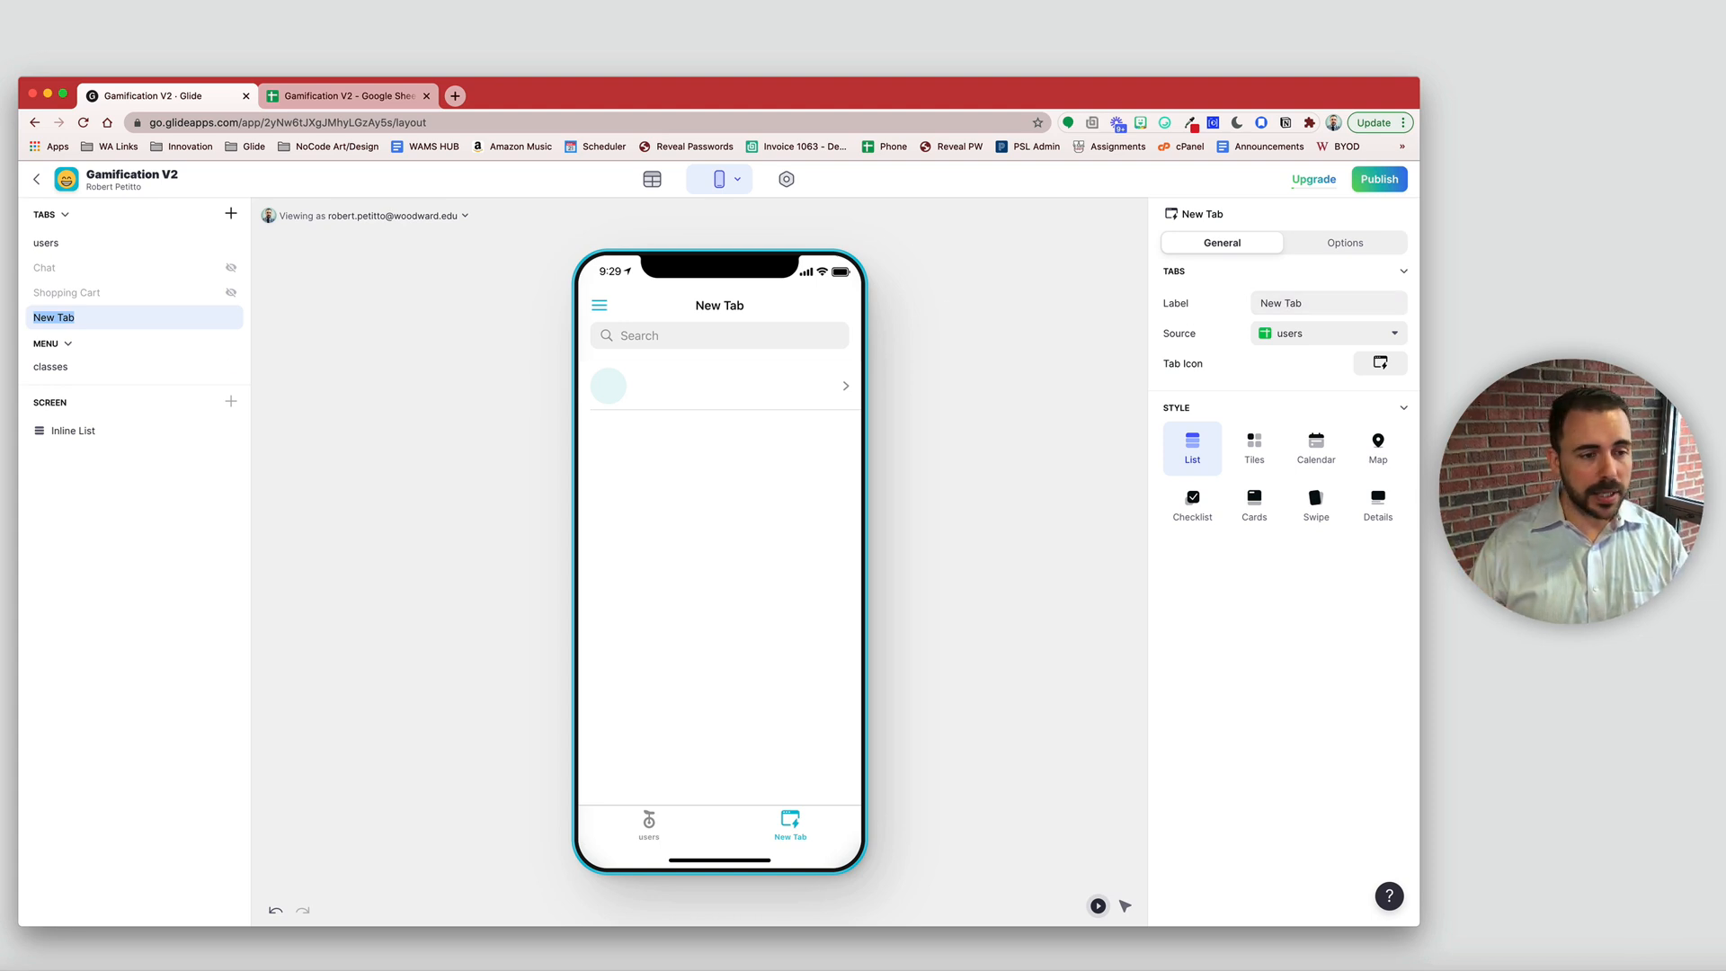
{"action": "type", "text": "Welcome!"}
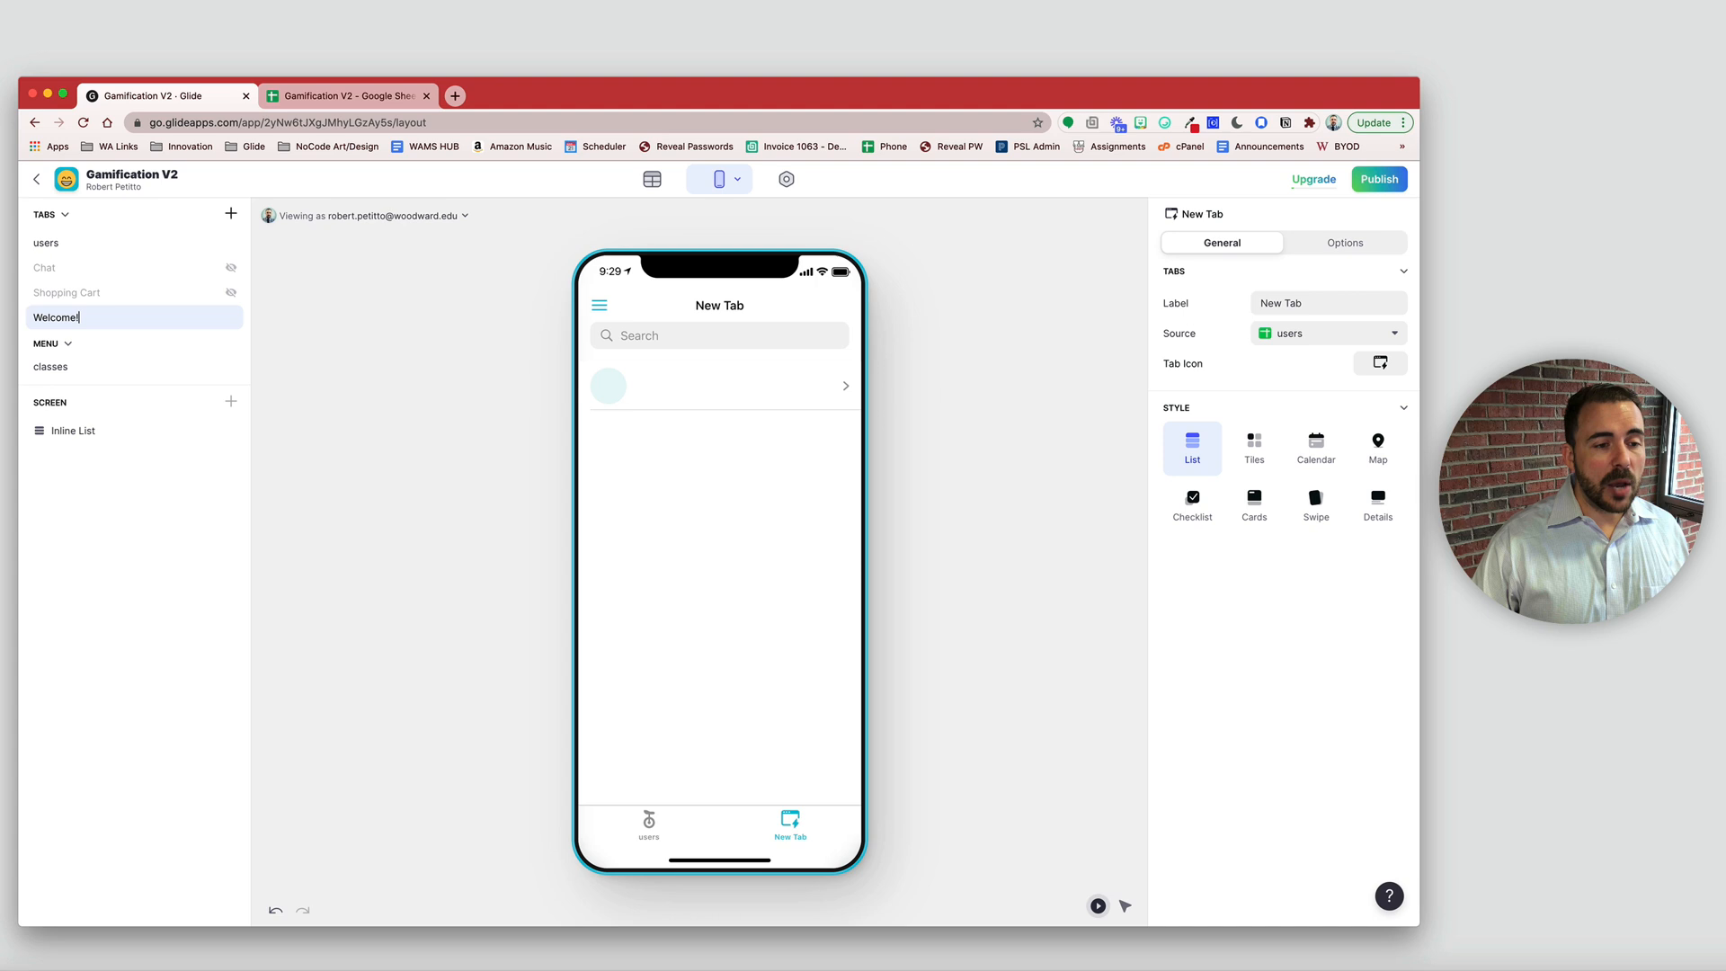
{"action": "key", "text": "Return"}
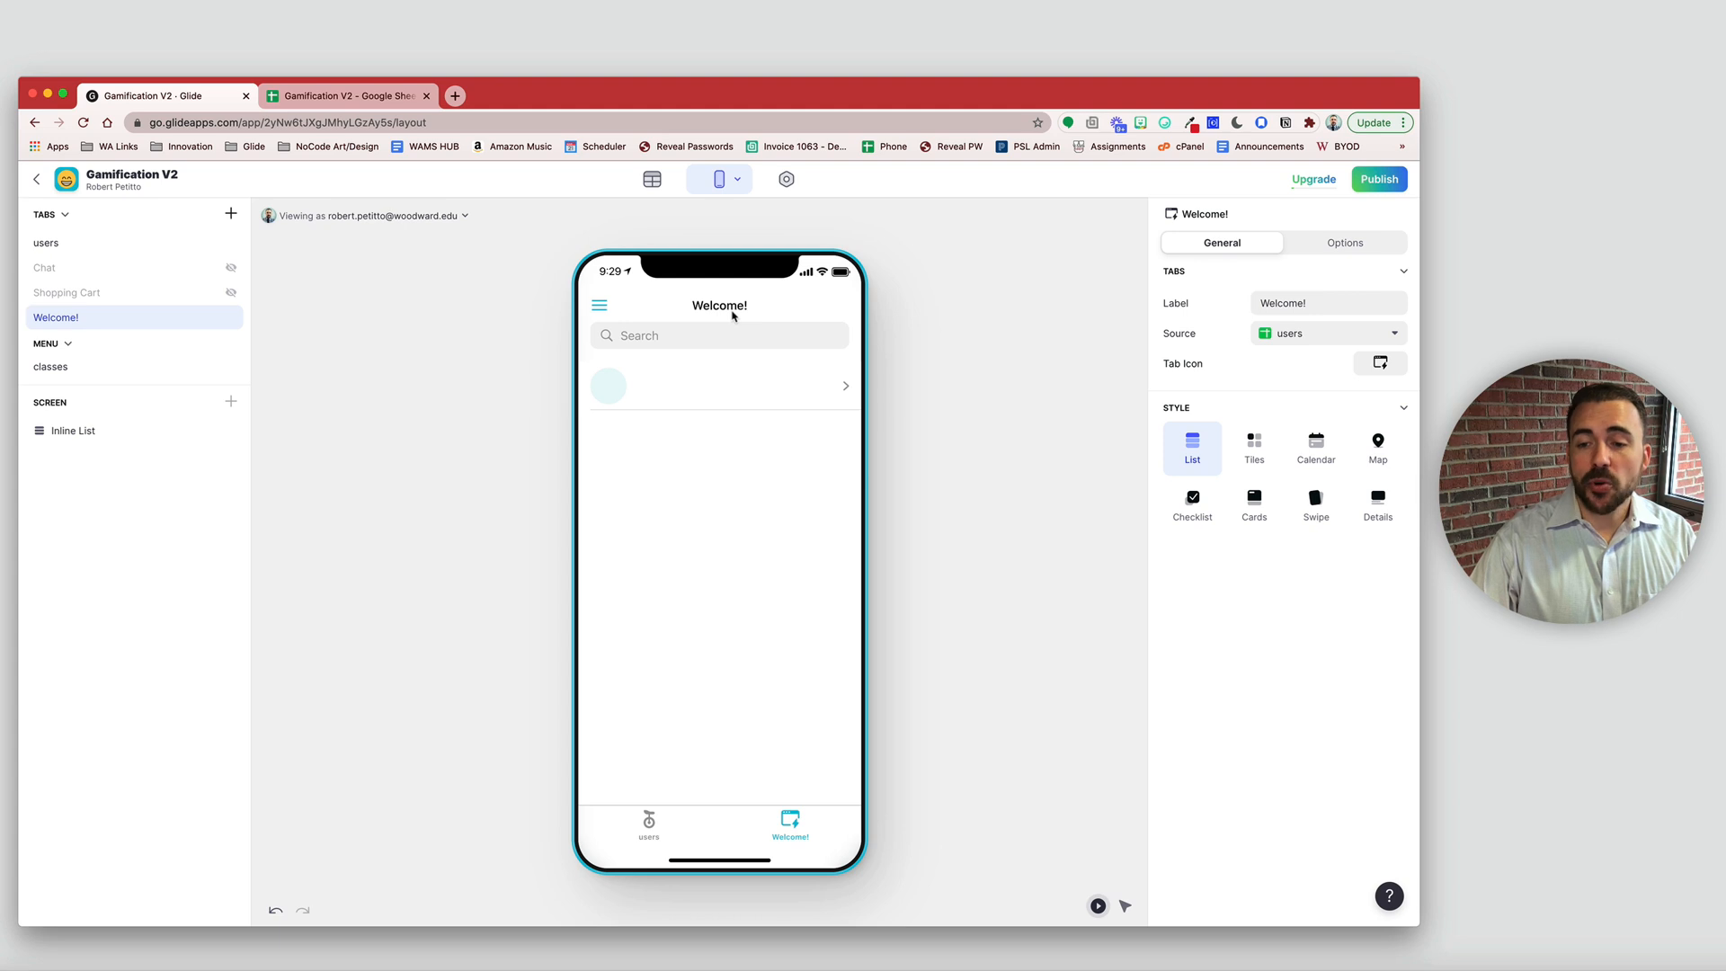
{"action": "left_click", "coordinate": [1381, 505]}
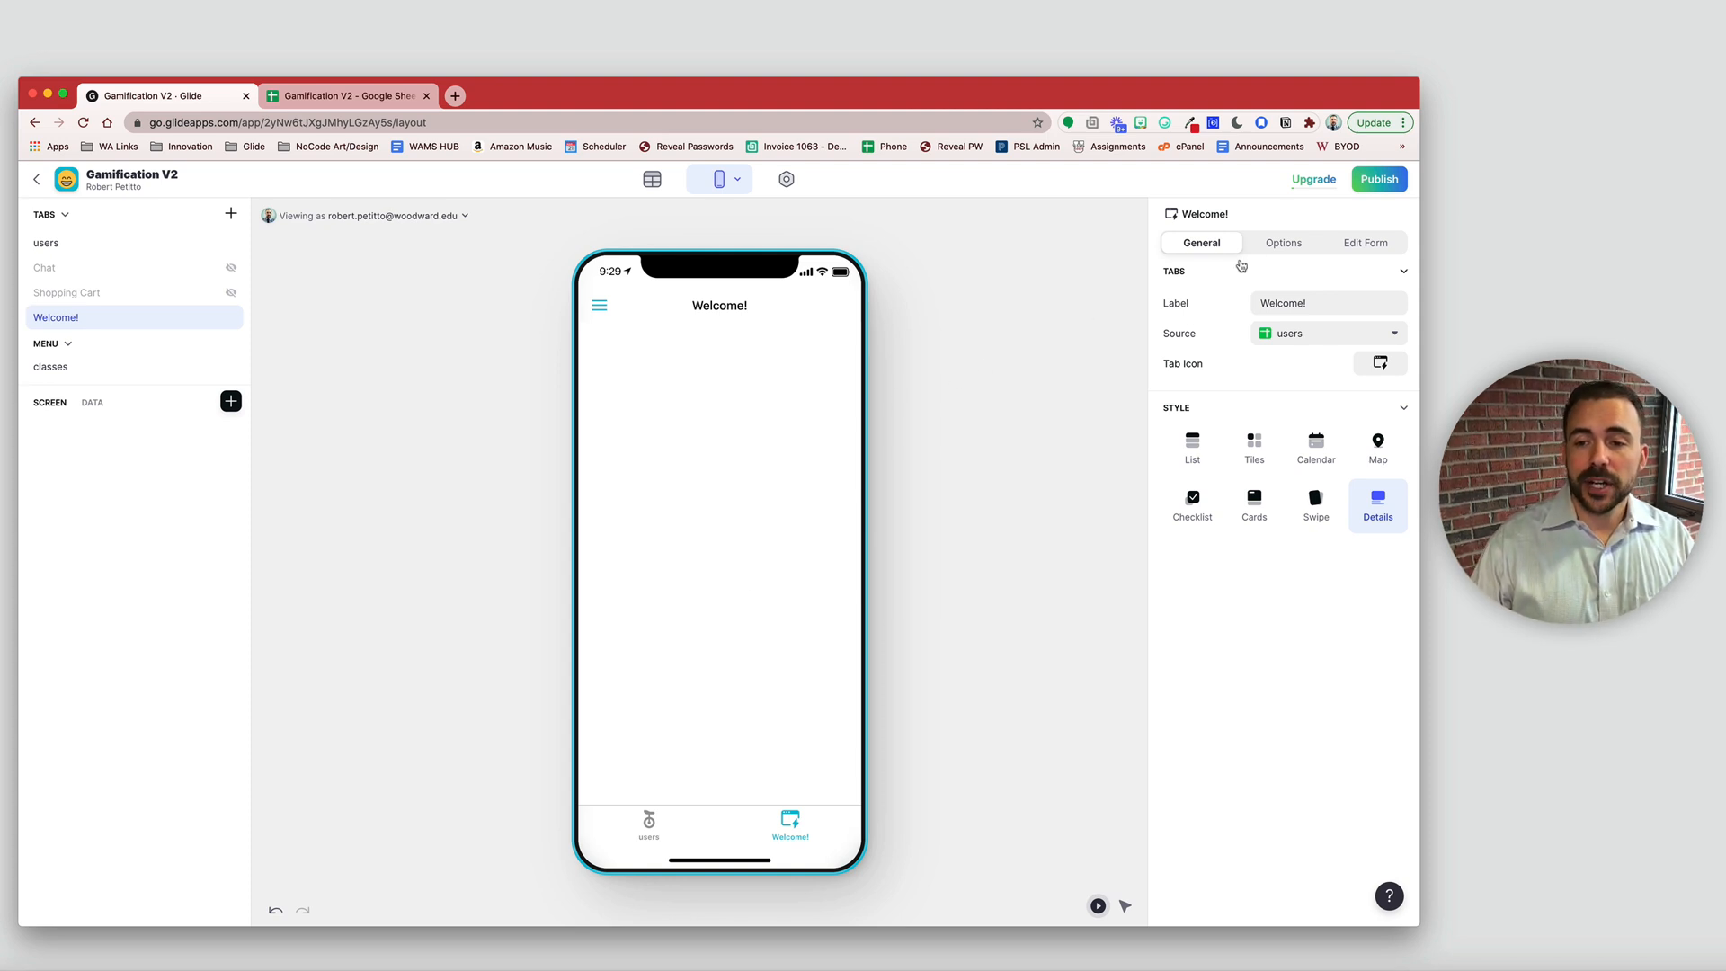
- Filter the Welcome! tab to rows where email is the signed-in user
{"action": "left_click", "coordinate": [1275, 248]}
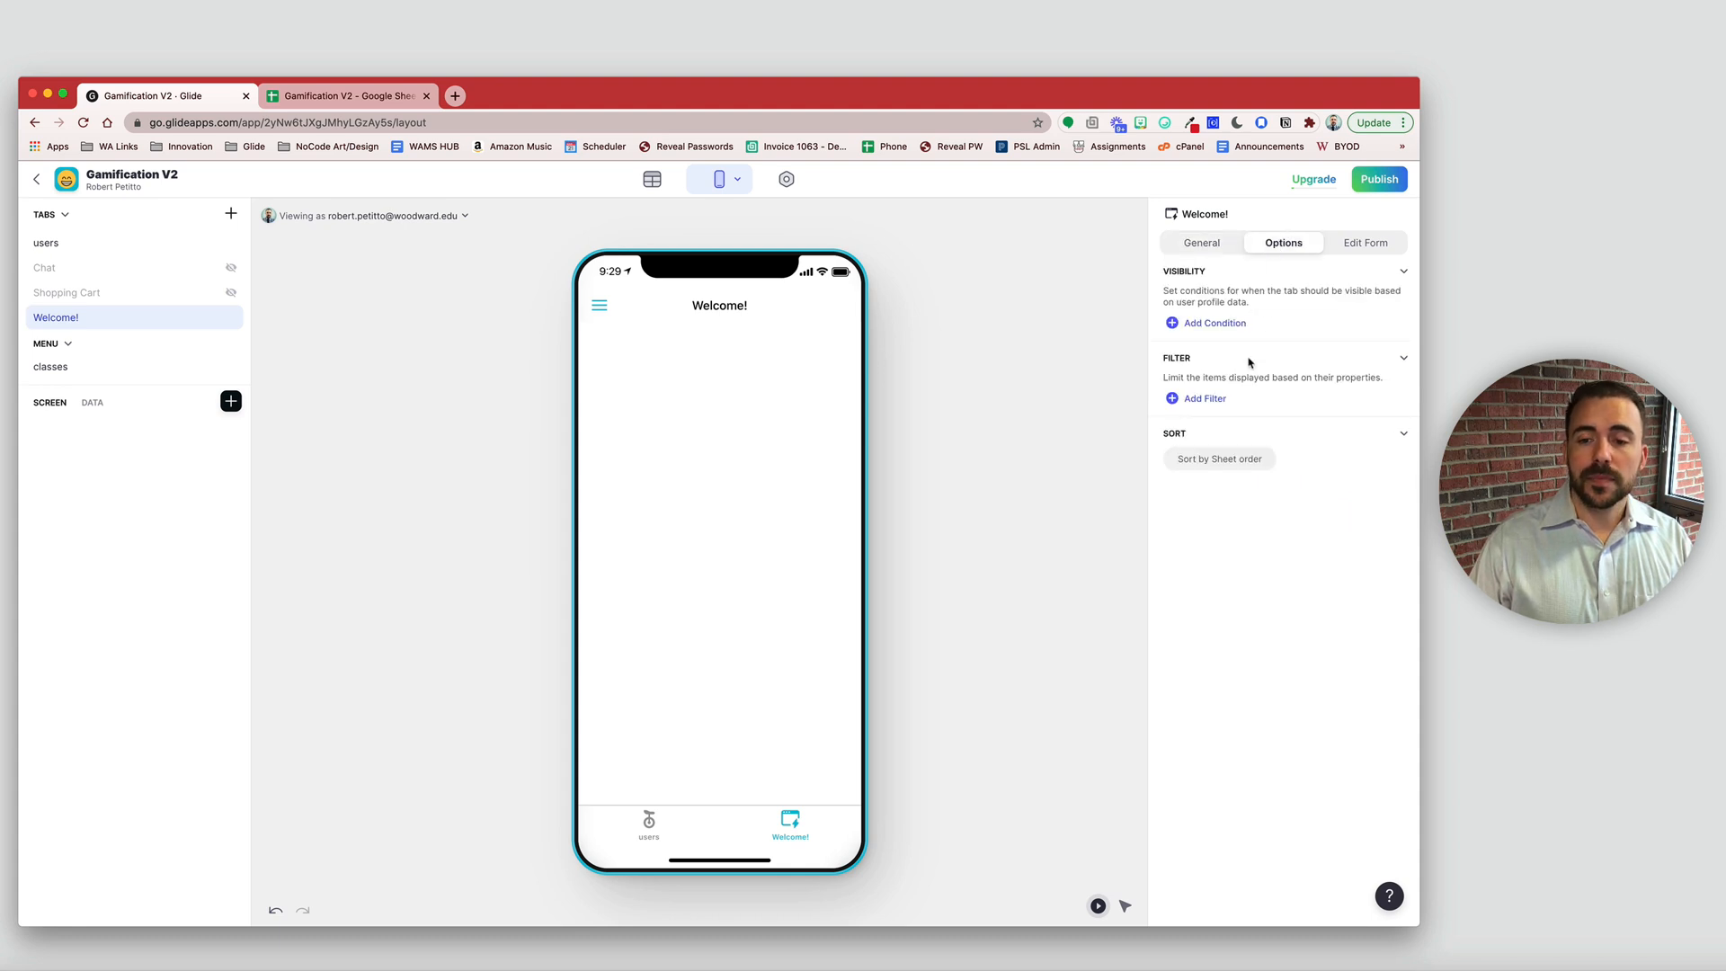
{"action": "left_click", "coordinate": [1204, 400]}
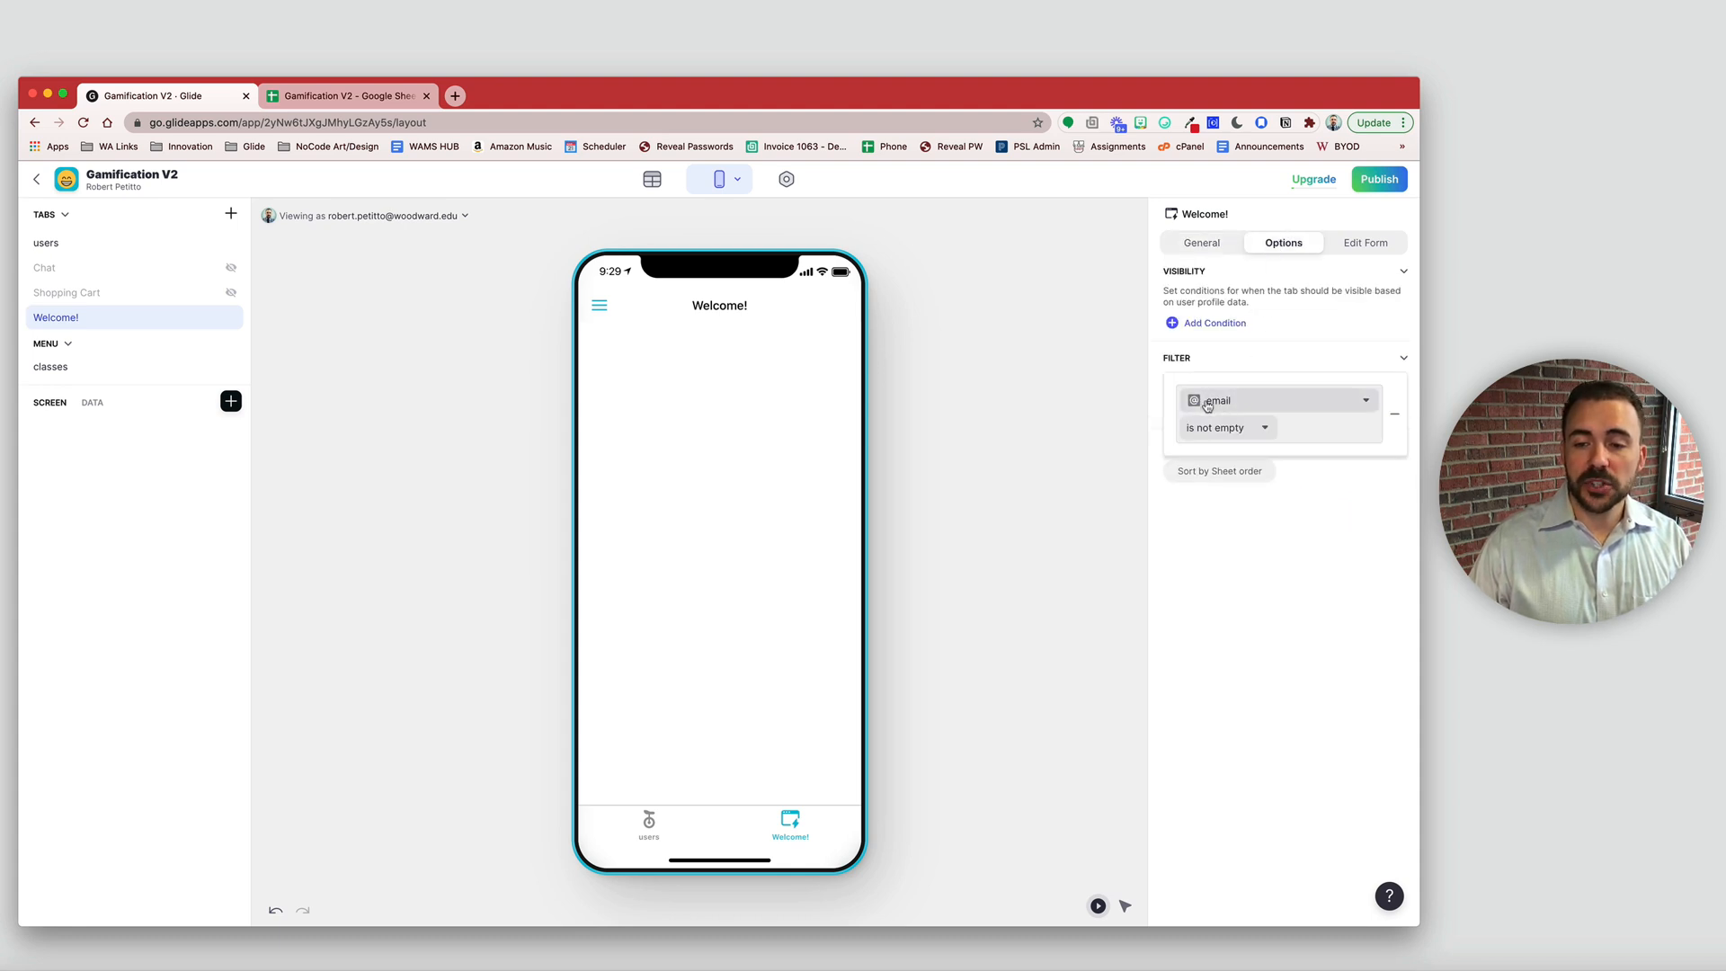
{"action": "left_click", "coordinate": [1219, 432]}
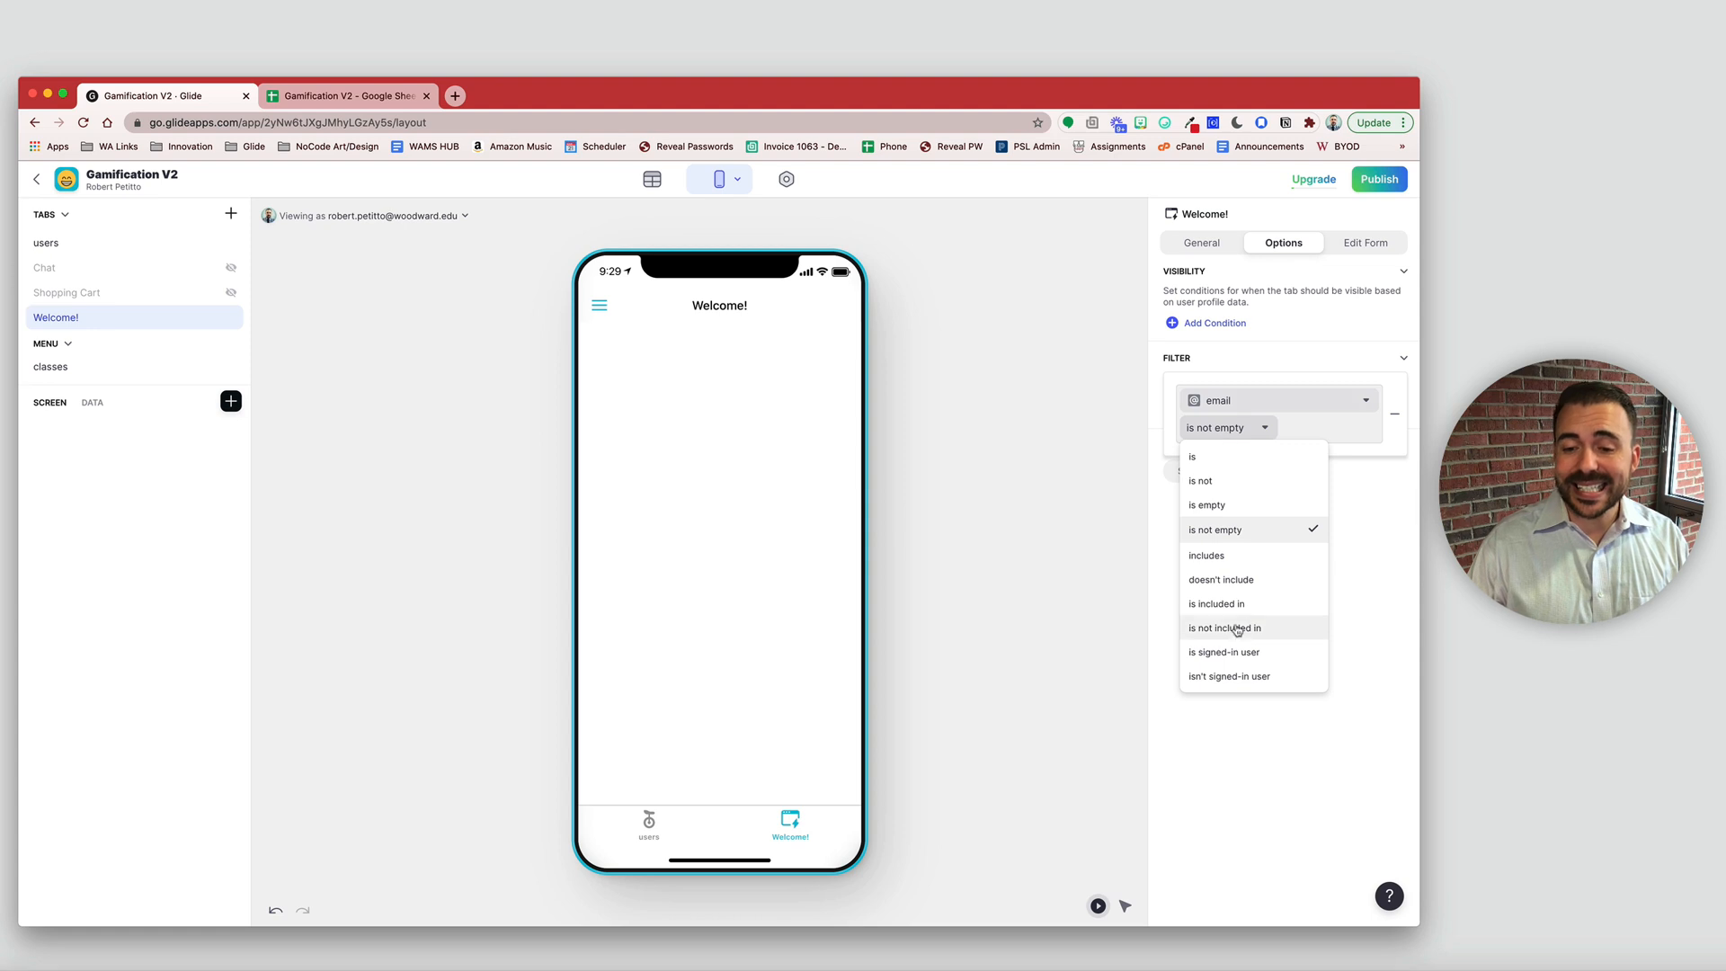
{"action": "left_click", "coordinate": [1224, 653]}
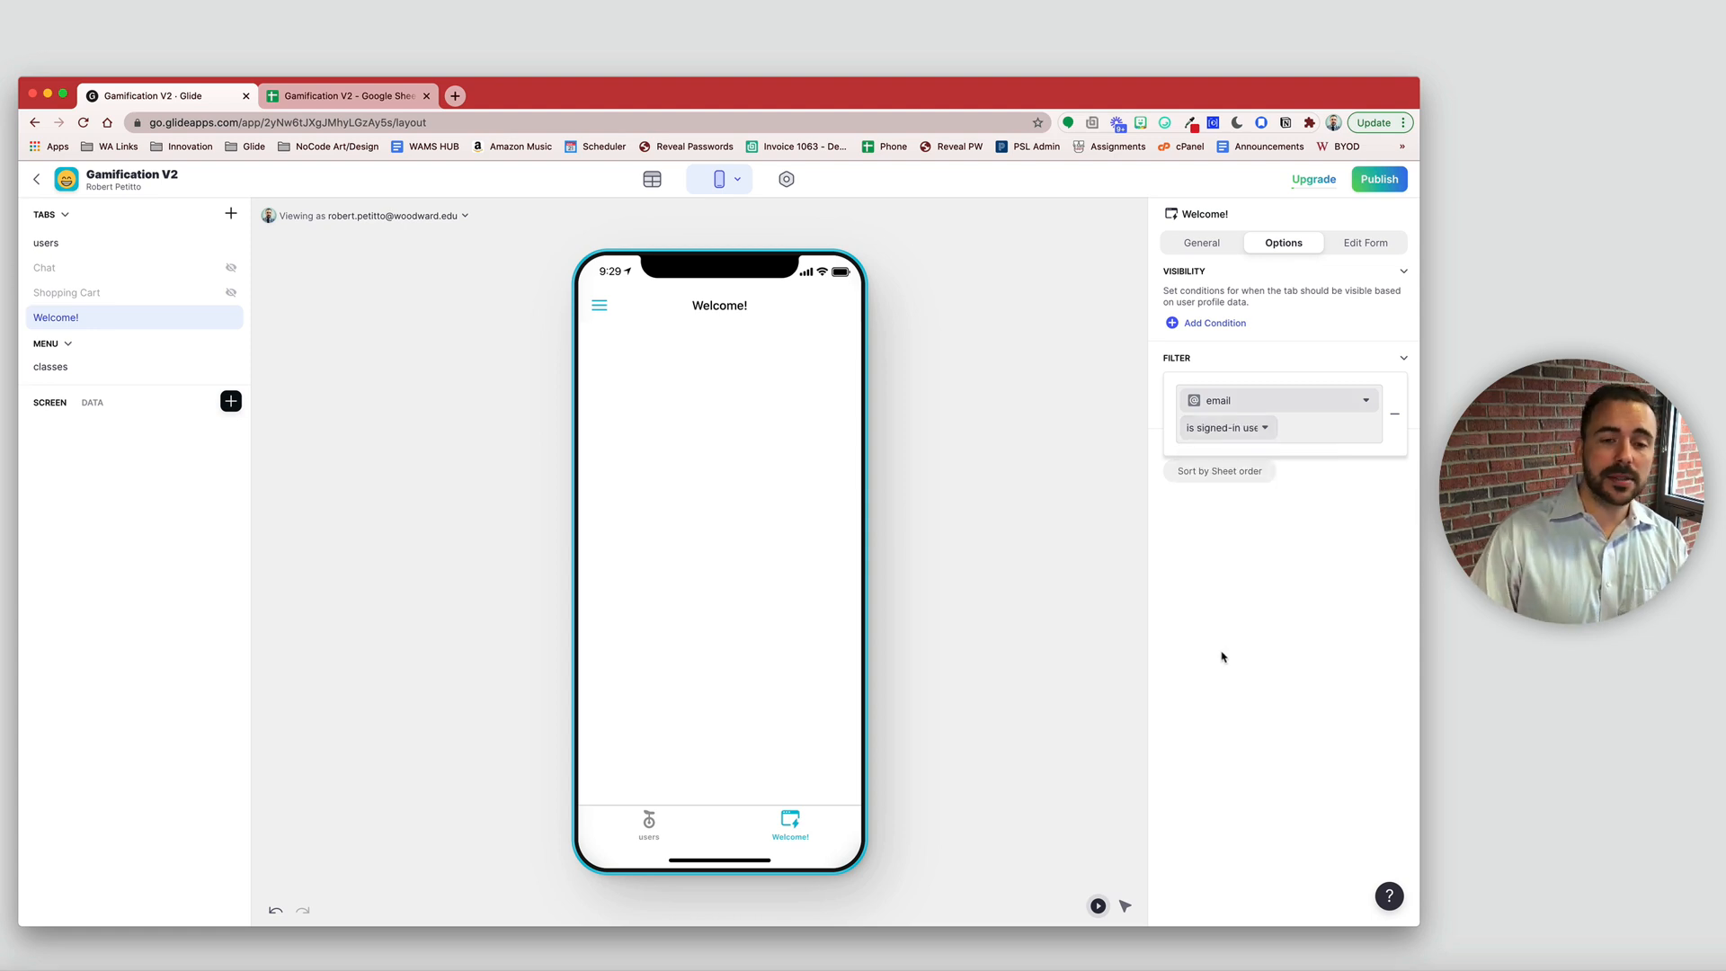
{"action": "left_click", "coordinate": [717, 430]}
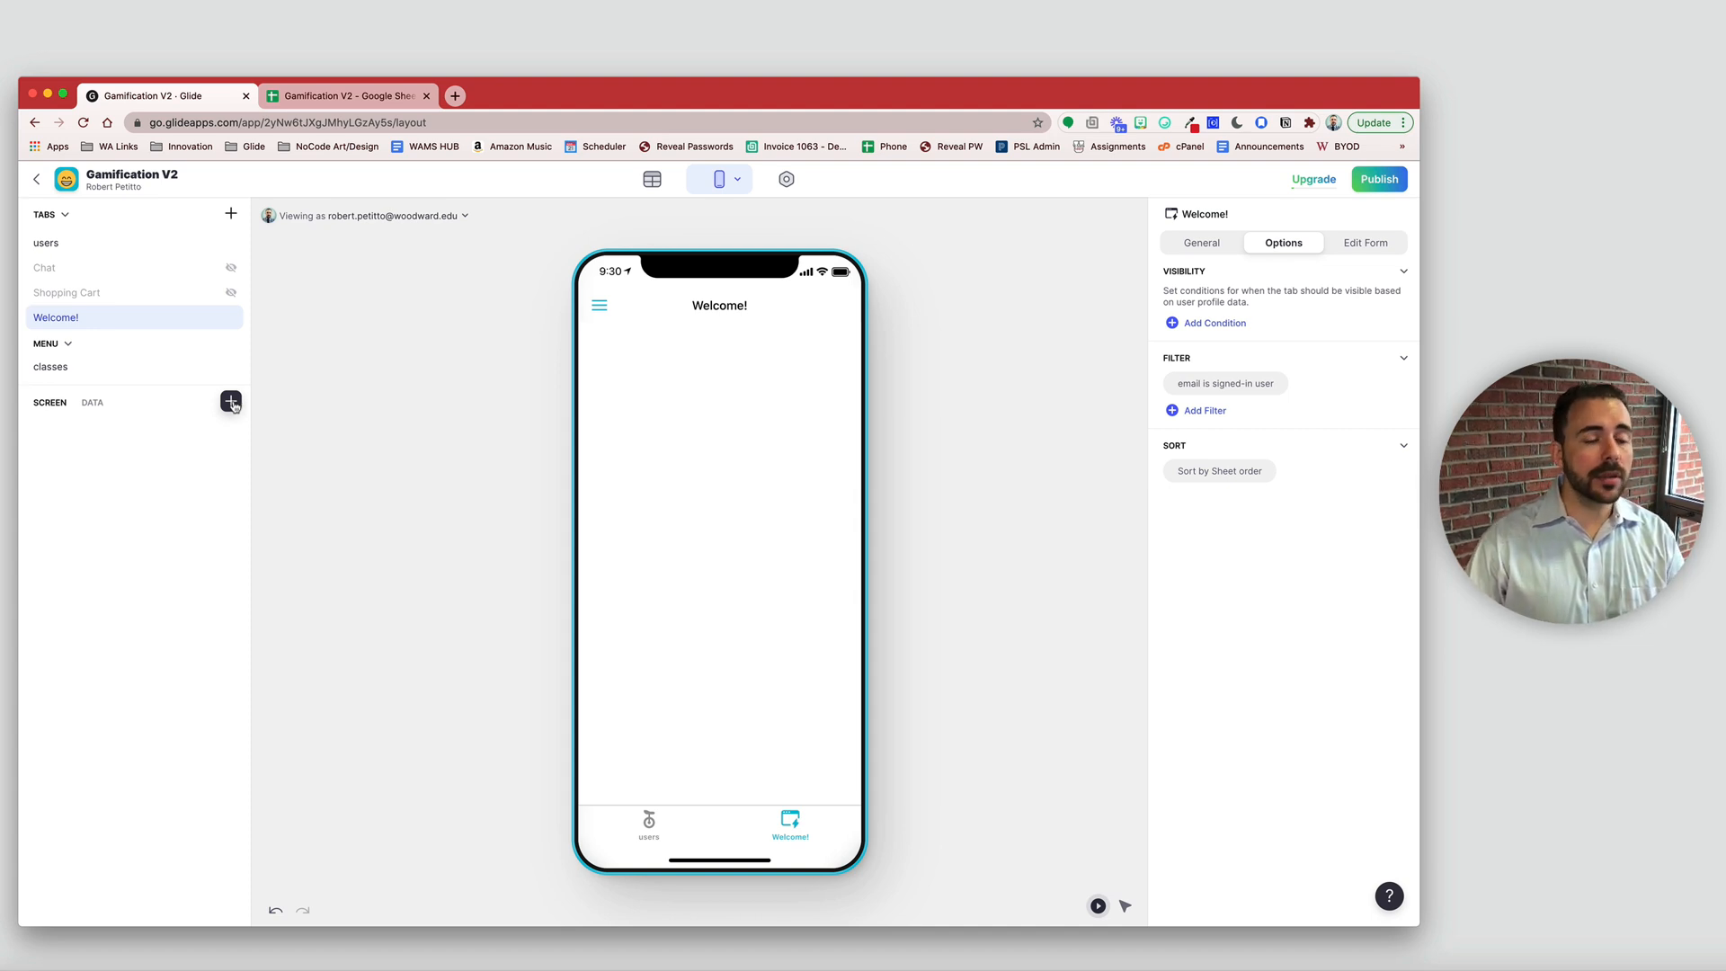
- Review the users sheet's email, username and profilePicture columns, then return to the Glide editor
{"action": "left_click", "coordinate": [296, 100]}
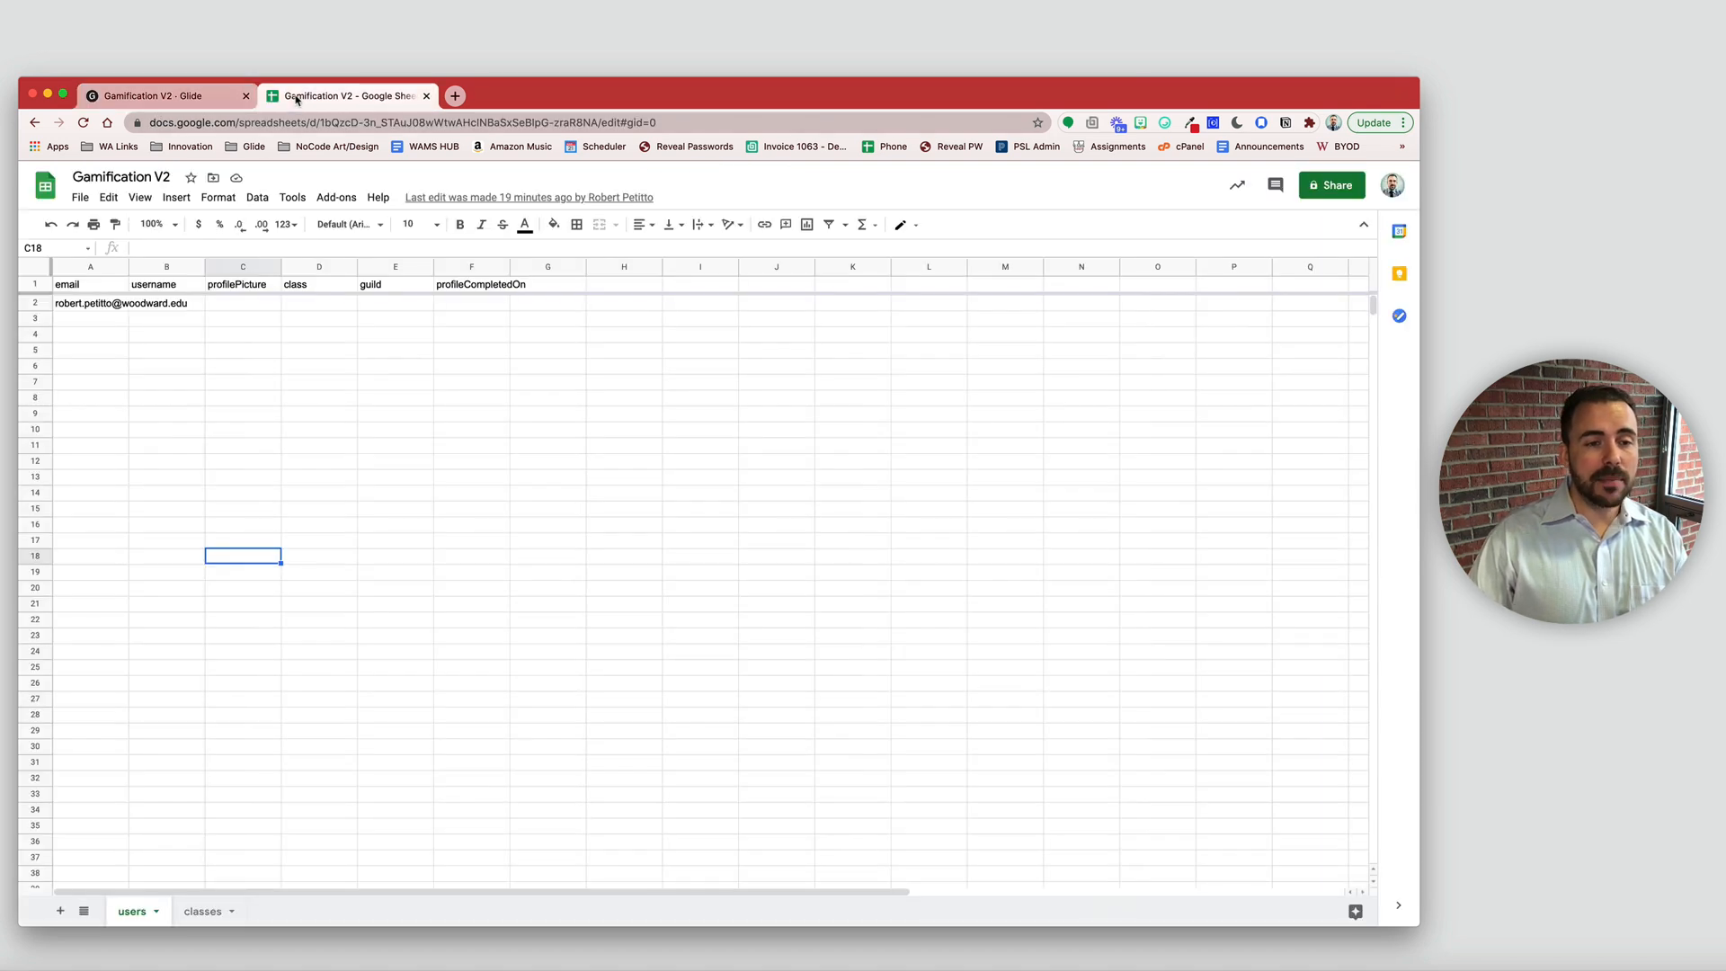
{"action": "left_click", "coordinate": [75, 288]}
{"action": "left_click_drag", "start_coordinate": [88, 289], "coordinate": [85, 305]}
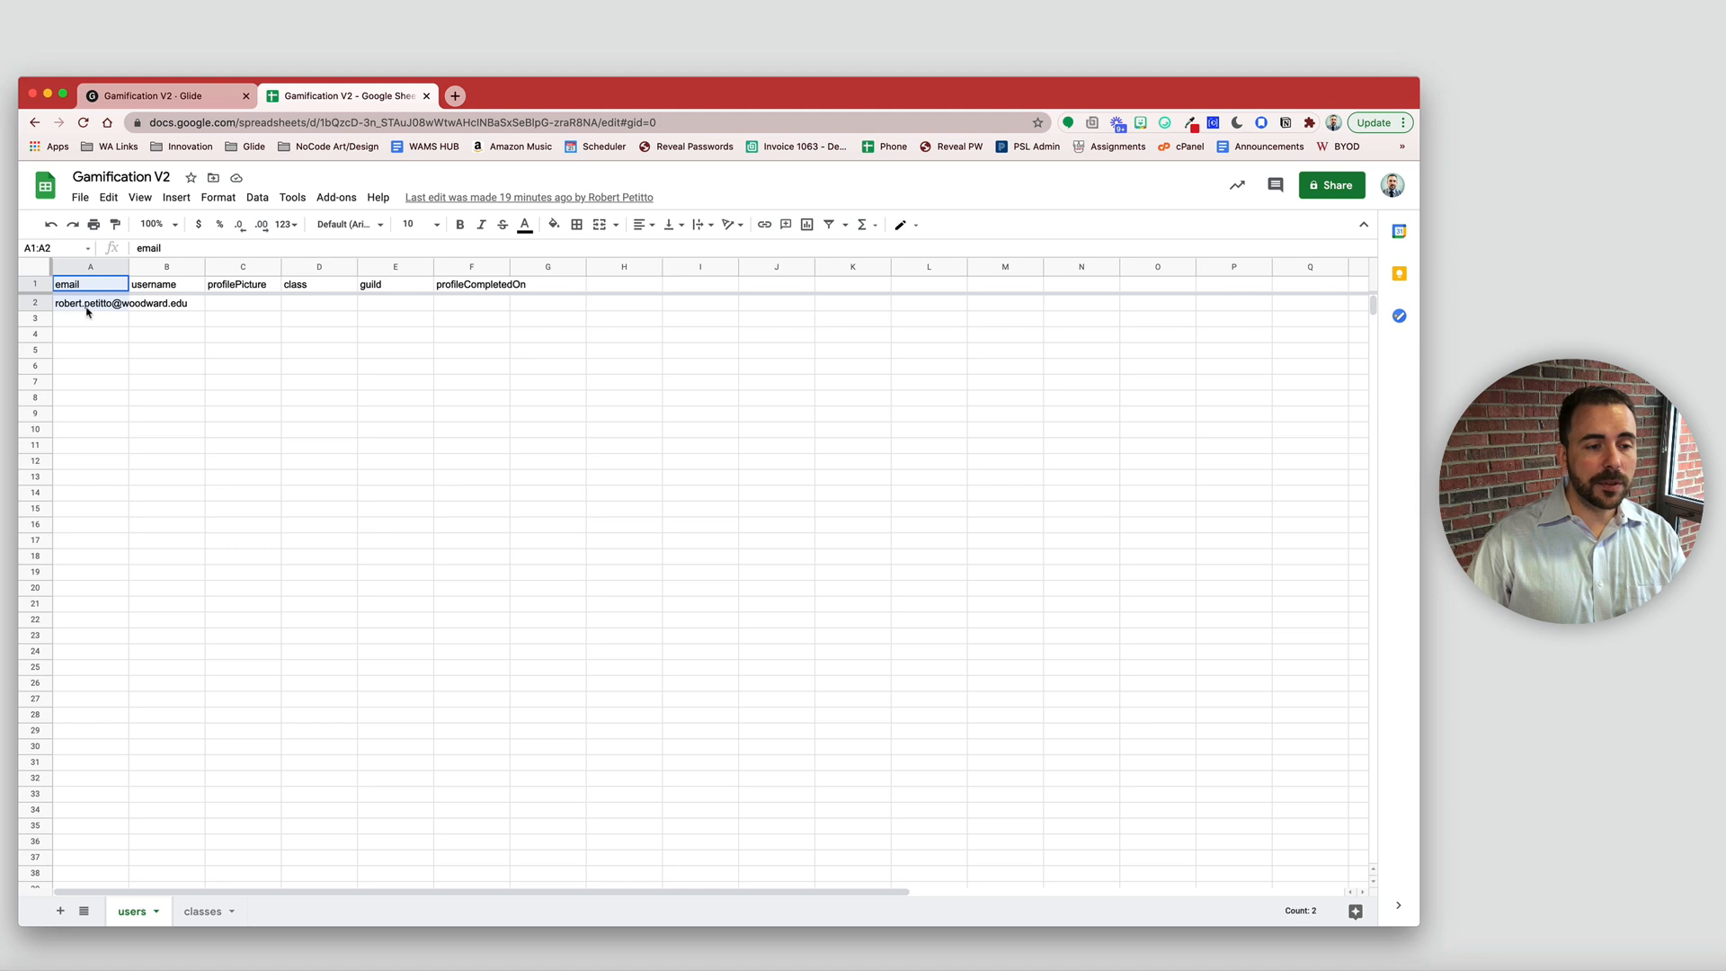
{"action": "left_click", "coordinate": [167, 308]}
{"action": "left_click", "coordinate": [158, 287]}
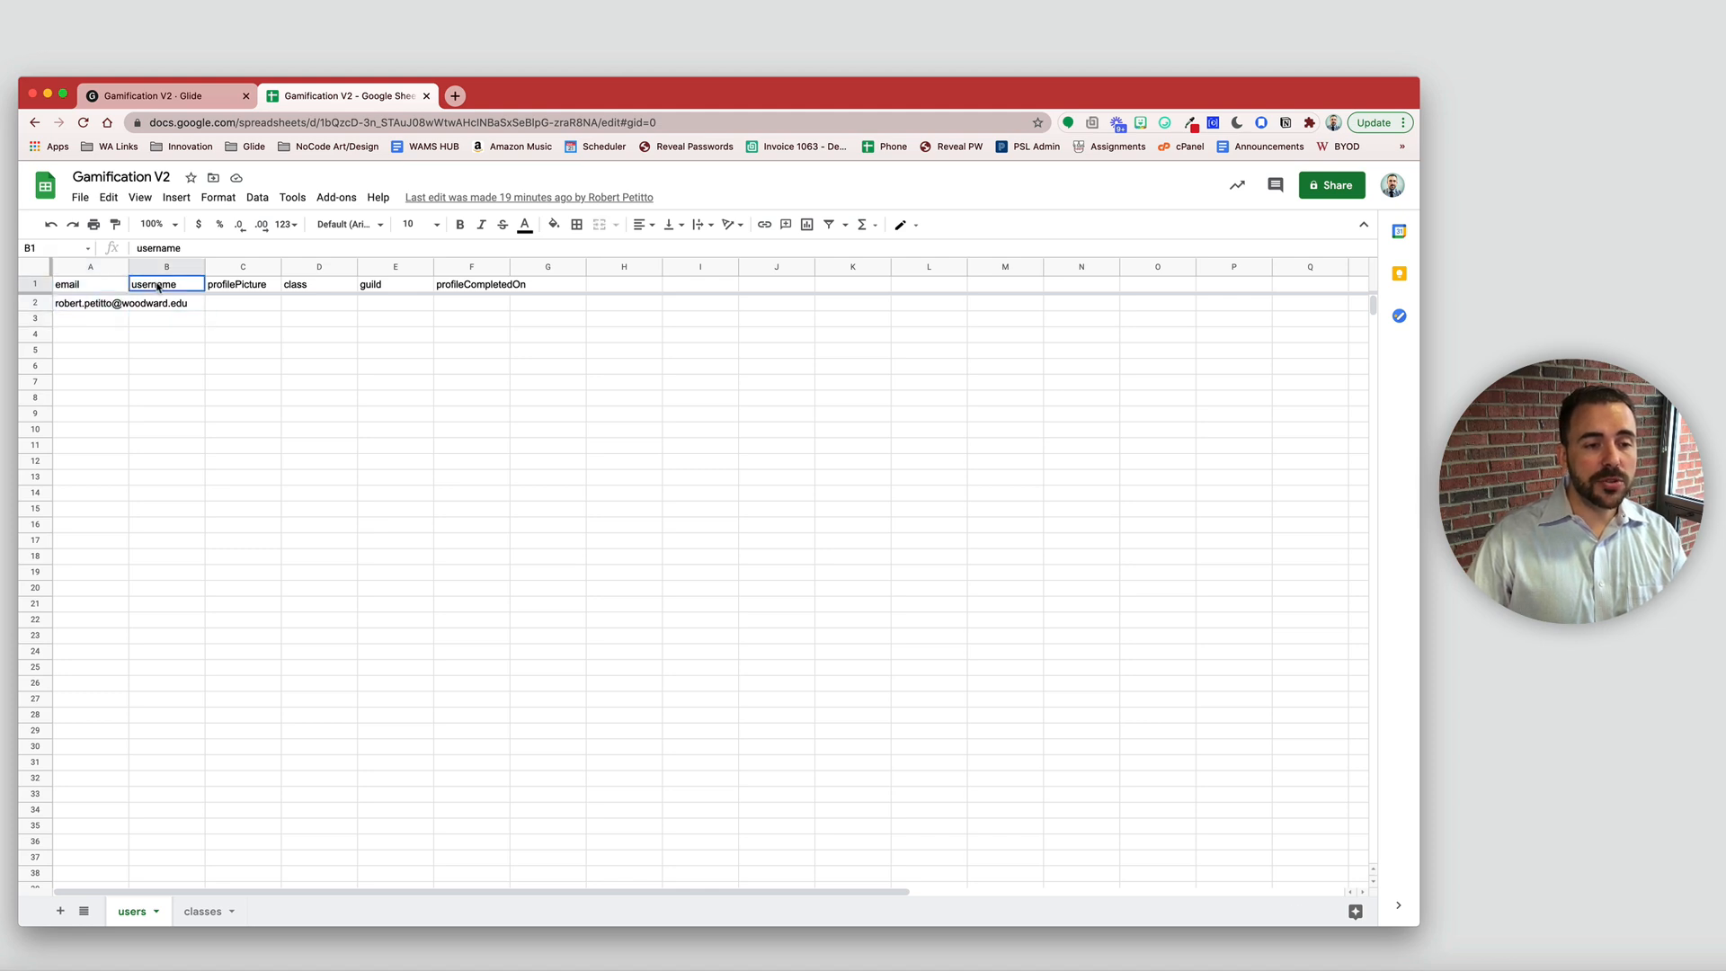
{"action": "left_click_drag", "start_coordinate": [160, 287], "coordinate": [312, 283]}
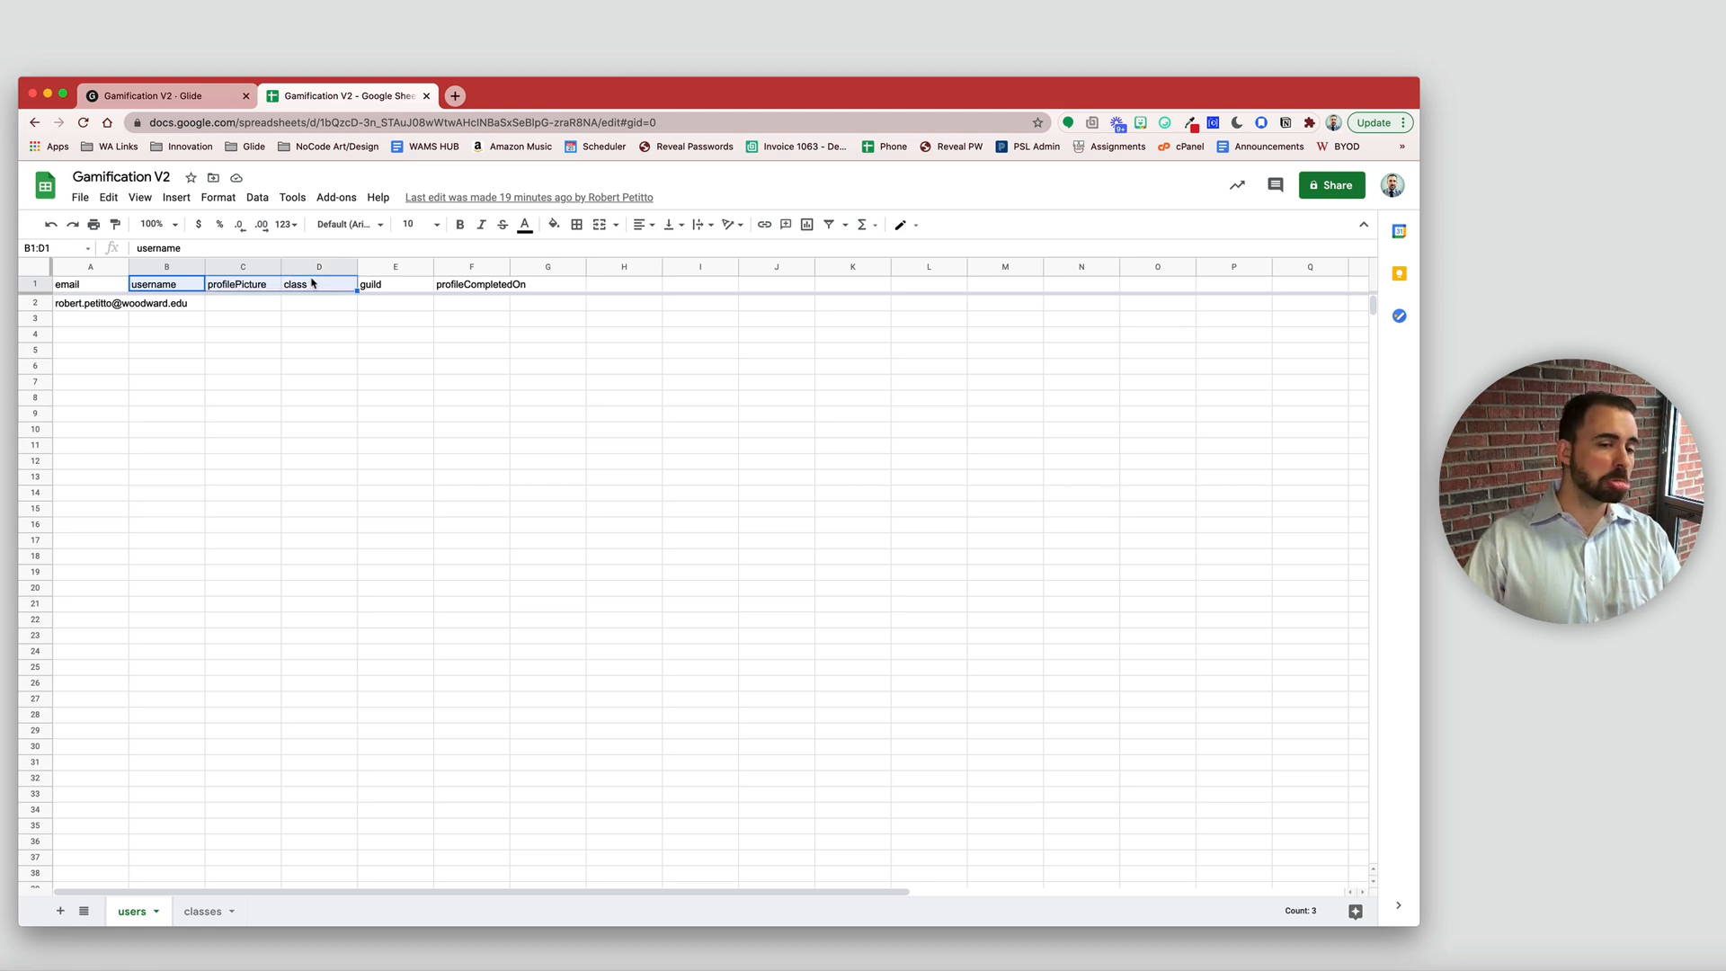
{"action": "left_click", "coordinate": [131, 97]}
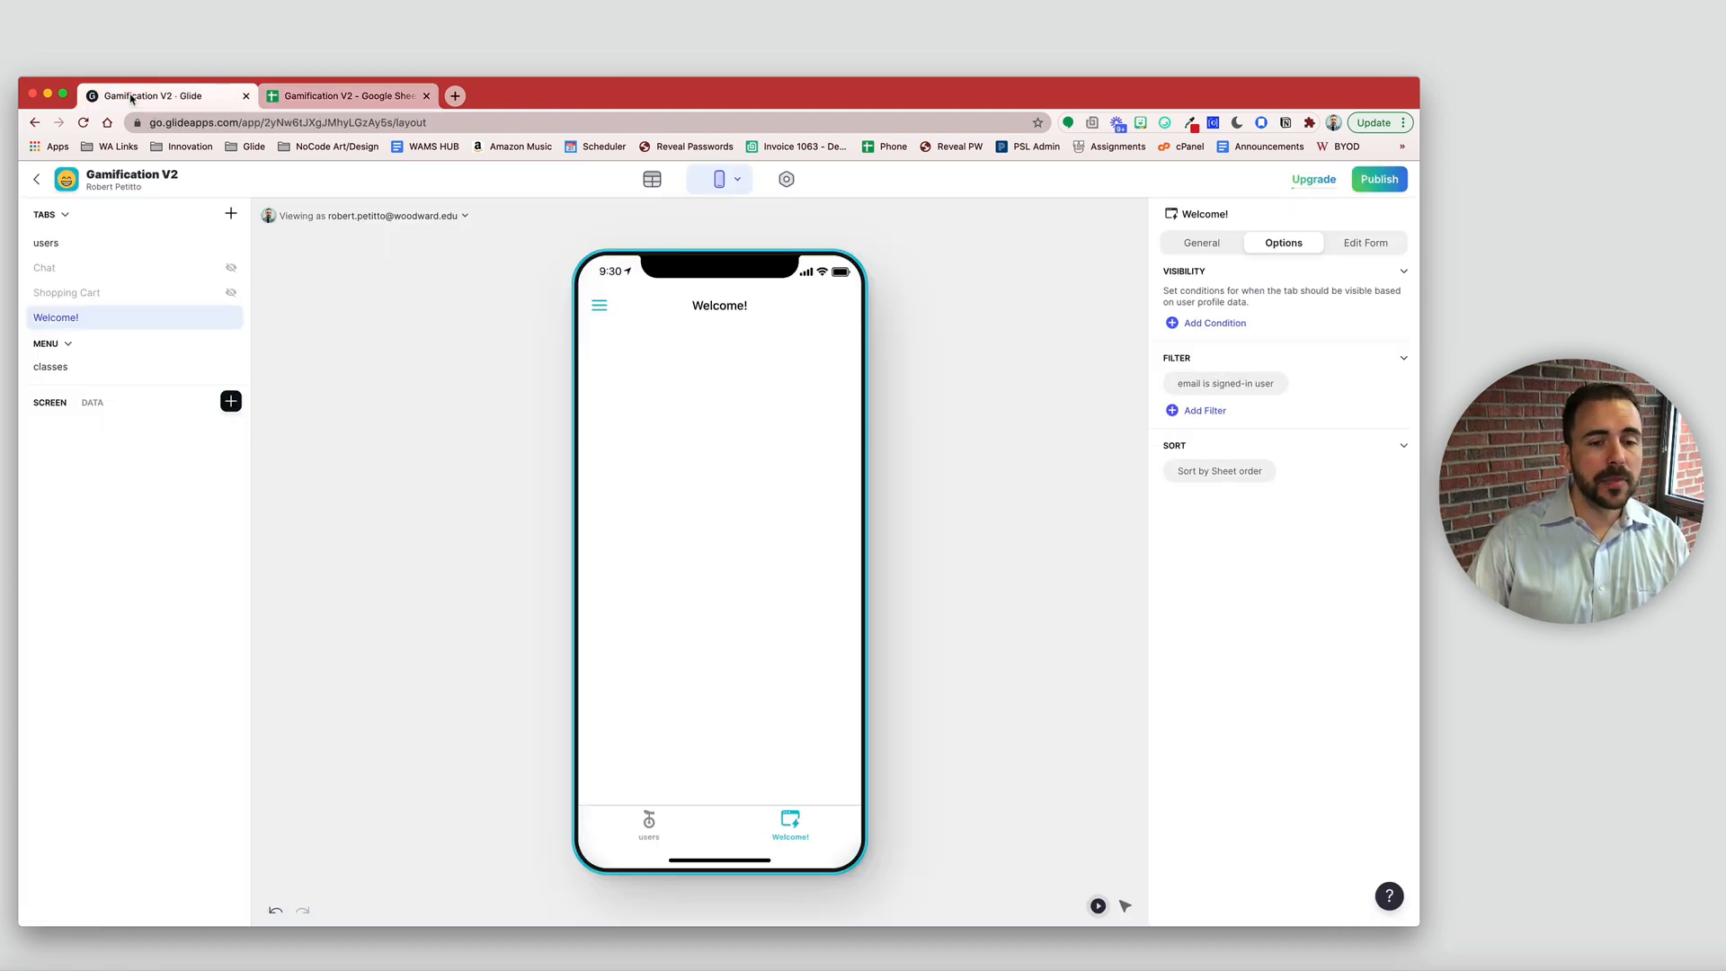
- Add a custom Text component reading 'Looks like you're new here' in Headline 3
{"action": "left_click", "coordinate": [231, 403]}
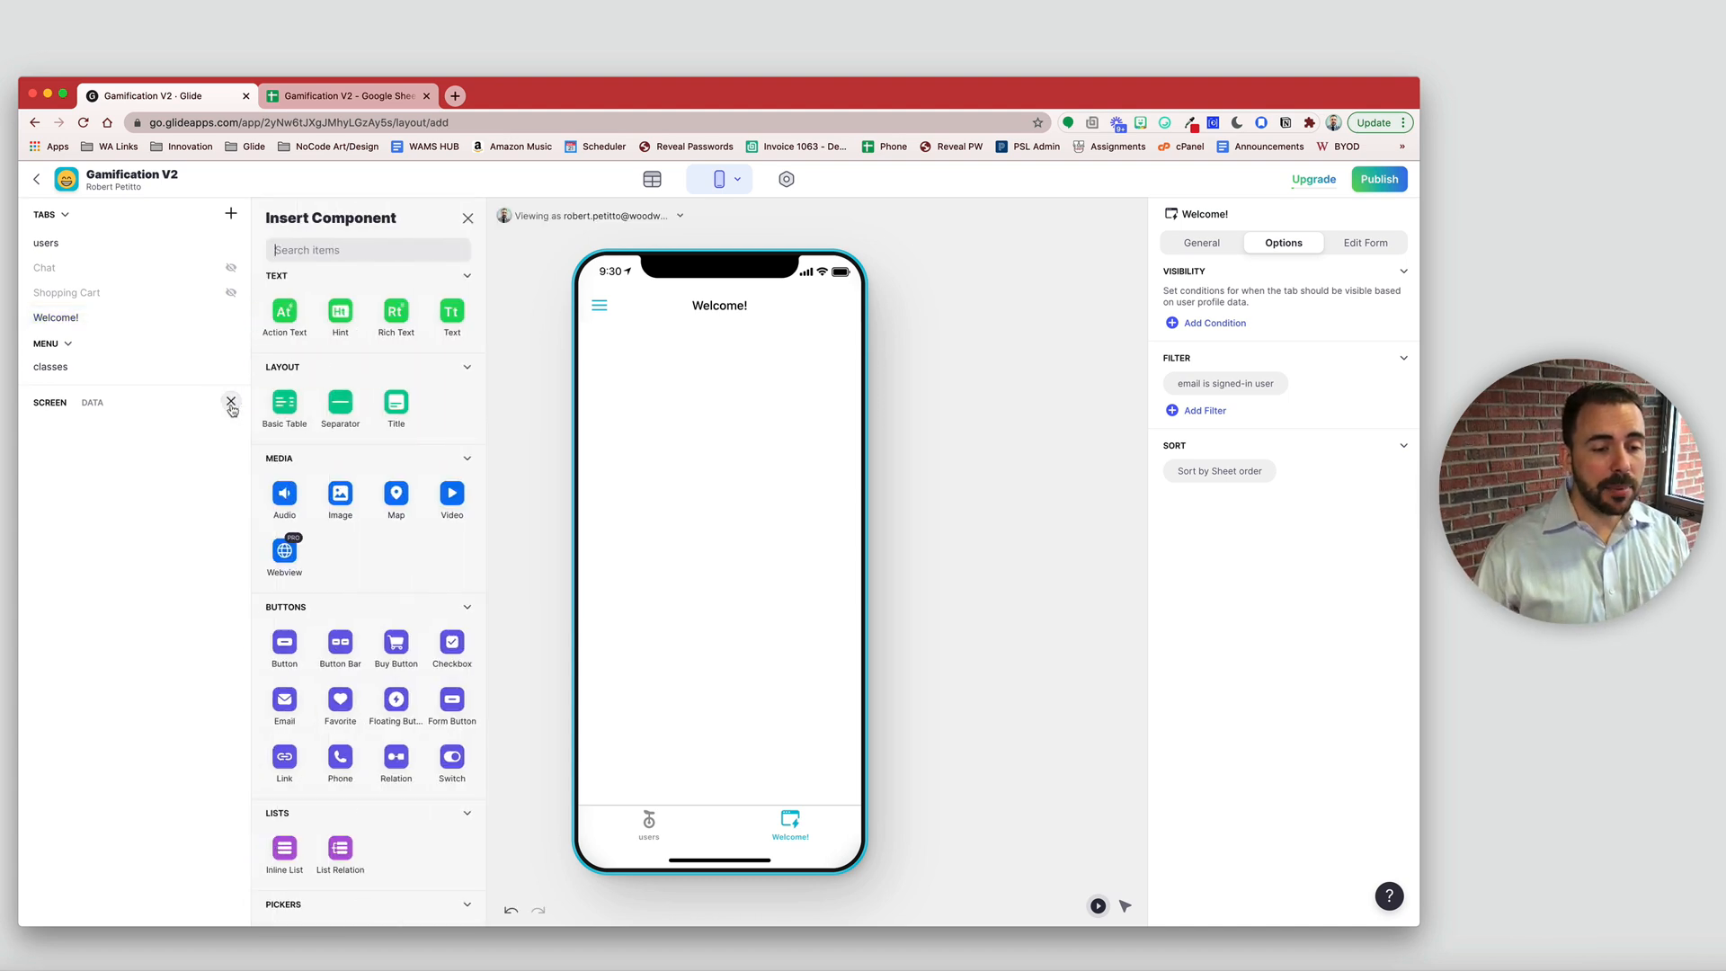
{"action": "left_click", "coordinate": [452, 315]}
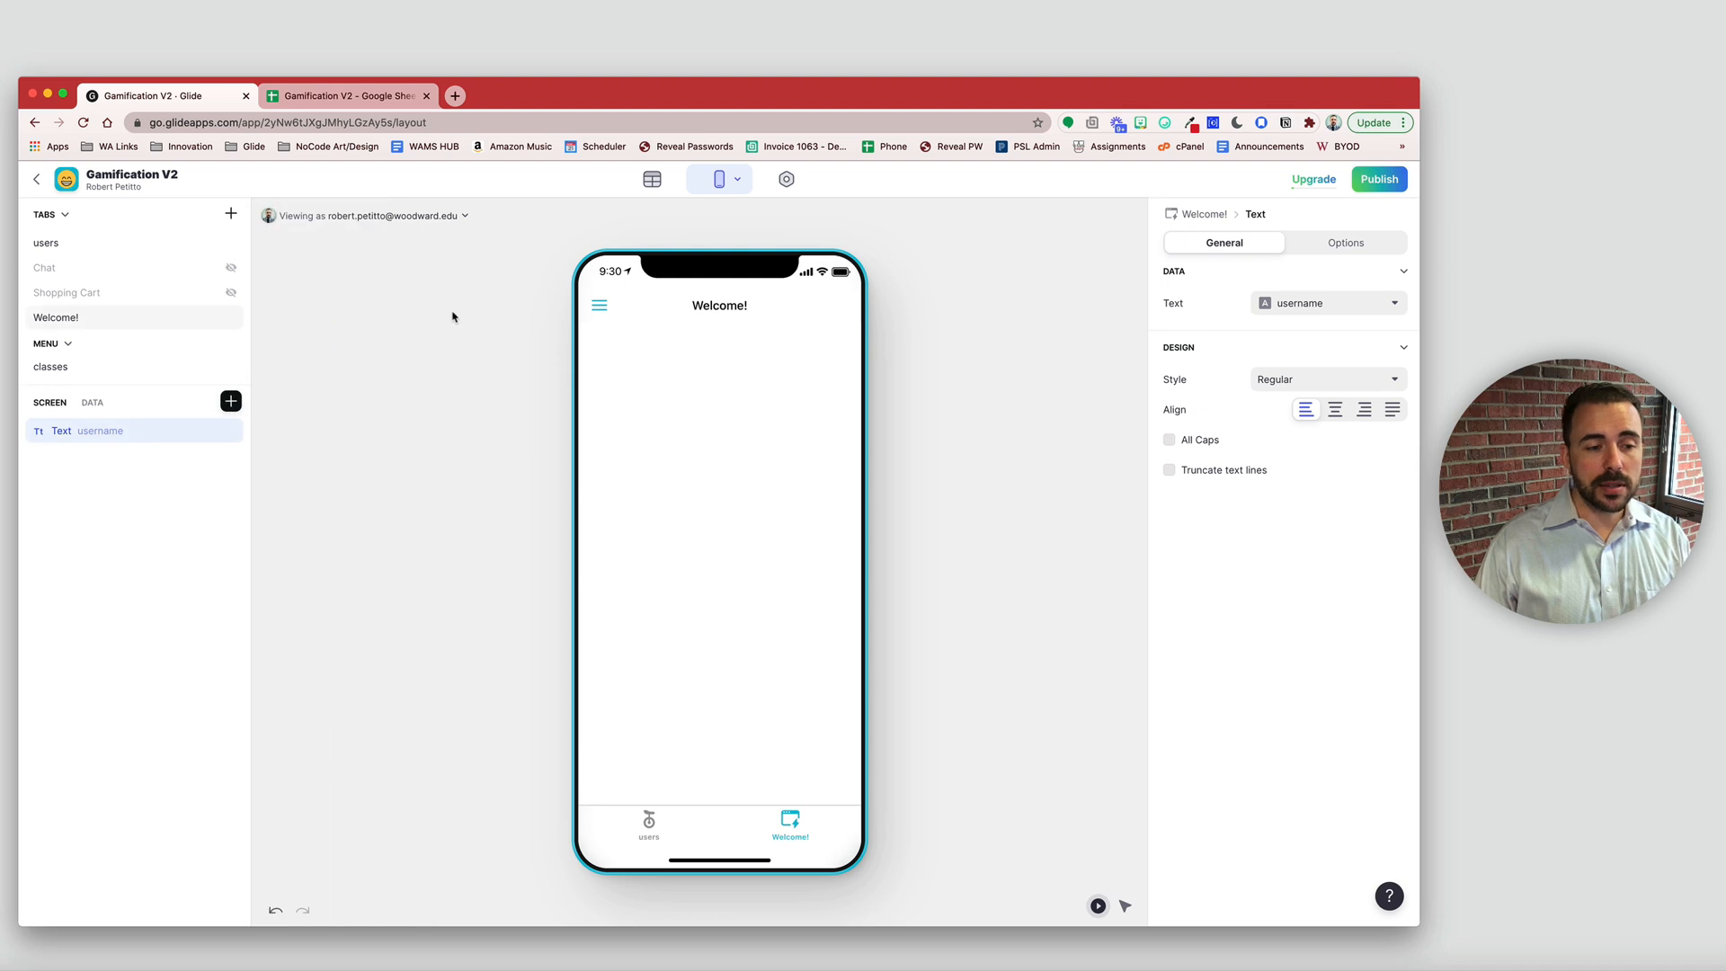
{"action": "left_click", "coordinate": [1322, 306]}
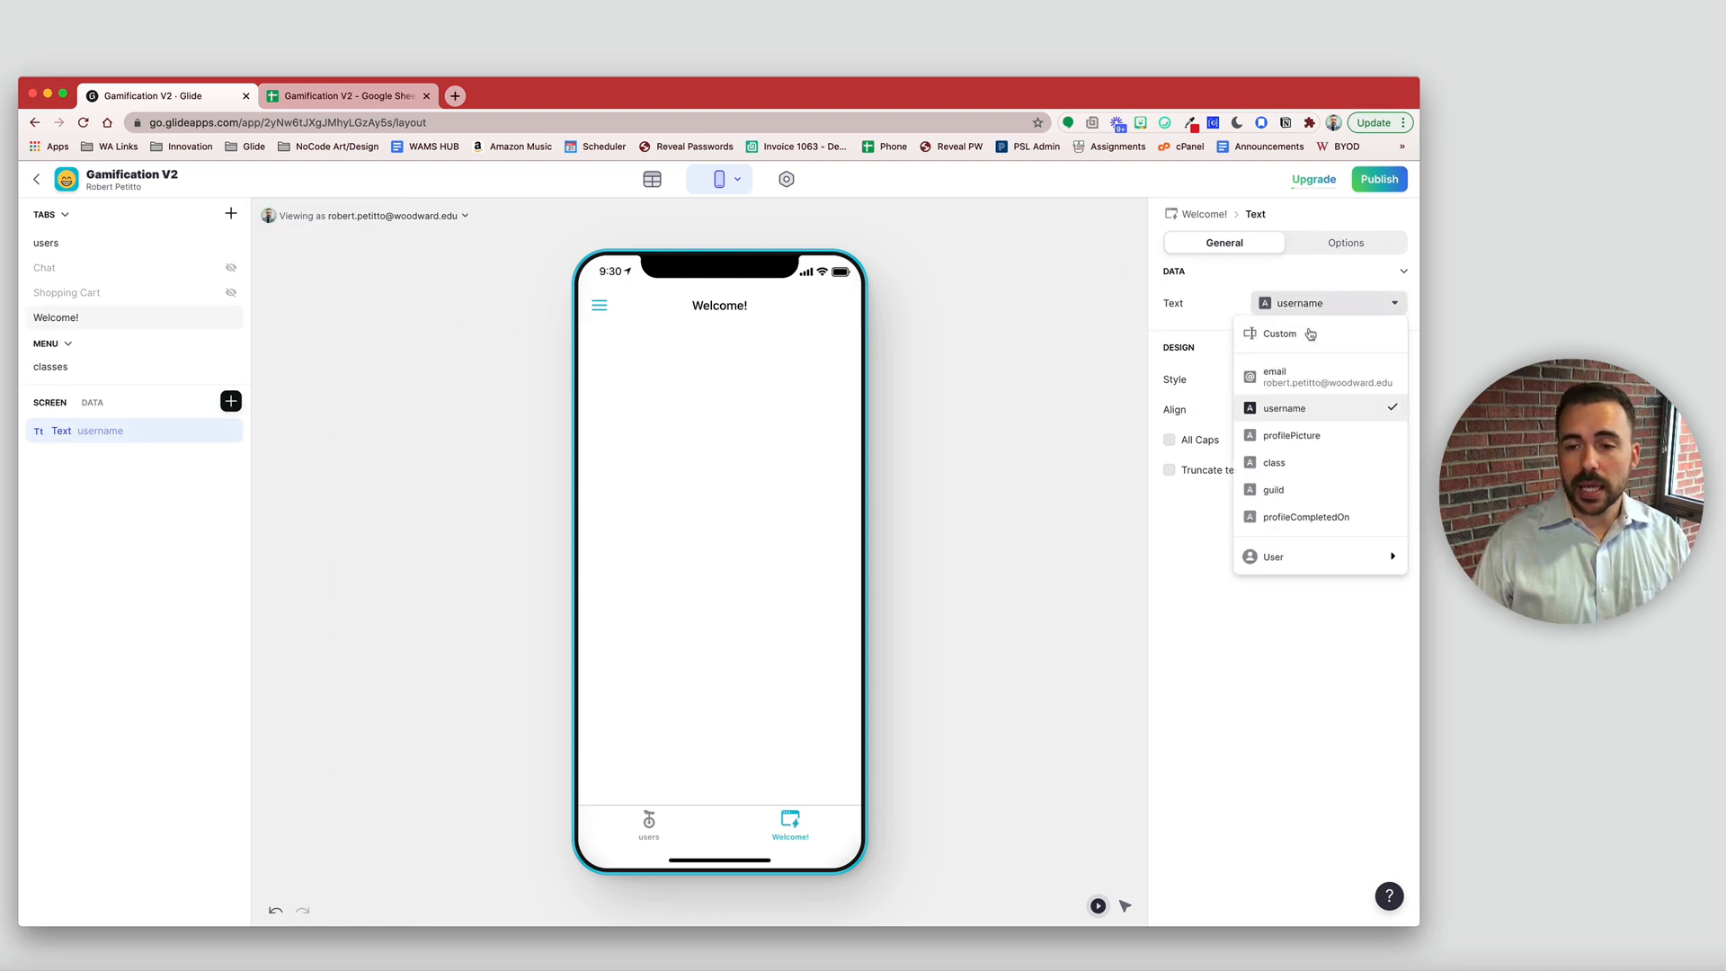
{"action": "left_click", "coordinate": [1308, 339]}
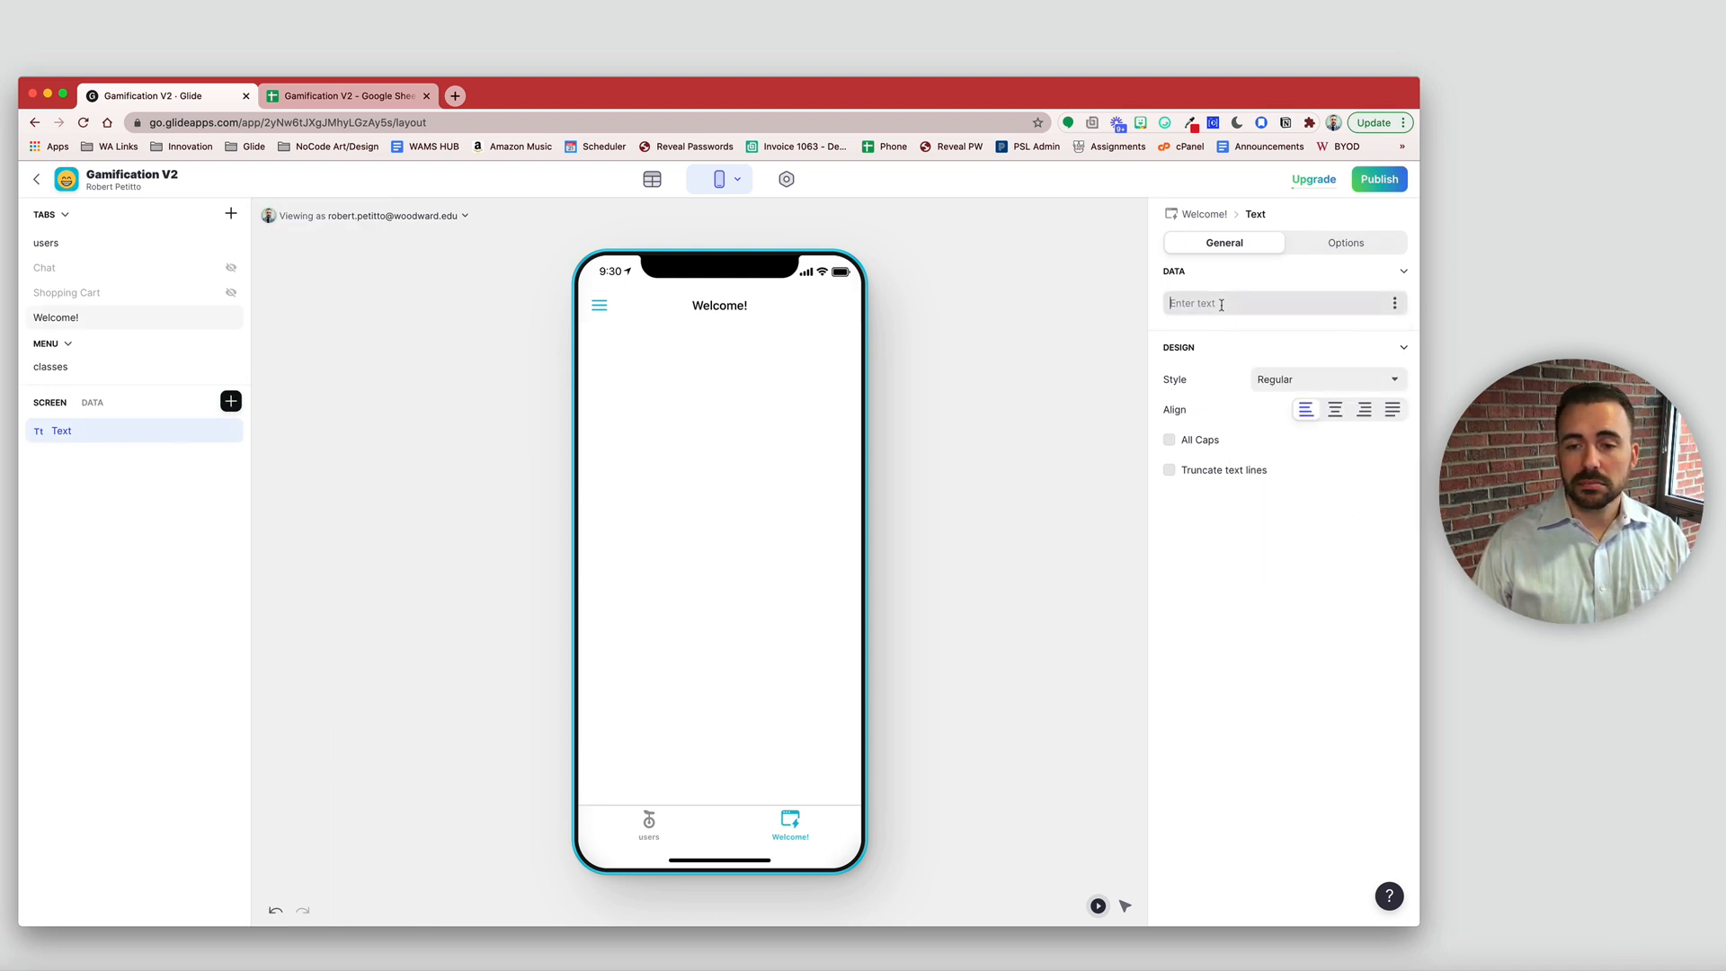
{"action": "type", "text": "L"}
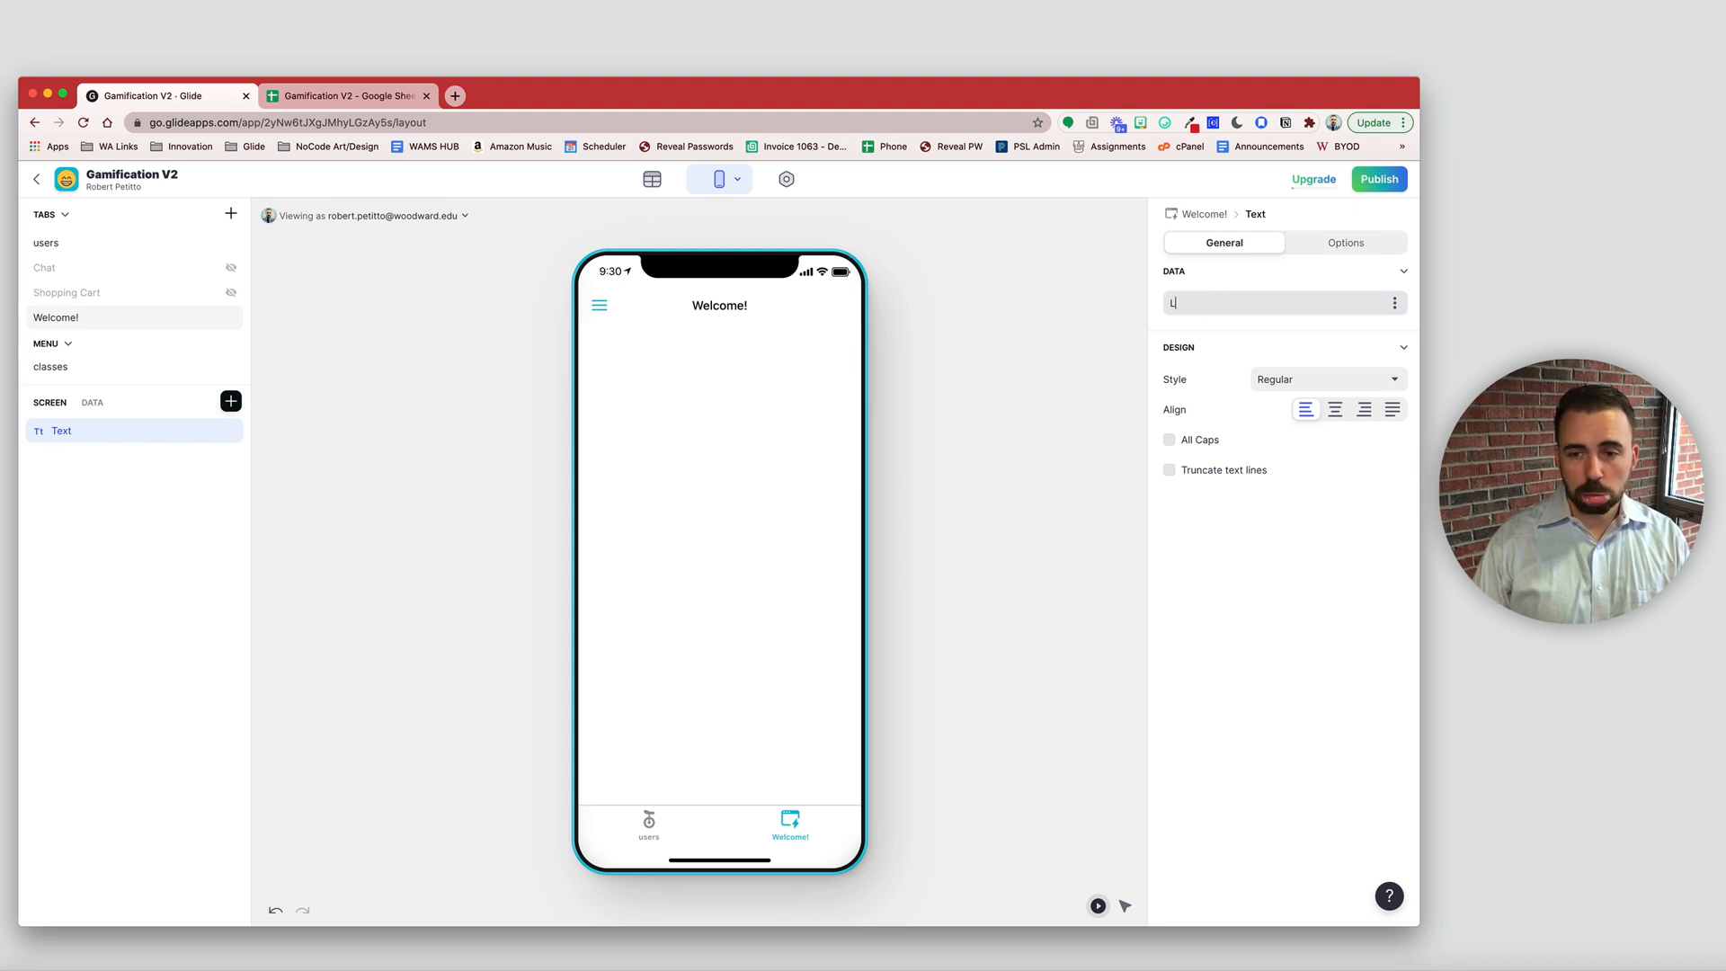
{"action": "type", "text": "ooks like you"}
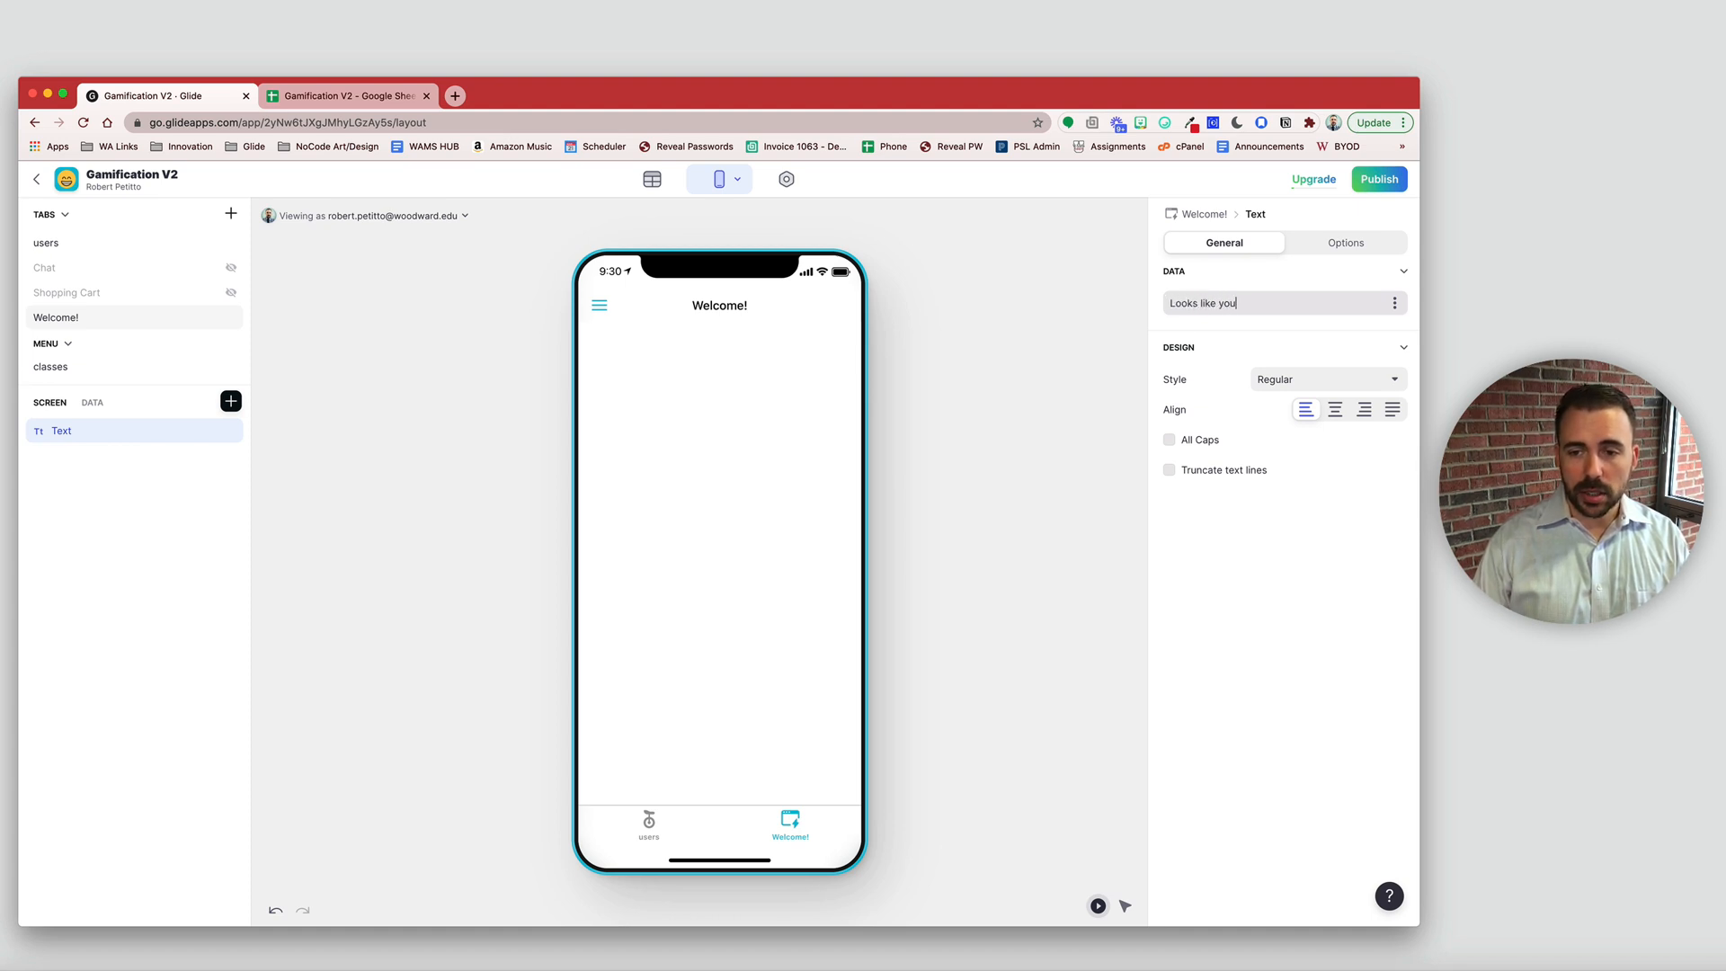
{"action": "type", "text": "'re new here!"}
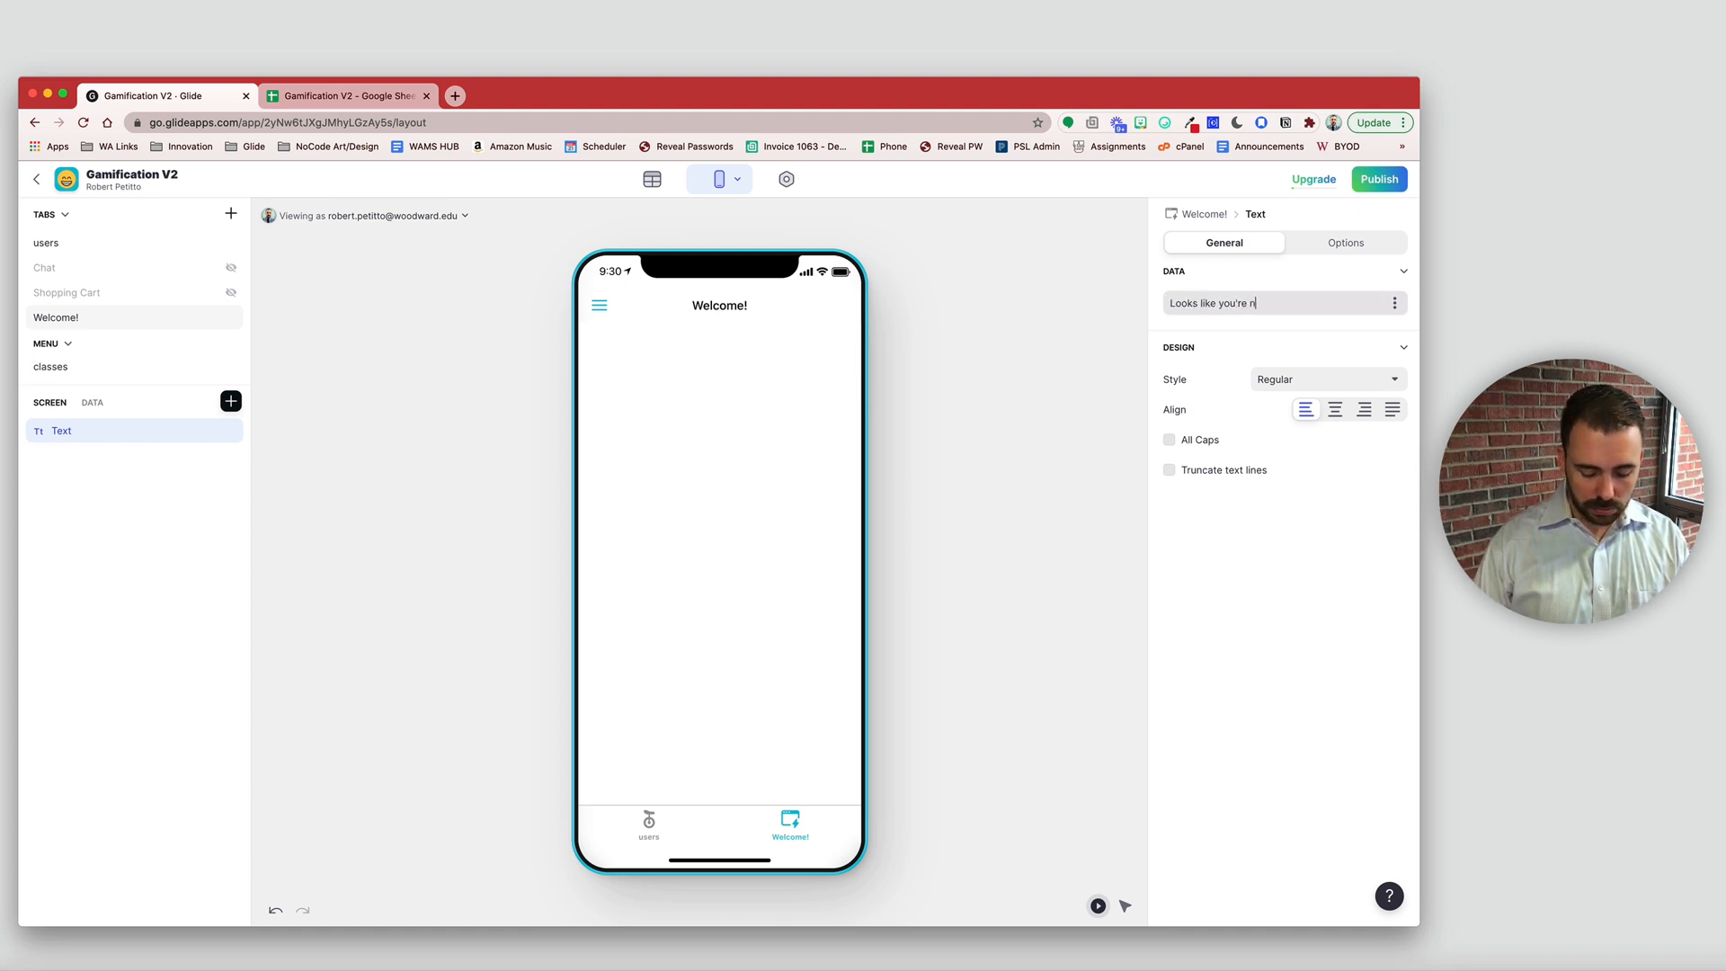
{"action": "left_click", "coordinate": [1299, 388]}
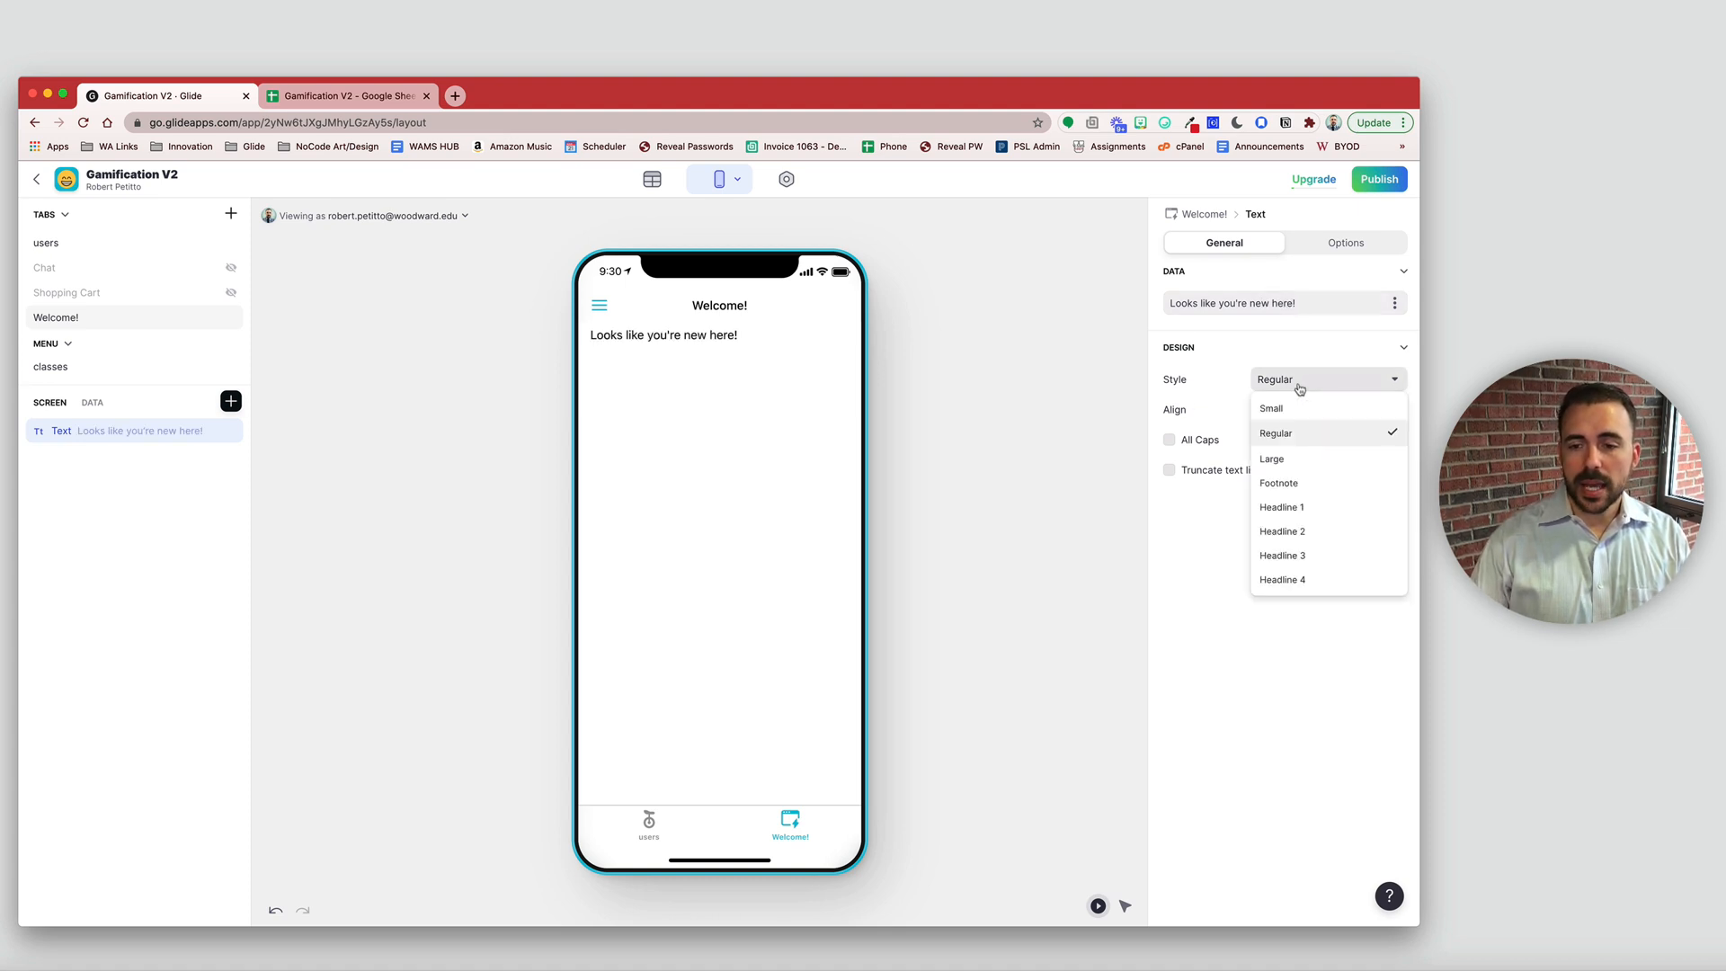
{"action": "left_click", "coordinate": [1296, 559]}
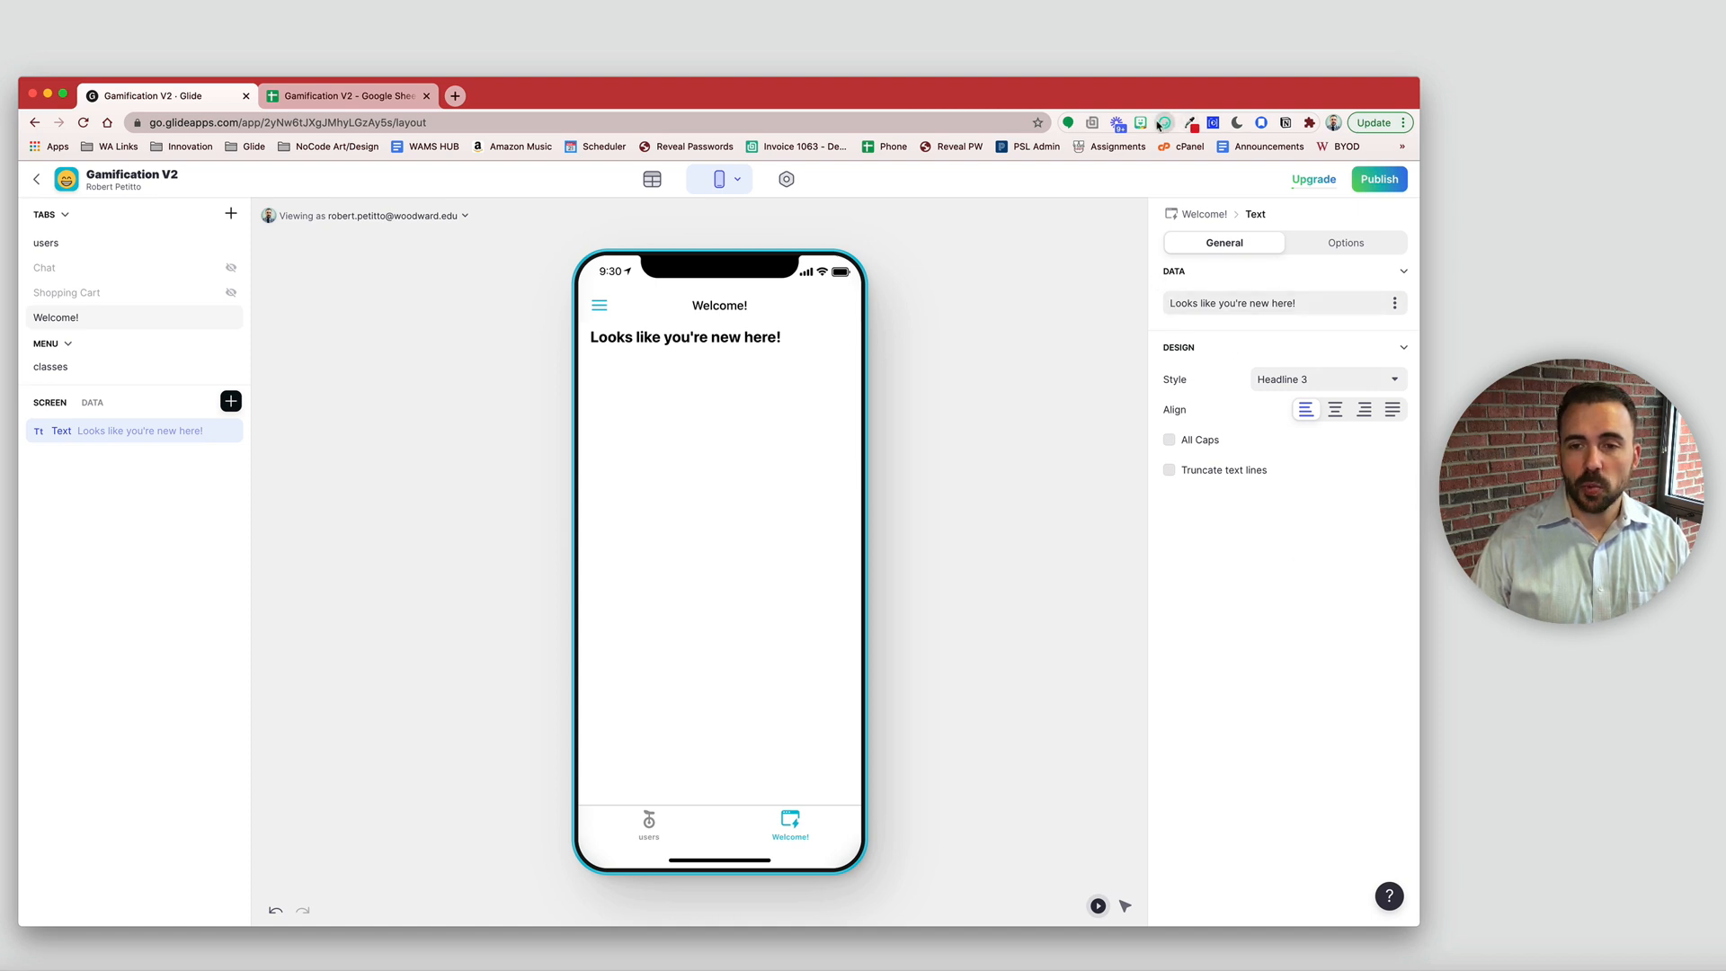
- Prefix the greeting with a waving-hand emoji from the emoji picker, then duplicate the component
{"action": "left_click", "coordinate": [1164, 123]}
{"action": "left_click", "coordinate": [882, 235]}
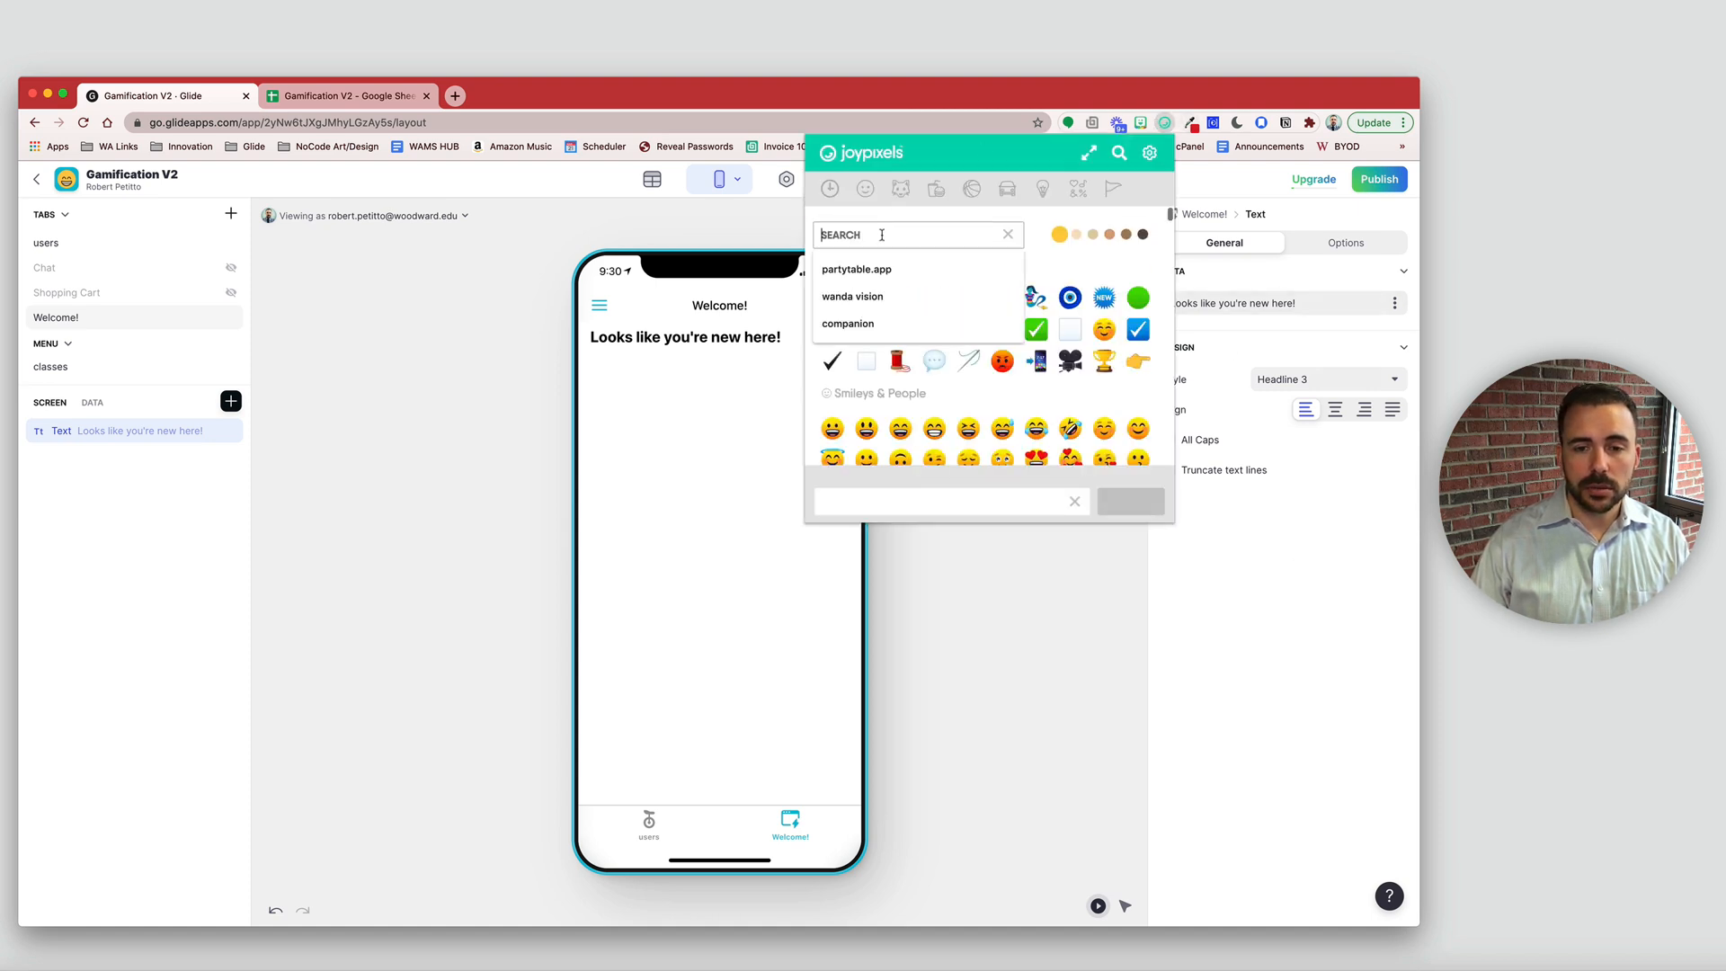
{"action": "type", "text": "wave"}
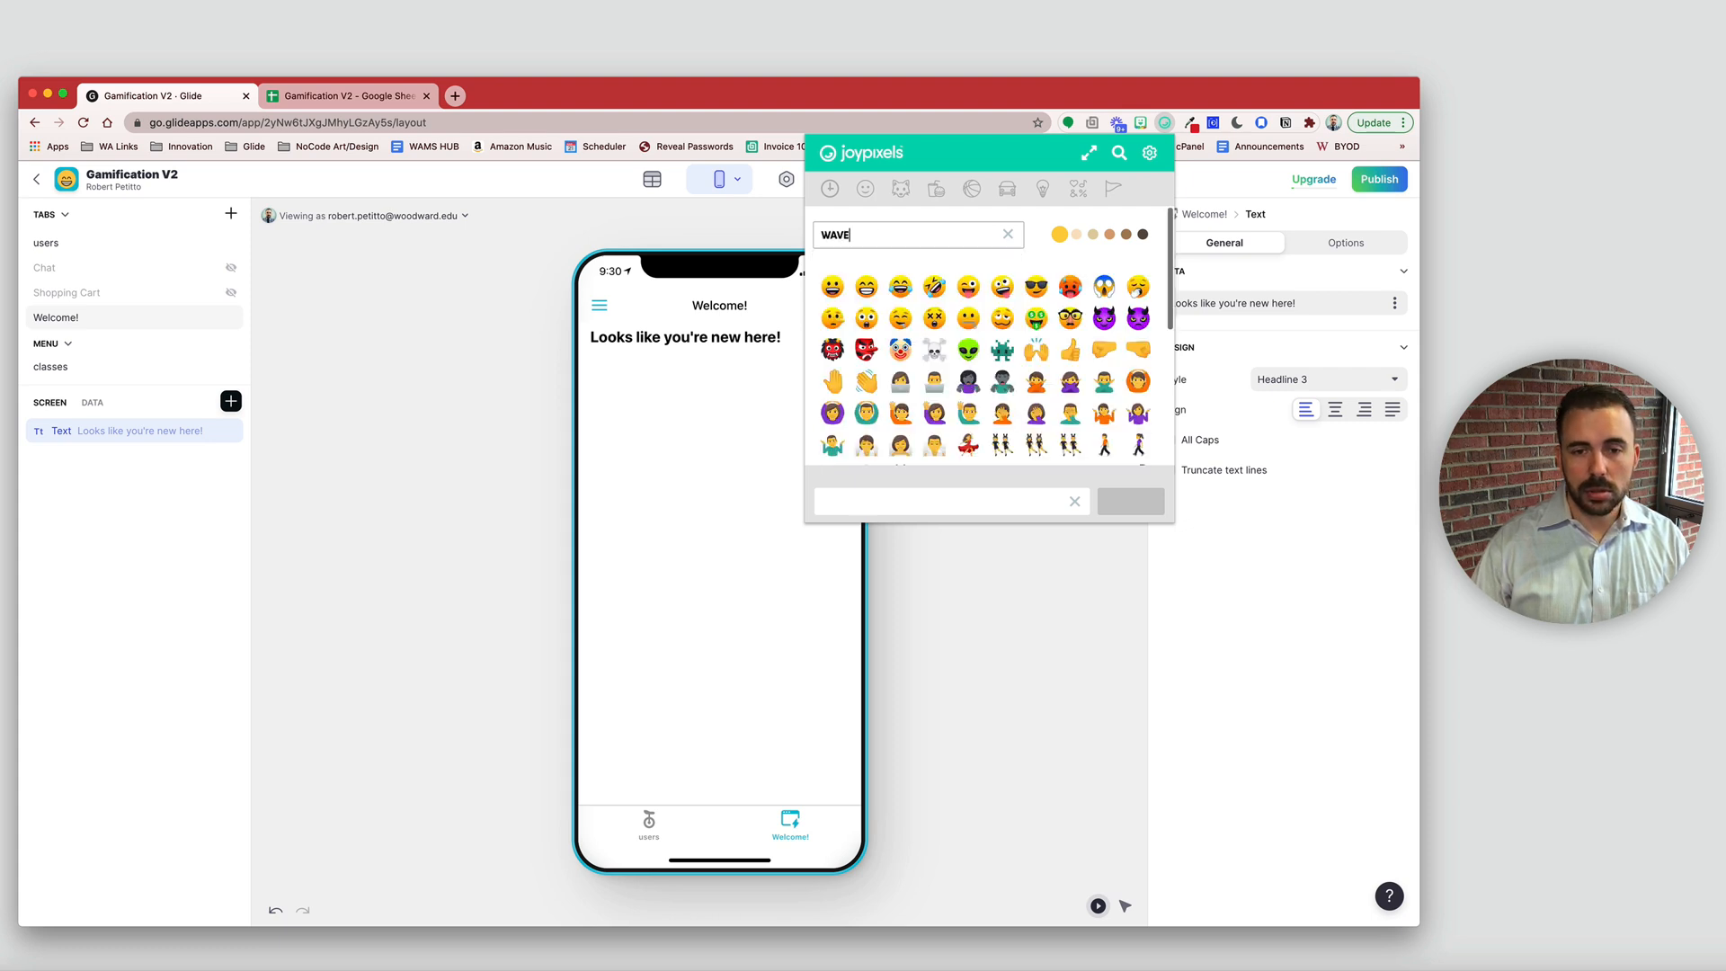
{"action": "key", "text": "Return"}
{"action": "left_click", "coordinate": [720, 392]}
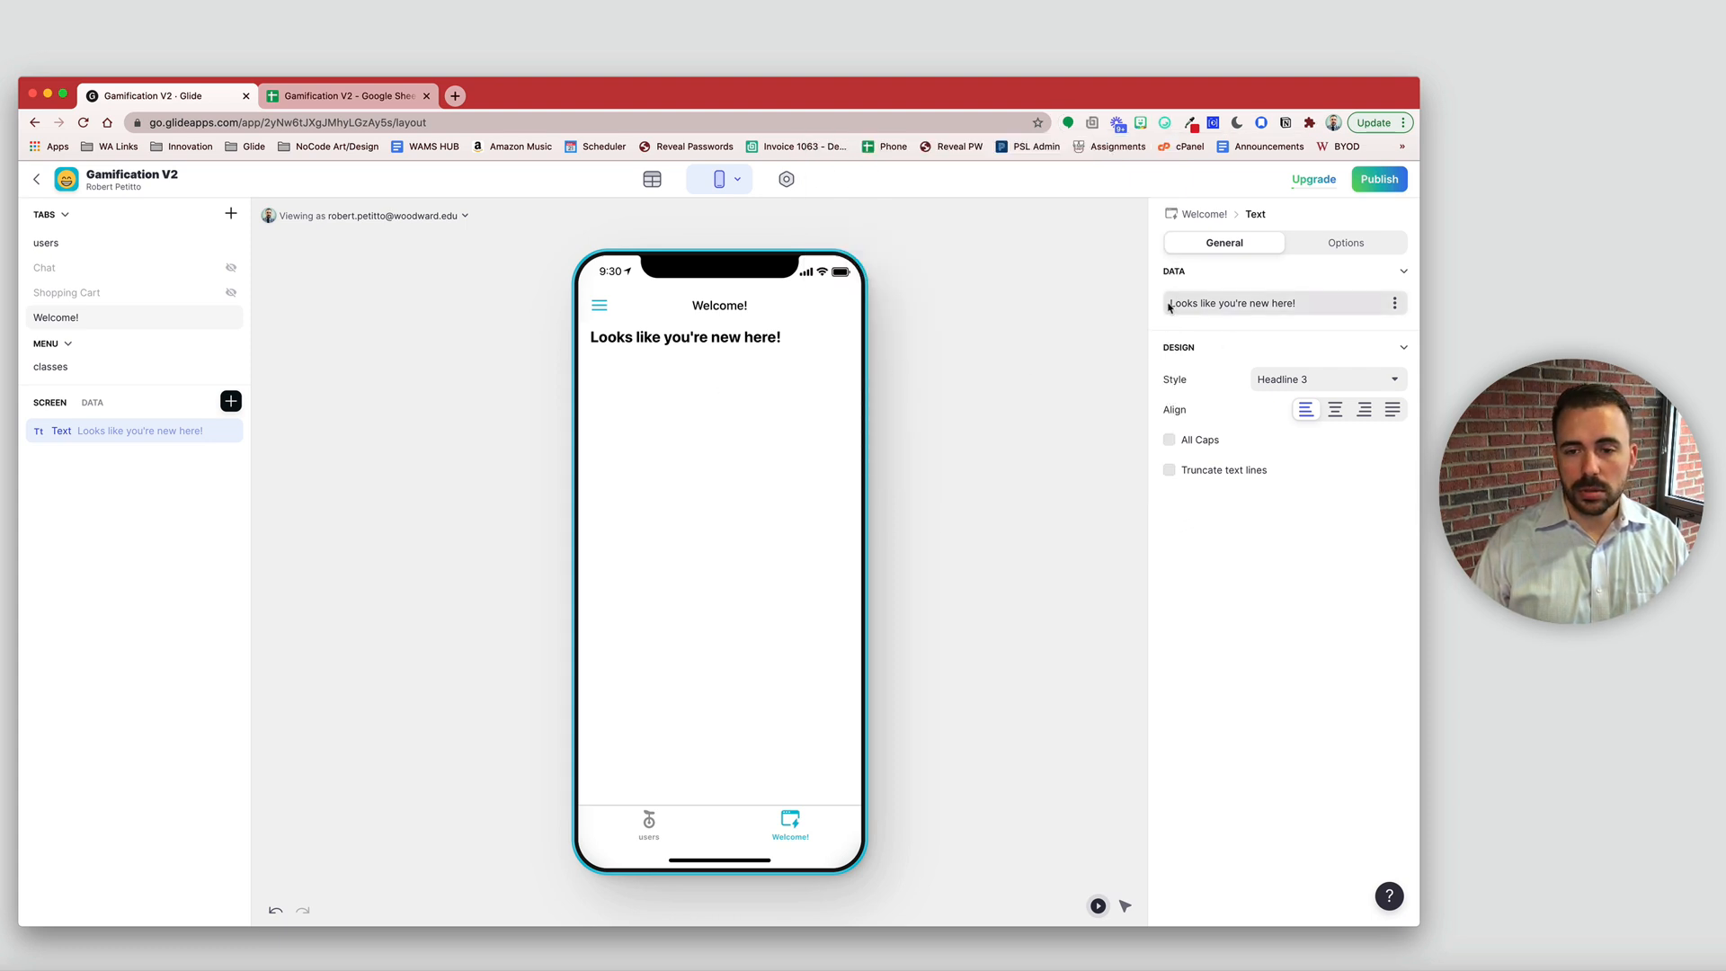
{"action": "left_click", "coordinate": [1170, 303]}
{"action": "type", "text": "👋"}
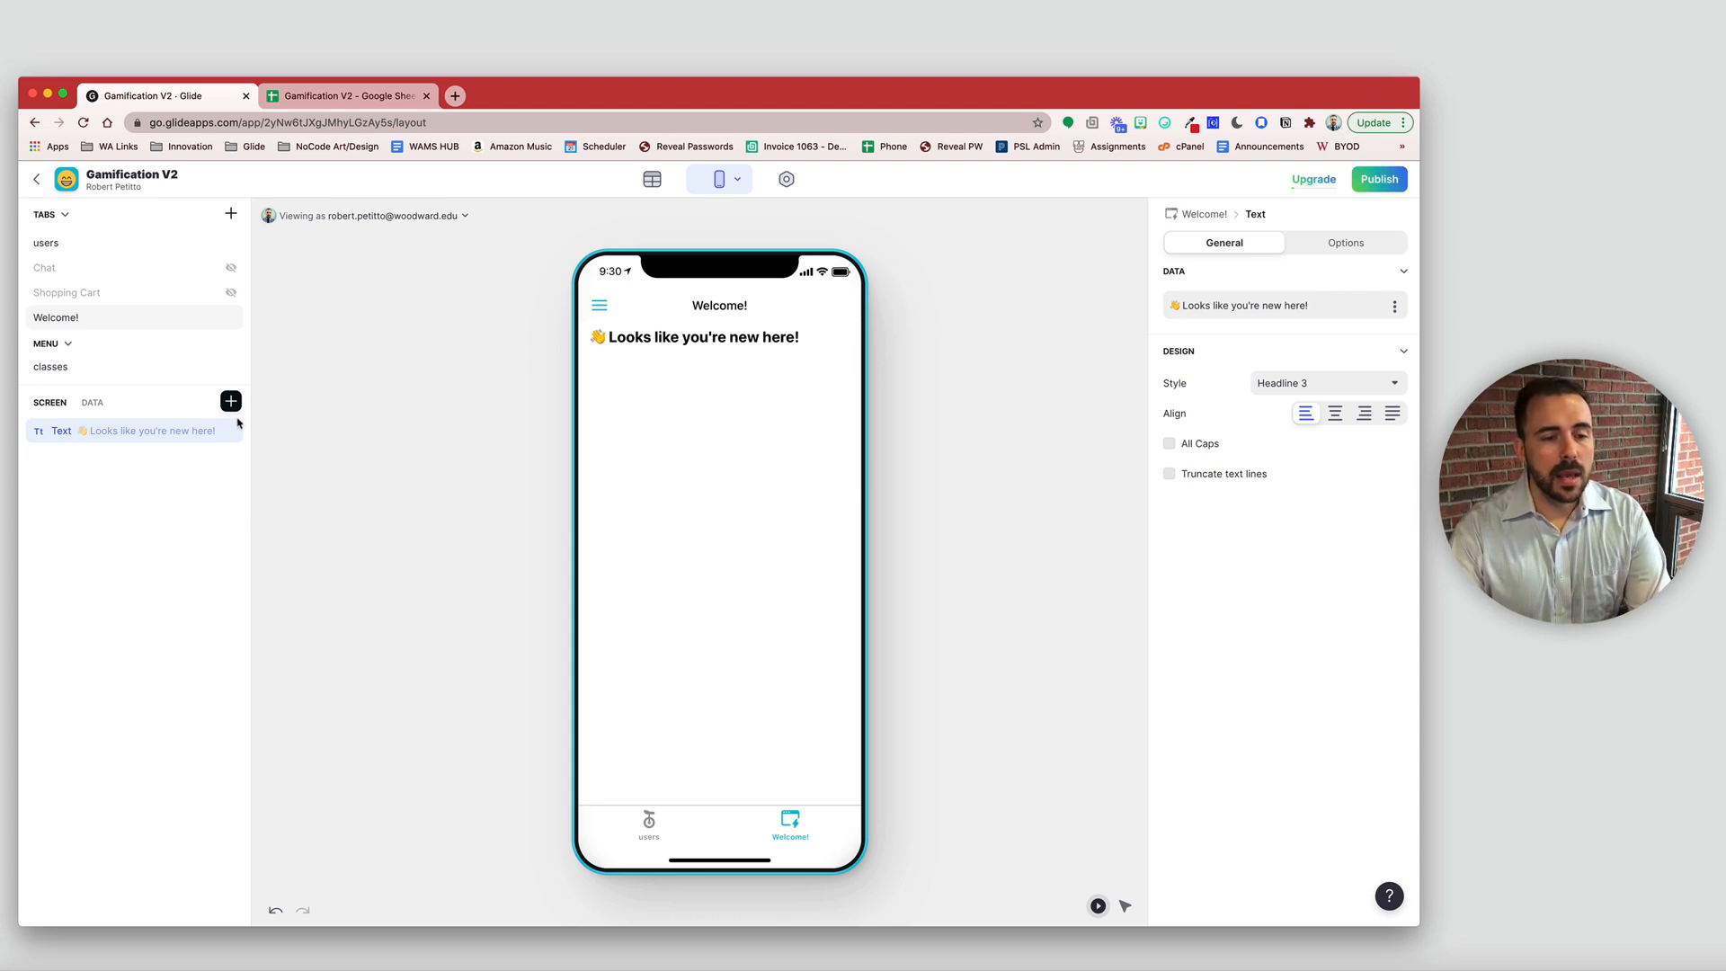
{"action": "left_click", "coordinate": [208, 433]}
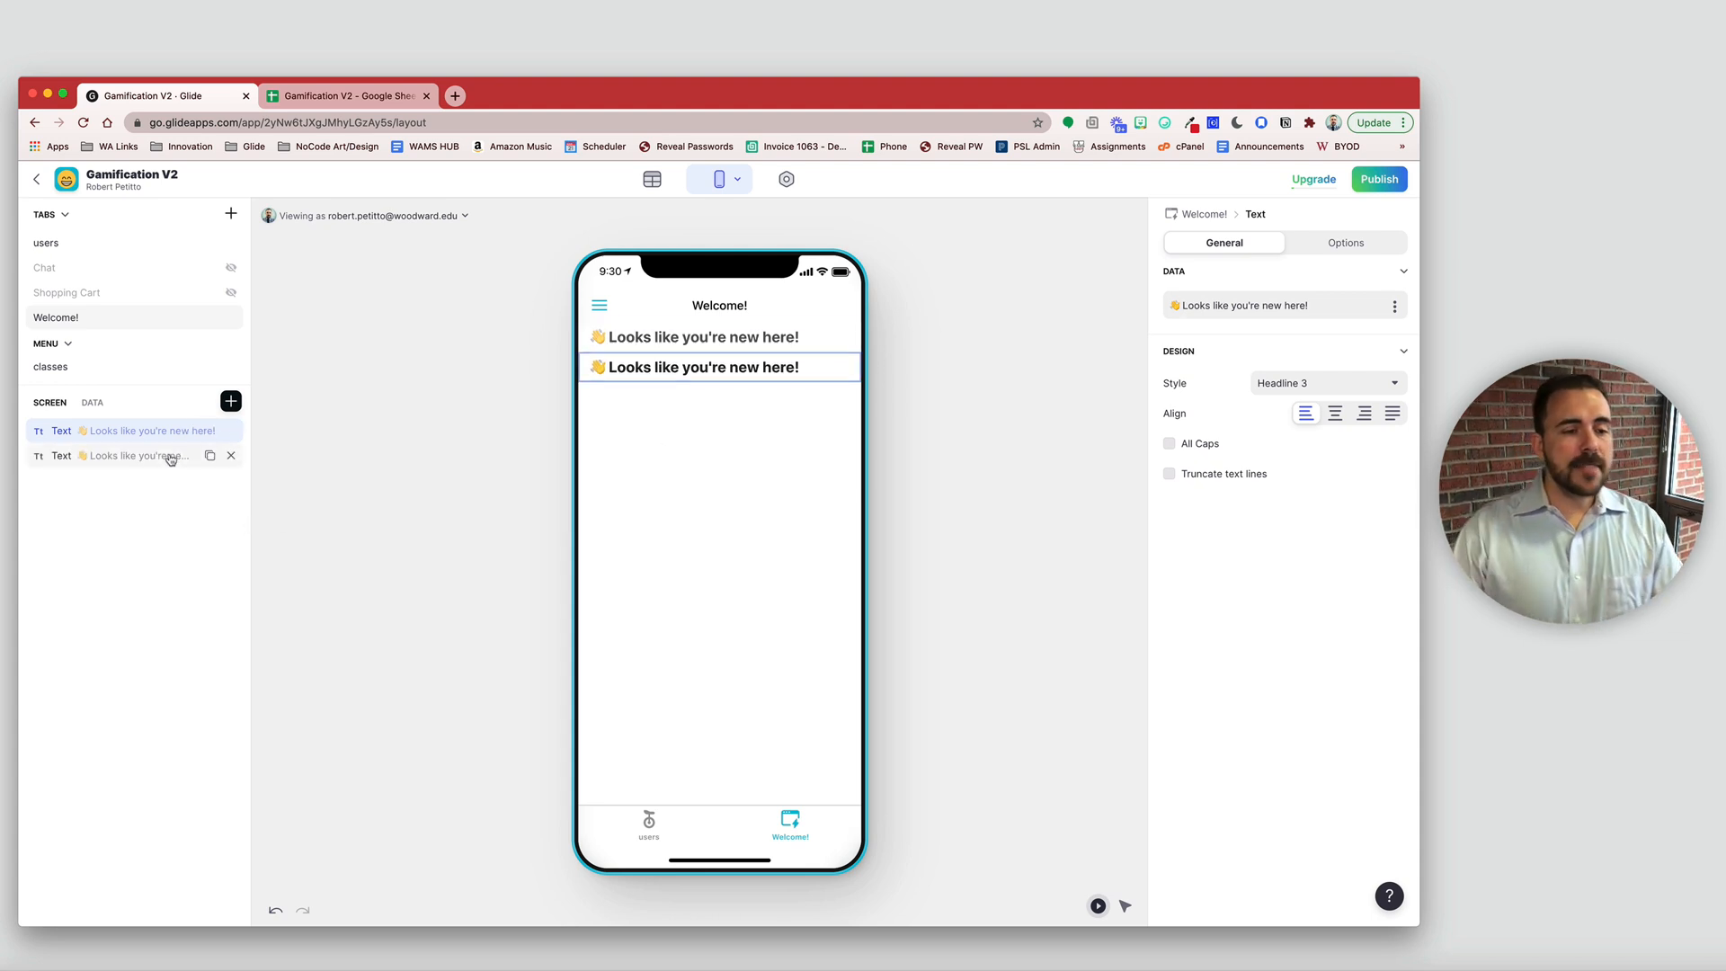
- Change the duplicated text to 'Let's complete your profile!' in Headline 4 style
{"action": "left_click_drag", "start_coordinate": [1317, 306], "coordinate": [993, 308]}
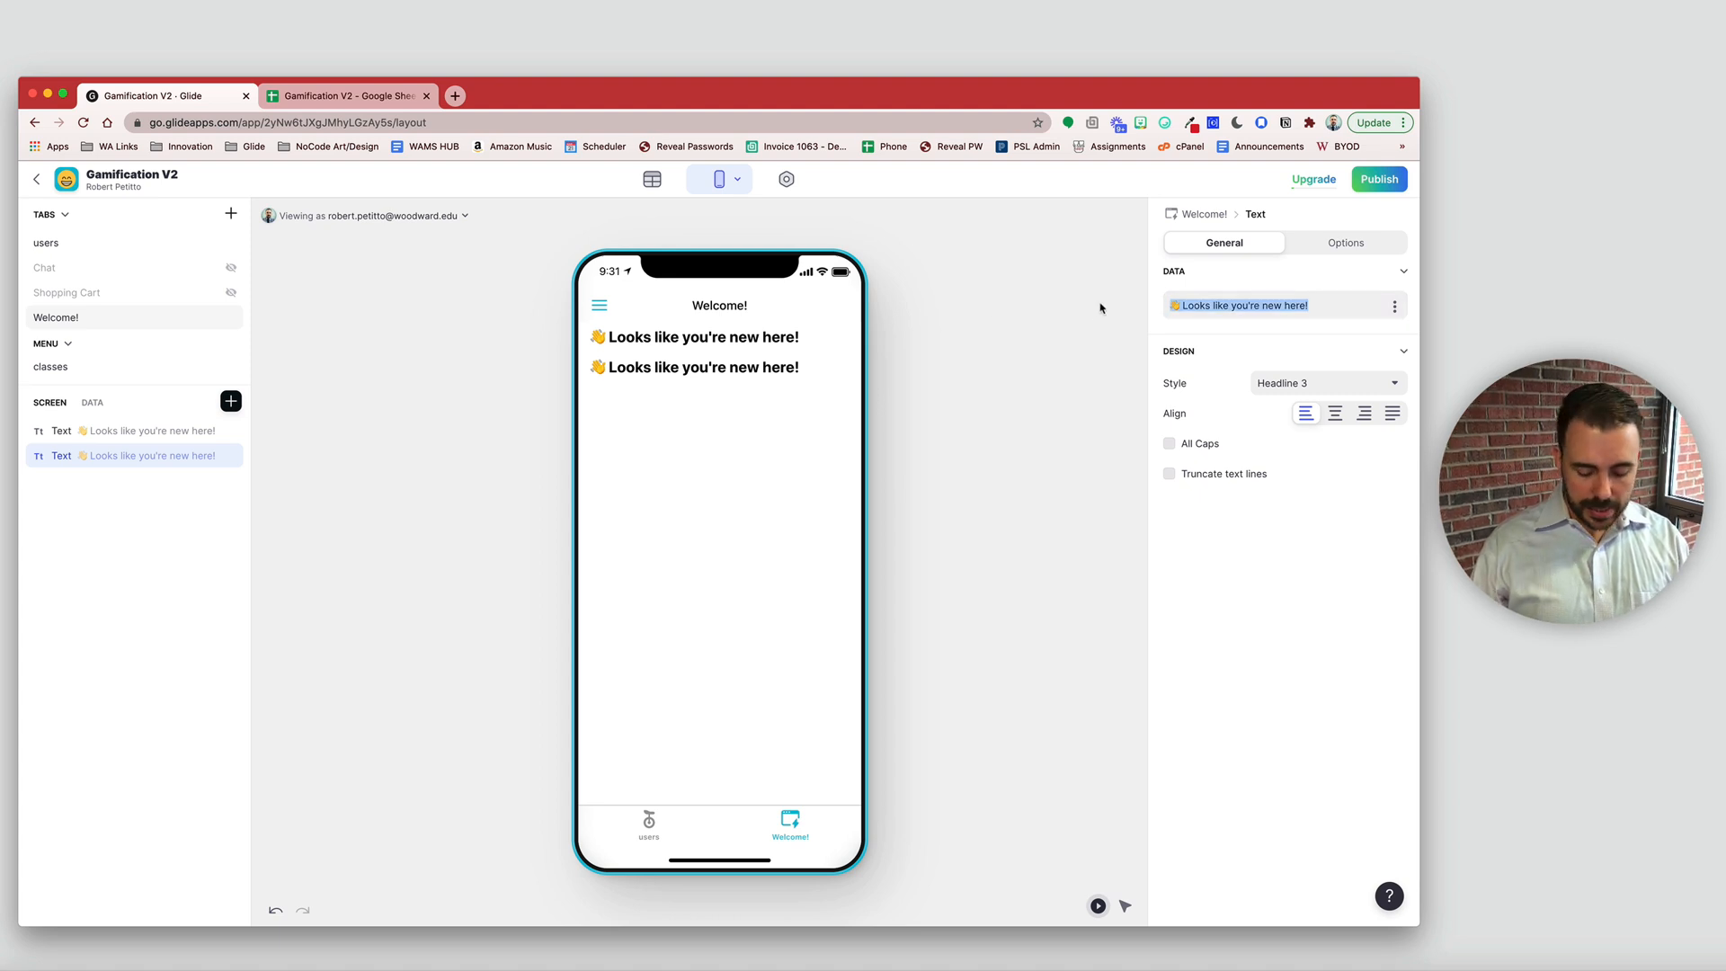
{"action": "type", "text": "let's"}
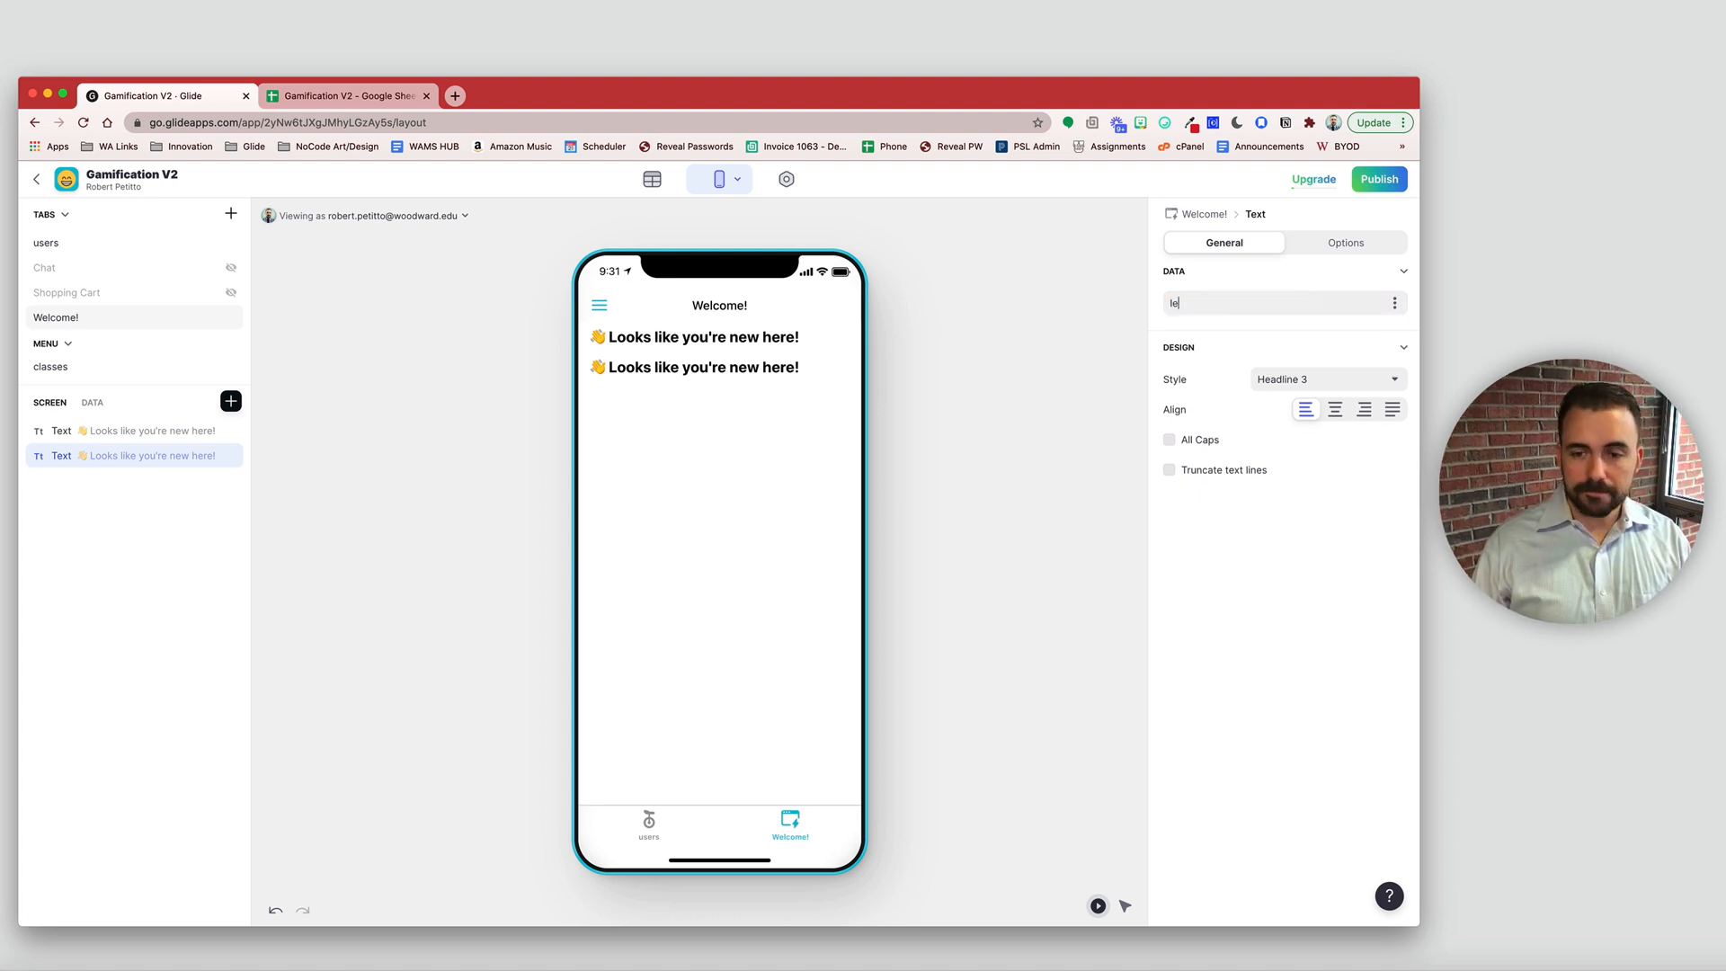
{"action": "key", "text": "BackSpace"}
{"action": "key", "text": "BackSpace"}
{"action": "key", "text": "BackSpace"}
{"action": "key", "text": "BackSpace"}
{"action": "type", "text": "Let"}
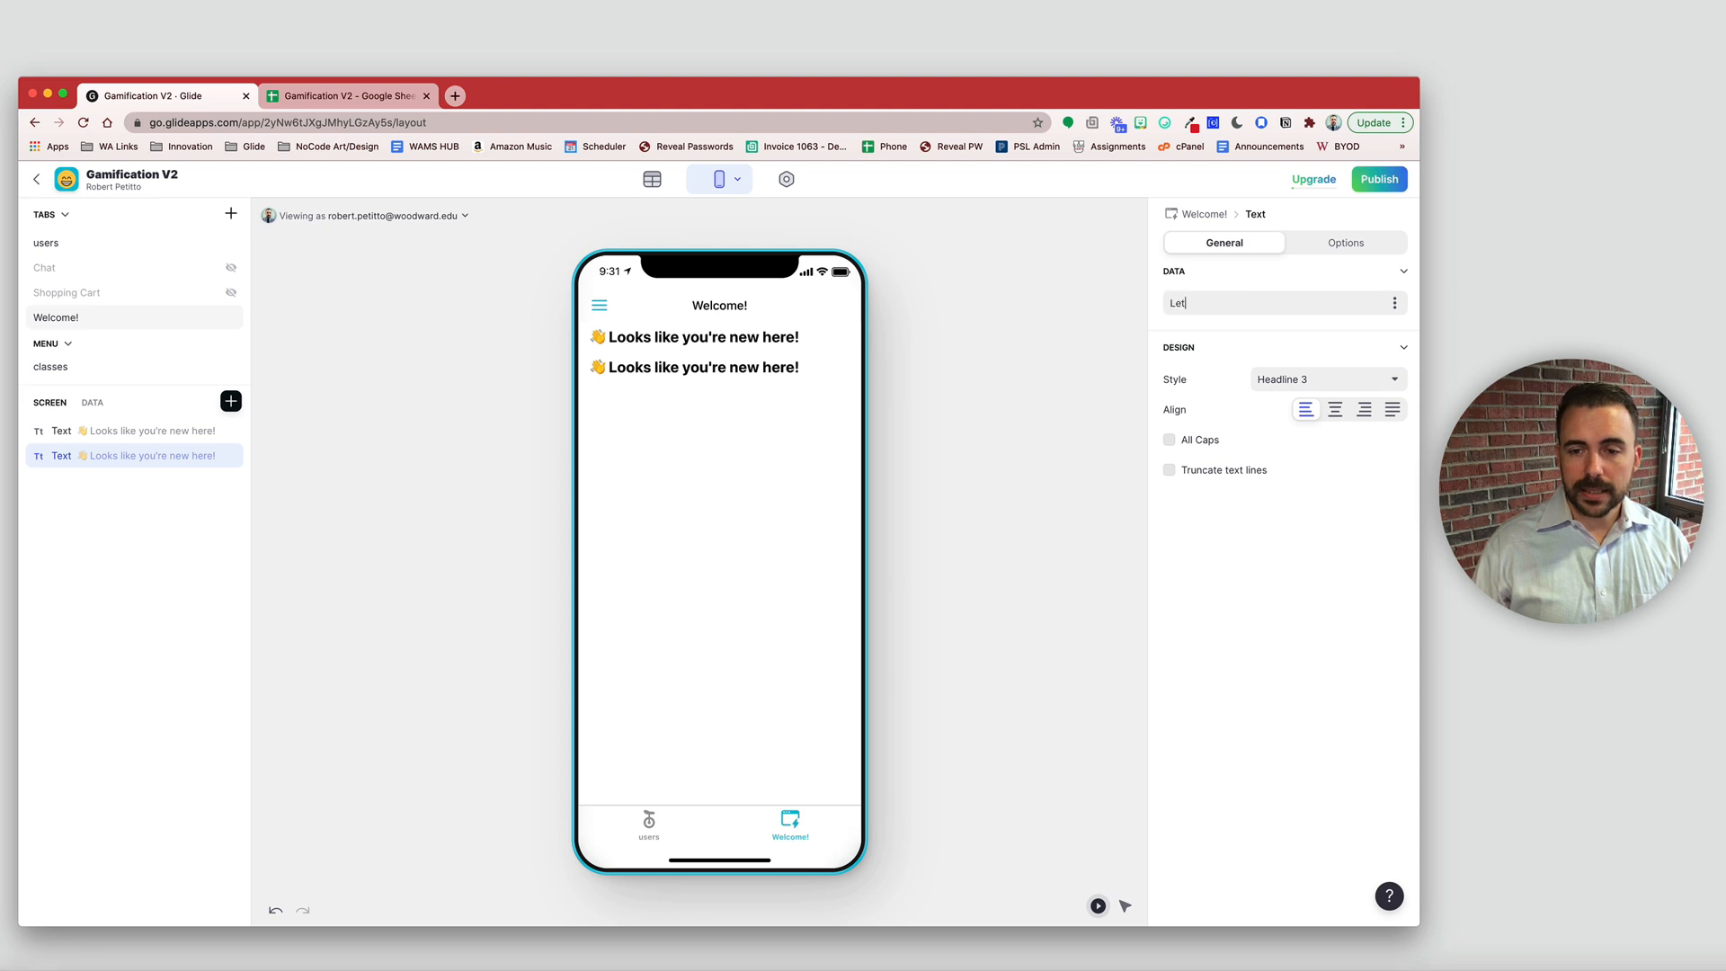
{"action": "type", "text": "'s complete"}
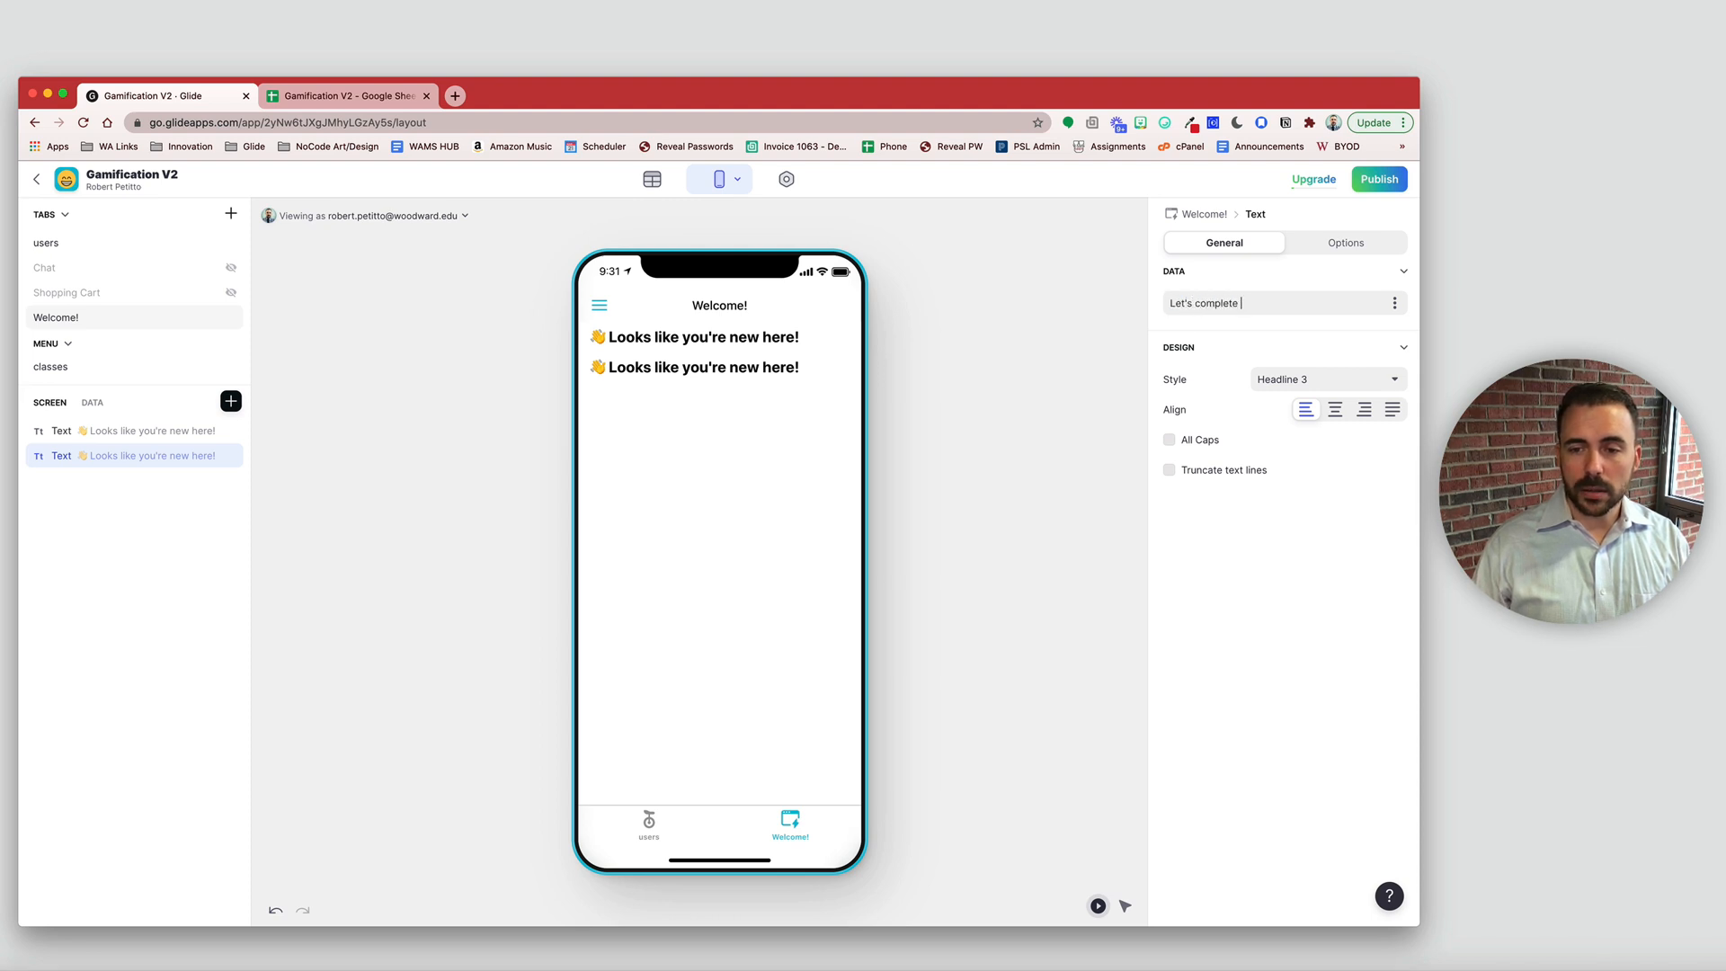
{"action": "type", "text": " your profi"}
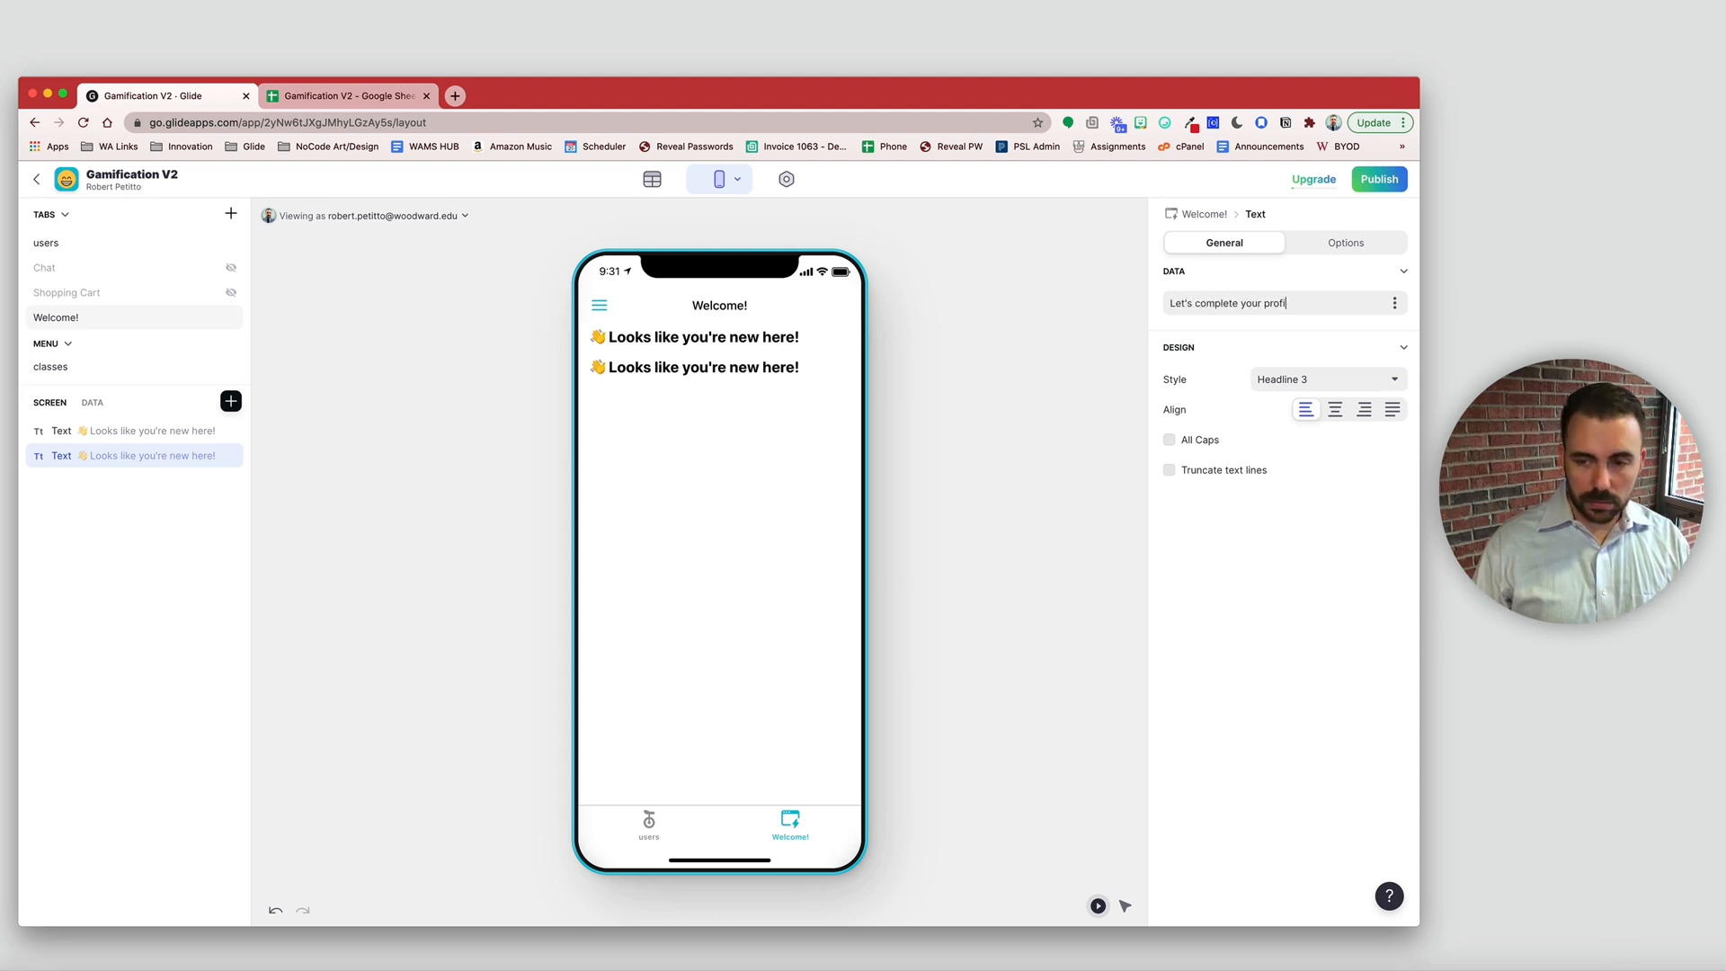
{"action": "type", "text": "le!"}
{"action": "left_click", "coordinate": [1322, 379]}
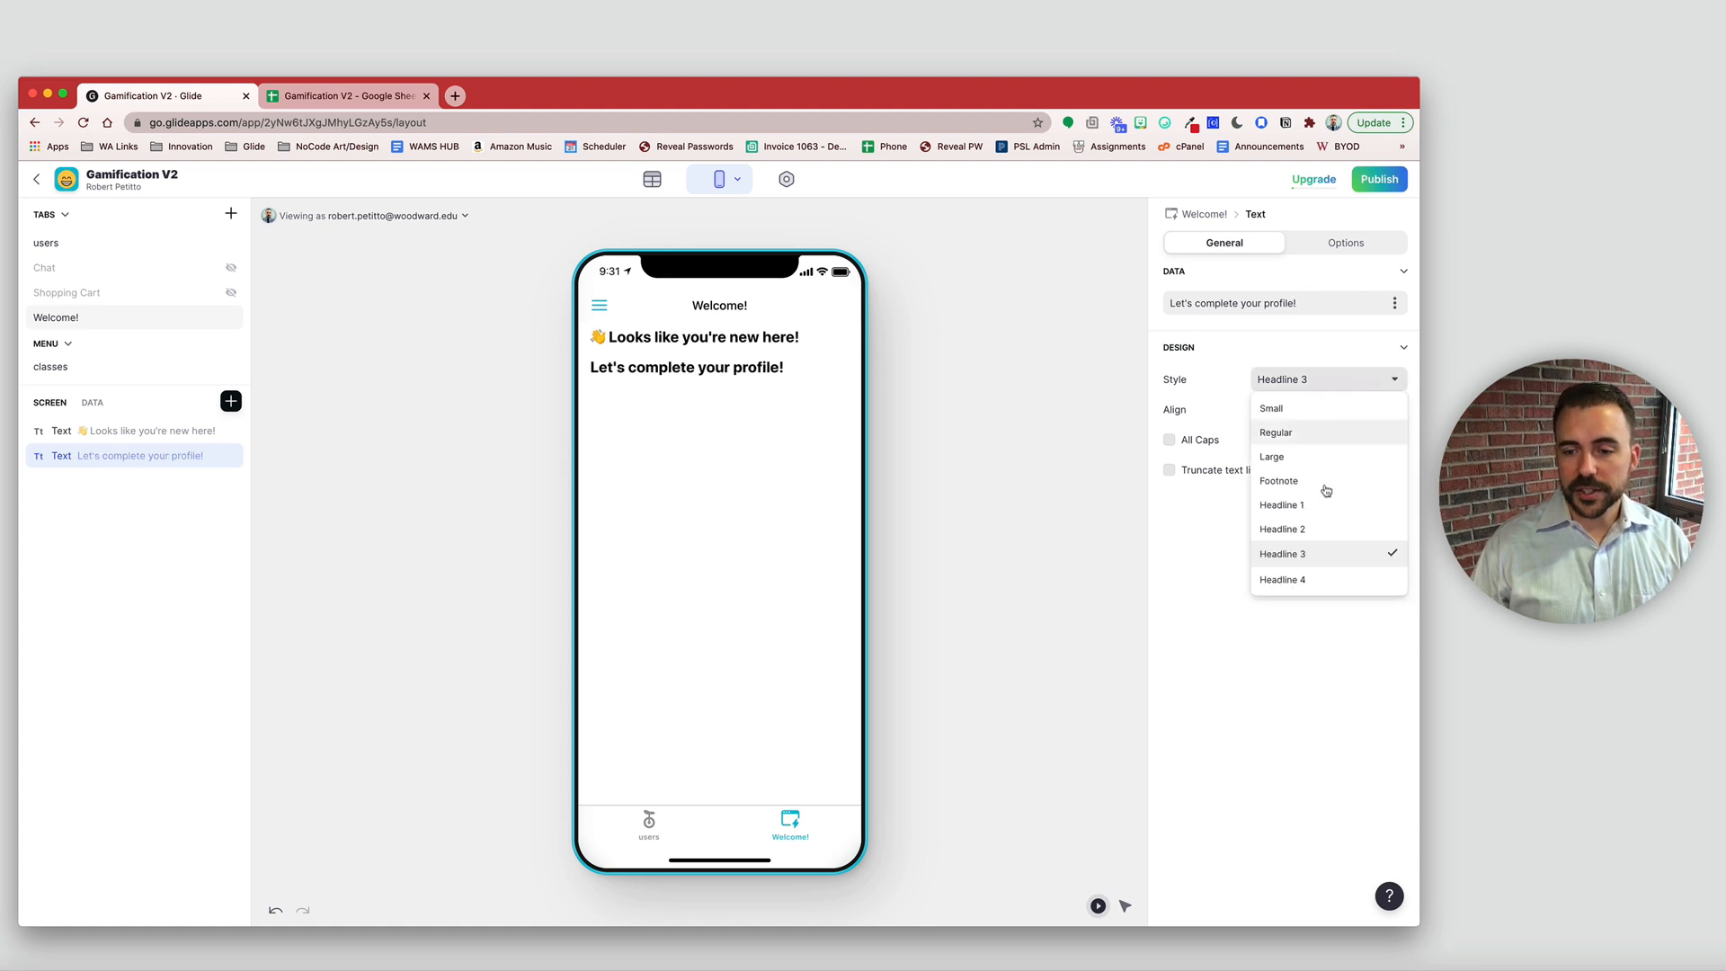
{"action": "left_click", "coordinate": [1337, 527]}
{"action": "left_click", "coordinate": [1316, 379]}
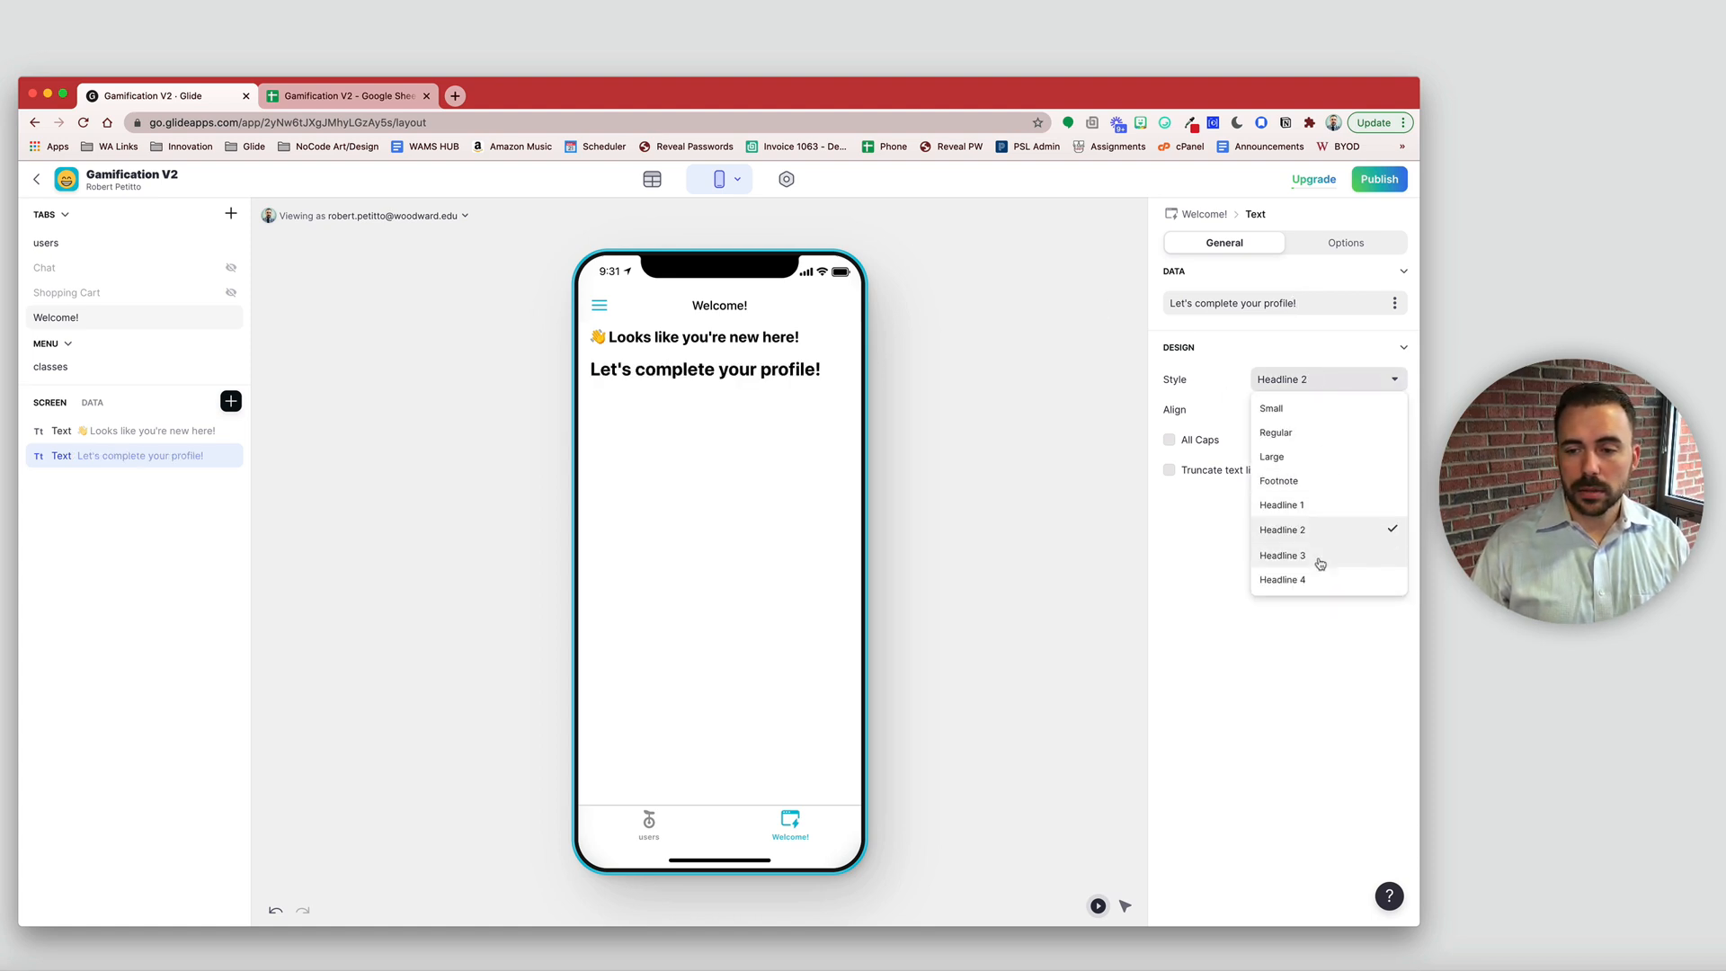
{"action": "left_click", "coordinate": [1320, 580]}
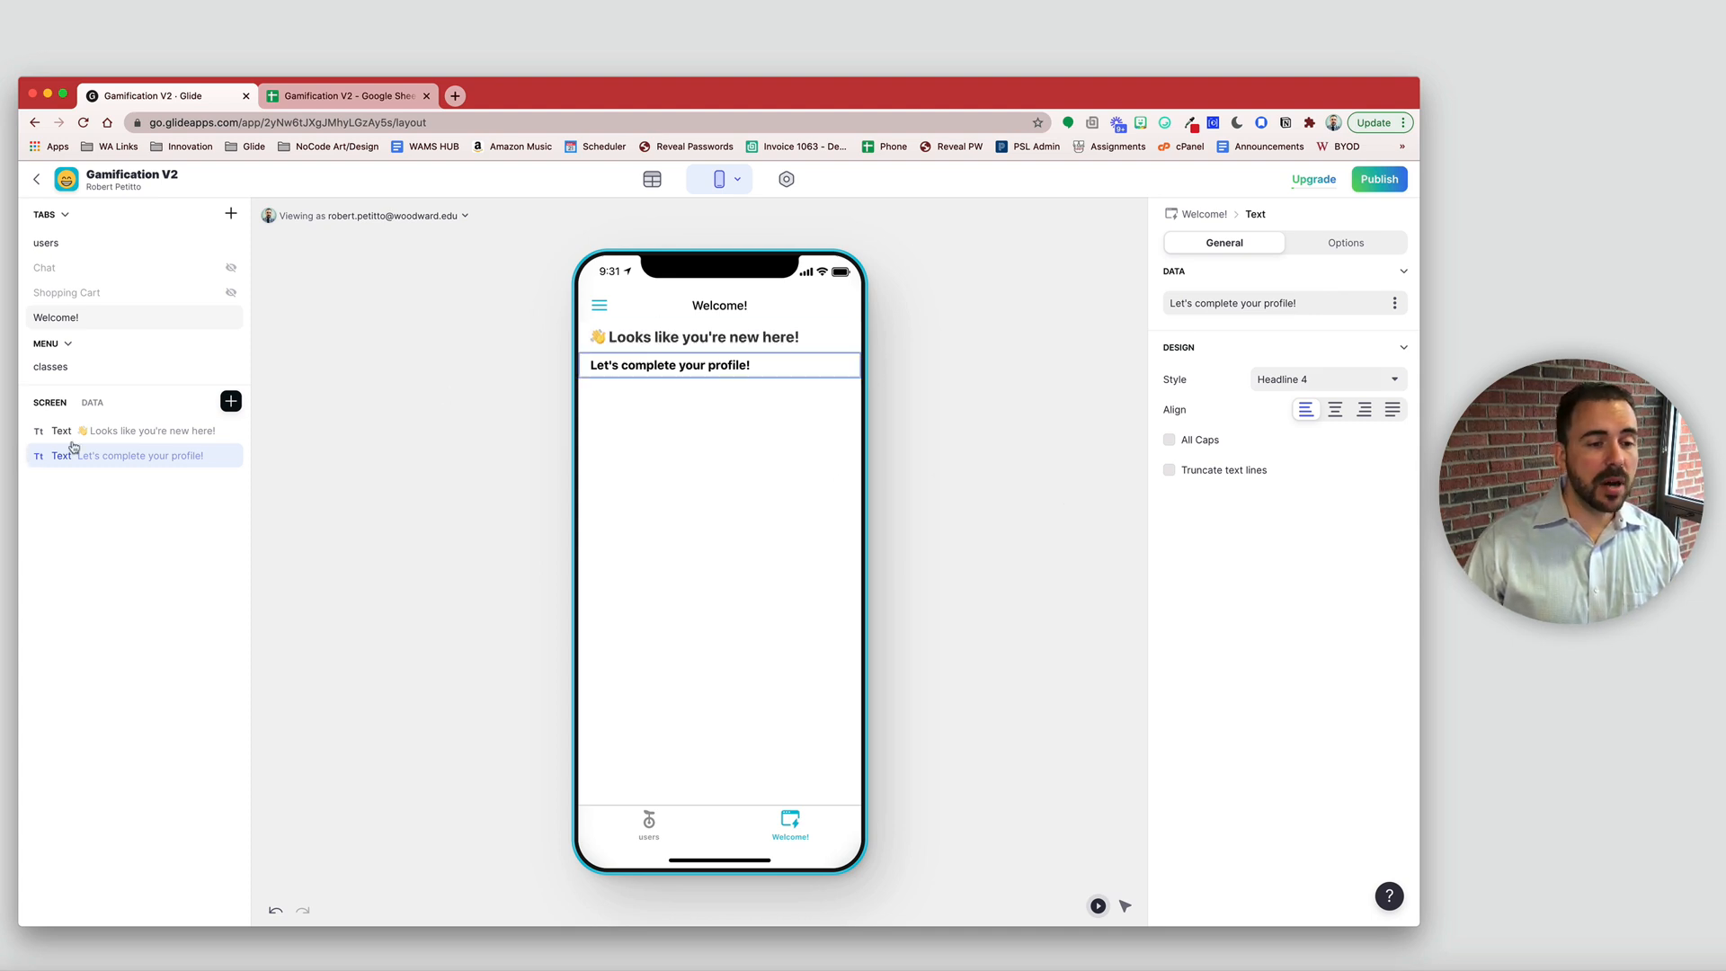
{"action": "left_click", "coordinate": [231, 402]}
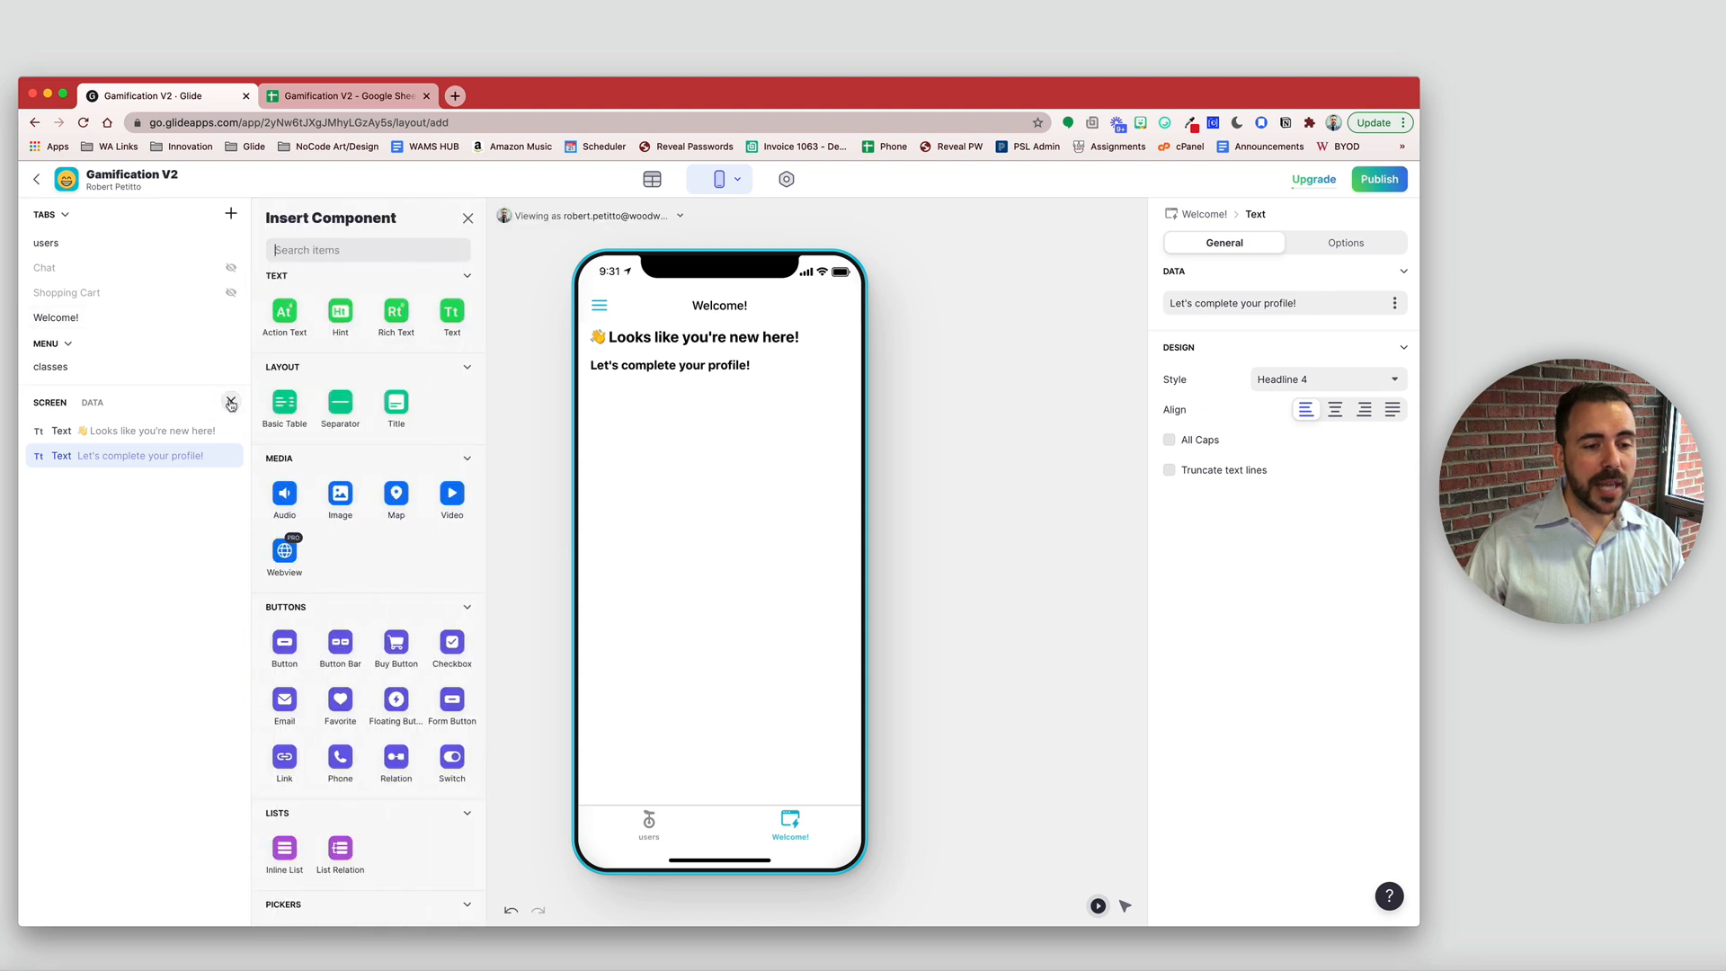
- Insert a Rich Text component, highlight the greeting's wording, and set the rich text to Custom
{"action": "left_click", "coordinate": [393, 312]}
{"action": "left_click", "coordinate": [121, 432]}
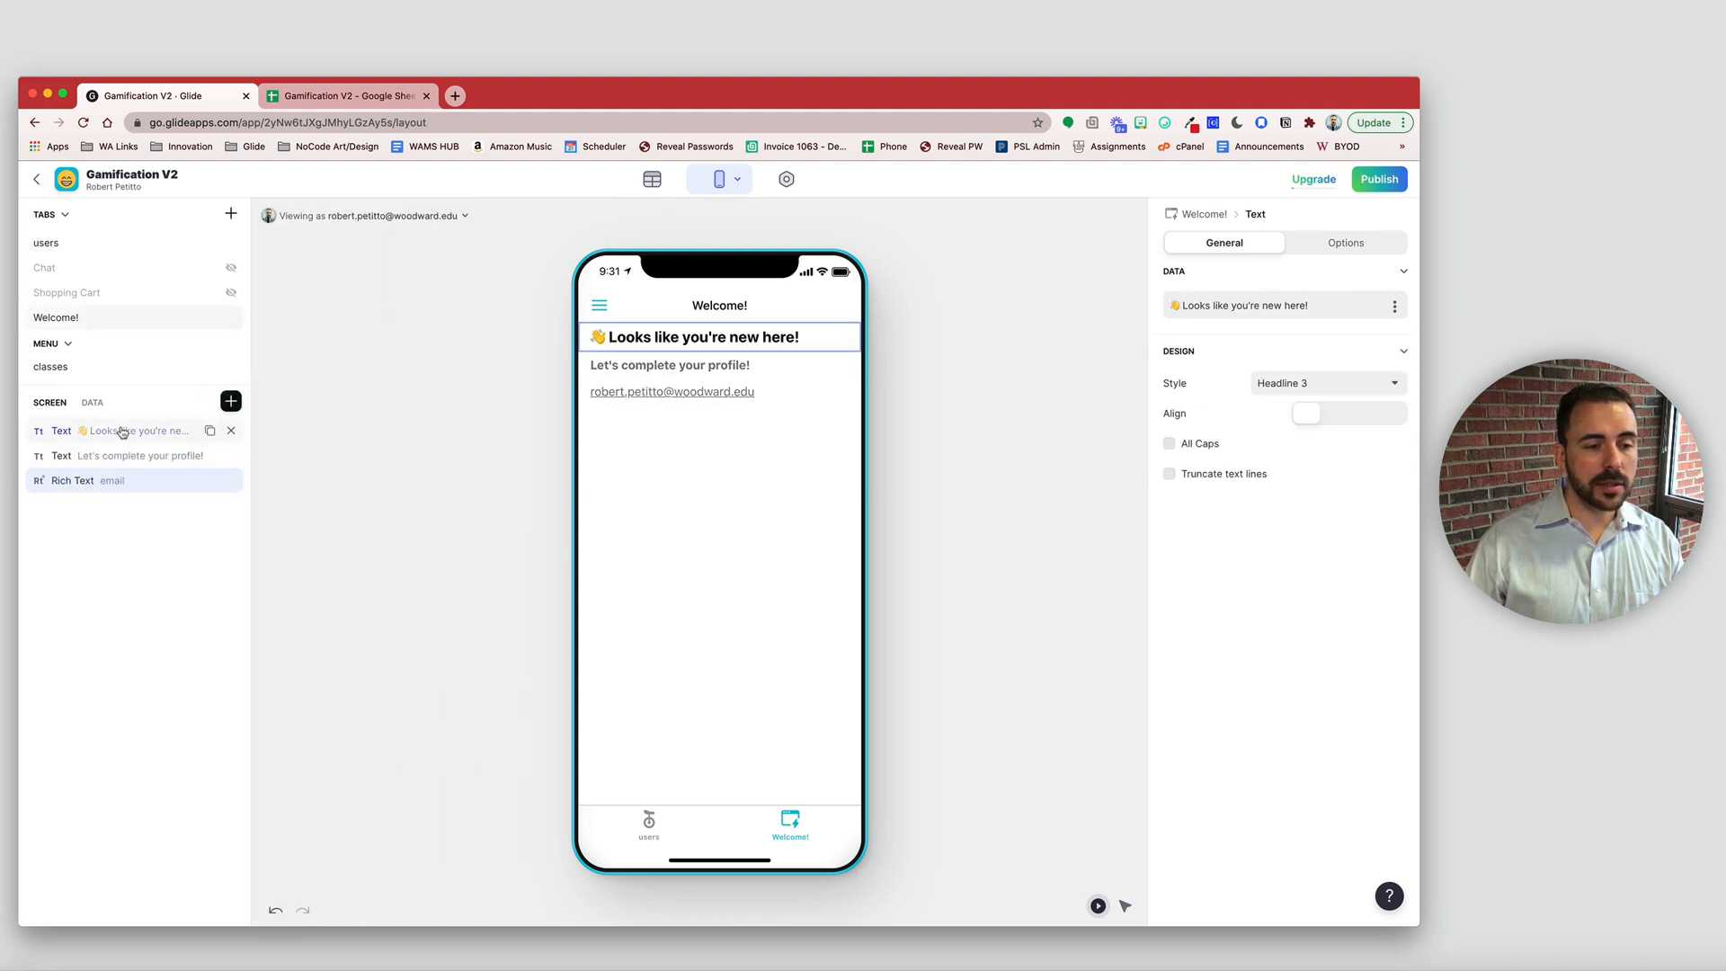
{"action": "left_click_drag", "start_coordinate": [1357, 306], "coordinate": [1098, 305]}
{"action": "key", "text": "super+c"}
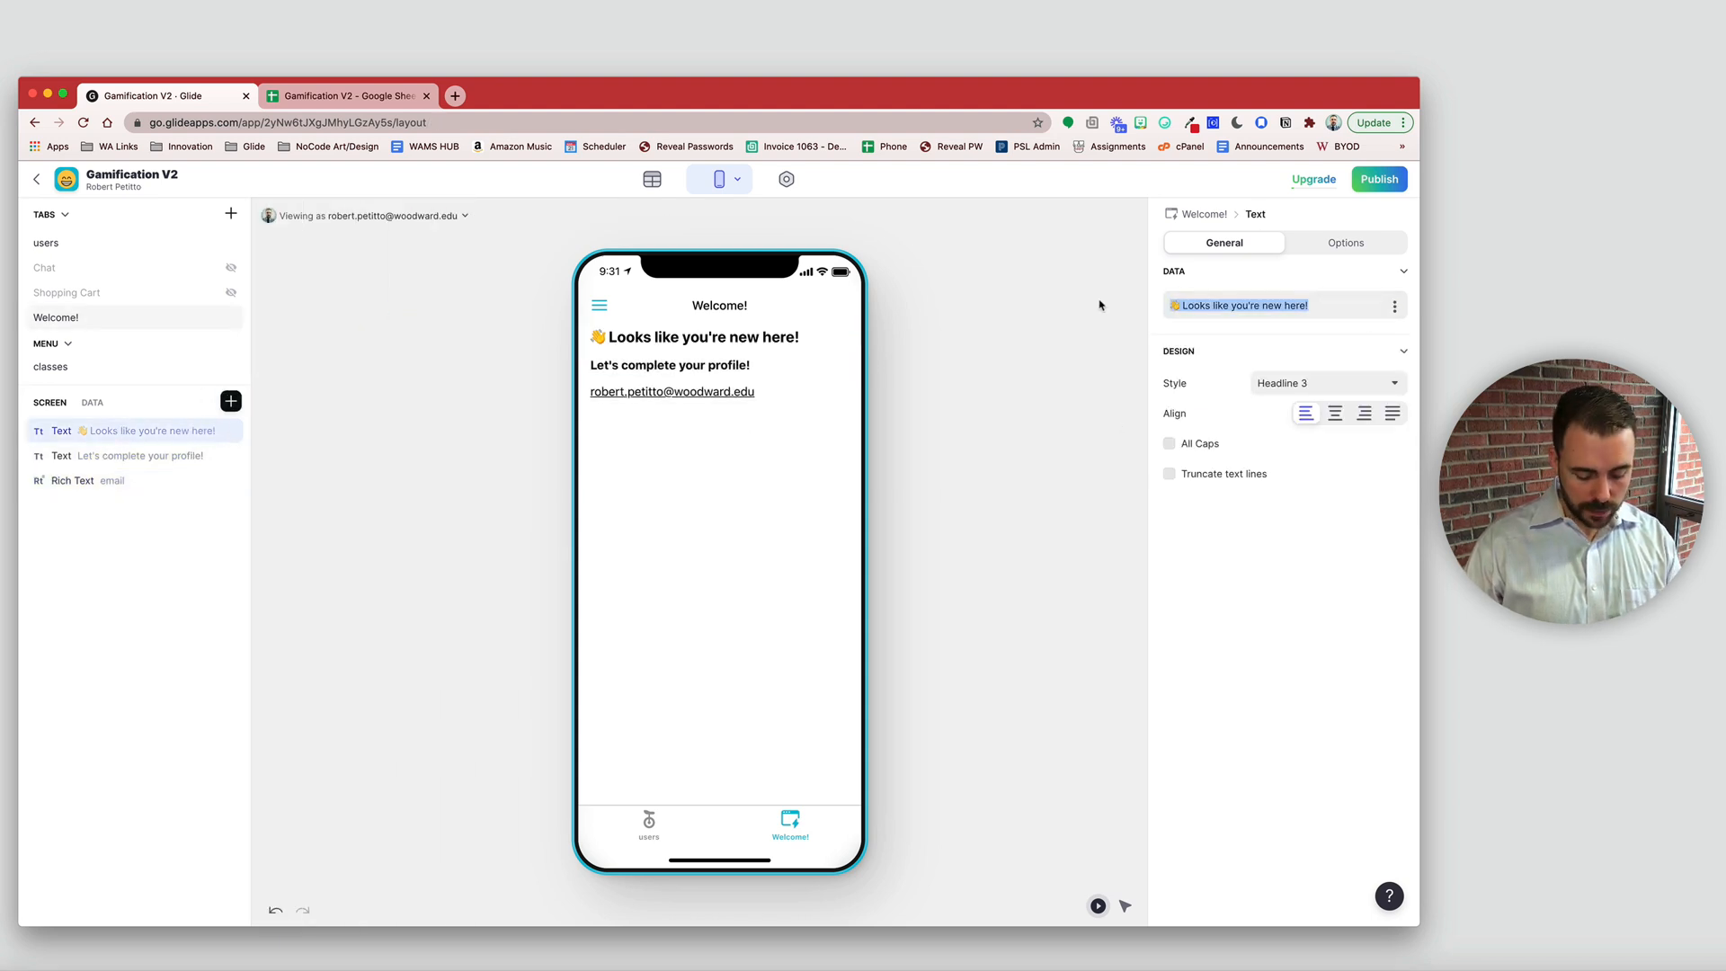
{"action": "left_click", "coordinate": [286, 477]}
{"action": "left_click", "coordinate": [71, 480]}
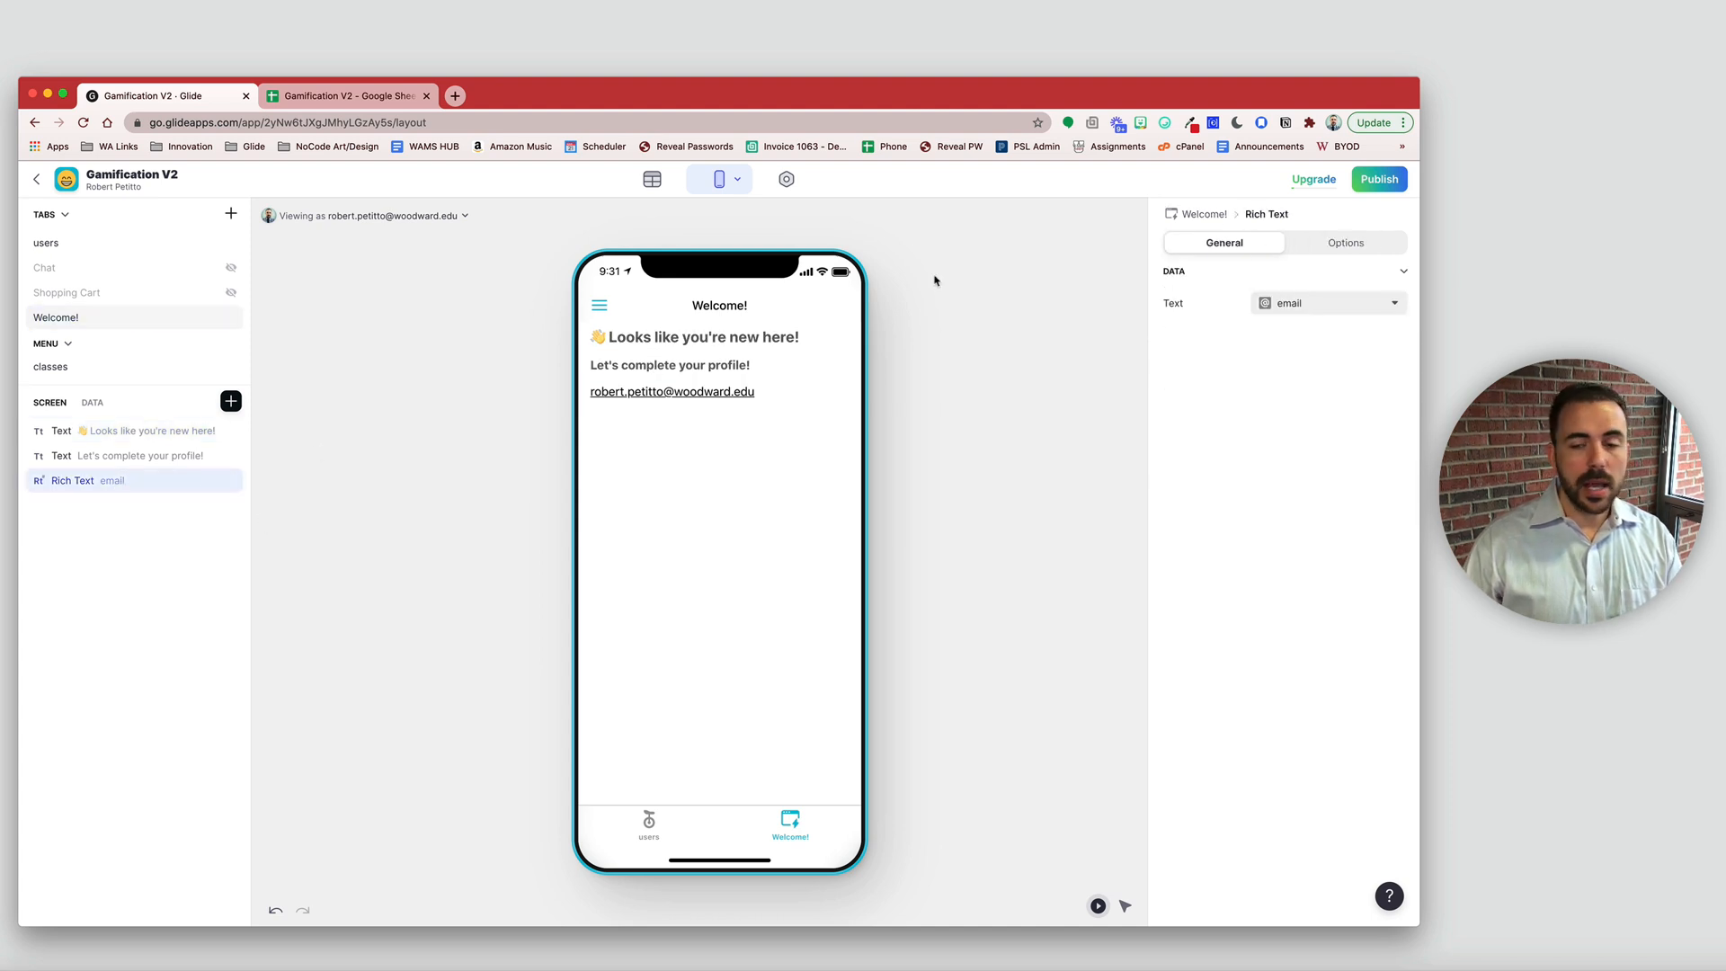
{"action": "left_click", "coordinate": [1318, 306]}
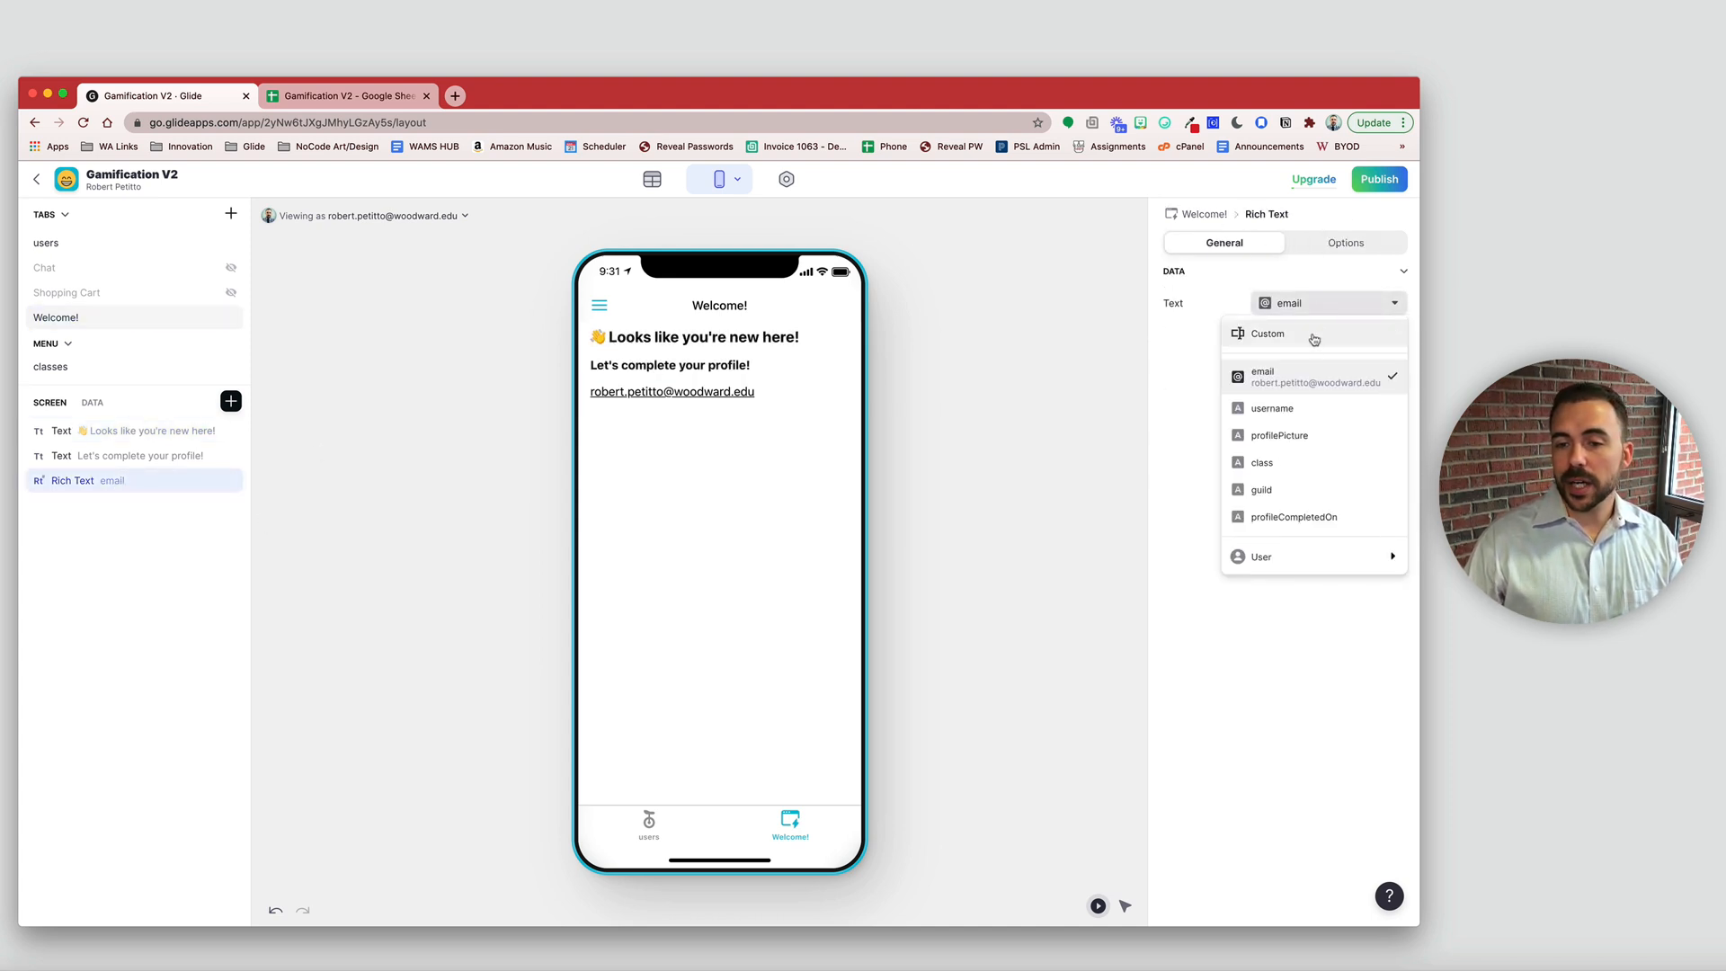
{"action": "left_click", "coordinate": [1314, 335]}
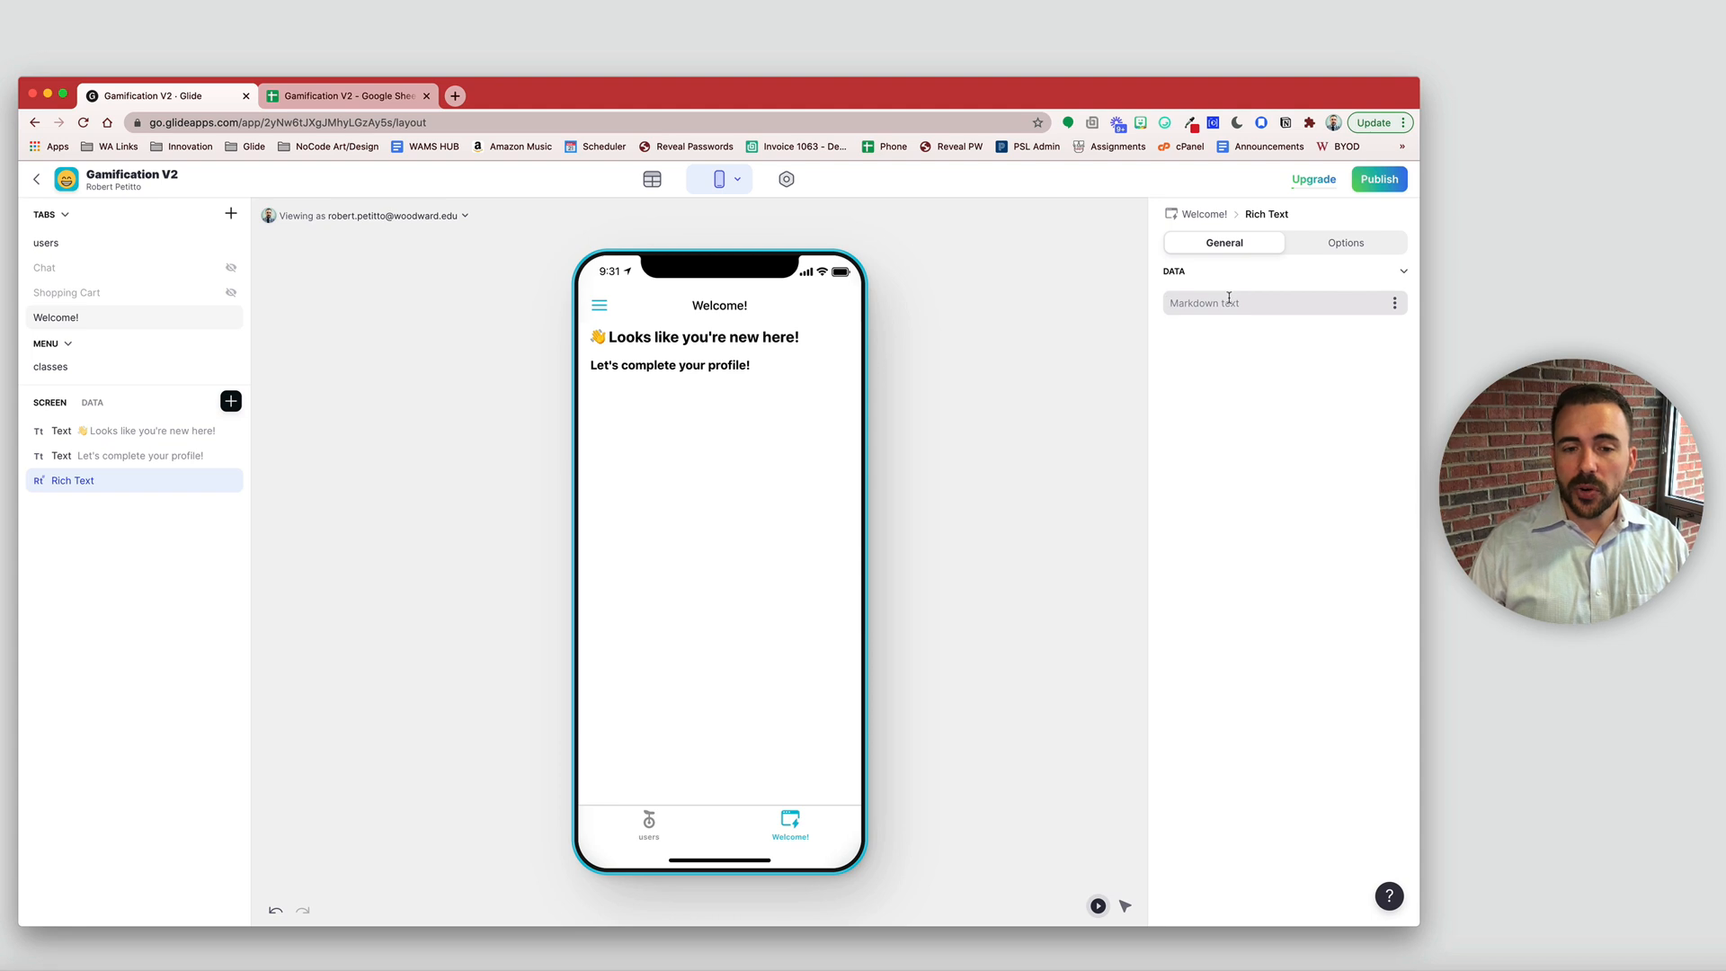
- Write markdown '### 👋 Looks like you're new here!' plus '#### Let's complete your profile.', then delete both Text components
{"action": "type", "text": "#"}
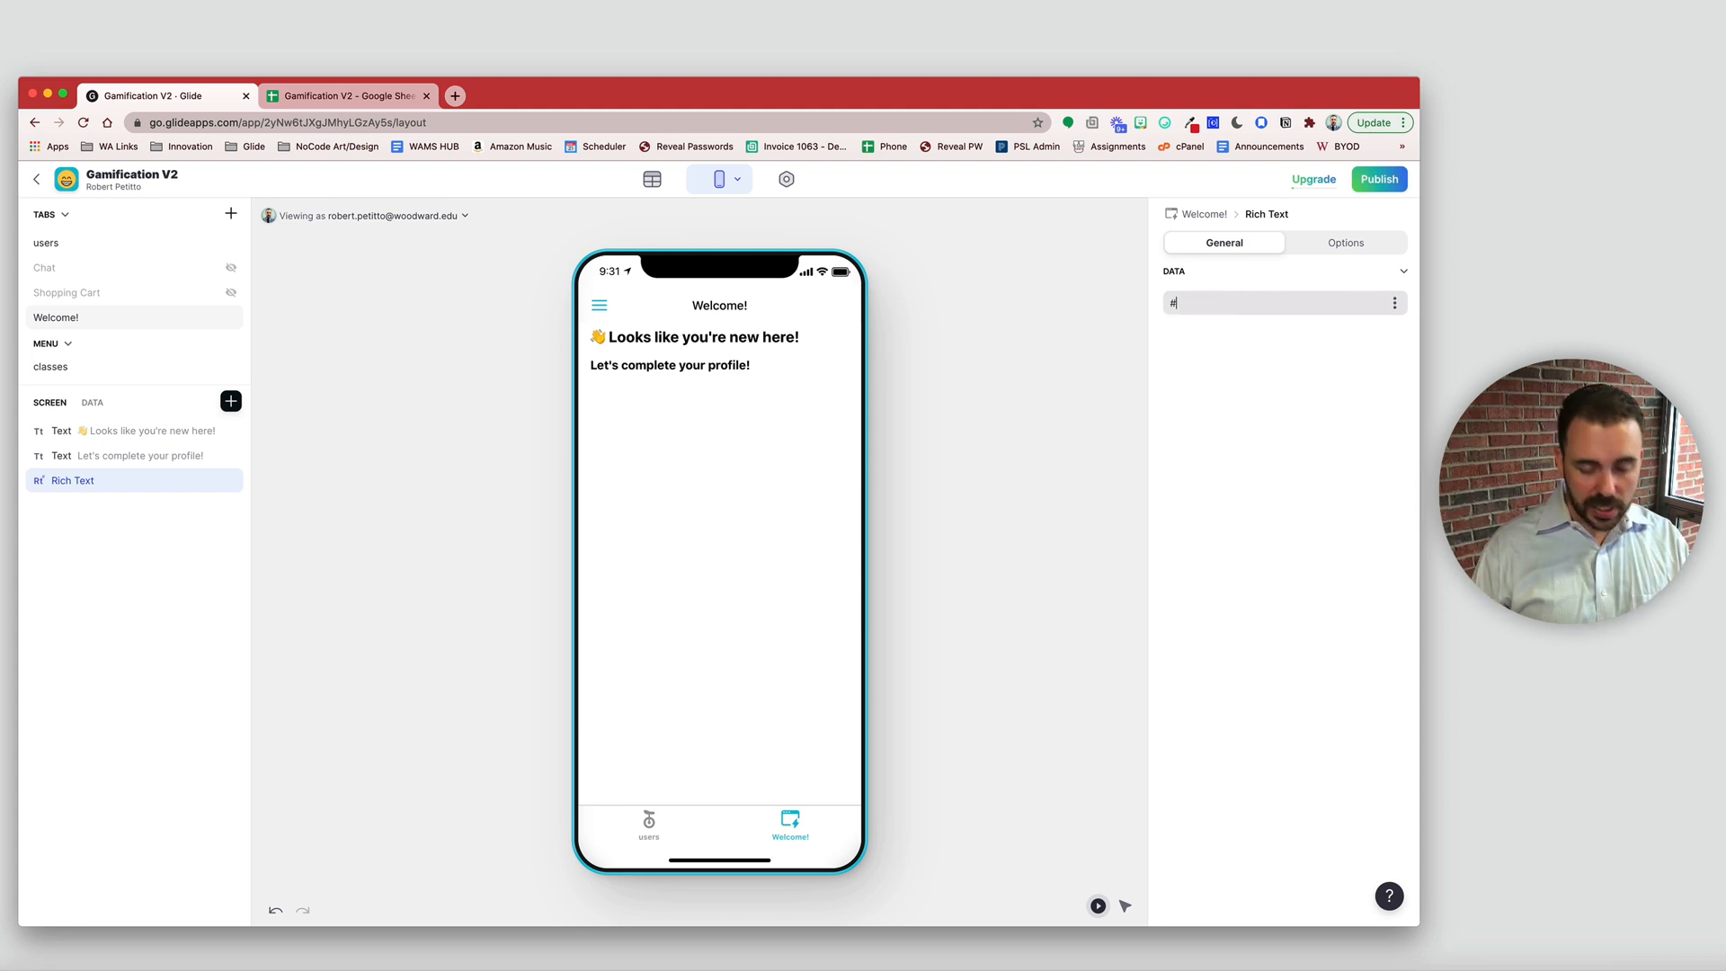
{"action": "type", "text": "##"}
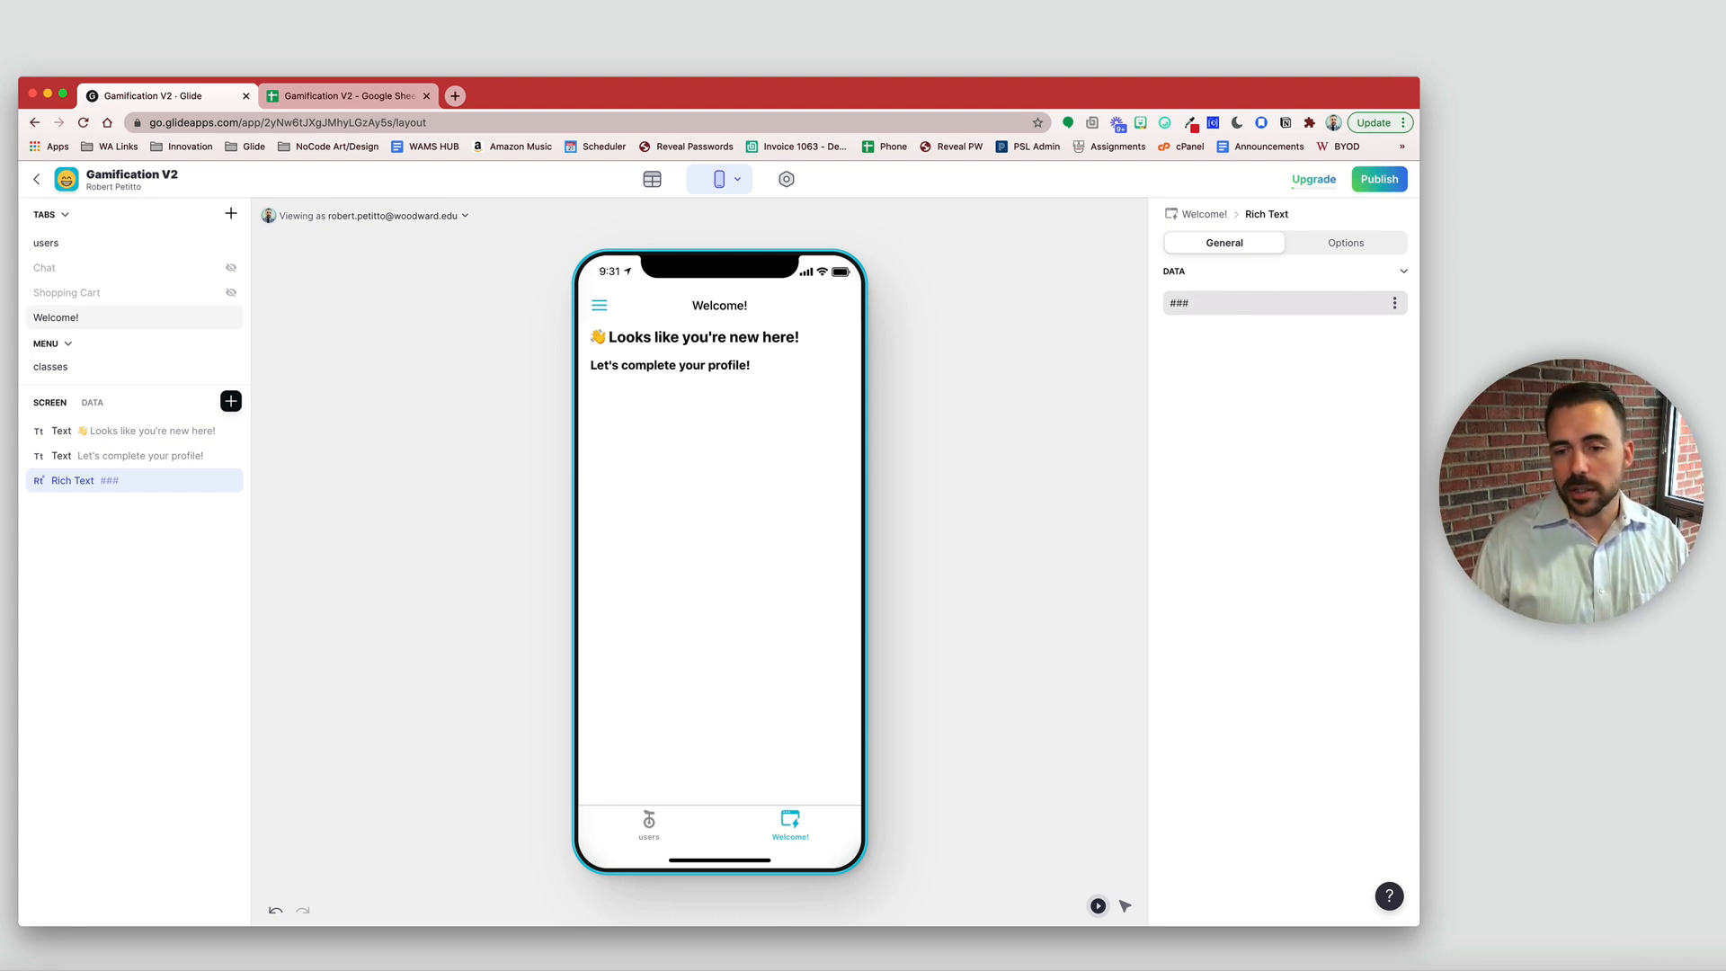
{"action": "key", "text": "super+v"}
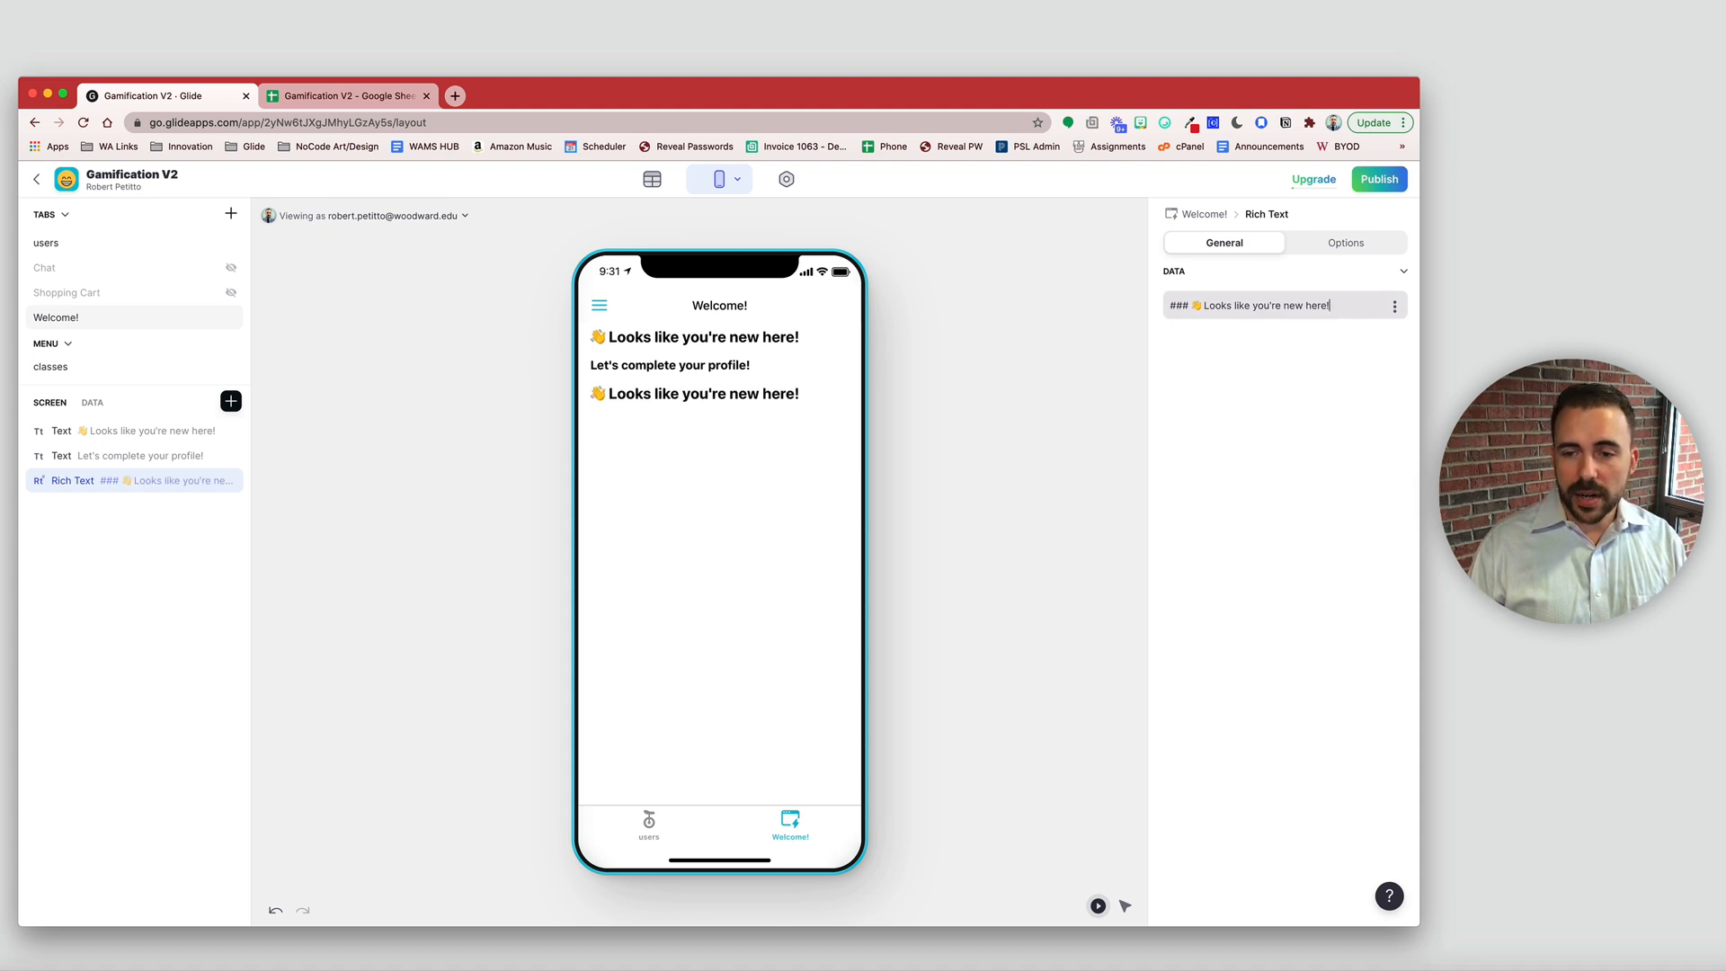
{"action": "key", "text": "Return"}
{"action": "type", "text": "###"}
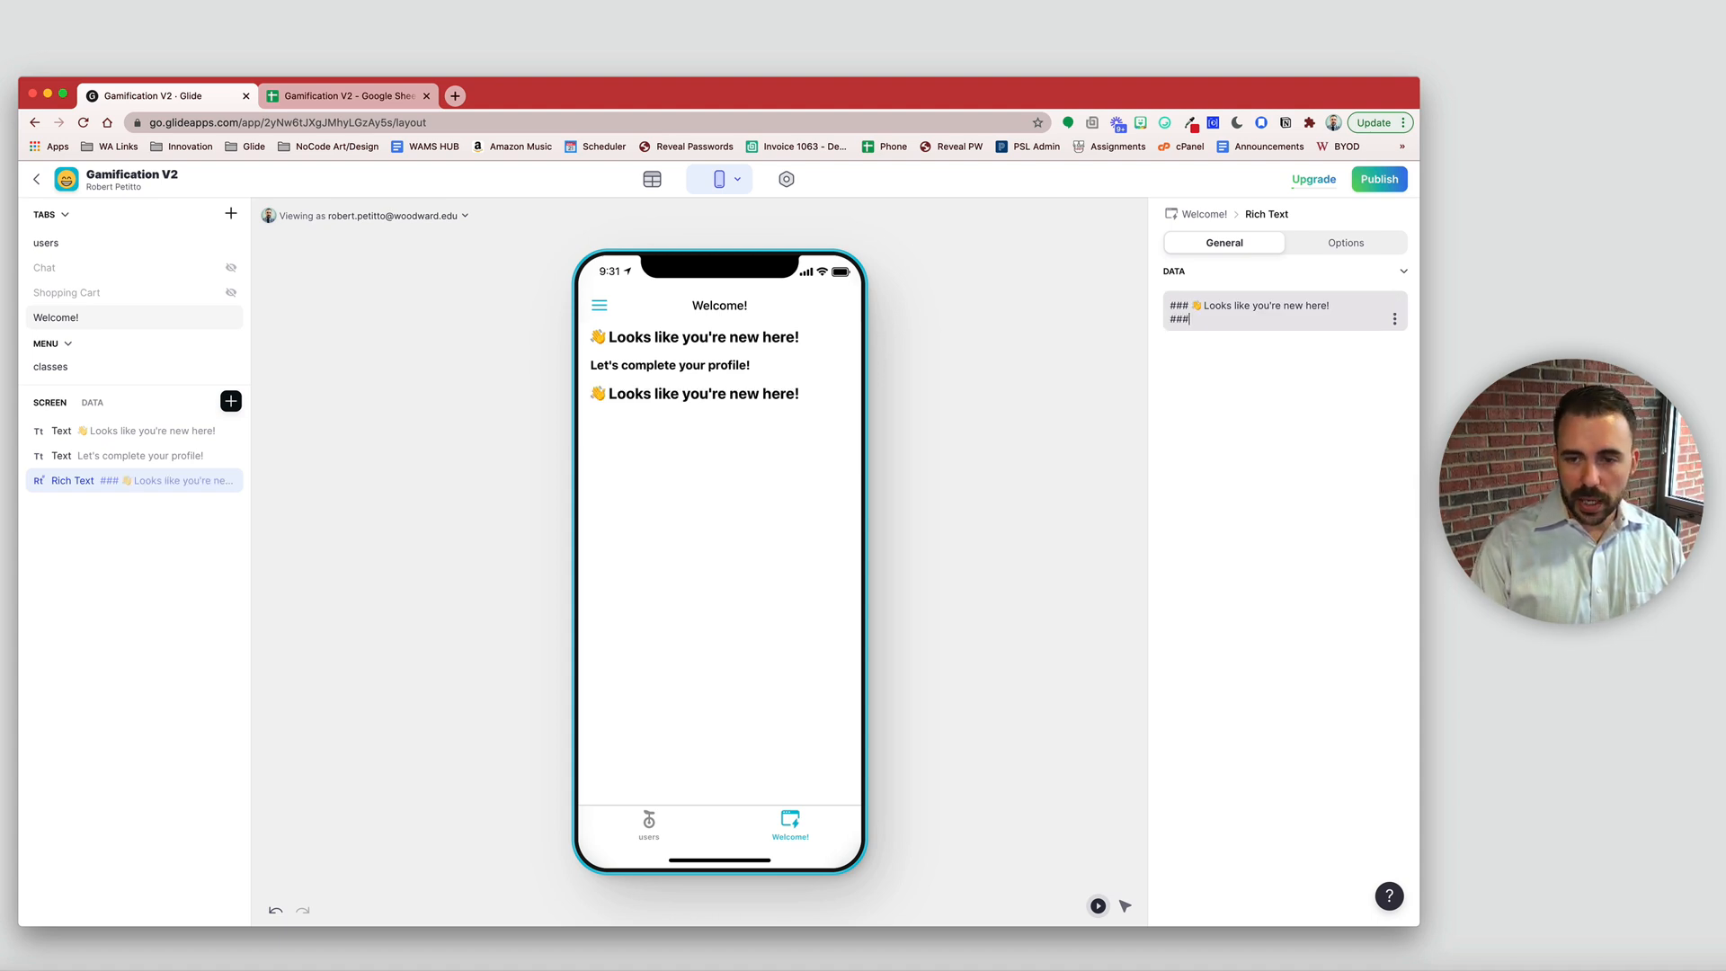
{"action": "type", "text": "#"}
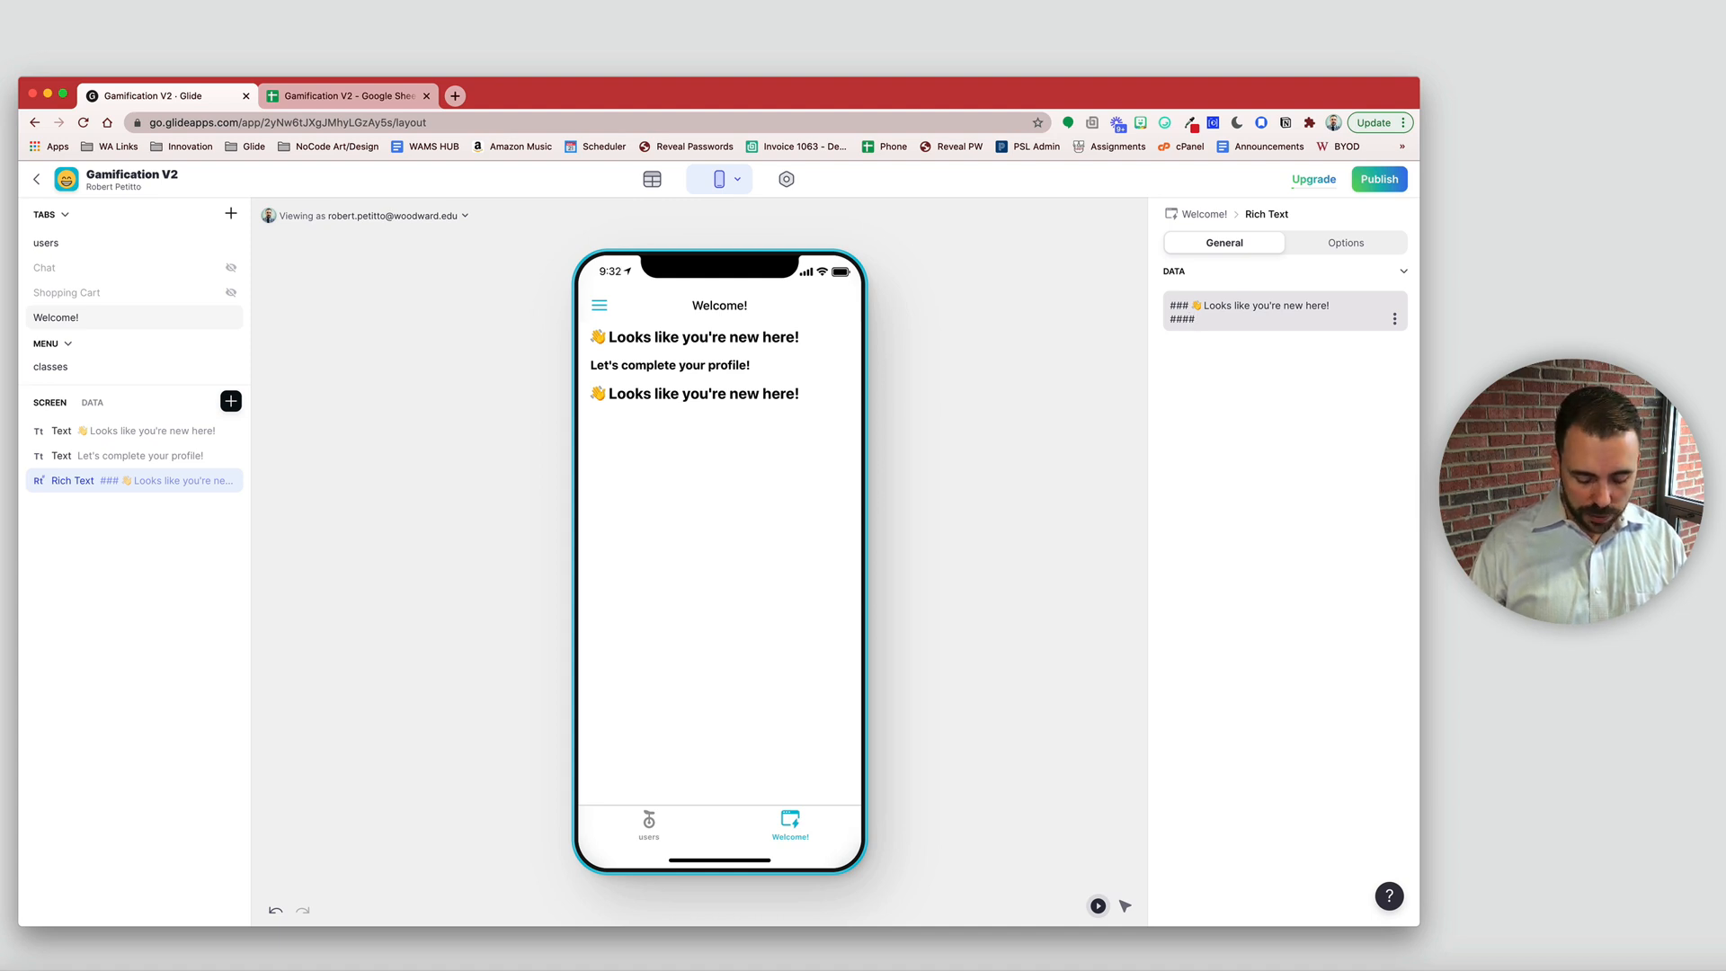
{"action": "type", "text": " Let's complete y"}
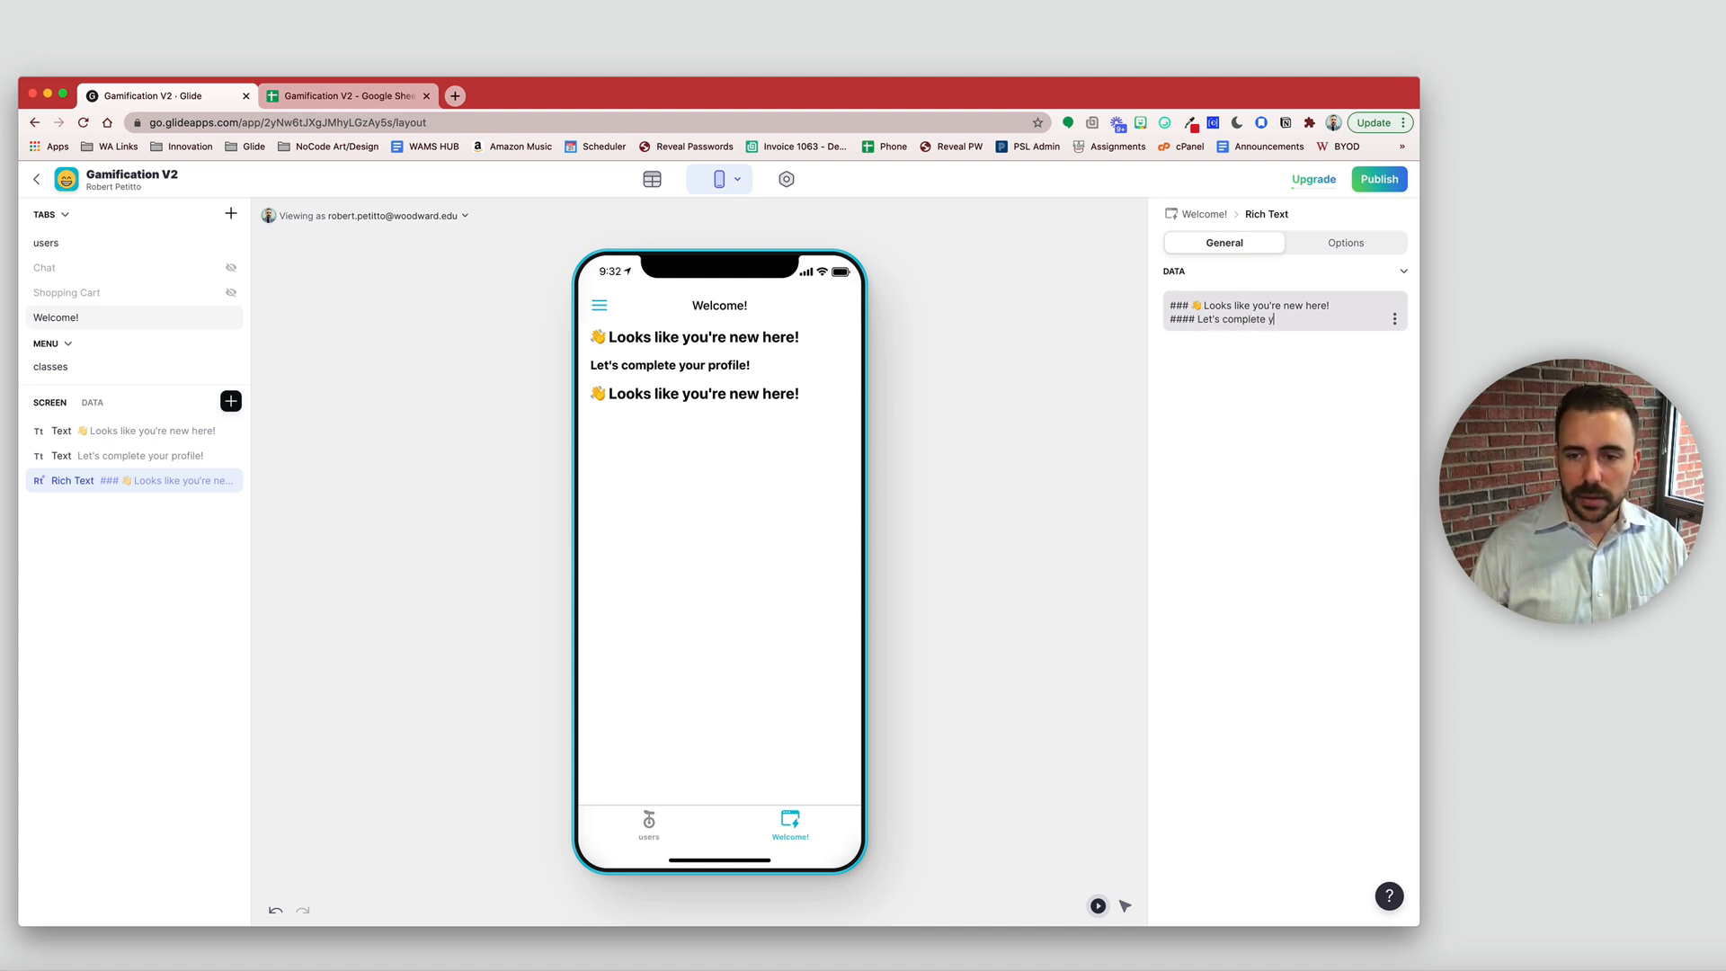
{"action": "type", "text": "our profile."}
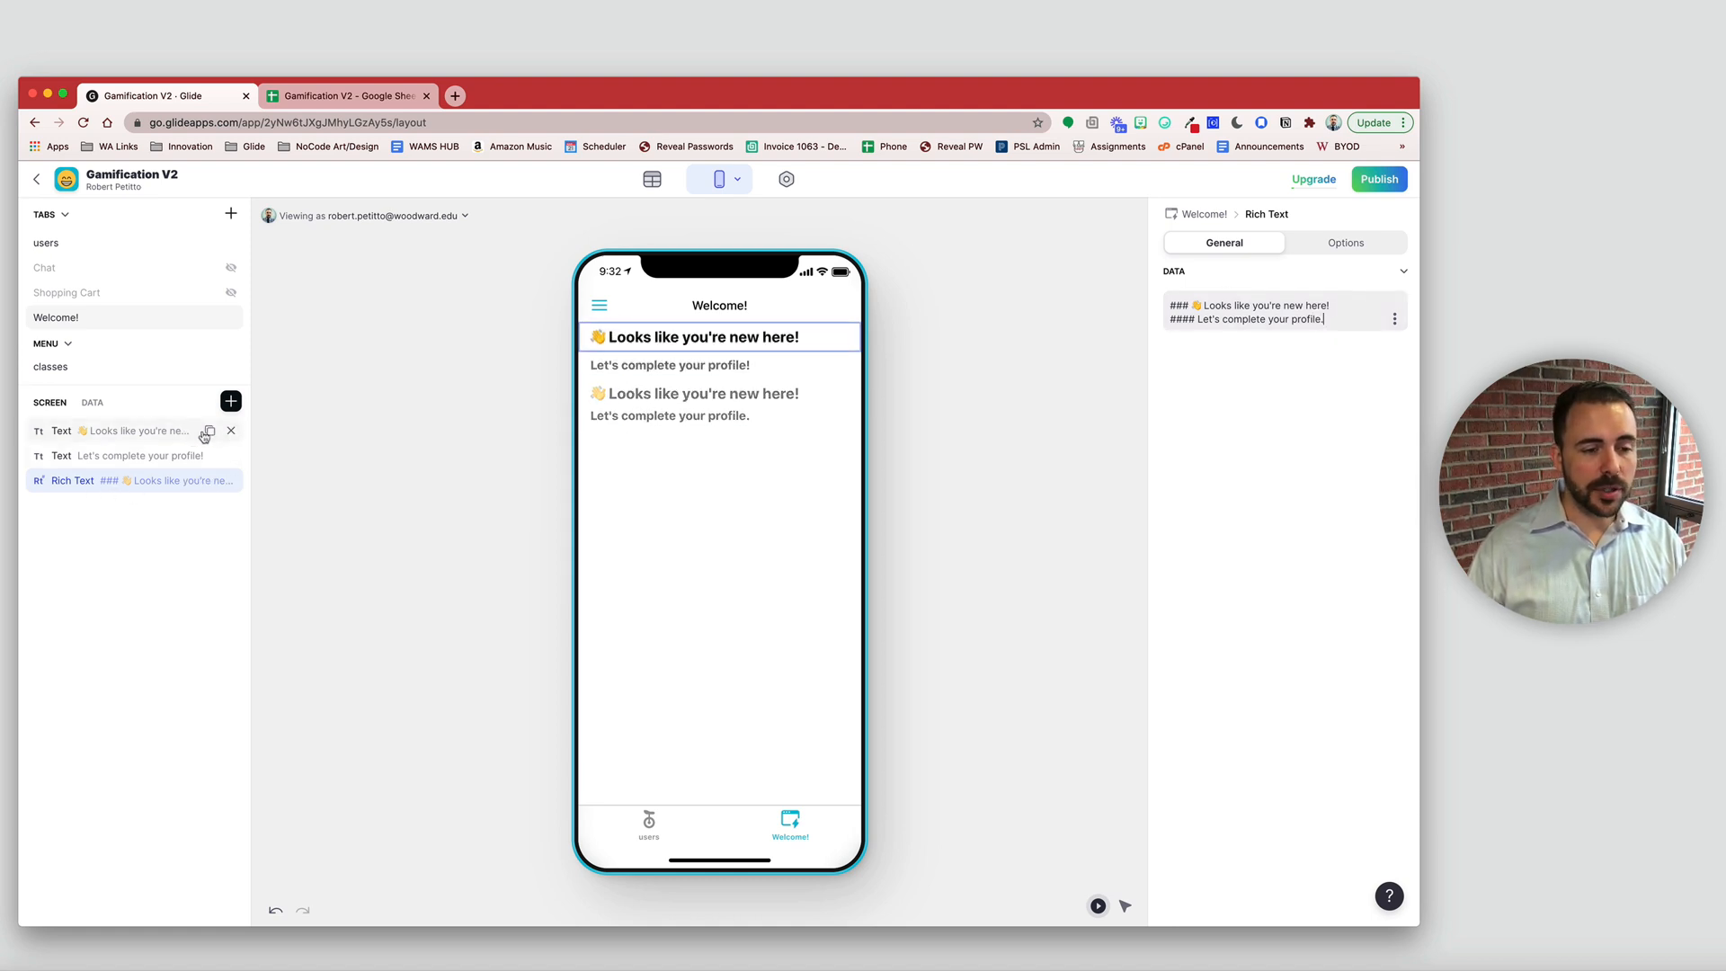
{"action": "left_click", "coordinate": [231, 432]}
{"action": "left_click", "coordinate": [231, 432]}
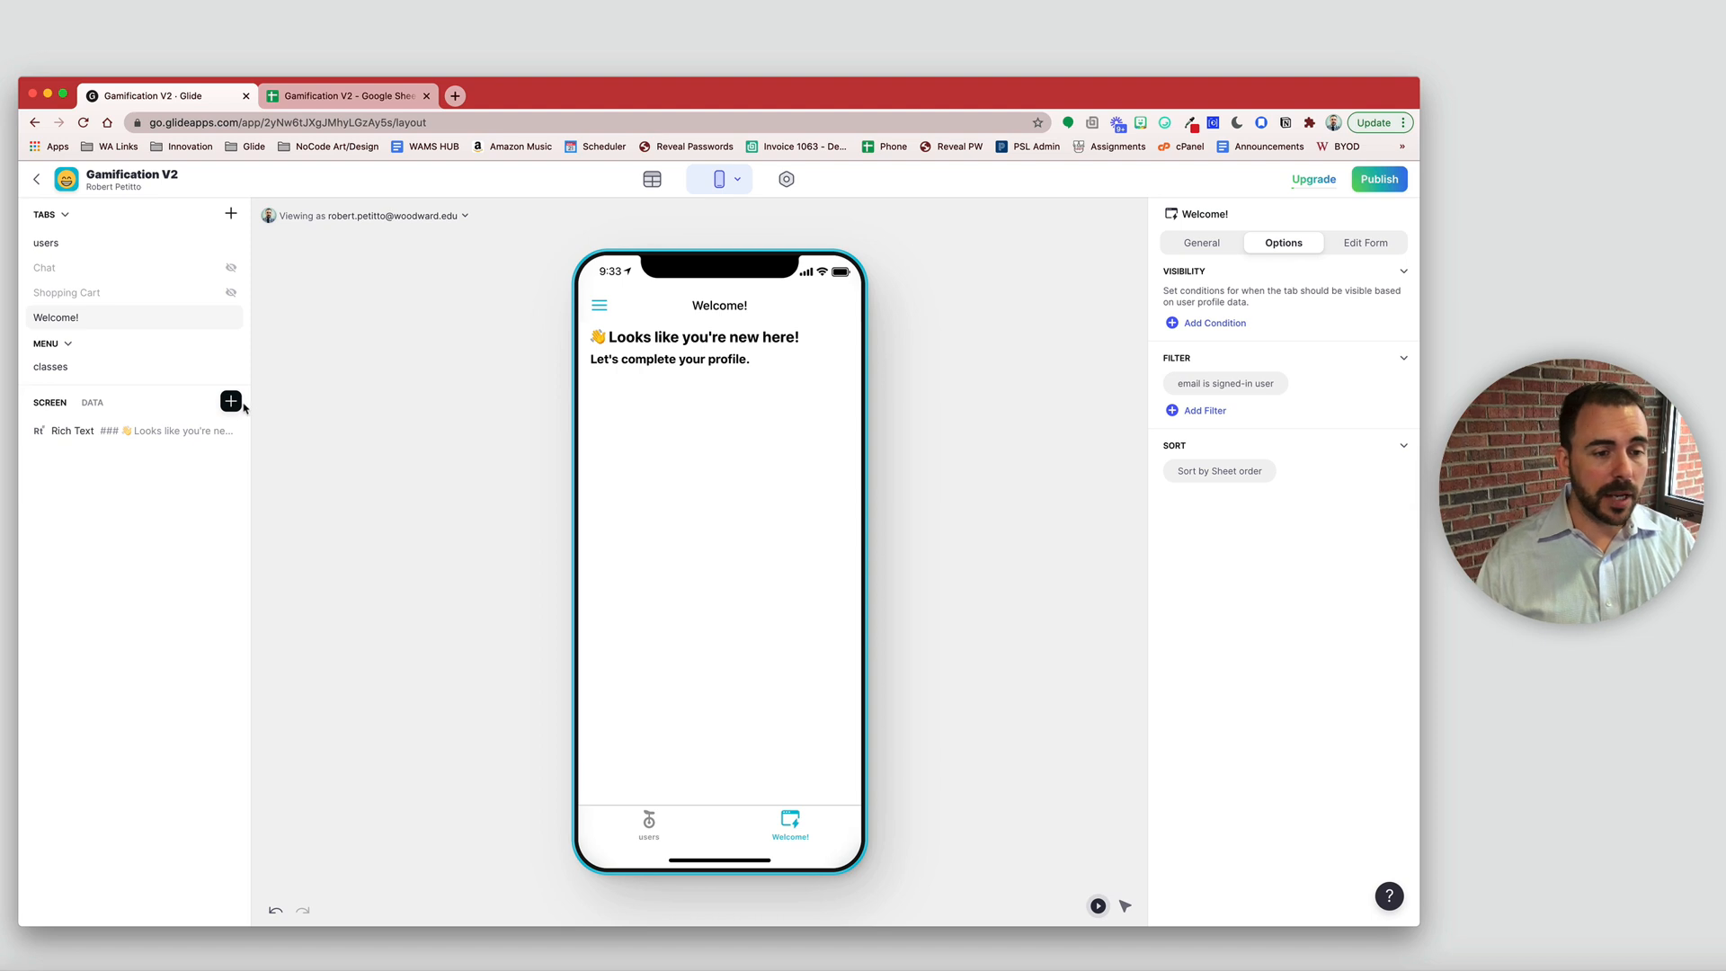
- Add a Text Entry titled 'What shall we call you?' with placeholder 'Enter a username'
{"action": "left_click", "coordinate": [233, 404]}
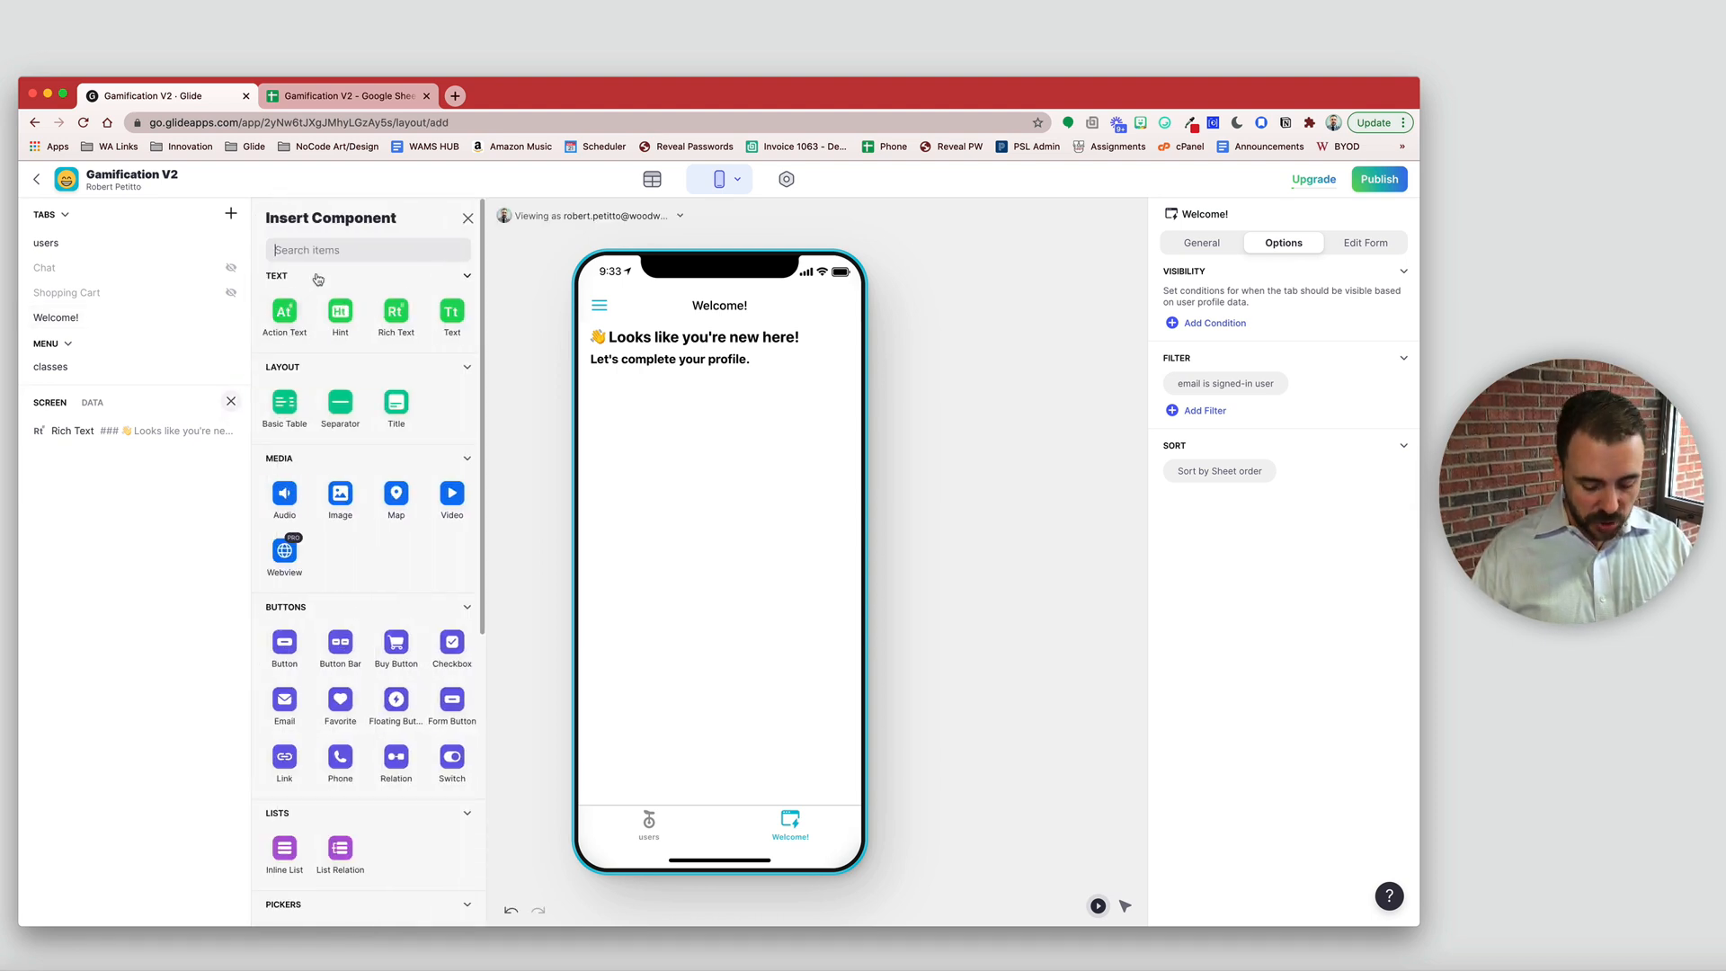
{"action": "type", "text": "text"}
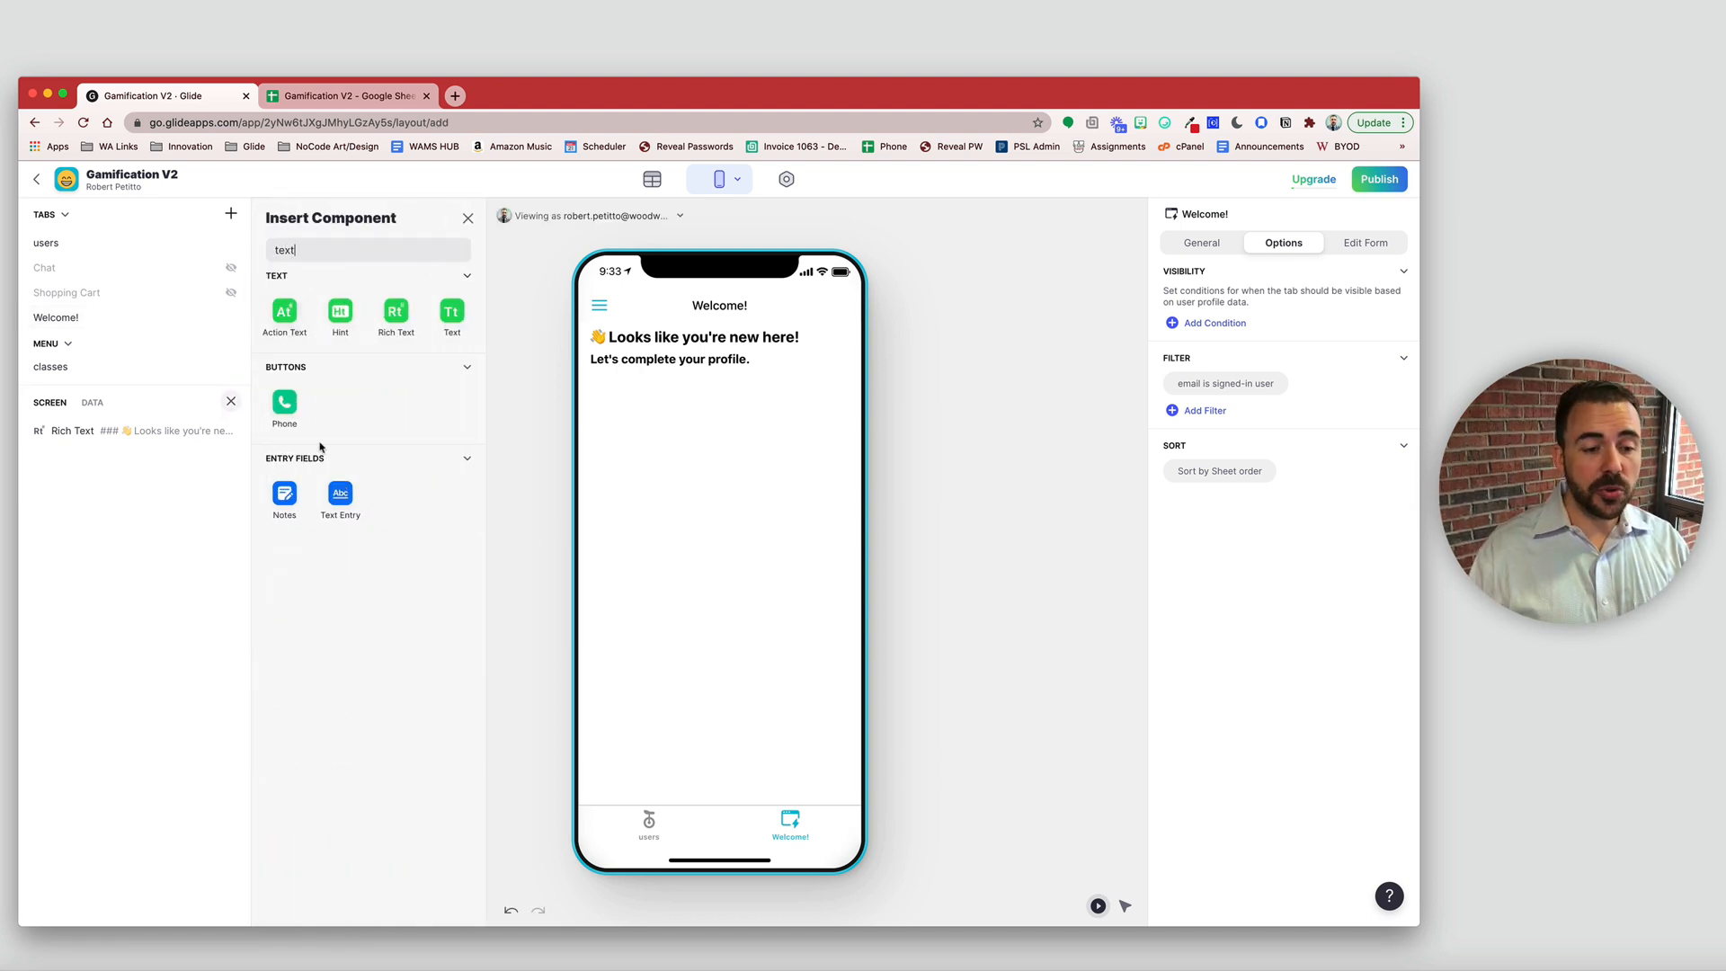
{"action": "left_click", "coordinate": [345, 502]}
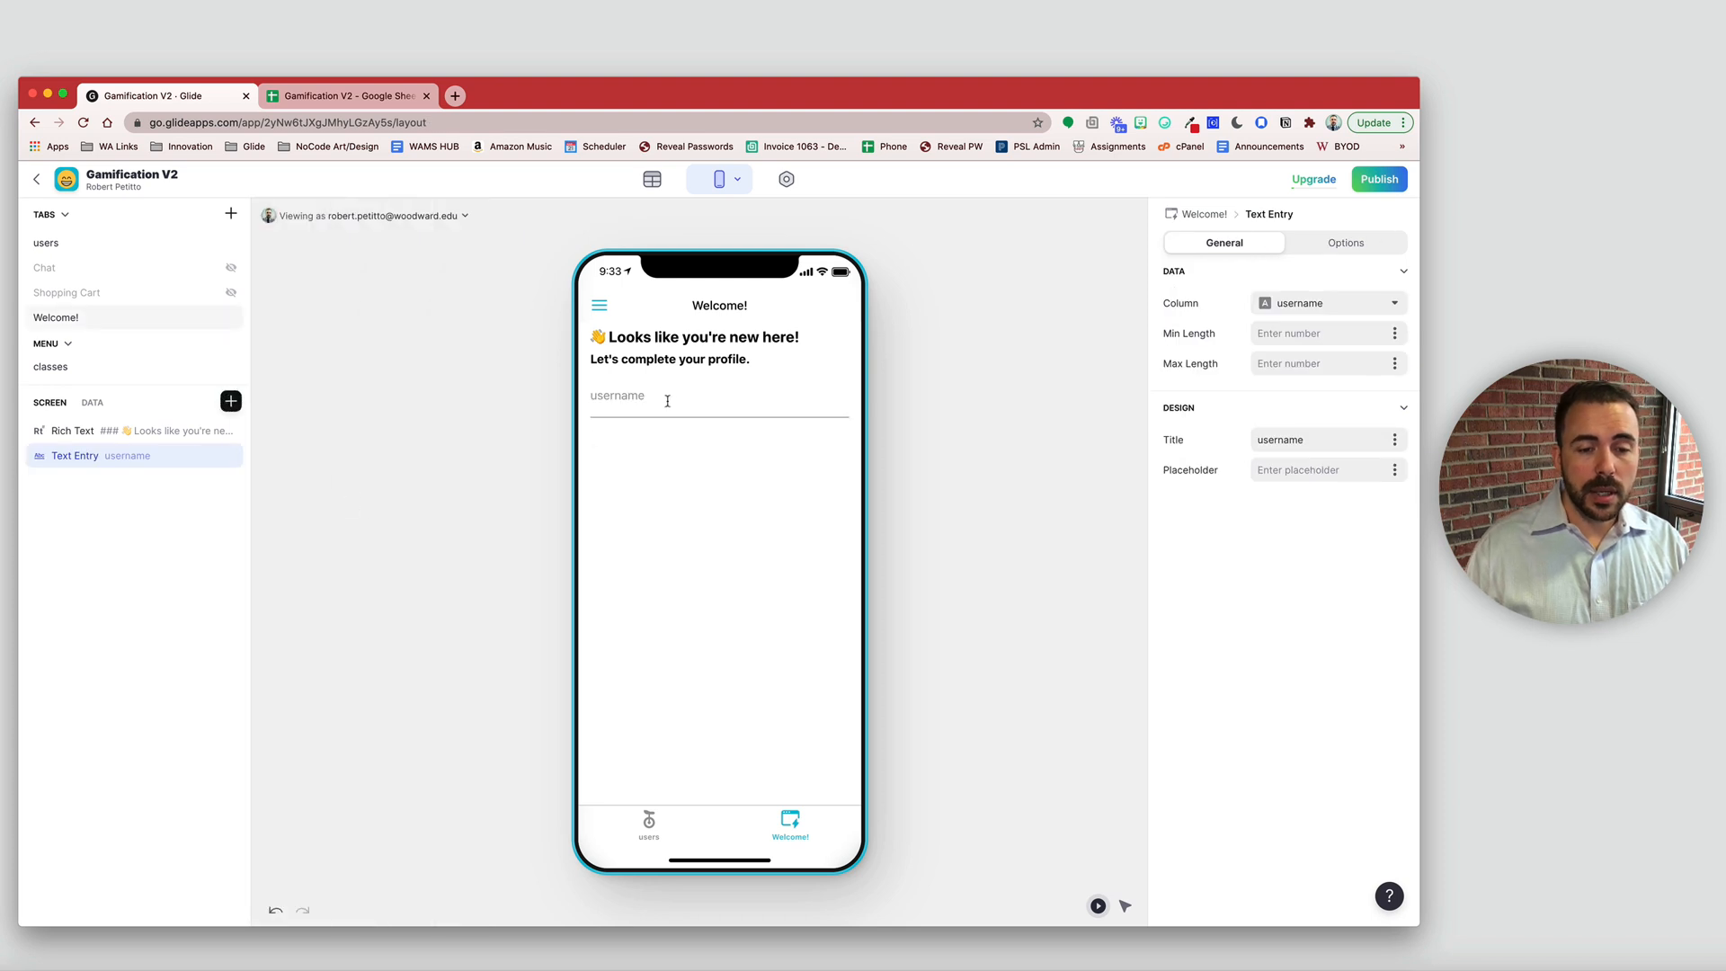
{"action": "double_click", "coordinate": [1277, 439]}
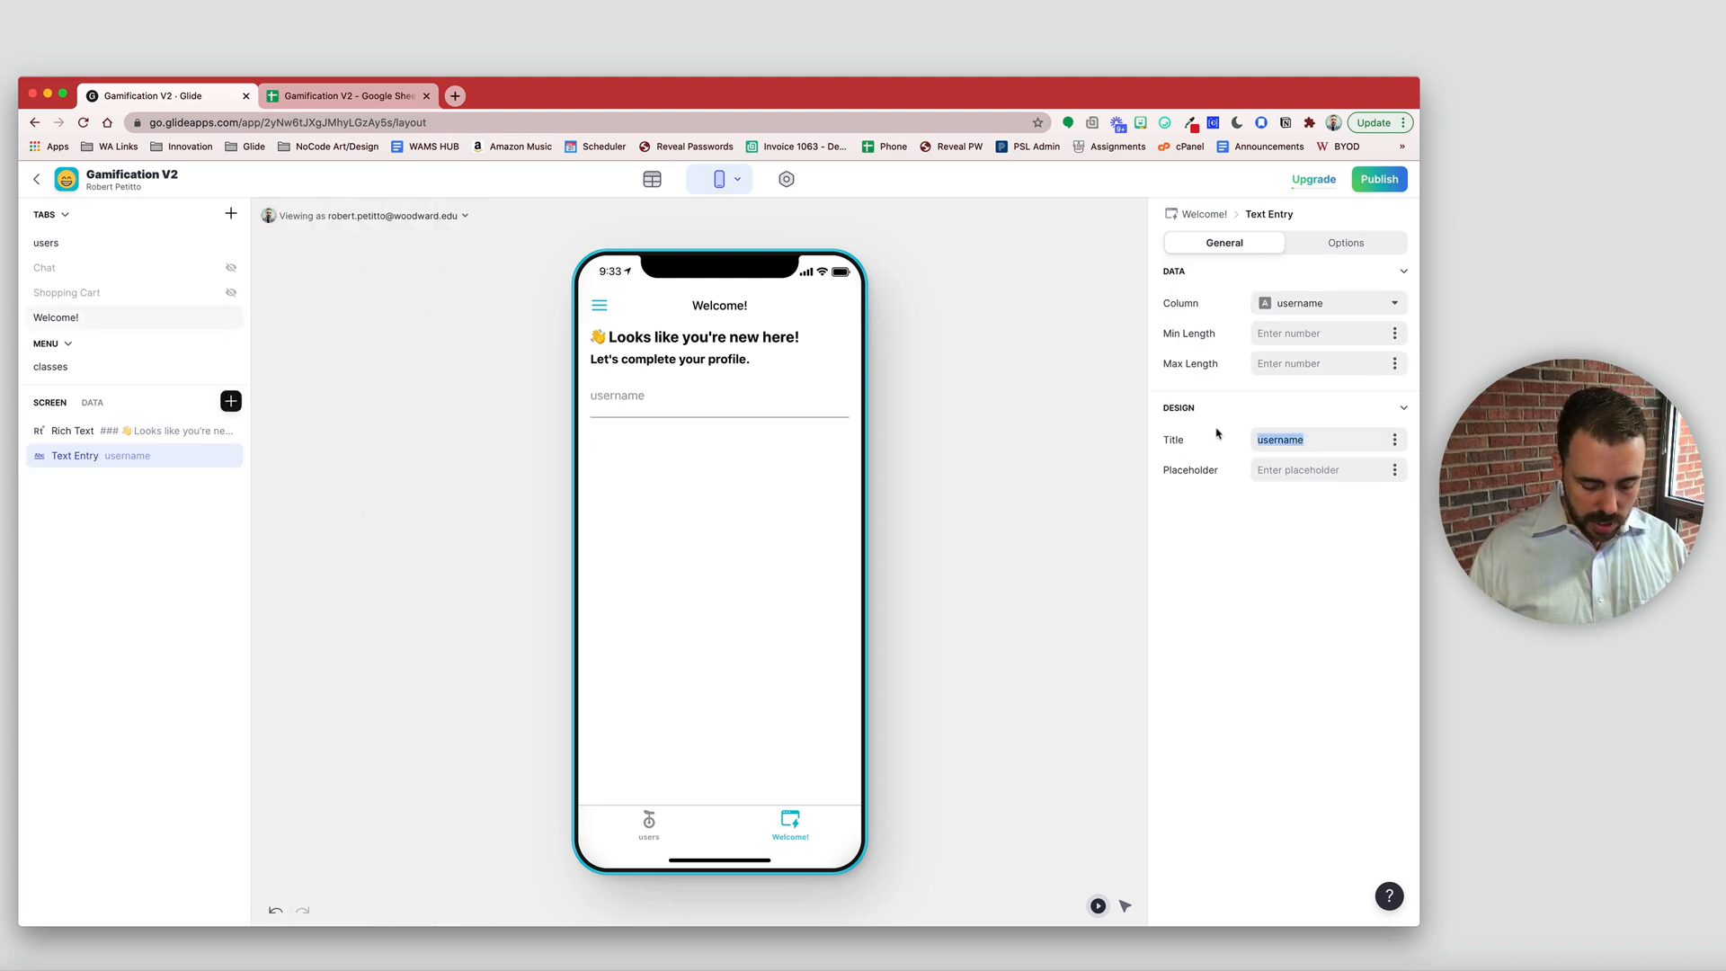
{"action": "type", "text": "What'"}
{"action": "key", "text": "BackSpace"}
{"action": "type", "text": "sh"}
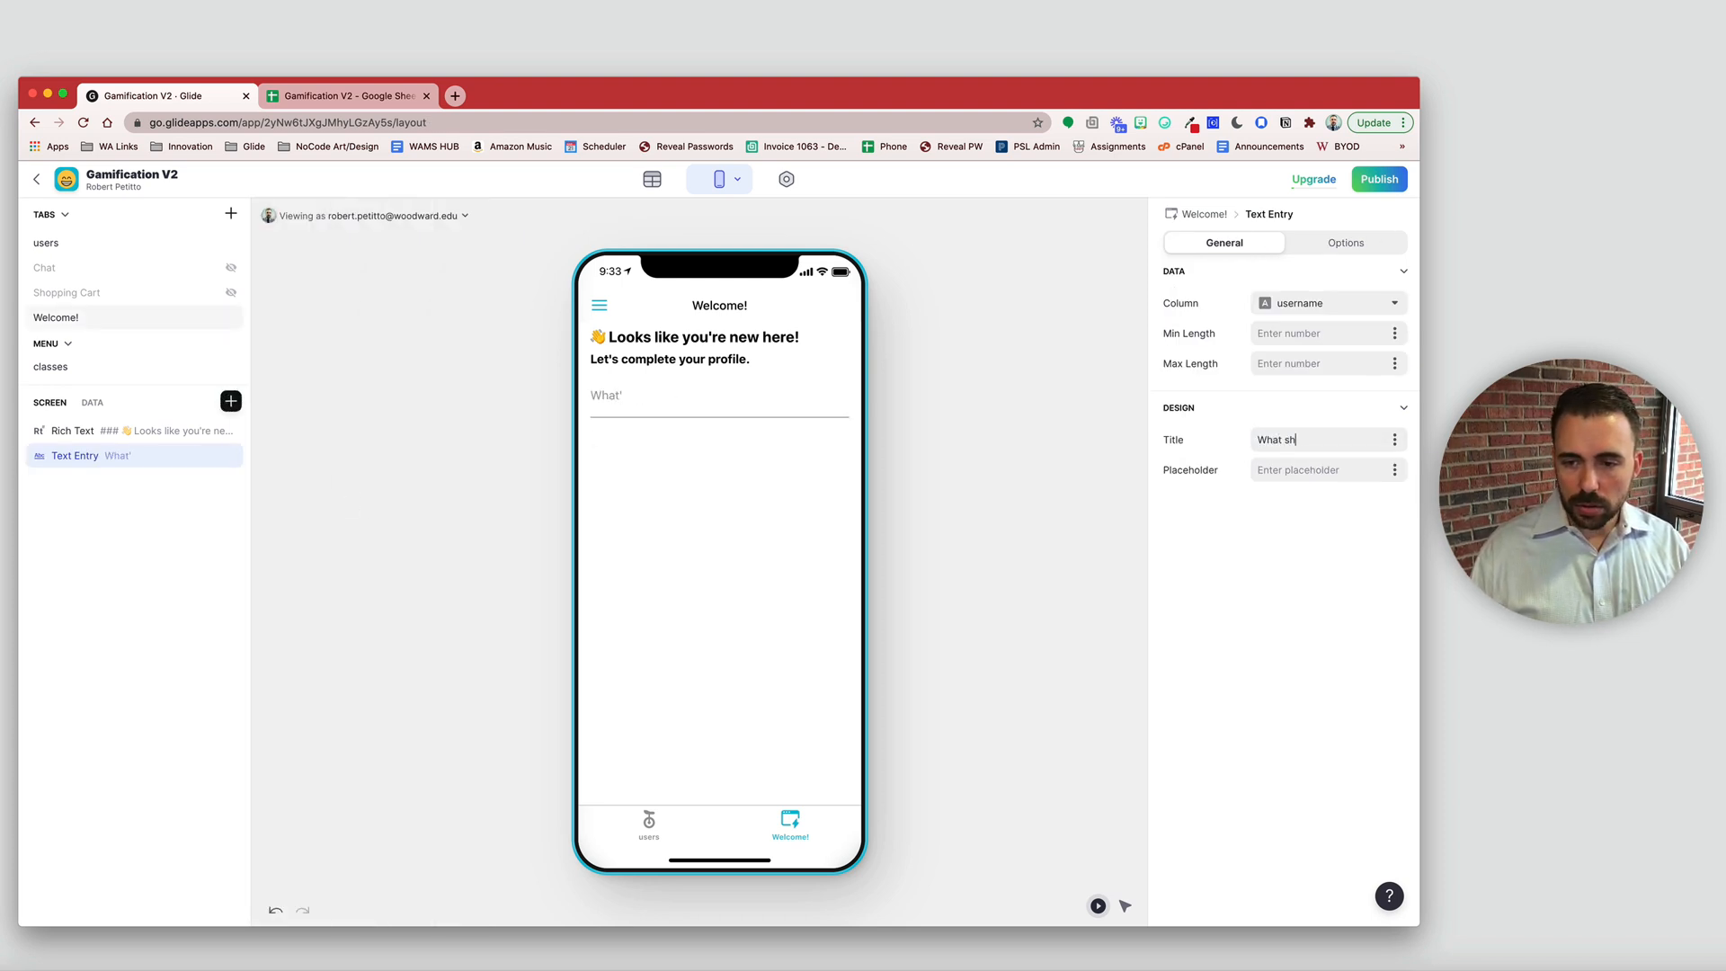
{"action": "type", "text": "all we call you?"}
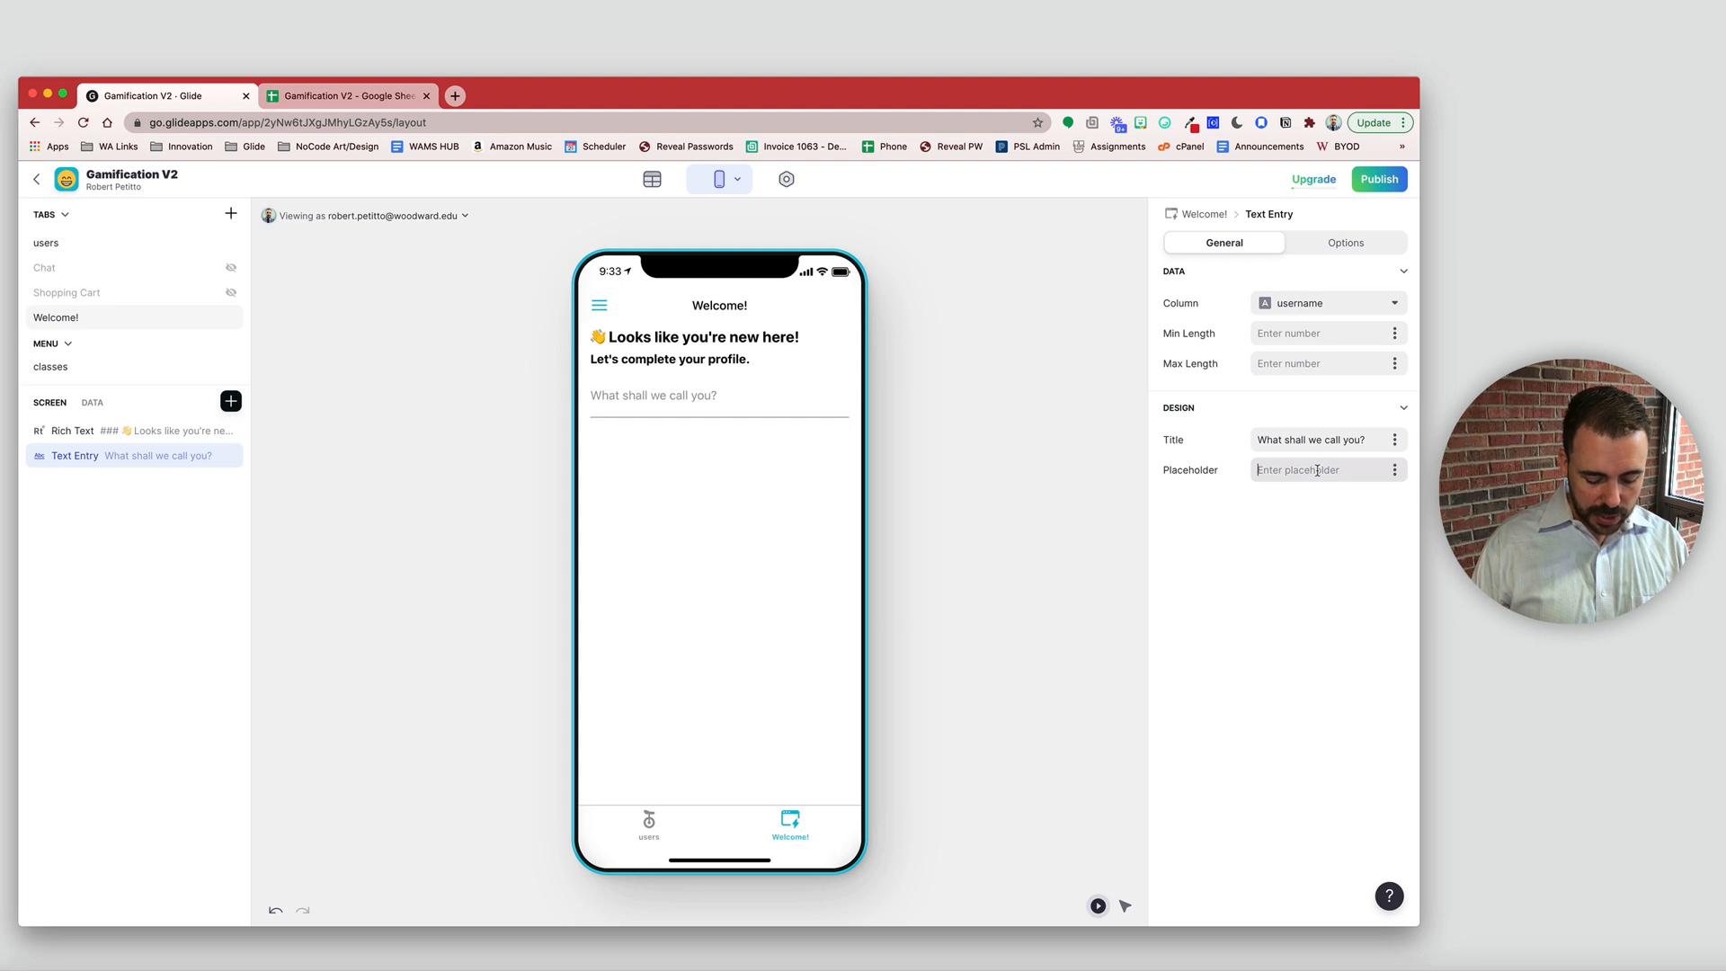
{"action": "type", "text": "Enter a u"}
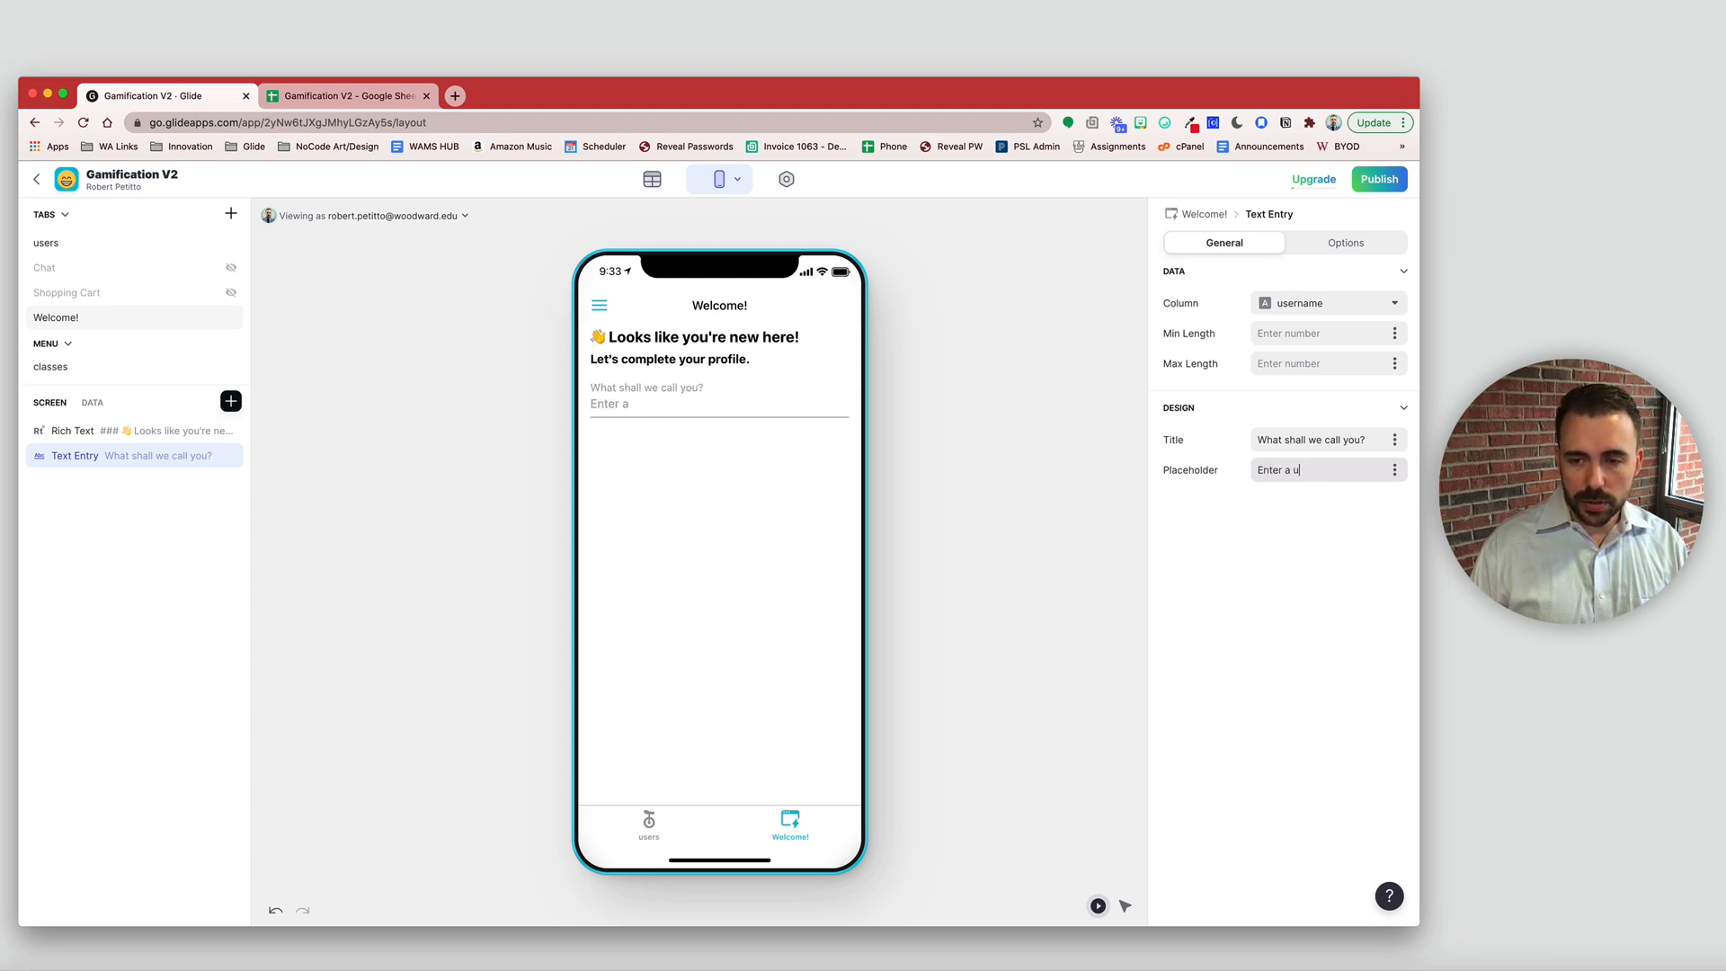
{"action": "type", "text": "sername."}
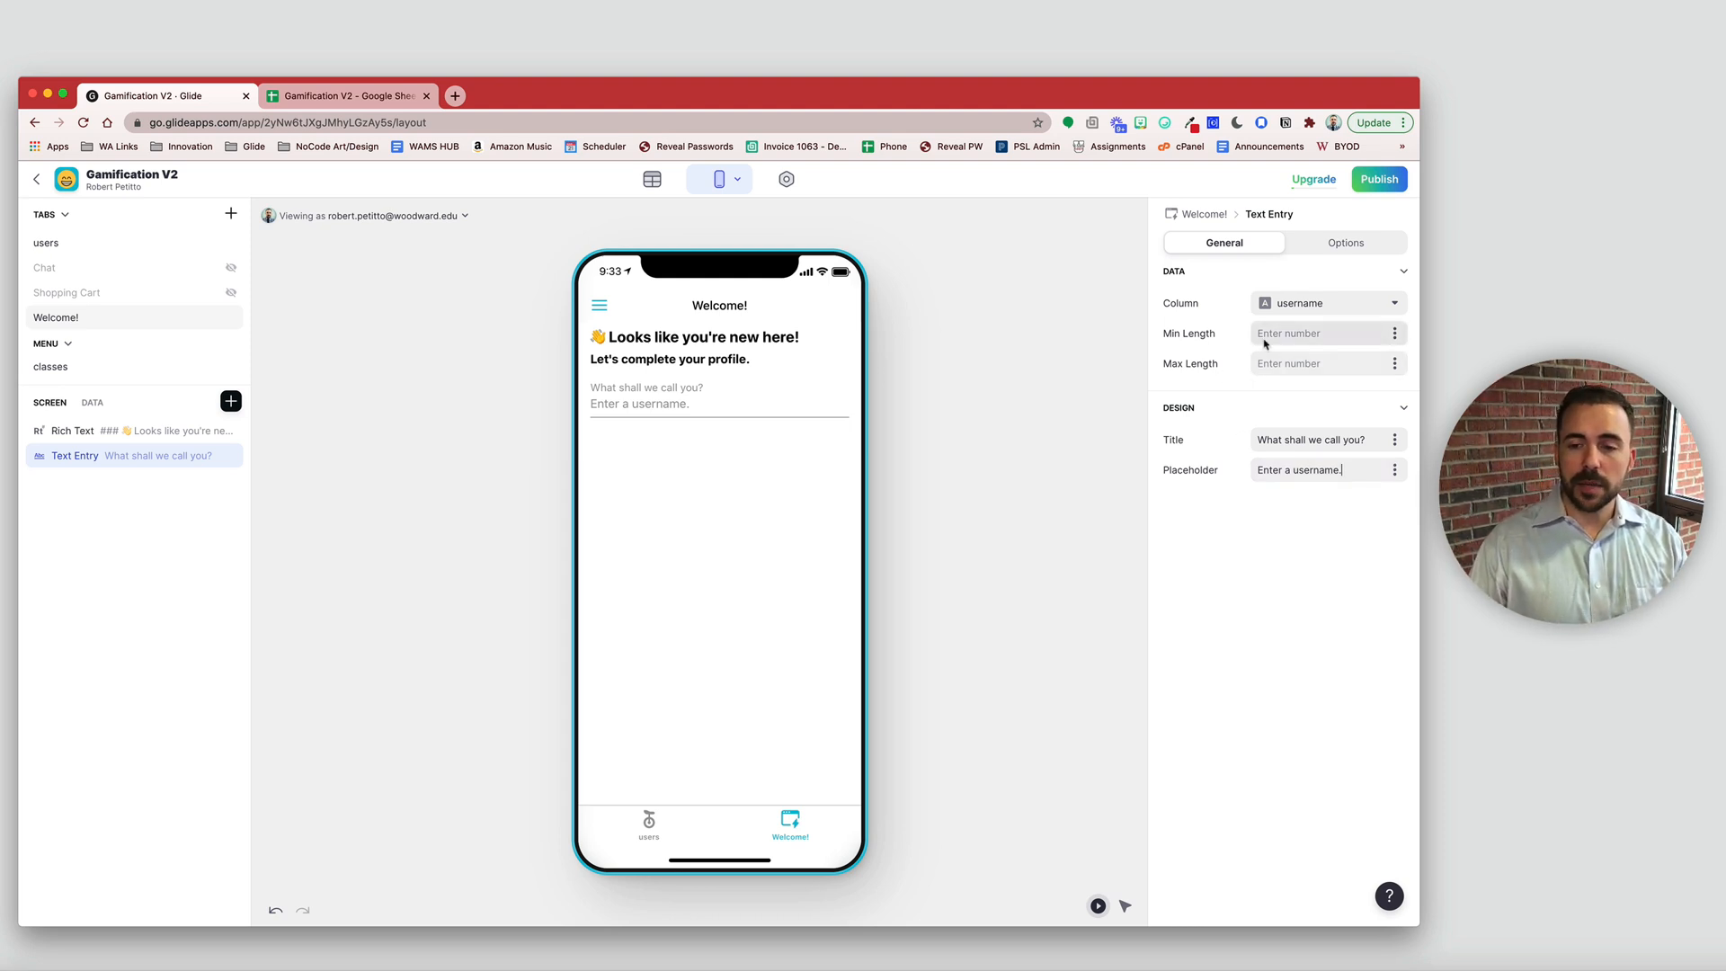
- Limit the username entry to a minimum length of 2 and maximum of 25
{"action": "type", "text": "1"}
{"action": "left_click", "coordinate": [1286, 360]}
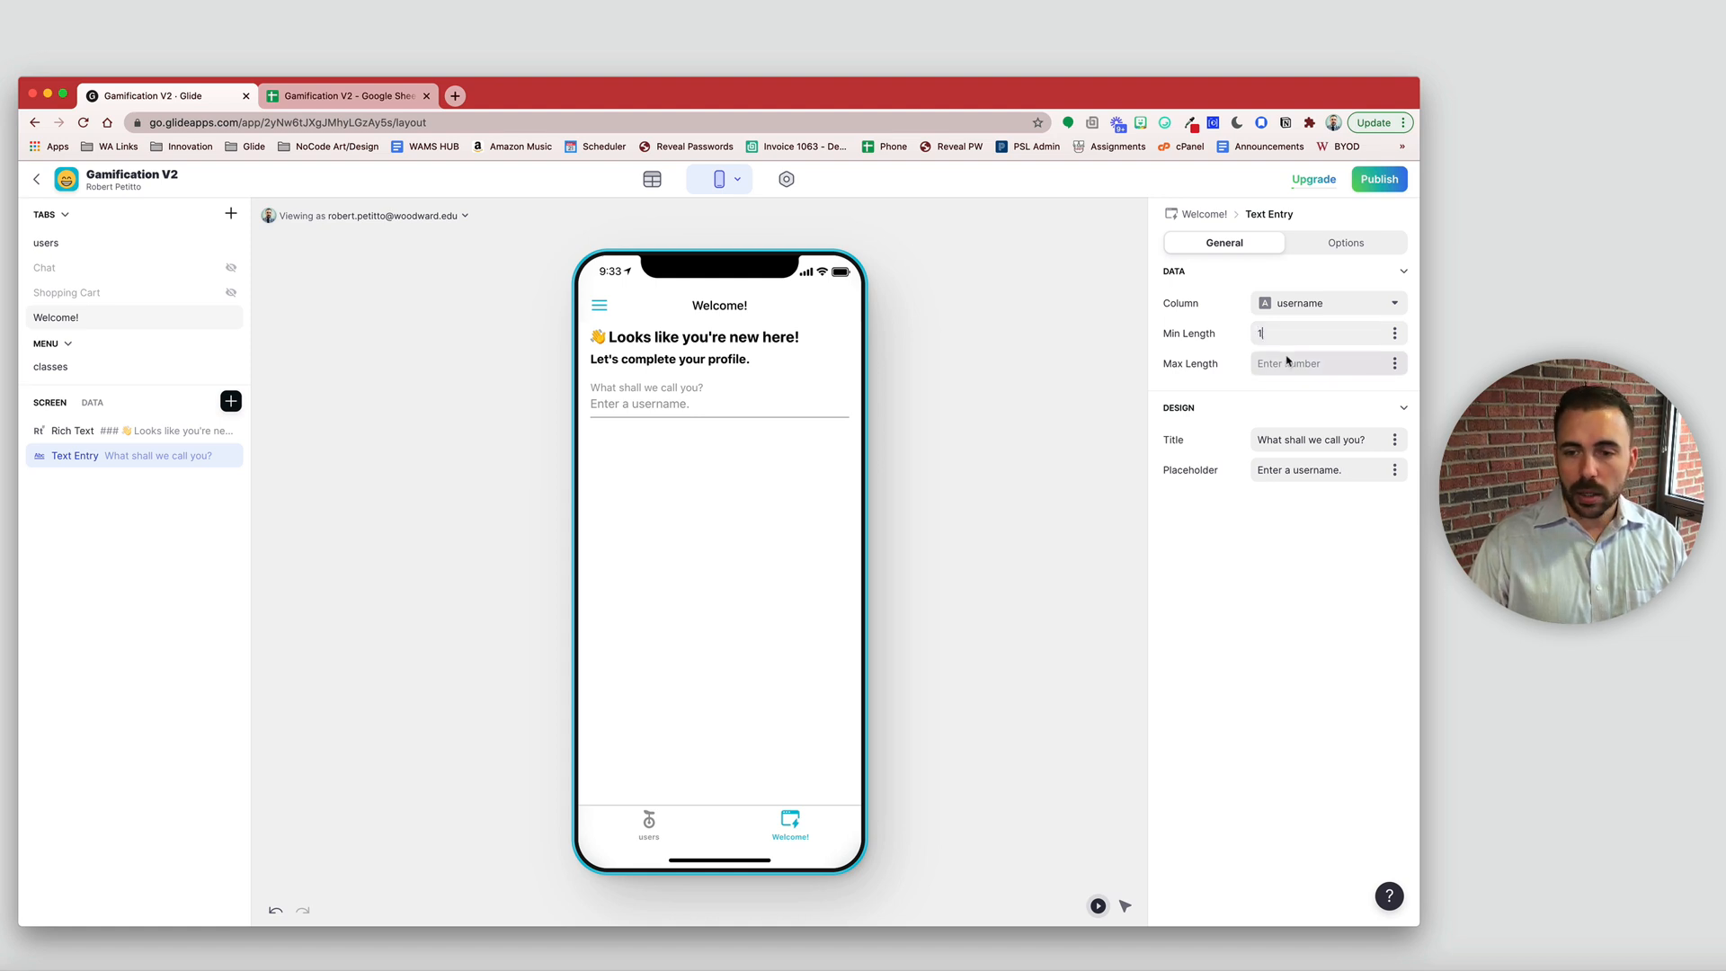
{"action": "double_click", "coordinate": [1272, 335]}
{"action": "type", "text": "2"}
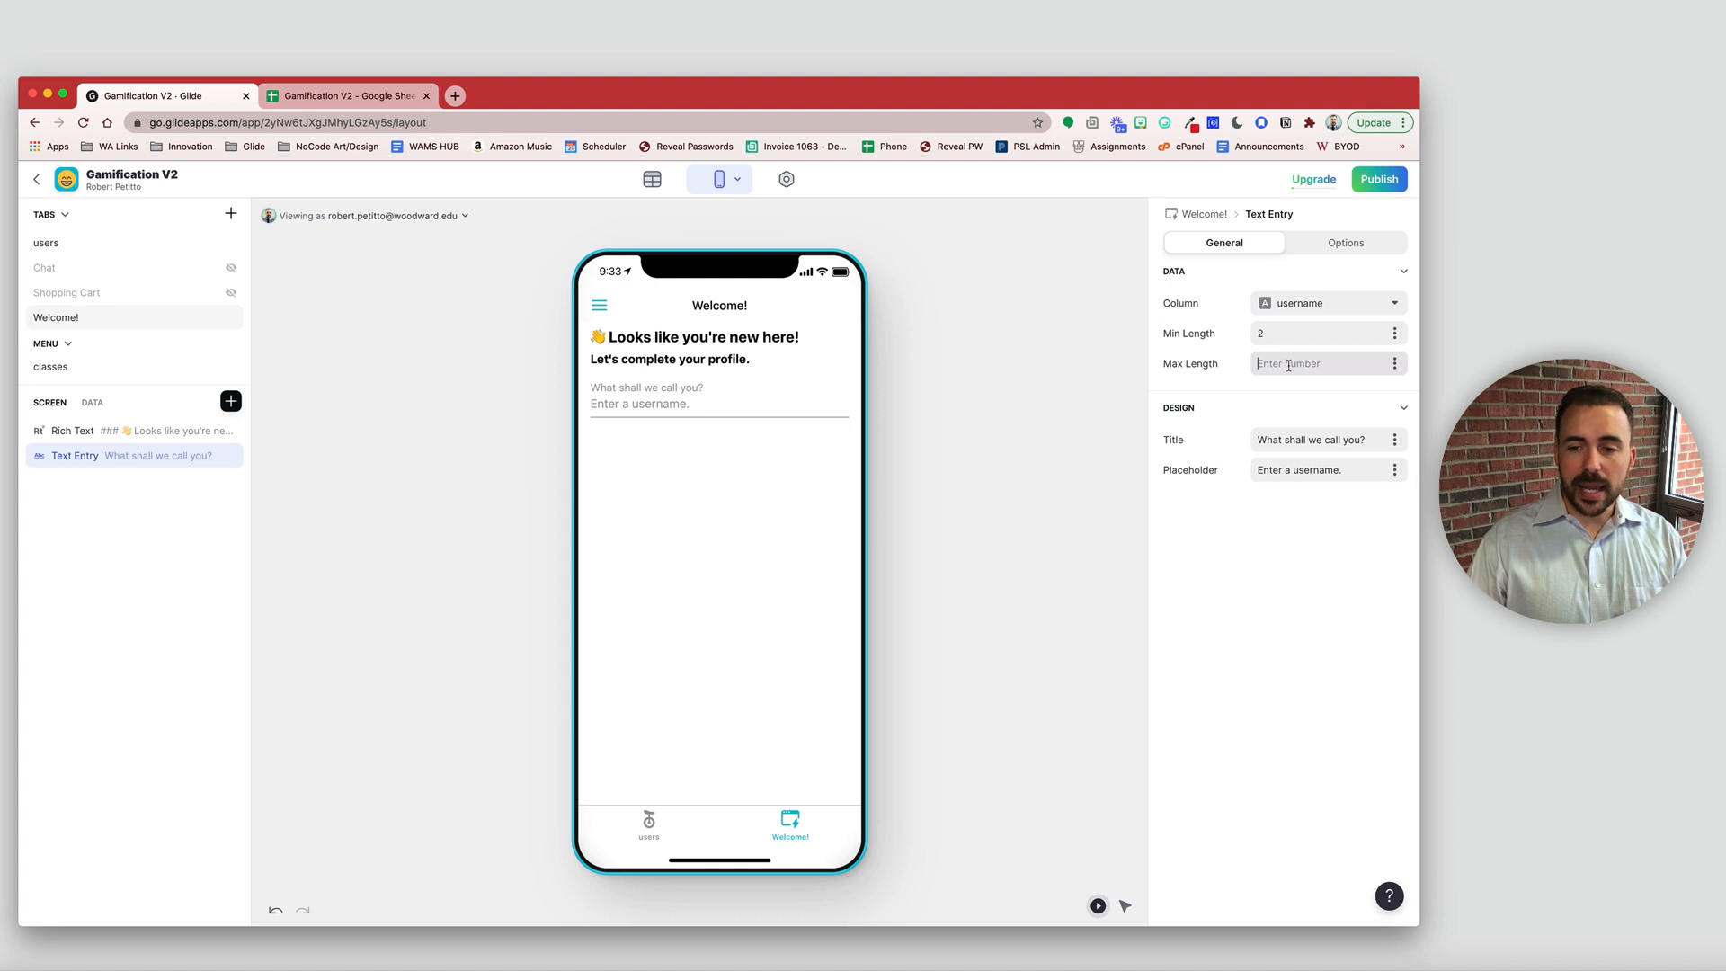
{"action": "left_click", "coordinate": [1289, 365]}
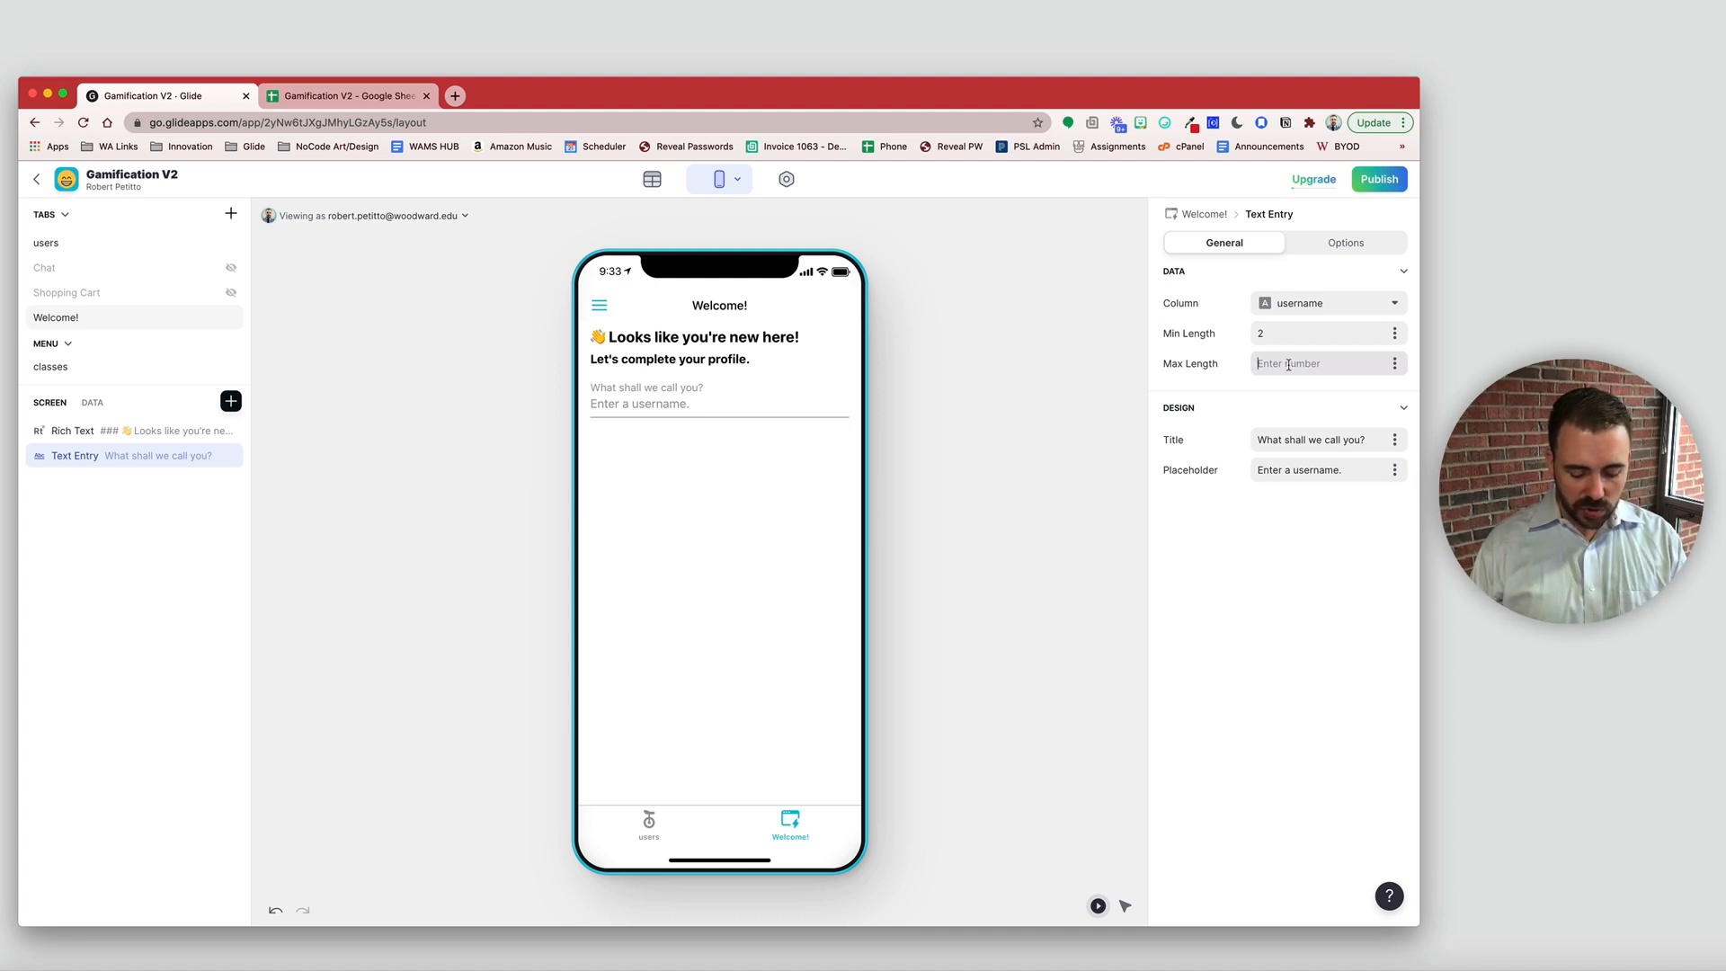
{"action": "type", "text": "25"}
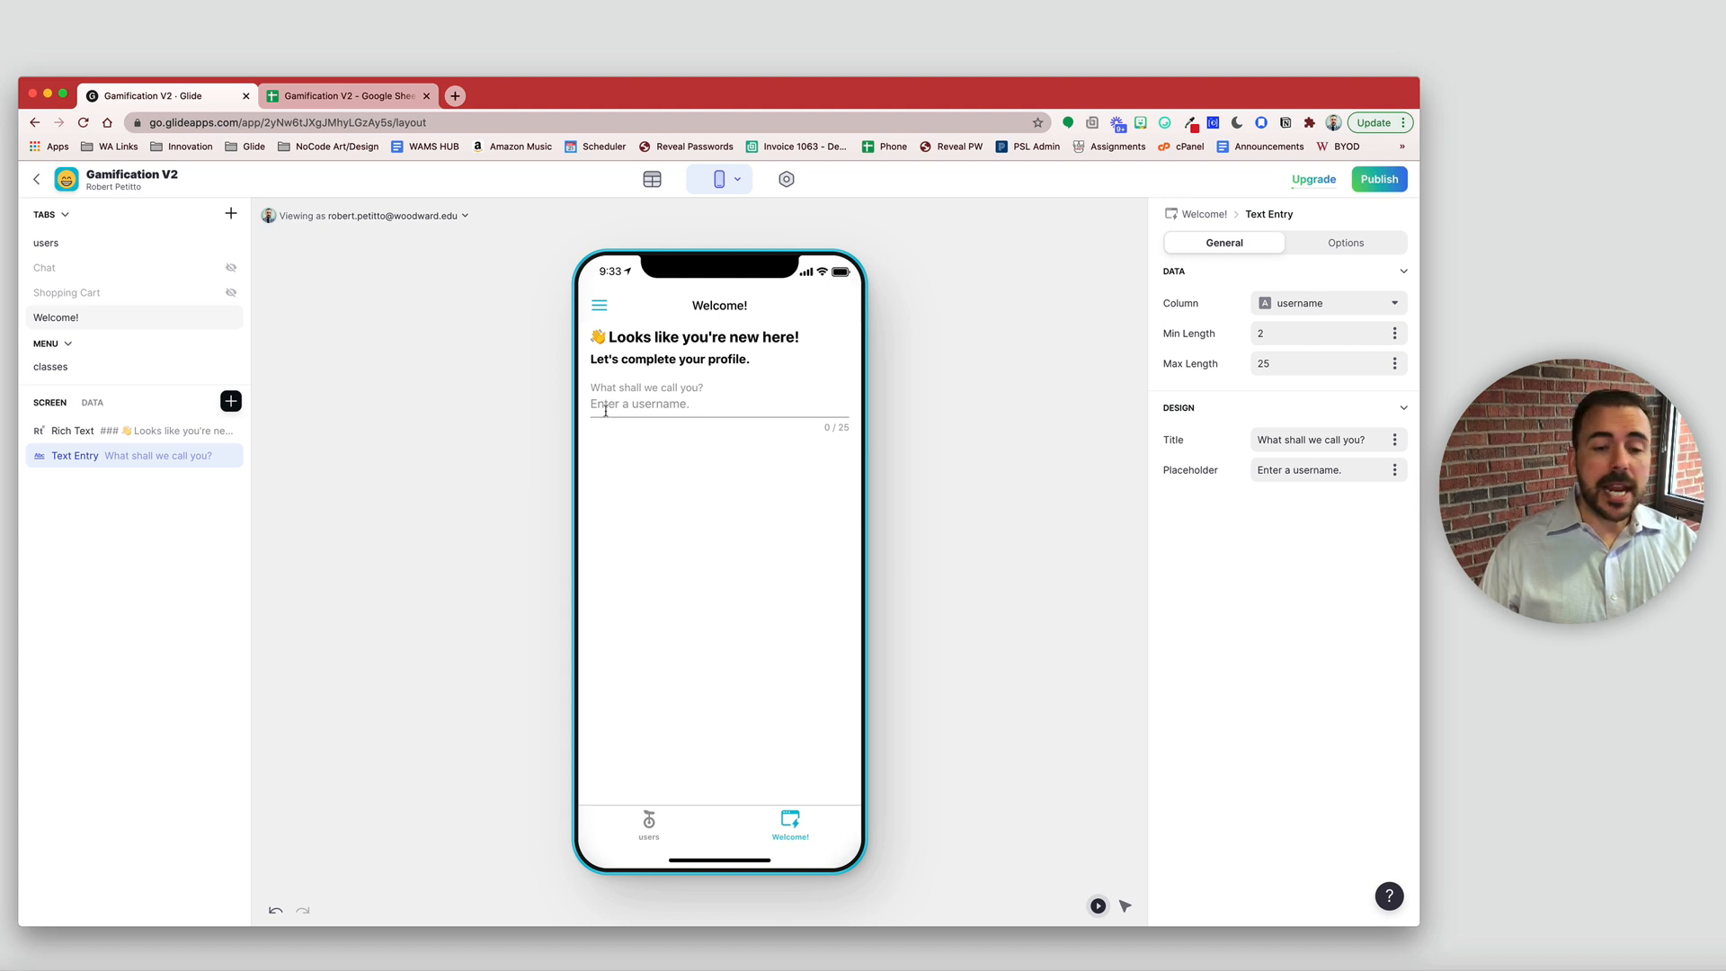
{"action": "mouse_move", "coordinate": [654, 181]}
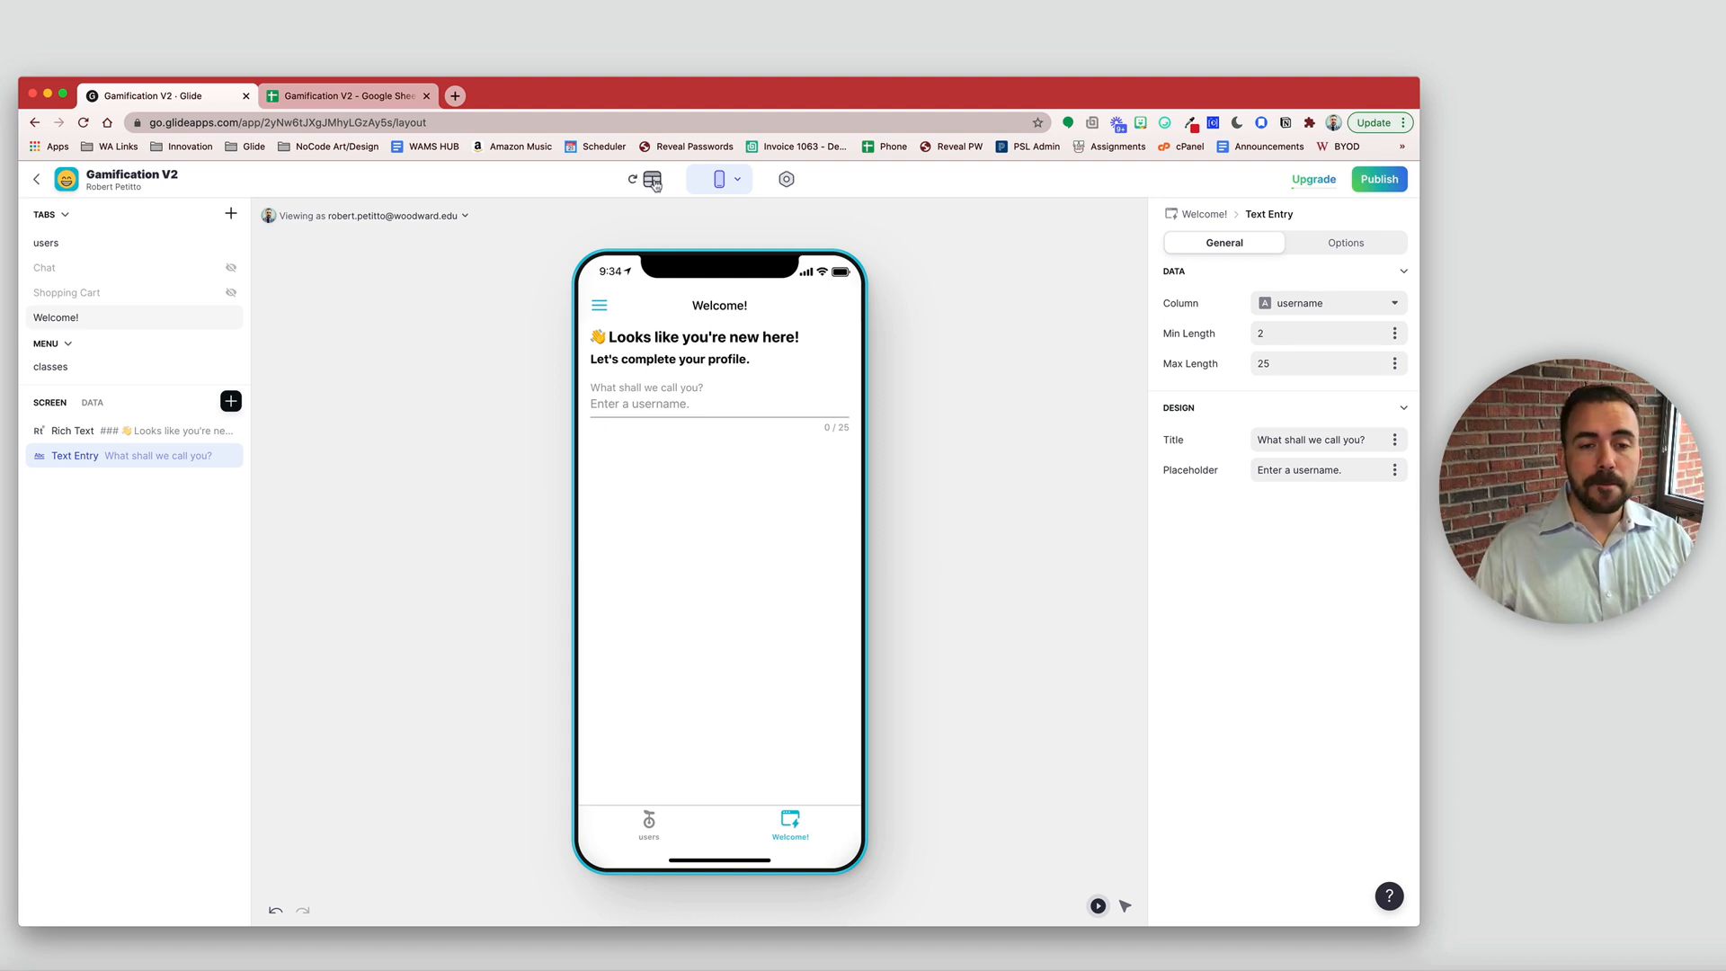
{"action": "left_click", "coordinate": [653, 181]}
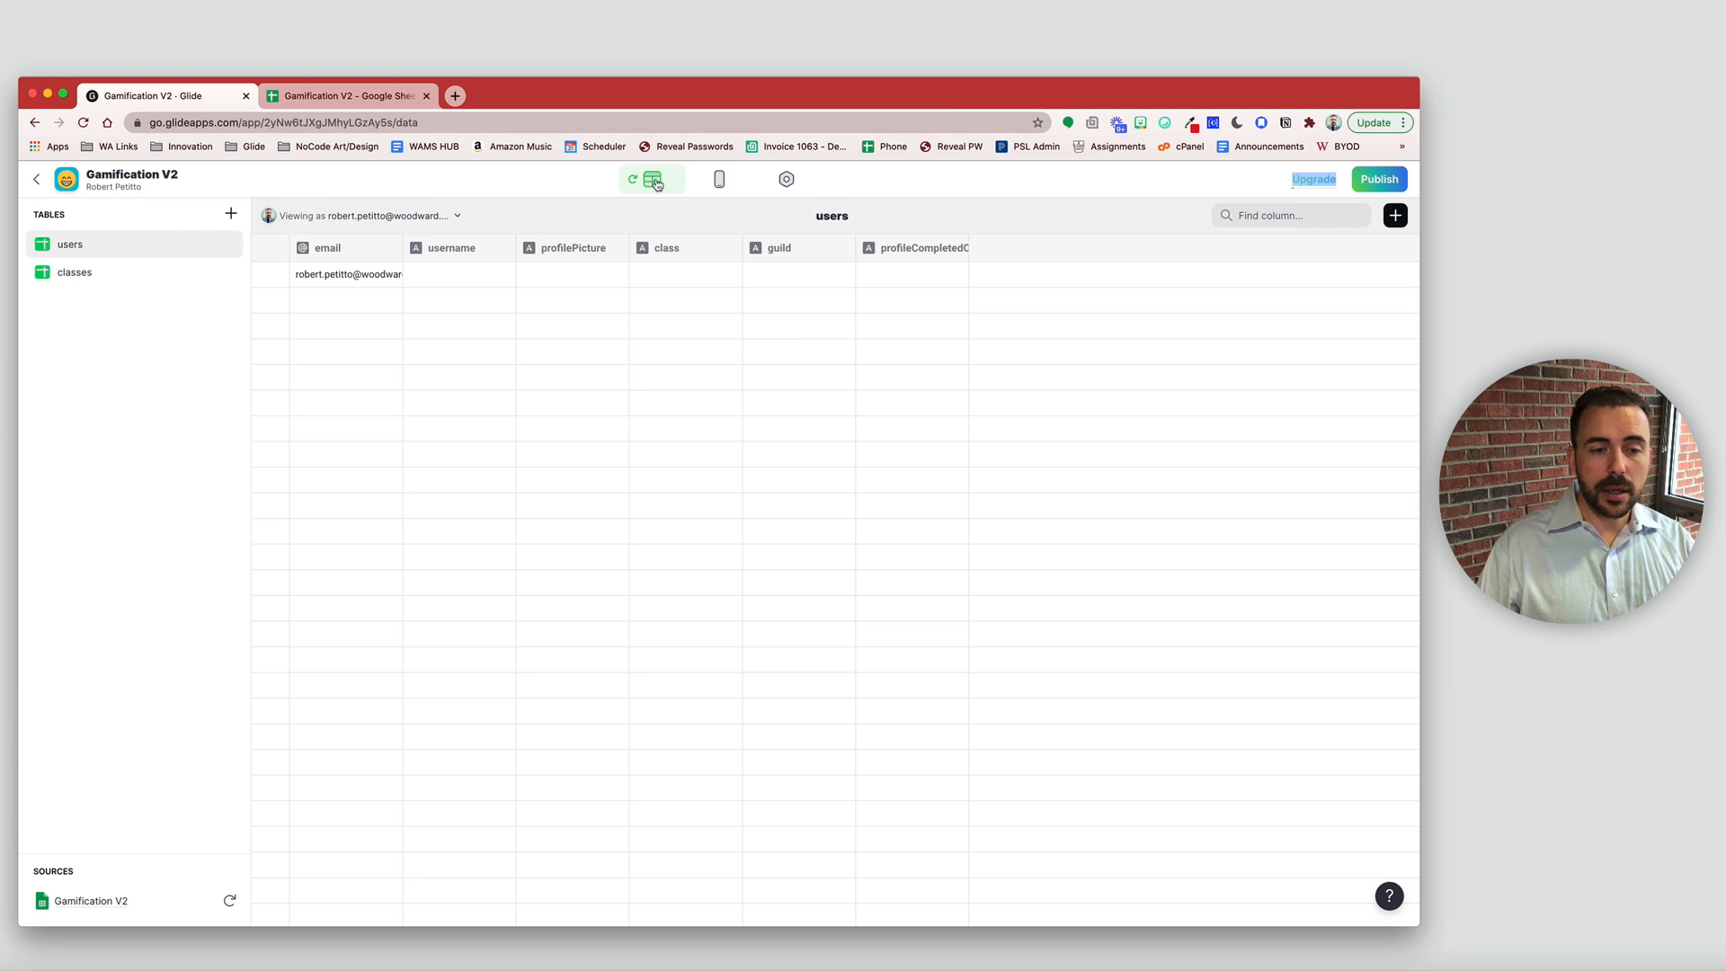
{"action": "left_click", "coordinate": [442, 274]}
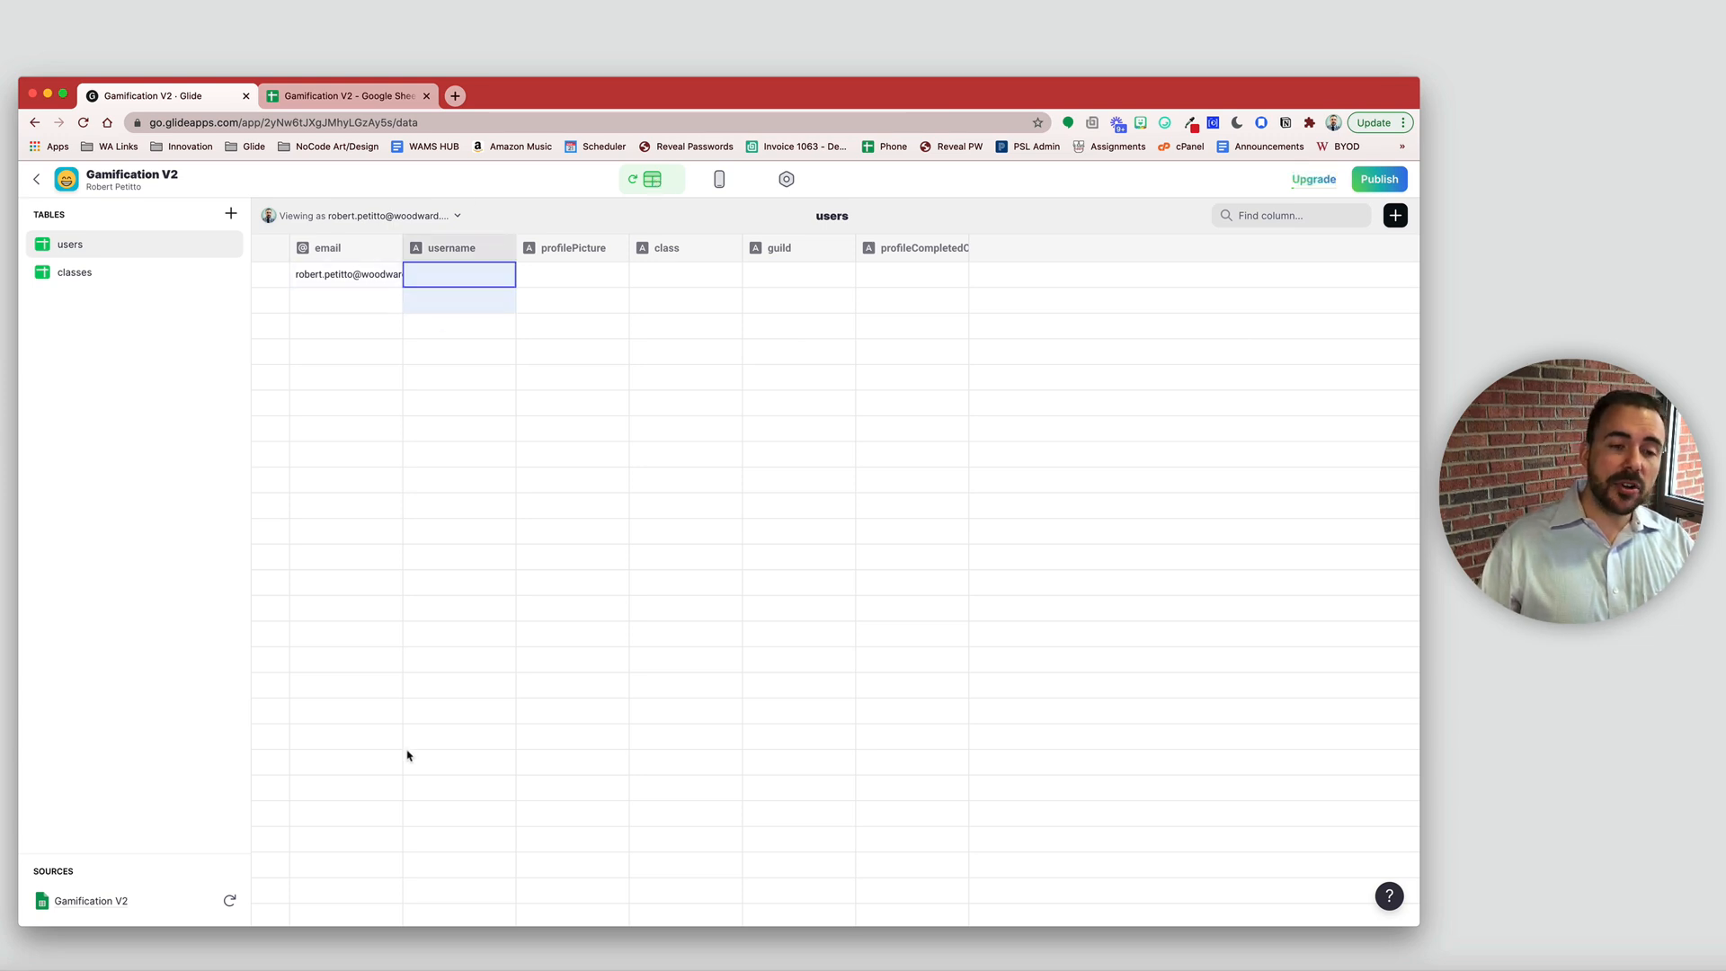
{"action": "left_click", "coordinate": [346, 297]}
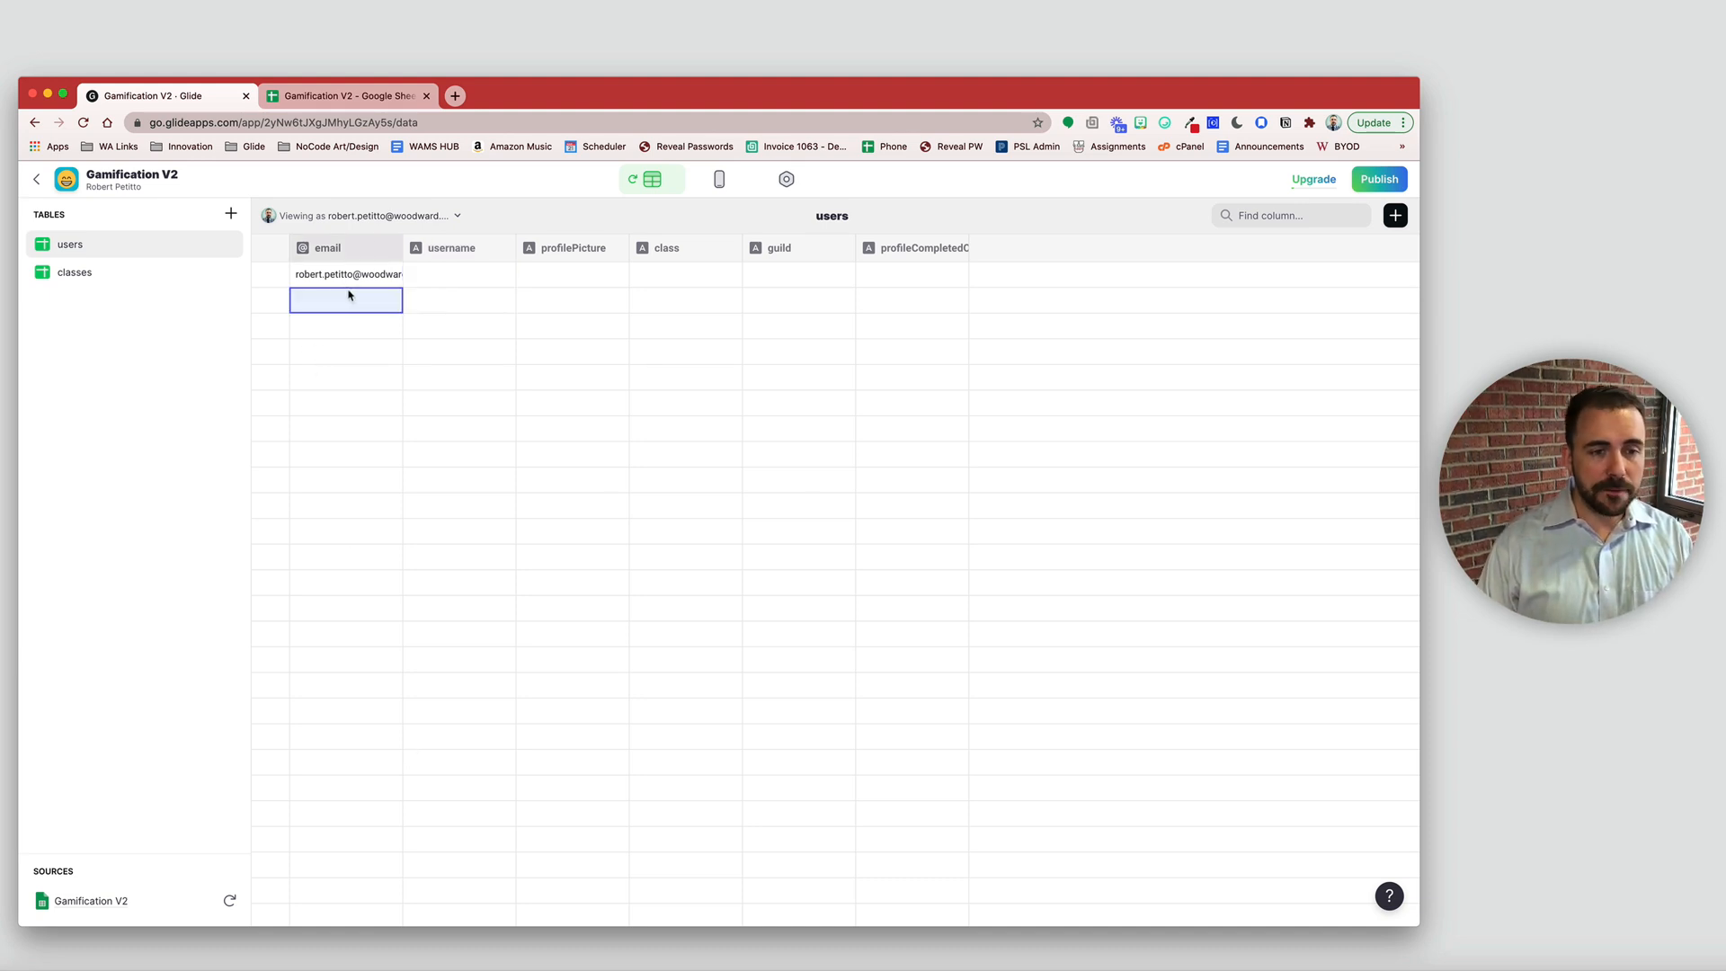
{"action": "type", "text": "test@"}
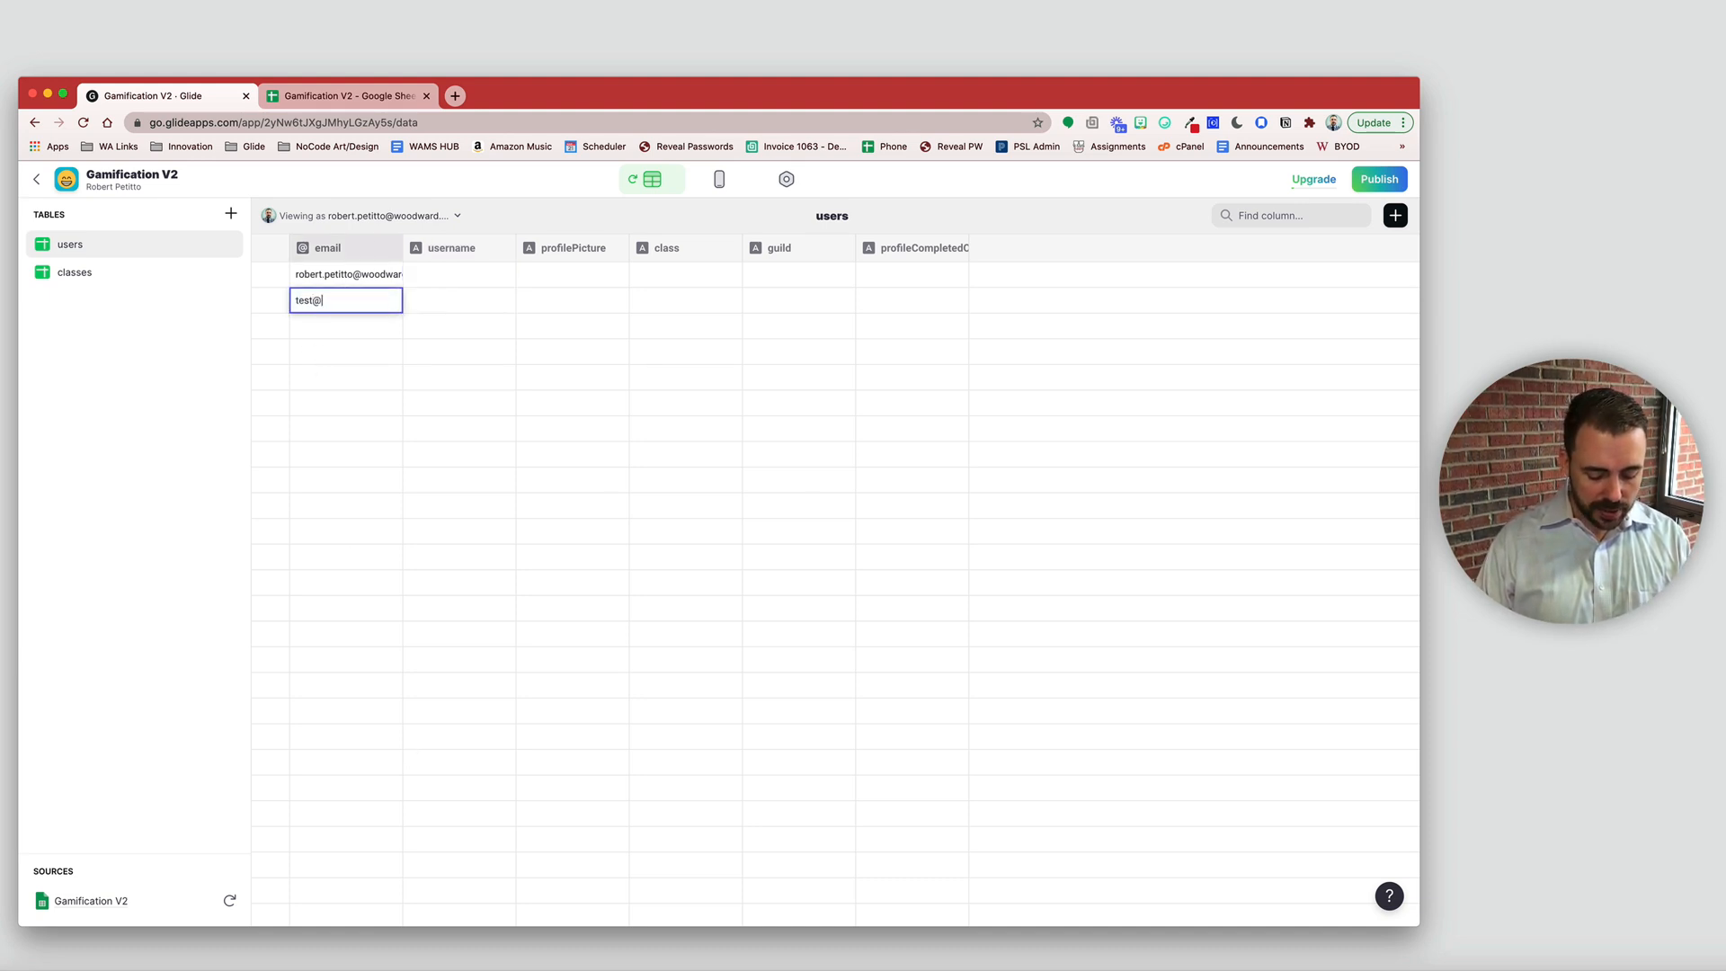
{"action": "type", "text": "email.com"}
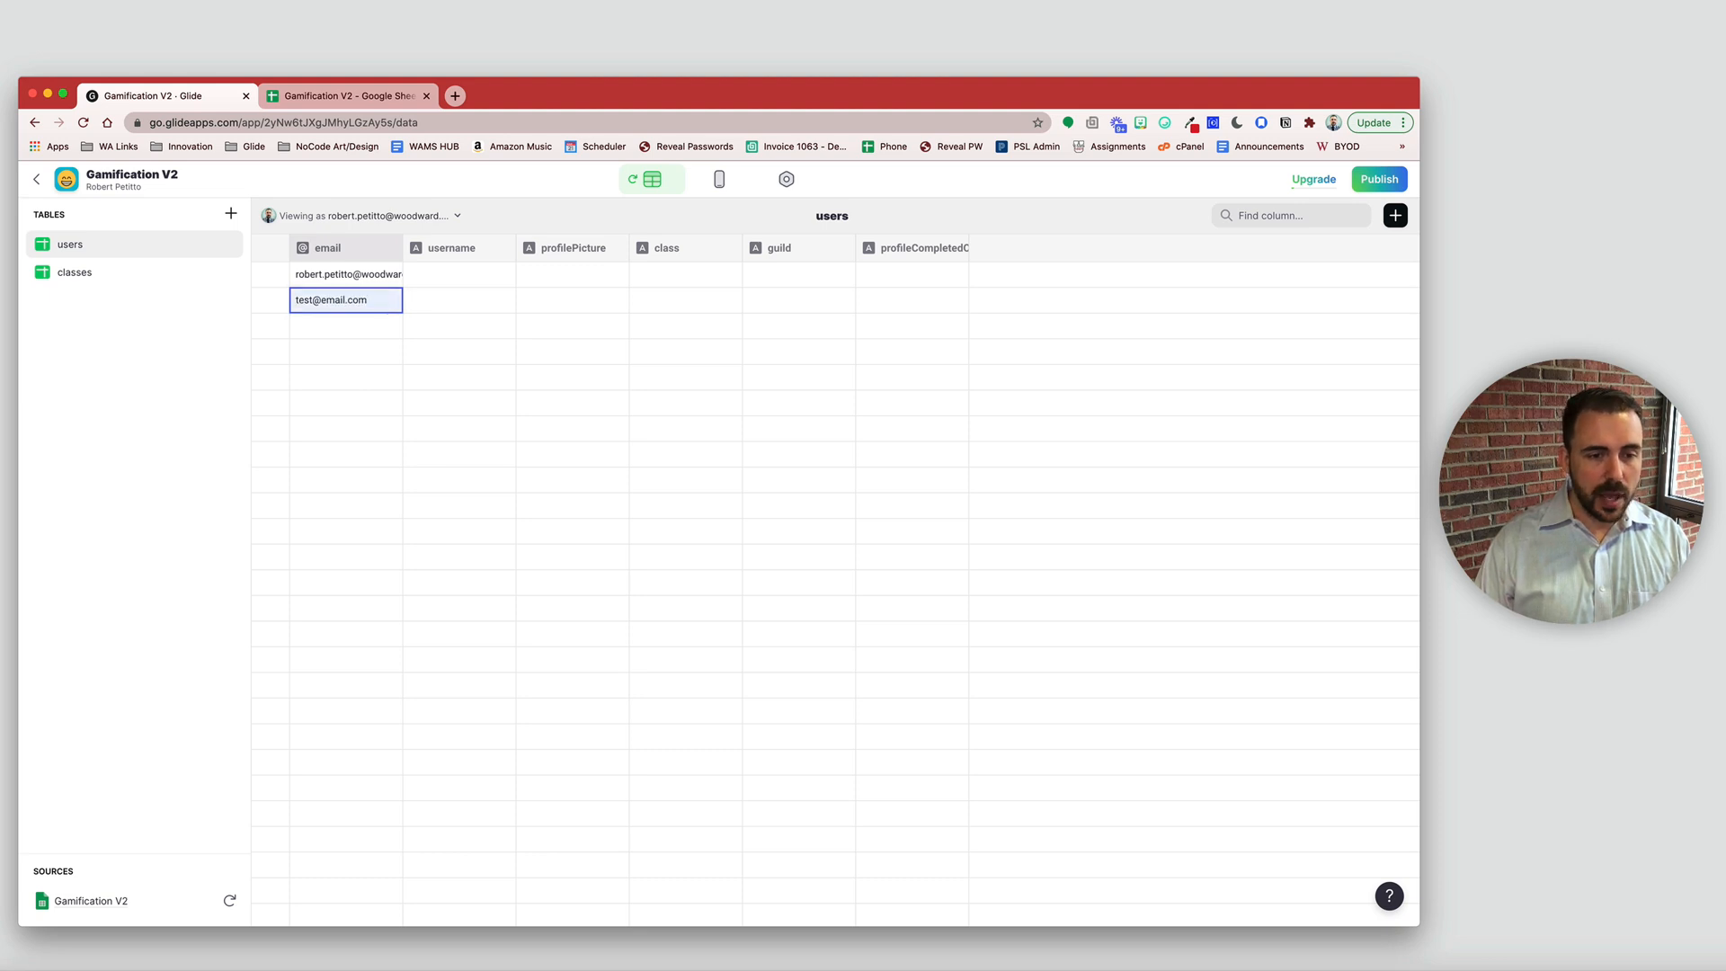
{"action": "left_click", "coordinate": [440, 303]}
{"action": "type", "text": "username"}
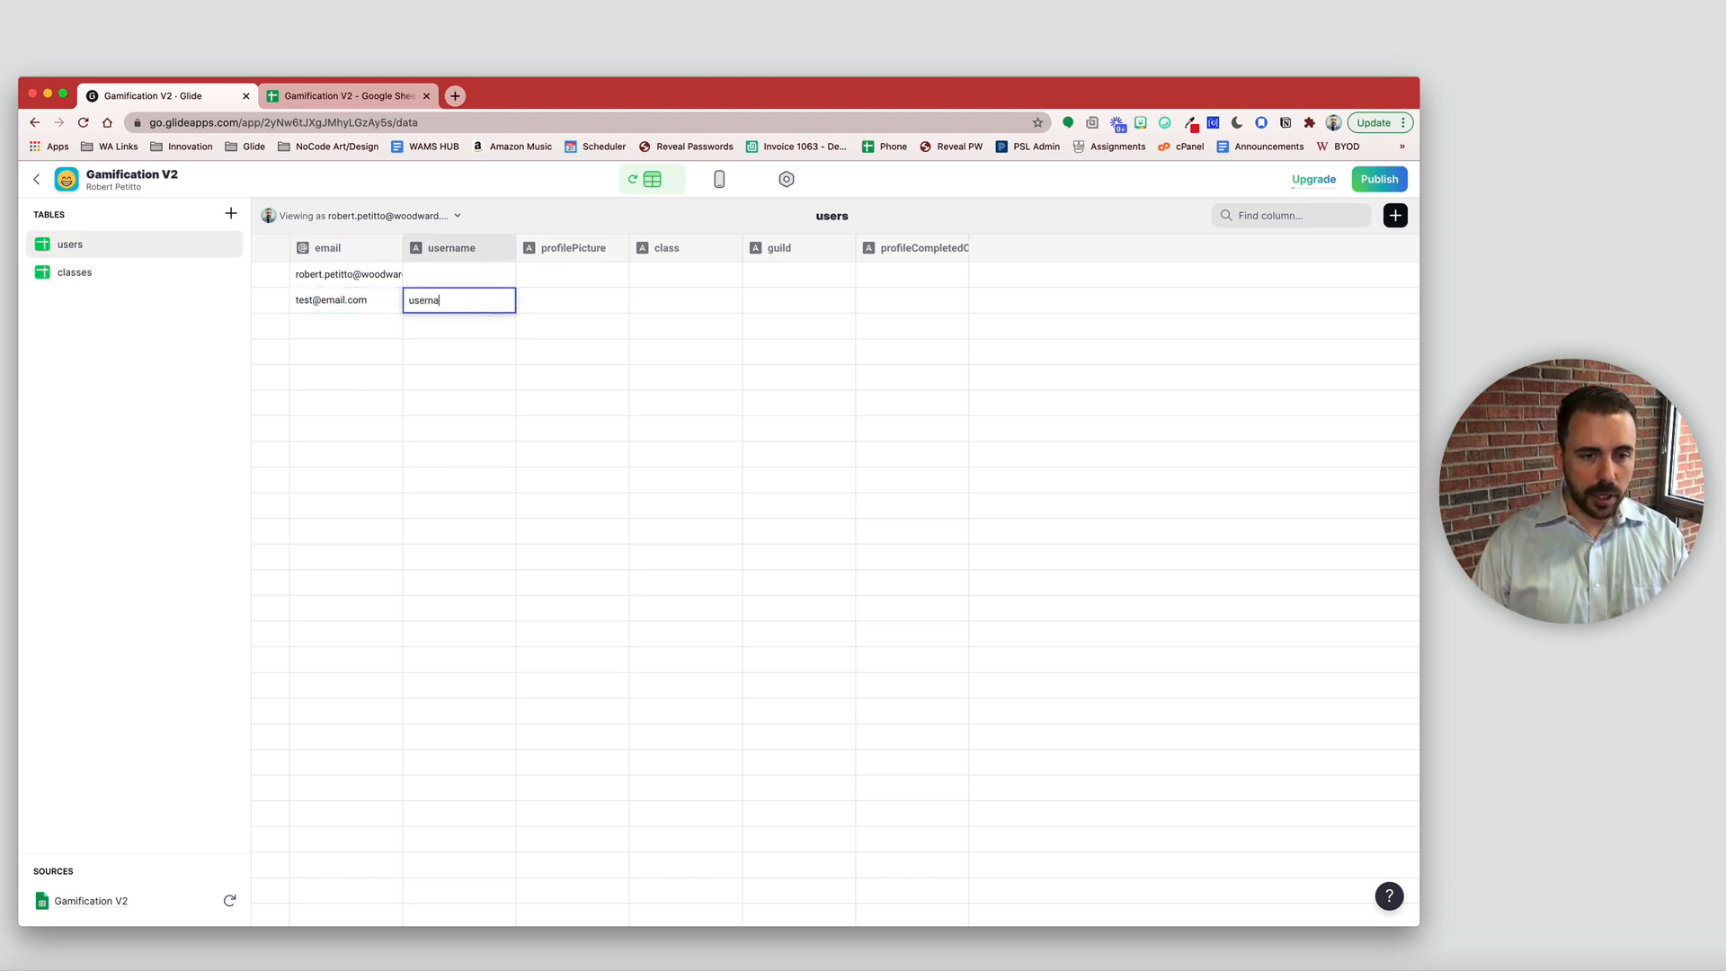
{"action": "key", "text": "Return"}
{"action": "left_click", "coordinate": [440, 303]}
{"action": "left_click", "coordinate": [441, 304]}
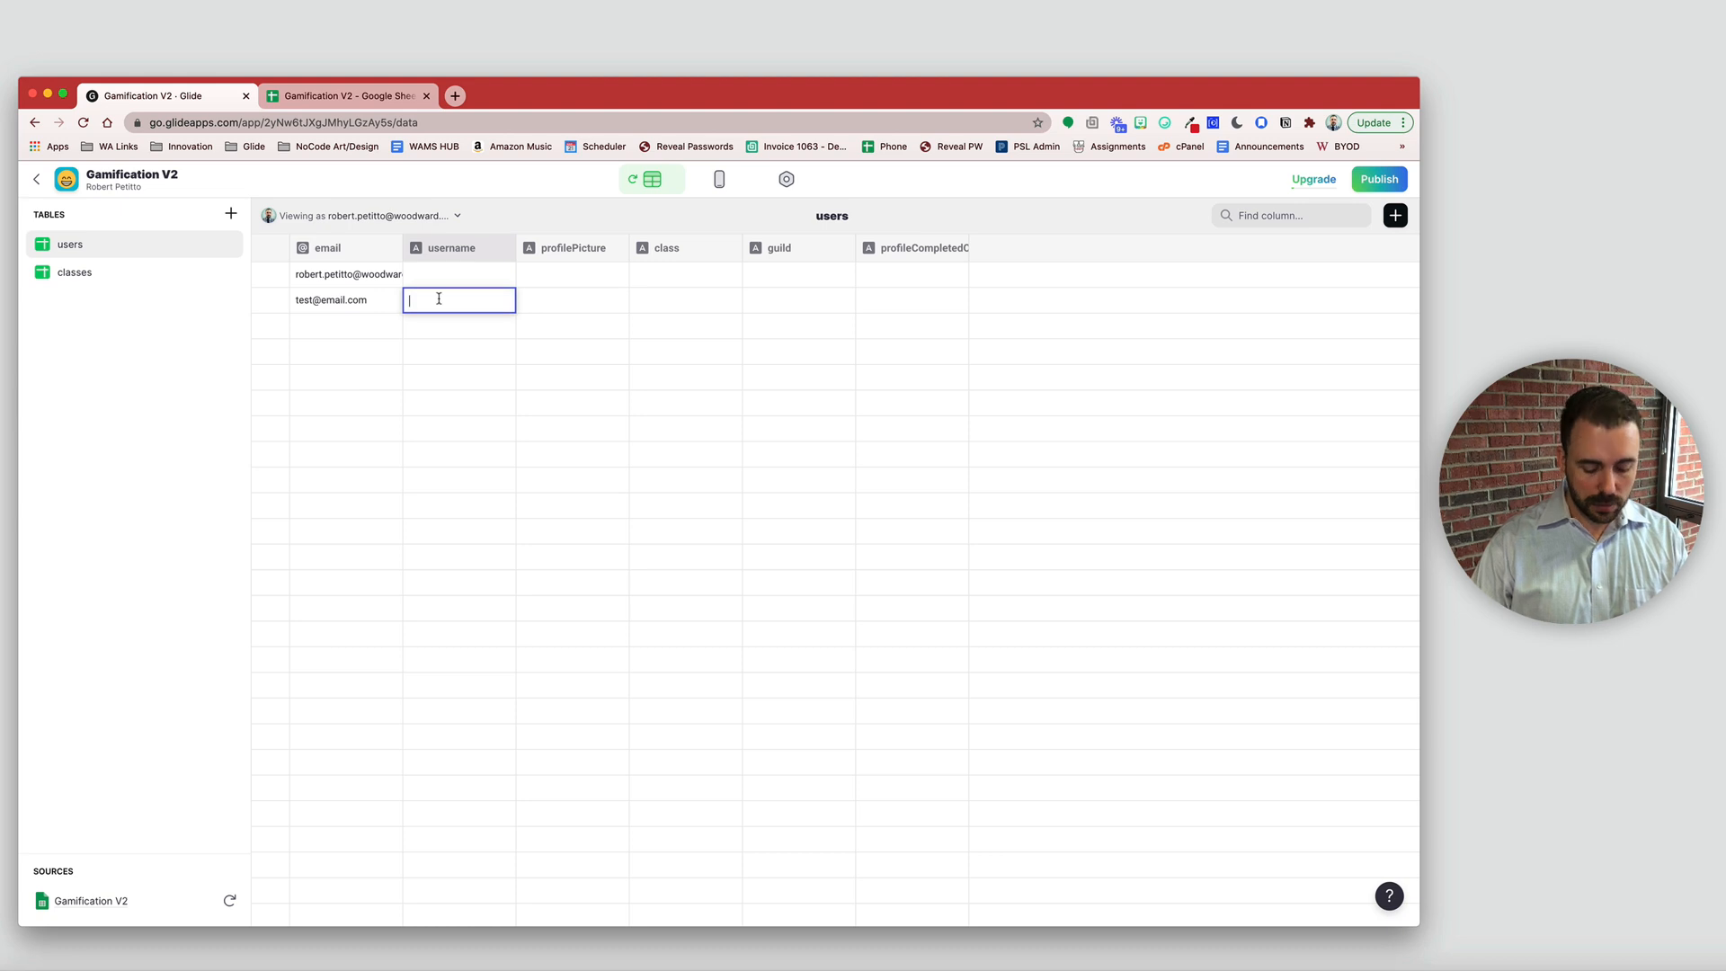
{"action": "type", "text": "username"}
{"action": "key", "text": "Return"}
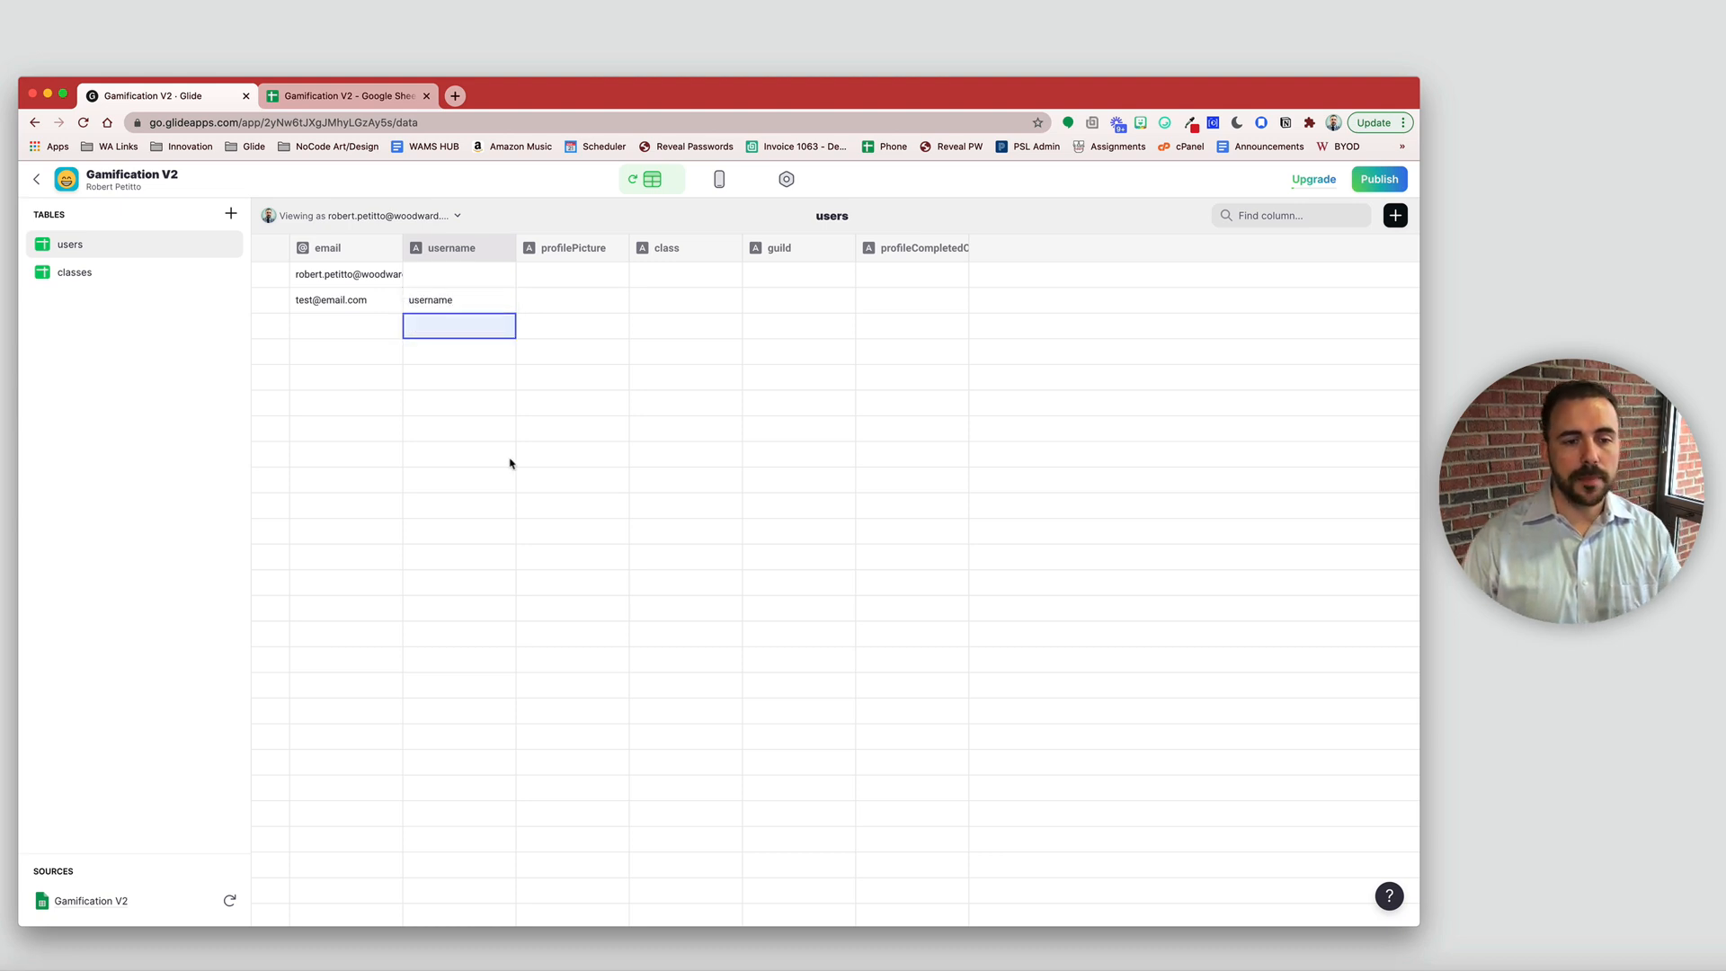
{"action": "key", "text": "Escape"}
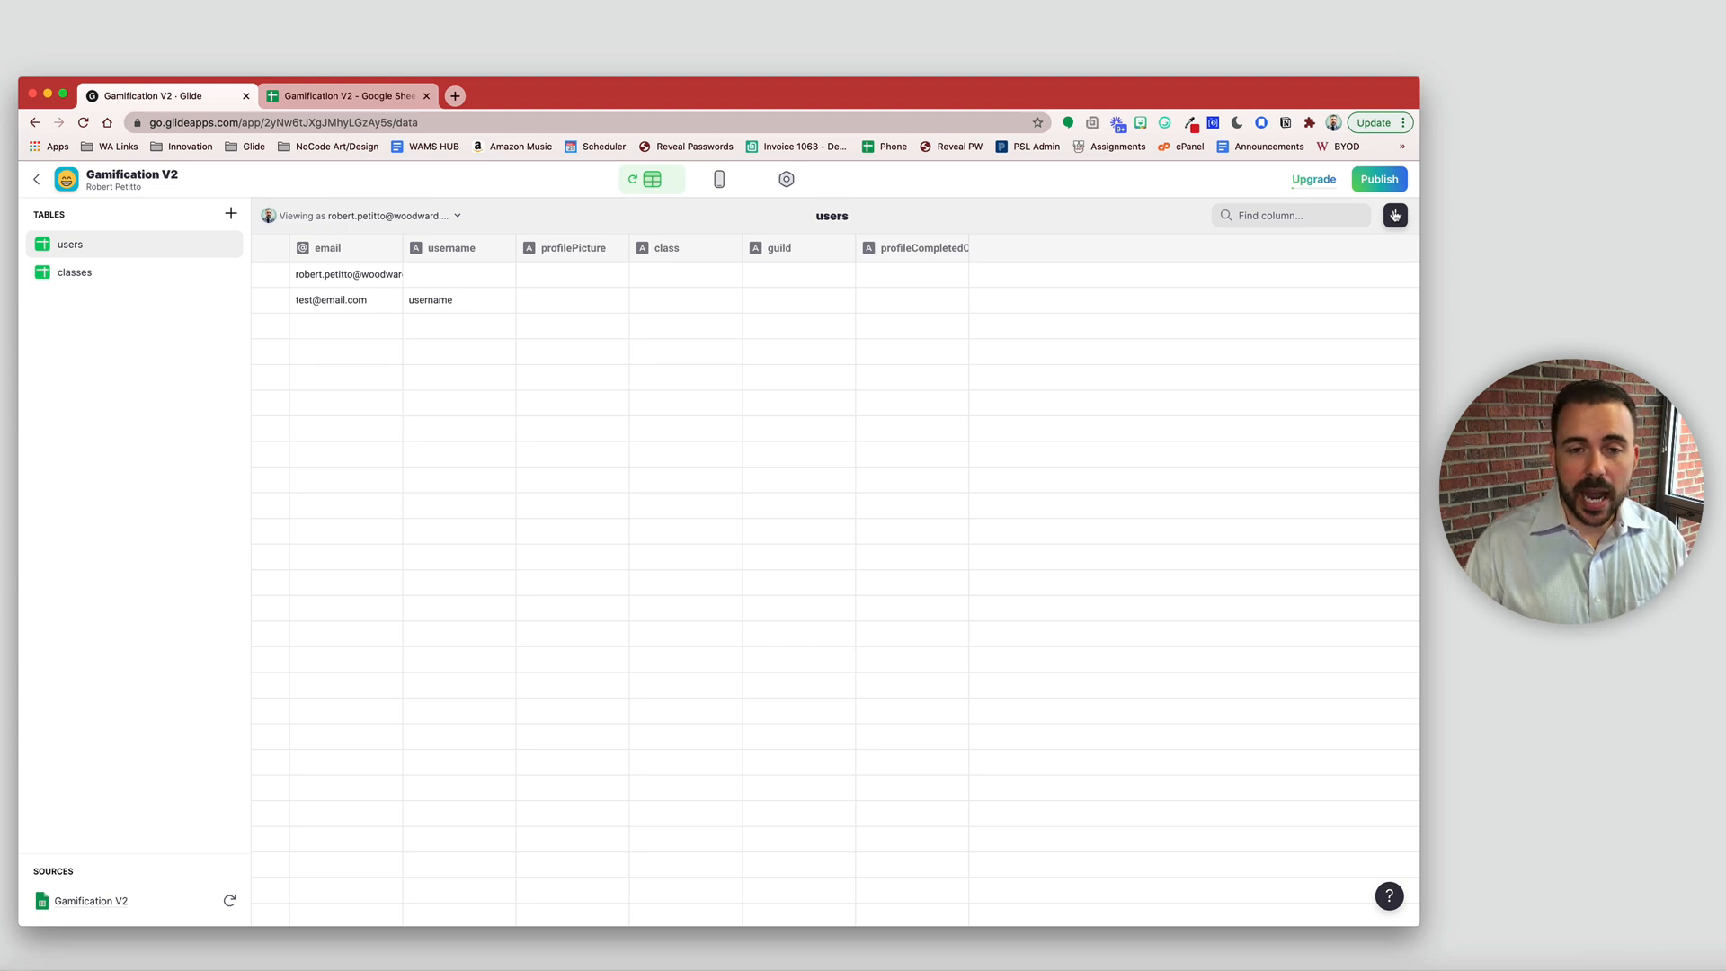
{"action": "left_click", "coordinate": [459, 276]}
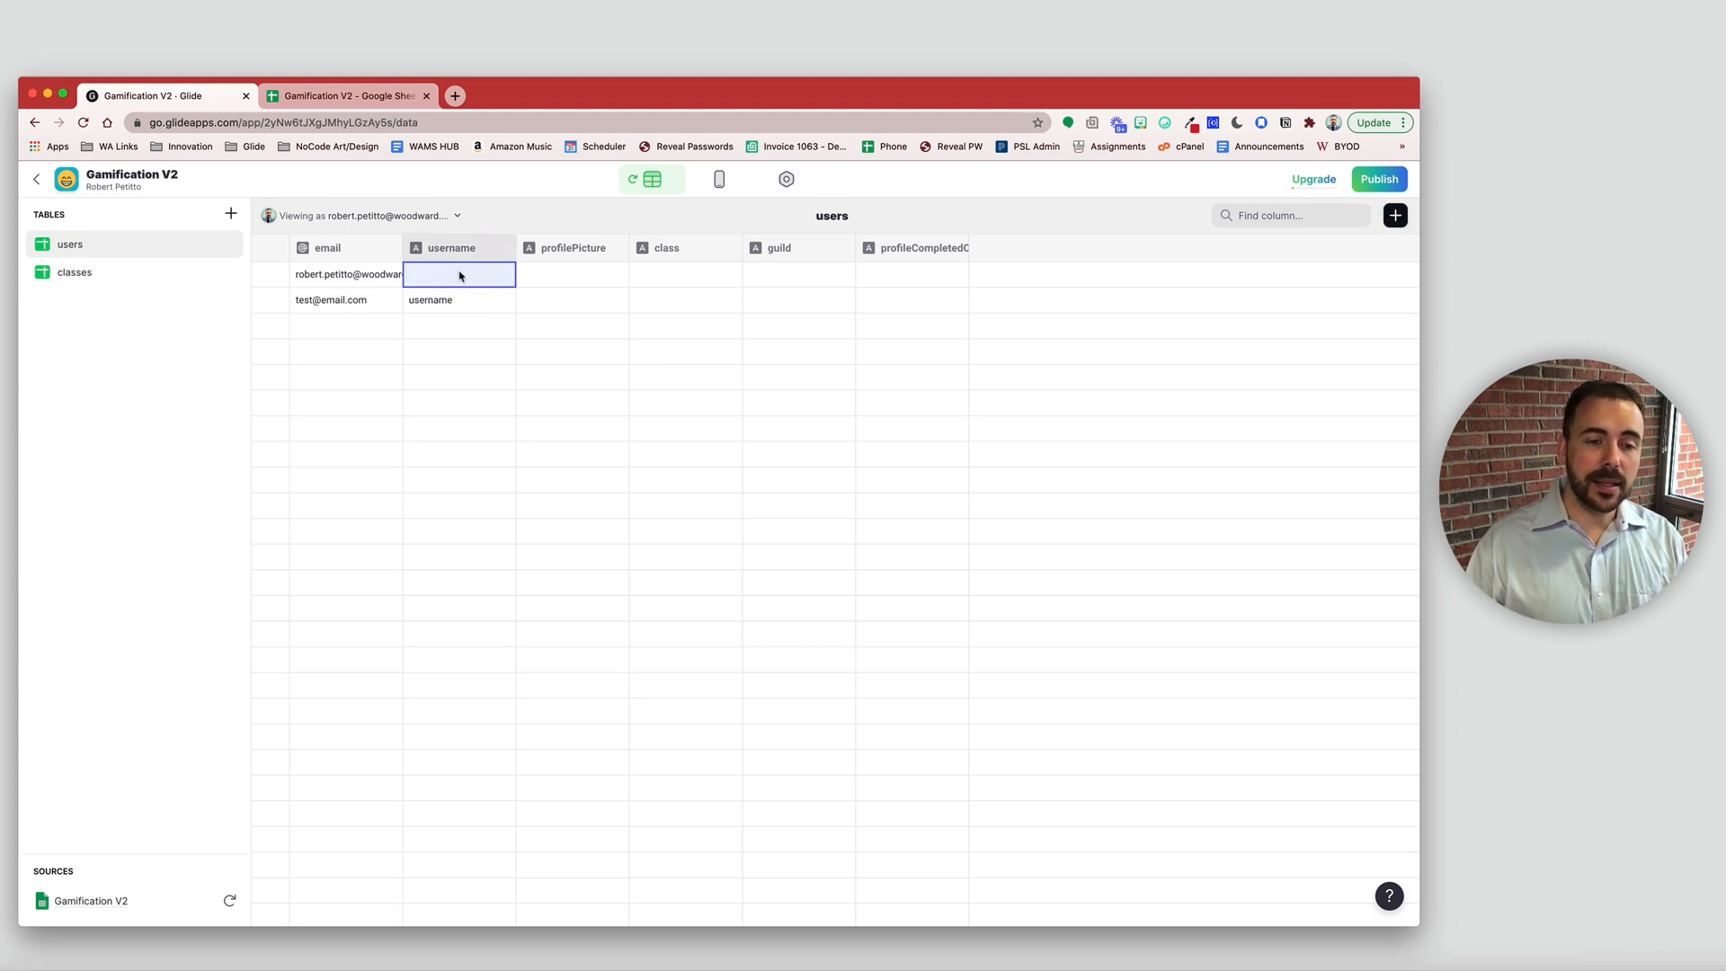
{"action": "left_click", "coordinate": [452, 248]}
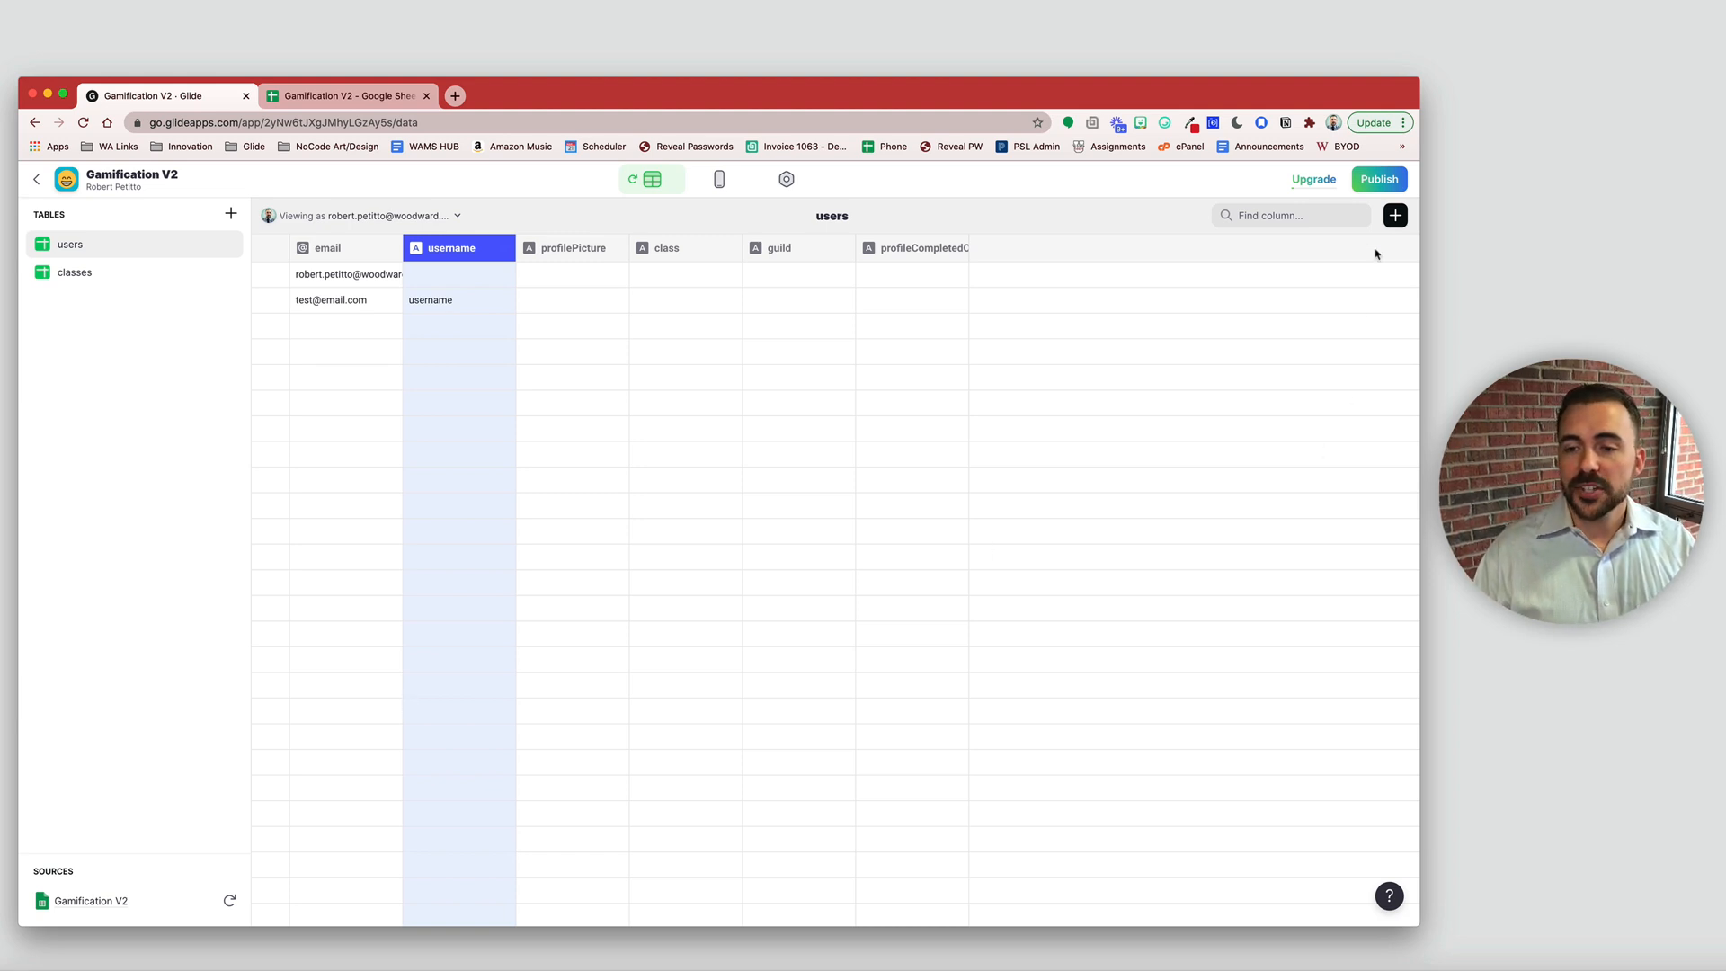
- Add a rel_usernames Relation column matching username to users > username, with multiple matches allowed
{"action": "left_click", "coordinate": [1396, 216]}
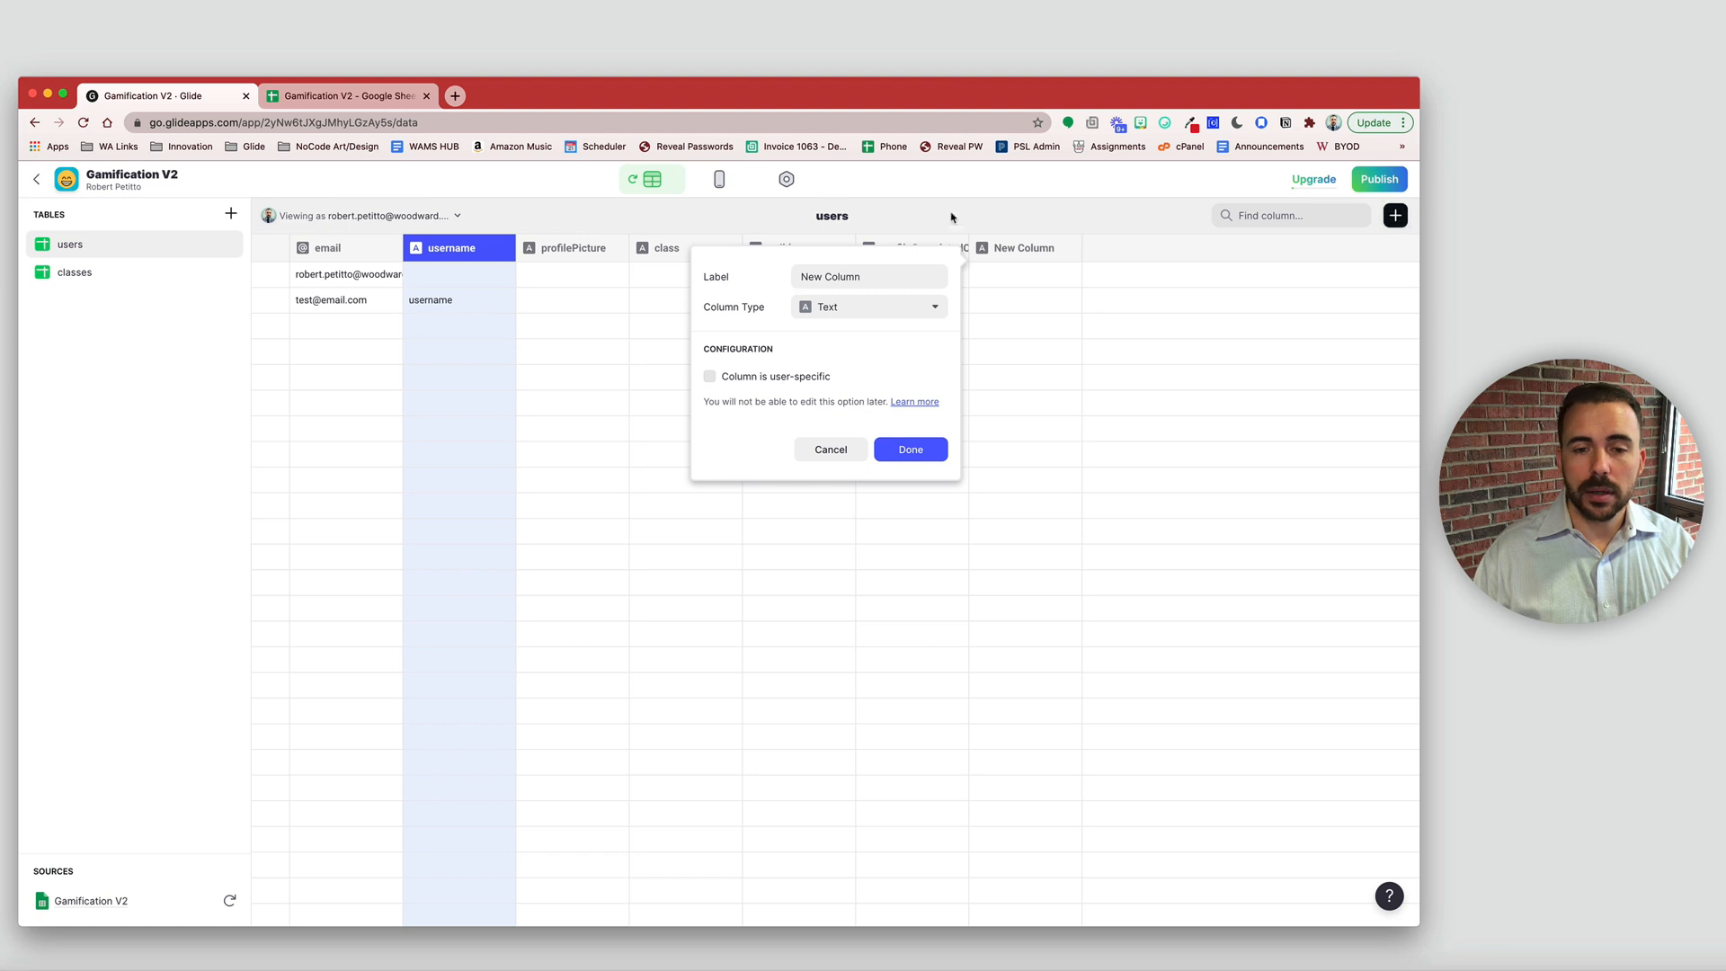
{"action": "left_click_drag", "start_coordinate": [863, 277], "coordinate": [726, 271]}
{"action": "type", "text": "re"}
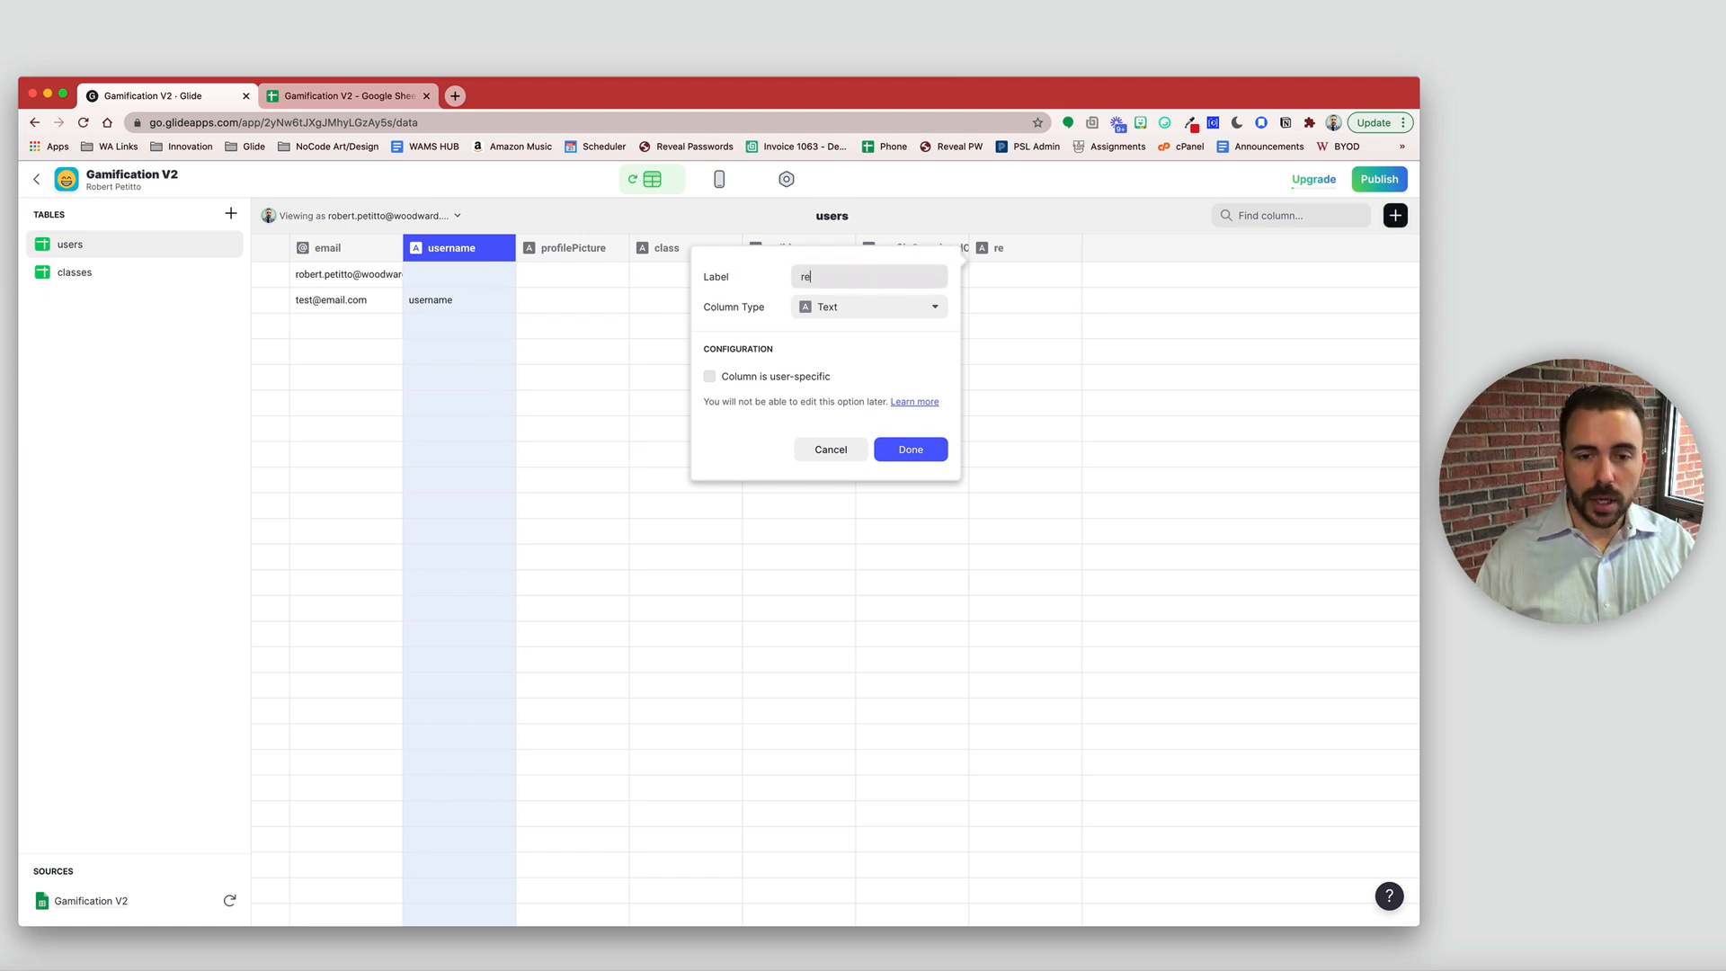
{"action": "type", "text": "l_usernames"}
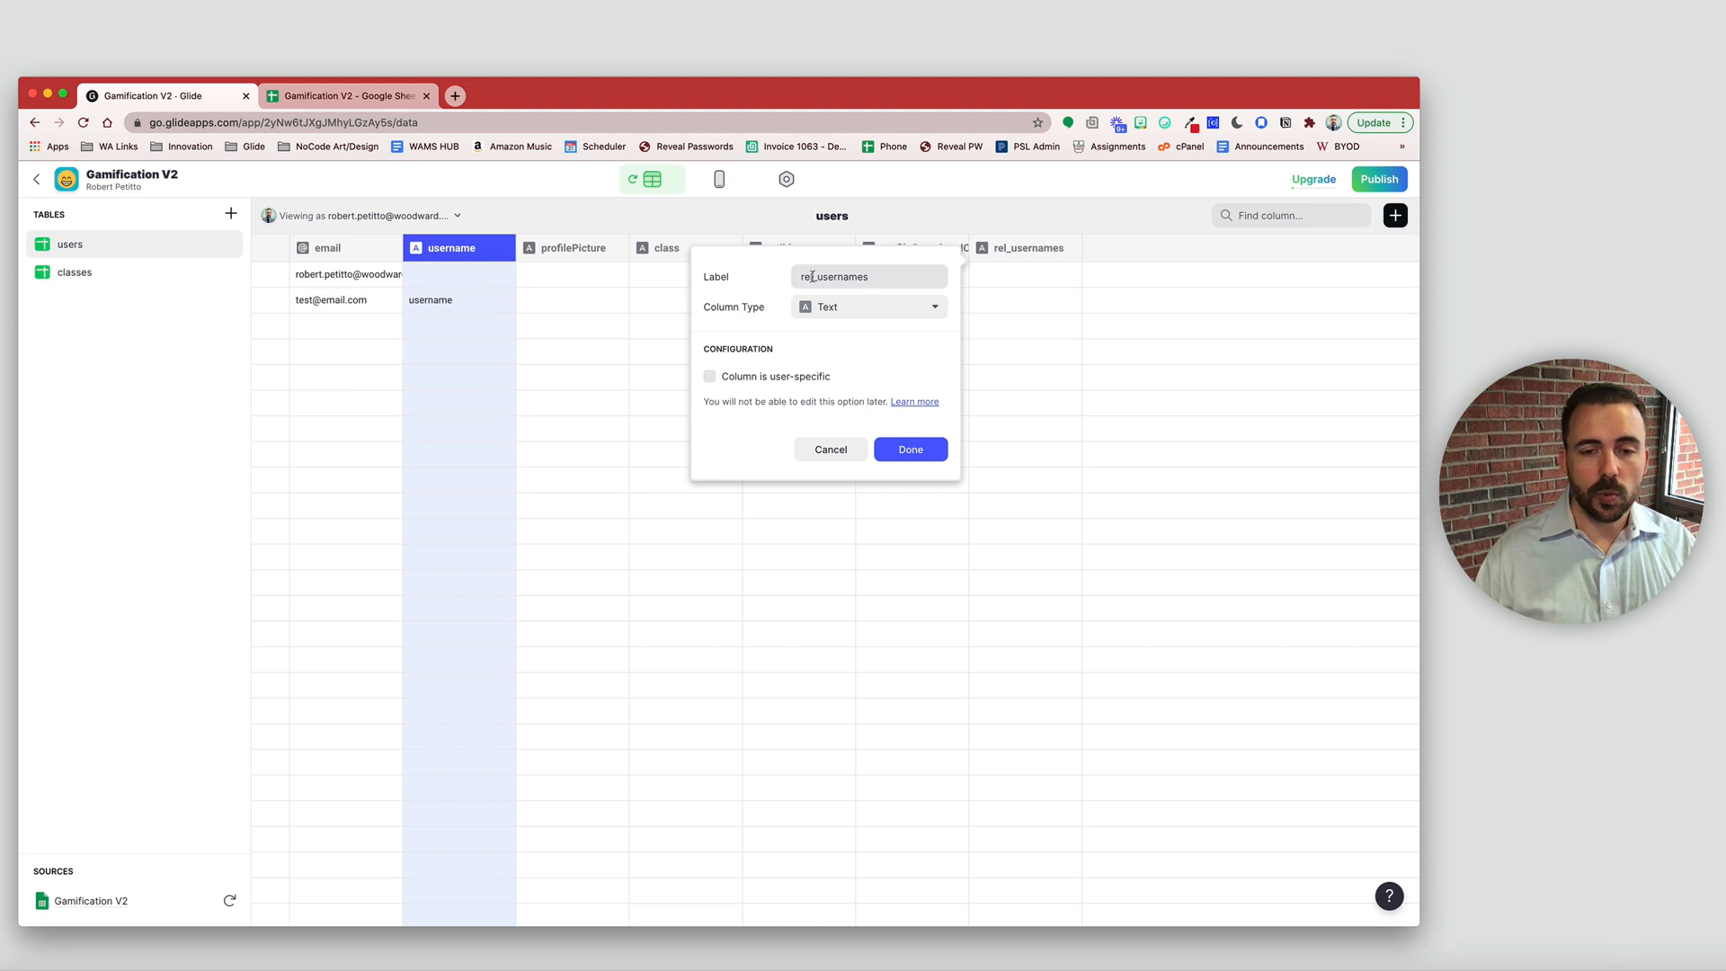
{"action": "type", "text": "e="}
{"action": "key", "text": "BackSpace"}
{"action": "key", "text": "BackSpace"}
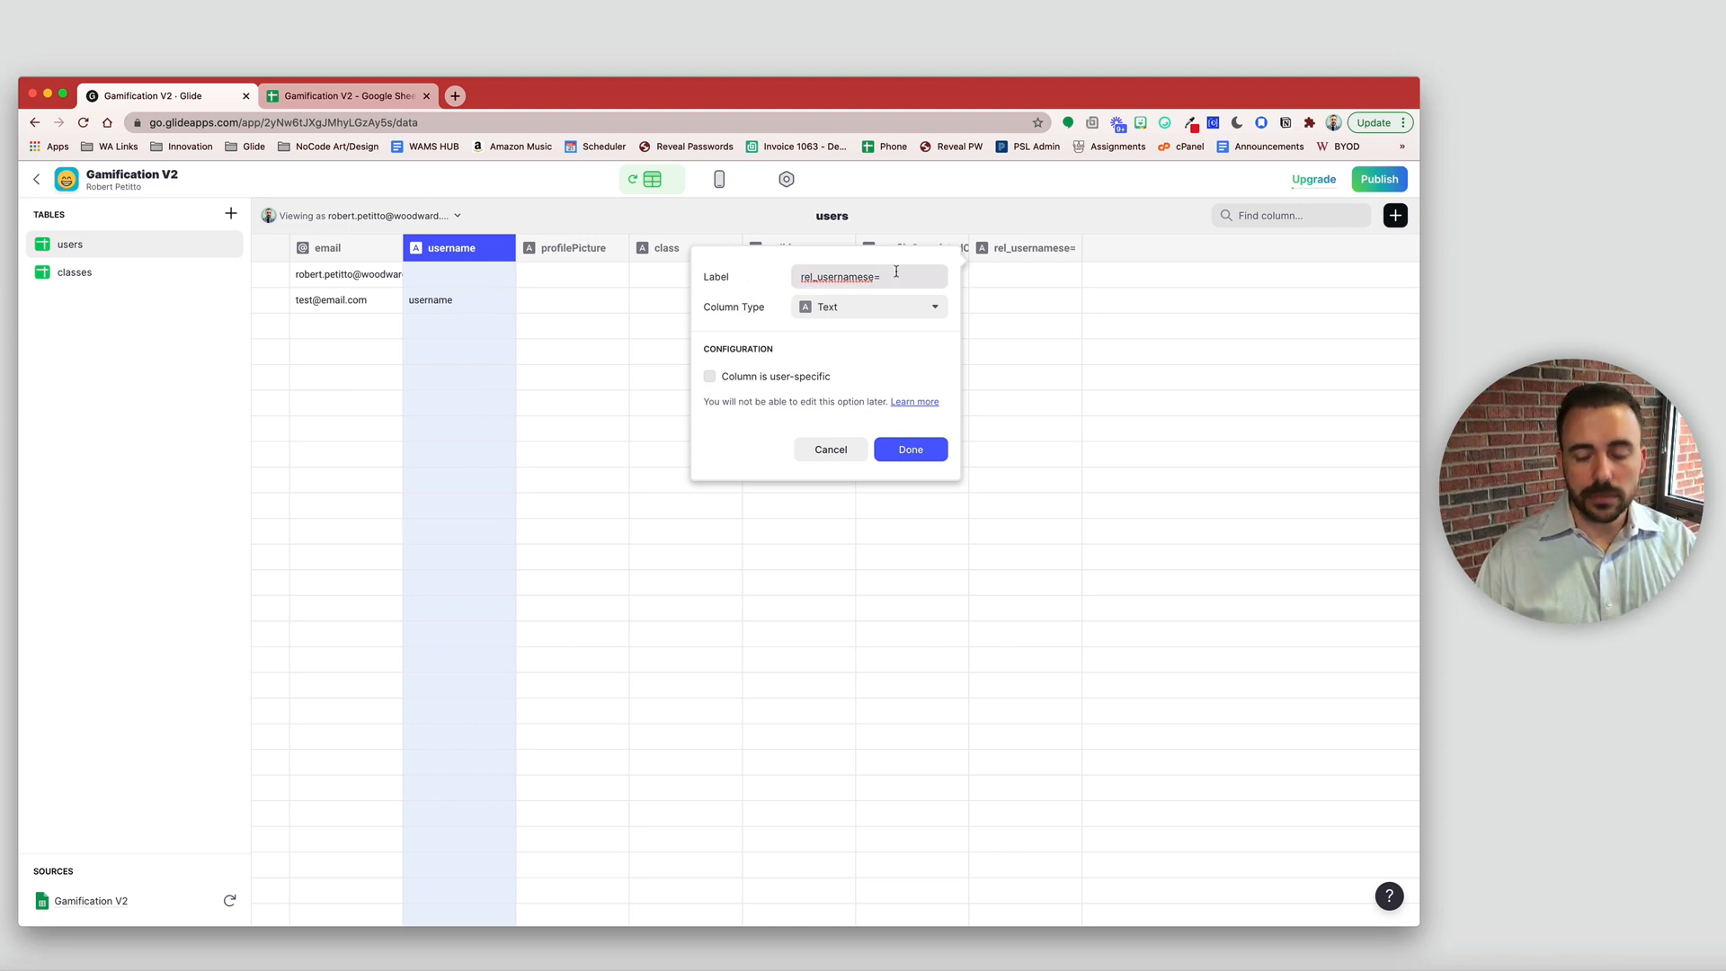
{"action": "left_click", "coordinate": [820, 306]}
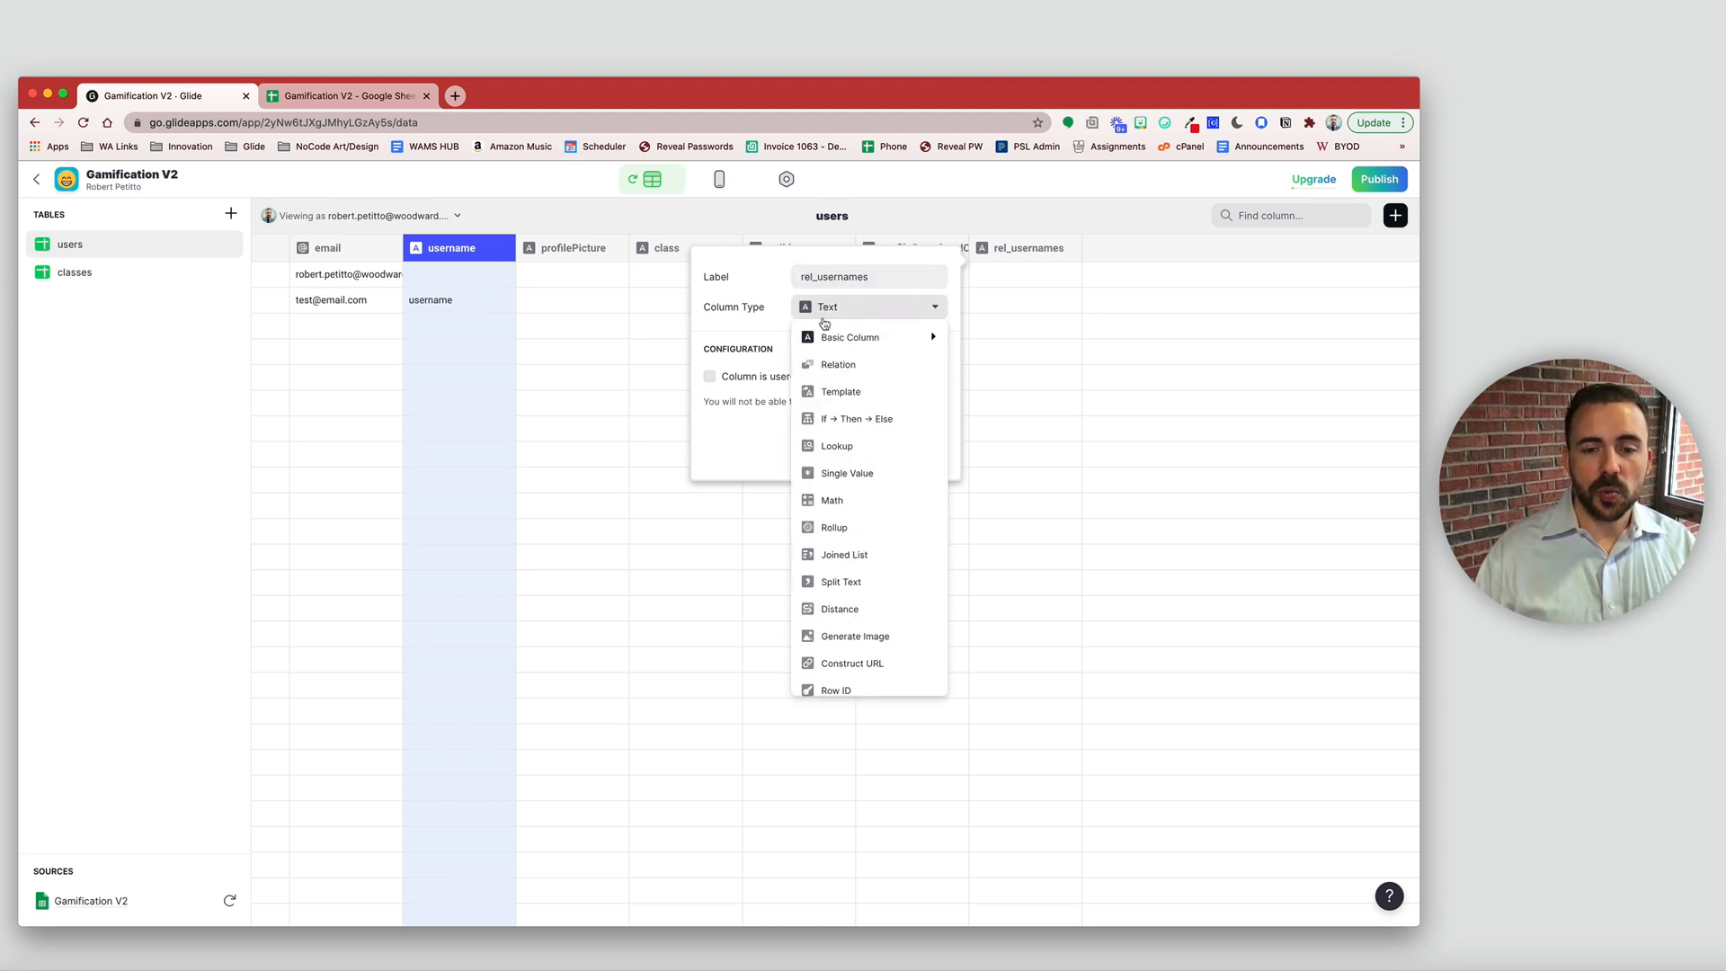
{"action": "left_click", "coordinate": [825, 371]}
{"action": "left_click", "coordinate": [824, 376]}
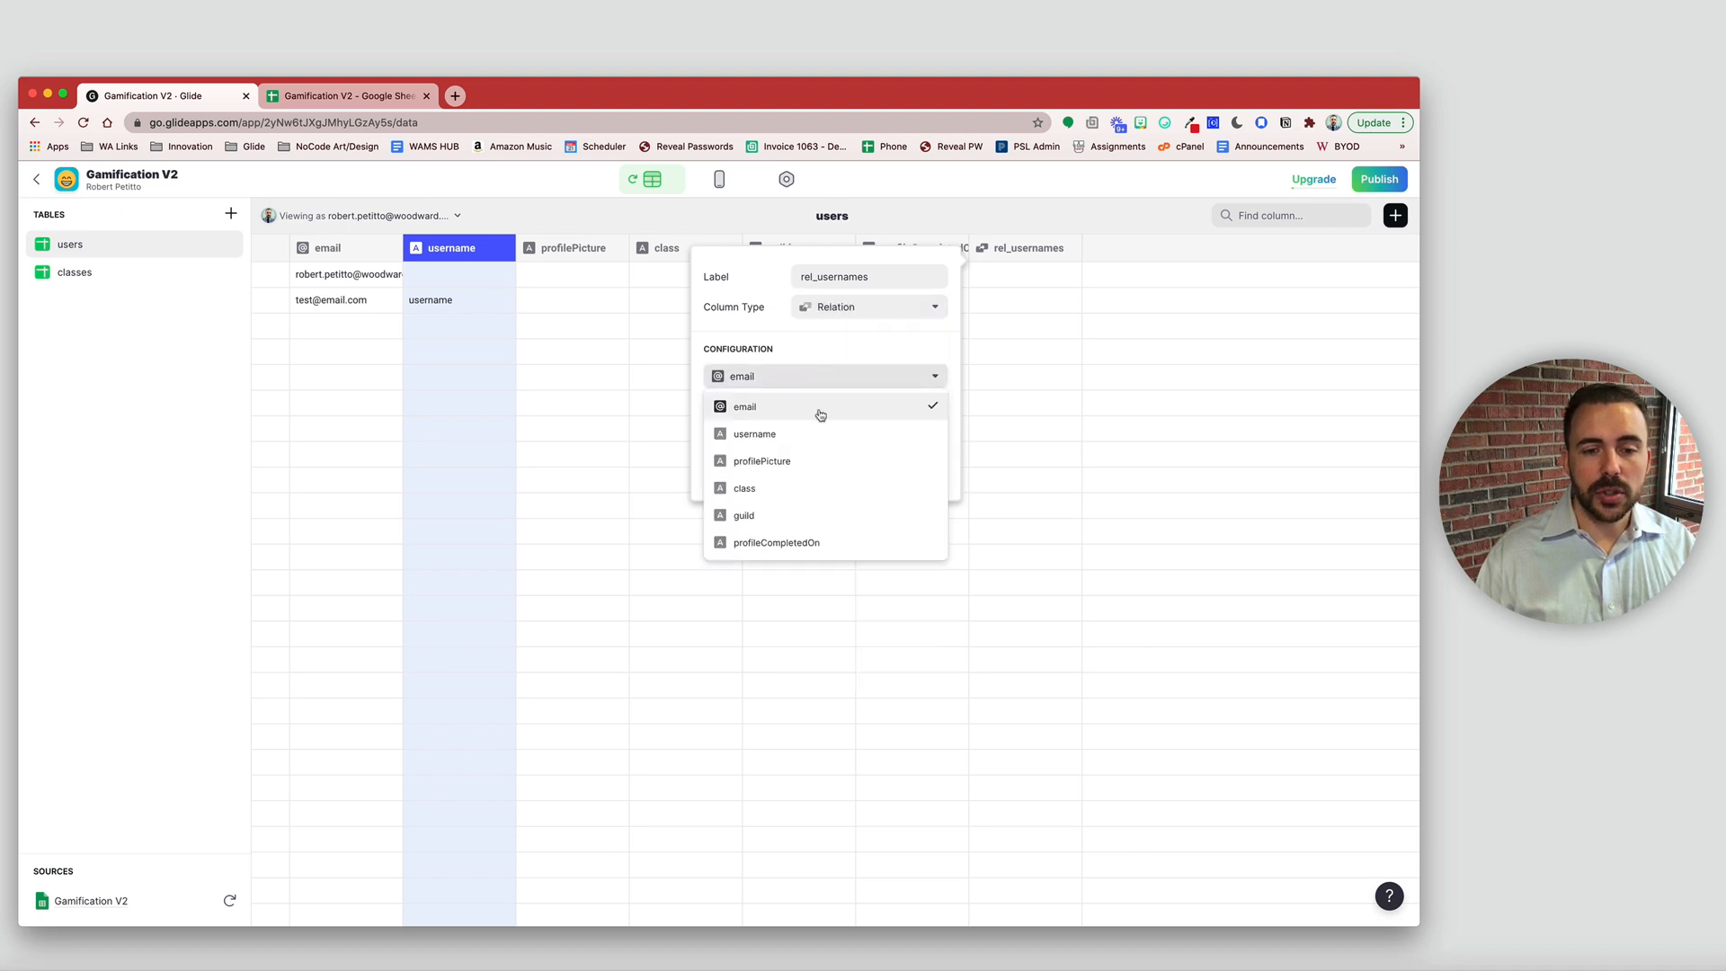
{"action": "left_click", "coordinate": [819, 435]}
{"action": "left_click", "coordinate": [809, 405]}
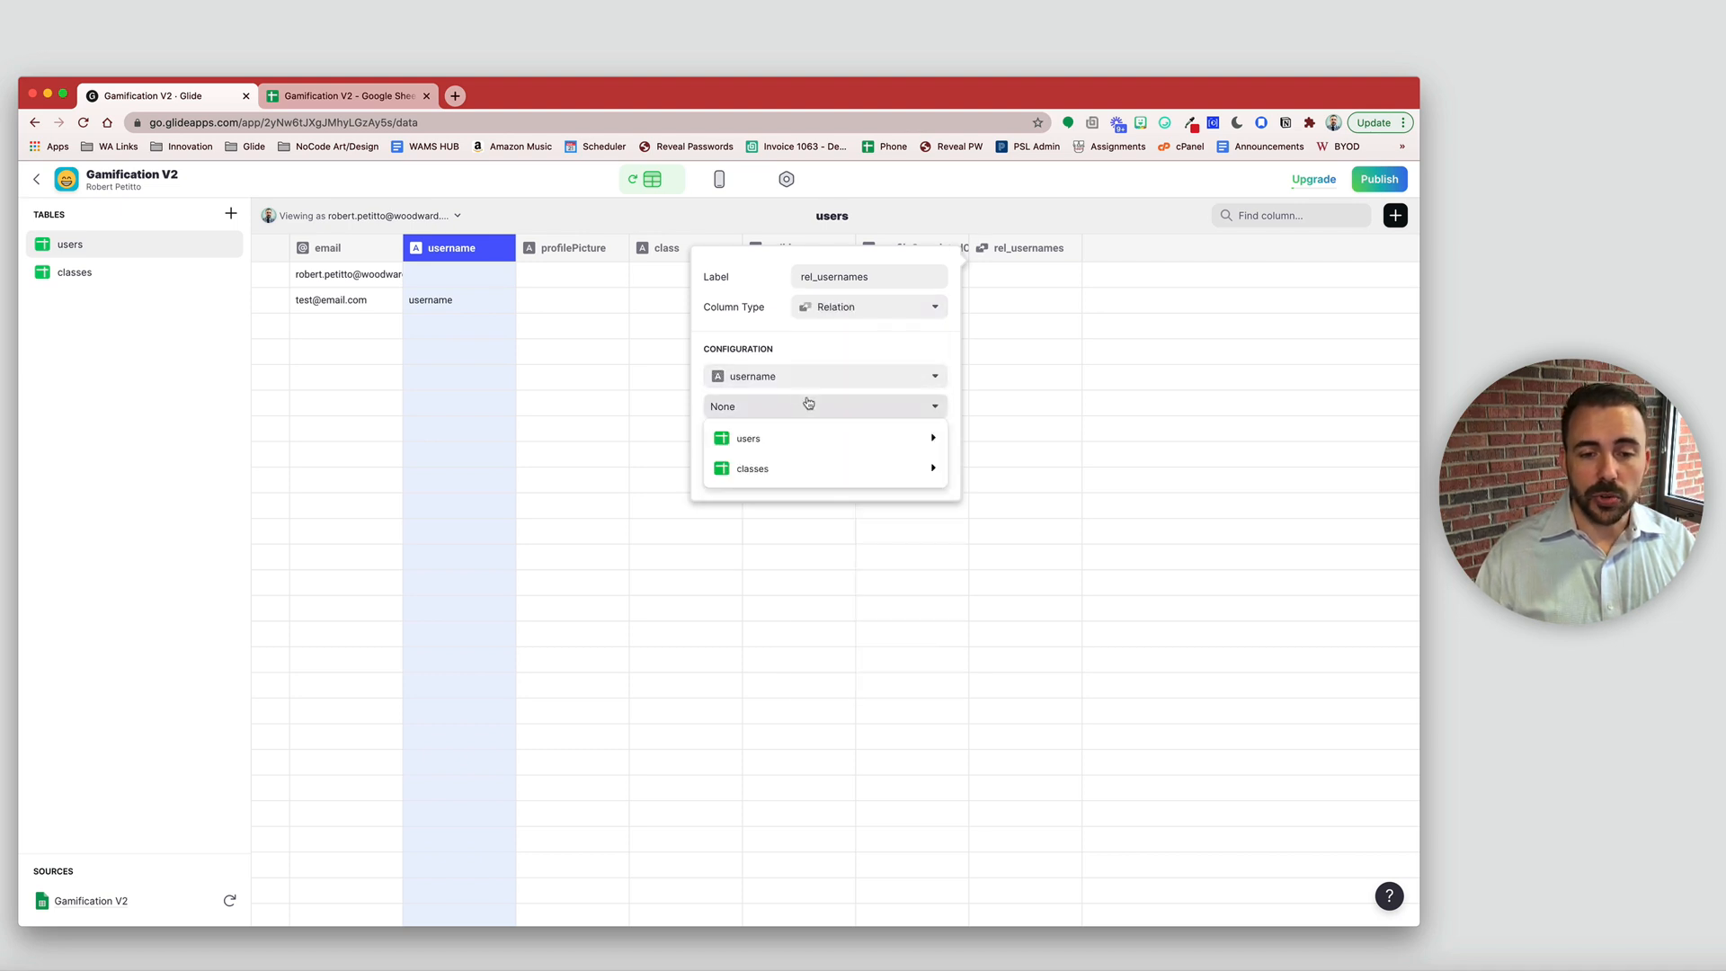
{"action": "mouse_move", "coordinate": [872, 448]}
{"action": "left_click", "coordinate": [1001, 464]}
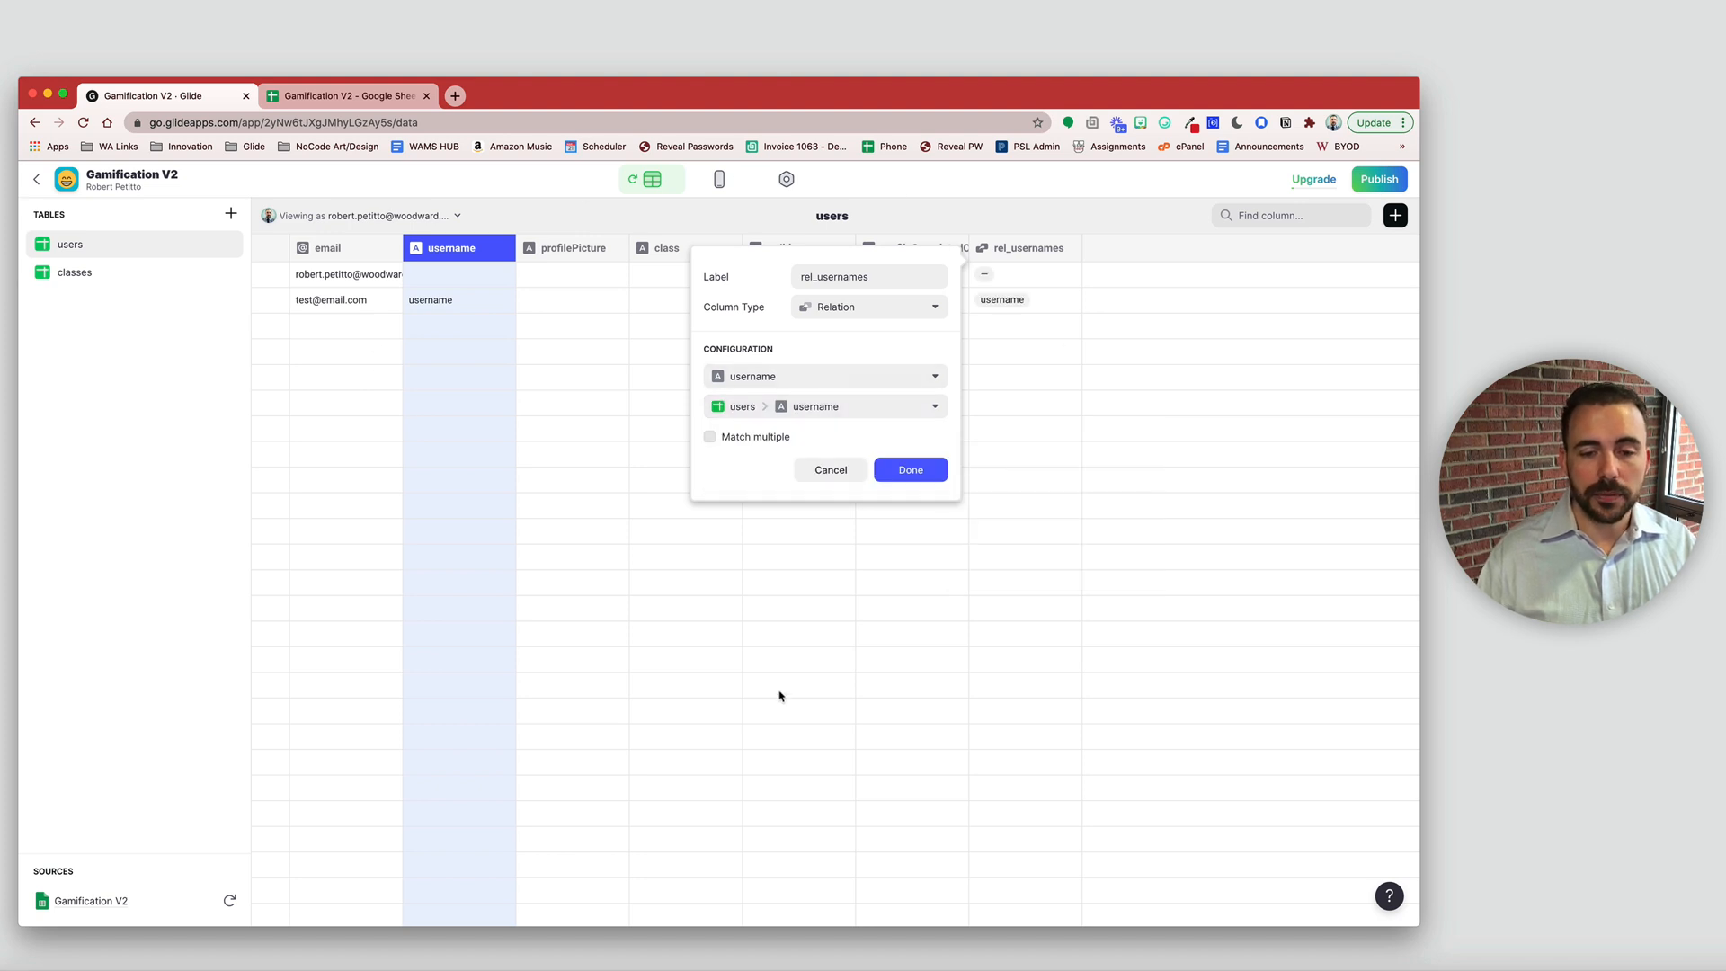
{"action": "left_click", "coordinate": [756, 438]}
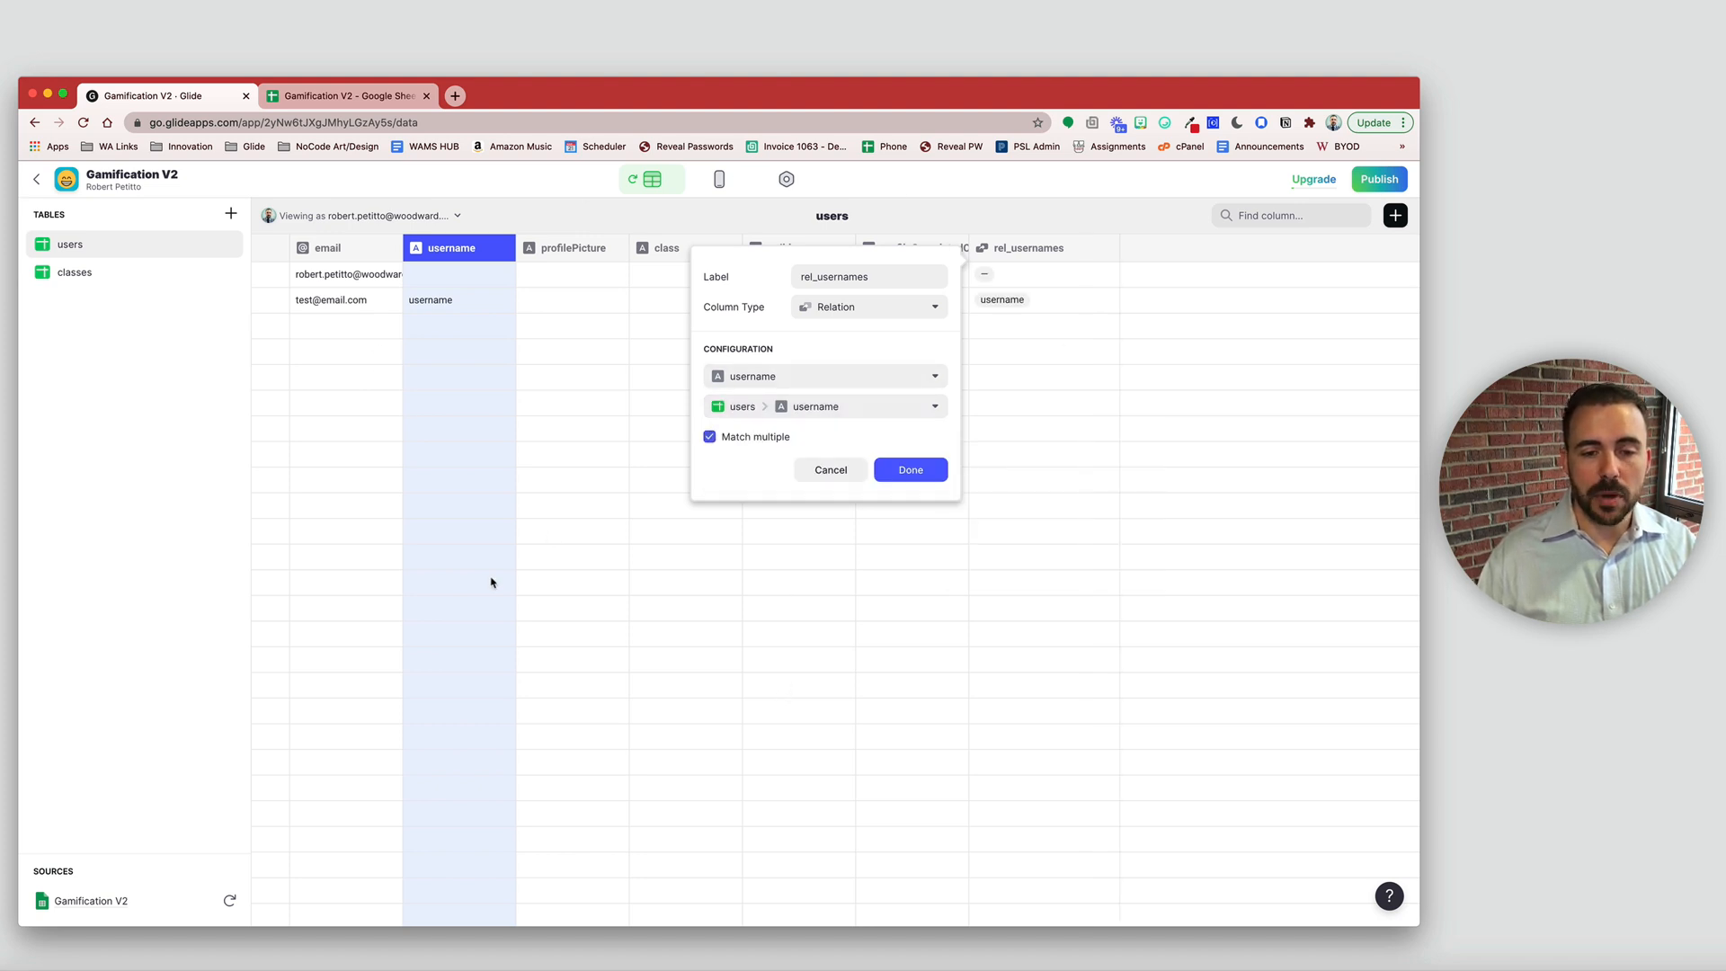
{"action": "left_click", "coordinate": [911, 471]}
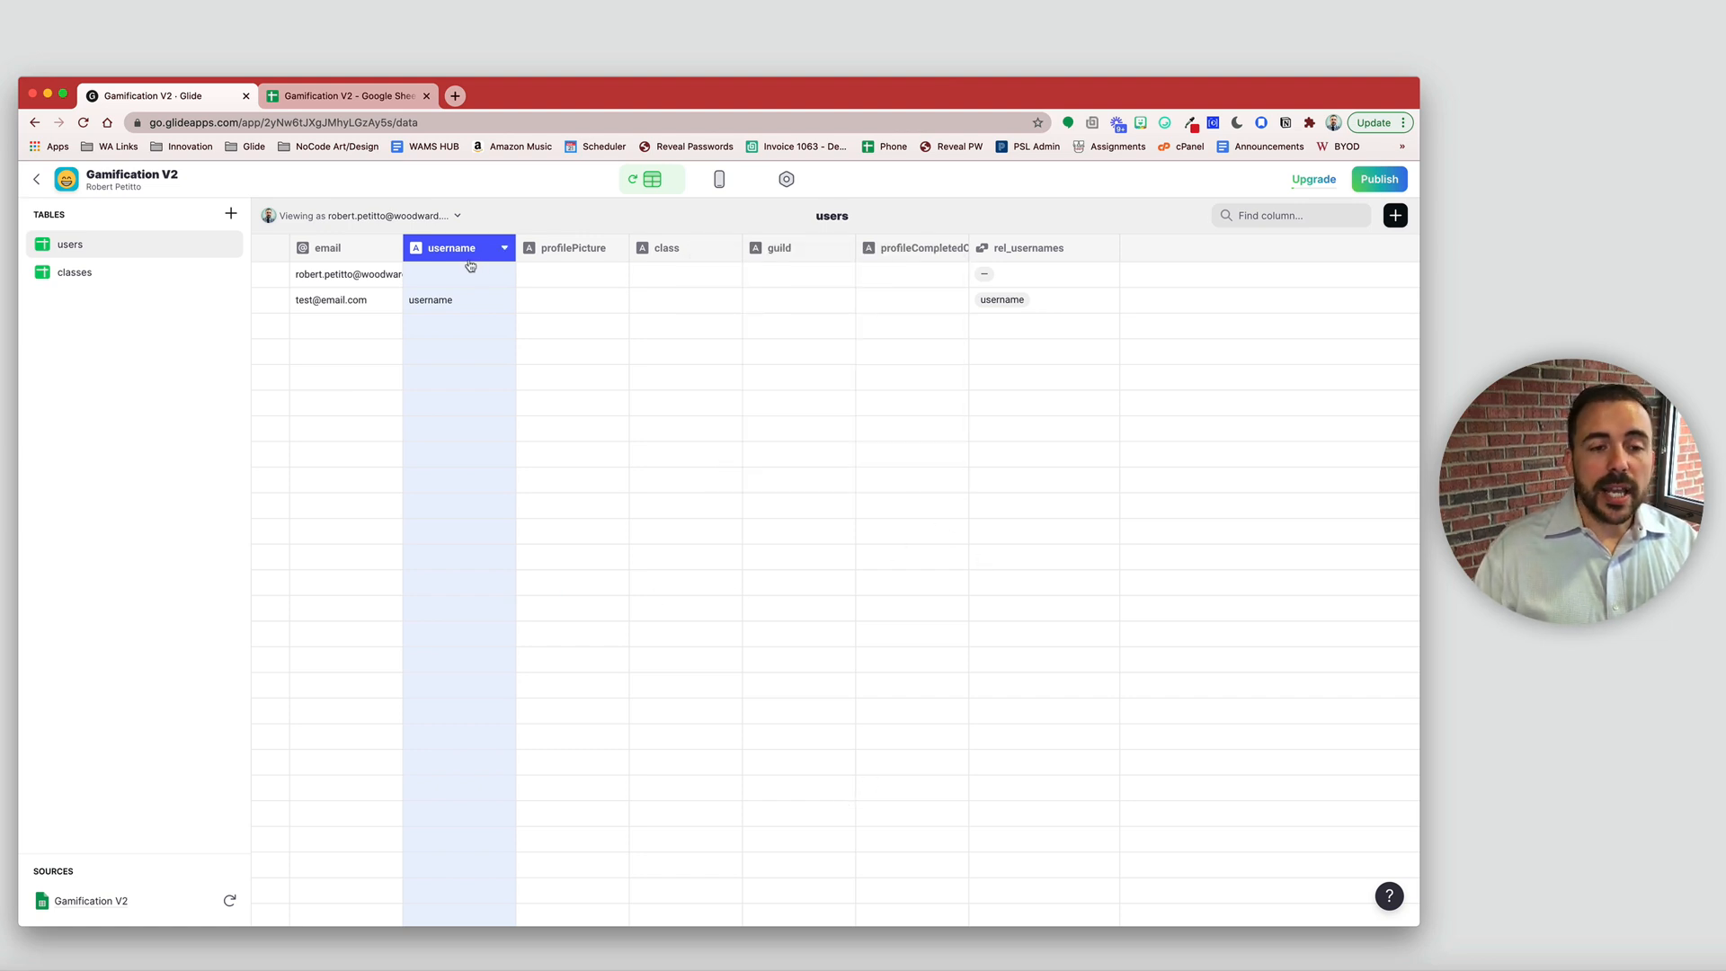
- Set row 1's username to 'username' and check the rows' related usernames
{"action": "left_click", "coordinate": [458, 304]}
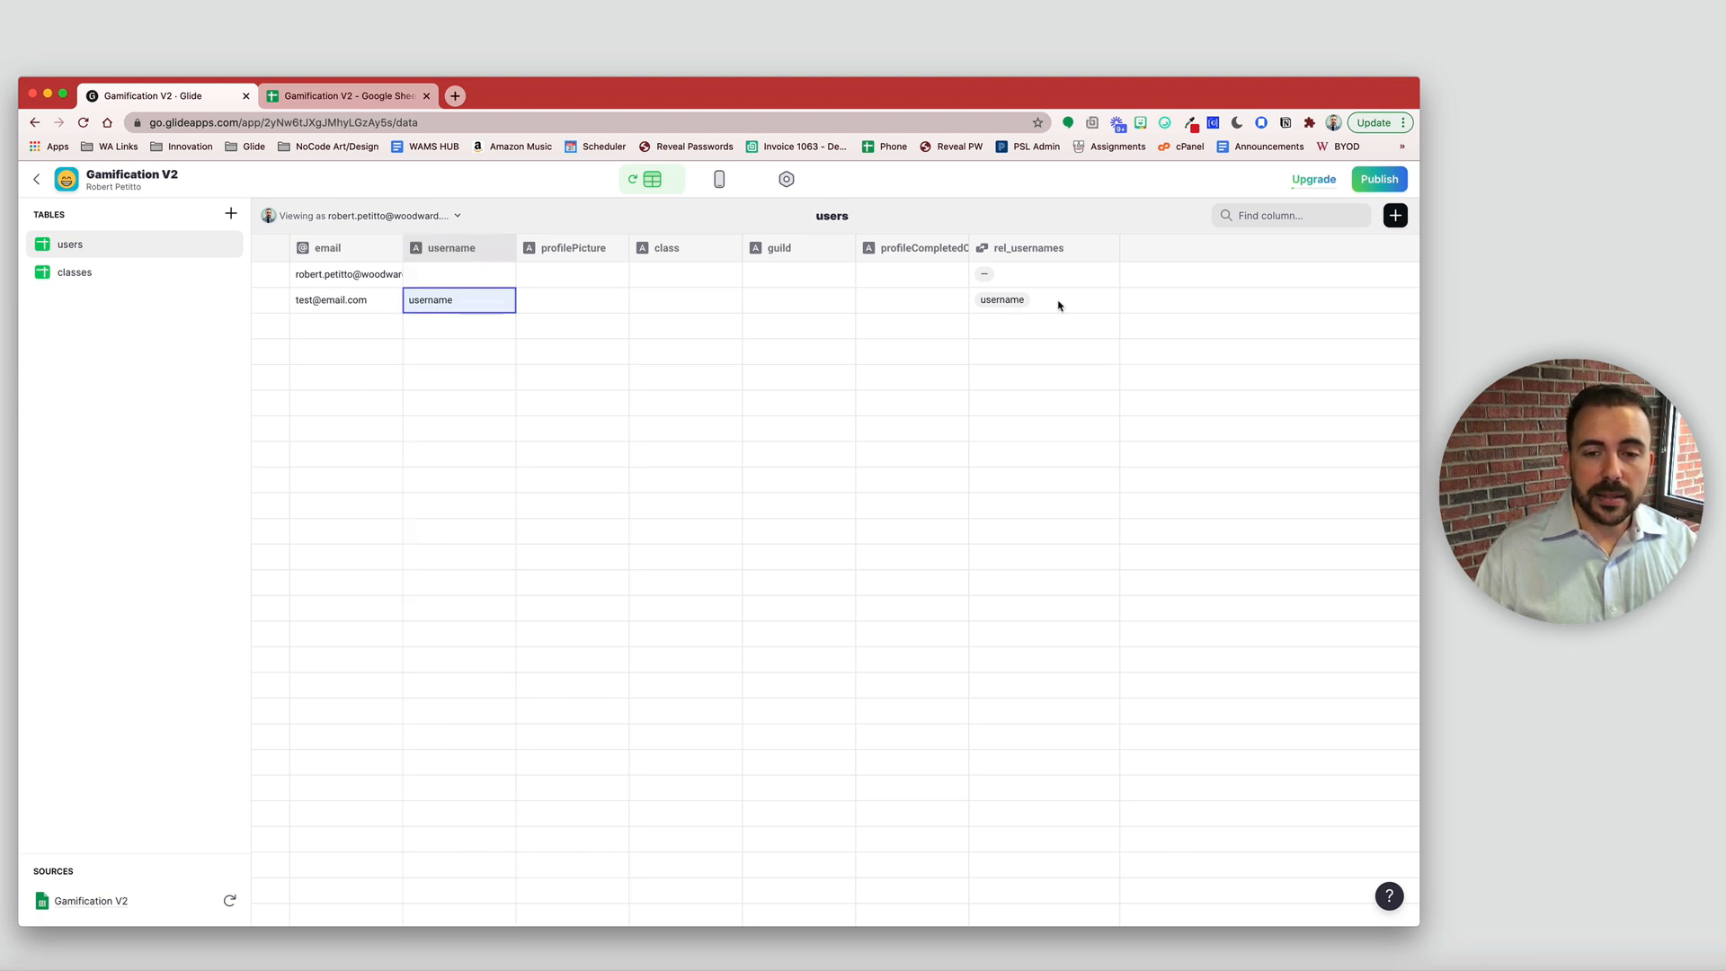
{"action": "left_click", "coordinate": [470, 272]}
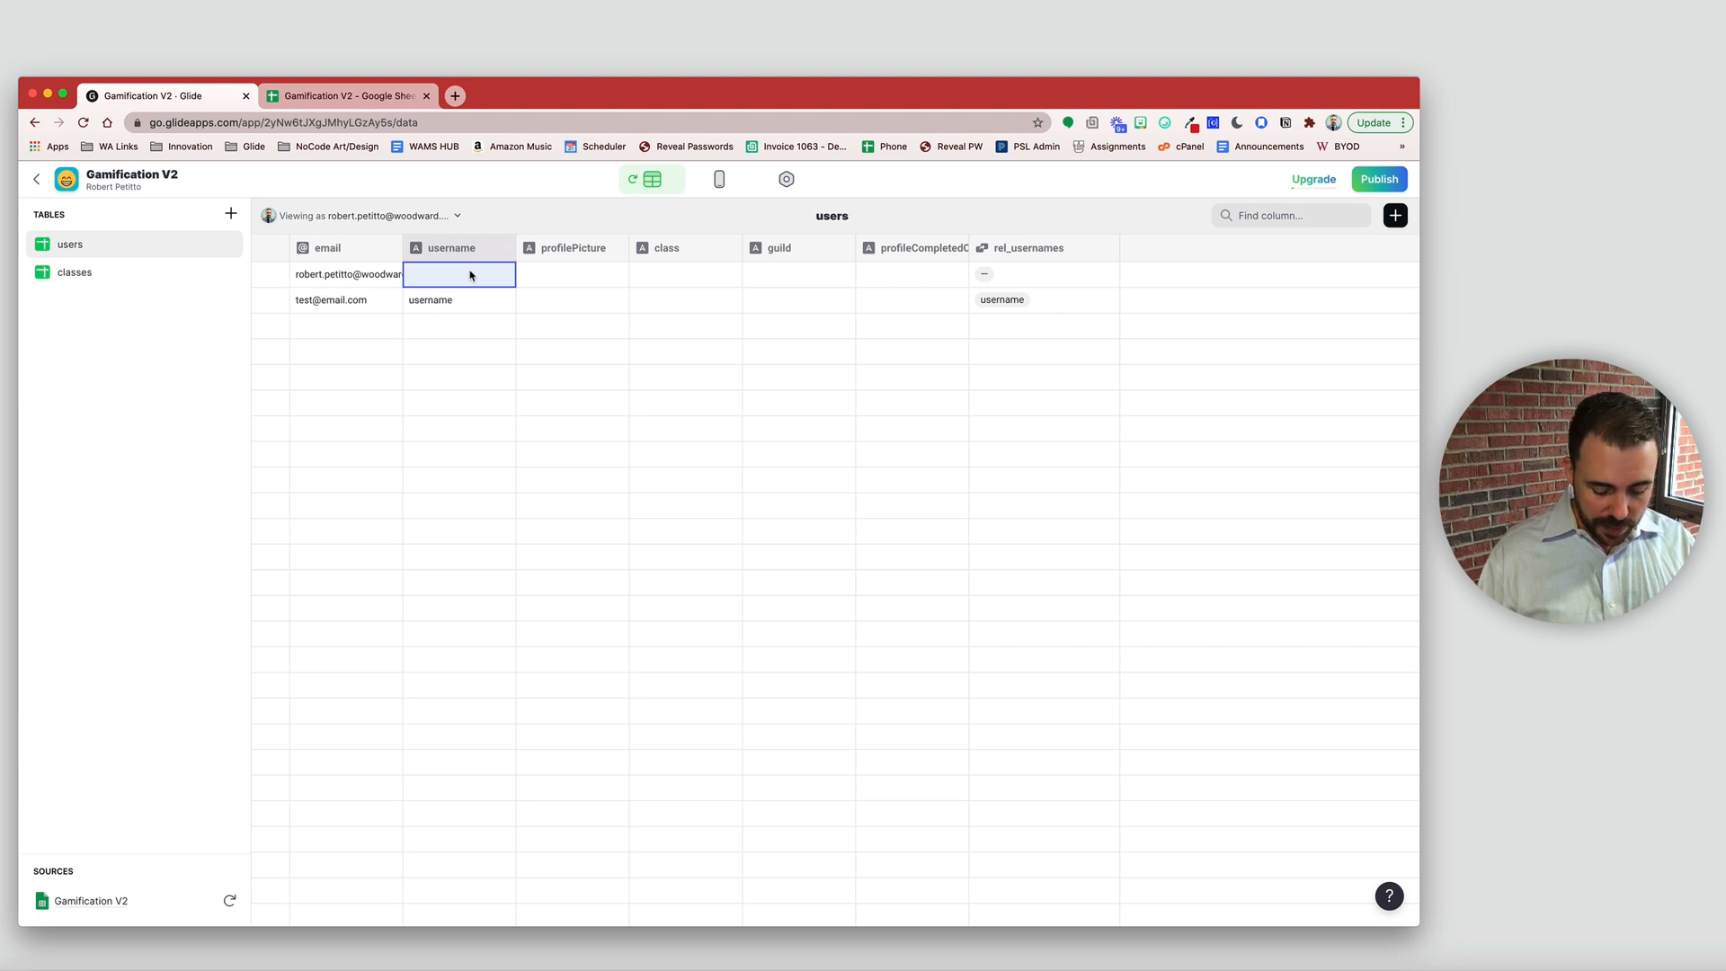
{"action": "type", "text": "username"}
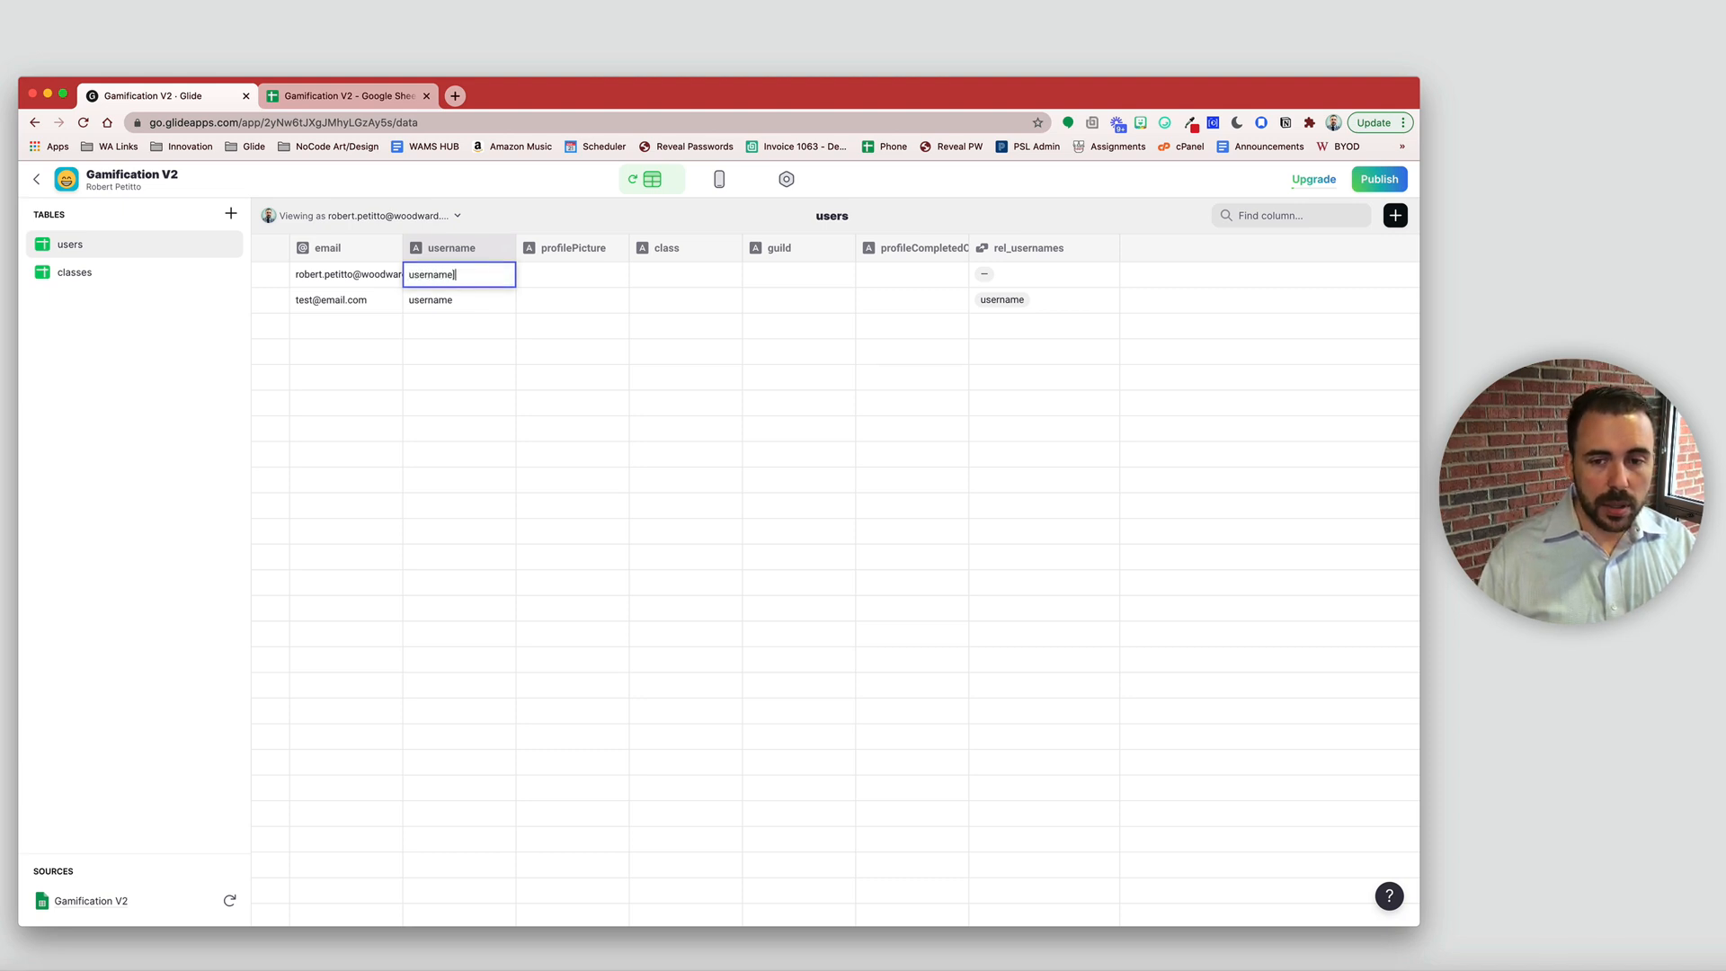
{"action": "key", "text": "Return"}
{"action": "left_click_drag", "start_coordinate": [463, 274], "coordinate": [463, 312]}
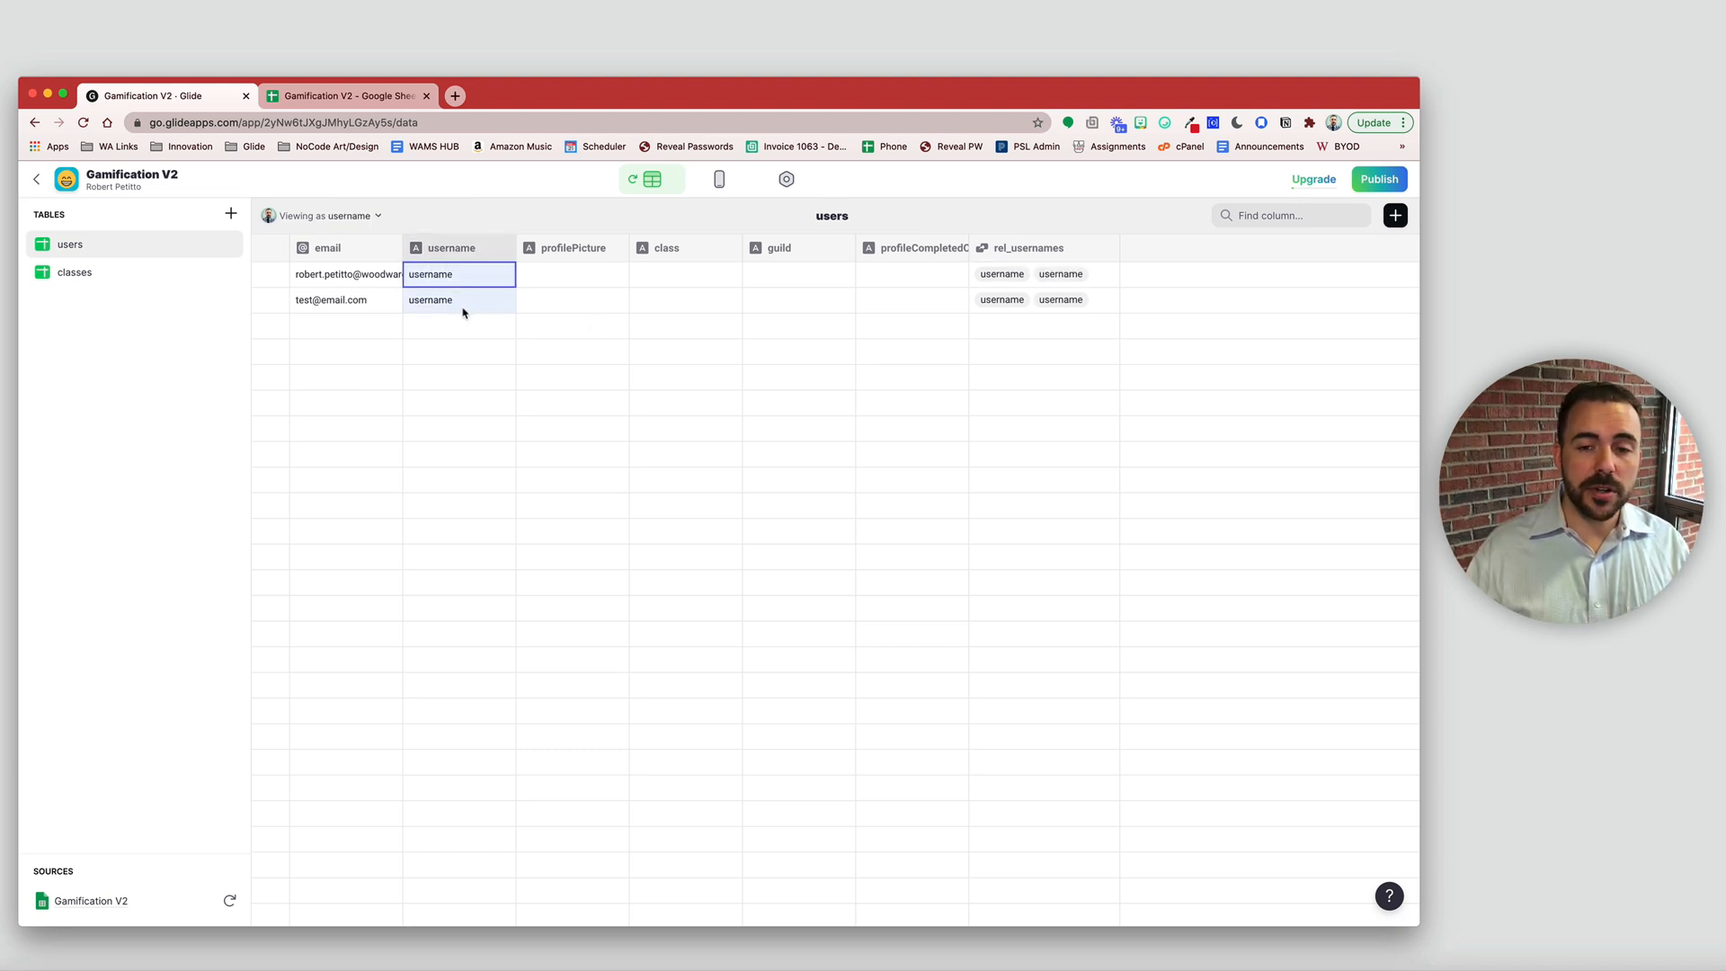
{"action": "left_click", "coordinate": [1004, 279]}
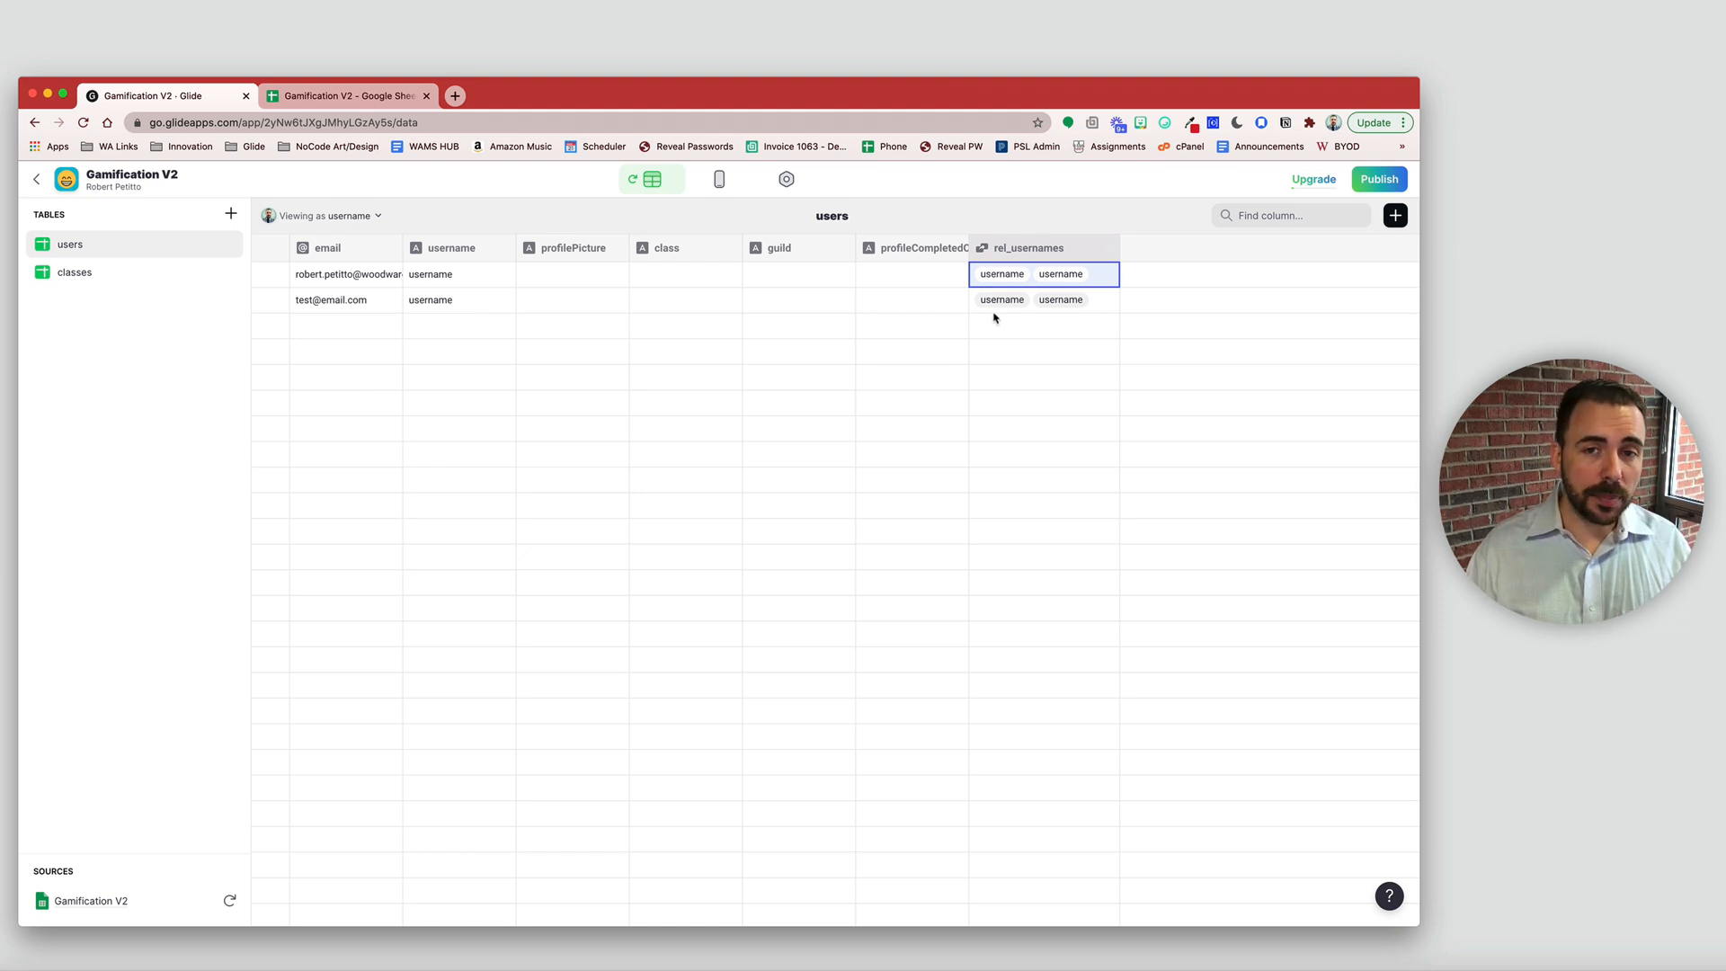
- Add a countUsernames Rollup column counting rel_usernames emails, showing 2 for each row
{"action": "left_click", "coordinate": [1396, 215]}
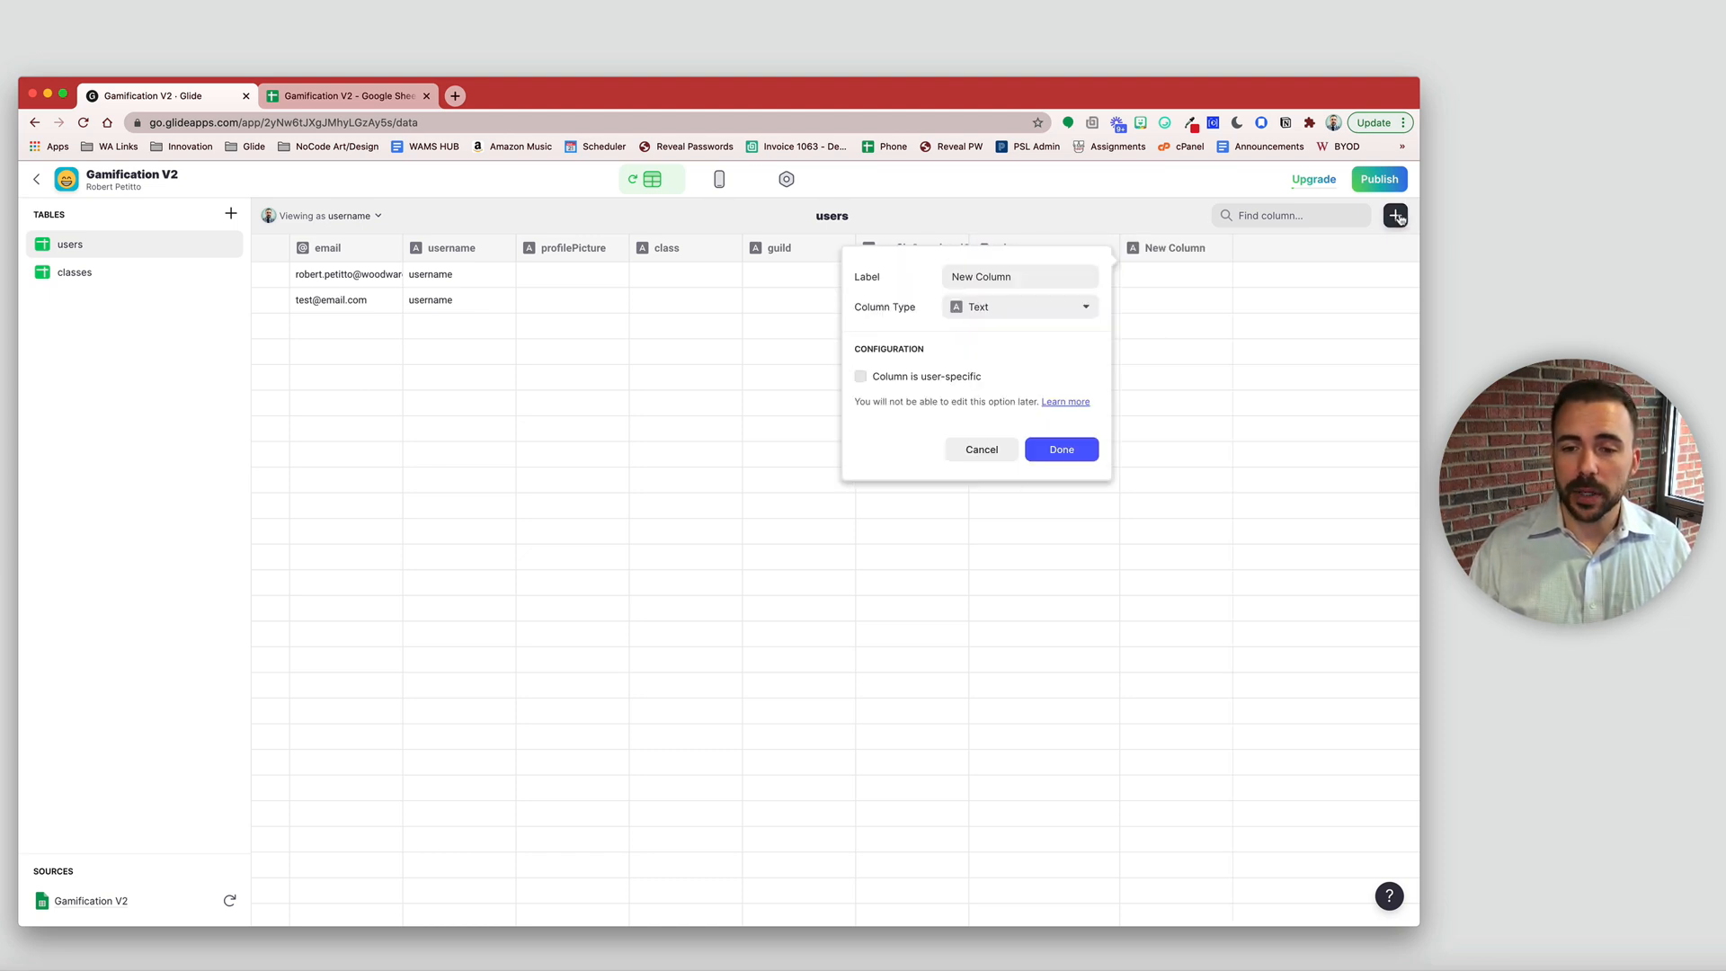
{"action": "key", "text": "super+a"}
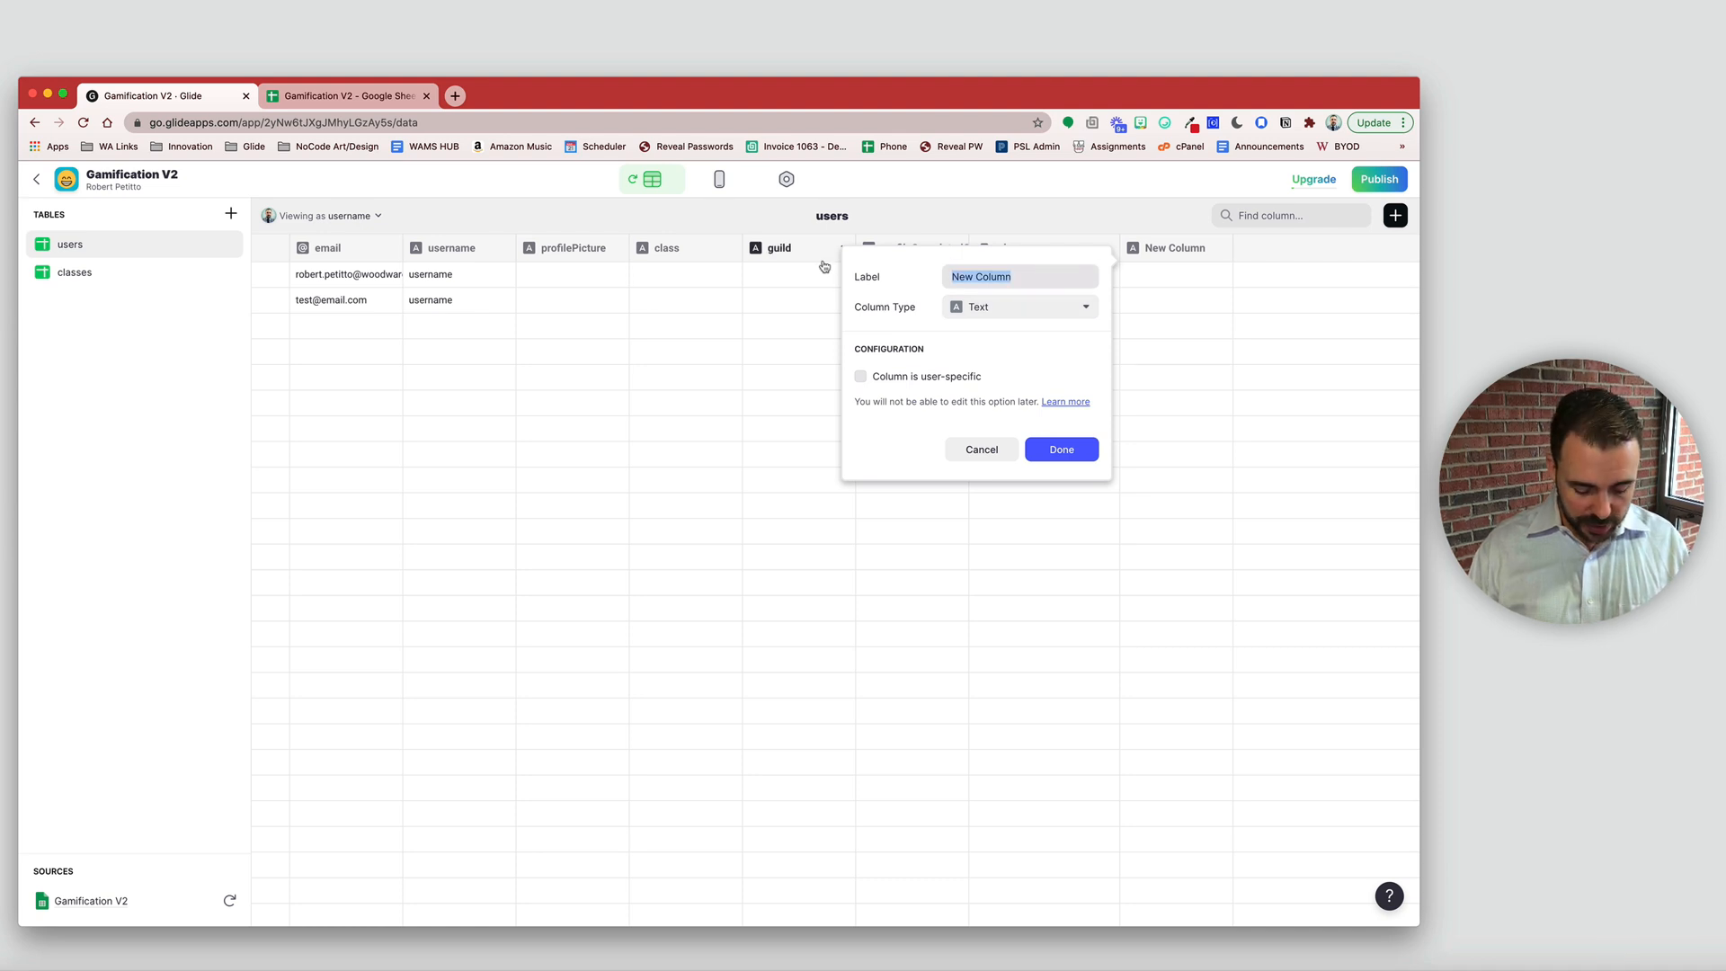
{"action": "type", "text": "countUsernames"}
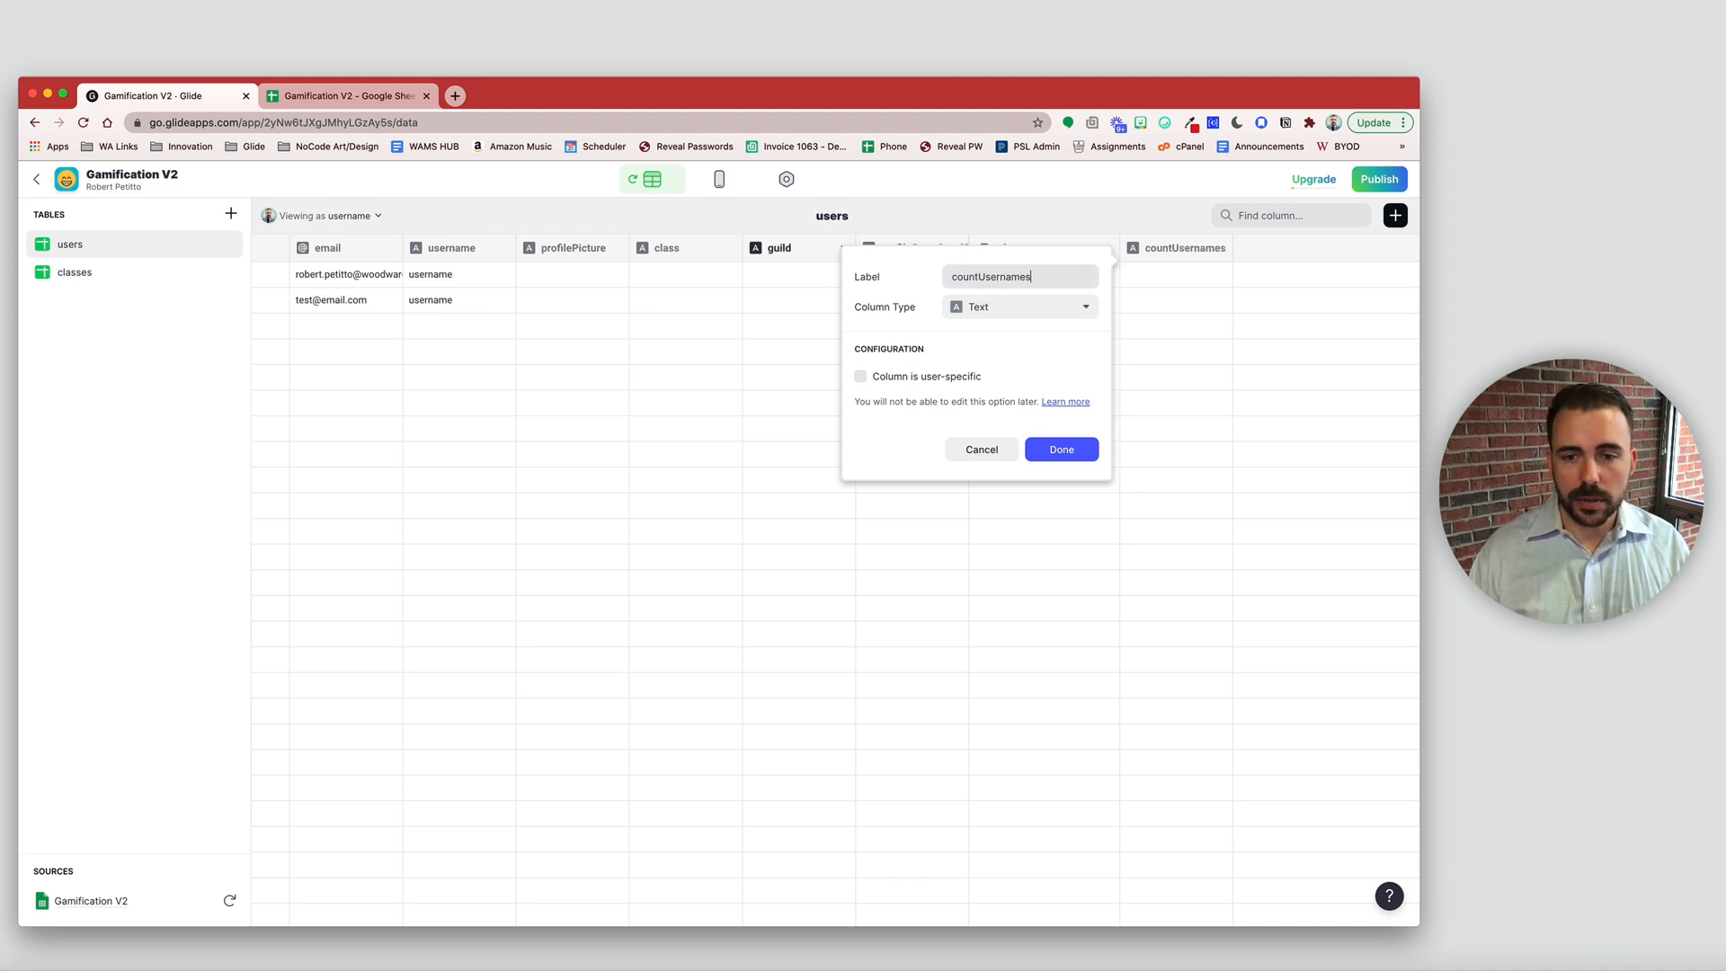
{"action": "left_click", "coordinate": [987, 308]}
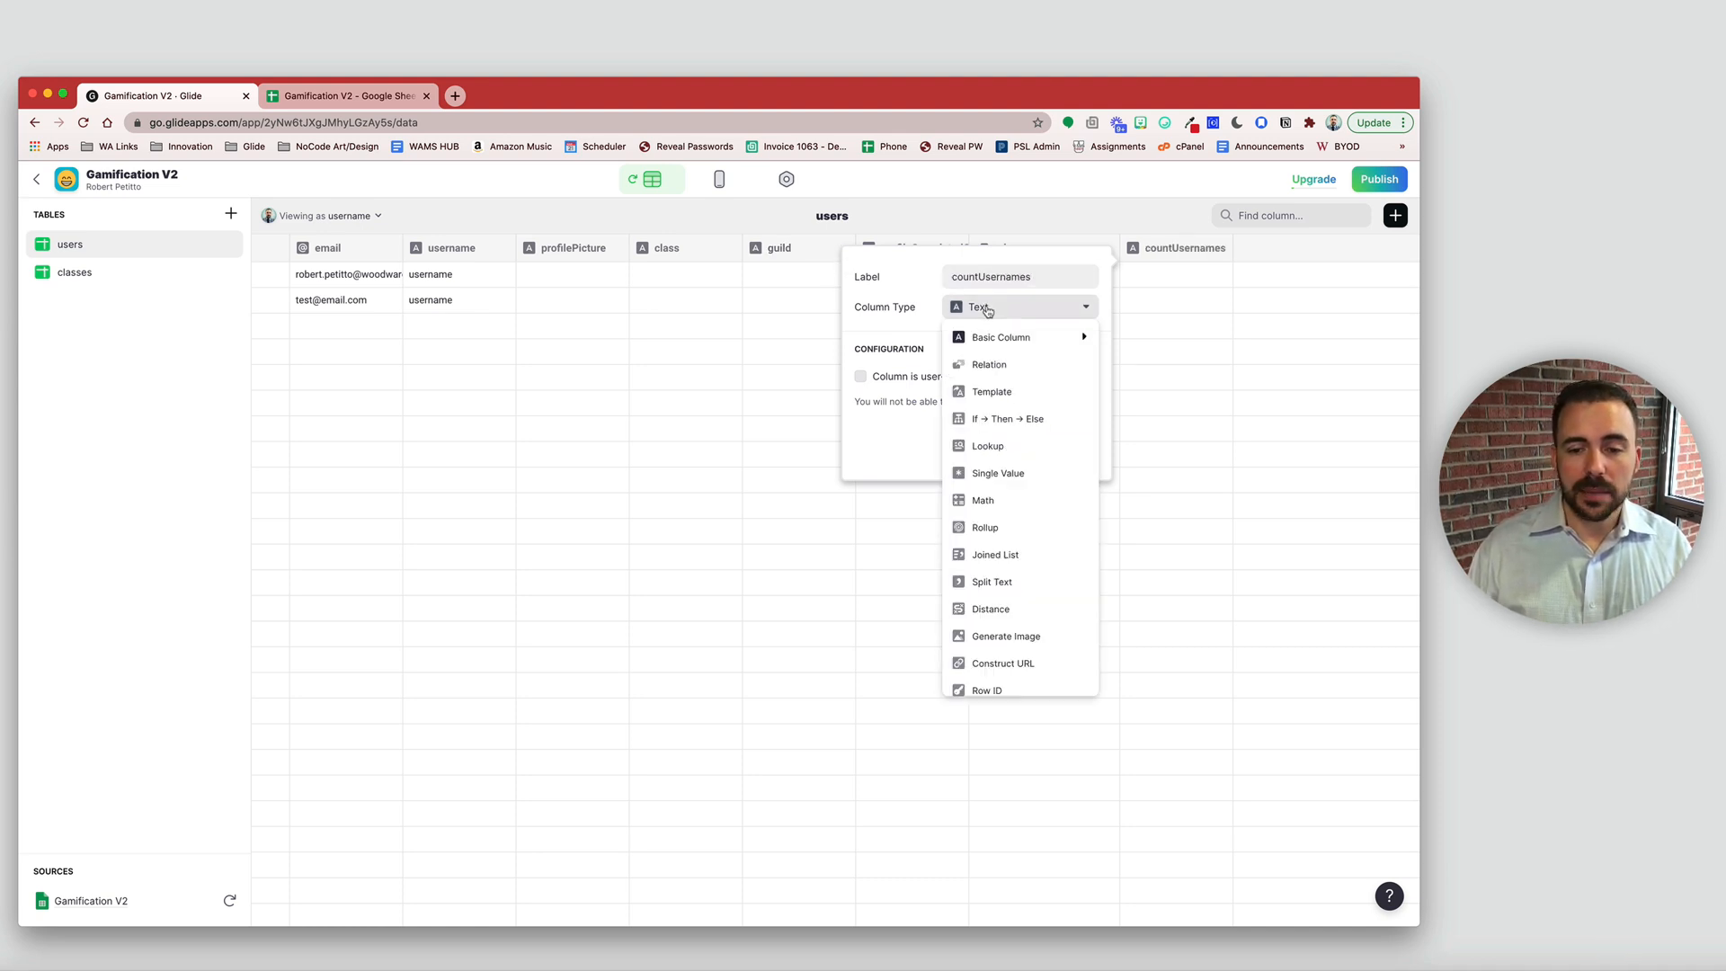
{"action": "left_click", "coordinate": [1000, 528]}
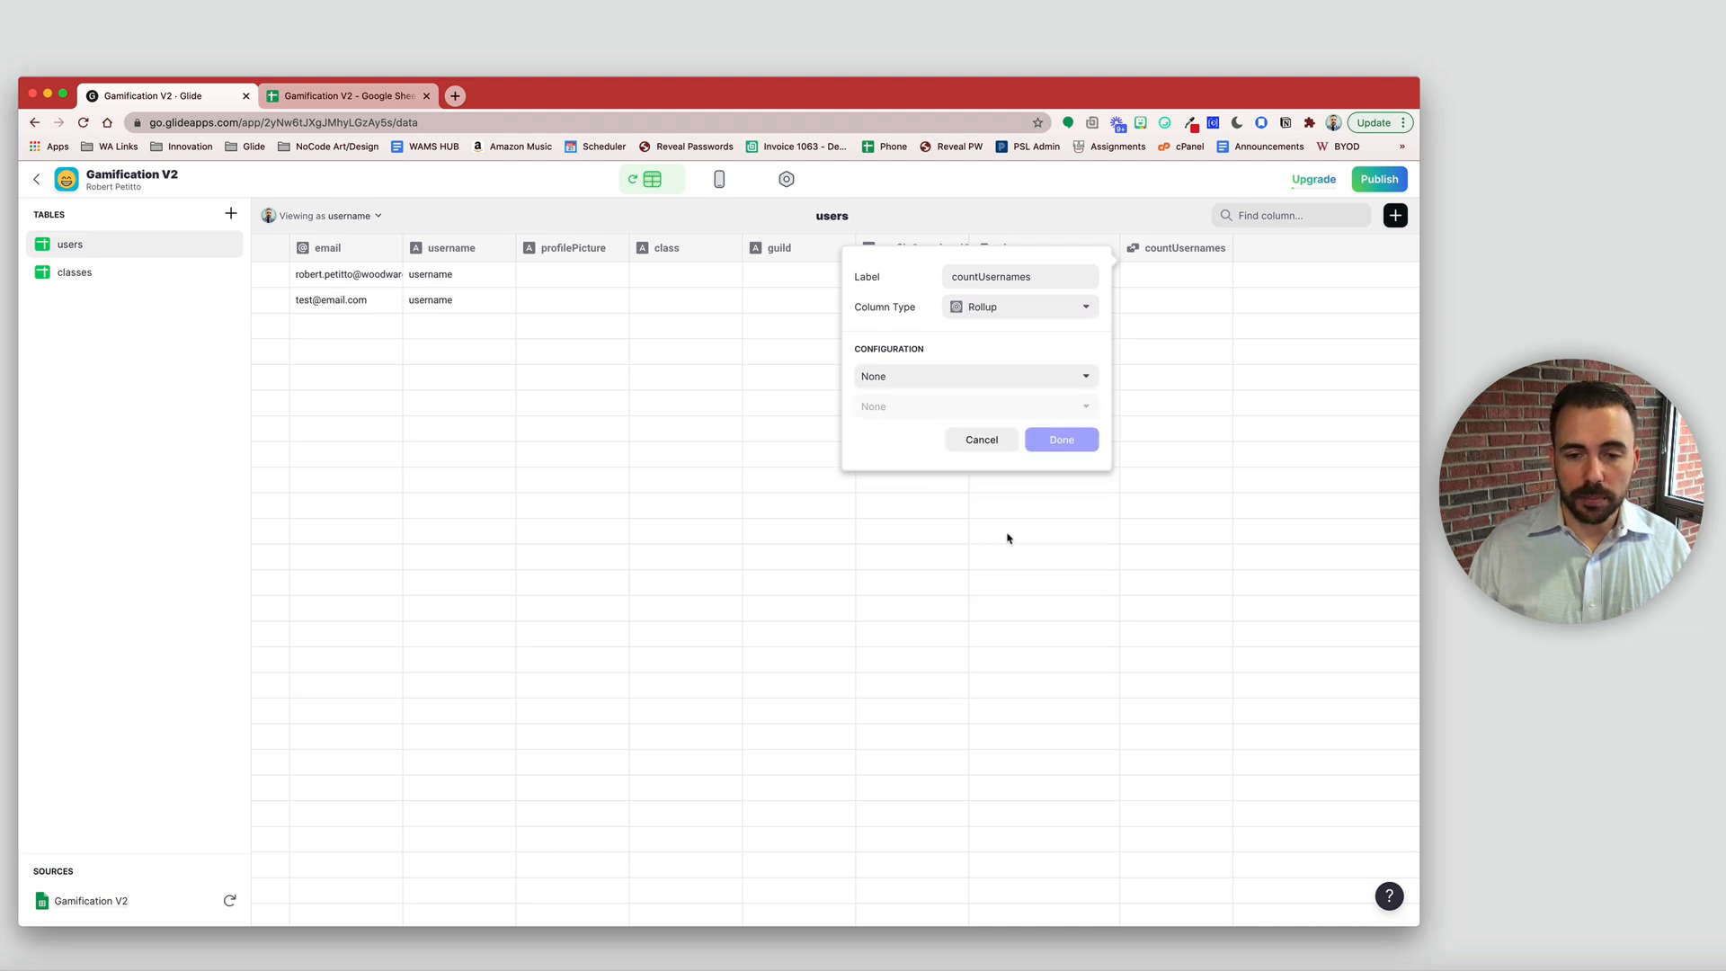
{"action": "left_click", "coordinate": [953, 375]}
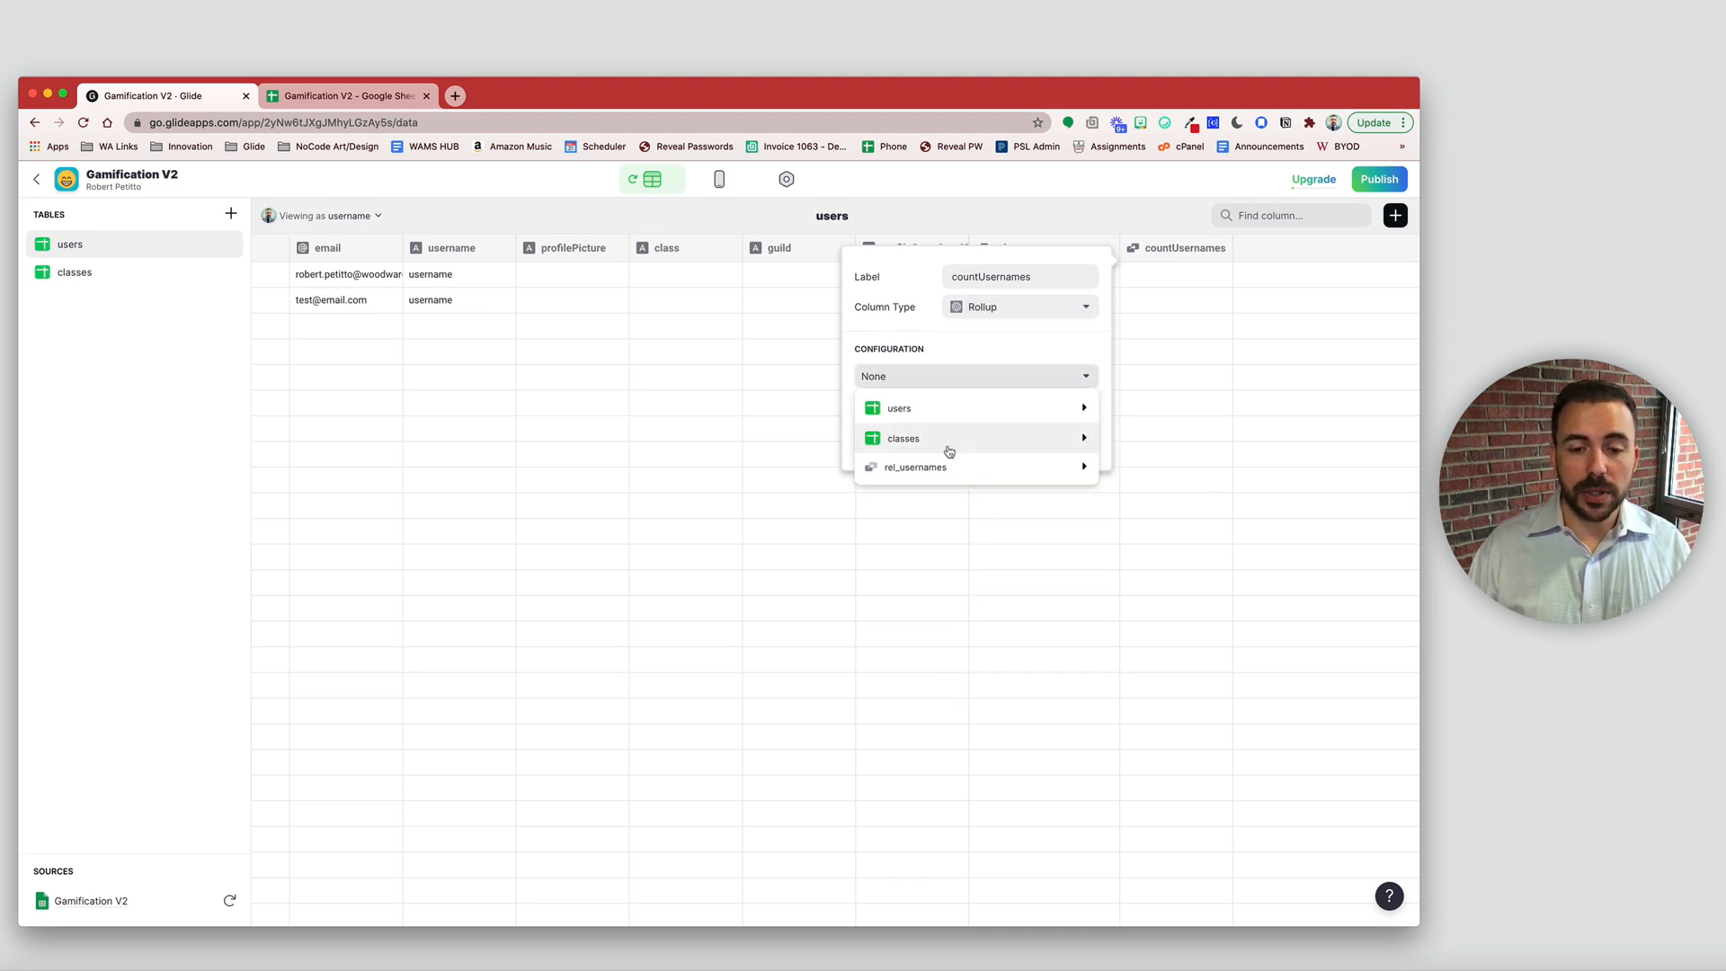
{"action": "mouse_move", "coordinate": [948, 481]}
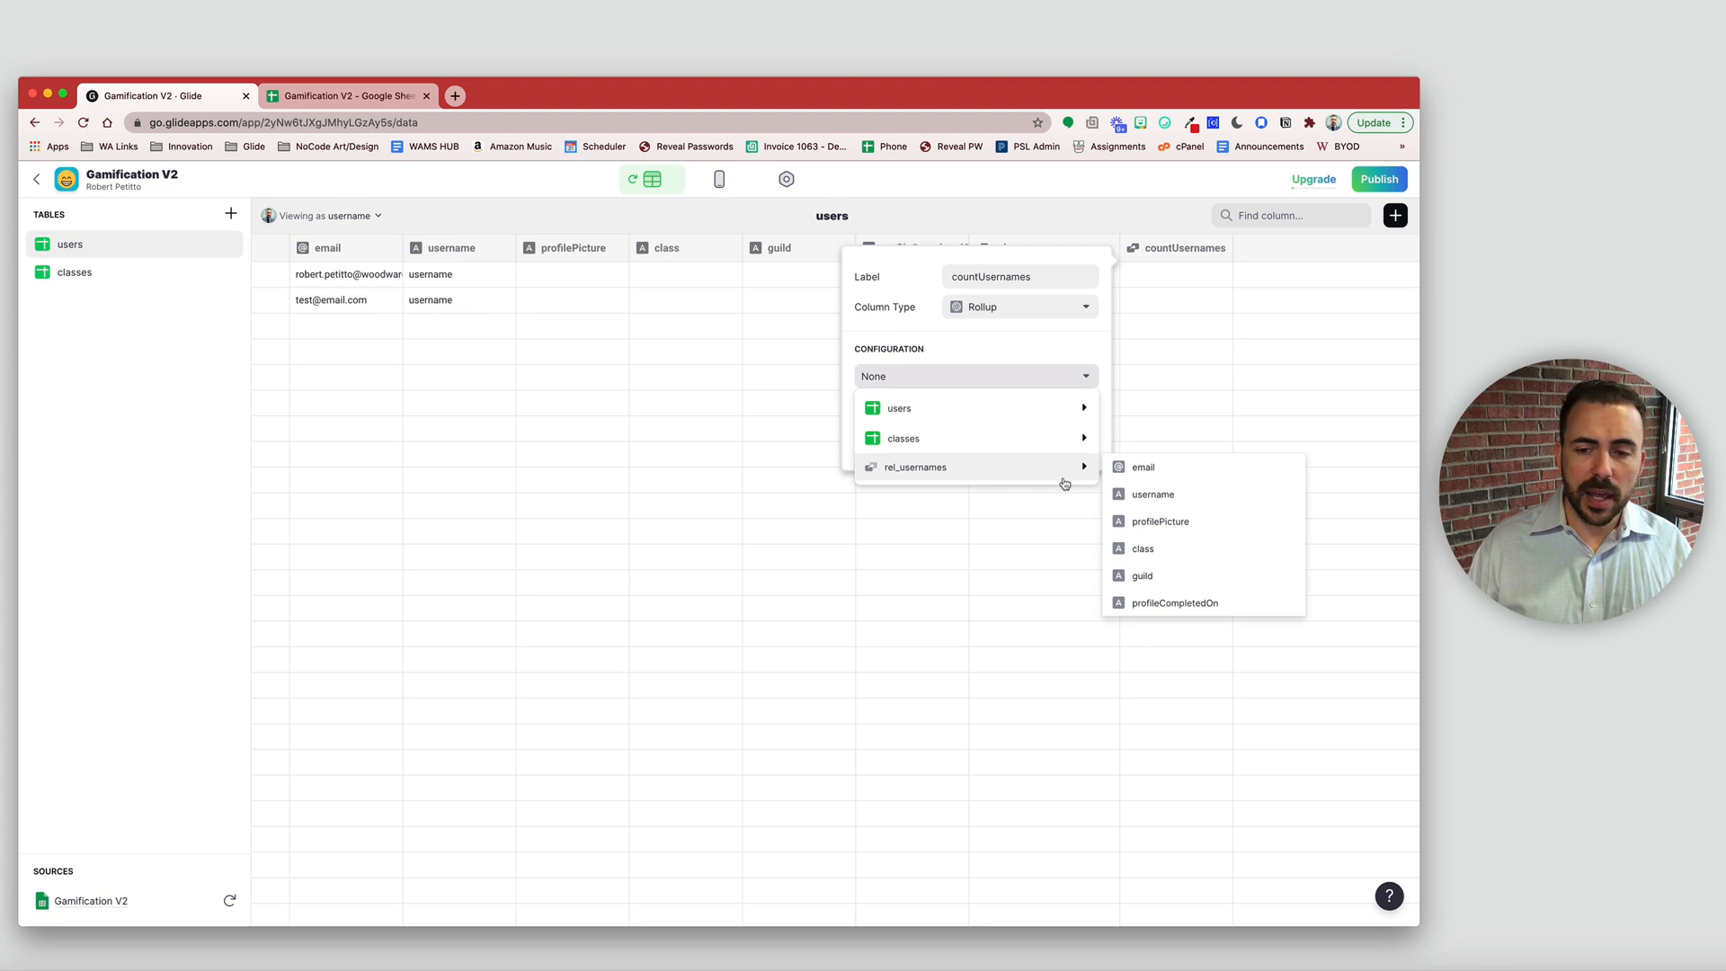
{"action": "left_click", "coordinate": [1143, 468]}
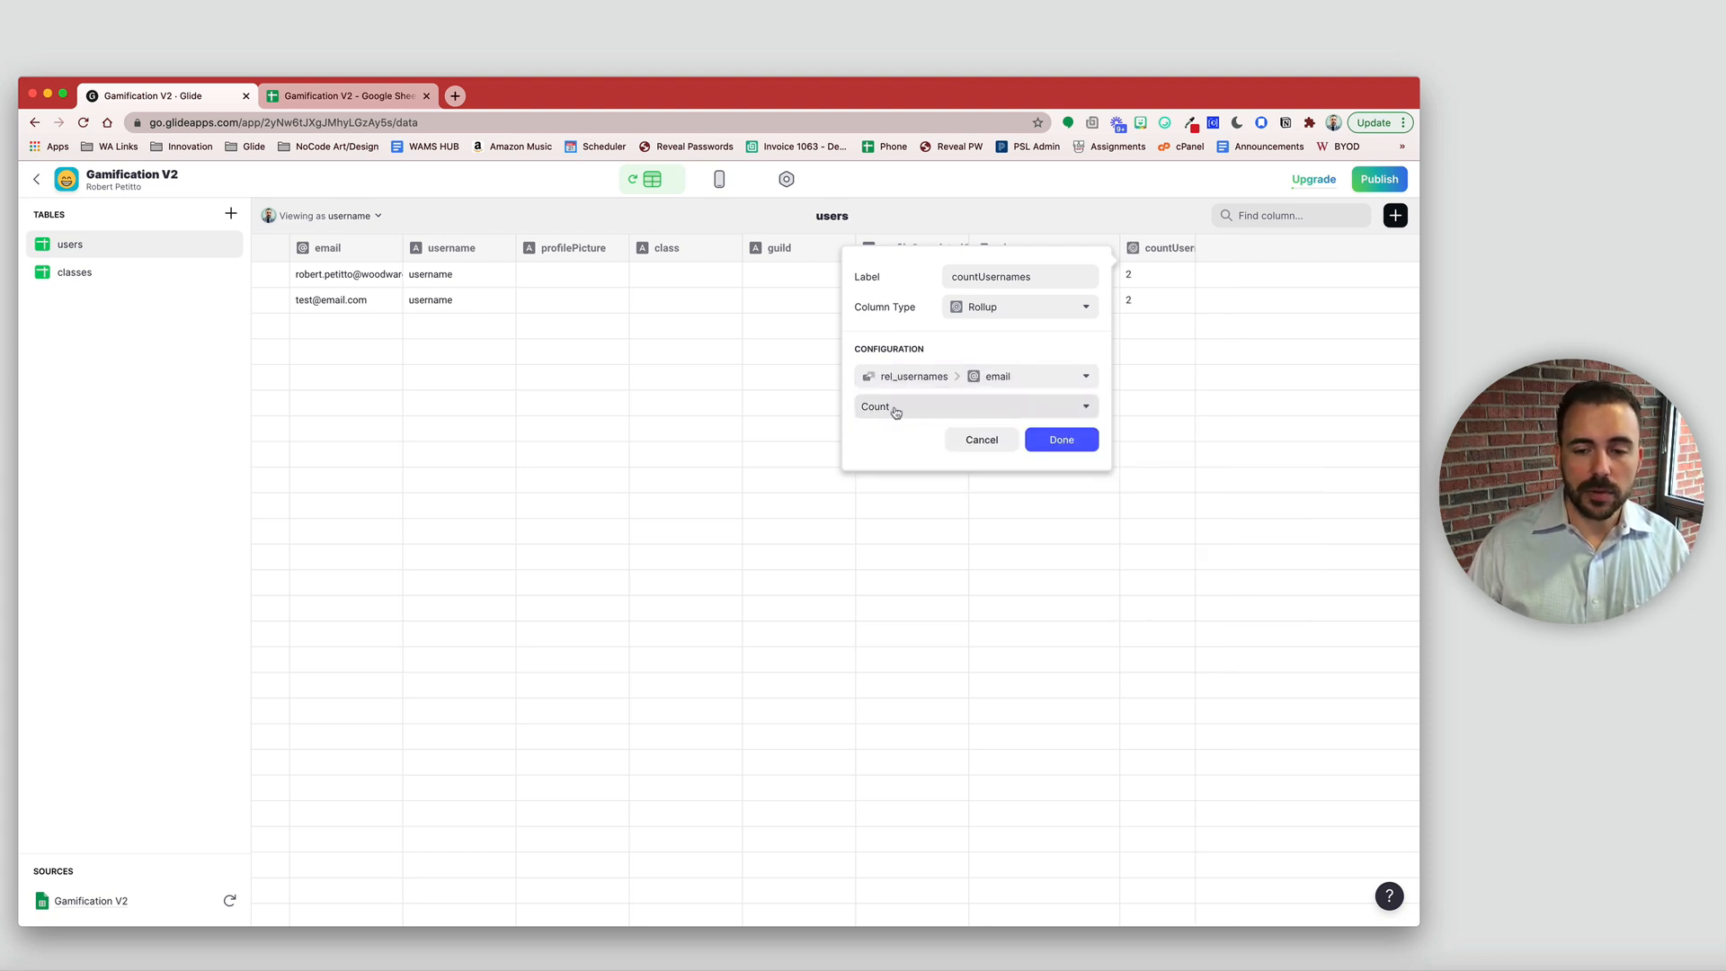
{"action": "left_click", "coordinate": [1069, 442]}
{"action": "left_click", "coordinate": [1139, 279]}
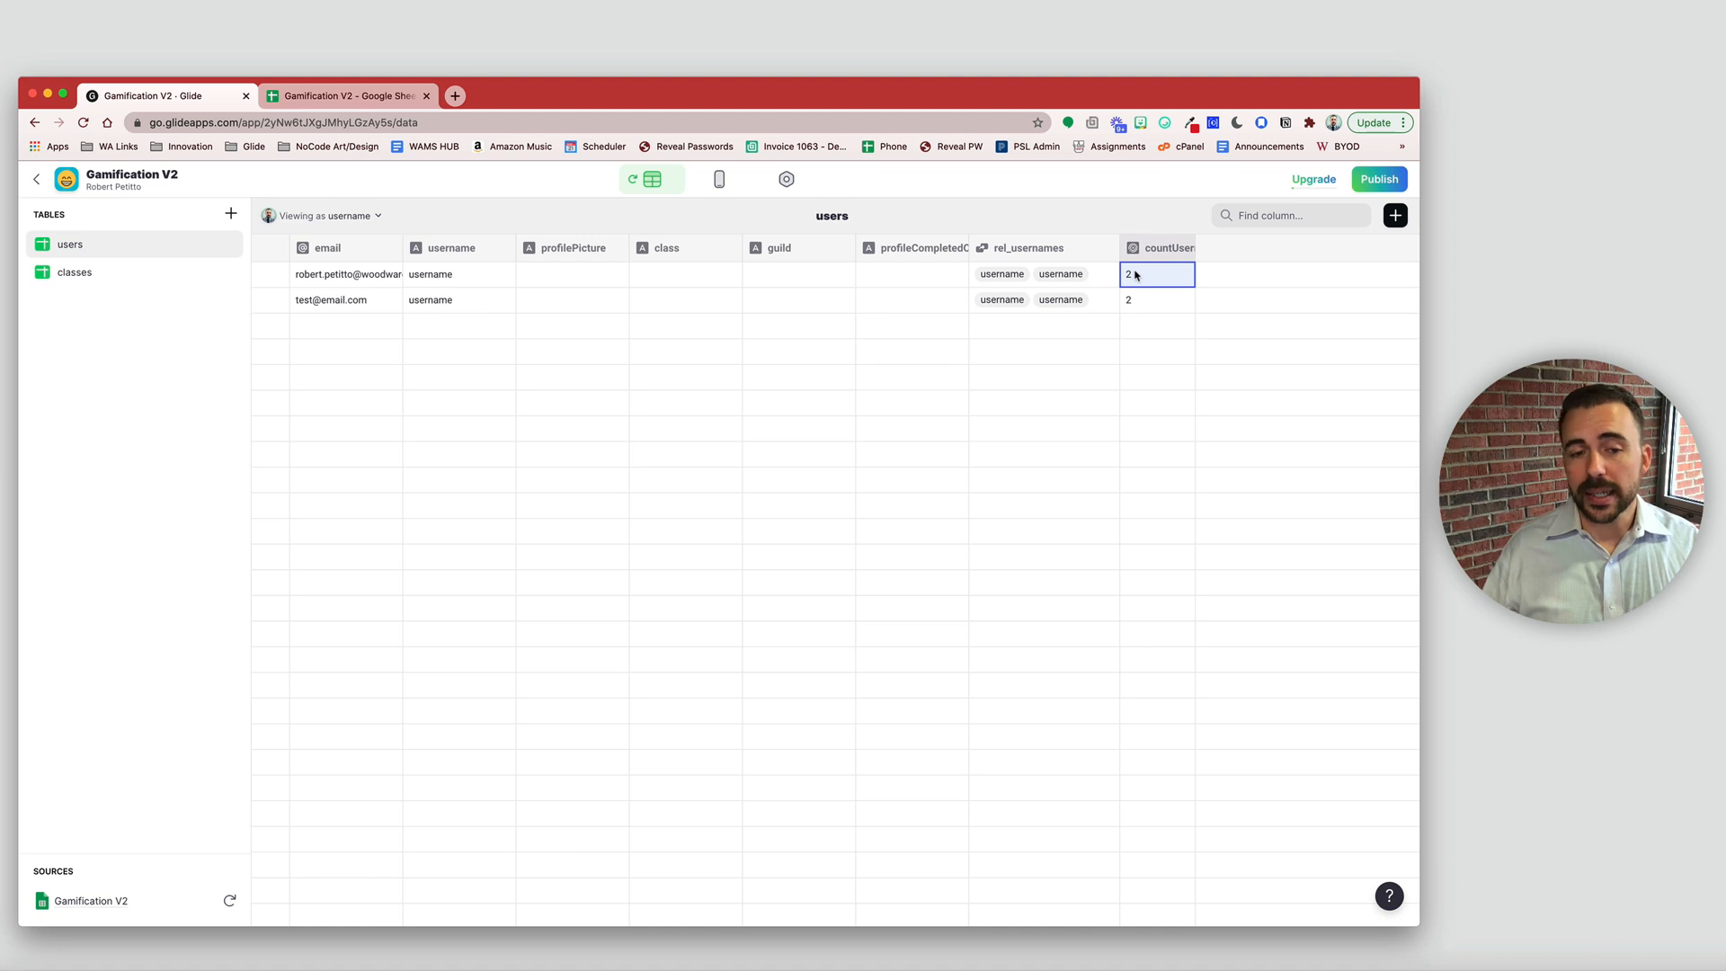
- Change row 1's username to username54 and check row 2's count afterwards
{"action": "double_click", "coordinate": [475, 275]}
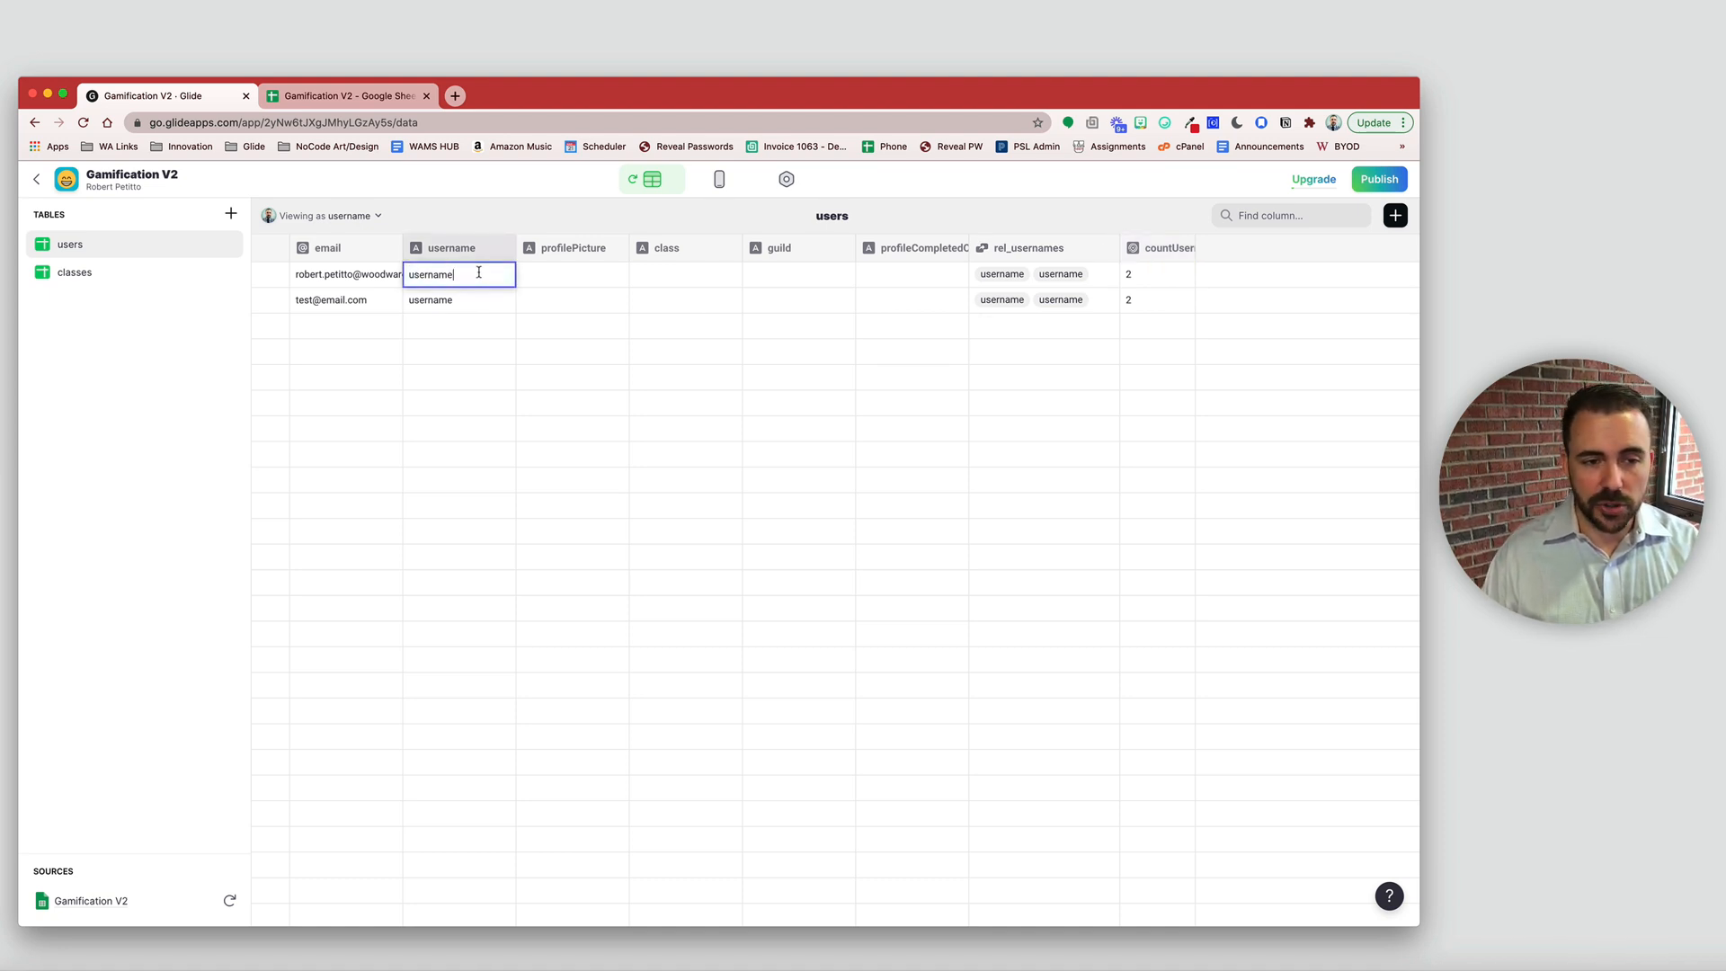
{"action": "type", "text": "54"}
{"action": "left_click", "coordinate": [514, 429]}
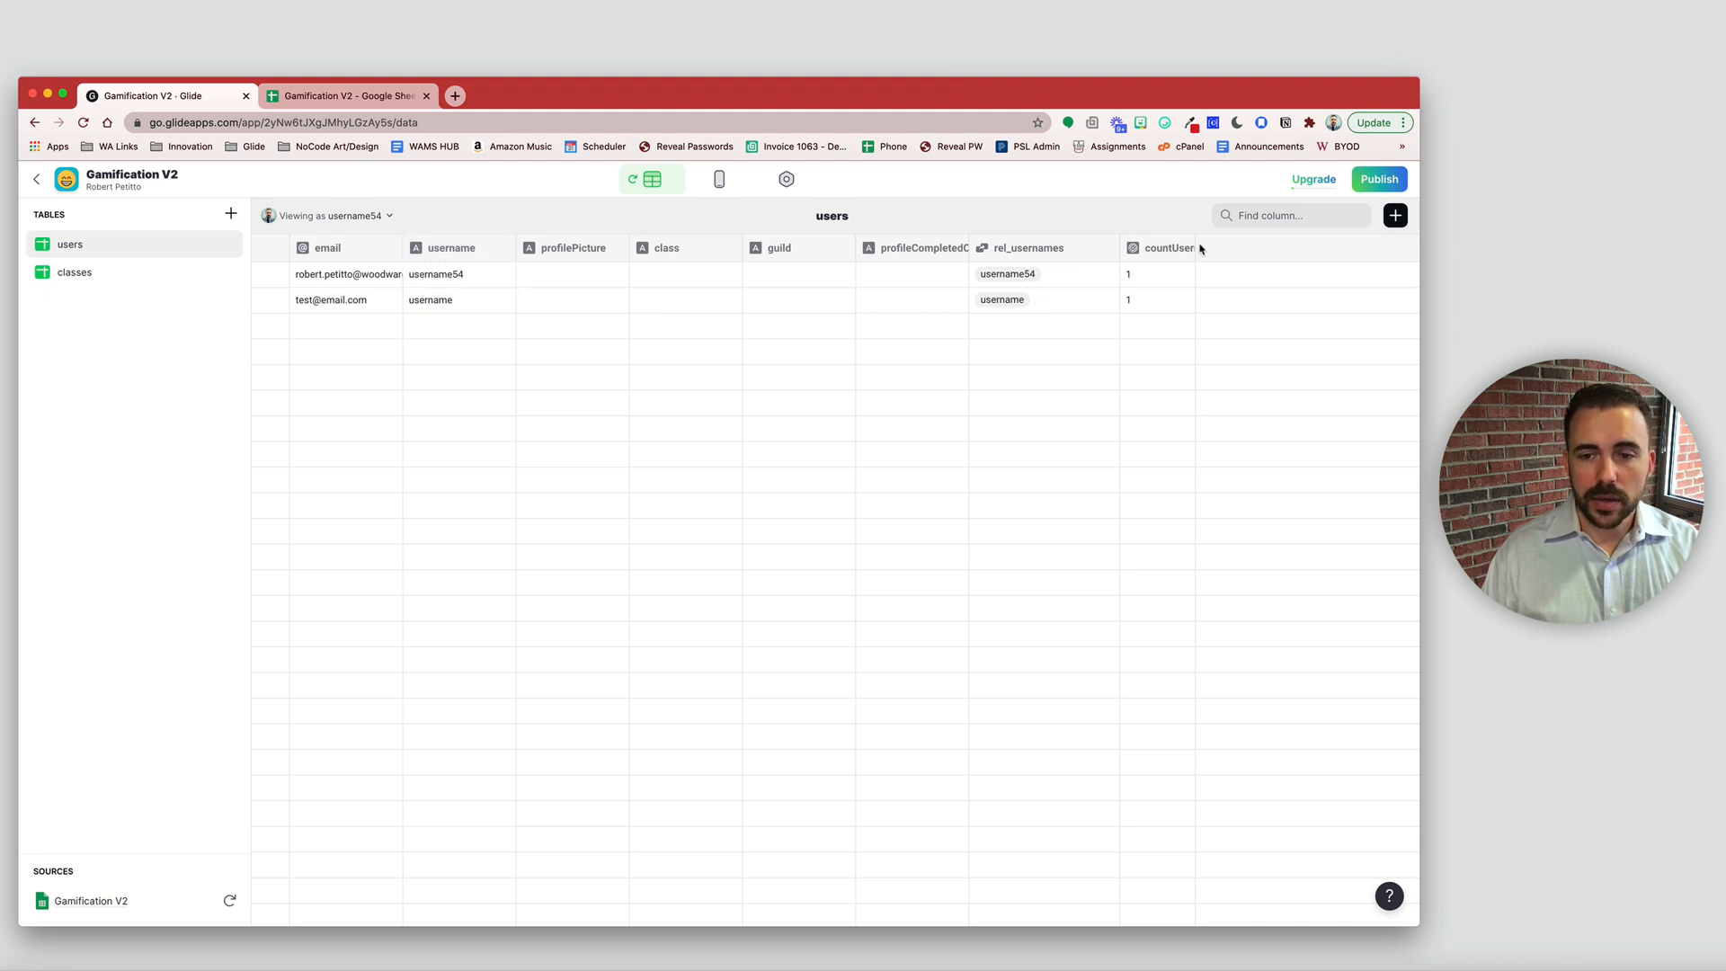
{"action": "left_click", "coordinate": [1158, 300]}
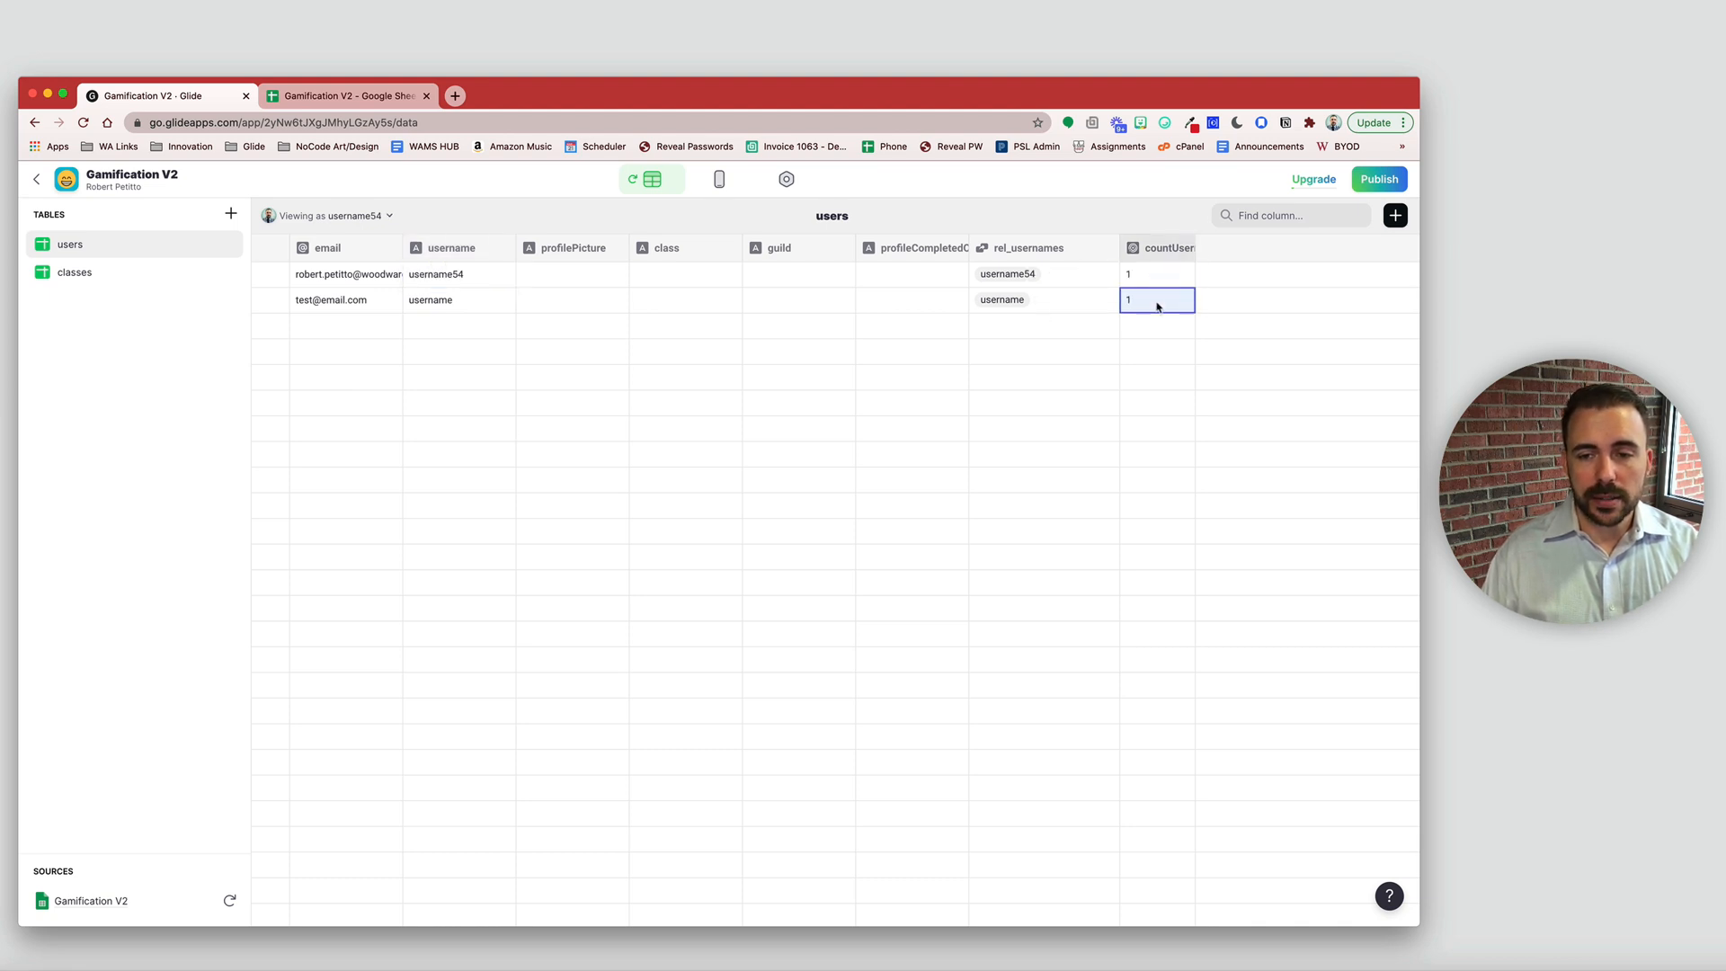
- Clear row 1's username and return to the Welcome! screen layout
{"action": "left_click", "coordinate": [464, 273]}
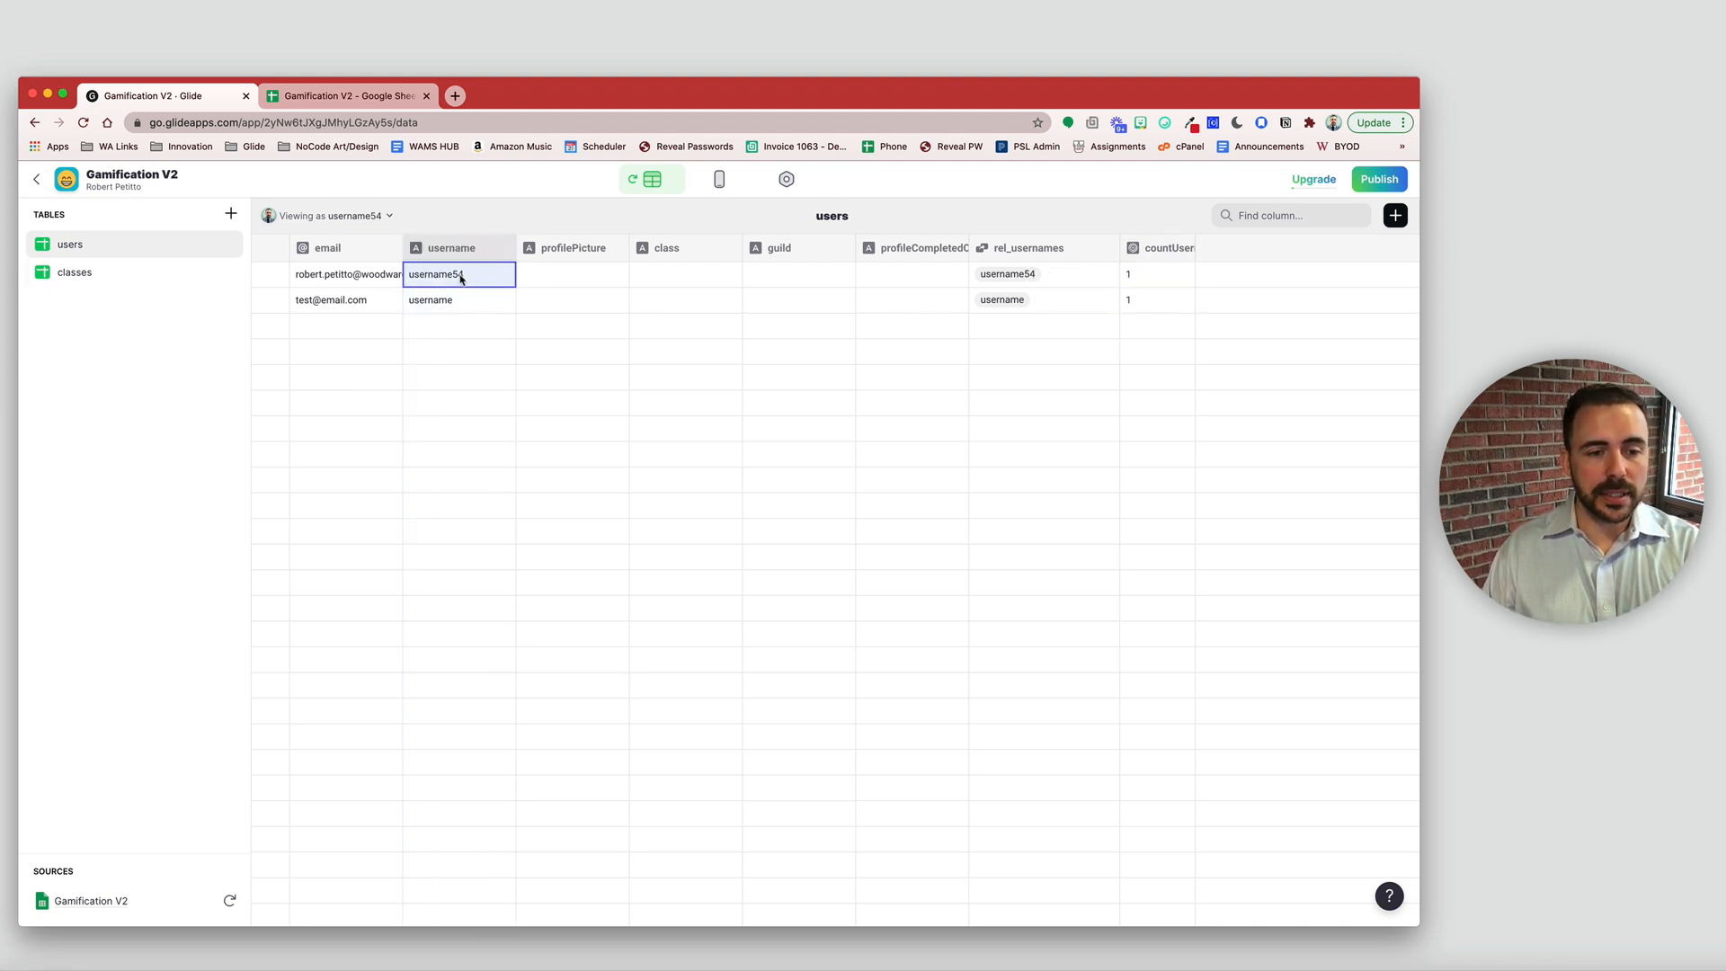
{"action": "key", "text": "Delete"}
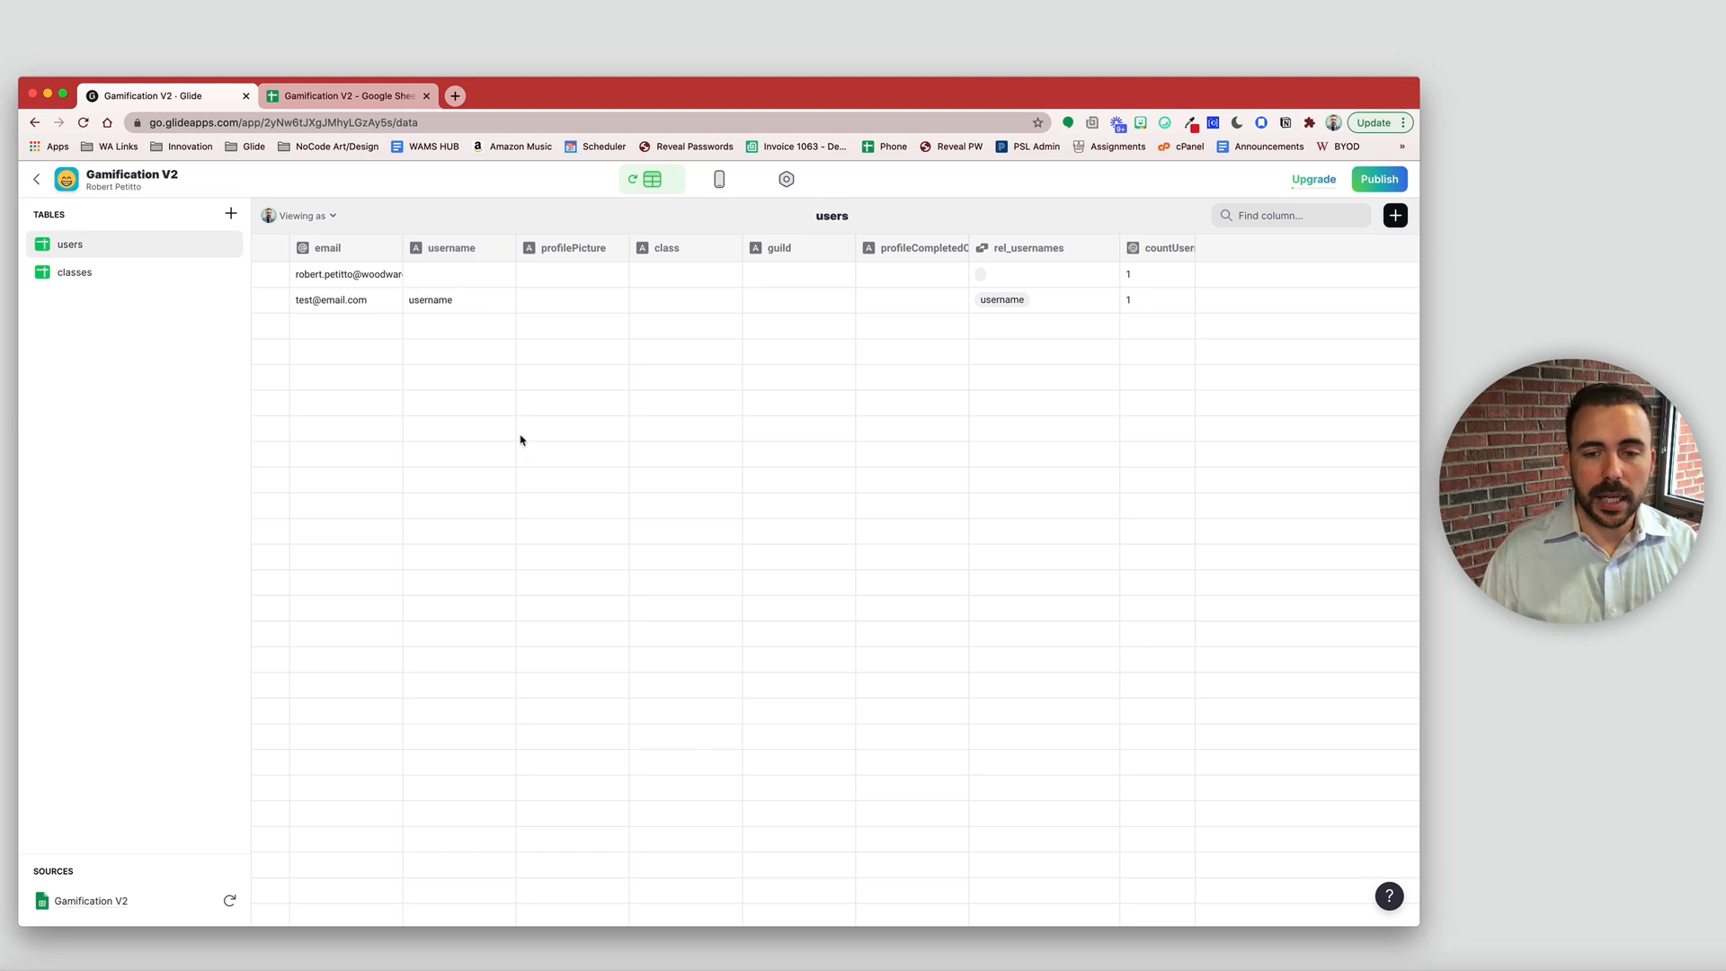
{"action": "left_click", "coordinate": [720, 179]}
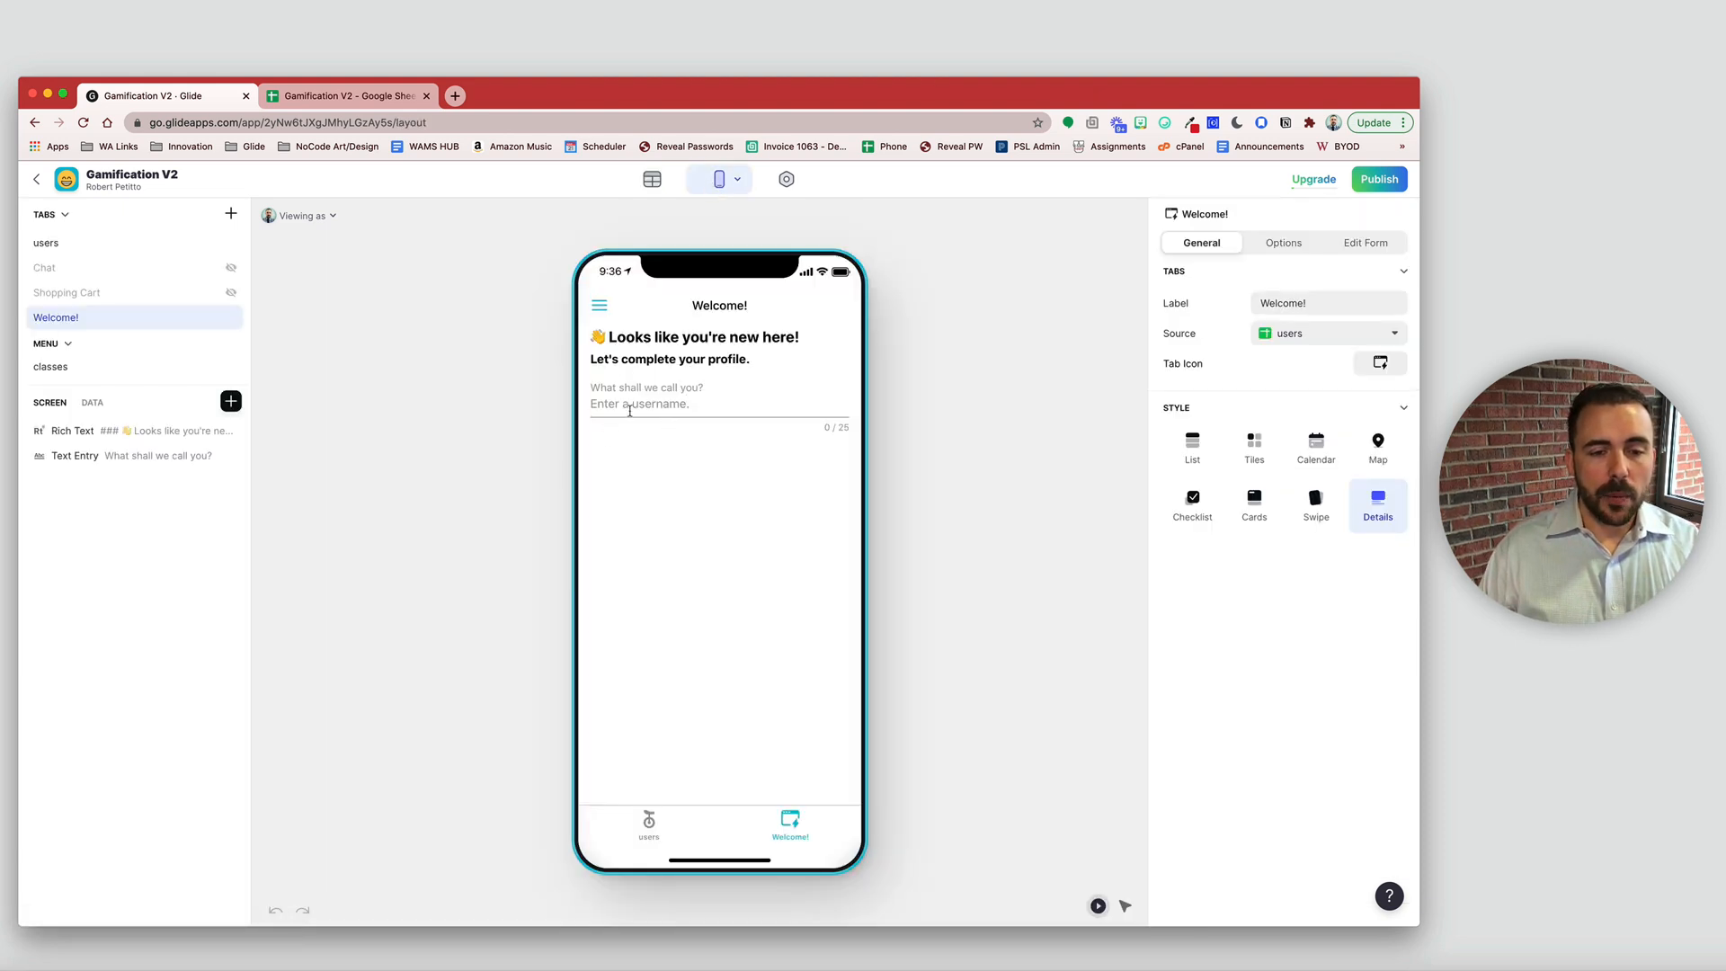
- Add a Warning hint titled 'Oh no!' reading 'That username already exists. Please select another.'
{"action": "left_click", "coordinate": [231, 401]}
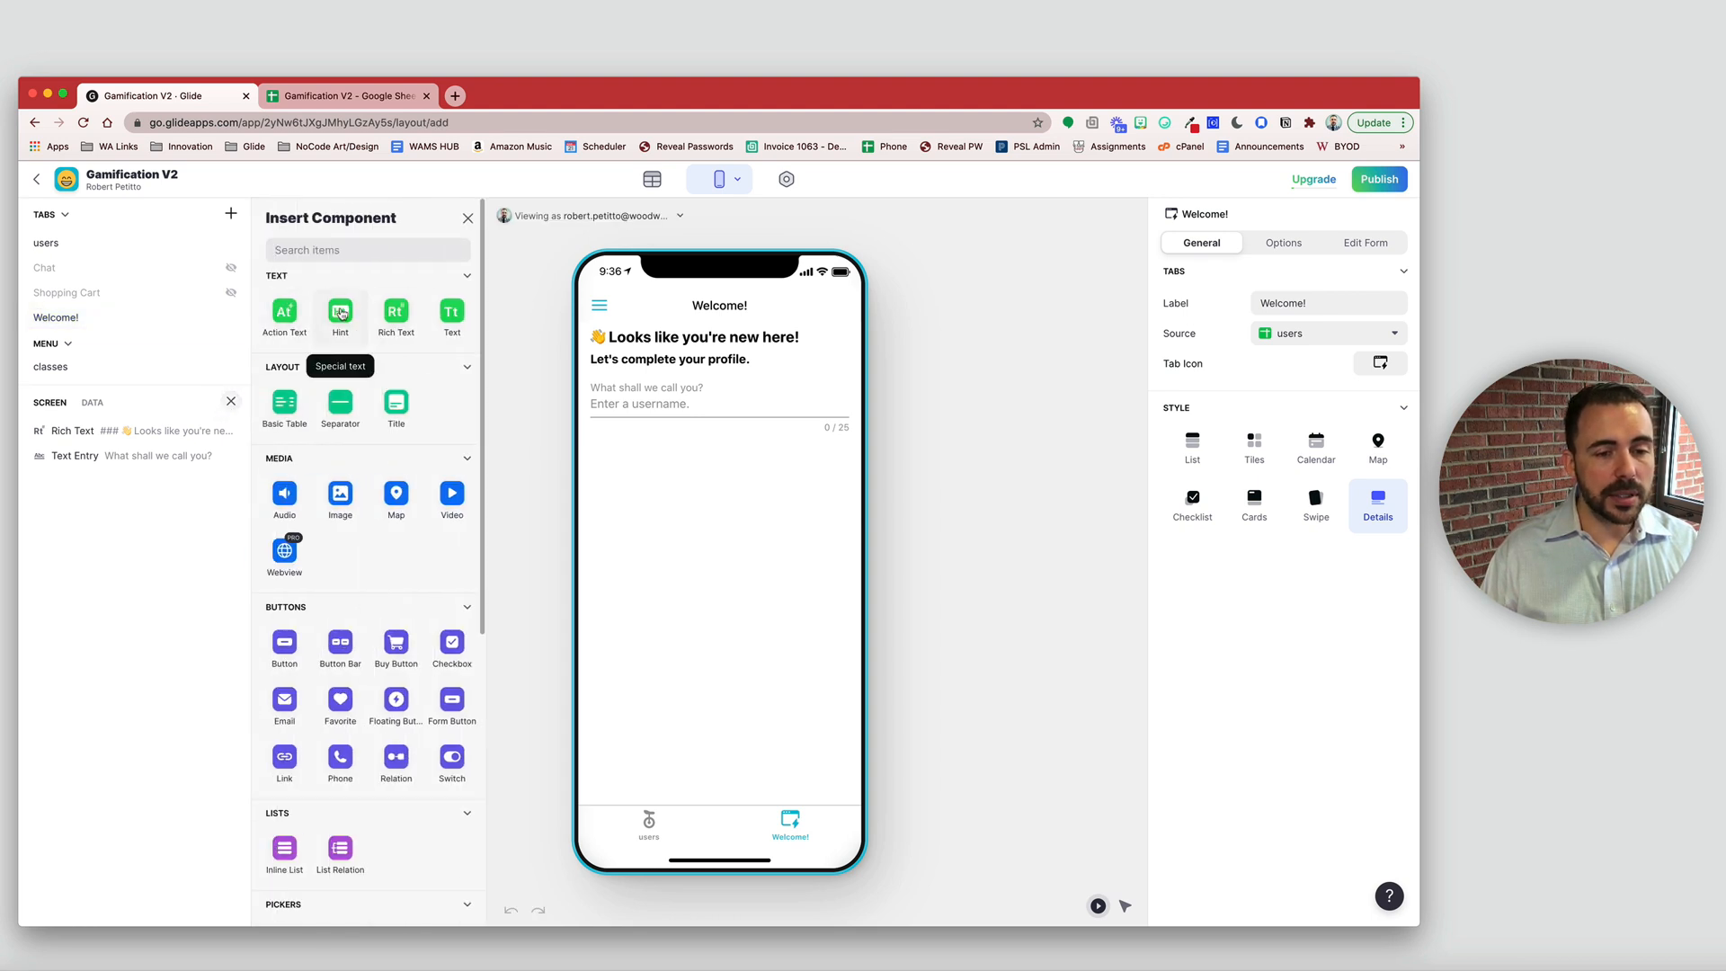
{"action": "left_click", "coordinate": [338, 317]}
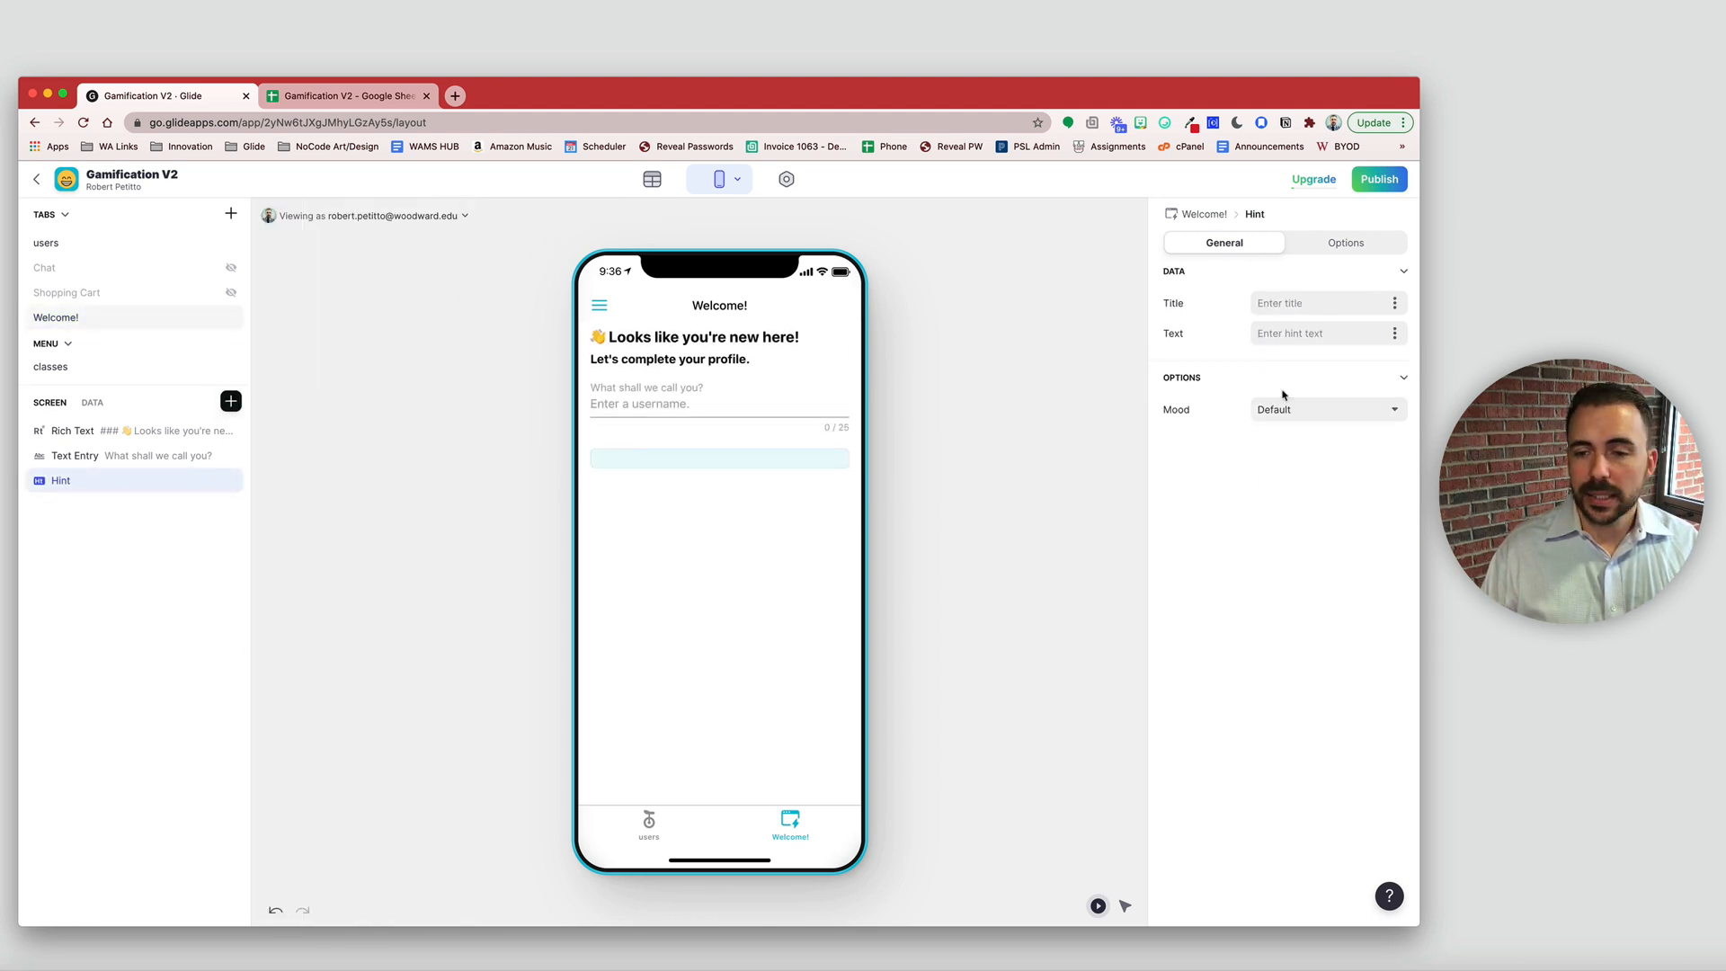
{"action": "left_click", "coordinate": [1332, 413]}
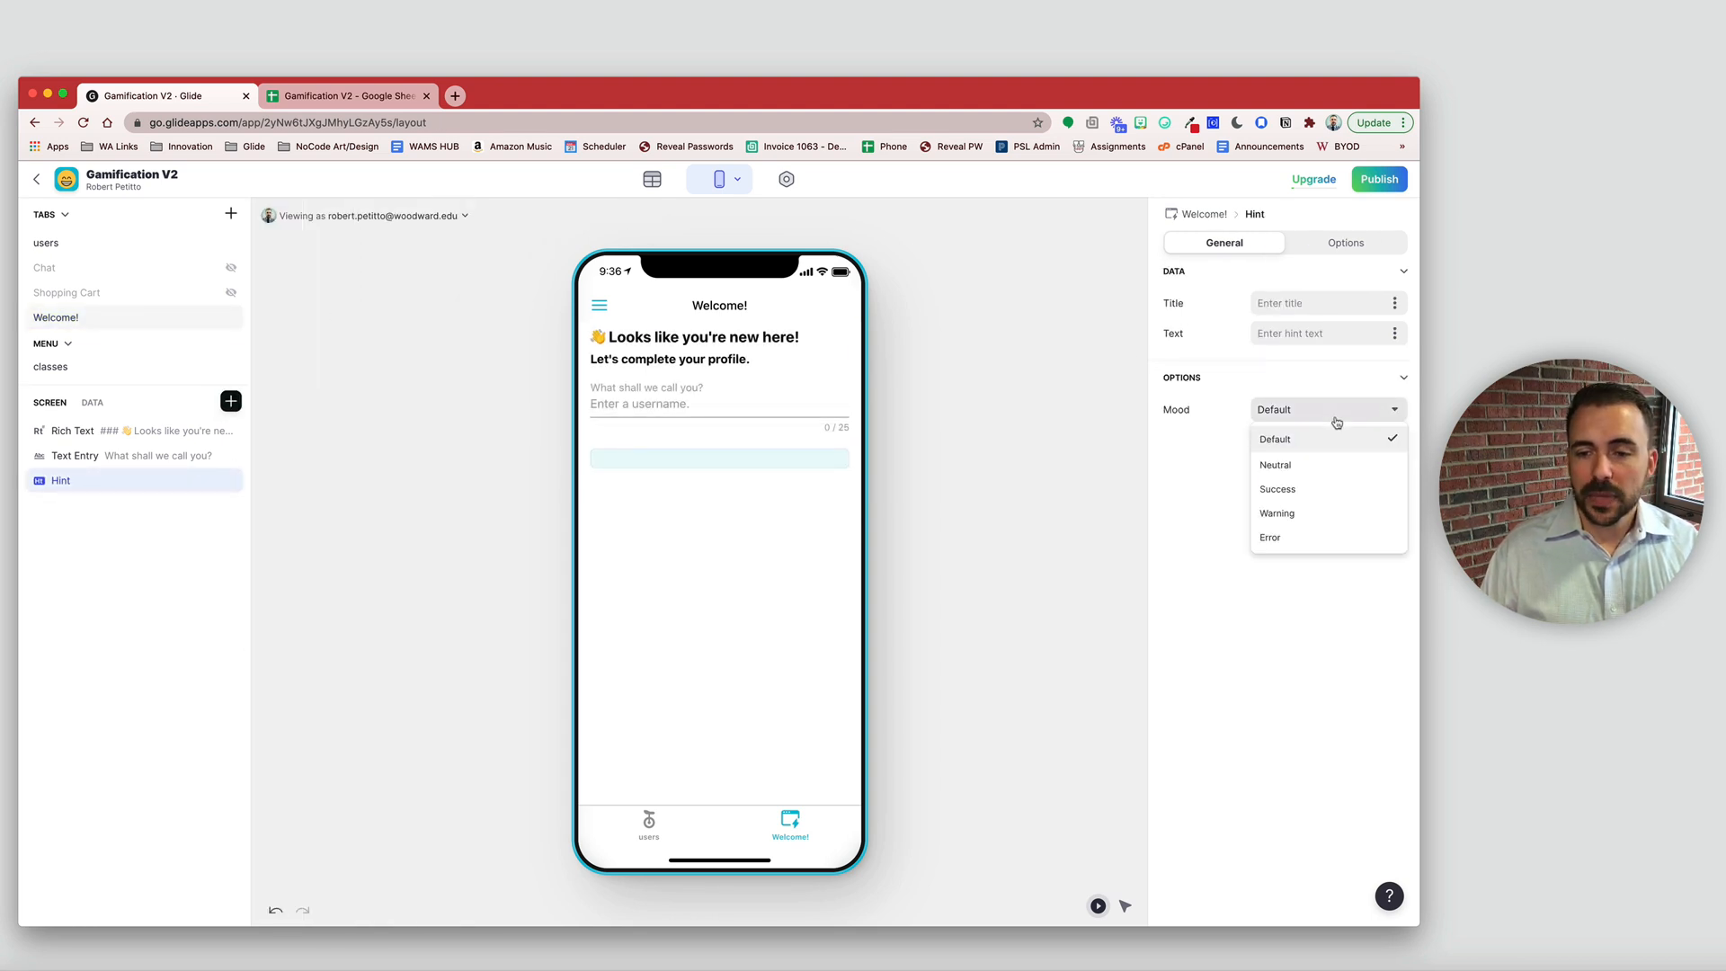
{"action": "left_click", "coordinate": [1325, 522]}
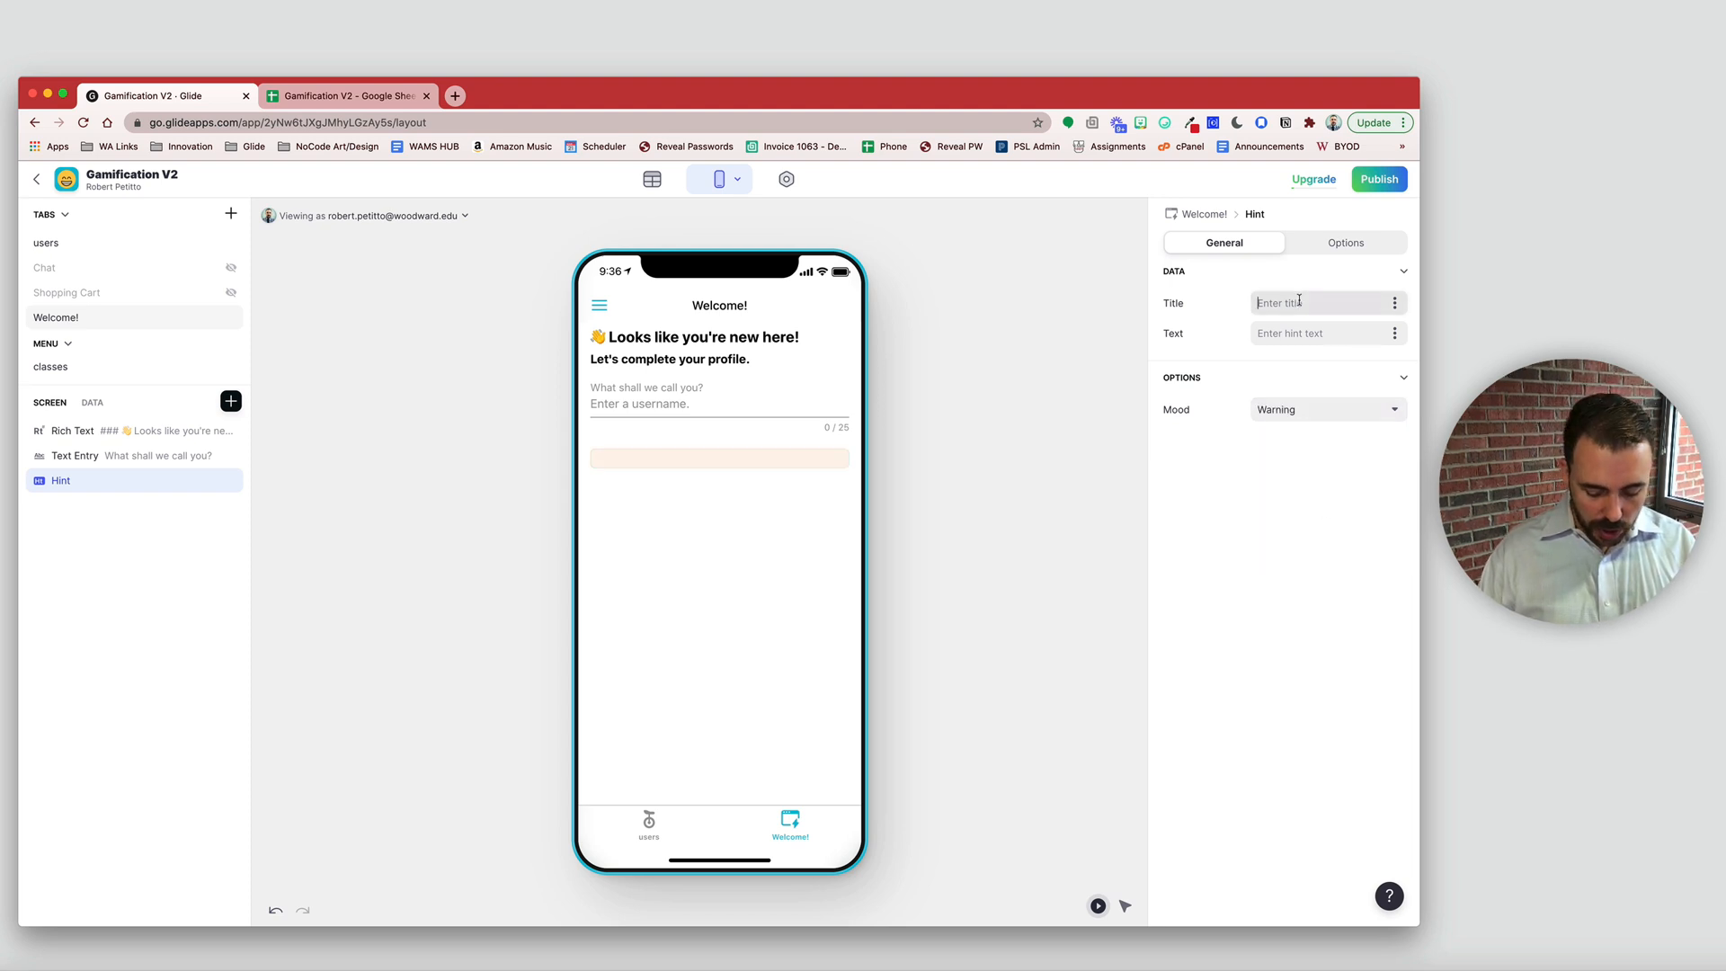
{"action": "type", "text": "Oh no!"}
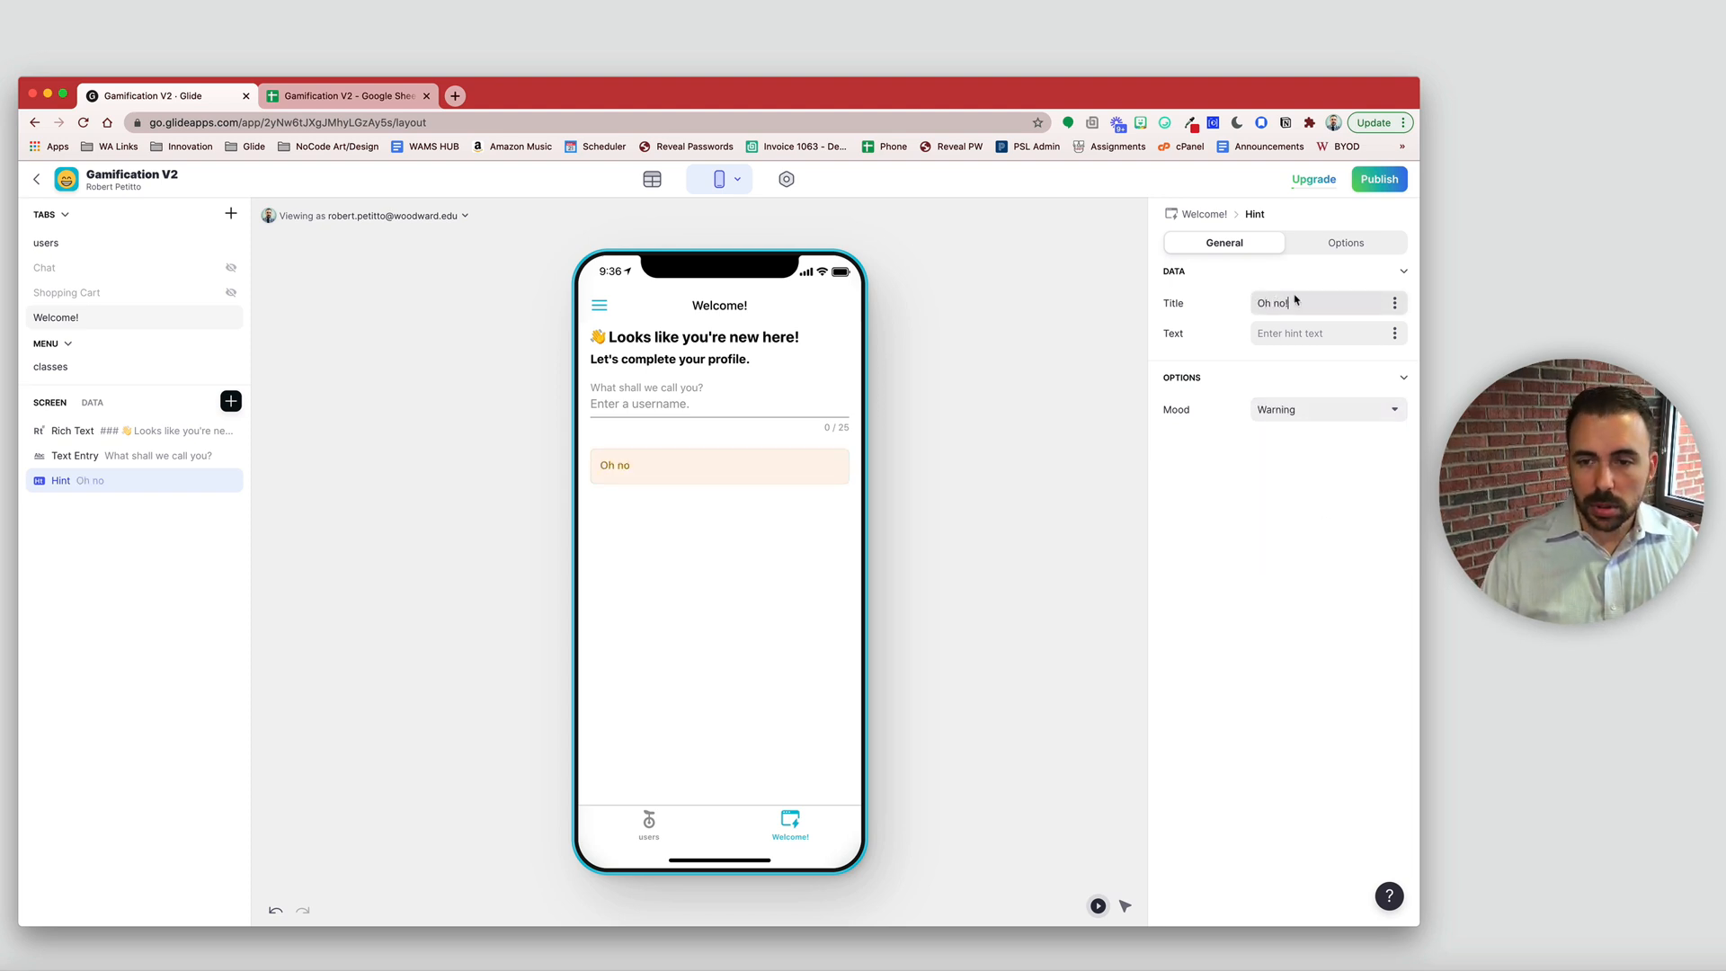
{"action": "left_click", "coordinate": [1292, 349]}
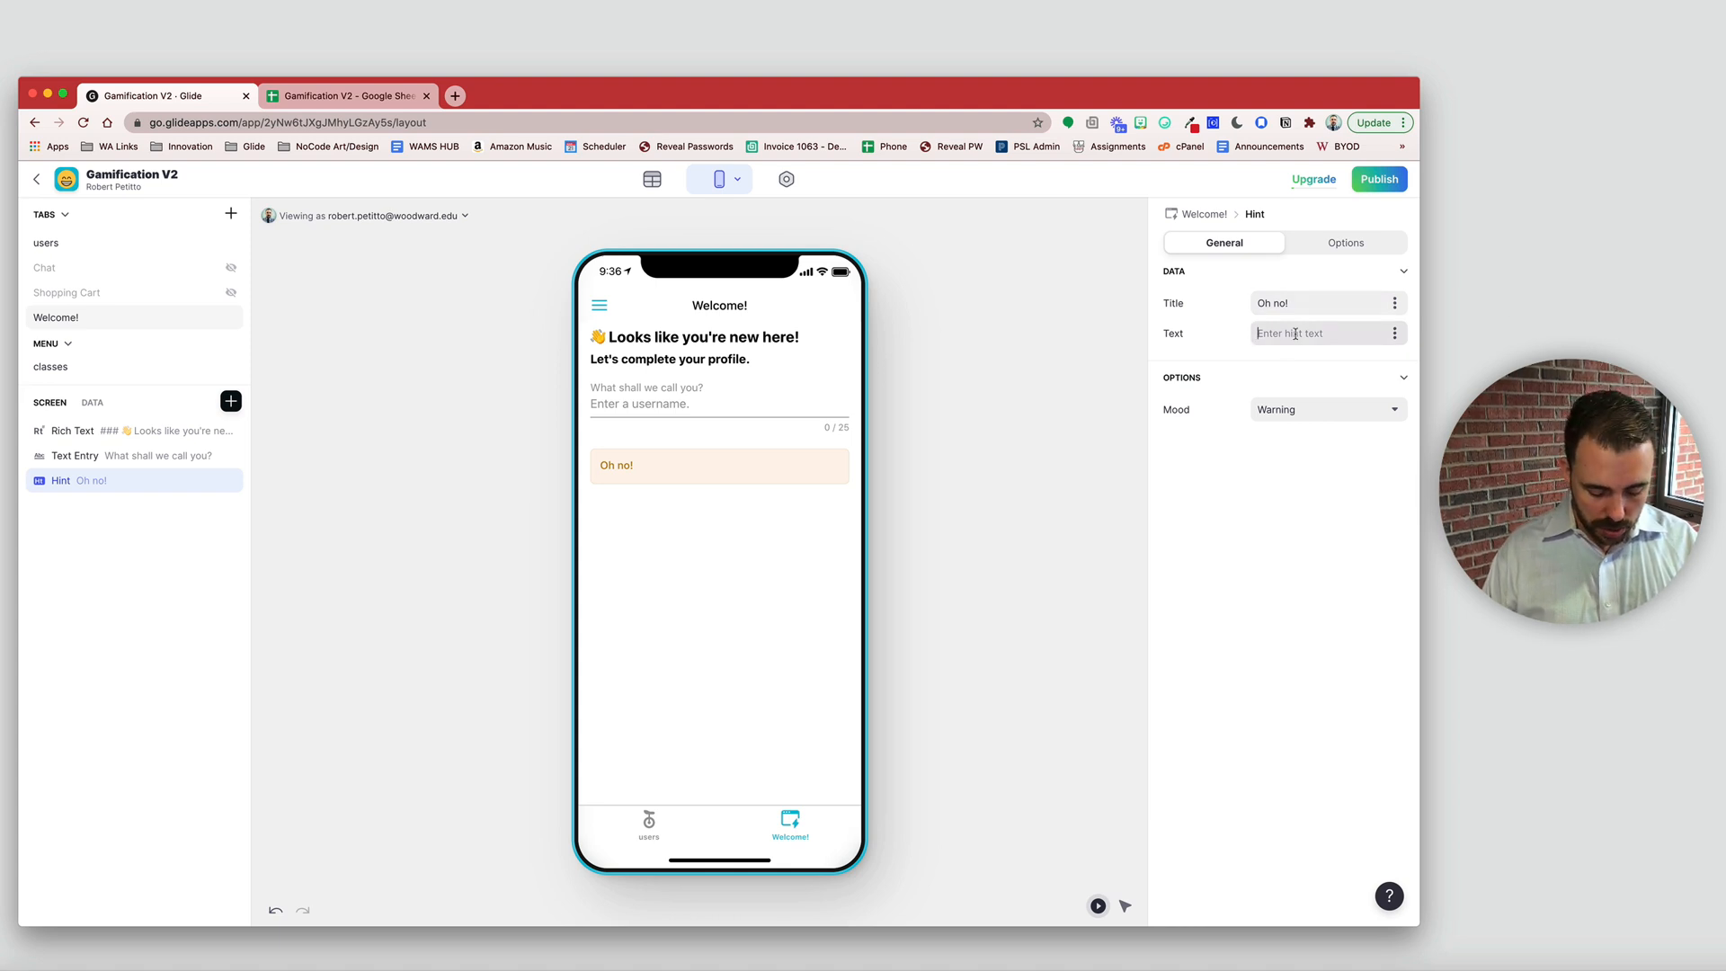
{"action": "type", "text": "That username "}
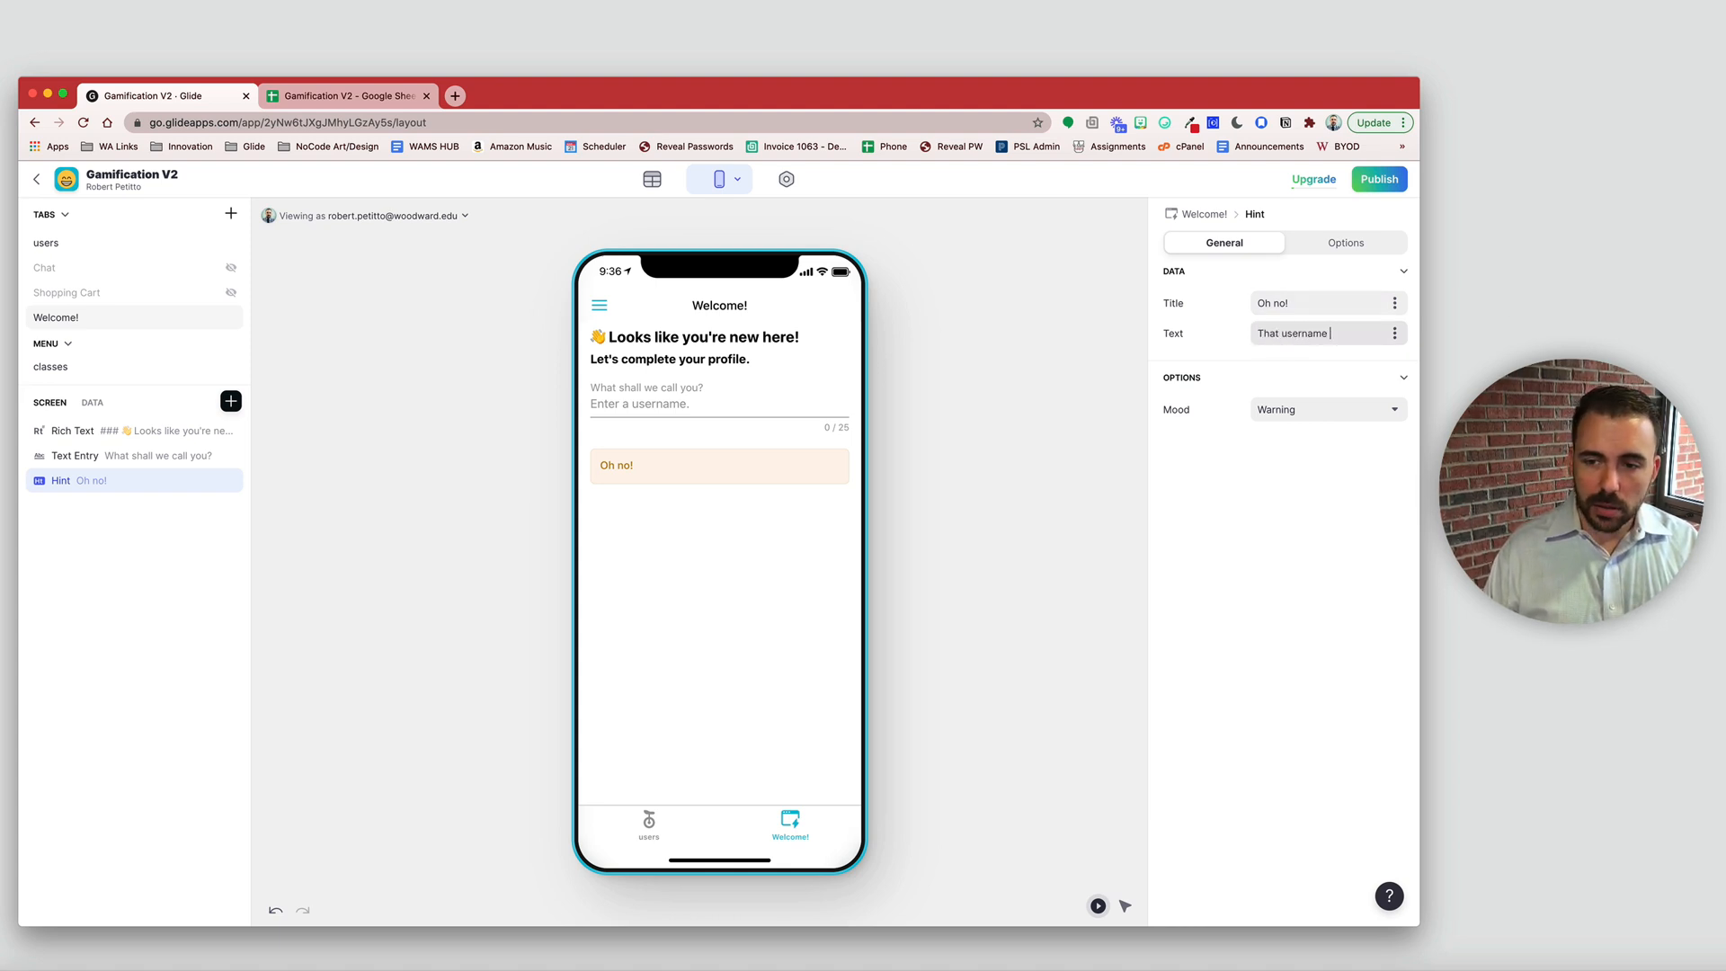
{"action": "type", "text": "already exist"}
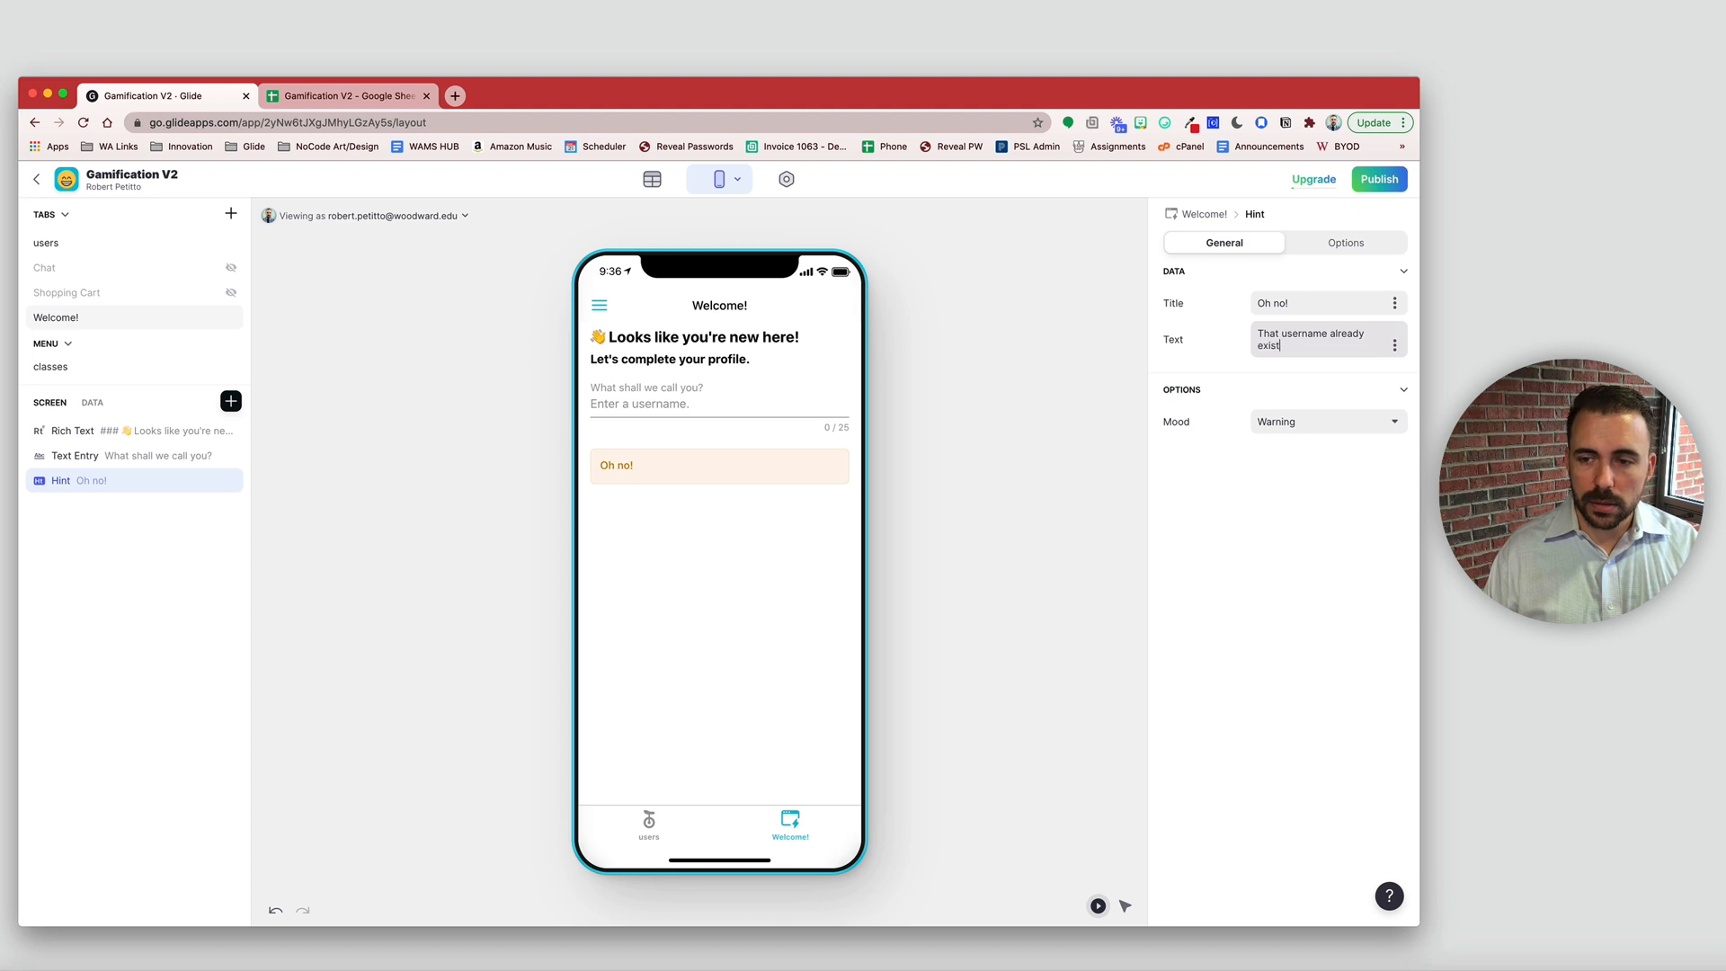
{"action": "type", "text": "s.  Plea"}
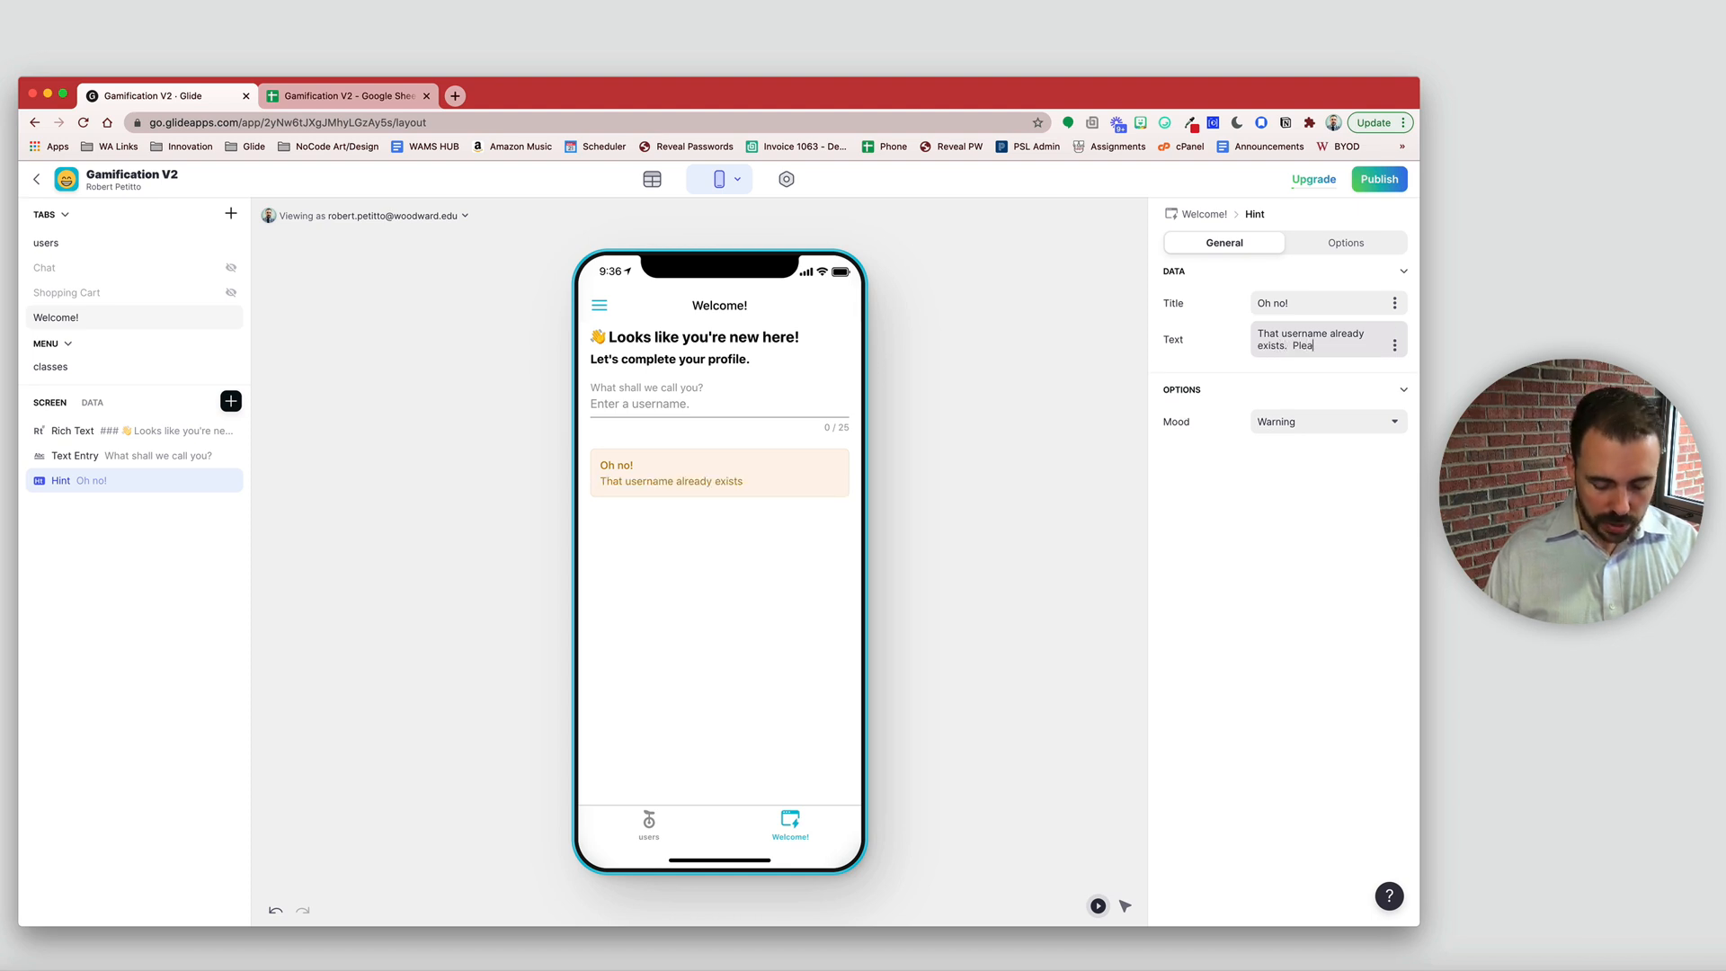
{"action": "type", "text": "se select"}
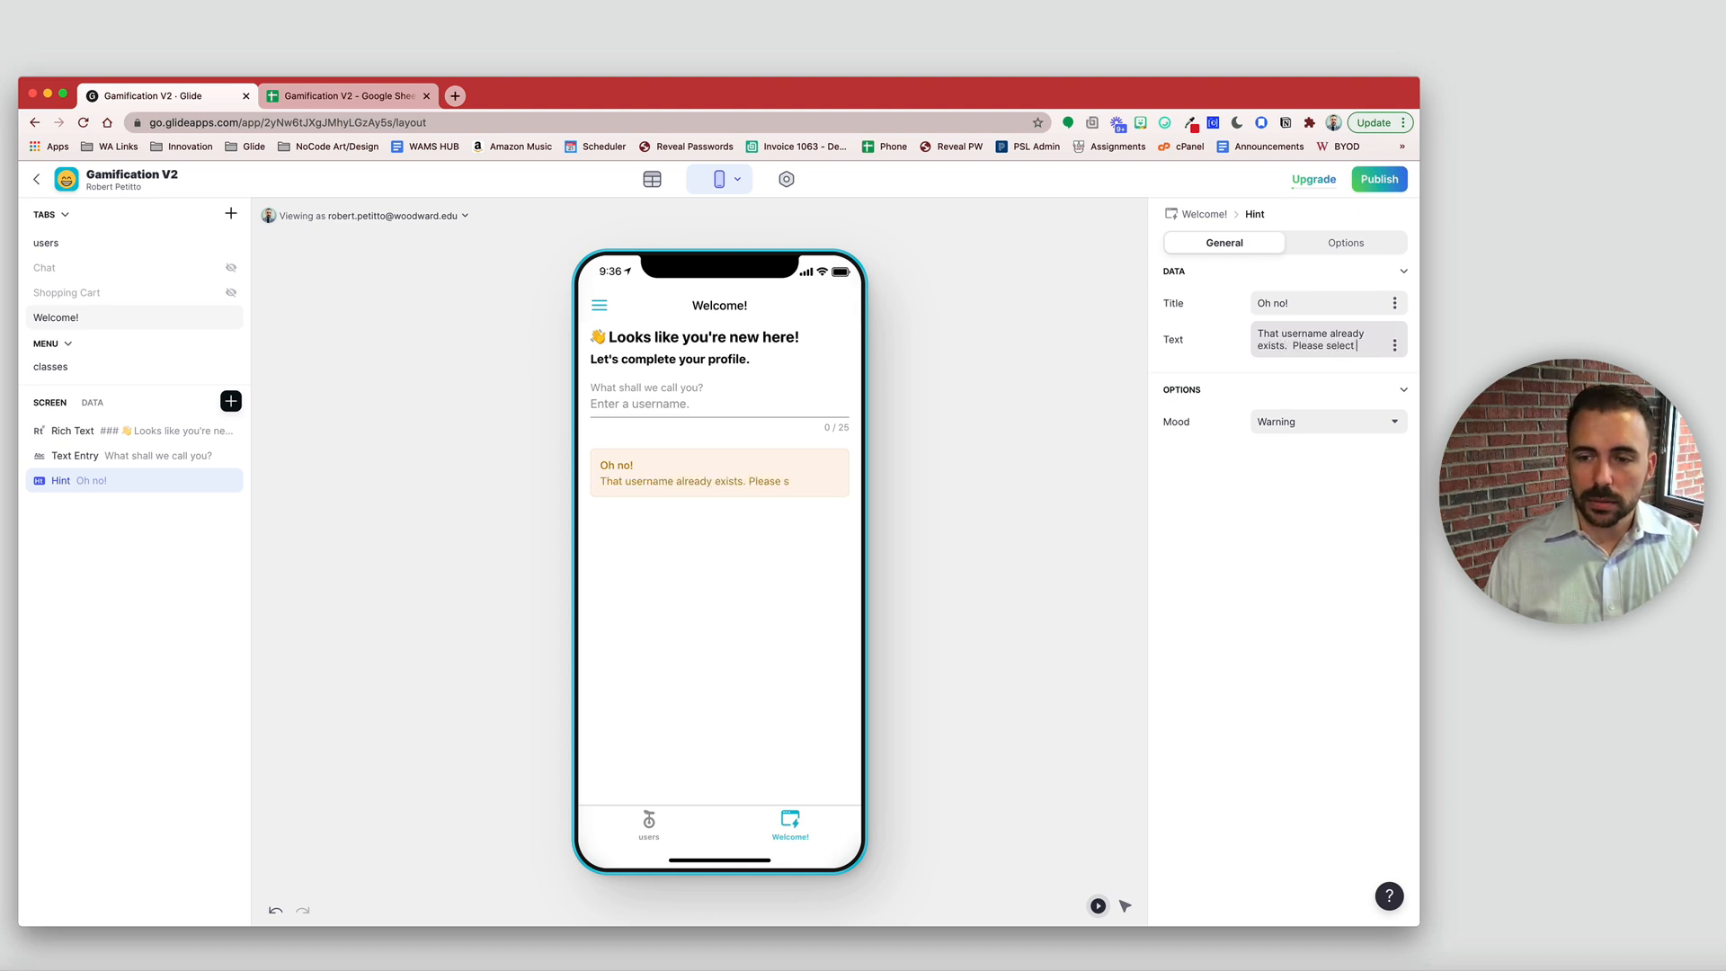
{"action": "type", "text": " another"}
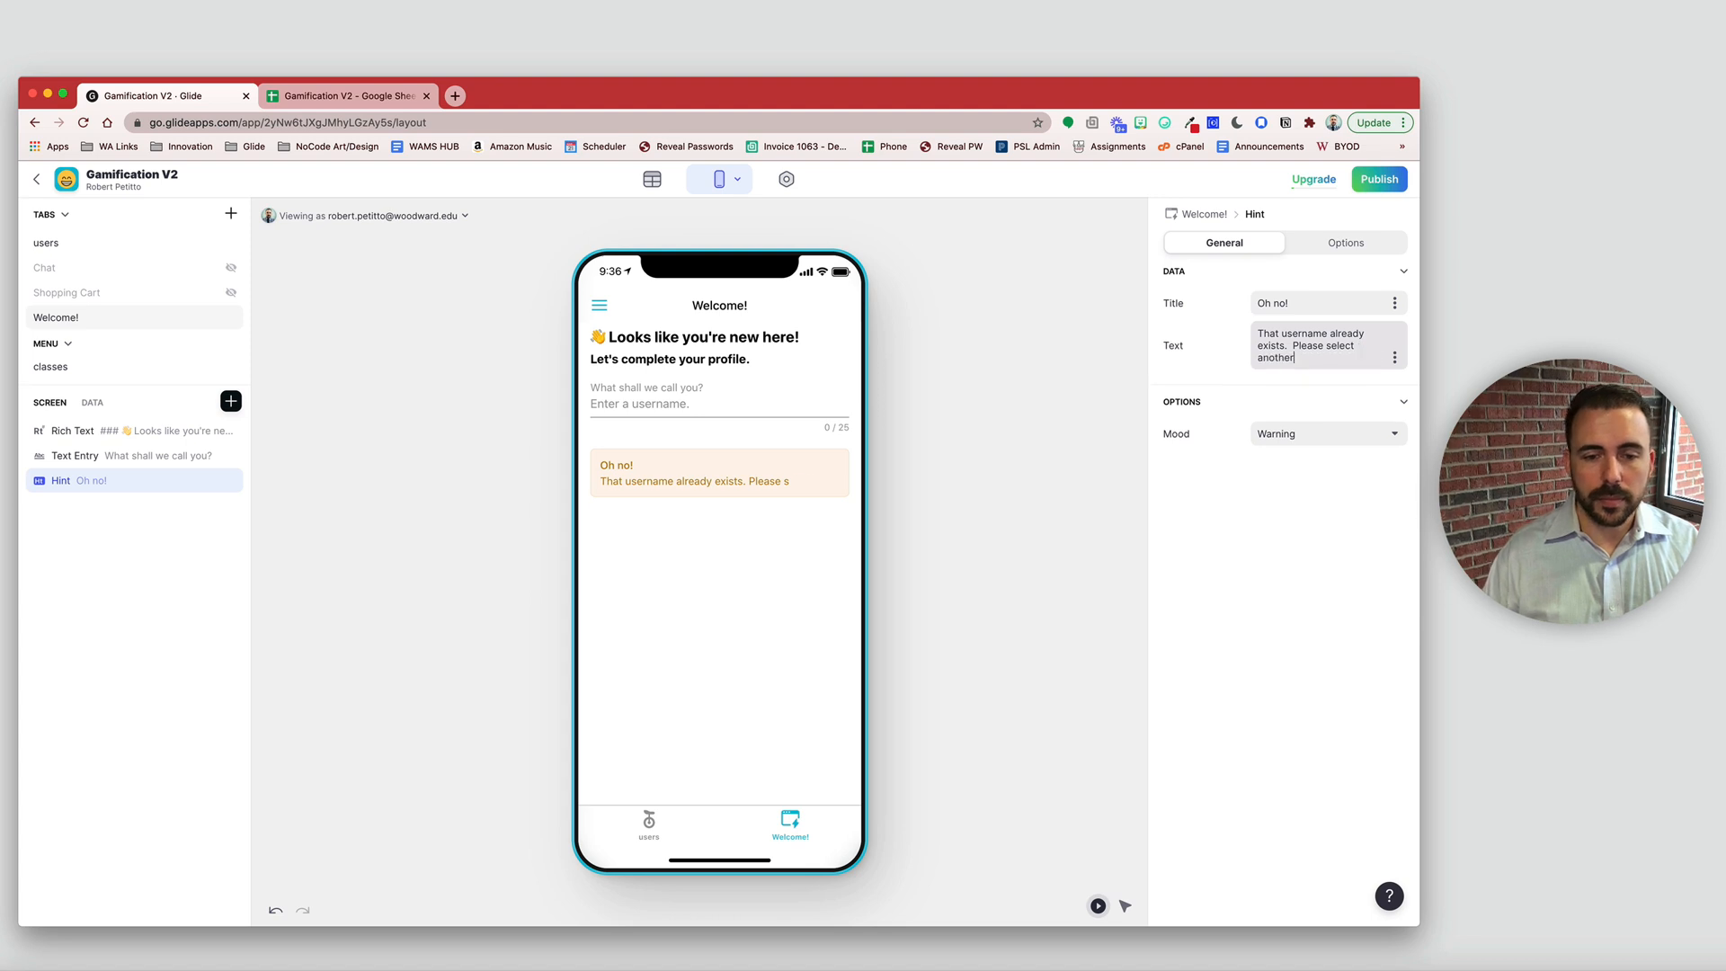
{"action": "type", "text": "."}
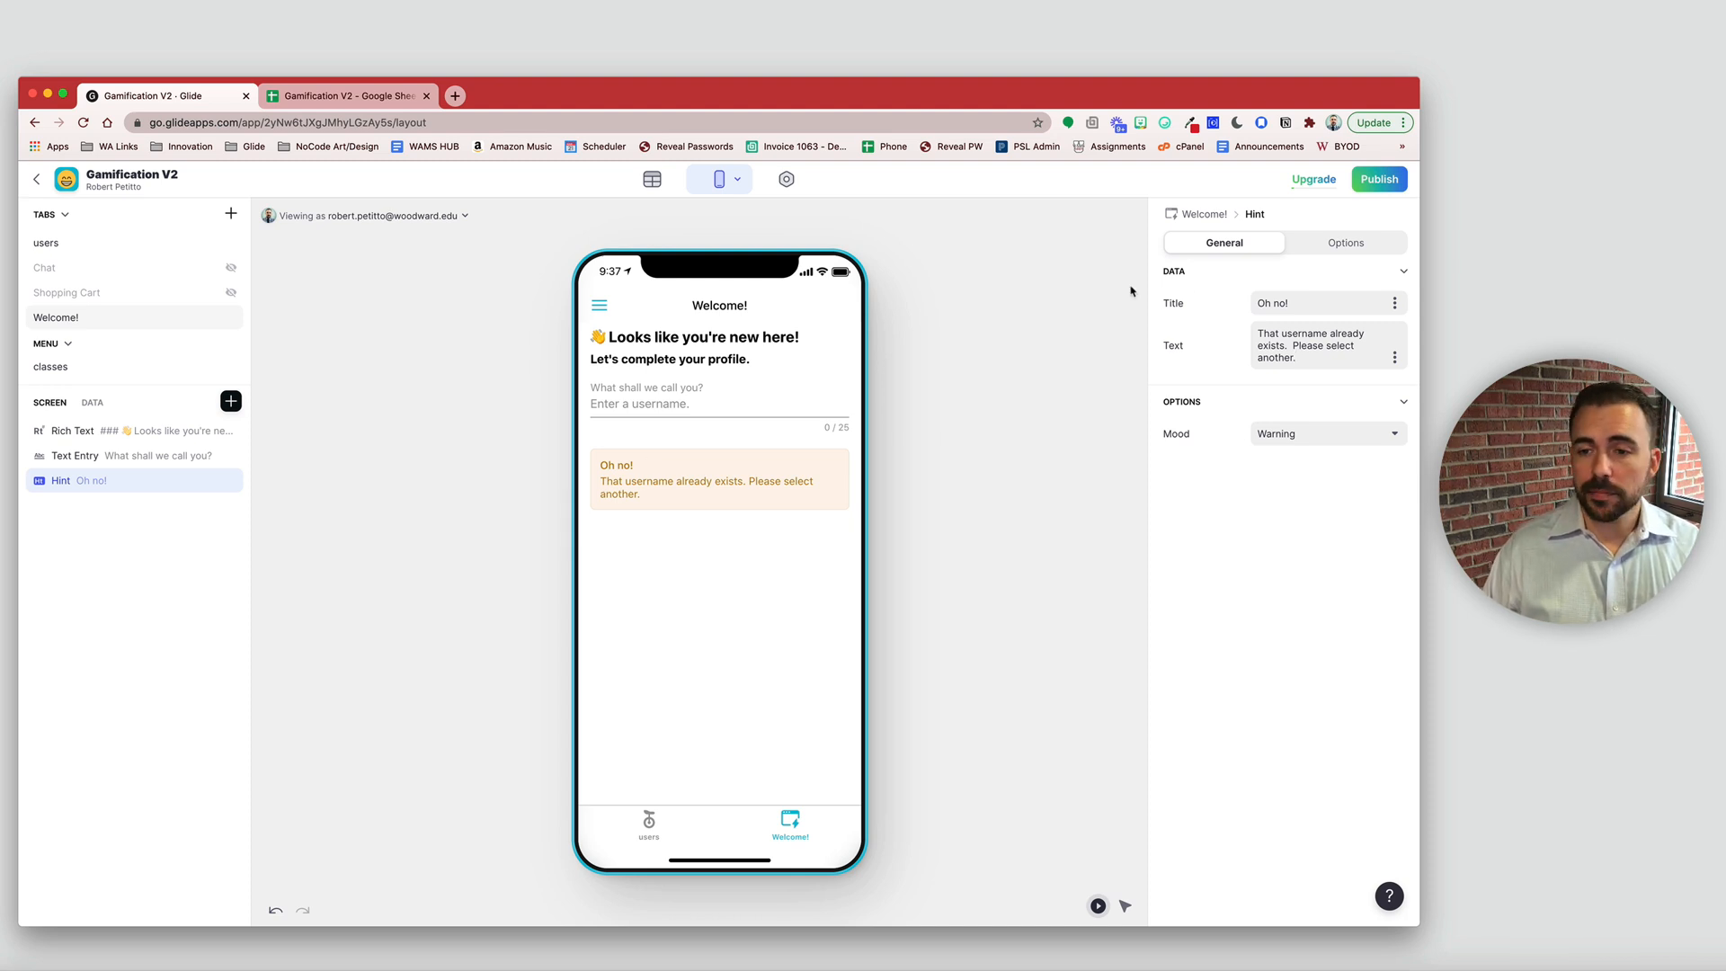
{"action": "left_click", "coordinate": [1344, 242]}
- Add a visibility condition: countUsernames is greater or equal to 2
{"action": "left_click", "coordinate": [1228, 321]}
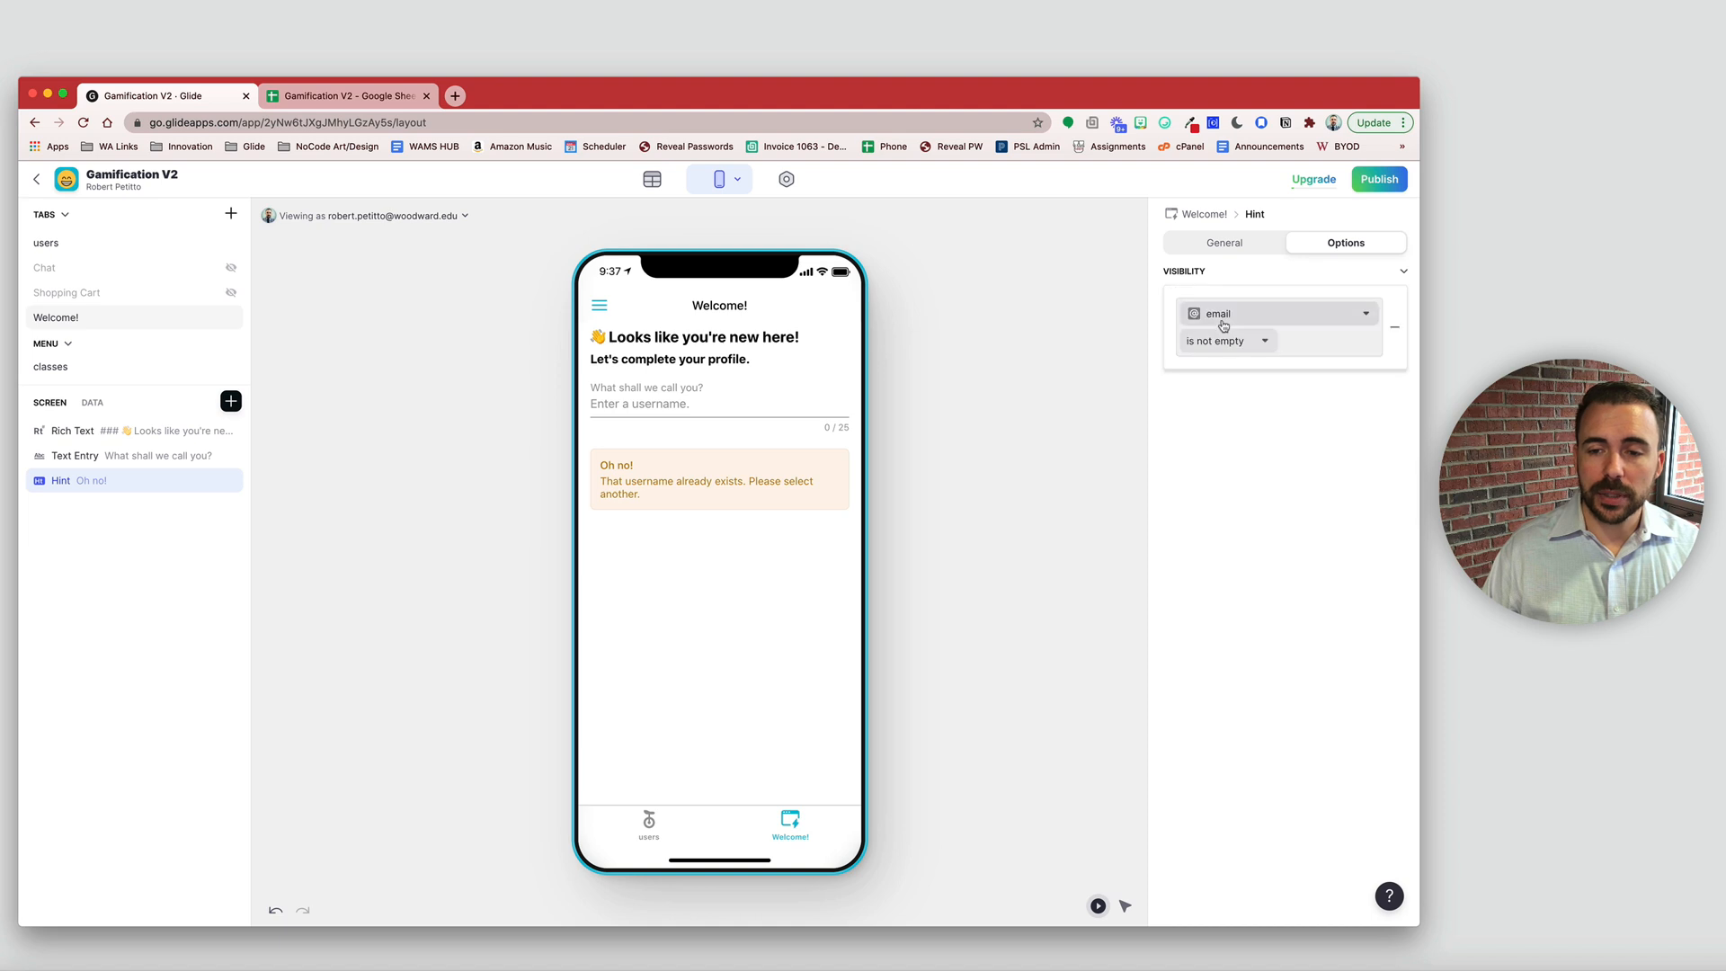
{"action": "left_click", "coordinate": [1227, 315]}
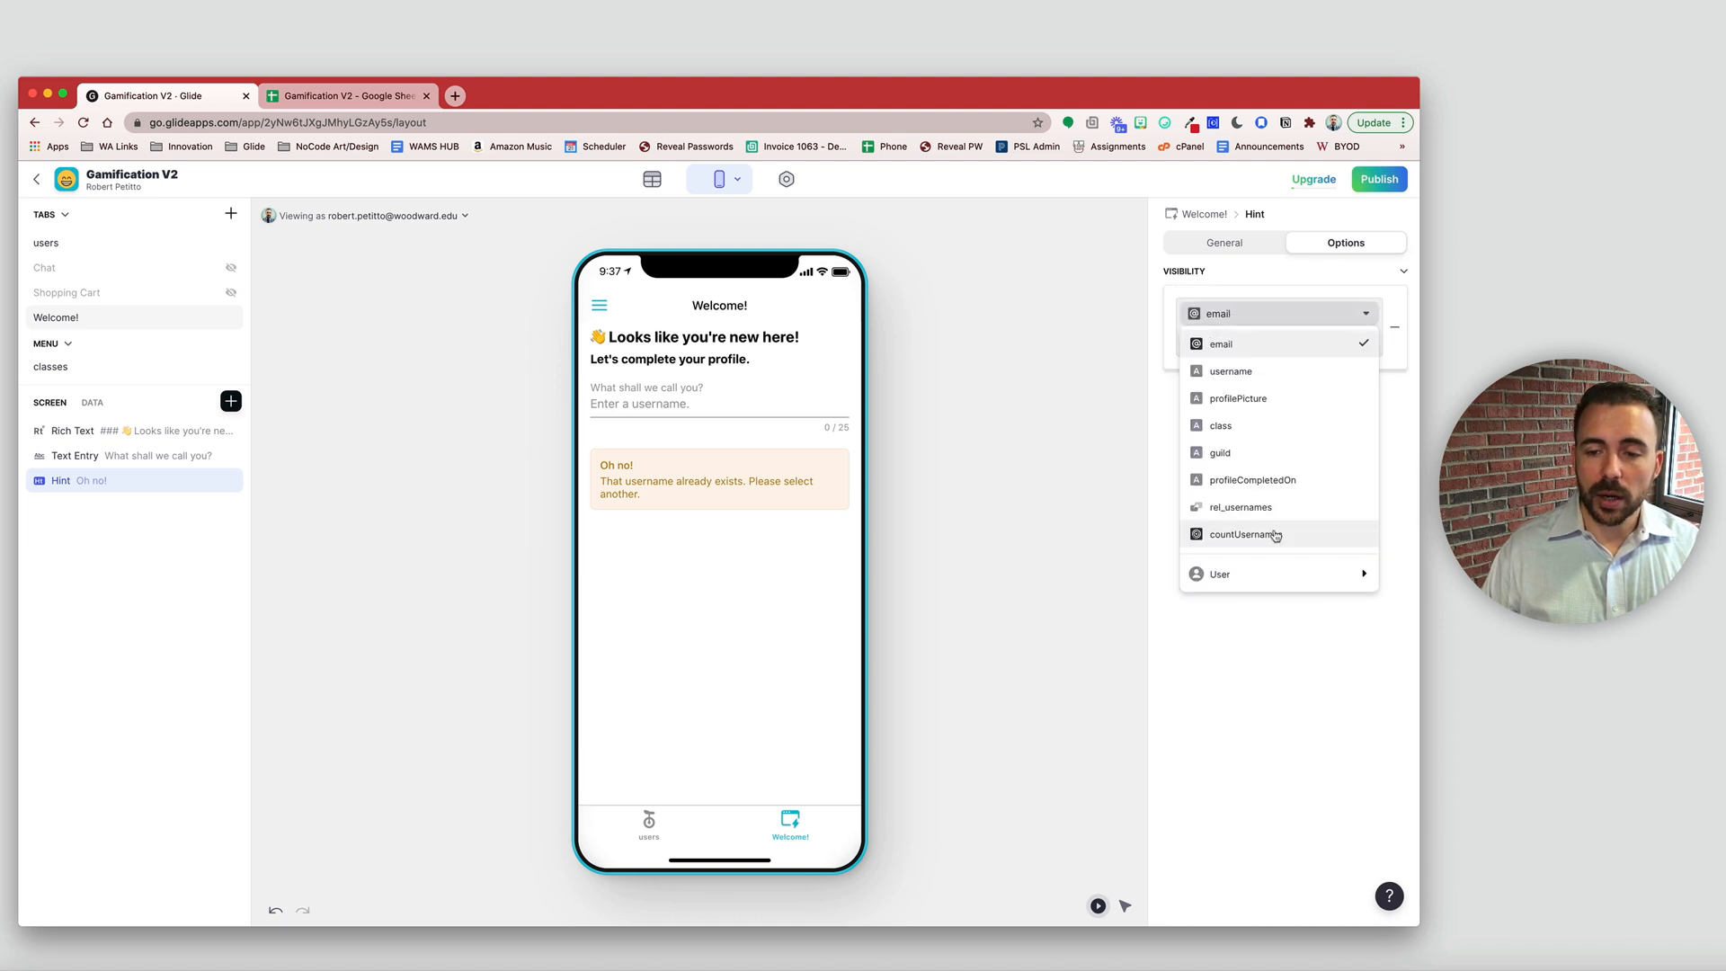
{"action": "left_click", "coordinate": [1276, 536]}
{"action": "left_click", "coordinate": [1216, 346]}
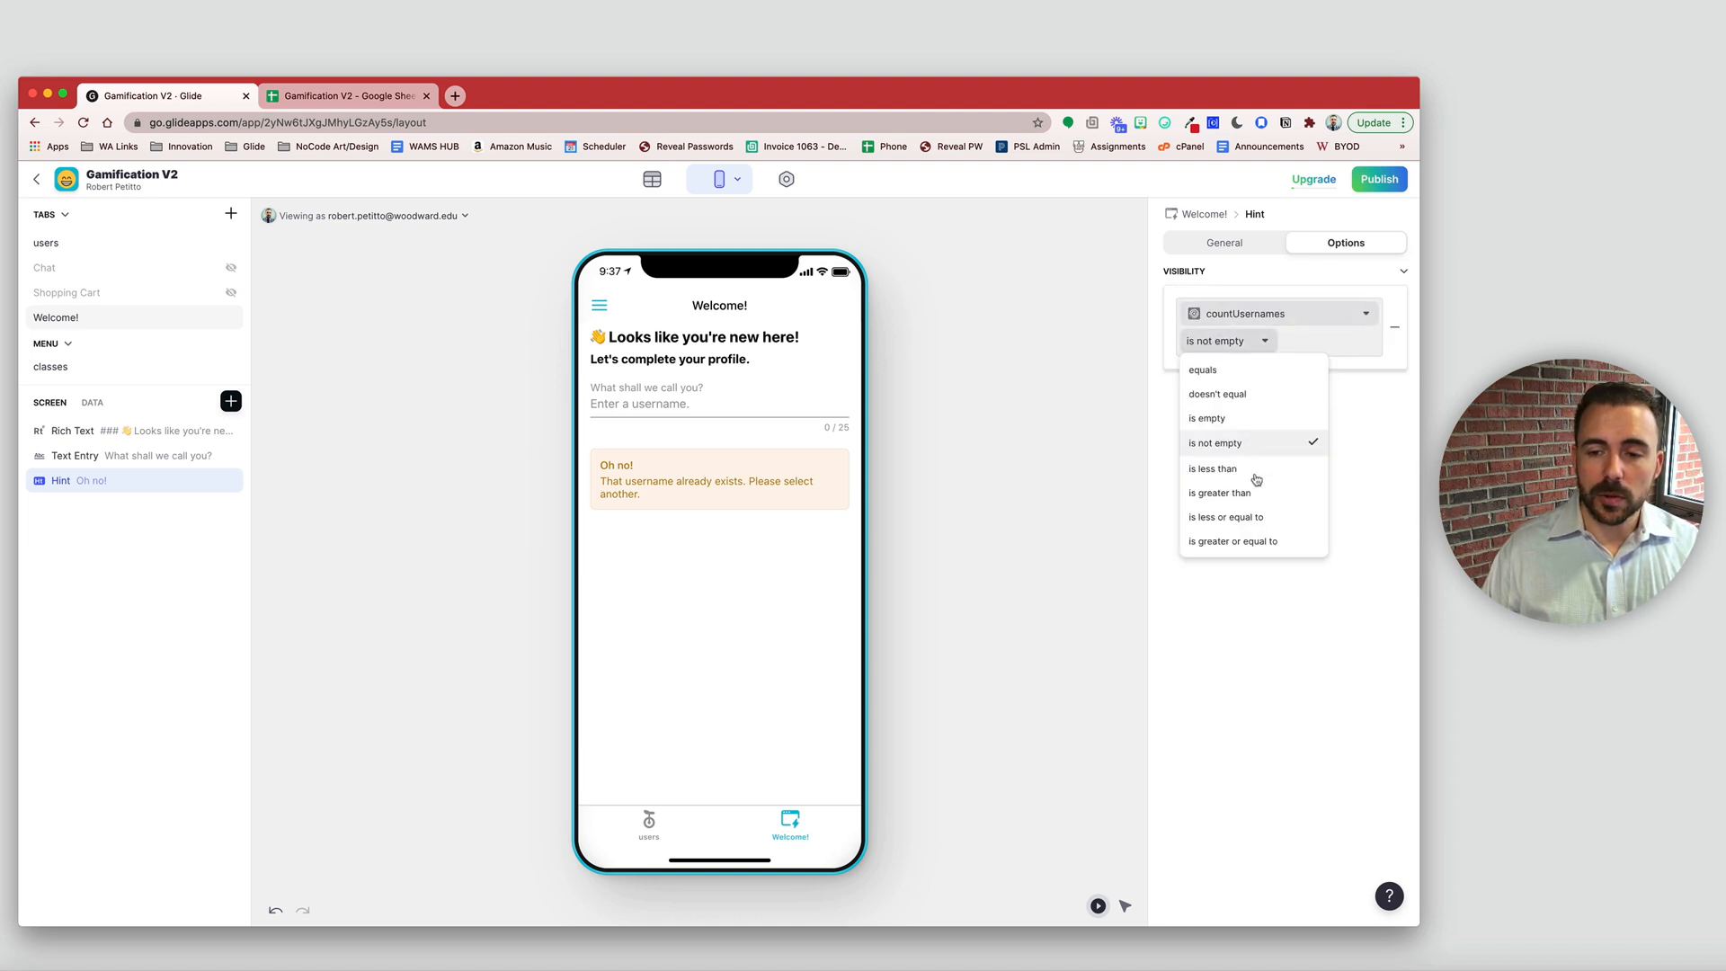
{"action": "left_click", "coordinate": [1258, 542]}
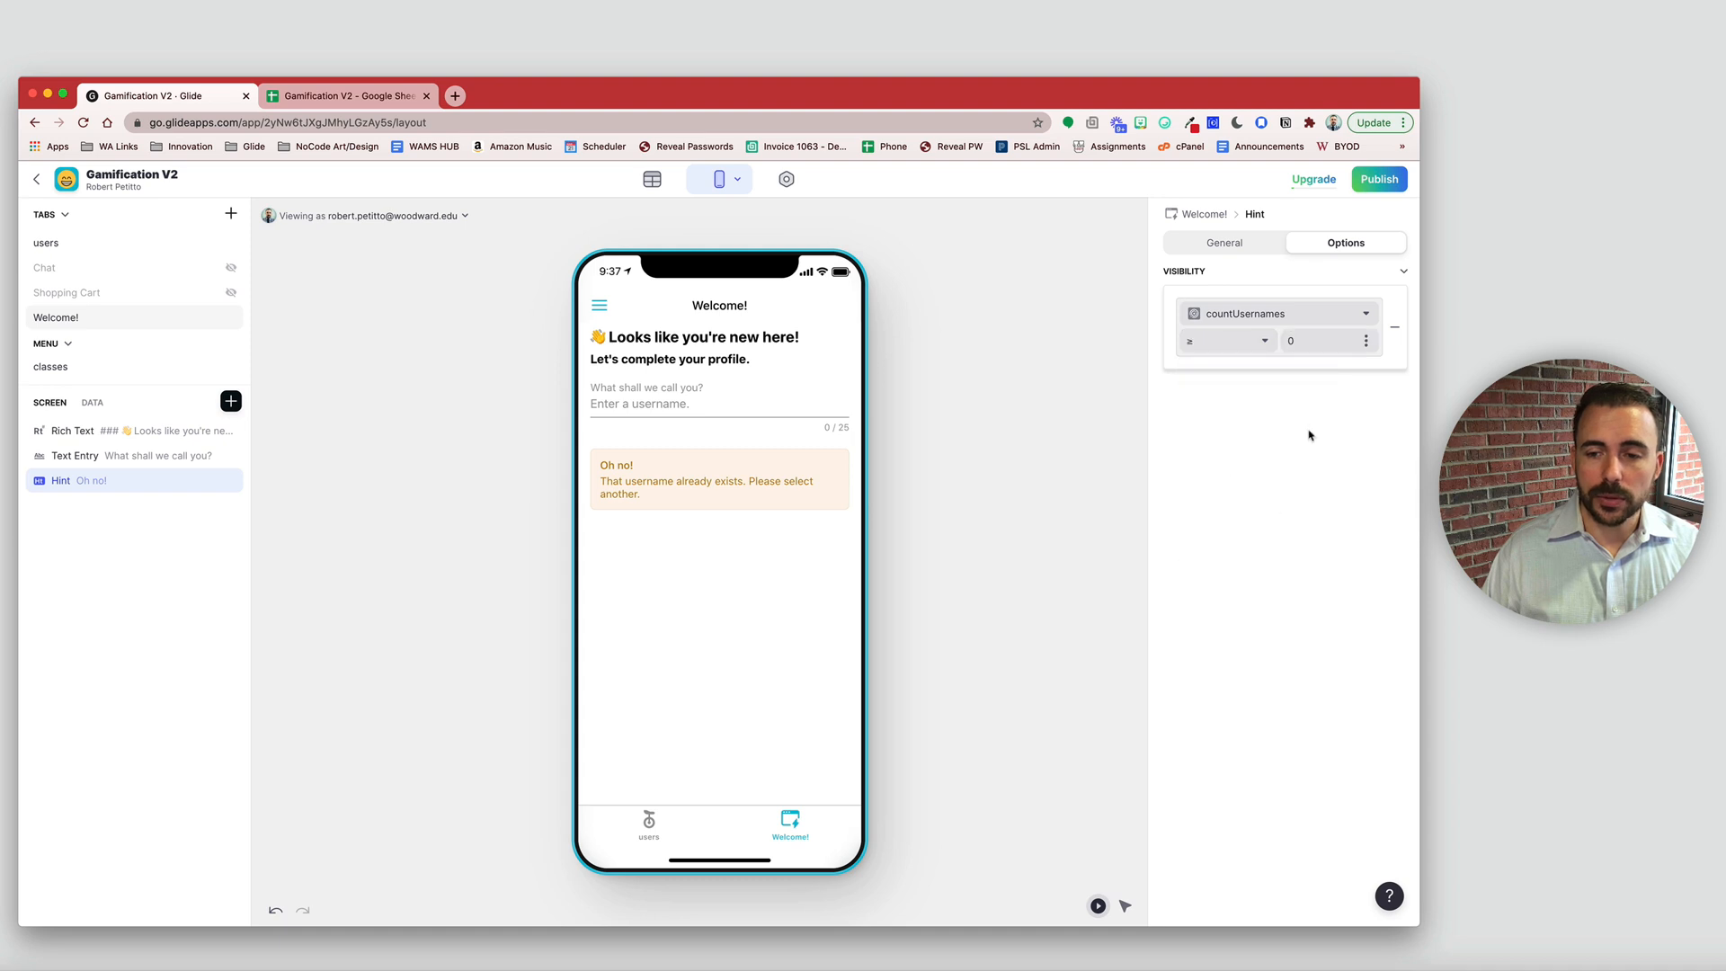
{"action": "type", "text": "2"}
{"action": "left_click", "coordinate": [1144, 521]}
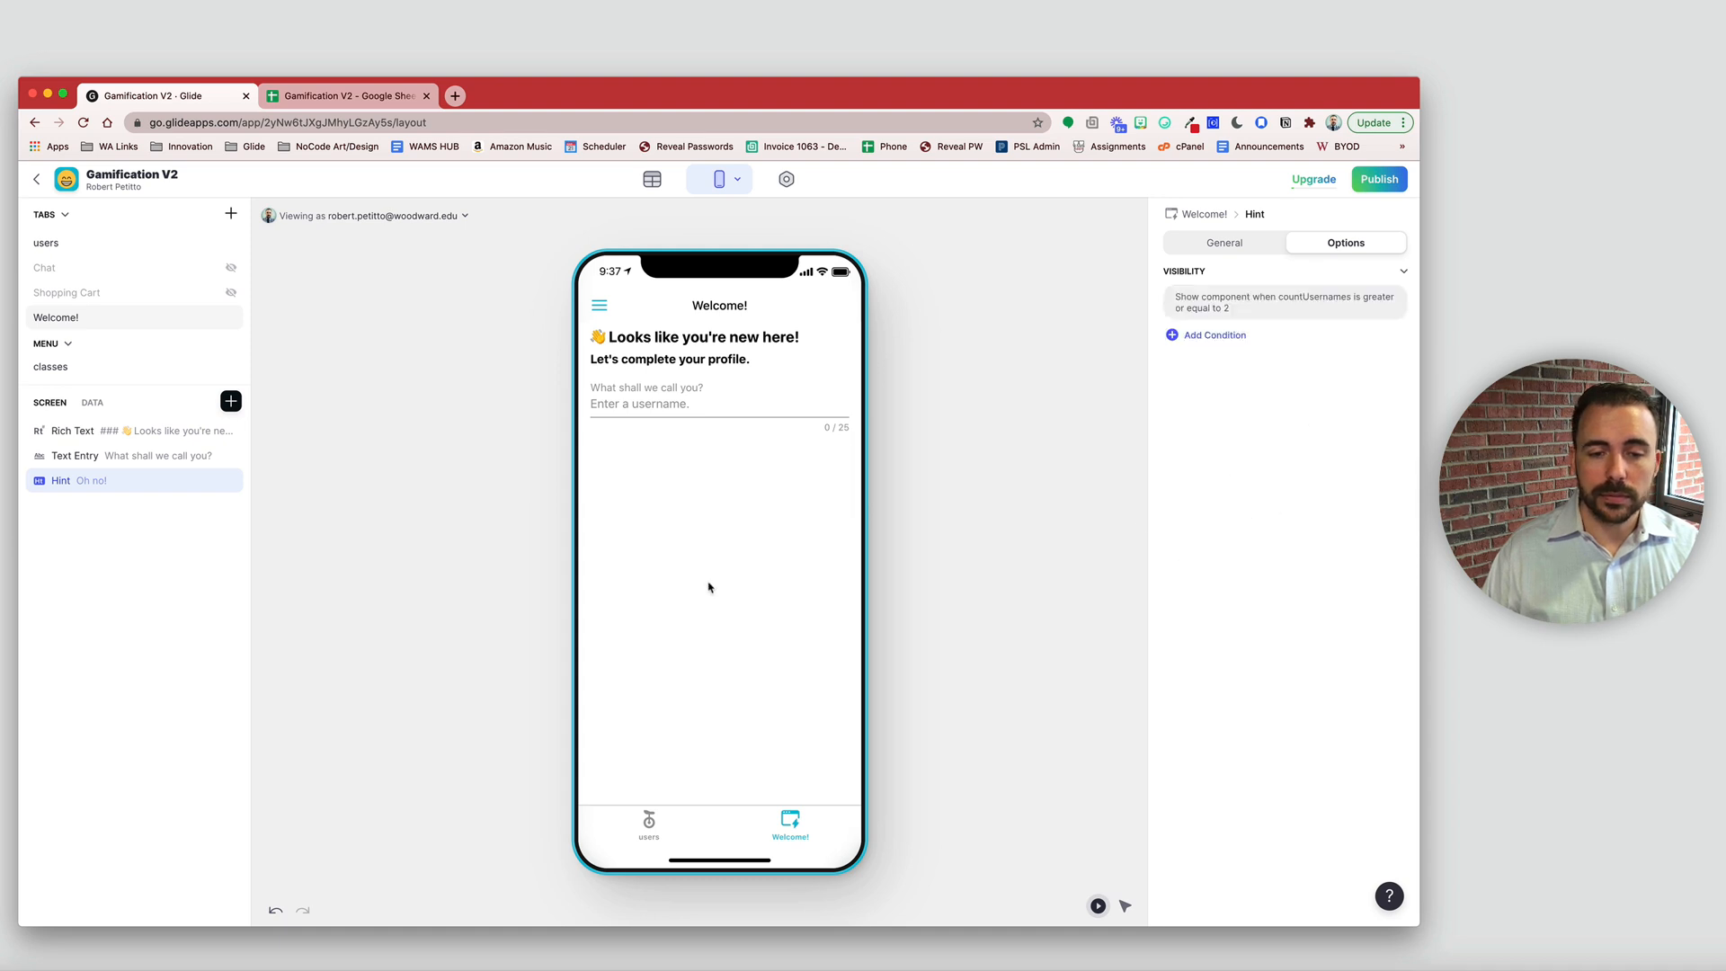
- Test the warning by typing 'username' and 'username1' into the preview's username entry
{"action": "left_click", "coordinate": [643, 403]}
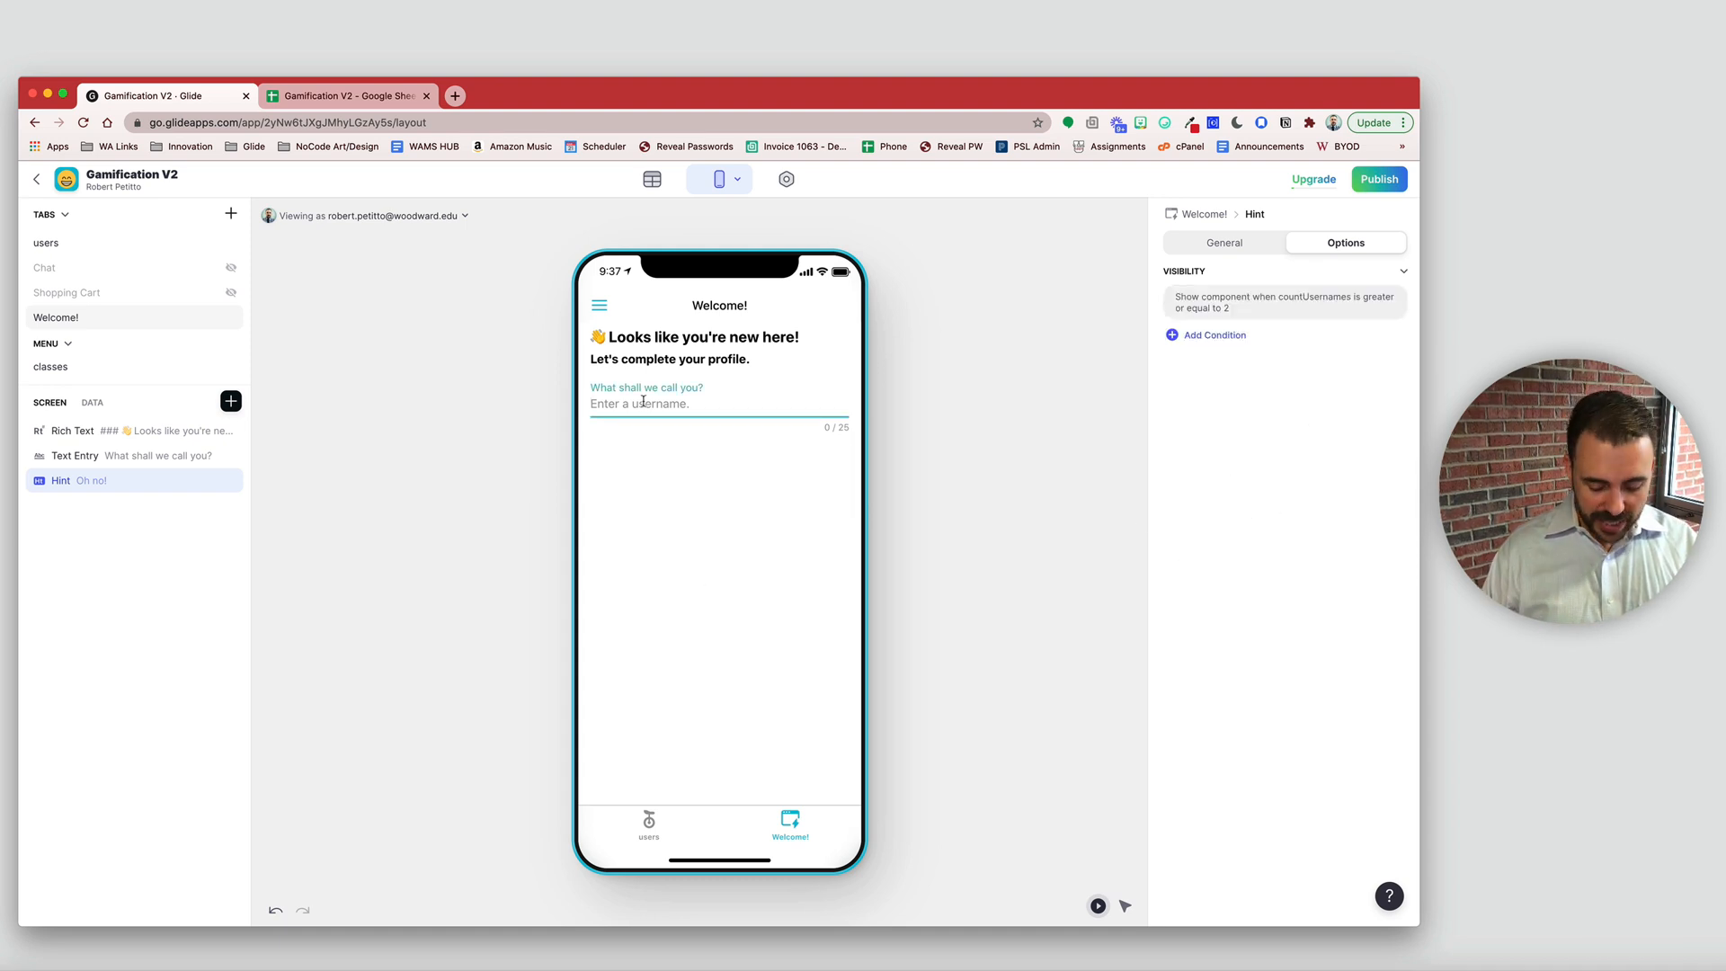
{"action": "type", "text": "user"}
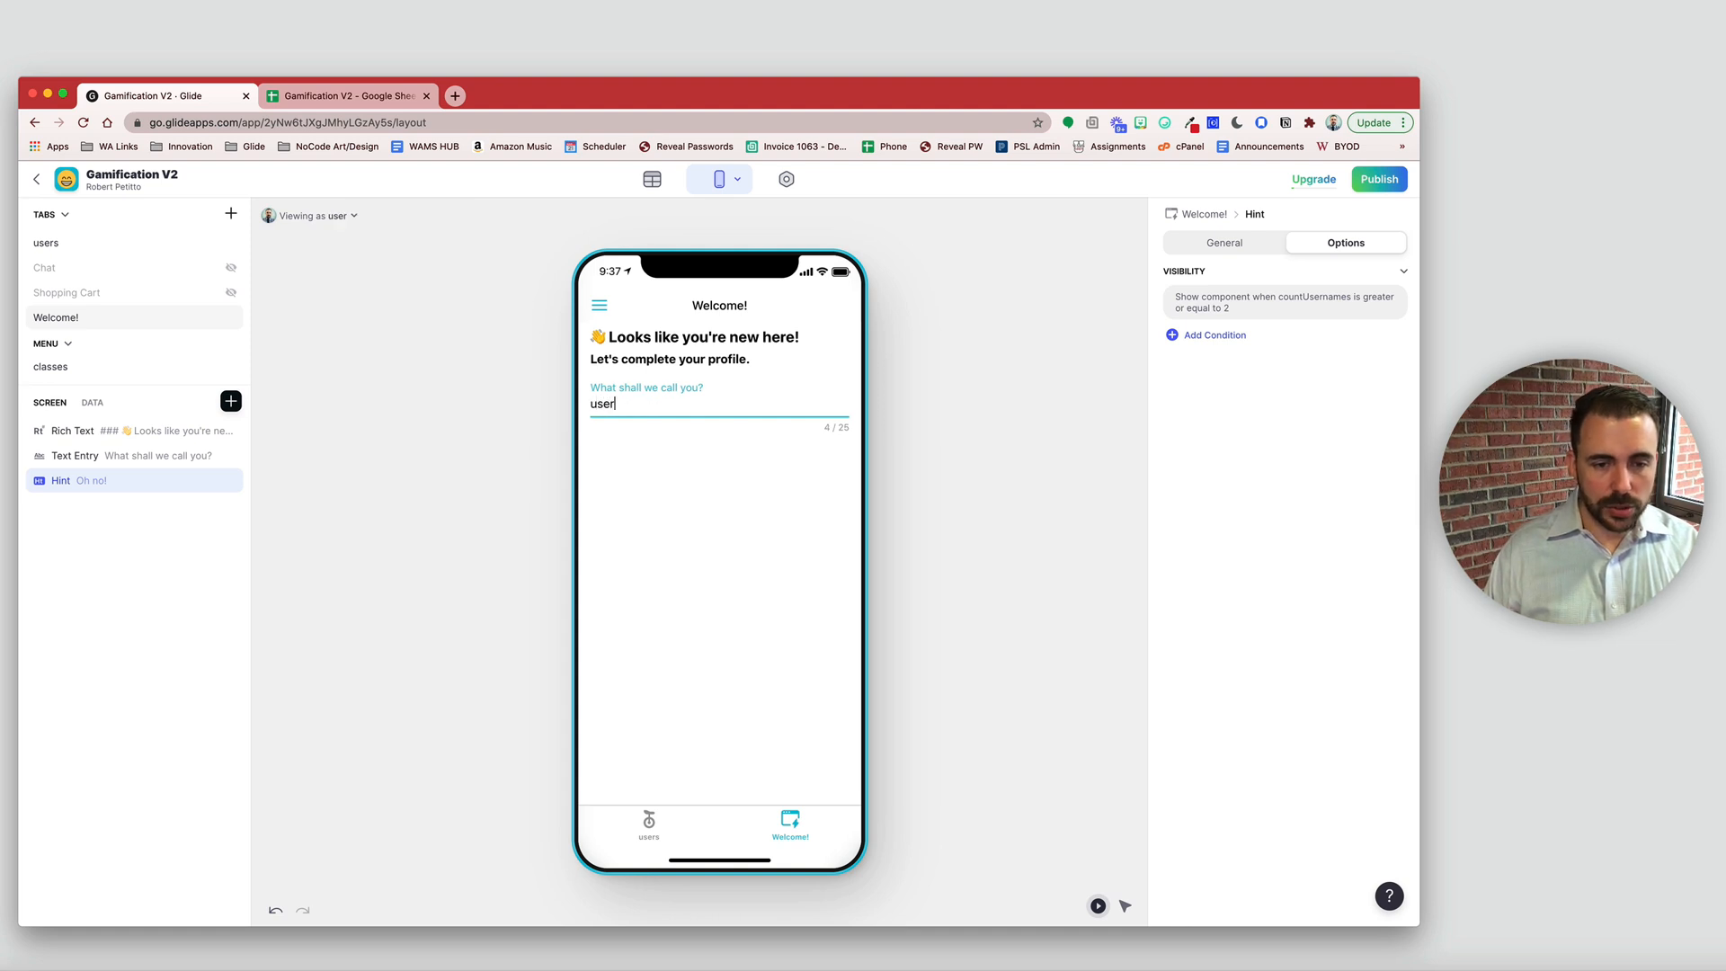
{"action": "type", "text": "nam"}
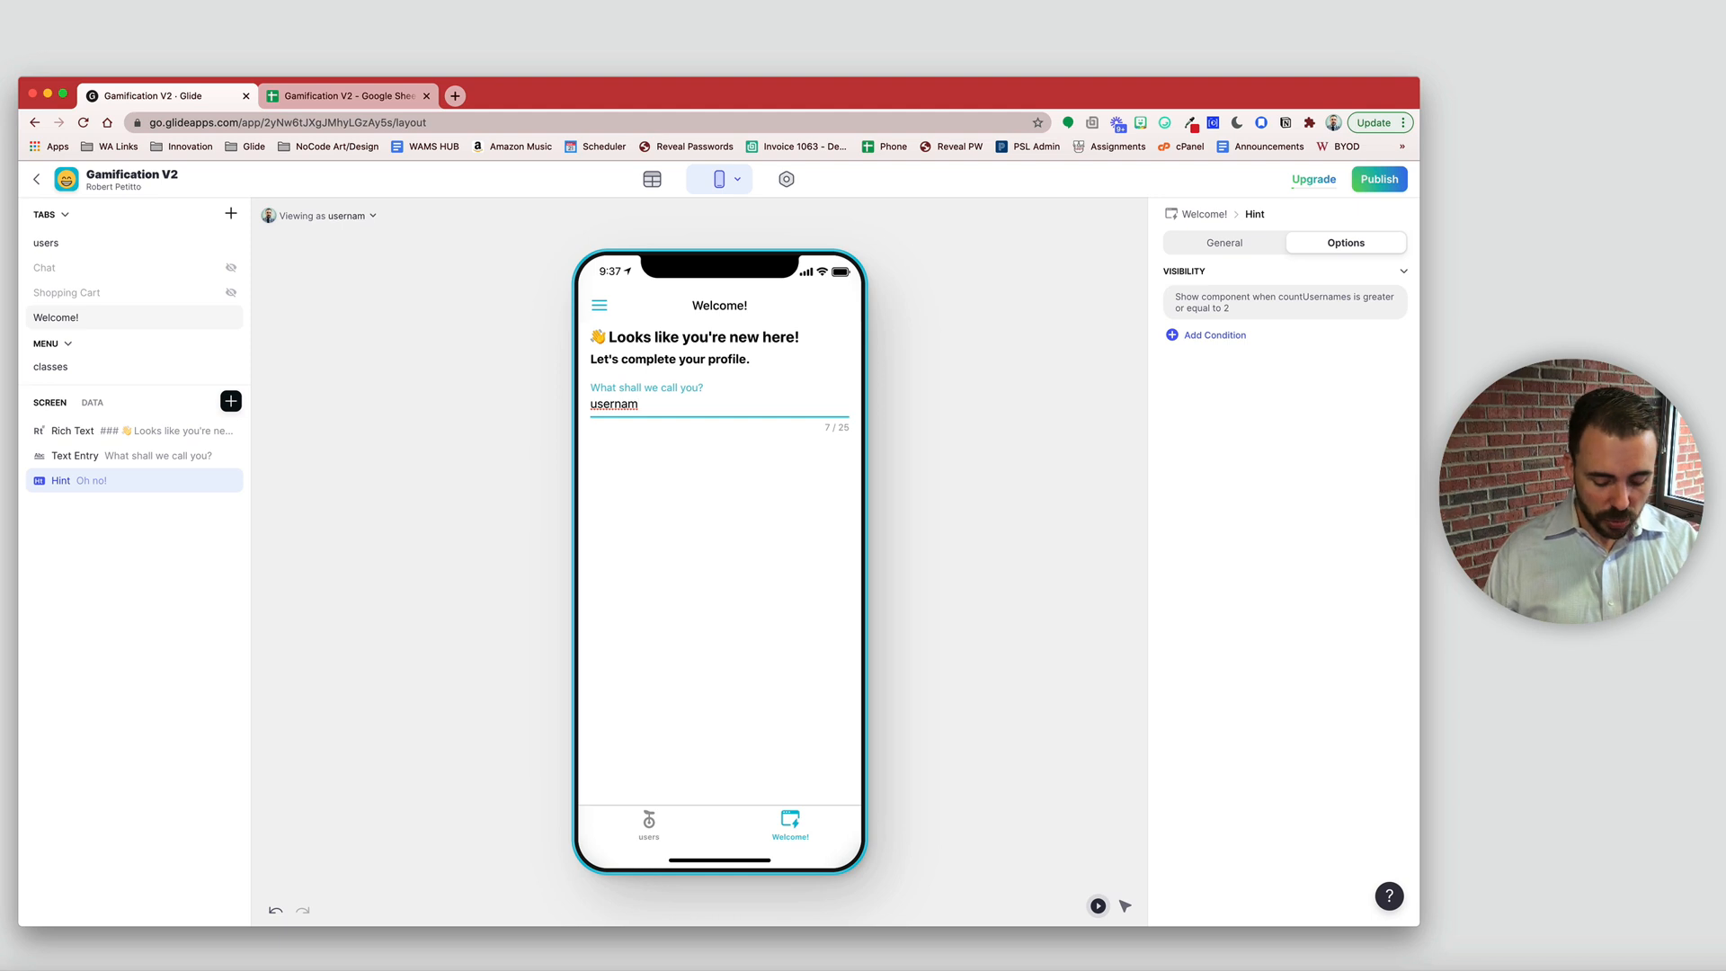
{"action": "type", "text": "e"}
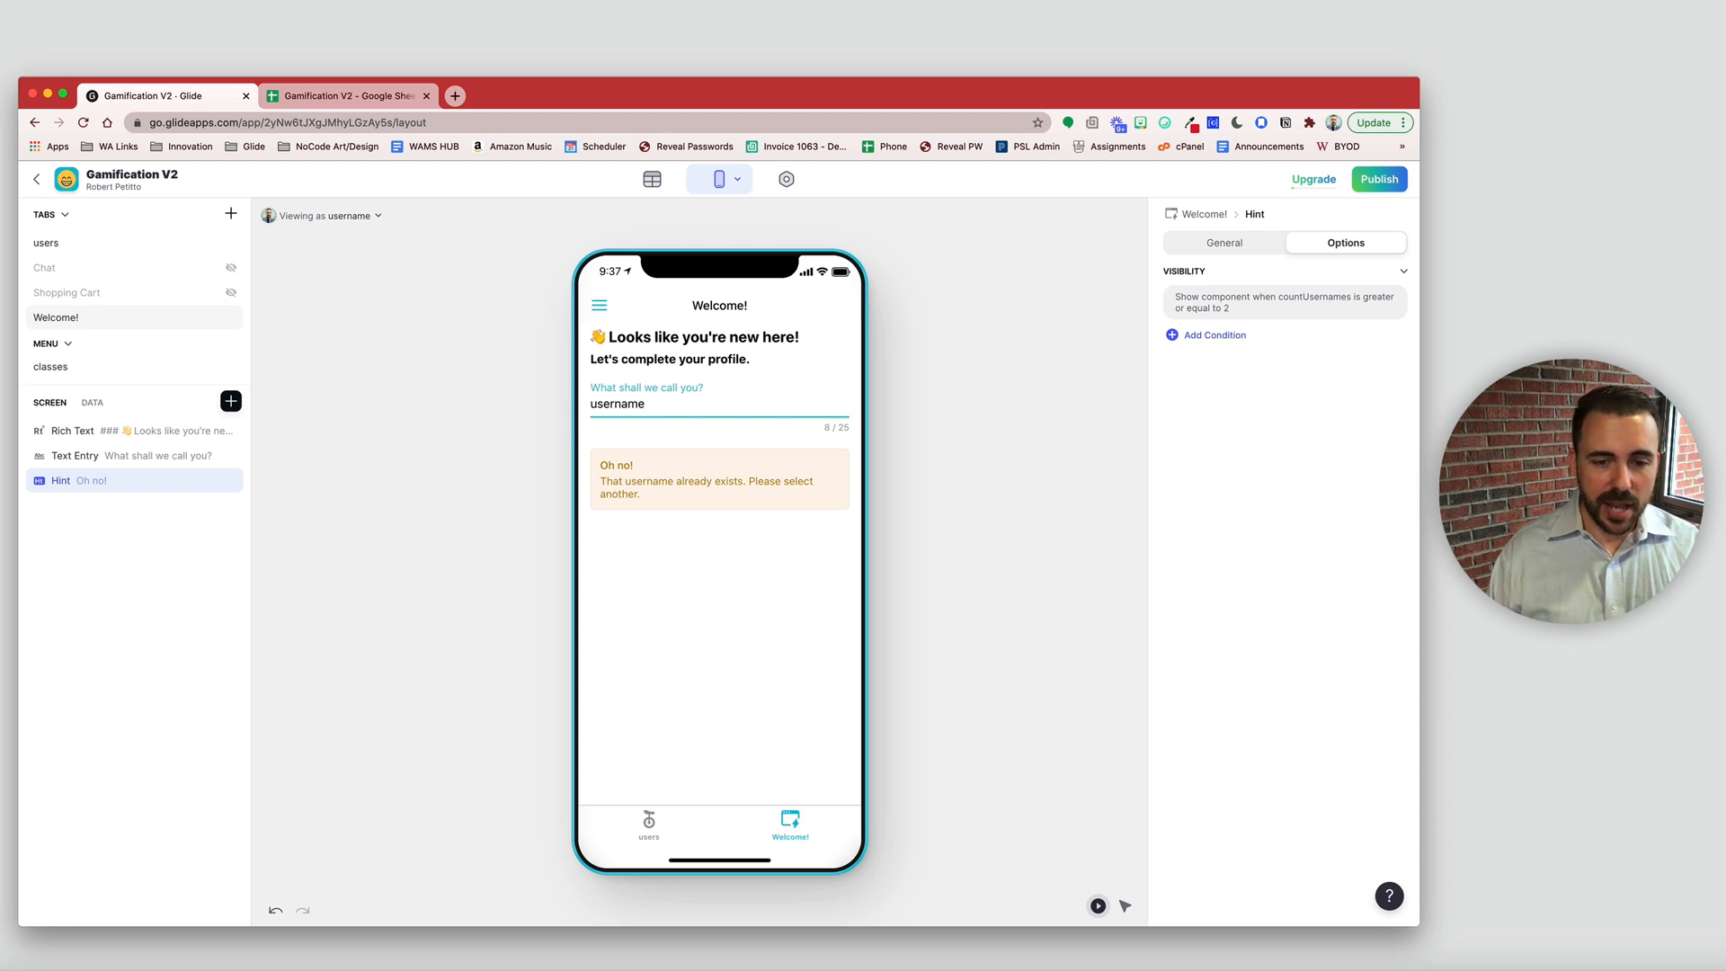
{"action": "type", "text": "1"}
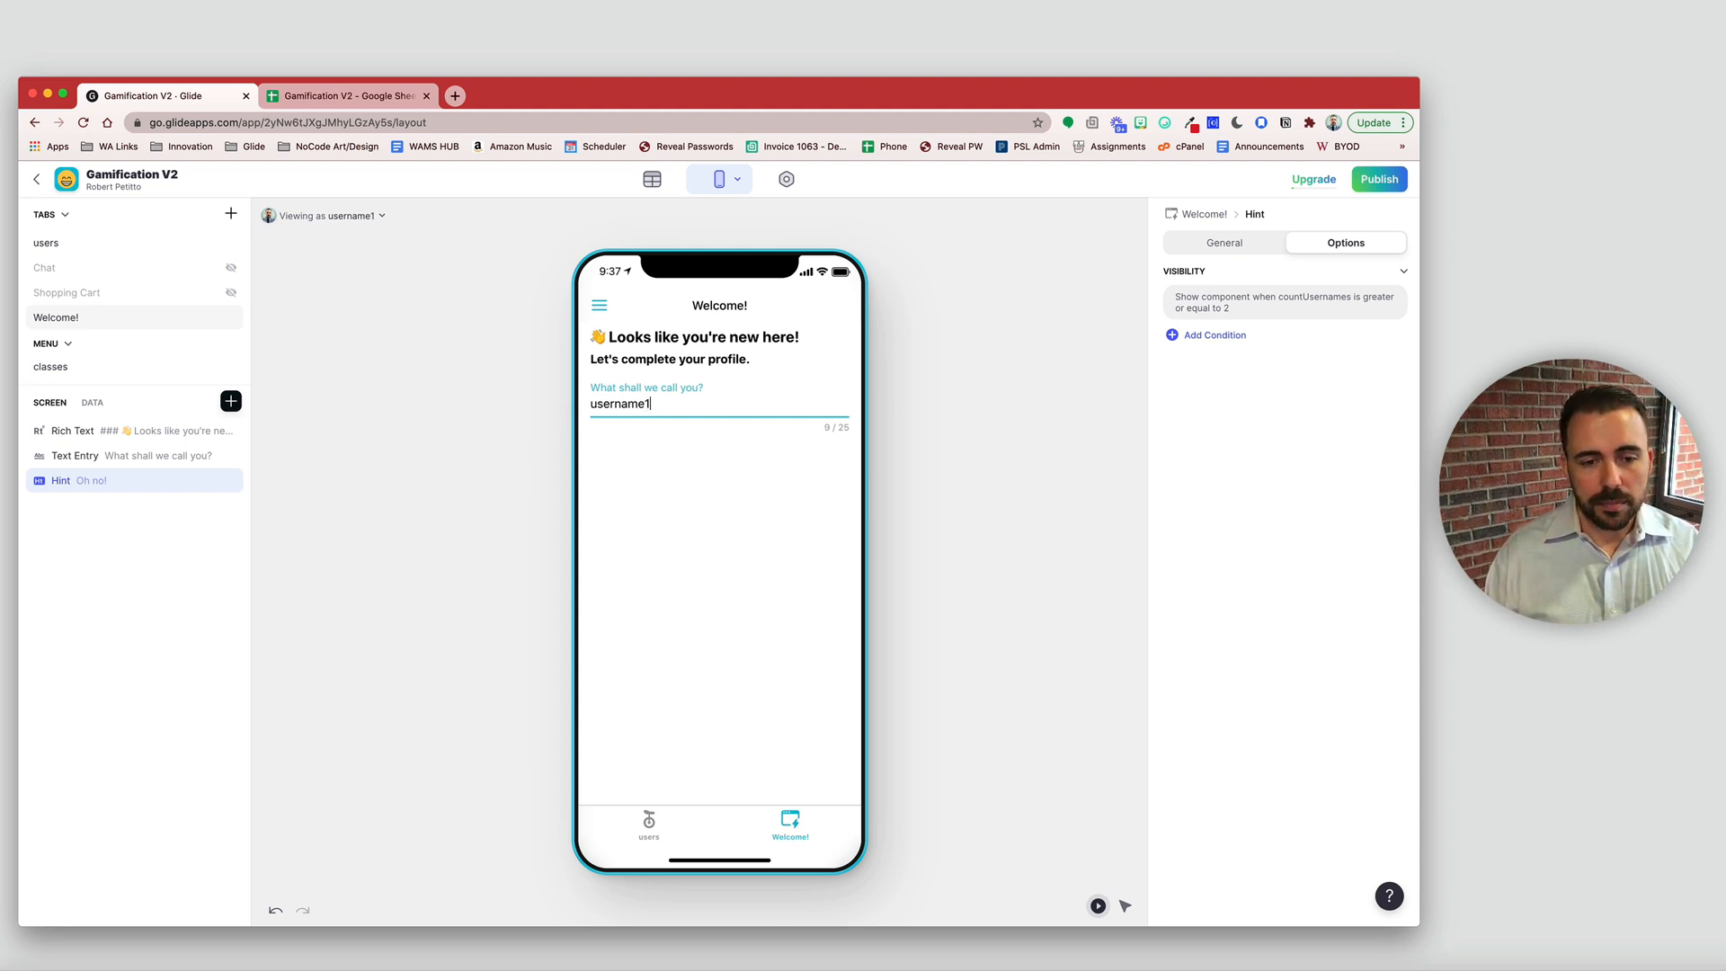
{"action": "key", "text": "BackSpace"}
{"action": "key", "text": "BackSpace"}
{"action": "key", "text": "BackSpace"}
{"action": "key", "text": "BackSpace"}
{"action": "key", "text": "BackSpace"}
{"action": "key", "text": "BackSpace"}
{"action": "key", "text": "BackSpace"}
{"action": "key", "text": "BackSpace"}
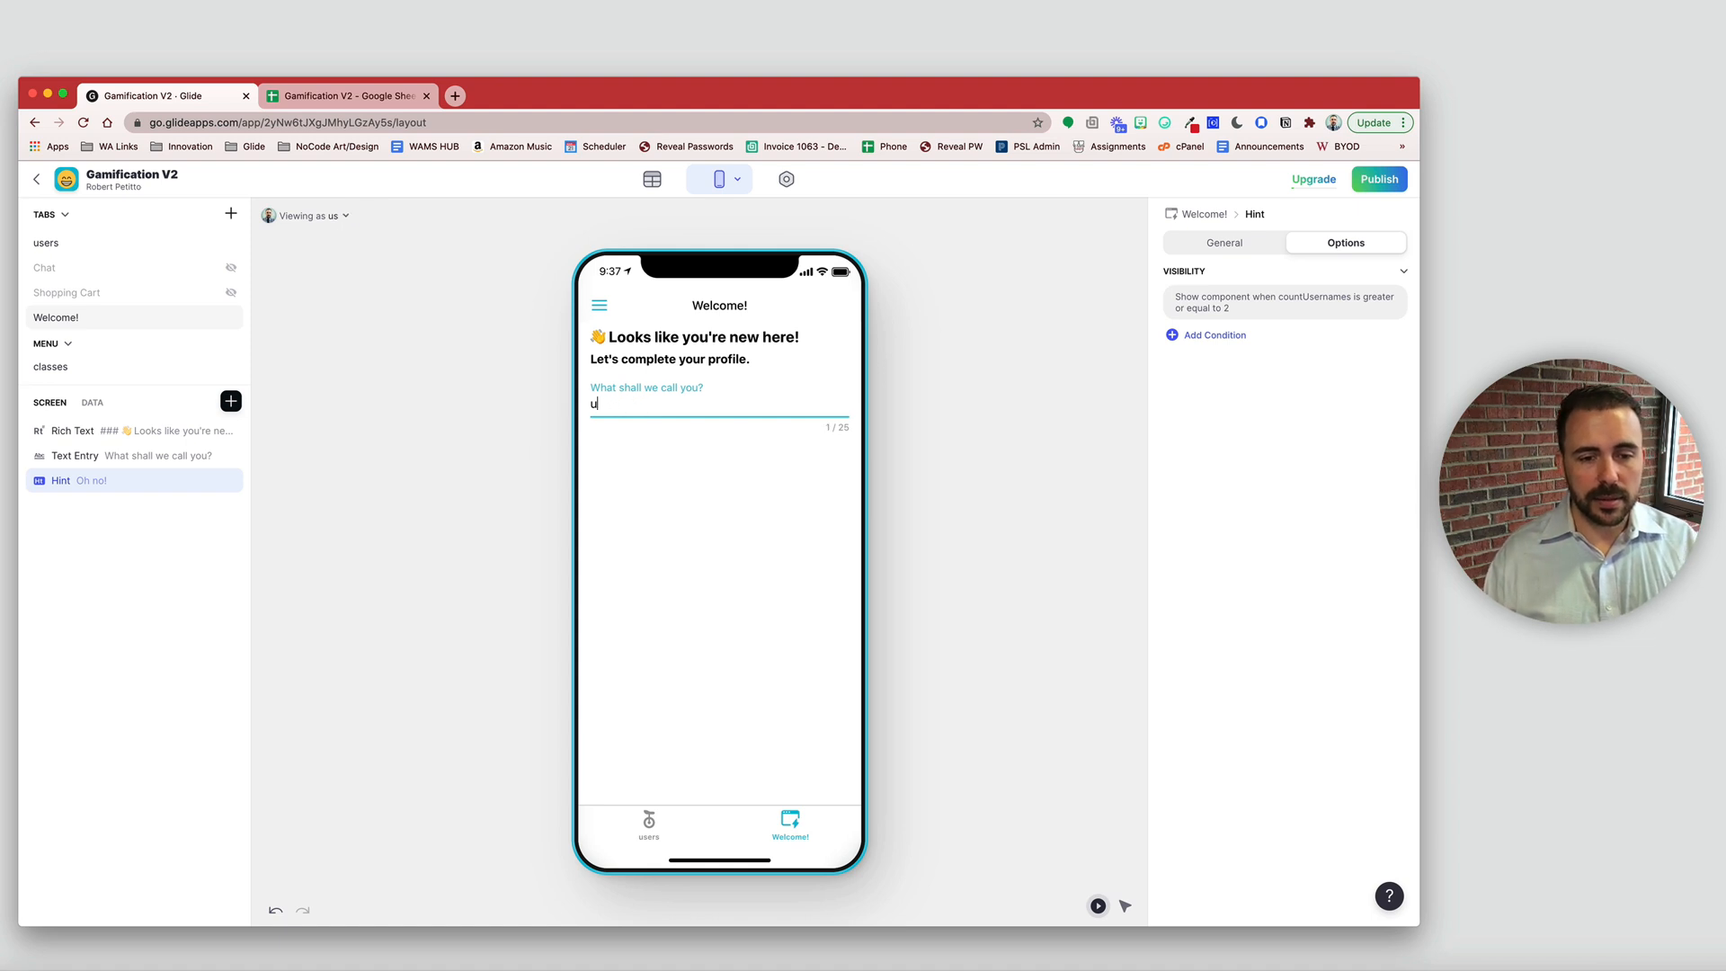
{"action": "key", "text": "BackSpace"}
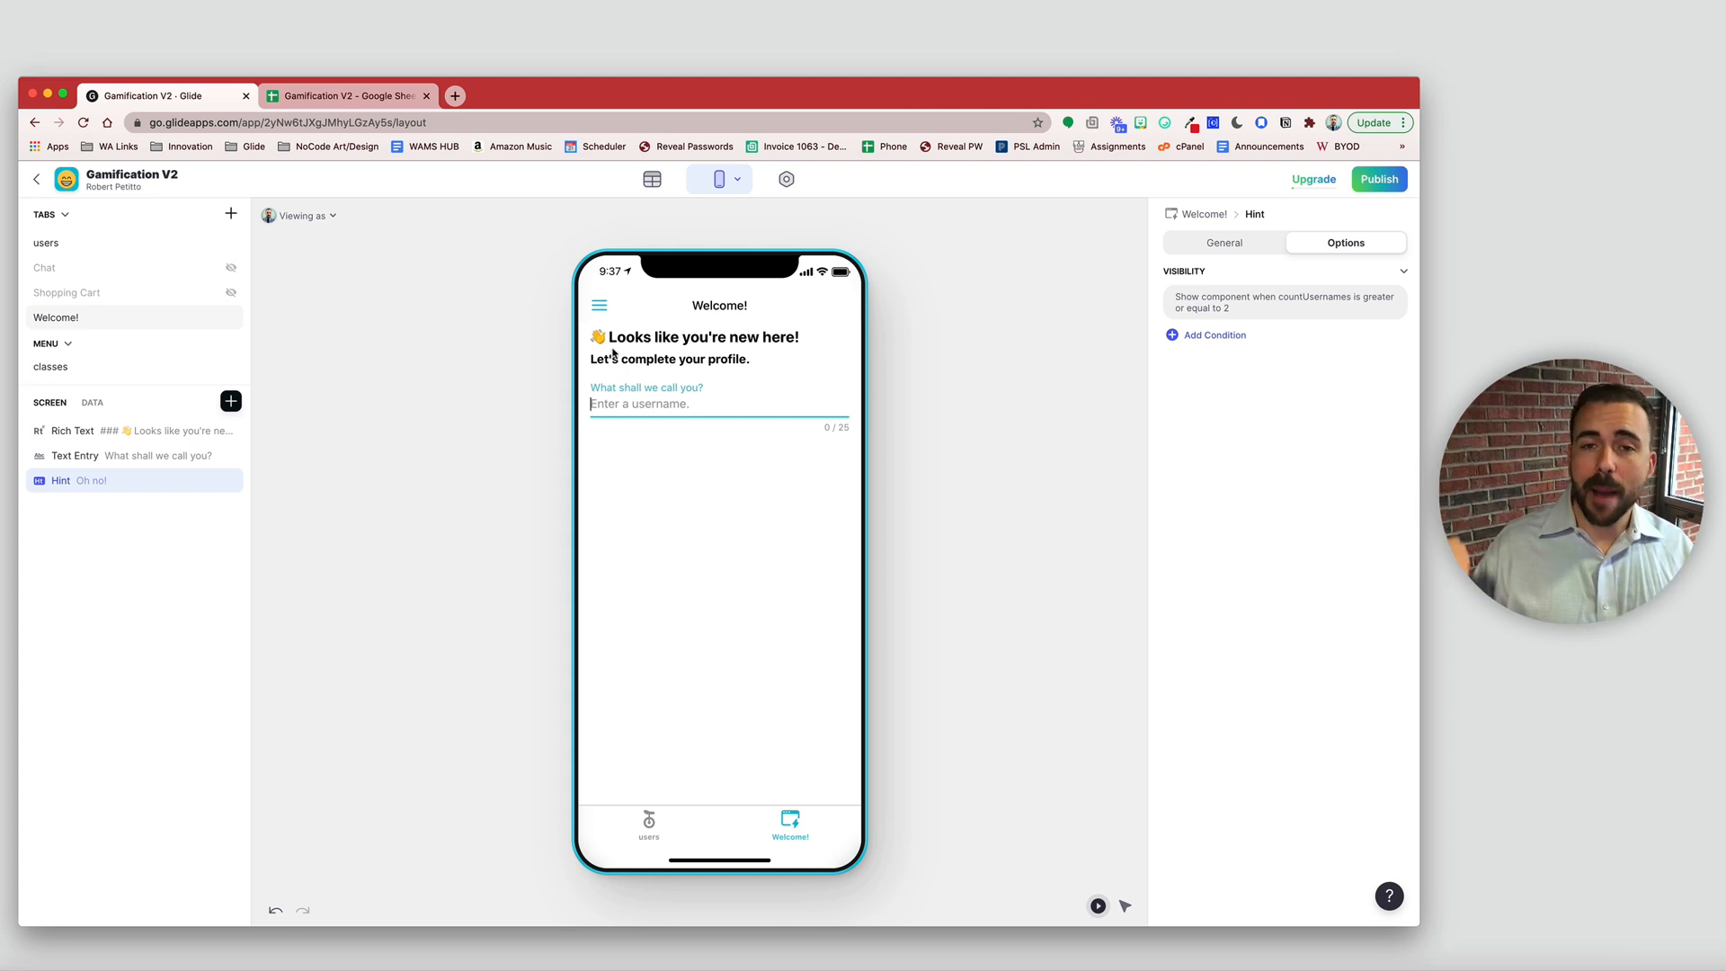
{"action": "left_click", "coordinate": [230, 401]}
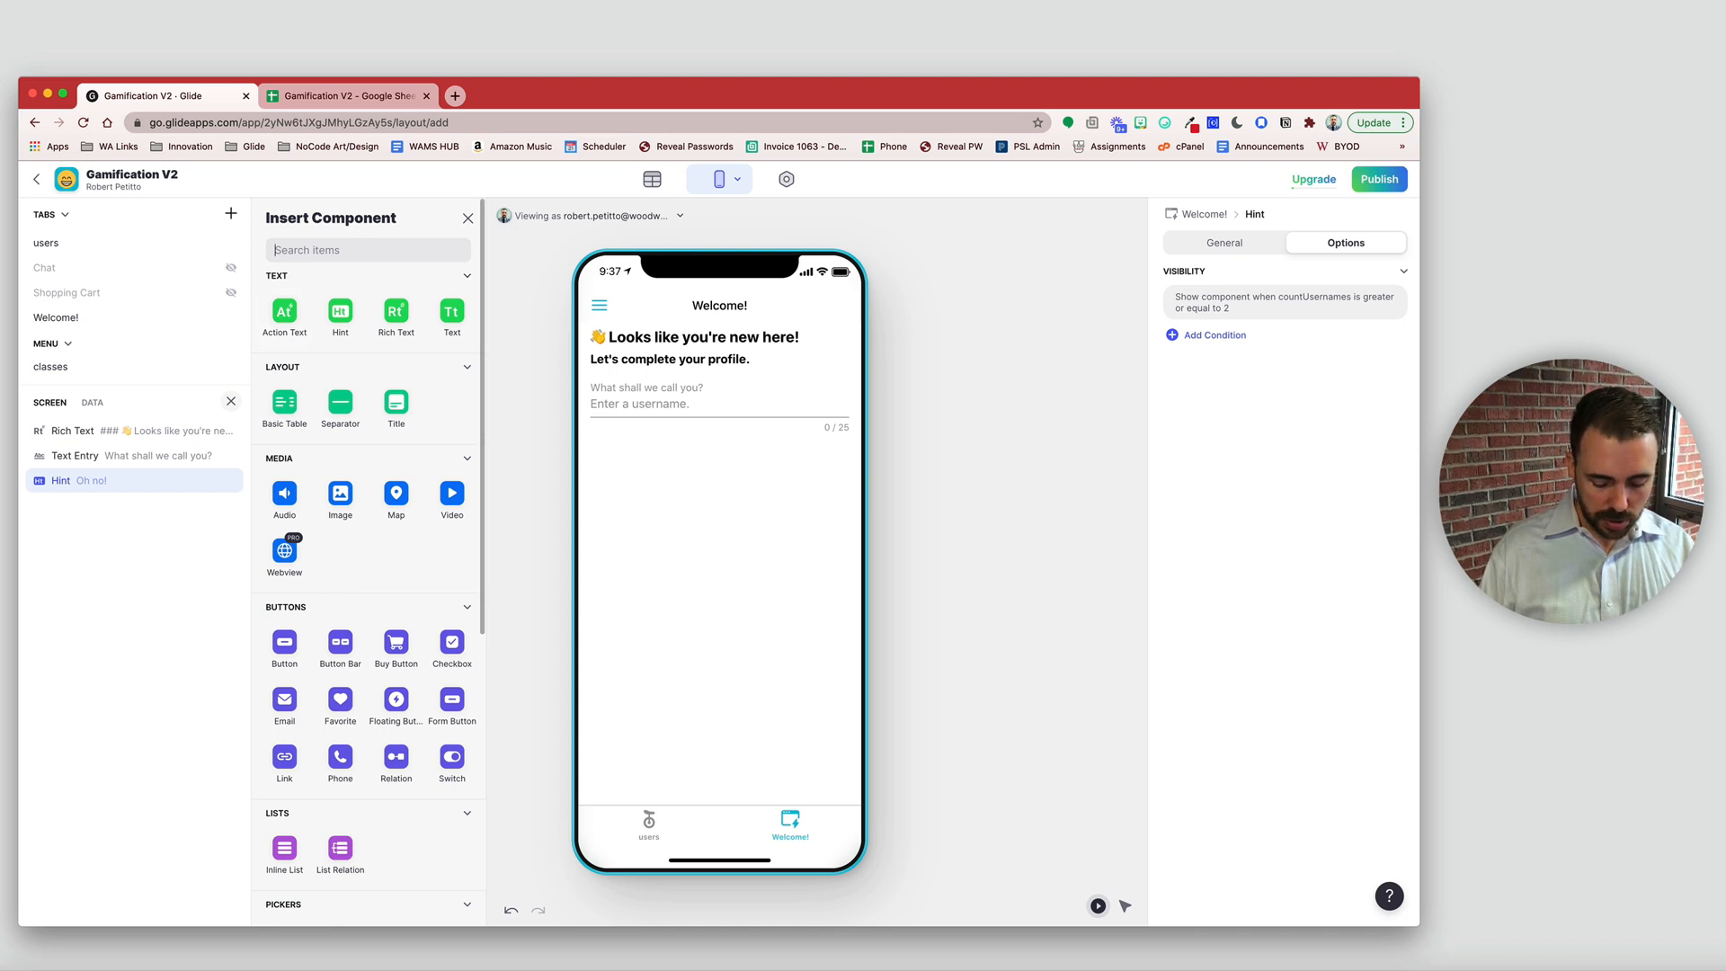
- Add an Image Picker saving to profilePicture and retitle it 'Upload an Avatar'
{"action": "type", "text": "image"}
{"action": "left_click", "coordinate": [284, 586]}
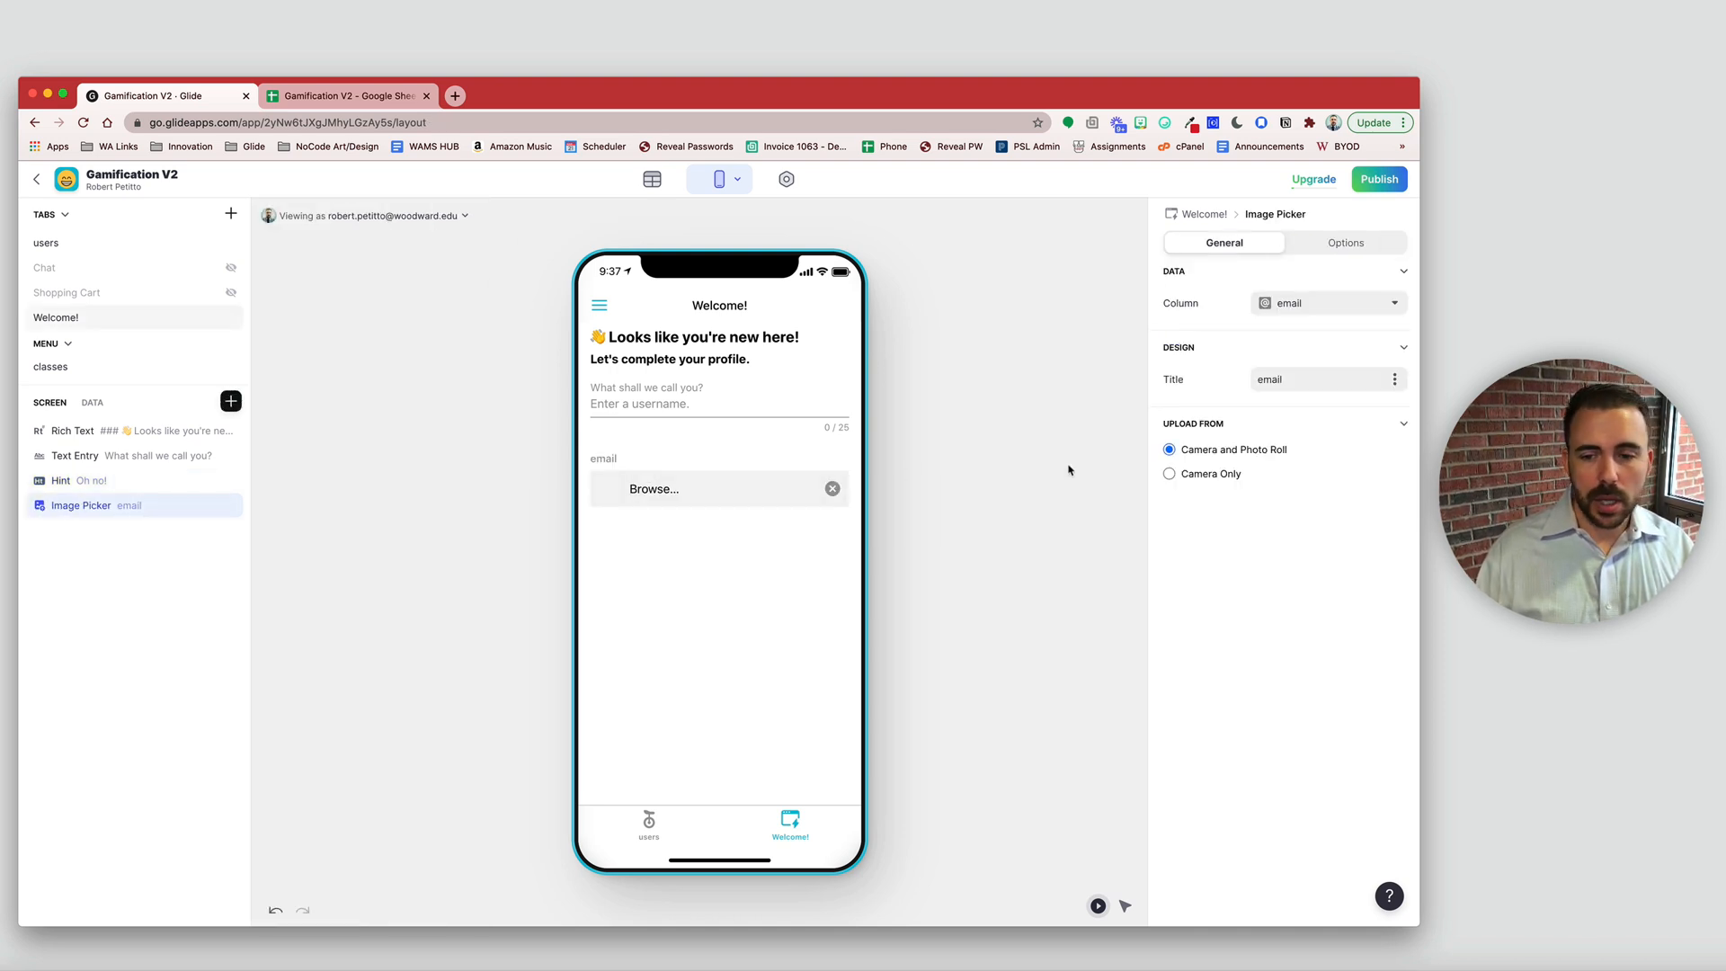
{"action": "left_click", "coordinate": [1305, 306]}
{"action": "left_click", "coordinate": [1311, 397]}
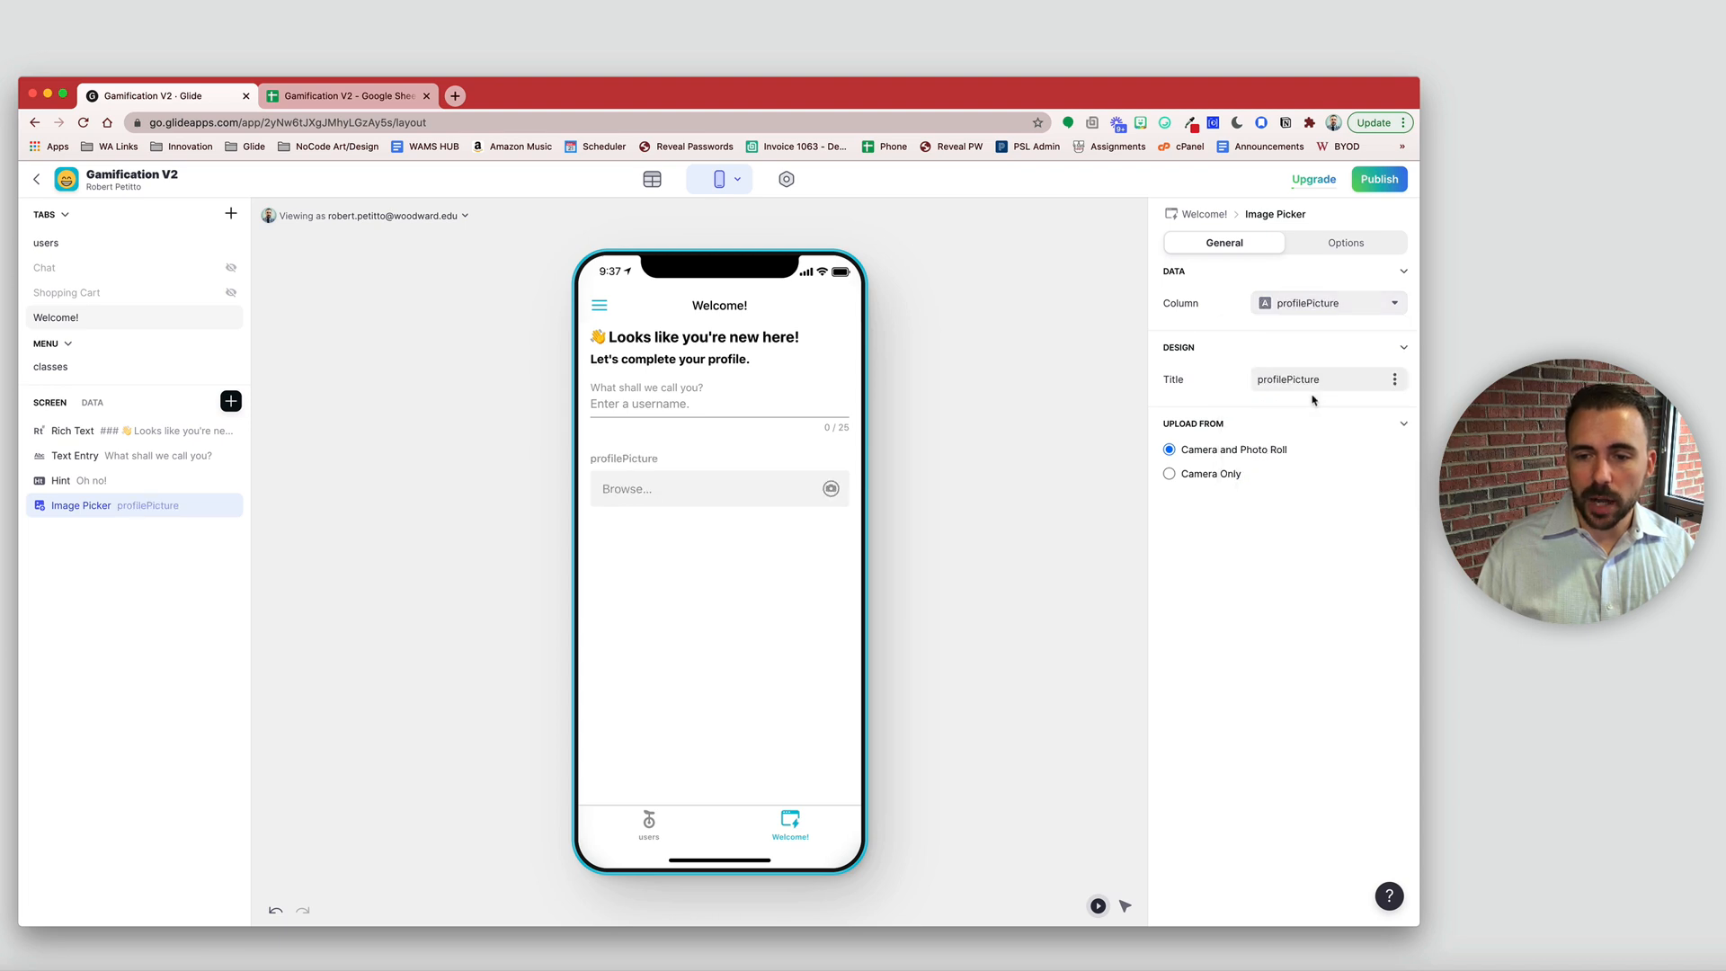
{"action": "left_click_drag", "start_coordinate": [1330, 376], "coordinate": [1202, 383]}
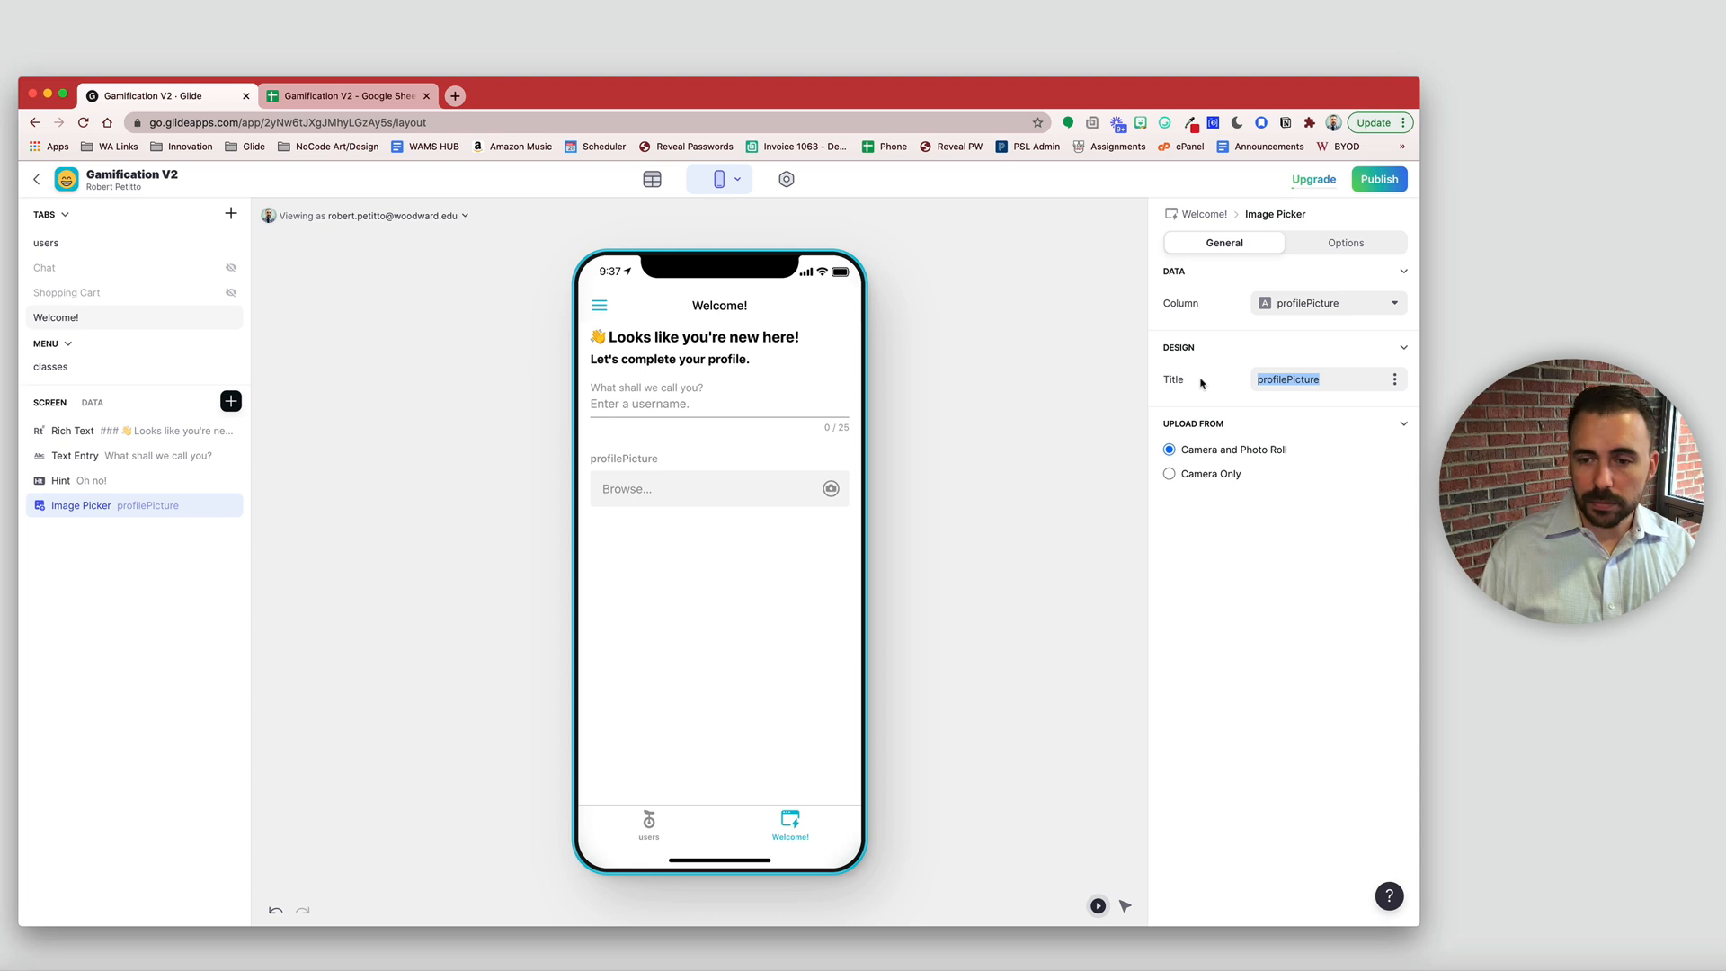
{"action": "type", "text": "Upload"}
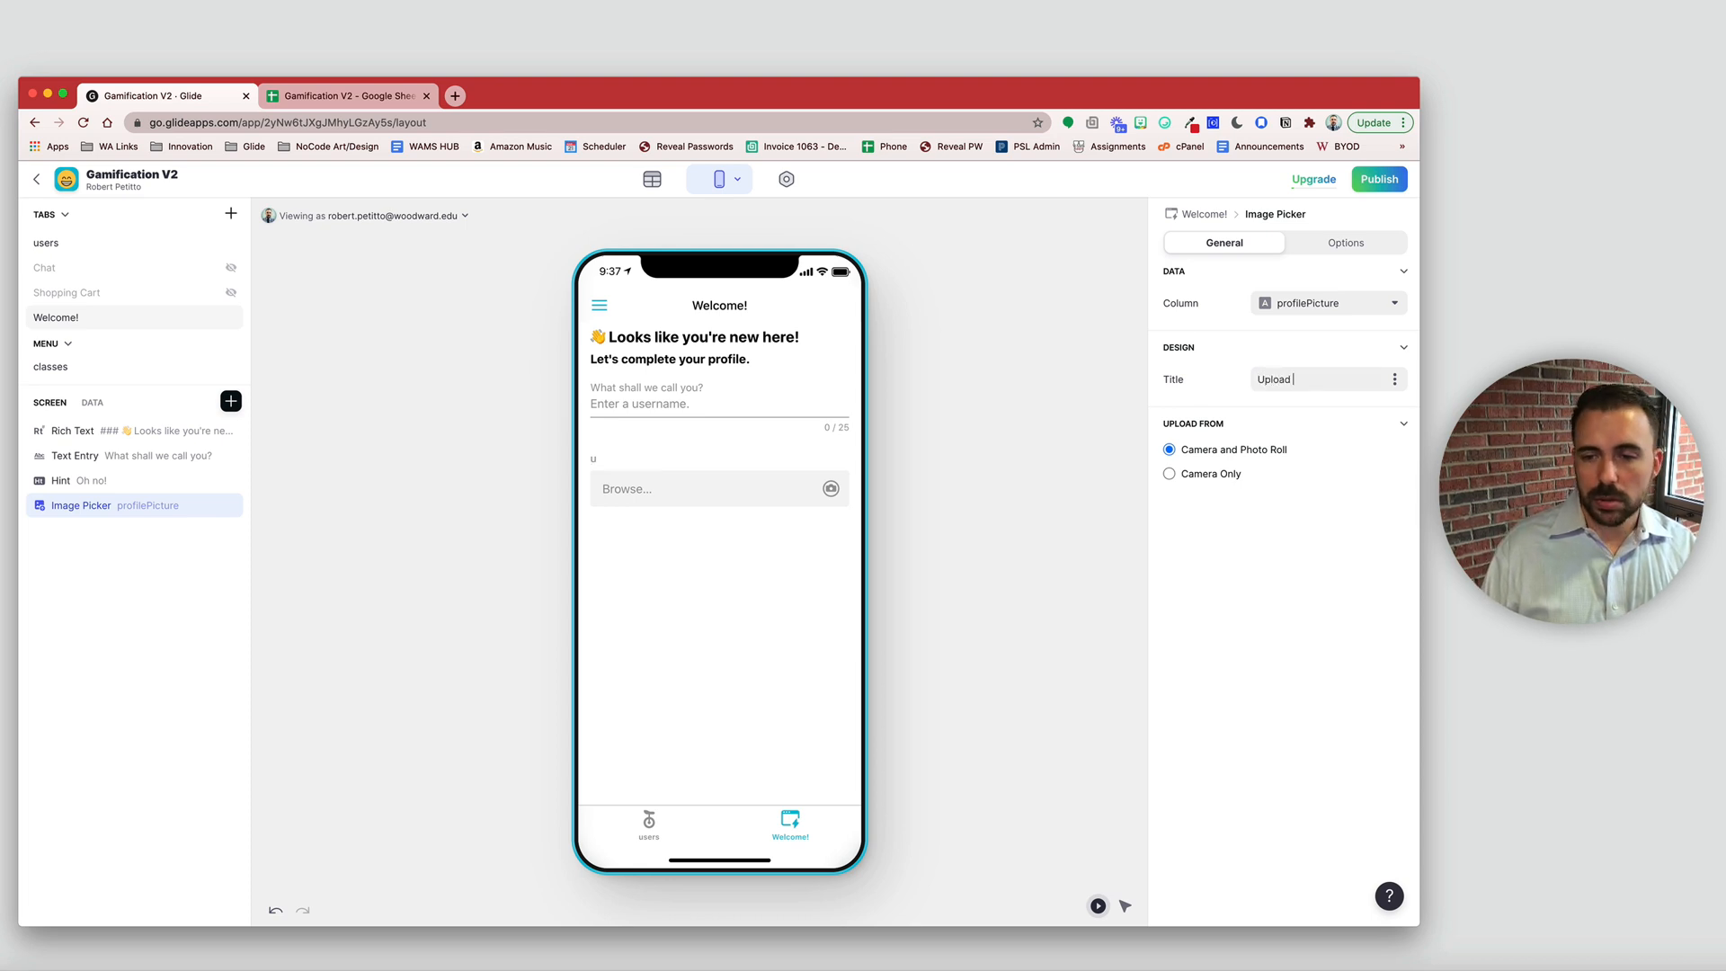
{"action": "type", "text": " an Ava"}
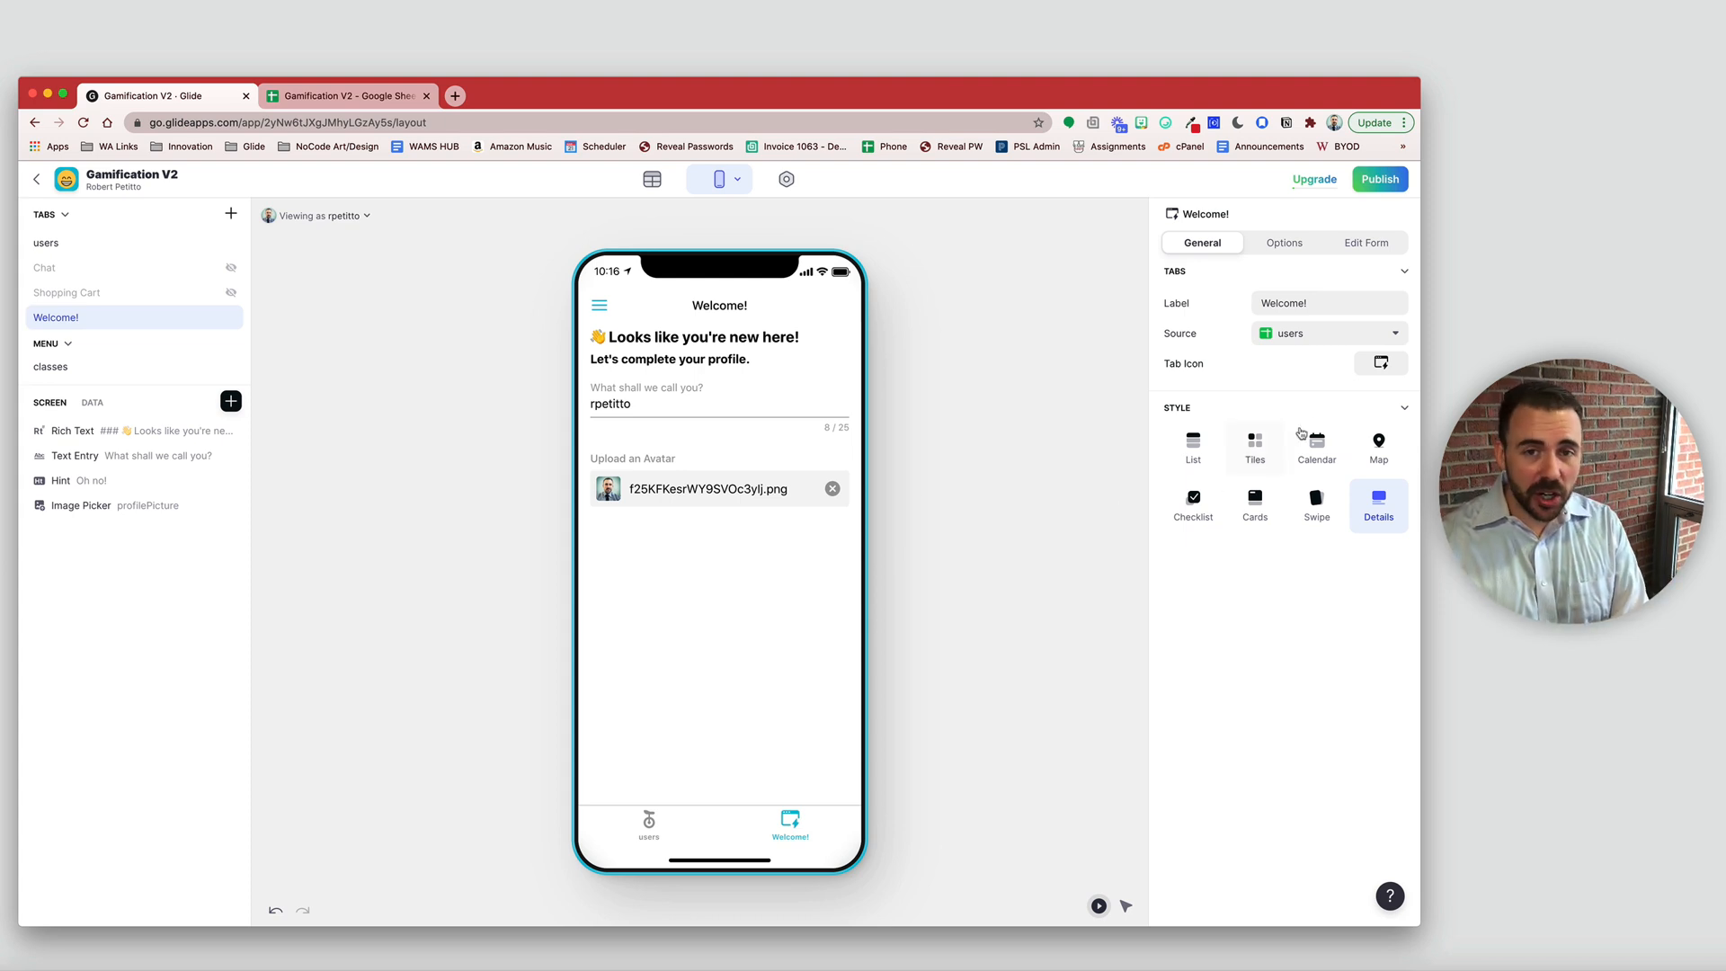
- Add a required Choice fed by the classes sheet, using and storing the class column
{"action": "left_click", "coordinate": [231, 401]}
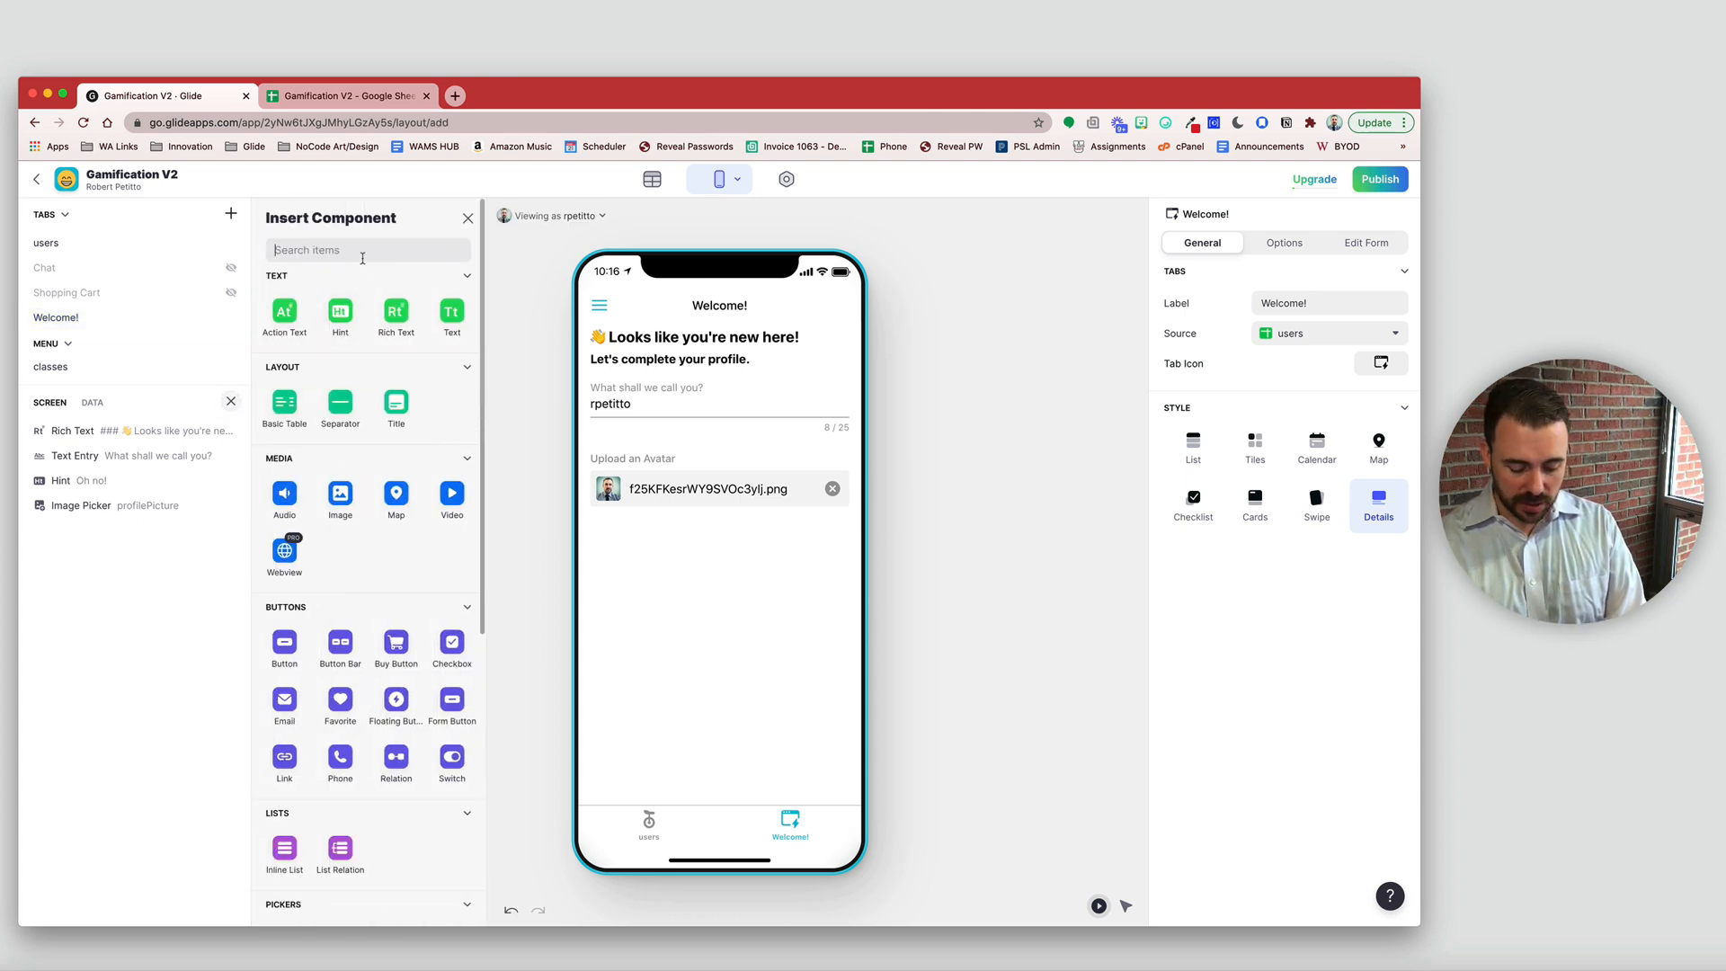
{"action": "type", "text": "choi"}
{"action": "left_click", "coordinate": [284, 310]}
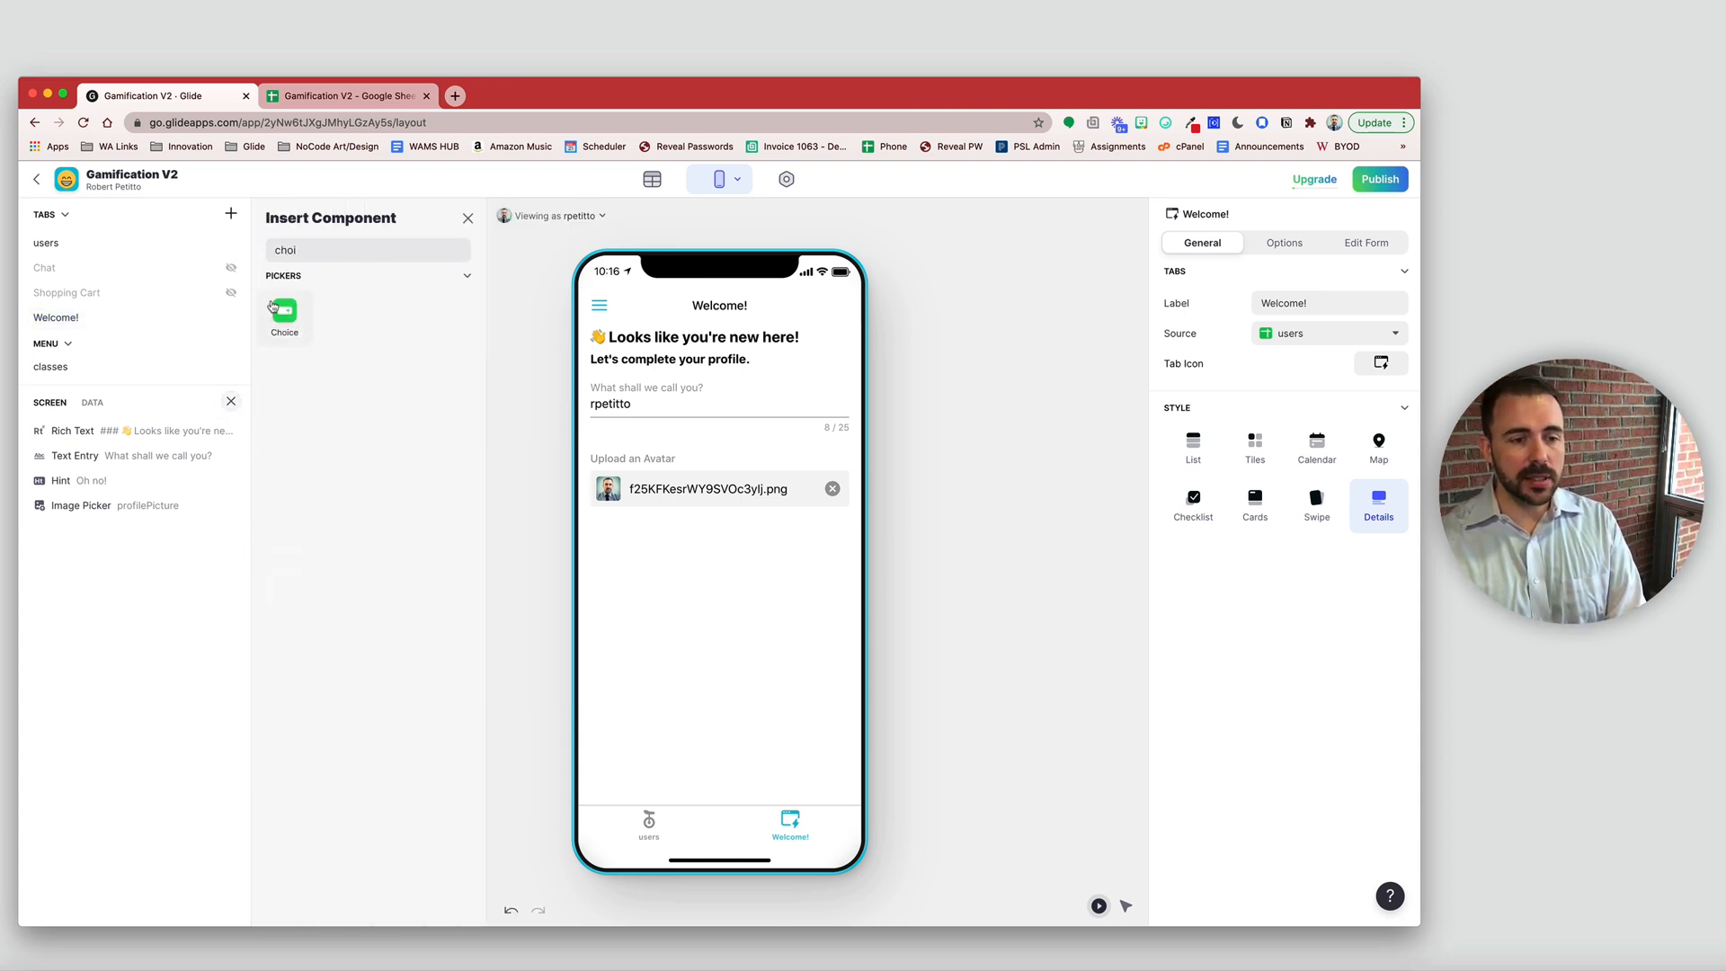
{"action": "left_click", "coordinate": [1346, 316]}
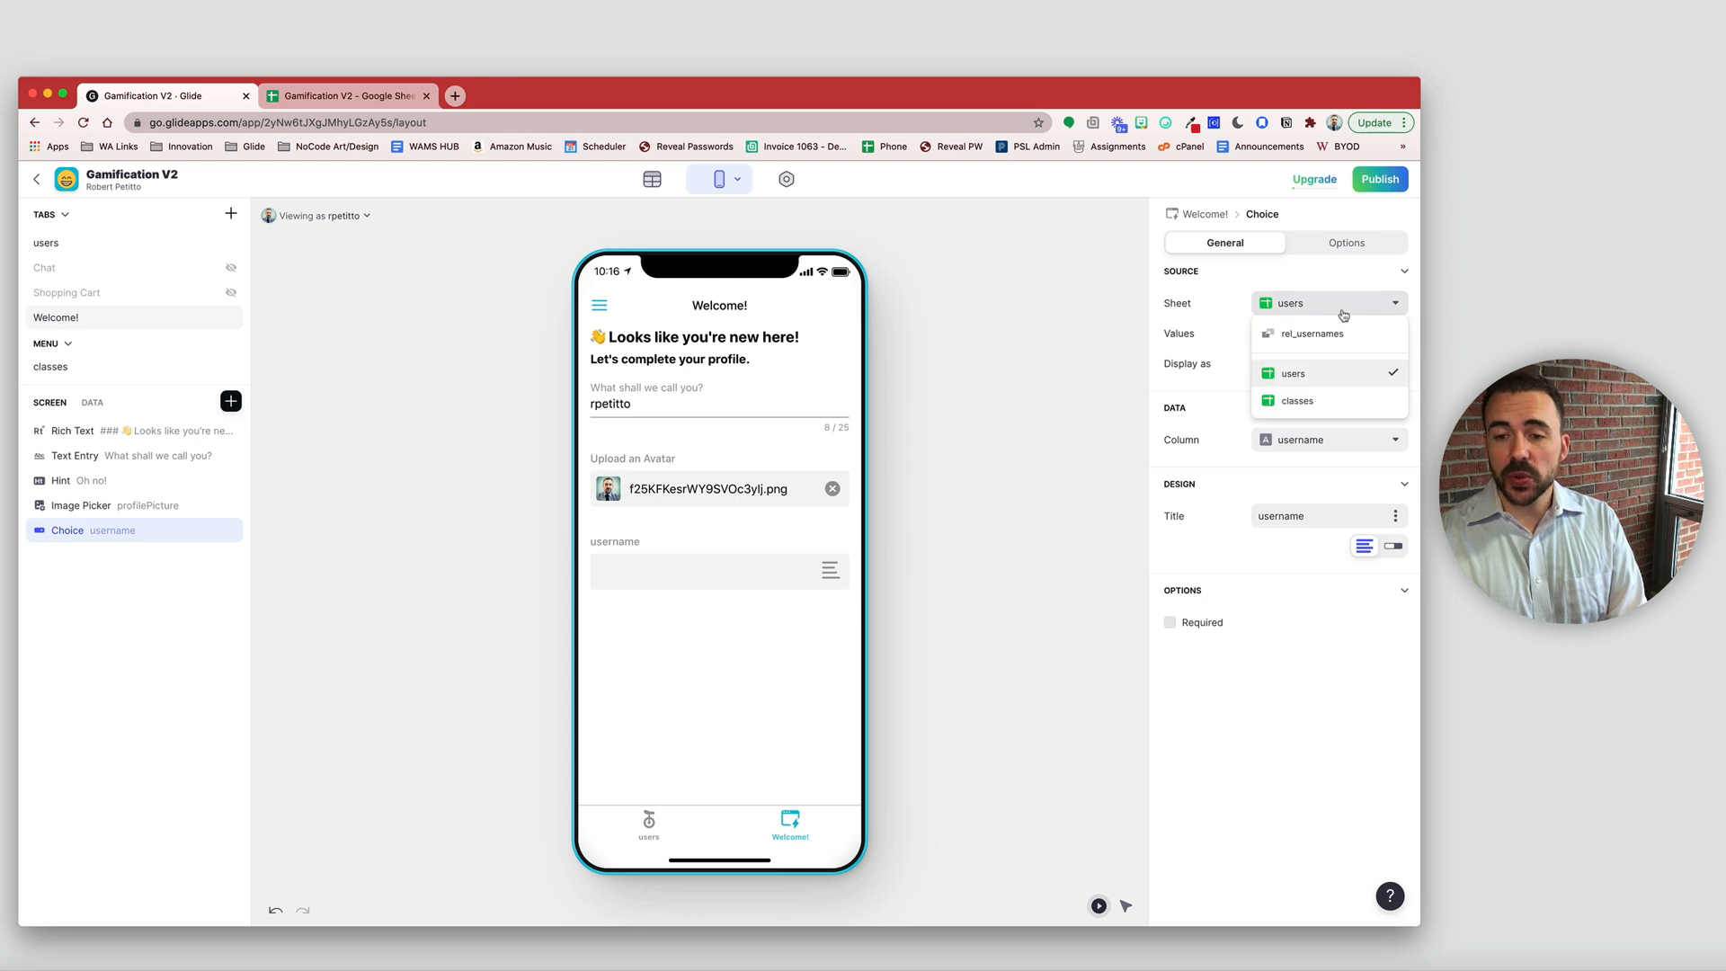
{"action": "left_click", "coordinate": [1331, 401]}
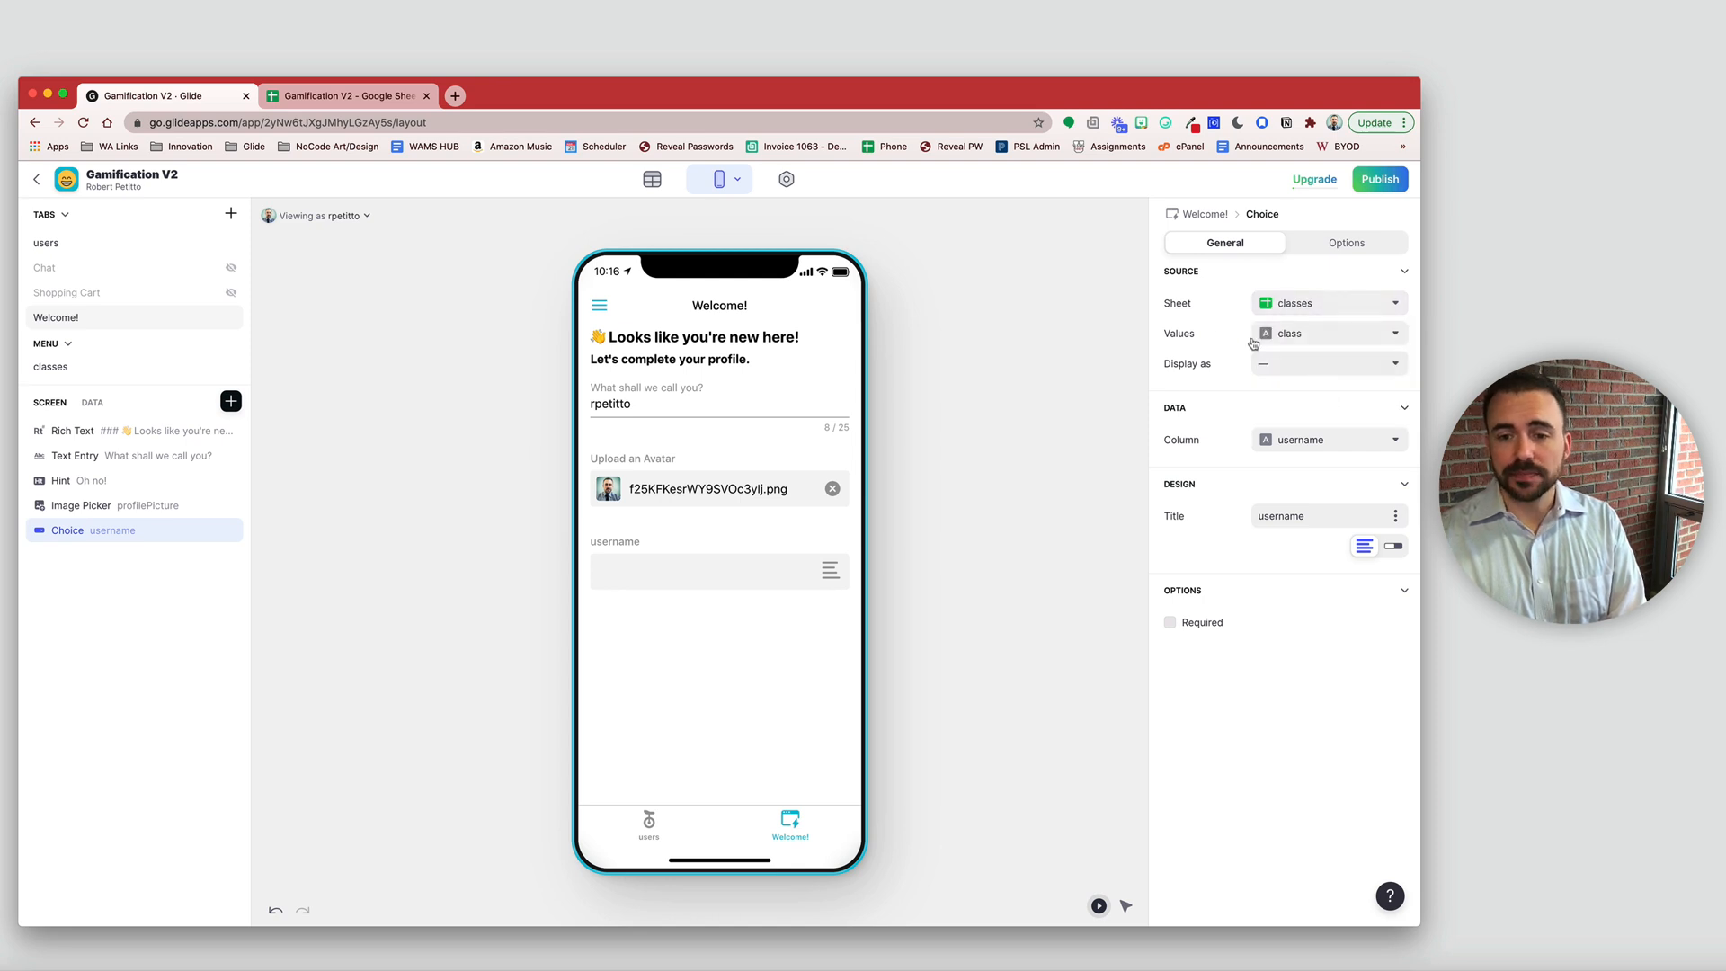
{"action": "left_click", "coordinate": [1313, 338]}
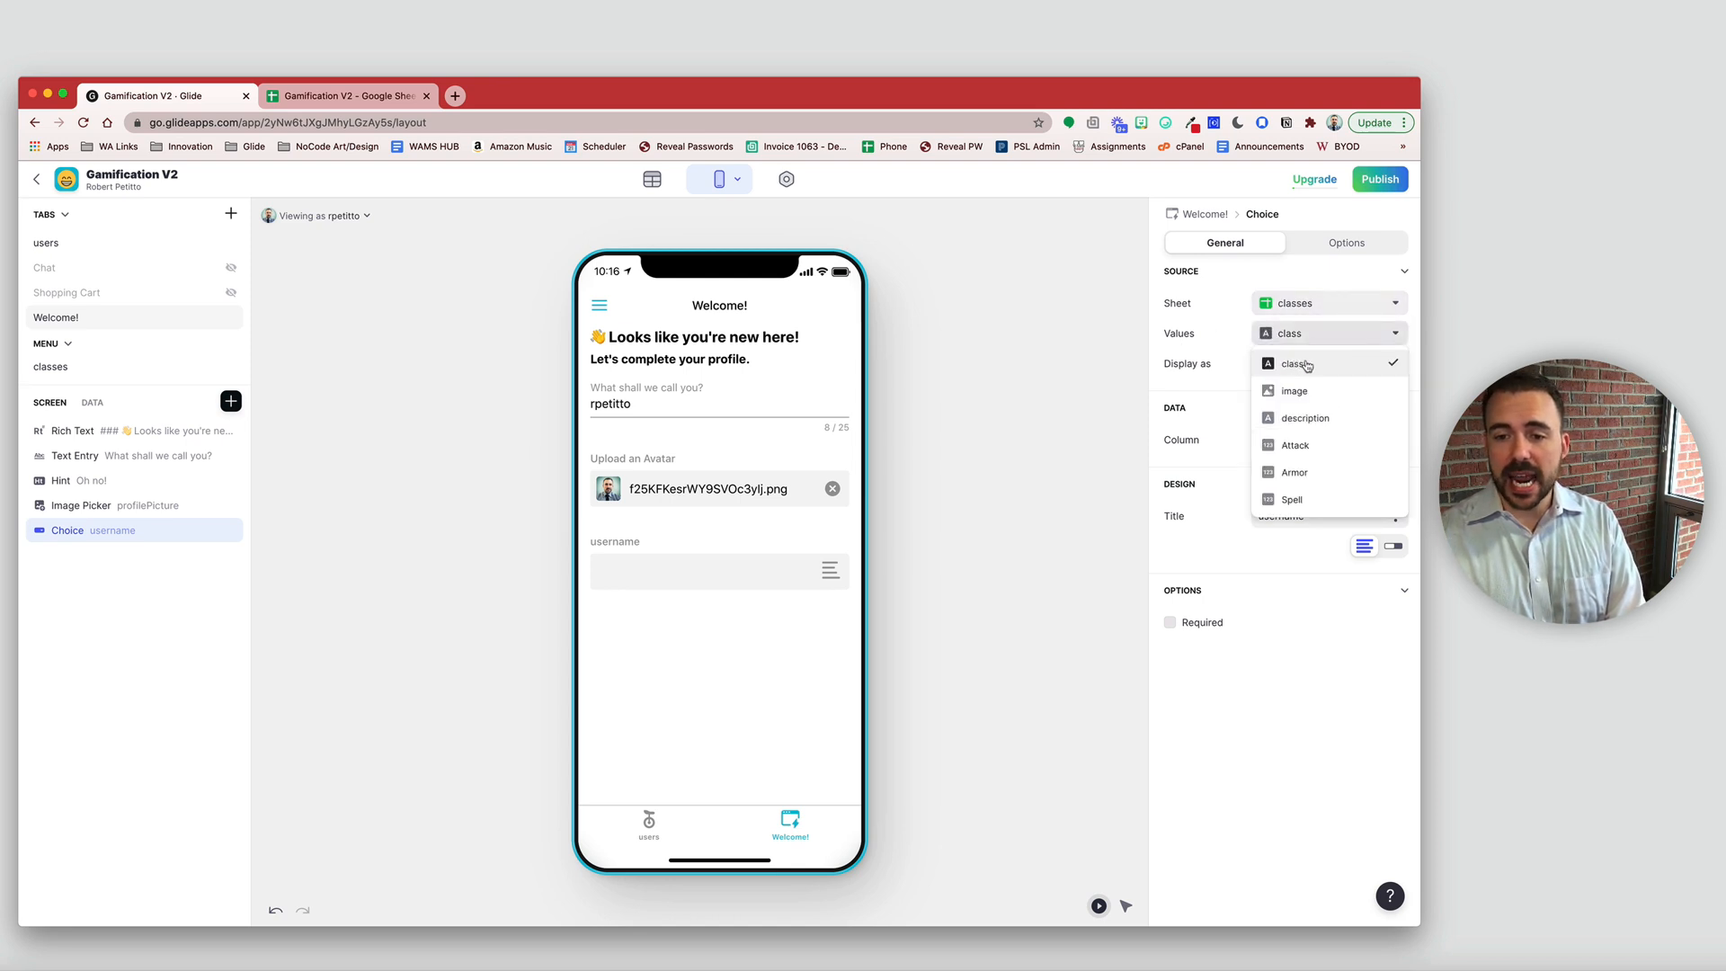
{"action": "left_click", "coordinate": [1305, 366]}
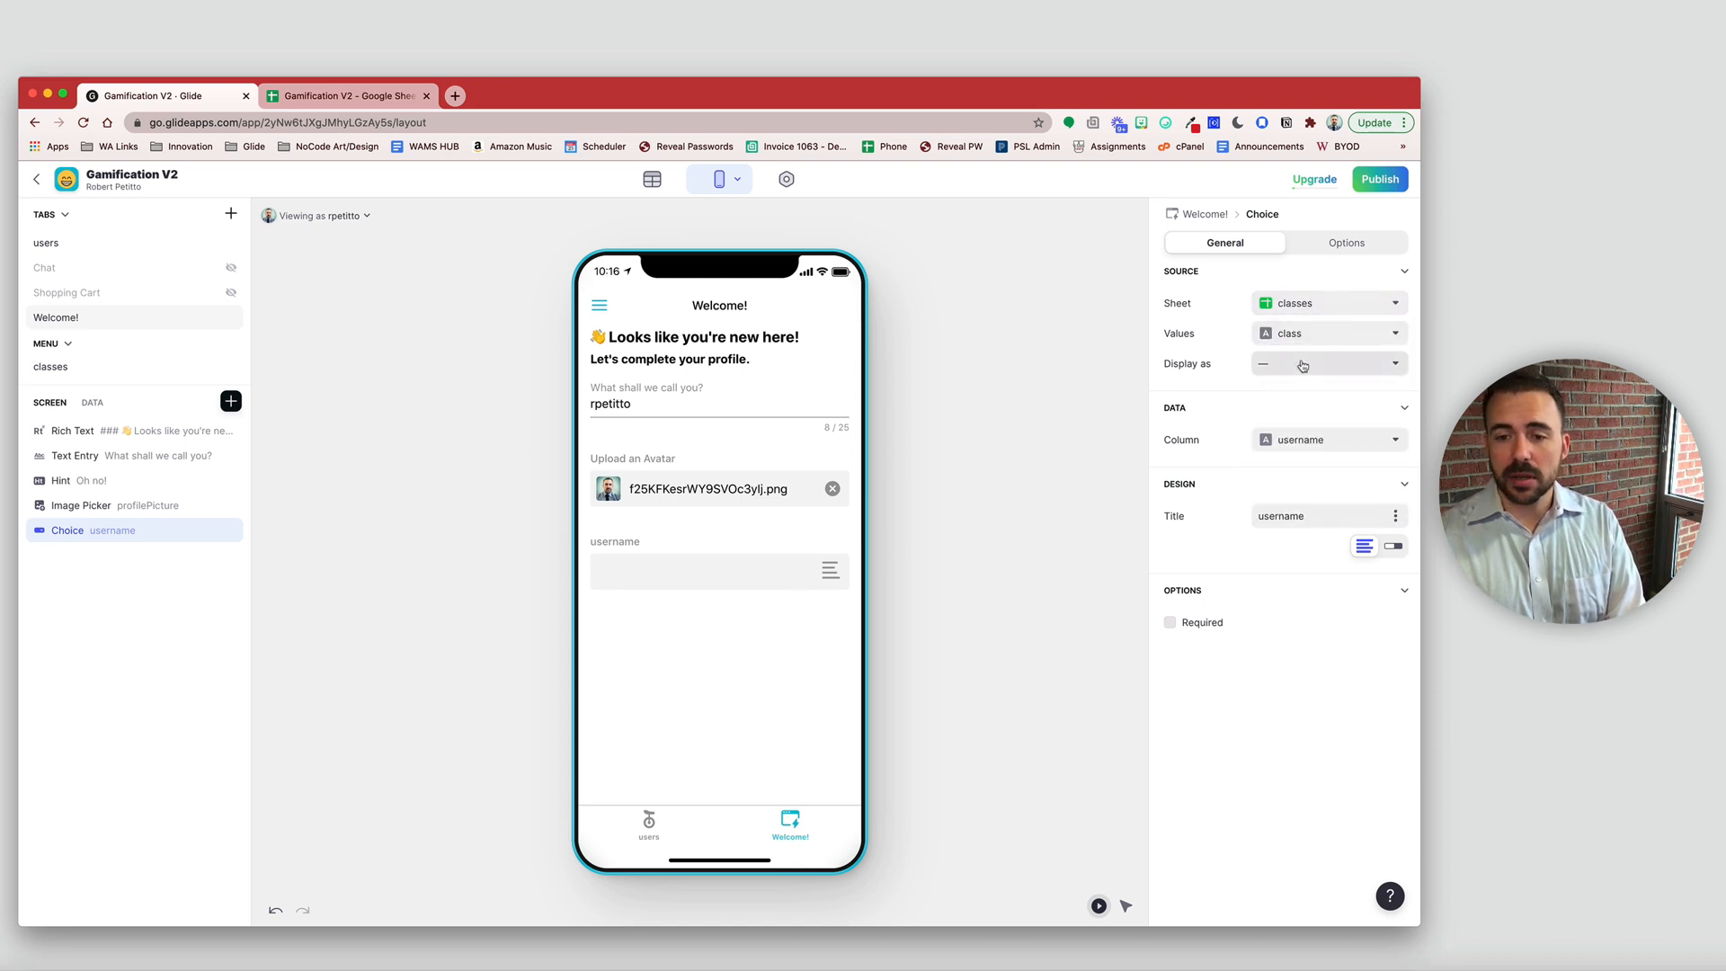
{"action": "left_click", "coordinate": [1309, 440]}
{"action": "left_click", "coordinate": [1253, 575]}
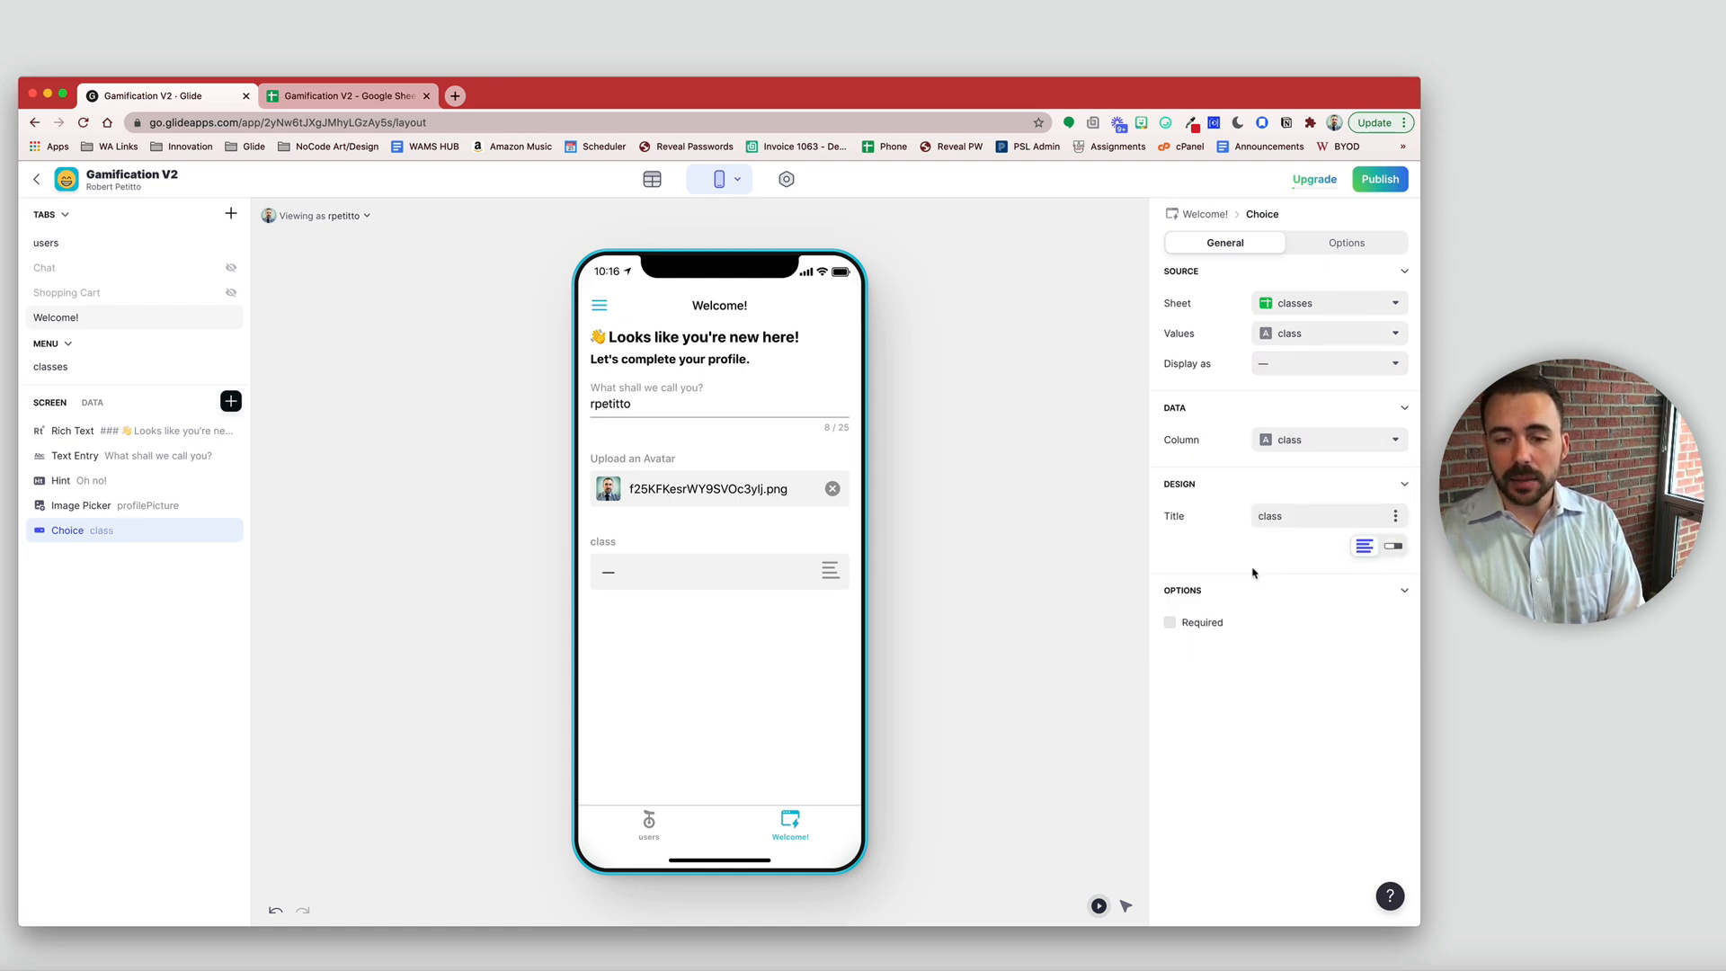
{"action": "left_click", "coordinate": [1170, 623]}
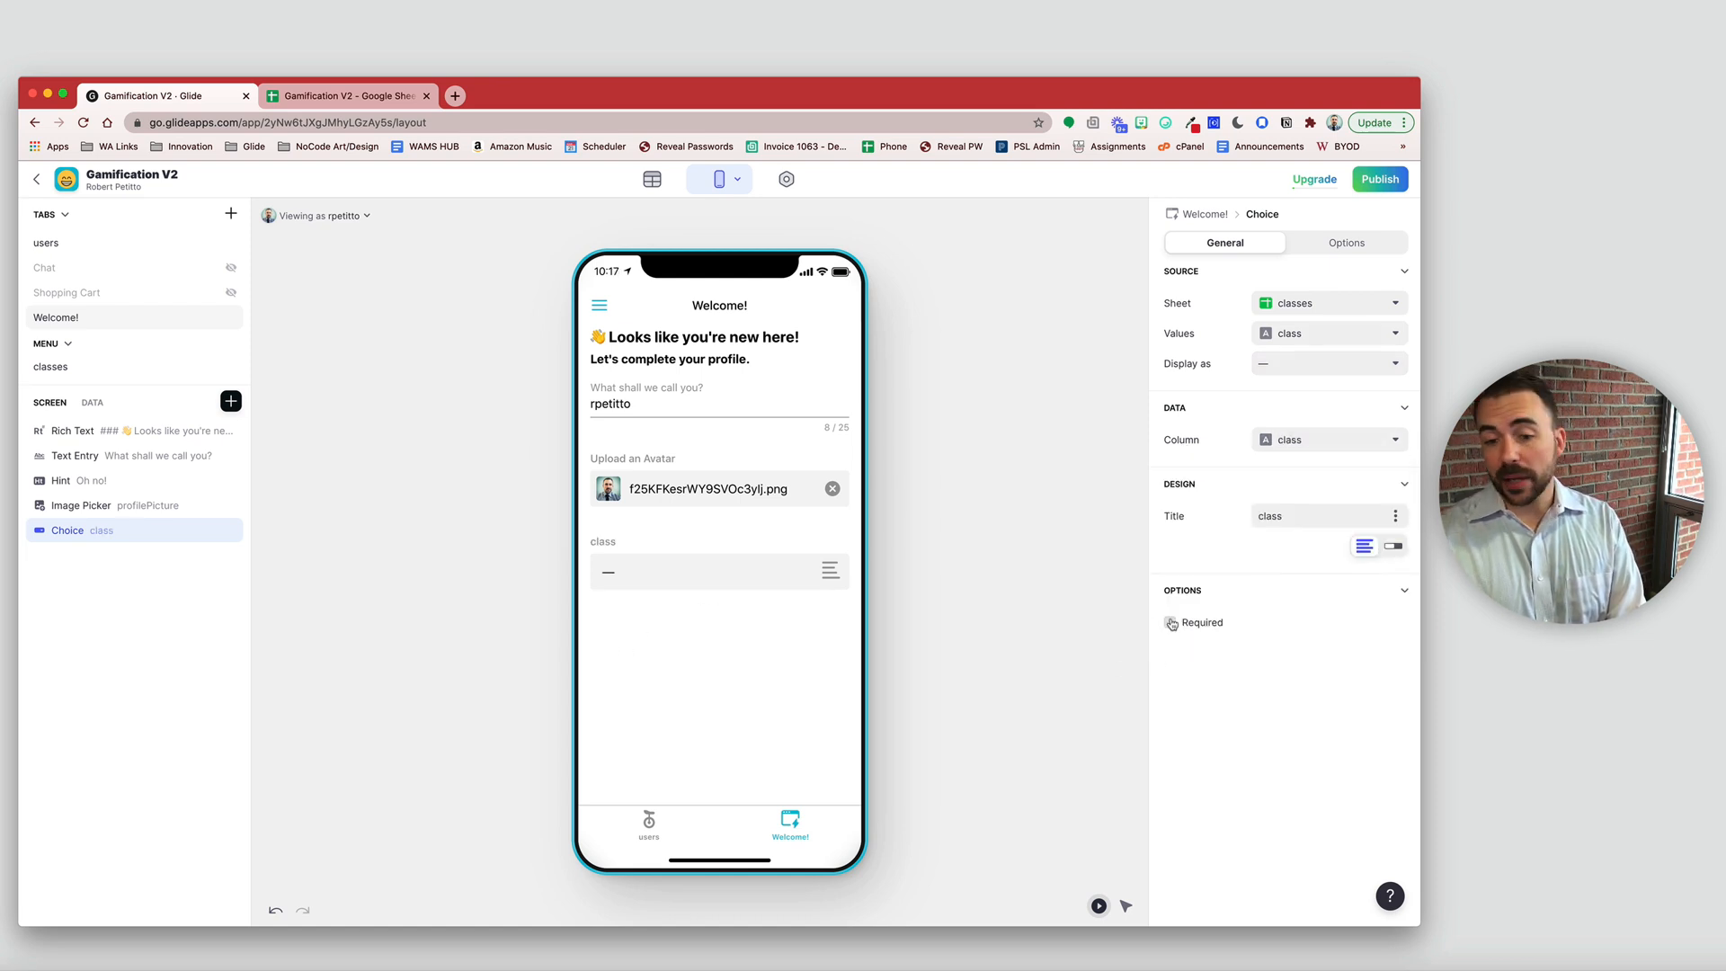
- Pick Mage in the preview's class picker to test the choice
{"action": "left_click", "coordinate": [622, 566]}
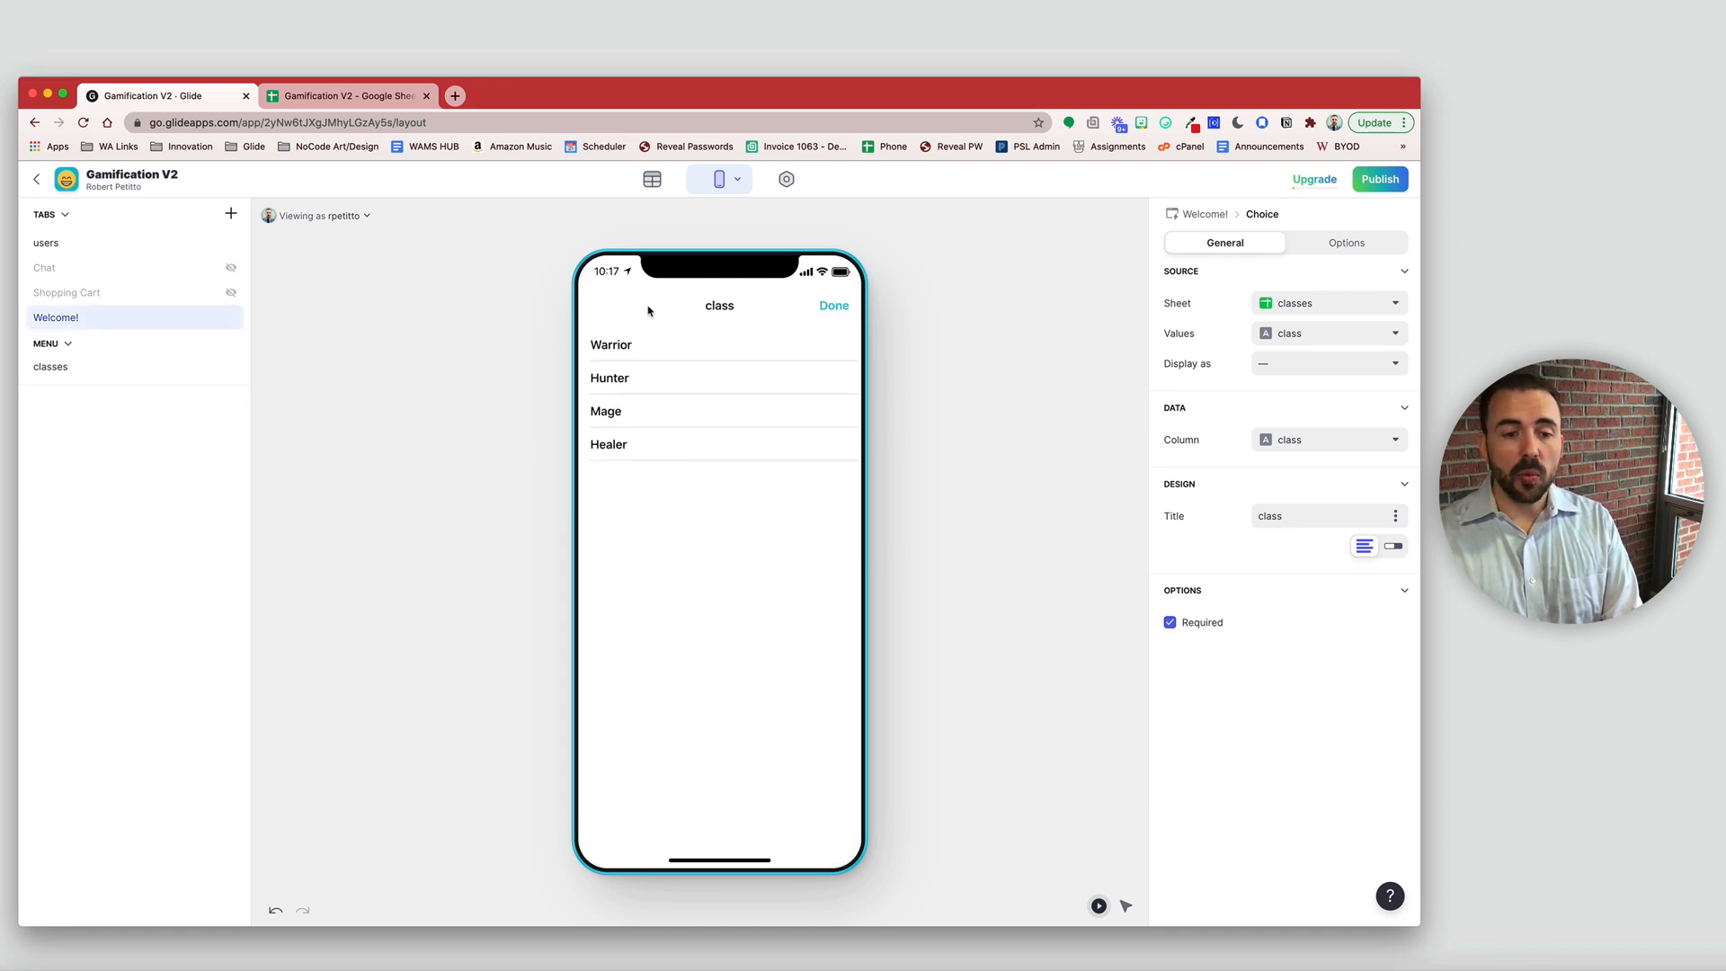
{"action": "left_click", "coordinate": [620, 414]}
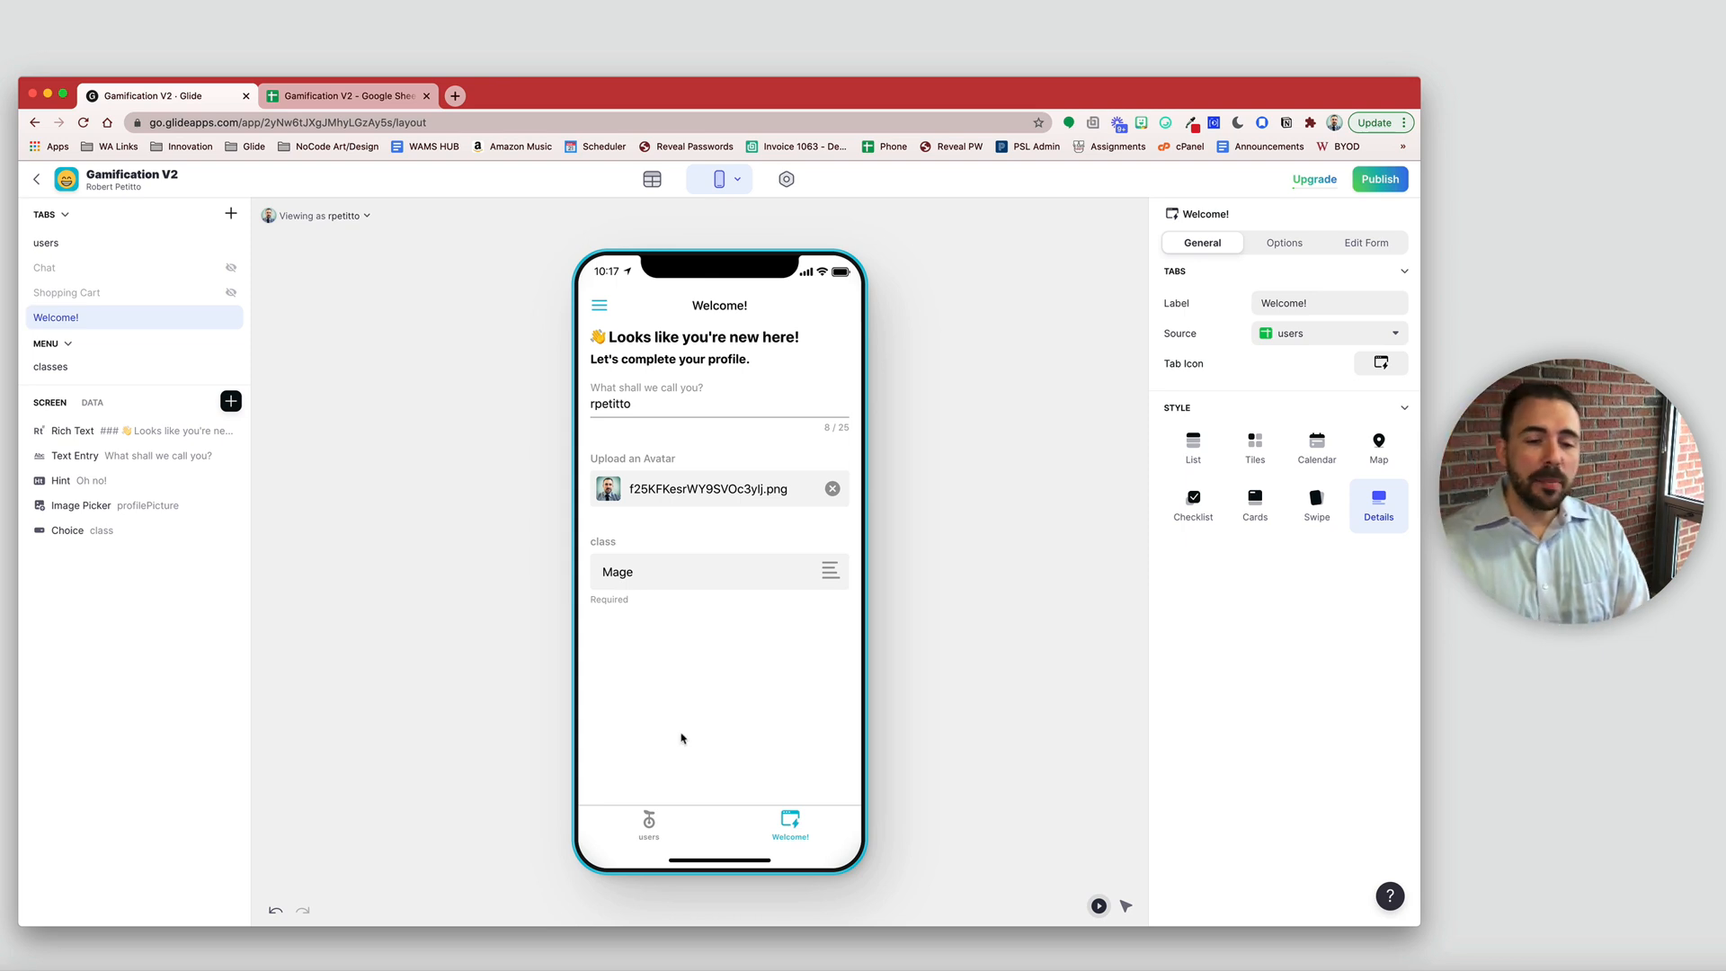
{"action": "left_click", "coordinate": [718, 589]}
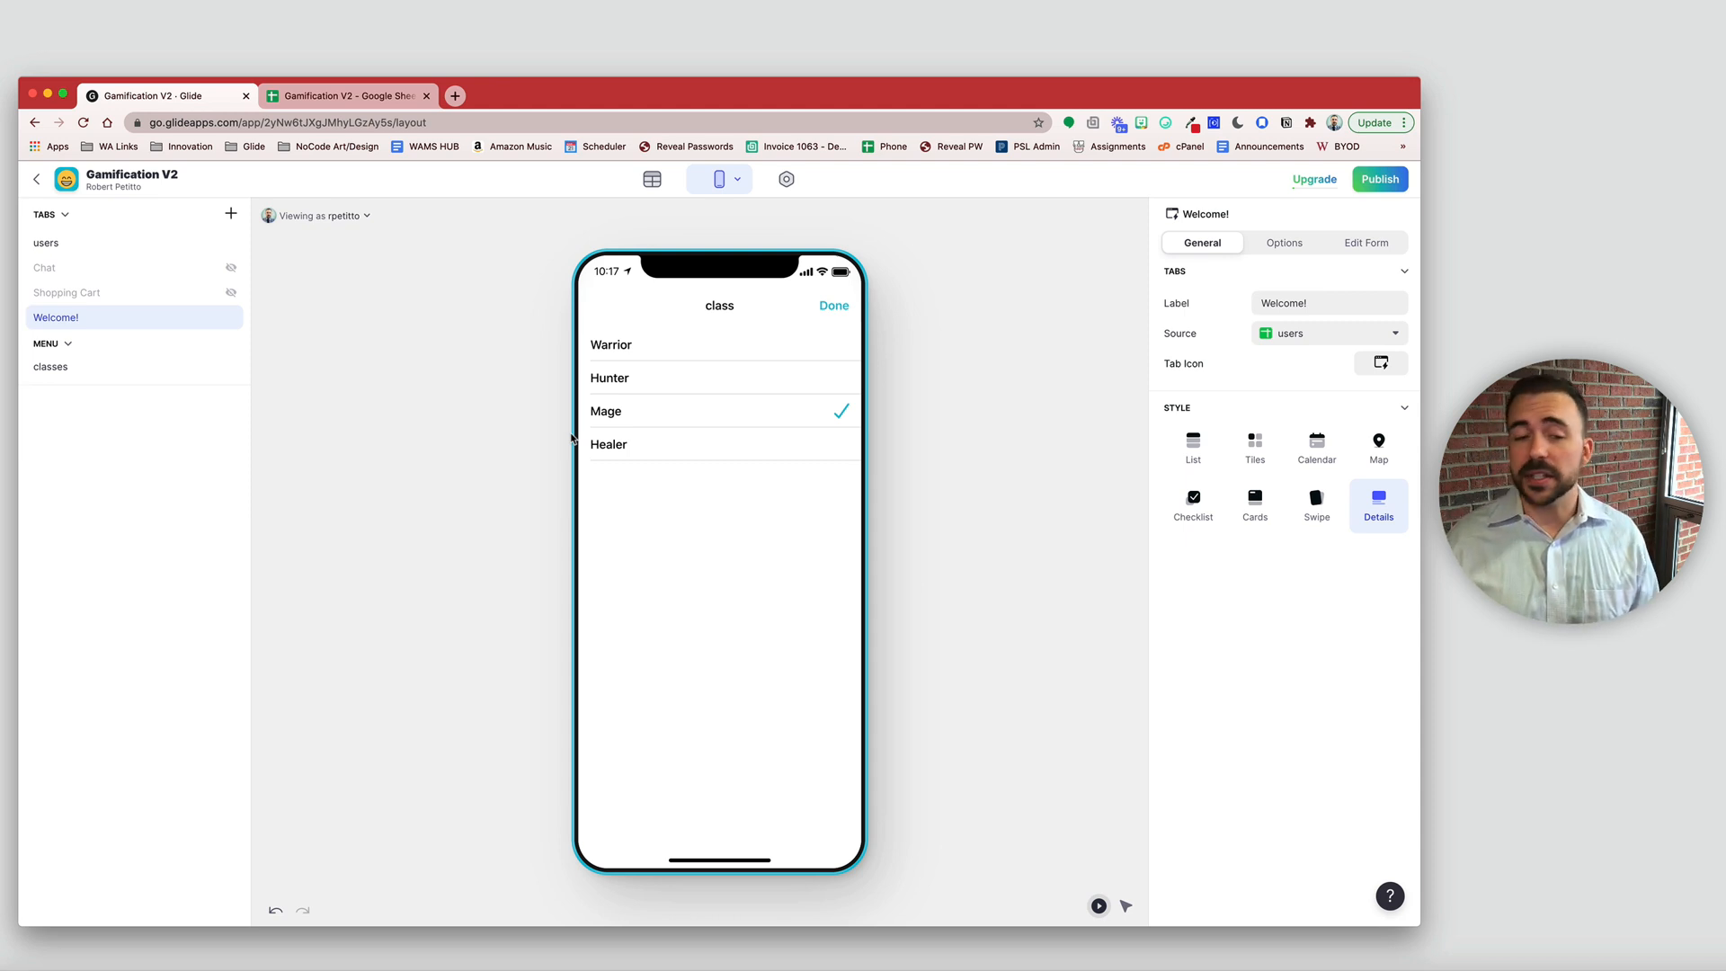
{"action": "left_click", "coordinate": [834, 307]}
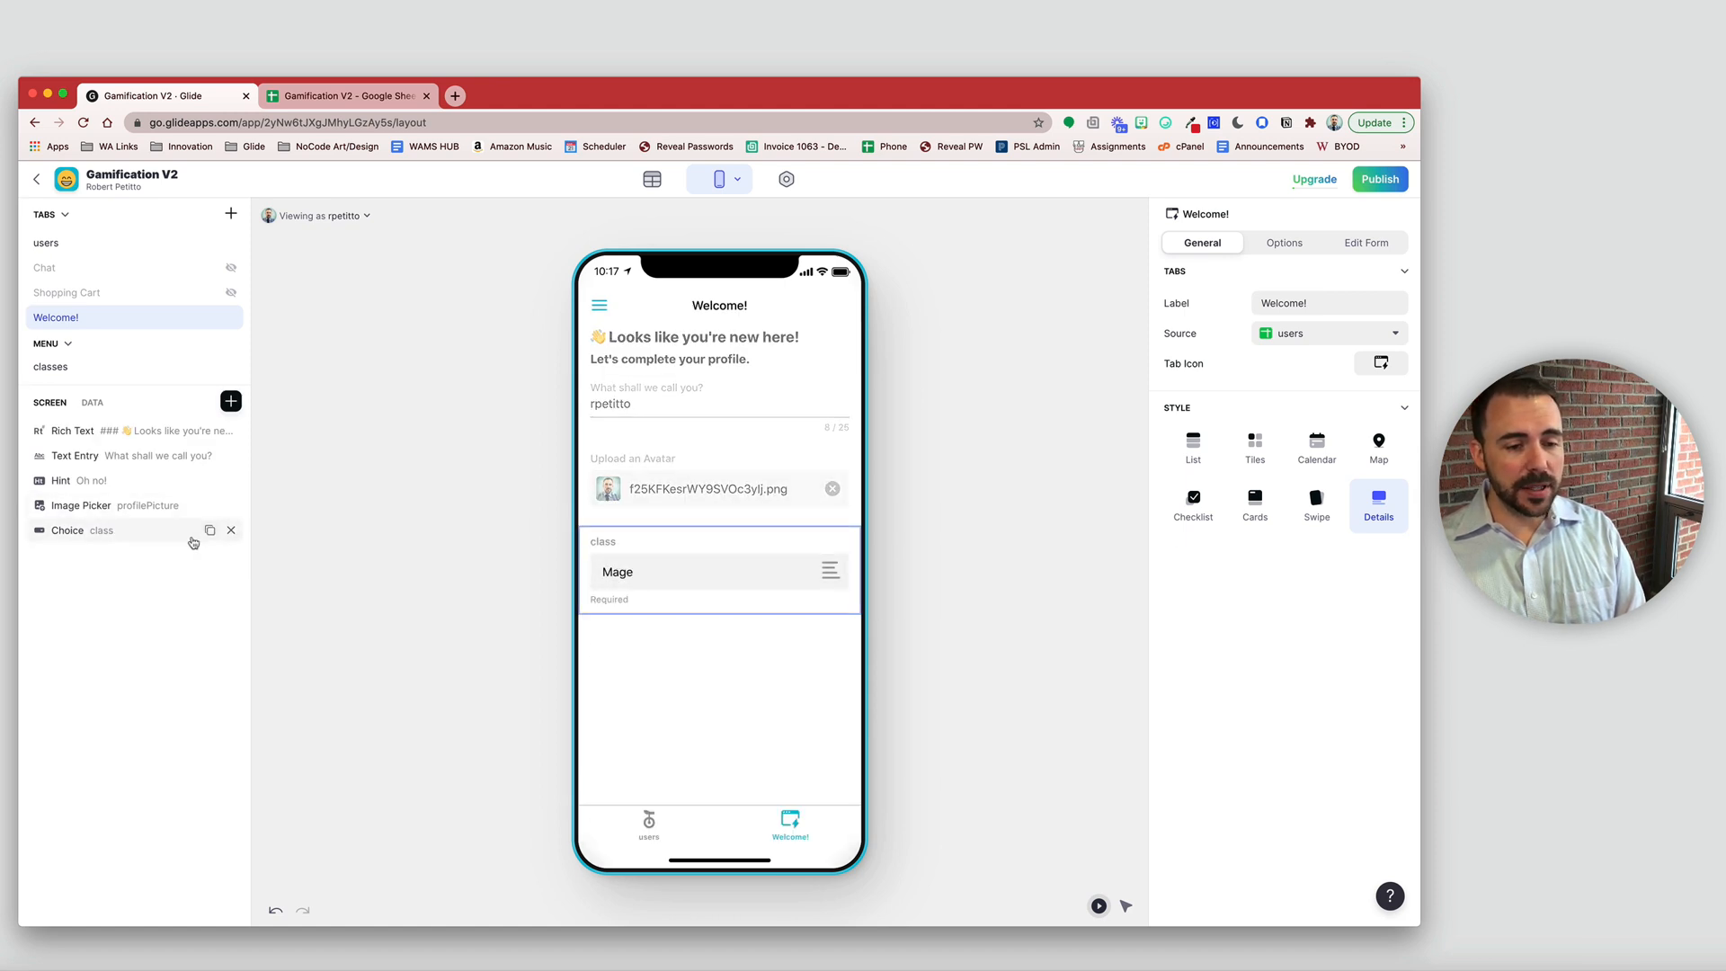
- Swap the class Choice for a Button and retitle it from 'Go!' to 'Select a class'
{"action": "left_click", "coordinate": [231, 529]}
{"action": "left_click", "coordinate": [231, 401]}
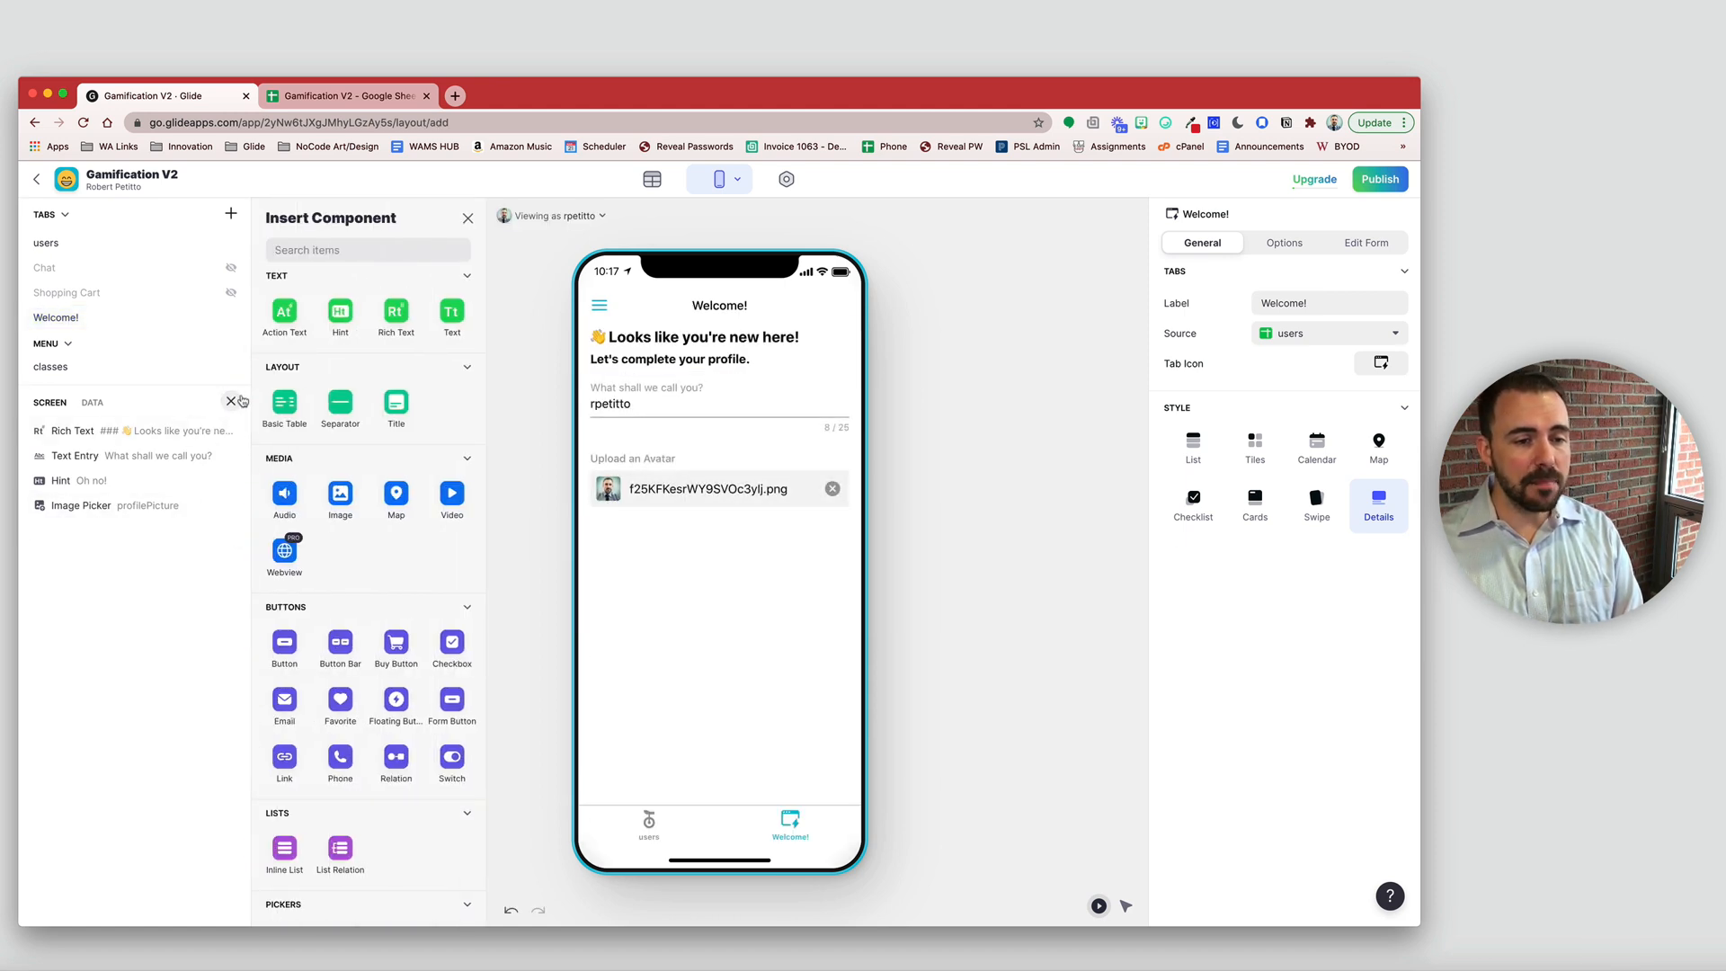
{"action": "type", "text": "button"}
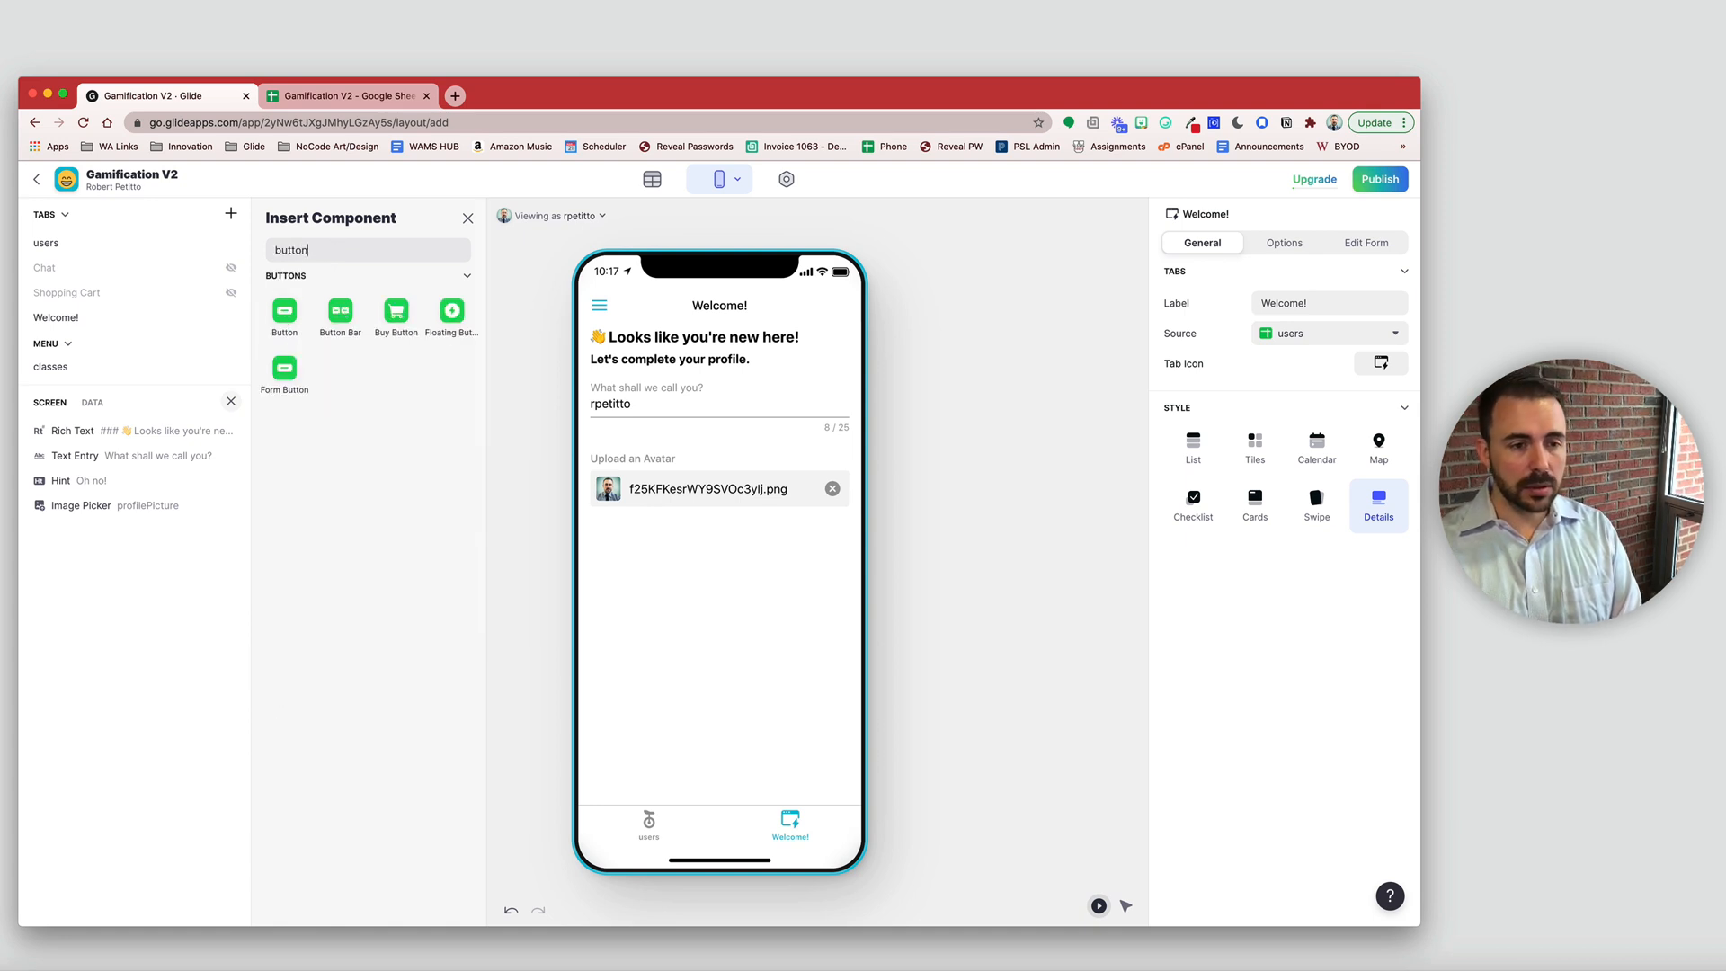
{"action": "left_click", "coordinate": [284, 313]}
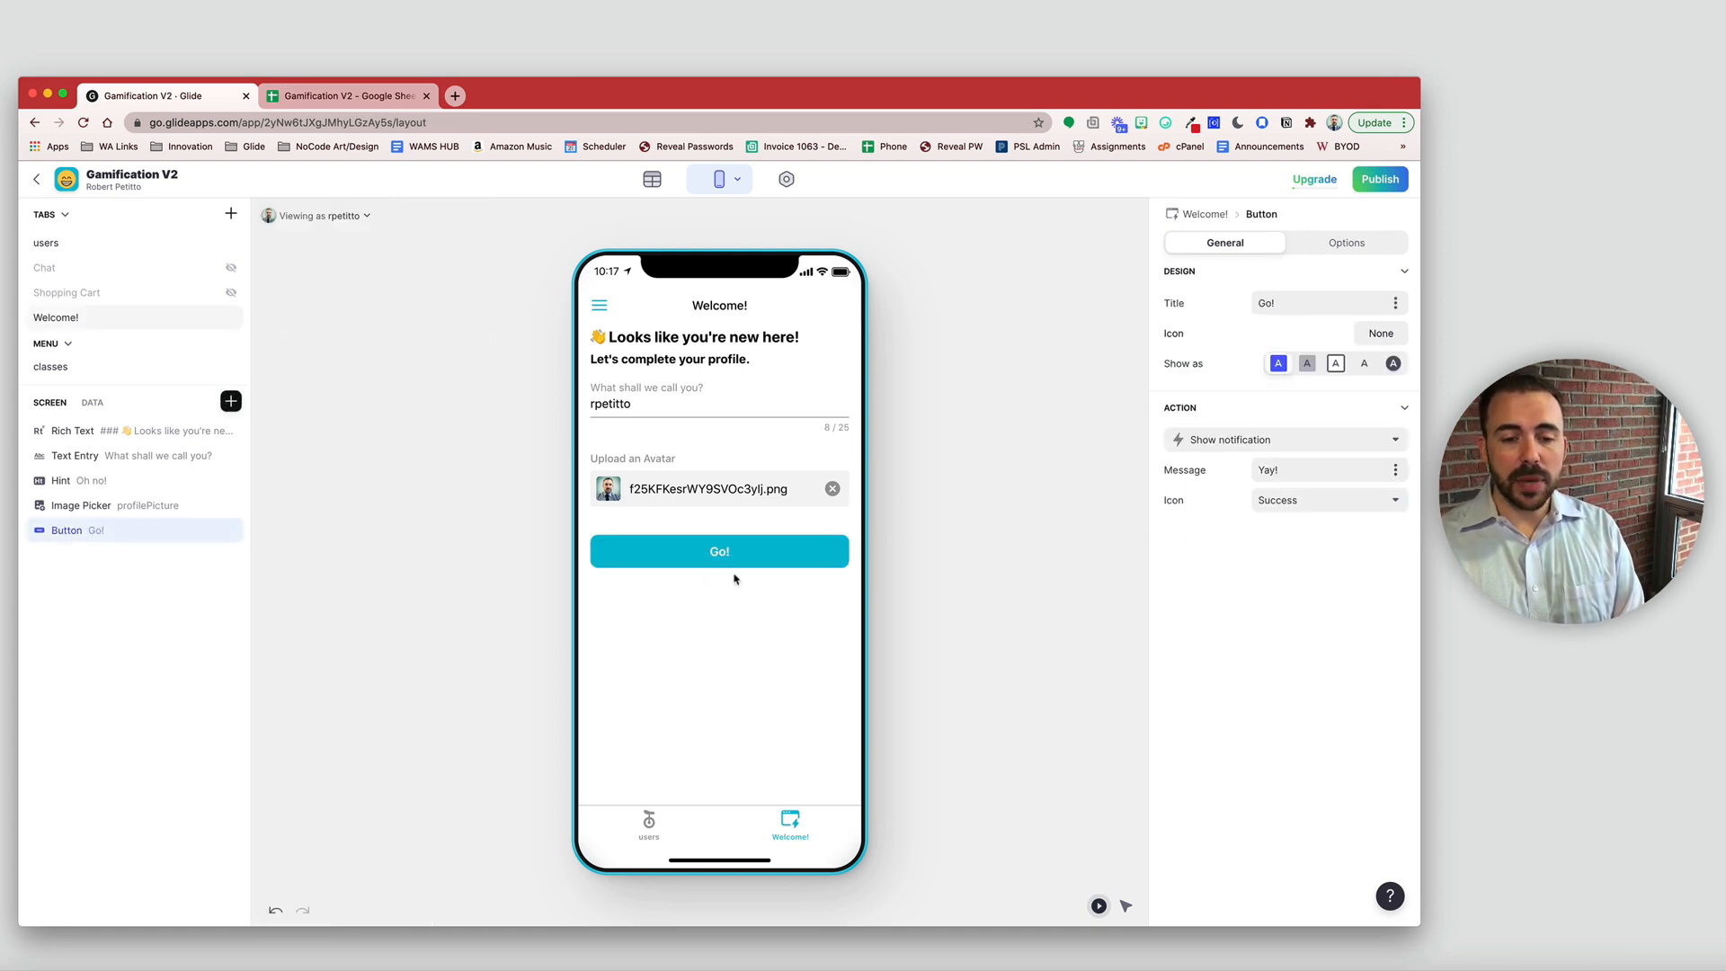
{"action": "left_click", "coordinate": [1210, 305]}
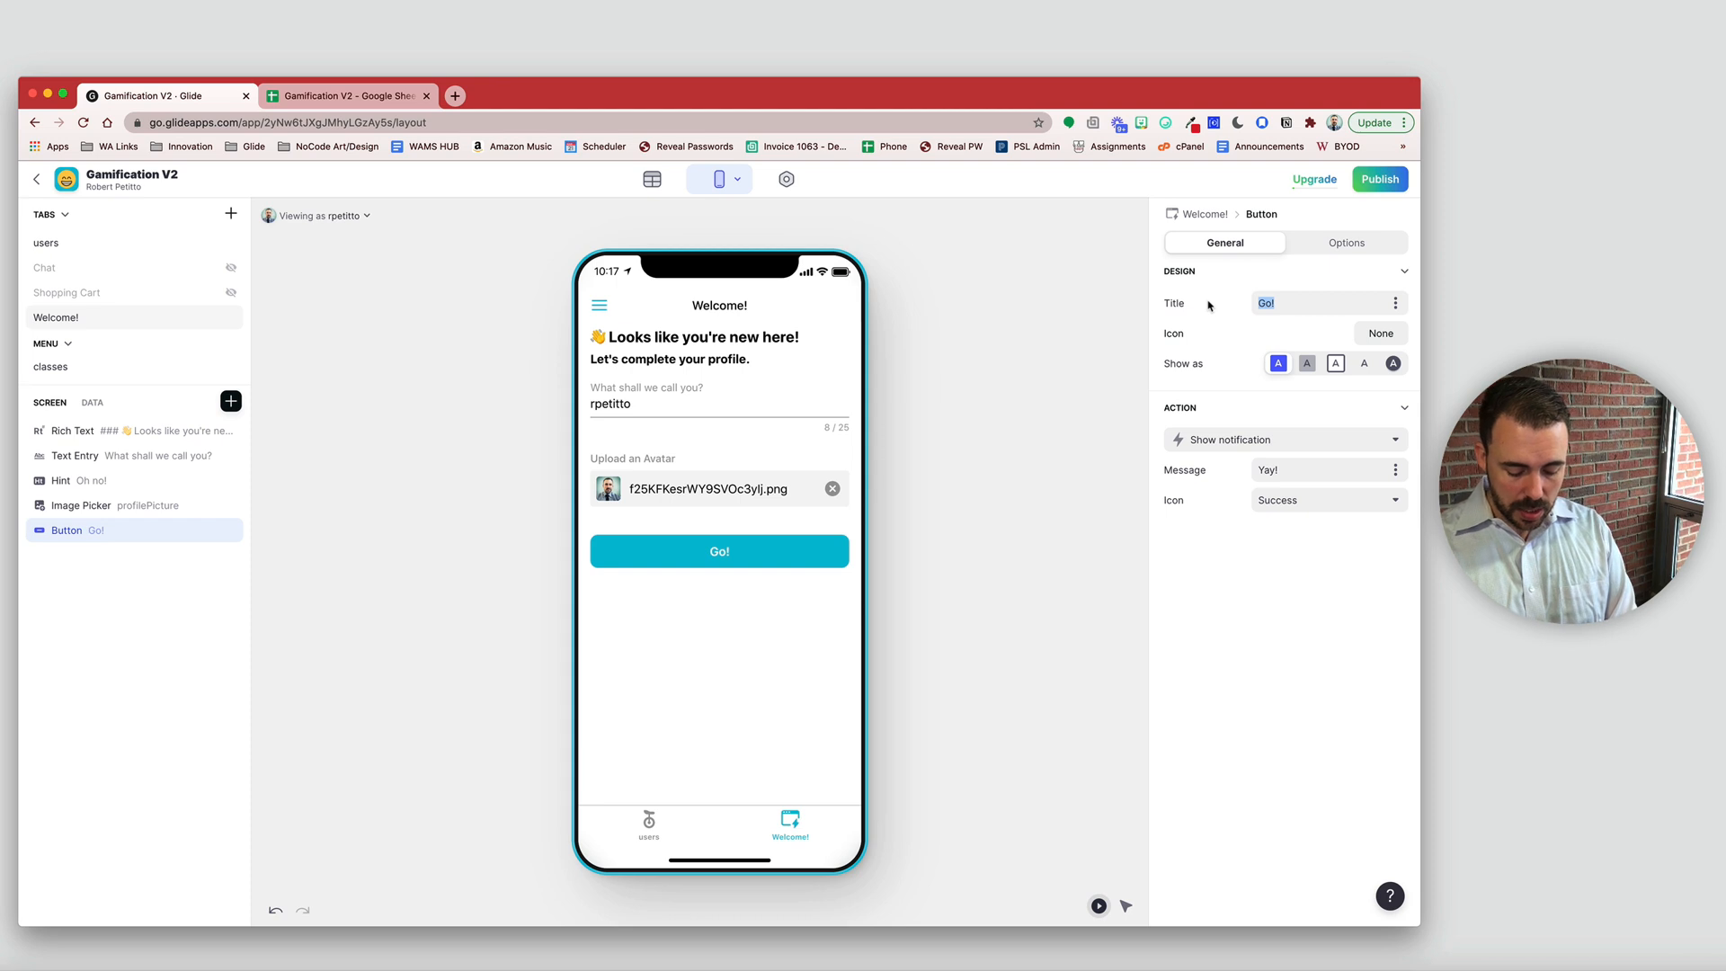
{"action": "type", "text": "Select"}
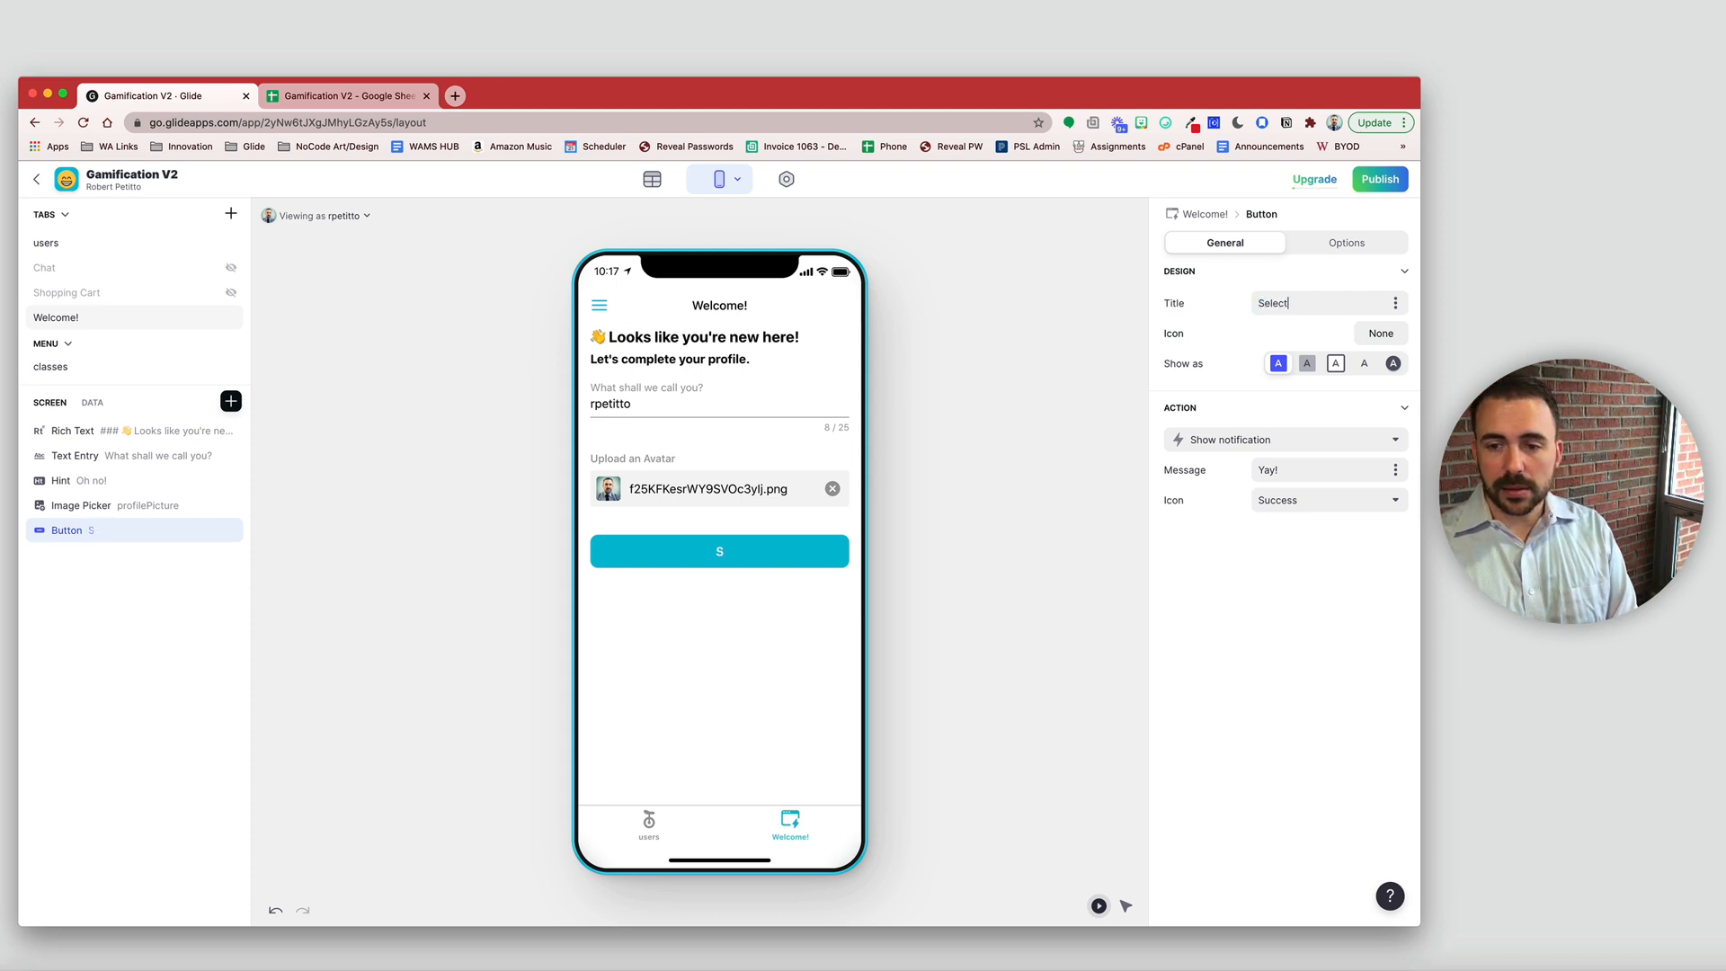
{"action": "type", "text": " a class"}
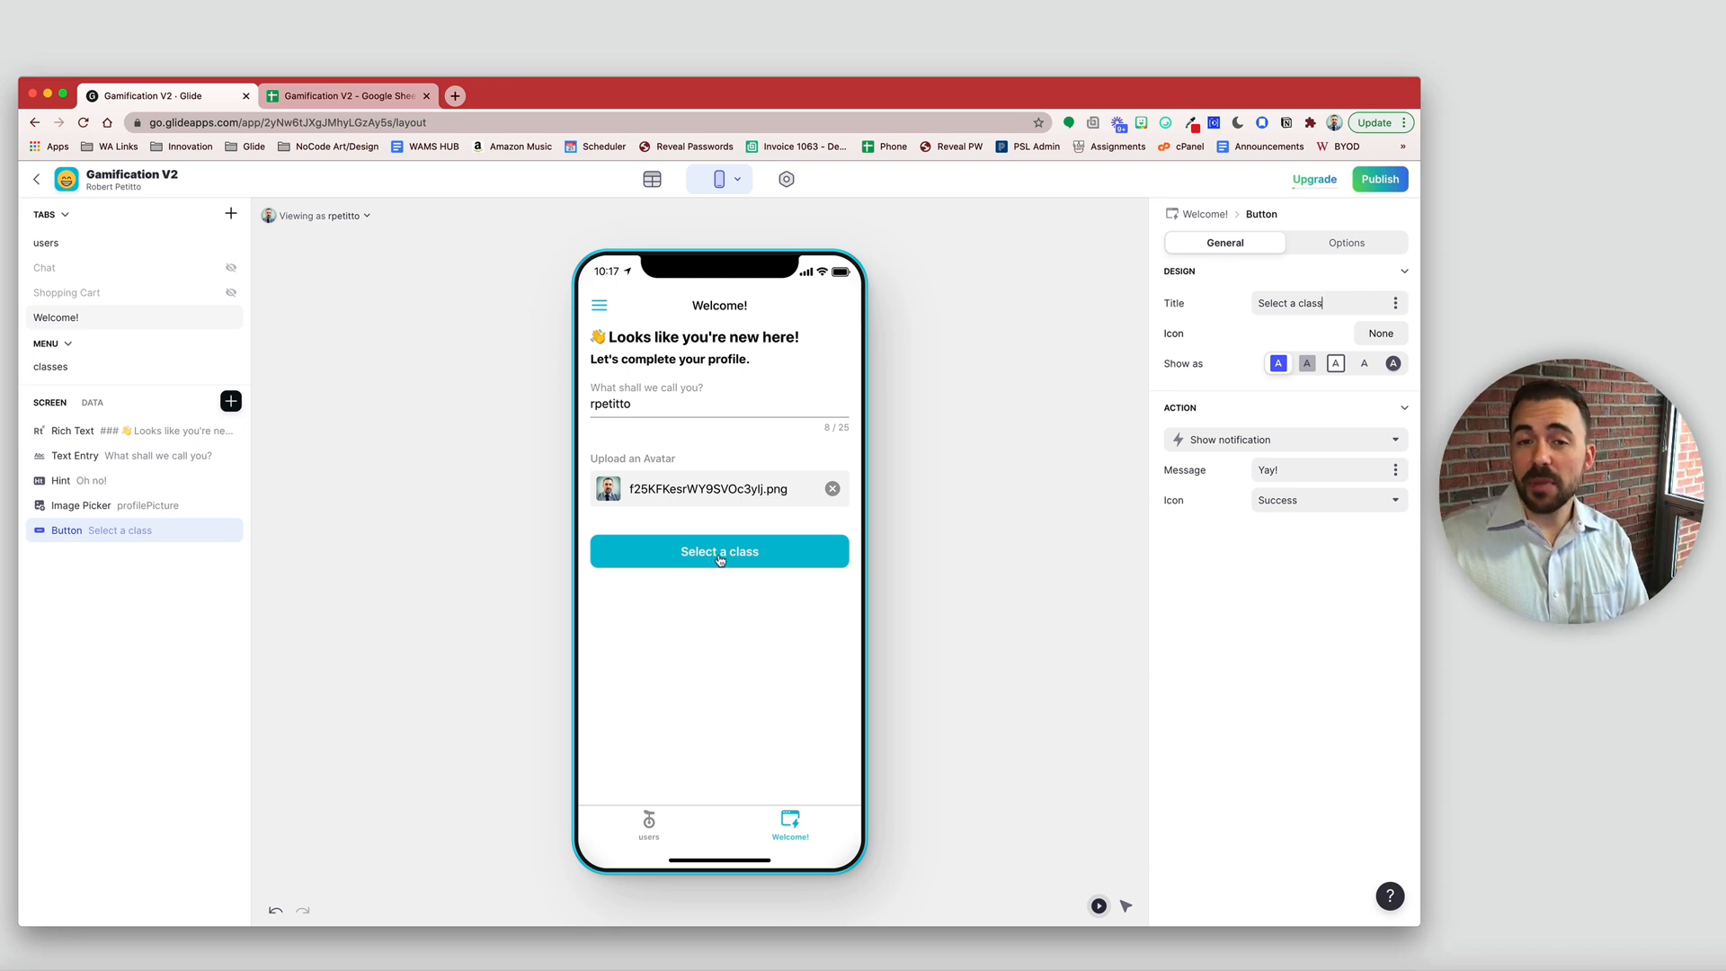
- Look over the classes tab in the preview, then return to the Welcome! screen
{"action": "left_click", "coordinate": [590, 307]}
{"action": "left_click", "coordinate": [637, 446]}
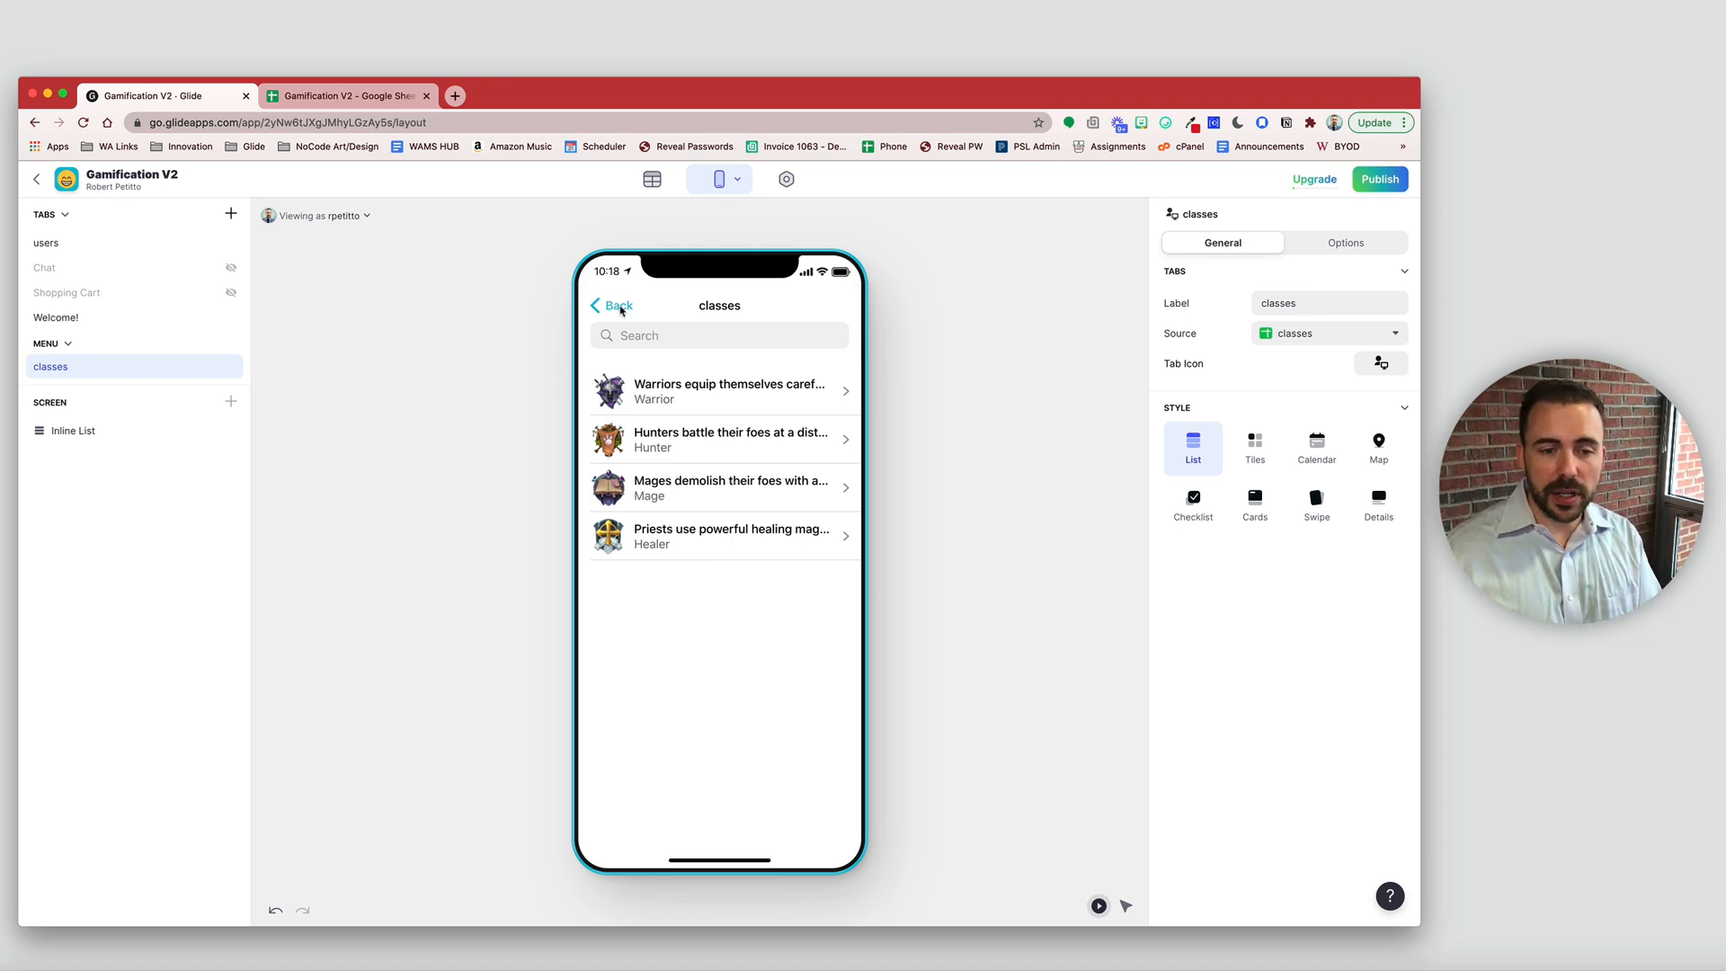
{"action": "left_click", "coordinate": [621, 308]}
- Set the button's action to Link to screen with classes as its data
{"action": "left_click", "coordinate": [706, 558]}
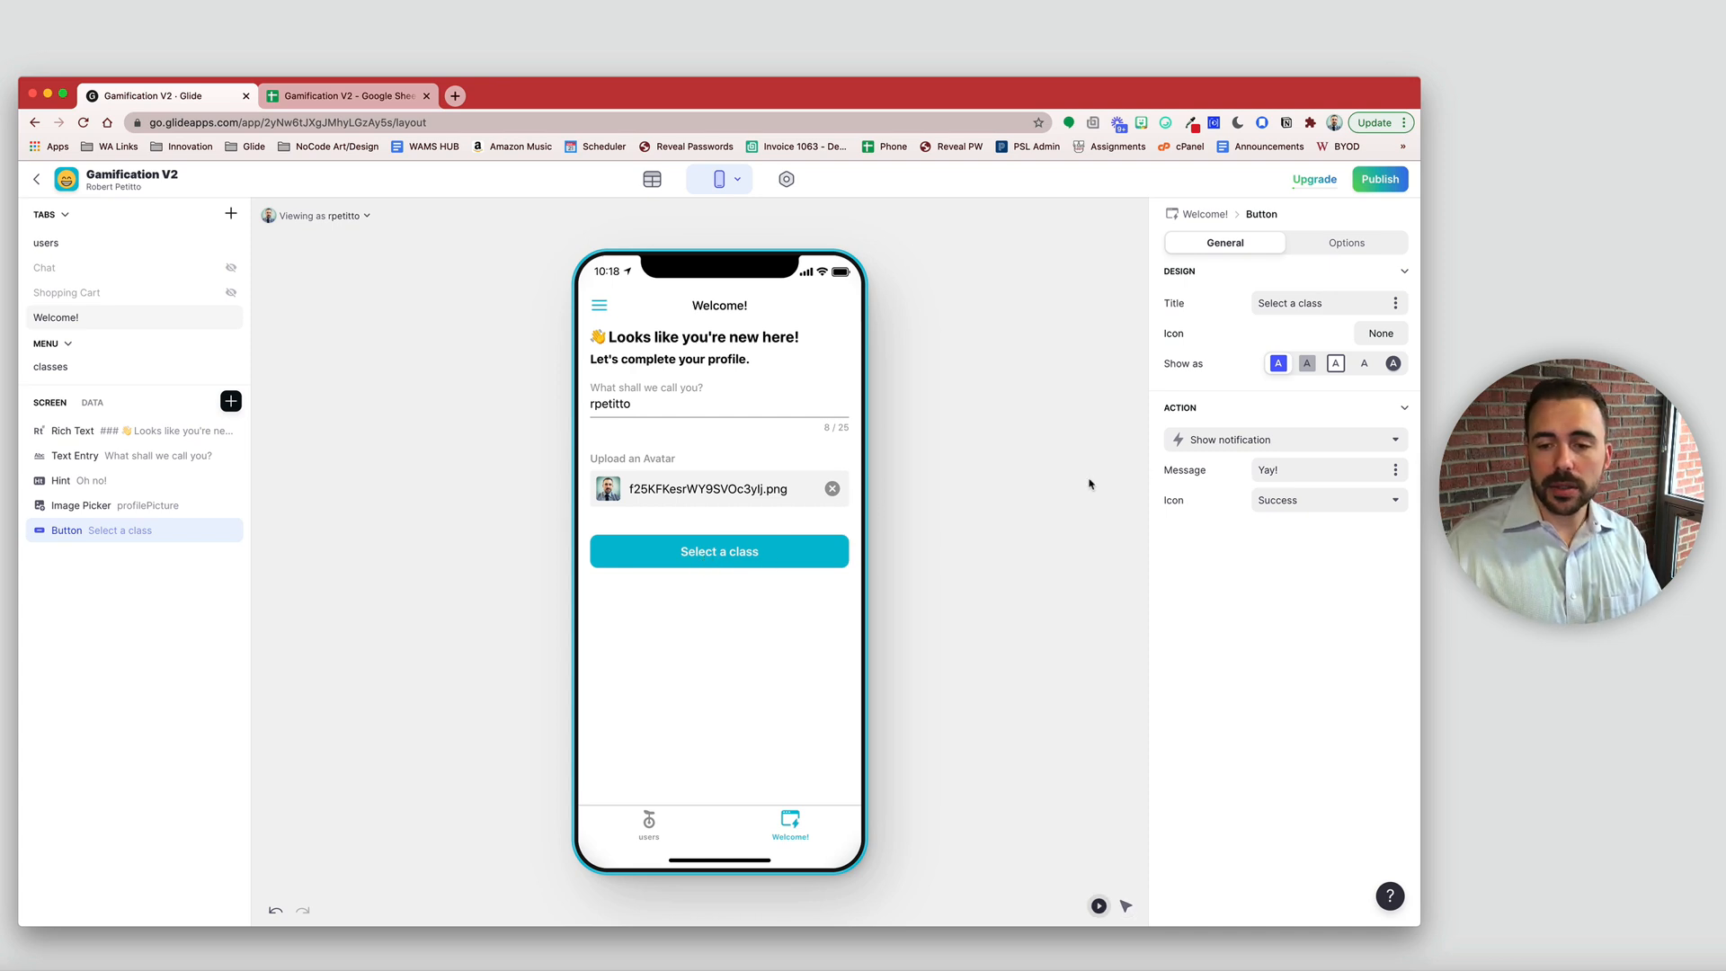
{"action": "left_click", "coordinate": [1249, 440]}
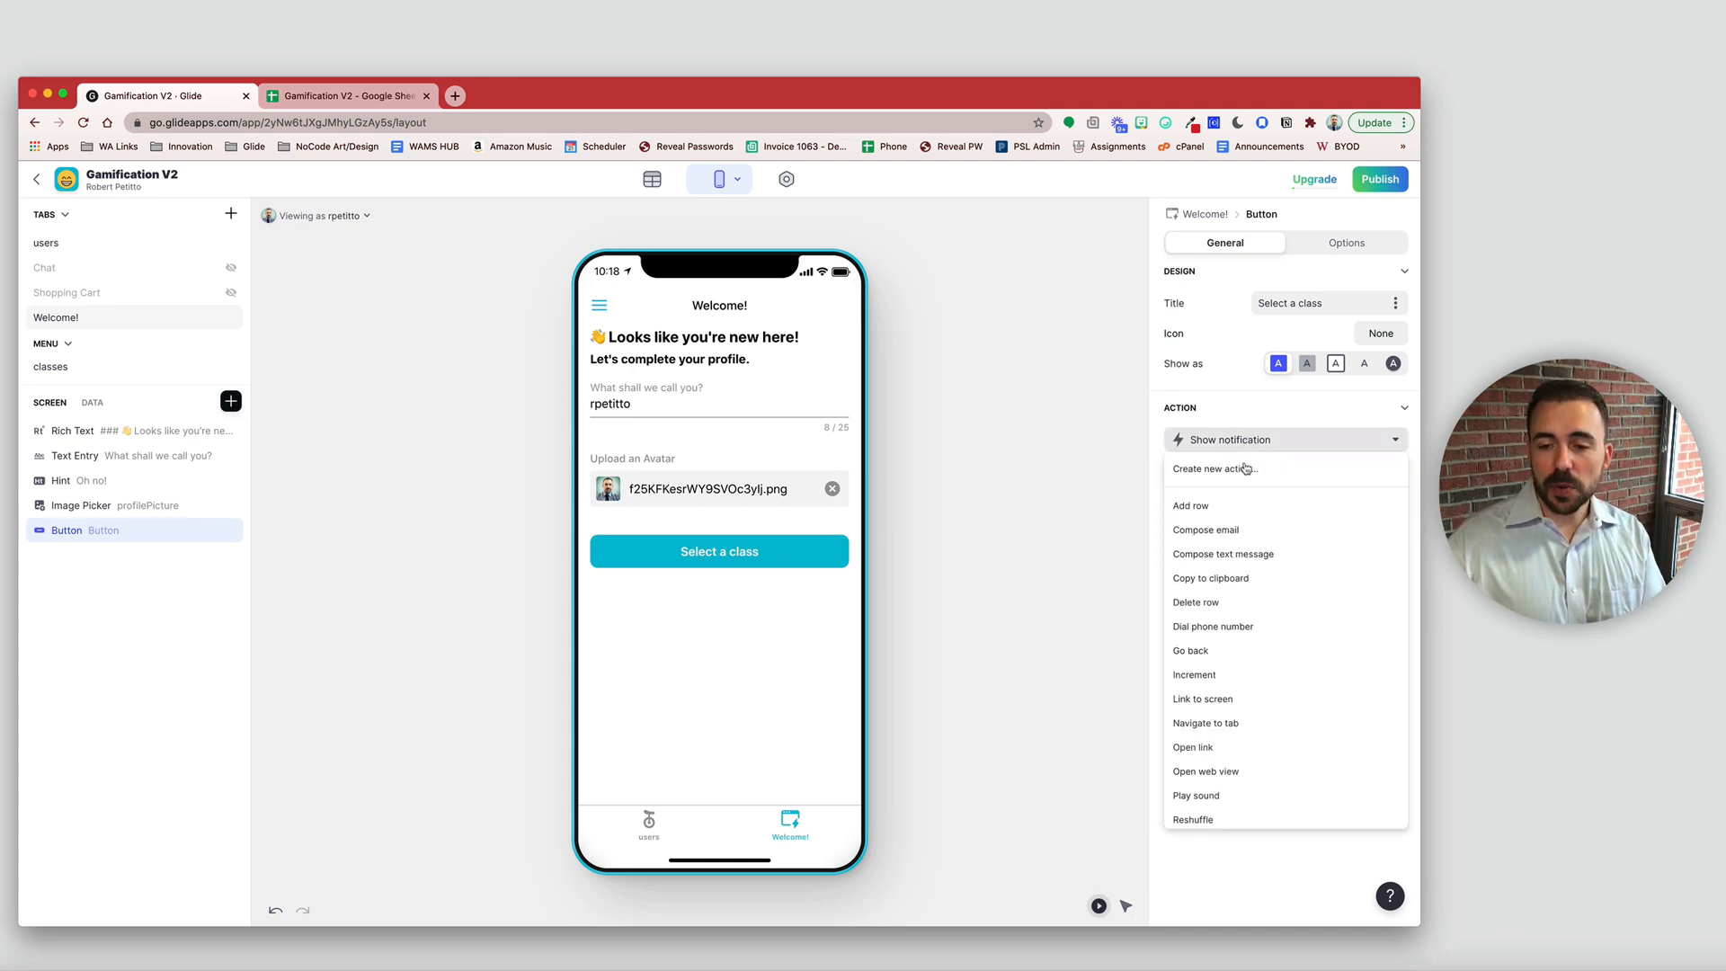
{"action": "left_click", "coordinate": [1246, 696]}
{"action": "left_click", "coordinate": [1306, 506]}
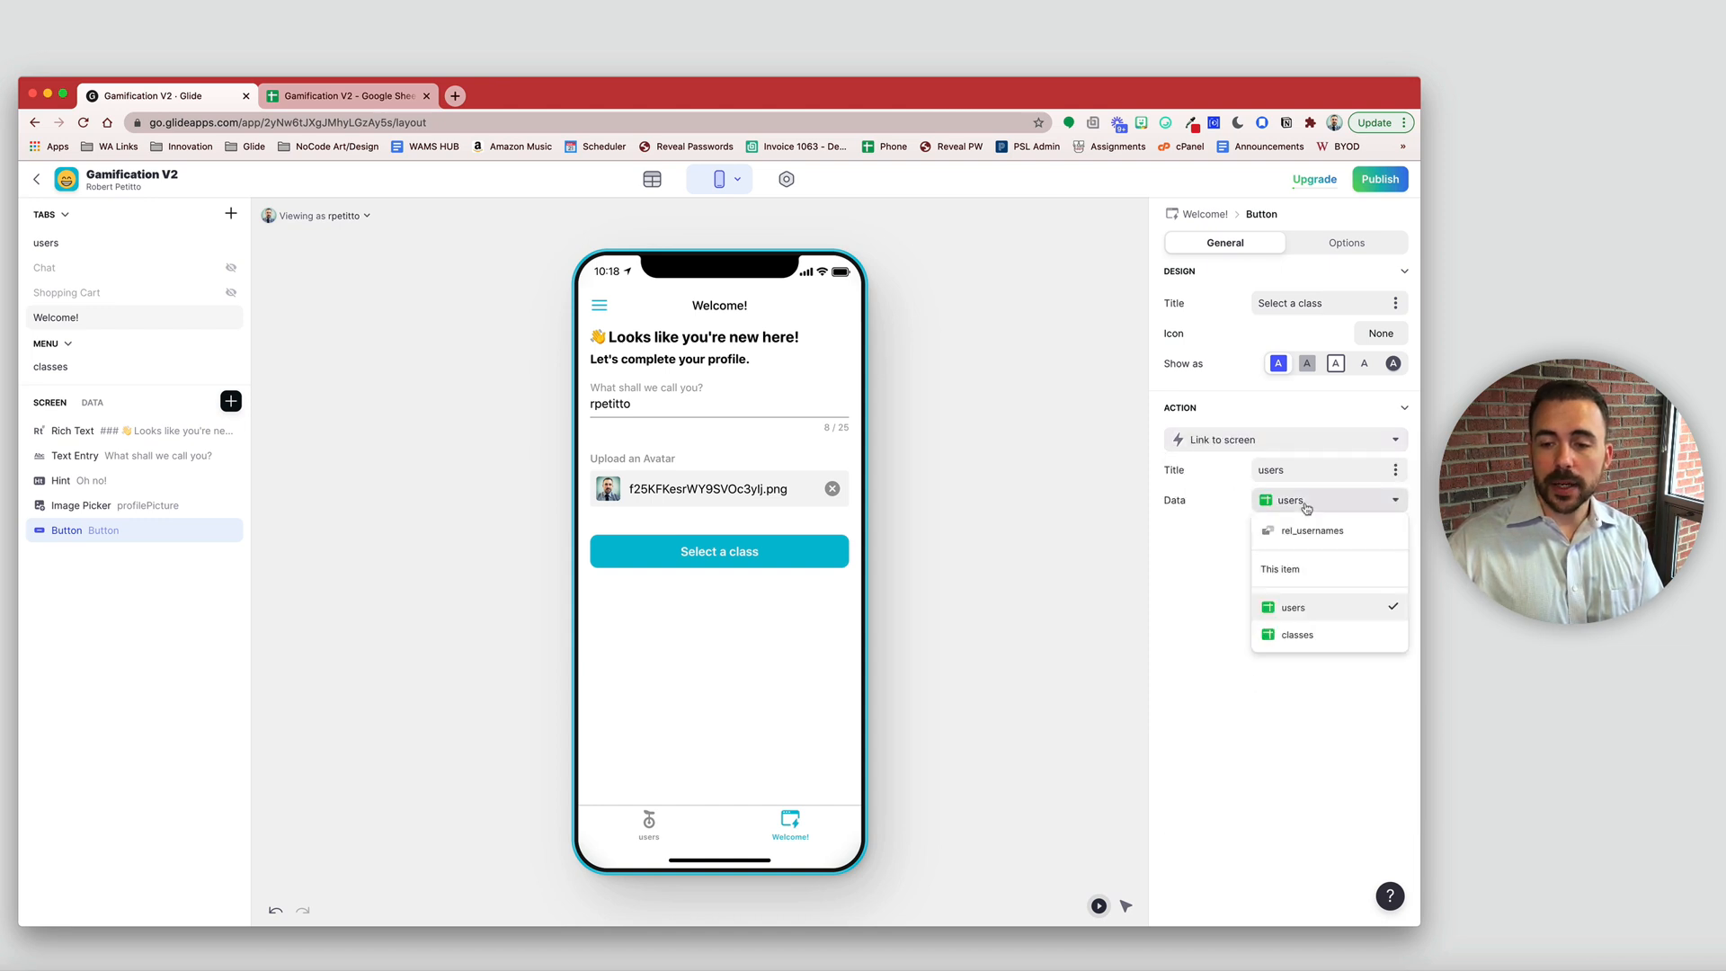
{"action": "left_click", "coordinate": [1302, 636]}
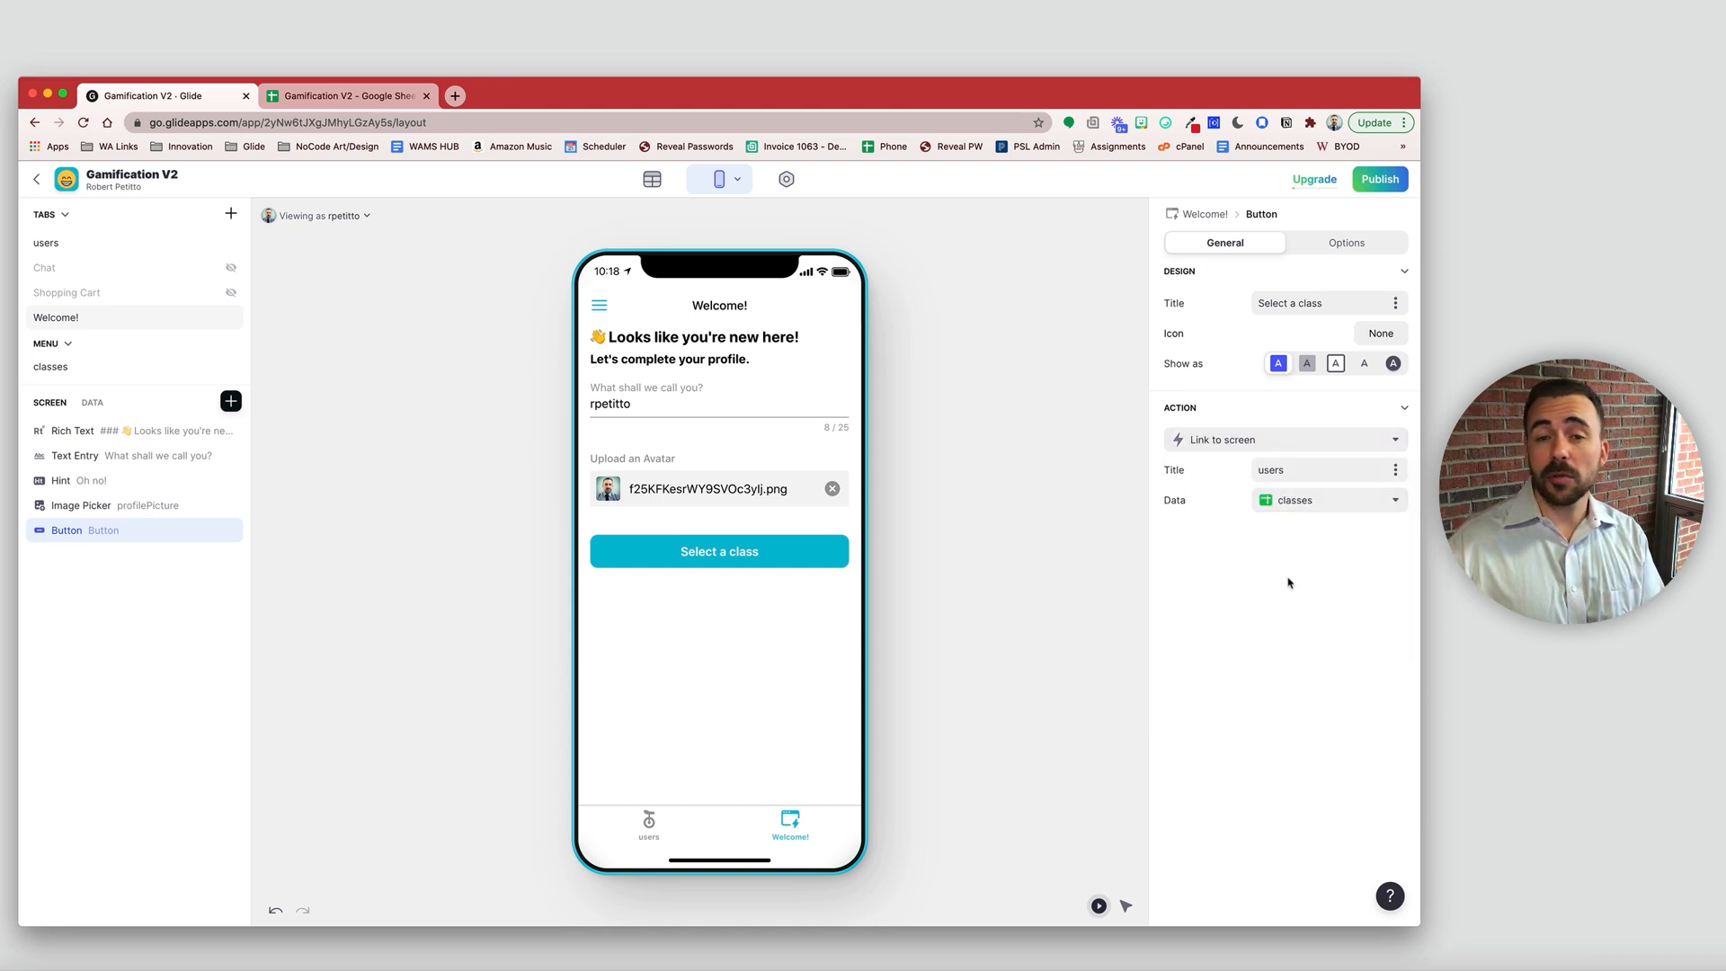
- Title the linked screen 'Select a class', copying the button's title text
{"action": "left_click_drag", "start_coordinate": [1304, 469], "coordinate": [1180, 468]}
{"action": "left_click_drag", "start_coordinate": [1311, 303], "coordinate": [1172, 306]}
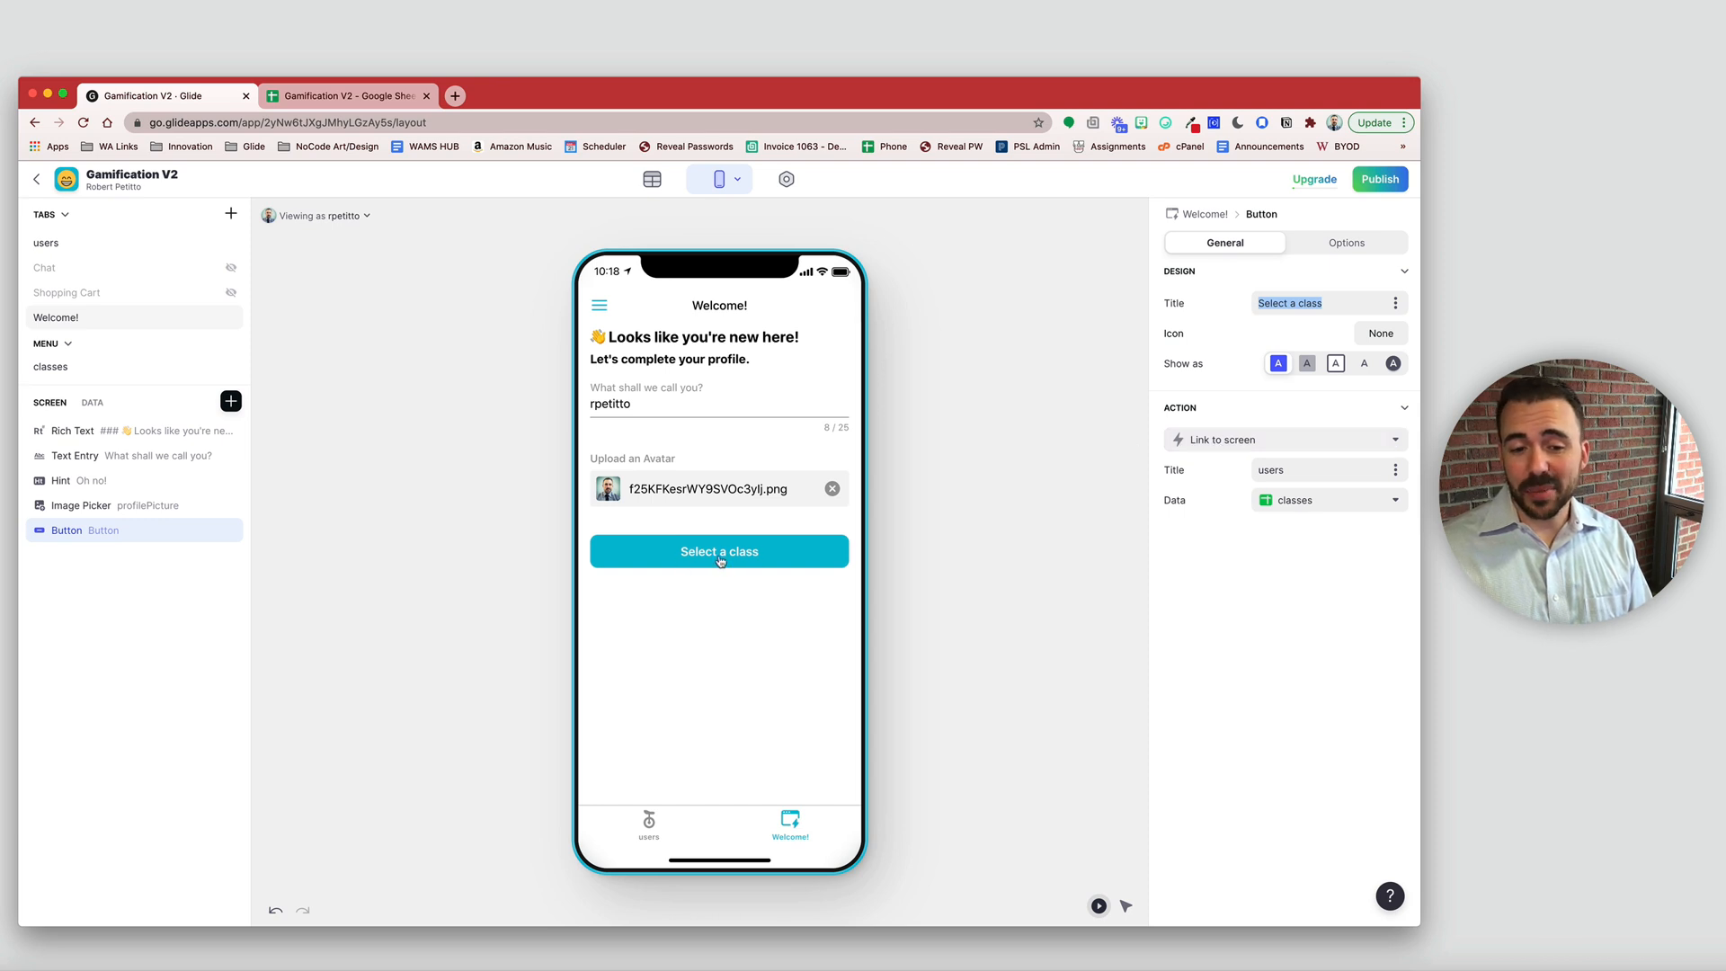
{"action": "left_click_drag", "start_coordinate": [1313, 470], "coordinate": [1225, 475]}
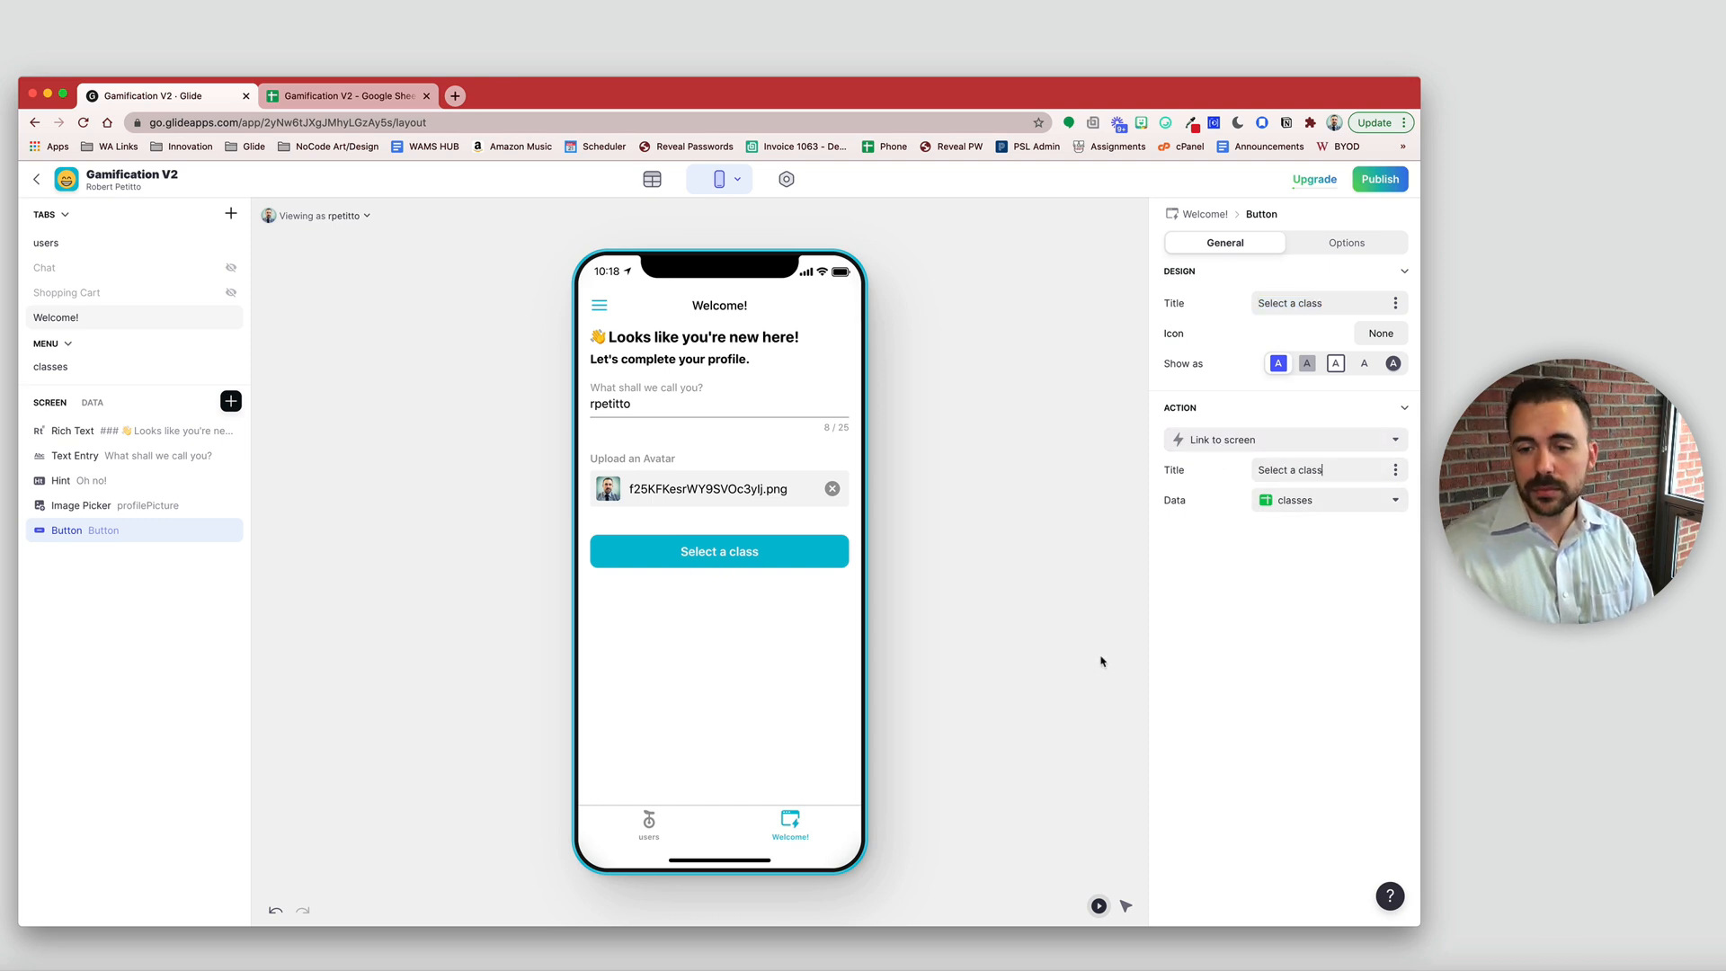
{"action": "left_click", "coordinate": [1012, 666]}
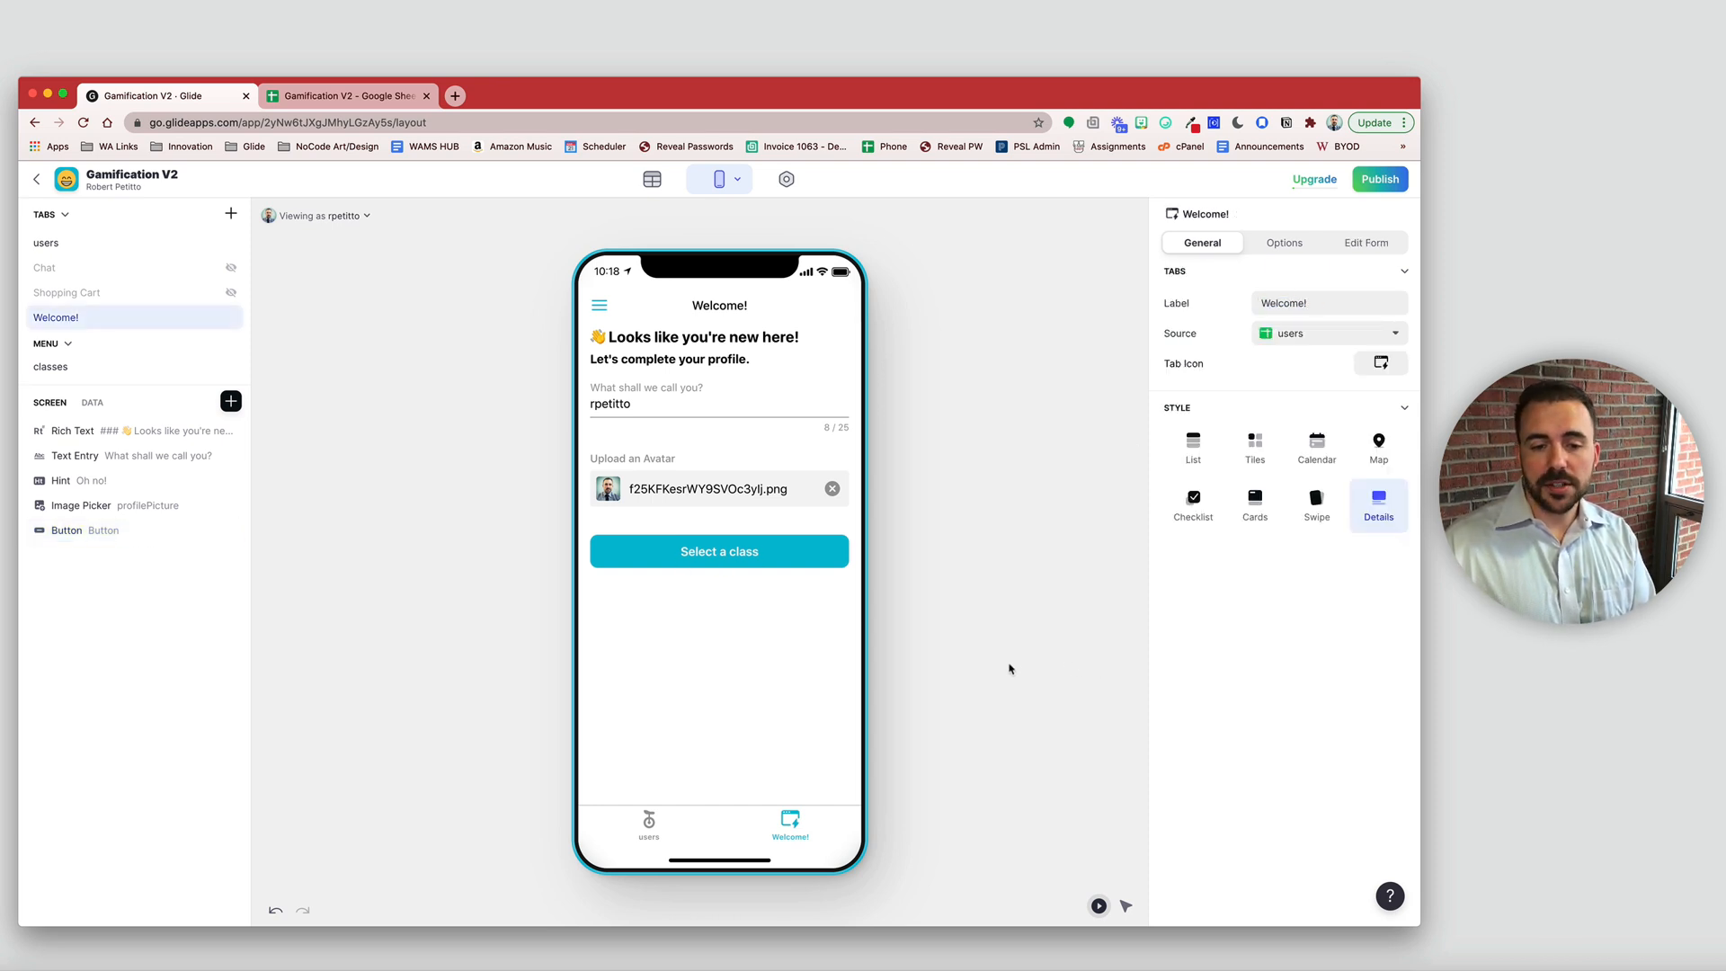
- Open the Select a class screen in the preview and switch it to the Swipe style
{"action": "left_click", "coordinate": [717, 557]}
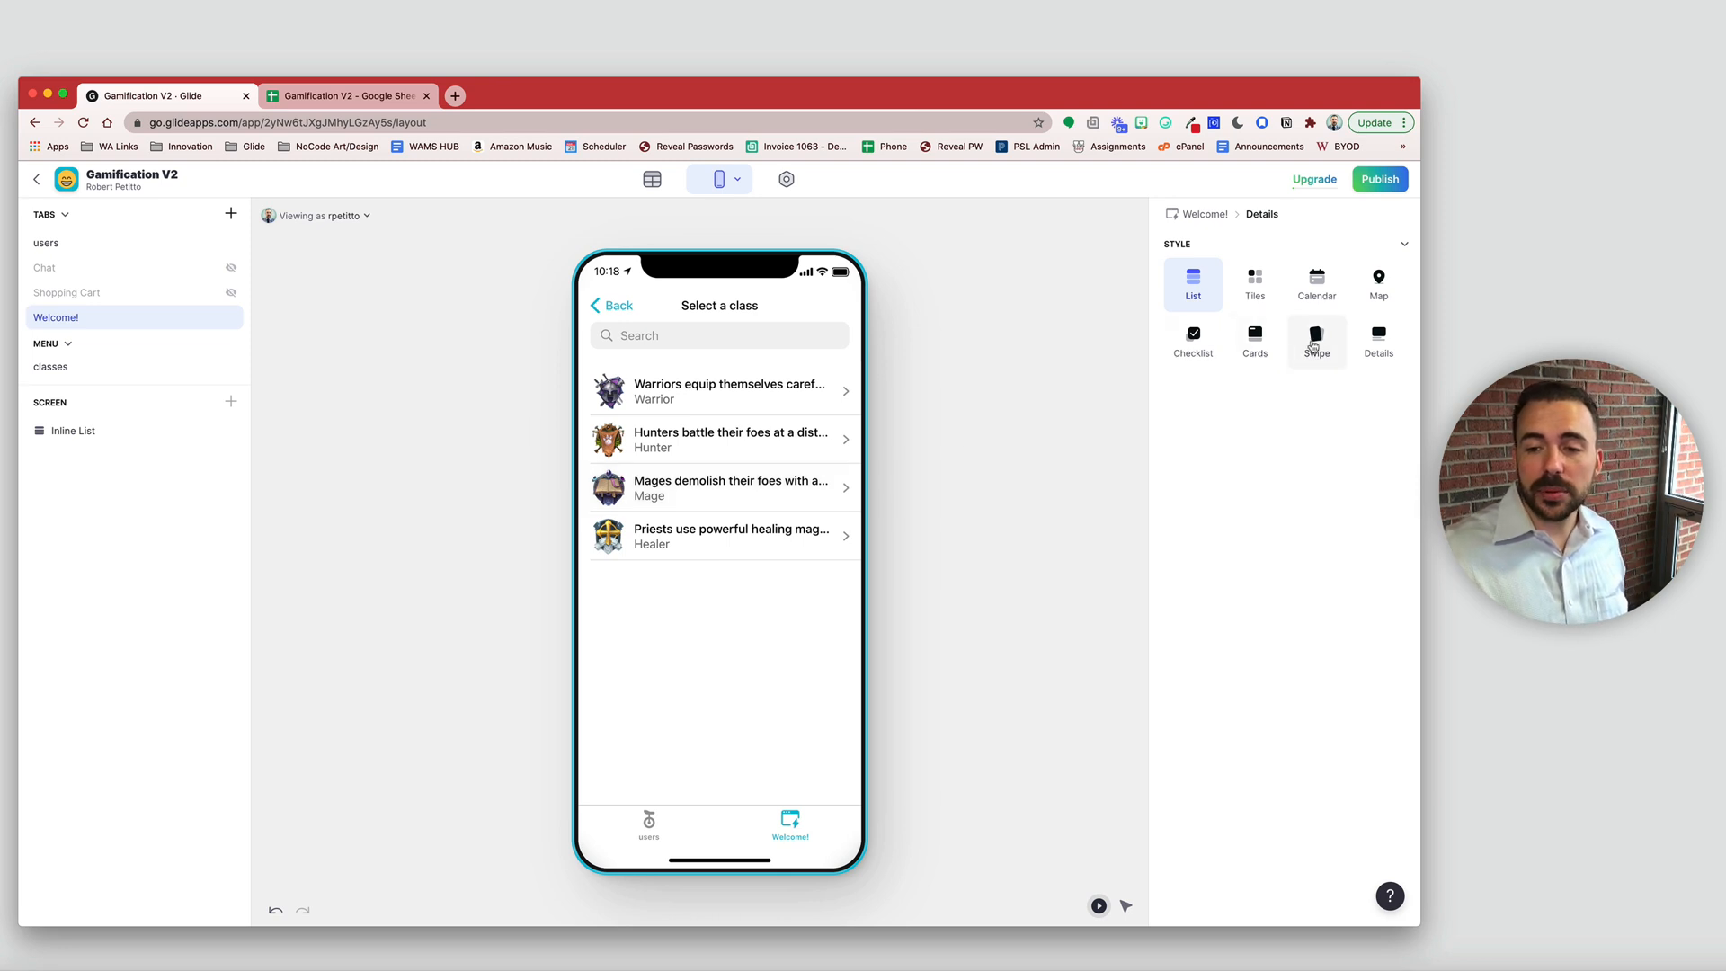
{"action": "left_click", "coordinate": [1316, 335]}
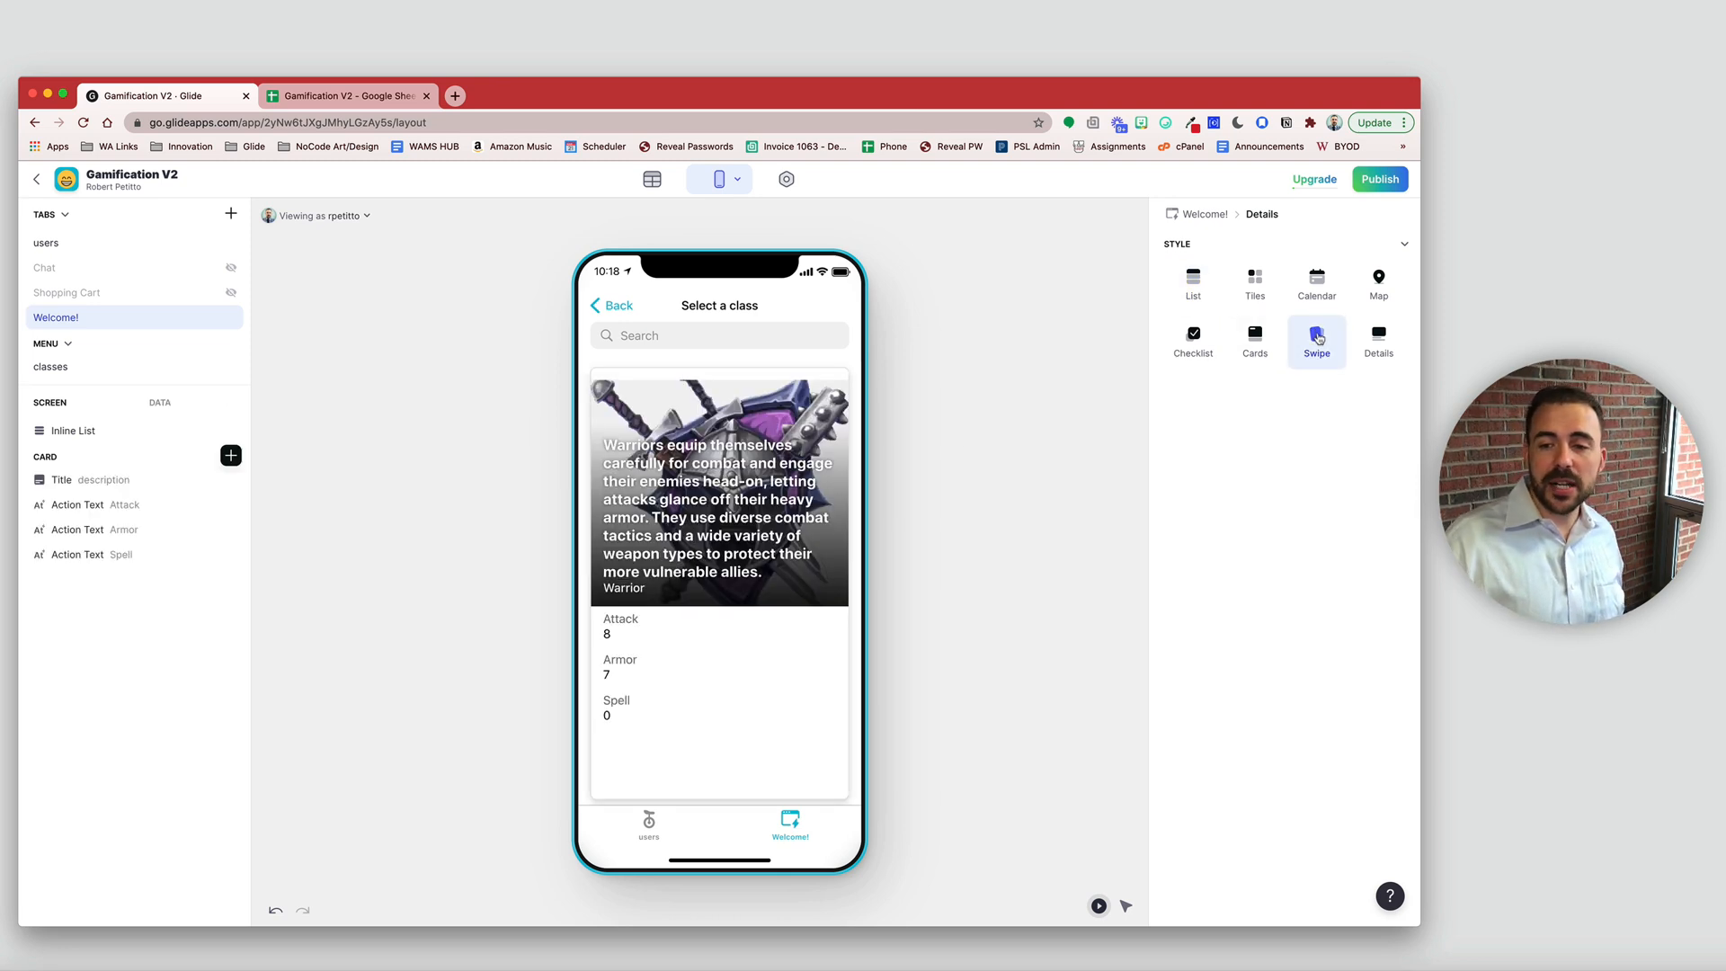
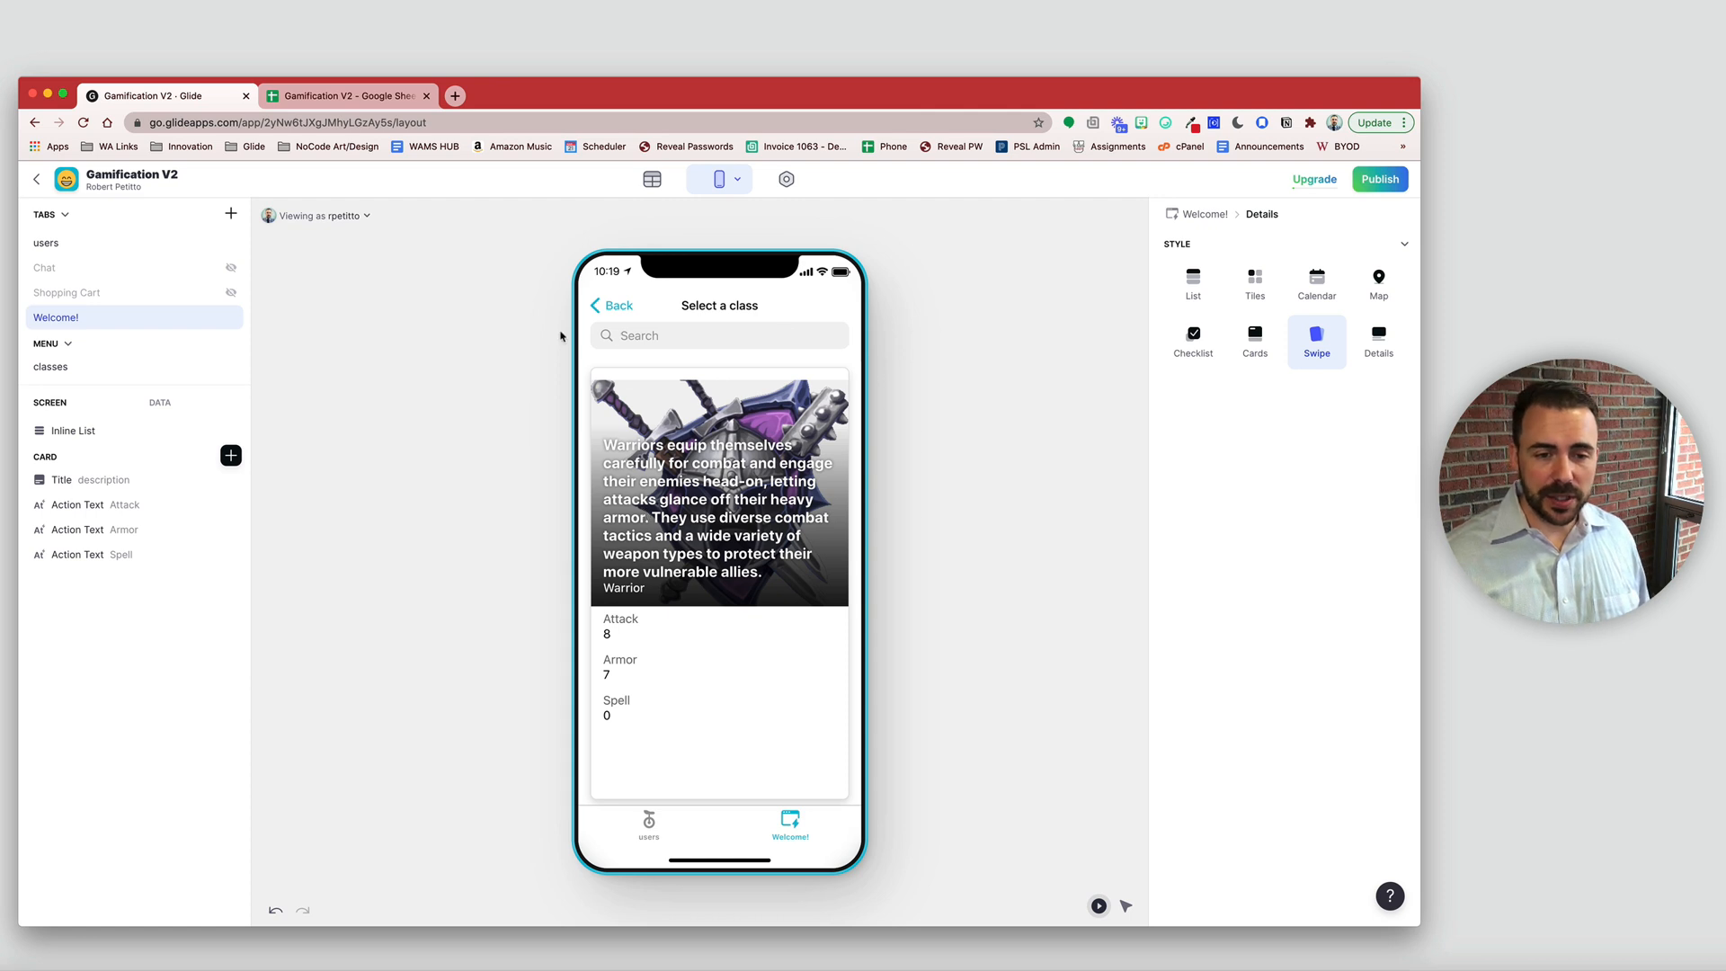
- Turn off Show search bar on the class Inline List, leaving only the swipe cards
{"action": "left_click", "coordinate": [134, 430]}
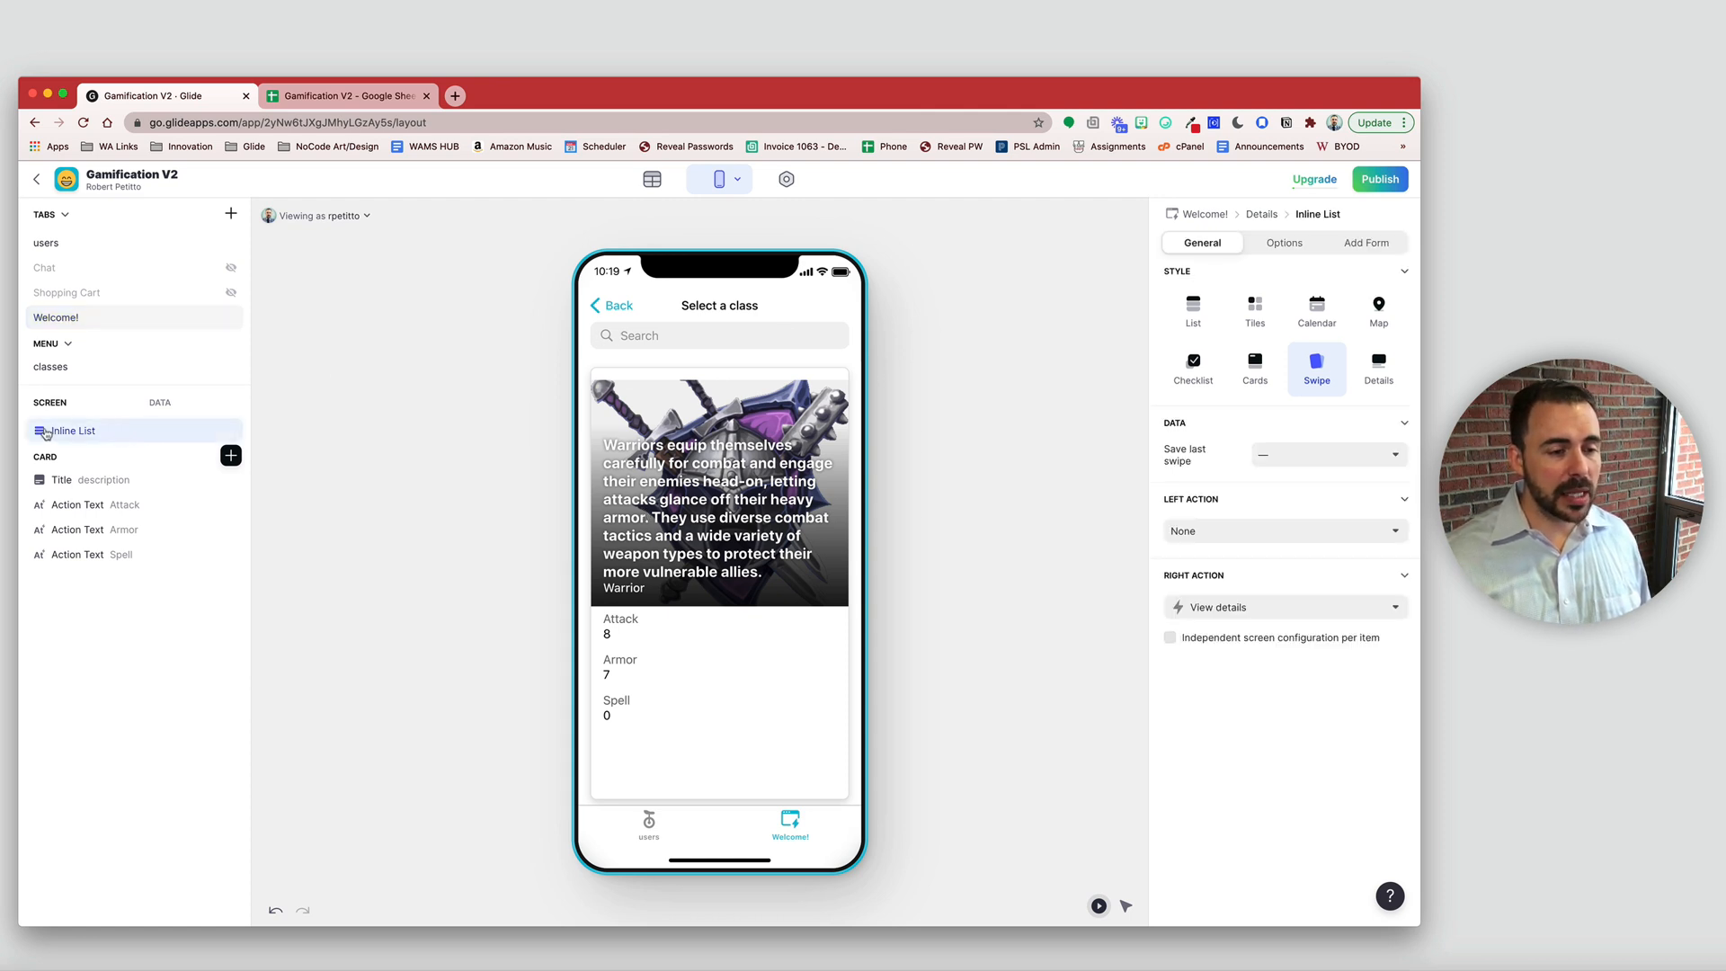
{"action": "left_click", "coordinate": [1284, 245]}
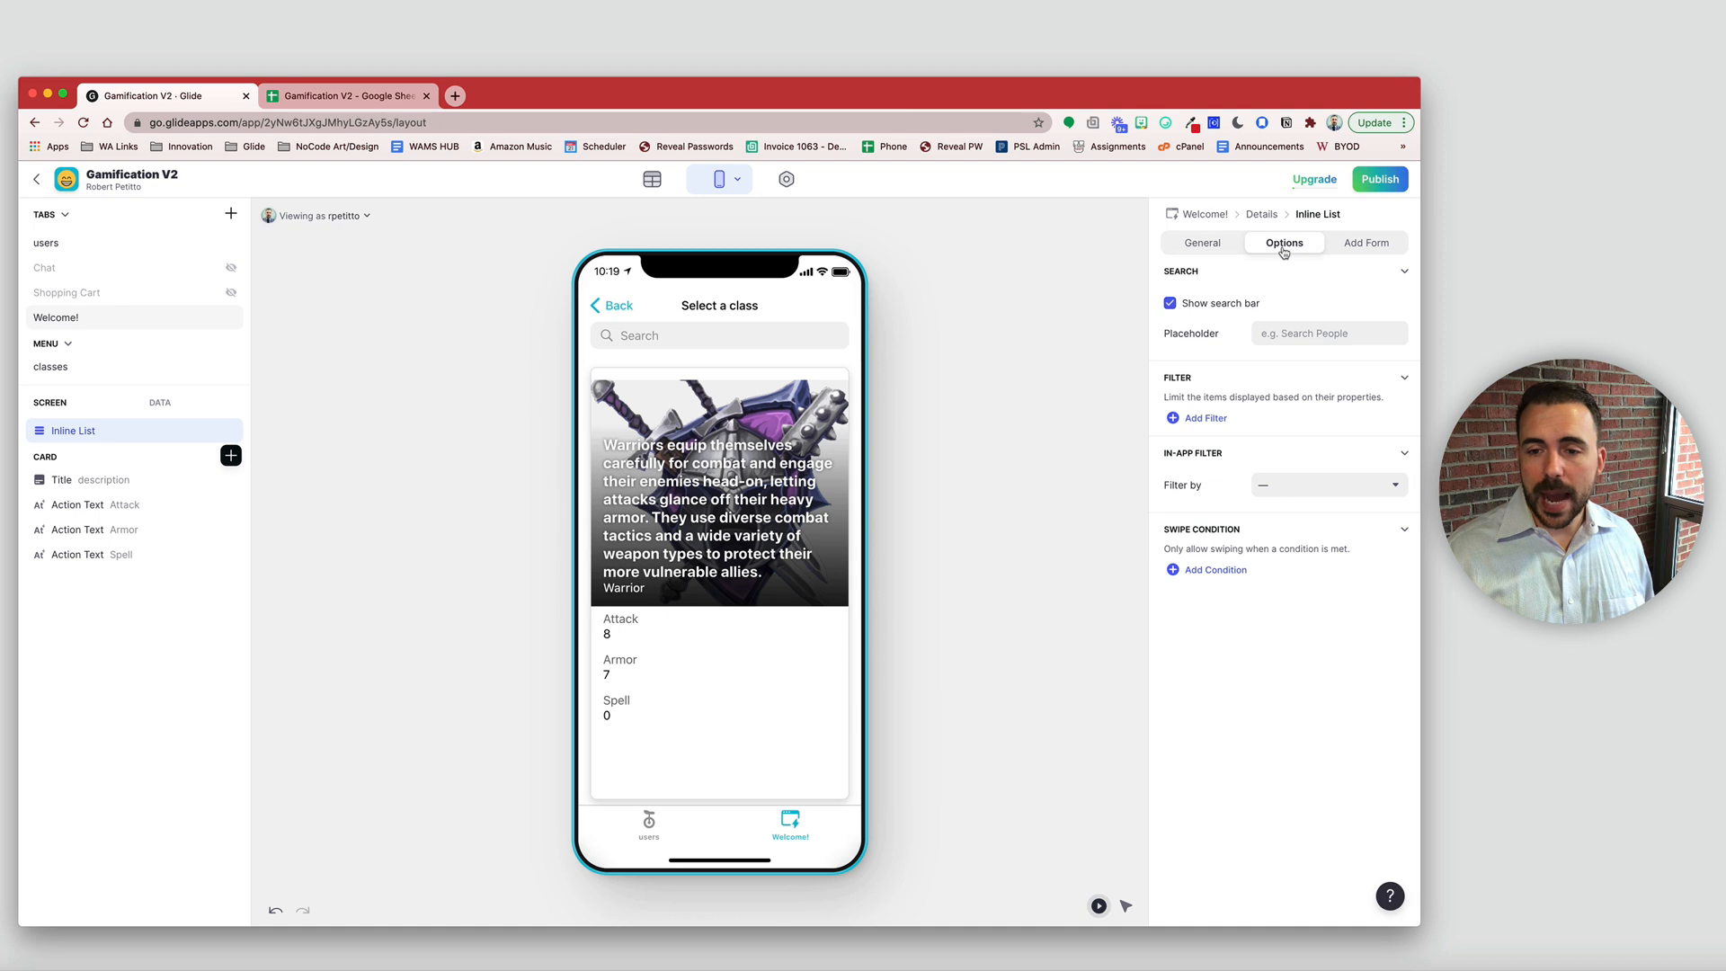
{"action": "left_click", "coordinate": [1170, 305]}
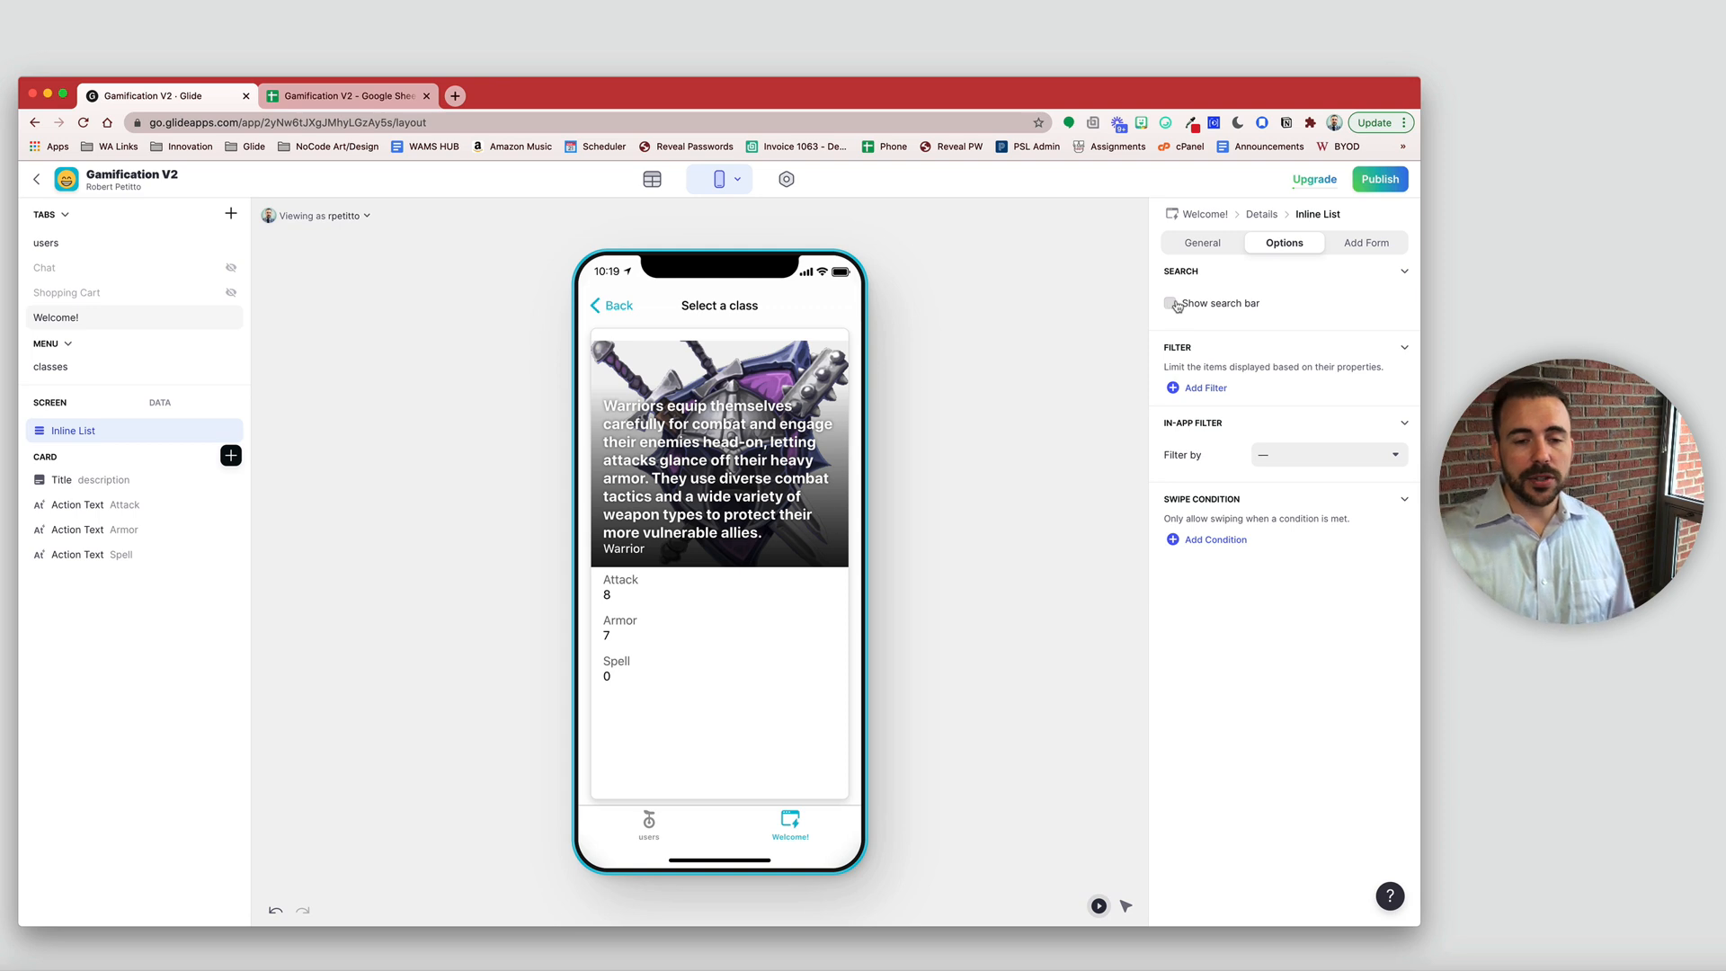
{"action": "left_click", "coordinate": [1203, 243]}
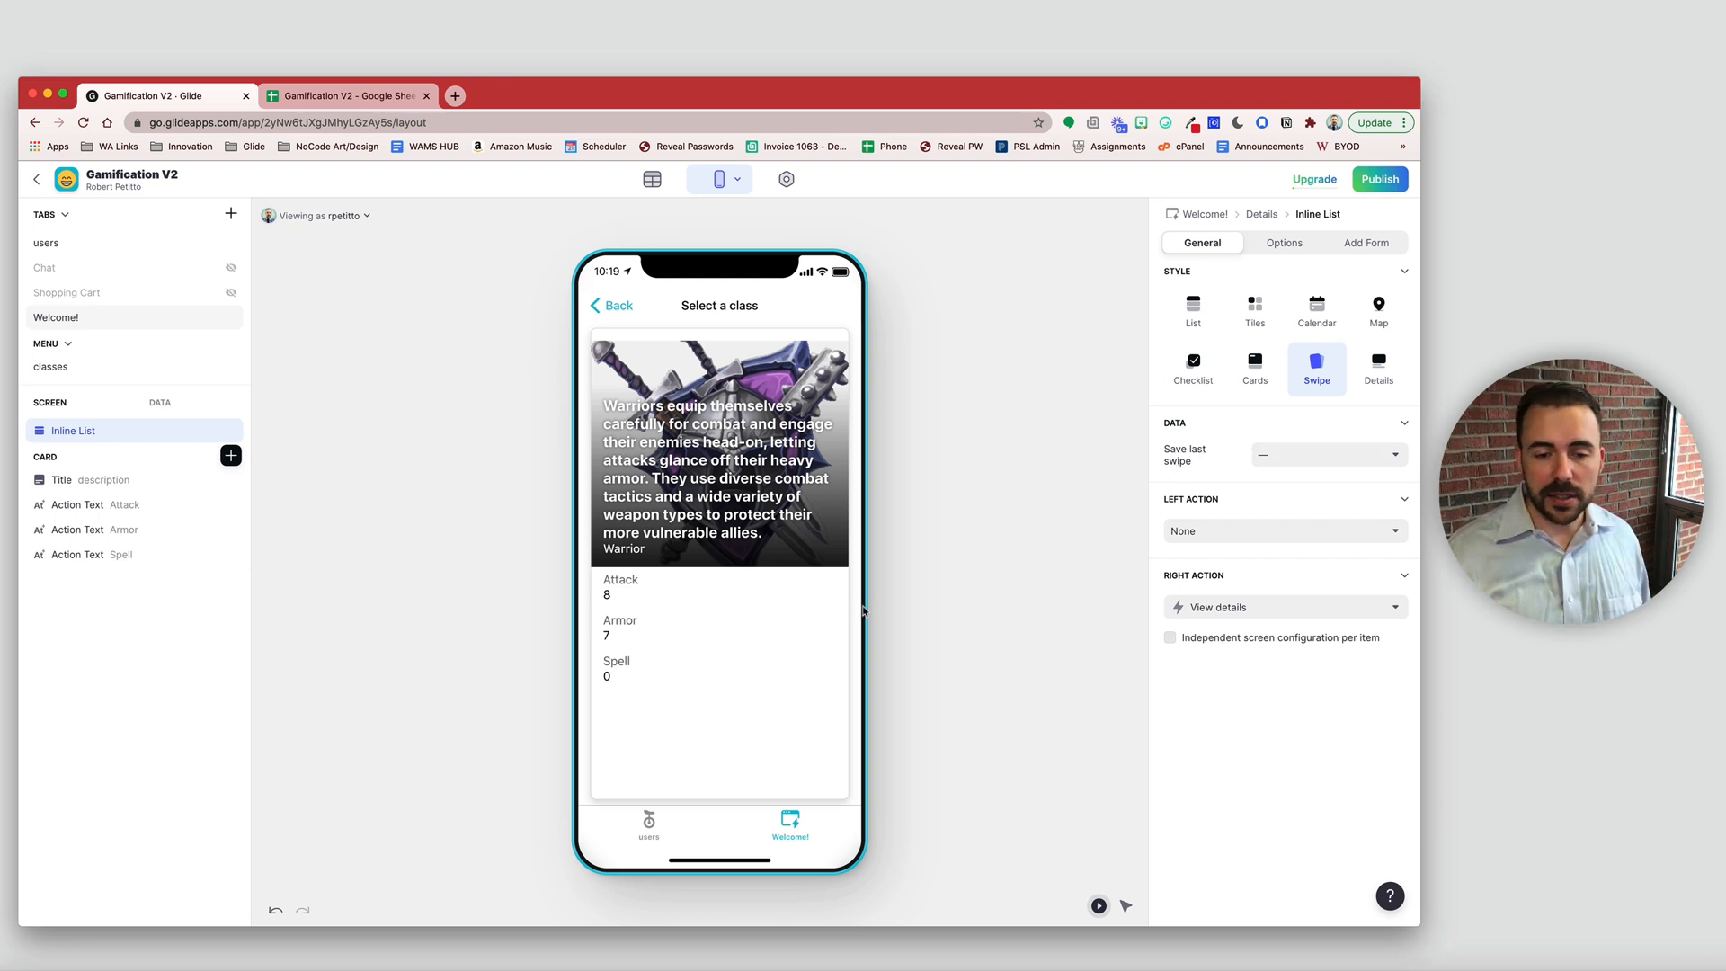
{"action": "left_click", "coordinate": [543, 601]}
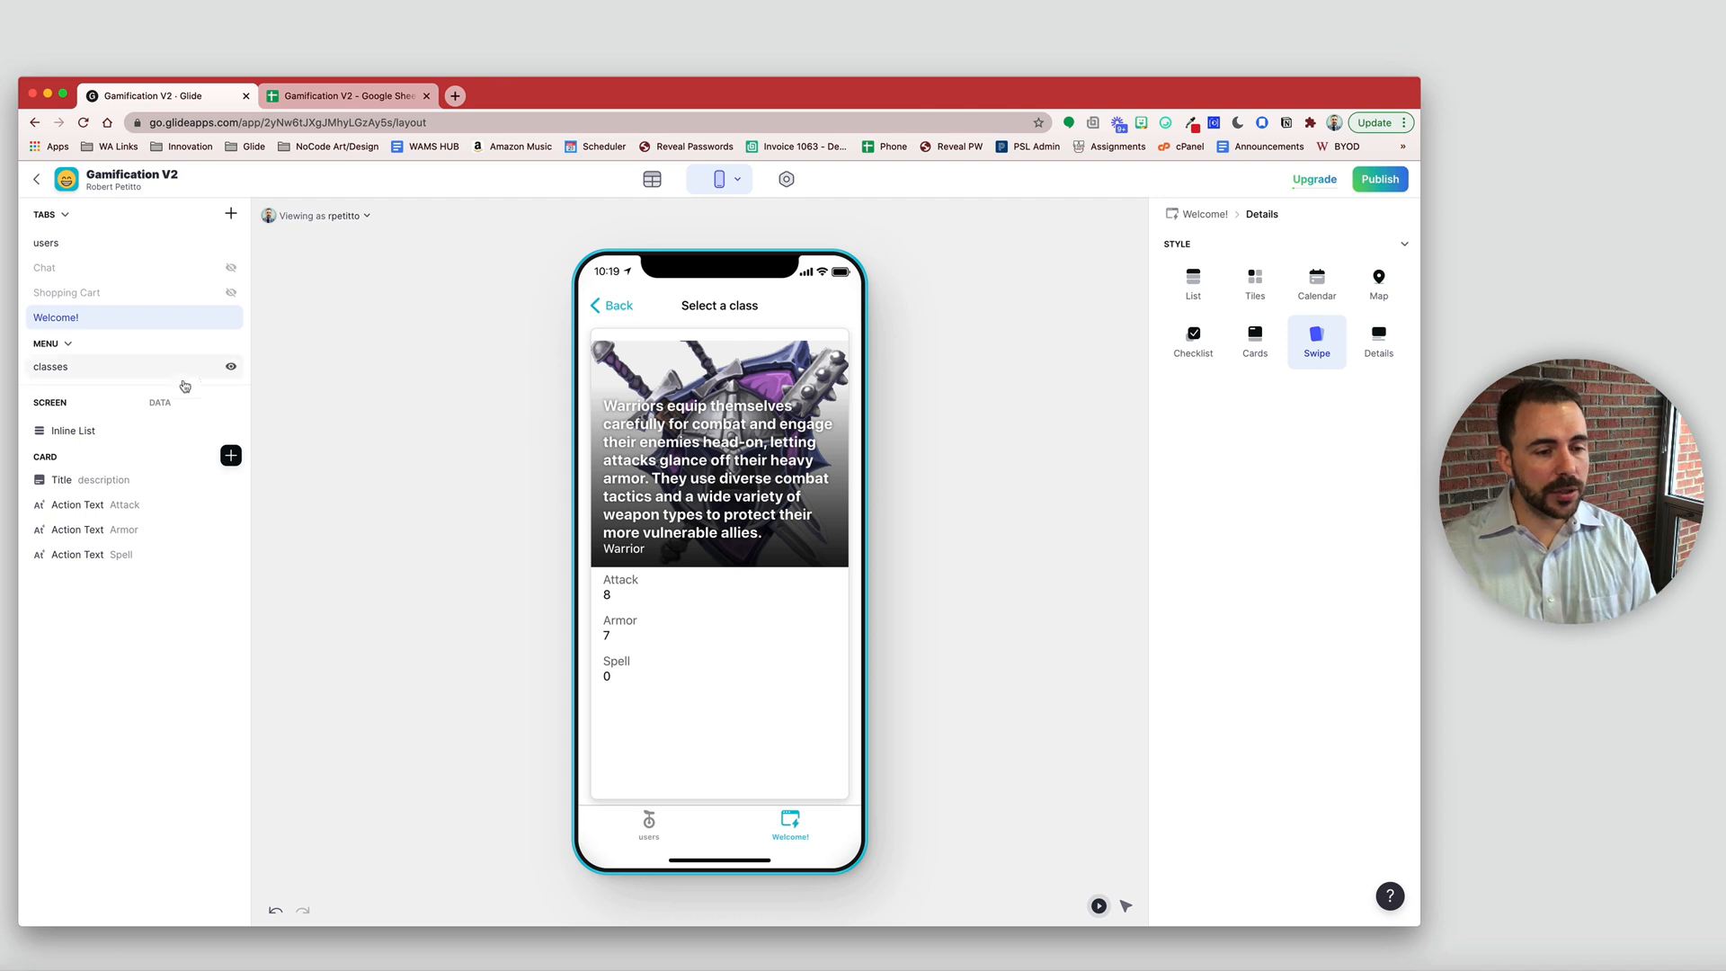
- Add a user-specific Date/Time column labelled 'Swiped' to classes, plus the required Row ID column
{"action": "left_click", "coordinate": [653, 180]}
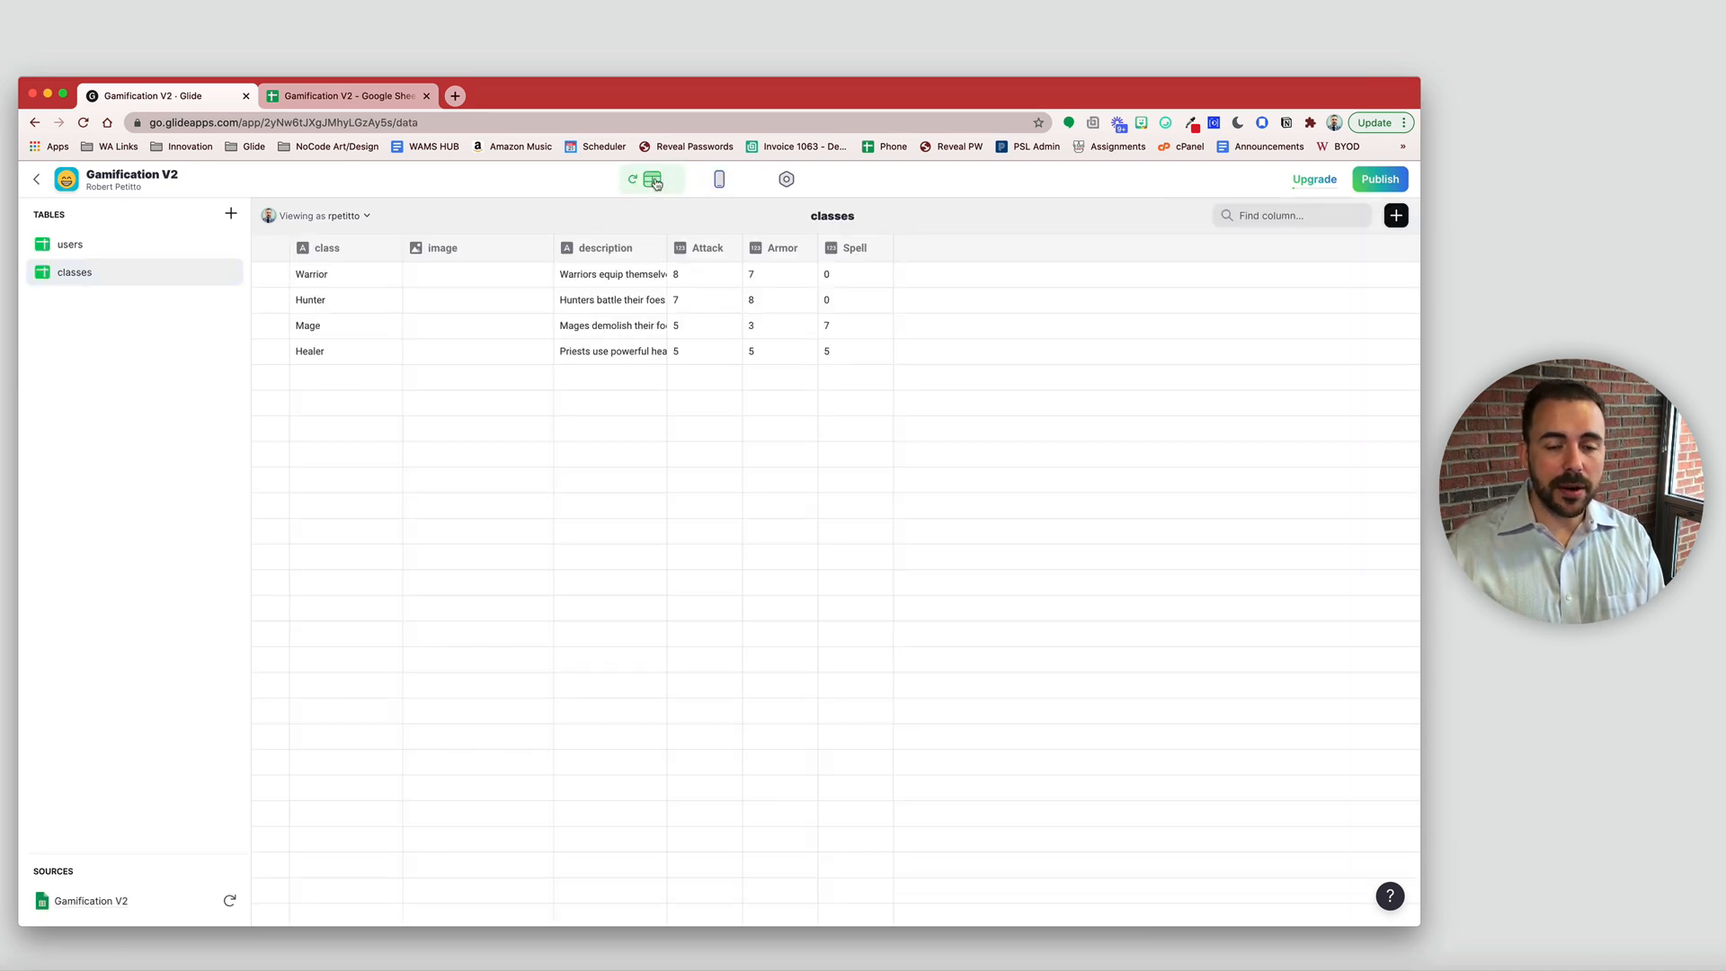
{"action": "left_click", "coordinate": [719, 179]}
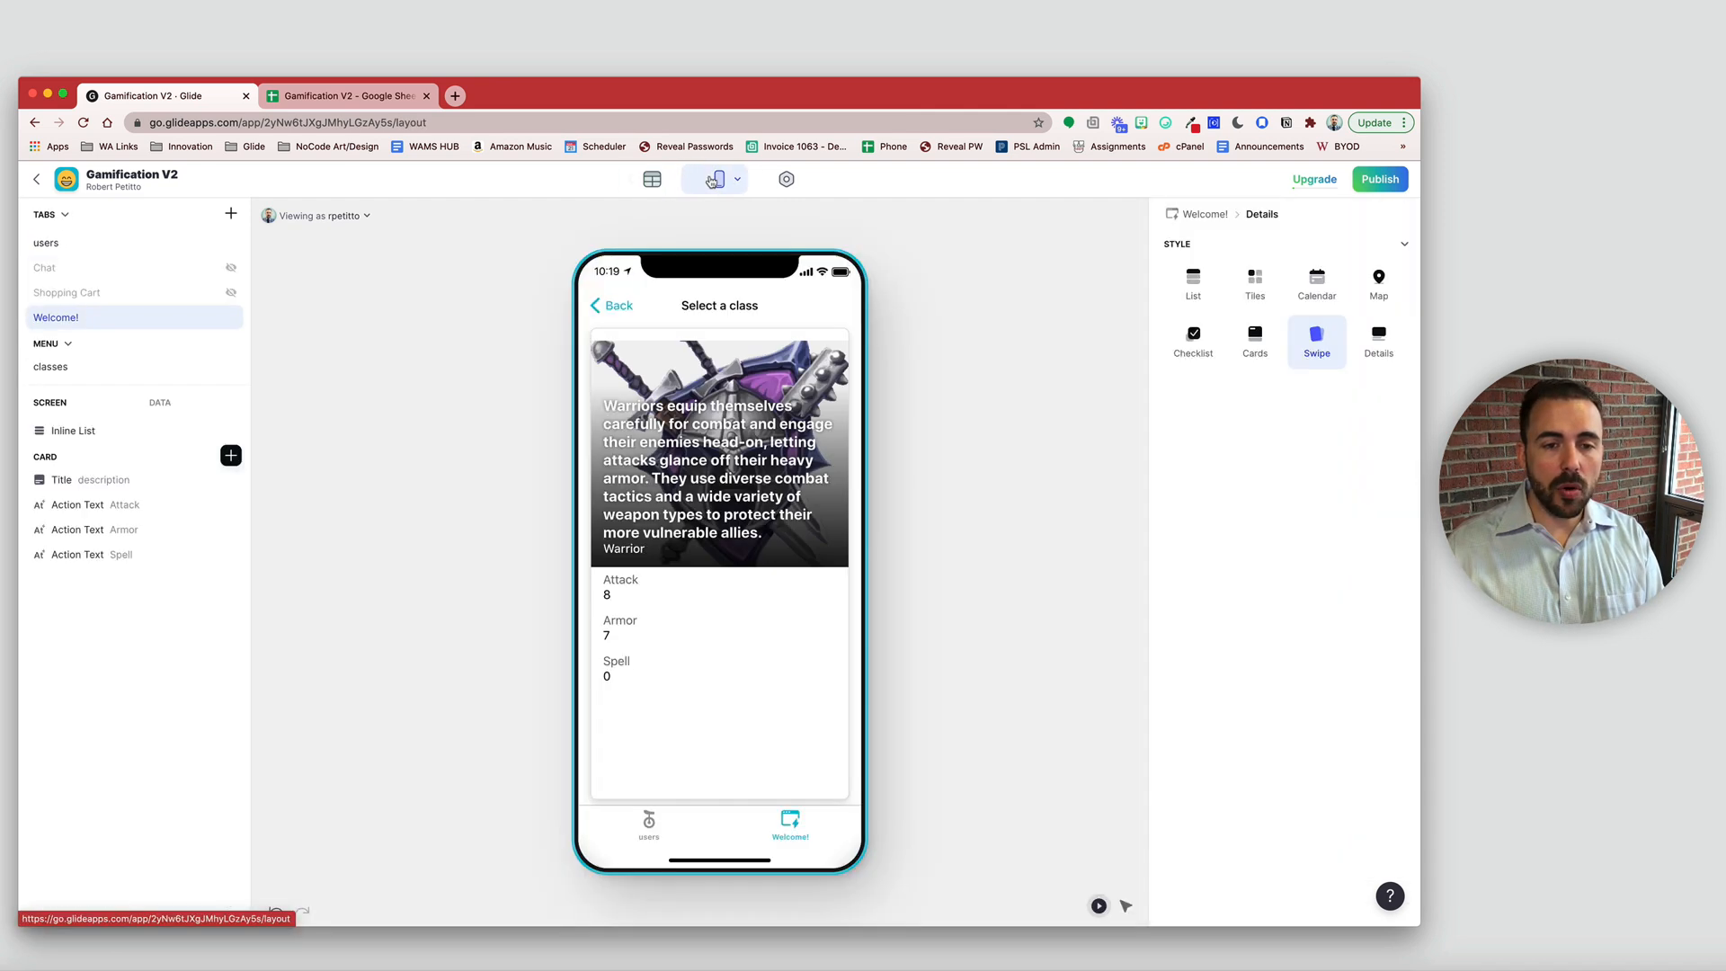
{"action": "left_click", "coordinate": [160, 403]}
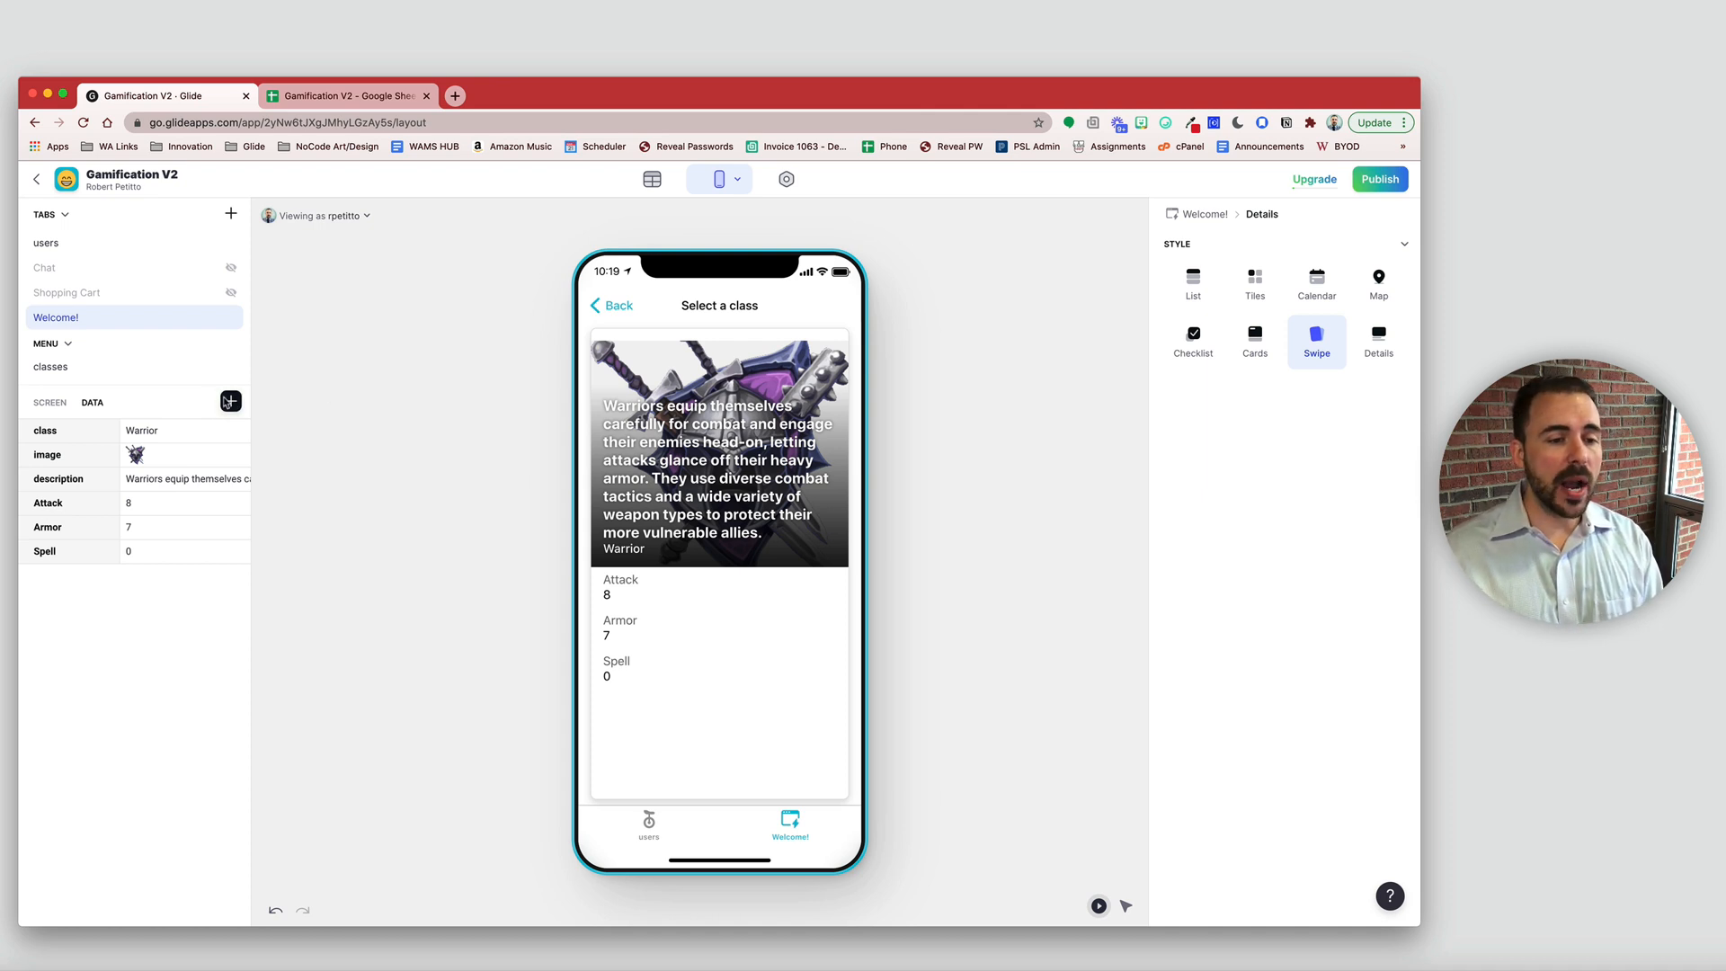
{"action": "left_click", "coordinate": [230, 402]}
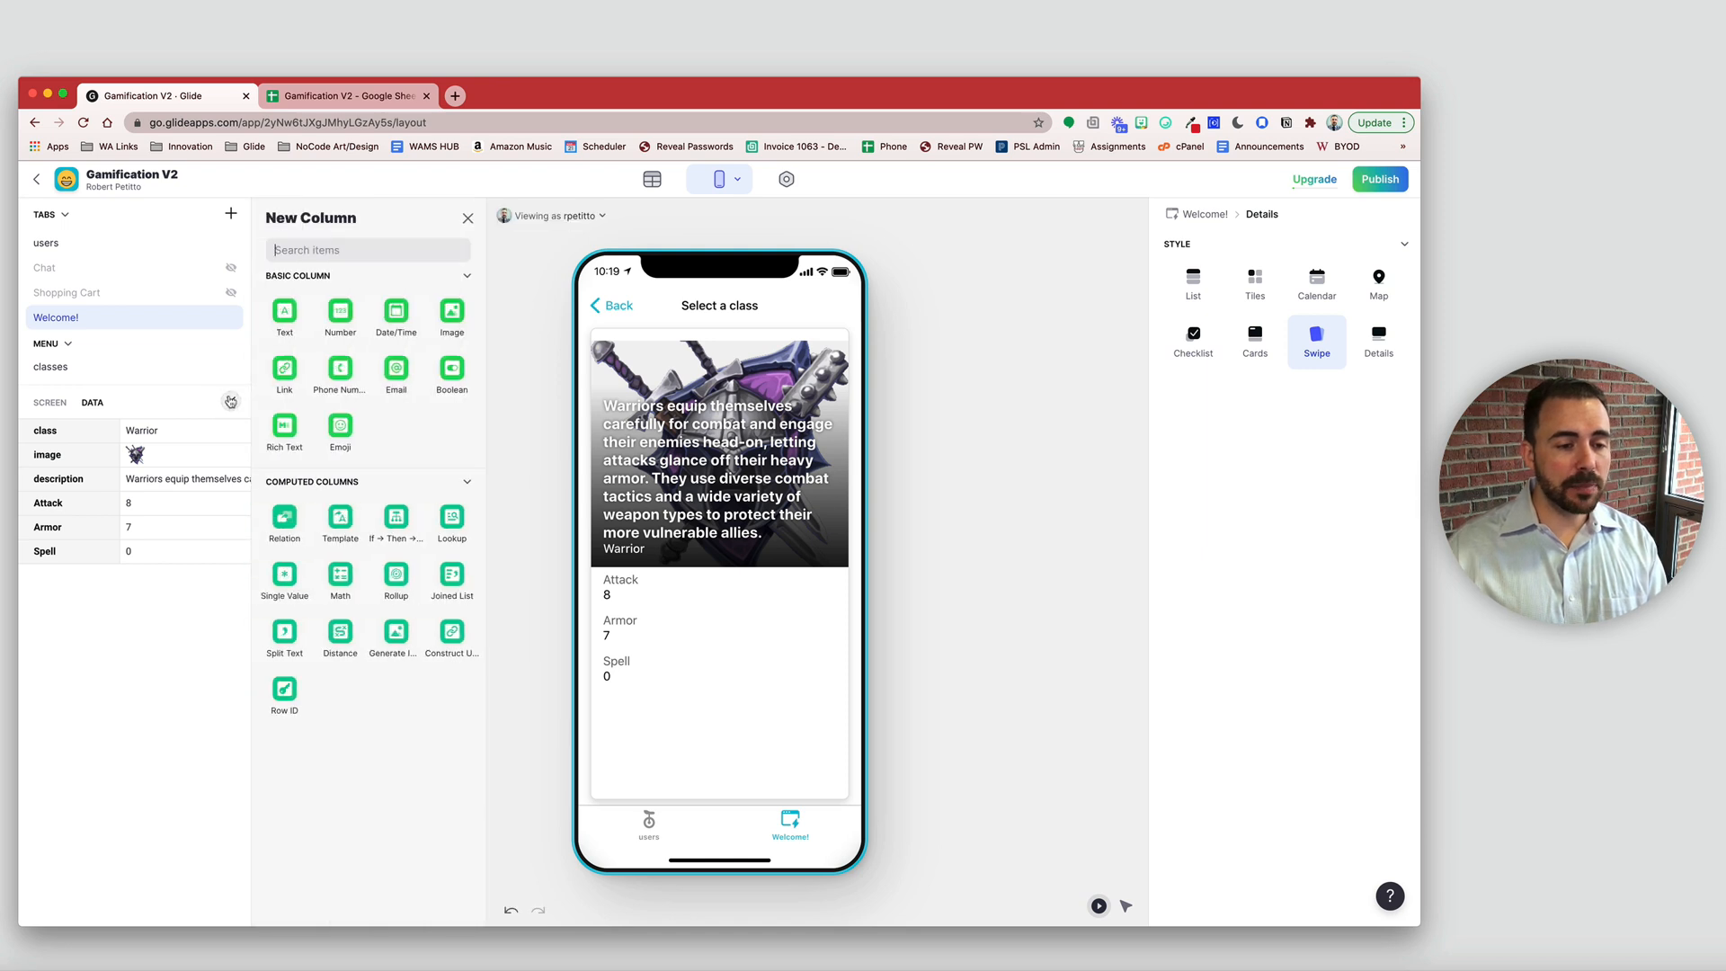
{"action": "left_click", "coordinate": [396, 316]}
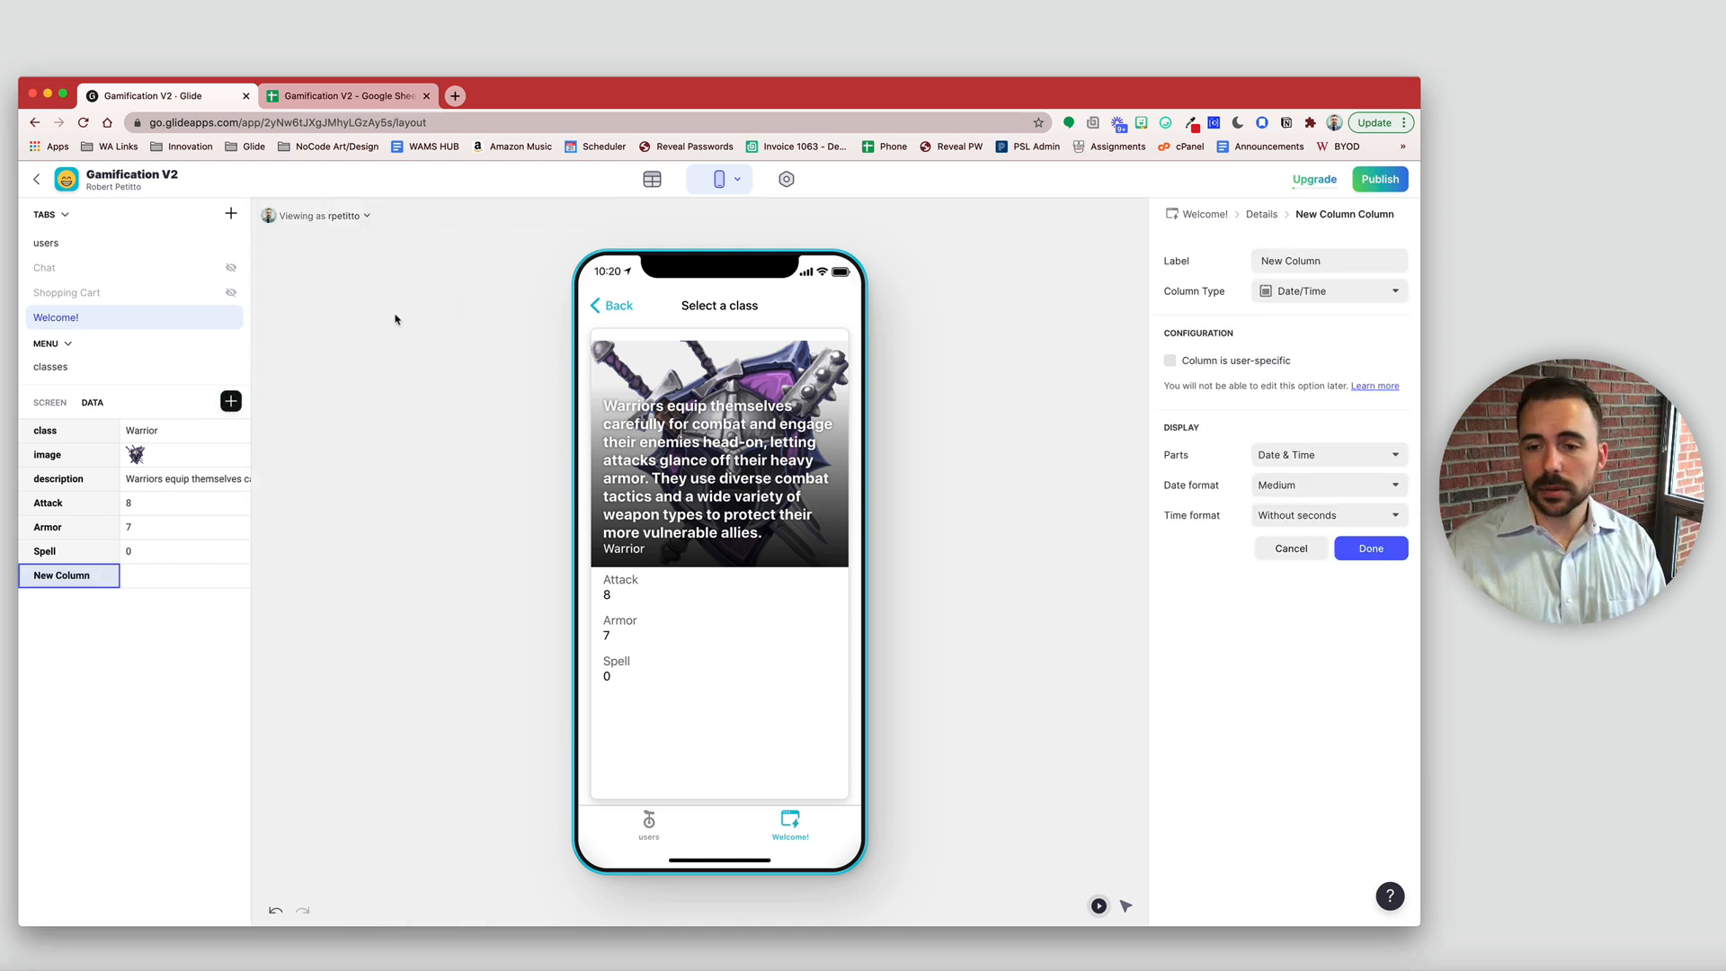
{"action": "left_click", "coordinate": [1202, 362]}
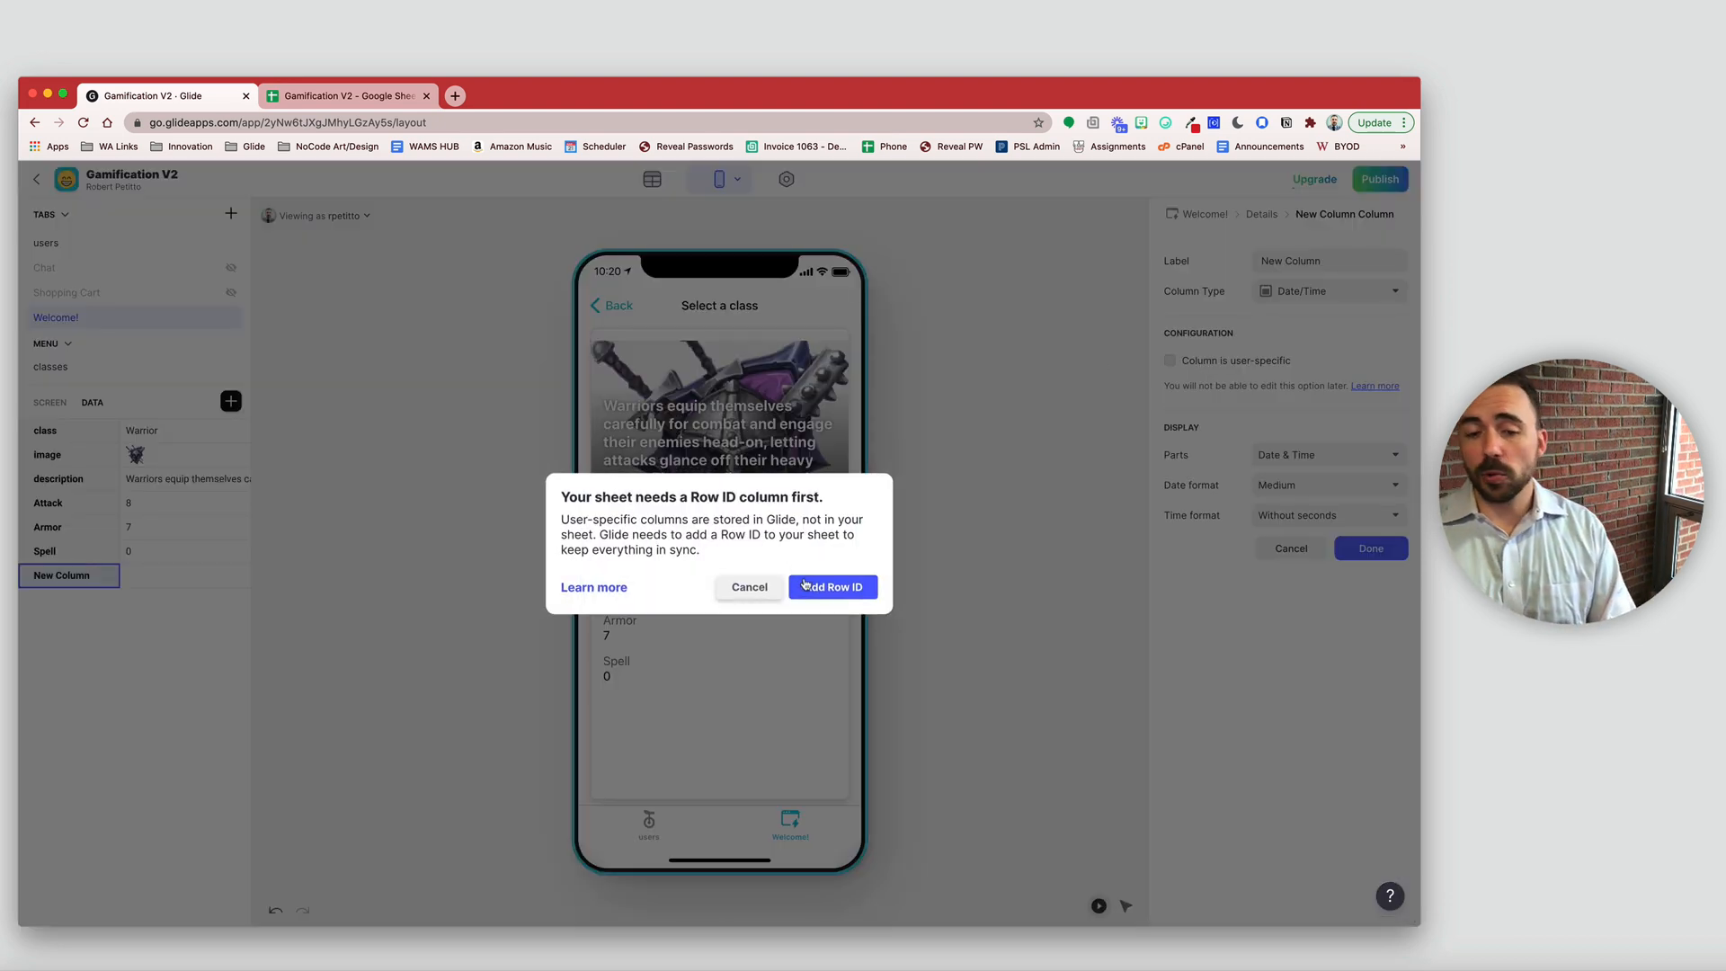
{"action": "left_click", "coordinate": [828, 591]}
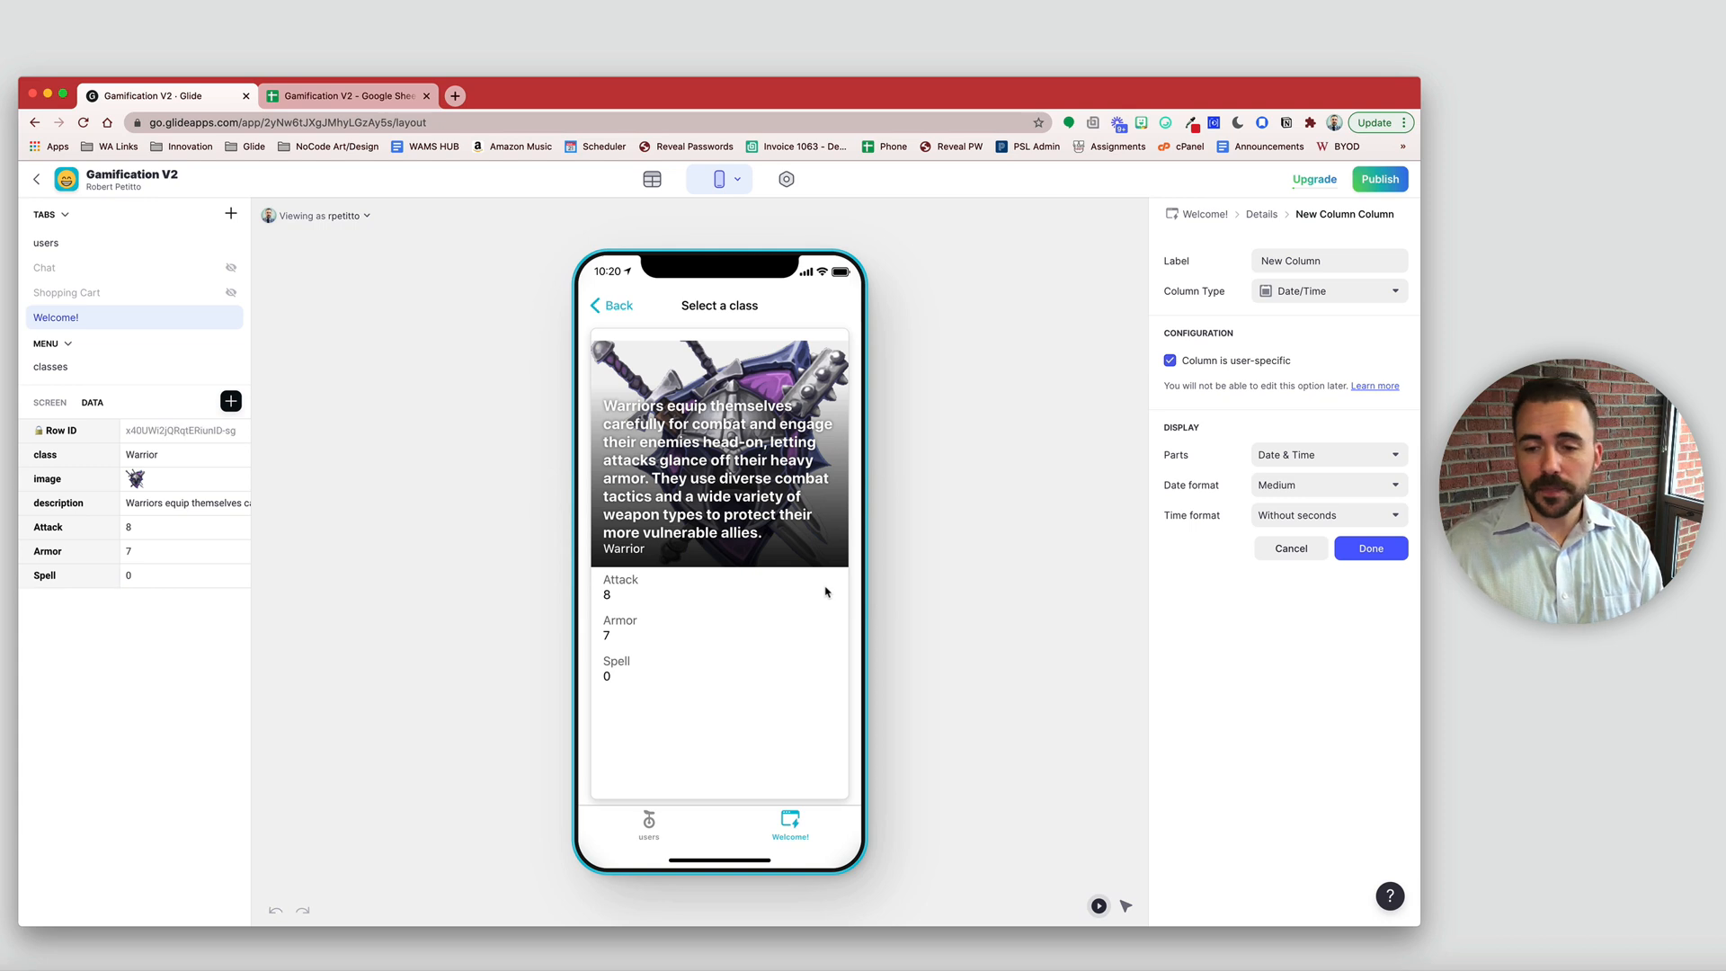
{"action": "left_click", "coordinate": [1221, 267]}
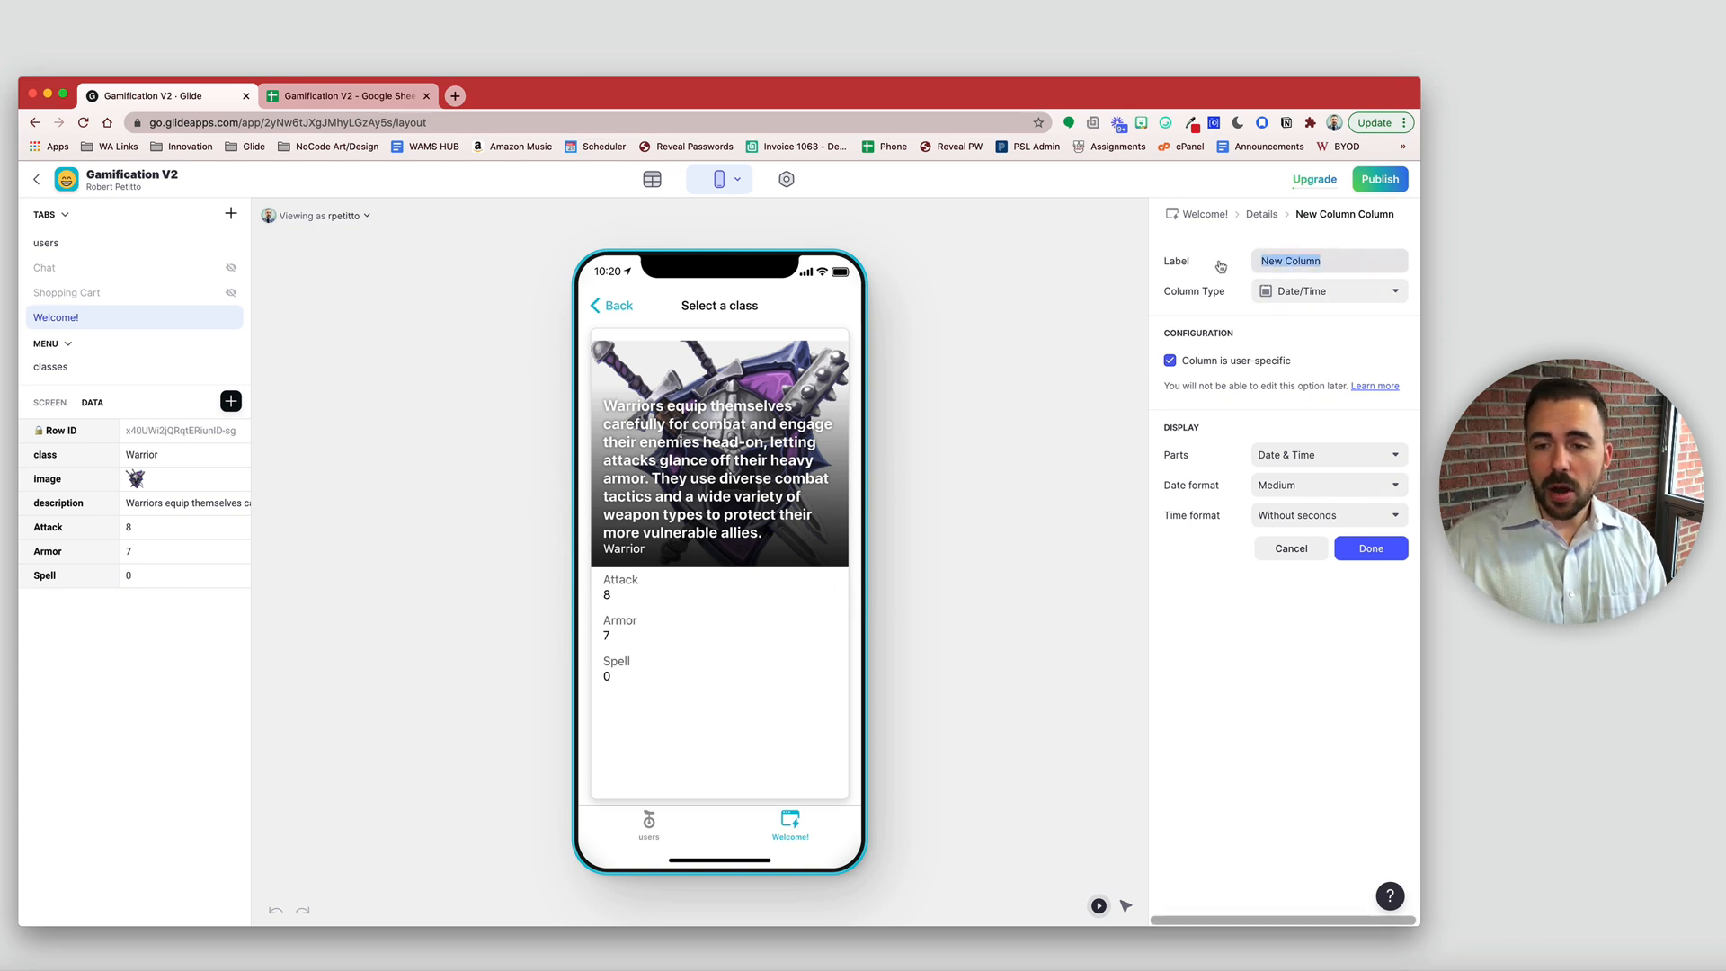
{"action": "type", "text": "Swiped"}
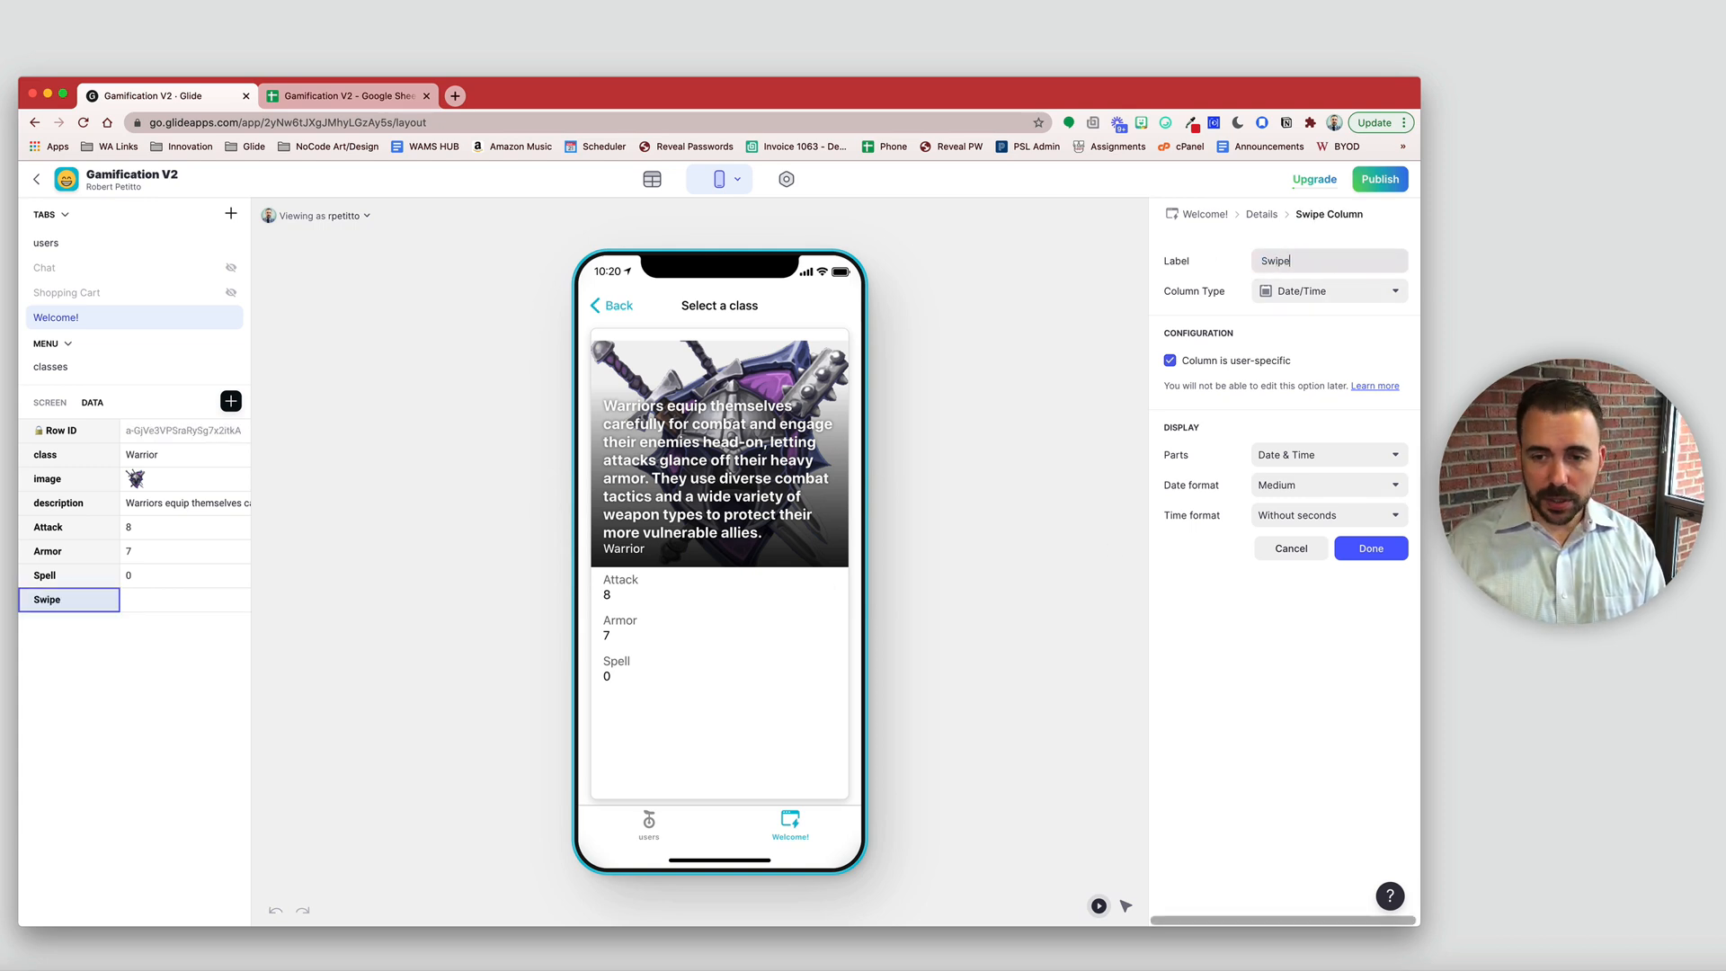
{"action": "left_click", "coordinate": [1372, 549]}
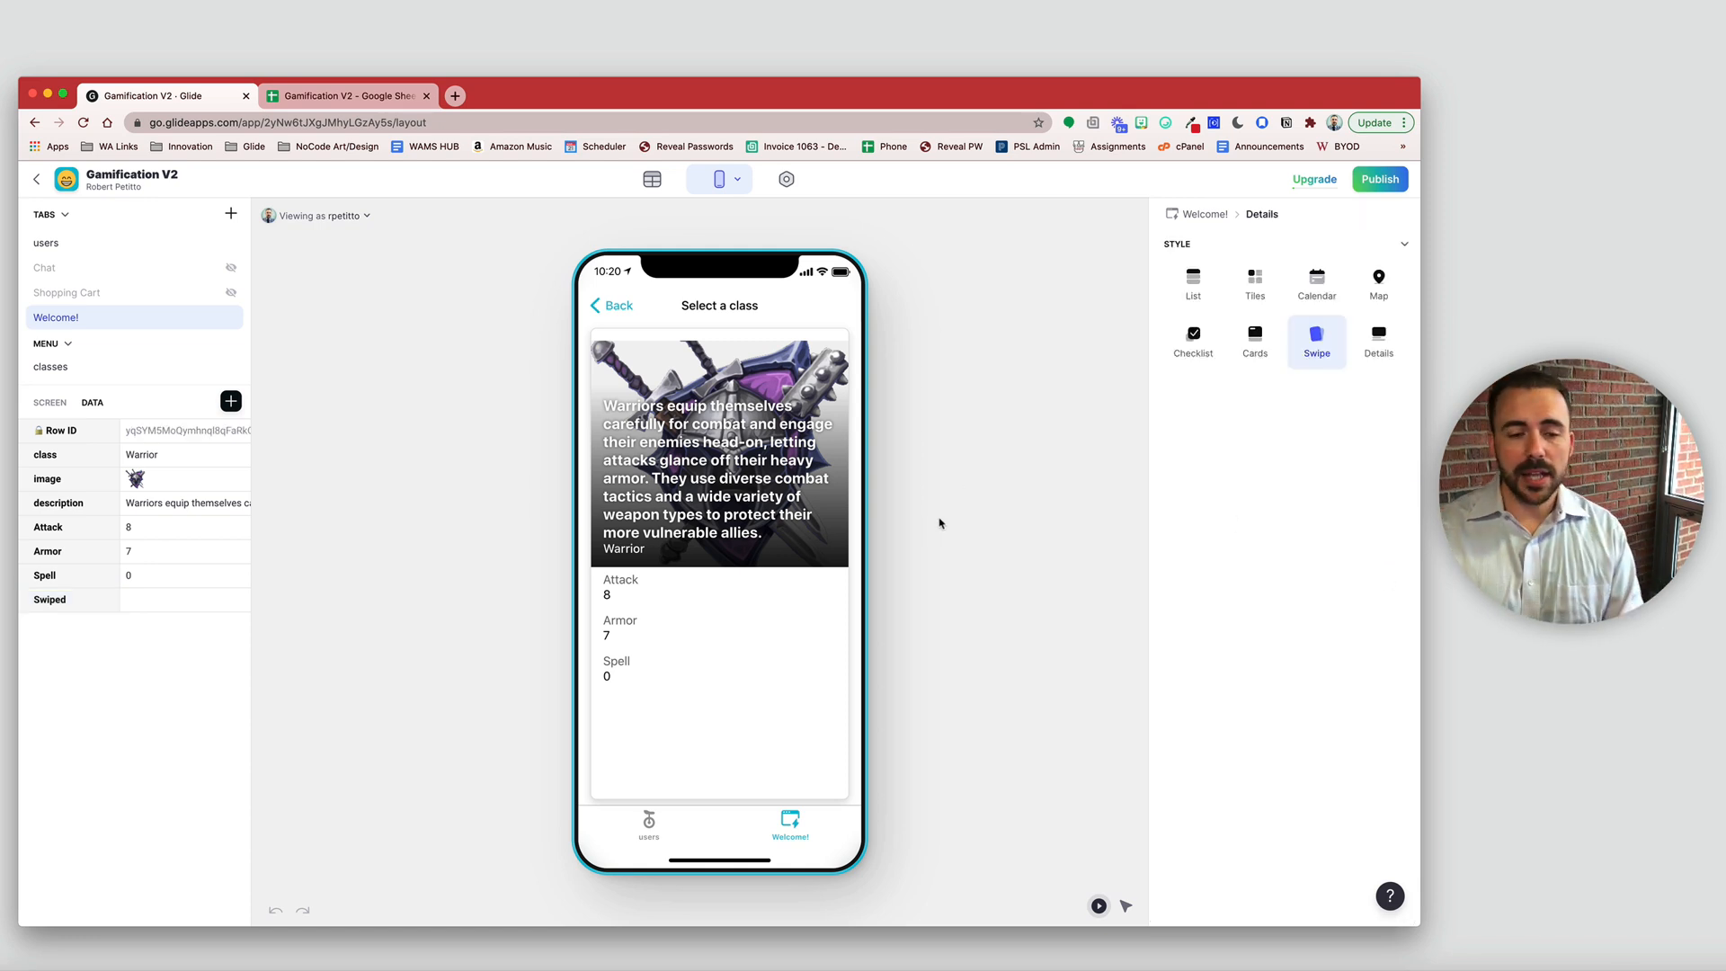
- Set the Inline List's Save last swipe to the Swiped column and test by swiping Warrior and Hunter away
{"action": "left_click", "coordinate": [50, 403]}
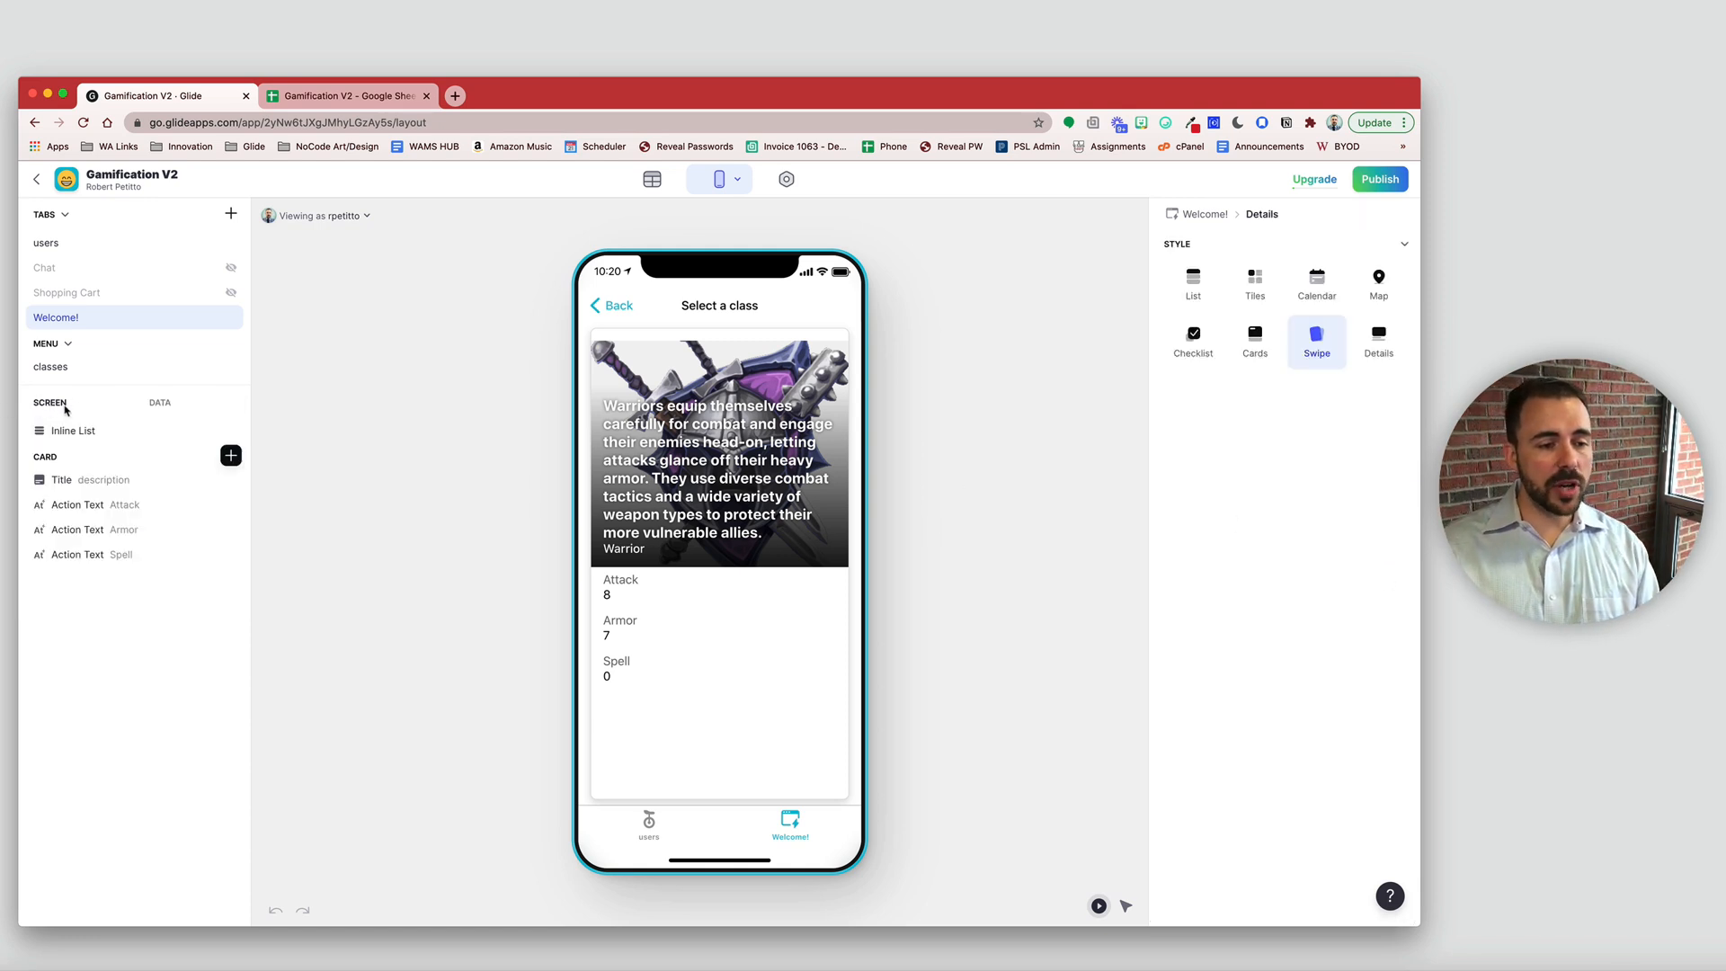
{"action": "left_click", "coordinate": [73, 433]}
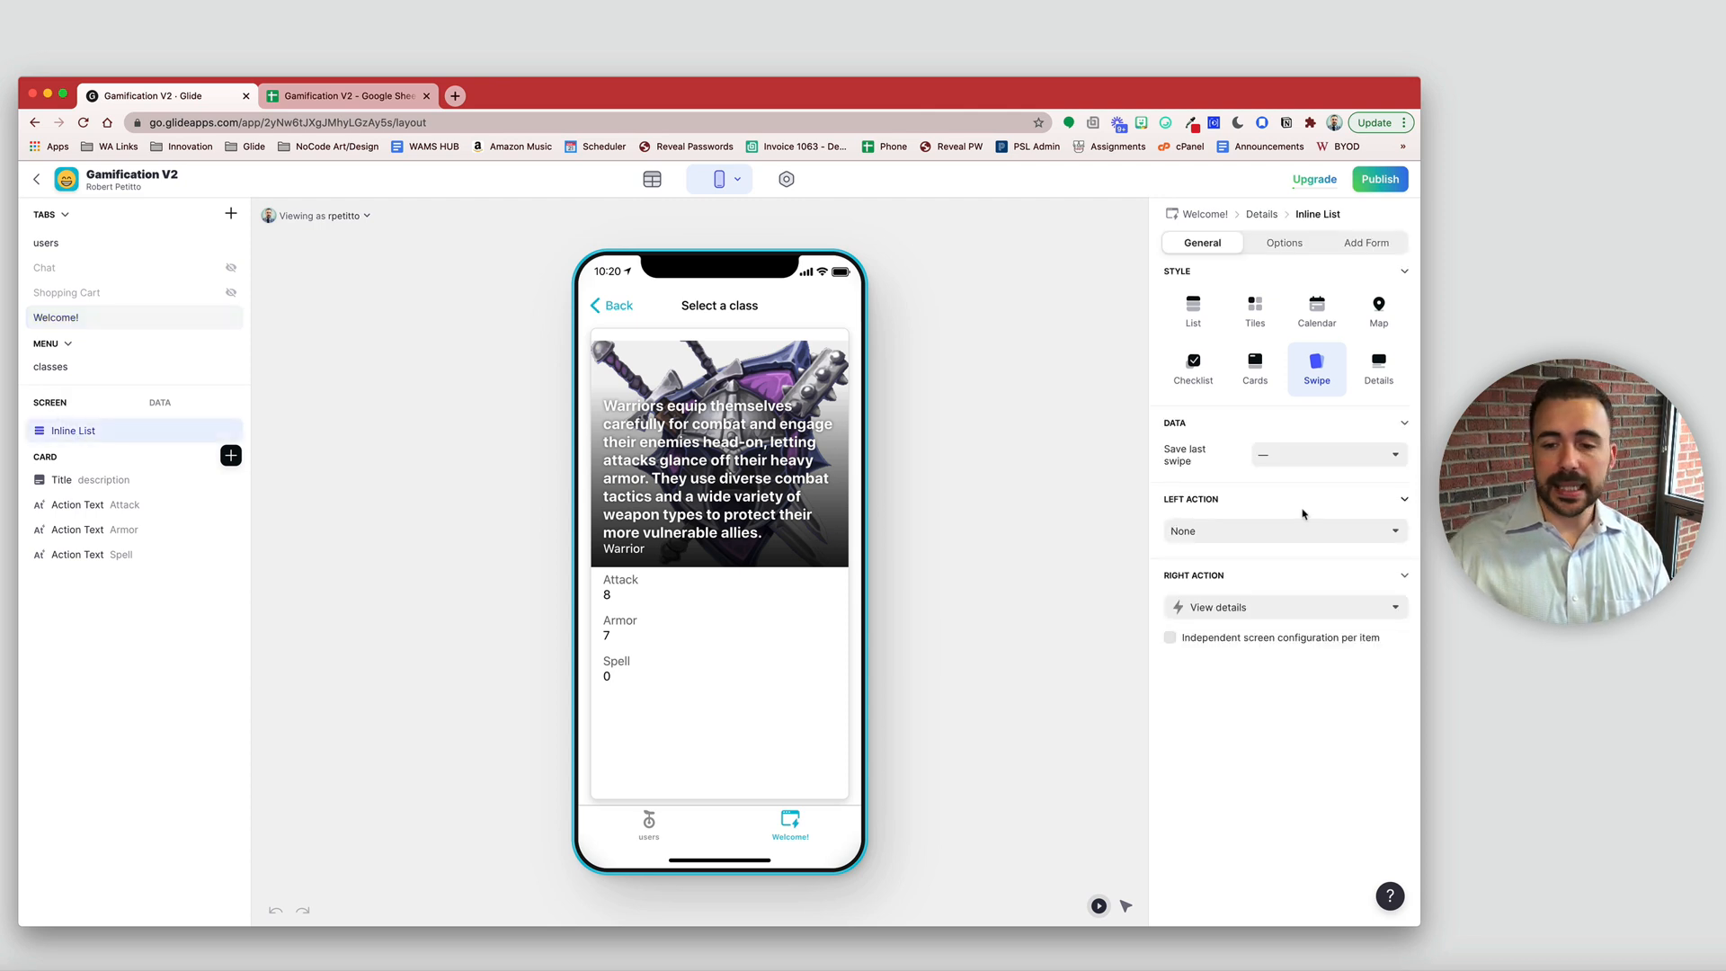
{"action": "left_click", "coordinate": [1302, 455]}
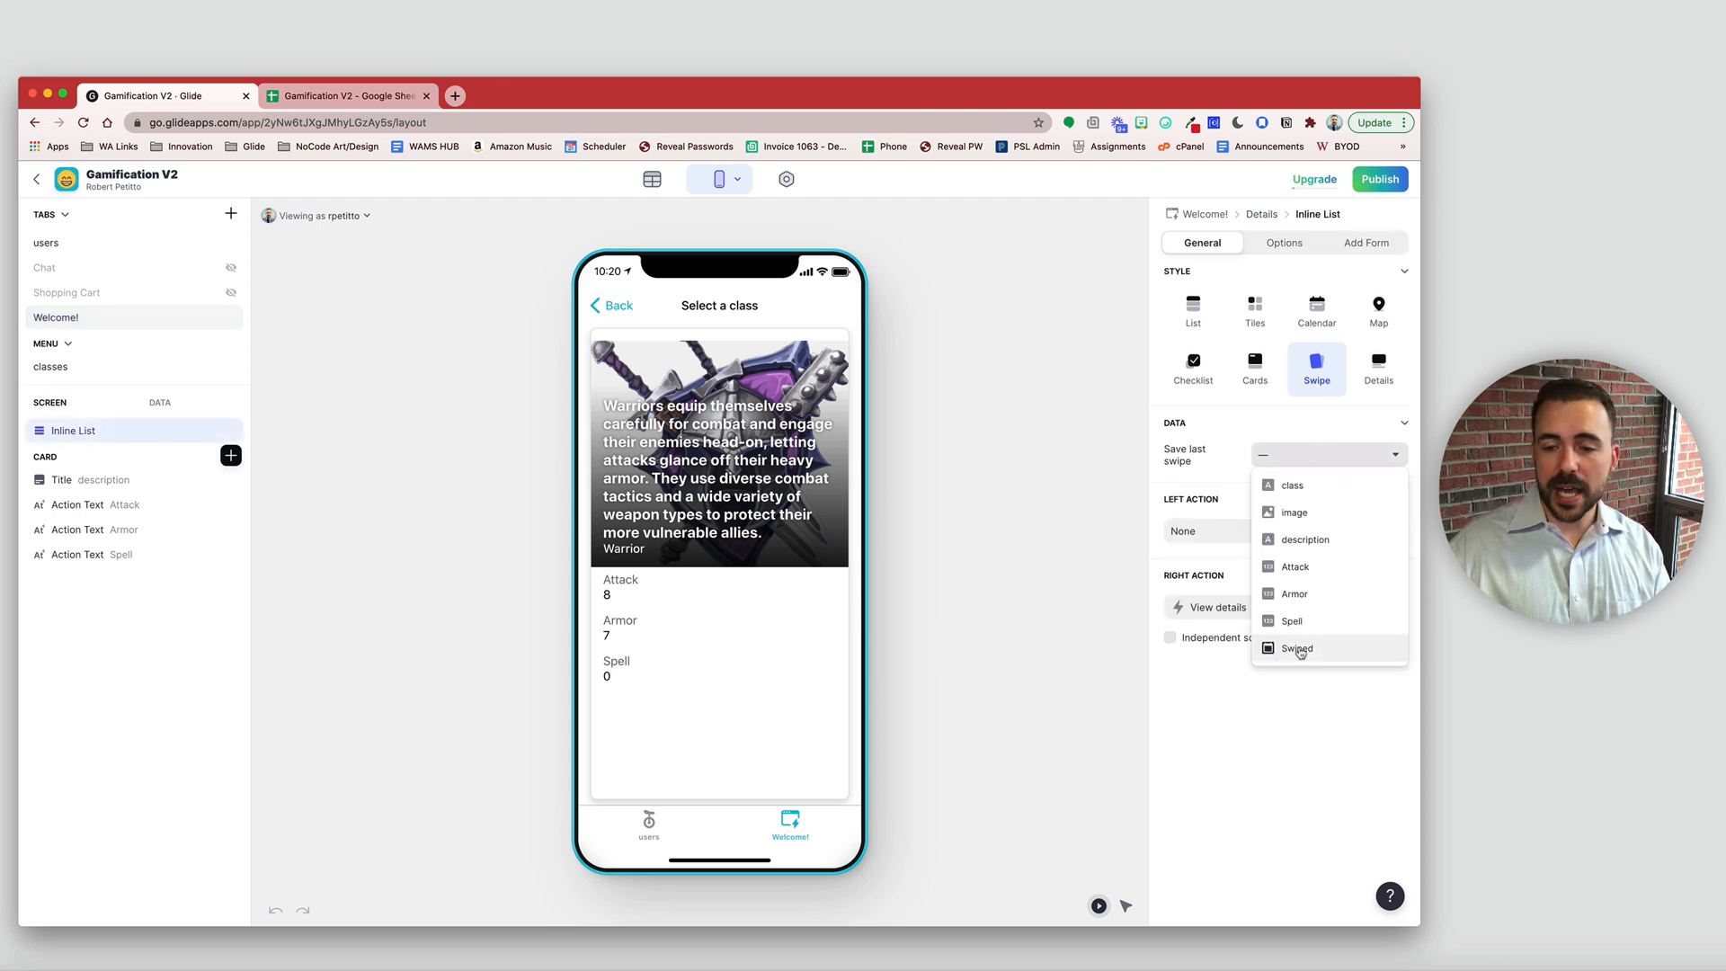
{"action": "left_click", "coordinate": [1298, 653]}
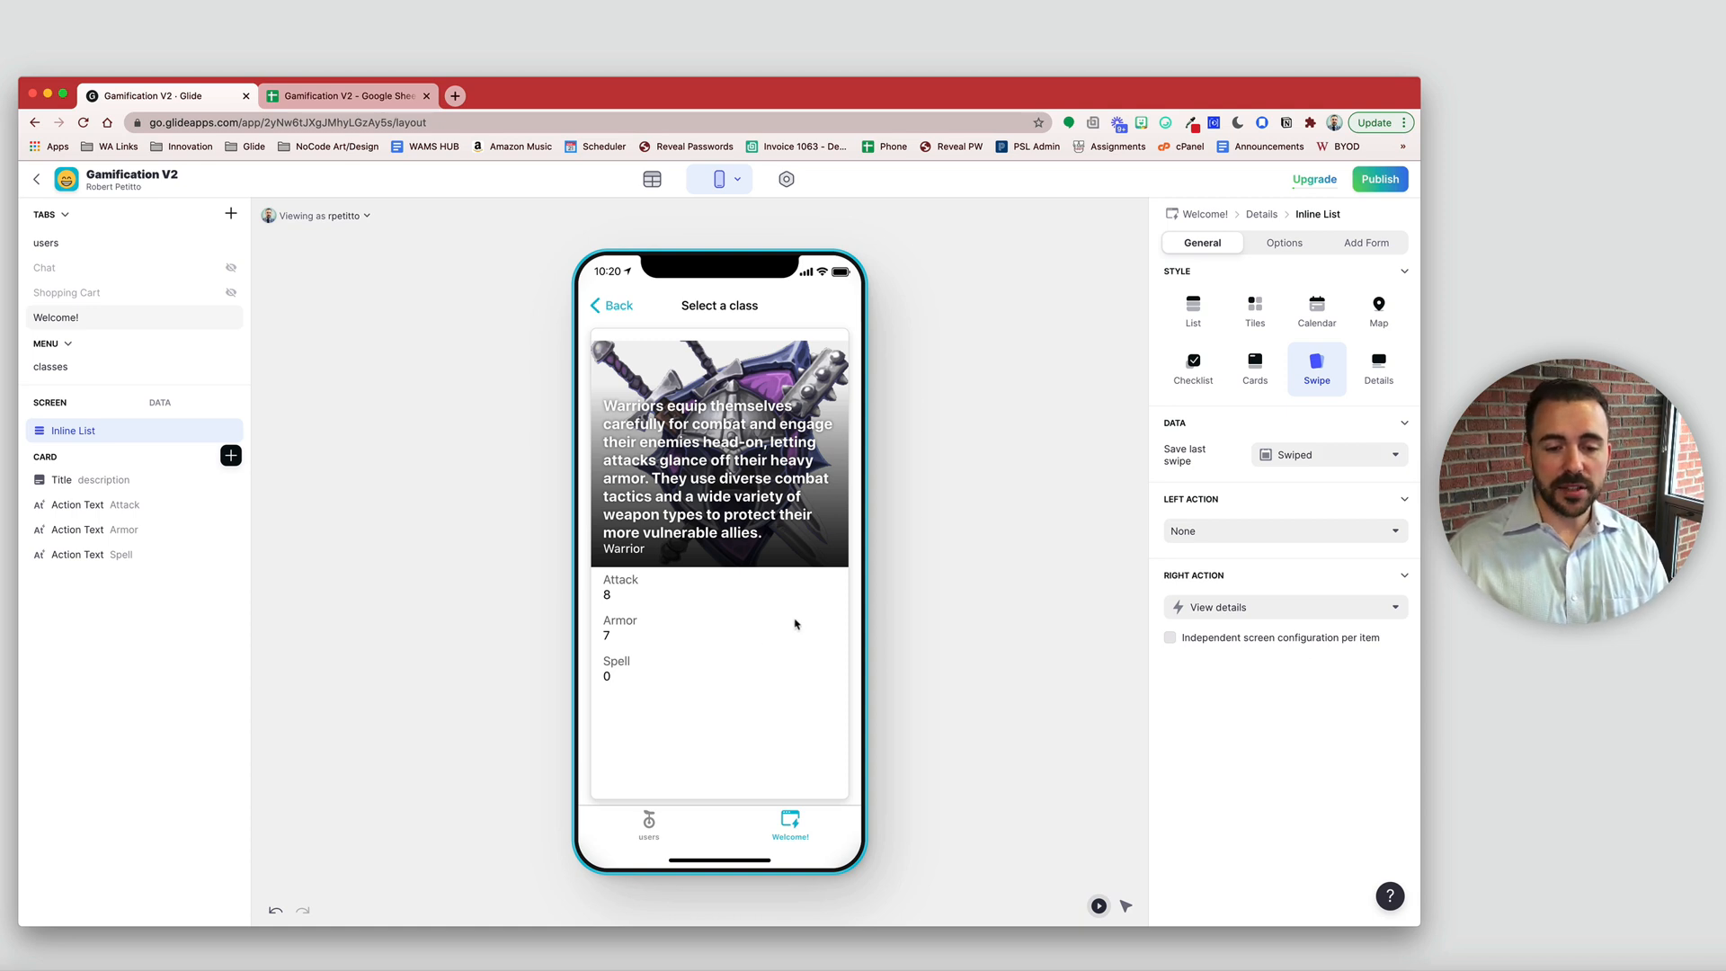
{"action": "left_click_drag", "start_coordinate": [820, 620], "coordinate": [663, 609]}
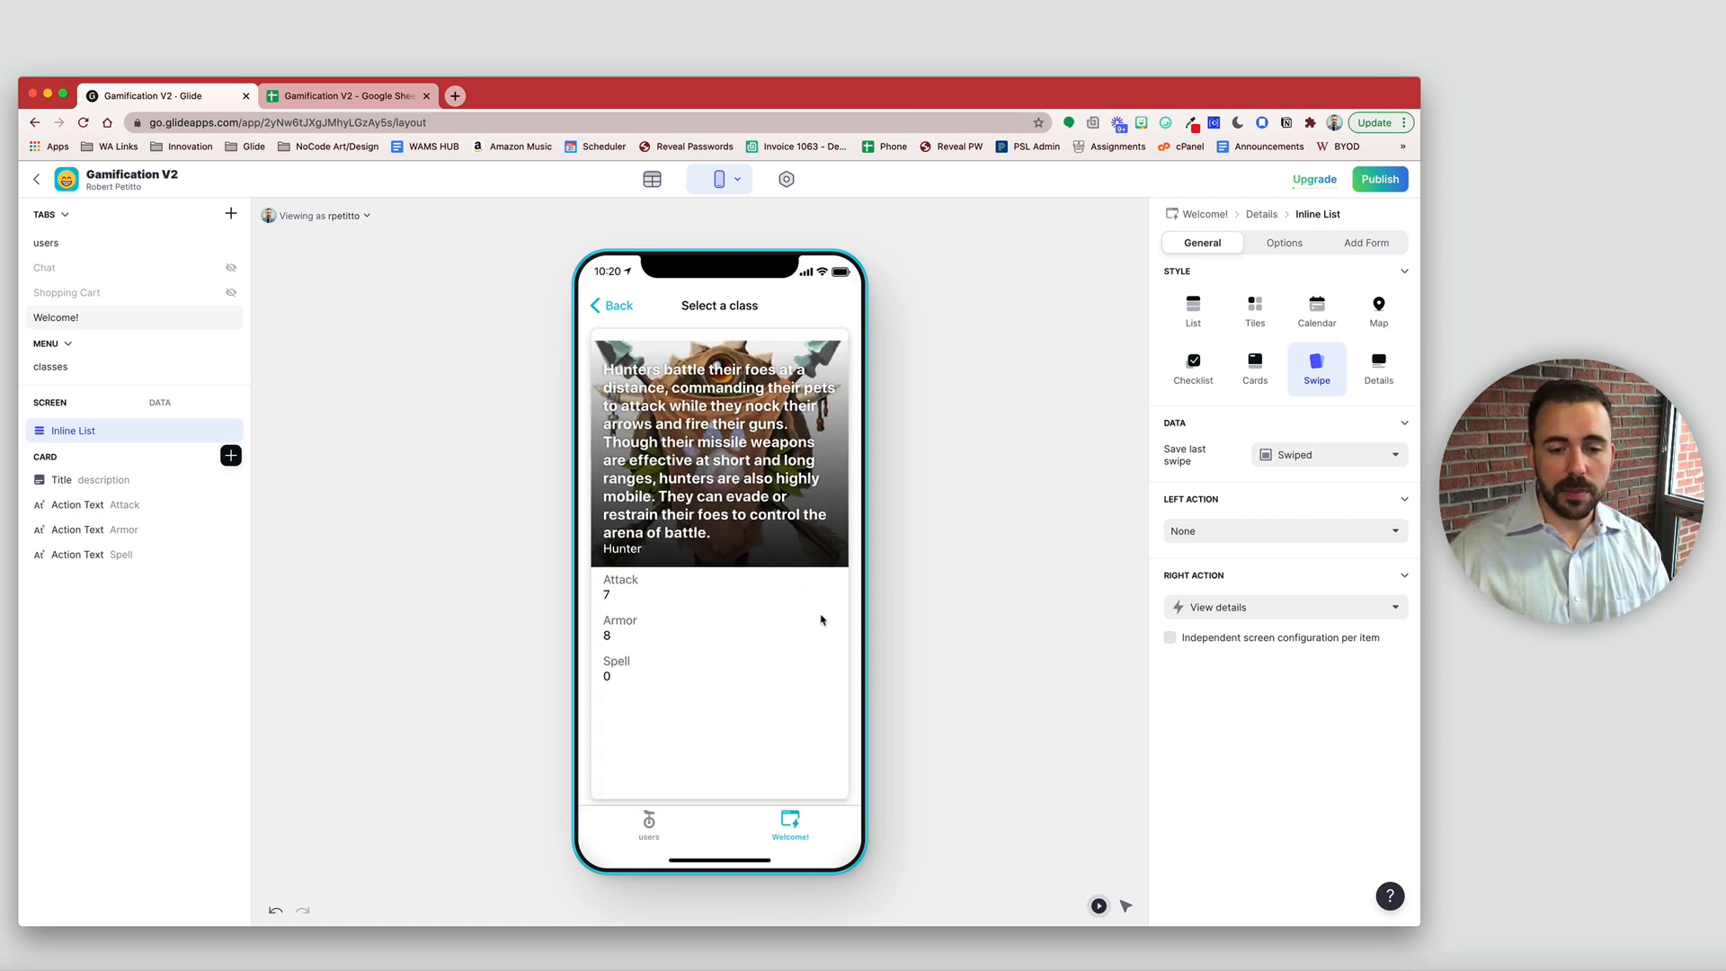
{"action": "left_click_drag", "start_coordinate": [821, 619], "coordinate": [674, 612]}
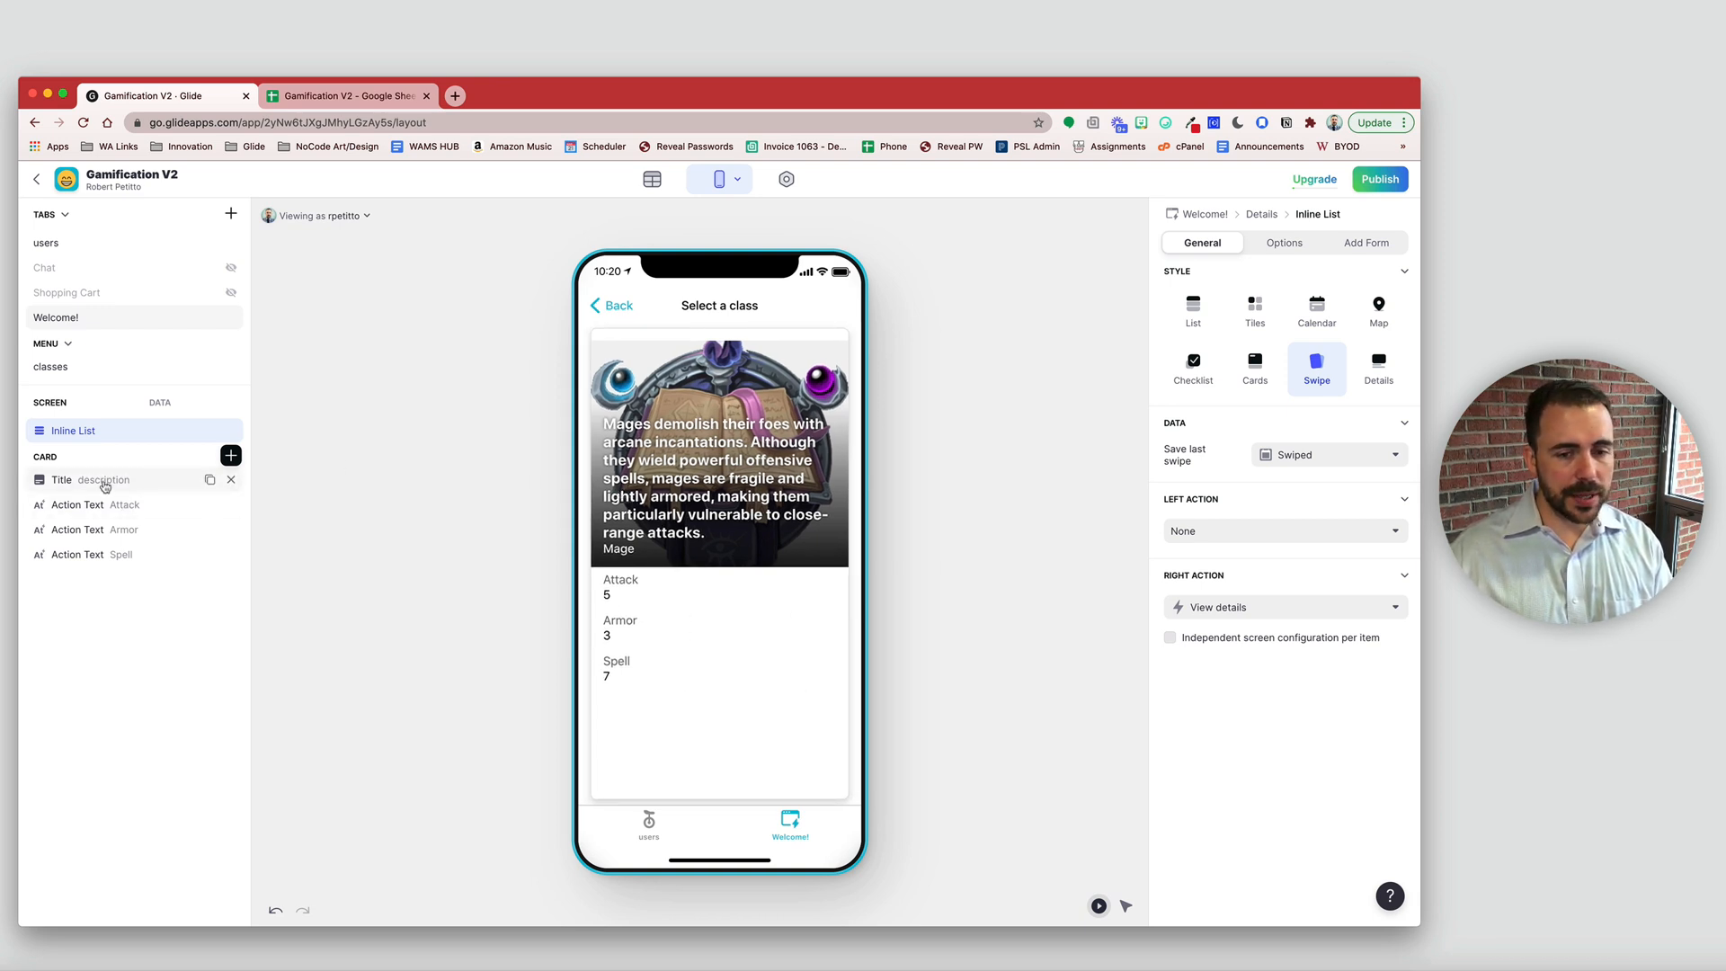
- Give the Title component the Card appearance, with the image and overlaid text
{"action": "left_click", "coordinate": [105, 481]}
{"action": "left_click", "coordinate": [1365, 471]}
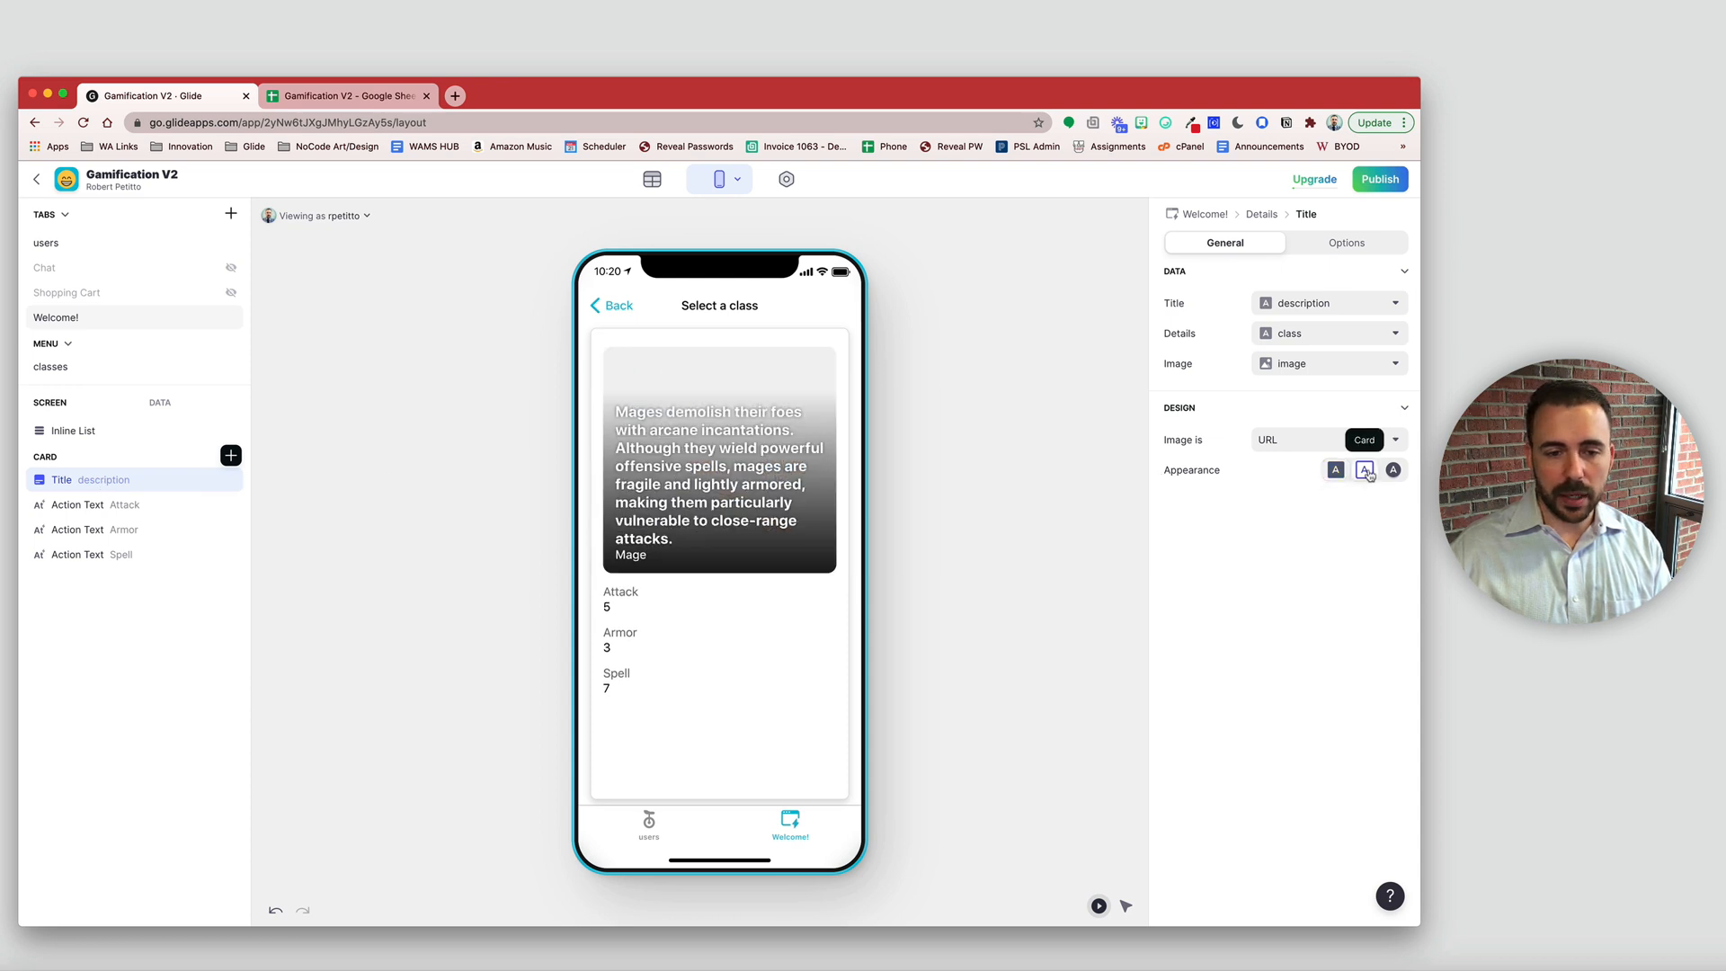
{"action": "left_click", "coordinate": [1393, 471]}
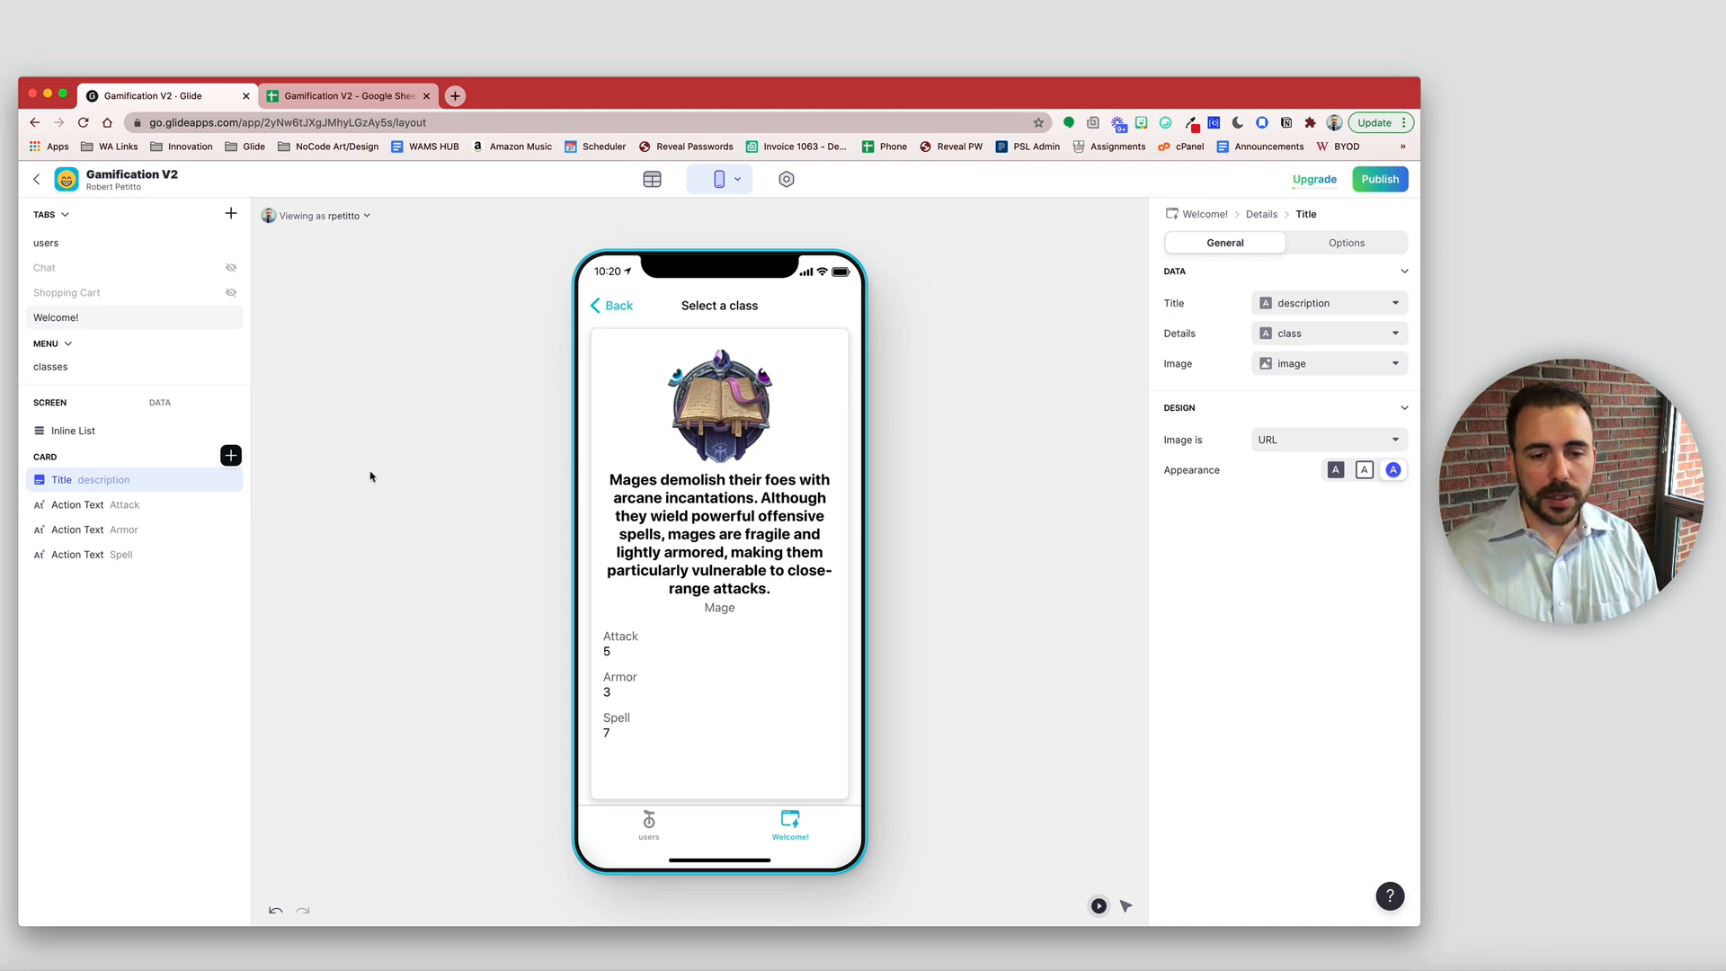
{"action": "left_click", "coordinate": [1364, 469]}
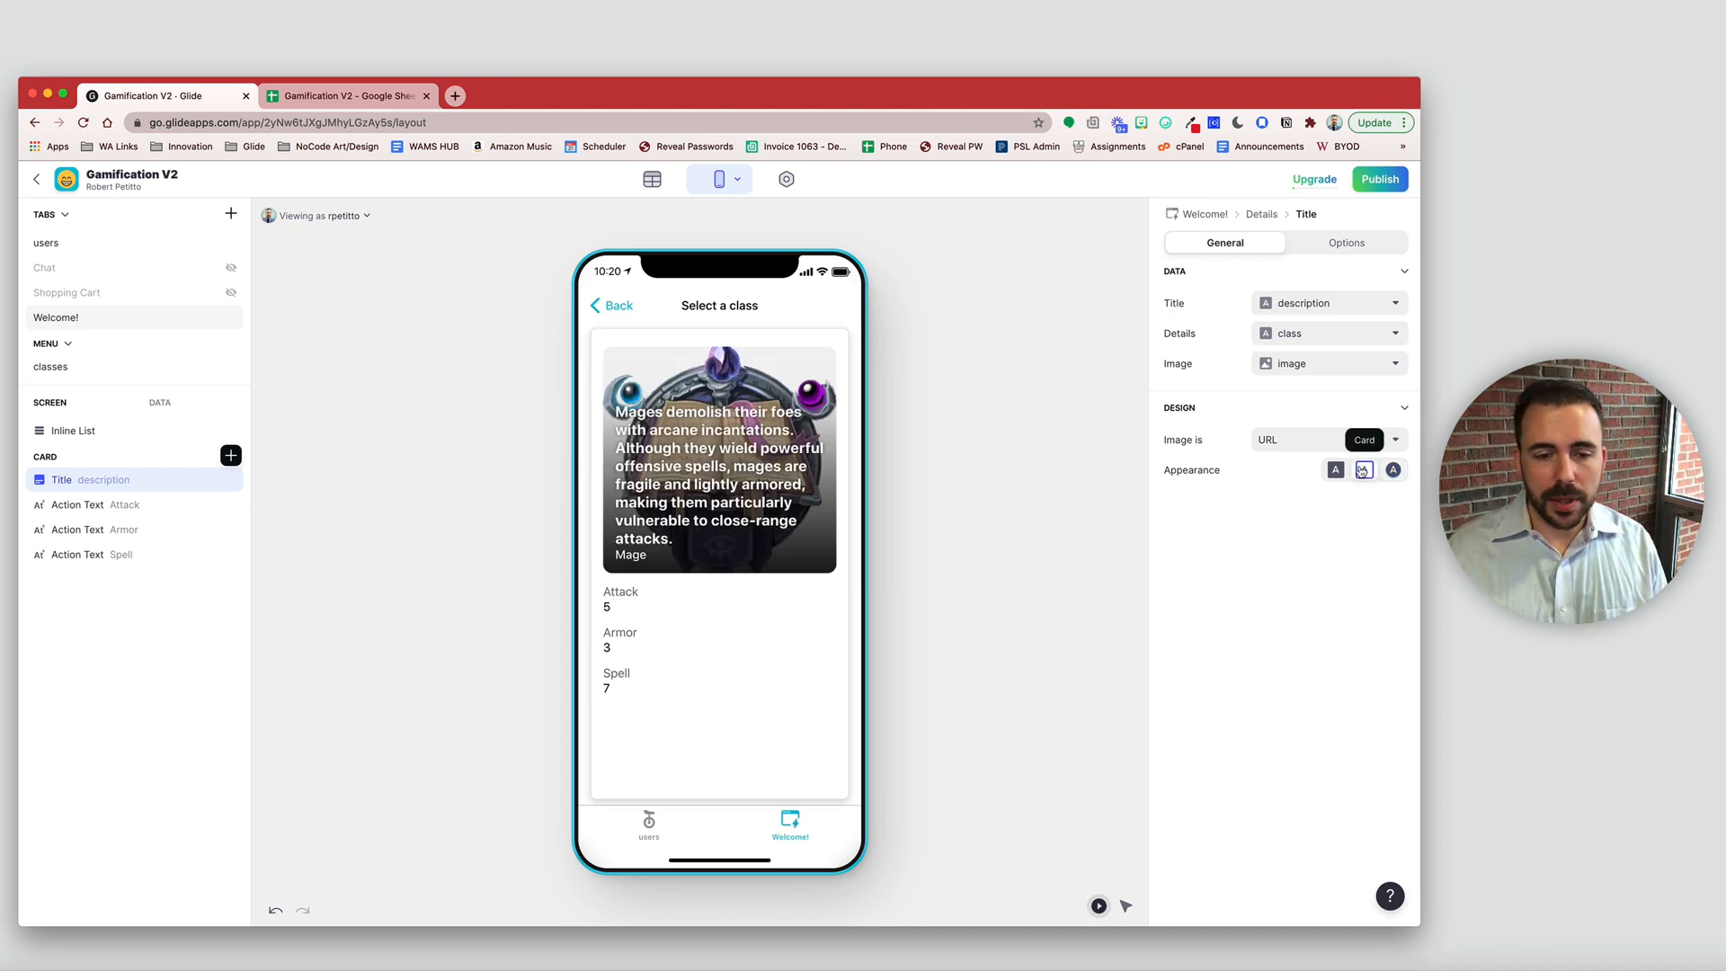
- Add a square 1:1 inset image at the top of the card and delete the leftover text items
{"action": "left_click", "coordinate": [231, 455]}
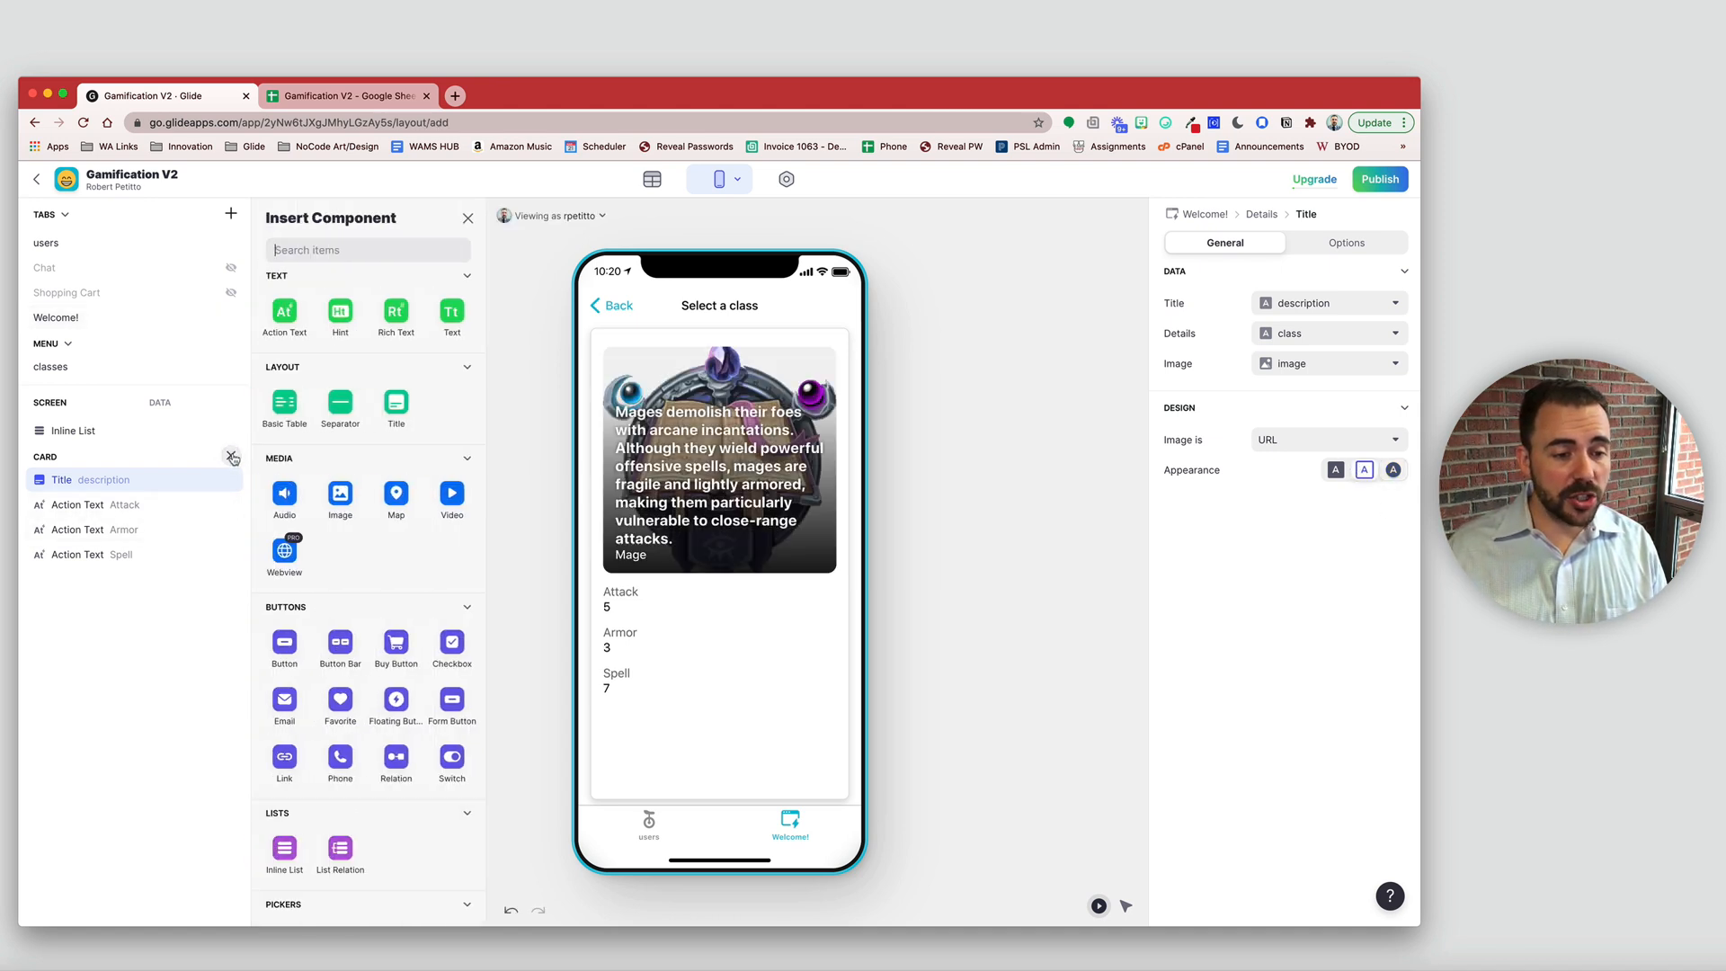
{"action": "left_click", "coordinate": [339, 492]}
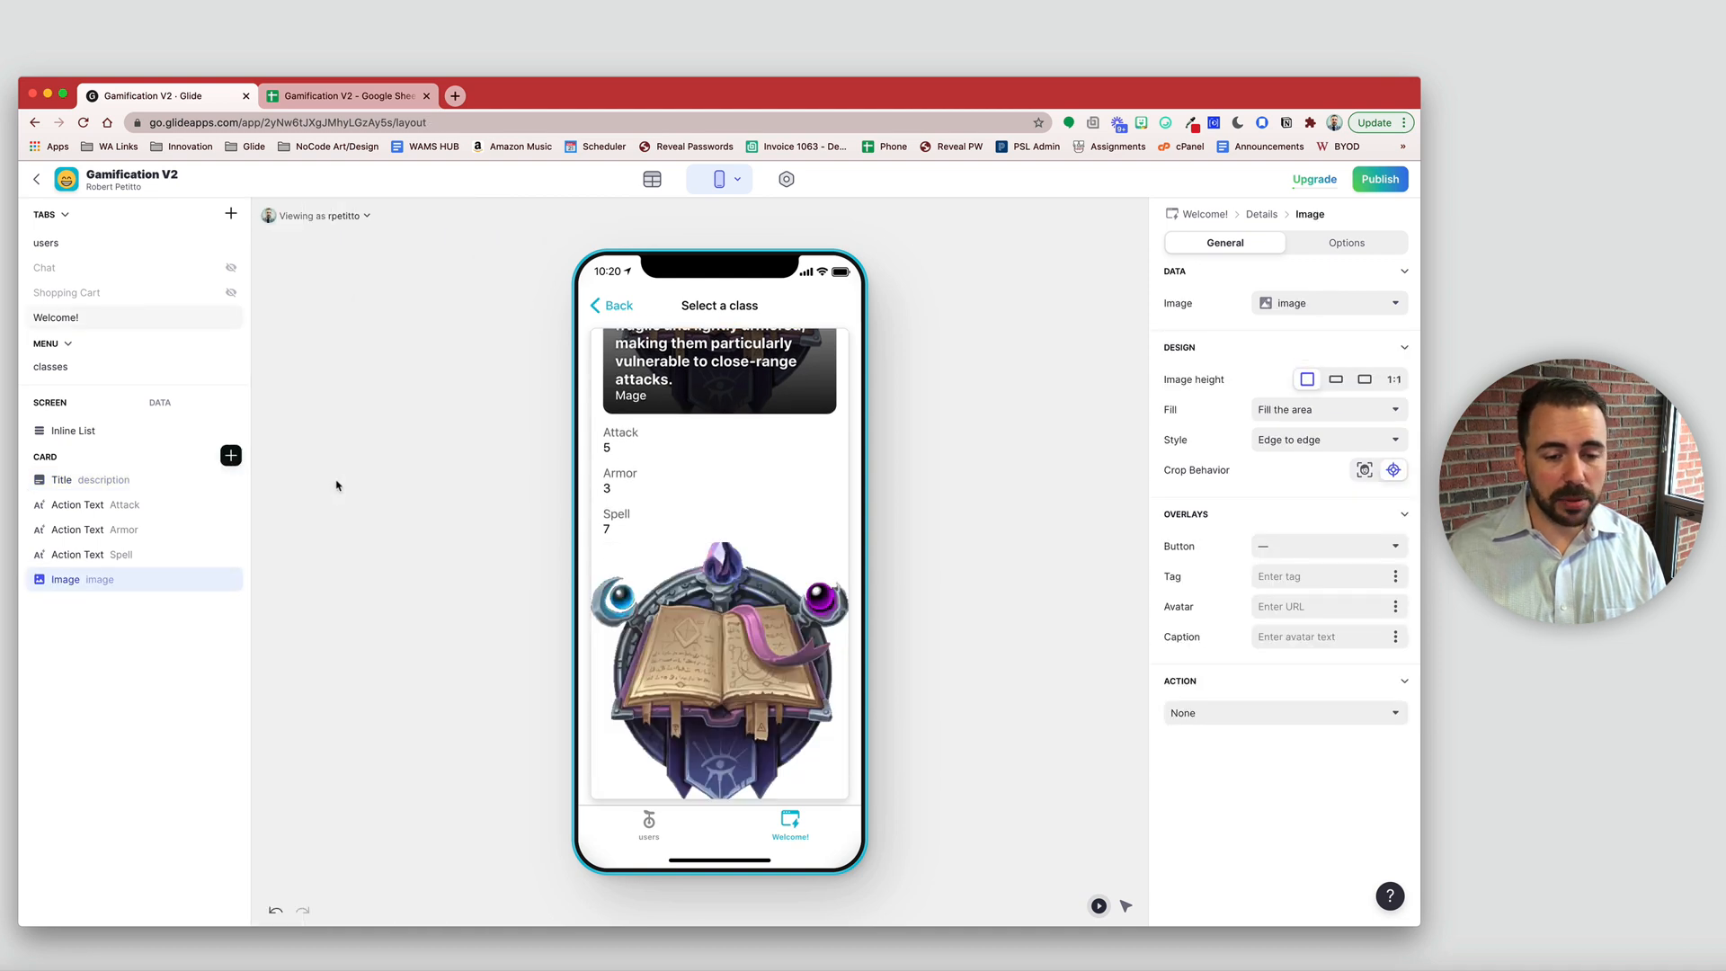
{"action": "left_click", "coordinate": [1394, 378]}
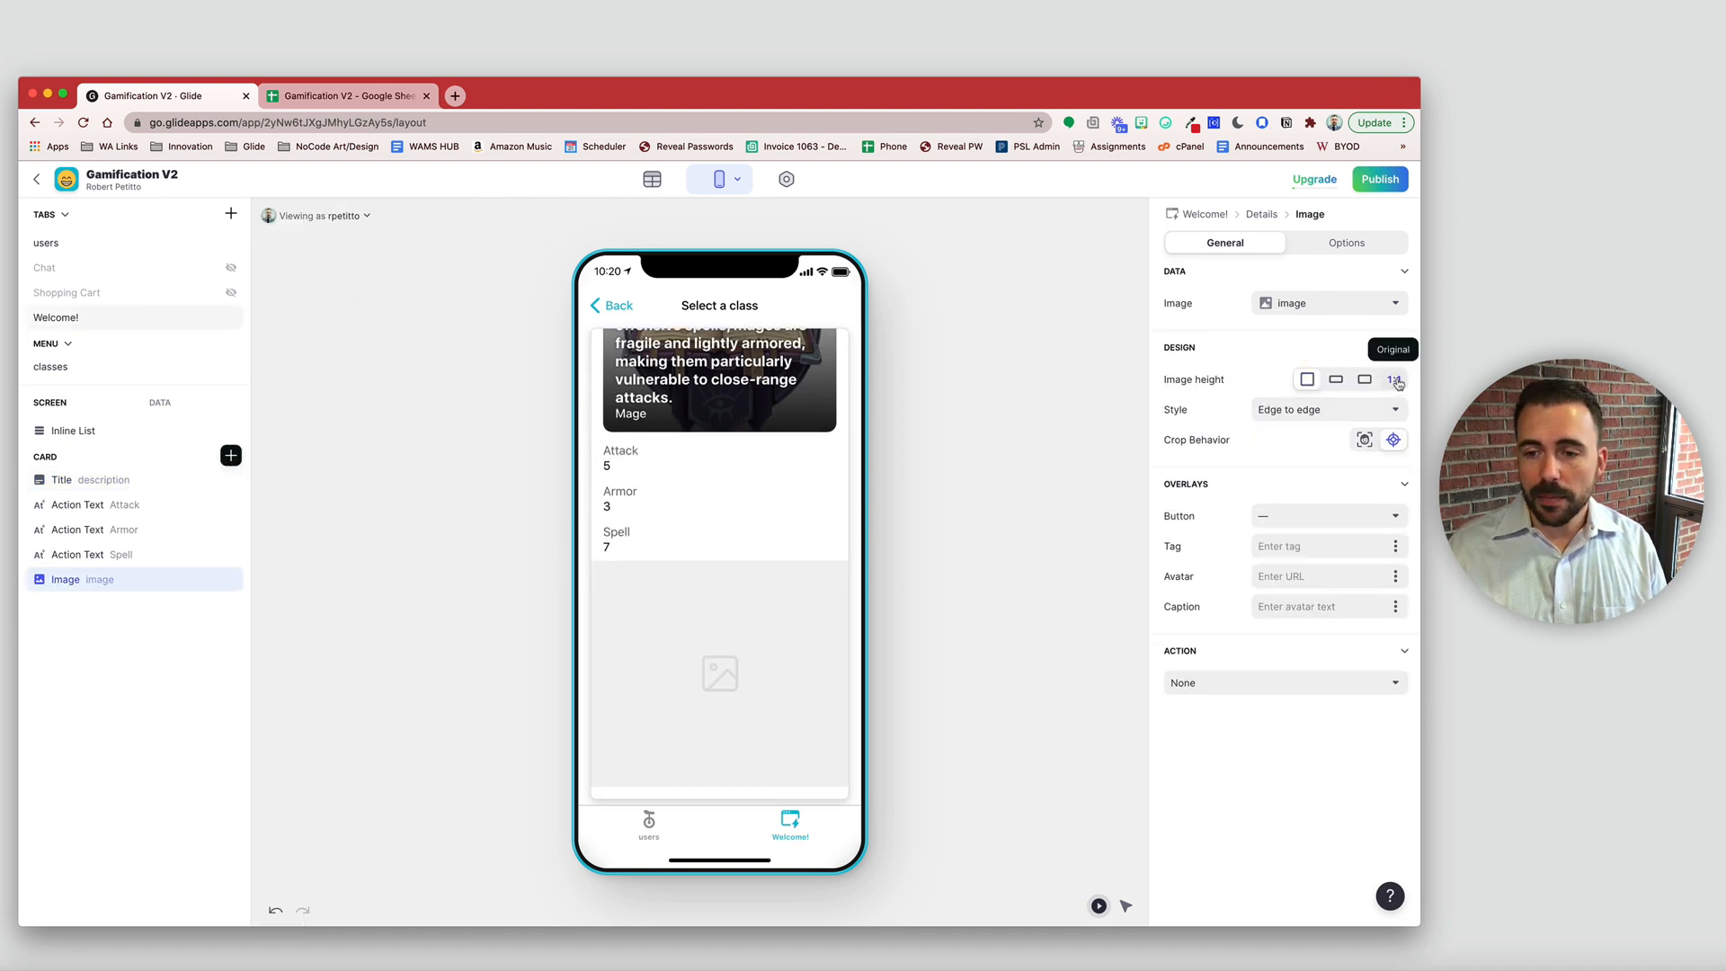
{"action": "left_click", "coordinate": [1326, 410]}
{"action": "left_click", "coordinate": [1304, 461]}
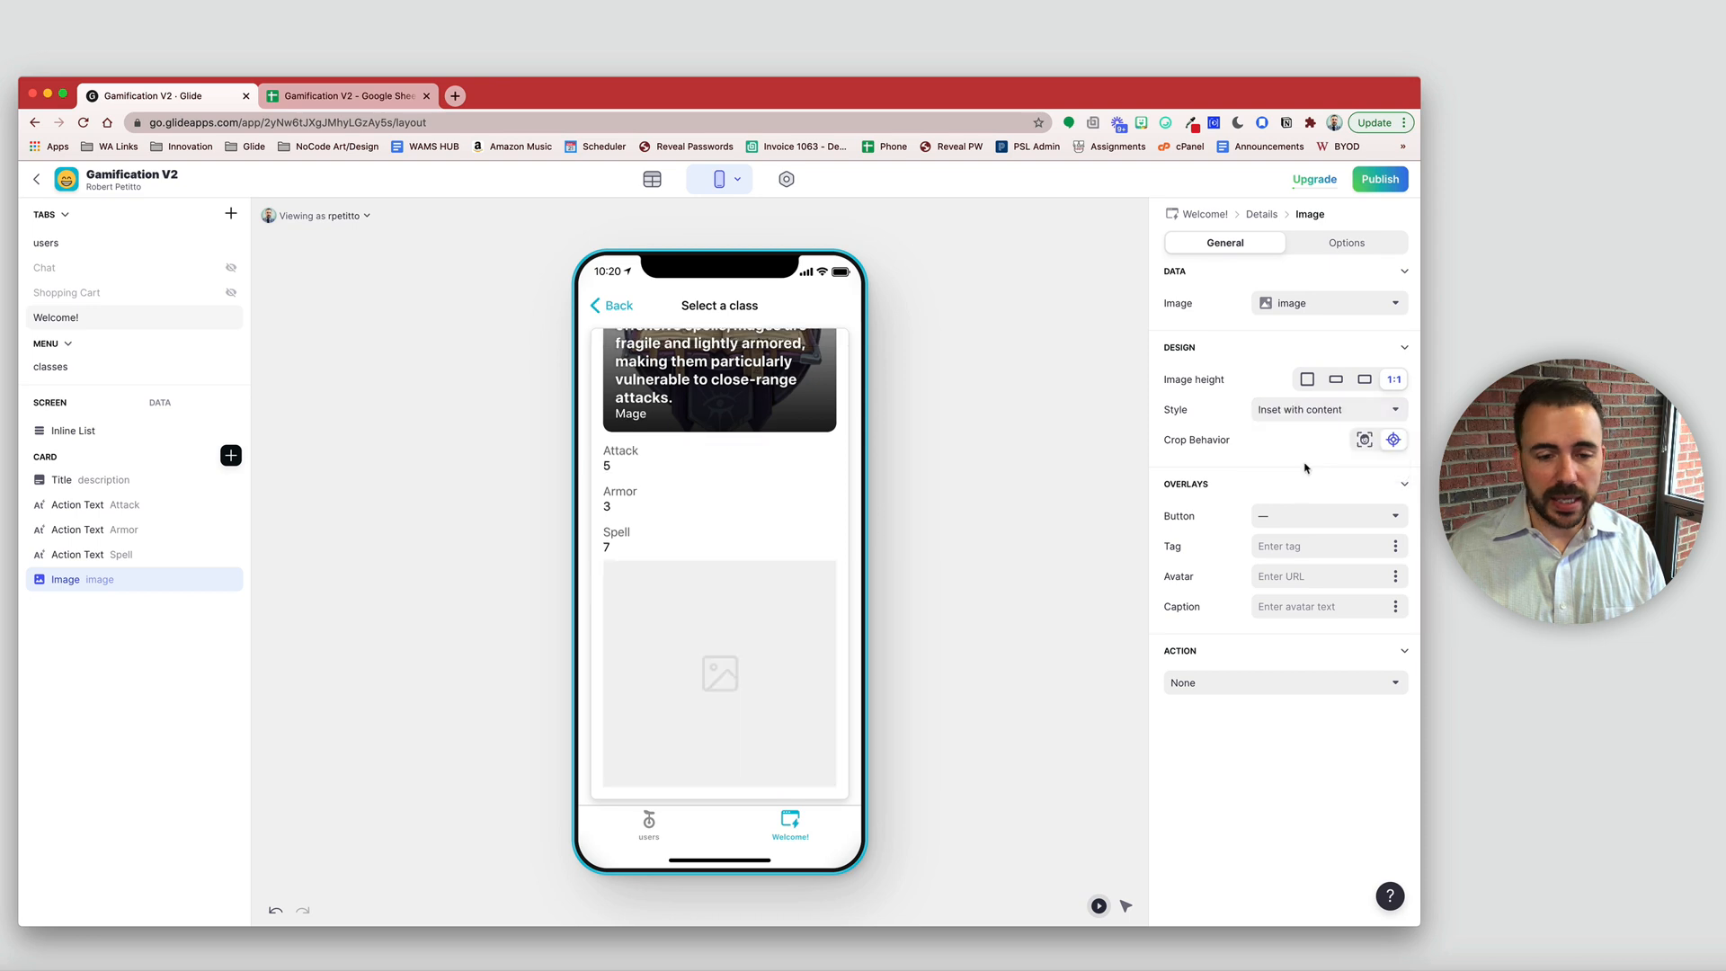
{"action": "left_click_drag", "start_coordinate": [135, 580], "coordinate": [135, 479]}
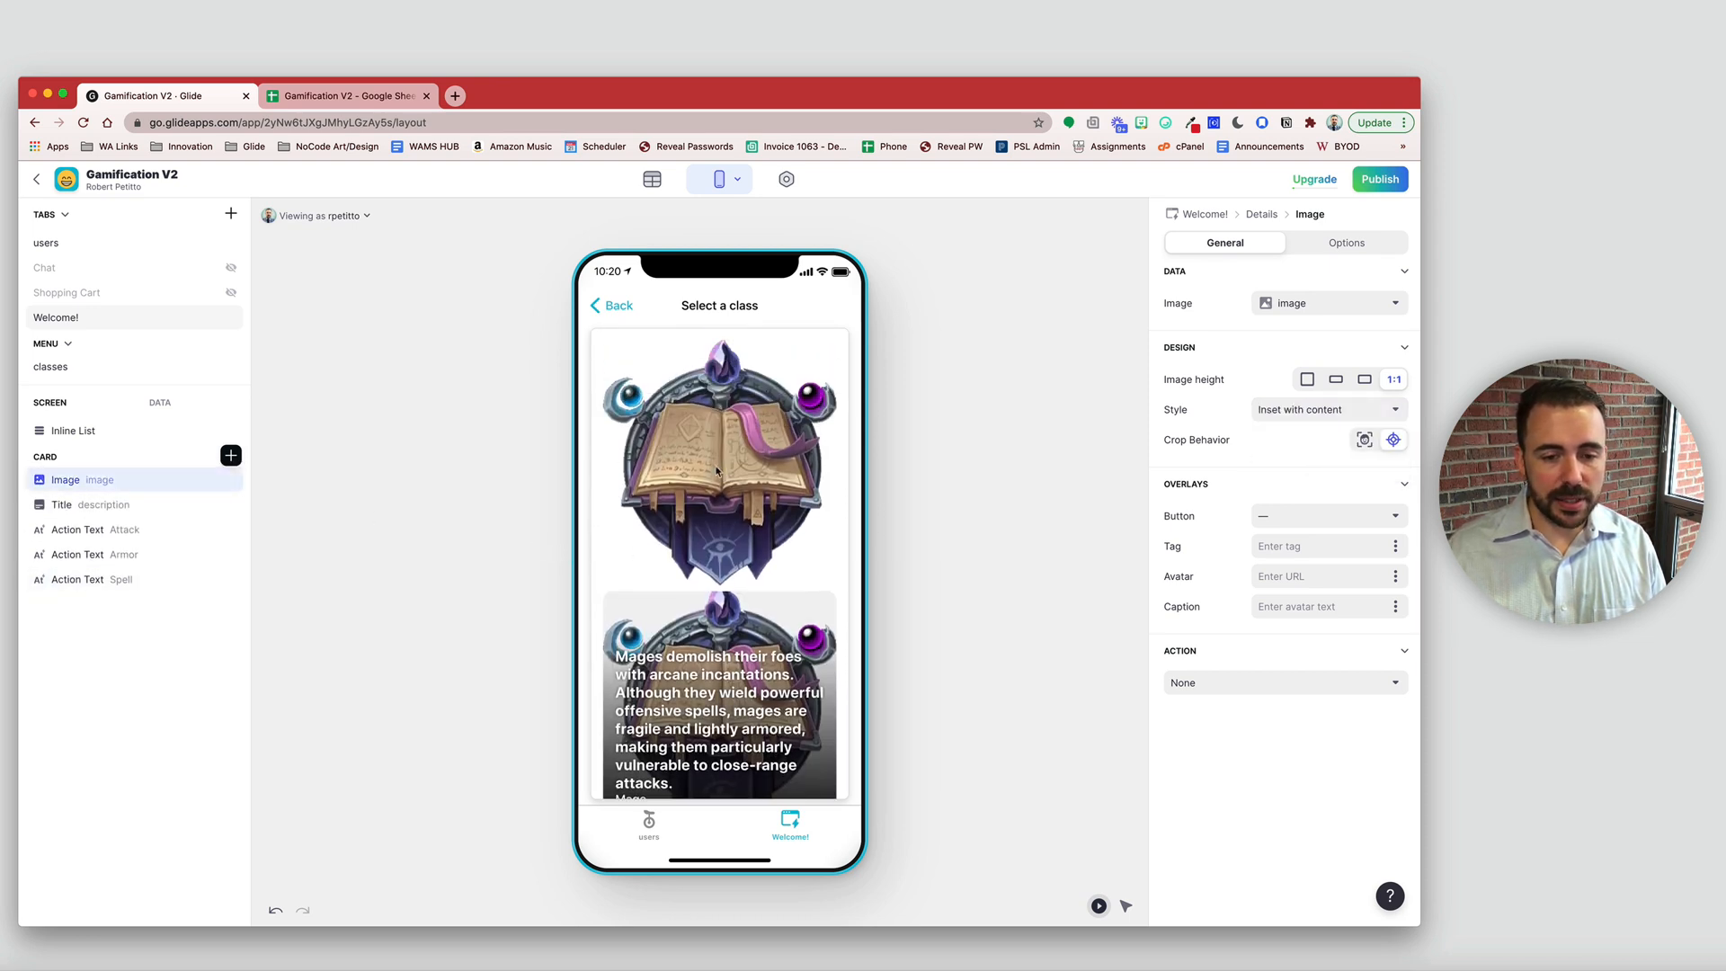
{"action": "scroll", "coordinate": [708, 775], "scroll_direction": "down", "scroll_amount": 2}
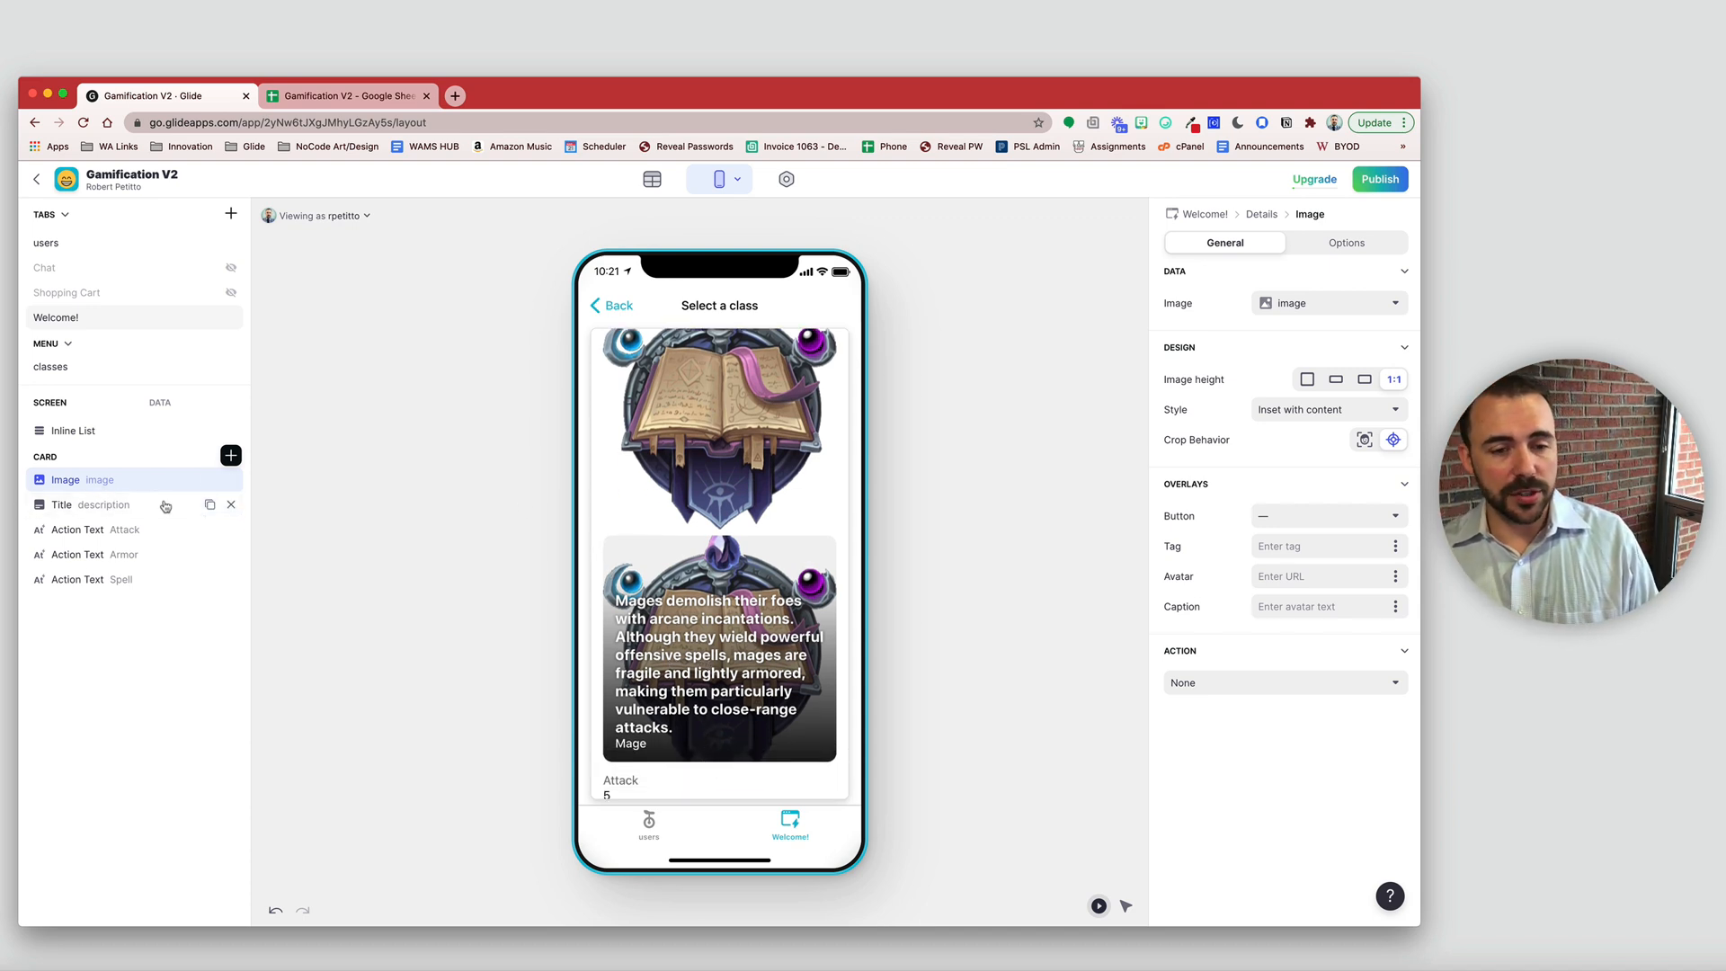
{"action": "left_click", "coordinate": [231, 504]}
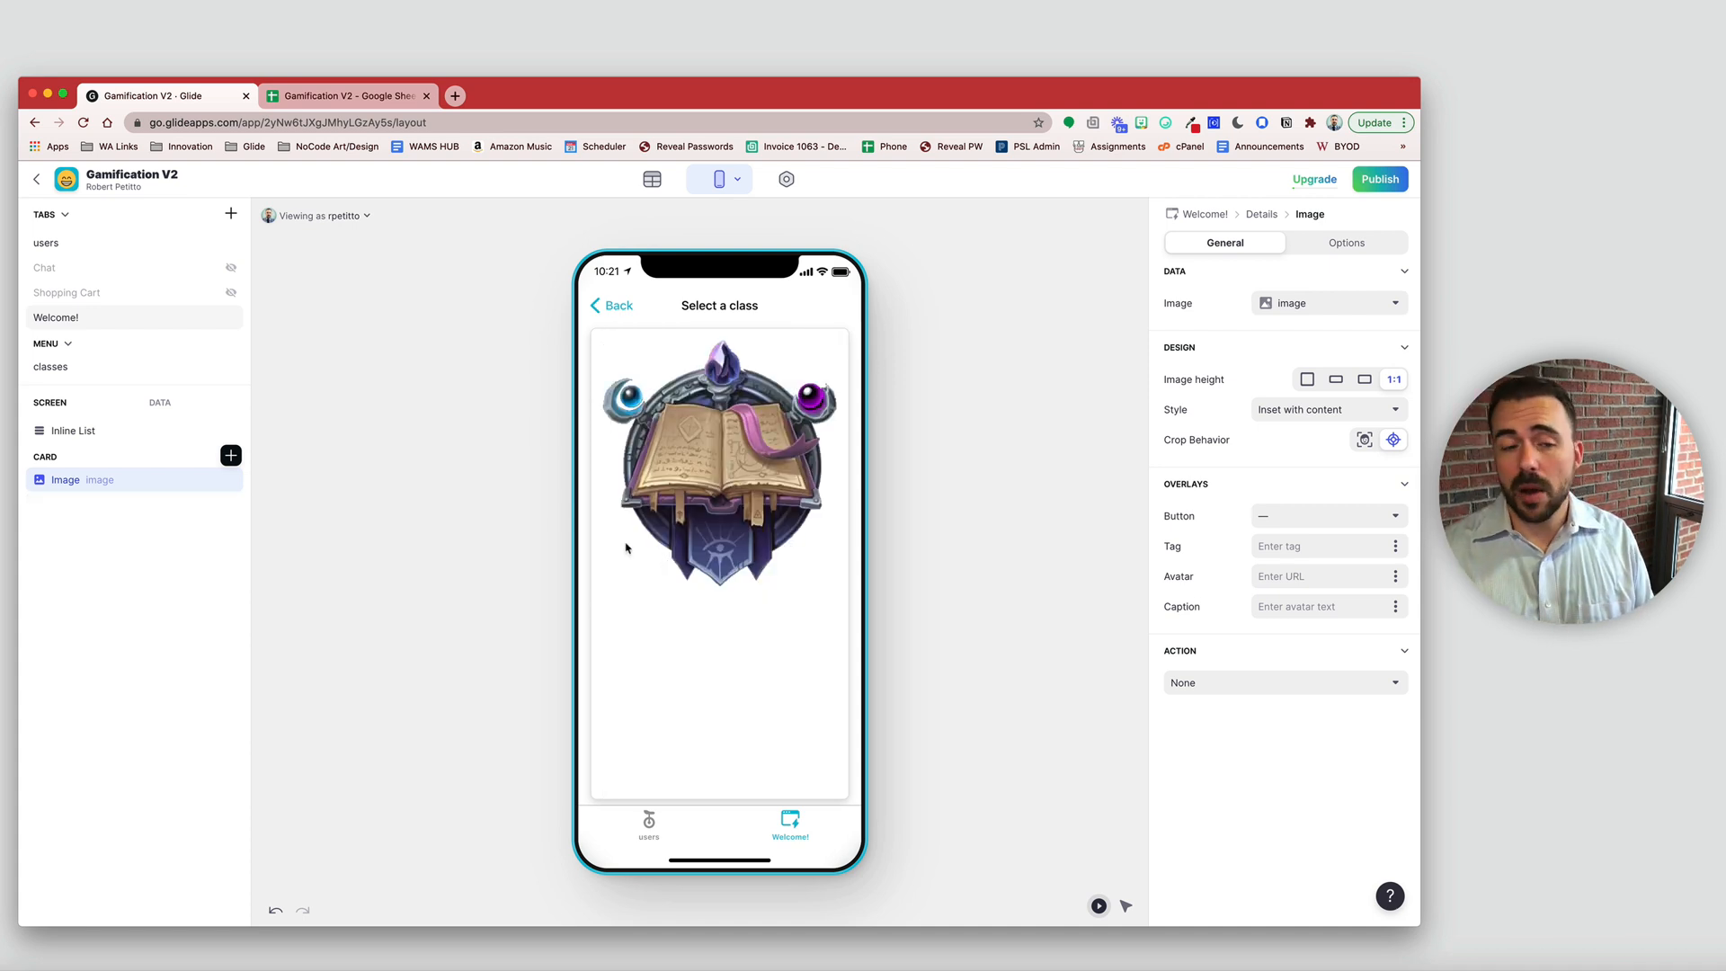
- Add a centered text item showing the class name in Headline 1 style
{"action": "left_click", "coordinate": [232, 455]}
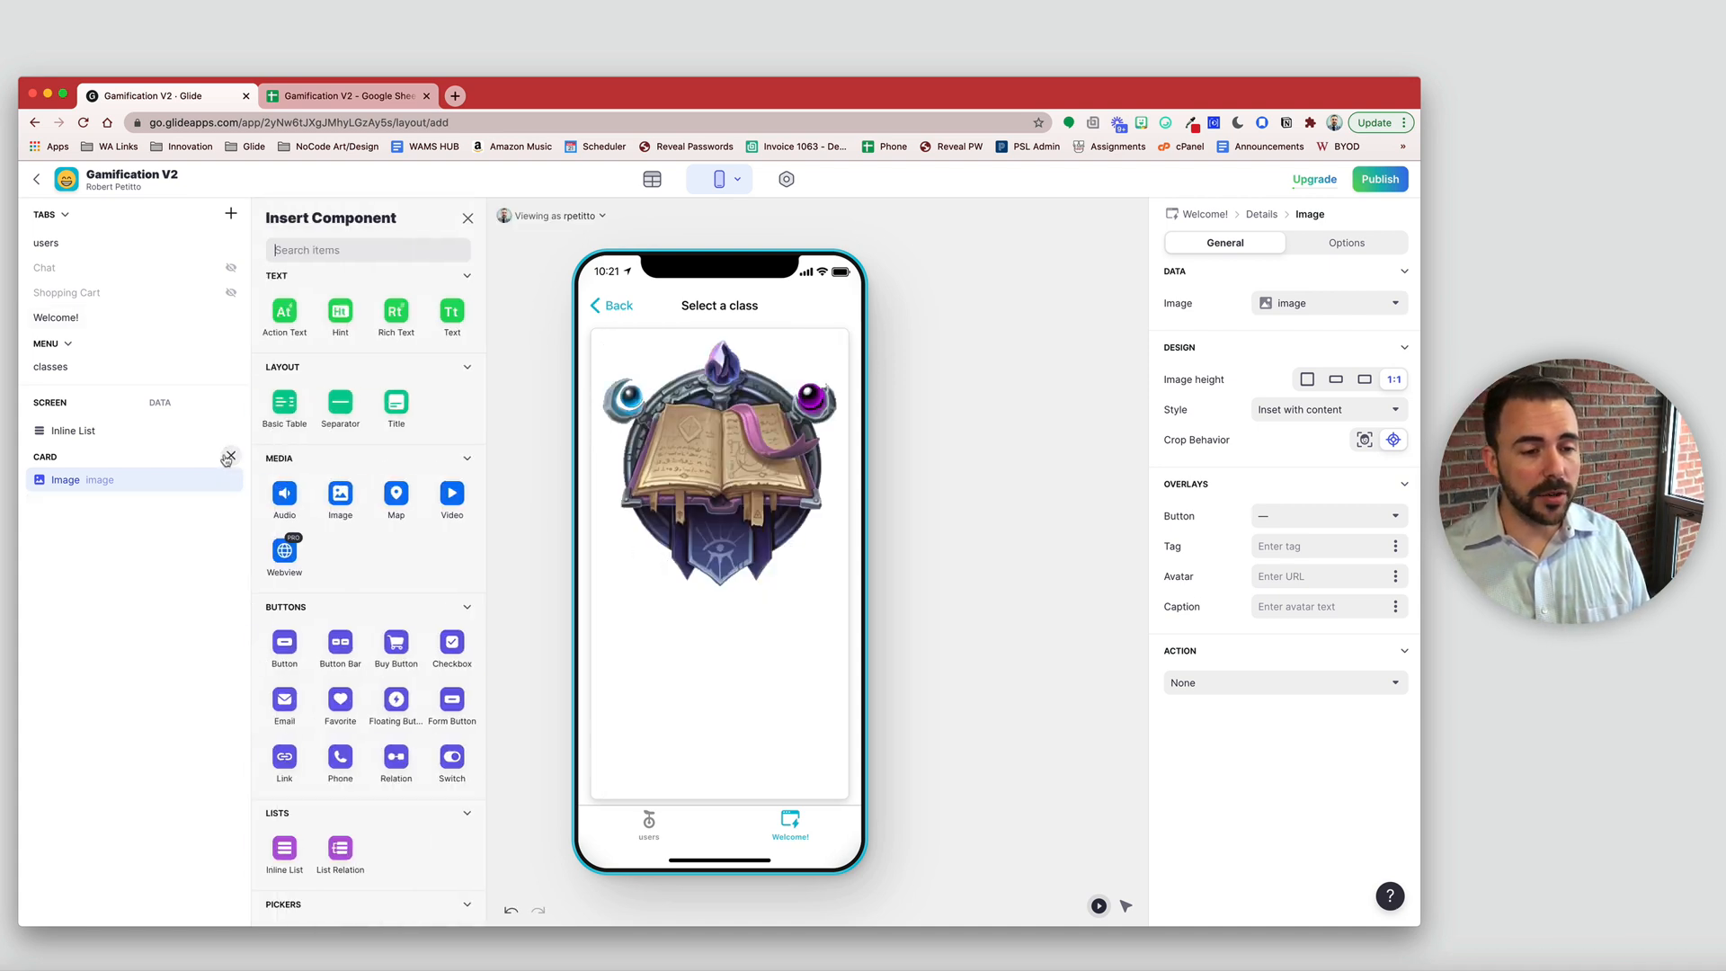
{"action": "left_click", "coordinate": [452, 315]}
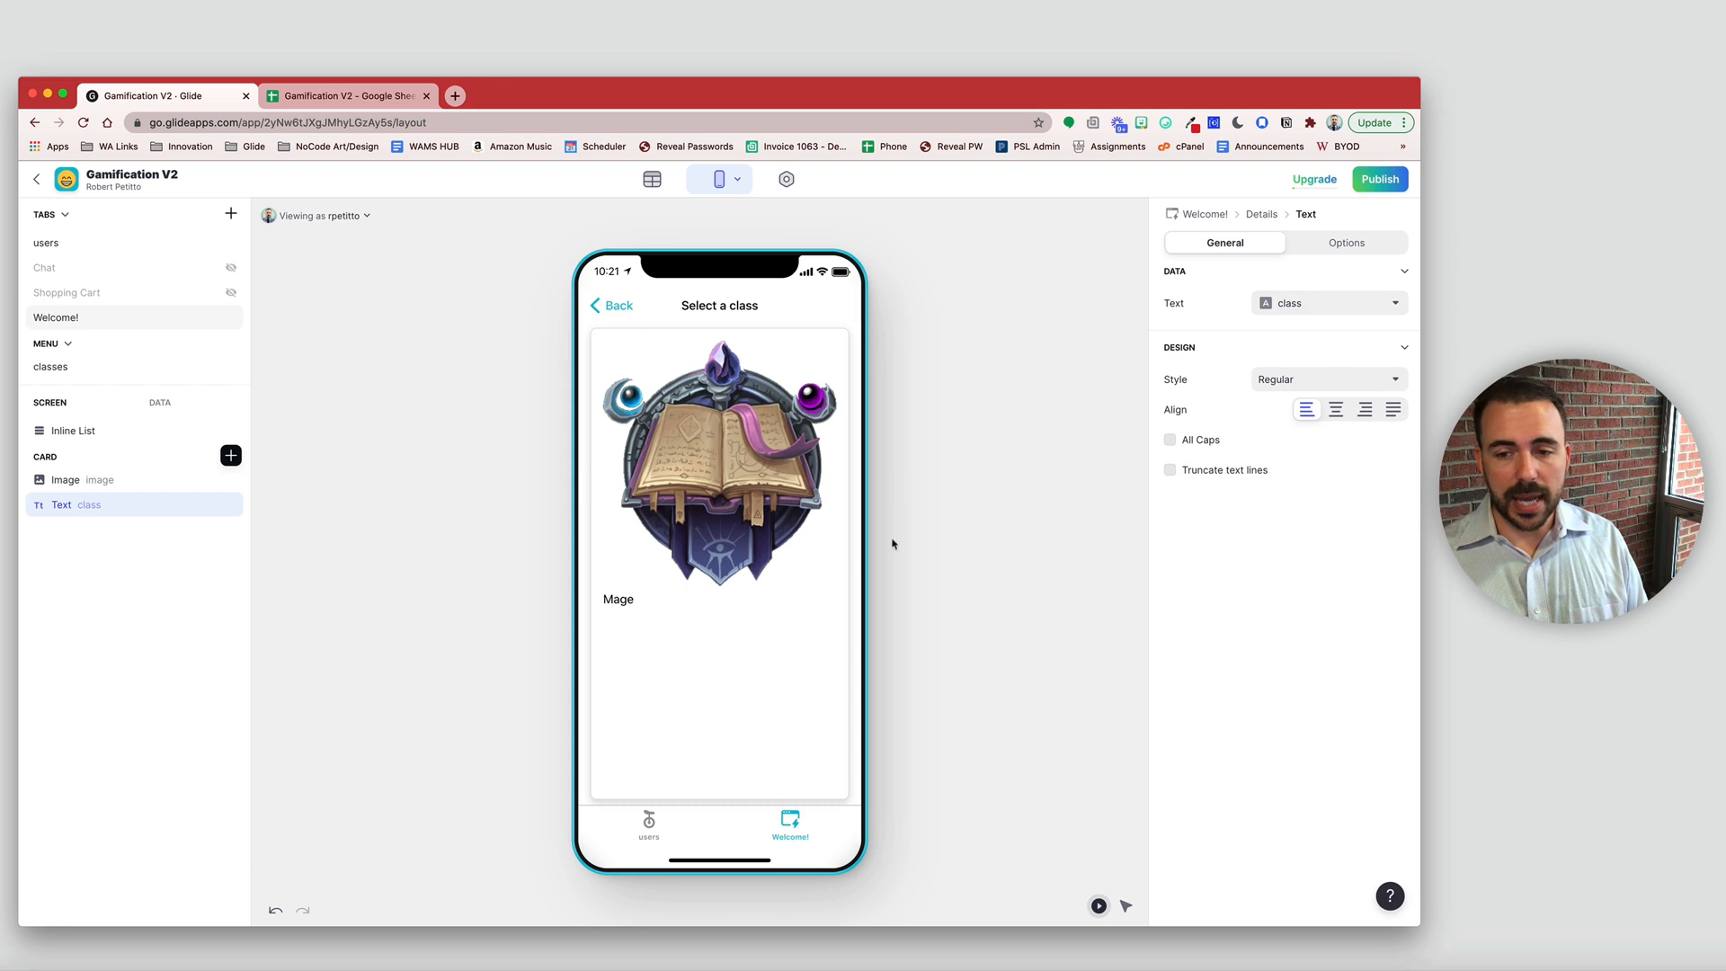
{"action": "left_click", "coordinate": [1336, 410]}
{"action": "left_click", "coordinate": [1308, 385]}
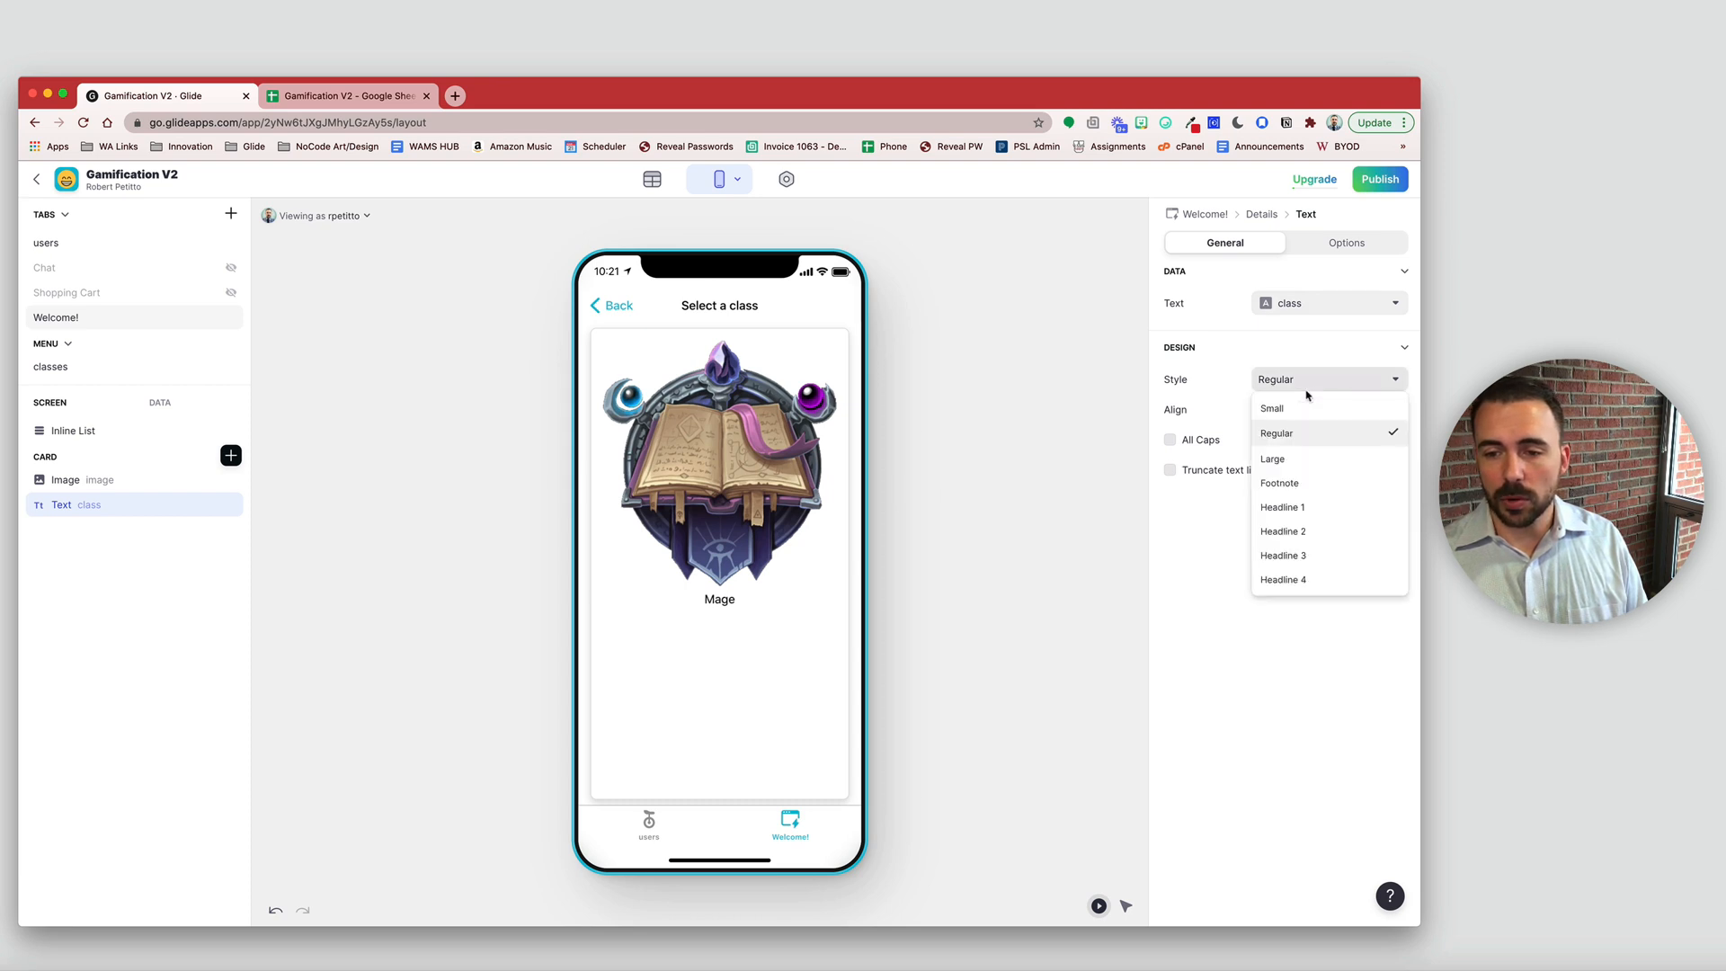
{"action": "left_click", "coordinate": [1311, 532]}
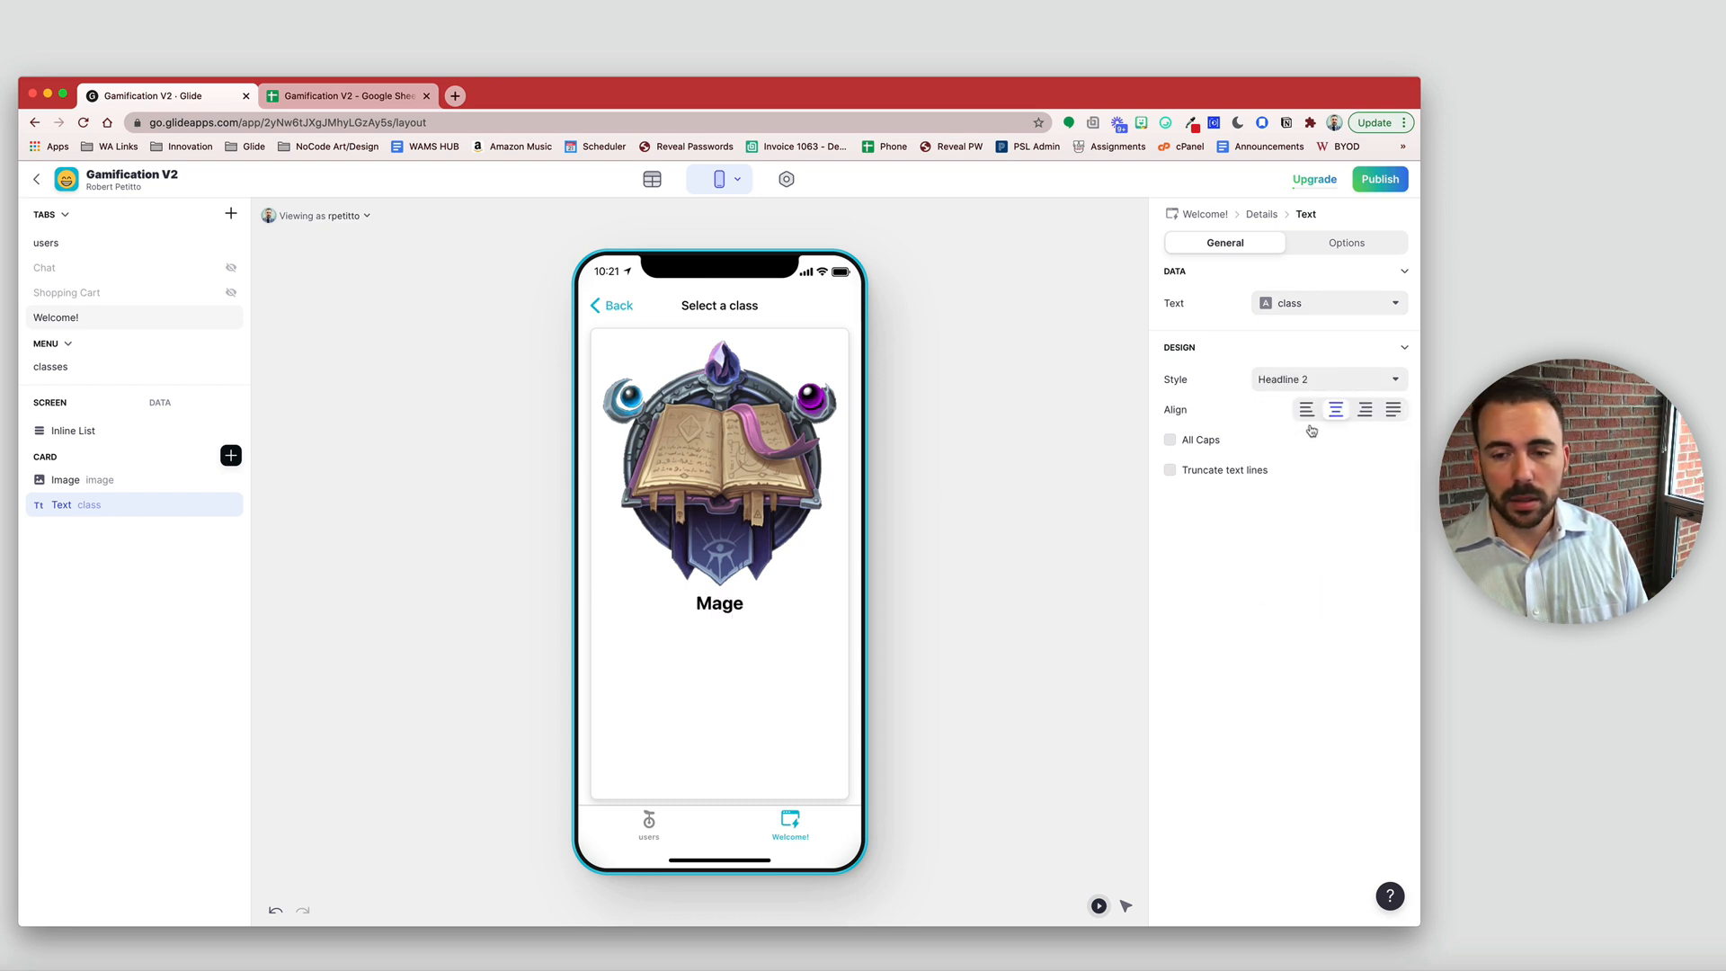
{"action": "left_click", "coordinate": [1304, 379]}
{"action": "left_click", "coordinate": [1300, 503]}
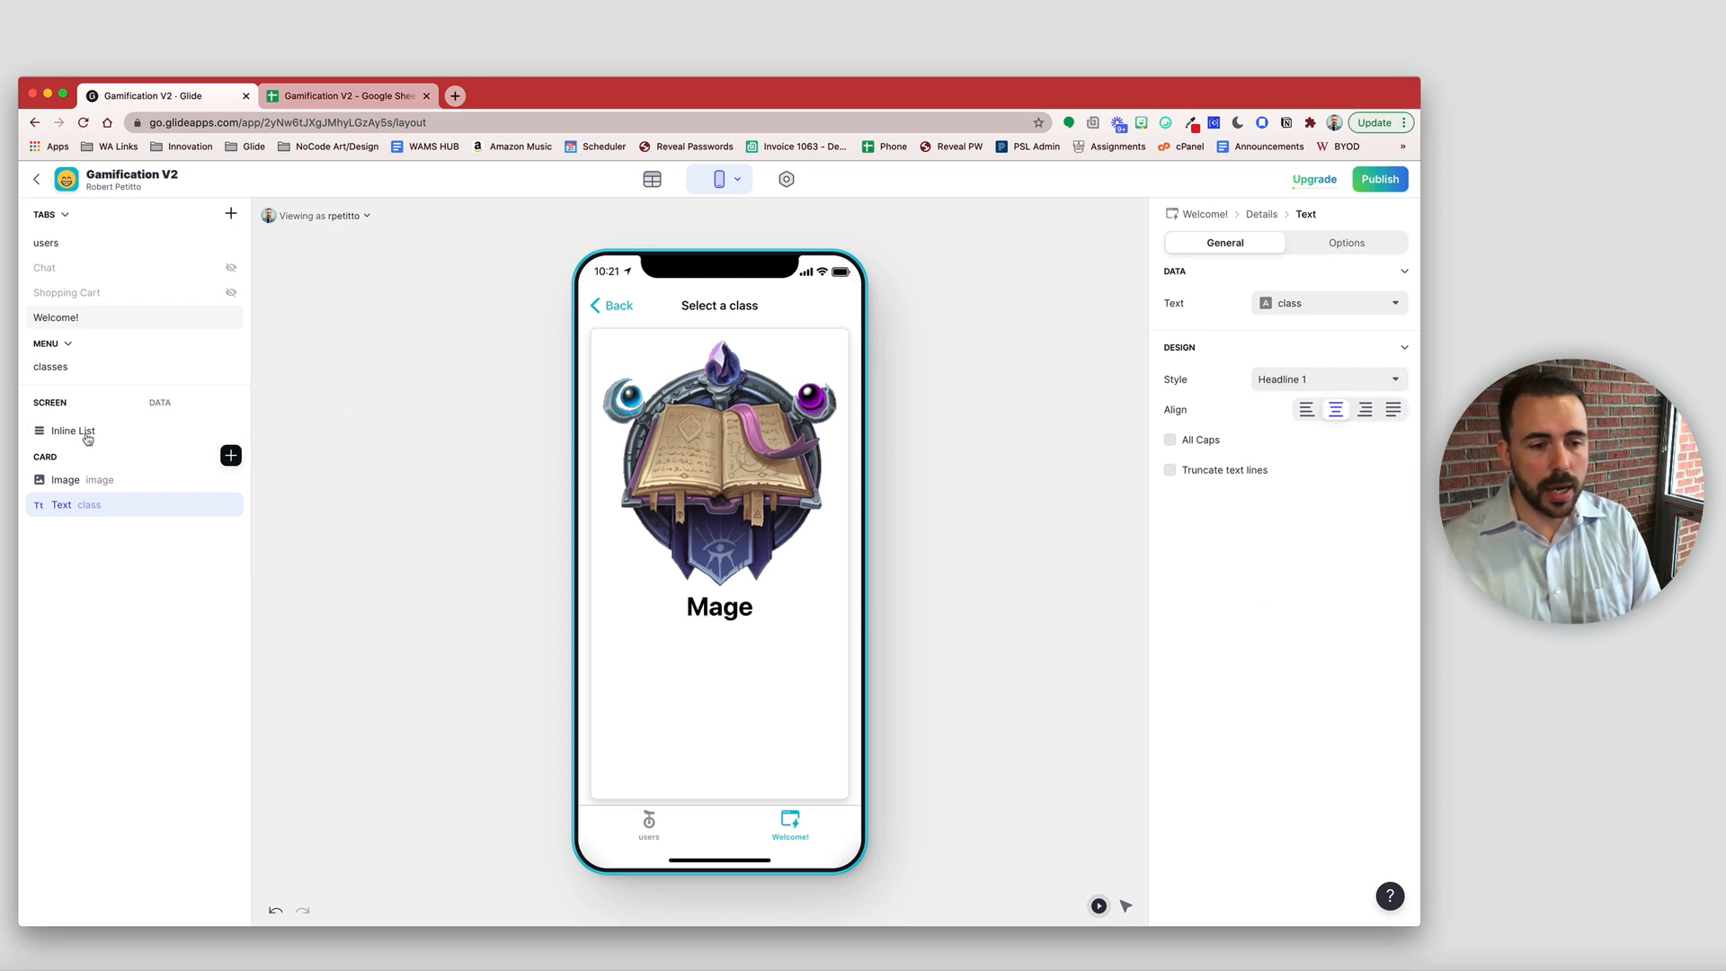
- Duplicate the name text, bind it to the description, and place it below in Small style
{"action": "left_click", "coordinate": [210, 505]}
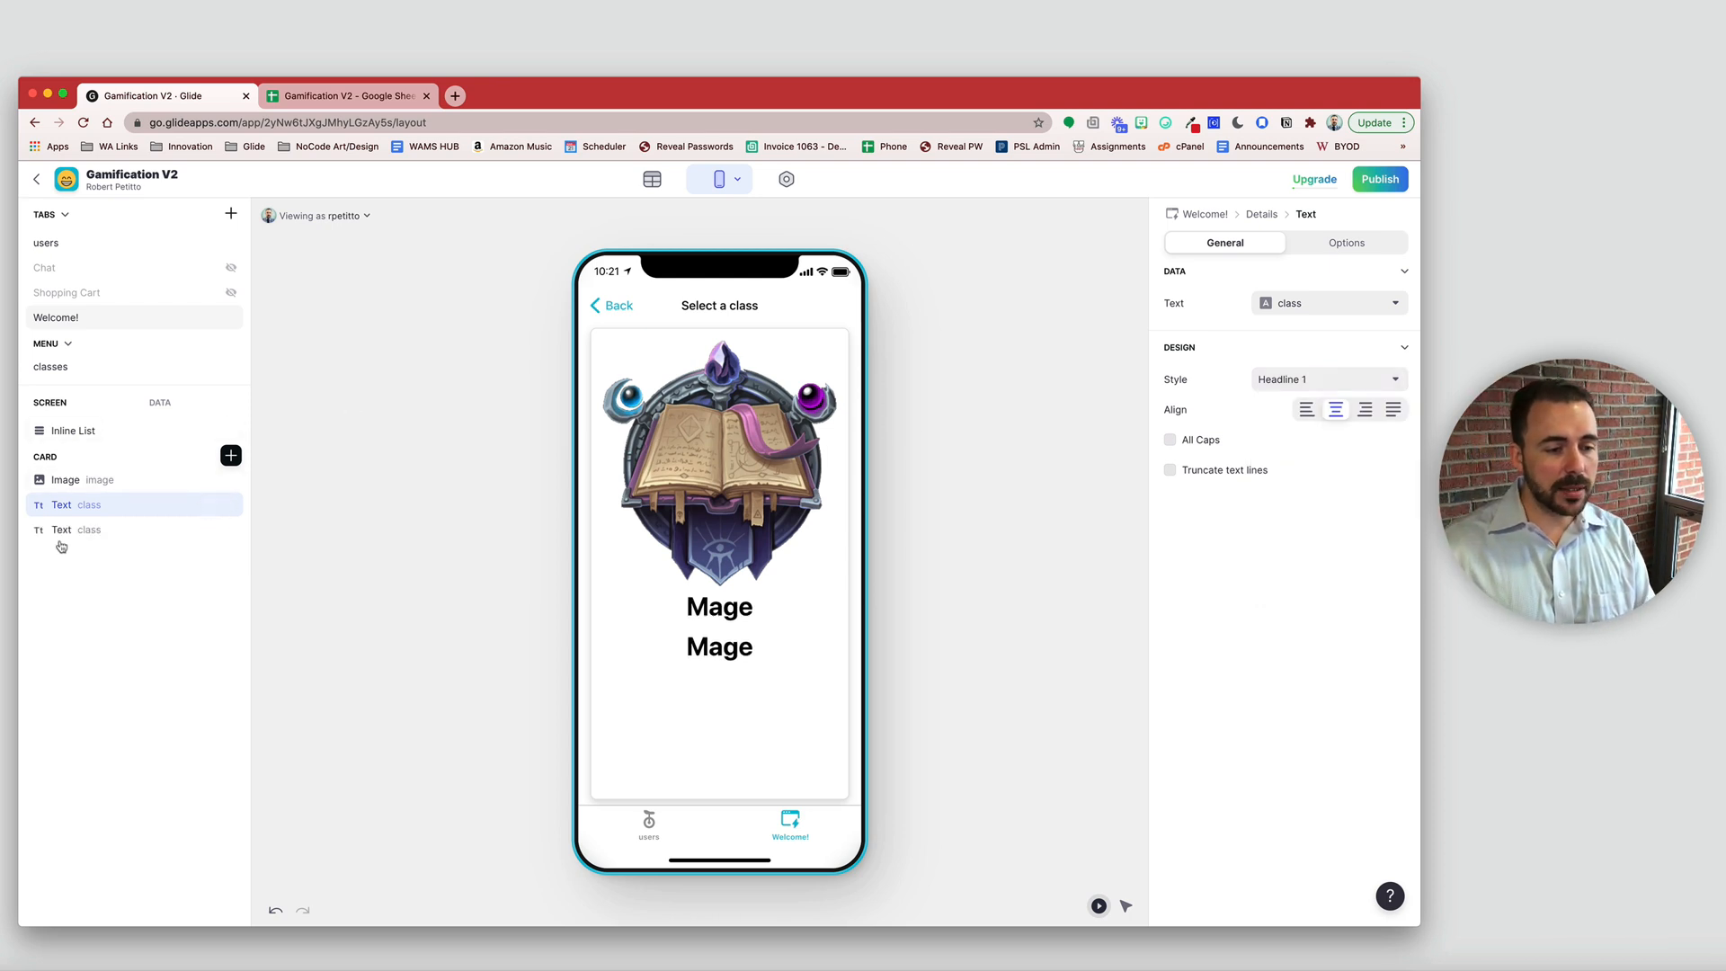
{"action": "left_click", "coordinate": [1310, 306]}
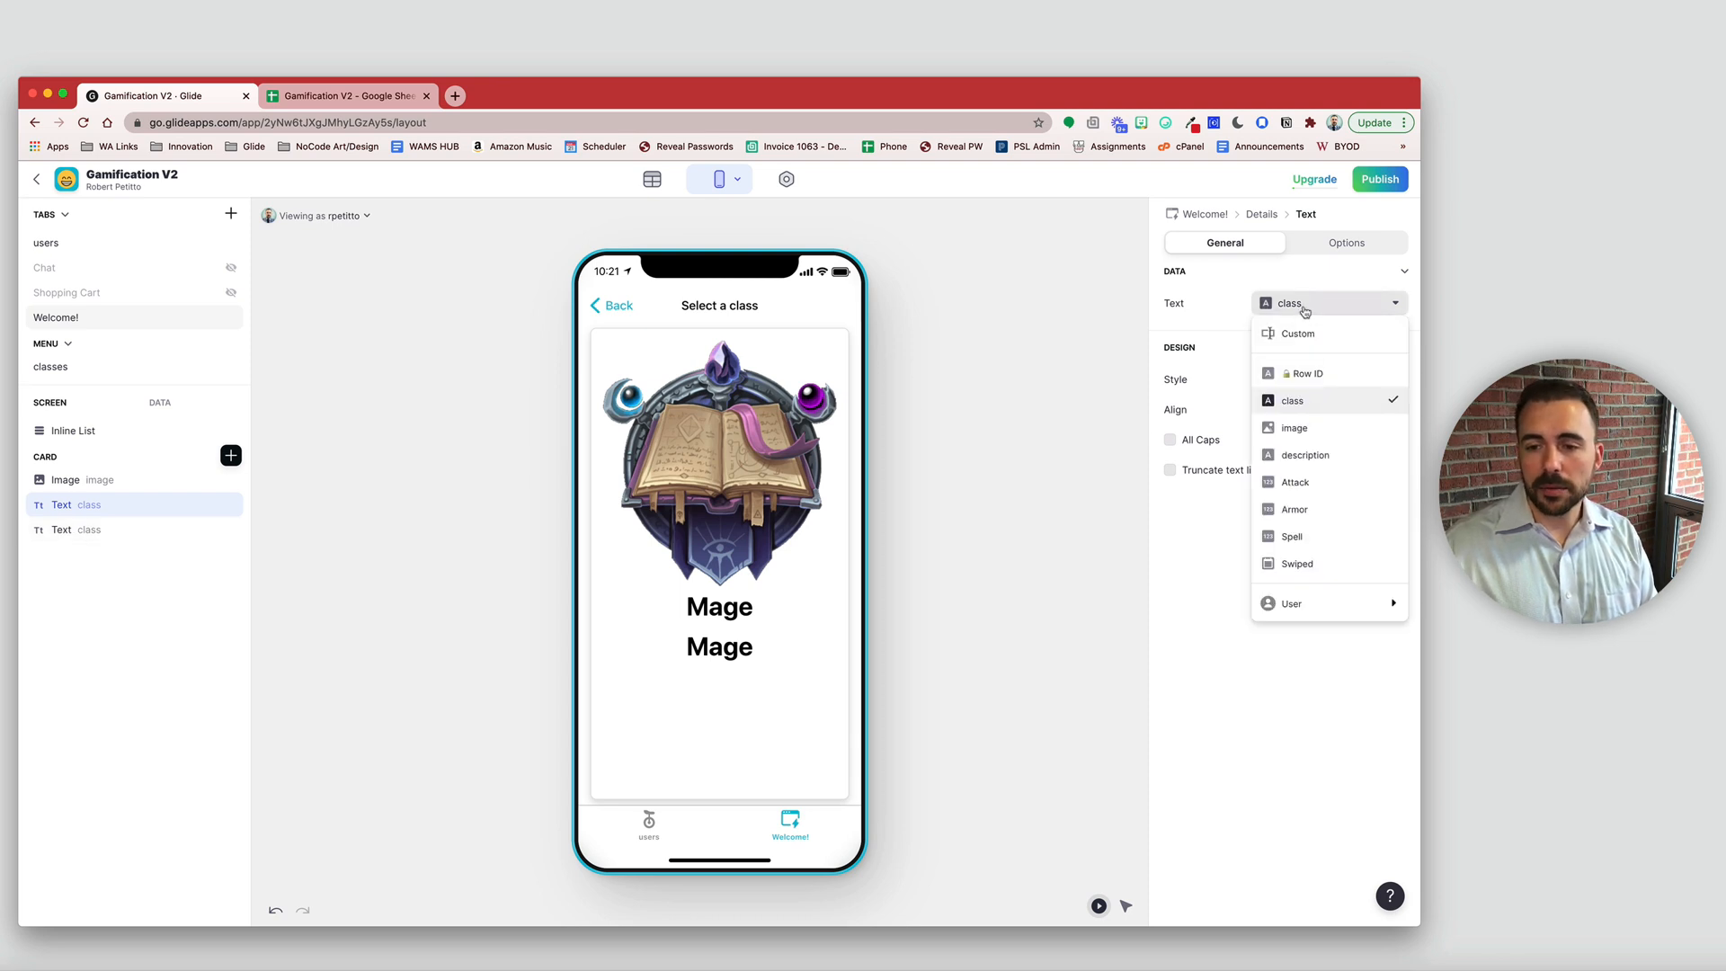
{"action": "left_click", "coordinate": [1307, 454]}
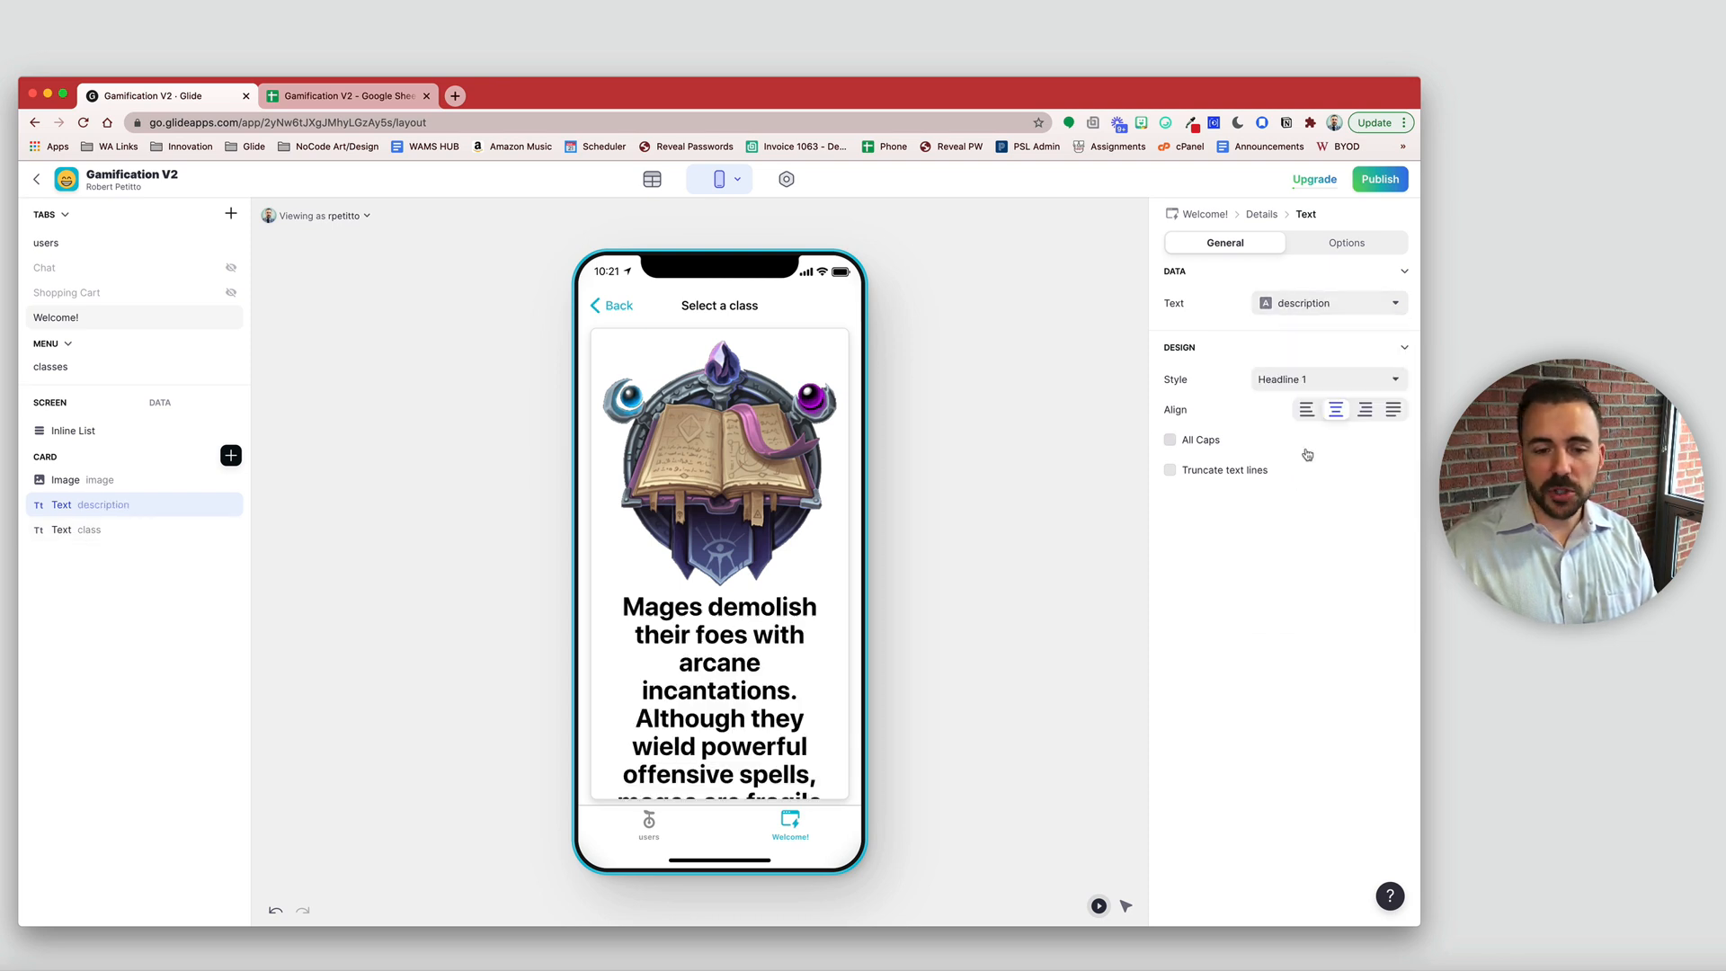
{"action": "left_click", "coordinate": [1307, 379]}
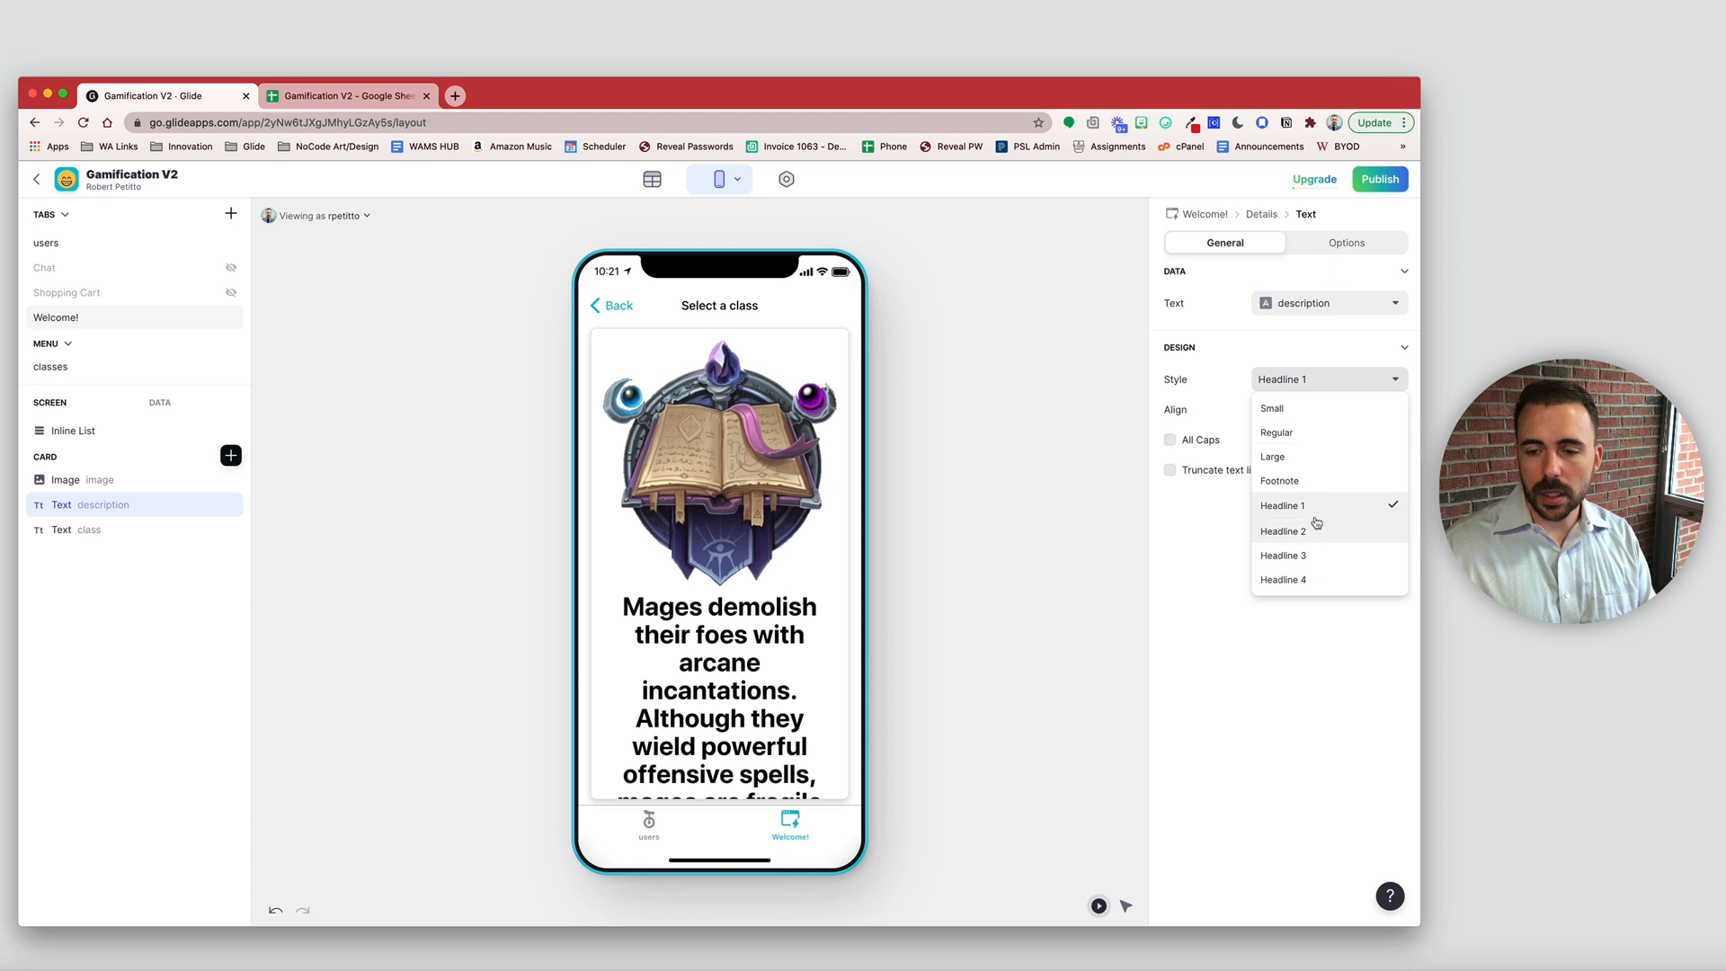
{"action": "left_click", "coordinate": [1295, 440]}
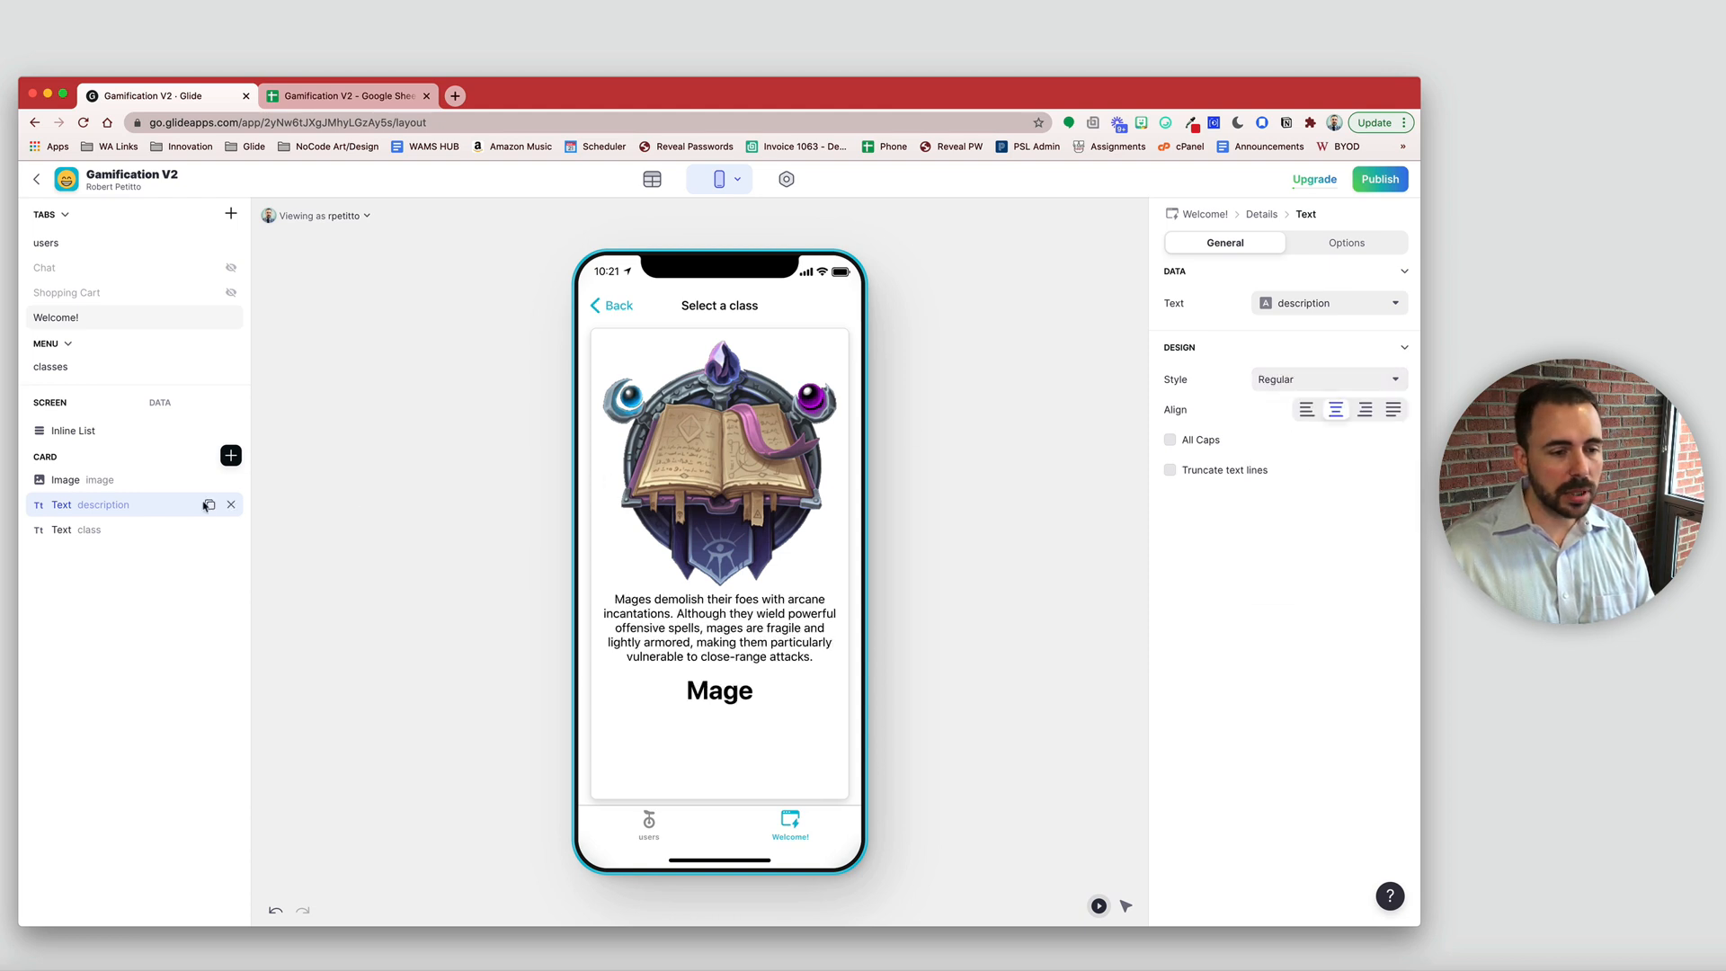
{"action": "left_click_drag", "start_coordinate": [195, 504], "coordinate": [195, 528]}
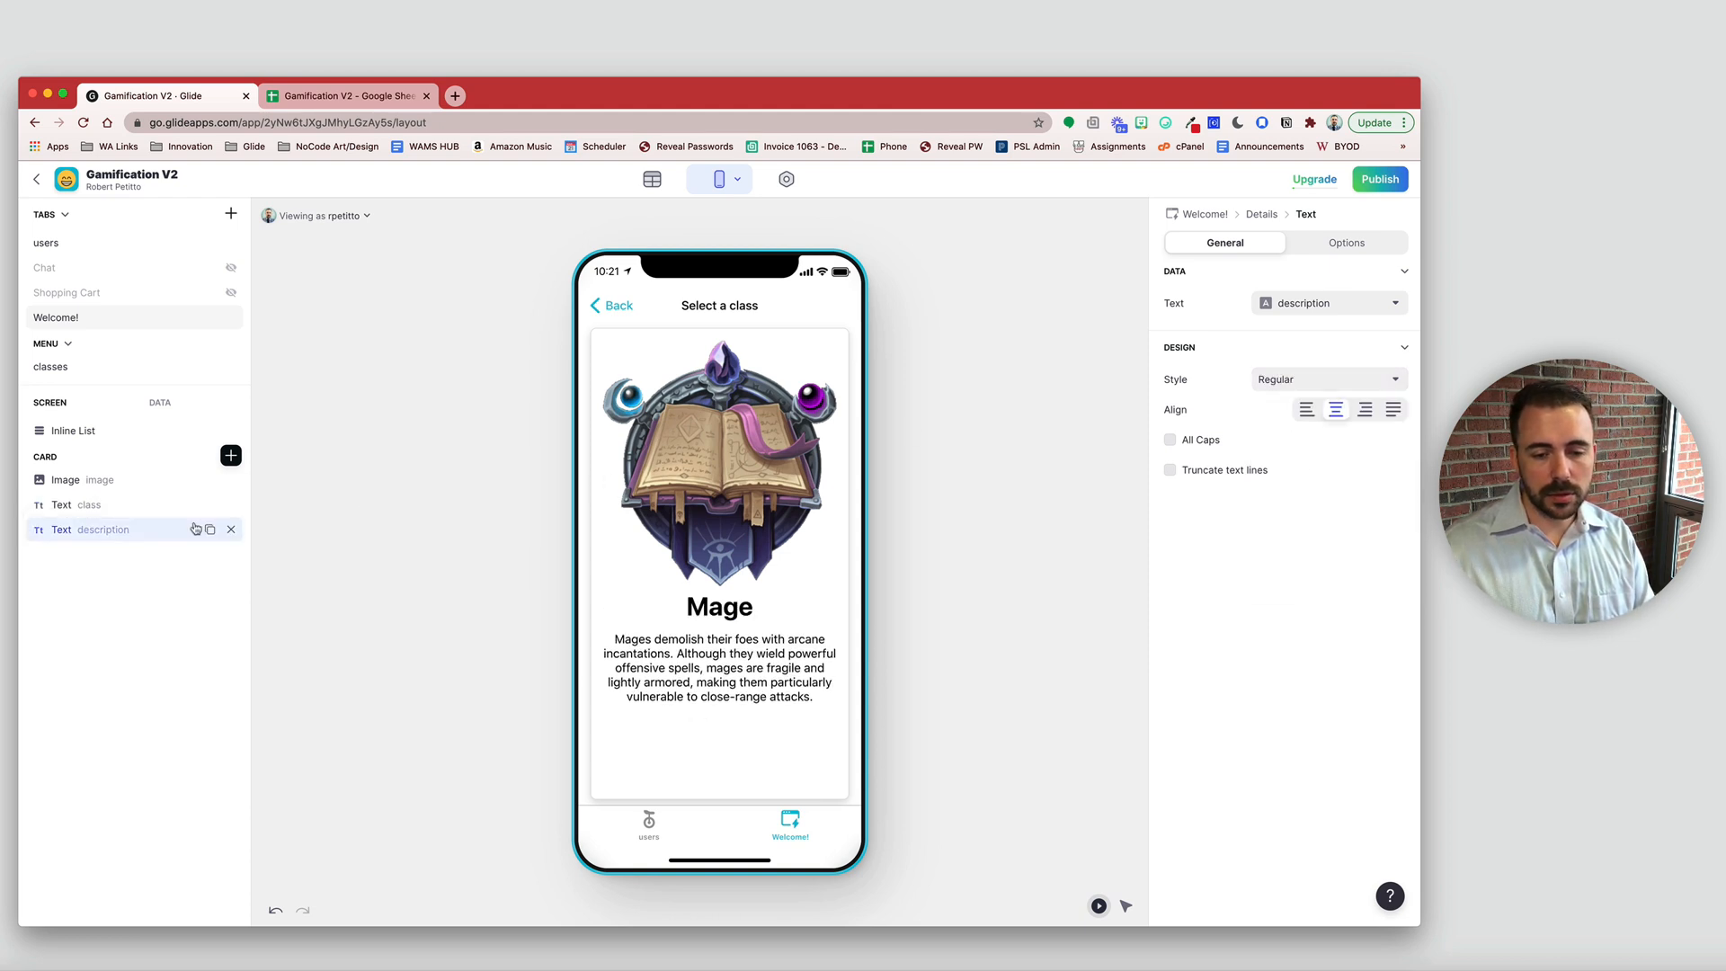
{"action": "left_click", "coordinate": [1315, 382]}
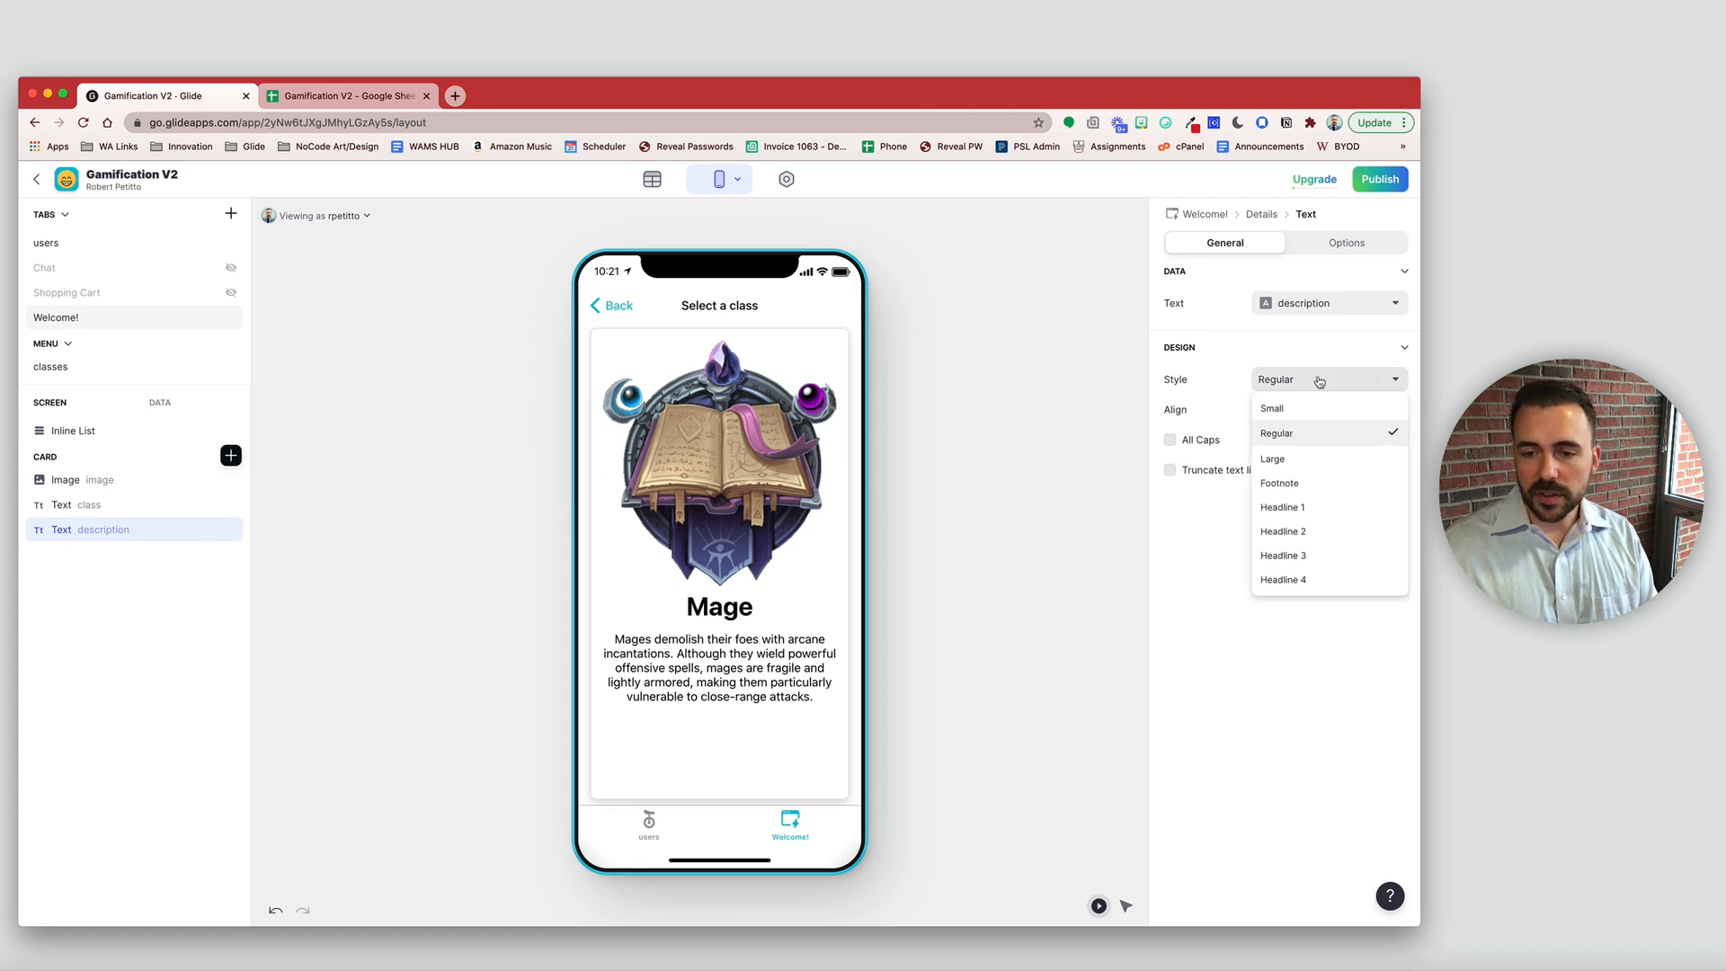
{"action": "left_click", "coordinate": [1306, 411]}
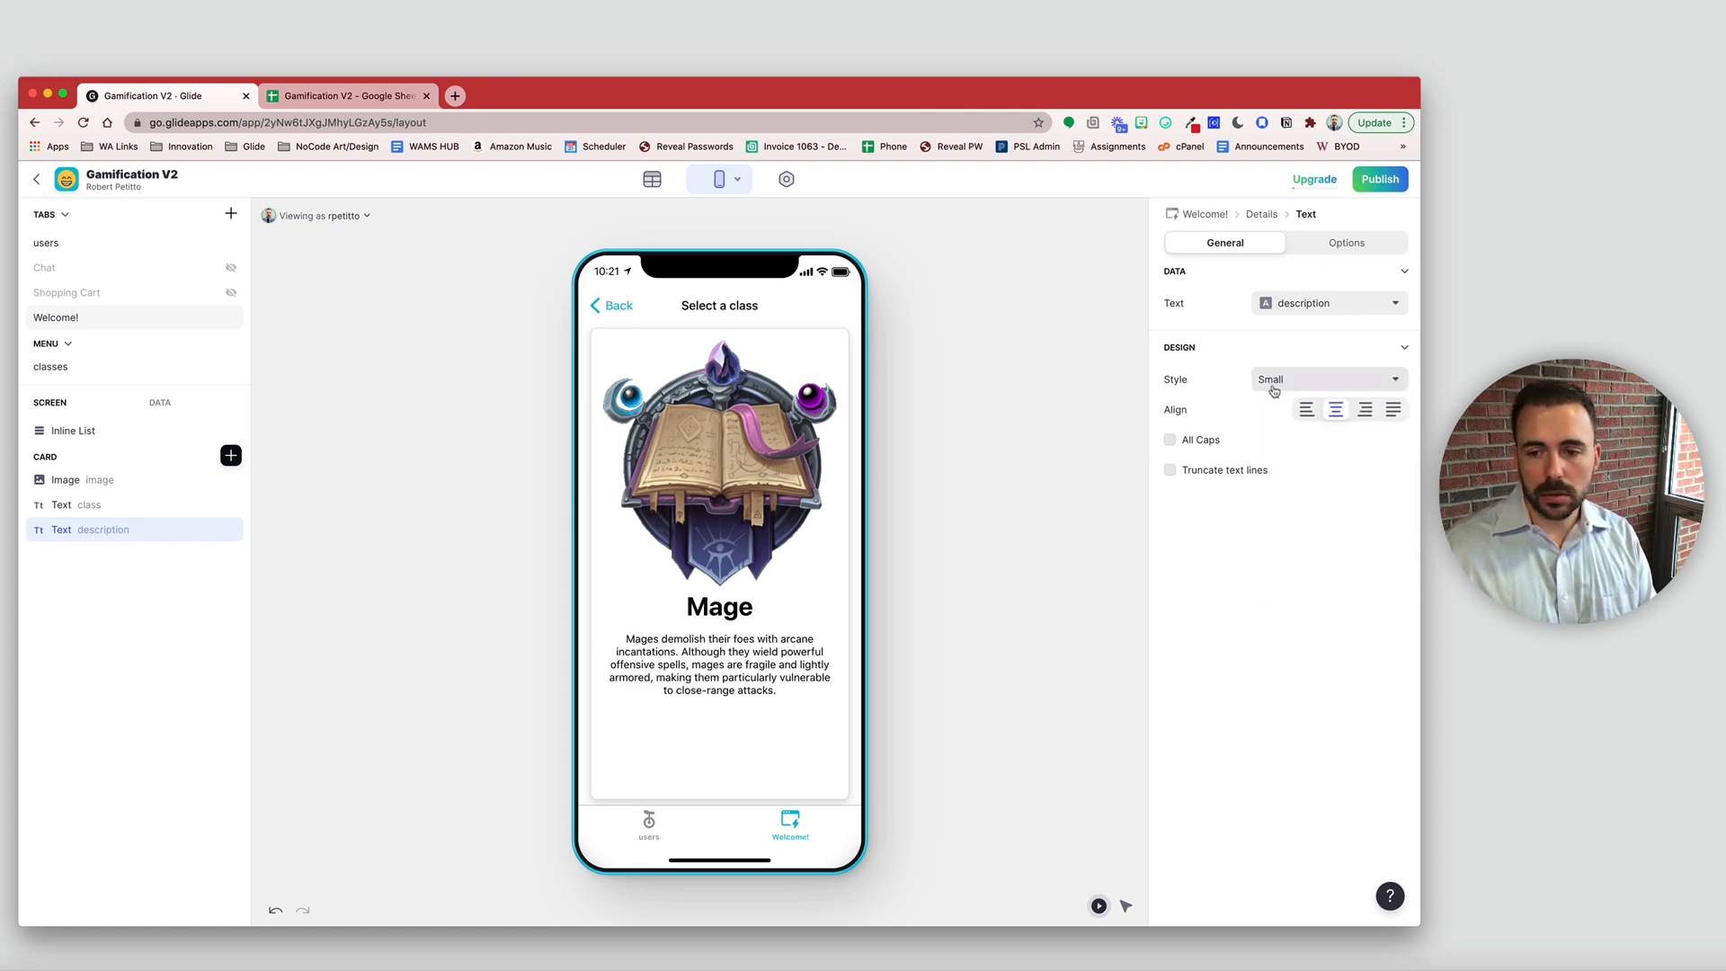
{"action": "left_click", "coordinate": [1275, 380]}
{"action": "left_click", "coordinate": [1285, 486]}
{"action": "left_click", "coordinate": [1280, 379]}
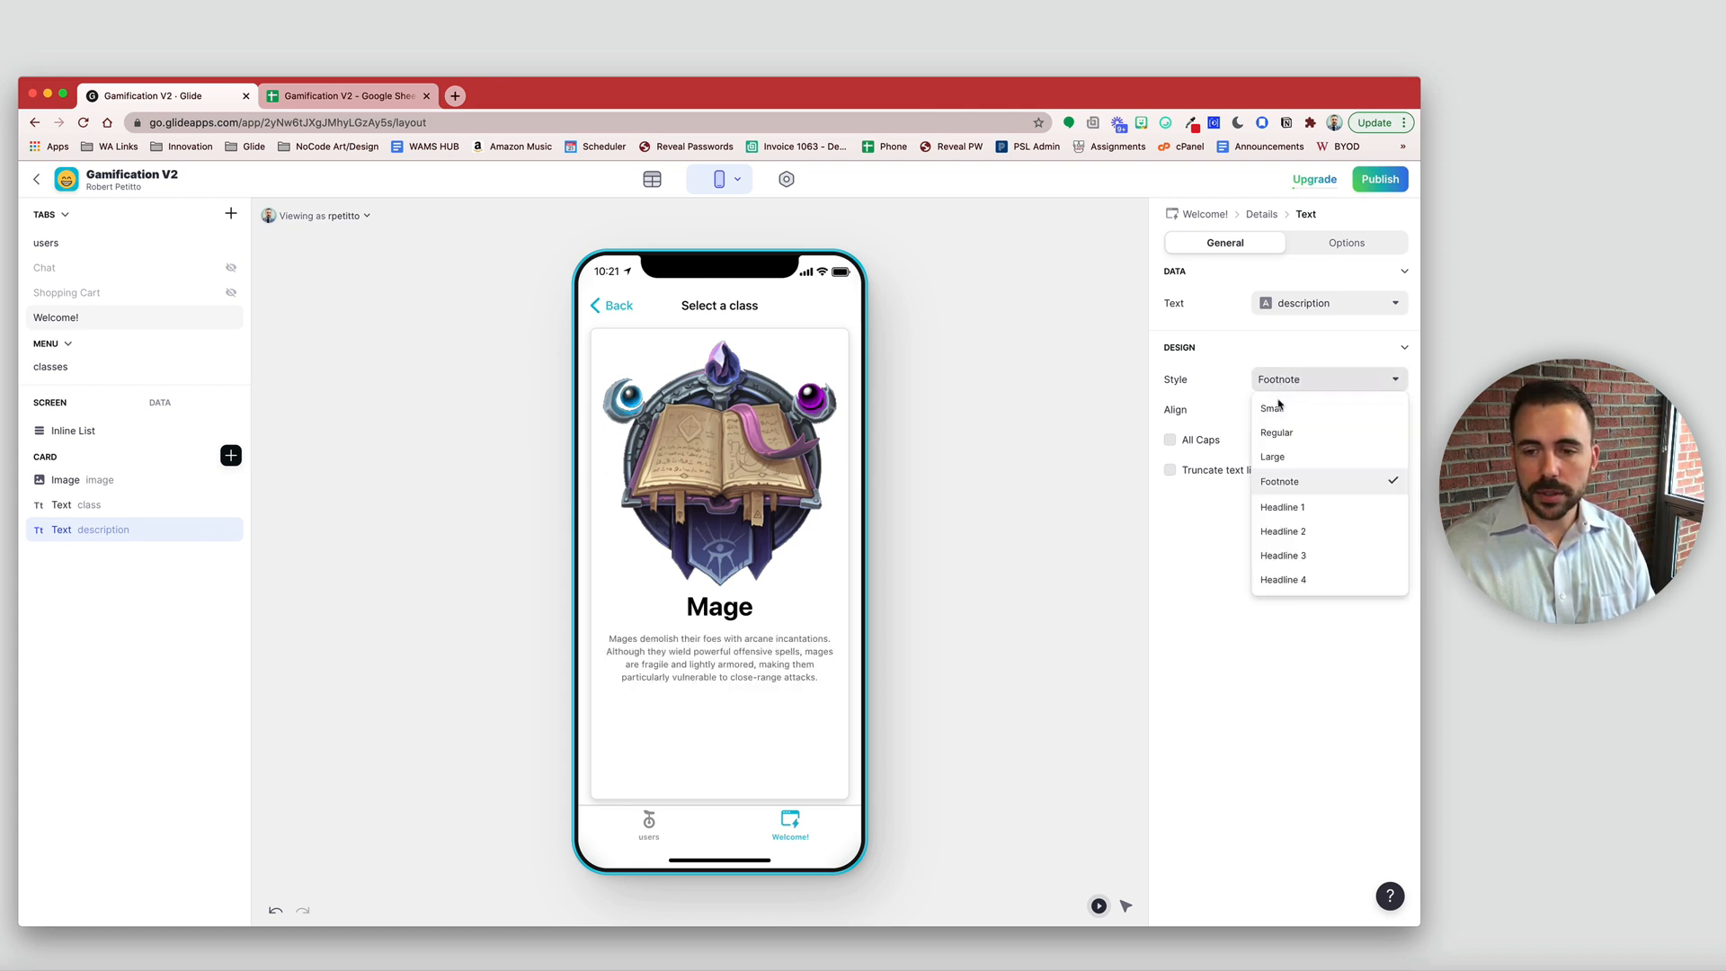
{"action": "left_click", "coordinate": [1280, 409]}
{"action": "left_click", "coordinate": [231, 455]}
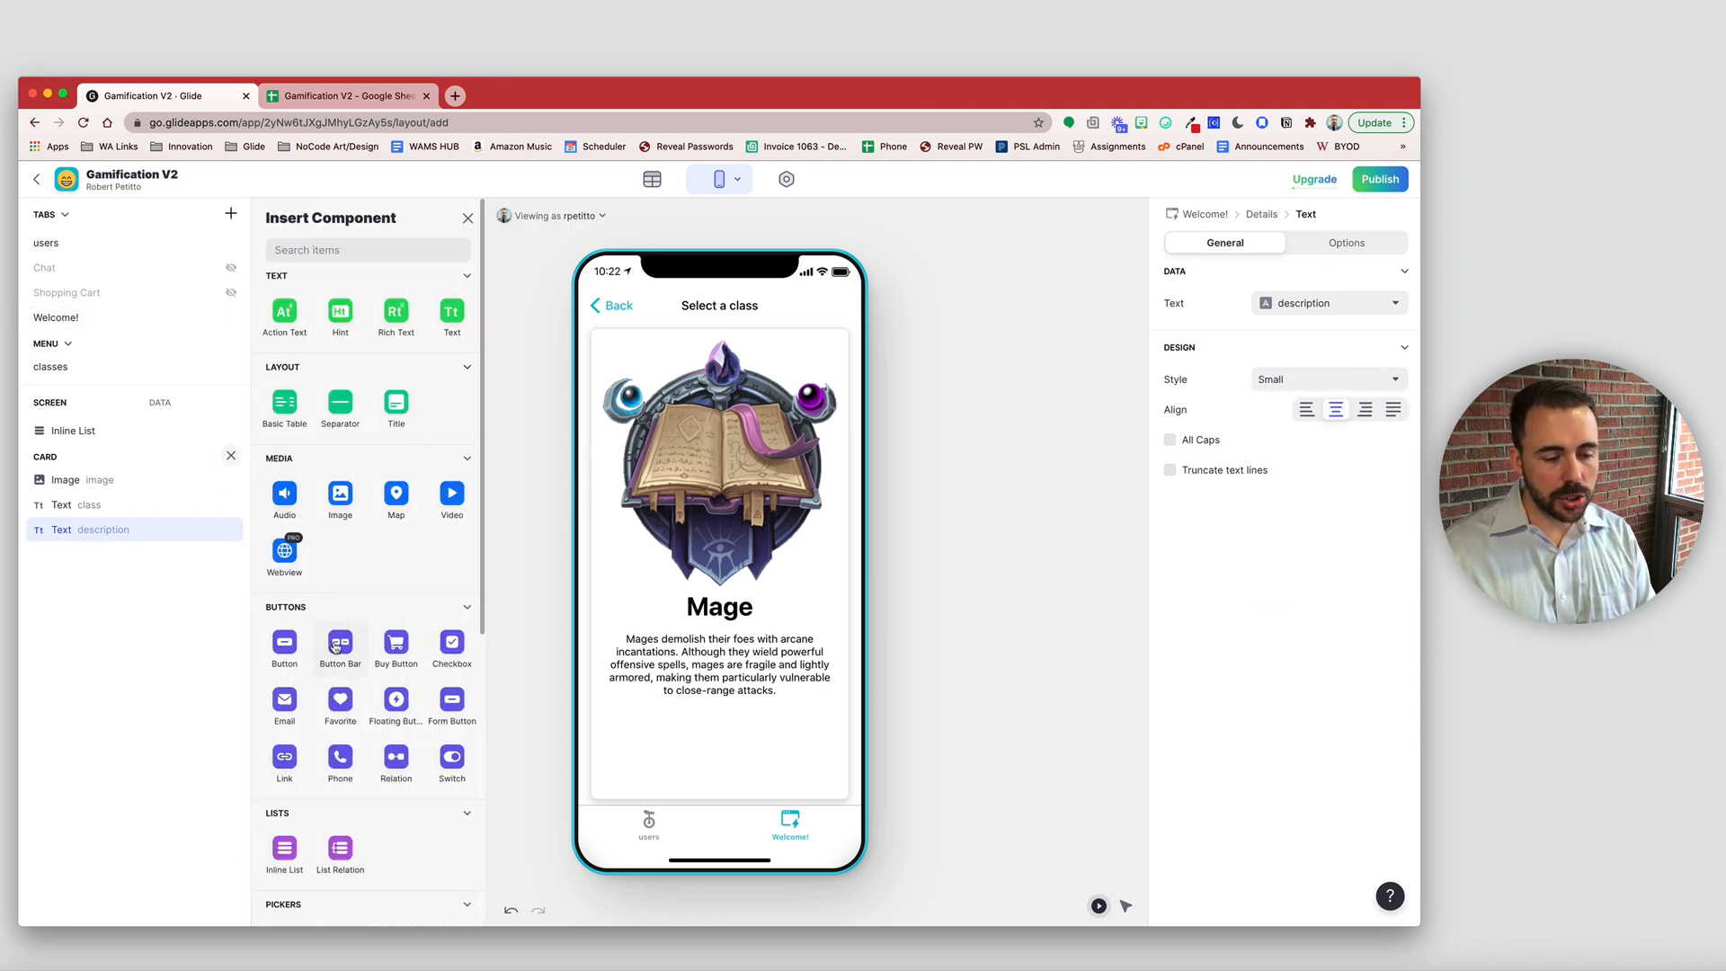
{"action": "scroll", "coordinate": [332, 646], "scroll_direction": "down", "scroll_amount": 3}
- Insert a Basic Table with three rows into the card
{"action": "scroll", "coordinate": [332, 646], "scroll_direction": "up", "scroll_amount": 3}
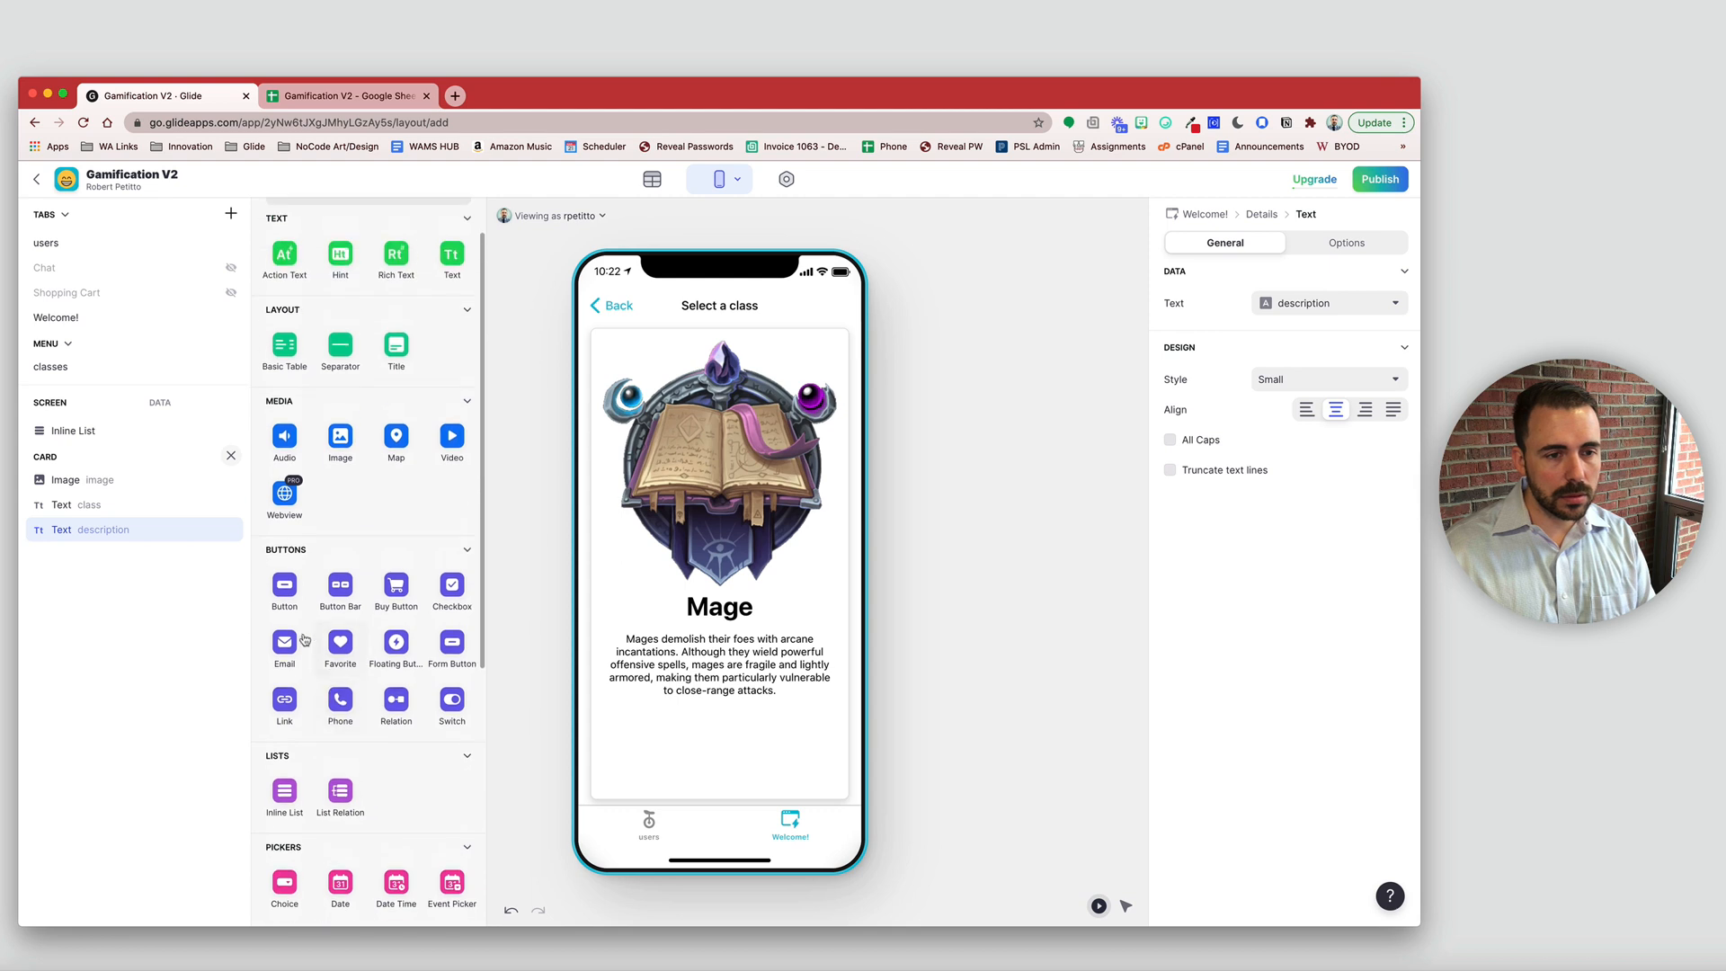
{"action": "left_click", "coordinate": [283, 349]}
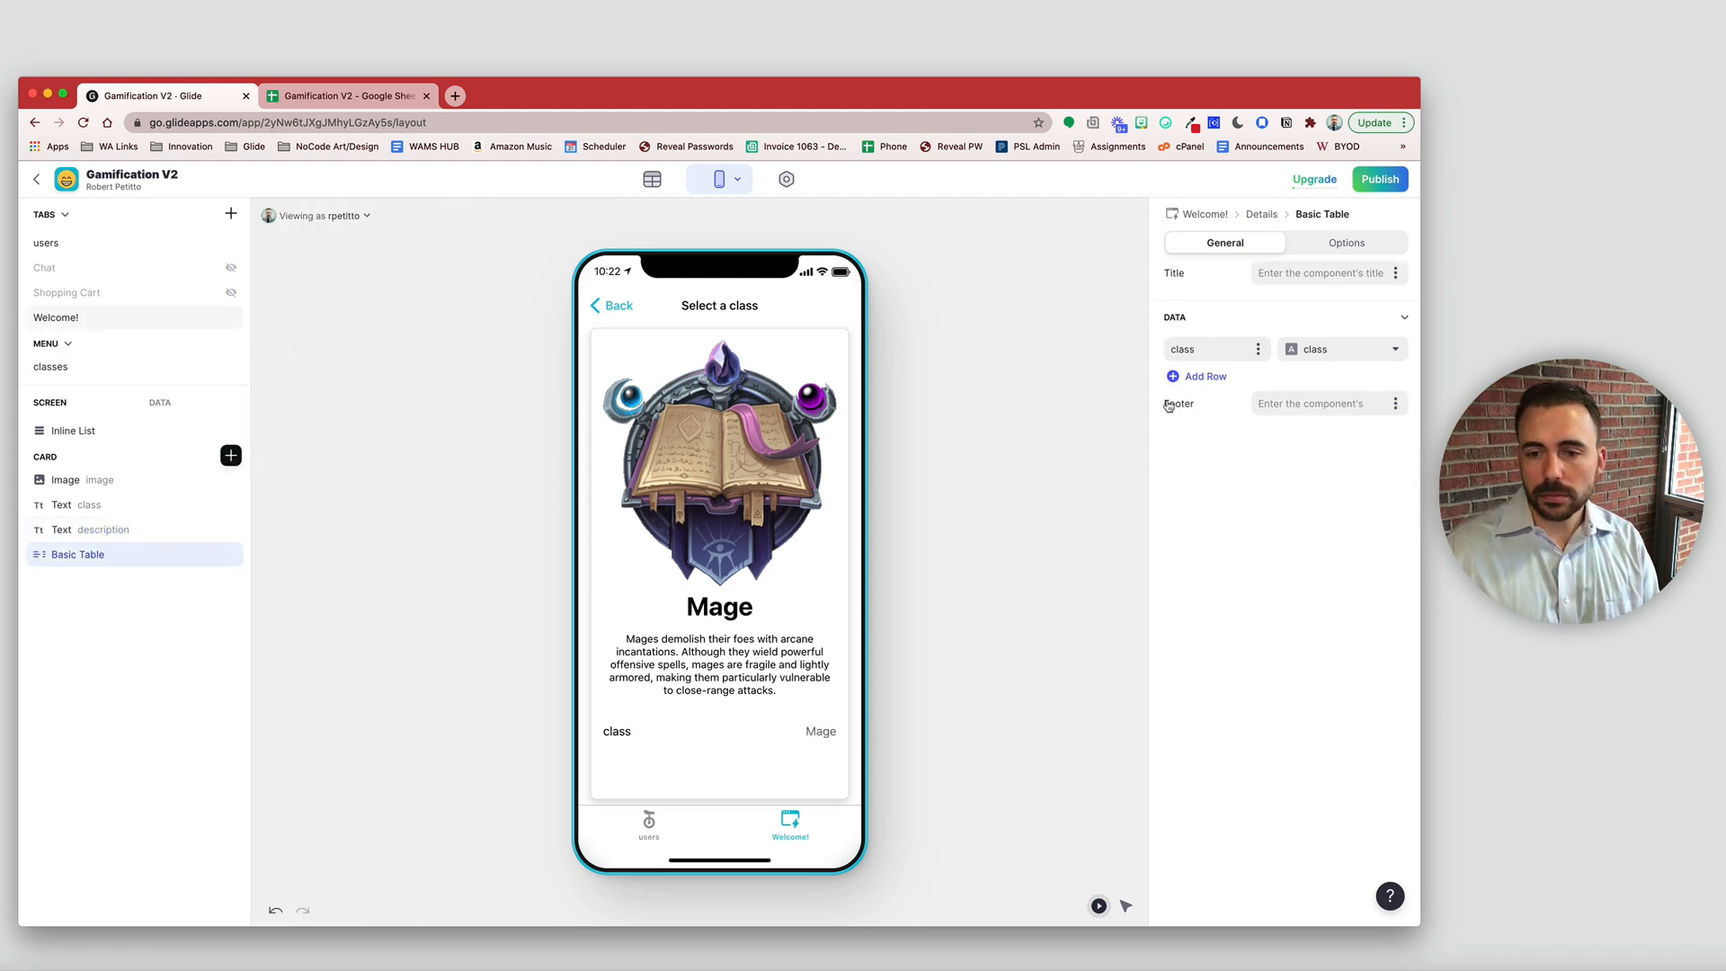
{"action": "left_click", "coordinate": [1205, 378]}
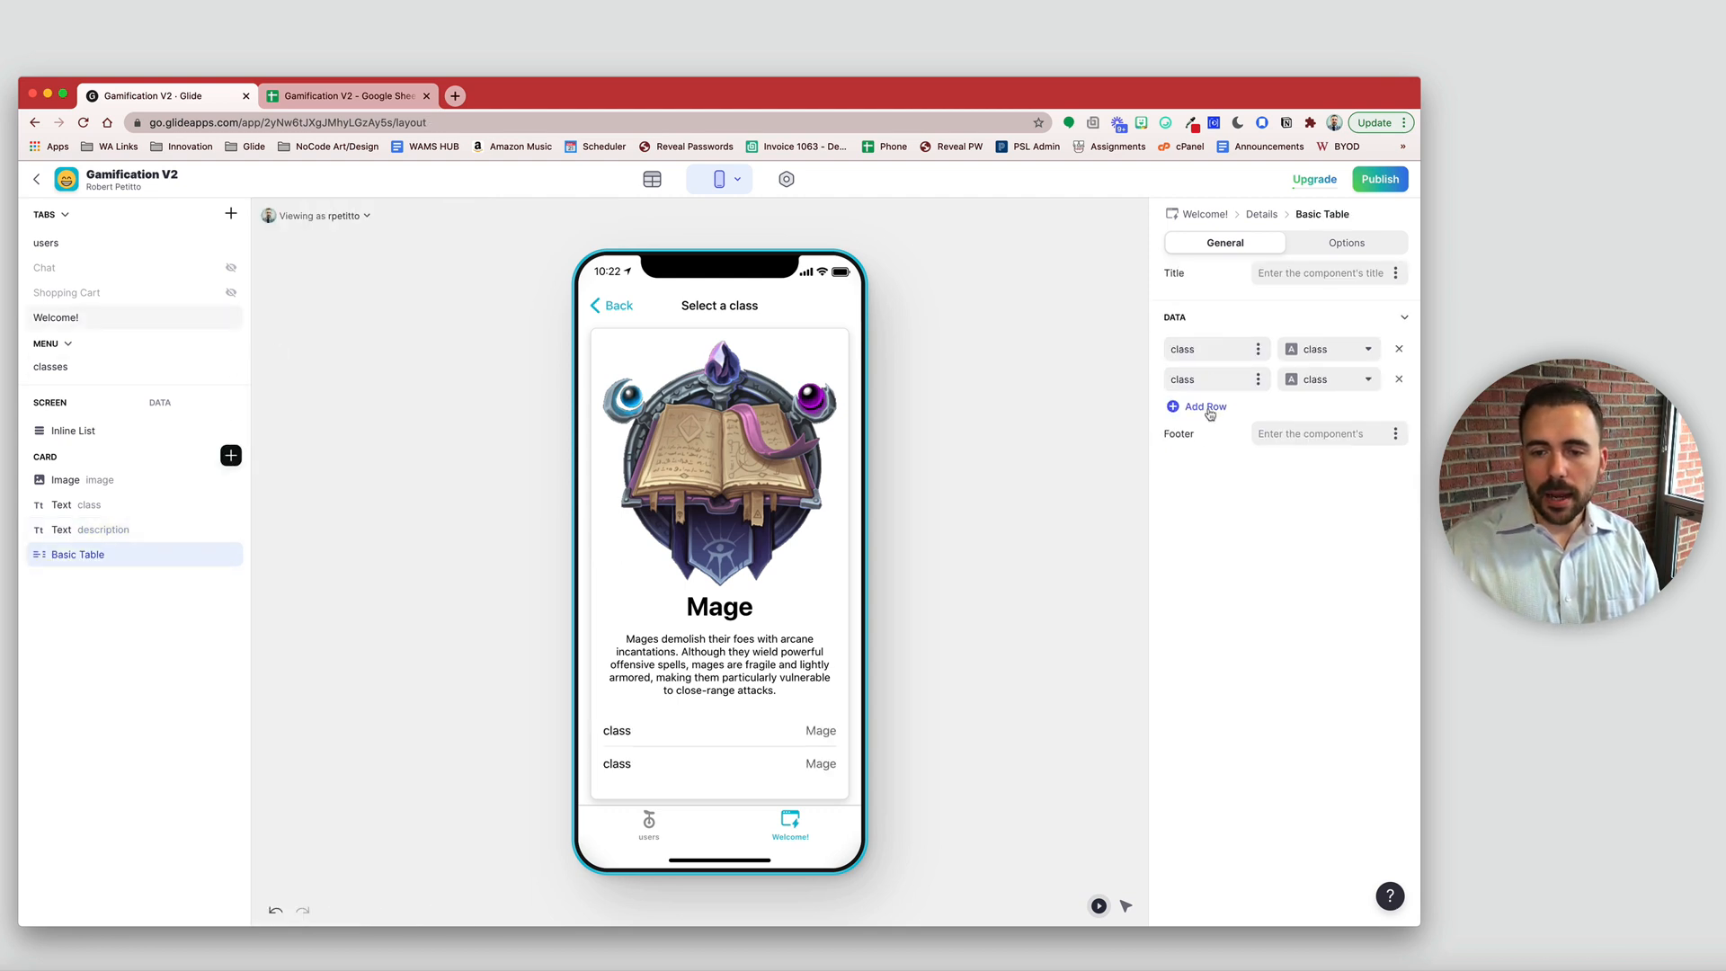
{"action": "left_click", "coordinate": [1205, 409]}
- Set the table rows to the Attack, Armor and Spell columns, showing 5, 3 and 7
{"action": "left_click", "coordinate": [1317, 358]}
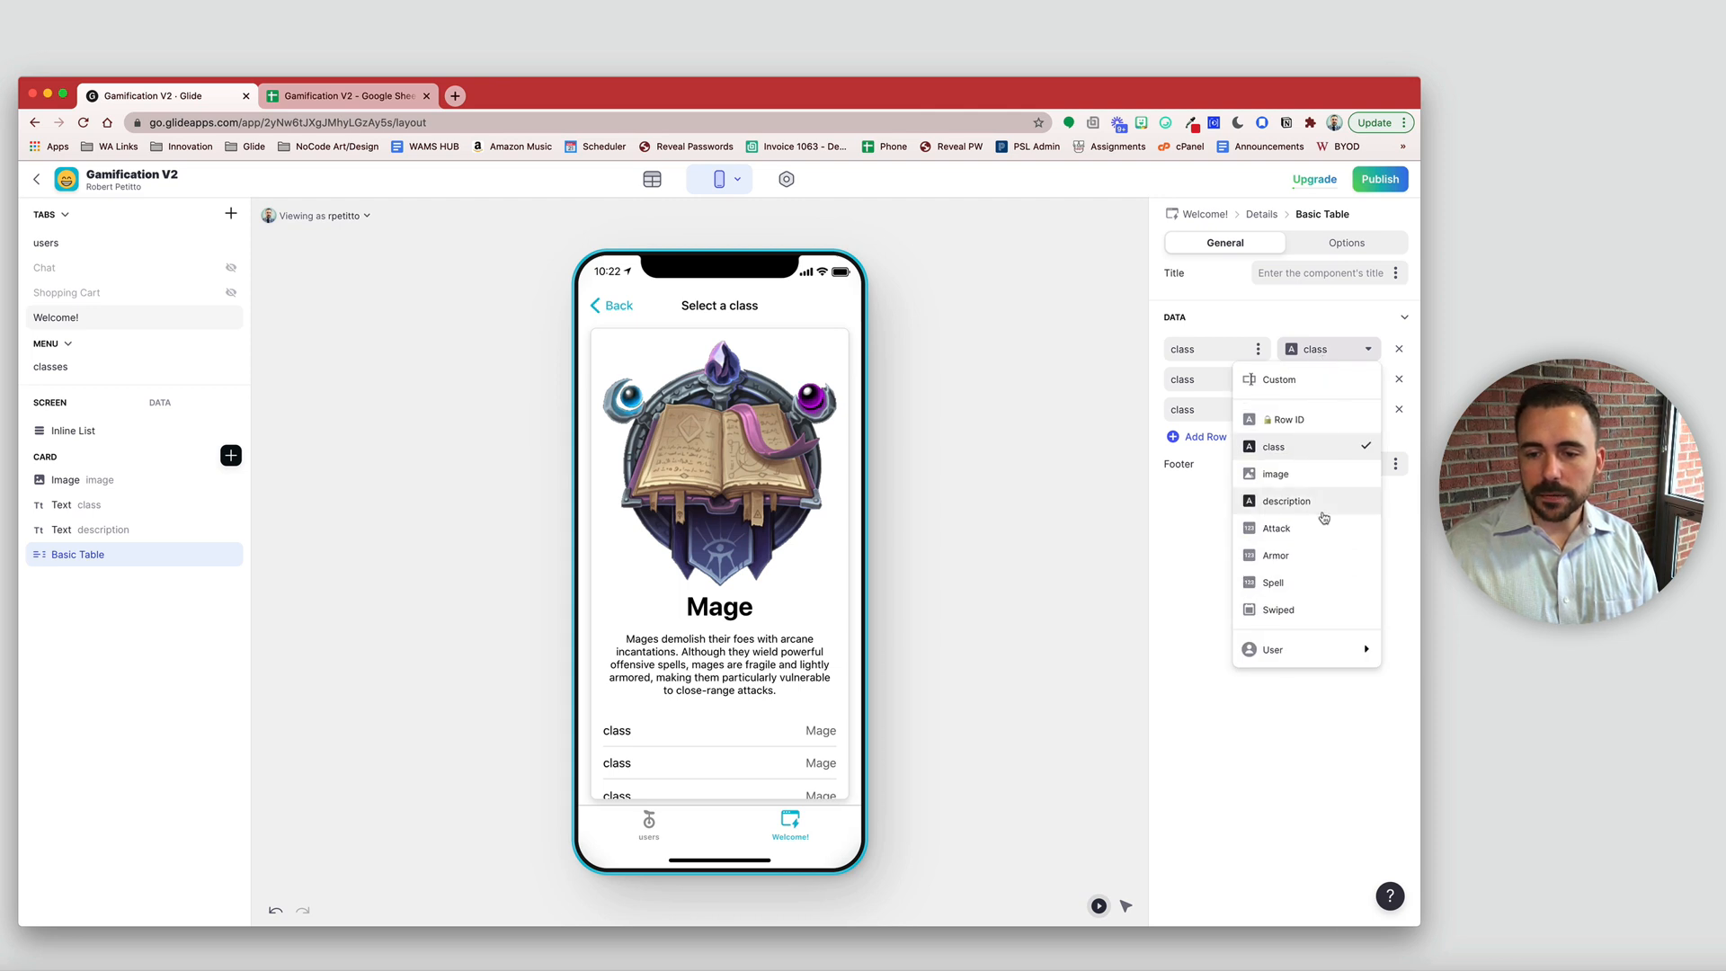
{"action": "left_click", "coordinate": [1308, 530]}
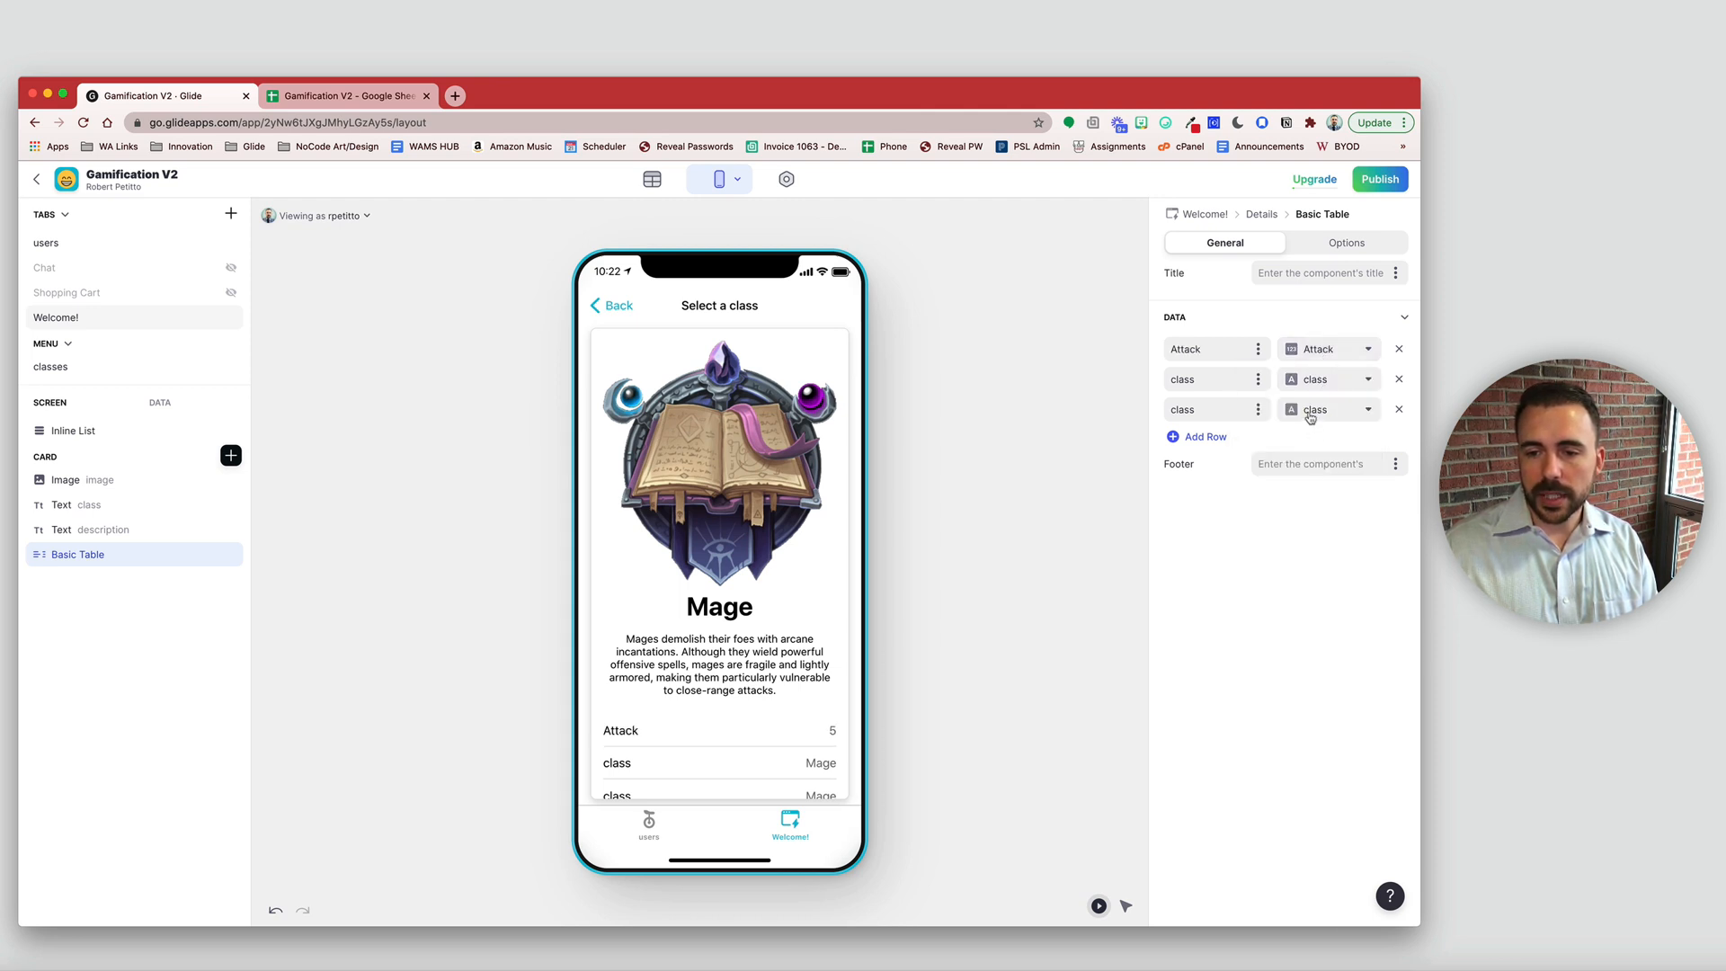
{"action": "left_click", "coordinate": [1311, 382]}
{"action": "left_click", "coordinate": [1321, 585]}
{"action": "left_click", "coordinate": [1316, 413]}
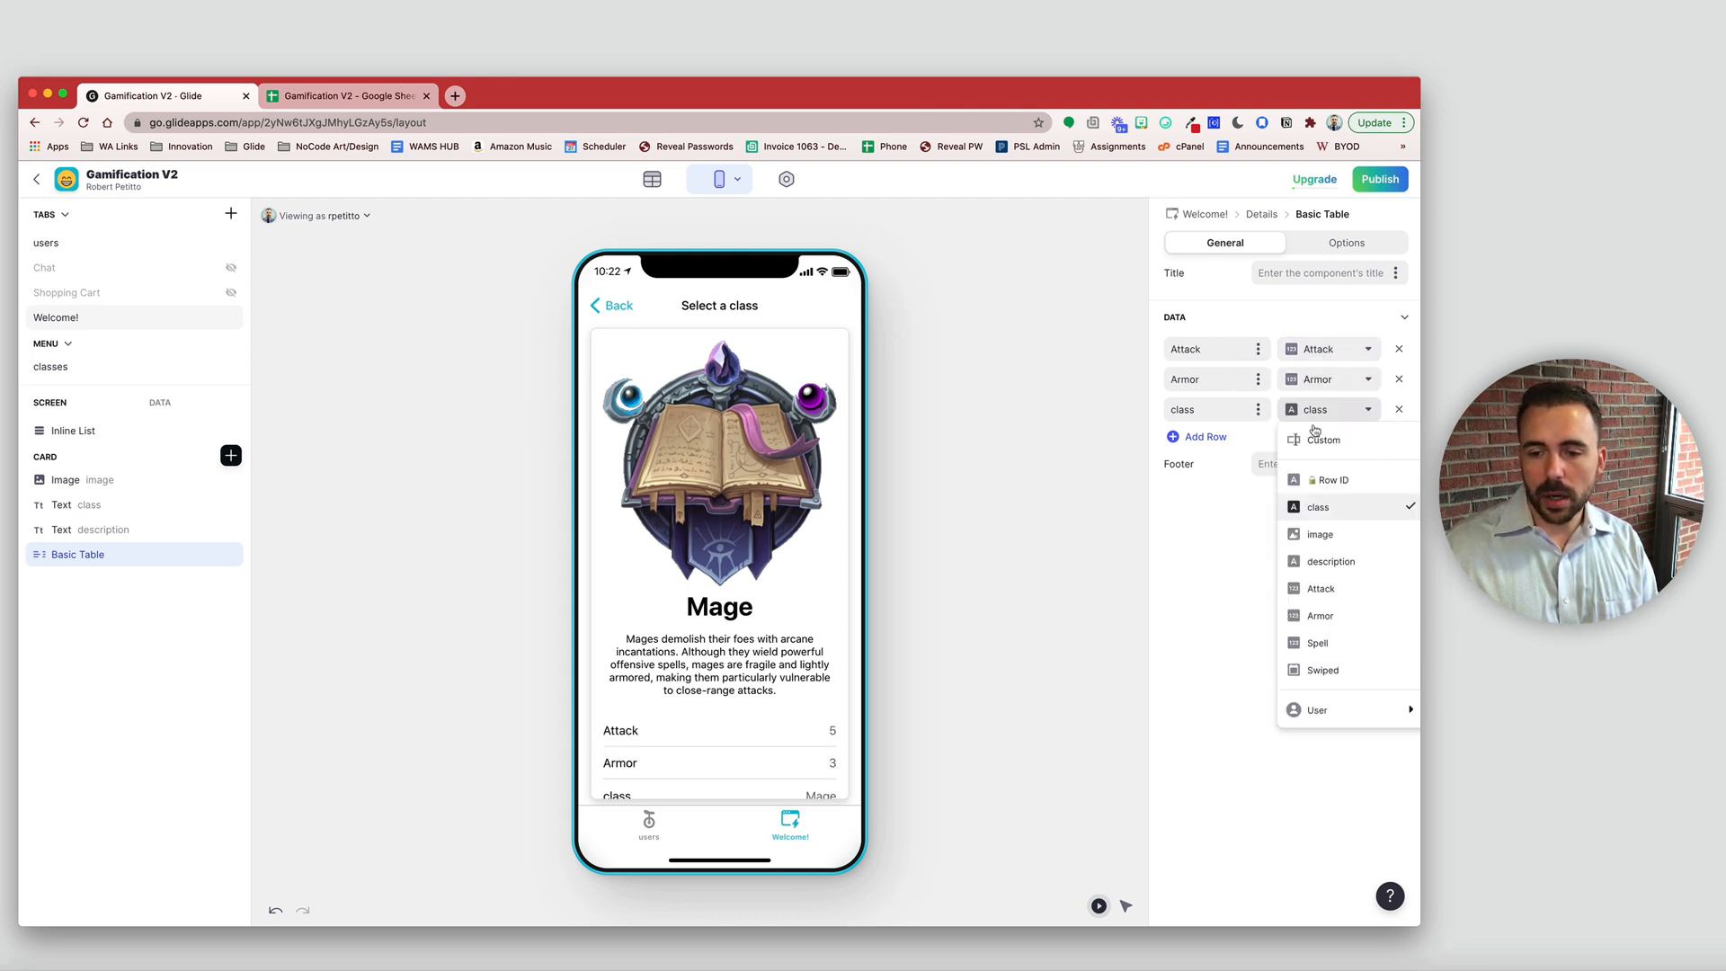
{"action": "left_click", "coordinate": [1311, 655]}
{"action": "scroll", "coordinate": [829, 715], "scroll_direction": "down", "scroll_amount": 1}
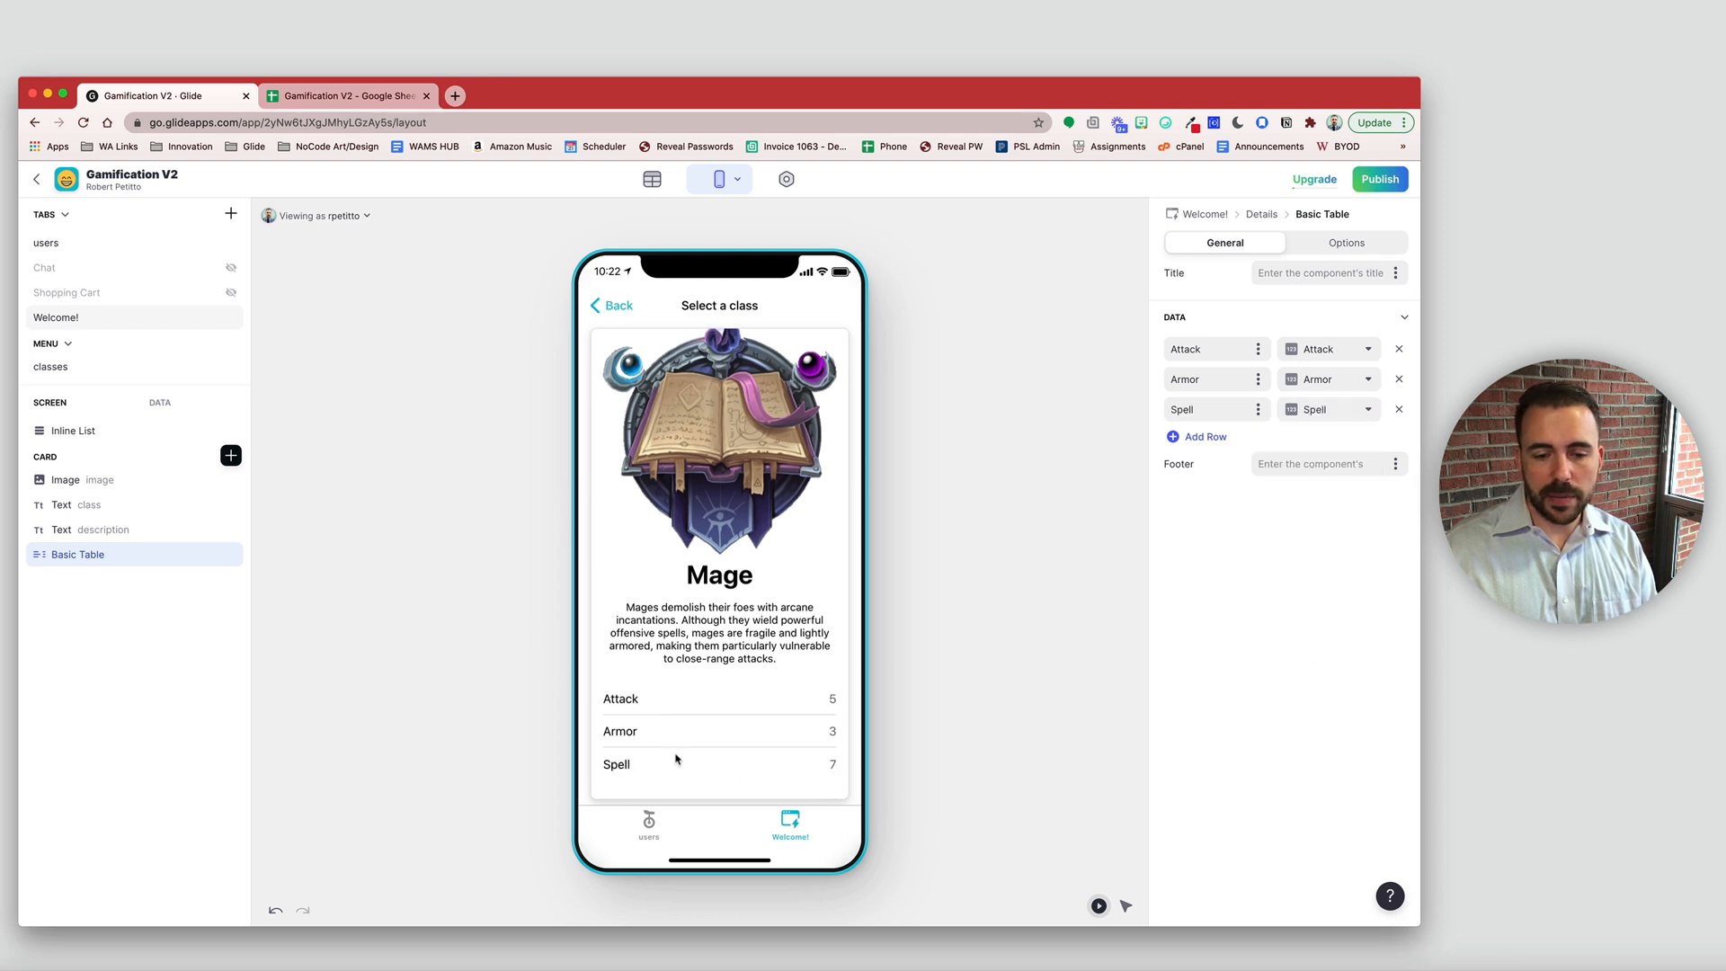
{"action": "scroll", "coordinate": [792, 698], "scroll_direction": "up", "scroll_amount": 1}
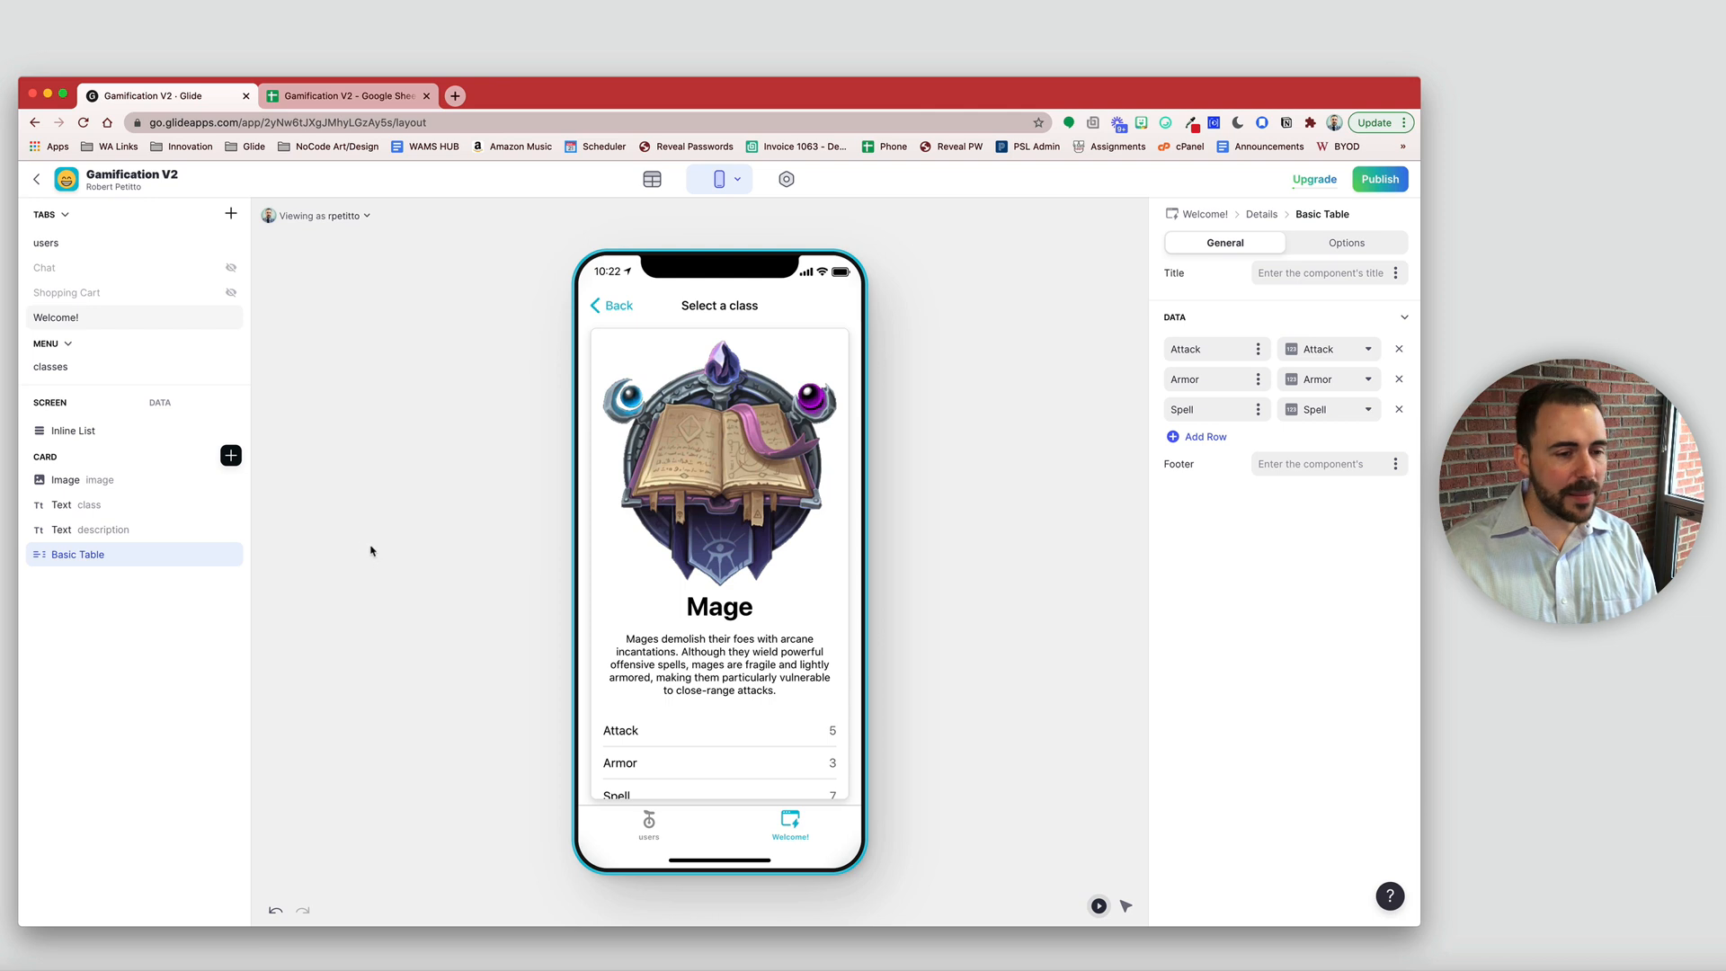
{"action": "left_click", "coordinate": [99, 483]}
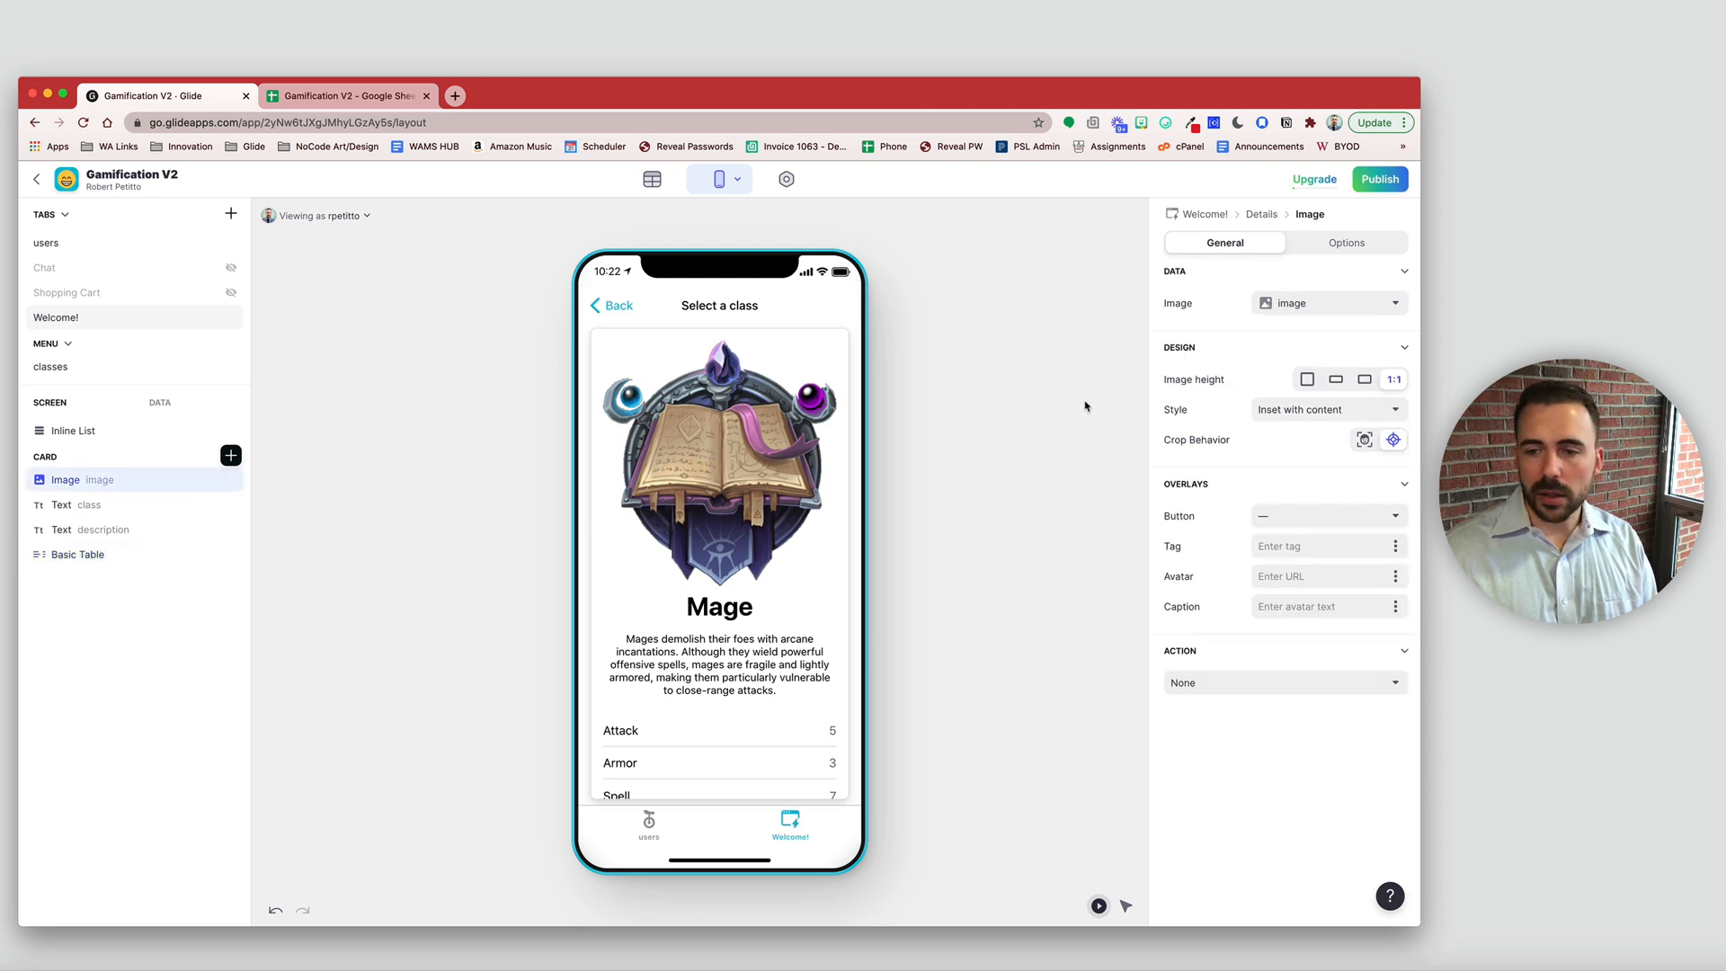
- Set the class image to 3:2 height showing the whole image, then swipe to the Warrior card
{"action": "left_click", "coordinate": [1365, 379]}
{"action": "left_click", "coordinate": [1335, 411]}
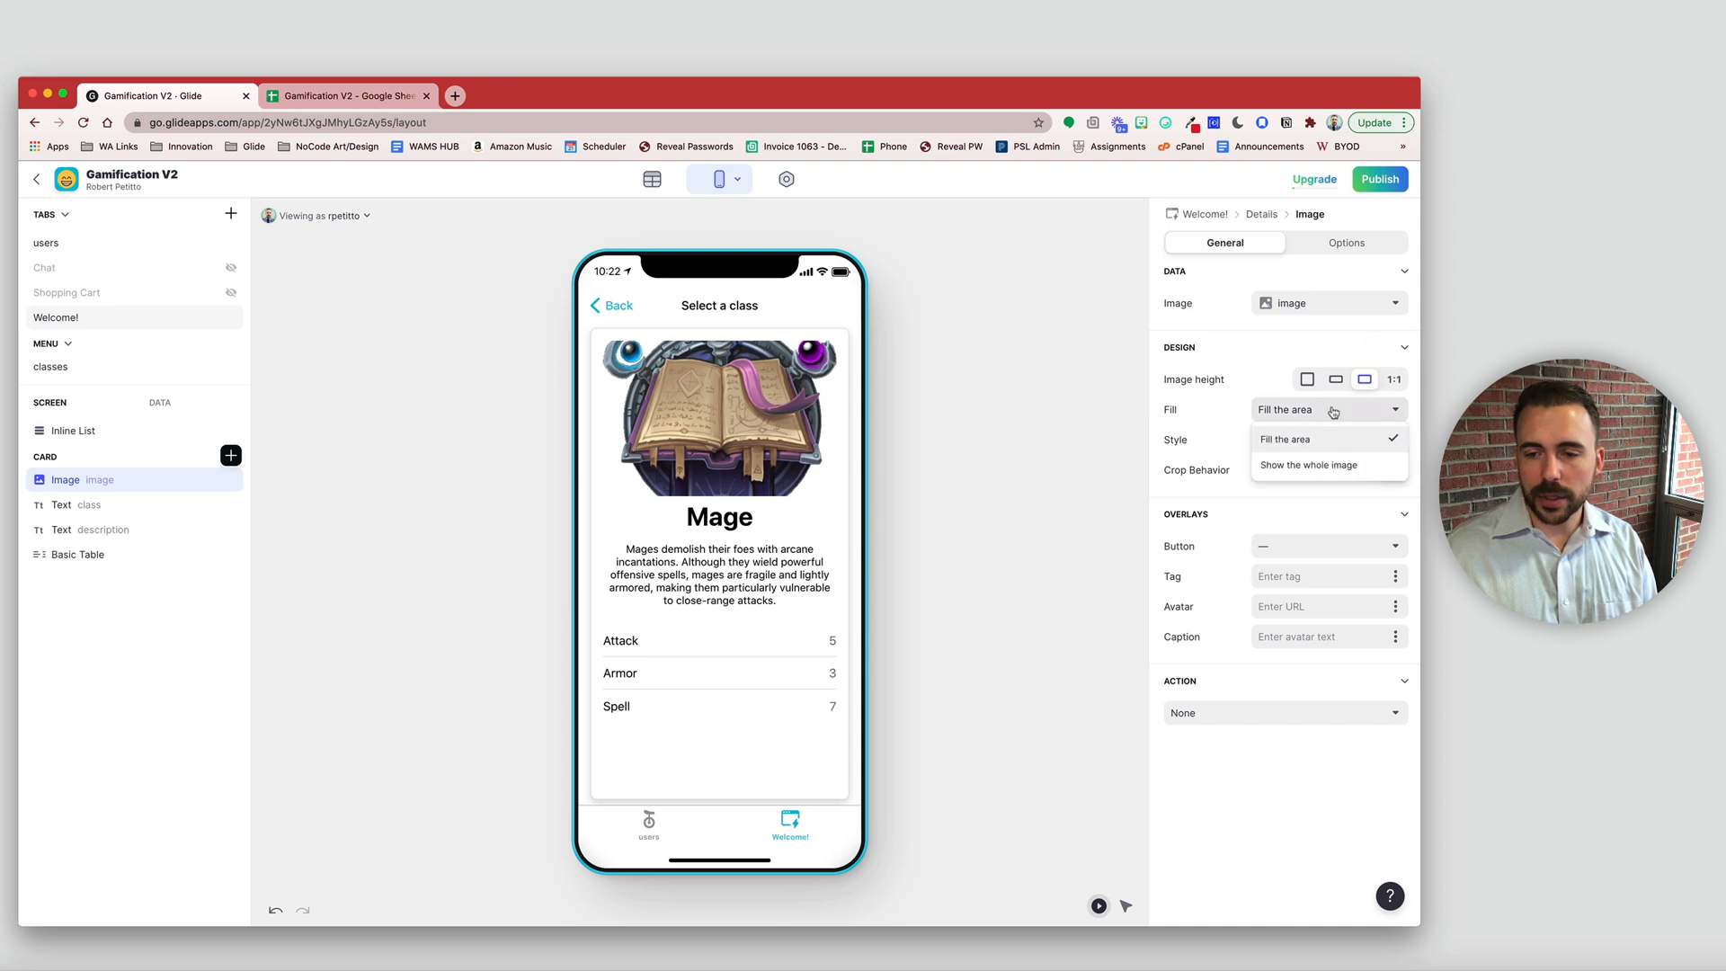
{"action": "left_click", "coordinate": [1309, 464]}
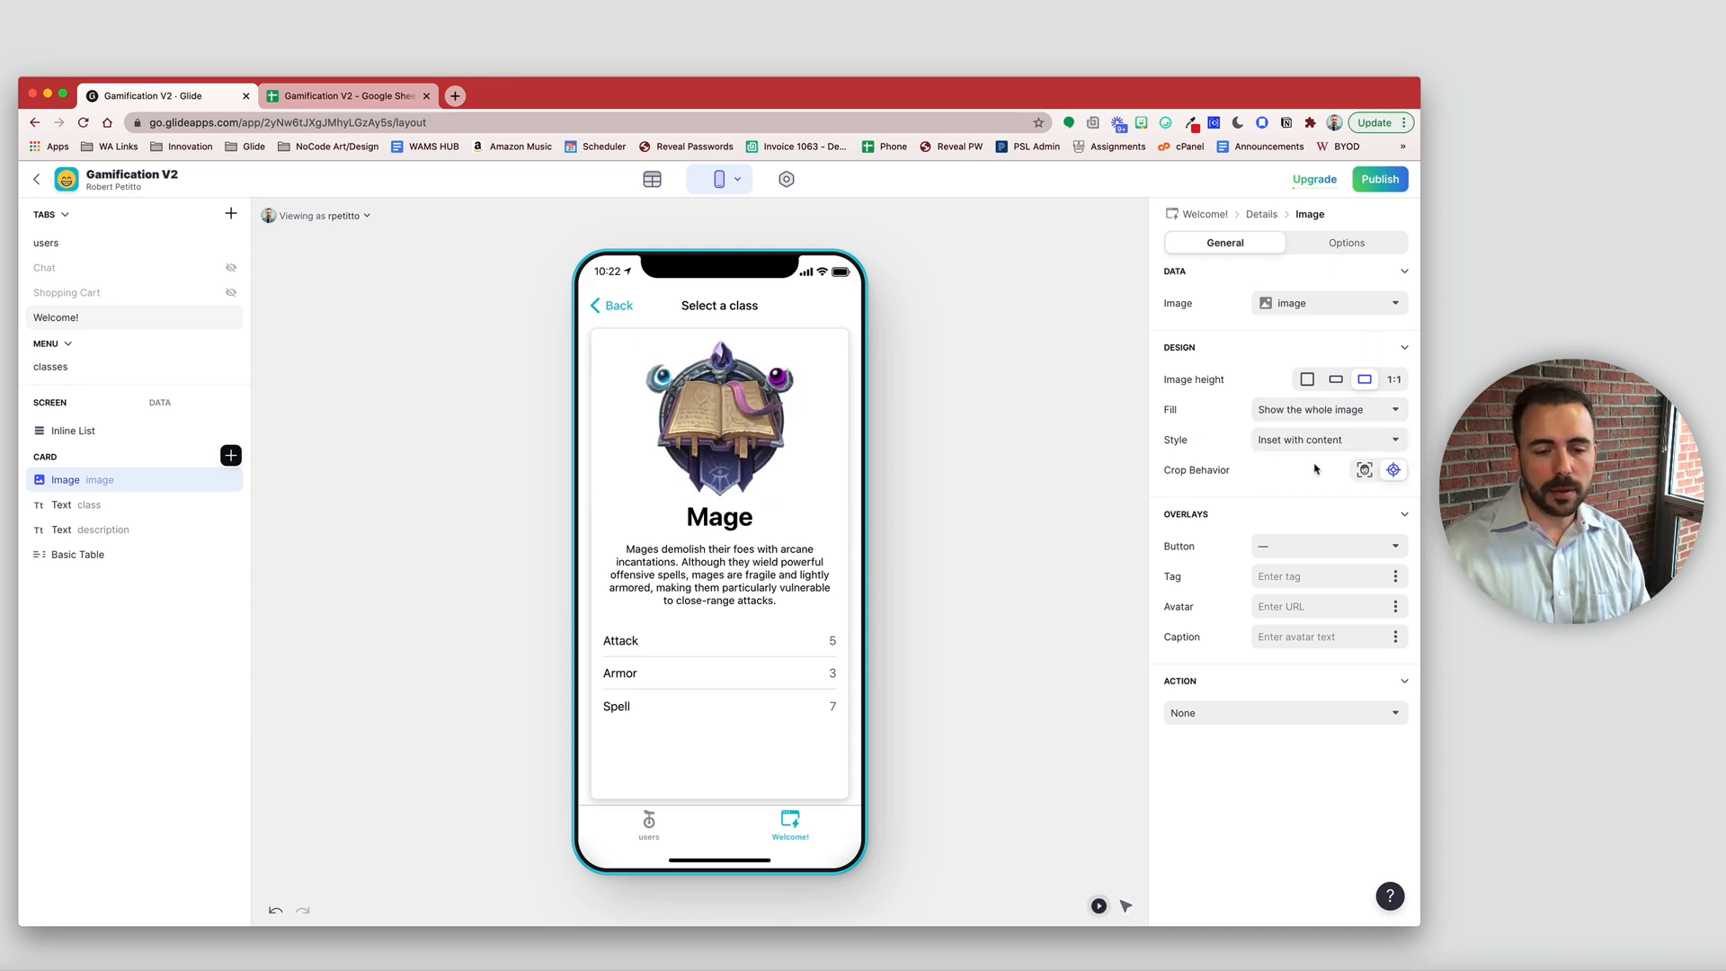
{"action": "scroll", "coordinate": [760, 544], "scroll_direction": "right", "scroll_amount": 3}
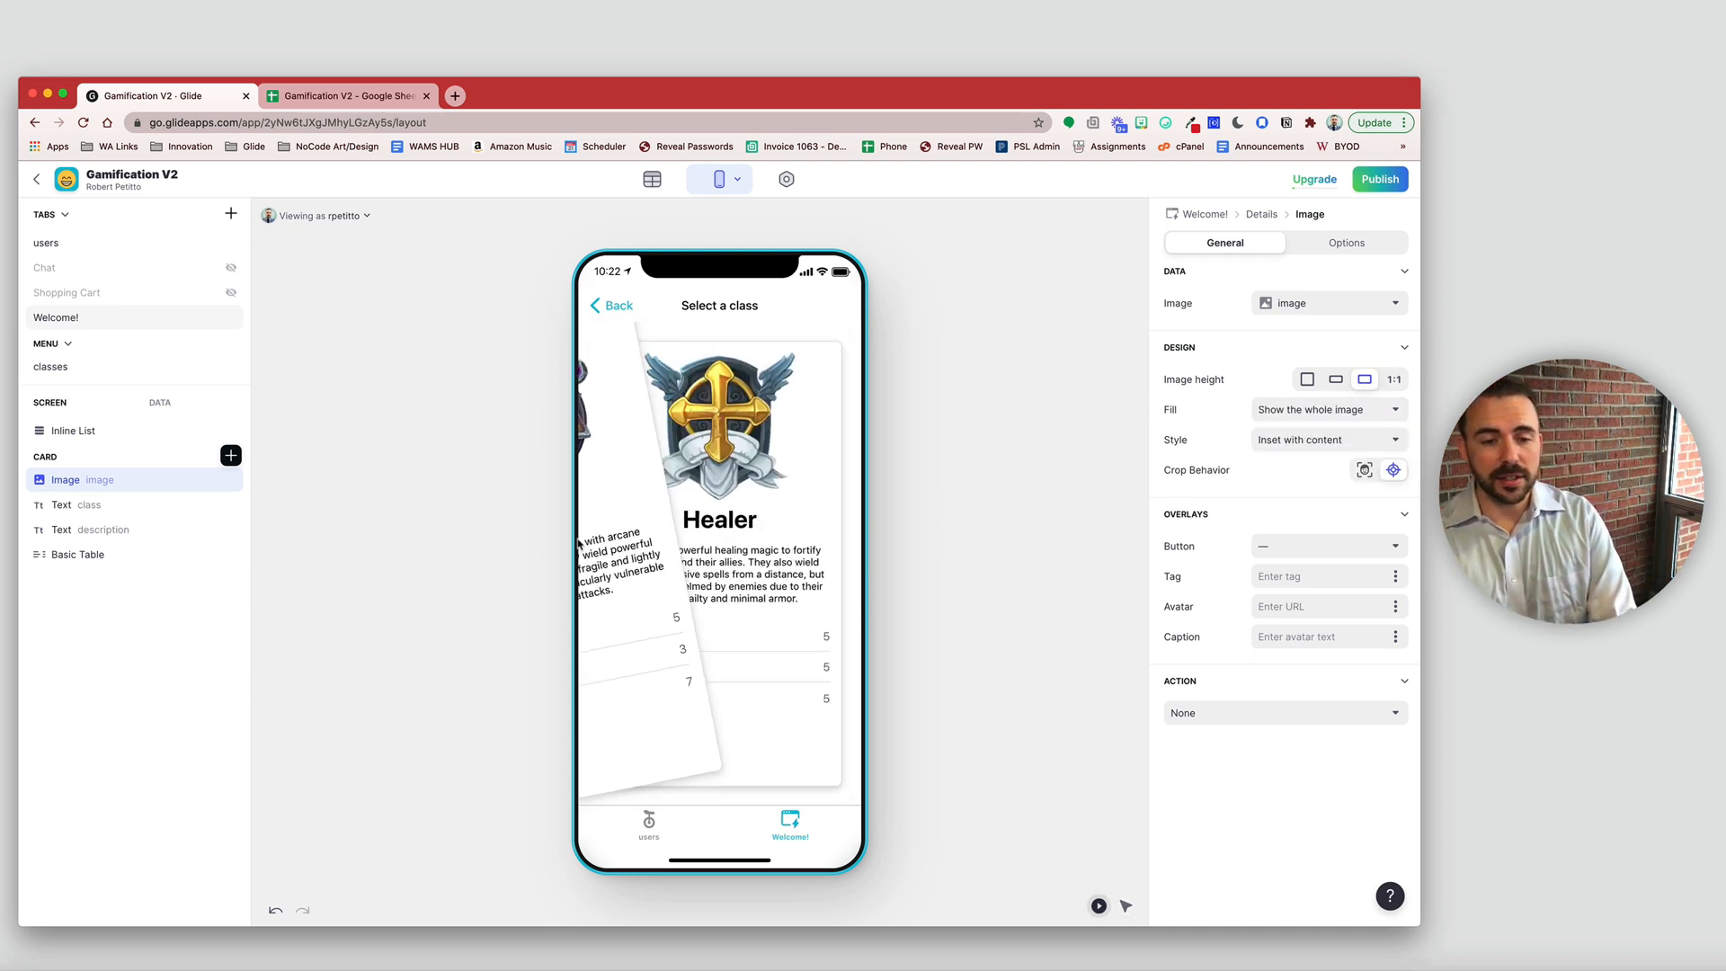
{"action": "left_click_drag", "start_coordinate": [746, 544], "coordinate": [618, 540]}
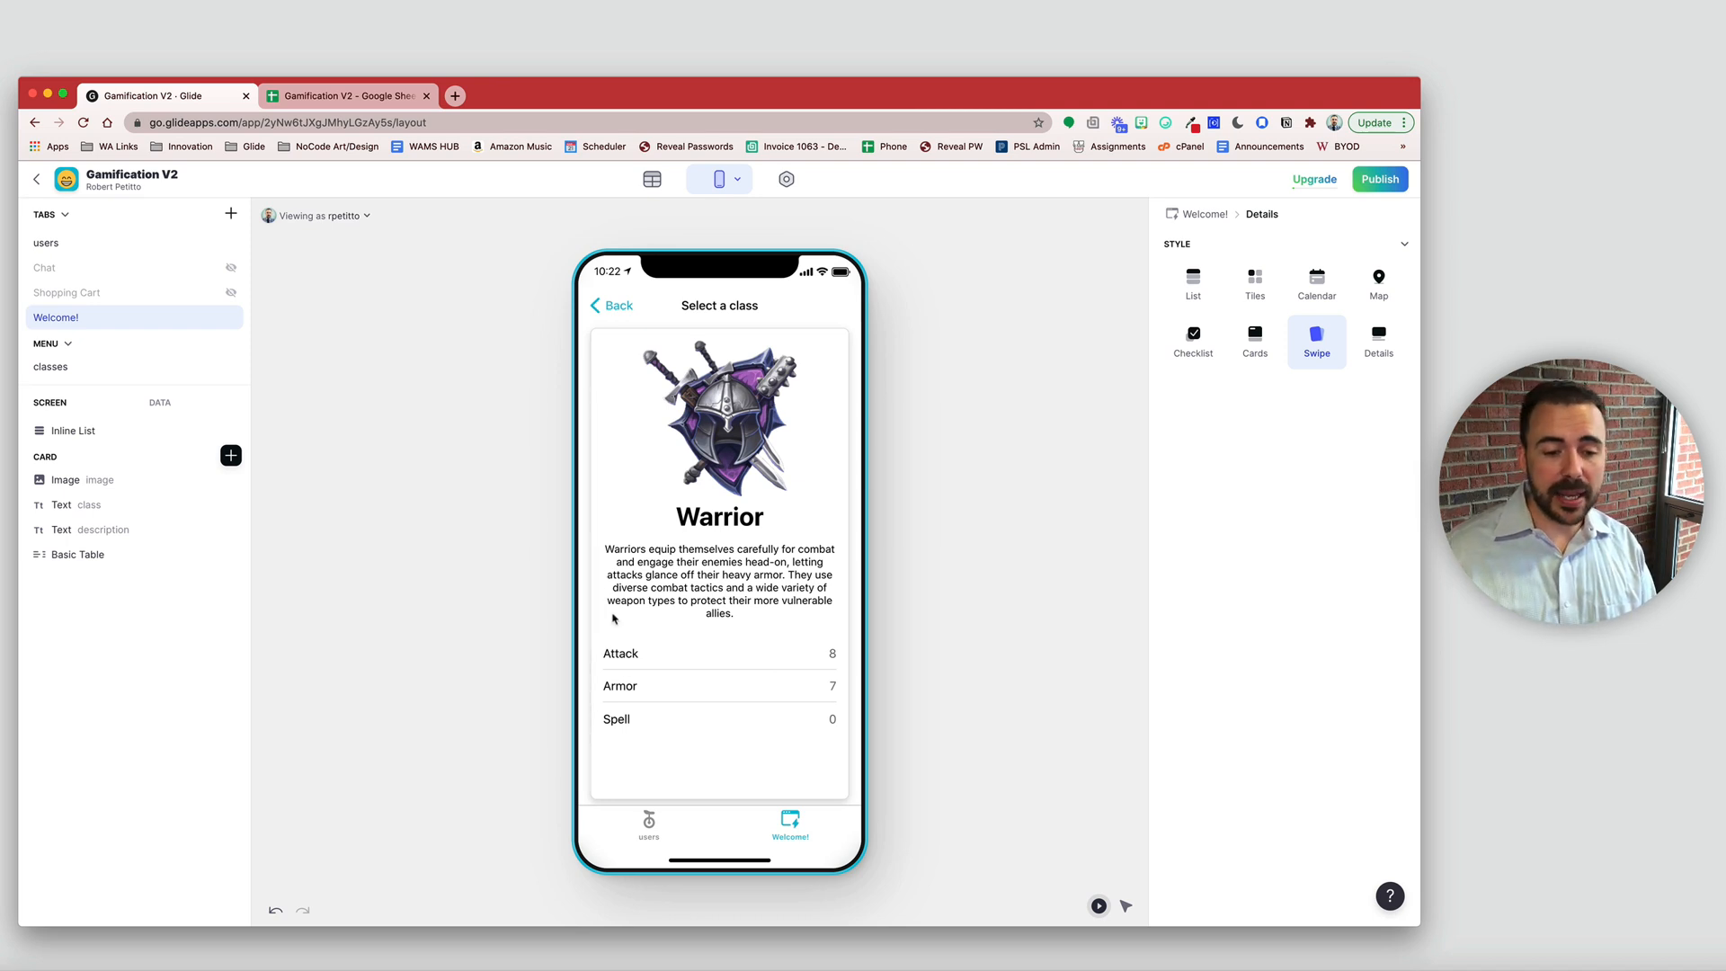
{"action": "left_click", "coordinate": [654, 180]}
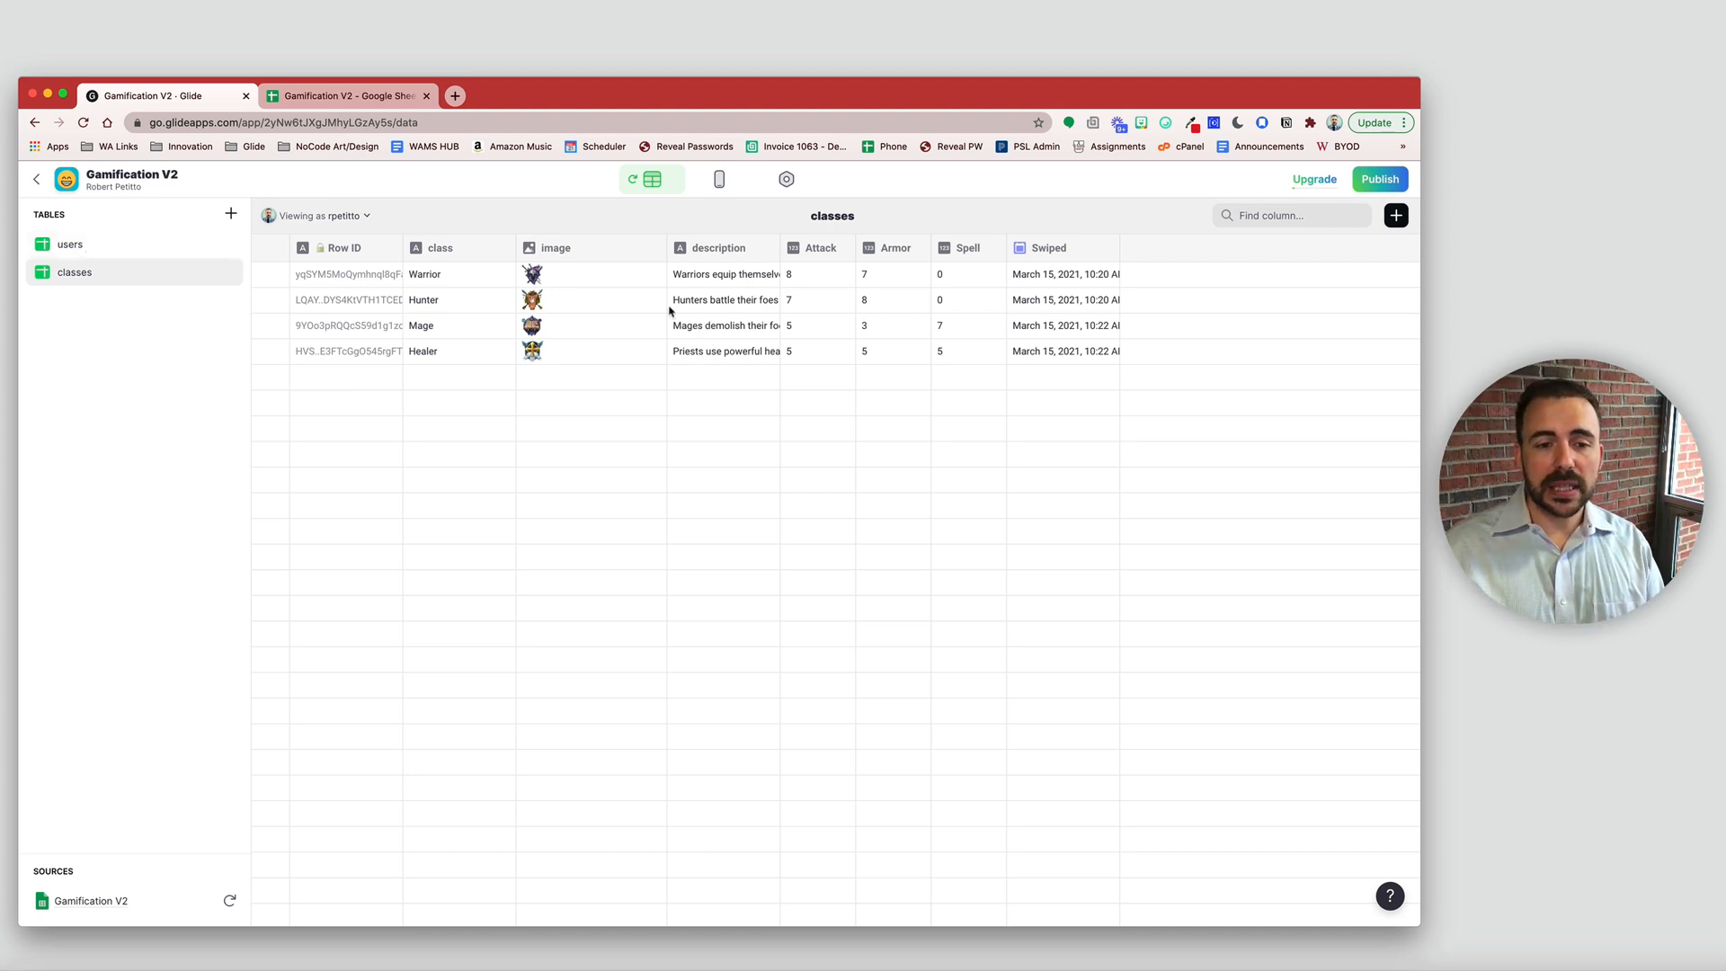
{"action": "left_click_drag", "start_coordinate": [364, 274], "coordinate": [1061, 380]}
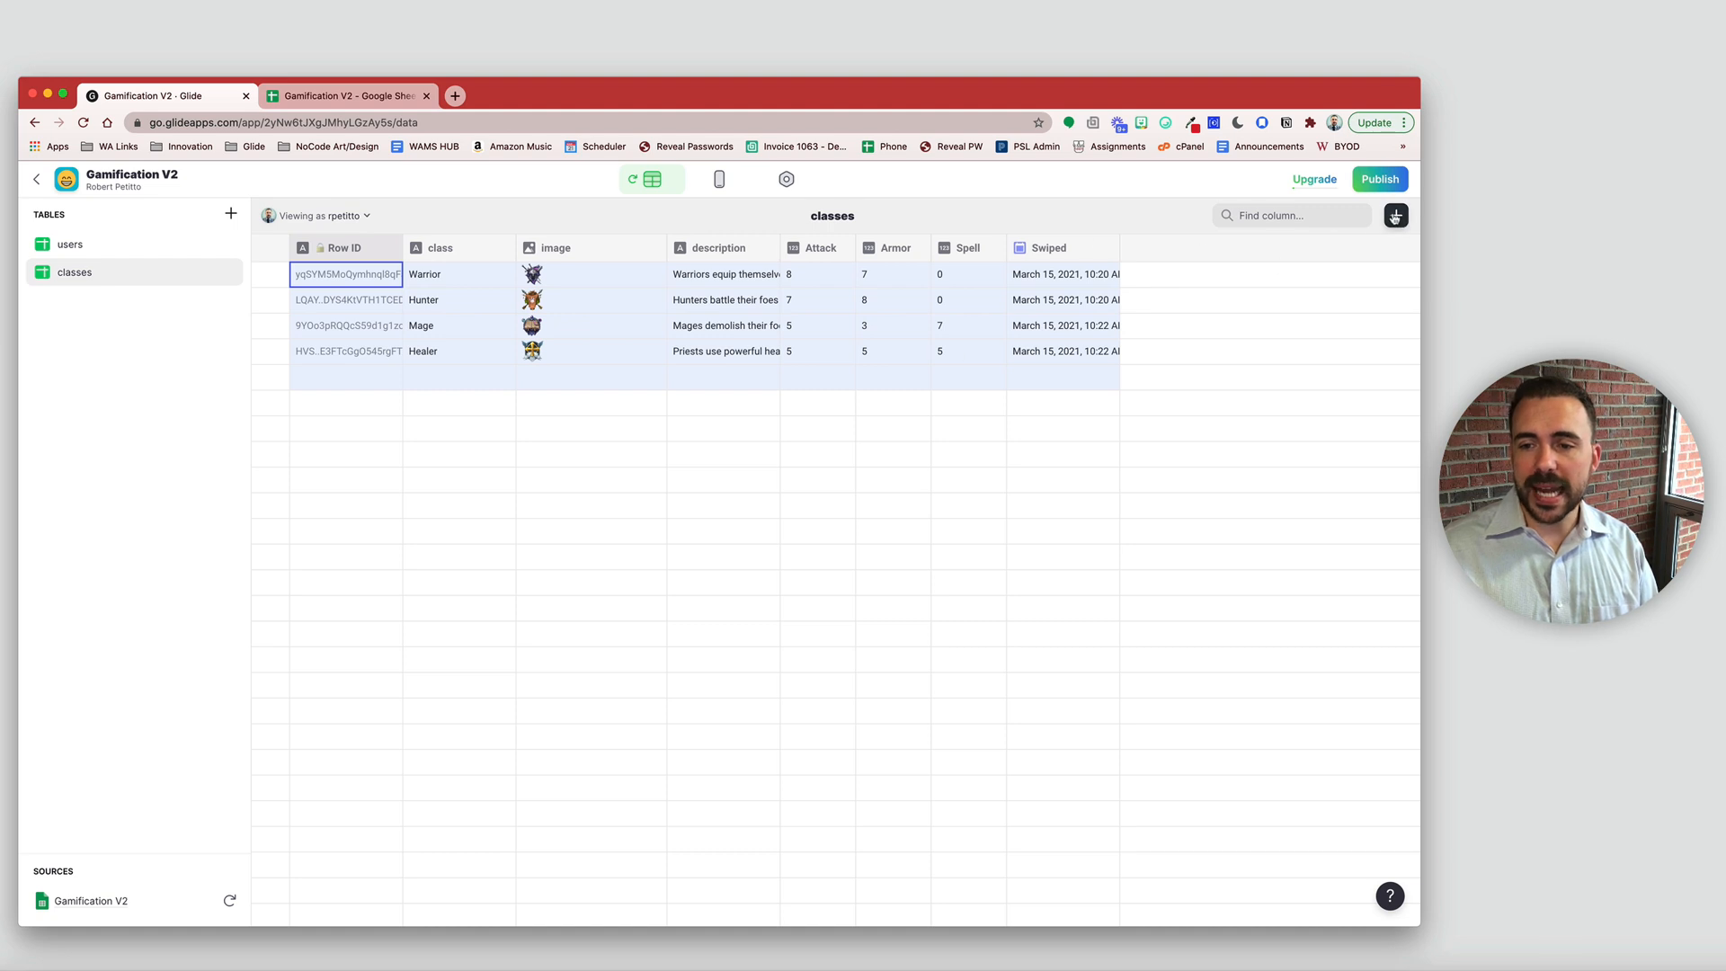
- Add a new Template column to classes labelled userEmail
{"action": "left_click", "coordinate": [1396, 217]}
{"action": "left_click", "coordinate": [1079, 308]}
{"action": "left_click", "coordinate": [1007, 392]}
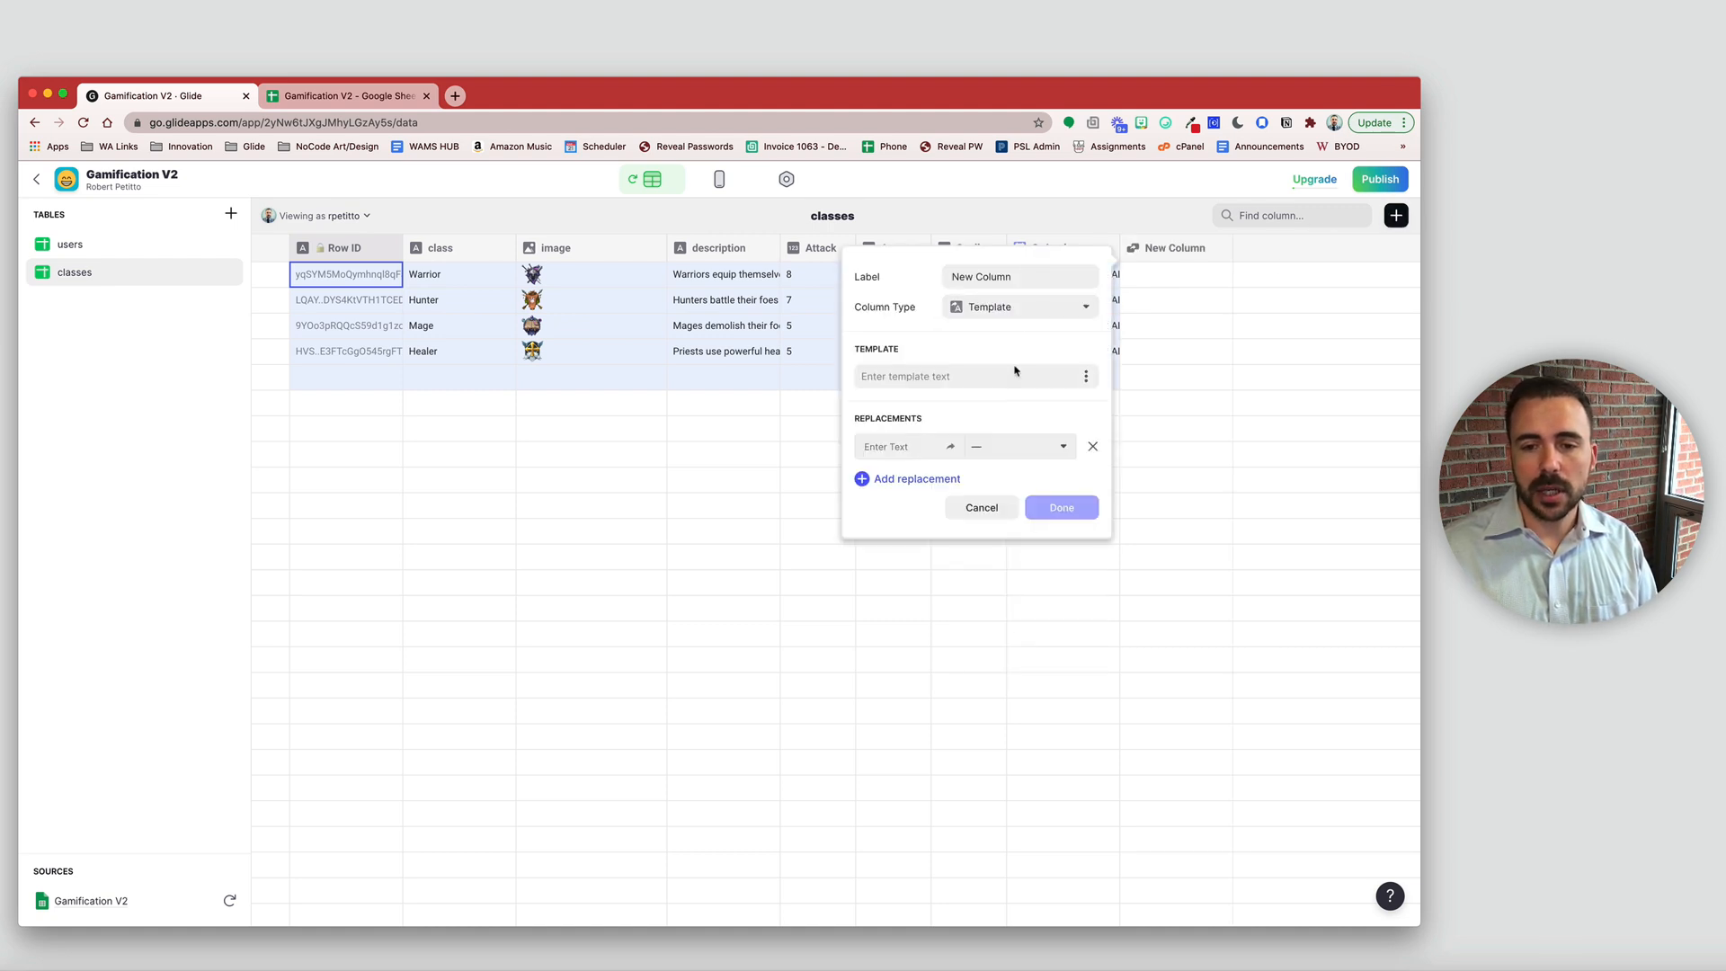
{"action": "left_click", "coordinate": [914, 271]}
{"action": "type", "text": "userEmail"}
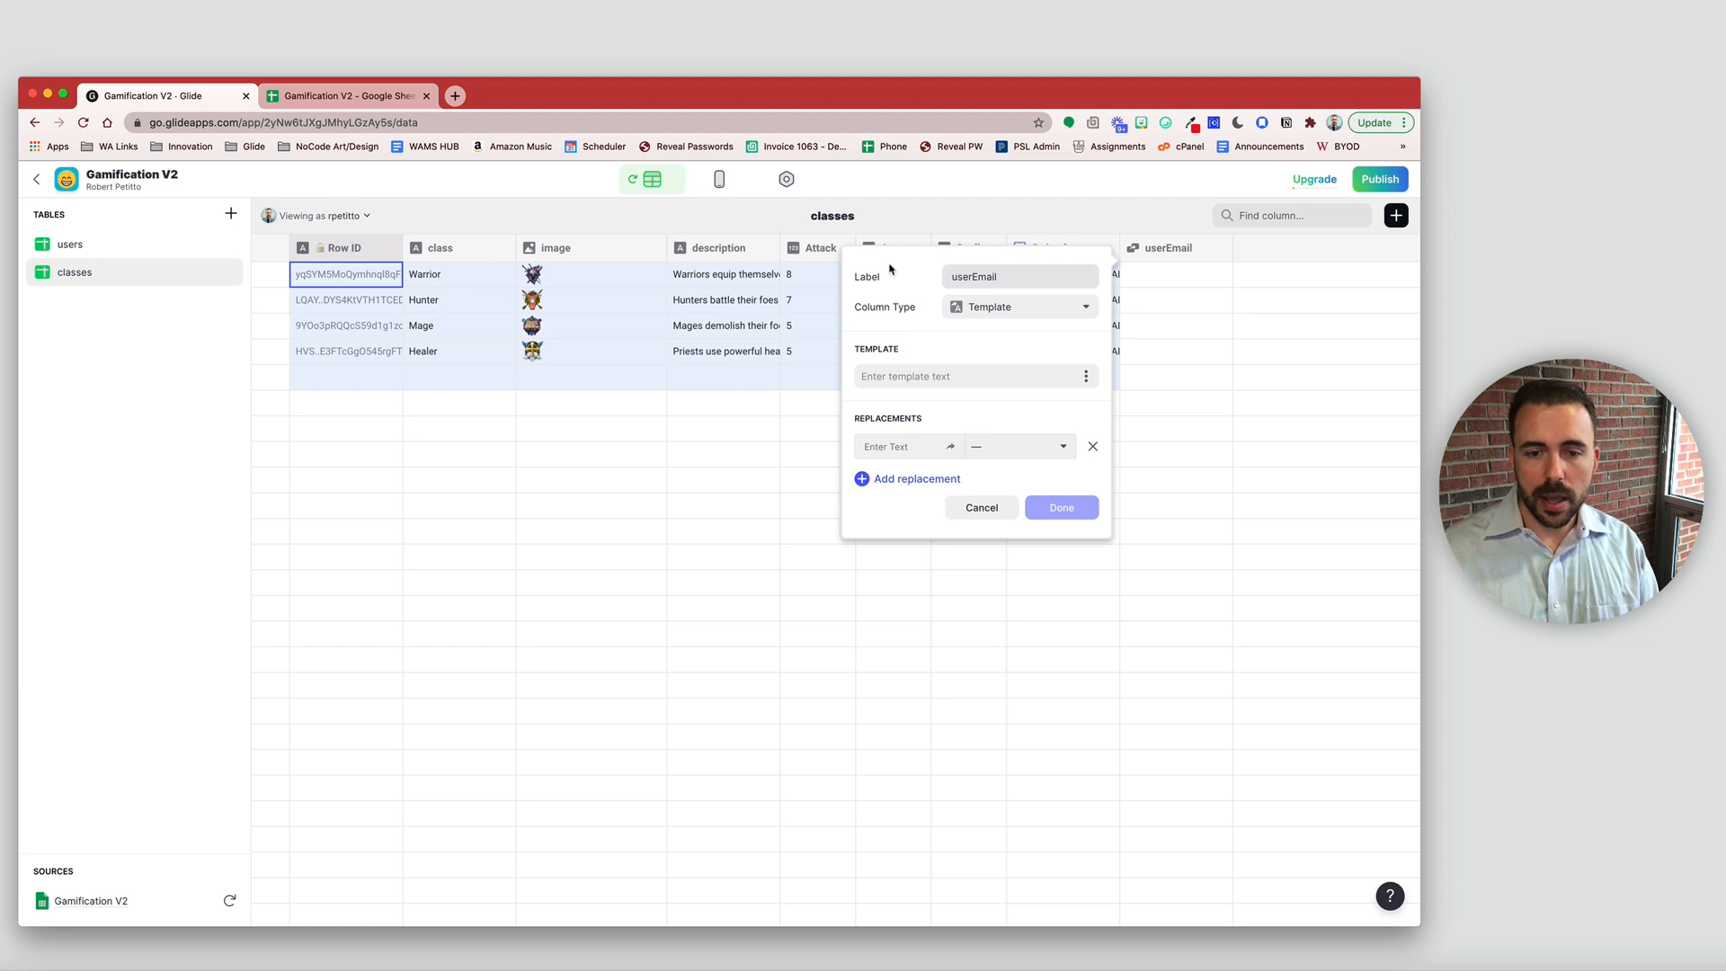
{"action": "left_click", "coordinate": [896, 375]}
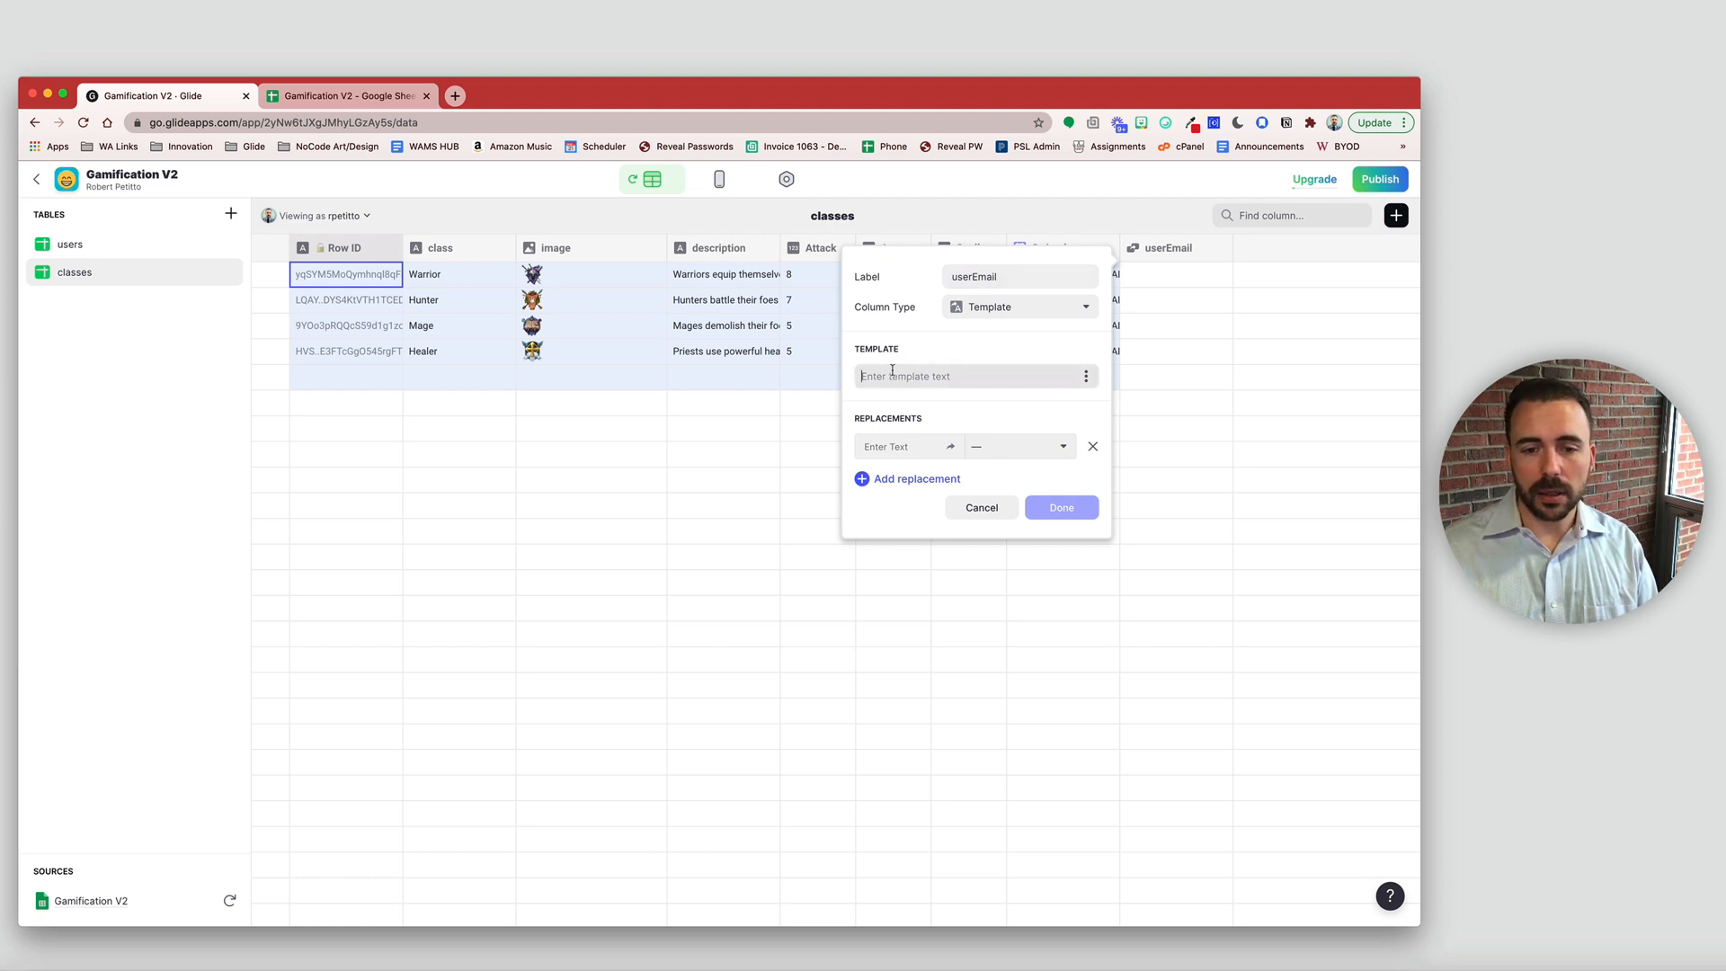
{"action": "type", "text": "e"}
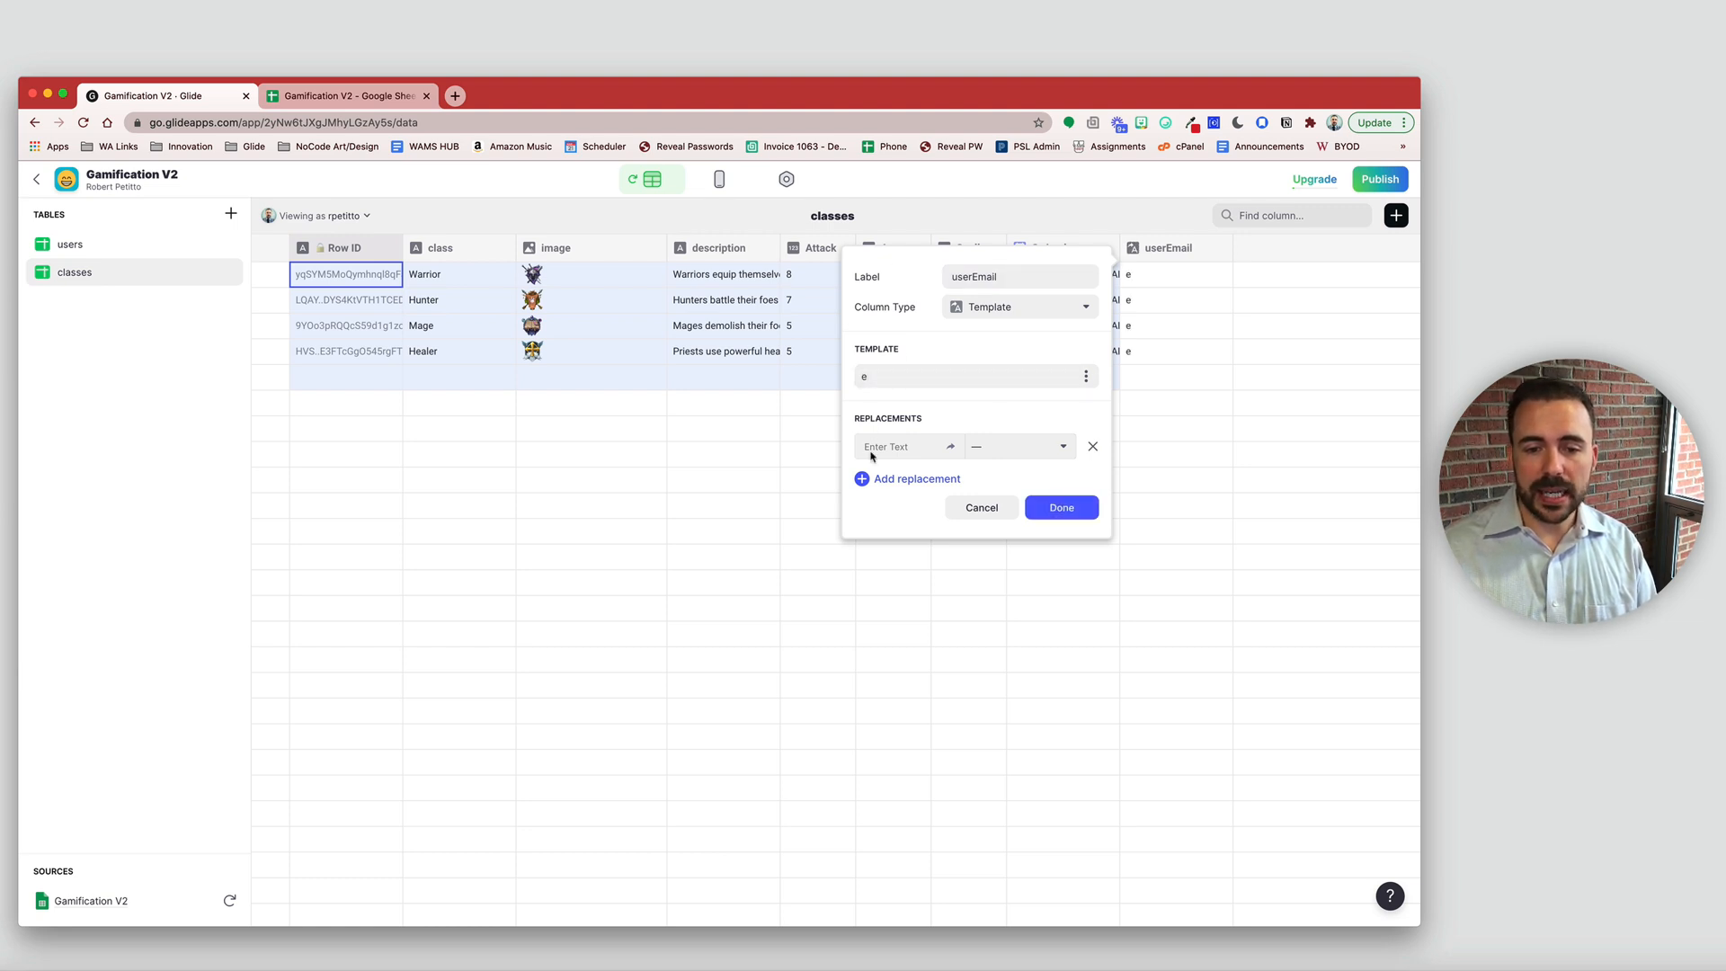
{"action": "left_click", "coordinate": [871, 455]}
{"action": "type", "text": "e"}
{"action": "left_click", "coordinate": [1014, 447]}
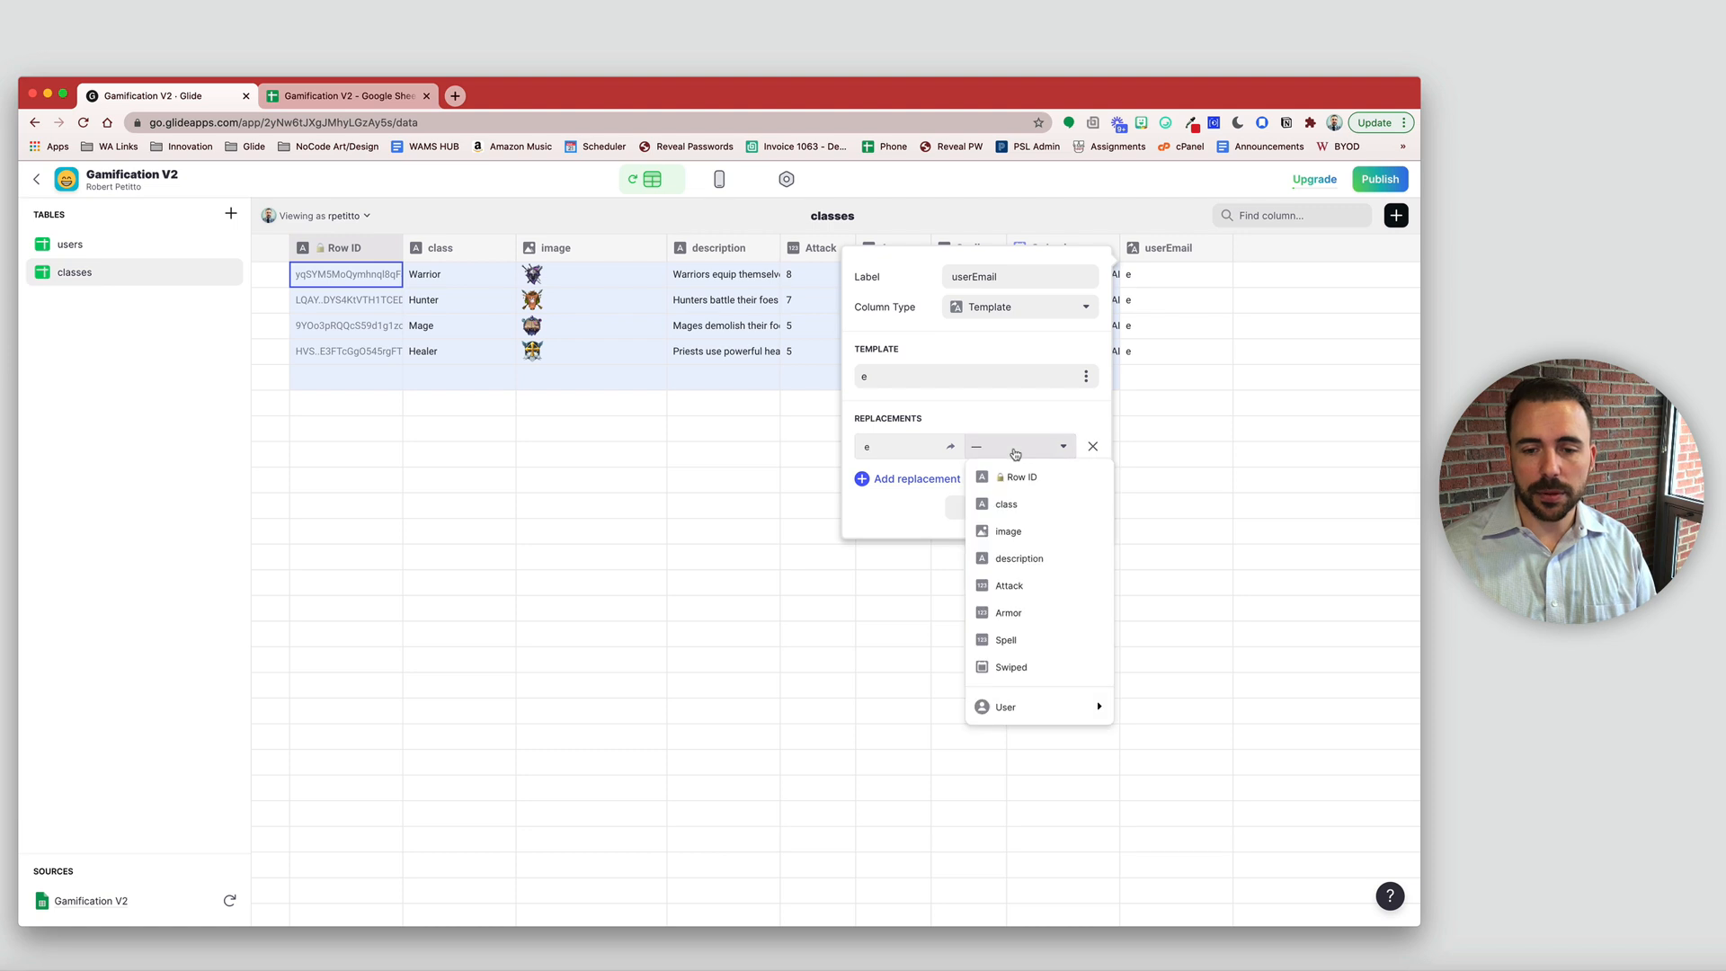
{"action": "mouse_move", "coordinate": [1030, 708]}
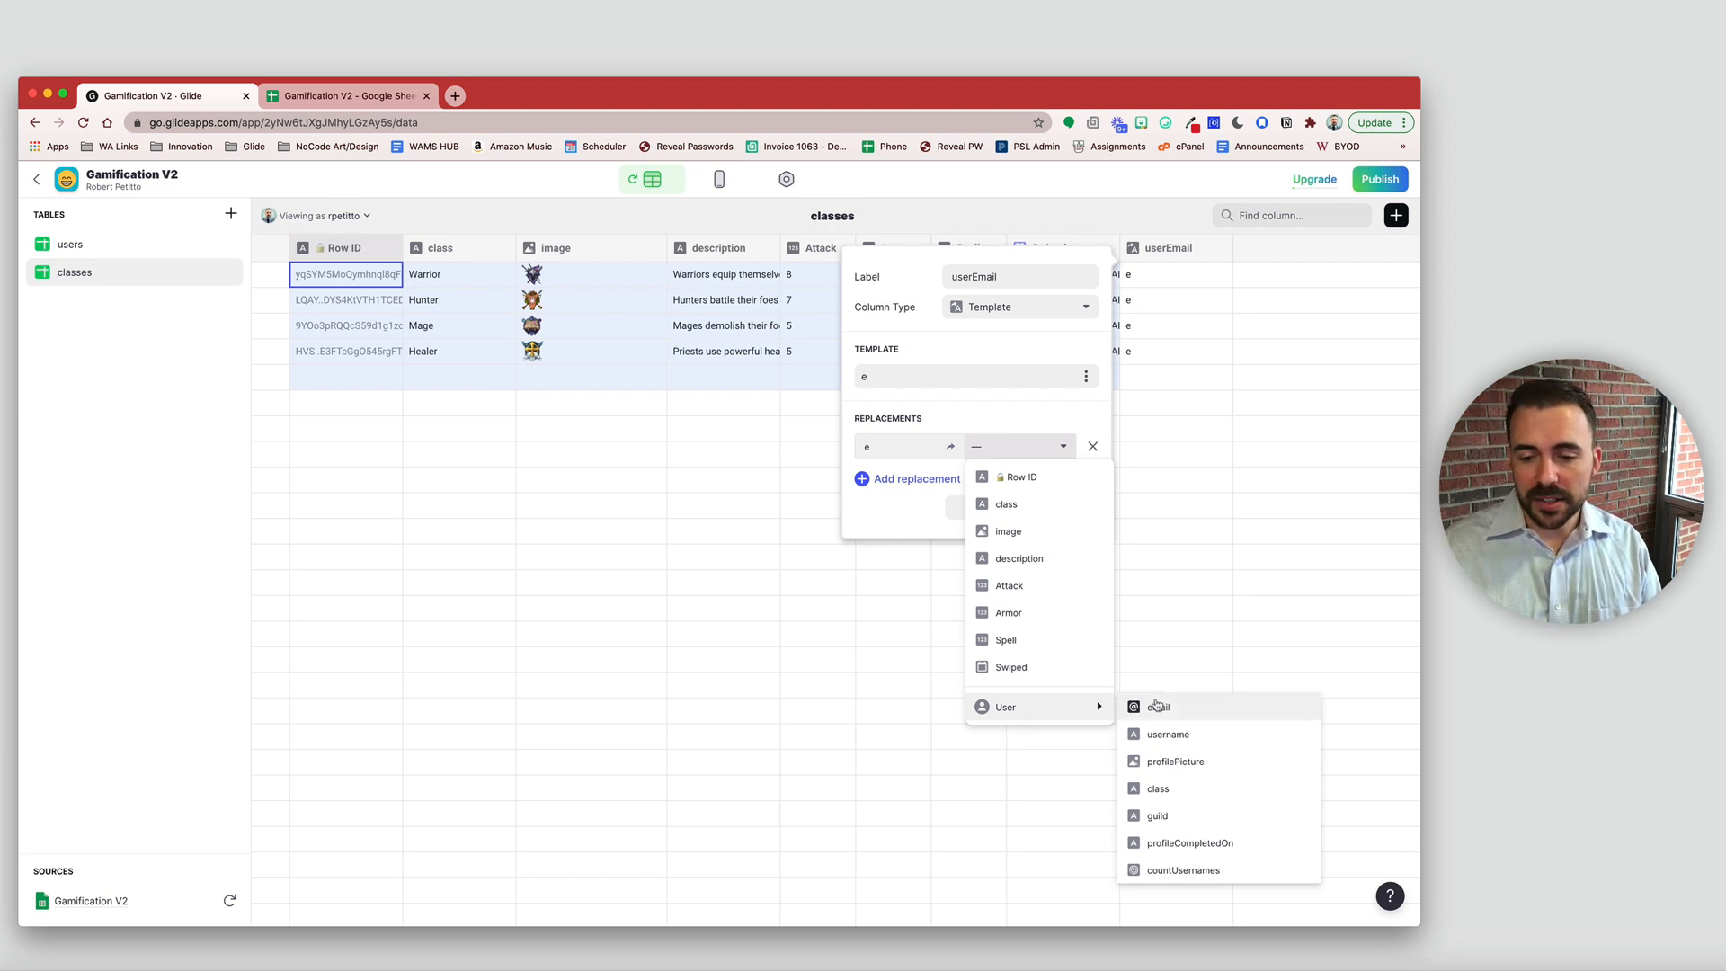
{"action": "left_click", "coordinate": [1159, 707]}
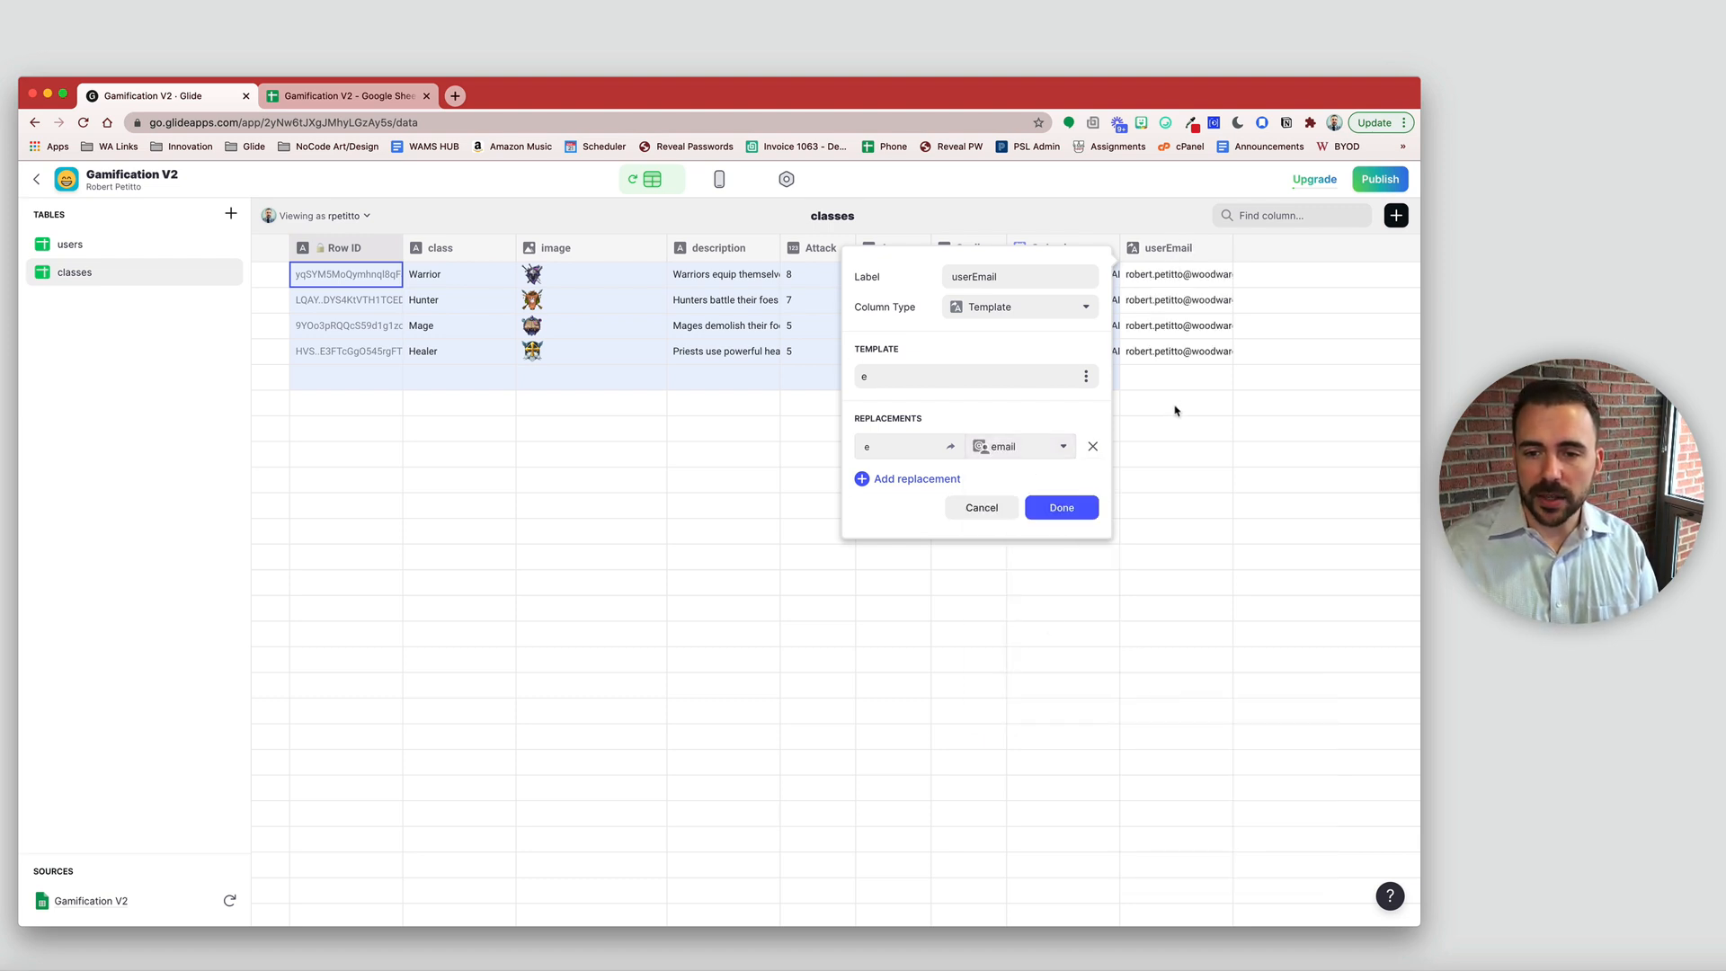
{"action": "left_click", "coordinate": [1062, 508]}
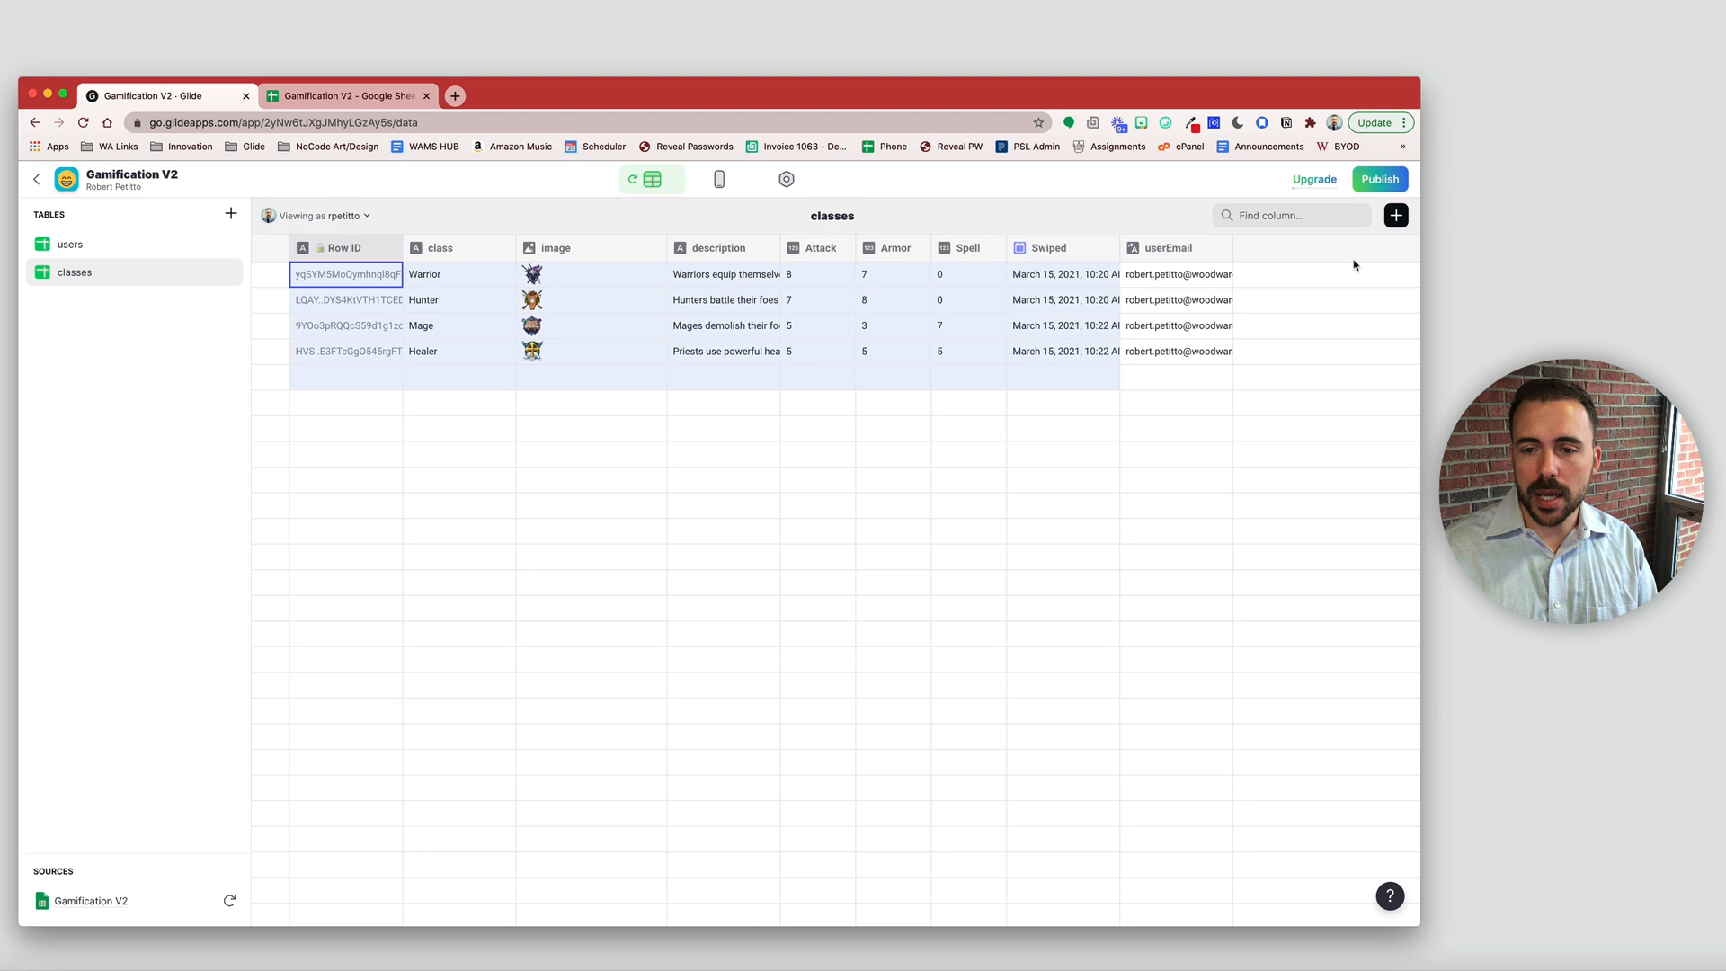
- Add a rel_user Relation column matching userEmail to the users table's email, then return to Layout
{"action": "left_click", "coordinate": [1396, 215]}
{"action": "left_click", "coordinate": [1163, 274]}
{"action": "type", "text": "rel"}
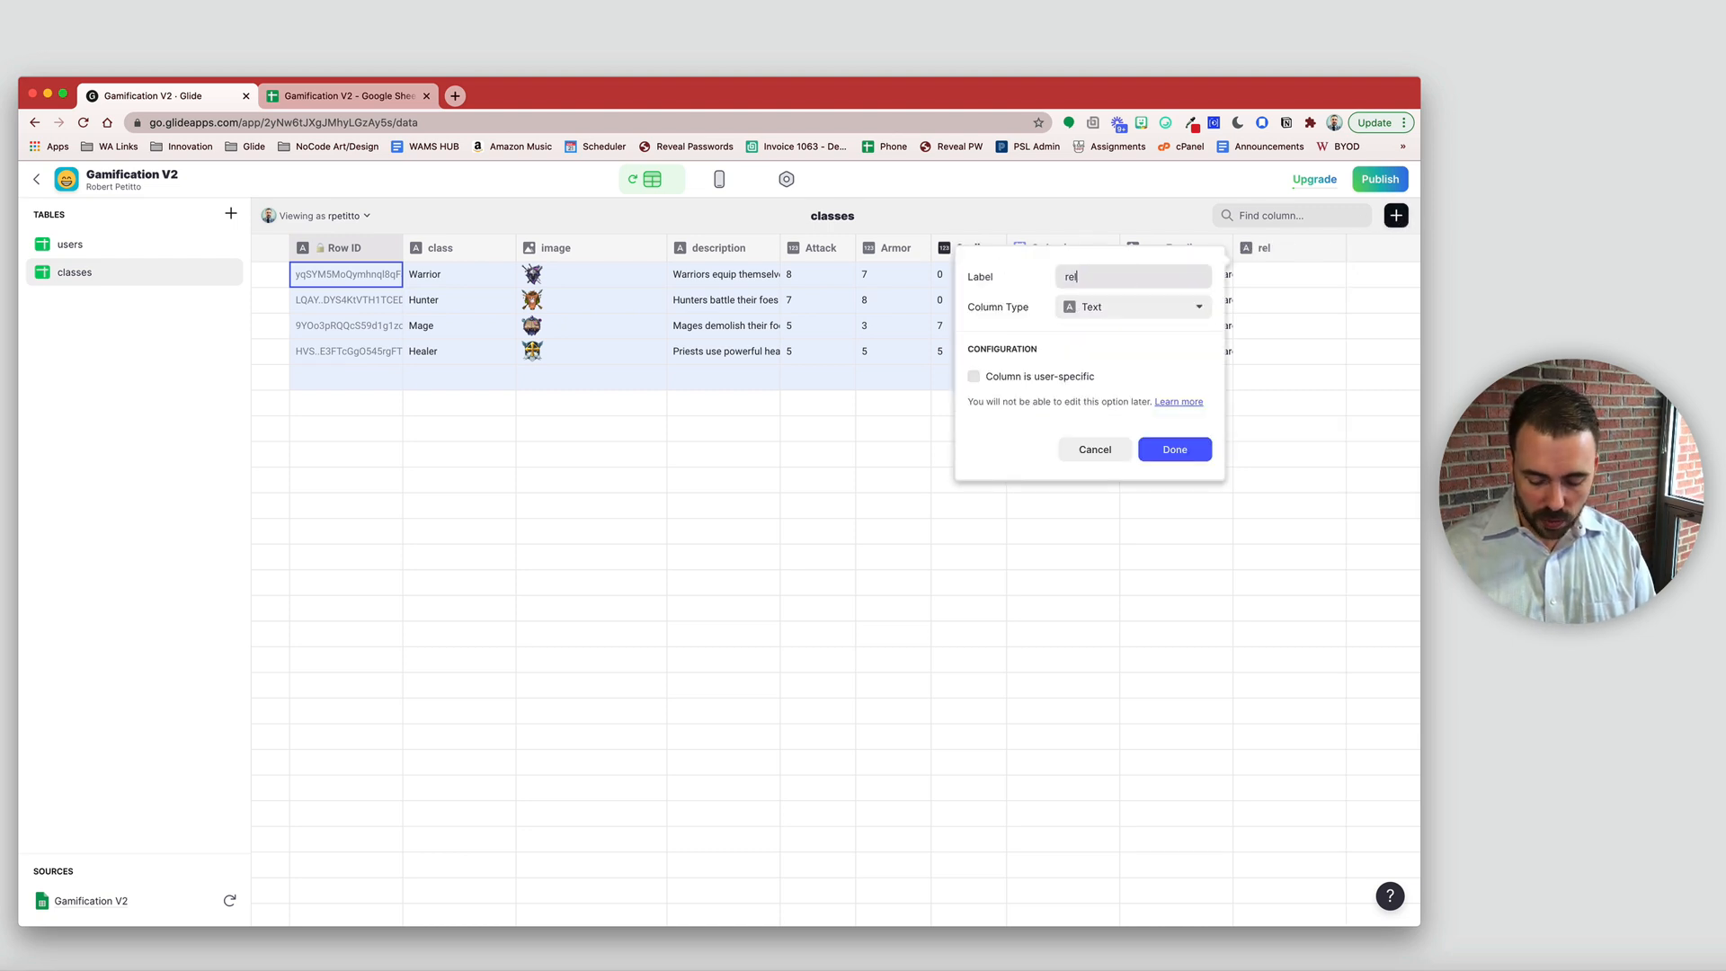
{"action": "type", "text": "_user"}
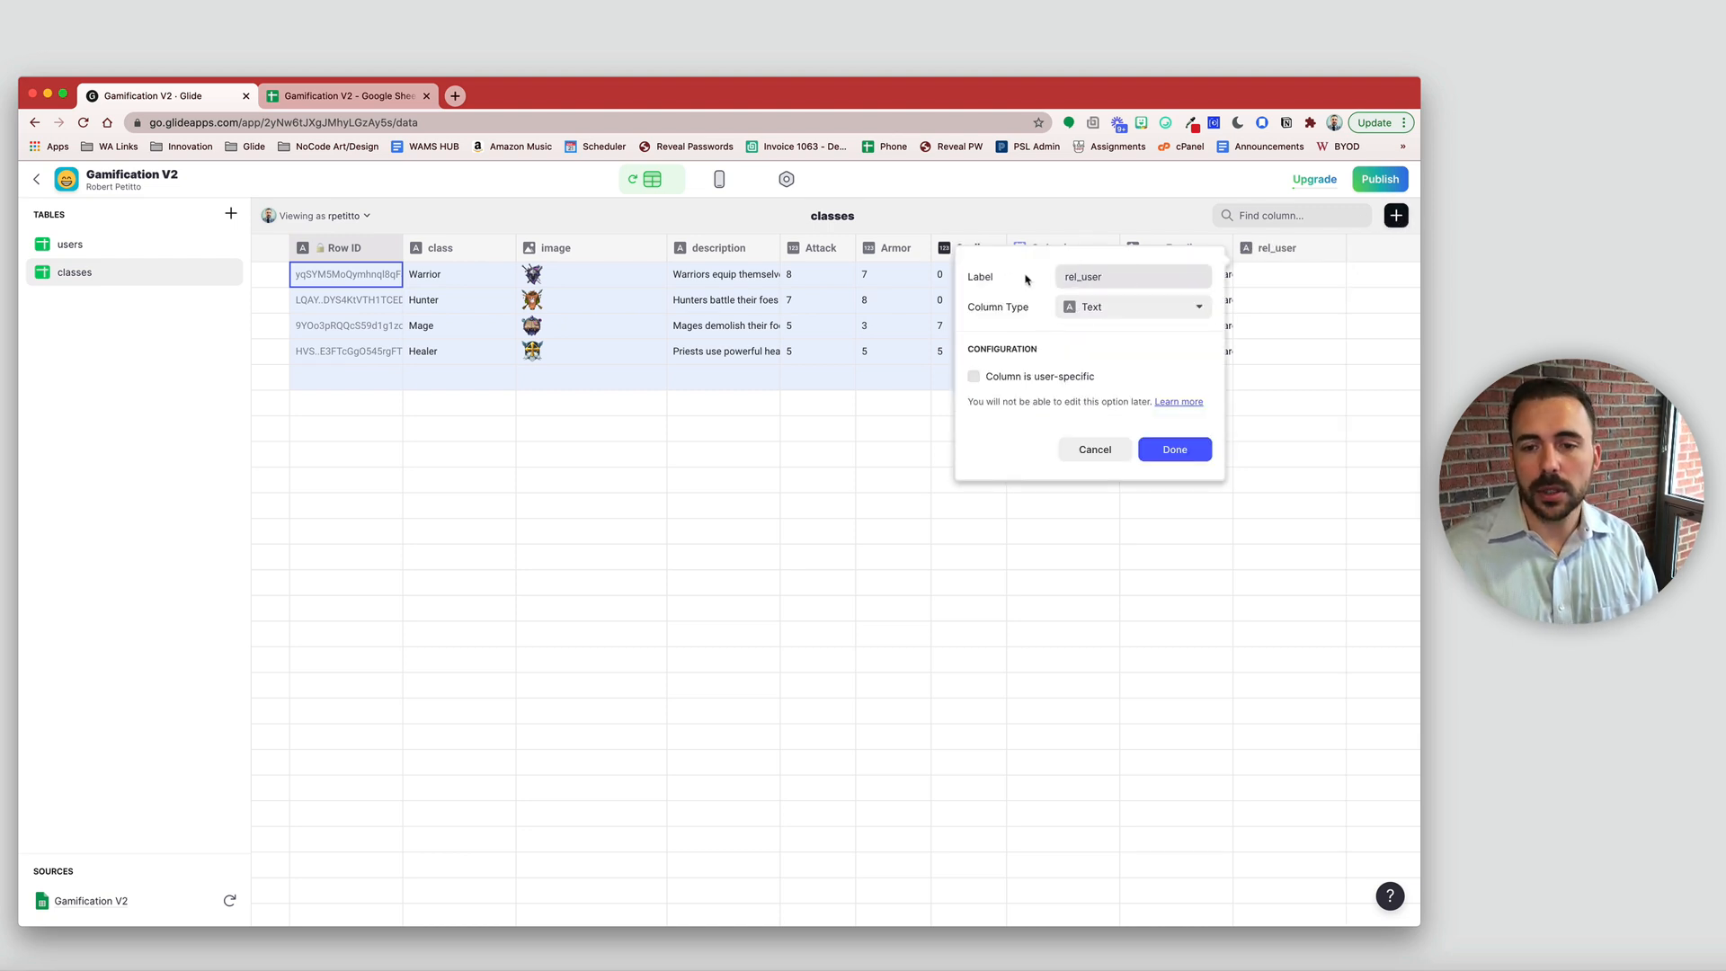
{"action": "left_click", "coordinate": [1115, 308]}
{"action": "left_click", "coordinate": [1113, 359]}
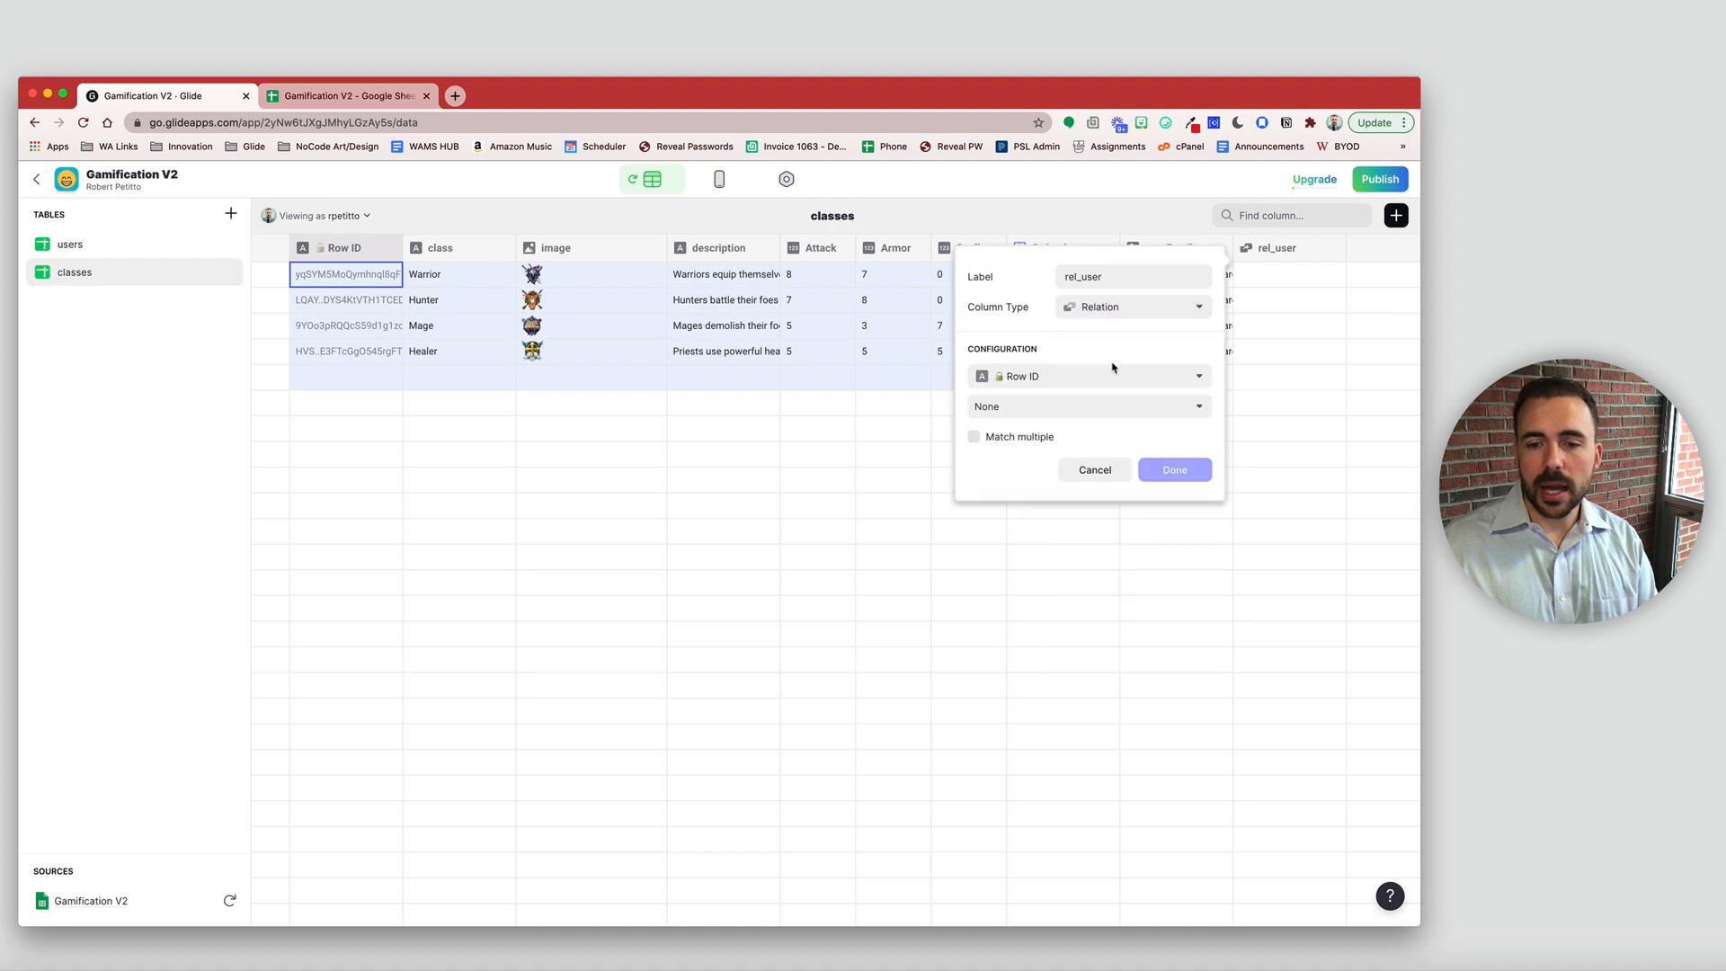
{"action": "left_click", "coordinate": [1063, 385]}
{"action": "left_click", "coordinate": [1043, 632]}
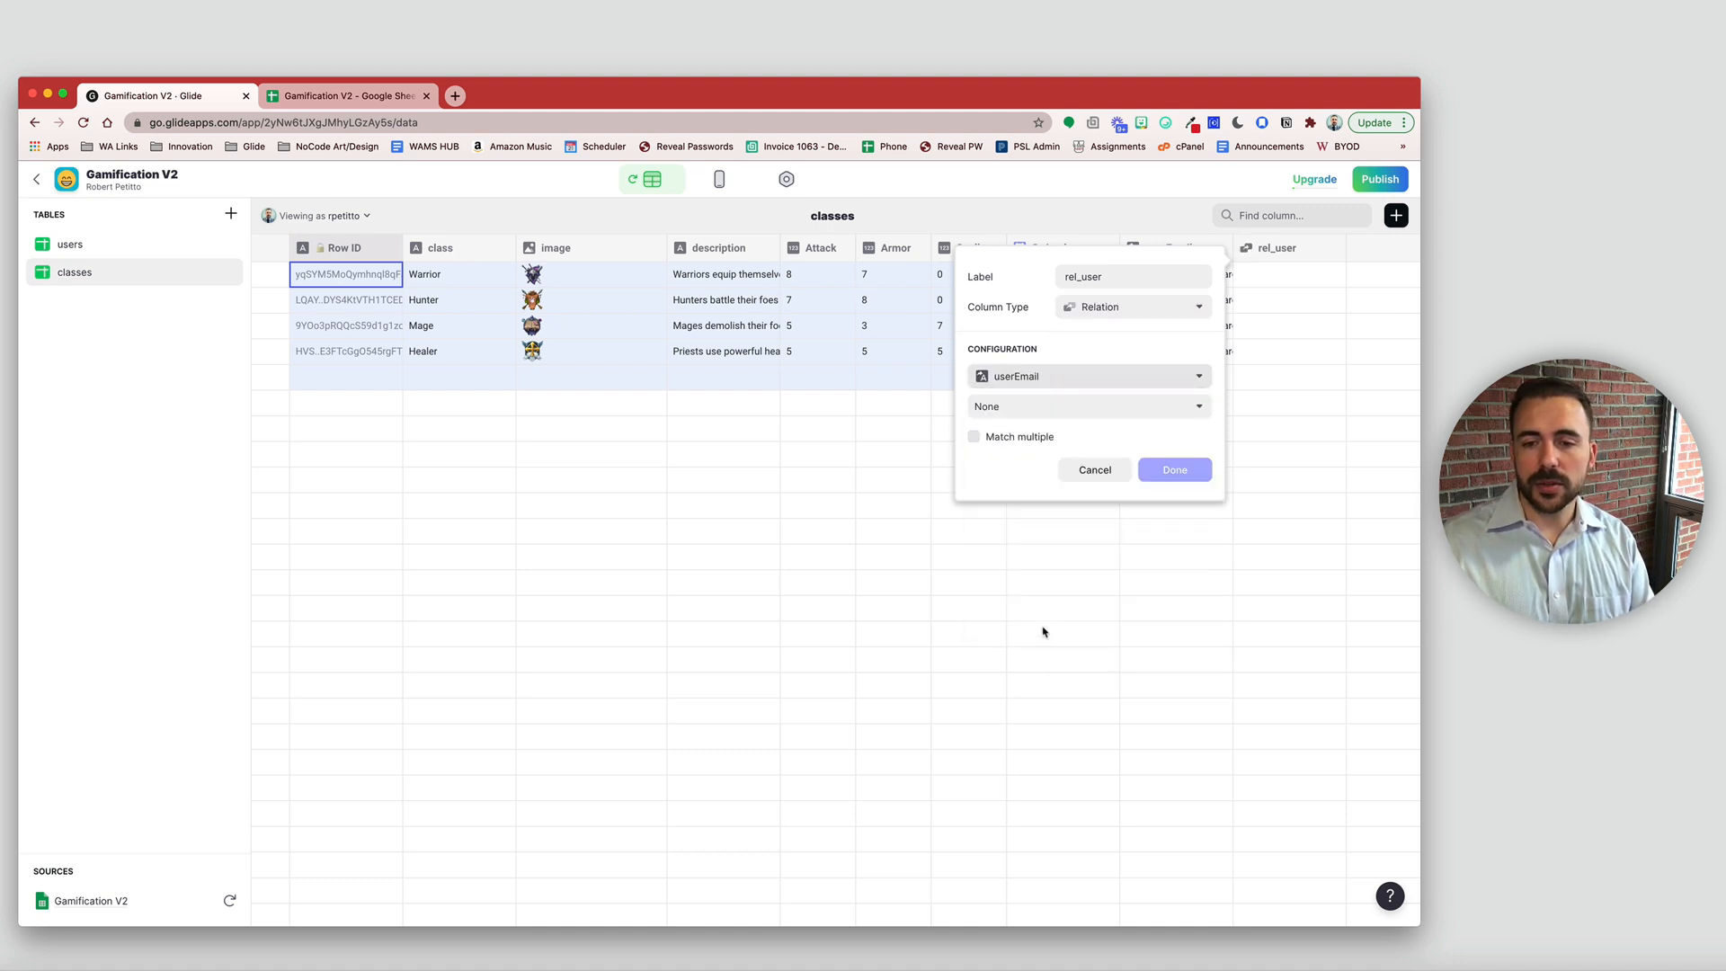
{"action": "left_click", "coordinate": [1044, 410]}
{"action": "mouse_move", "coordinate": [1048, 437]}
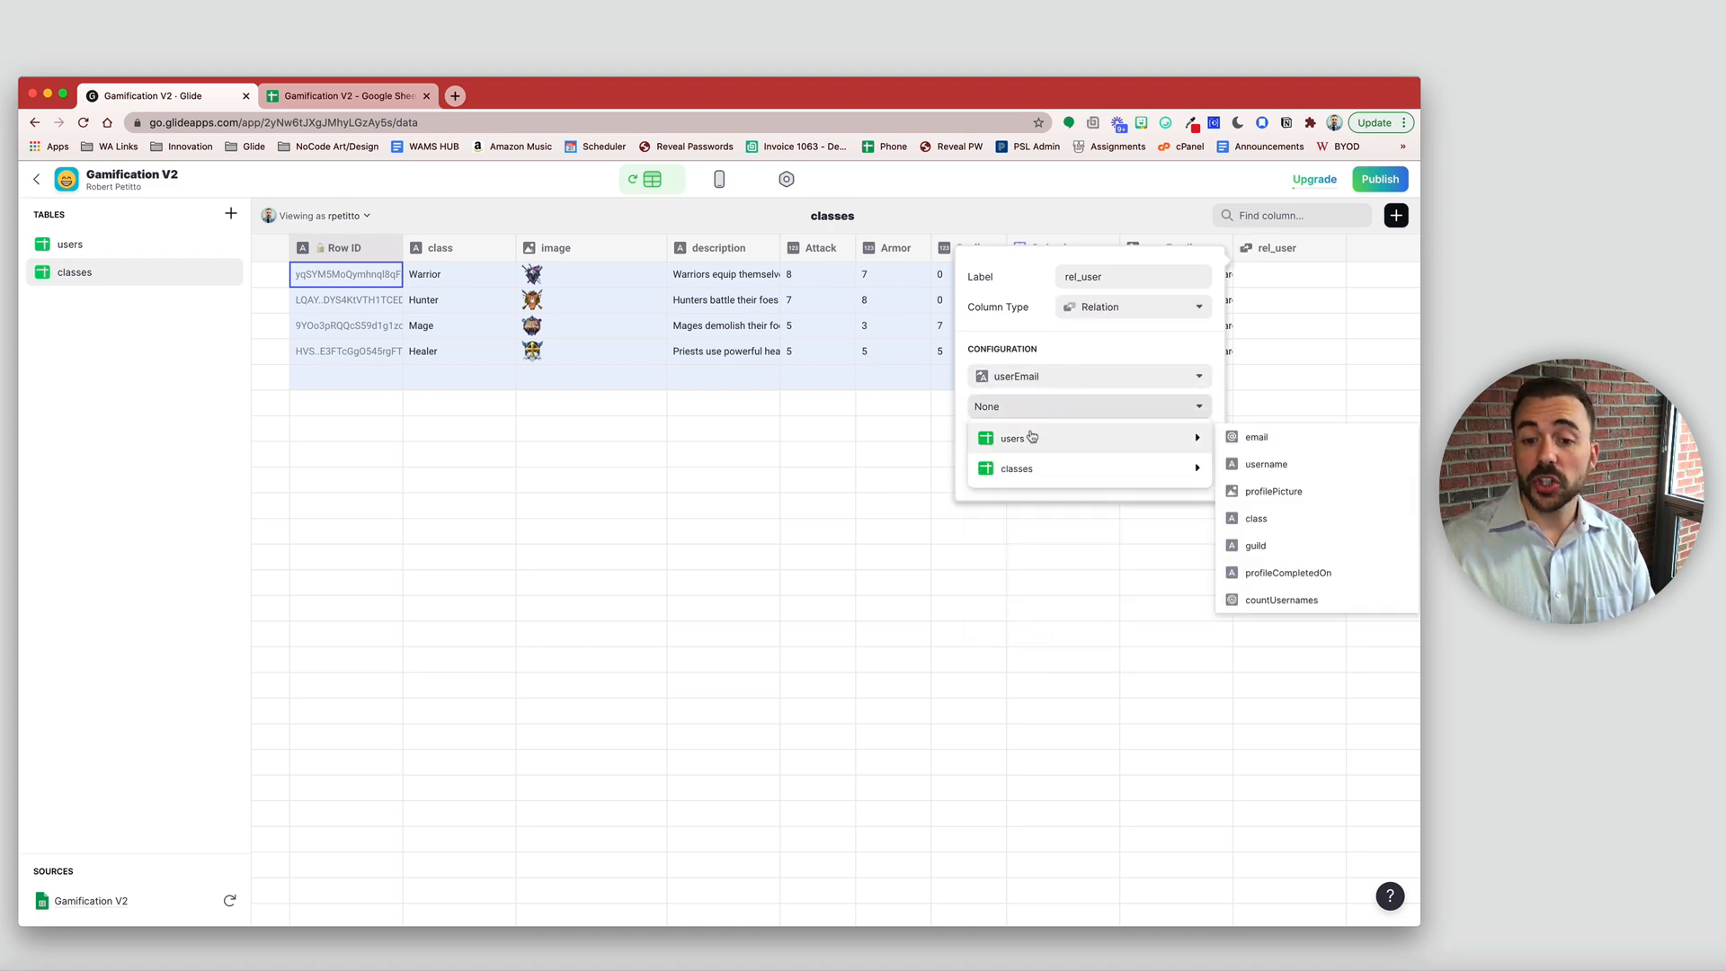
{"action": "left_click", "coordinate": [1255, 440]}
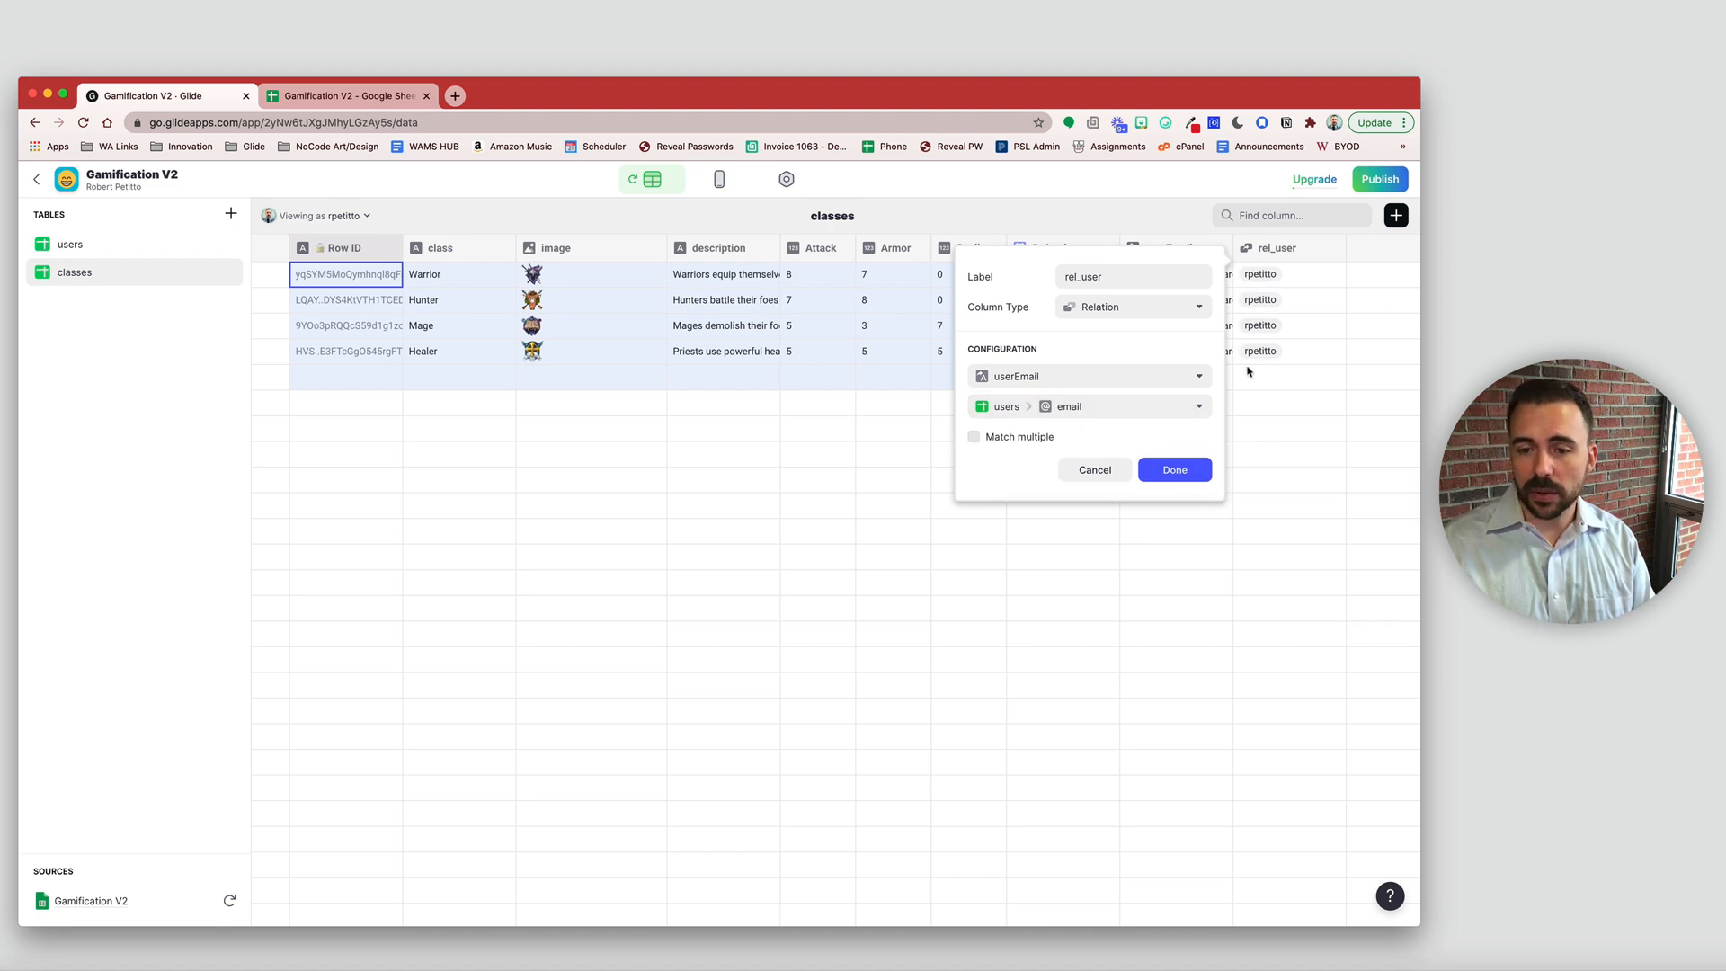
{"action": "left_click", "coordinate": [1175, 470]}
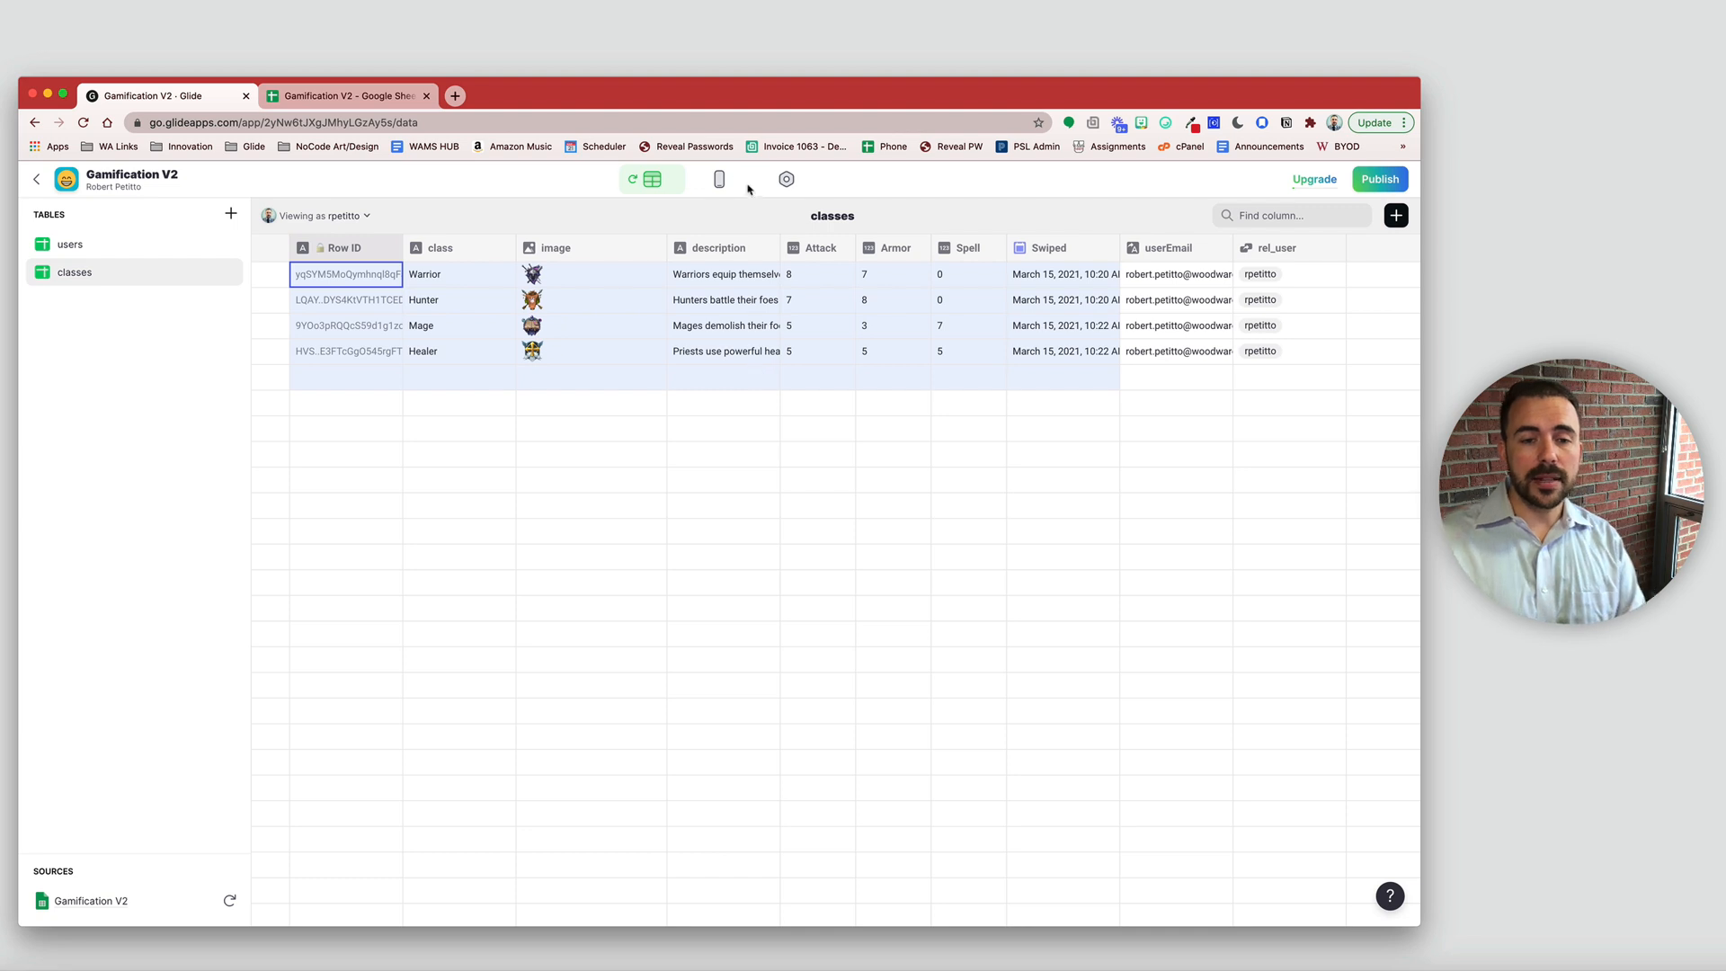
{"action": "left_click", "coordinate": [718, 182]}
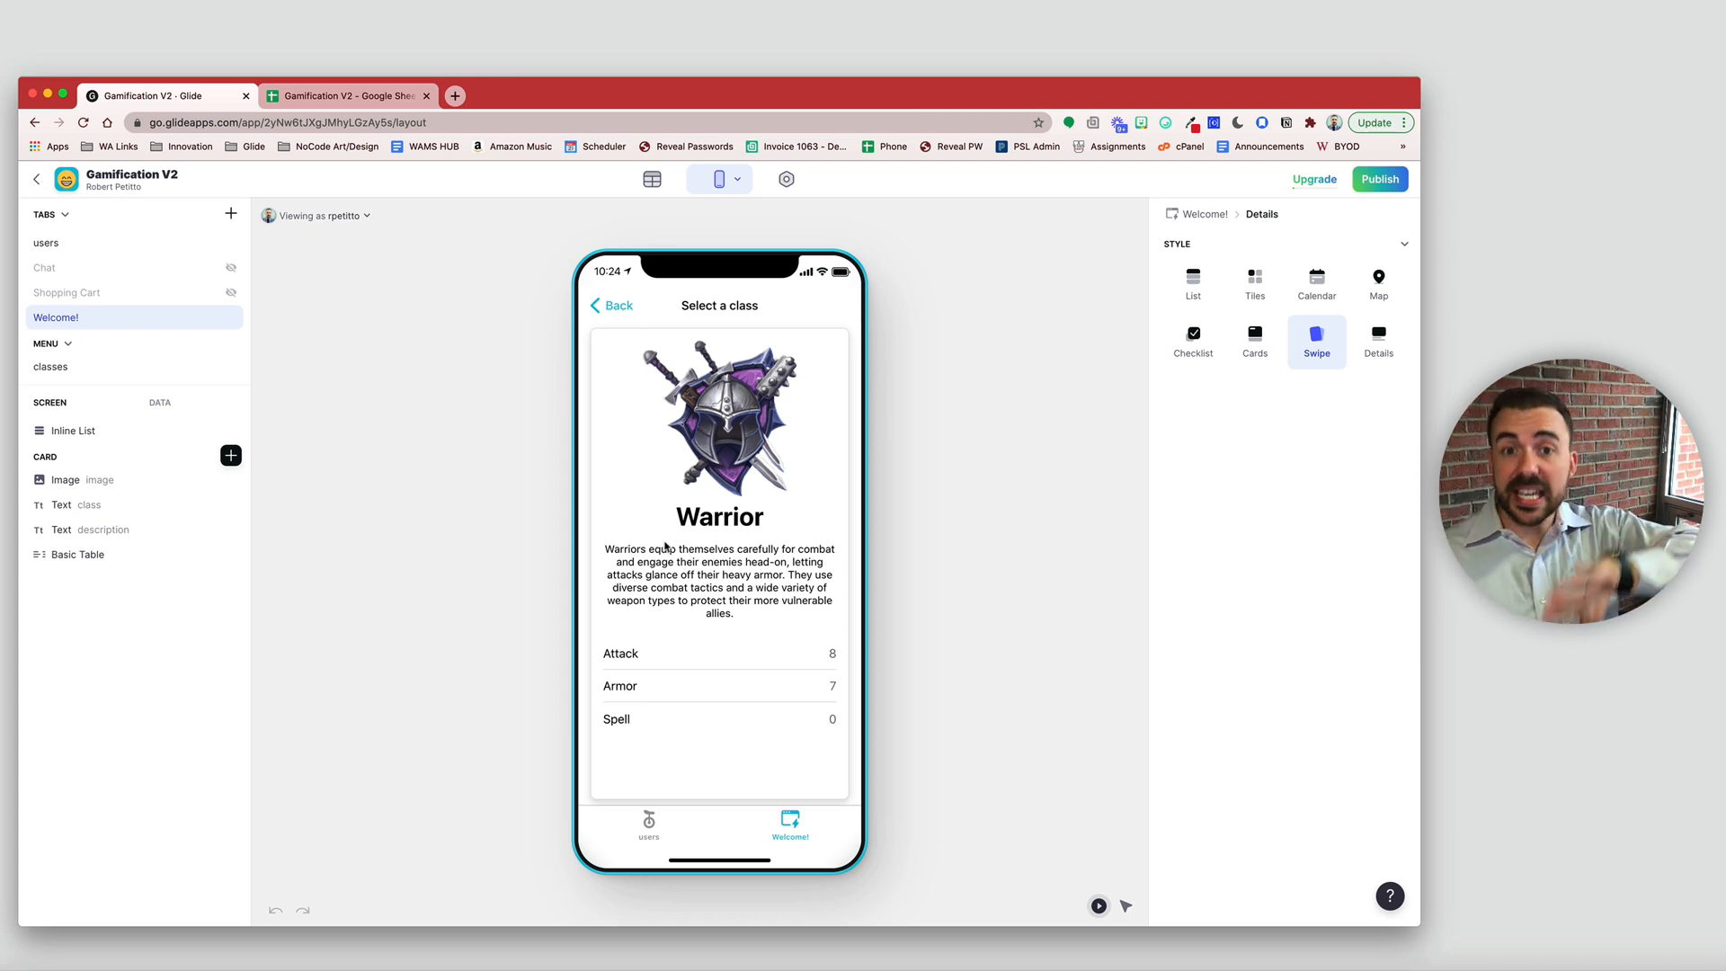
- Add a Button to the class card titled 'Choose this class'
{"action": "left_click", "coordinate": [228, 455]}
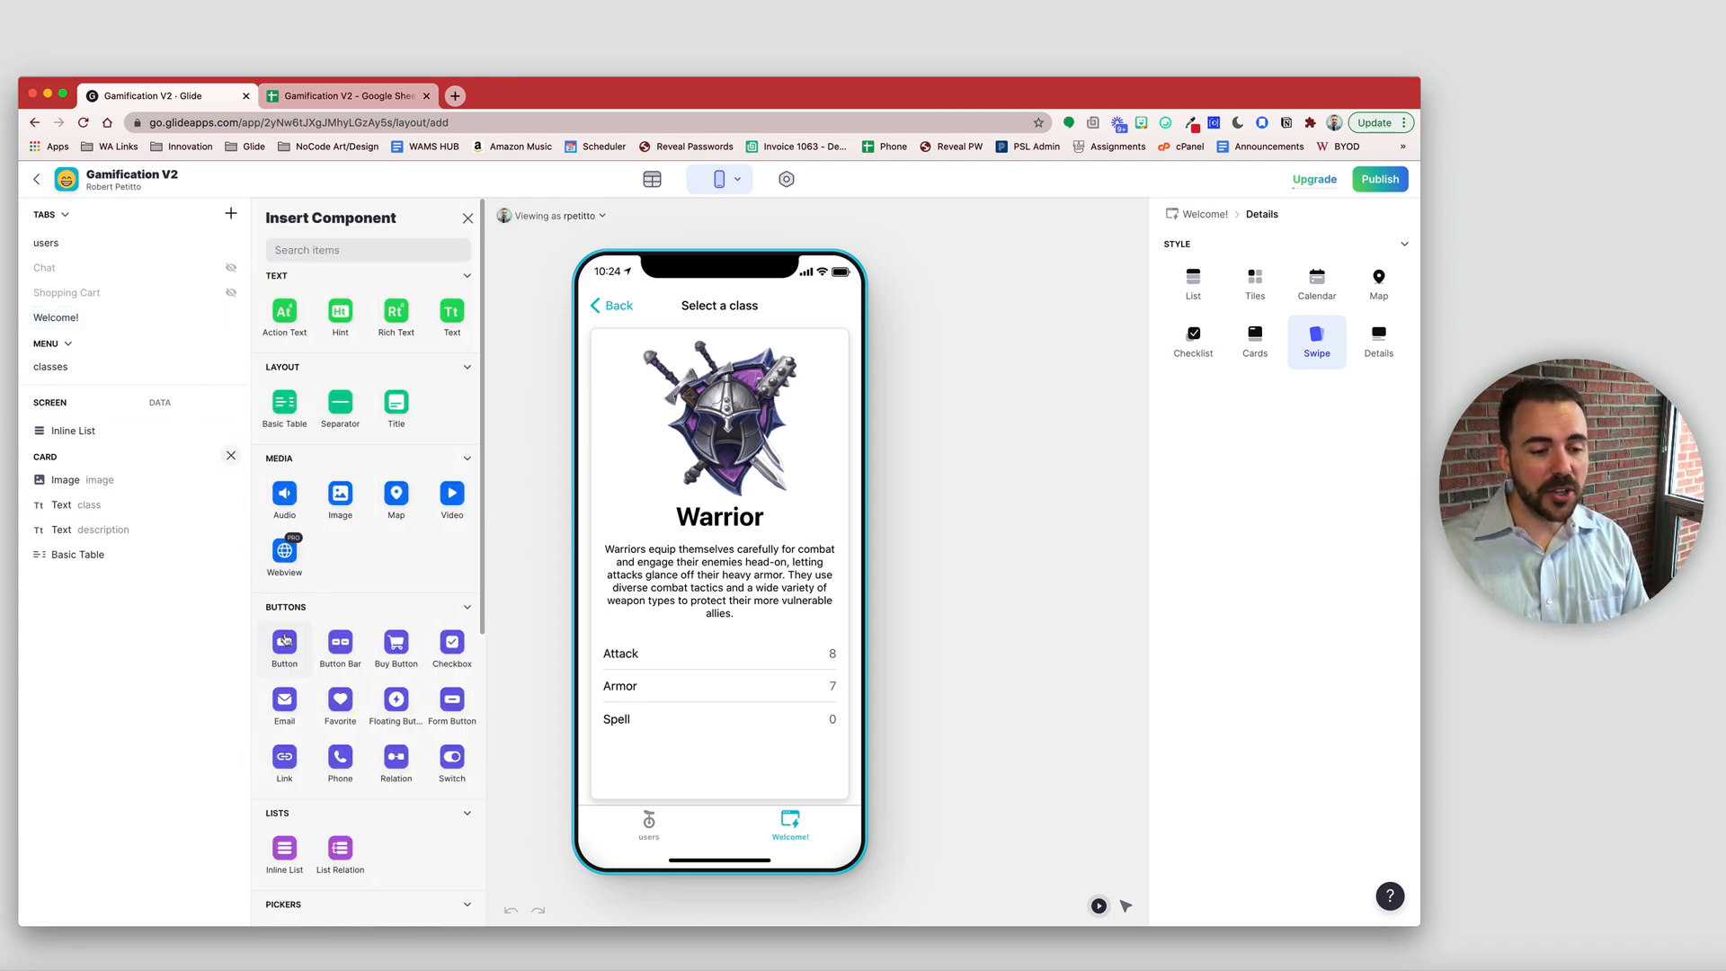
{"action": "left_click", "coordinate": [285, 641]}
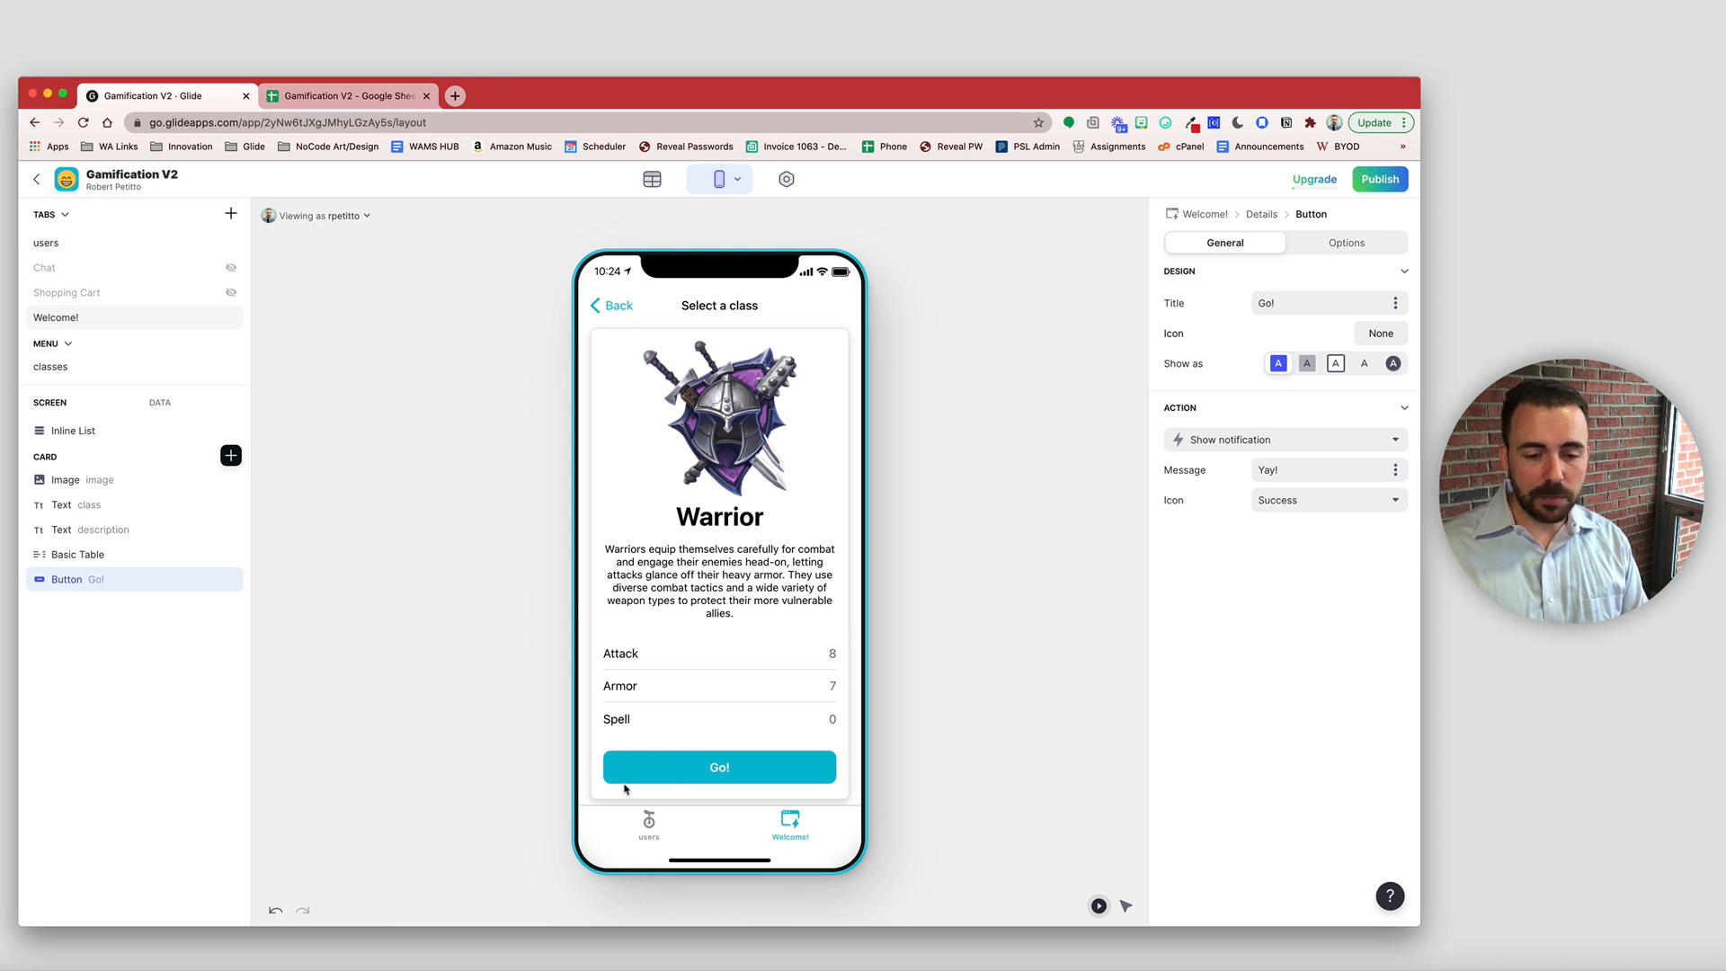
{"action": "triple_click", "coordinate": [1313, 303]}
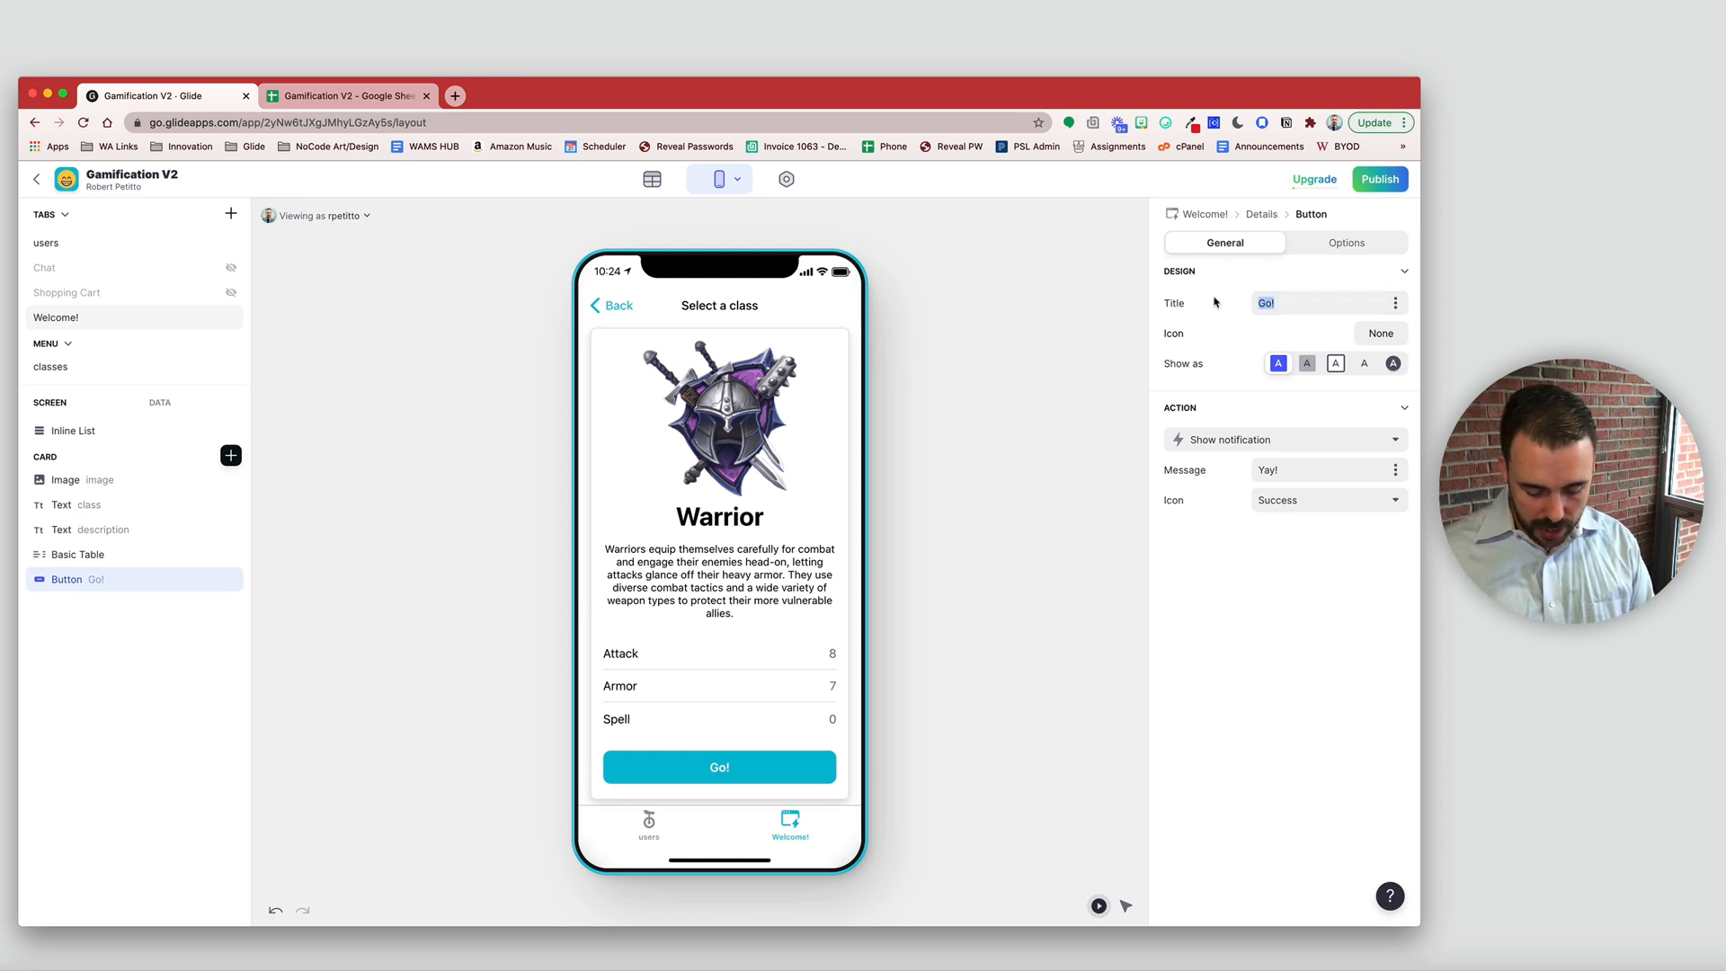
{"action": "type", "text": "Choose this class"}
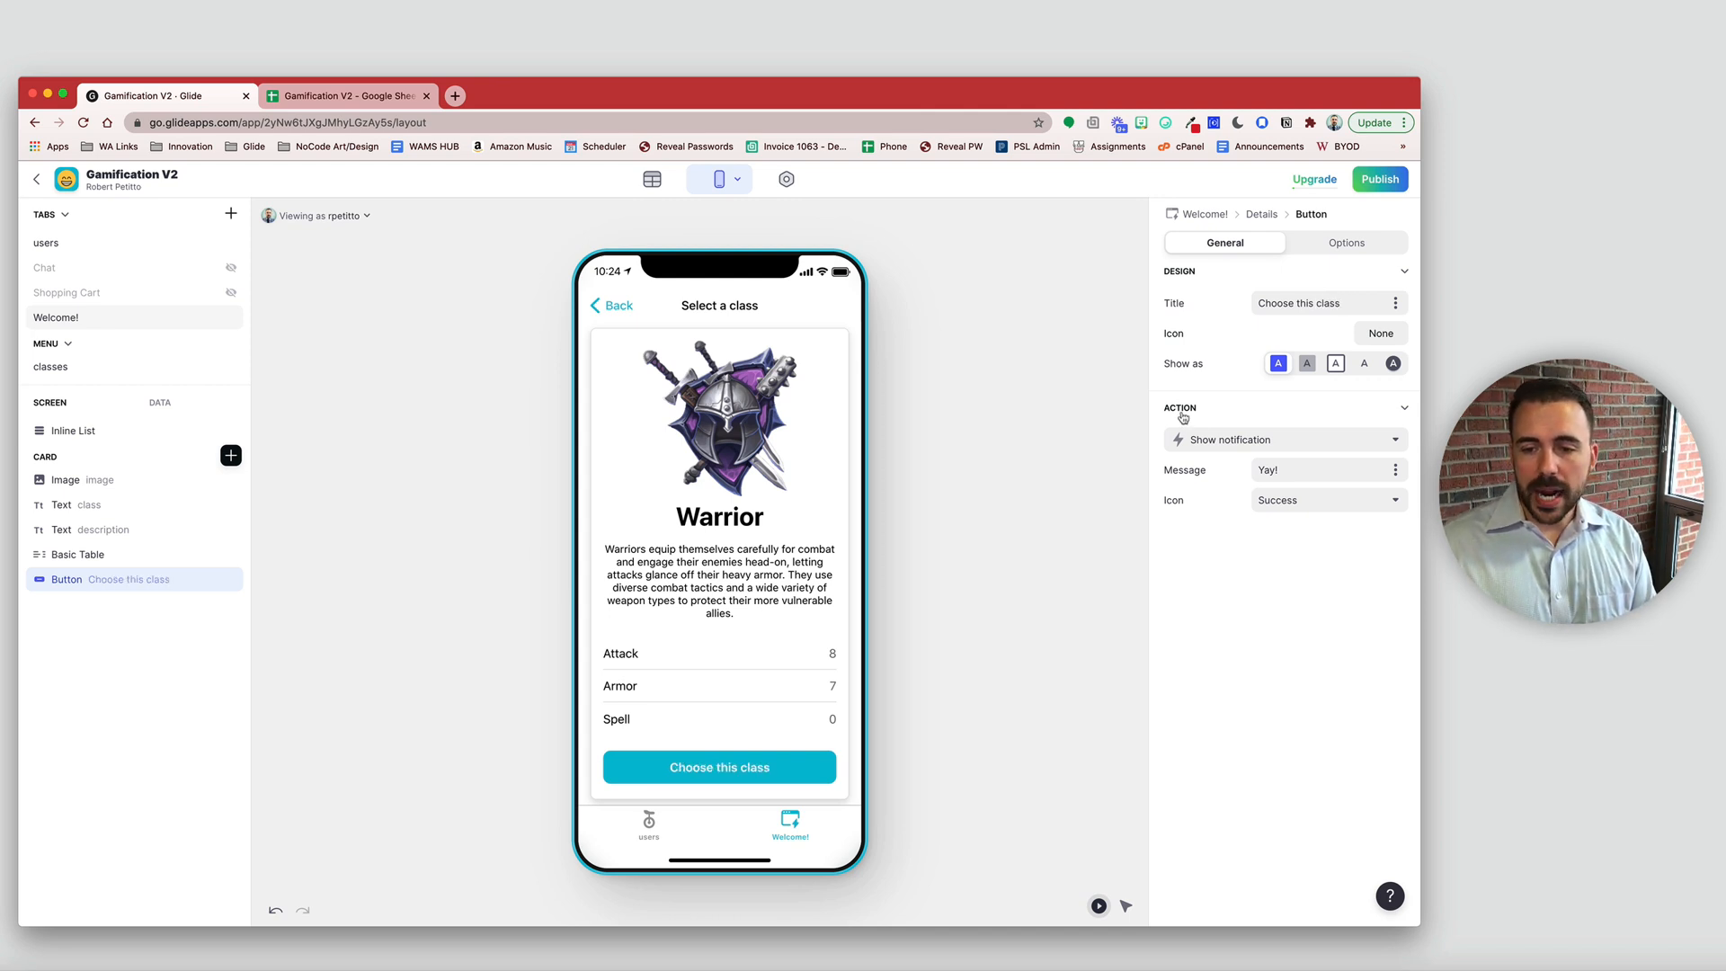
- Choose Create new action… for the button's action
{"action": "left_click", "coordinate": [1208, 440]}
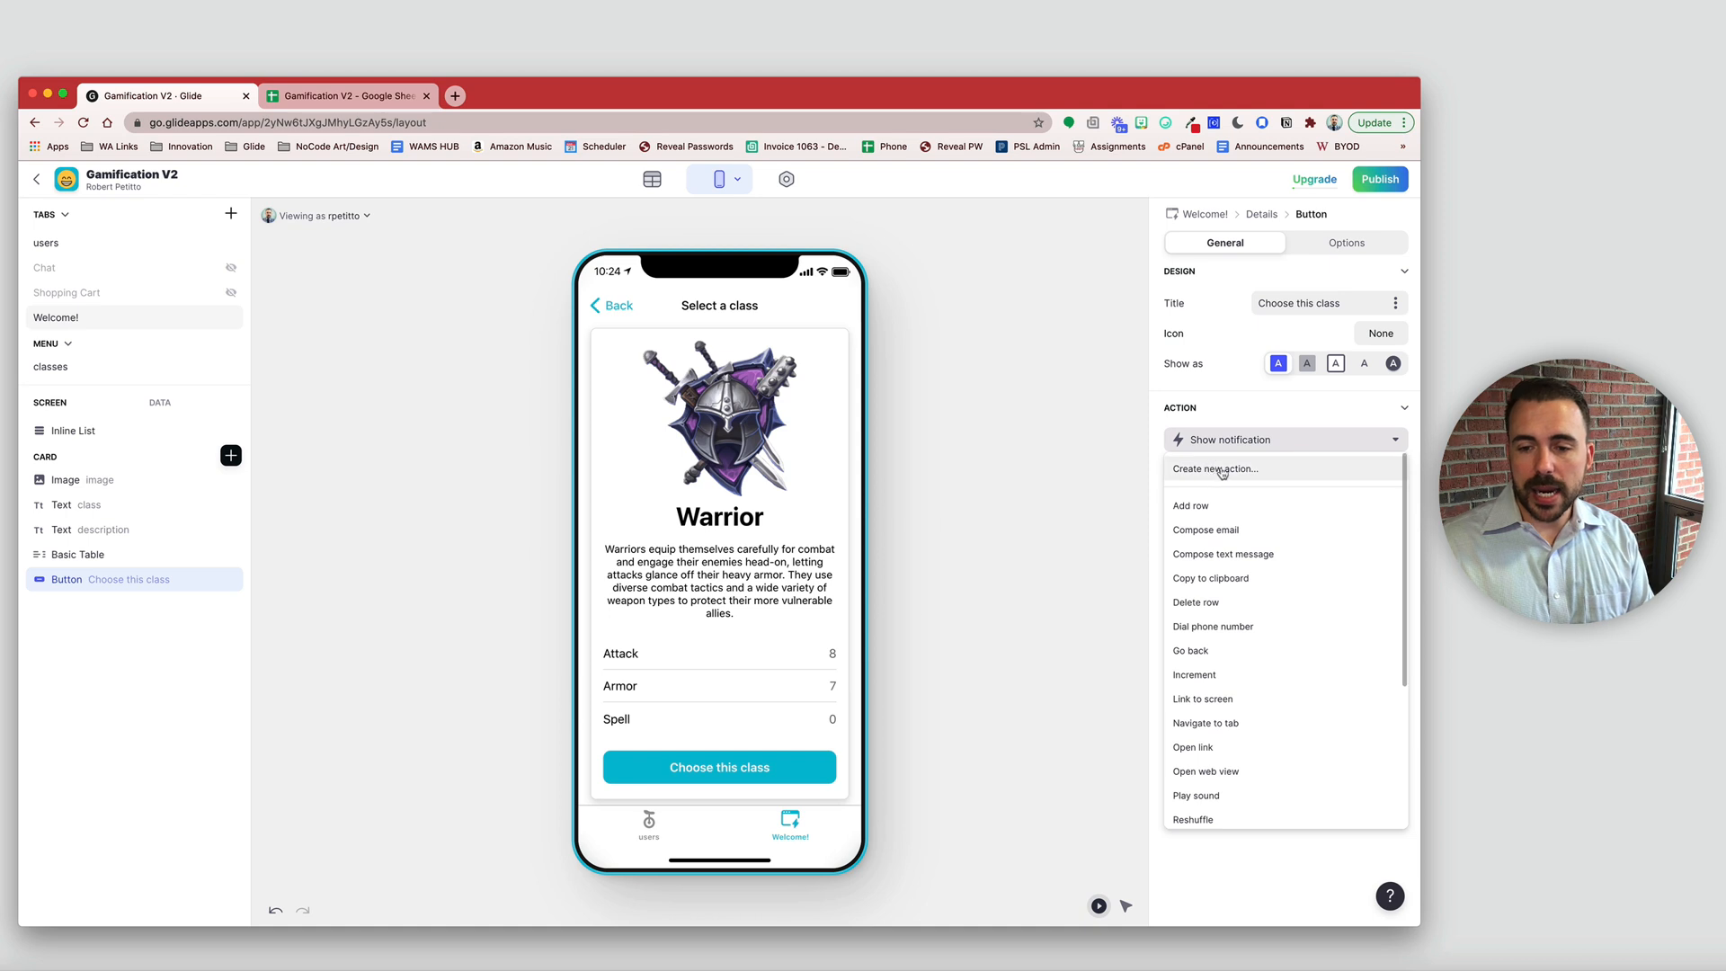
{"action": "left_click", "coordinate": [1229, 441]}
{"action": "left_click", "coordinate": [1230, 442]}
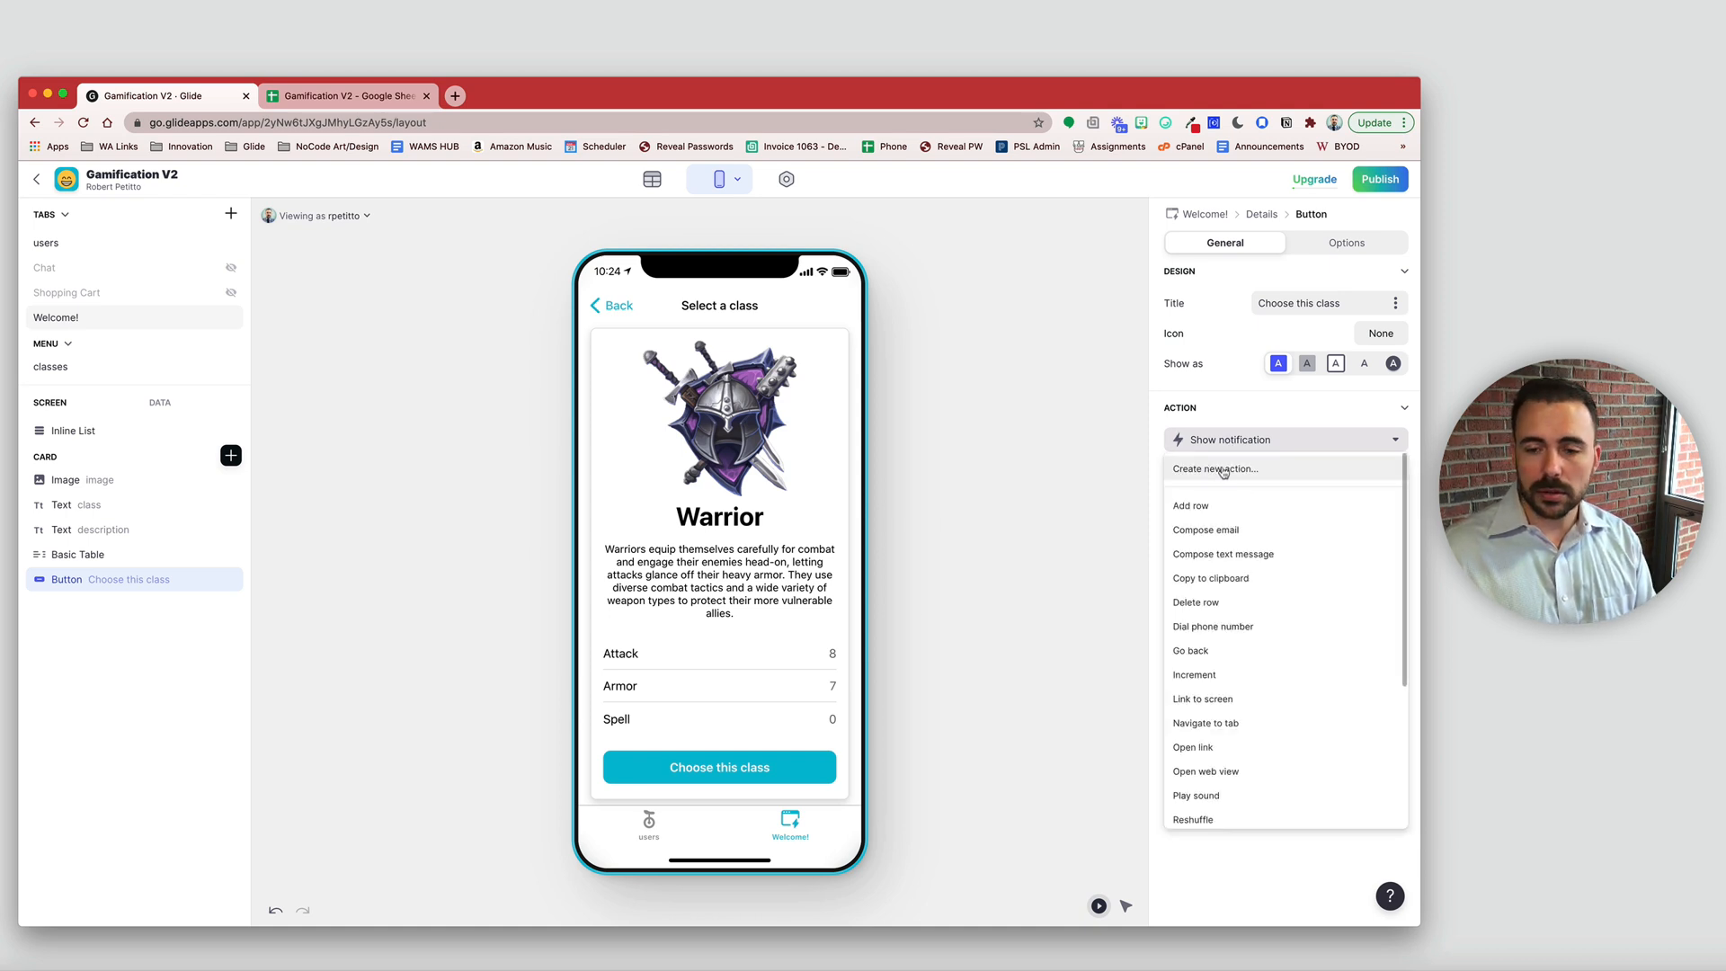
{"action": "left_click", "coordinate": [1224, 470]}
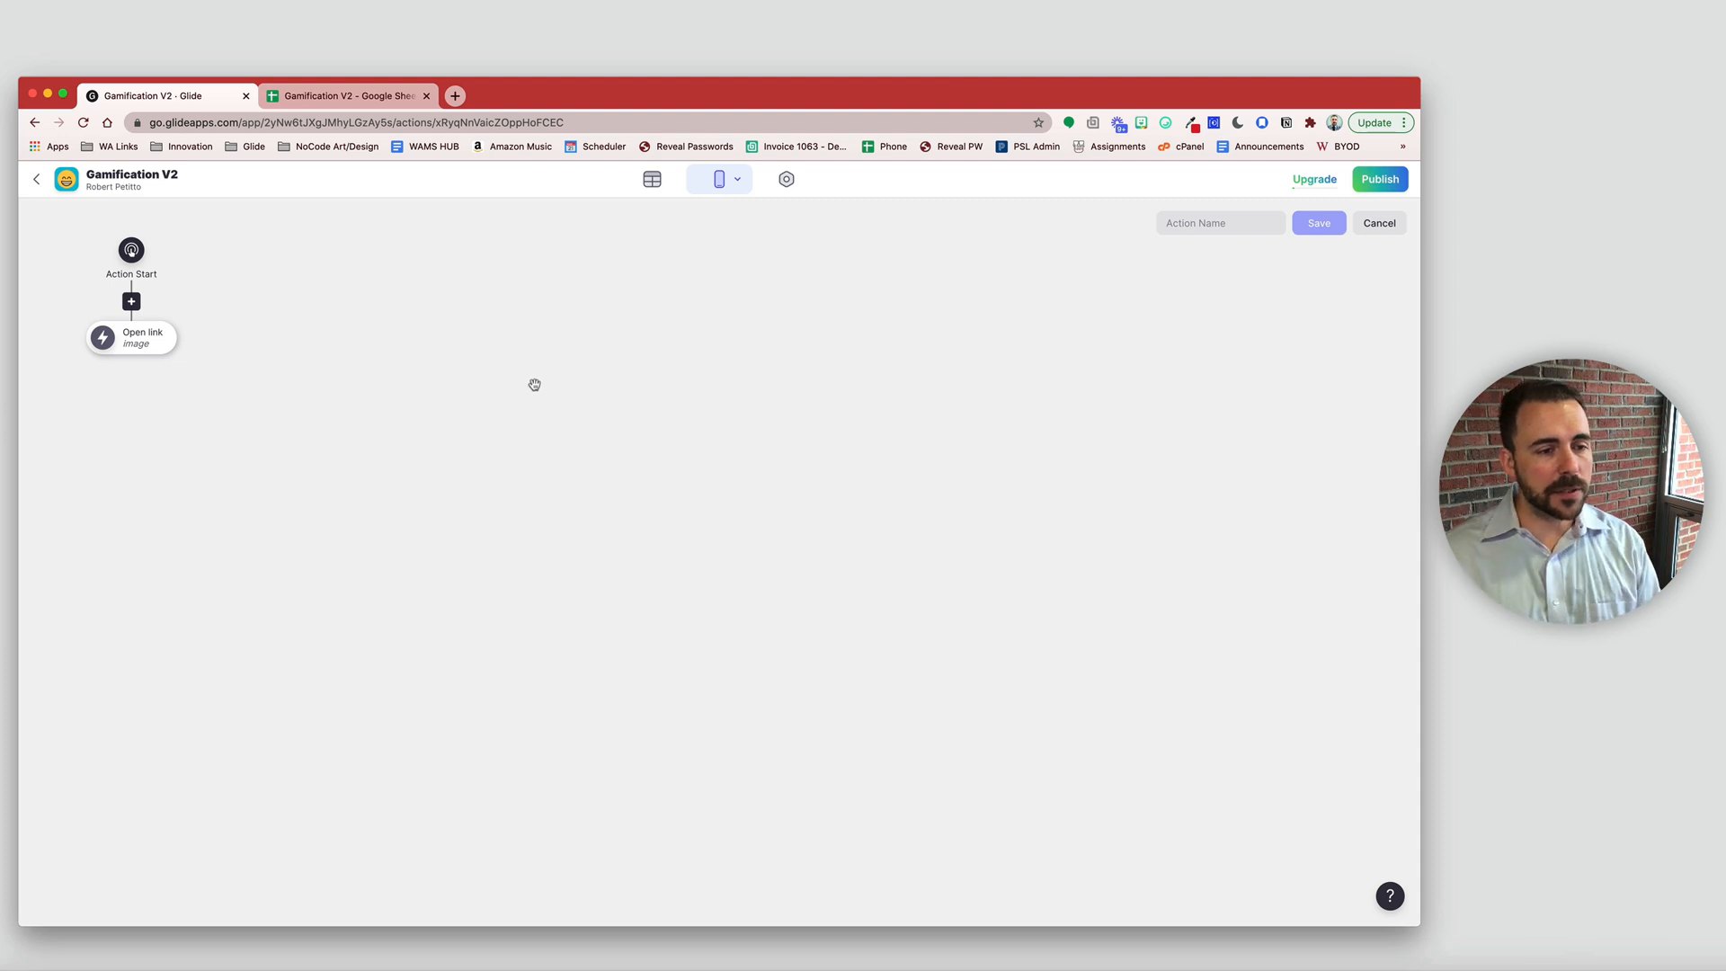
- Change the custom action's step type to Set columns
{"action": "left_click", "coordinate": [142, 341]}
{"action": "left_click", "coordinate": [180, 425]}
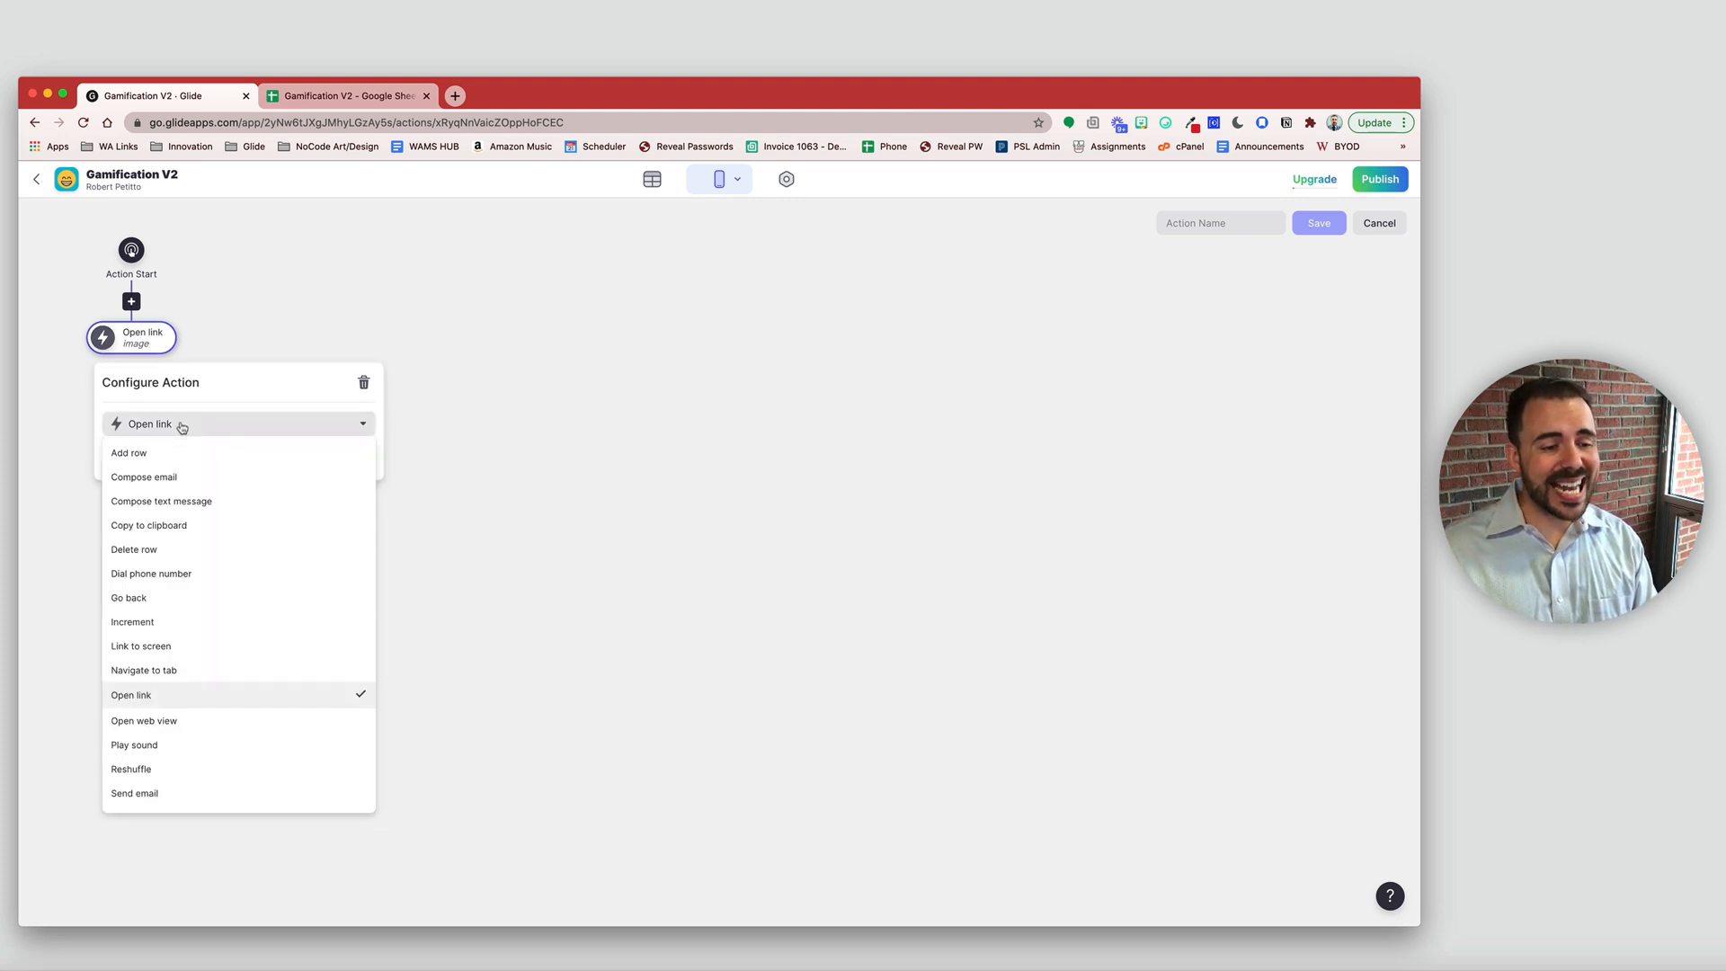
{"action": "scroll", "coordinate": [201, 692], "scroll_direction": "down", "scroll_amount": 4}
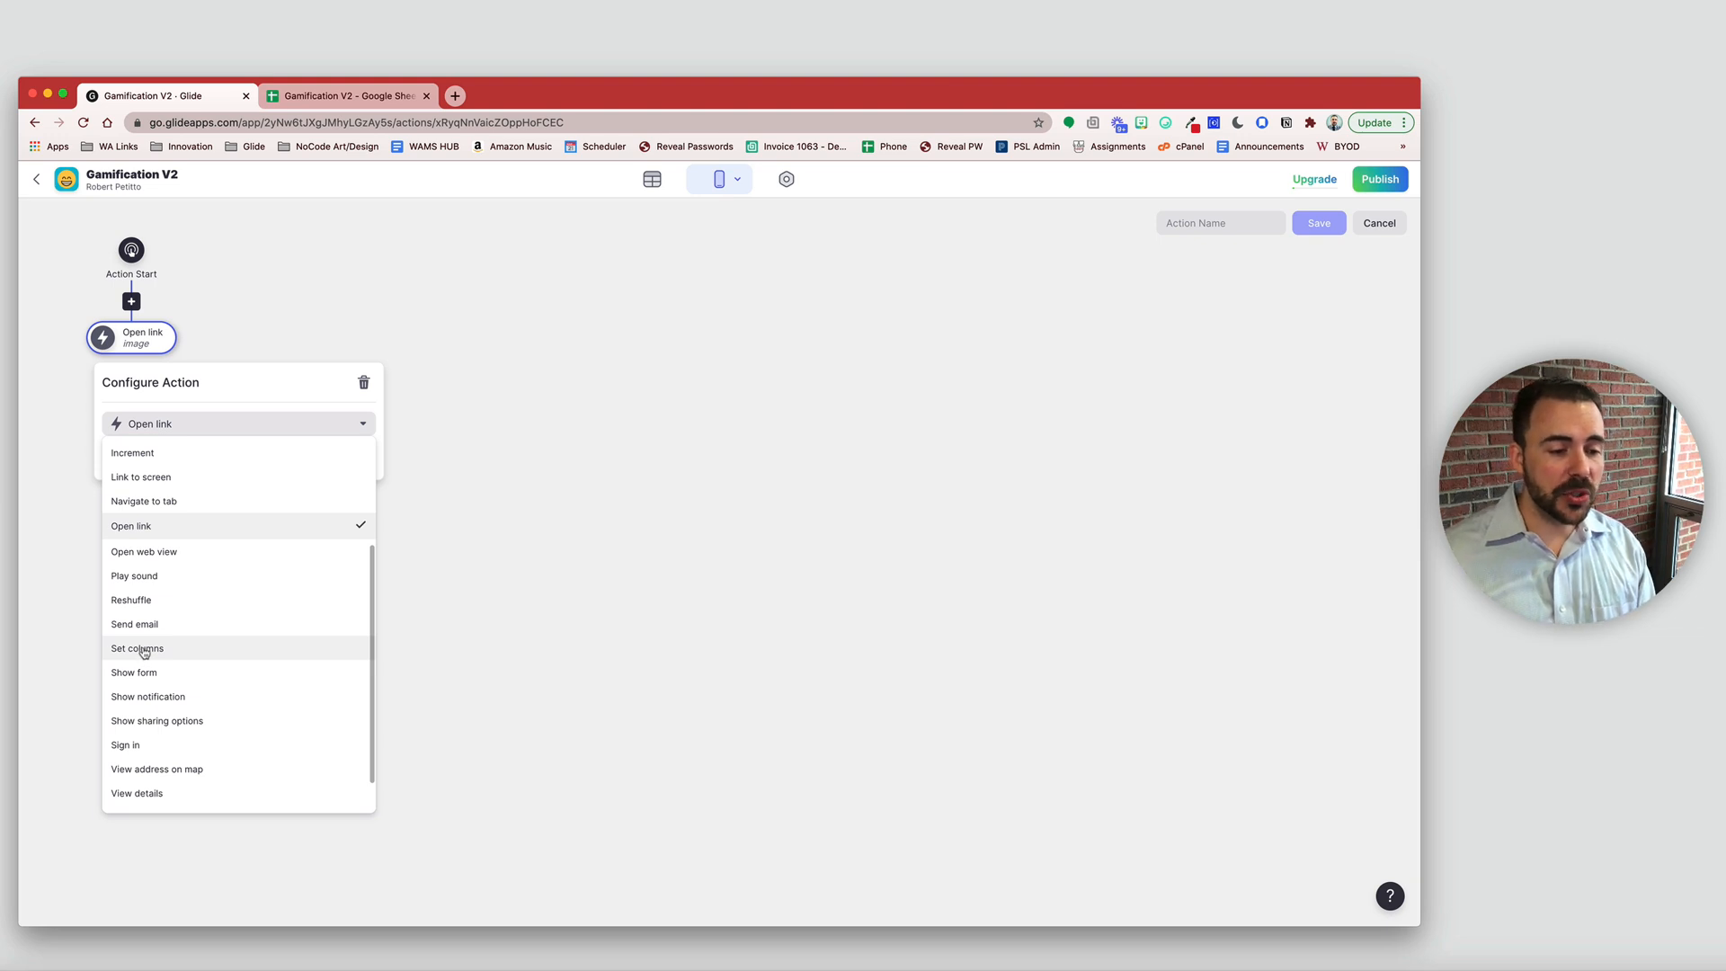
{"action": "left_click", "coordinate": [144, 651]}
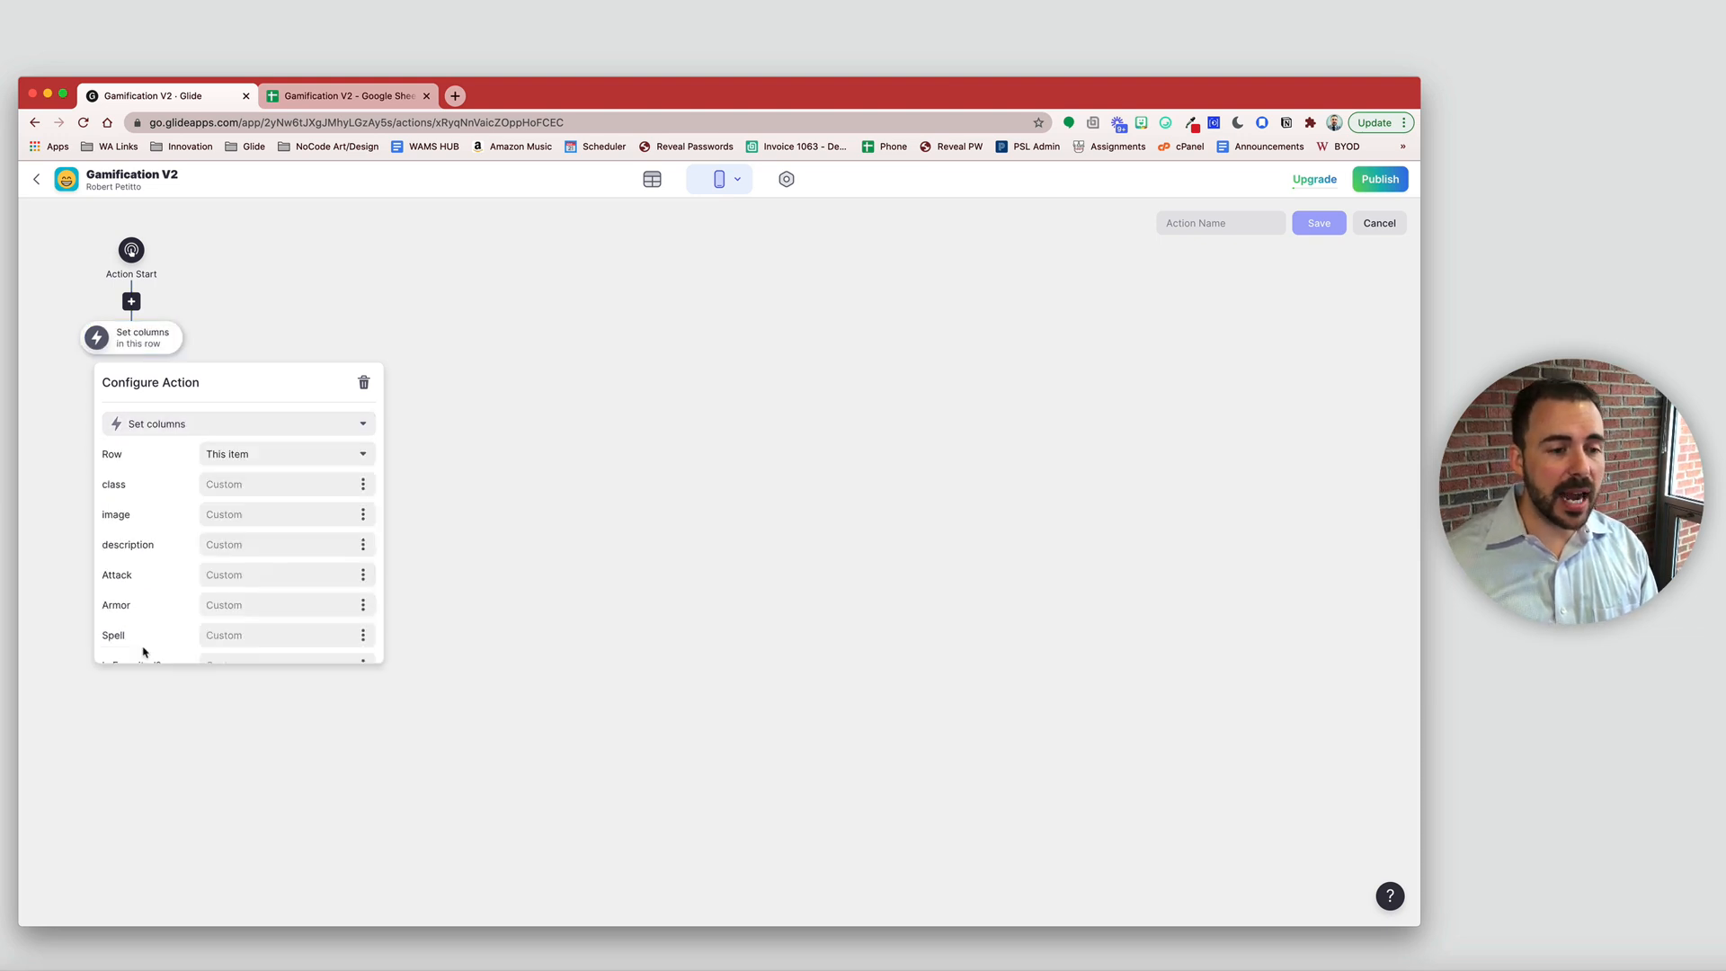
- Target the rel_user row and write the card's class into the user's class column
{"action": "left_click", "coordinate": [242, 457]}
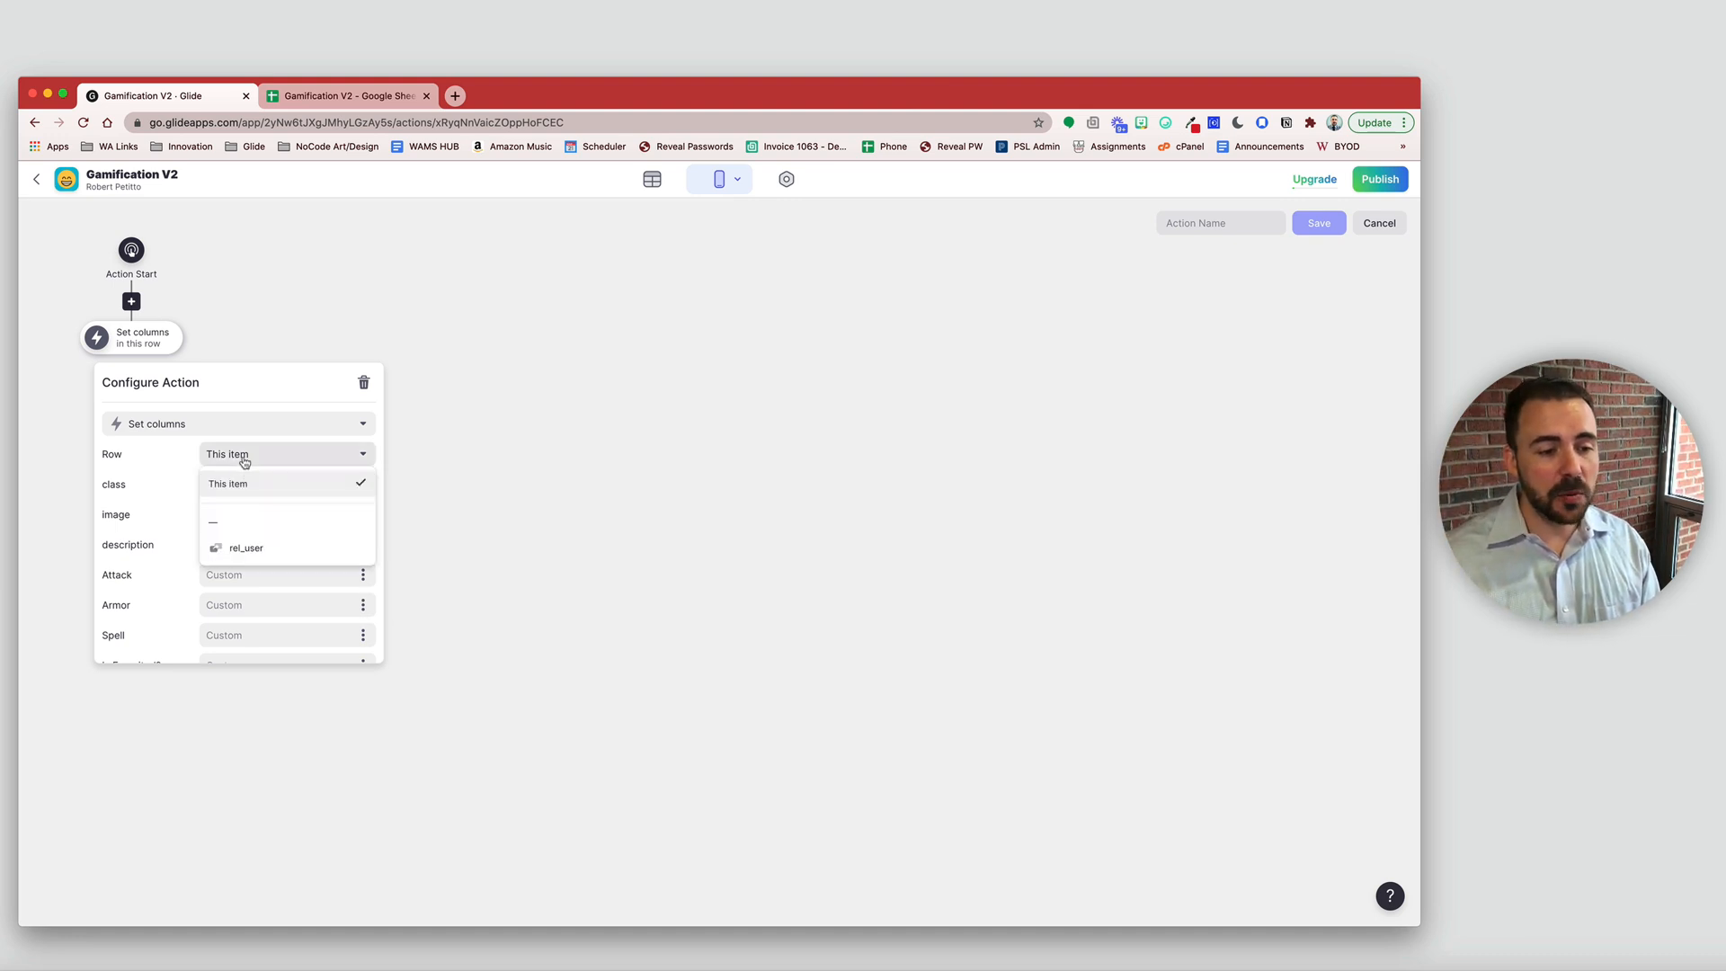
{"action": "left_click", "coordinate": [248, 550]}
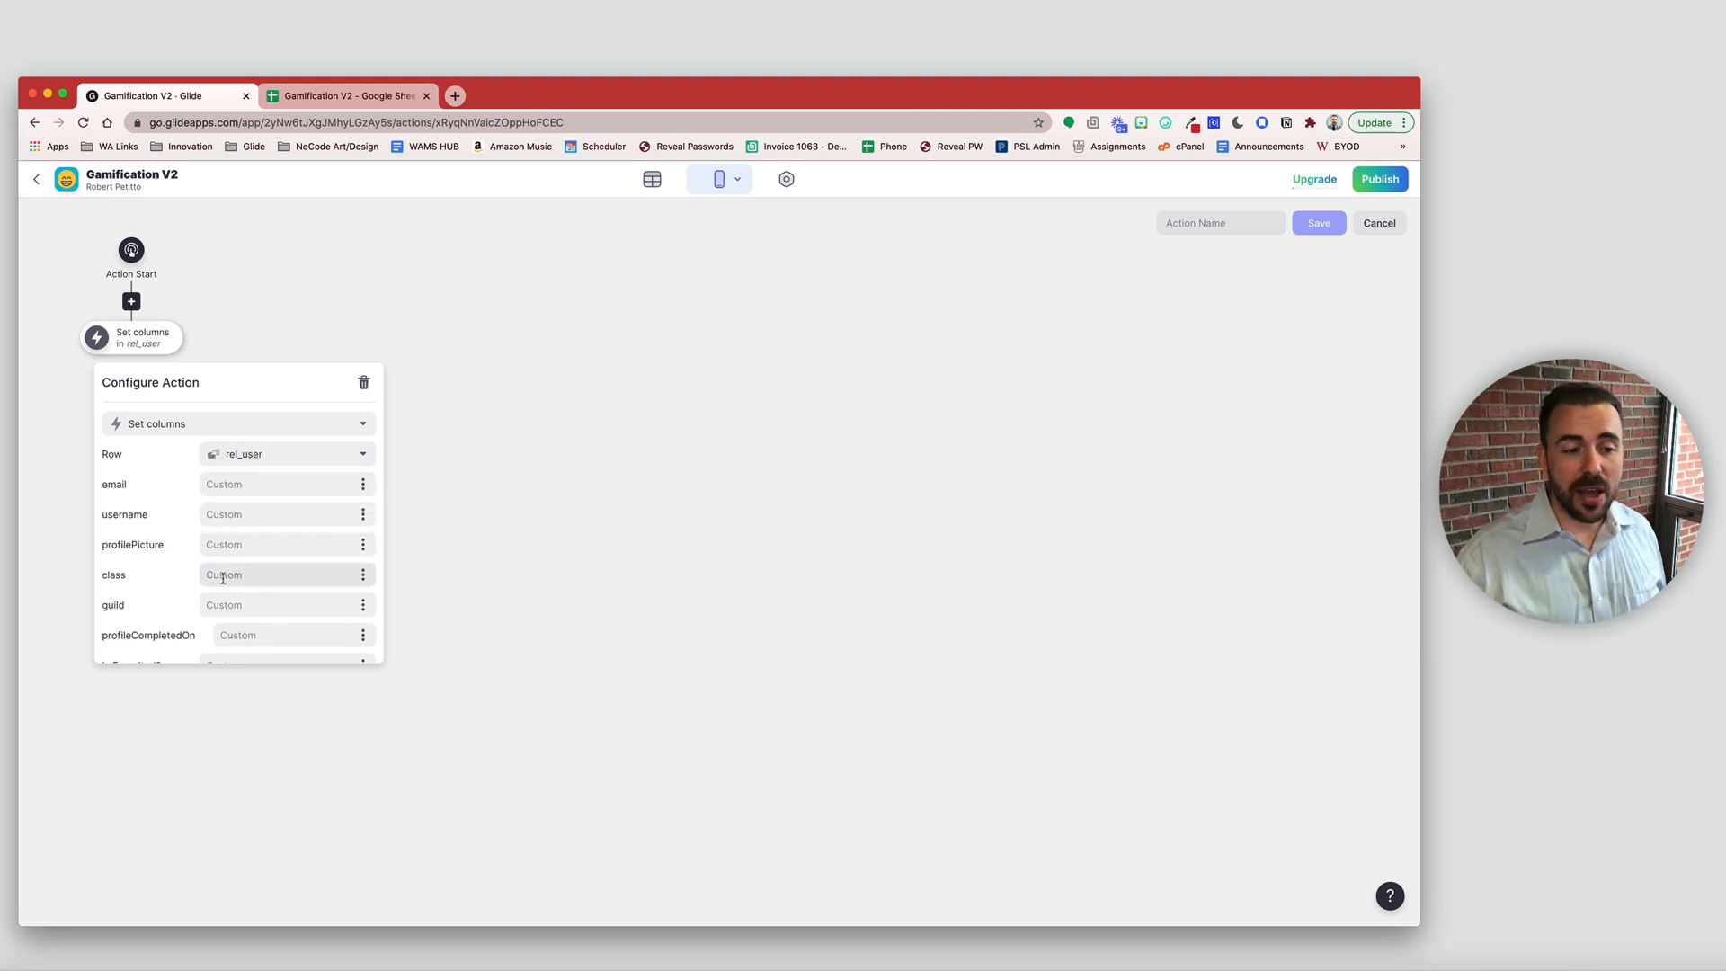
{"action": "scroll", "coordinate": [220, 574], "scroll_direction": "down", "scroll_amount": 1}
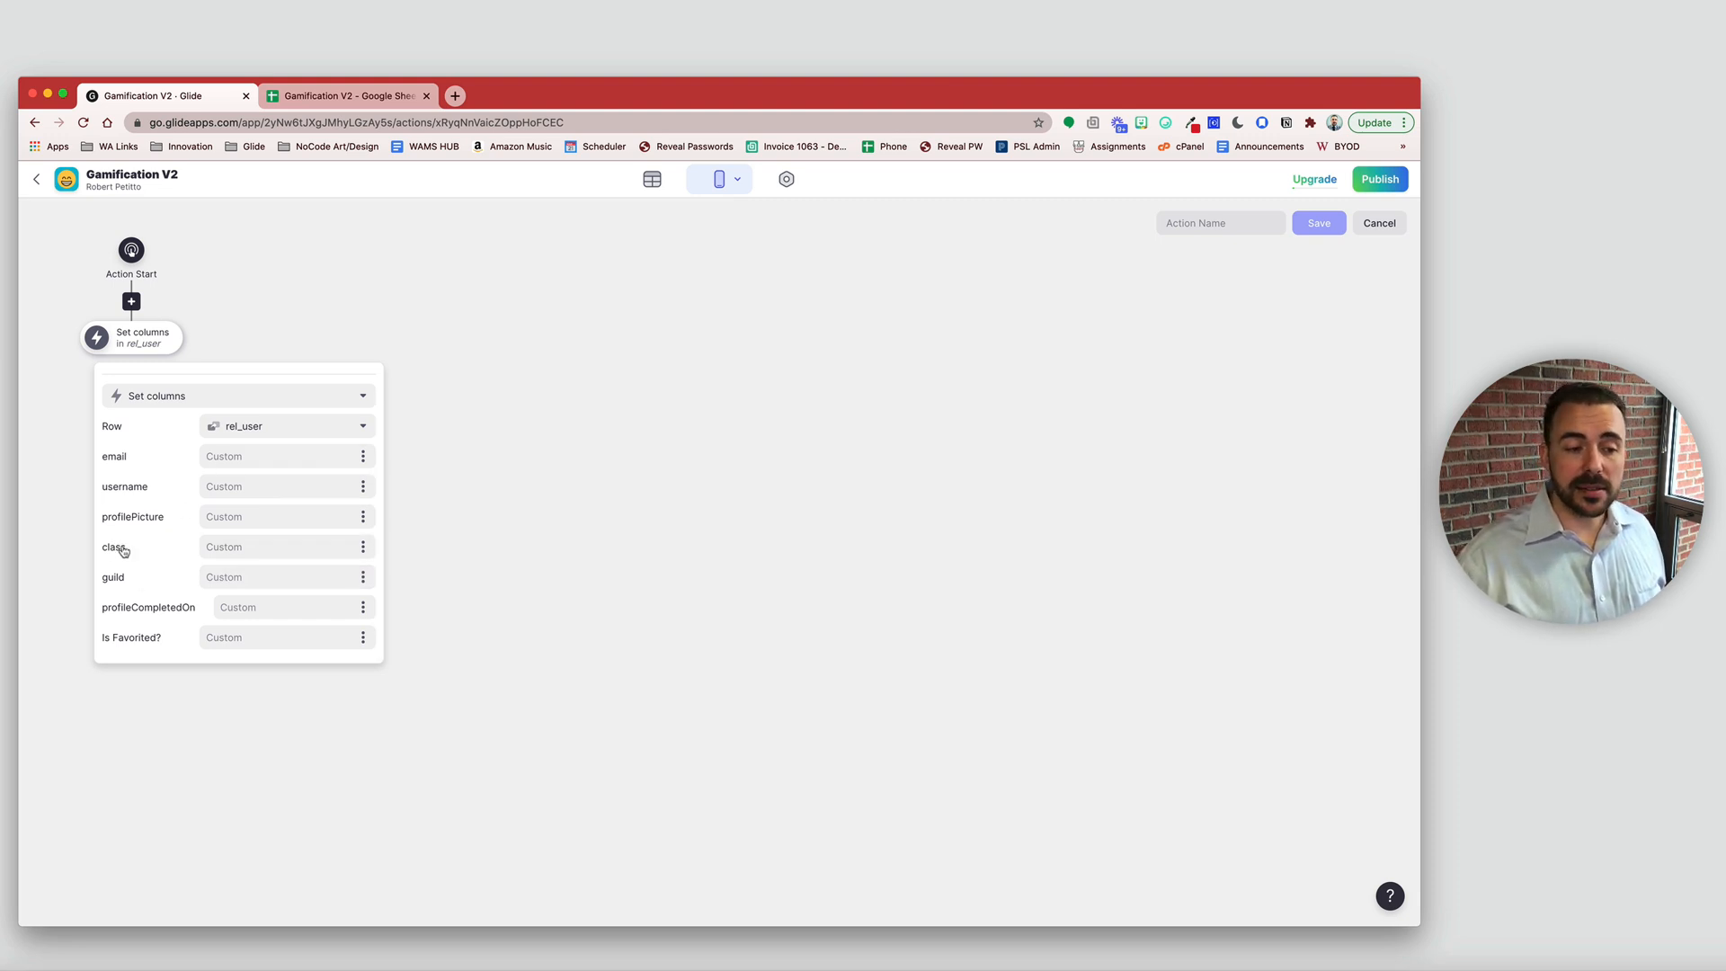
{"action": "left_click", "coordinate": [362, 547]}
{"action": "left_click", "coordinate": [272, 796]}
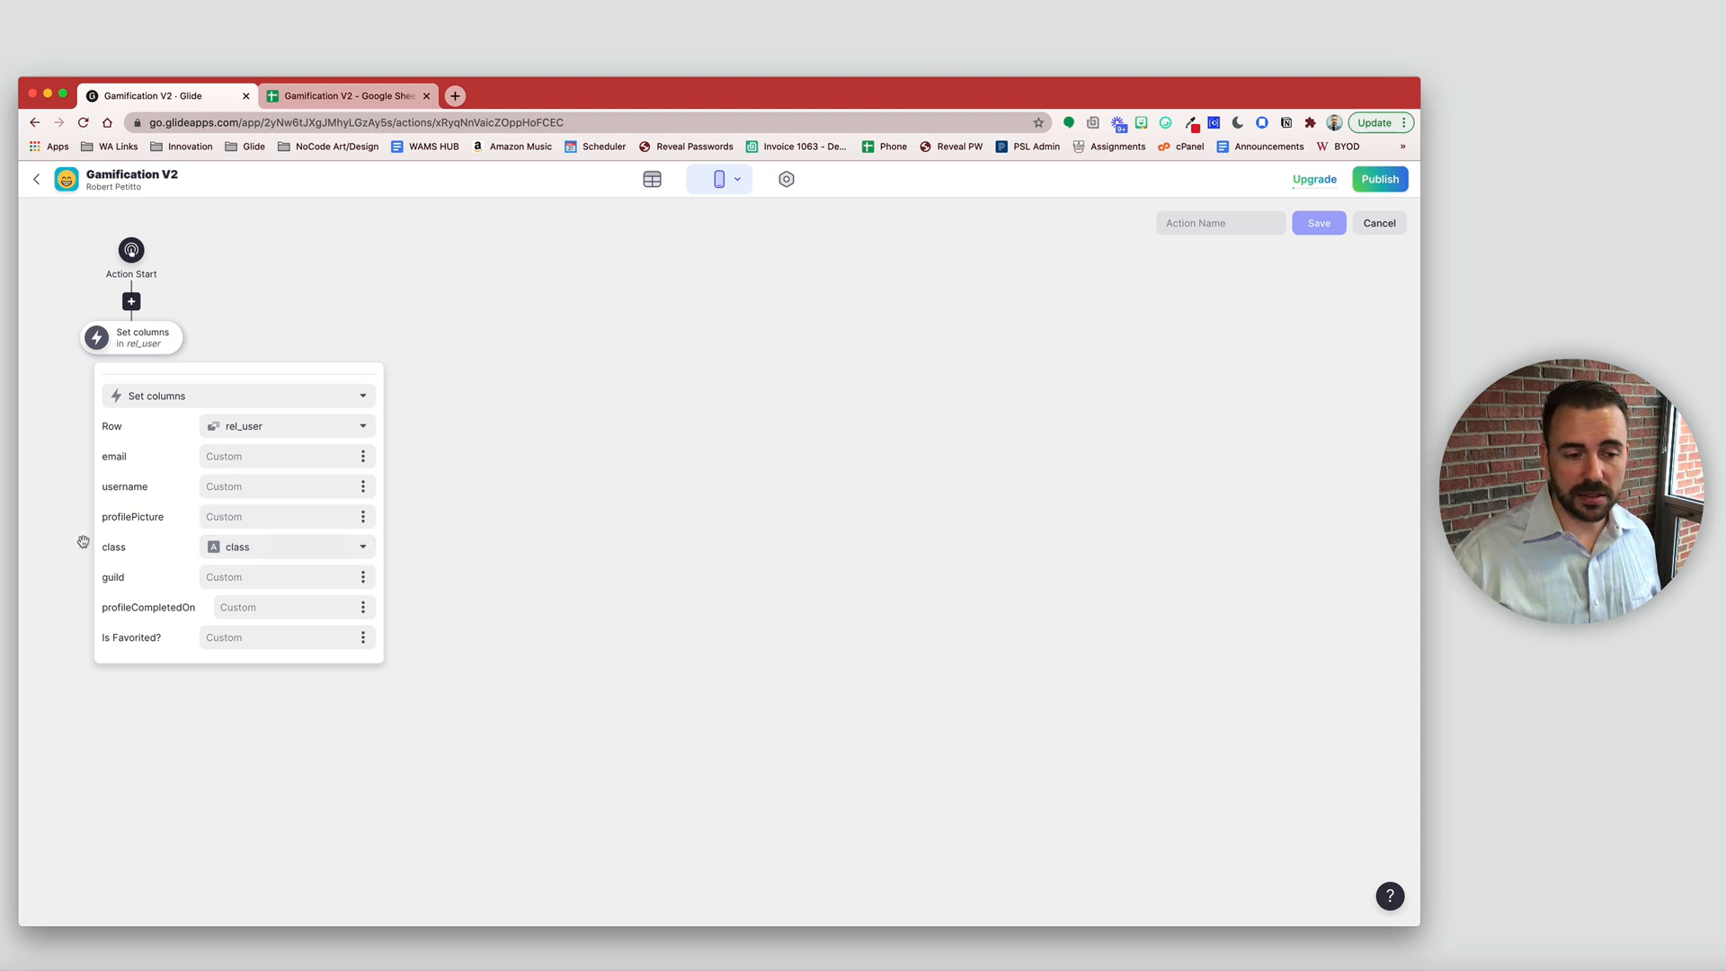
{"action": "left_click", "coordinate": [545, 541]}
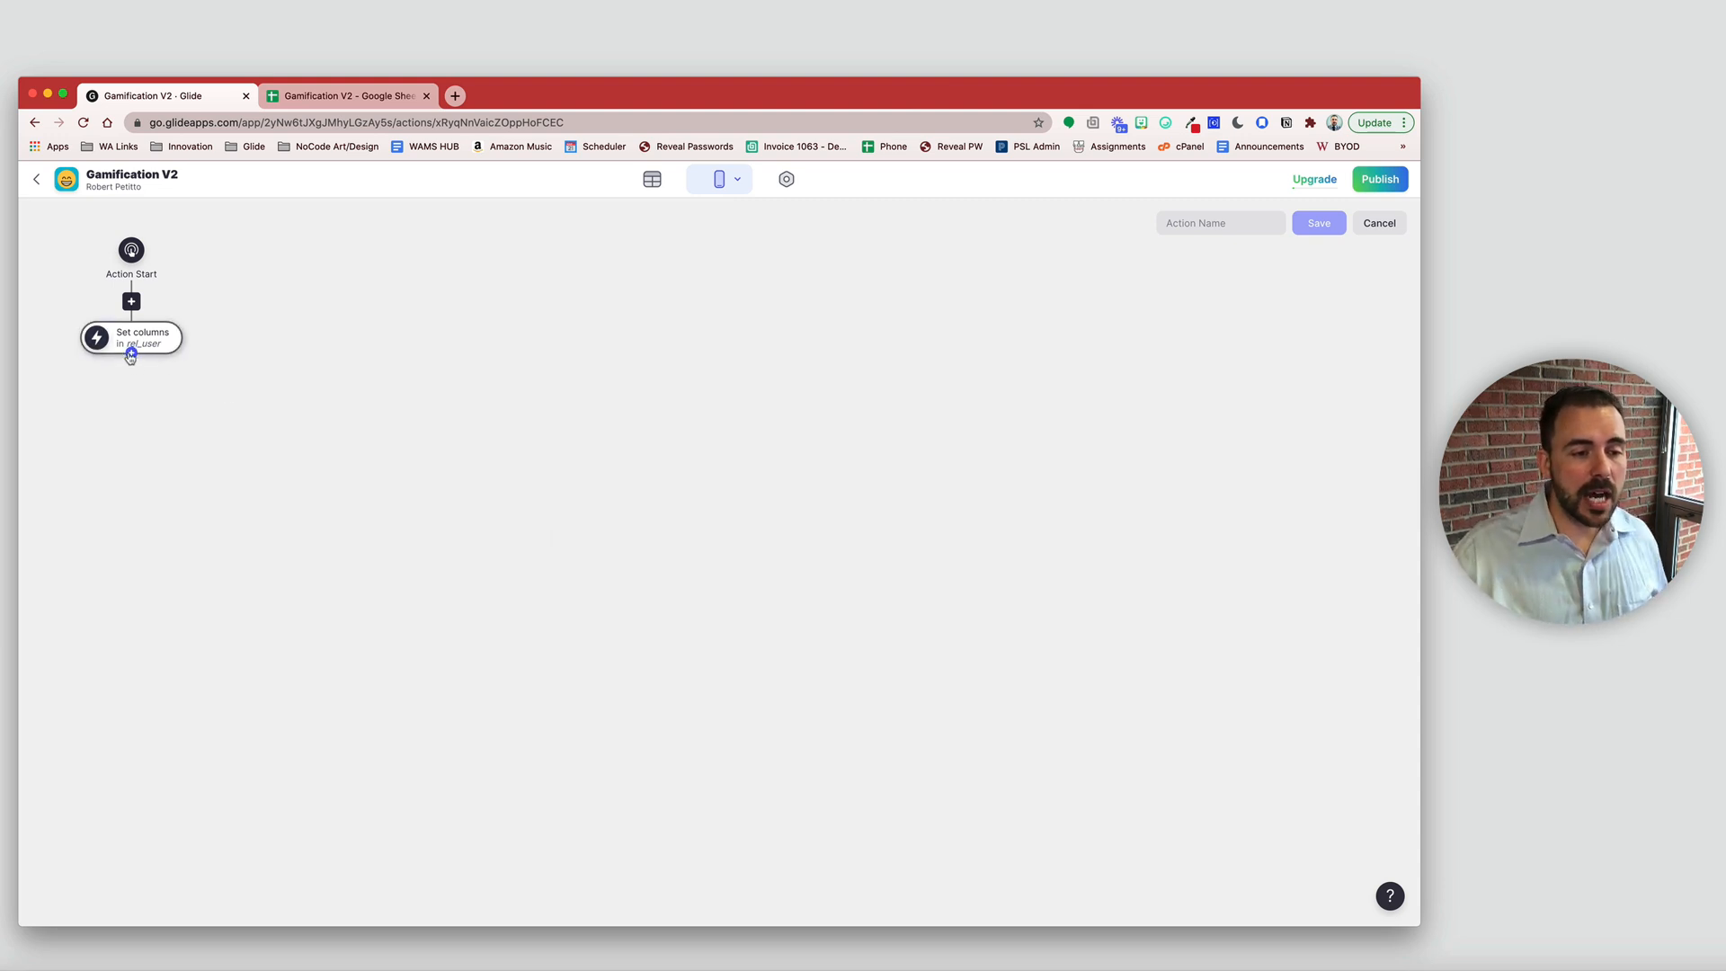
{"action": "left_click", "coordinate": [132, 358]}
{"action": "scroll", "coordinate": [238, 576], "scroll_direction": "down", "scroll_amount": 5}
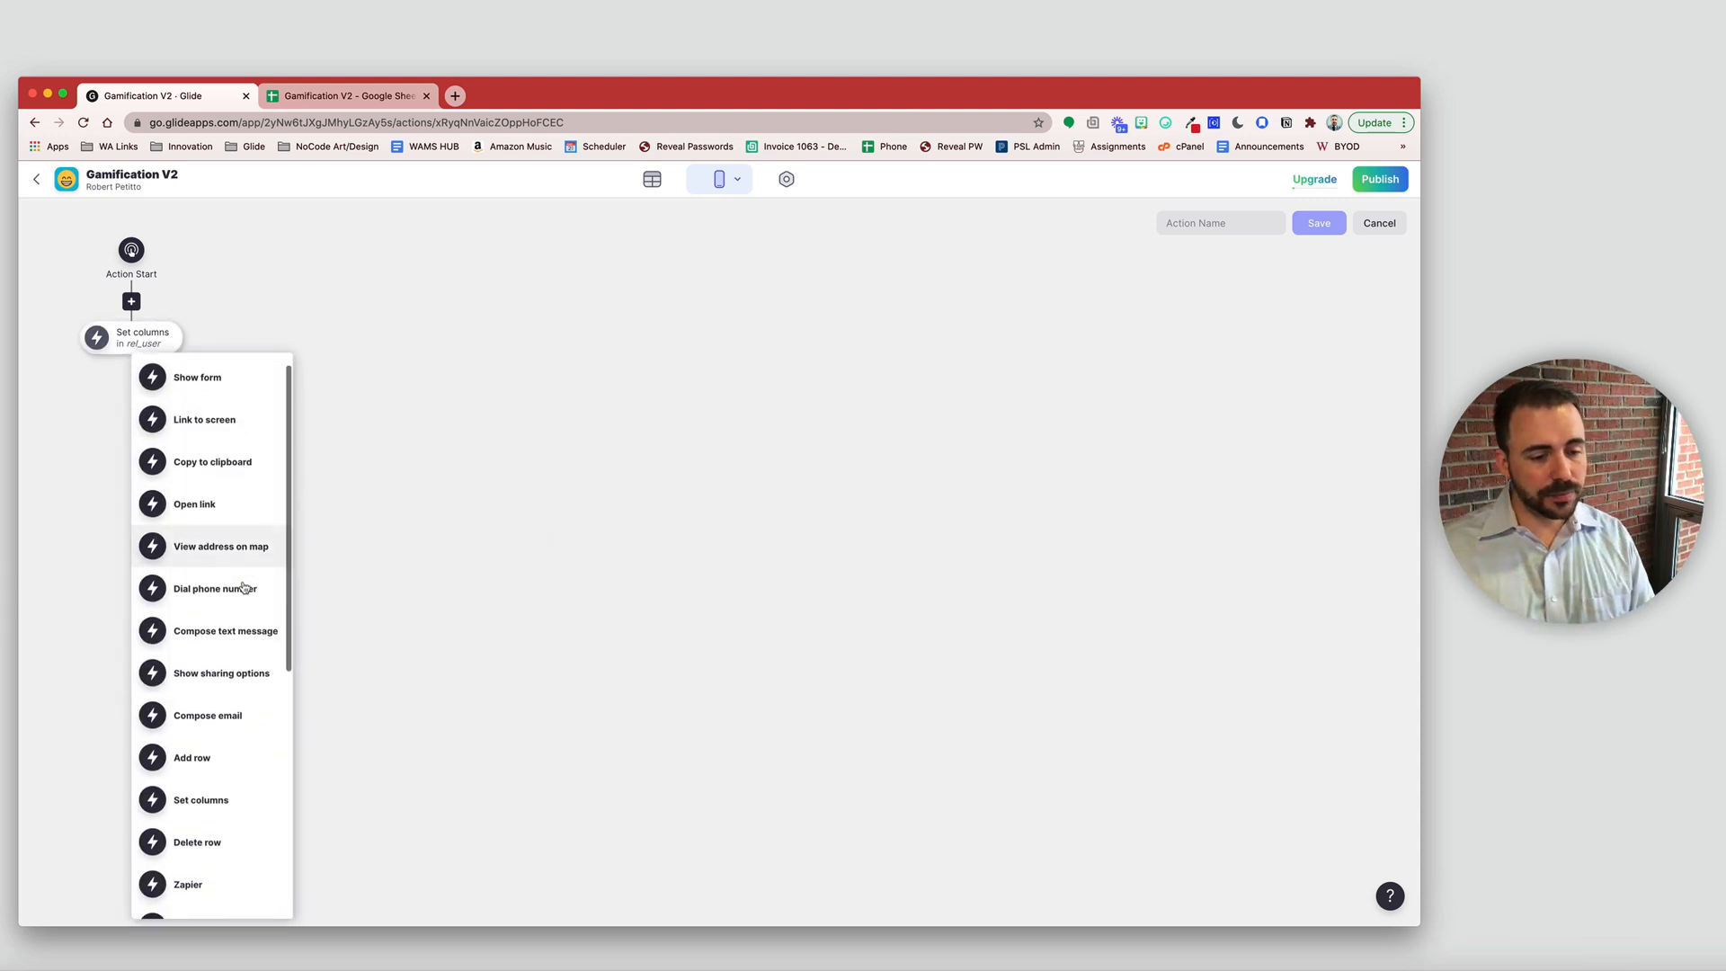
- Add a Show notification step with the message 'Class selected!'
{"action": "left_click", "coordinate": [216, 728]}
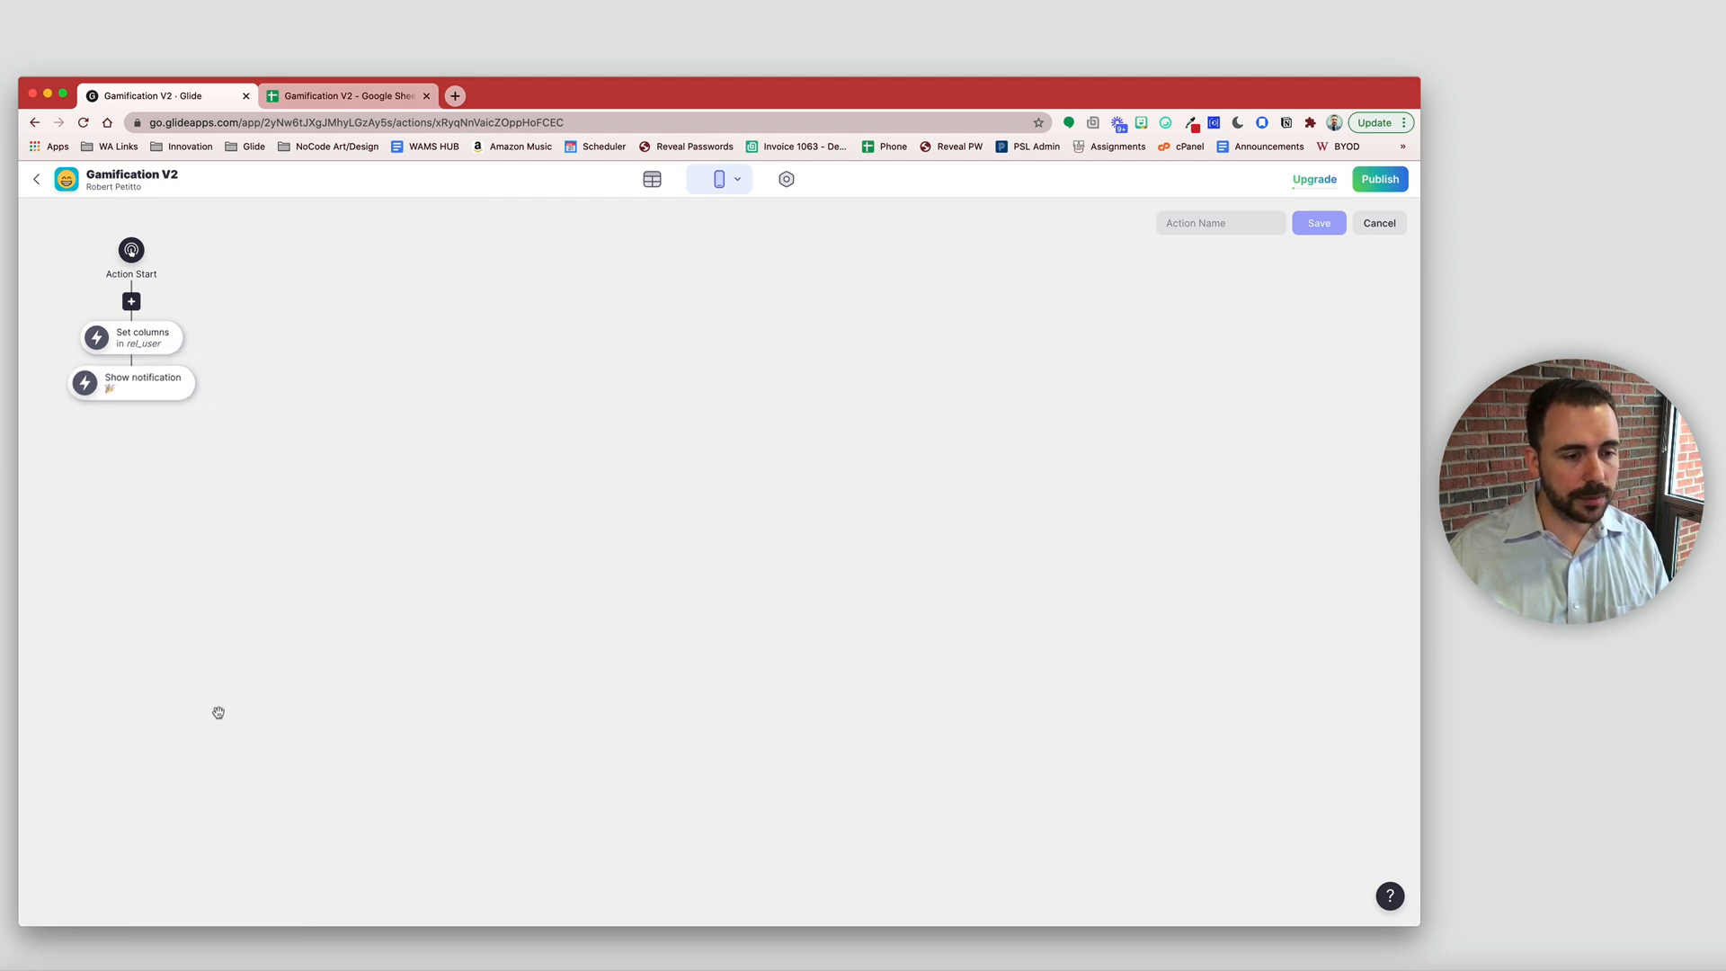
{"action": "left_click", "coordinate": [185, 389]}
{"action": "left_click", "coordinate": [244, 499]}
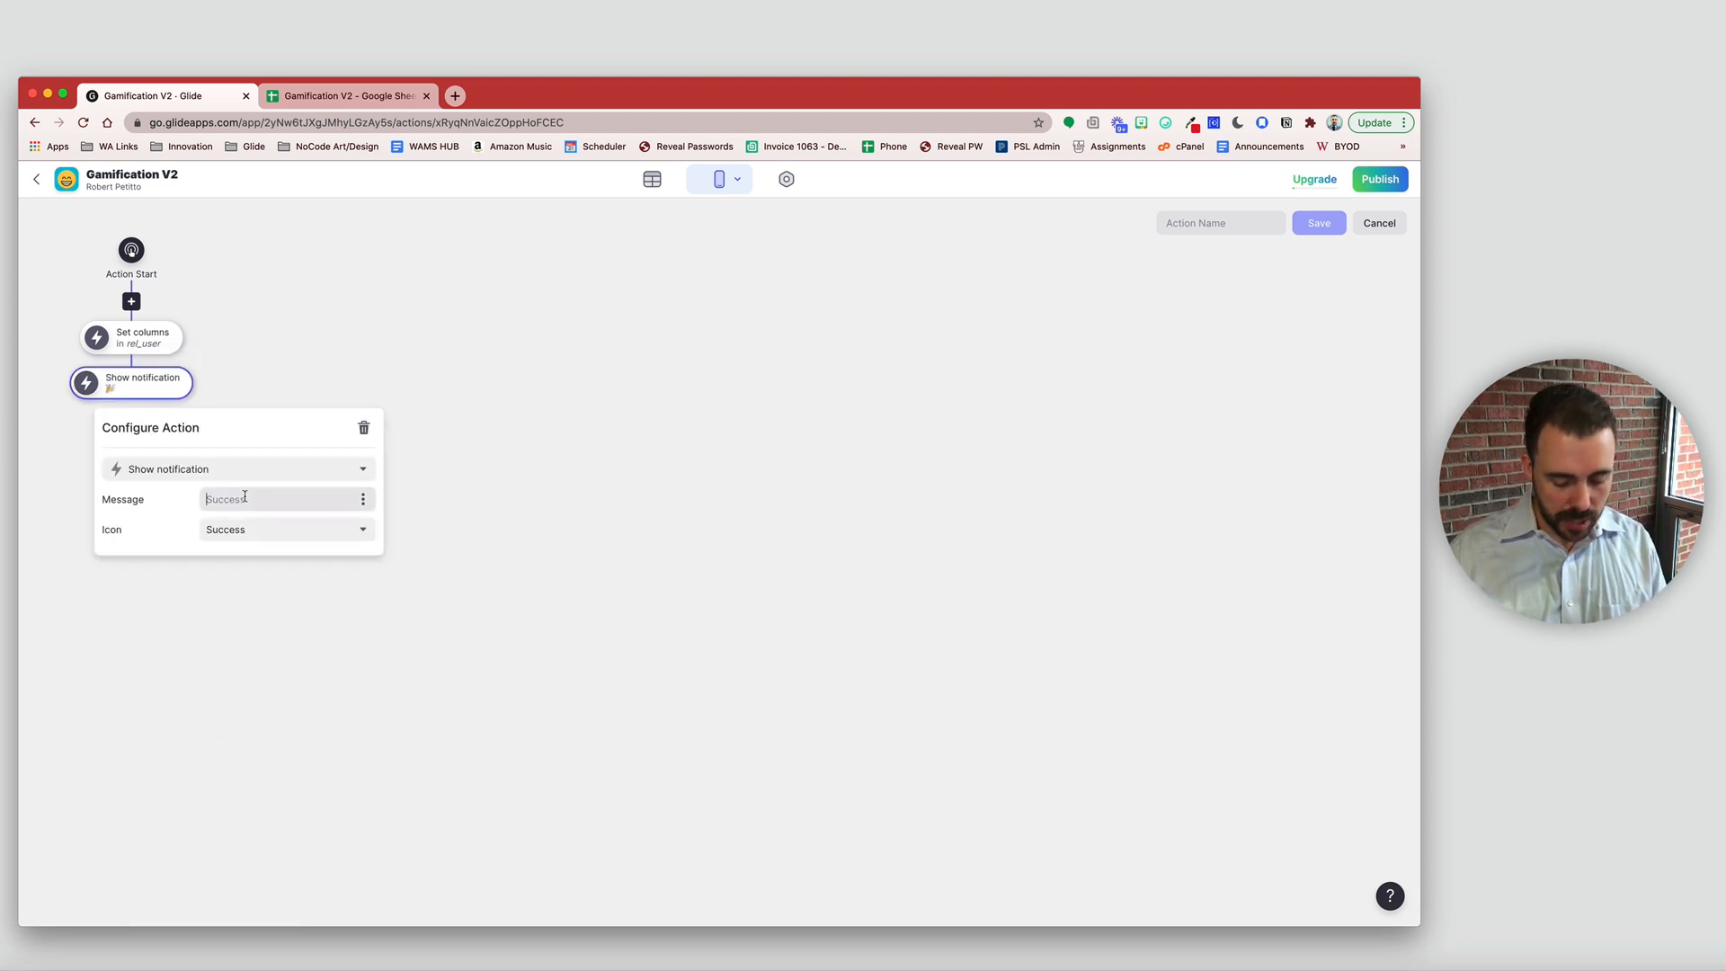
{"action": "type", "text": "Cl"}
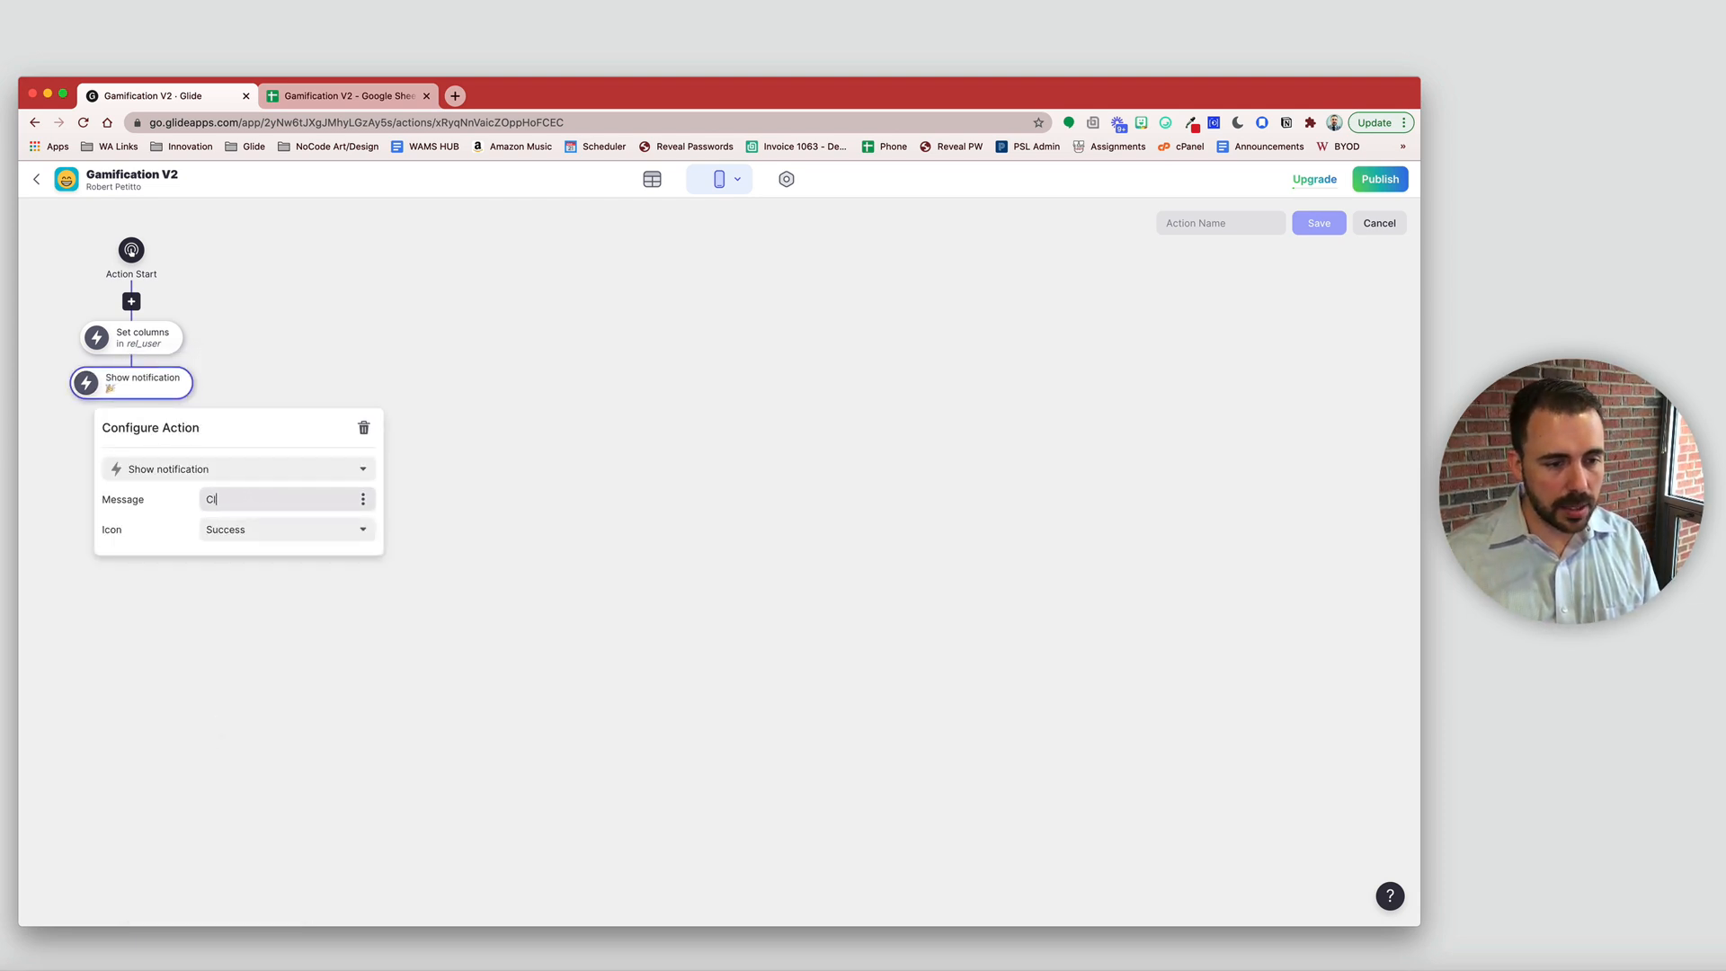
{"action": "type", "text": "ass sel"}
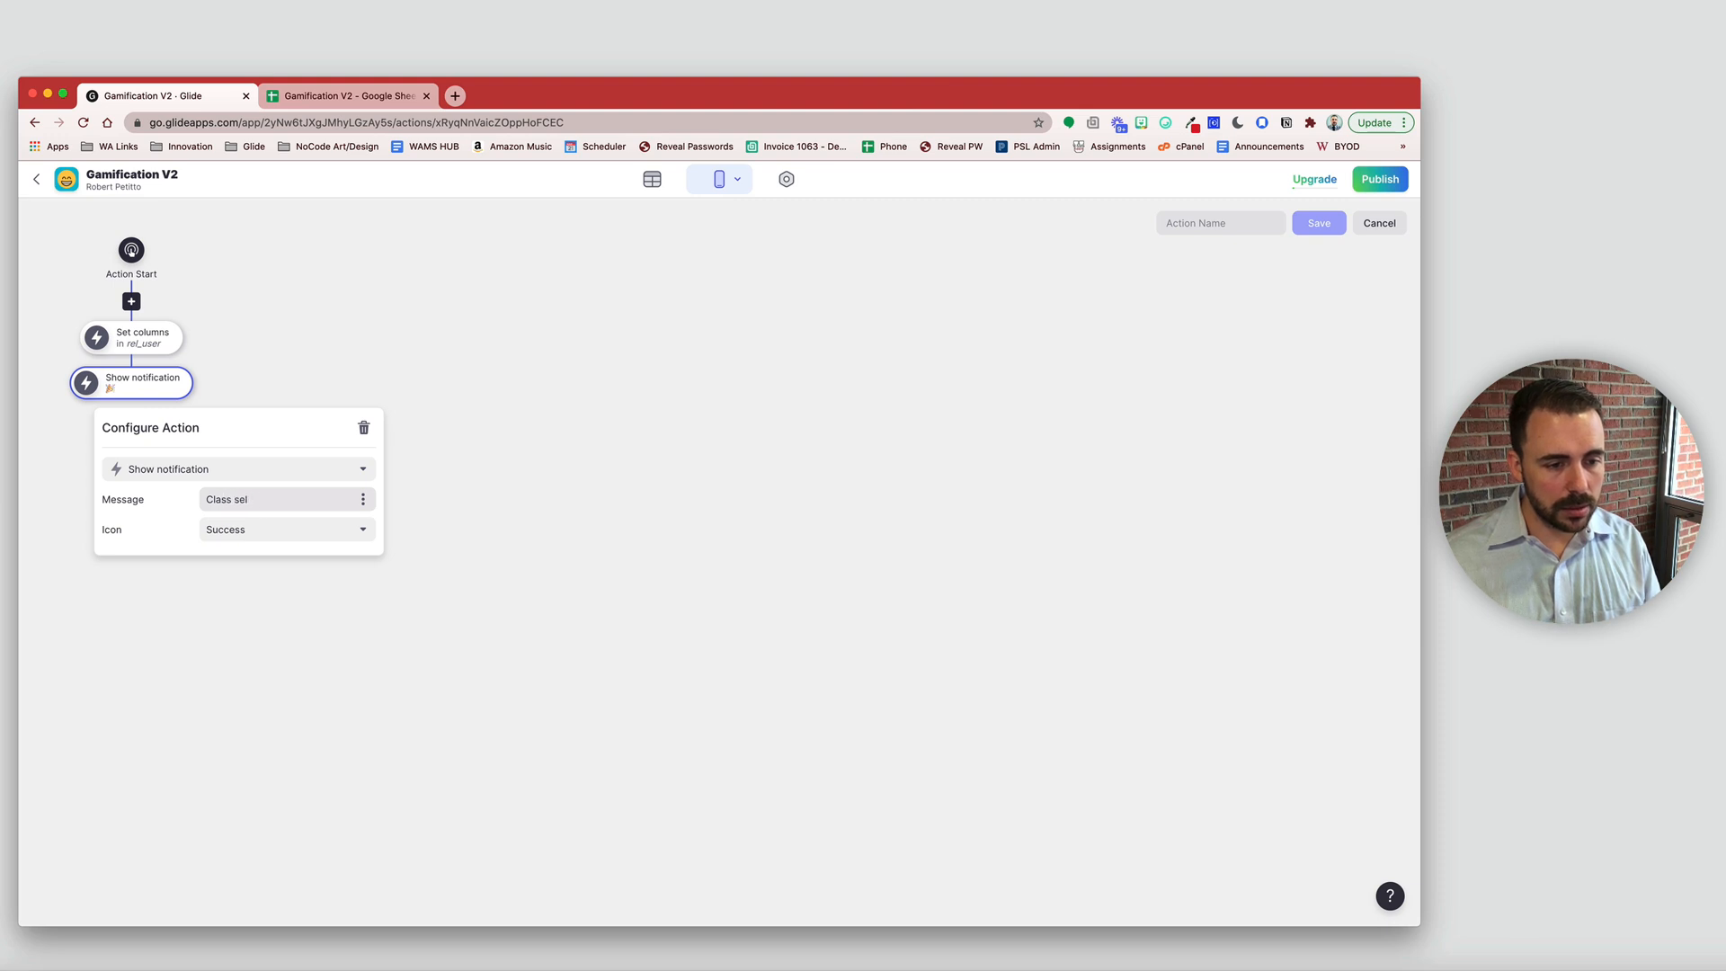
{"action": "type", "text": "ctted!"}
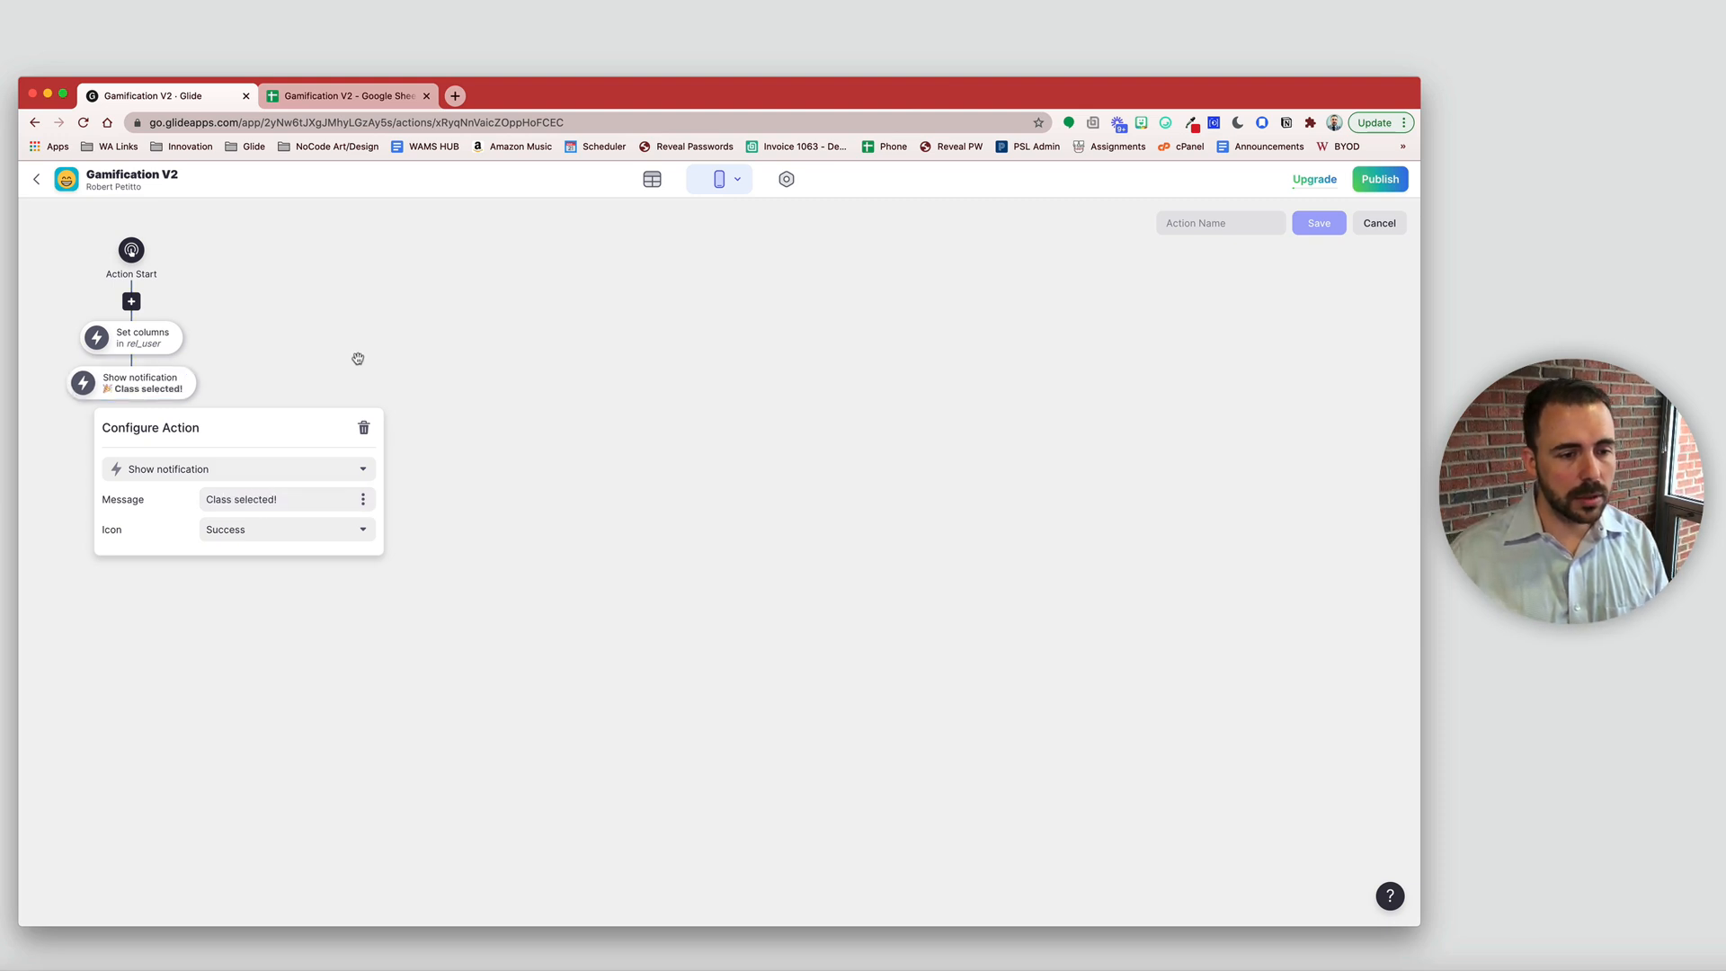
{"action": "left_click", "coordinate": [357, 356]}
- Add a Play sound step that keeps the Alert sound
{"action": "left_click", "coordinate": [131, 398]}
{"action": "scroll", "coordinate": [220, 629], "scroll_direction": "down", "scroll_amount": 10}
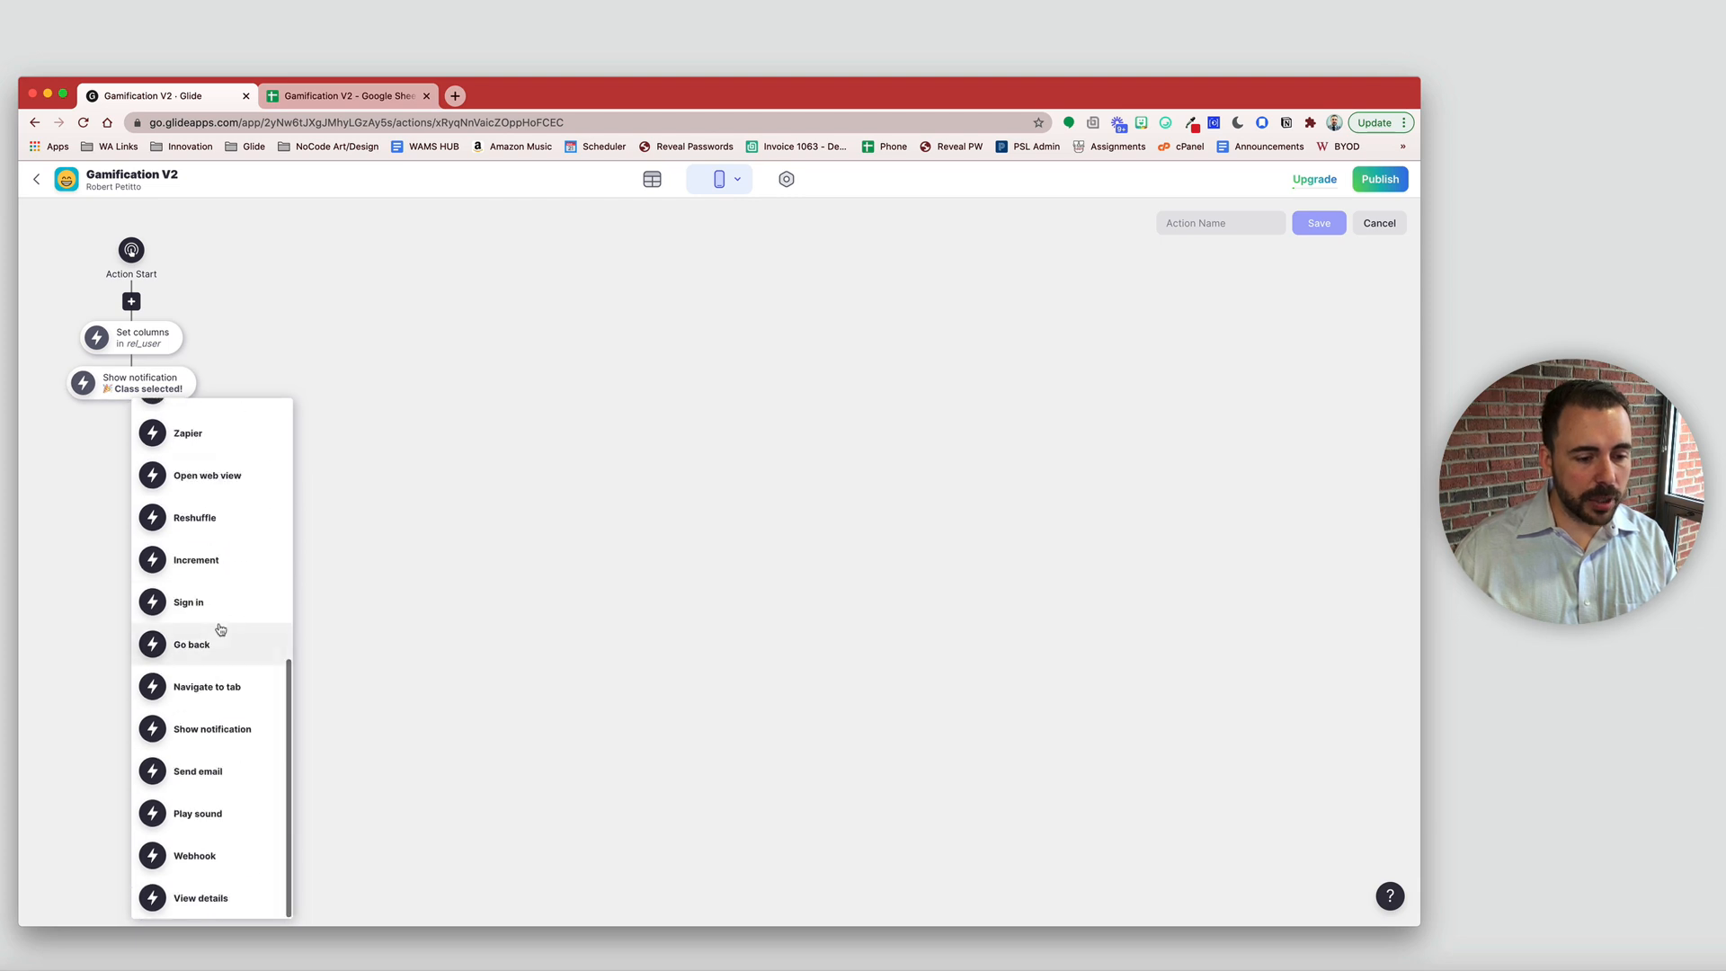
{"action": "left_click", "coordinate": [204, 817]}
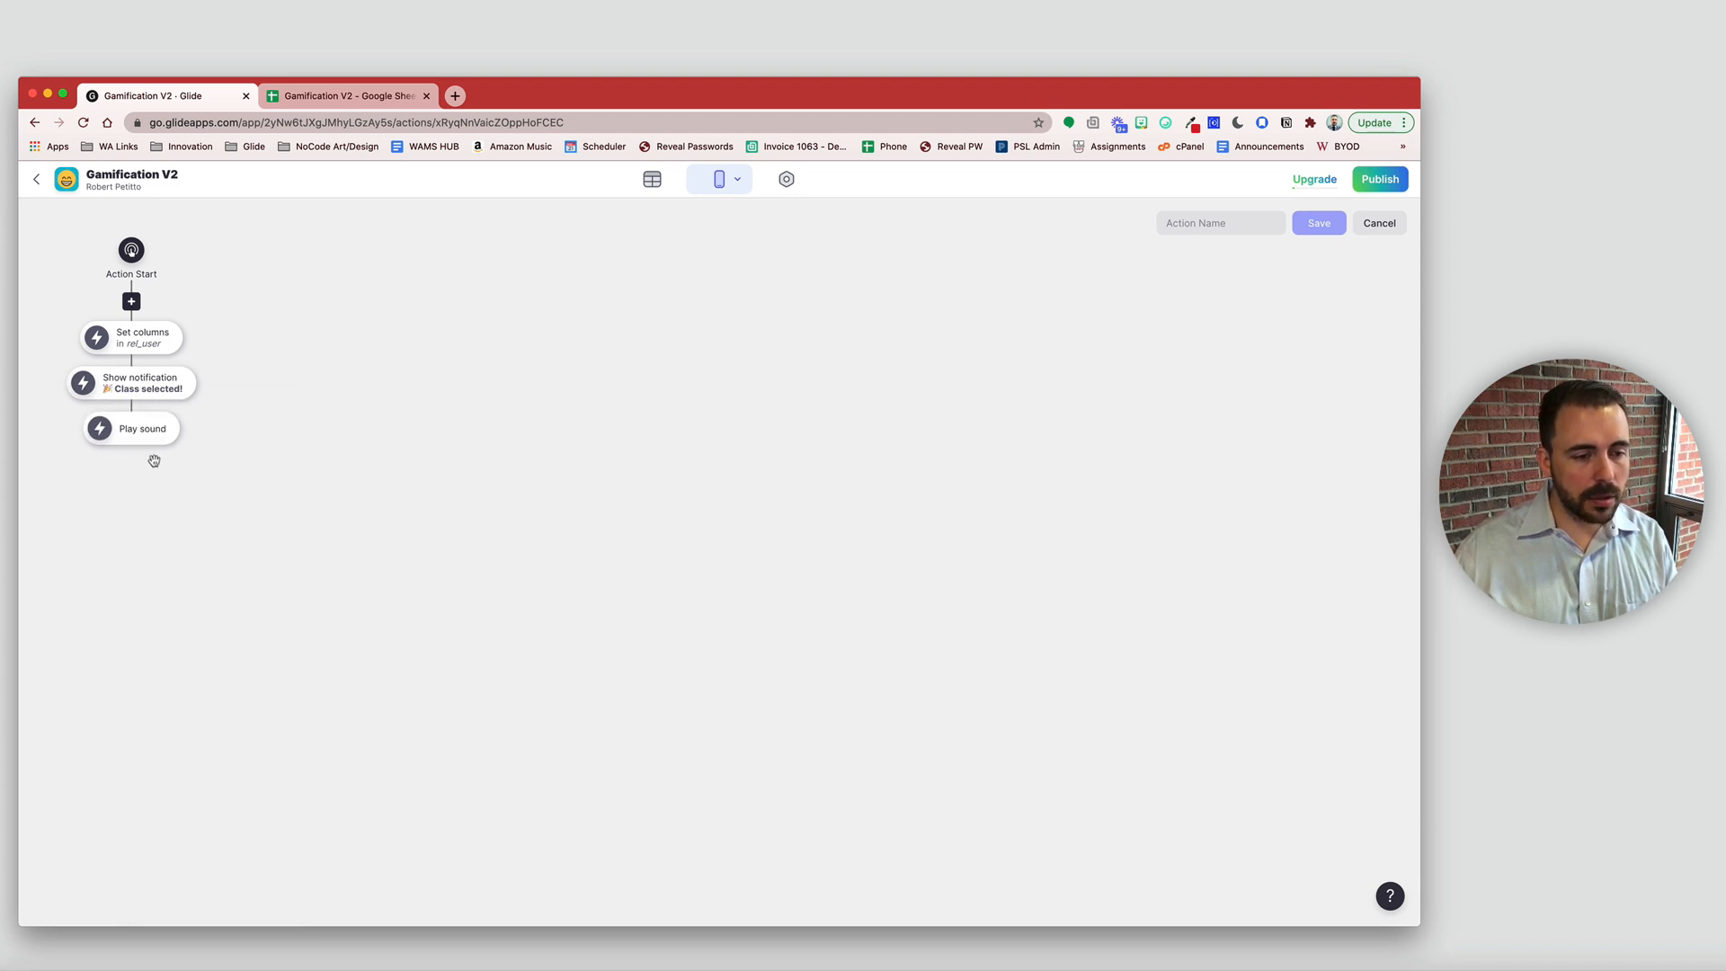
{"action": "left_click", "coordinate": [133, 438]}
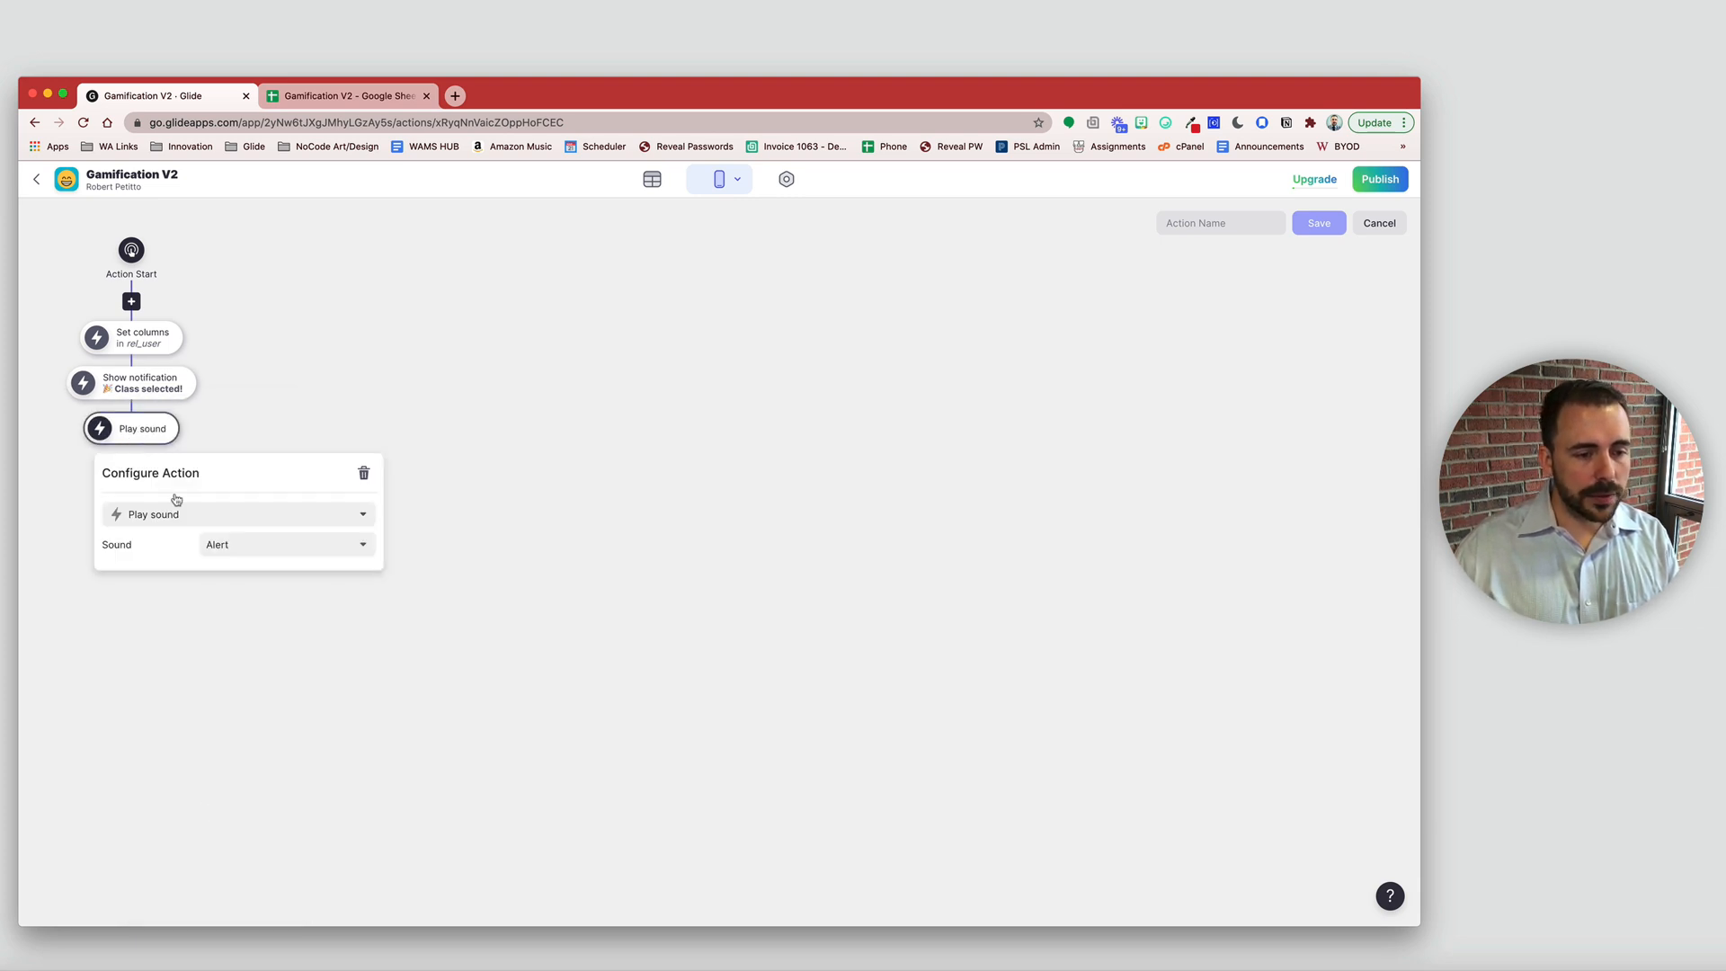
{"action": "left_click", "coordinate": [226, 548]}
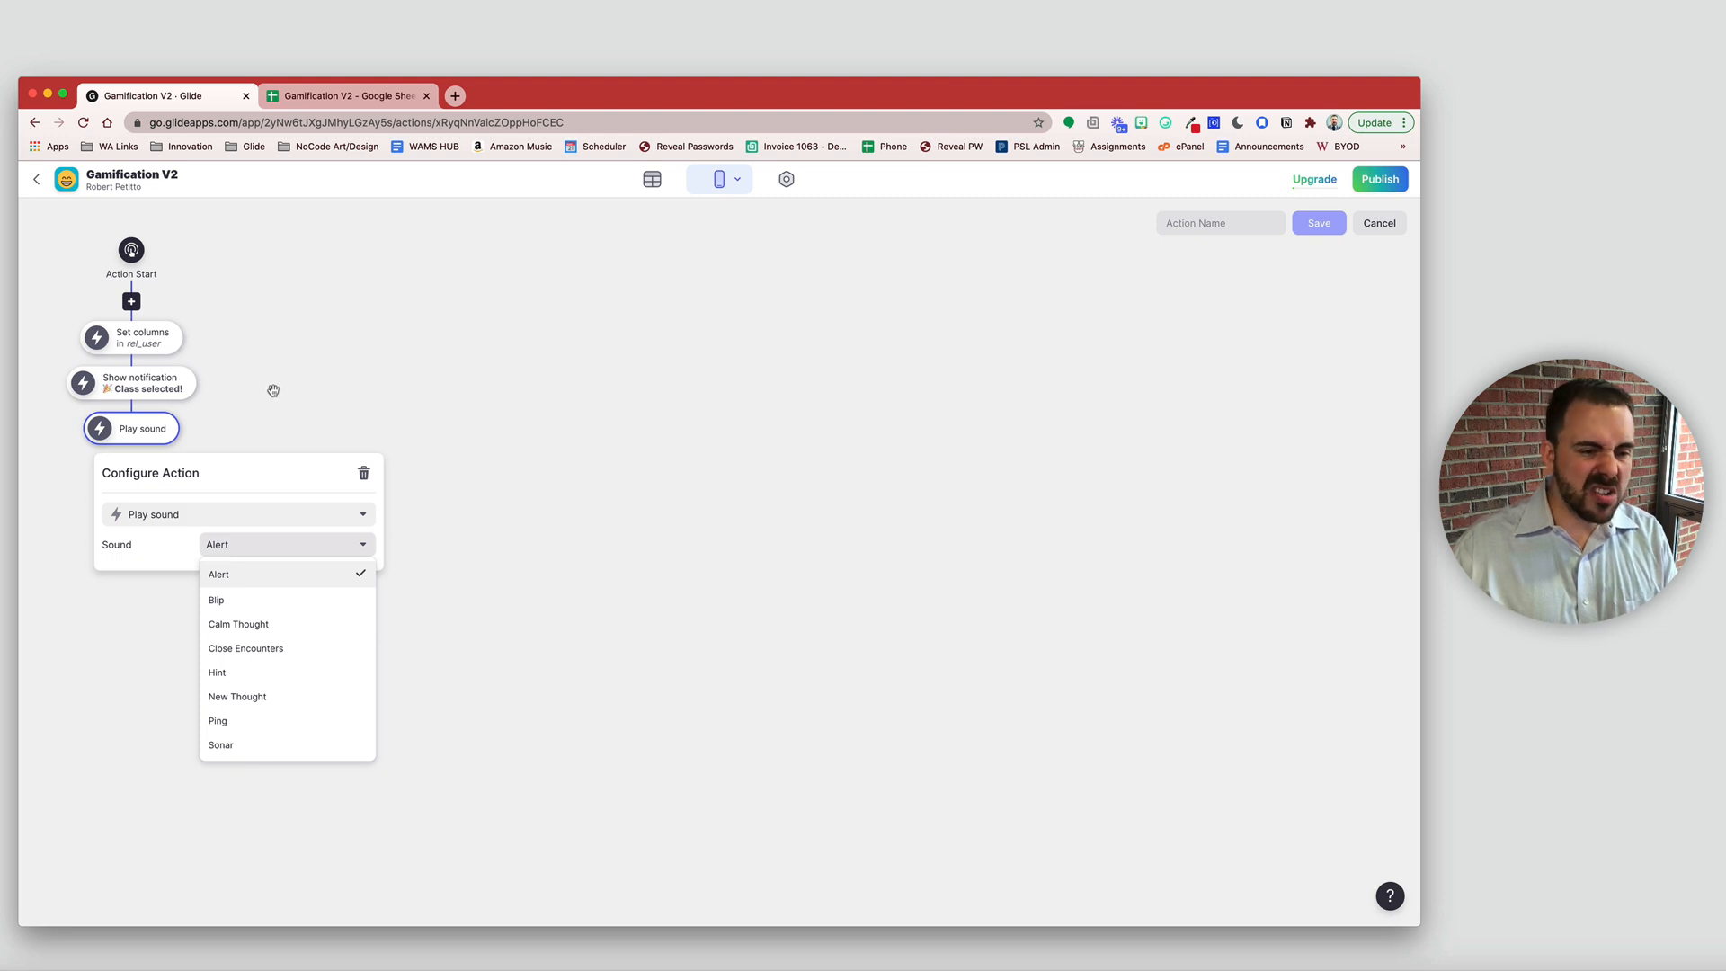
{"action": "left_click", "coordinate": [233, 406]}
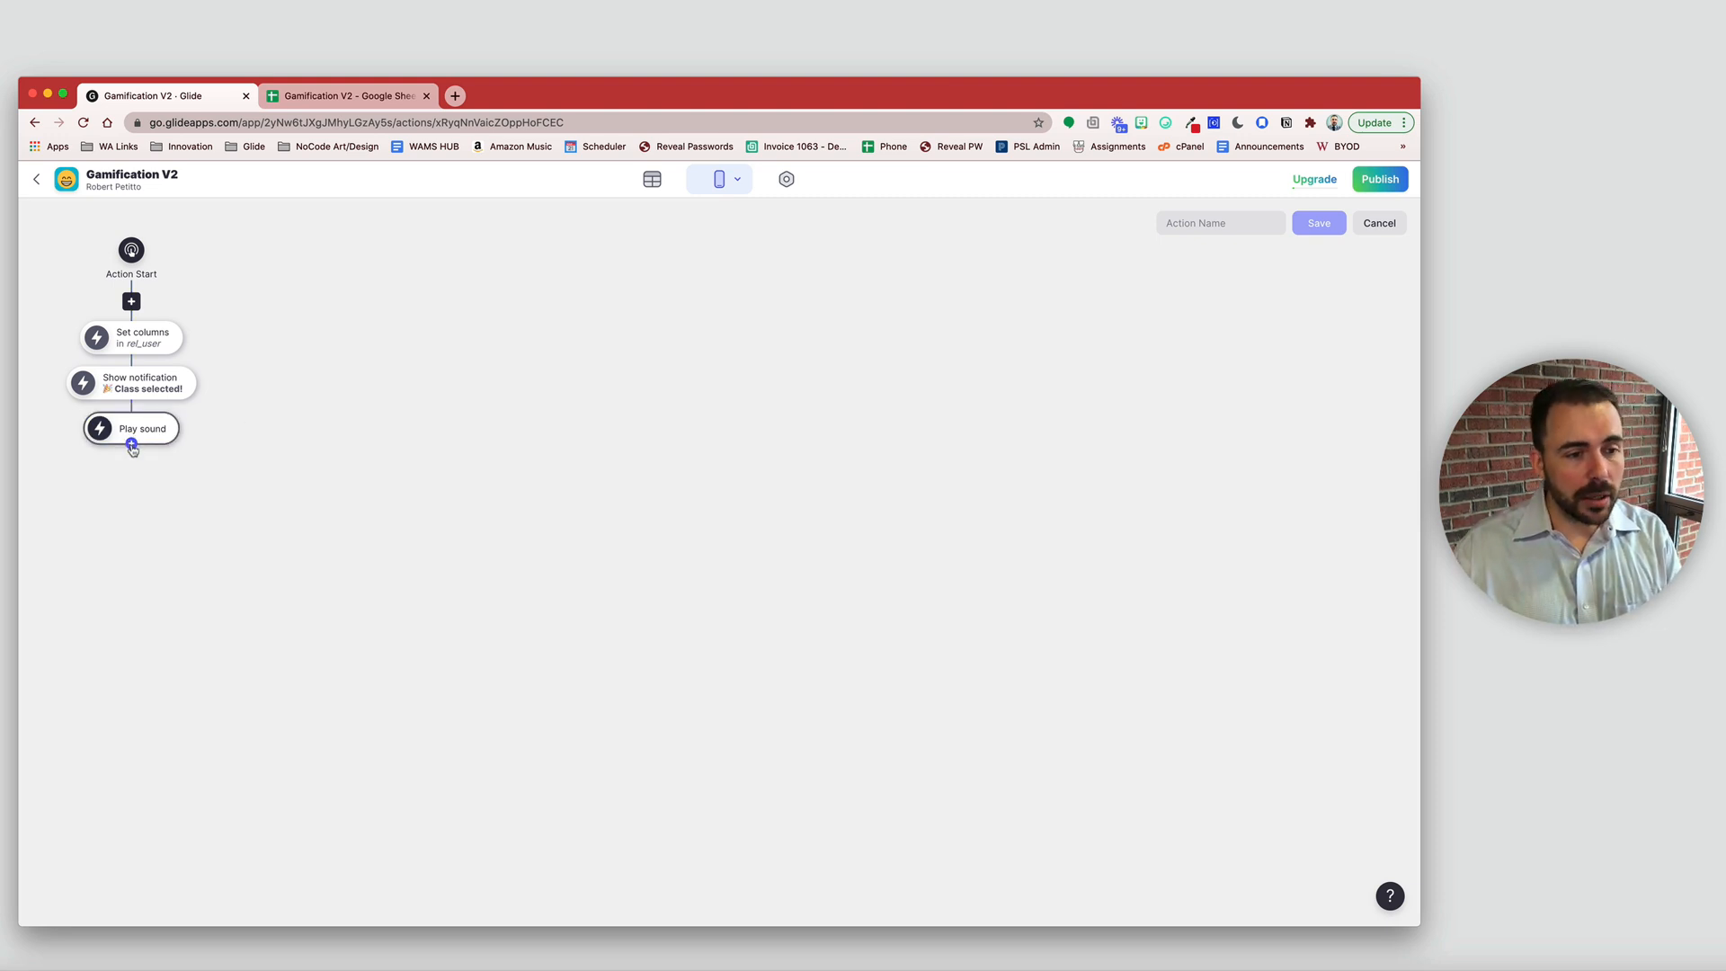
- Add a Go back step, name the action 'Select Class', and save it
{"action": "left_click", "coordinate": [132, 446]}
{"action": "scroll", "coordinate": [228, 609], "scroll_direction": "down", "scroll_amount": 5}
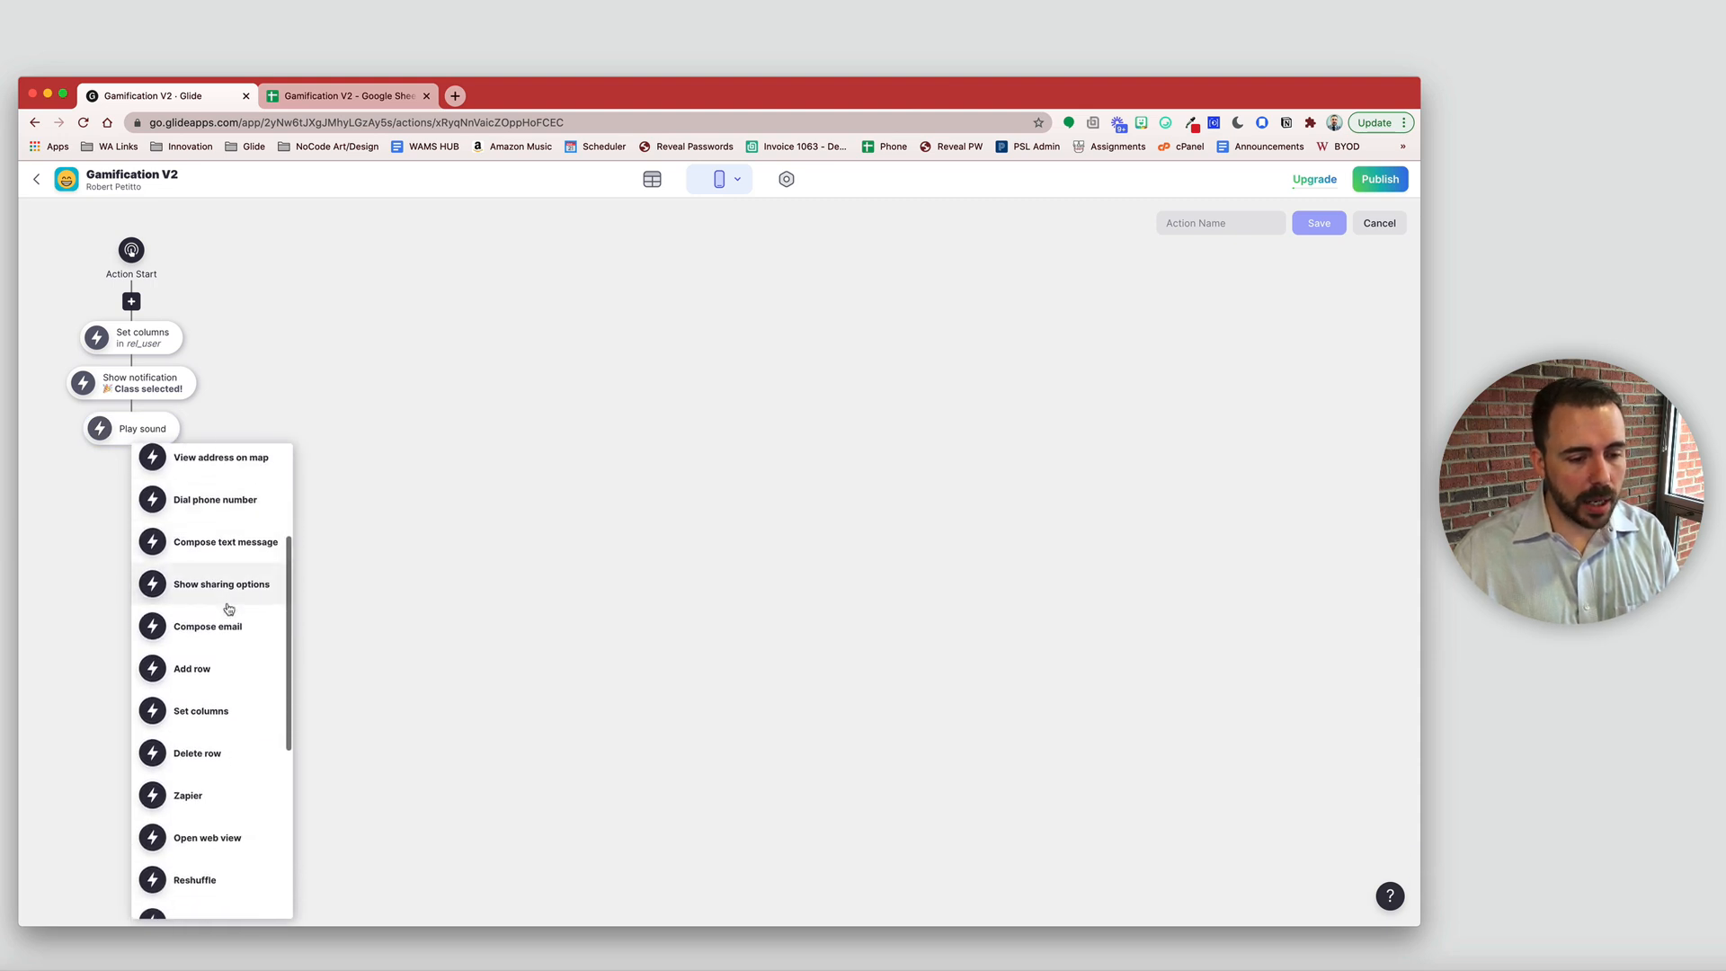
{"action": "scroll", "coordinate": [229, 609], "scroll_direction": "down", "scroll_amount": 4}
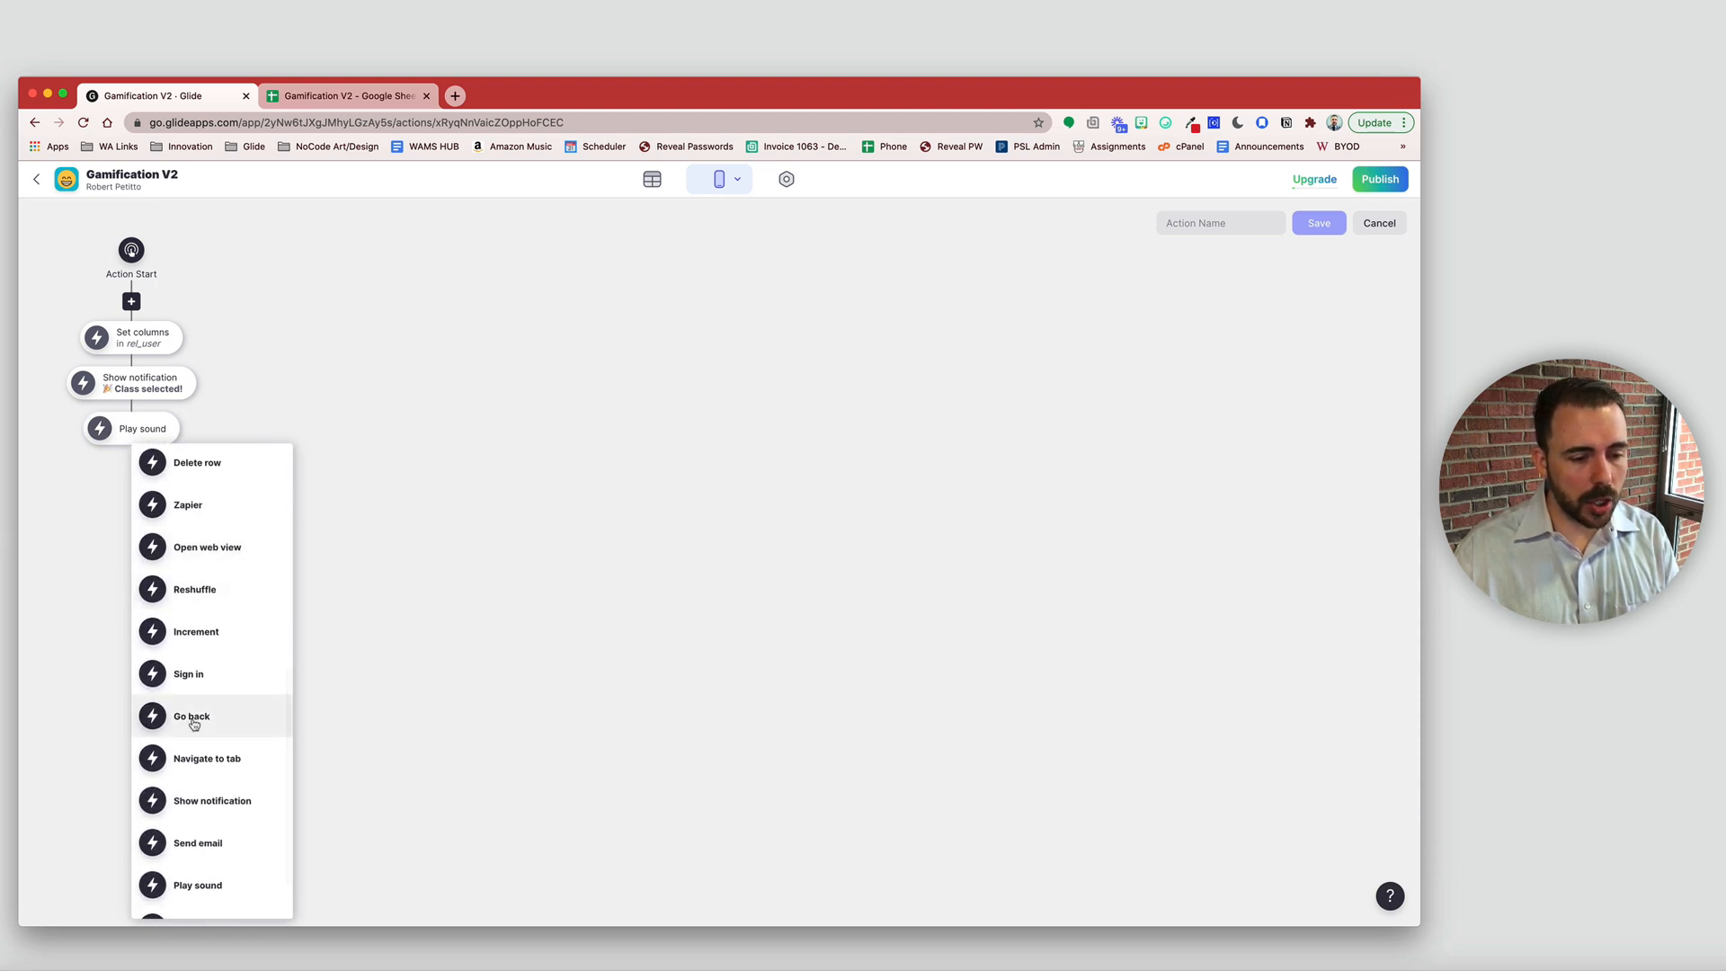
{"action": "left_click", "coordinate": [192, 719]}
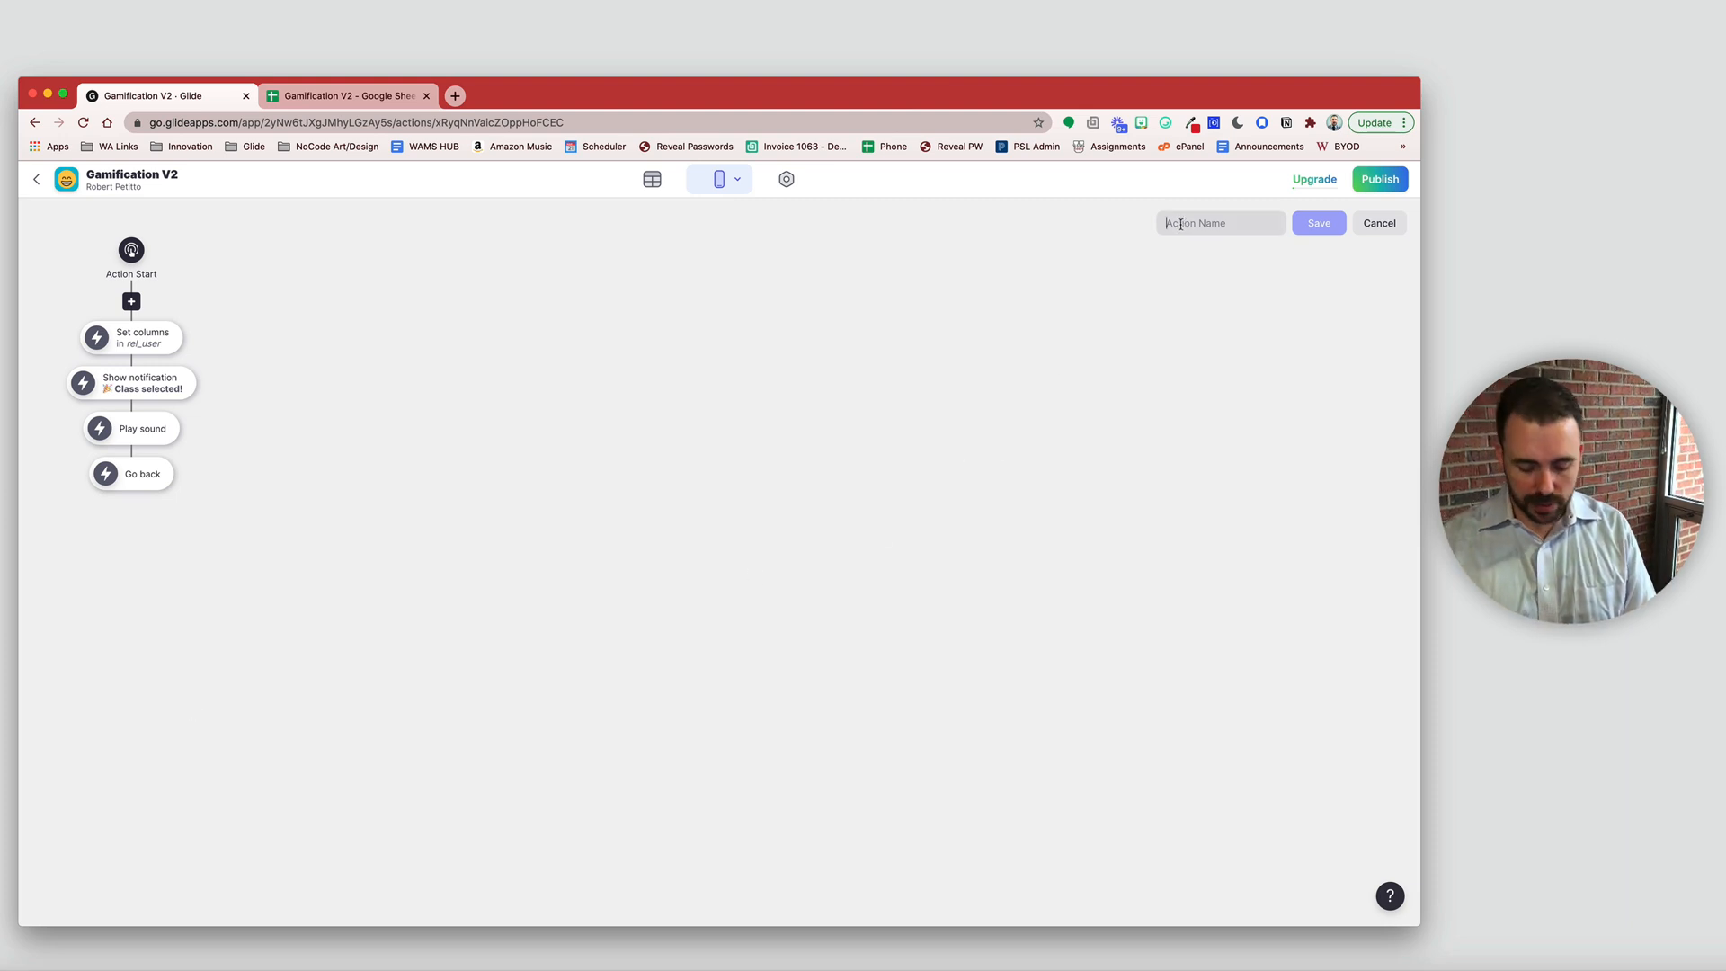
{"action": "type", "text": "Select Class"}
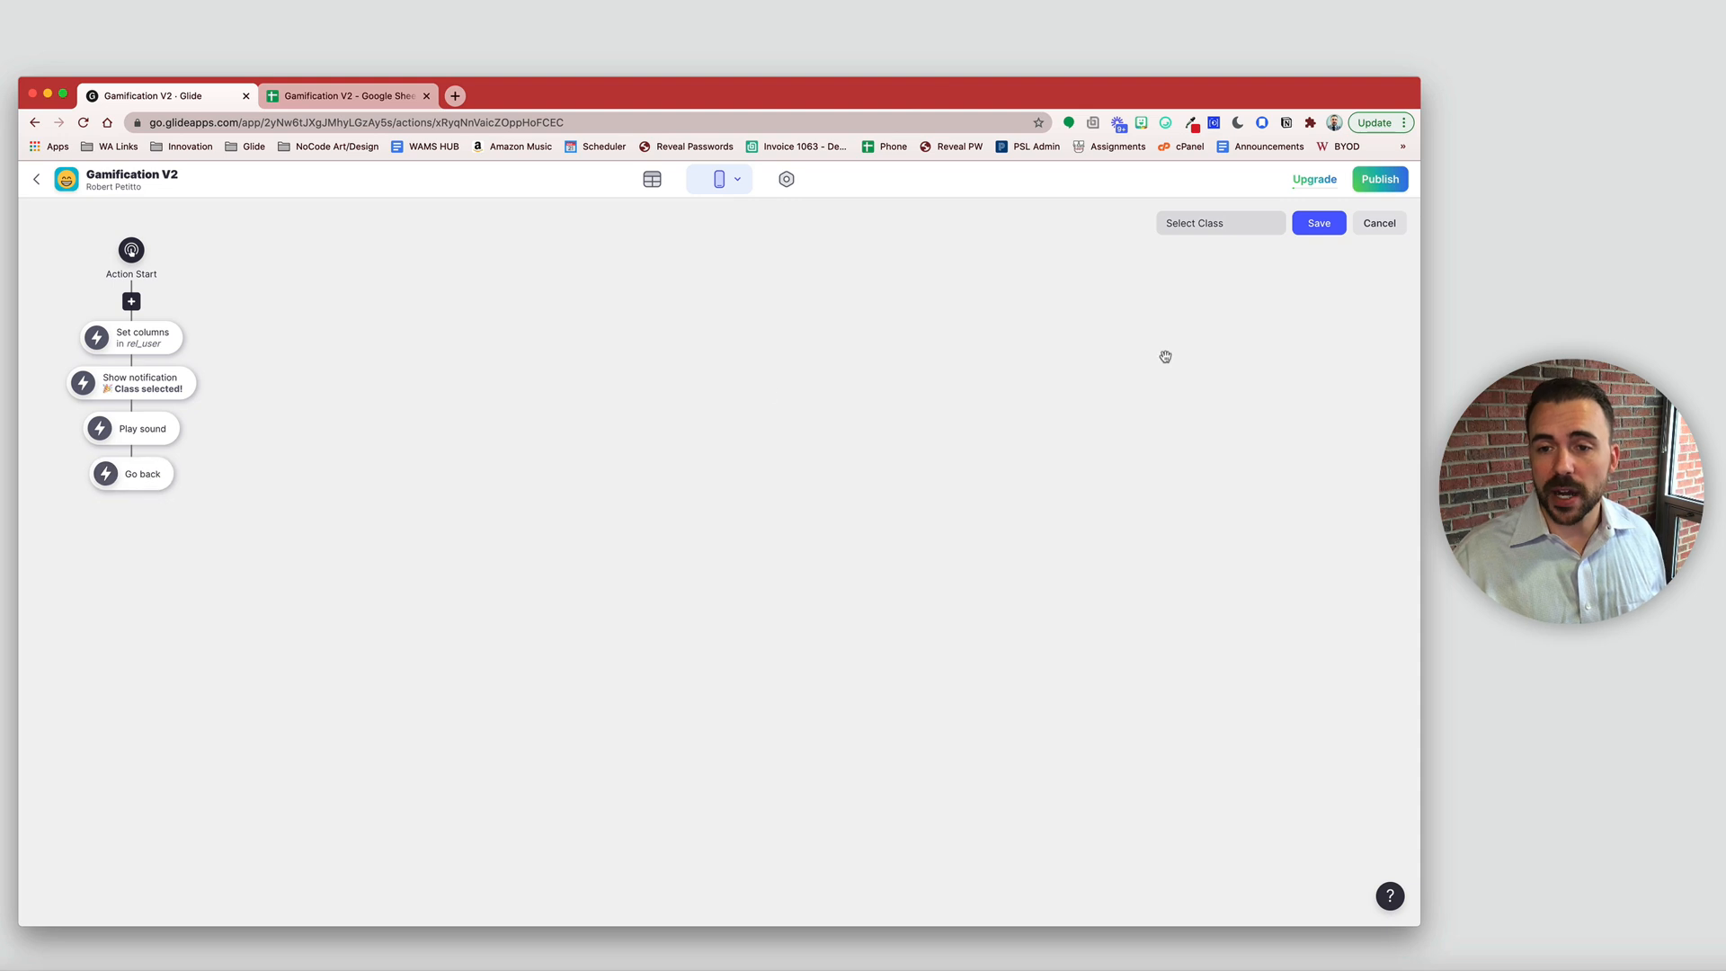
{"action": "left_click", "coordinate": [1320, 225]}
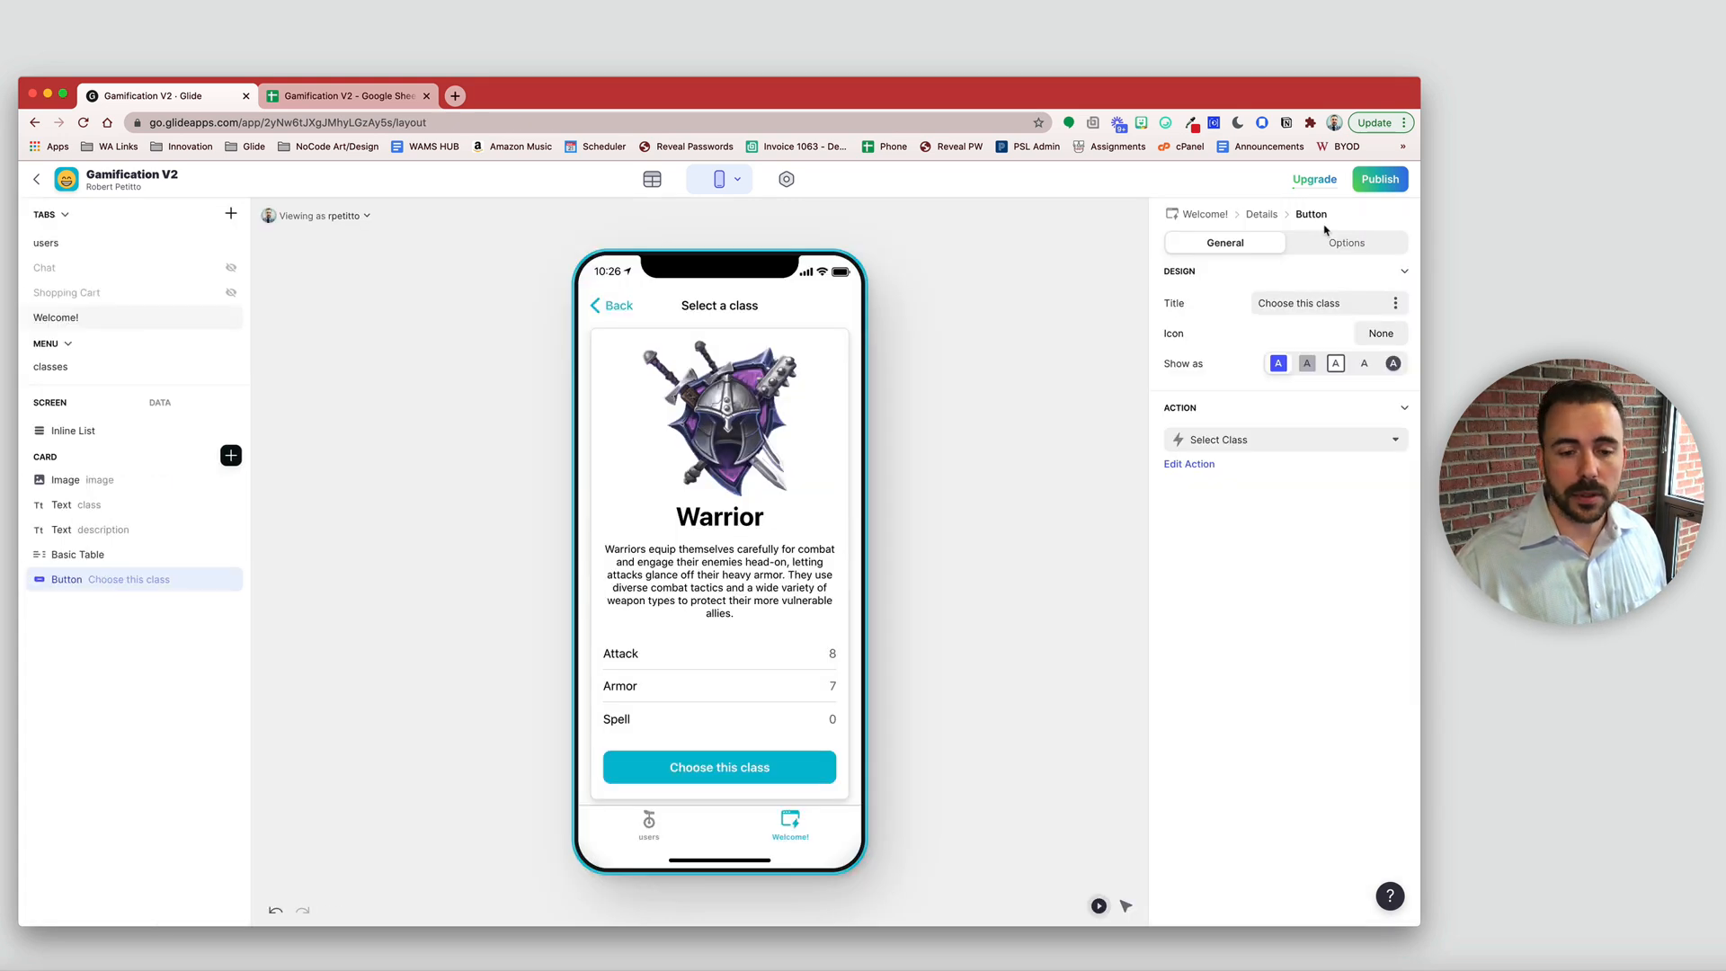
- Choose Warrior, then Hunter, in the preview, checking the user's stored class value each time
{"action": "left_click", "coordinate": [727, 772]}
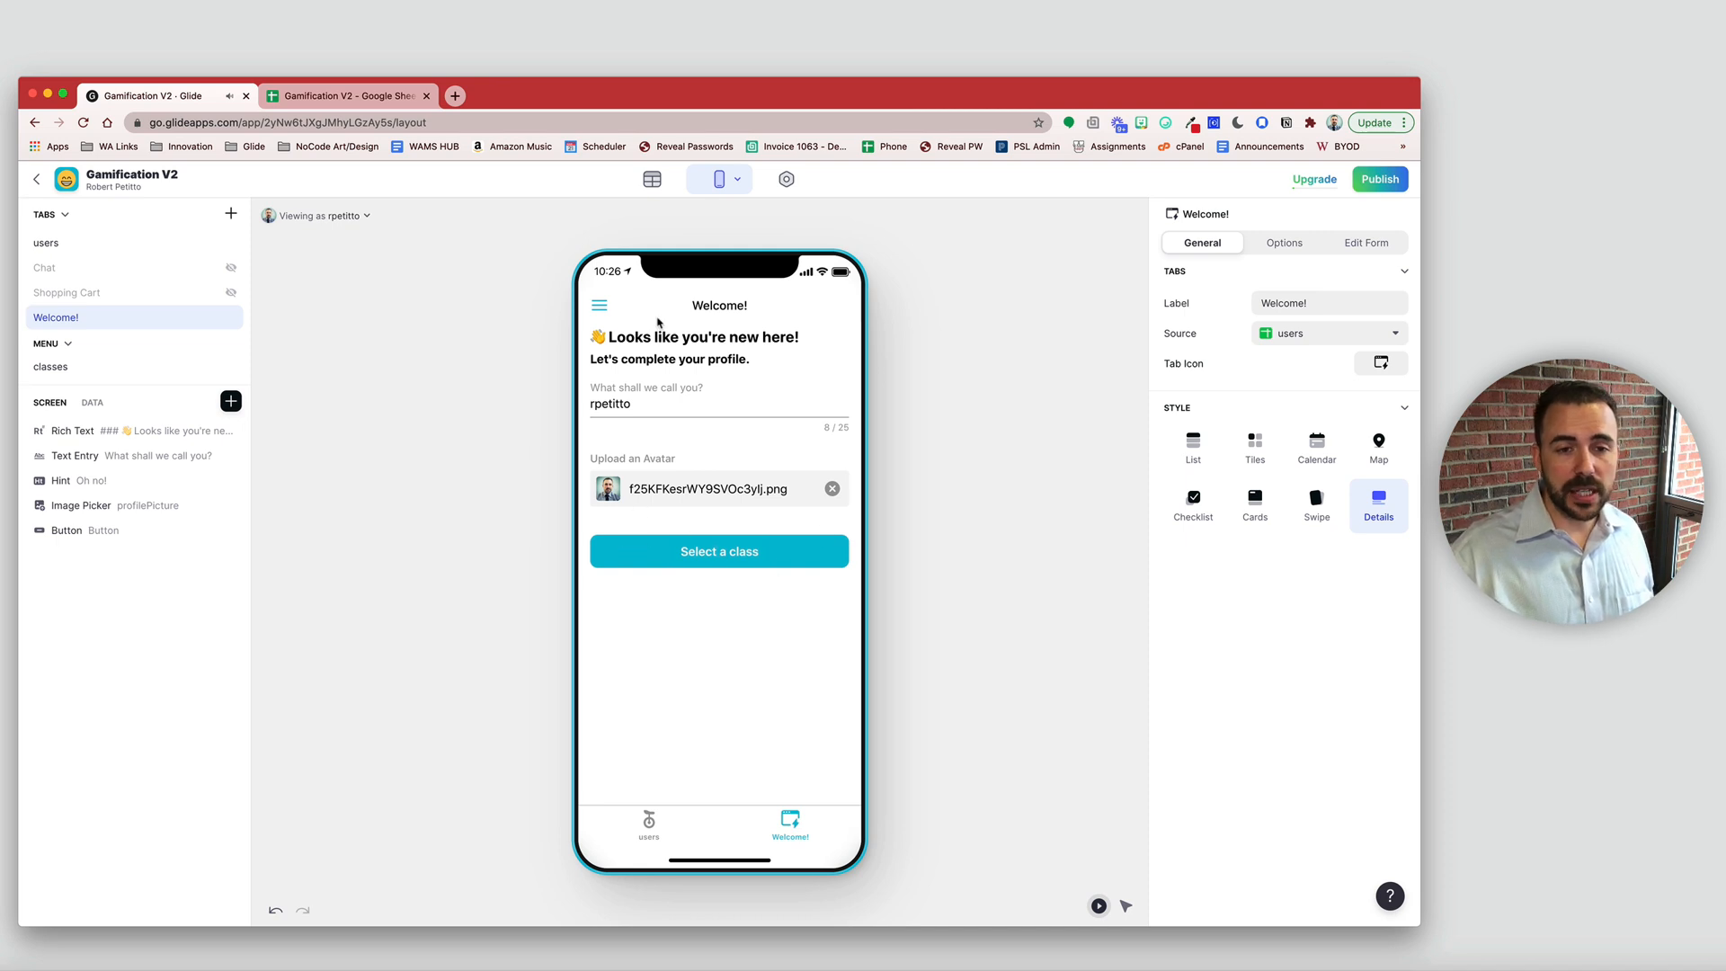
{"action": "left_click", "coordinate": [91, 403]}
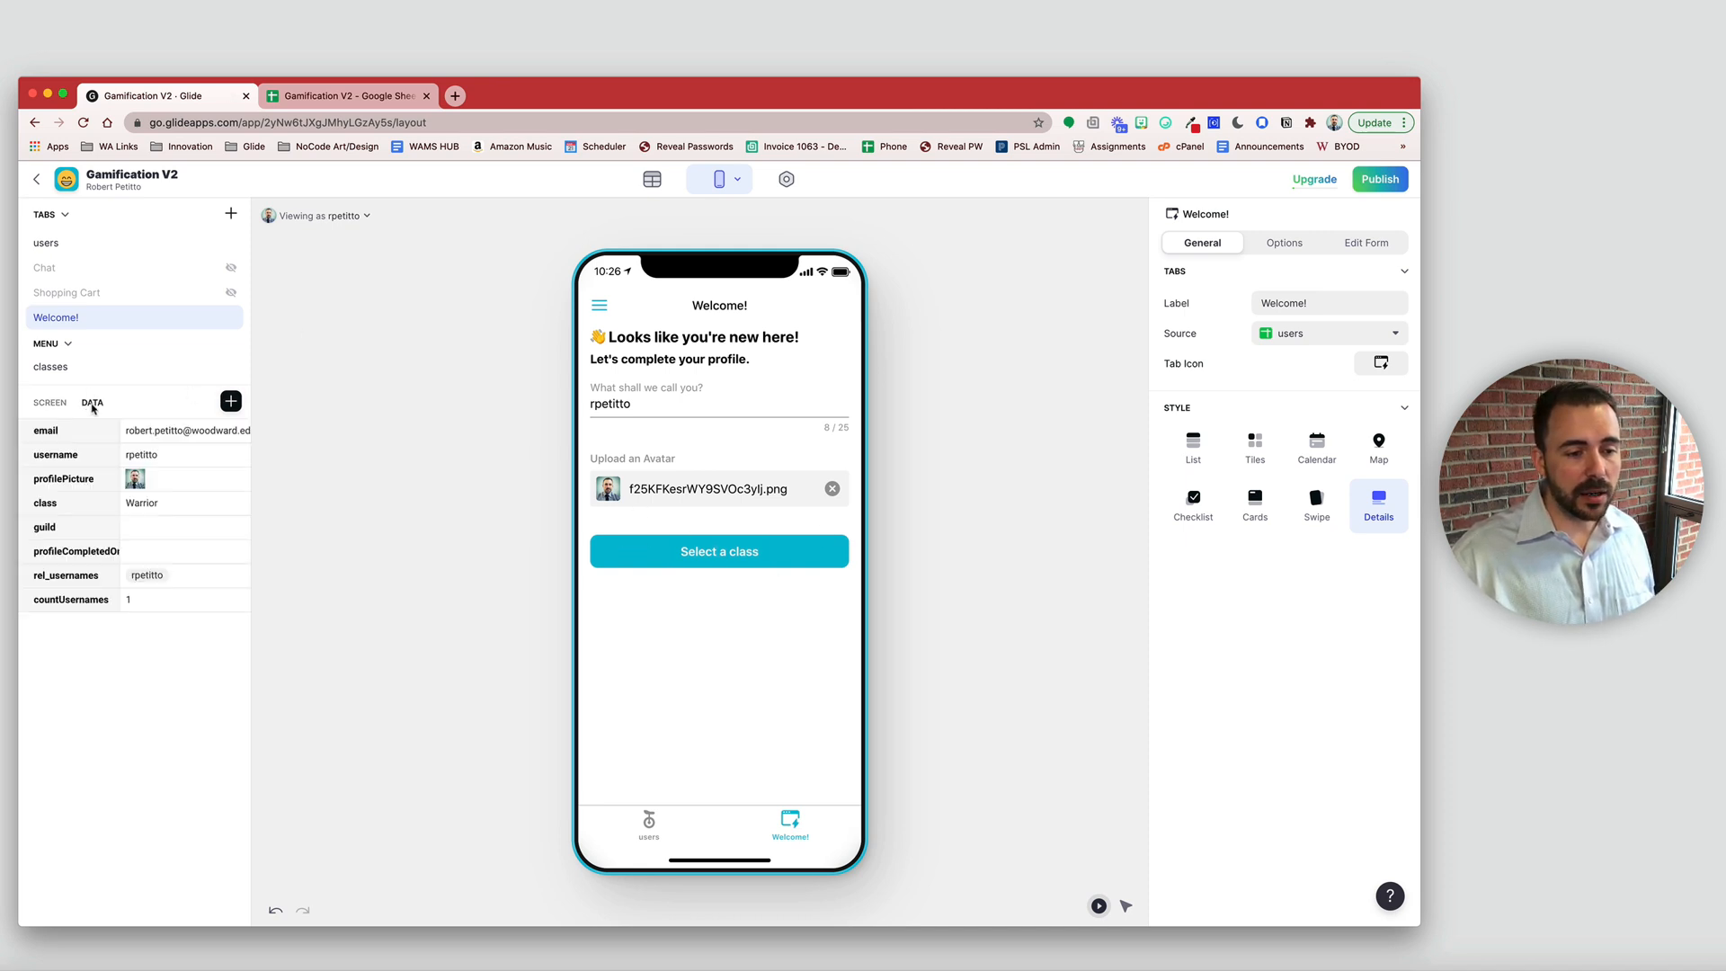
{"action": "left_click", "coordinate": [151, 505]}
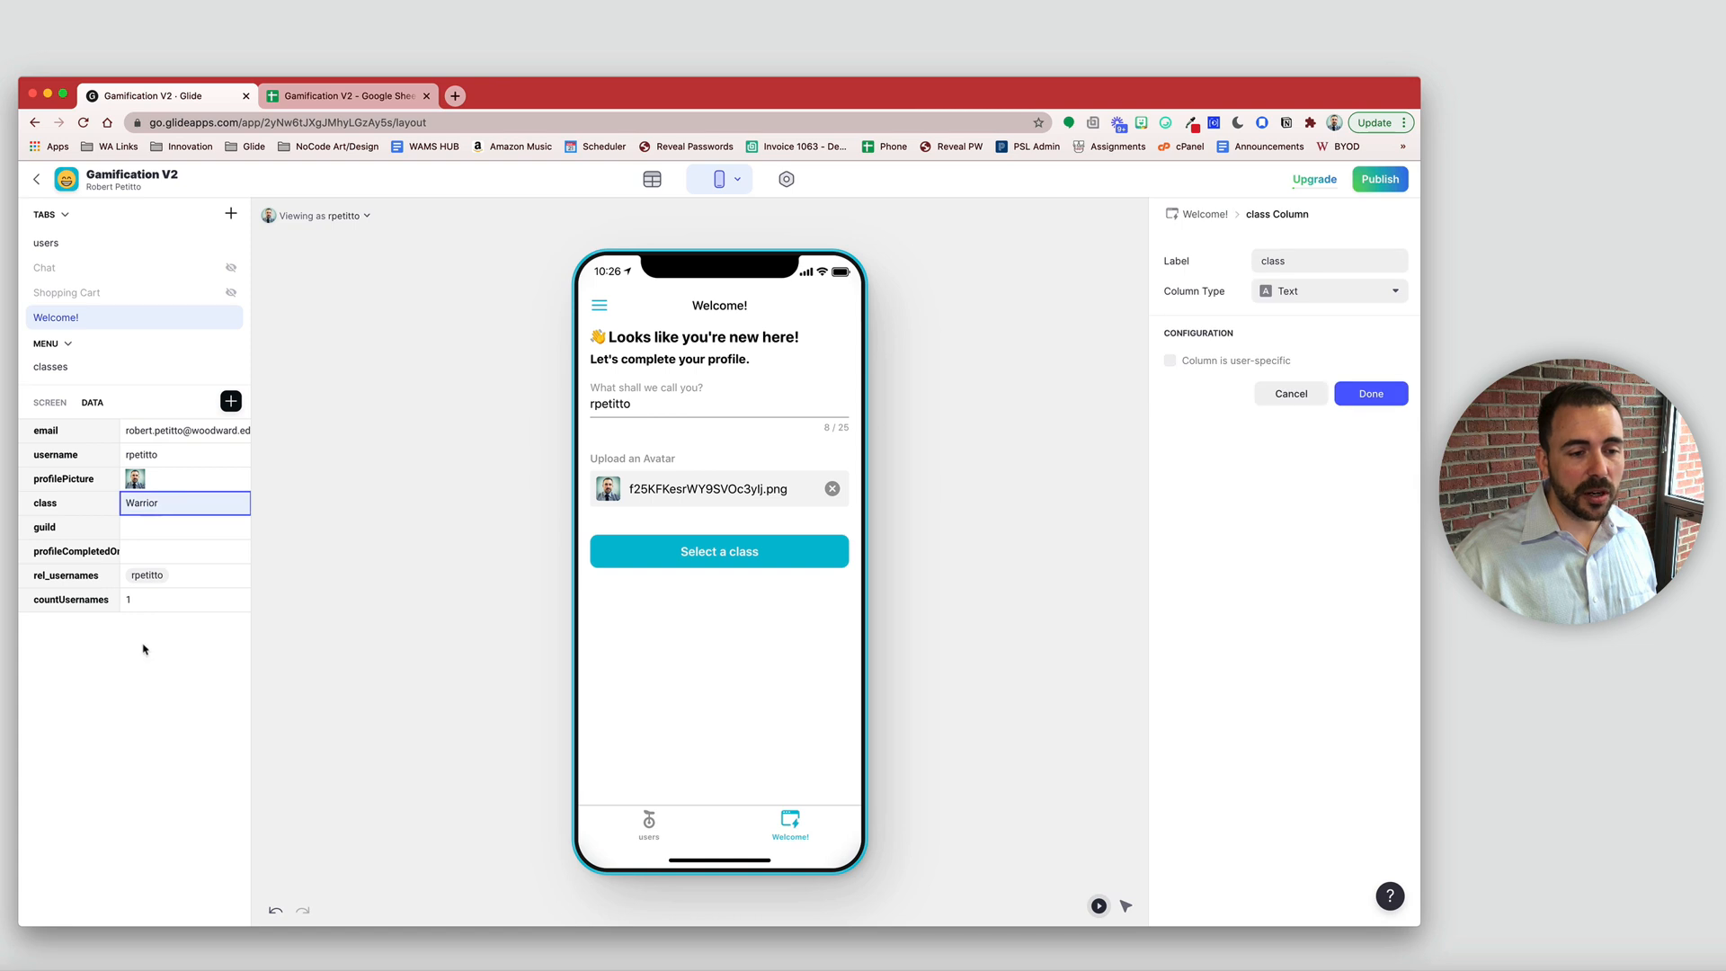
{"action": "left_click", "coordinate": [752, 558]}
{"action": "left_click_drag", "start_coordinate": [827, 494], "coordinate": [528, 547]}
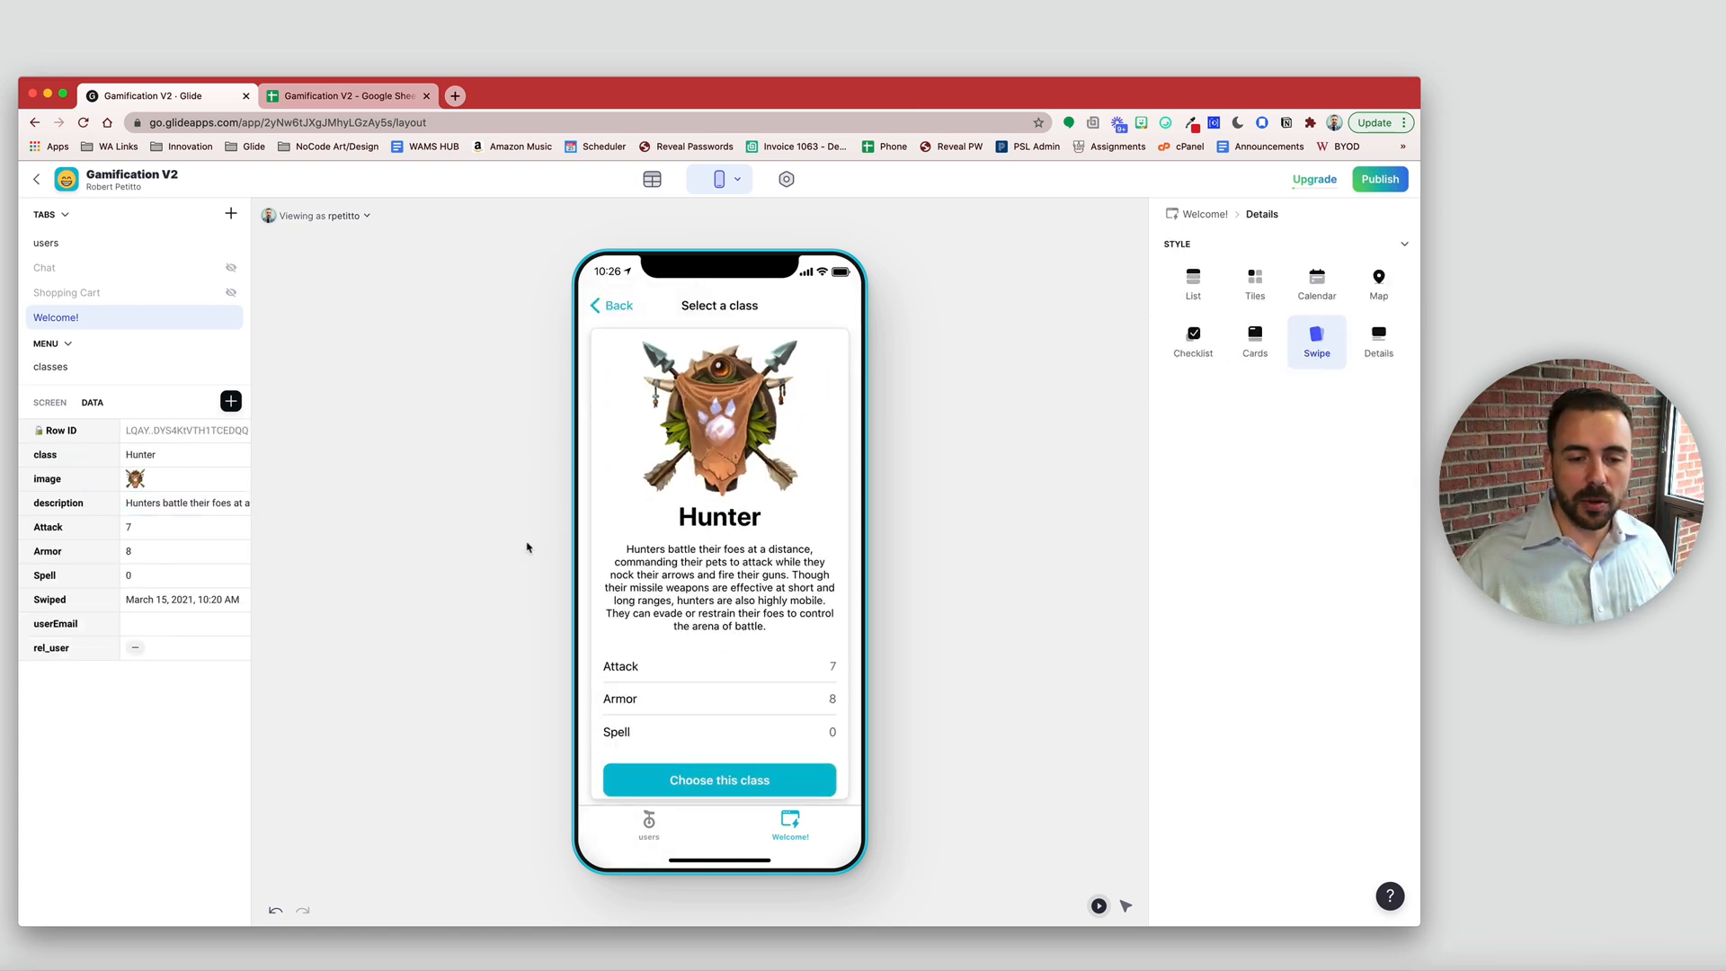
{"action": "left_click", "coordinate": [722, 783]}
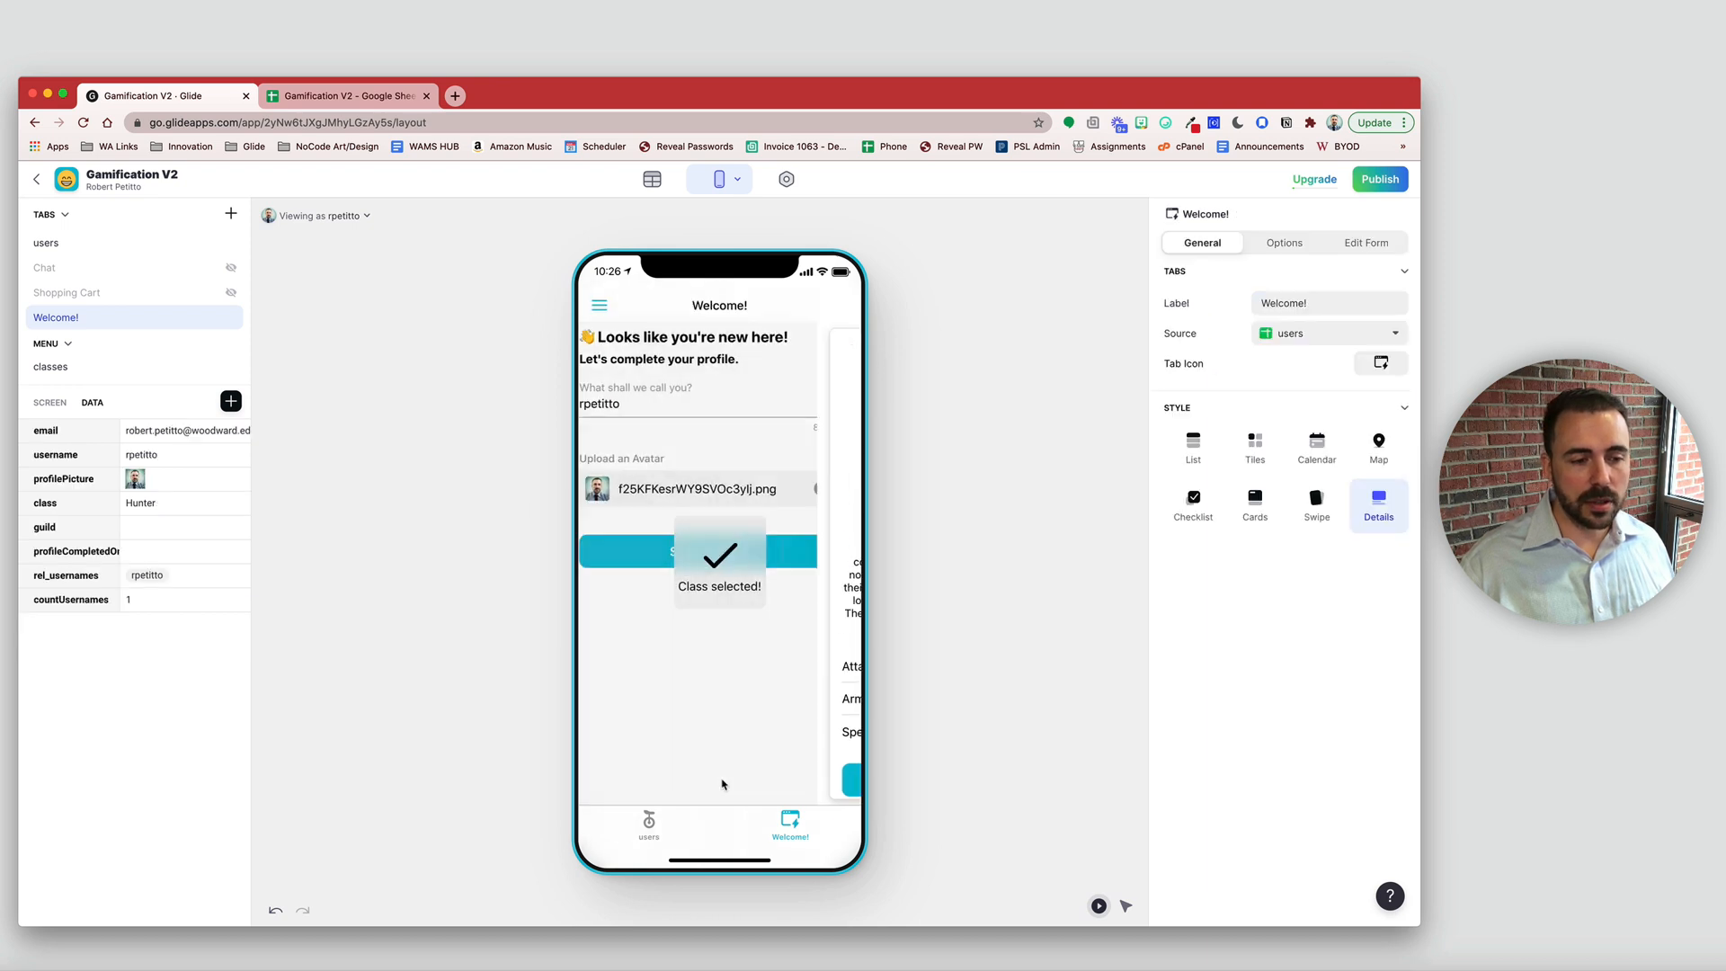
{"action": "left_click", "coordinate": [166, 506]}
- Swipe to the Healer class, choose it, and confirm the user's class reads Healer
{"action": "left_click", "coordinate": [722, 553]}
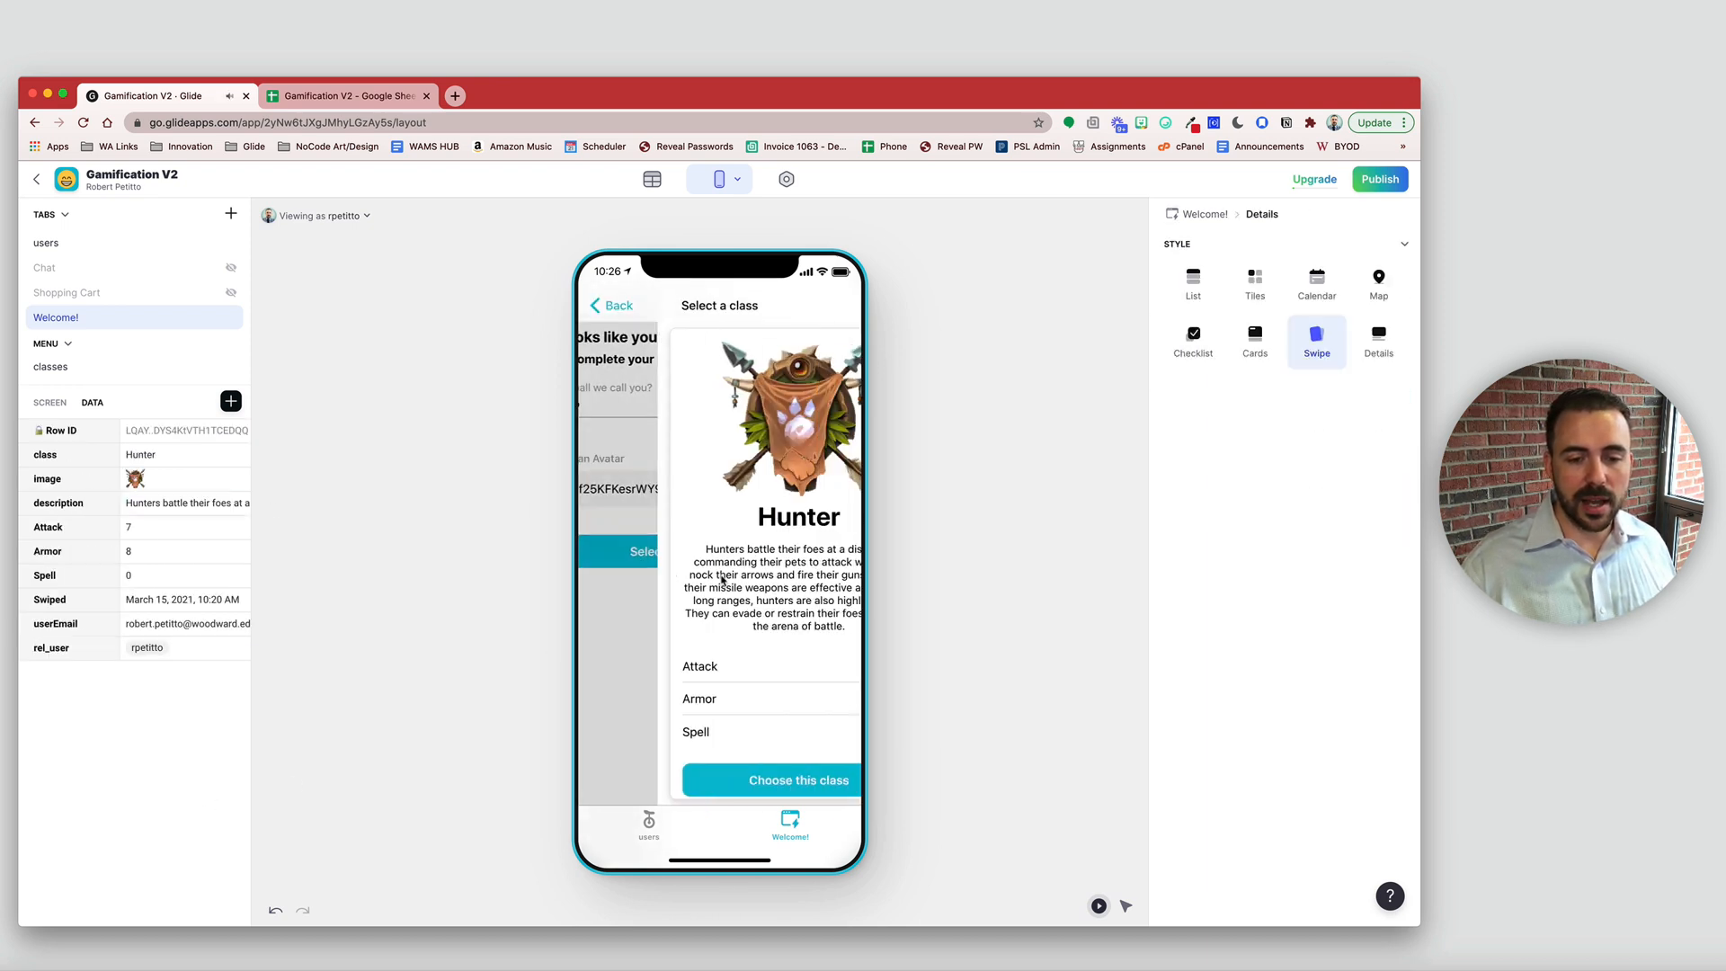
{"action": "left_click_drag", "start_coordinate": [722, 580], "coordinate": [620, 584]}
{"action": "left_click_drag", "start_coordinate": [746, 584], "coordinate": [630, 593]}
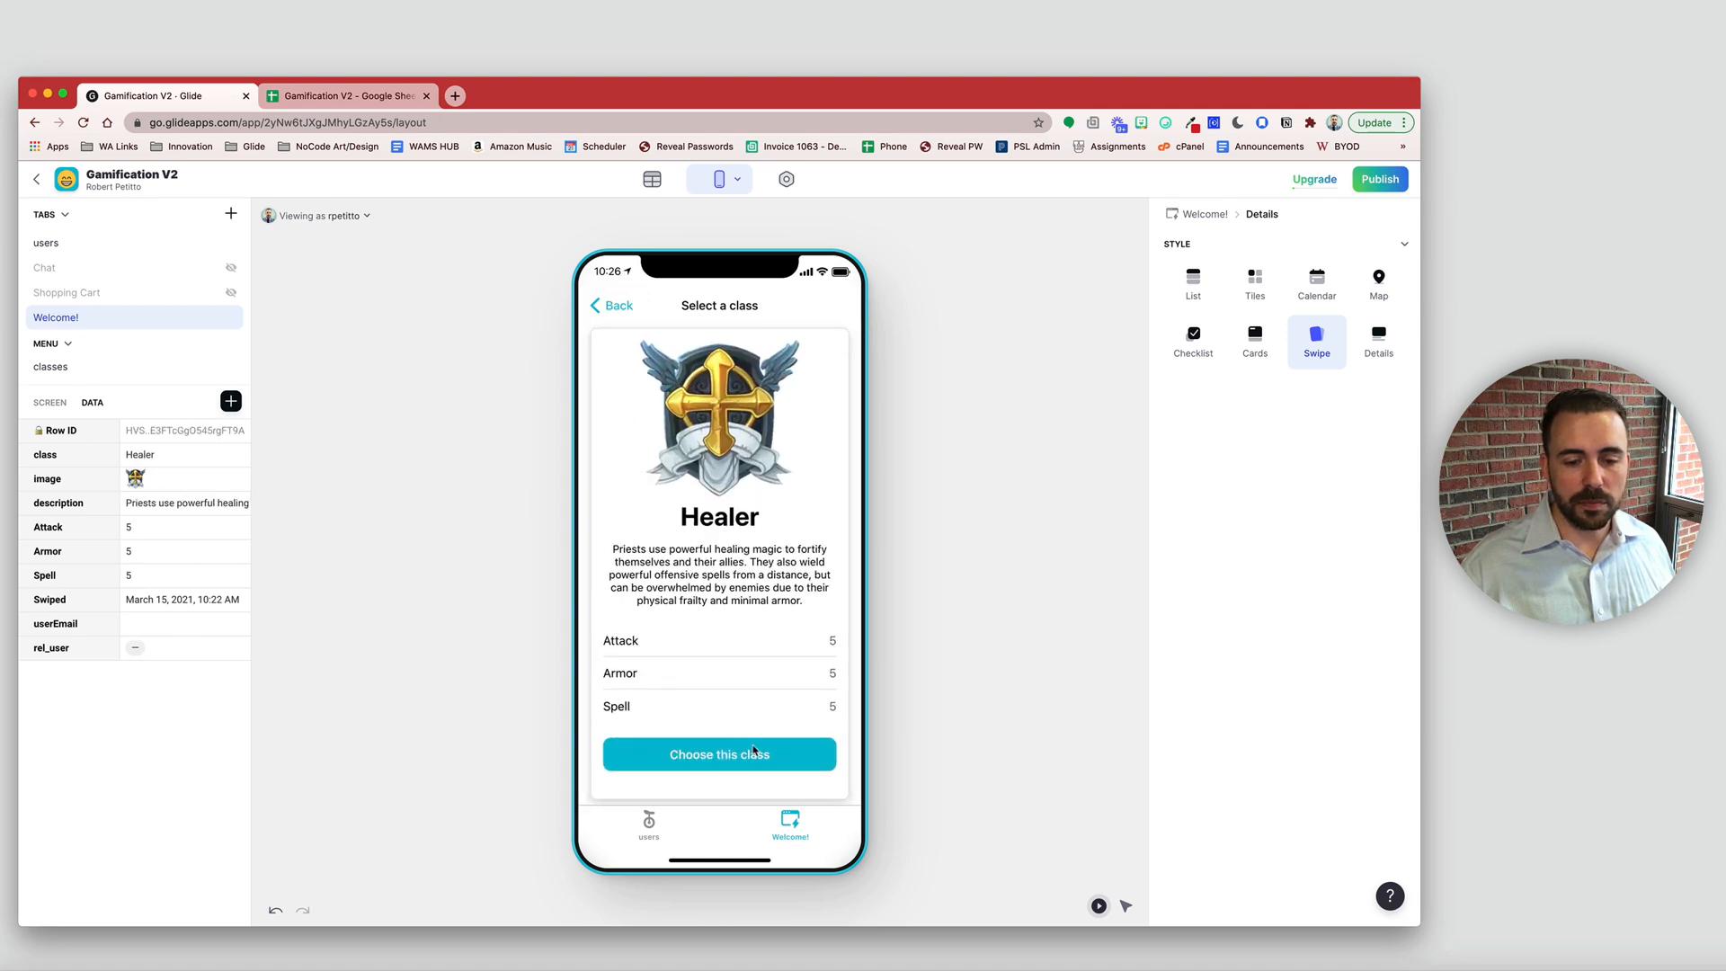
{"action": "left_click", "coordinate": [752, 753]}
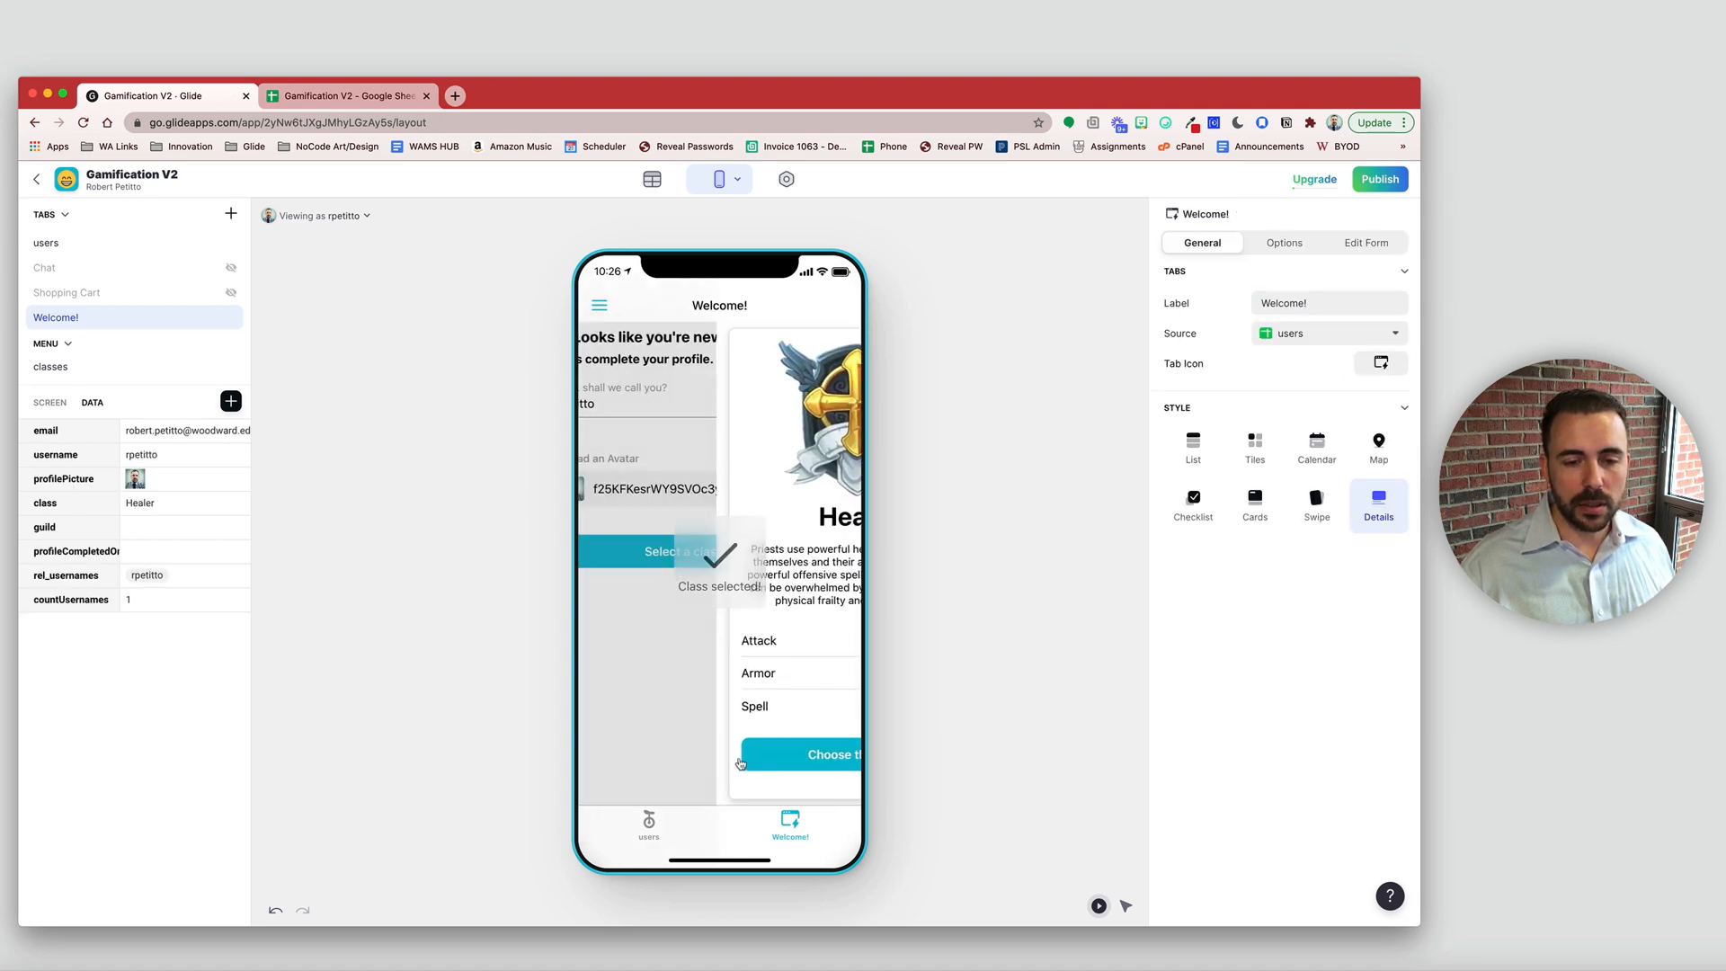
{"action": "left_click", "coordinate": [162, 509]}
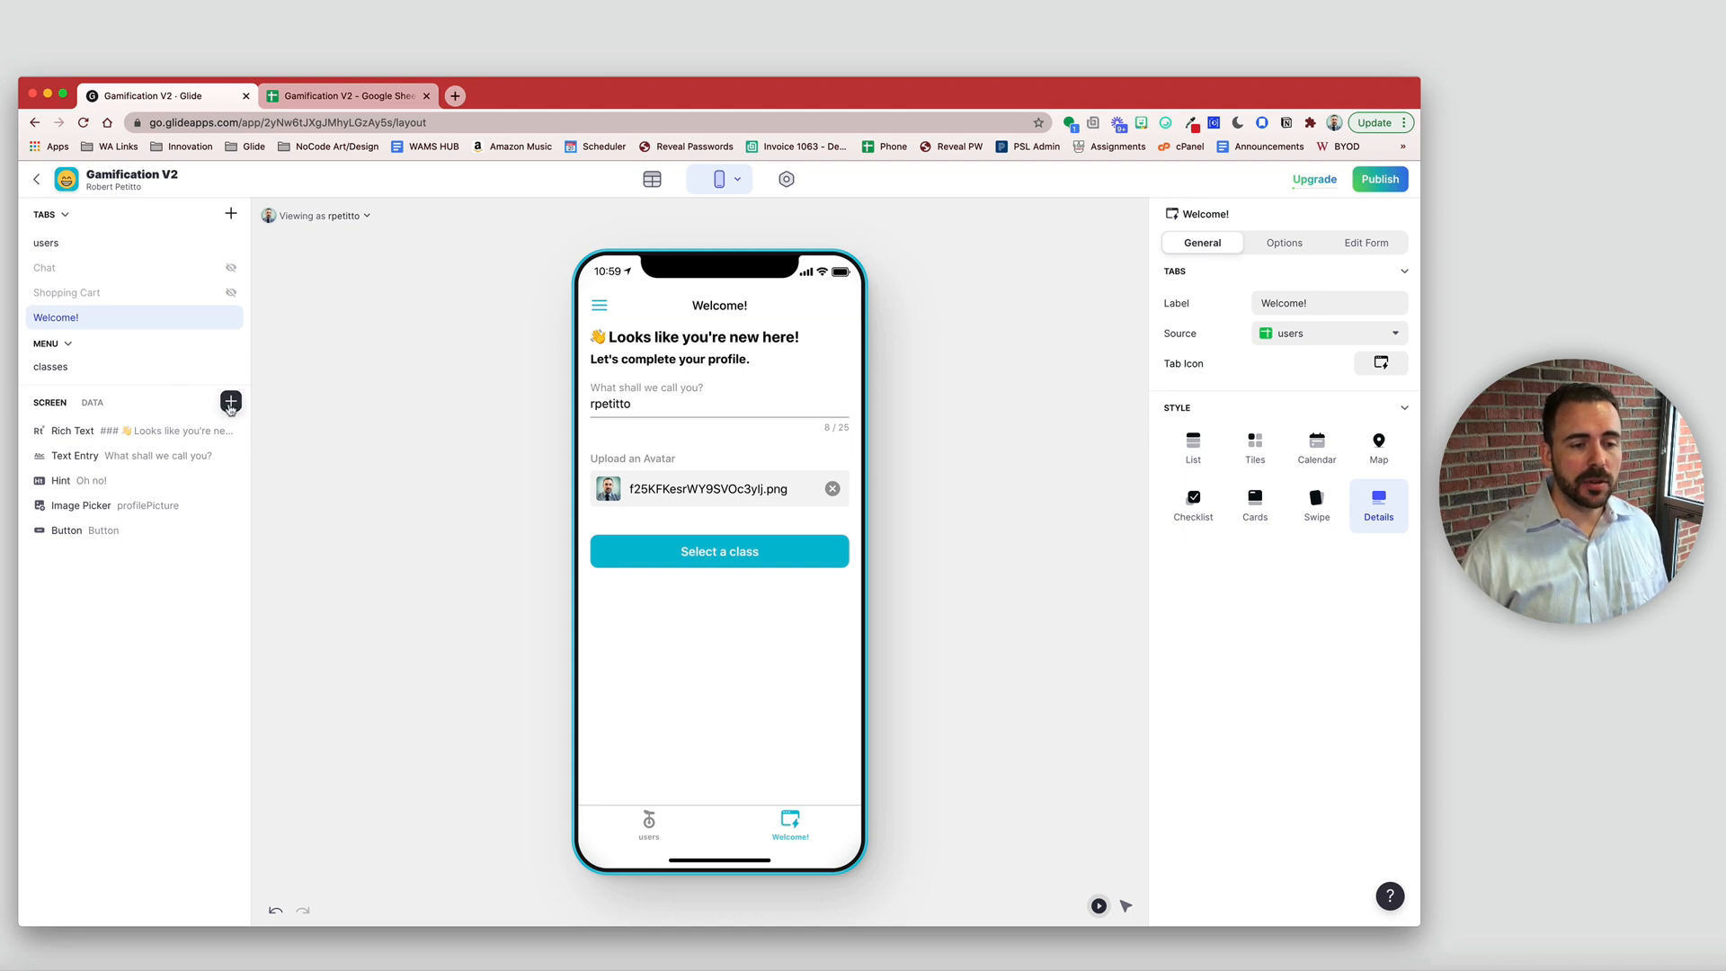
- Add a button to the Welcome screen and retitle it from Go! to 'Complete Profile'
{"action": "left_click", "coordinate": [230, 402]}
{"action": "left_click", "coordinate": [291, 651]}
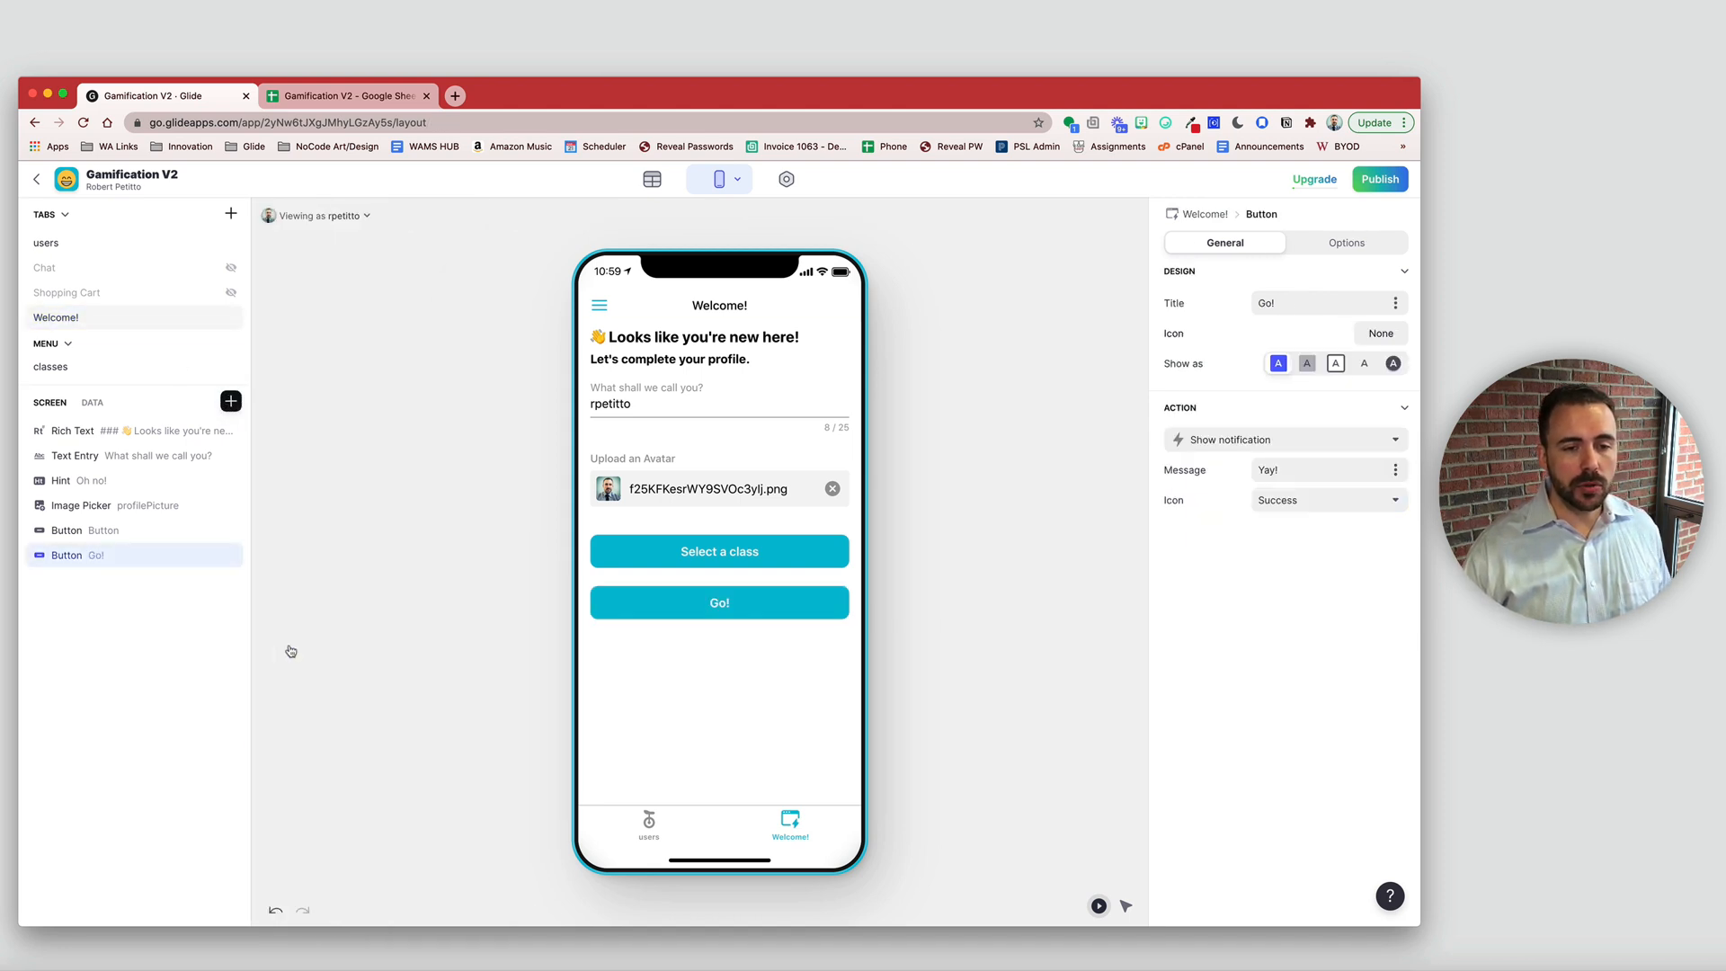
{"action": "left_click_drag", "start_coordinate": [1303, 304], "coordinate": [1220, 299]}
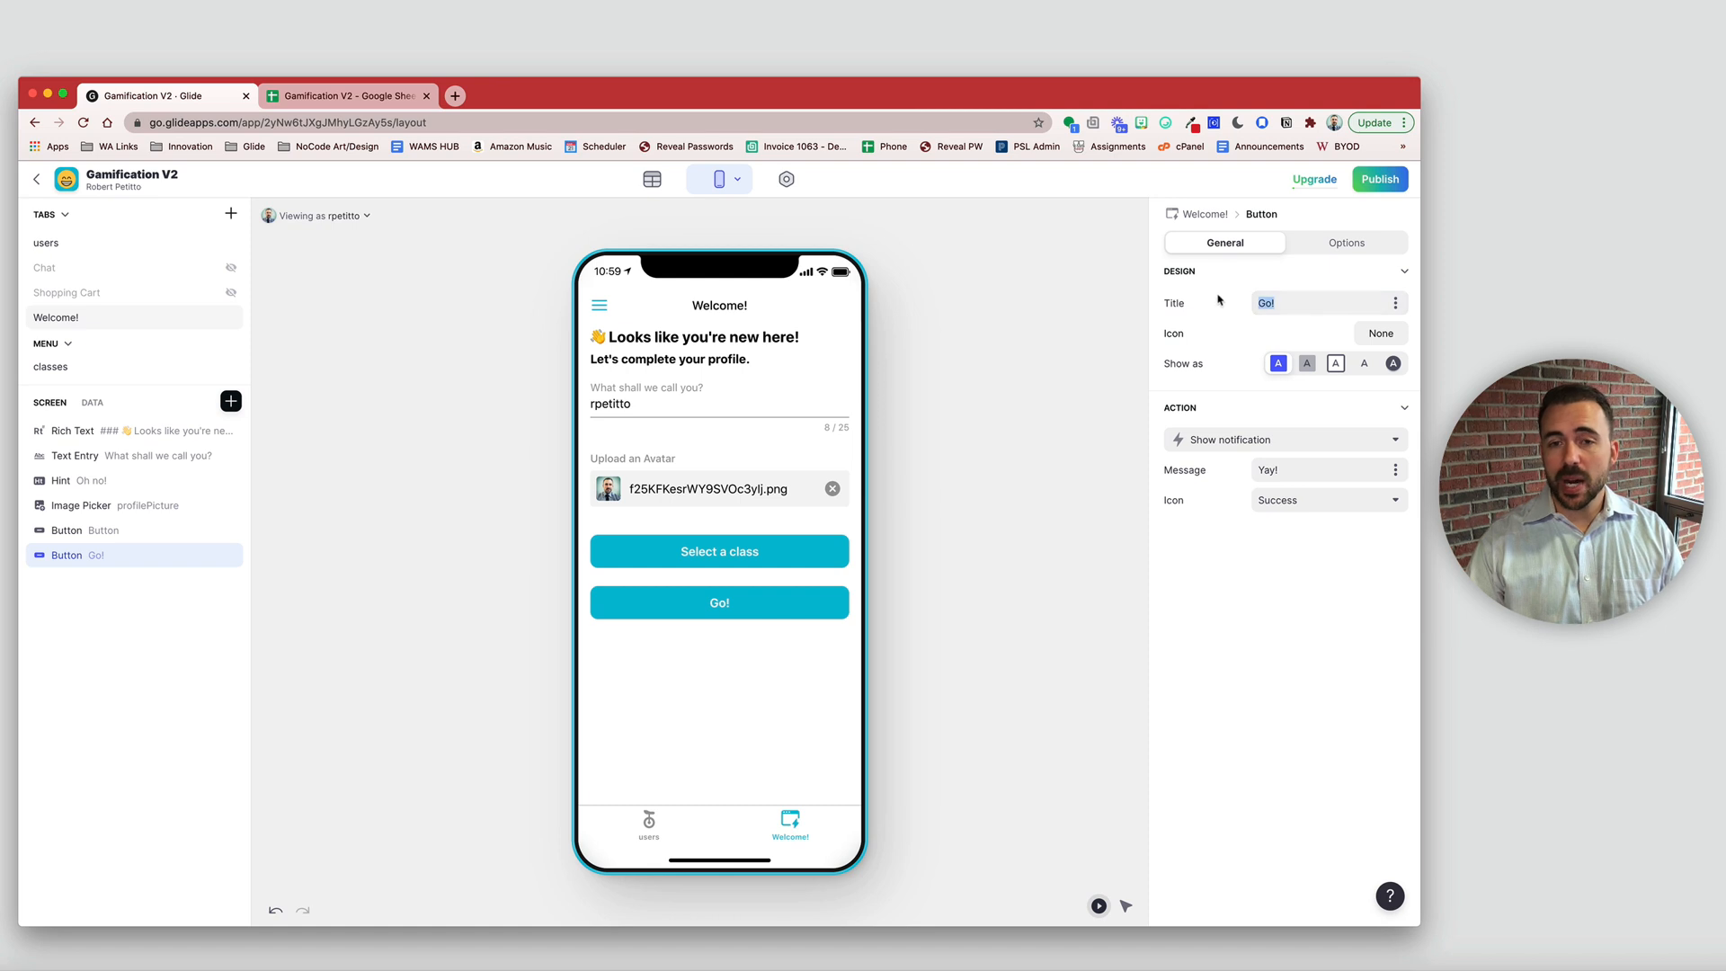
{"action": "type", "text": "Complet"}
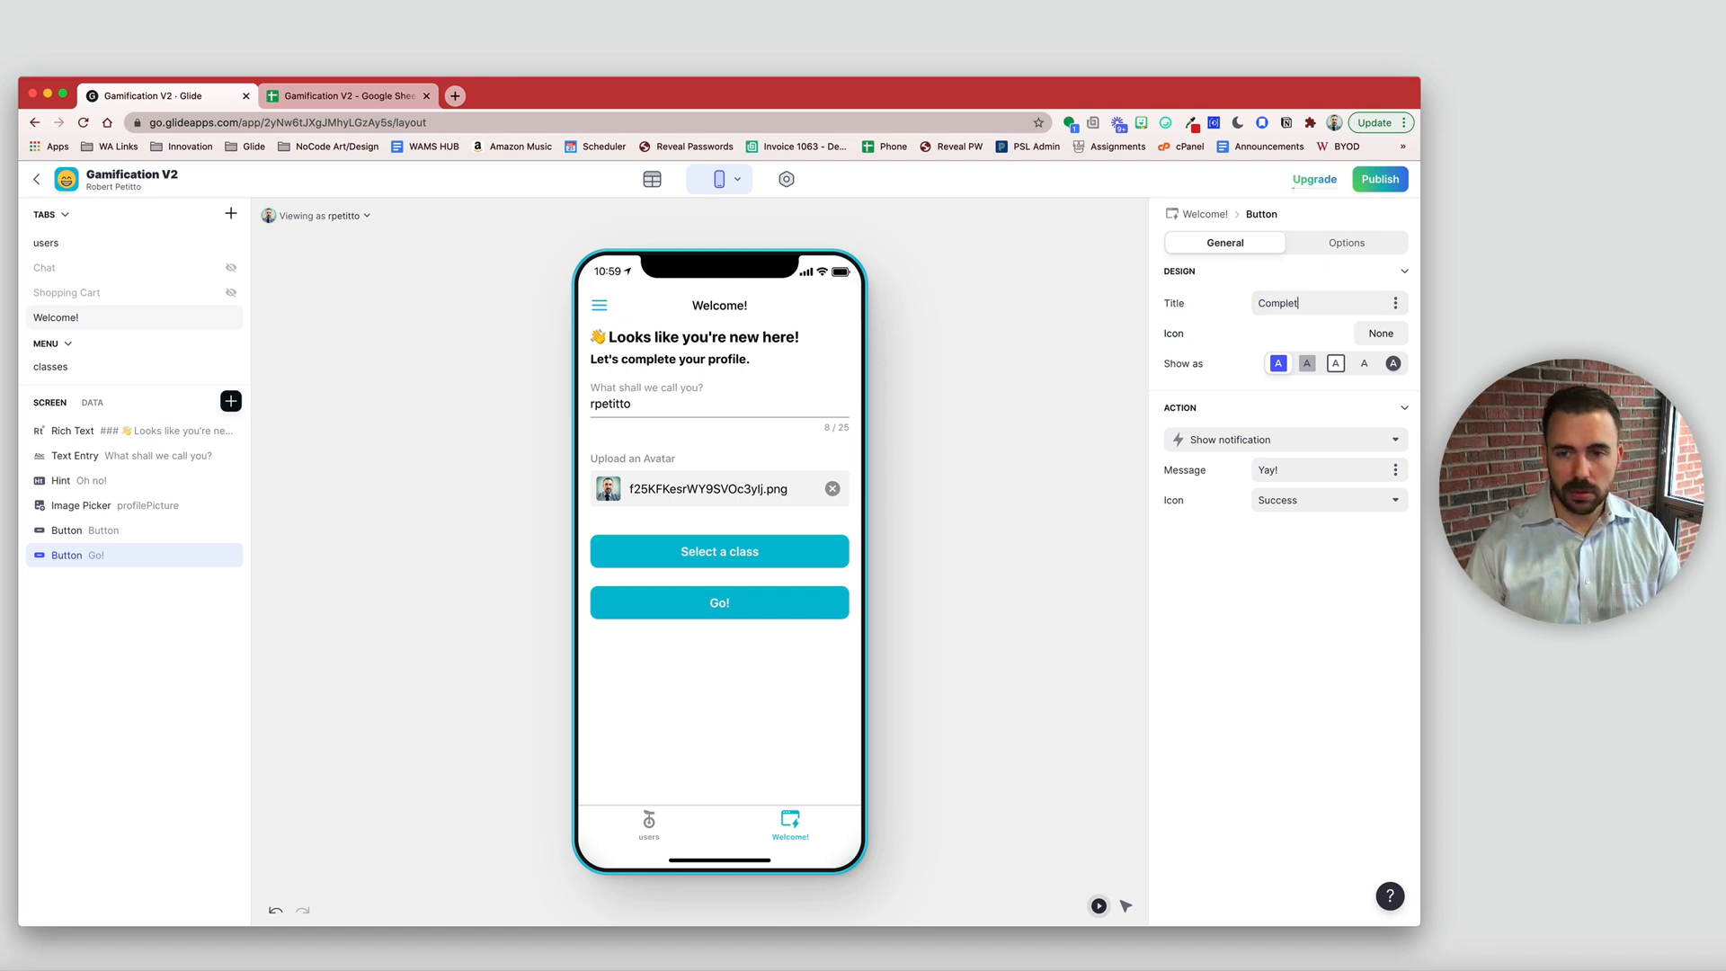
{"action": "type", "text": "e Profile"}
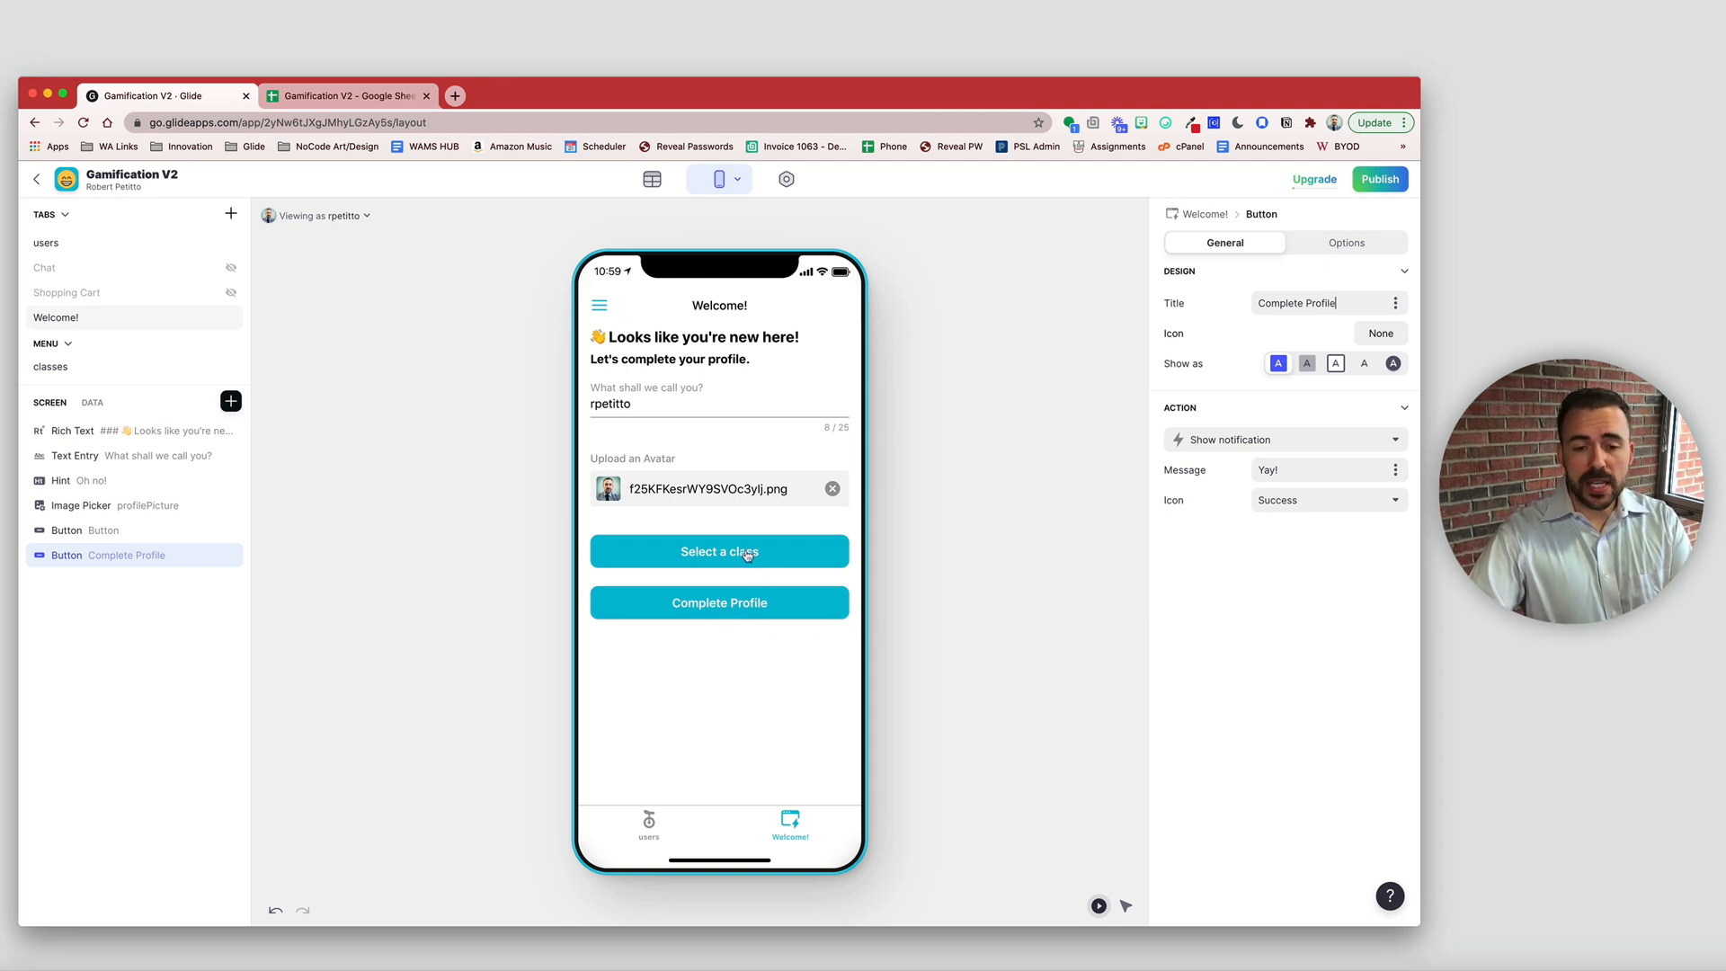
- Set the Select a class button's Show as style to Bordered
{"action": "left_click", "coordinate": [942, 567]}
{"action": "left_click", "coordinate": [760, 558]}
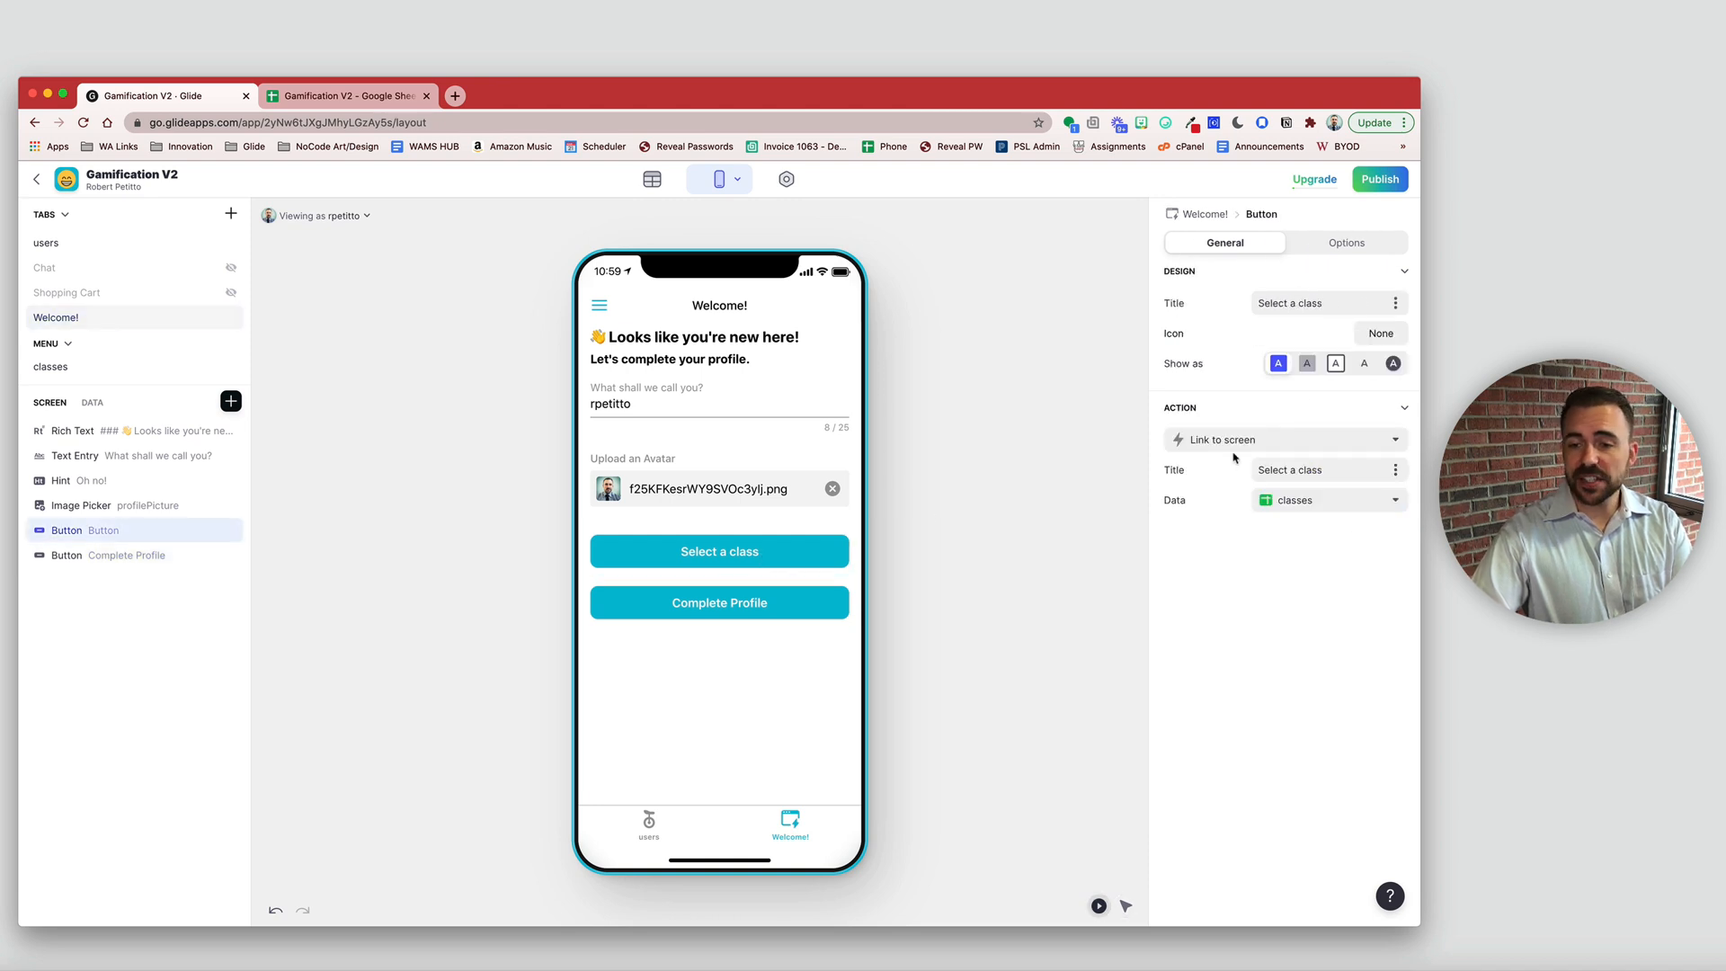
{"action": "left_click", "coordinate": [1336, 365]}
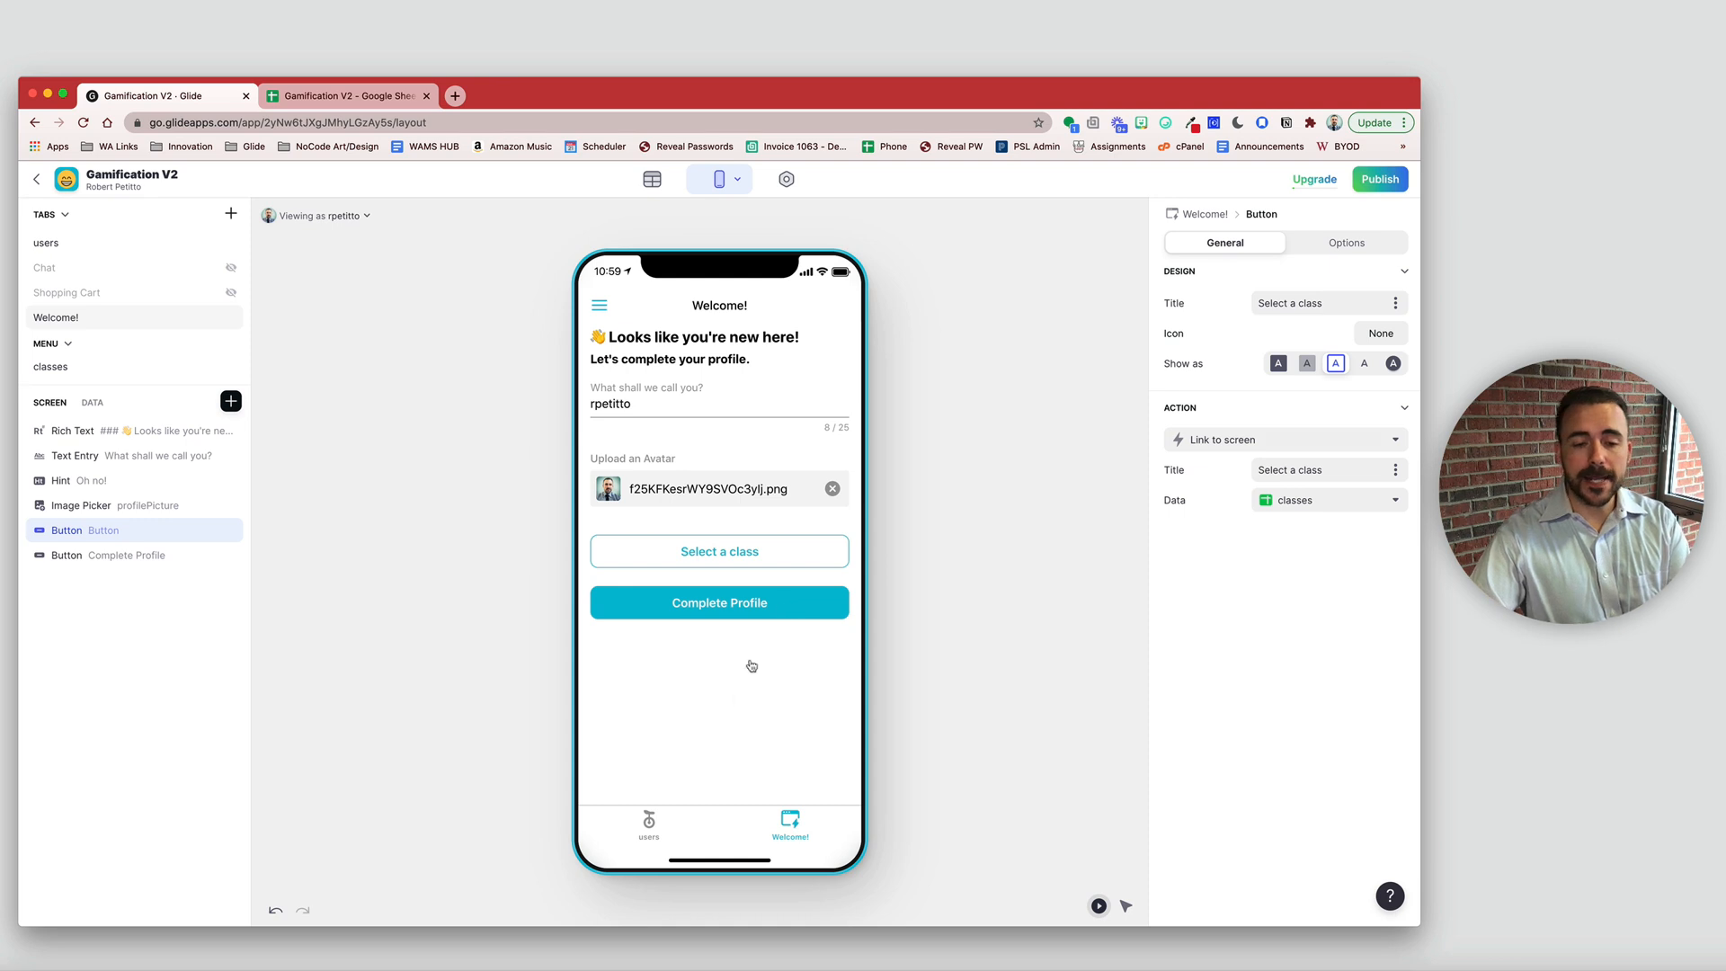
{"action": "left_click", "coordinate": [724, 617]}
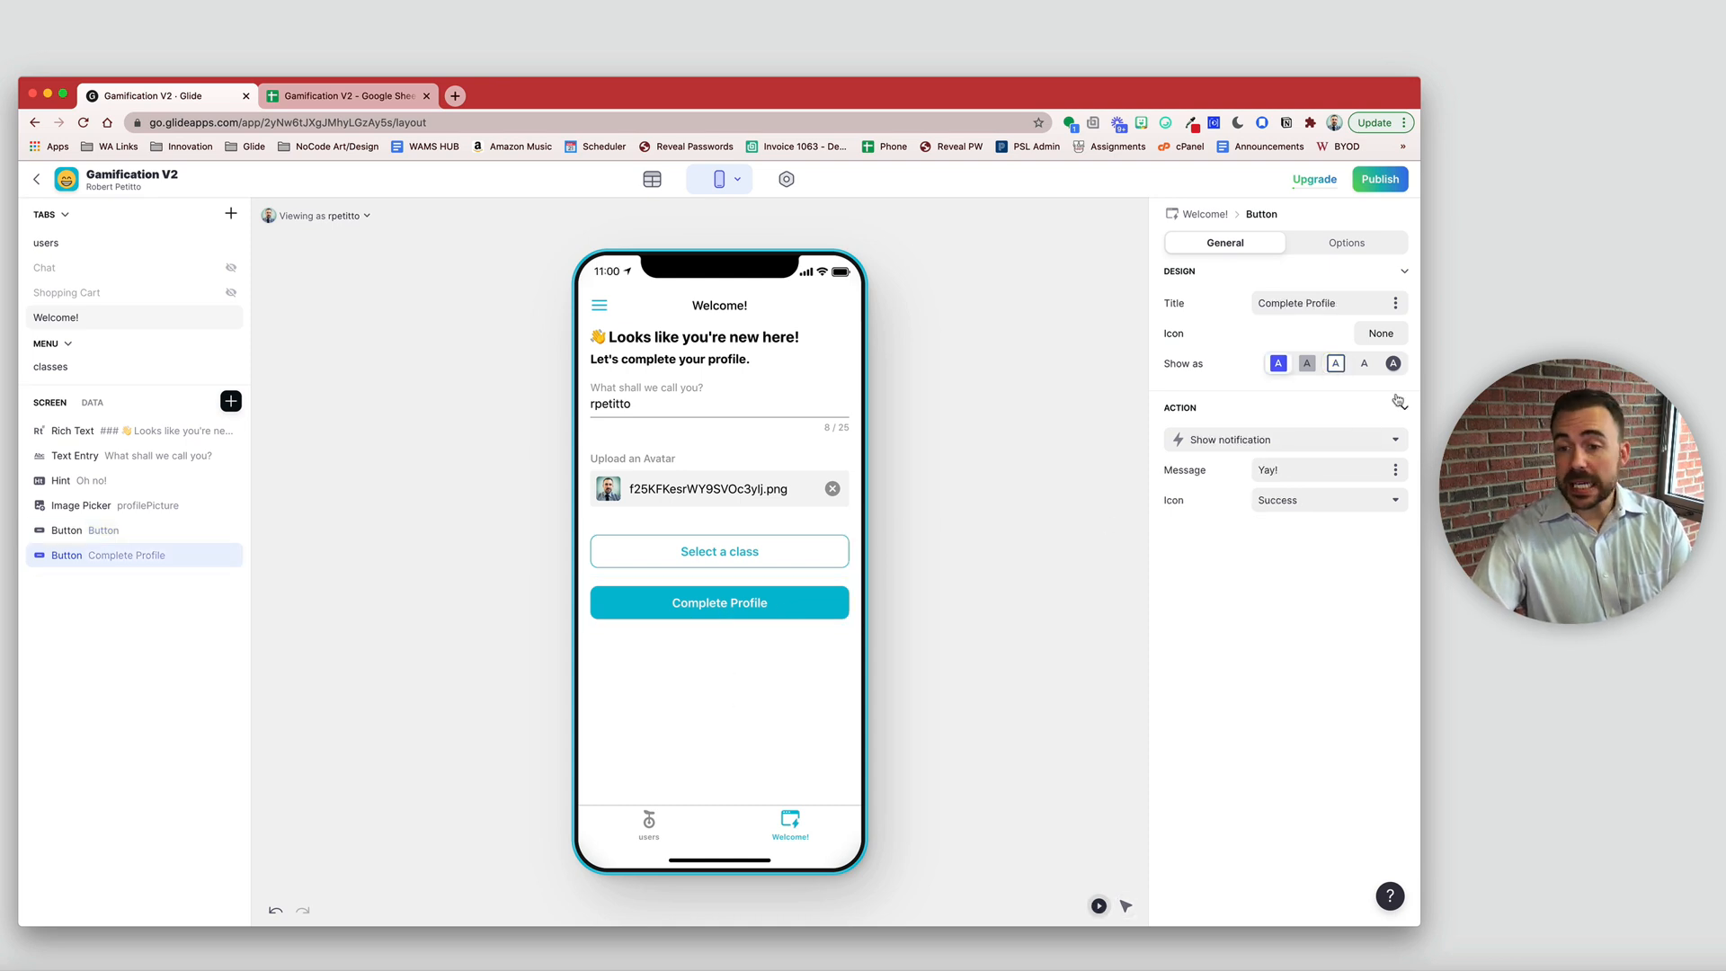
- Give Complete Profile the 'check' icon and set Show as to Floating
{"action": "left_click", "coordinate": [1381, 334]}
{"action": "left_click", "coordinate": [676, 353]}
{"action": "type", "text": "che"}
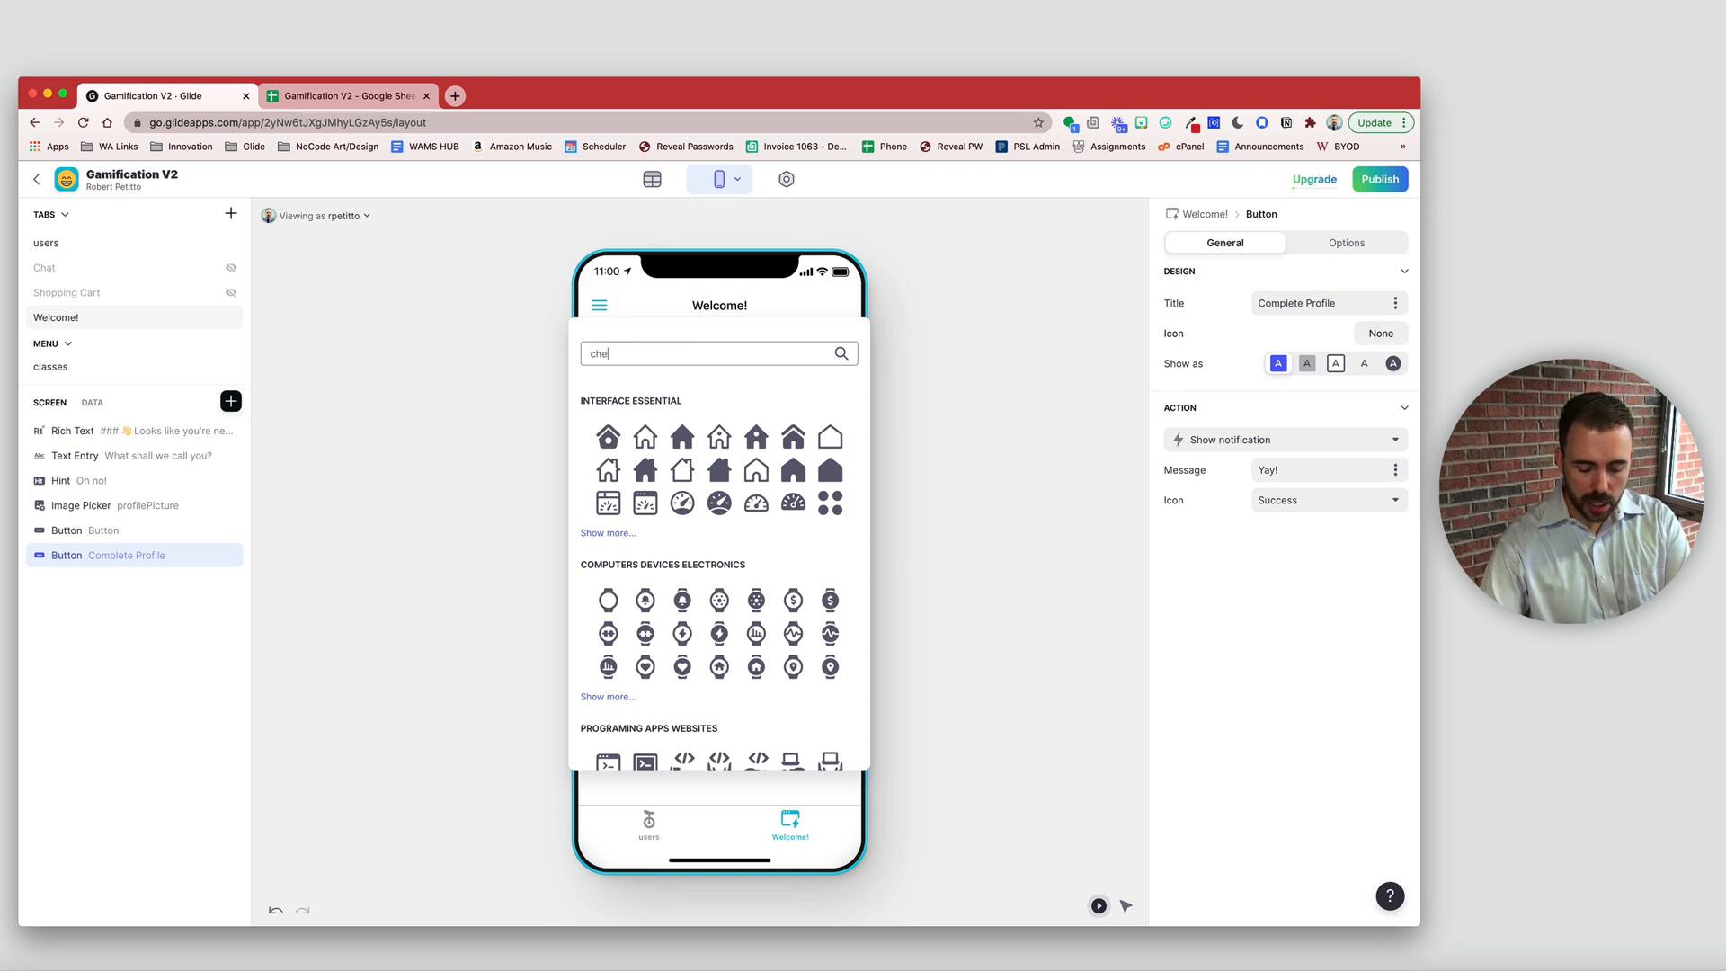
{"action": "type", "text": "ck"}
{"action": "left_click", "coordinate": [719, 574]}
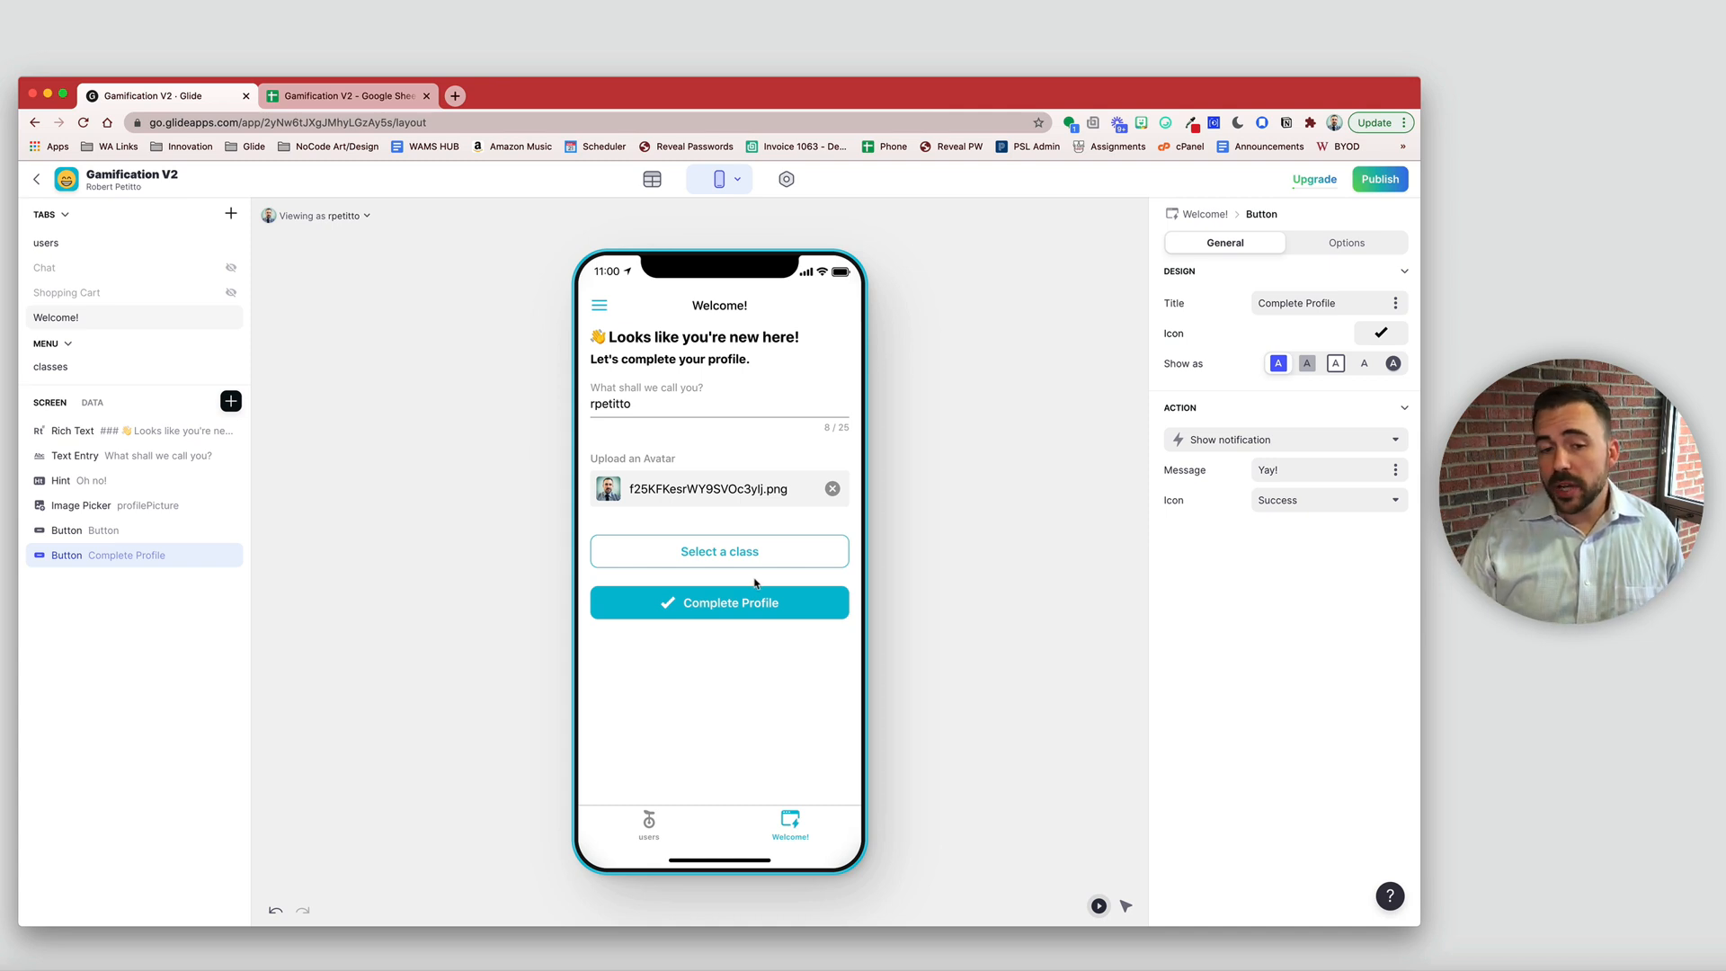
{"action": "left_click", "coordinate": [1394, 364]}
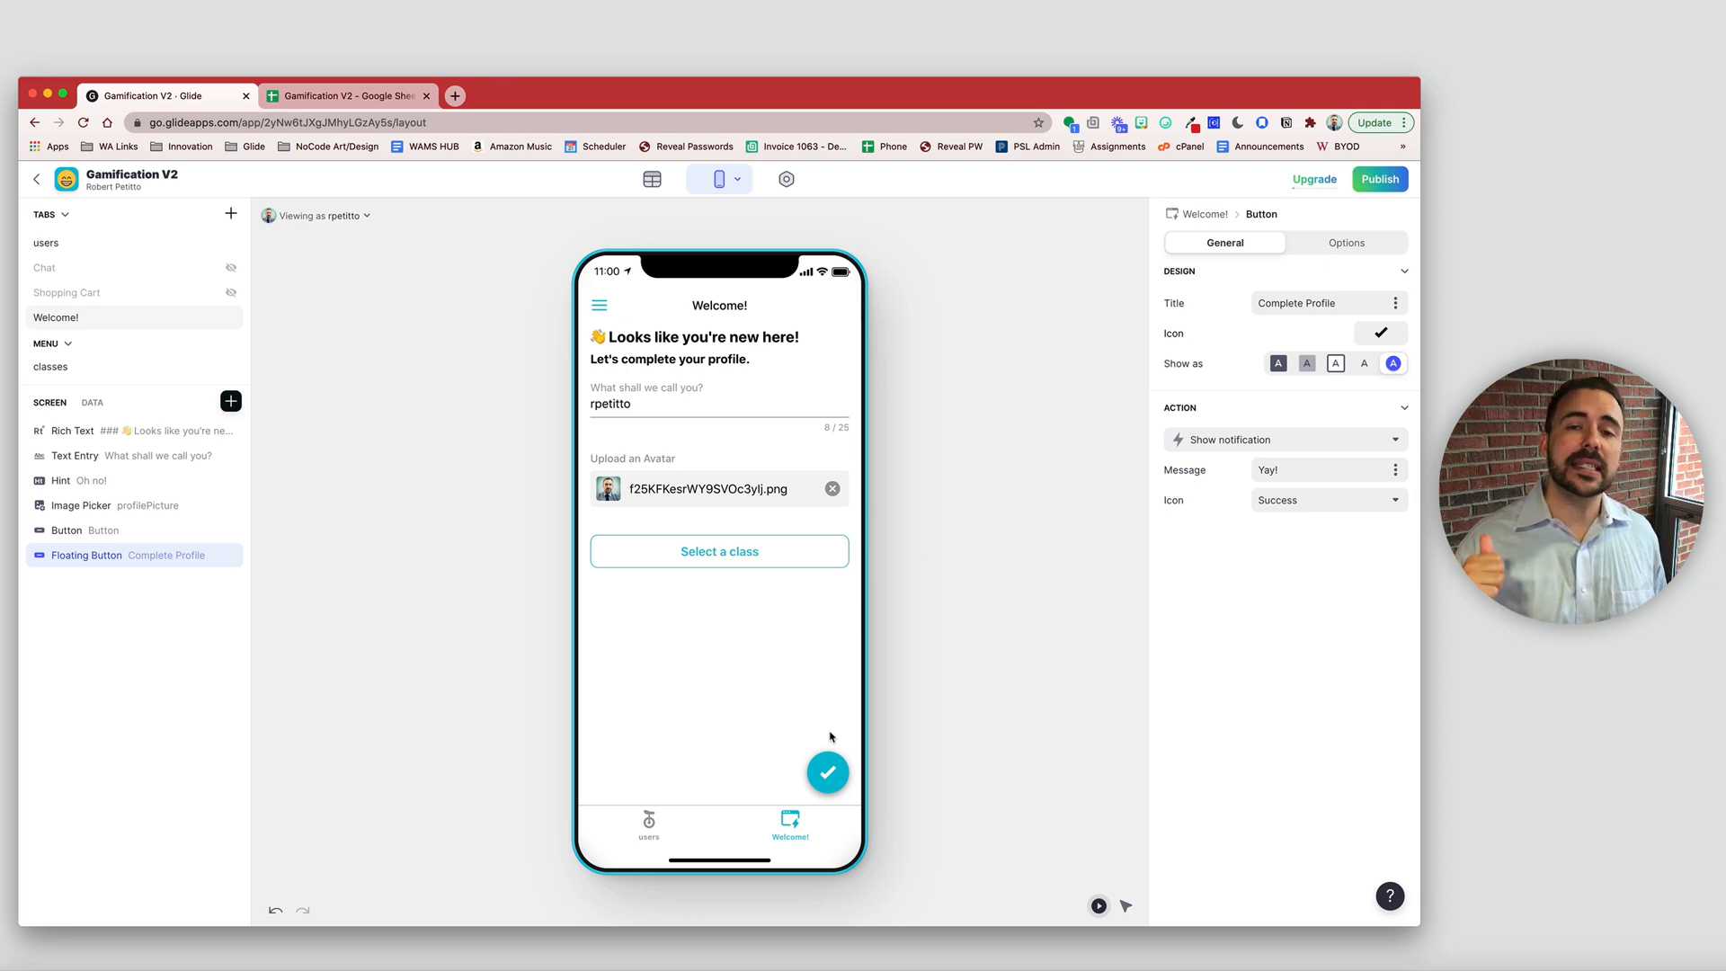
- Review profileCompletedOn, then switch the button's action from Show notification to Set columns on This item
{"action": "left_click", "coordinate": [92, 402]}
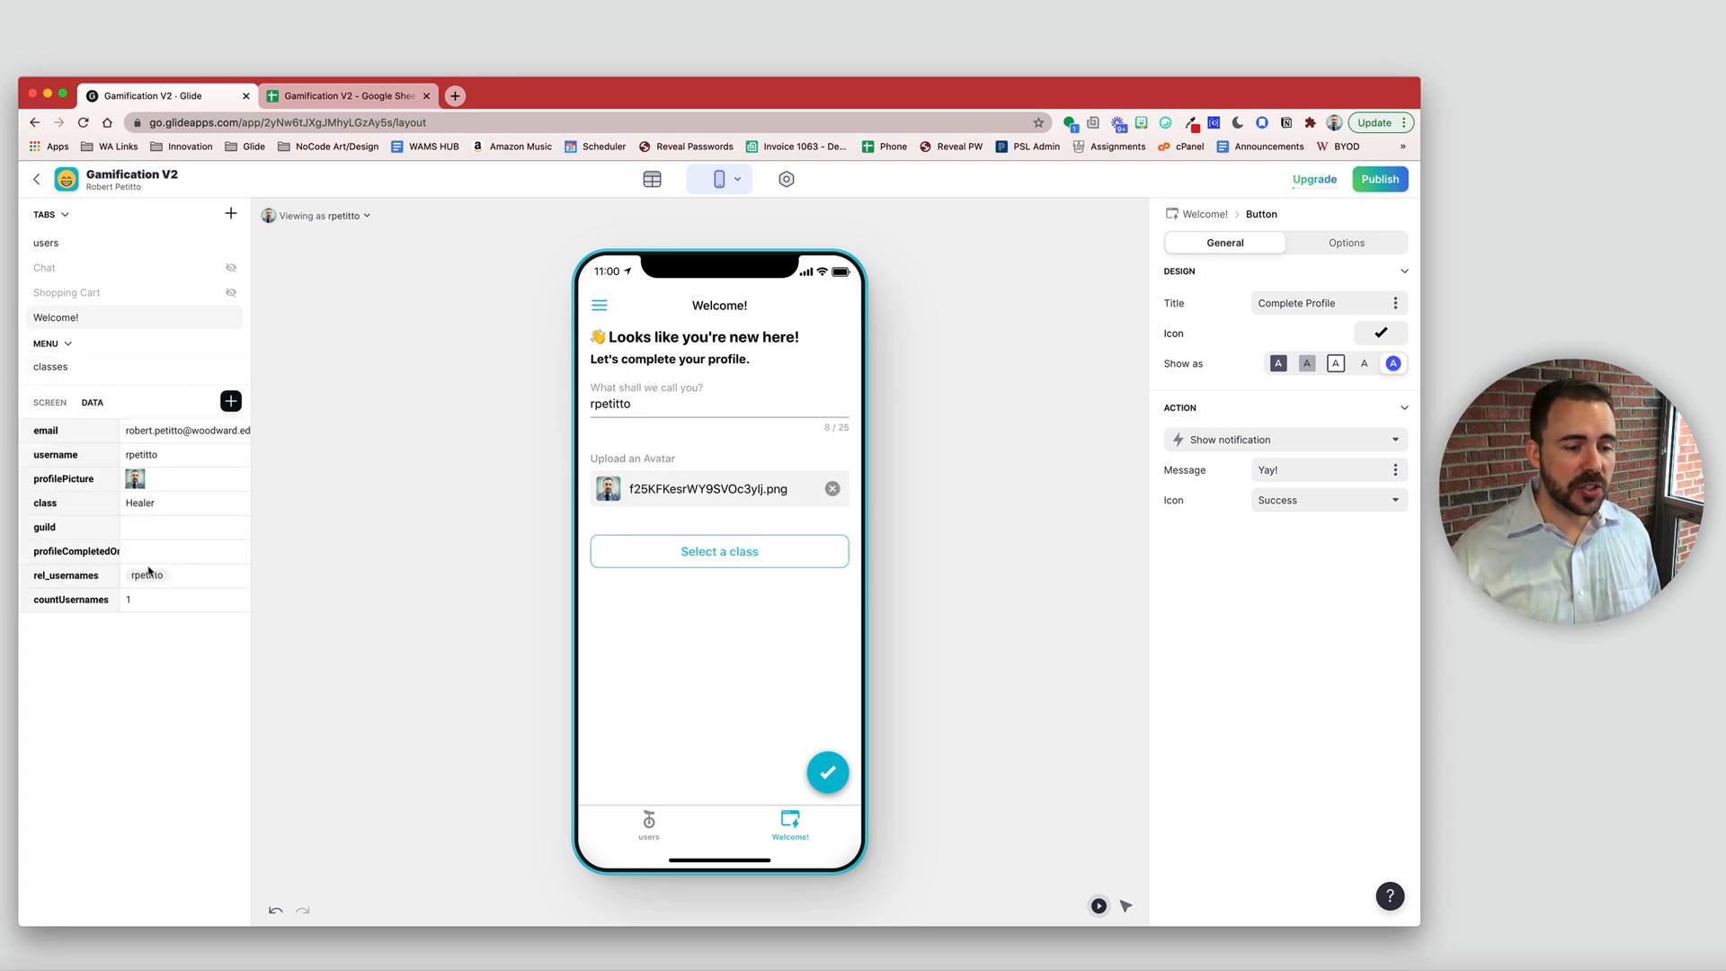
{"action": "left_click", "coordinate": [149, 558]}
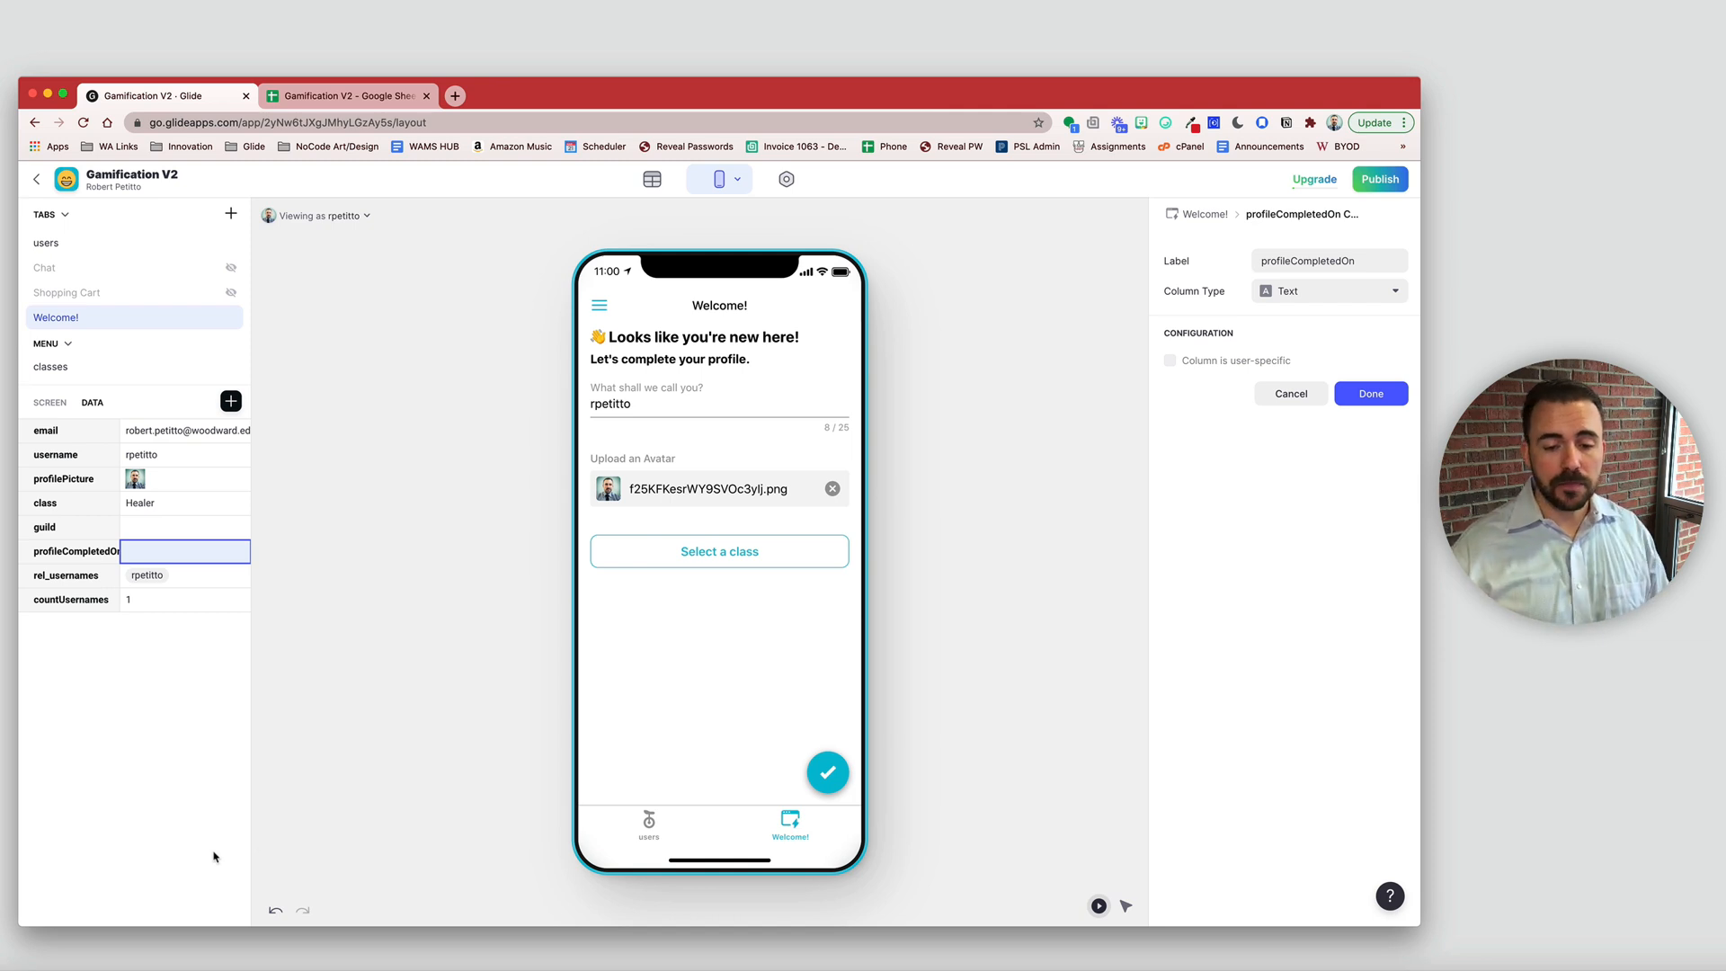
{"action": "left_click", "coordinate": [1127, 908]}
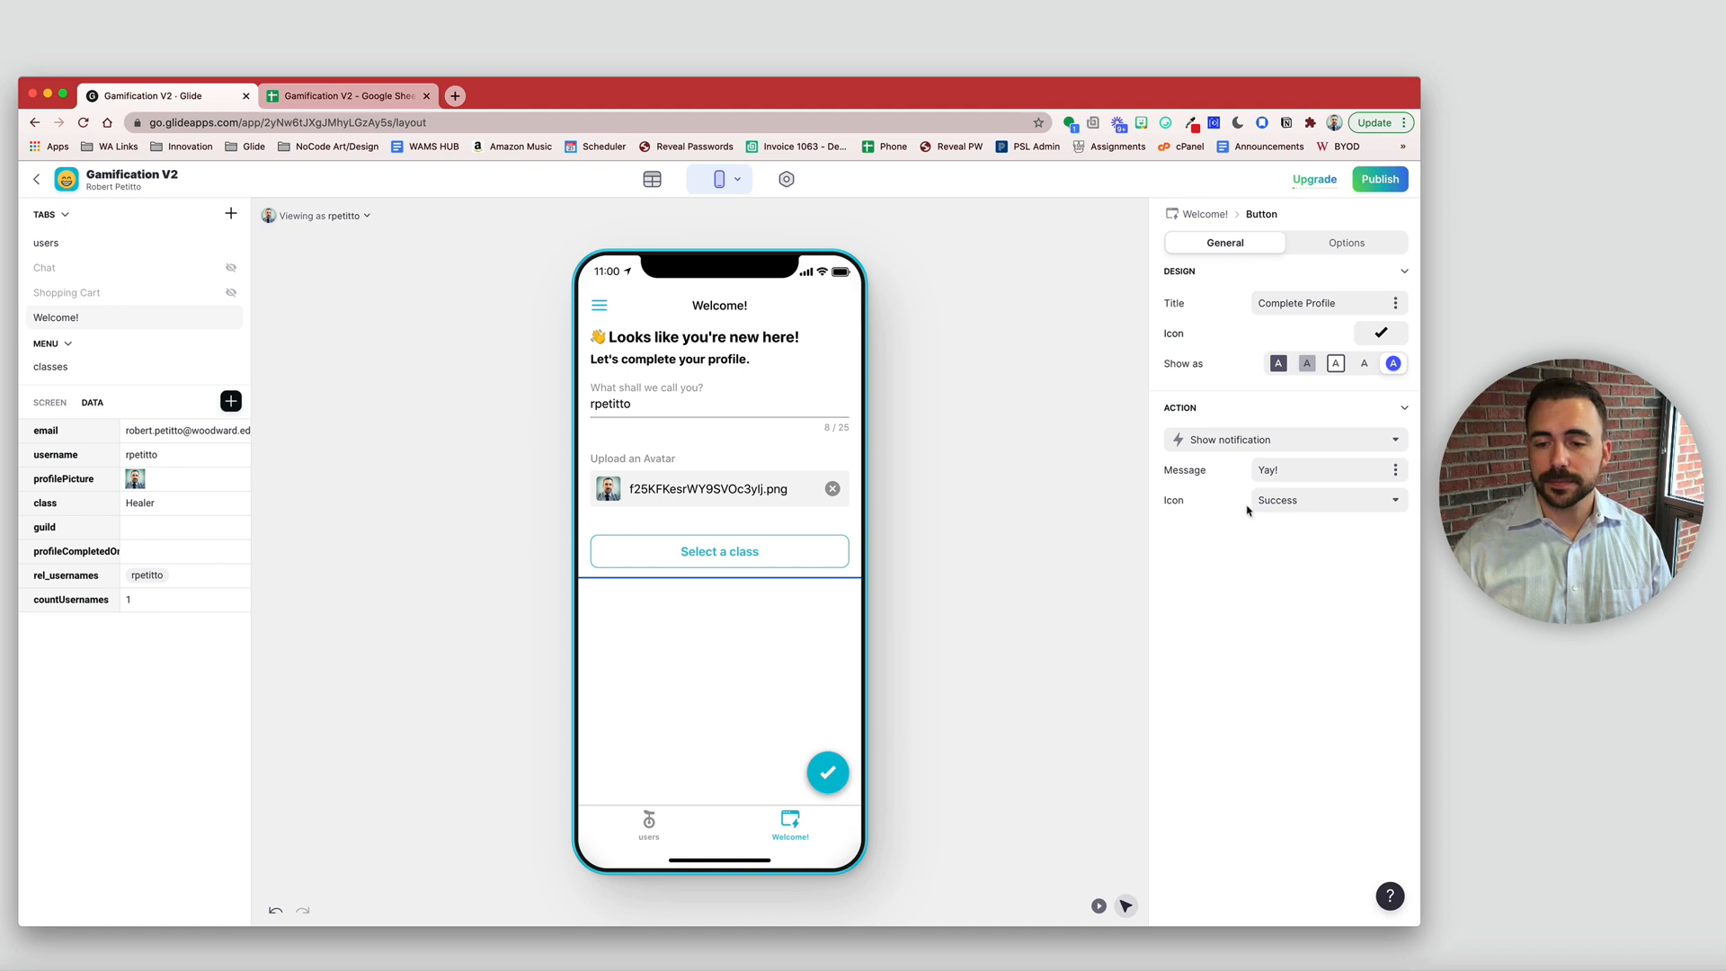
{"action": "left_click", "coordinate": [1201, 440]}
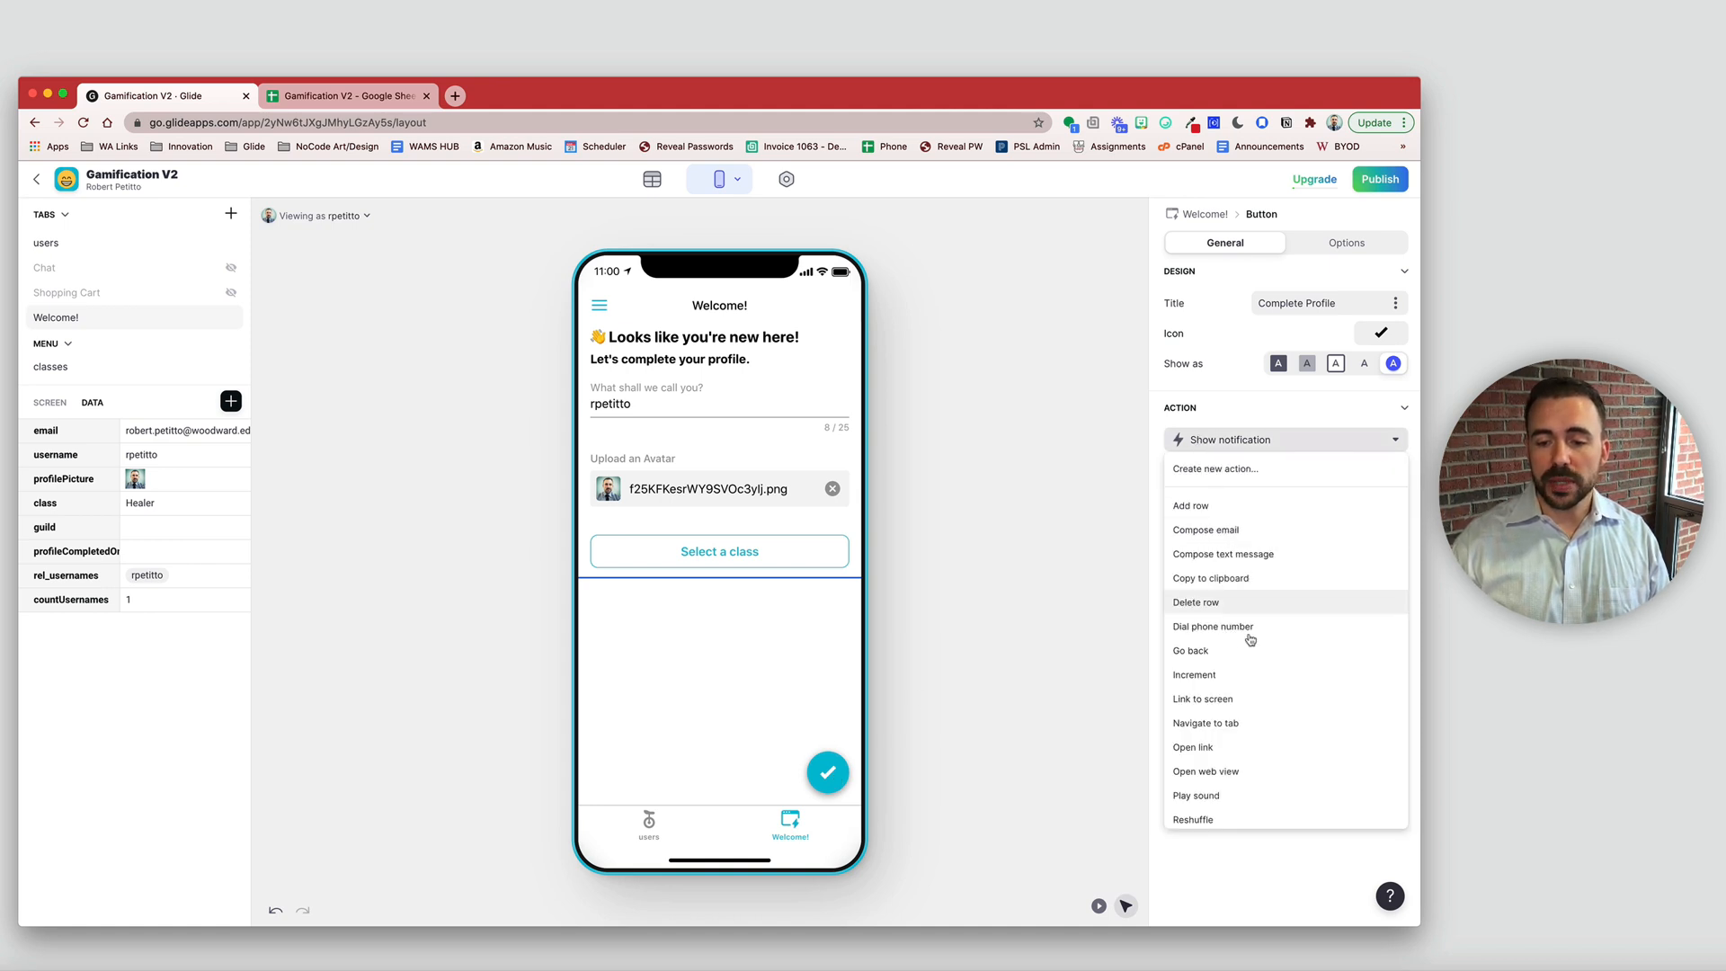
{"action": "scroll", "coordinate": [1263, 743], "scroll_direction": "down", "scroll_amount": 3}
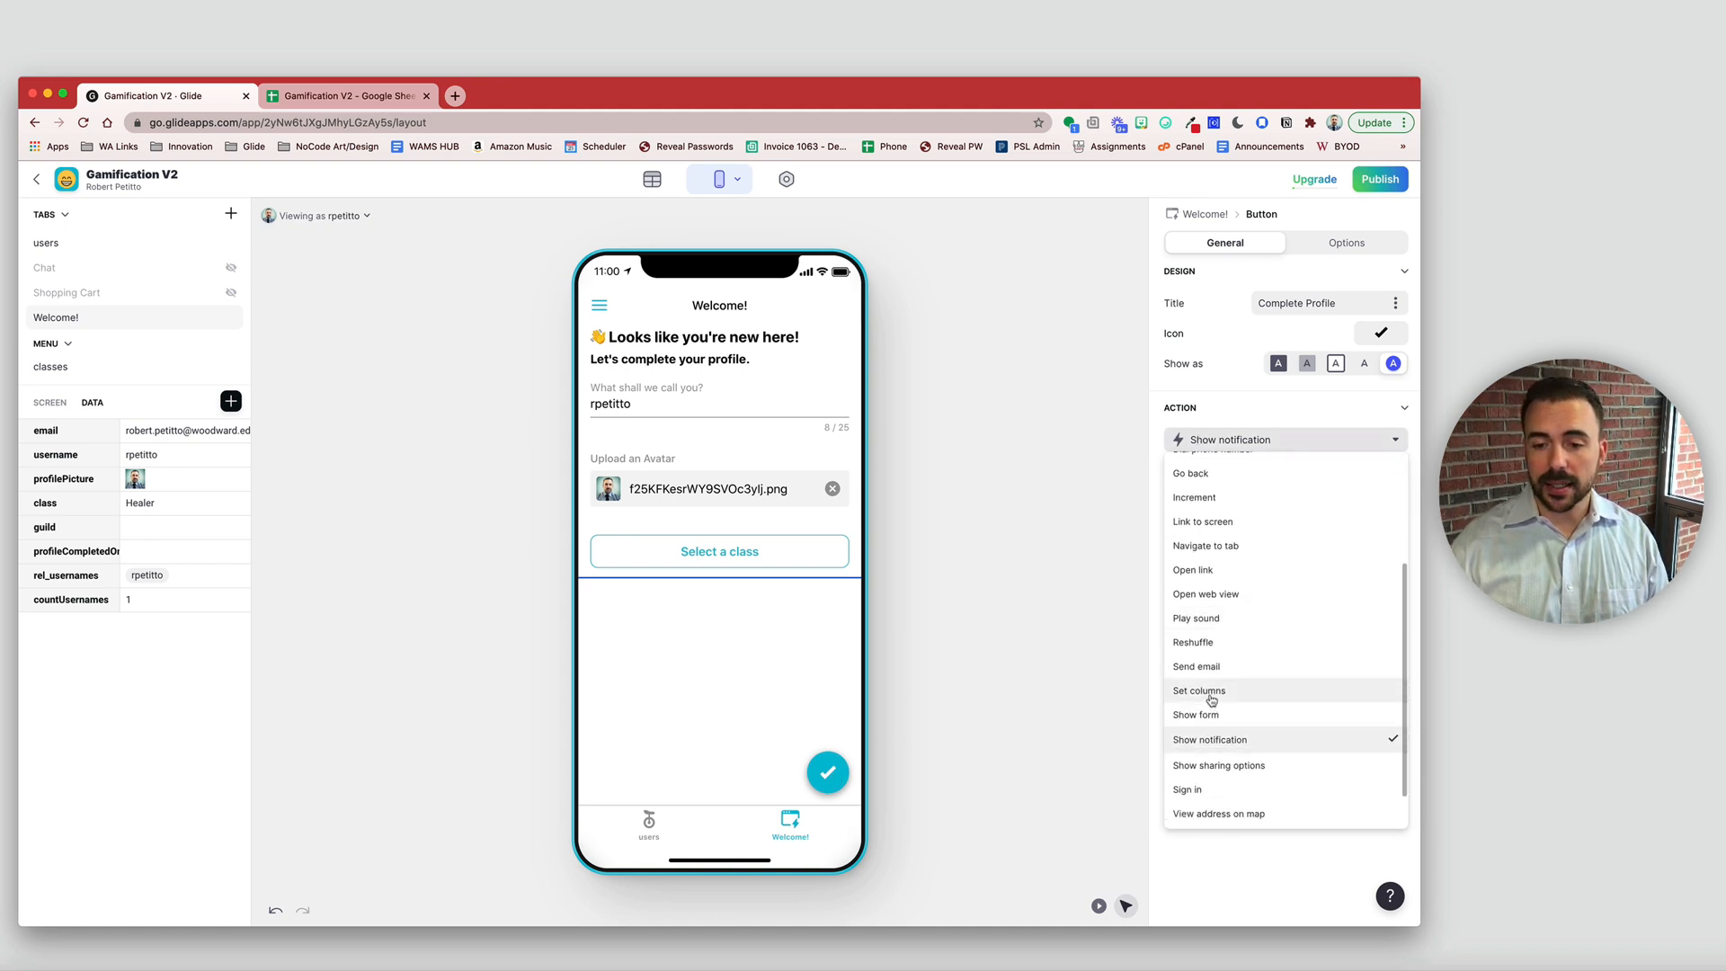
{"action": "left_click", "coordinate": [1213, 695]}
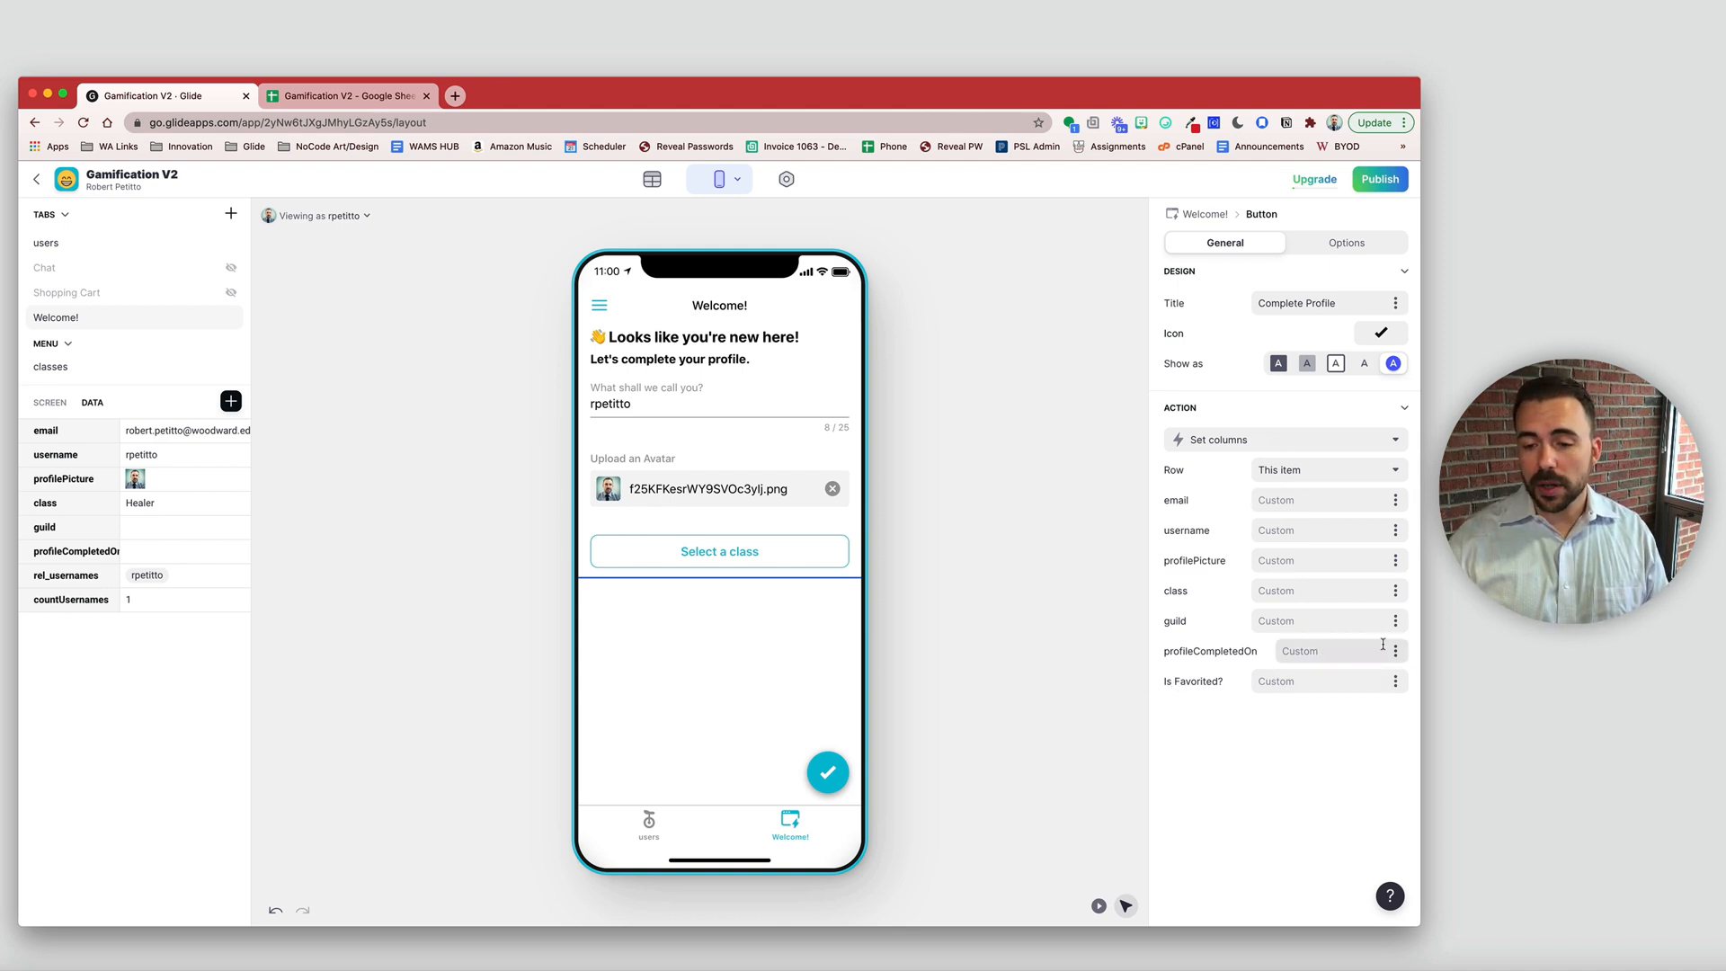
{"action": "left_click", "coordinate": [1319, 656]}
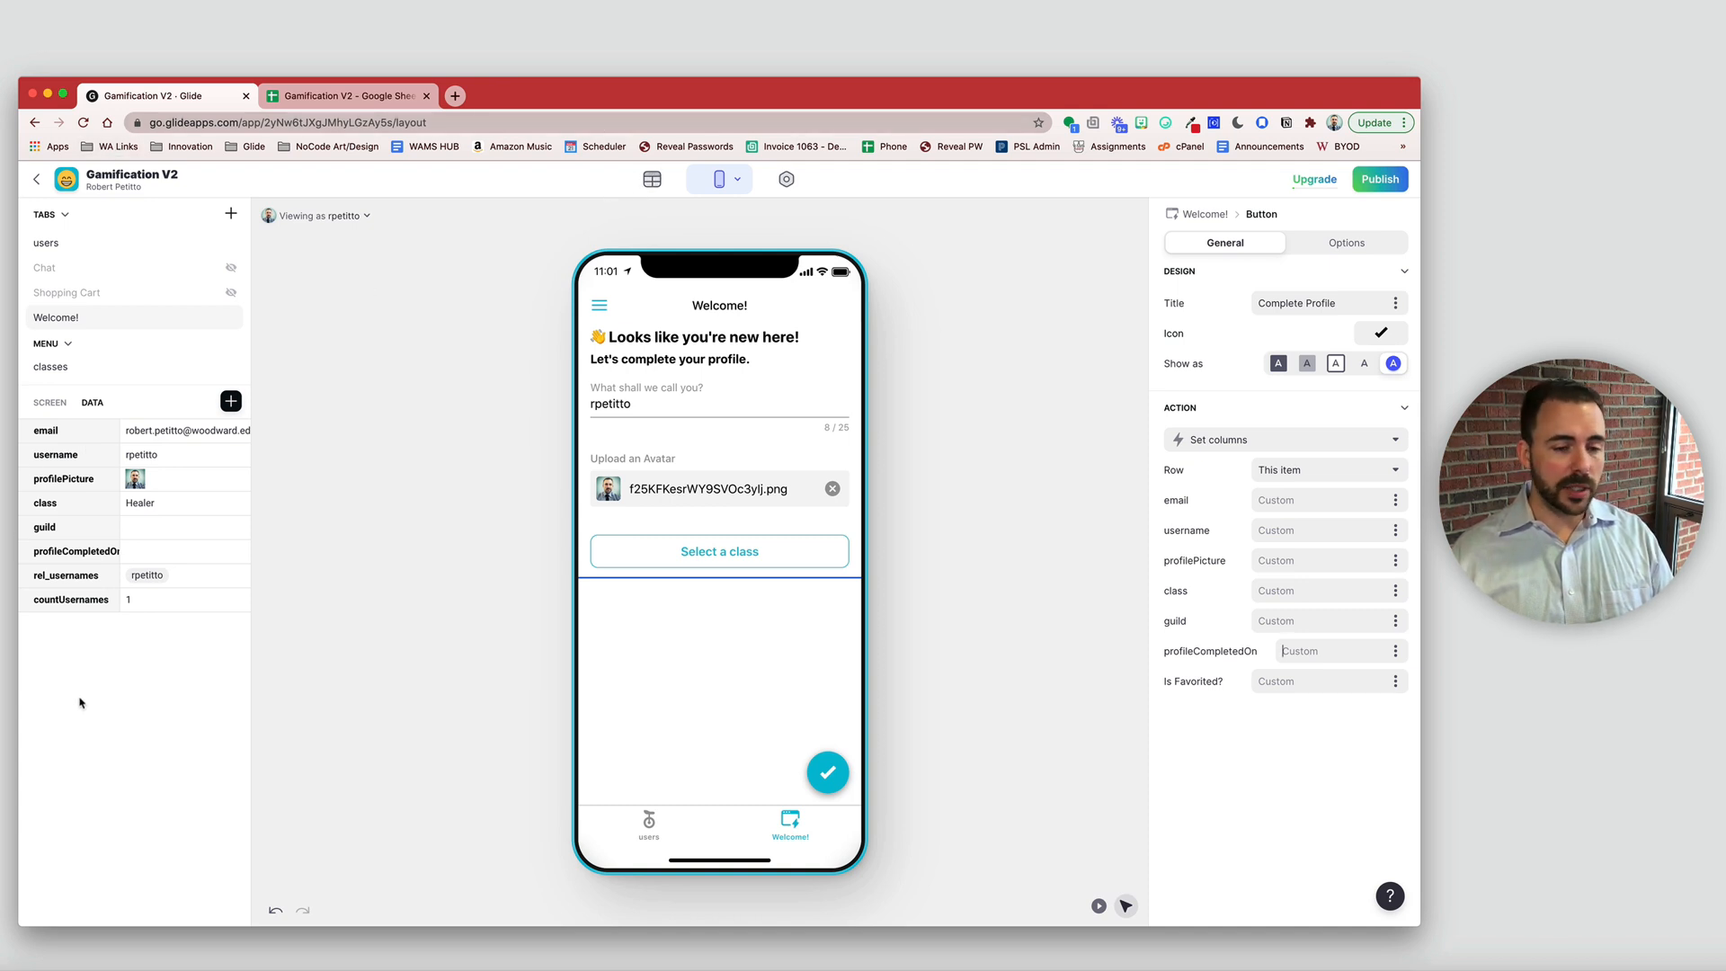
- Add a Number column named XP with Precision 1
{"action": "left_click", "coordinate": [231, 401]}
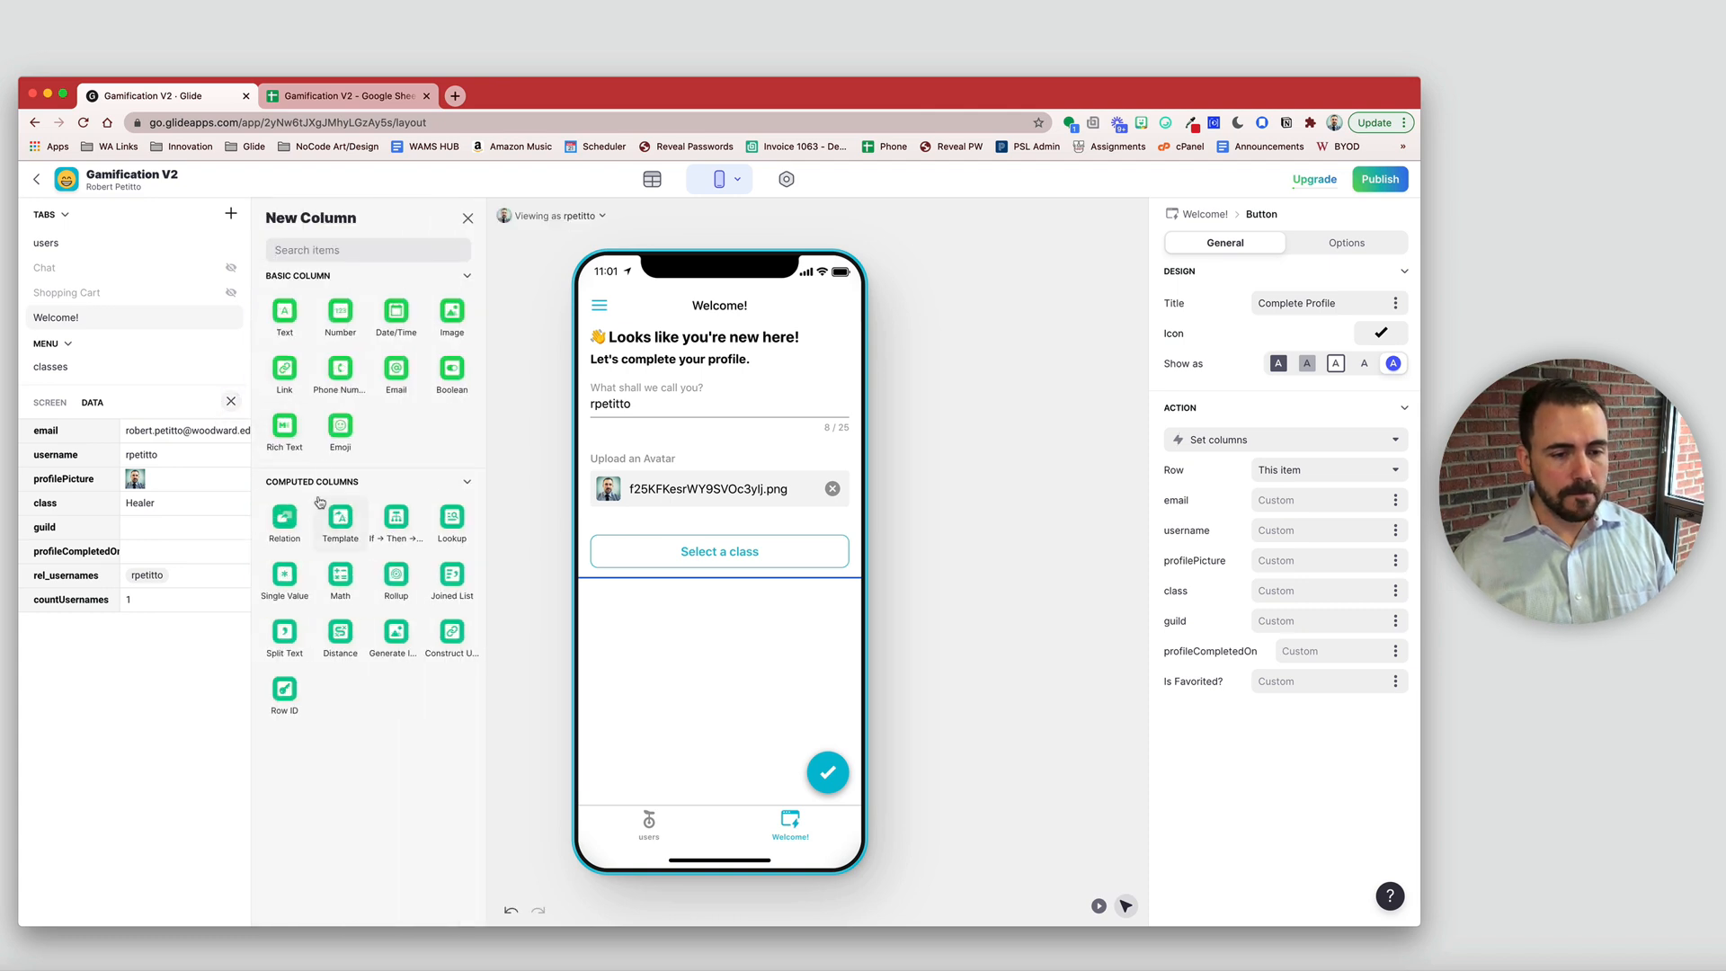
{"action": "left_click", "coordinate": [347, 322]}
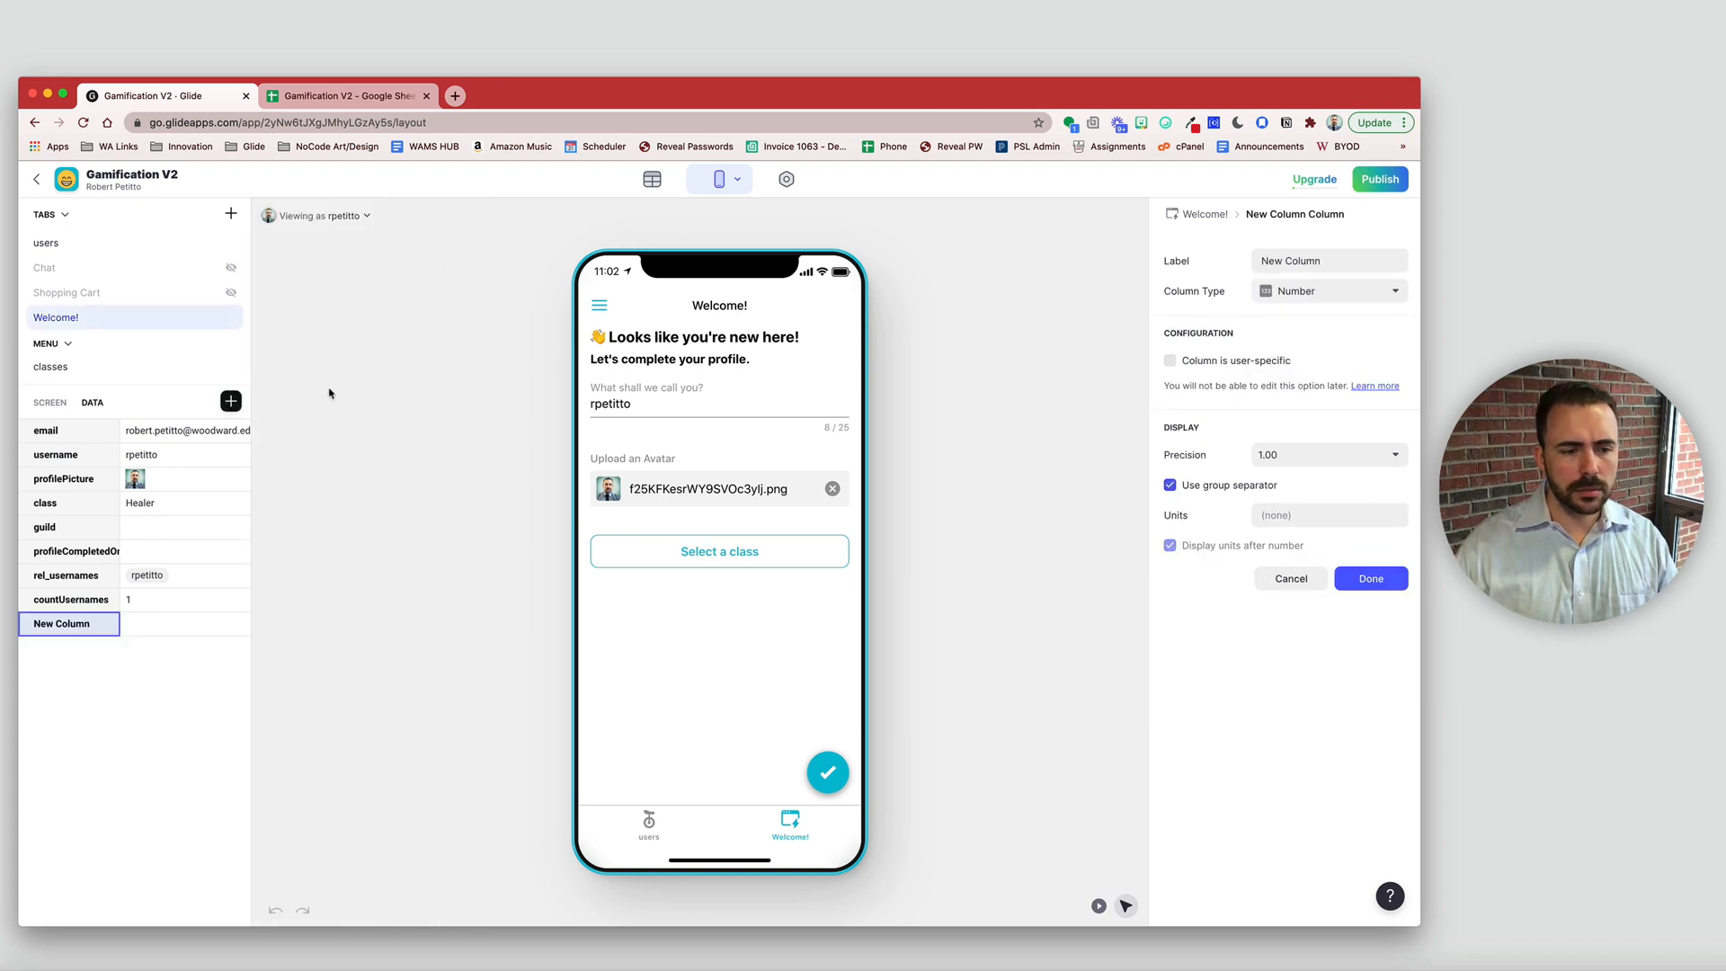
{"action": "triple_click", "coordinate": [1370, 269]}
{"action": "type", "text": "XP"}
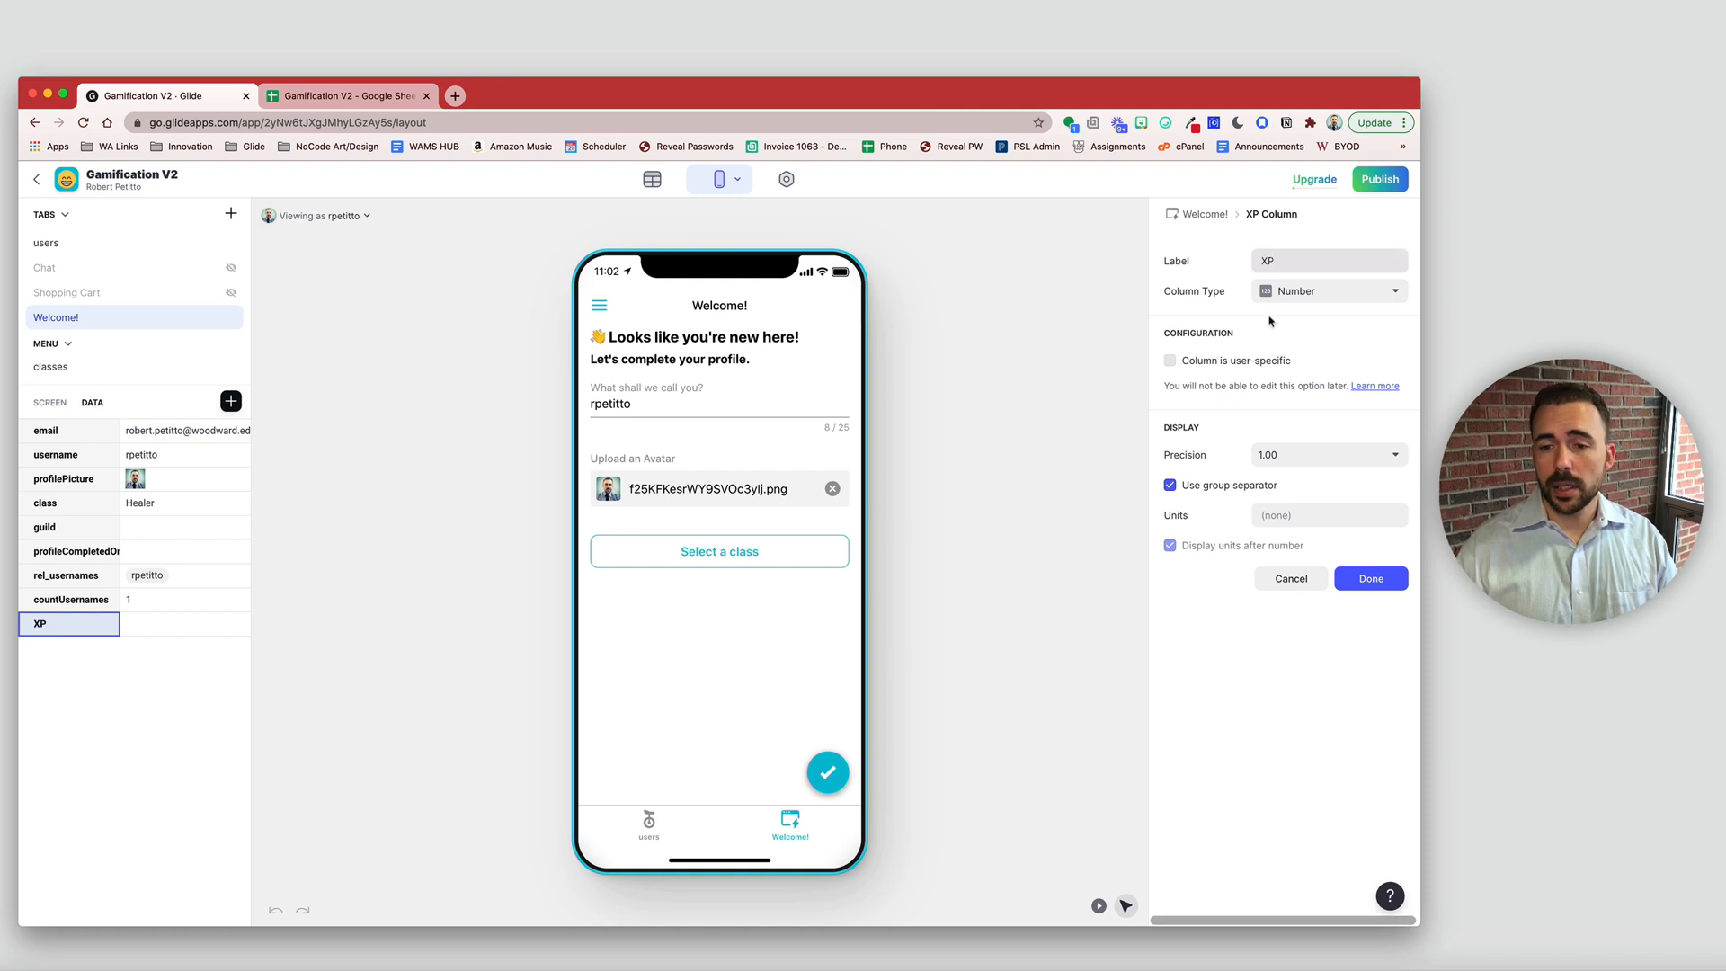
{"action": "left_click", "coordinate": [1268, 459]}
{"action": "left_click", "coordinate": [1294, 490]}
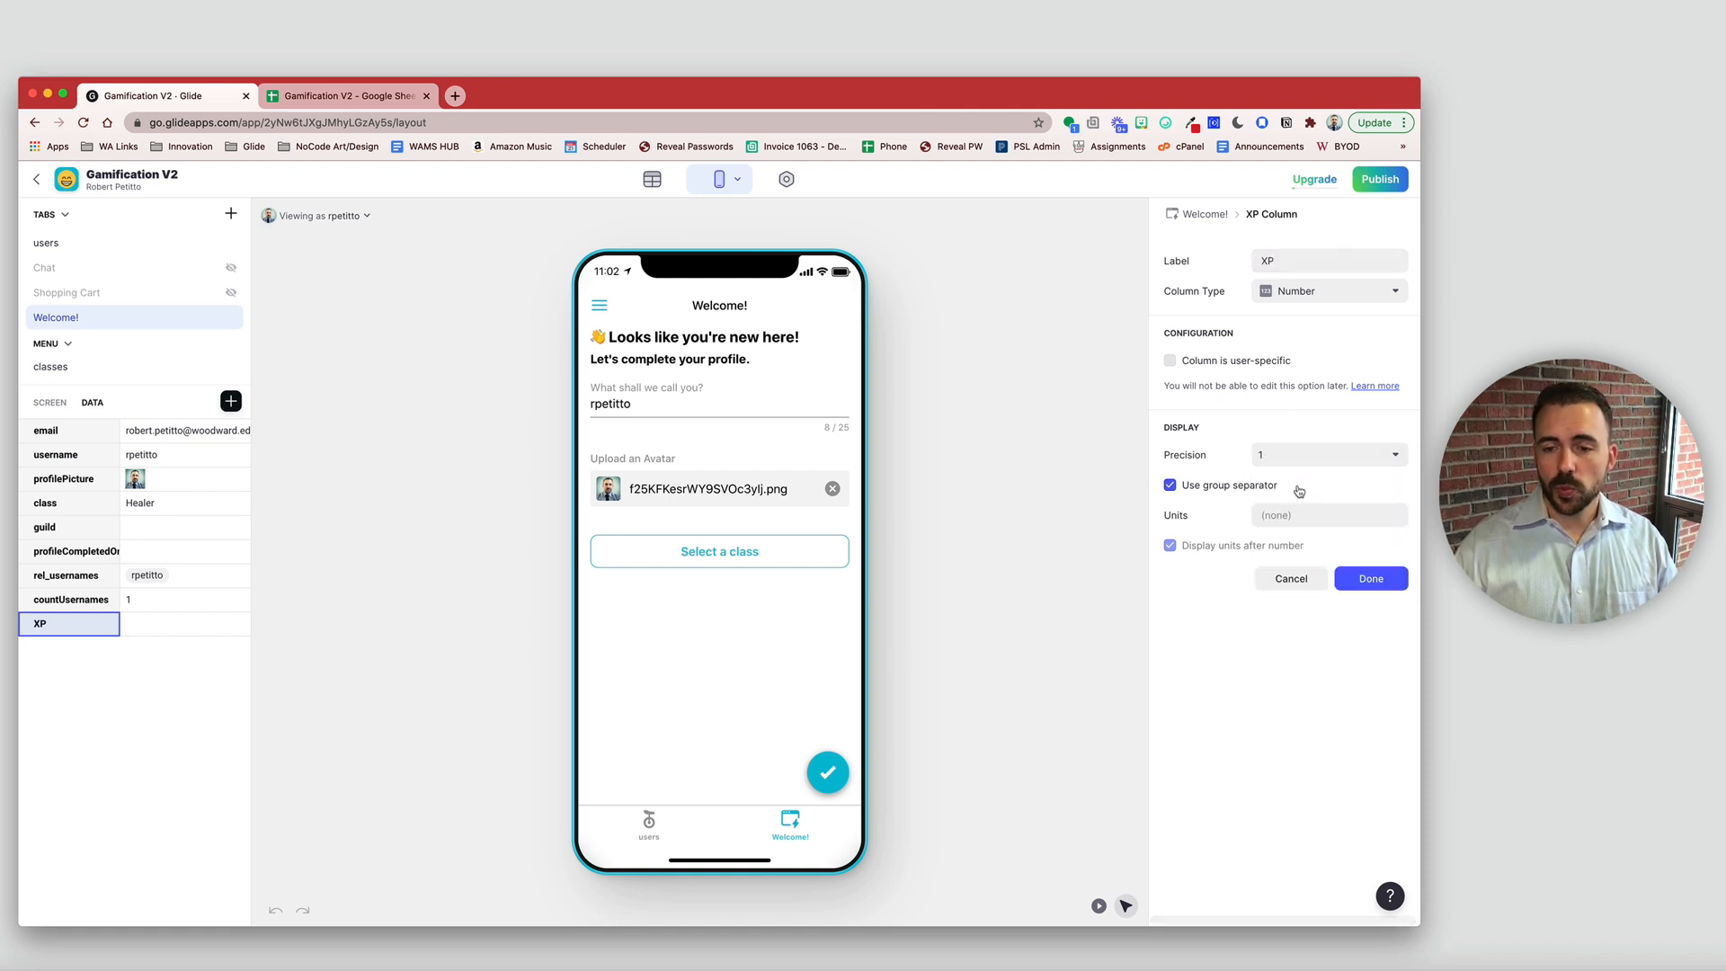
{"action": "left_click", "coordinate": [1372, 580]}
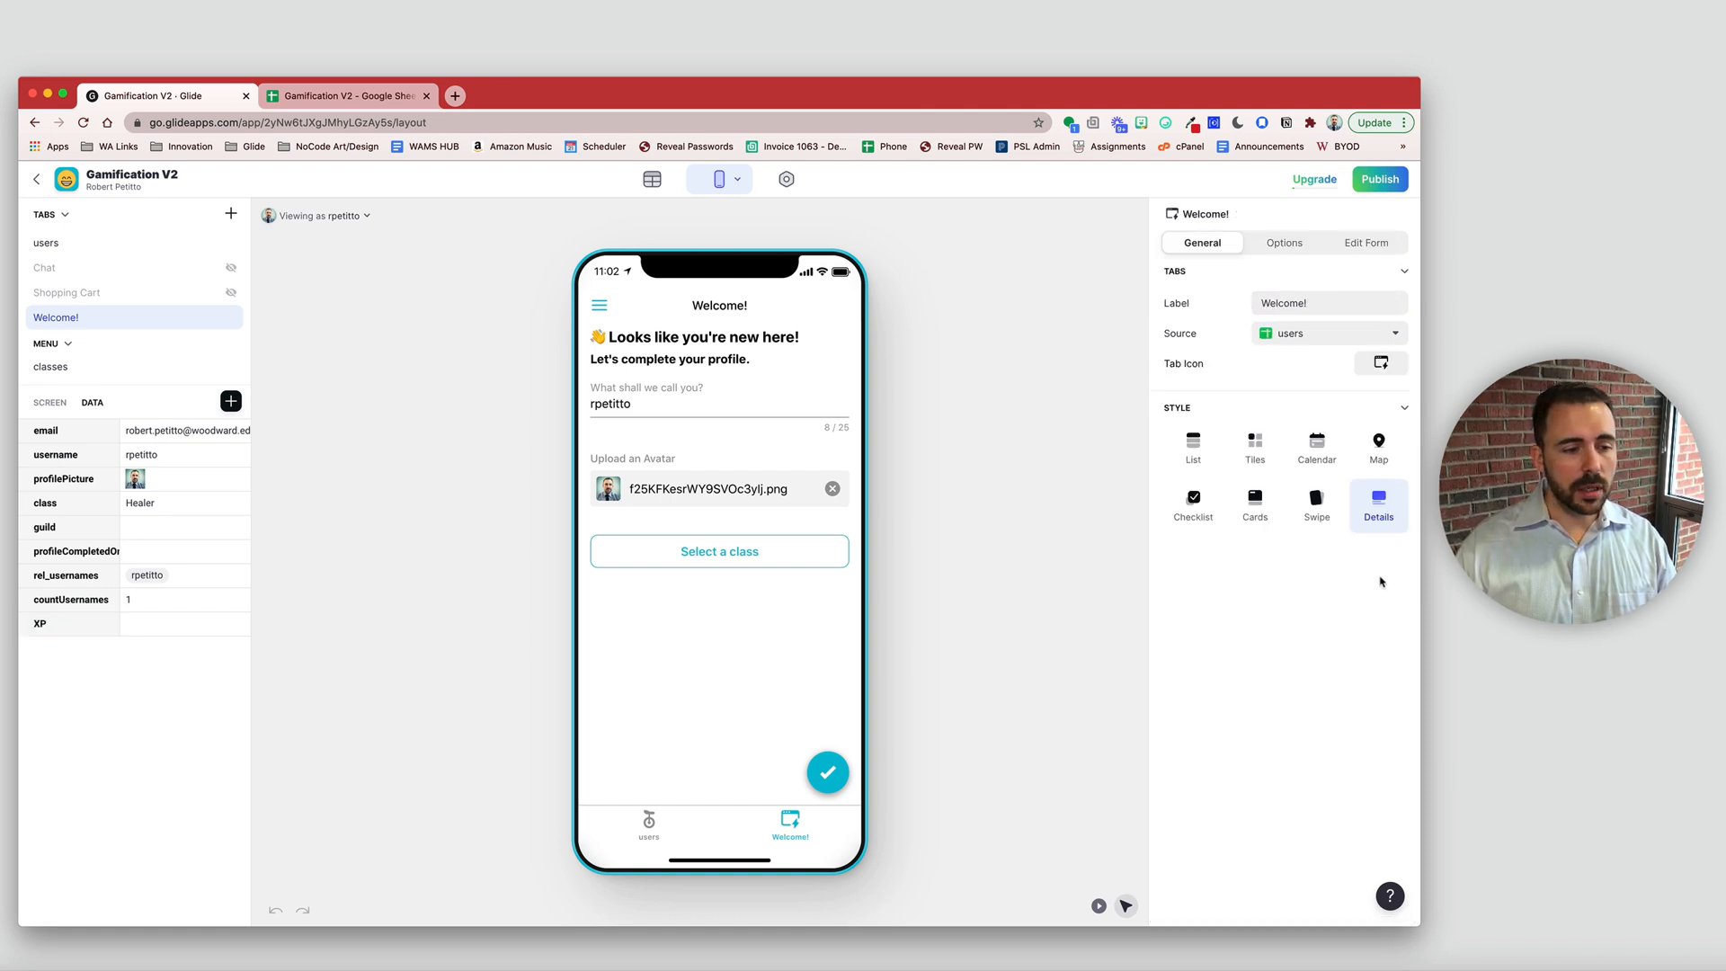
- Add a second Number column named Gold with Precision 1
{"action": "left_click", "coordinate": [231, 402]}
{"action": "left_click", "coordinate": [339, 315]}
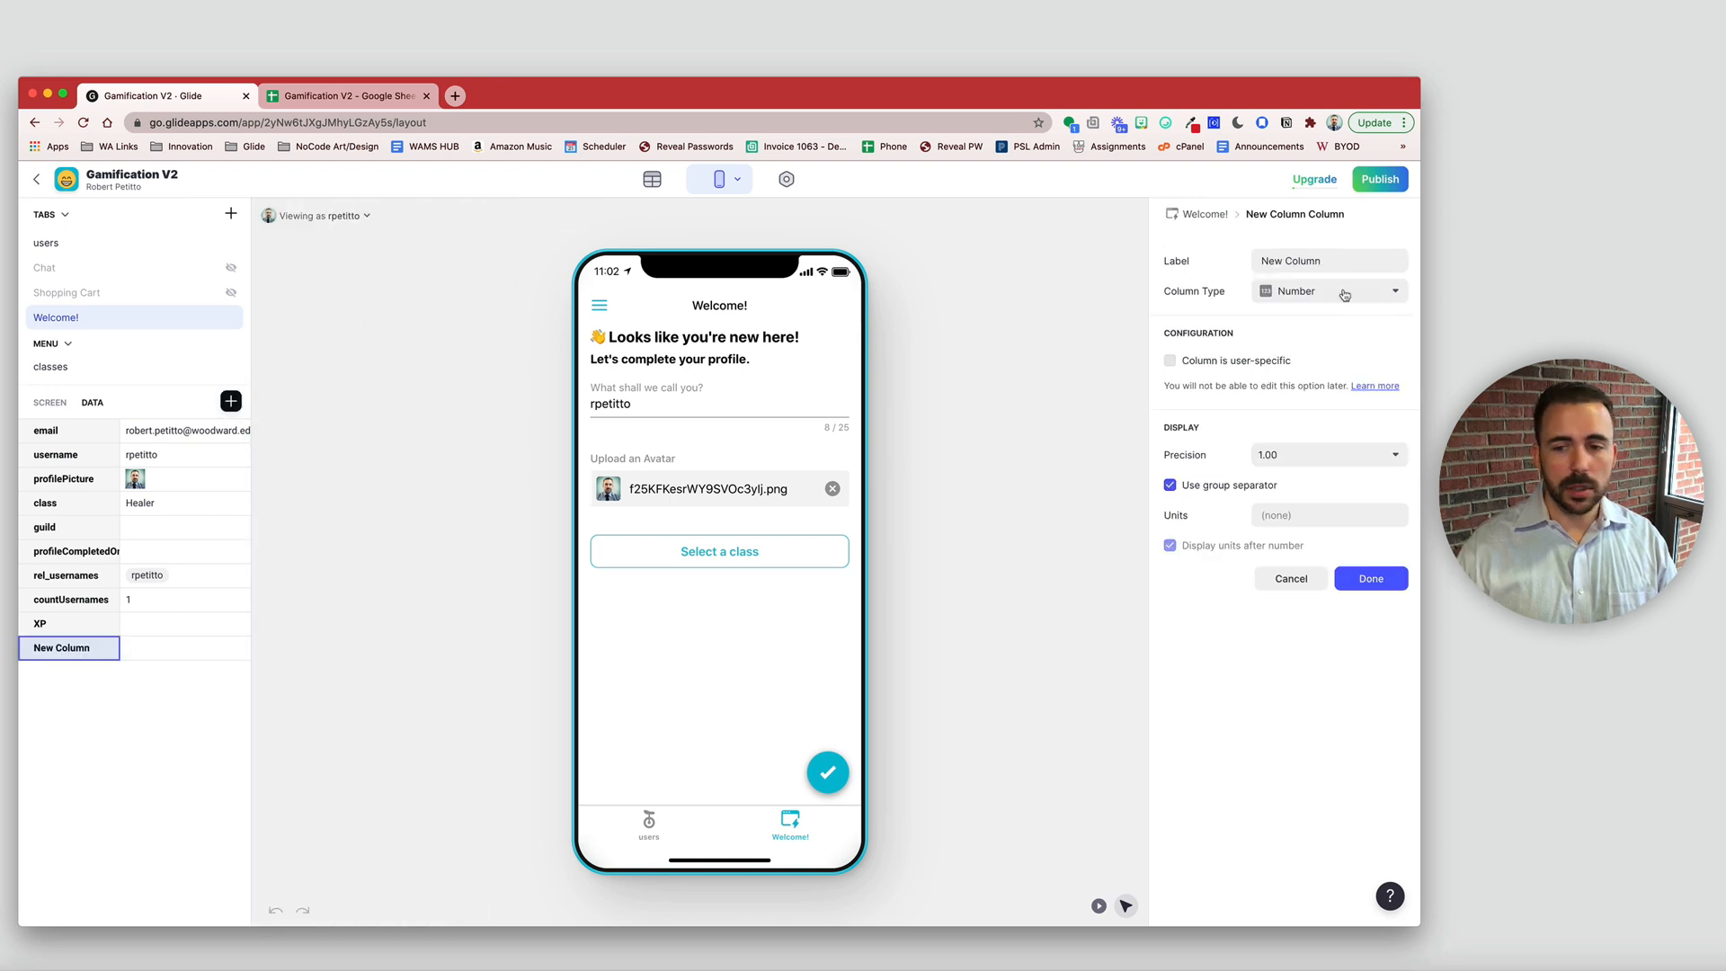
{"action": "triple_click", "coordinate": [1337, 259]}
{"action": "type", "text": "Gold"}
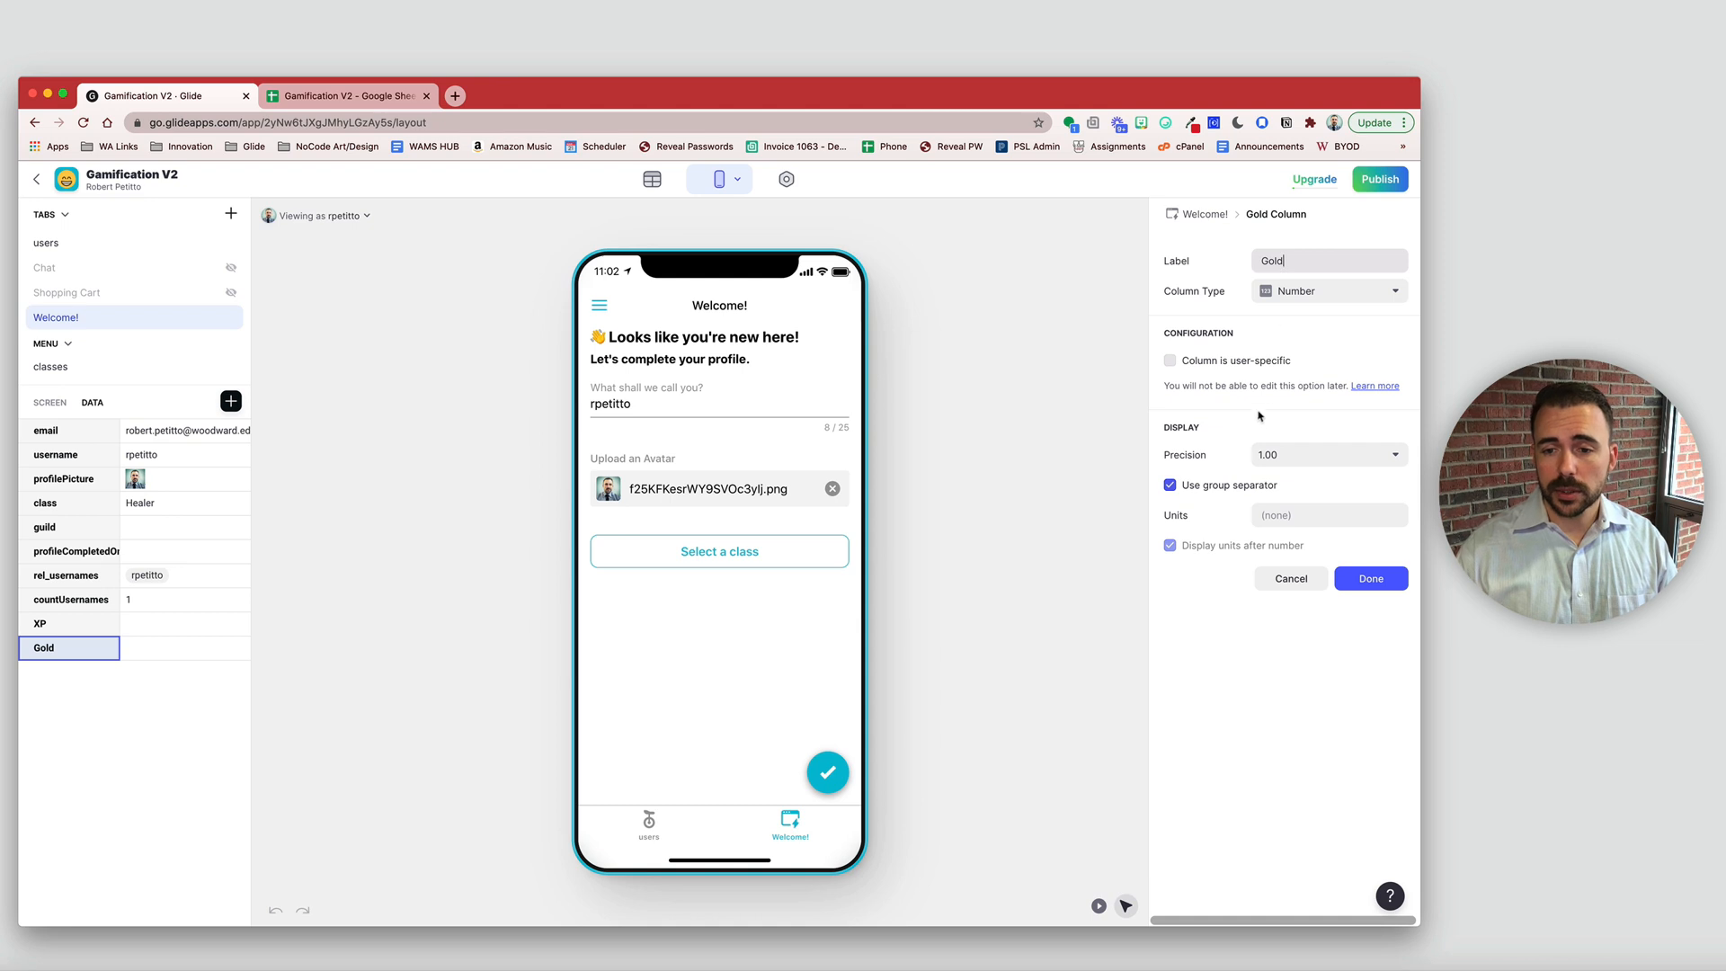
{"action": "left_click", "coordinate": [1277, 455]}
{"action": "left_click", "coordinate": [1283, 486]}
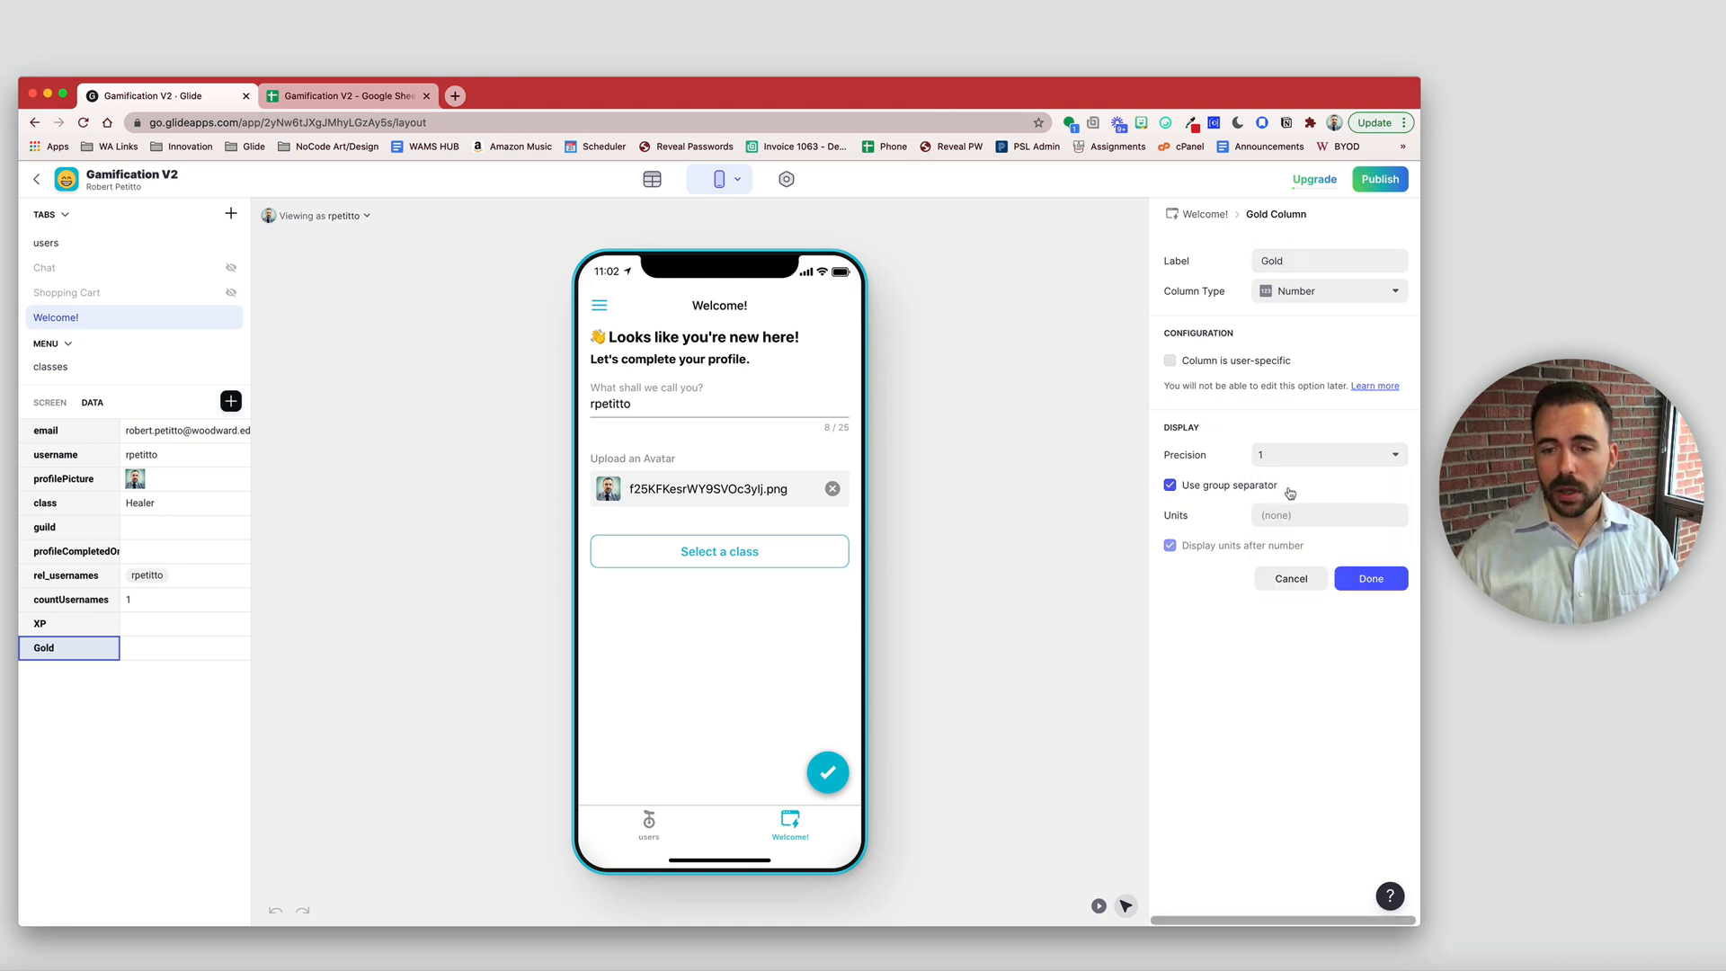
{"action": "left_click", "coordinate": [1370, 582]}
- Review the XP, Gold and profileCompletedOn column settings
{"action": "left_click", "coordinate": [146, 631]}
{"action": "left_click", "coordinate": [150, 647]}
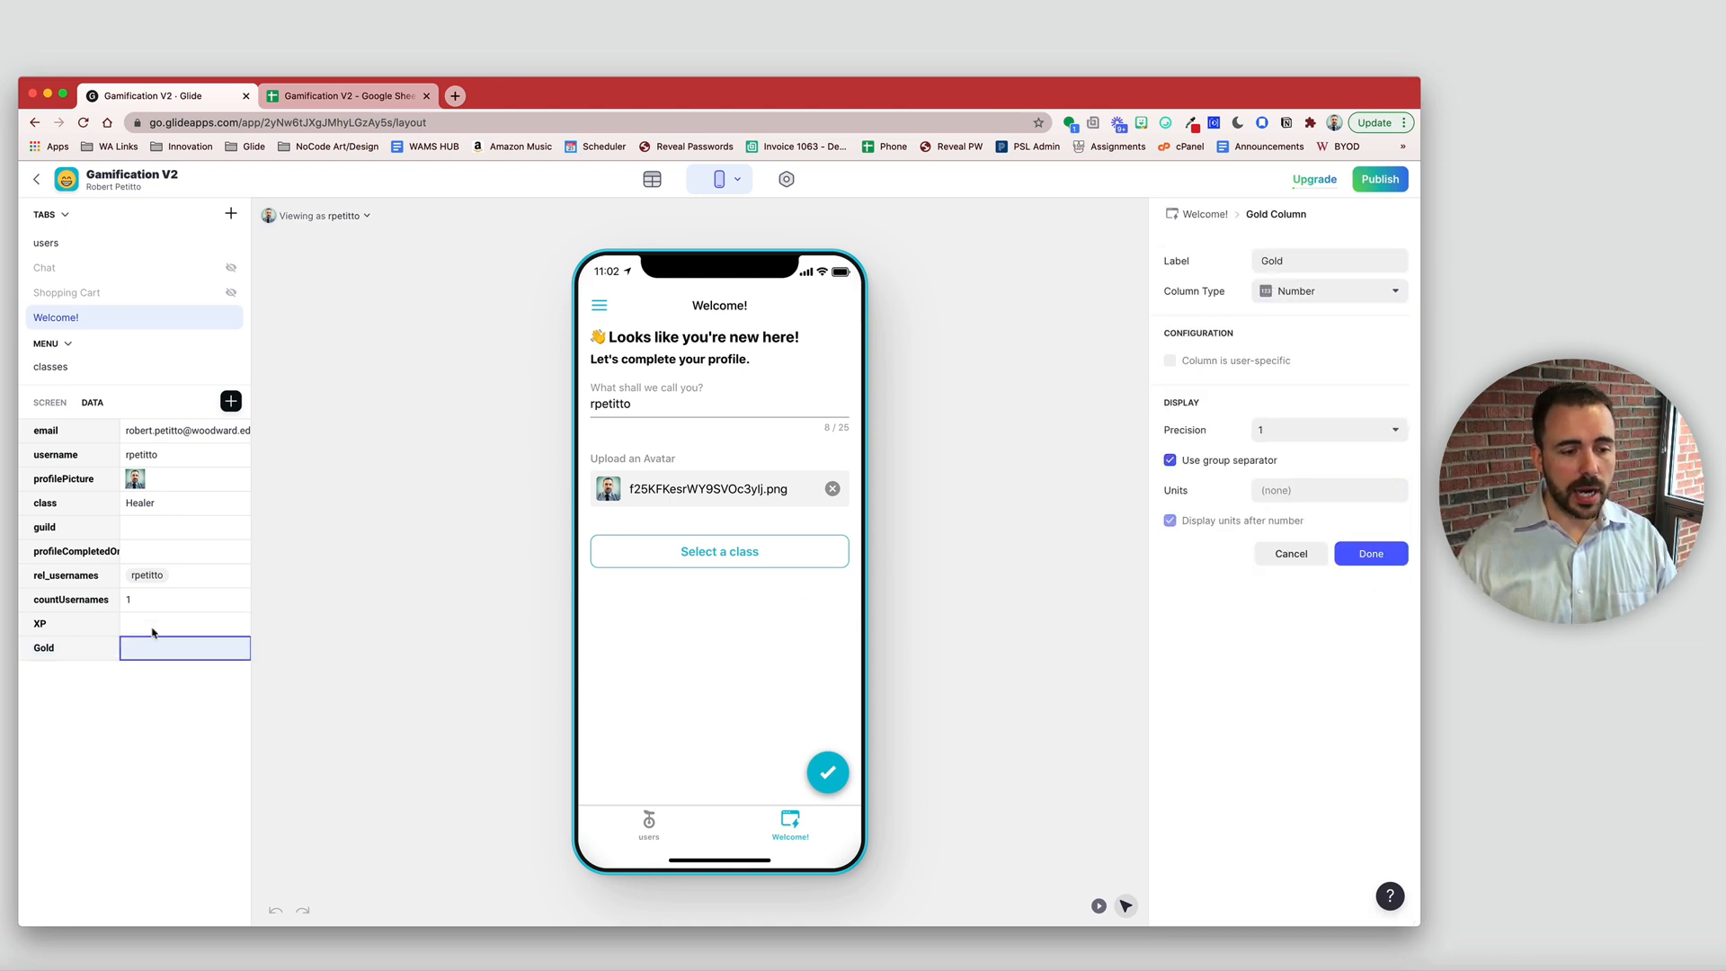
{"action": "left_click", "coordinate": [153, 628]}
{"action": "left_click", "coordinate": [150, 650]}
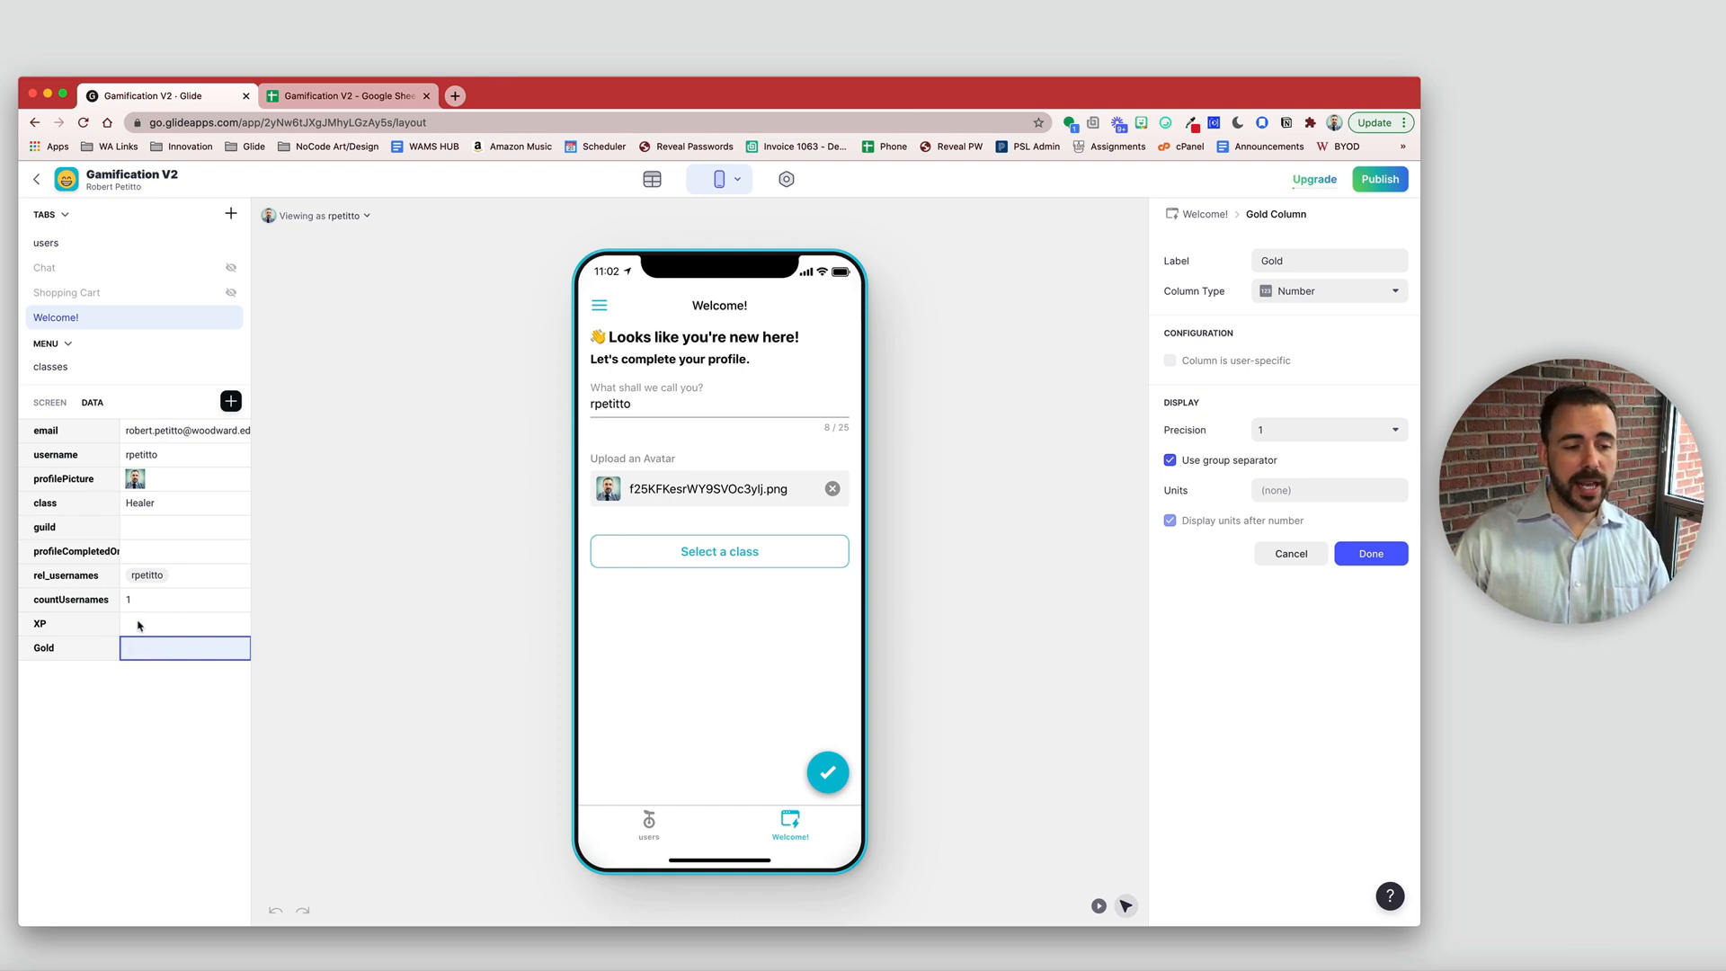
{"action": "left_click", "coordinate": [140, 625]}
{"action": "left_click", "coordinate": [131, 648]}
{"action": "left_click", "coordinate": [165, 552]}
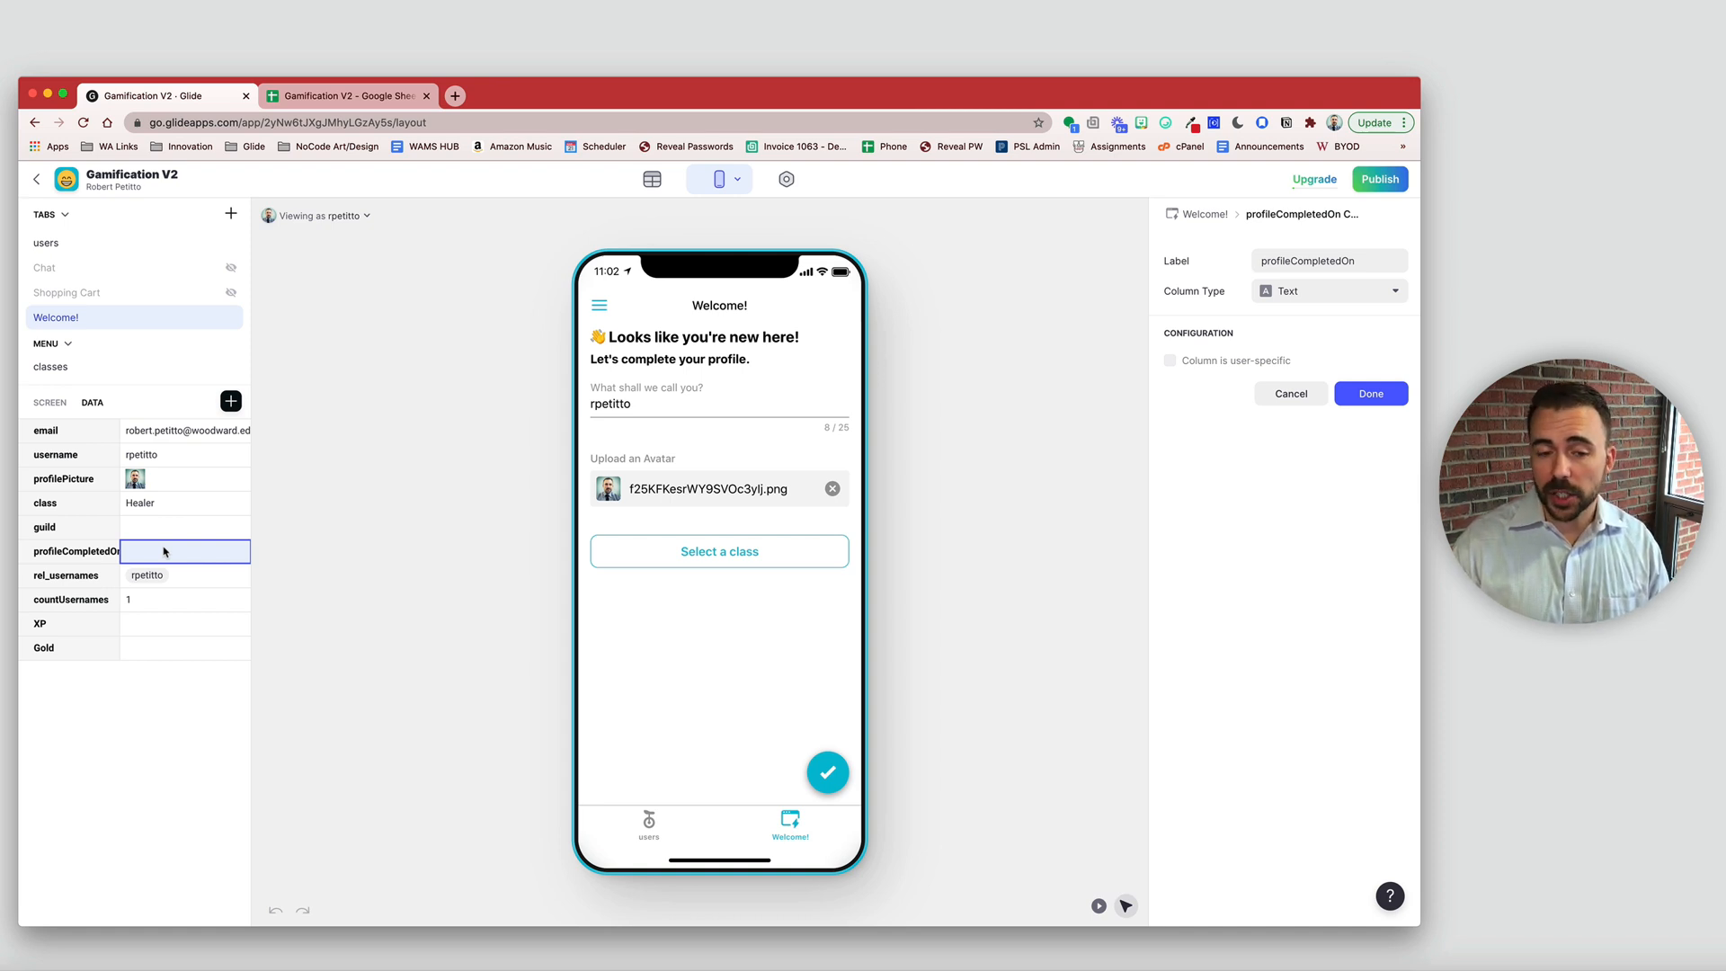
{"action": "left_click", "coordinate": [929, 640]}
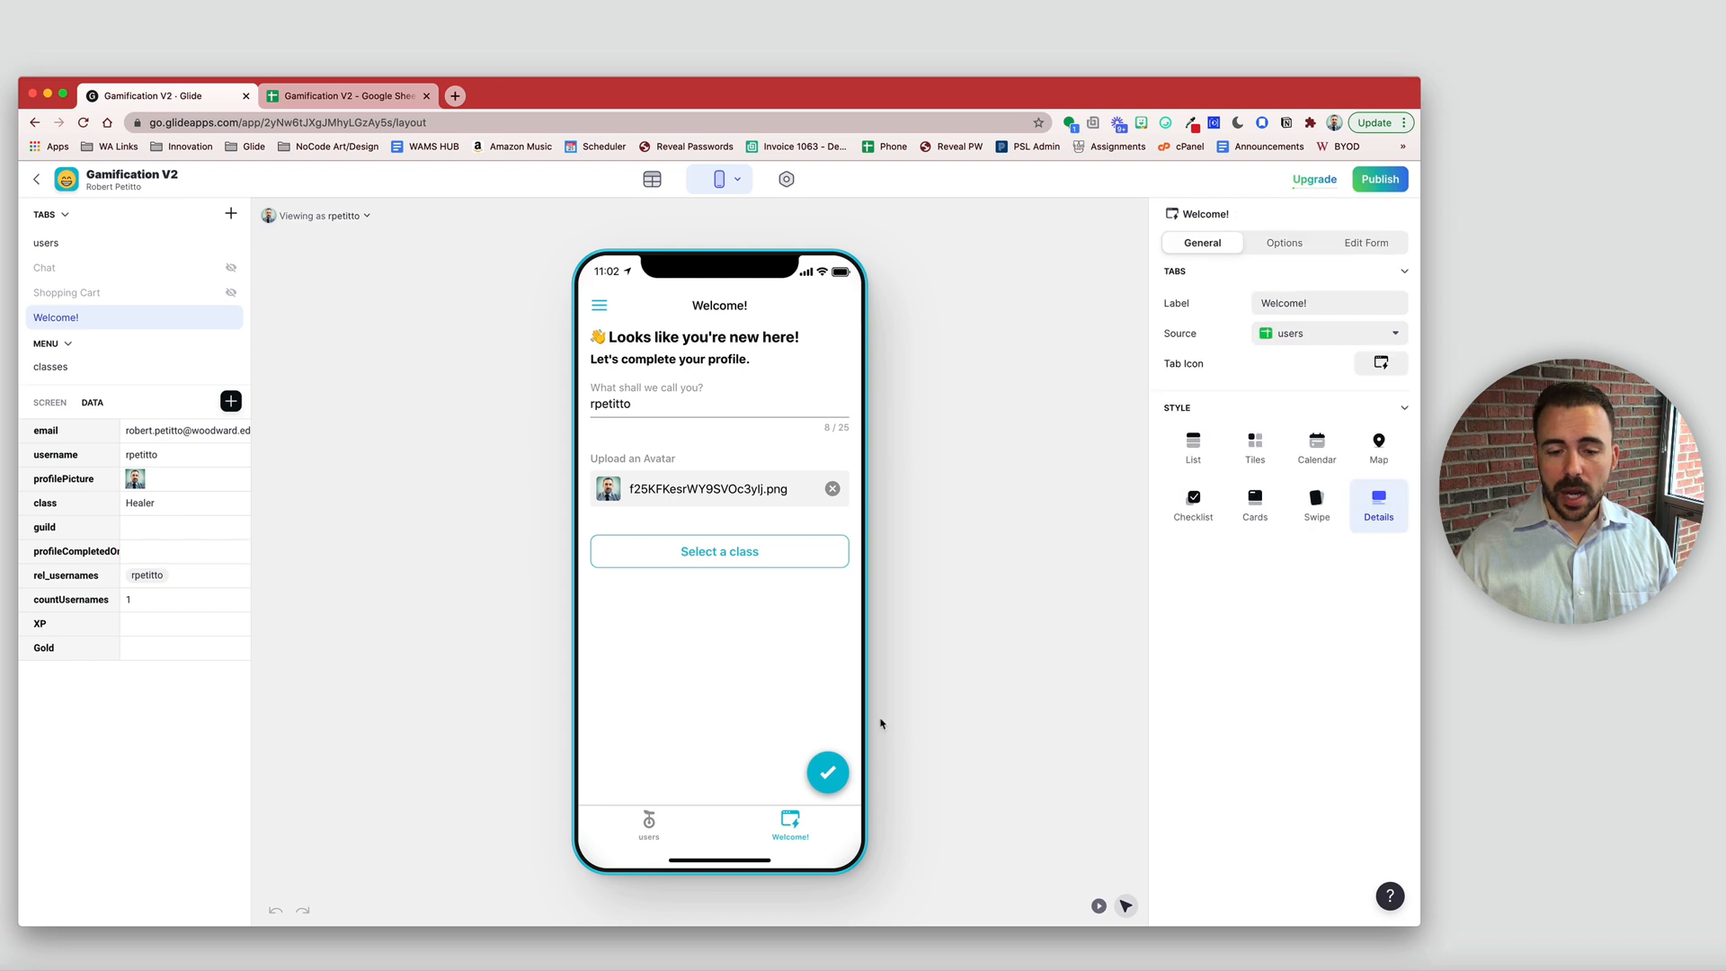
- In Set columns, set XP to 0, Gold to 10, and profileCompletedOn to Current date/time
{"action": "left_click", "coordinate": [828, 773]}
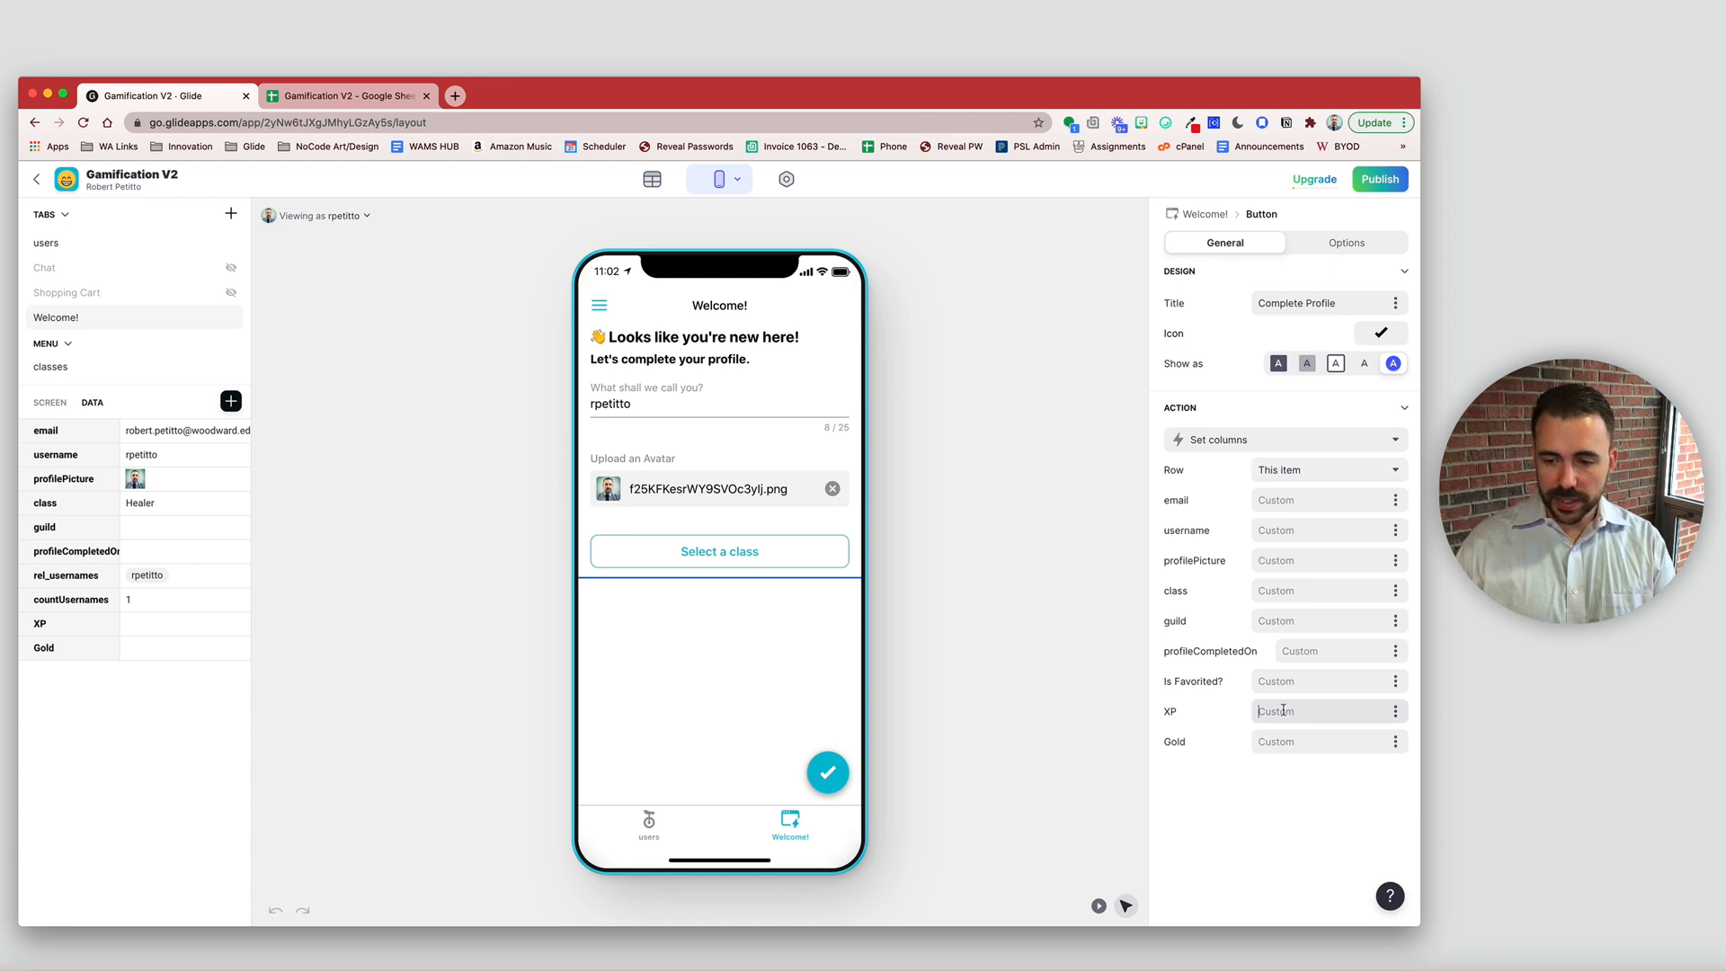
{"action": "type", "text": "0"}
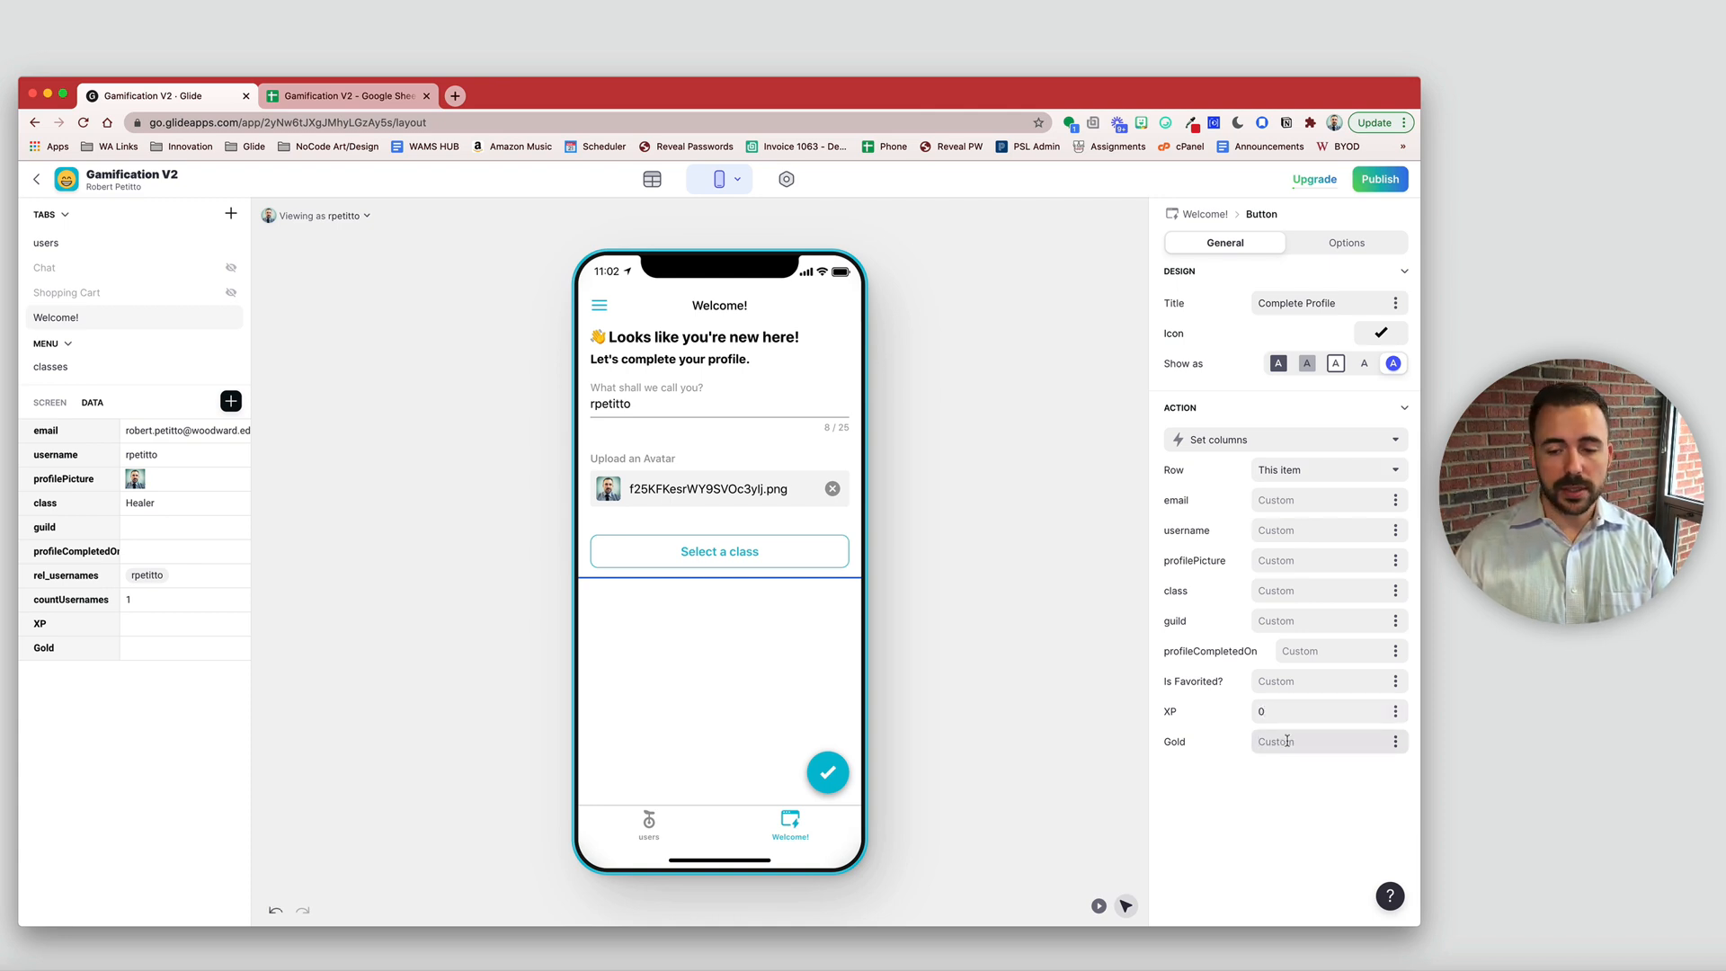
{"action": "type", "text": "0"}
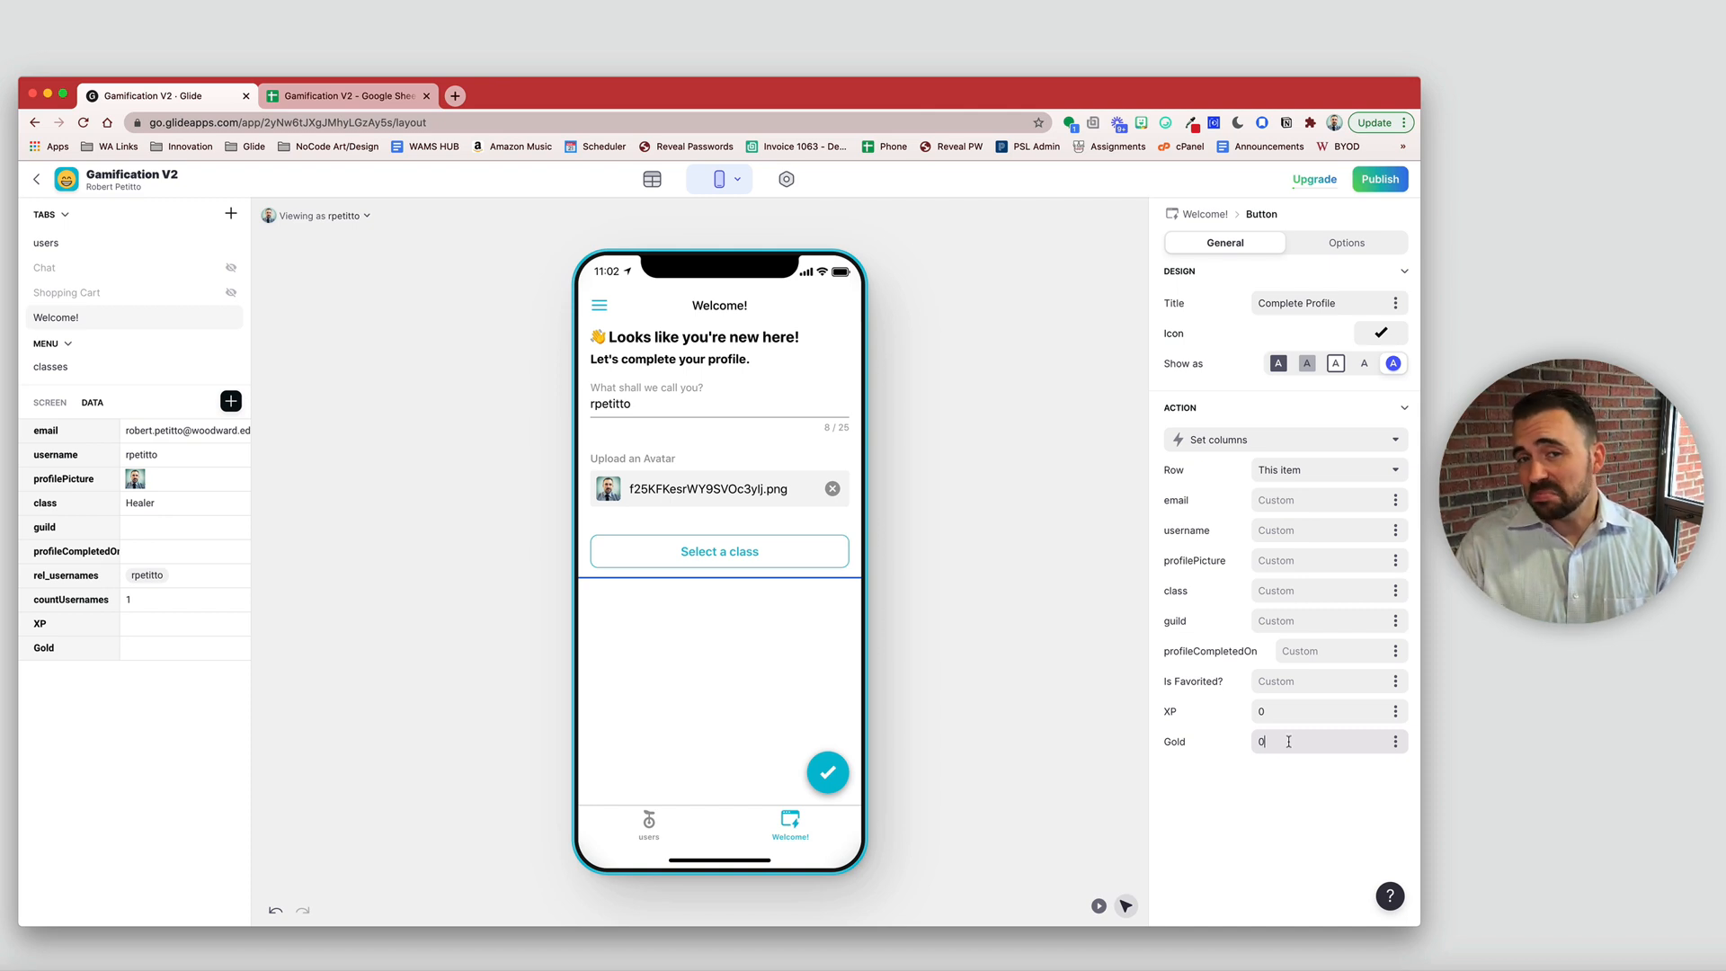
{"action": "left_click_drag", "start_coordinate": [1288, 741], "coordinate": [1202, 739]}
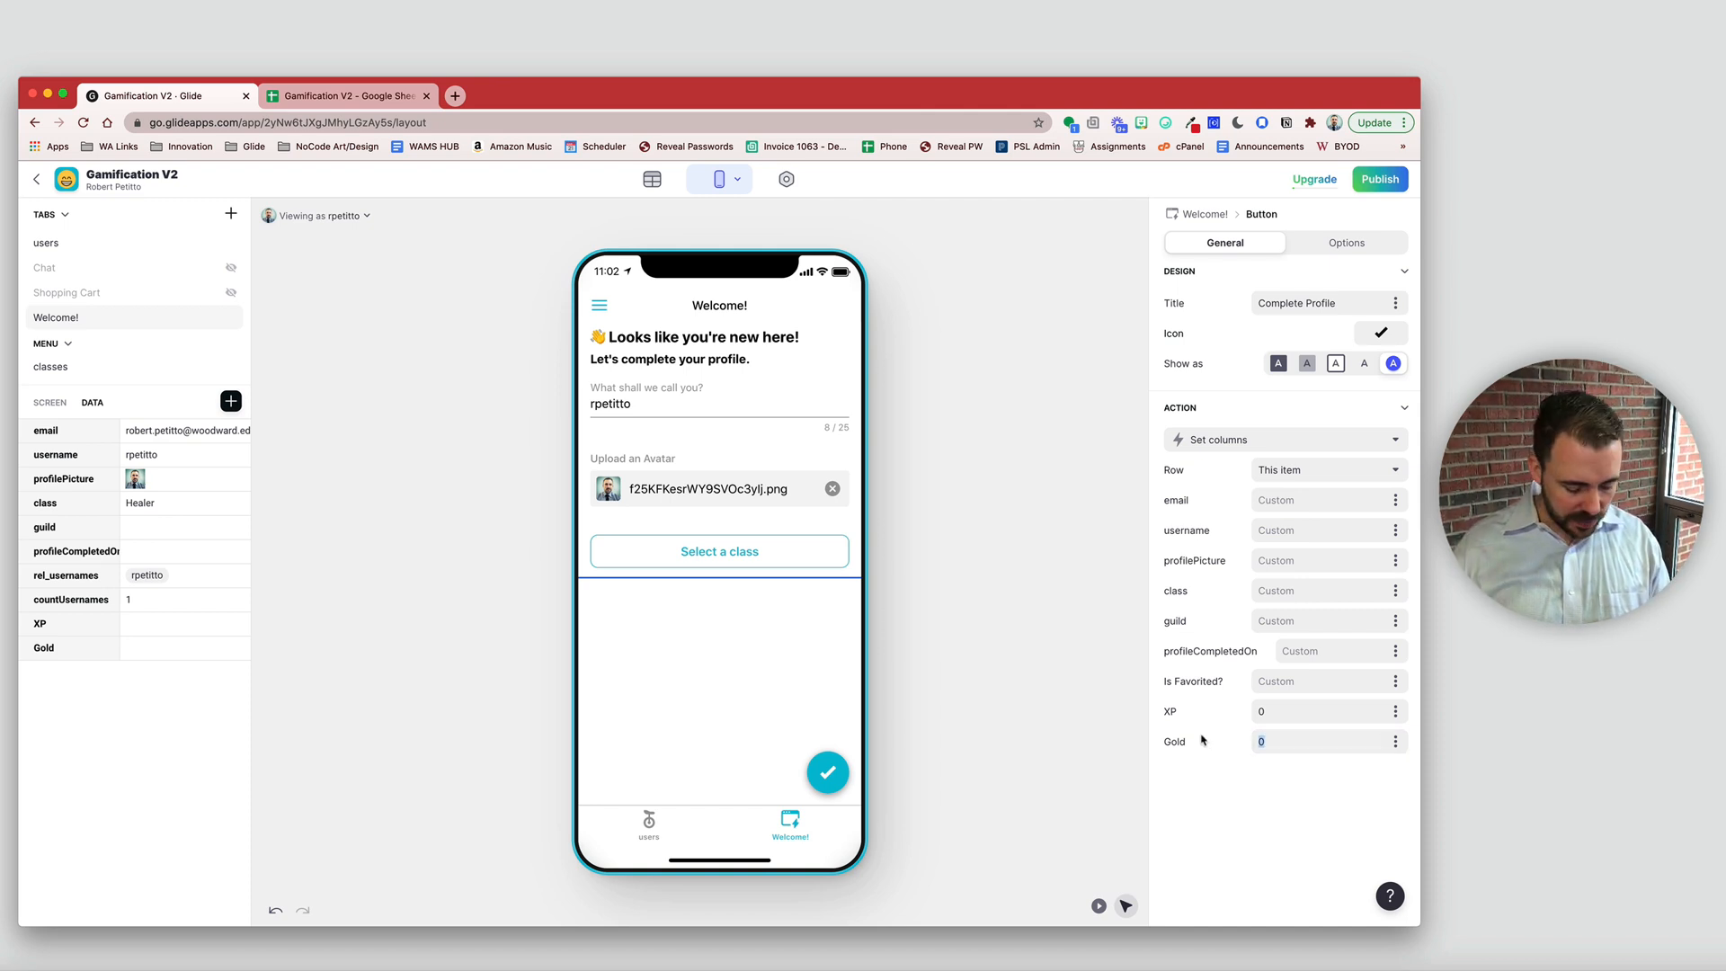
{"action": "type", "text": "10"}
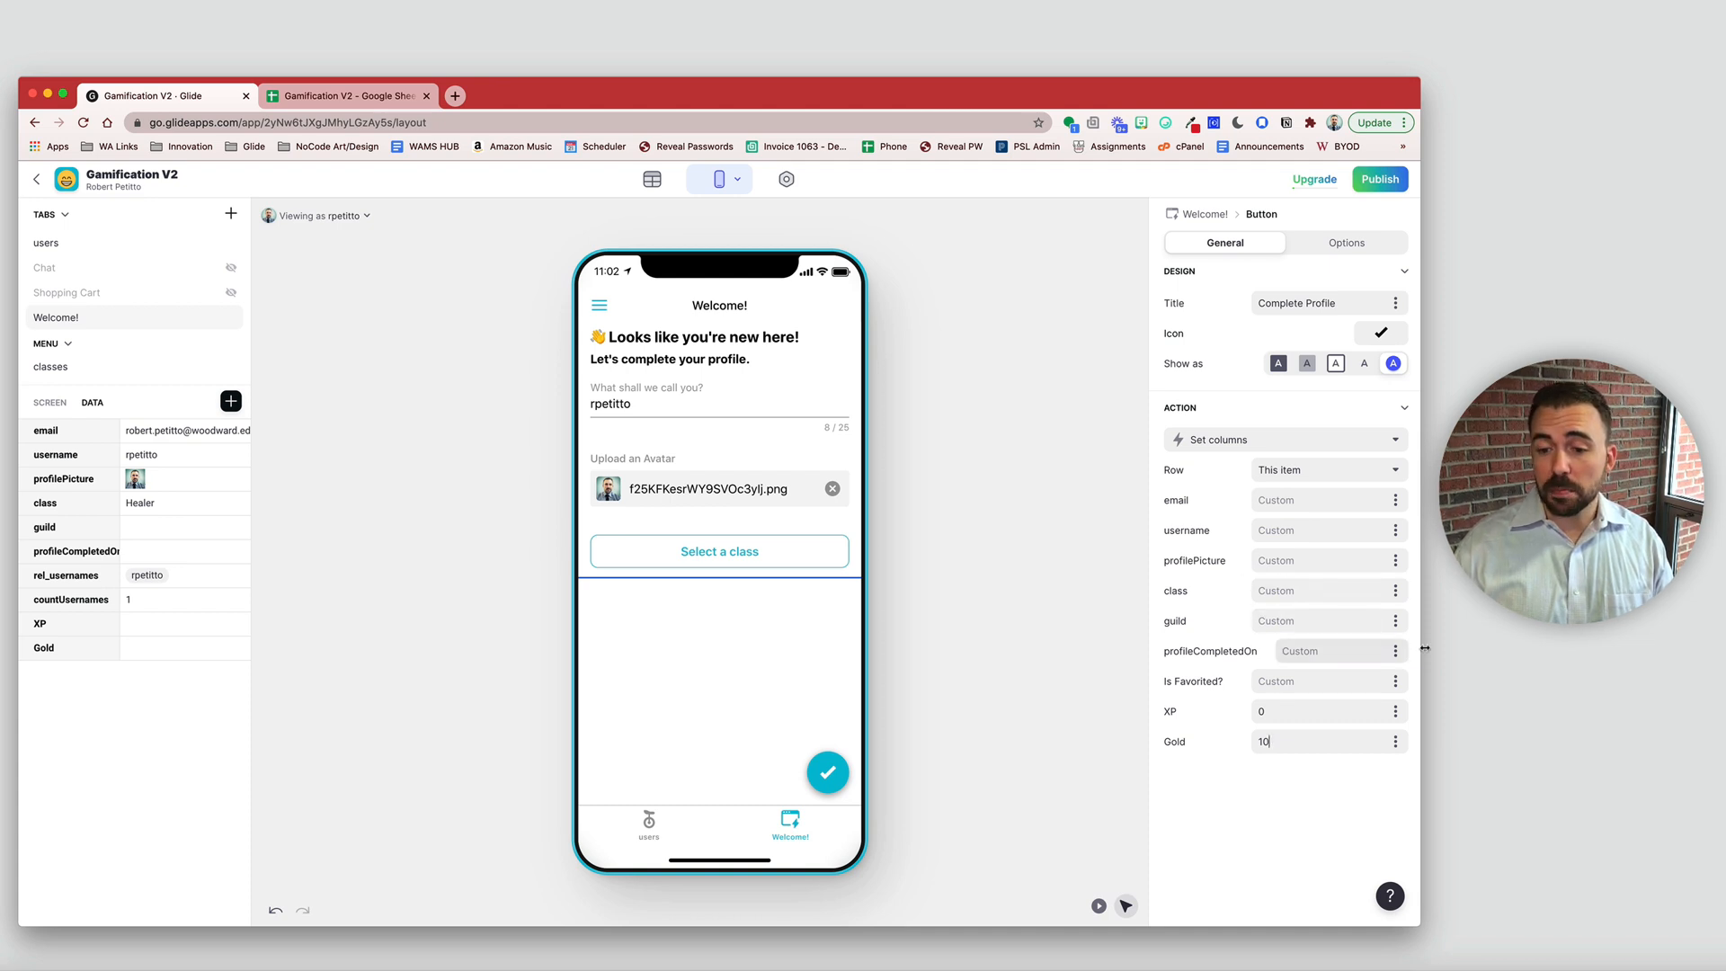
{"action": "left_click", "coordinate": [1396, 653]}
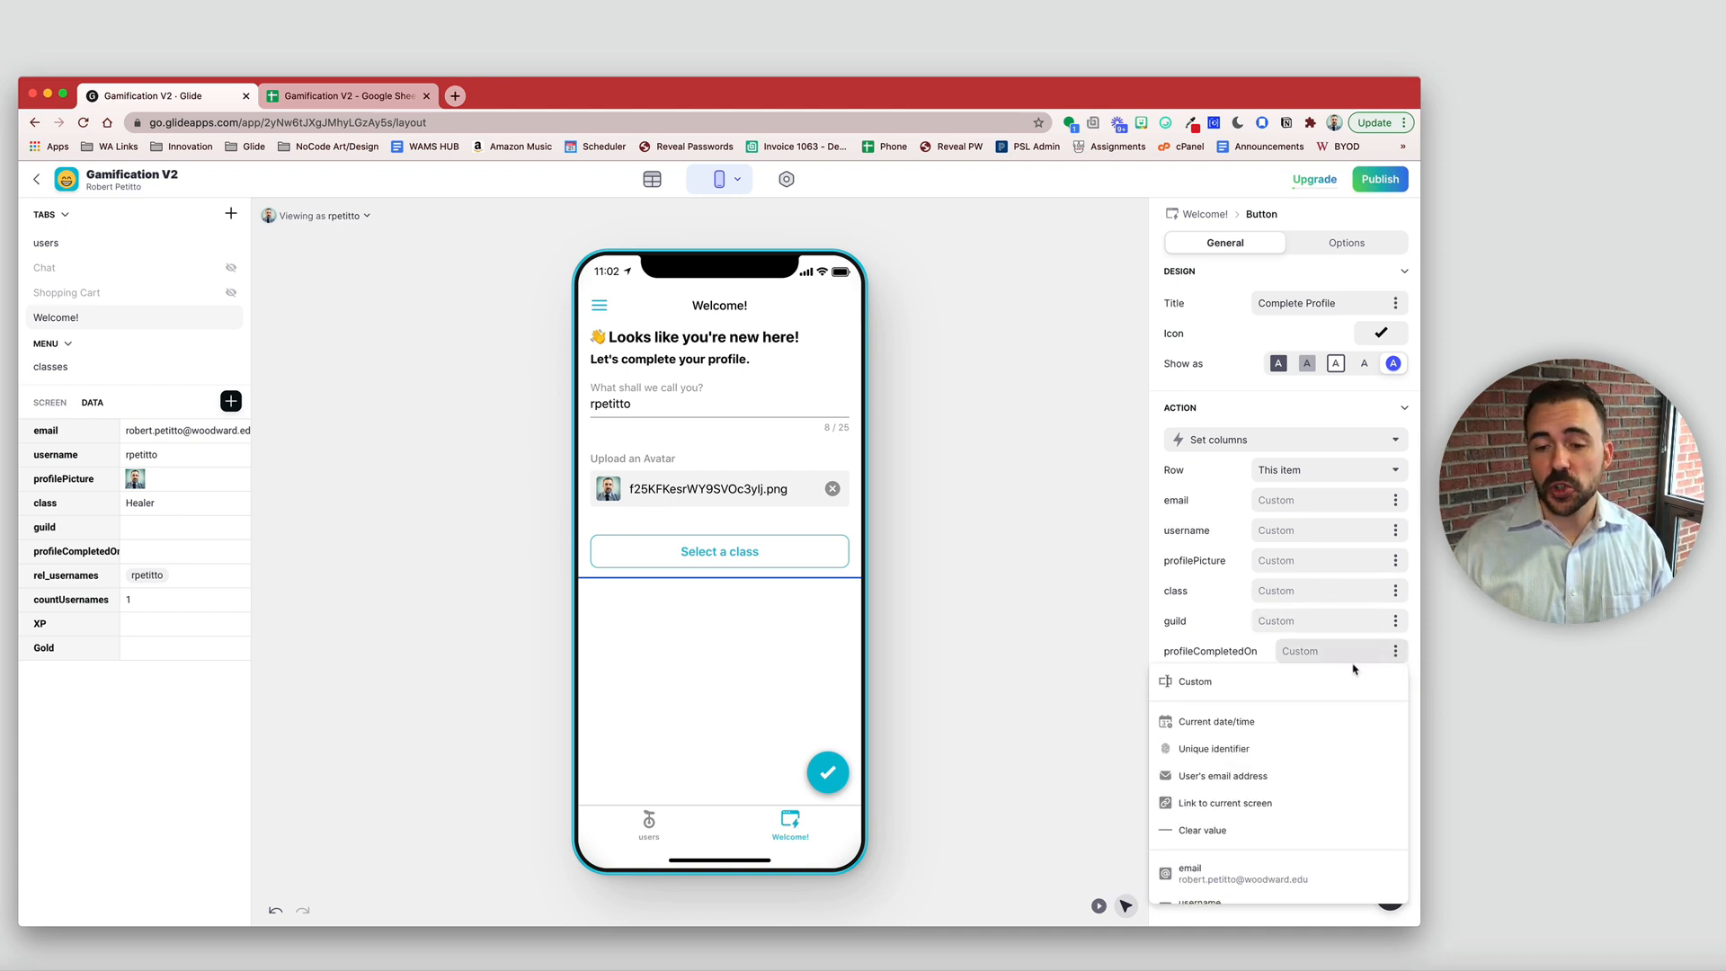
{"action": "left_click", "coordinate": [1319, 724]}
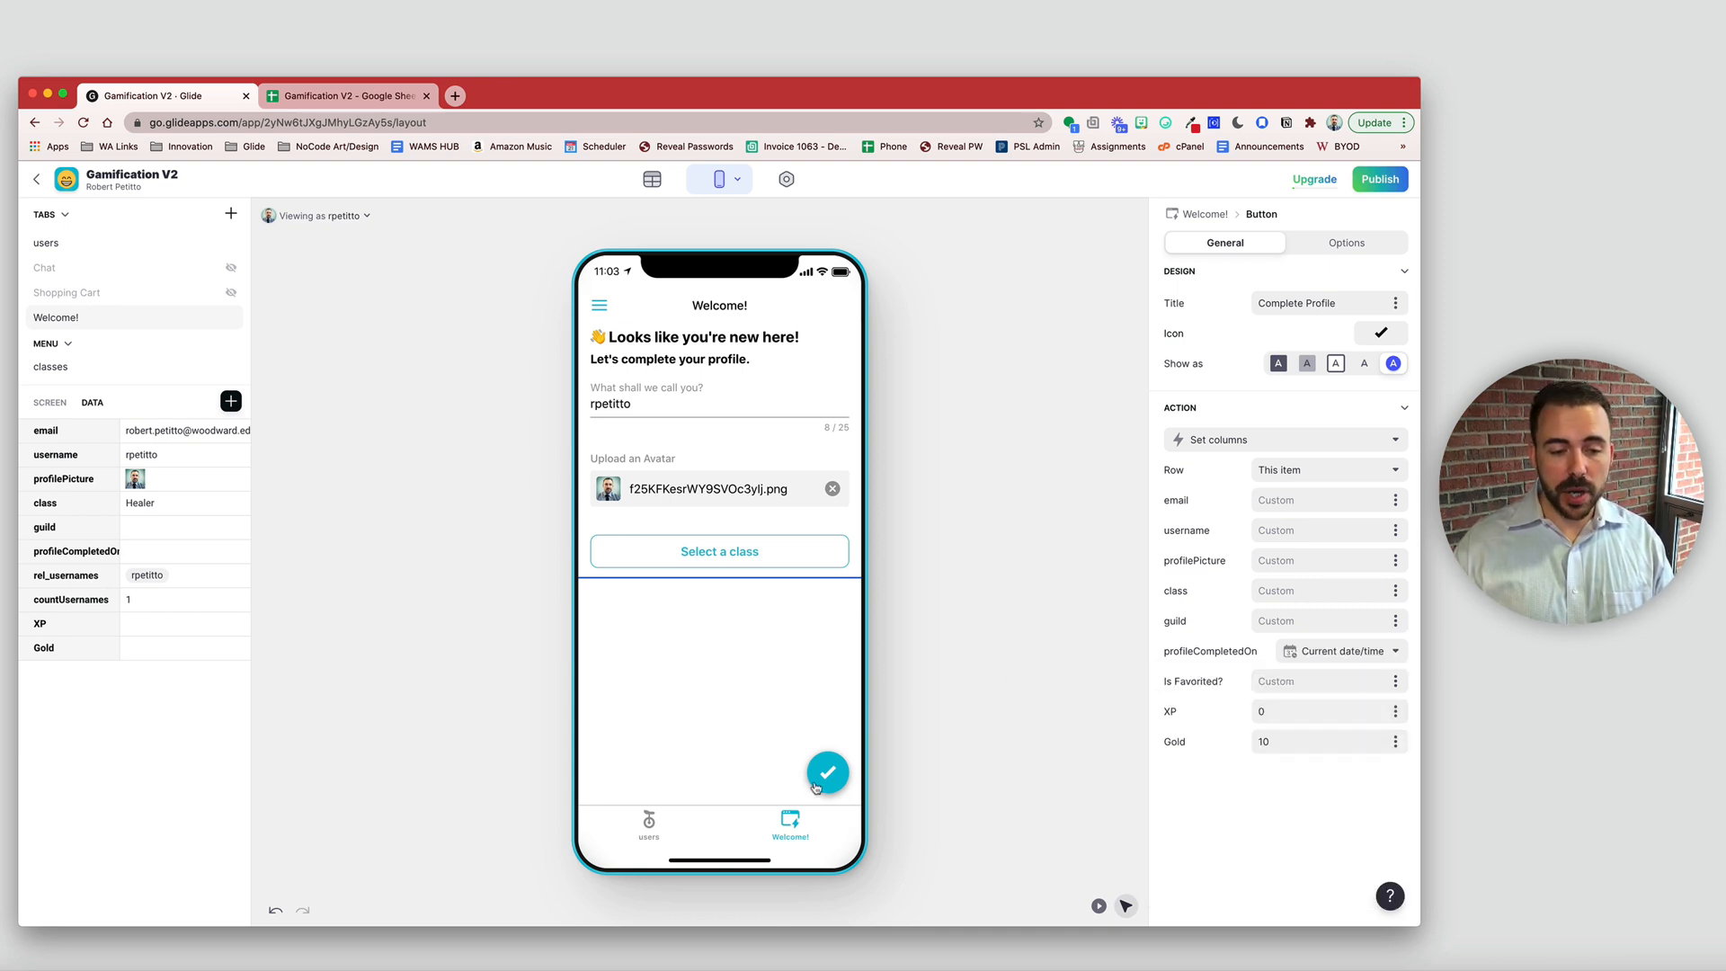
{"action": "left_click", "coordinate": [165, 551]}
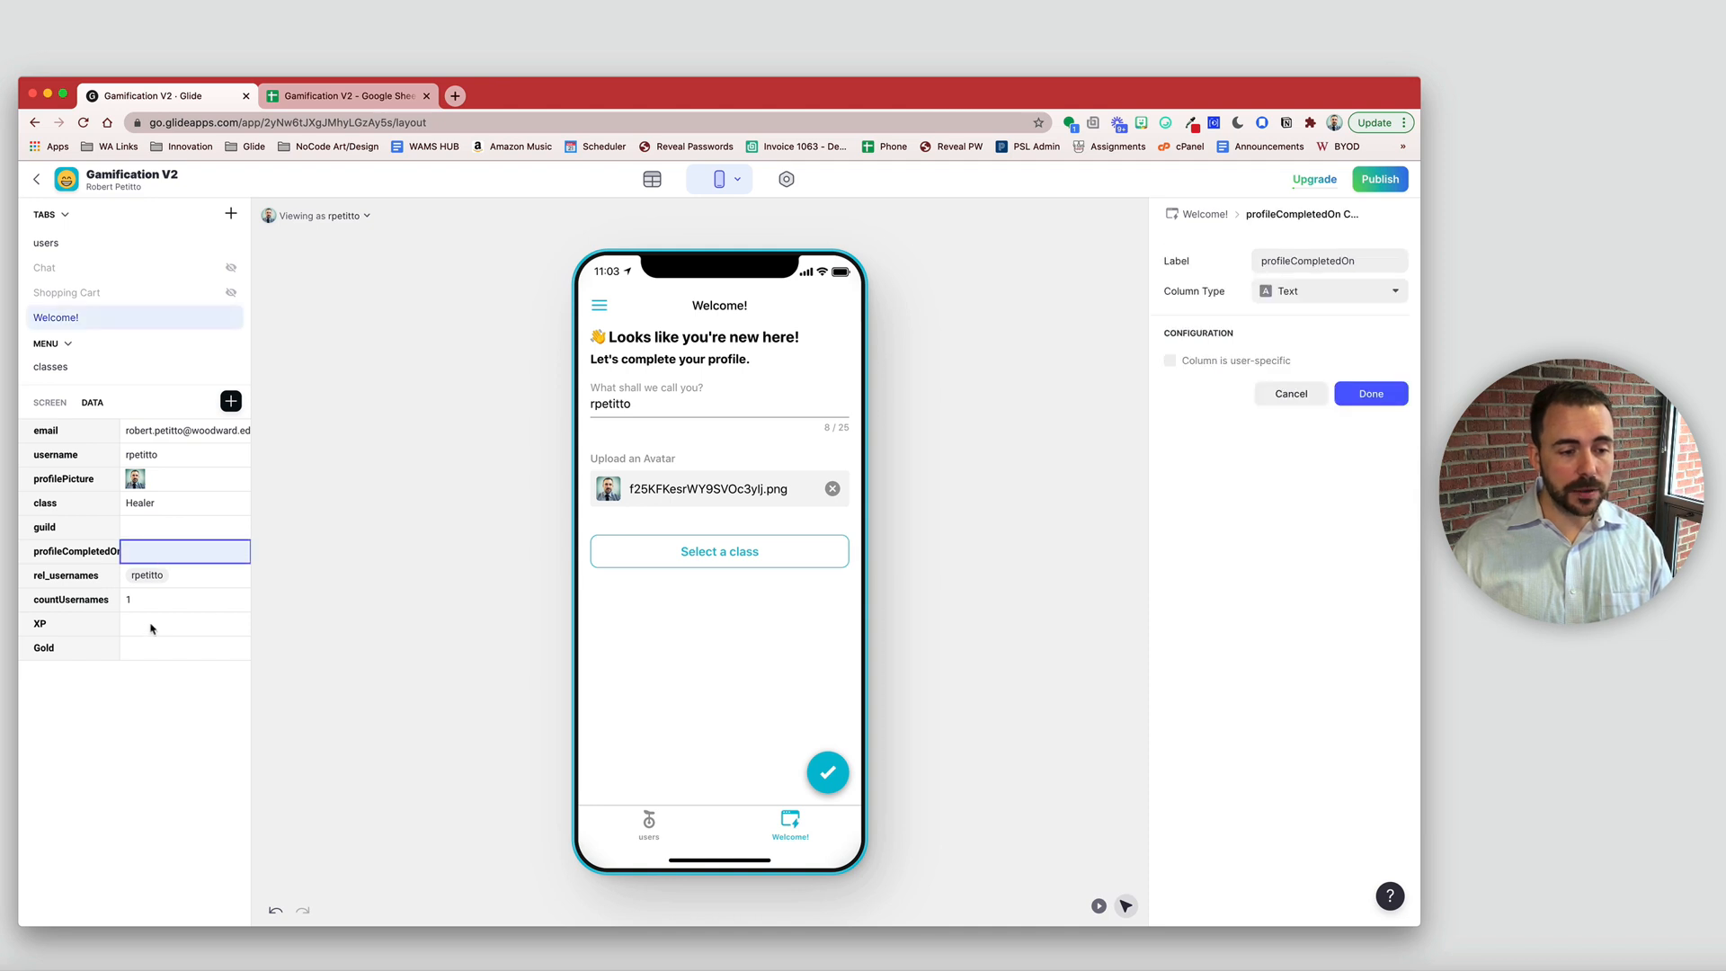
- Check the XP, Gold, class, profilePicture and username values, then select the Floating Button
{"action": "left_click", "coordinate": [149, 629]}
{"action": "left_click", "coordinate": [151, 651]}
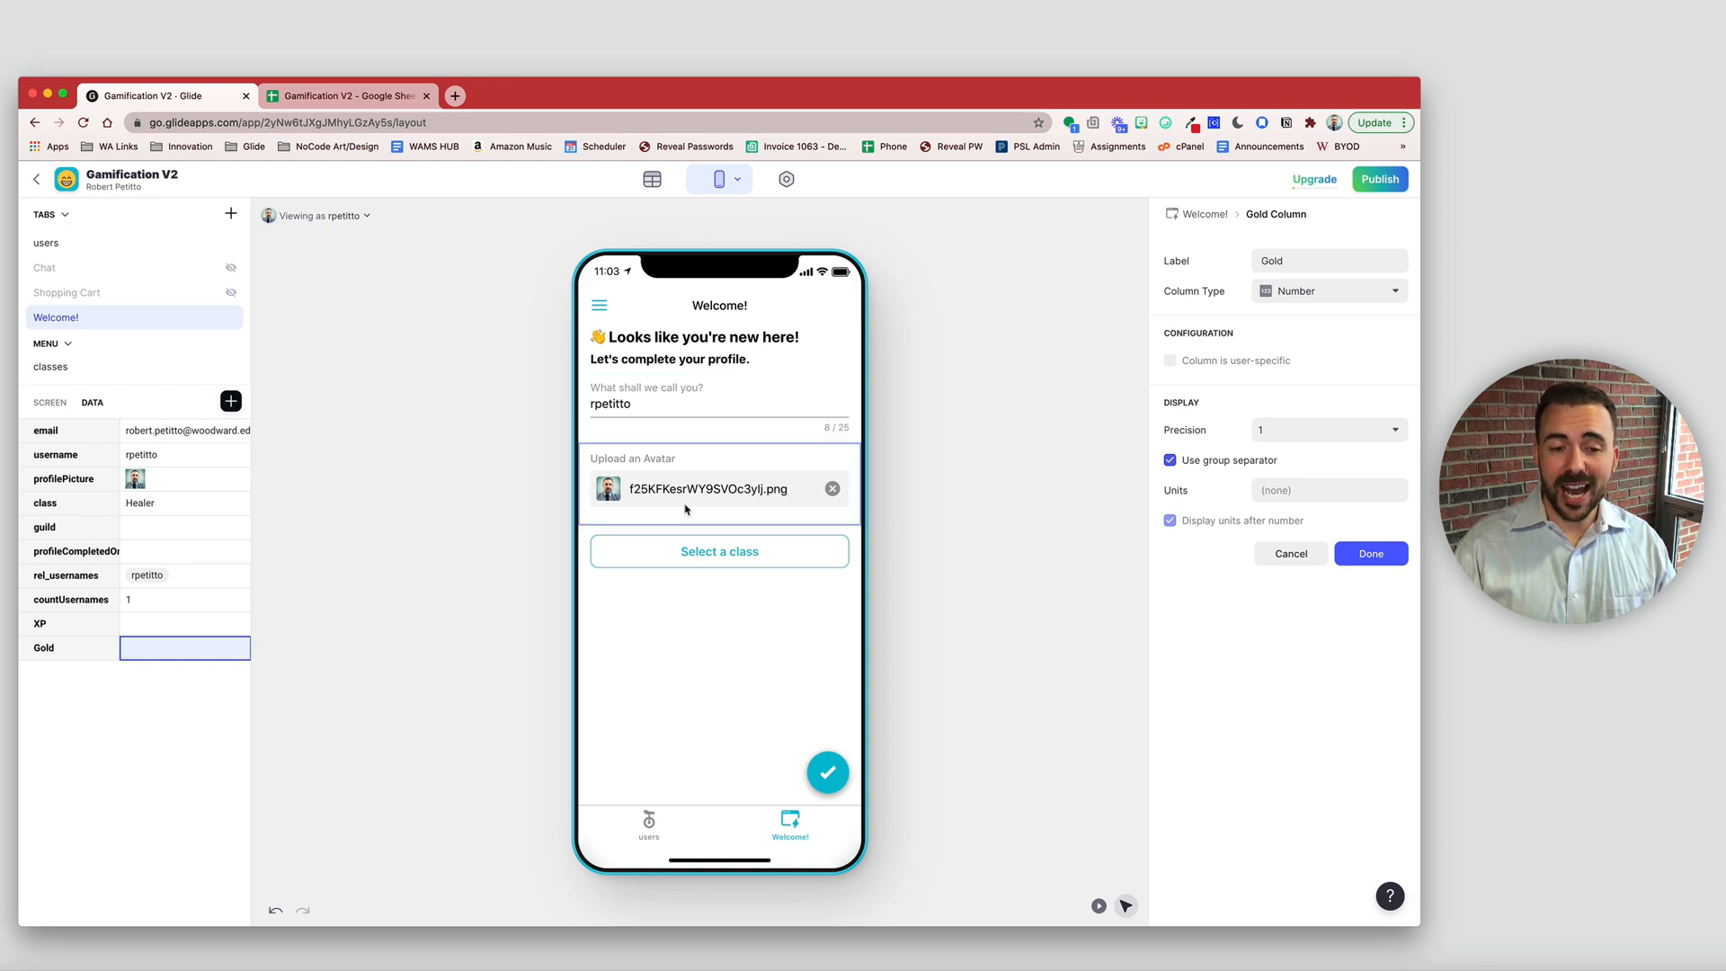
{"action": "left_click", "coordinate": [141, 504]}
{"action": "left_click", "coordinate": [170, 484]}
{"action": "left_click", "coordinate": [174, 458]}
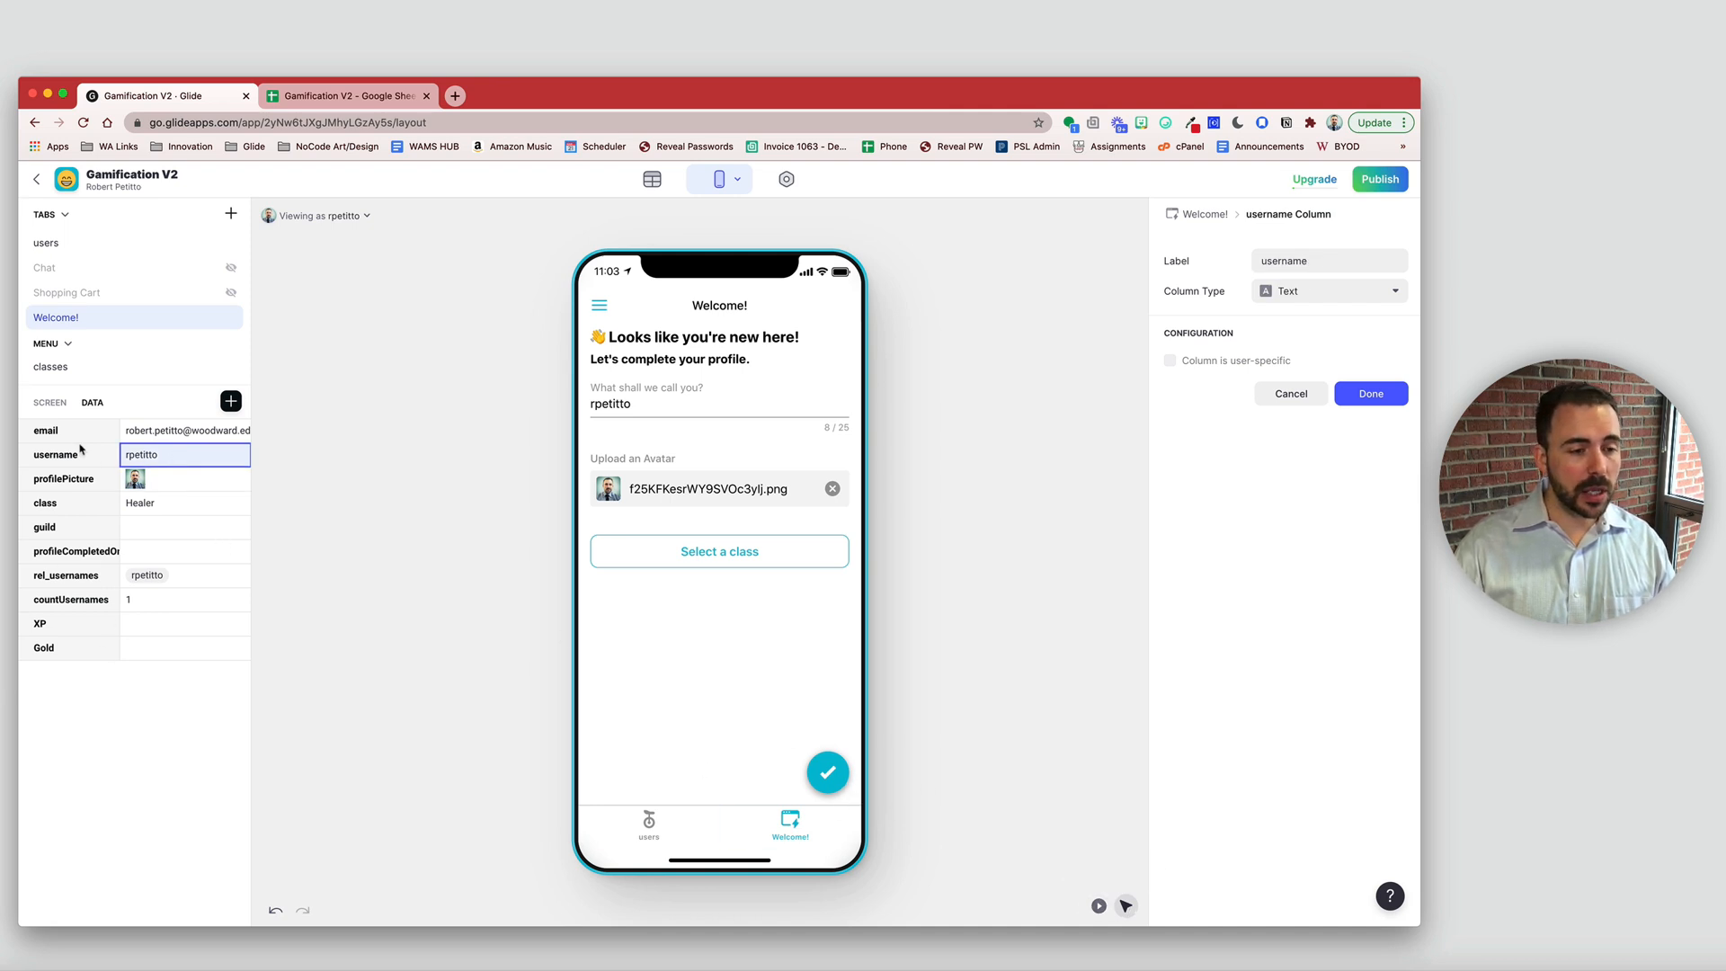
{"action": "left_click", "coordinate": [50, 401]}
{"action": "left_click", "coordinate": [171, 557]}
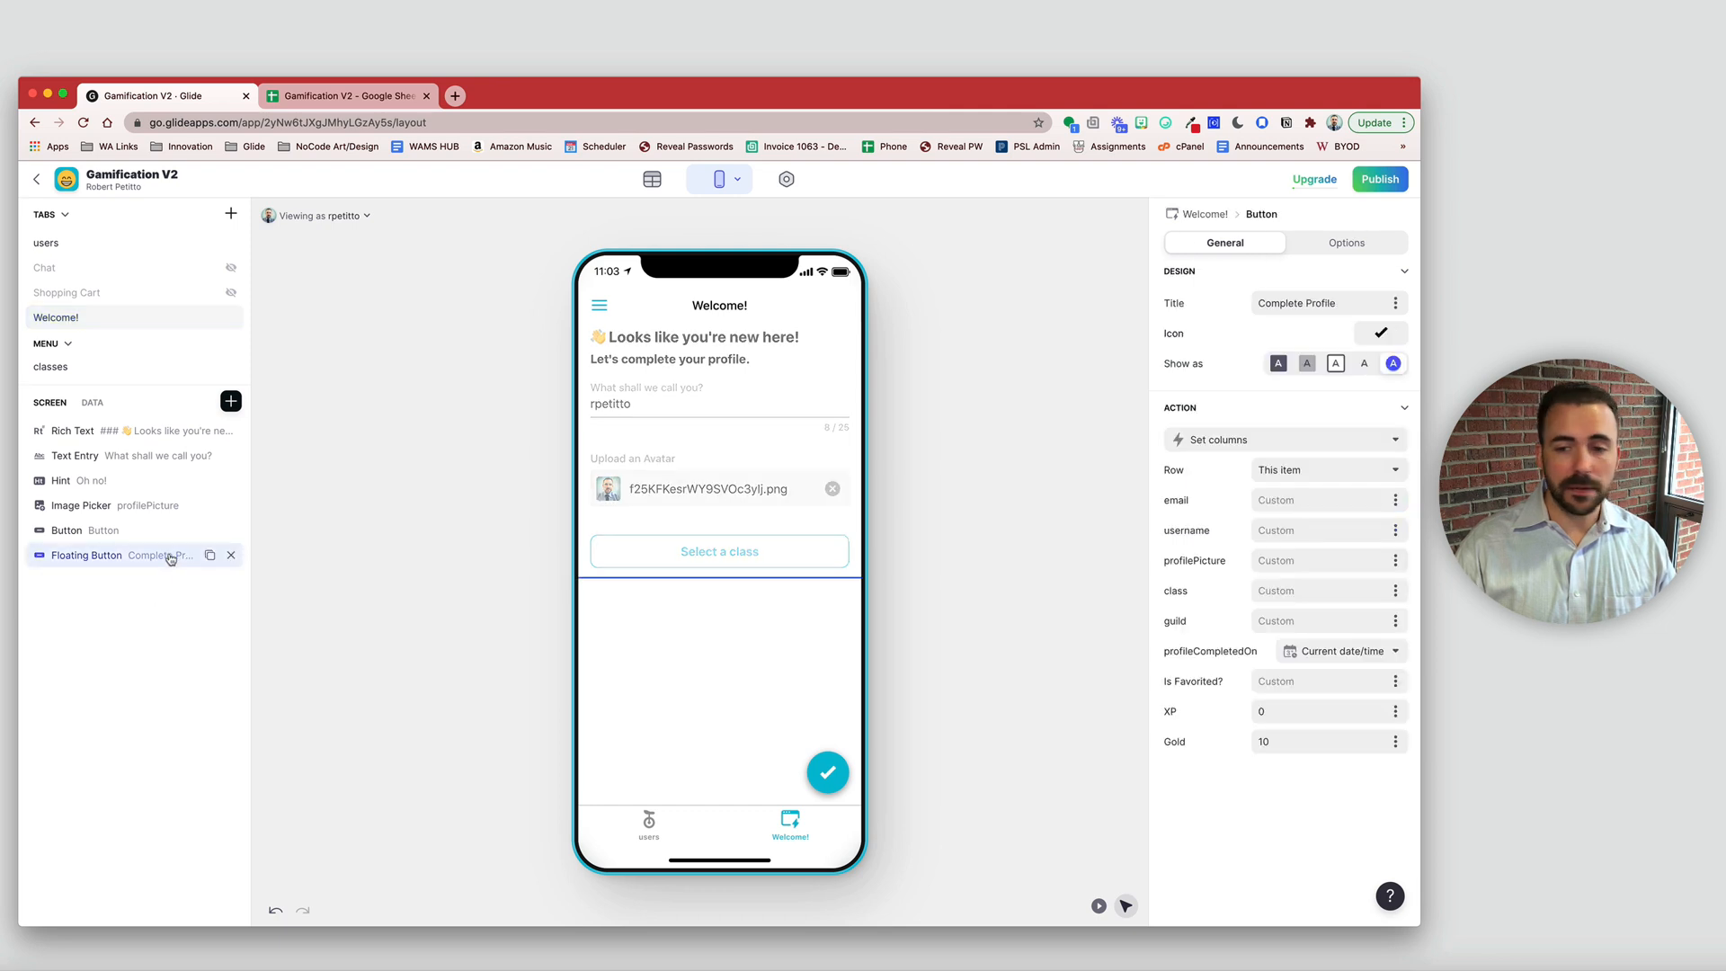
- Add visibility conditions requiring username, profilePicture and class to be not empty
{"action": "left_click", "coordinate": [1371, 243]}
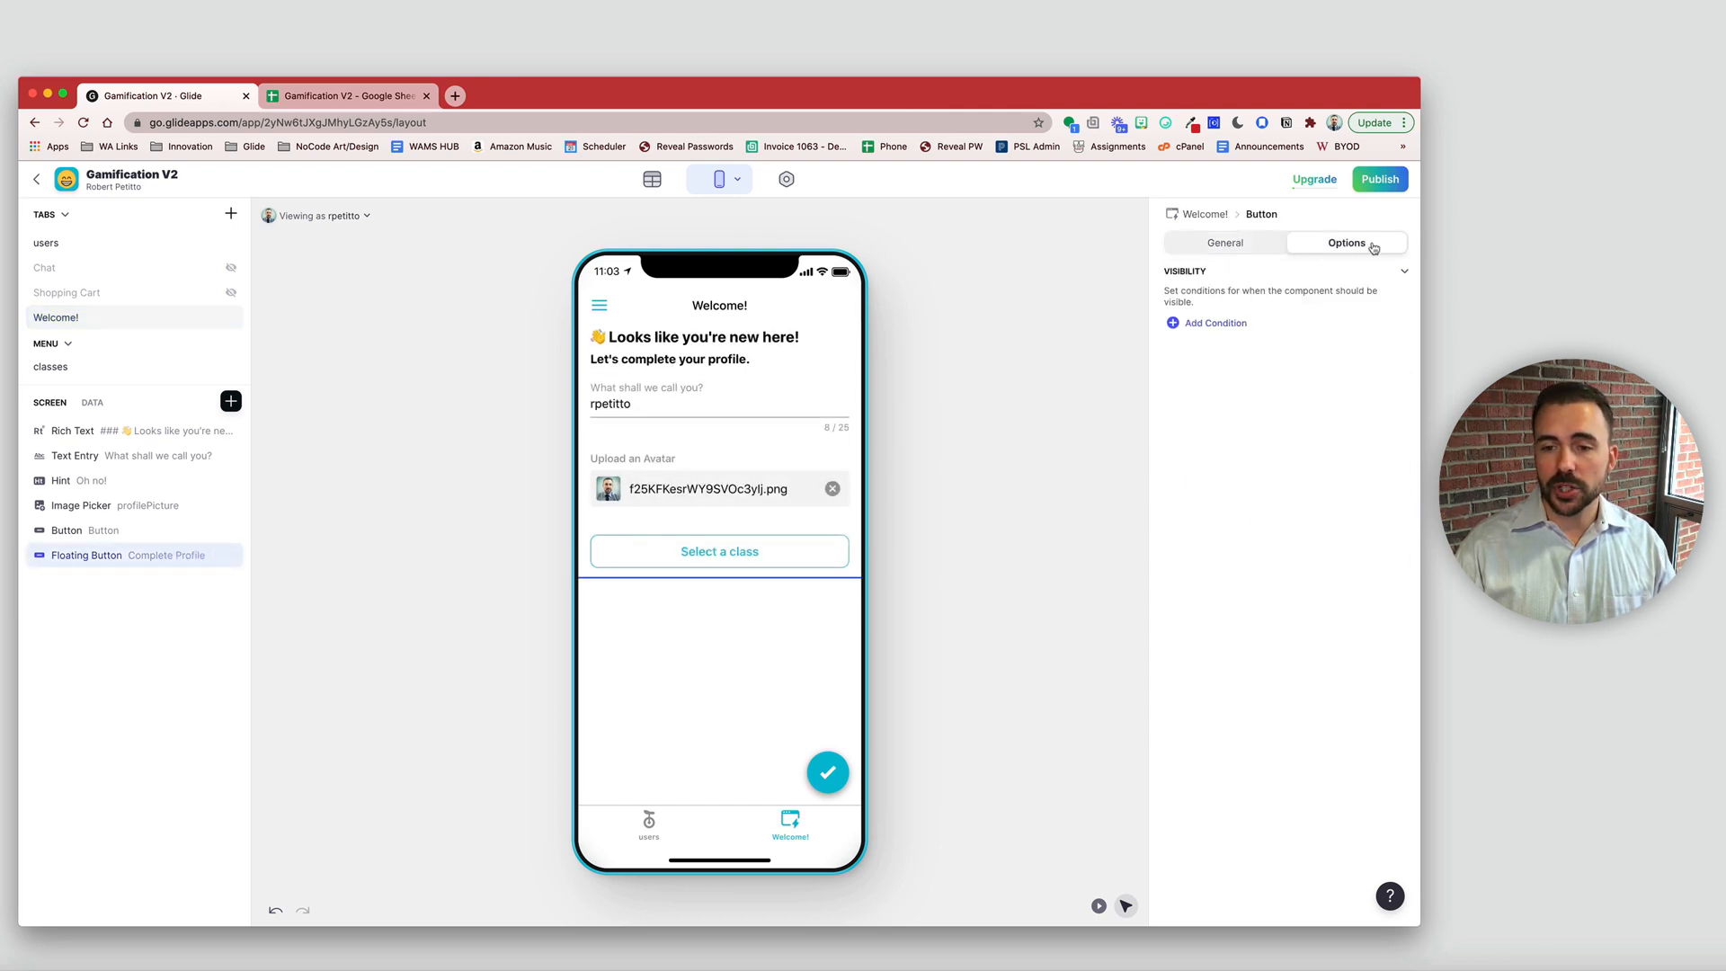
{"action": "left_click", "coordinate": [1227, 325]}
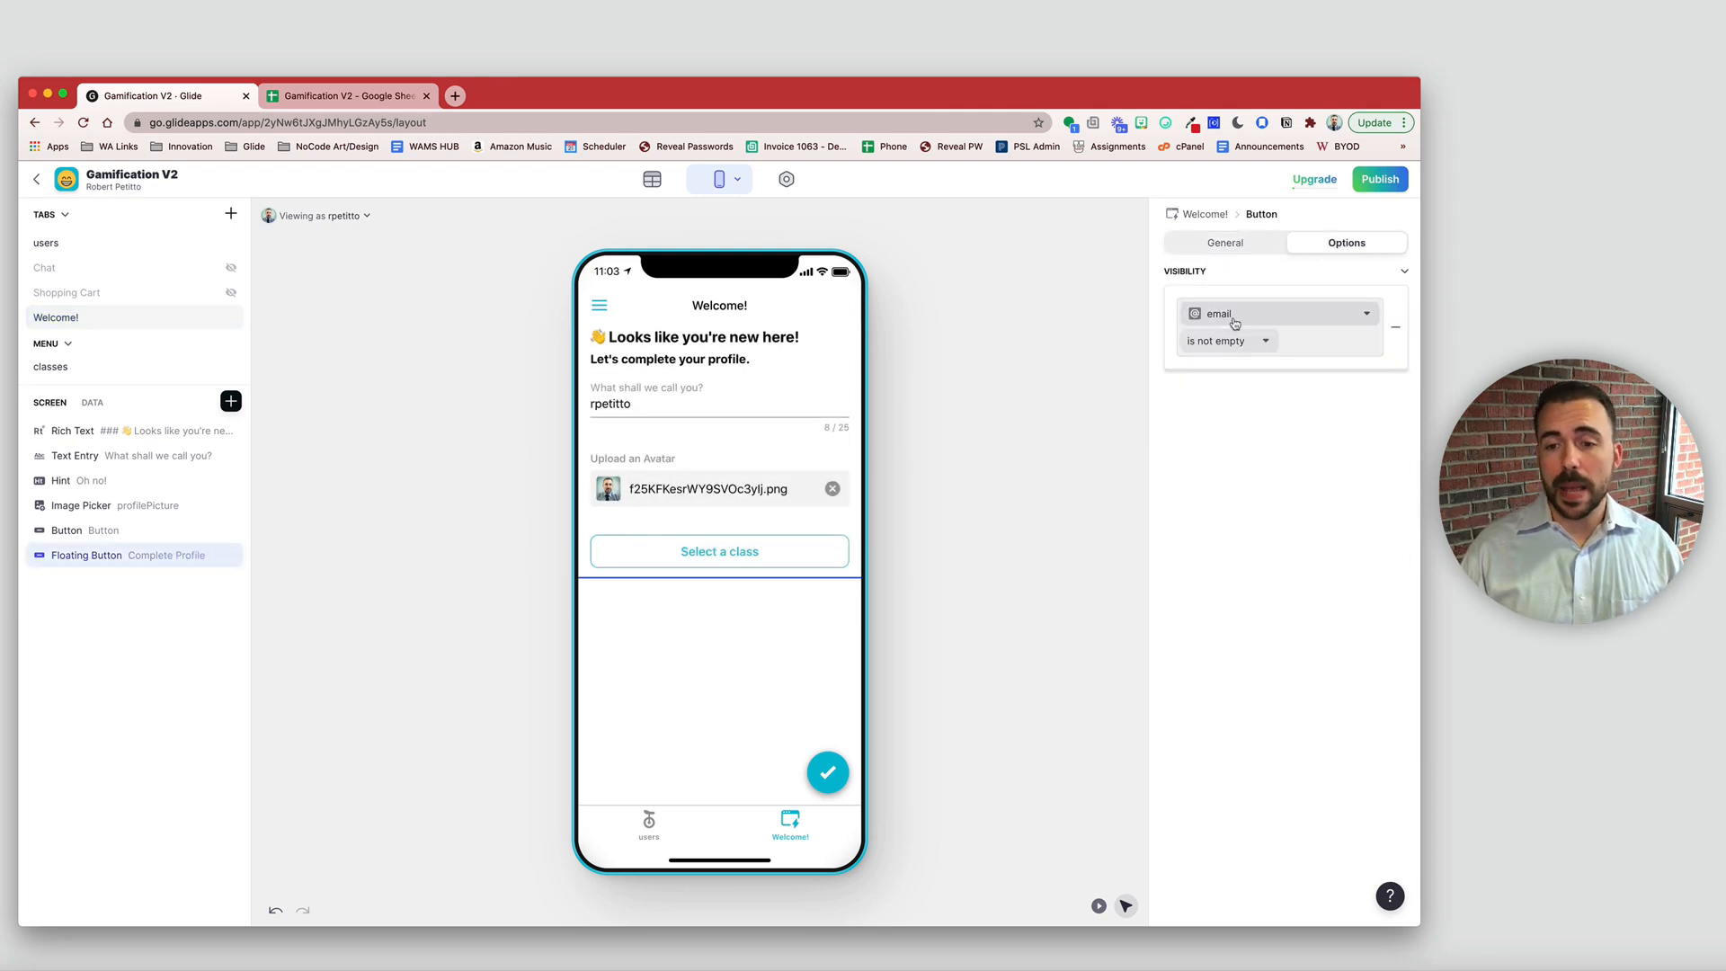
{"action": "left_click", "coordinate": [1237, 319]}
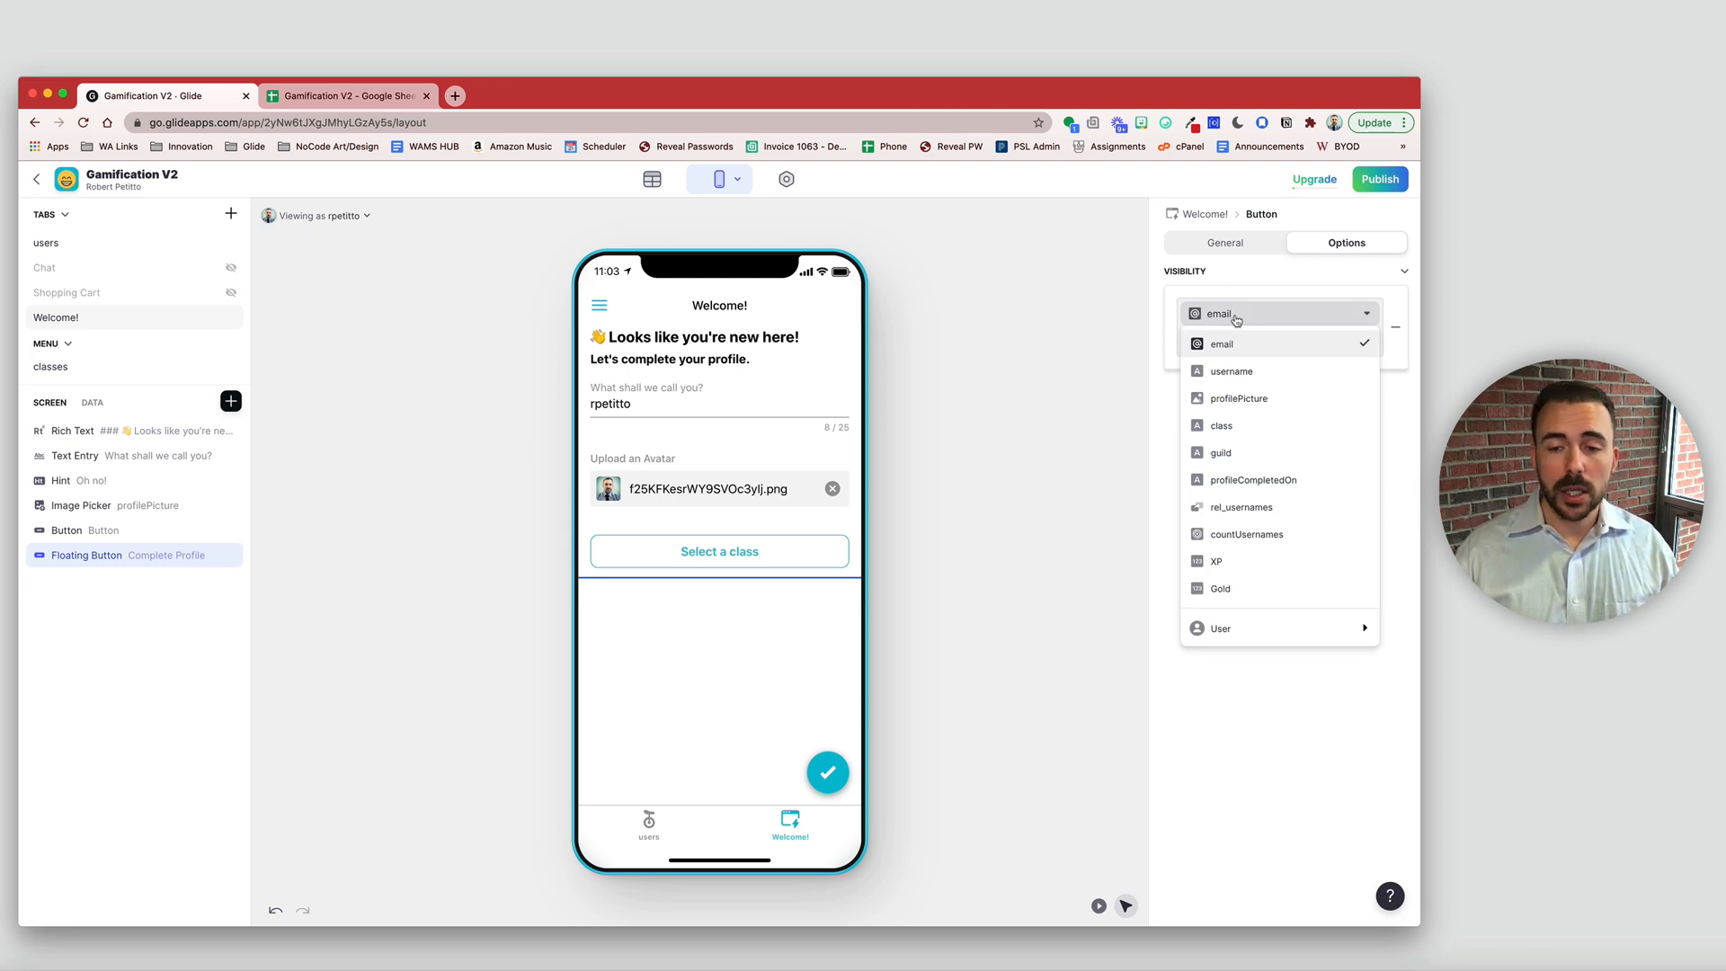
{"action": "left_click", "coordinate": [1239, 378]}
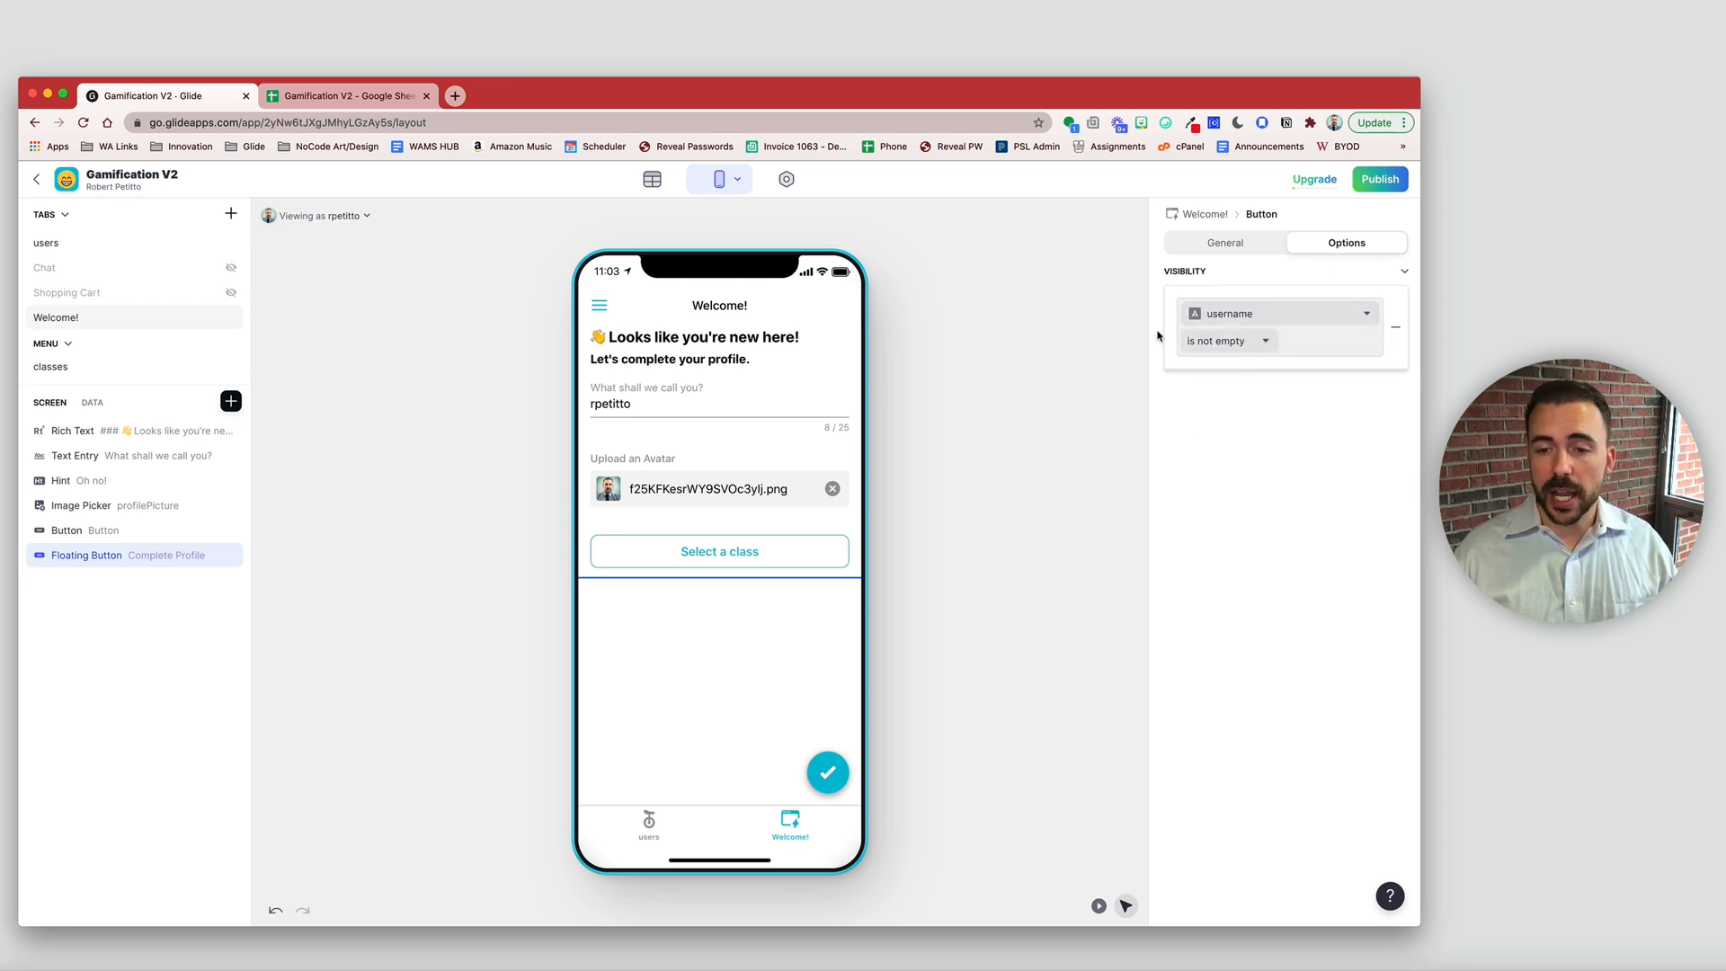
{"action": "left_click", "coordinate": [1228, 327]}
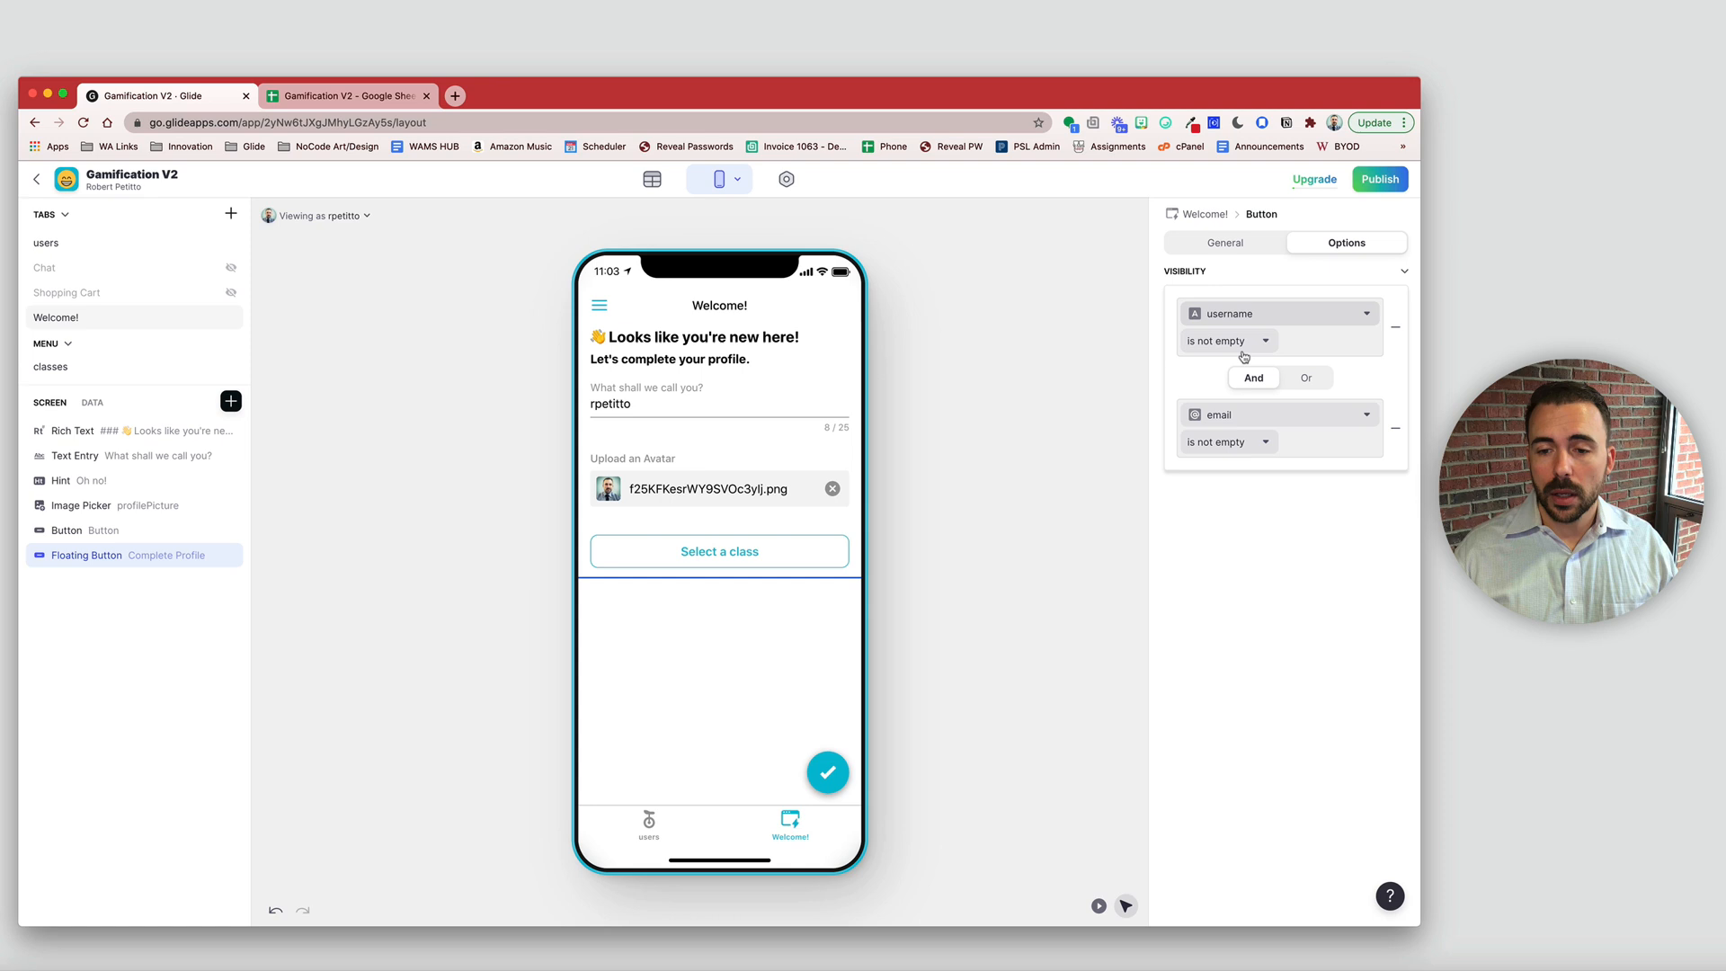
{"action": "left_click", "coordinate": [1274, 413]}
{"action": "left_click", "coordinate": [1257, 507]}
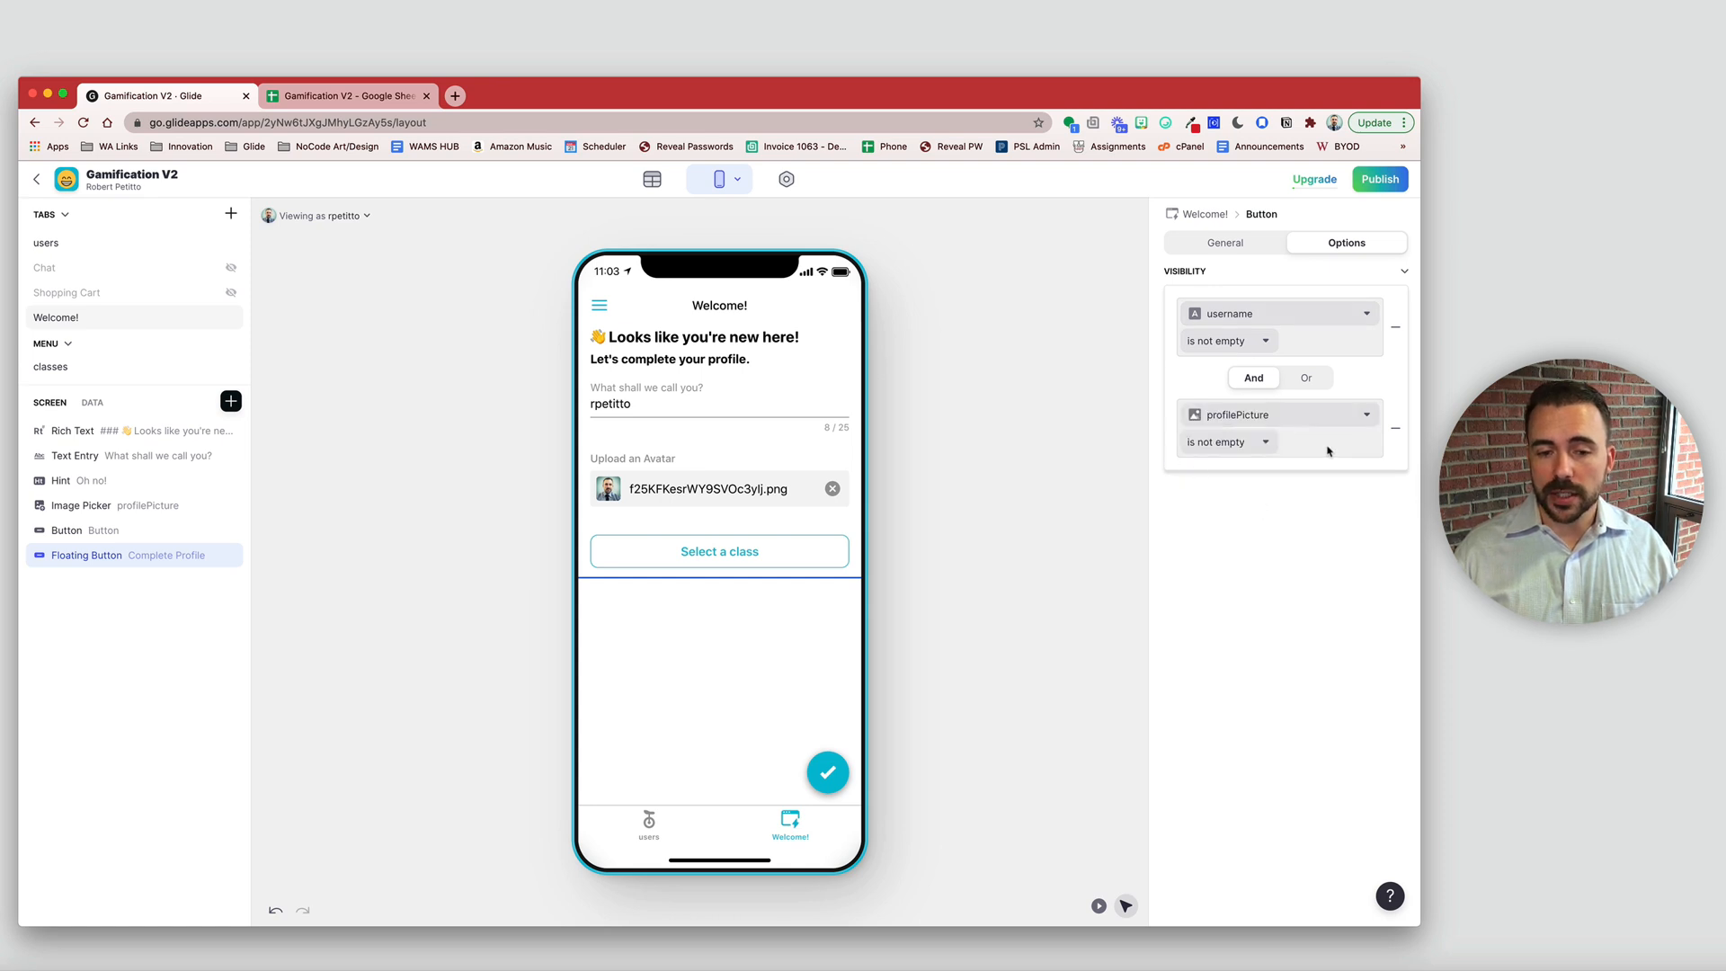
{"action": "left_click", "coordinate": [1223, 459]}
{"action": "left_click", "coordinate": [1247, 474]}
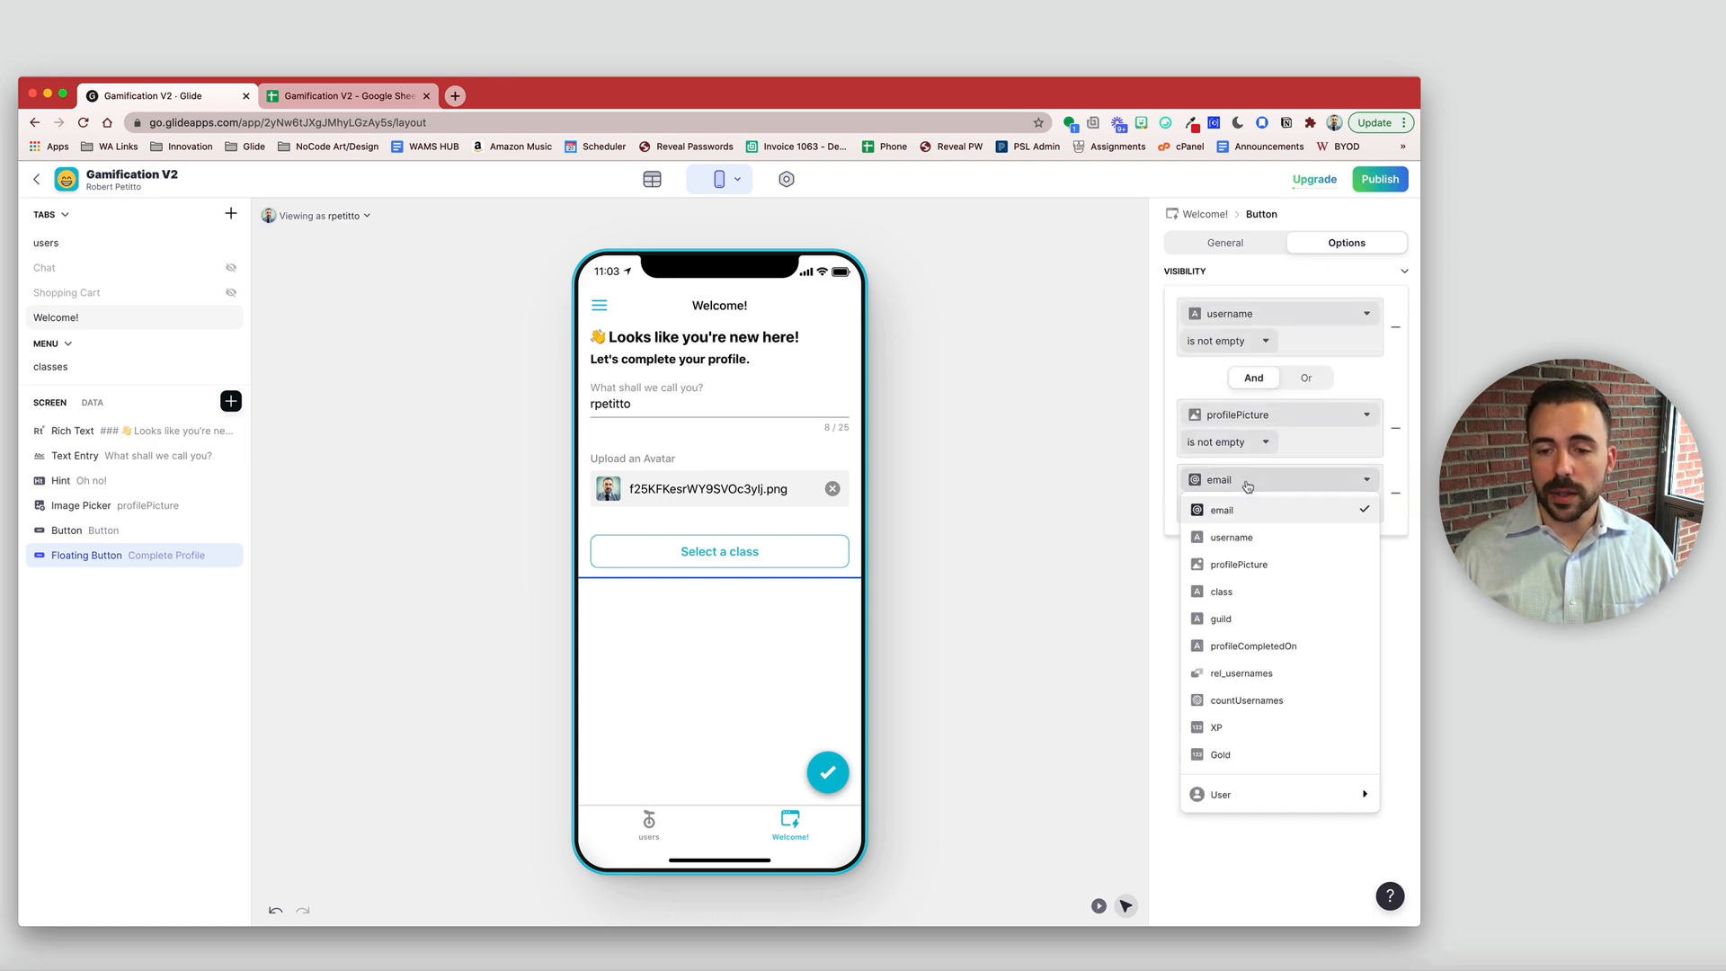
{"action": "left_click", "coordinate": [1249, 601]}
{"action": "left_click", "coordinate": [1217, 615]}
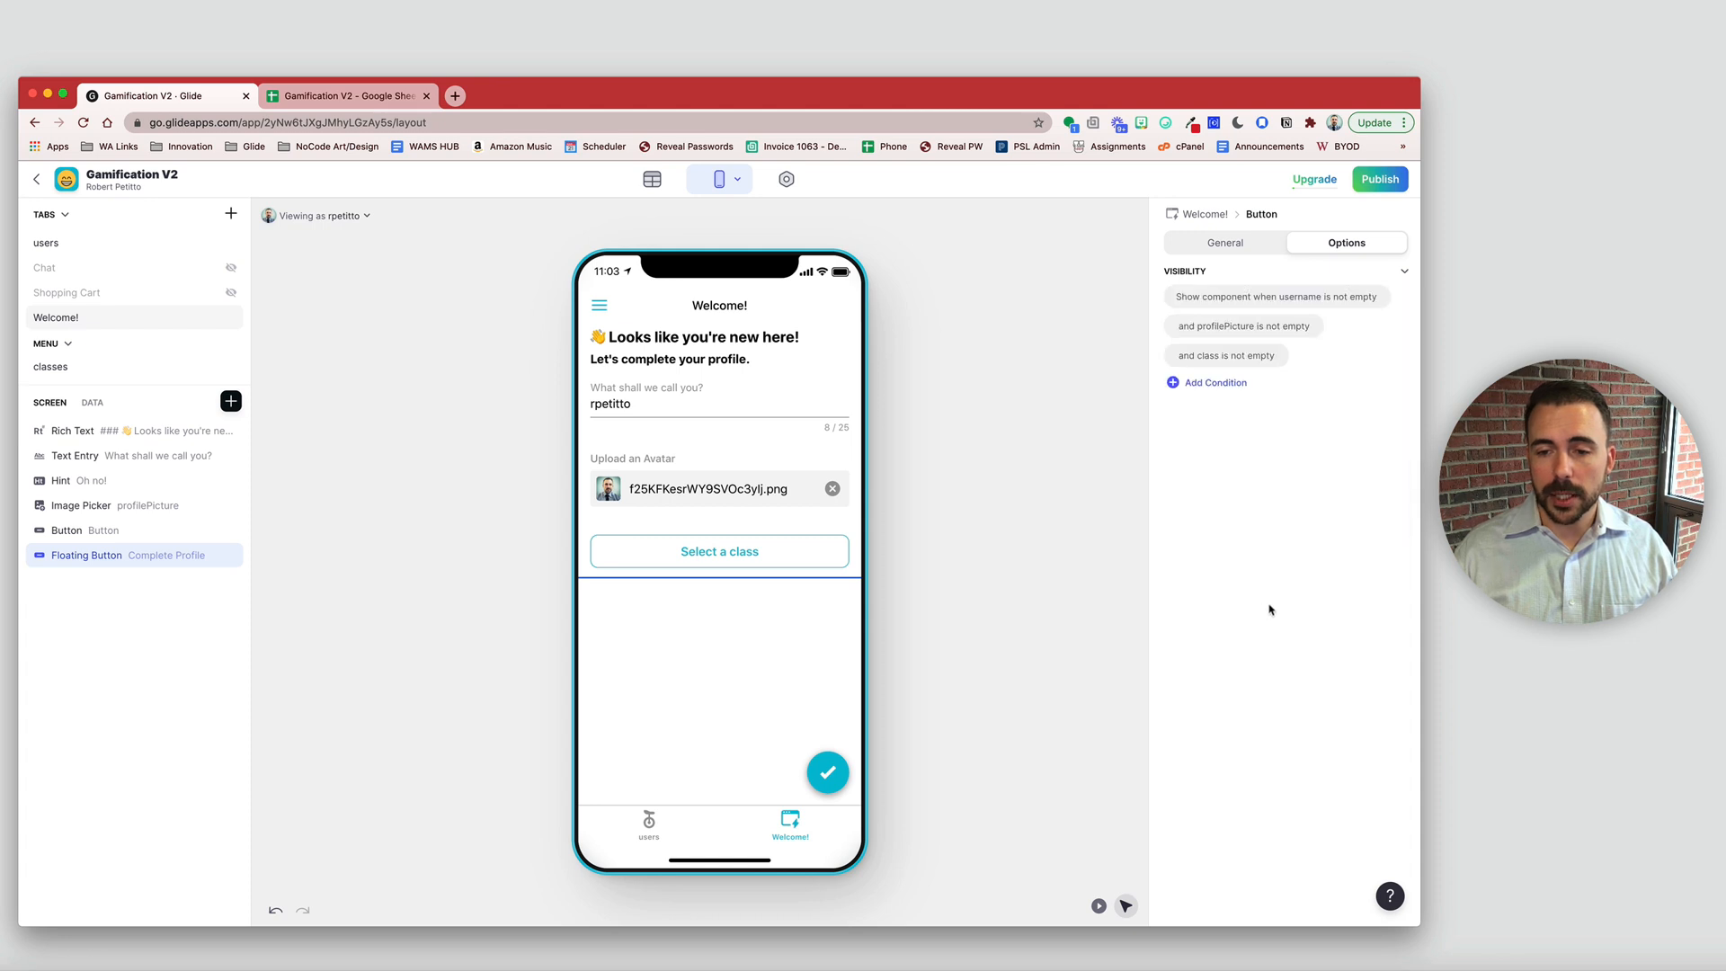
- Add a fourth visibility condition: countUsernames is less than
{"action": "left_click", "coordinate": [1208, 383]}
{"action": "left_click", "coordinate": [1275, 546]}
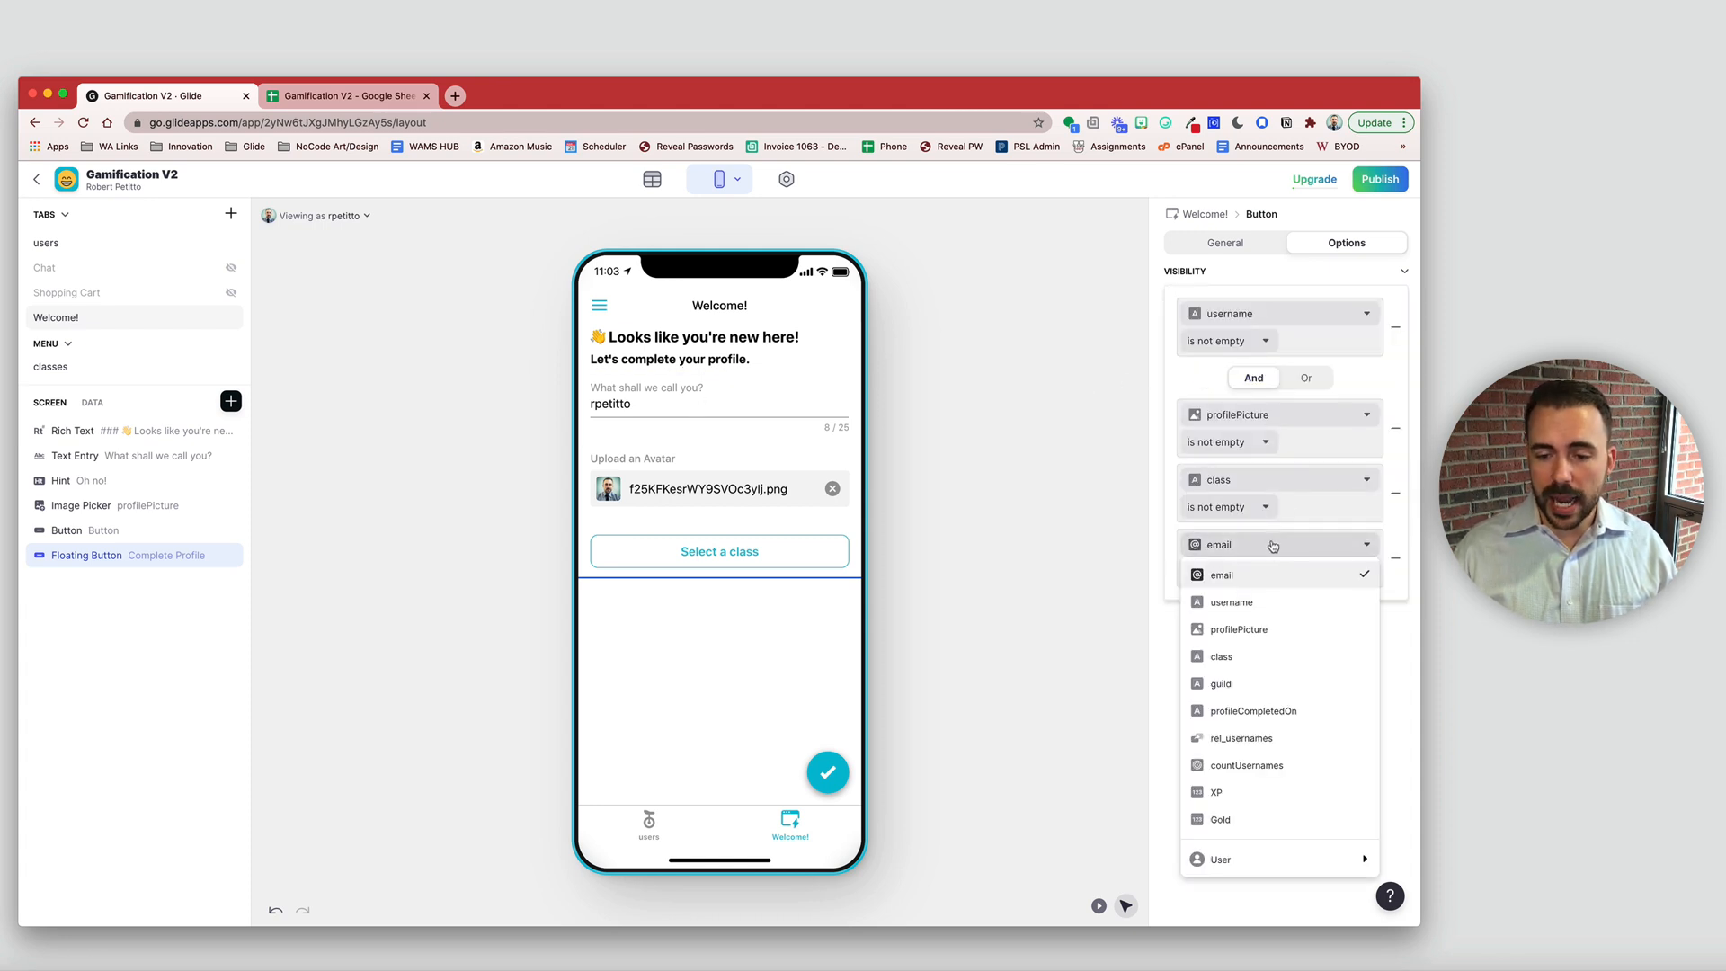
{"action": "left_click", "coordinate": [1287, 769]}
{"action": "left_click", "coordinate": [1241, 576]}
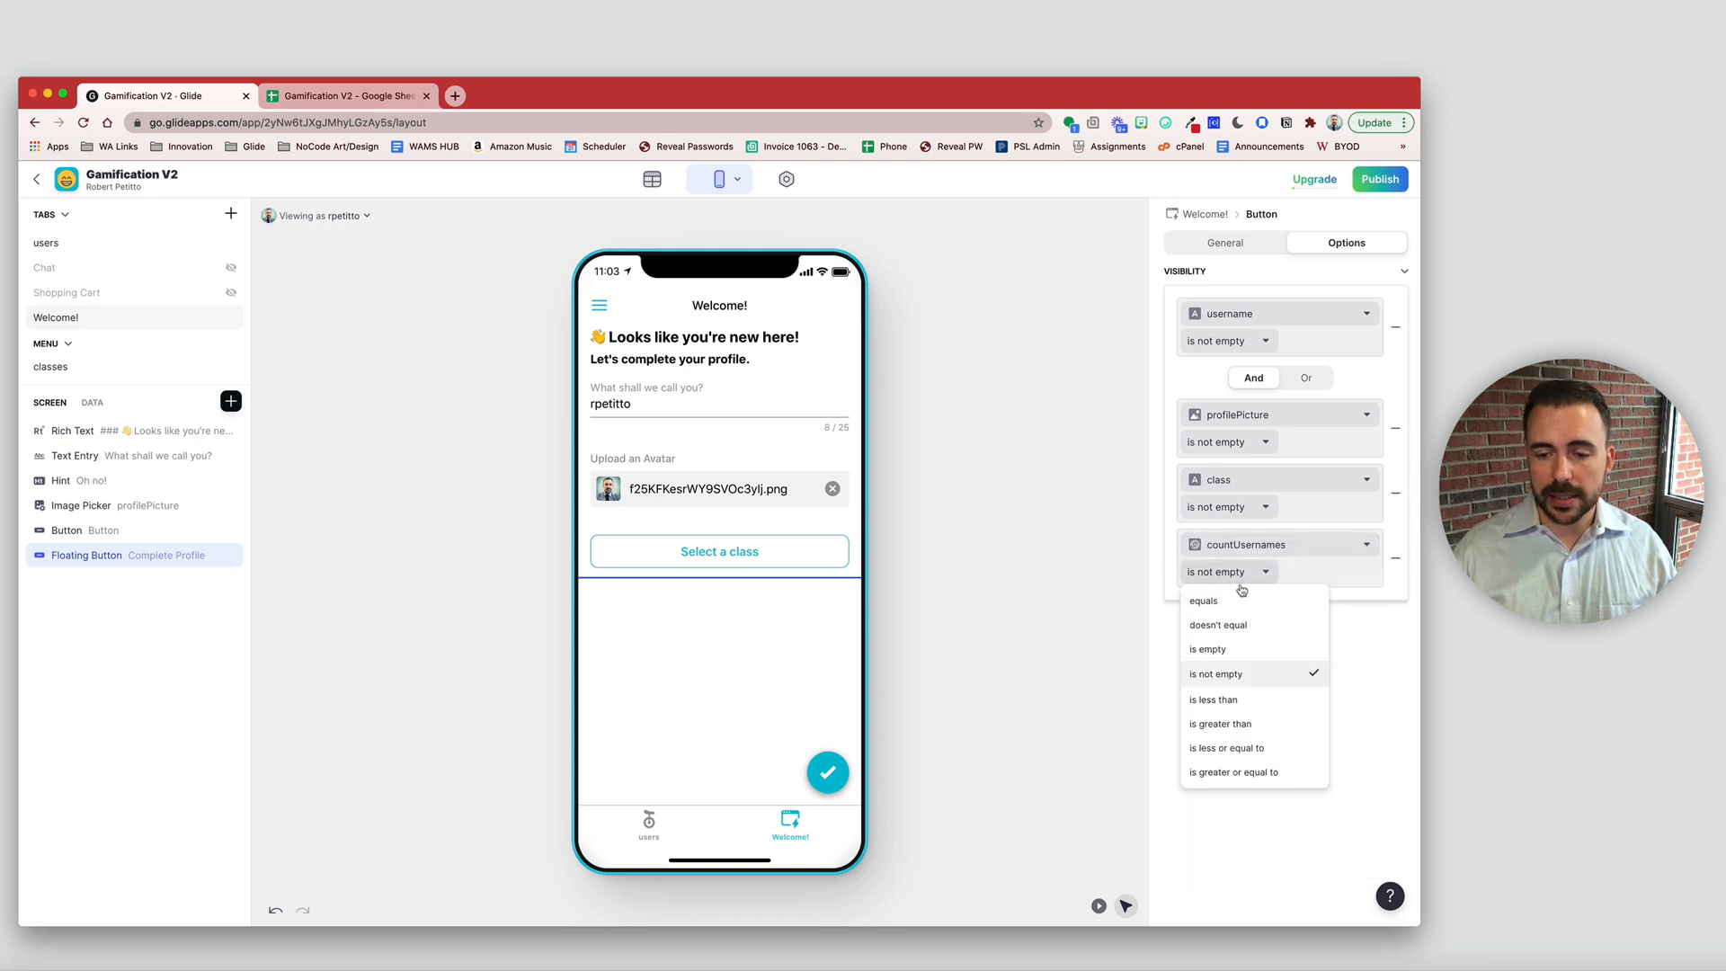
{"action": "left_click", "coordinate": [1256, 704]}
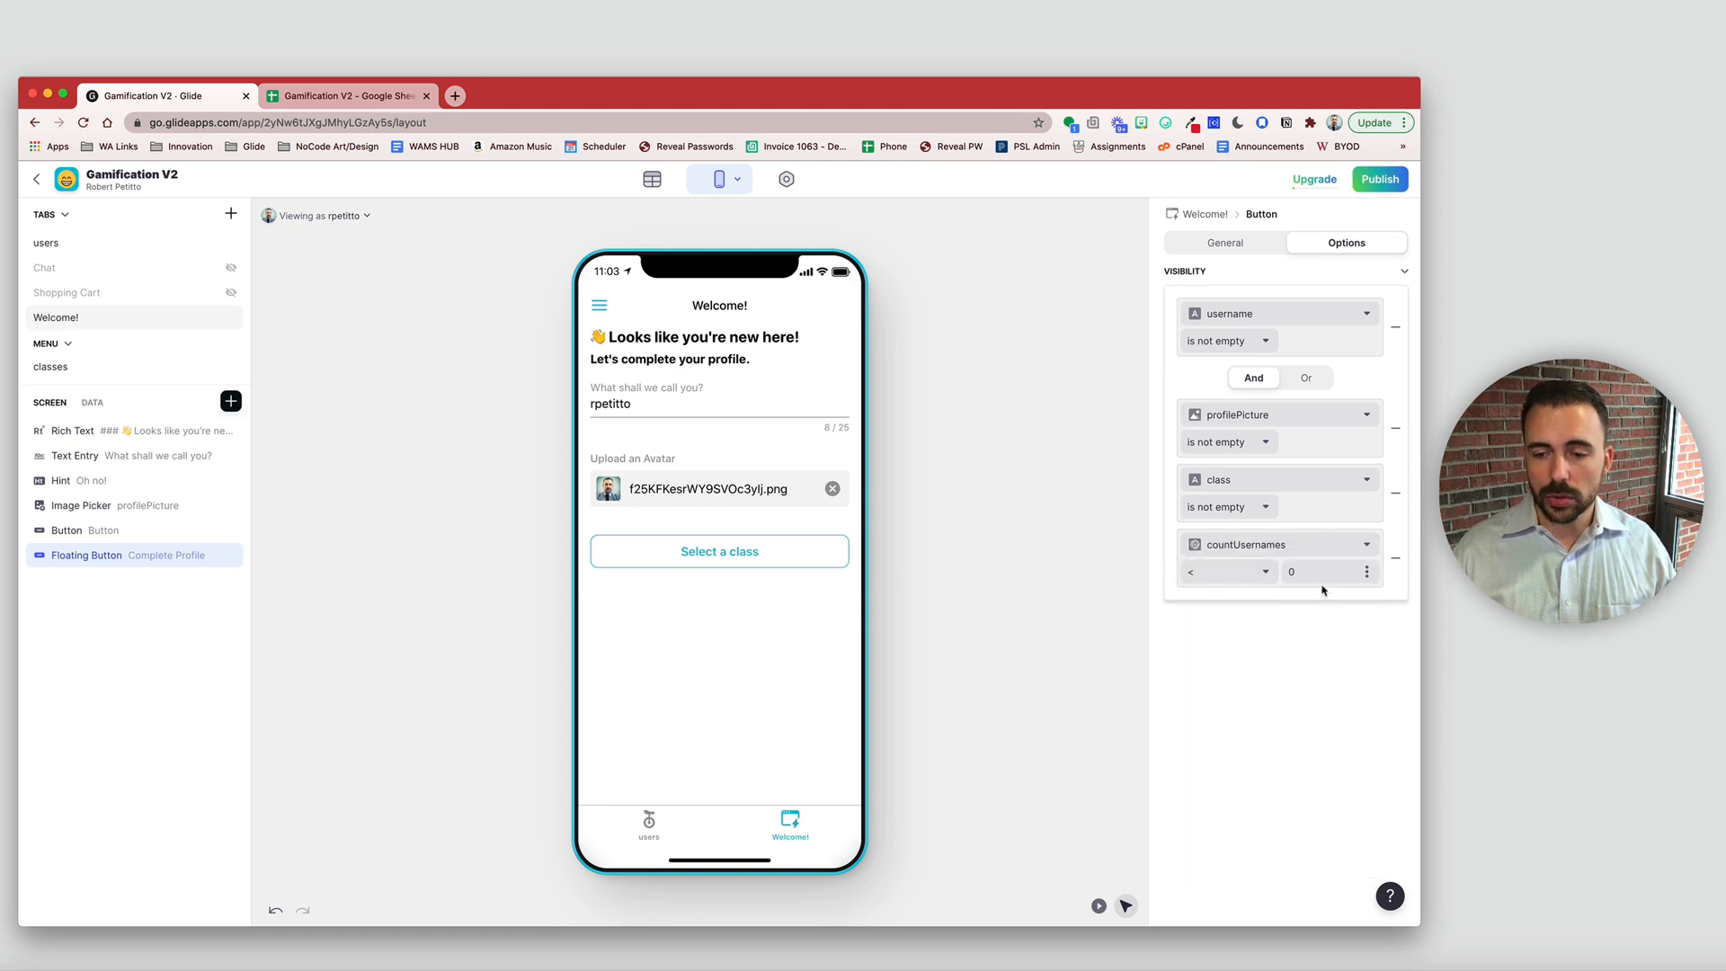
{"action": "left_click", "coordinate": [620, 403]}
{"action": "left_click", "coordinate": [539, 406]}
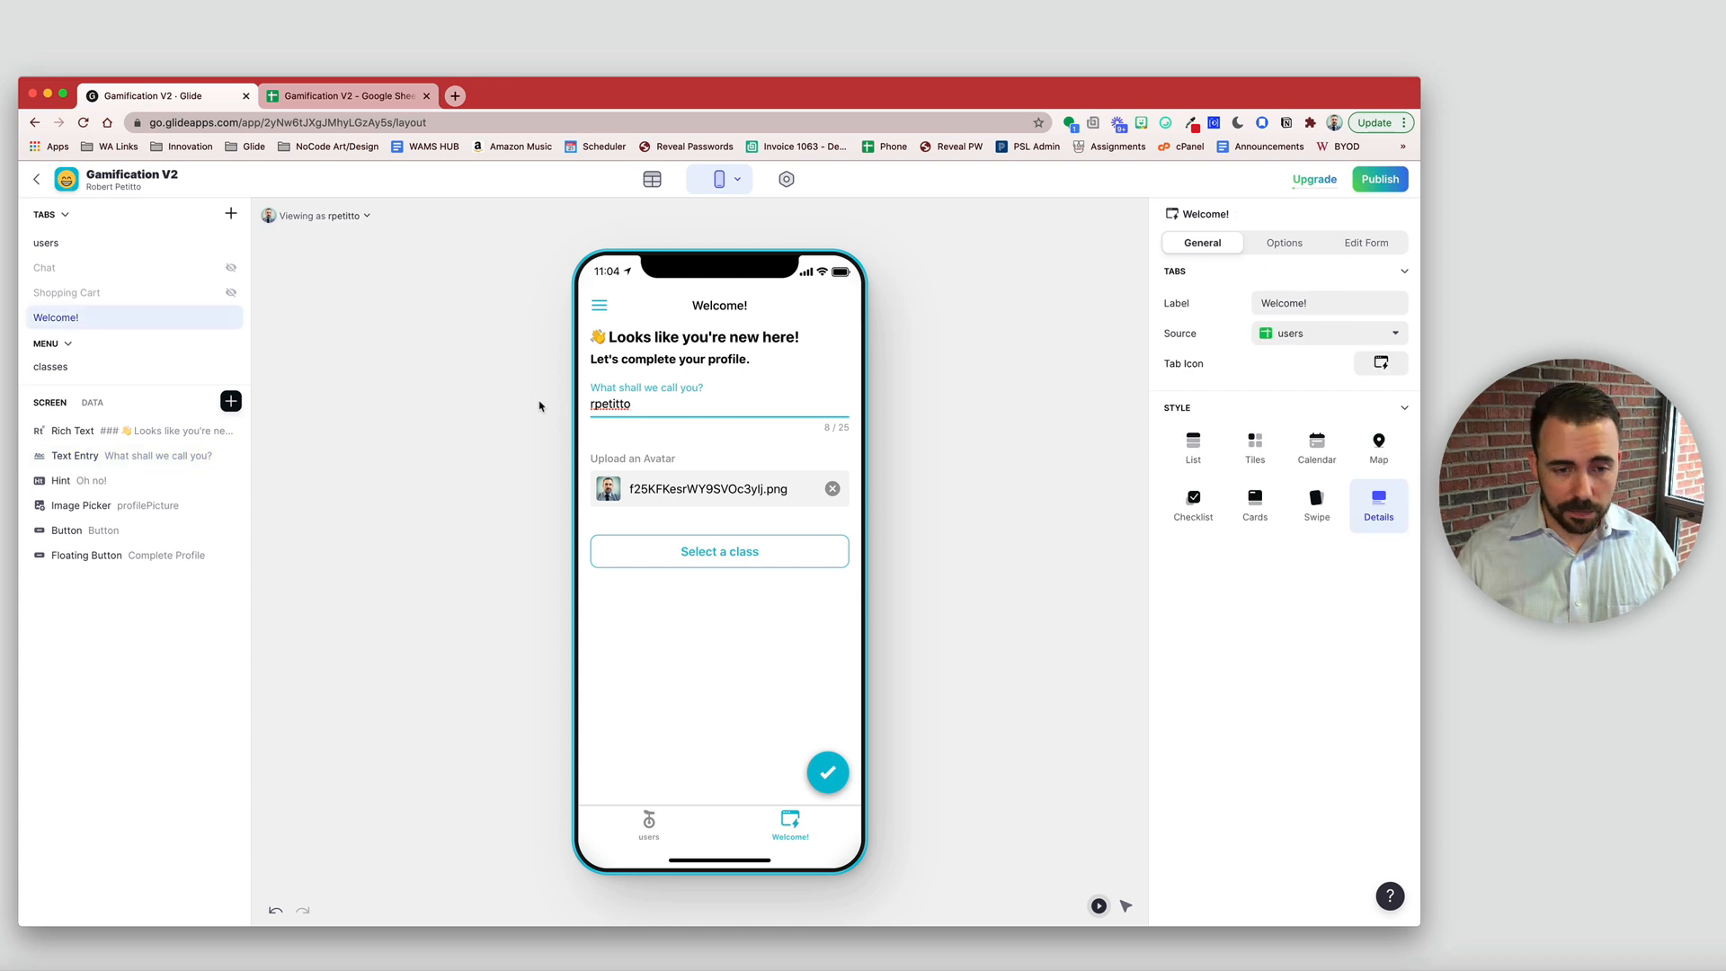
- Test the duplicate name 'username' in the preview, then restore the original username
{"action": "key", "text": "super+a"}
{"action": "type", "text": "username"}
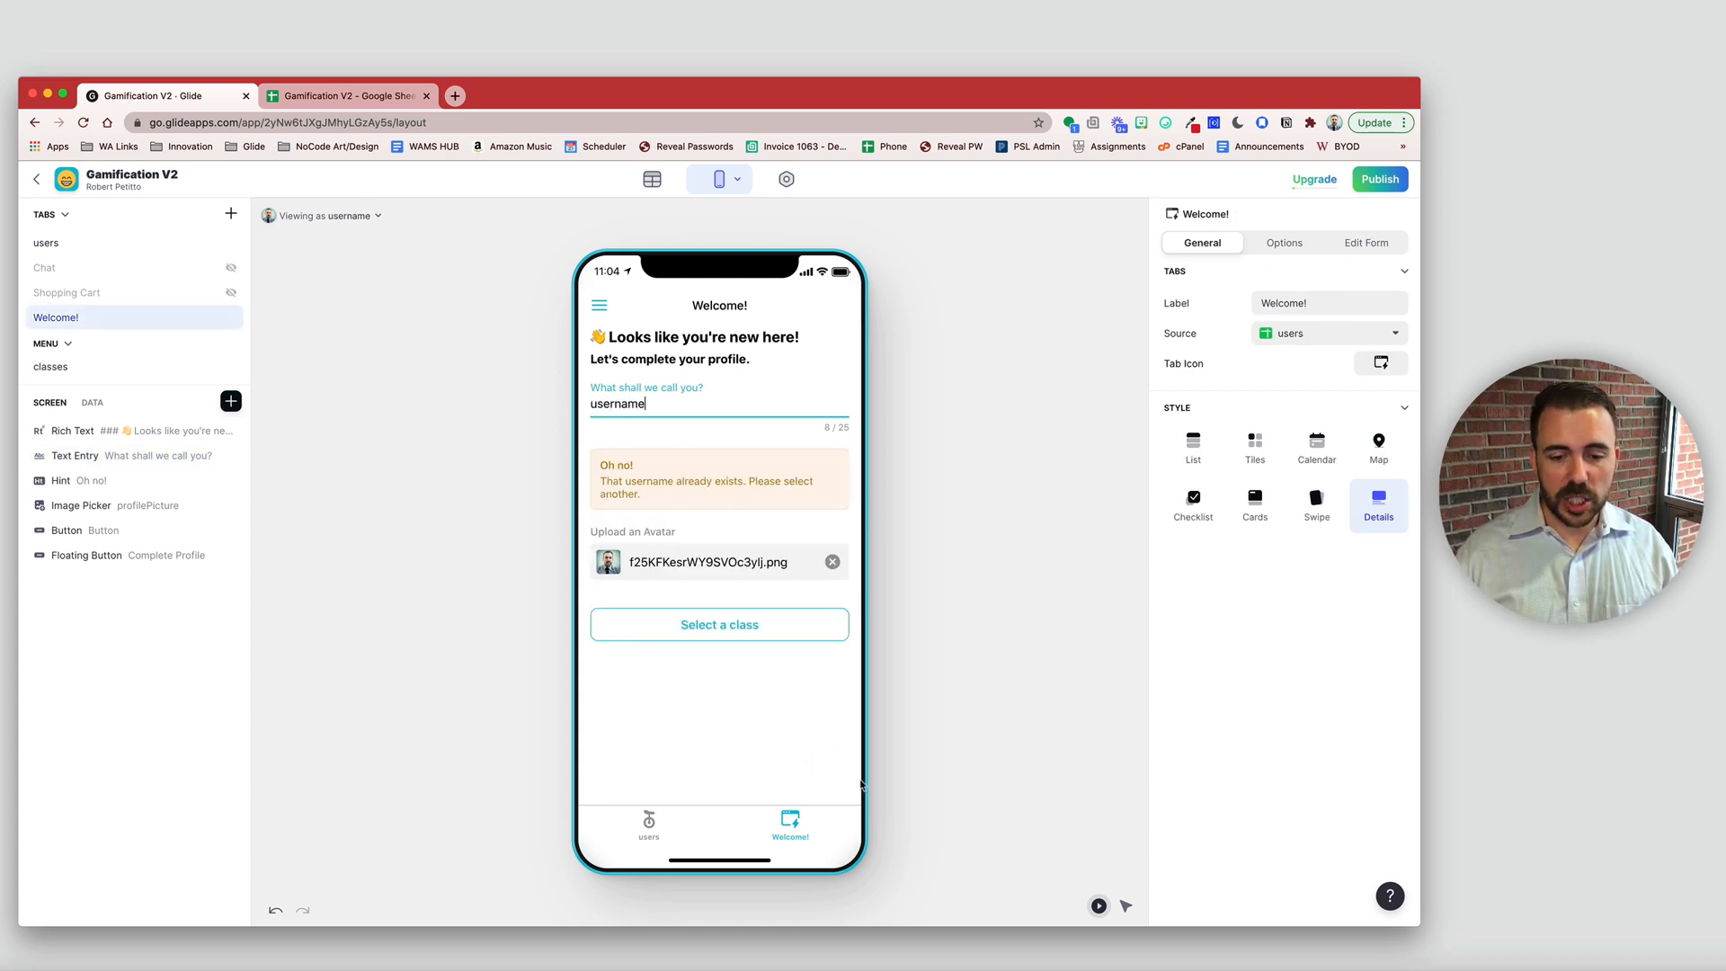
{"action": "left_click", "coordinate": [828, 775]}
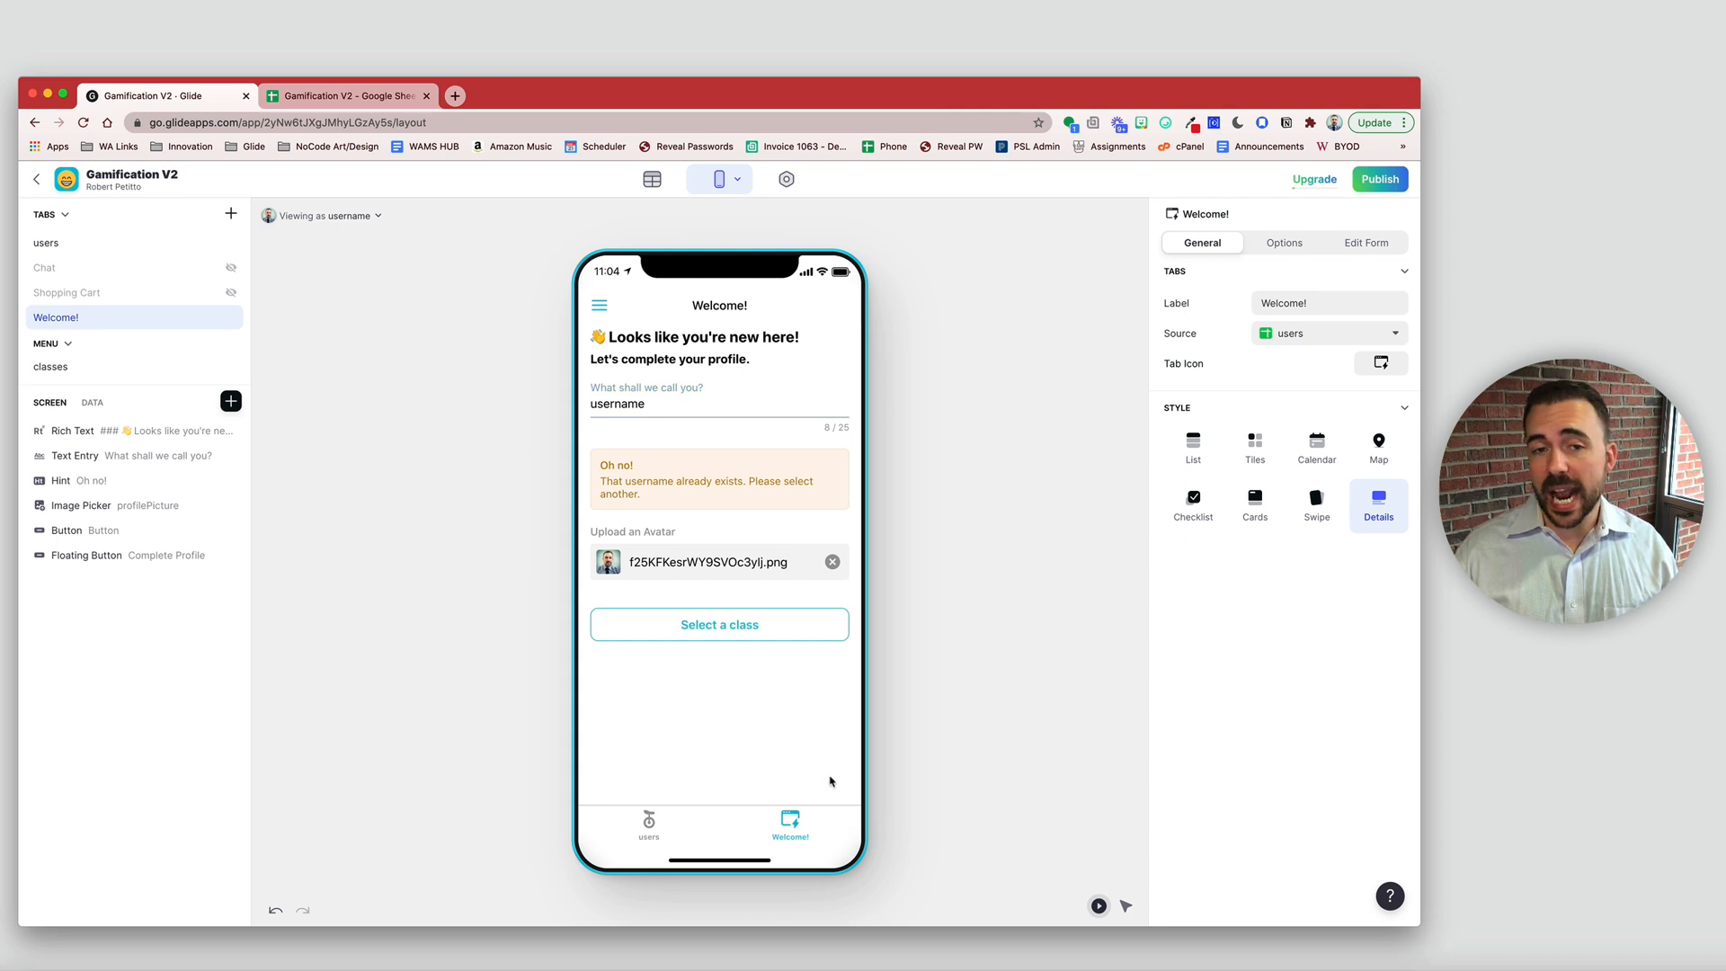
{"action": "left_click", "coordinate": [686, 412]}
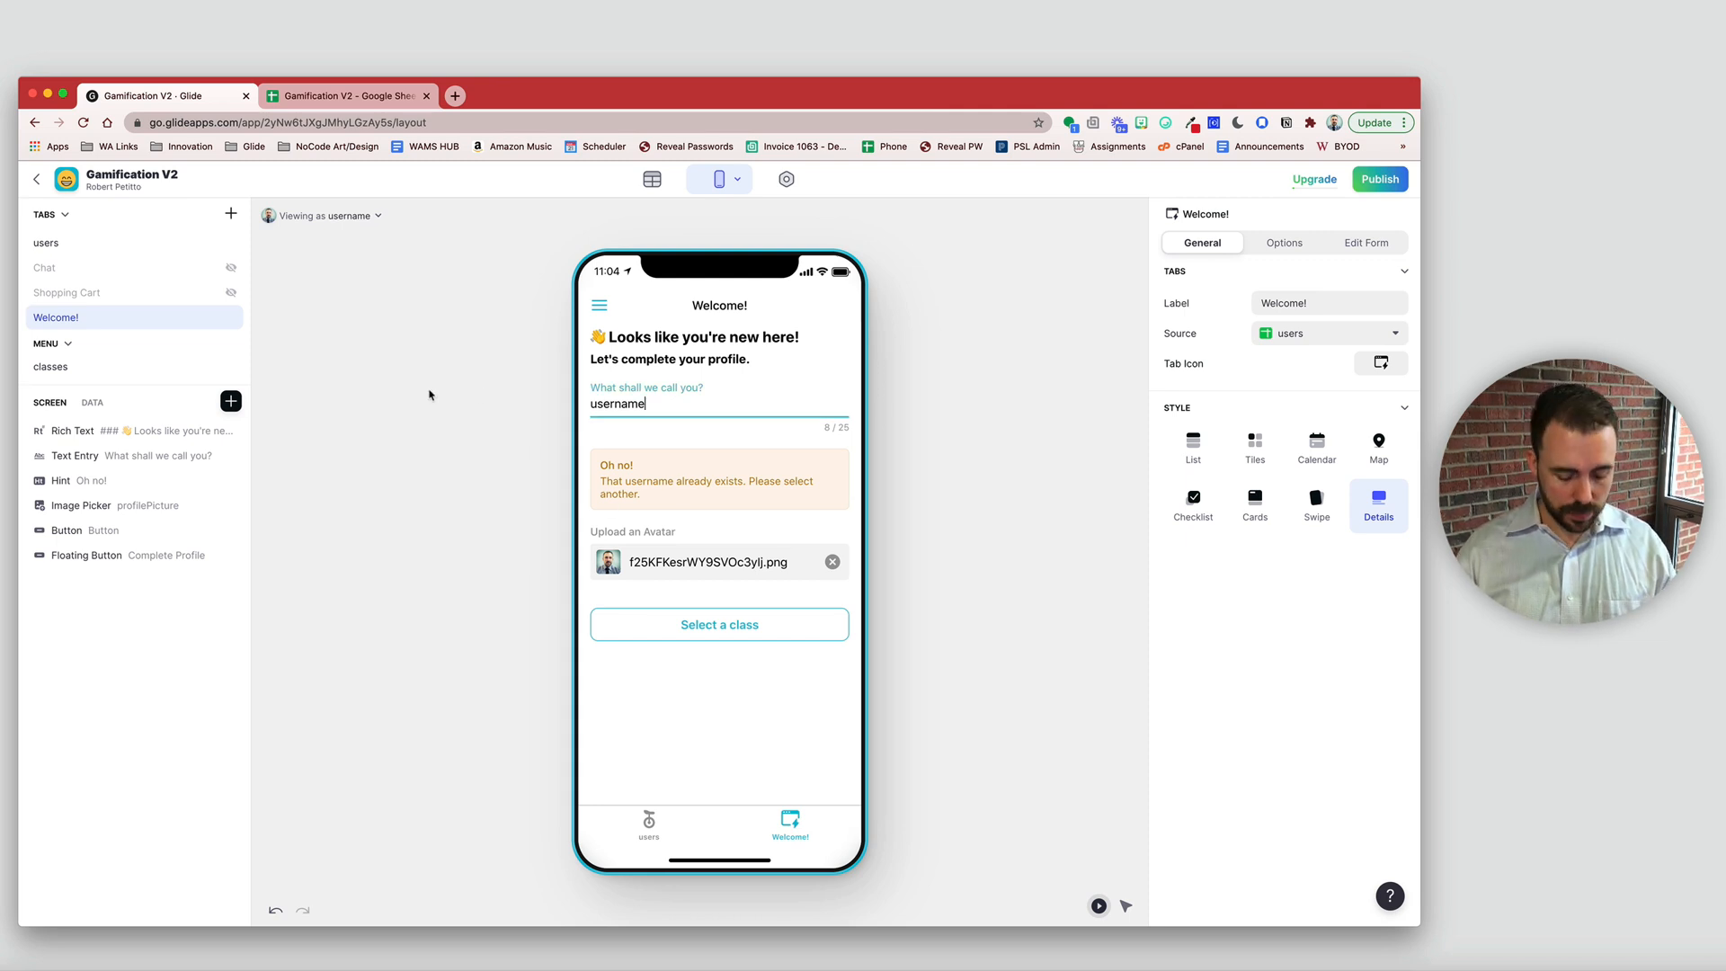
{"action": "key", "text": "super+a"}
{"action": "key", "text": "BackSpace"}
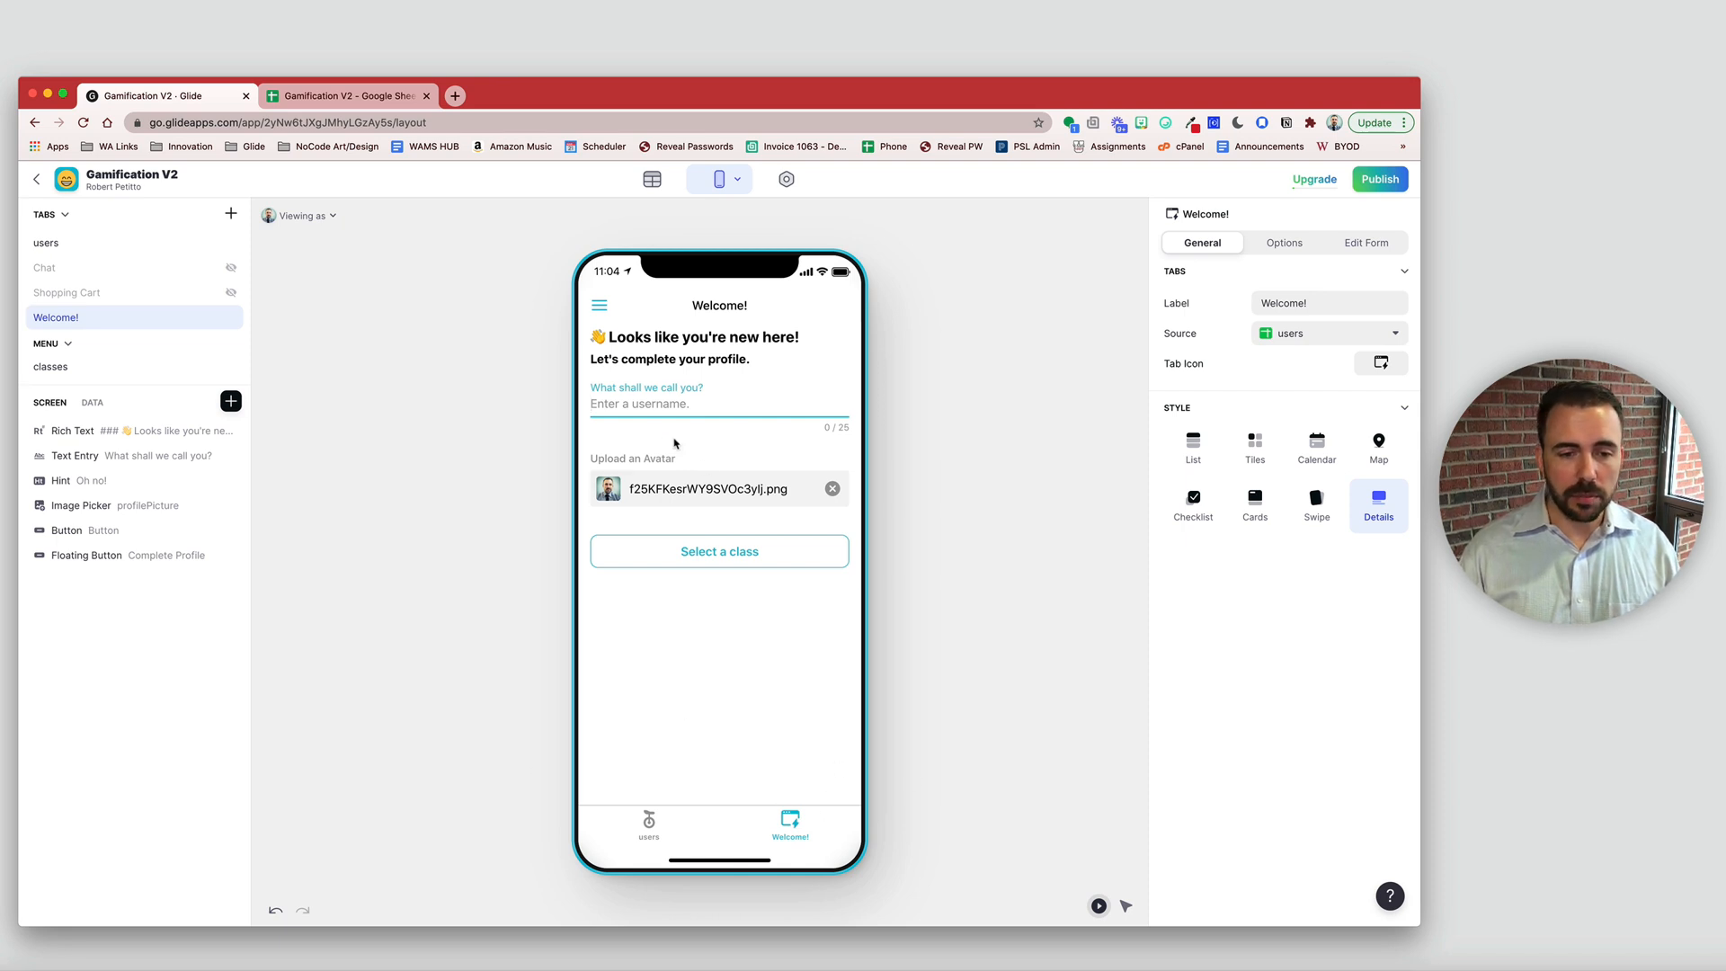
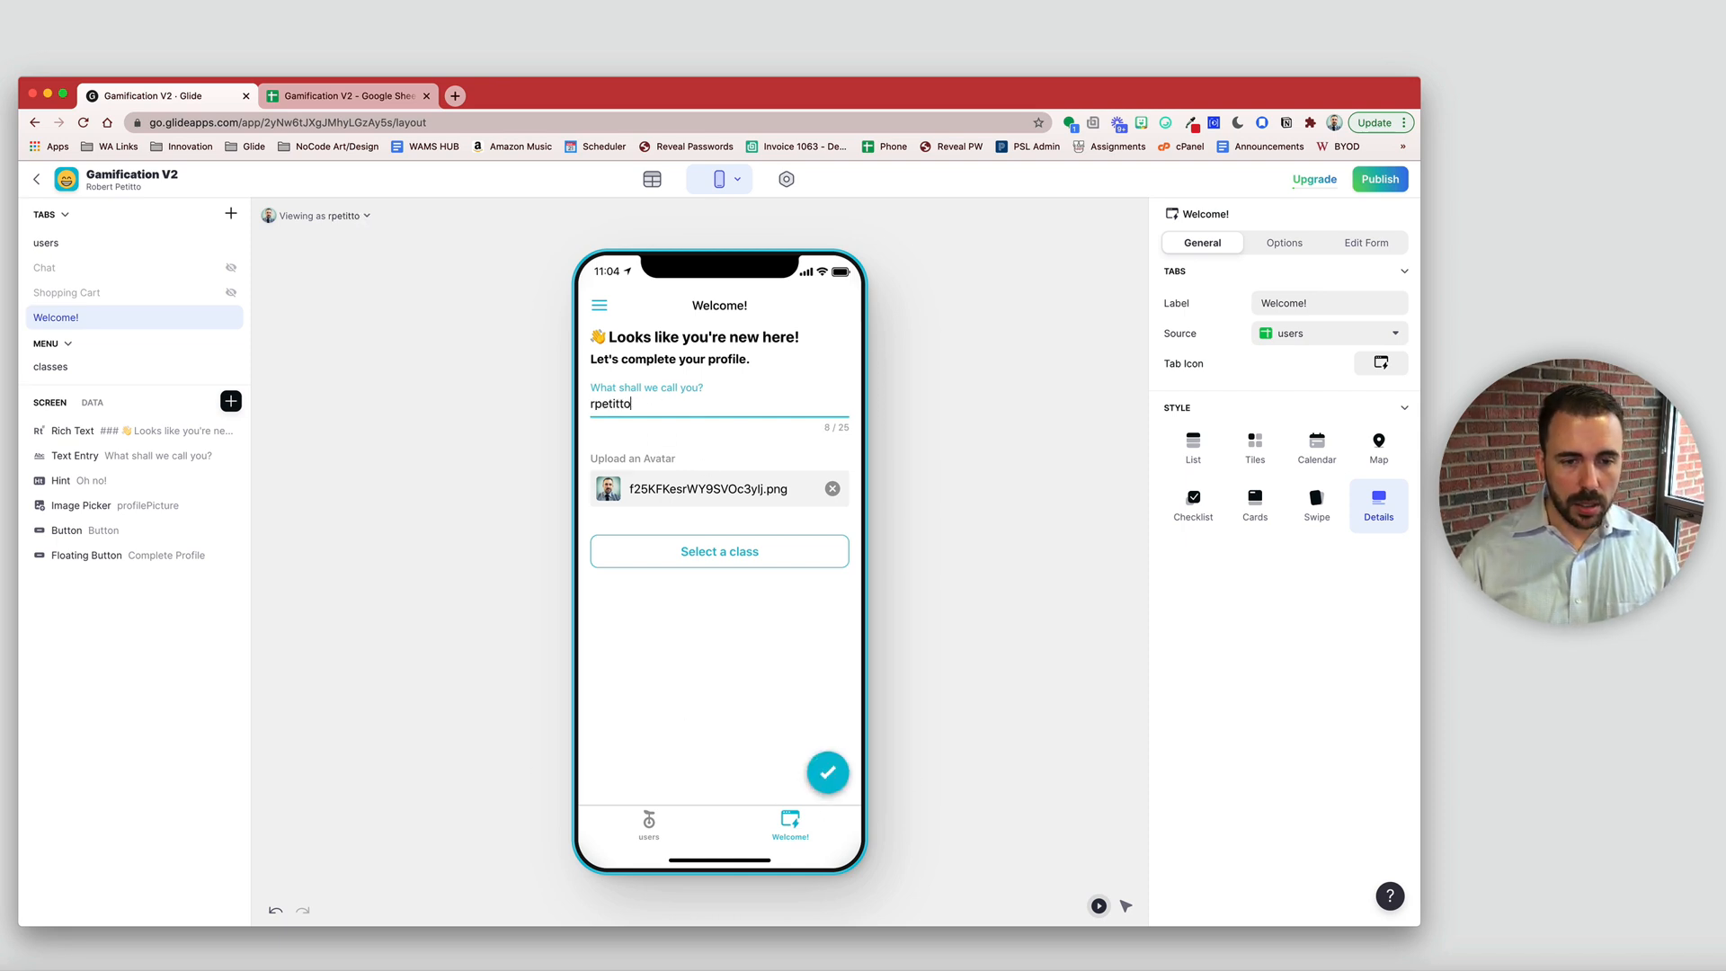
- Clear the user's class value, then choose the Healer class again in the preview
{"action": "left_click", "coordinate": [91, 402]}
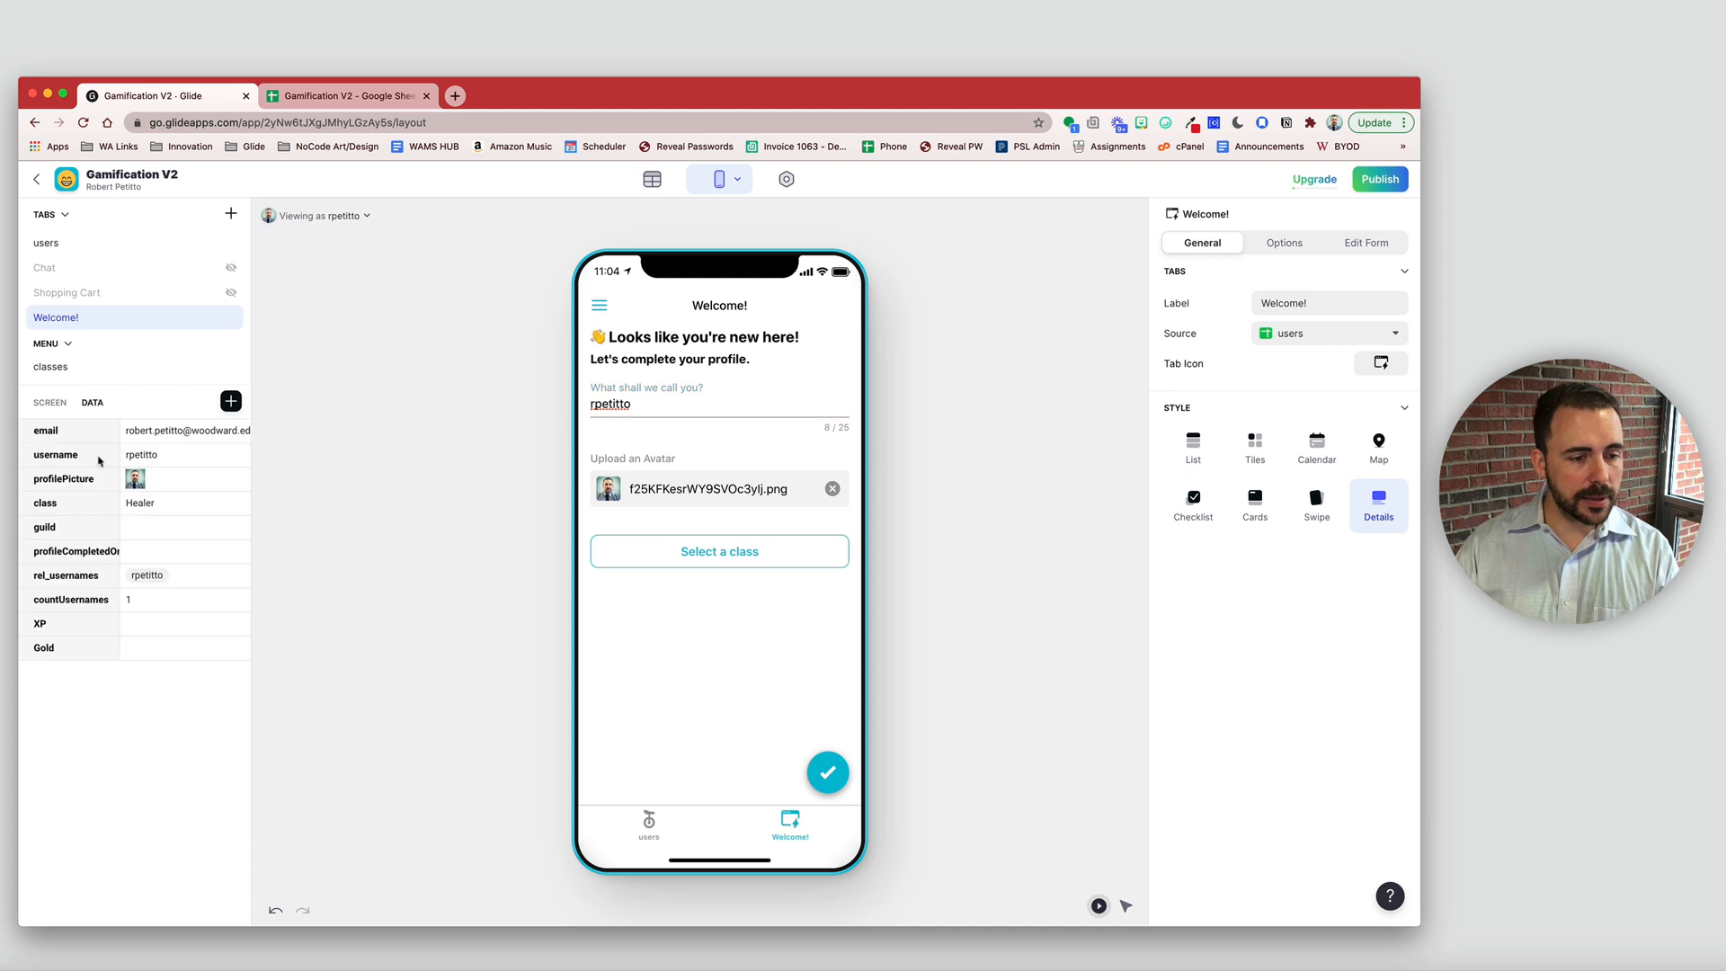
{"action": "left_click", "coordinate": [130, 503]}
{"action": "key", "text": "BackSpace"}
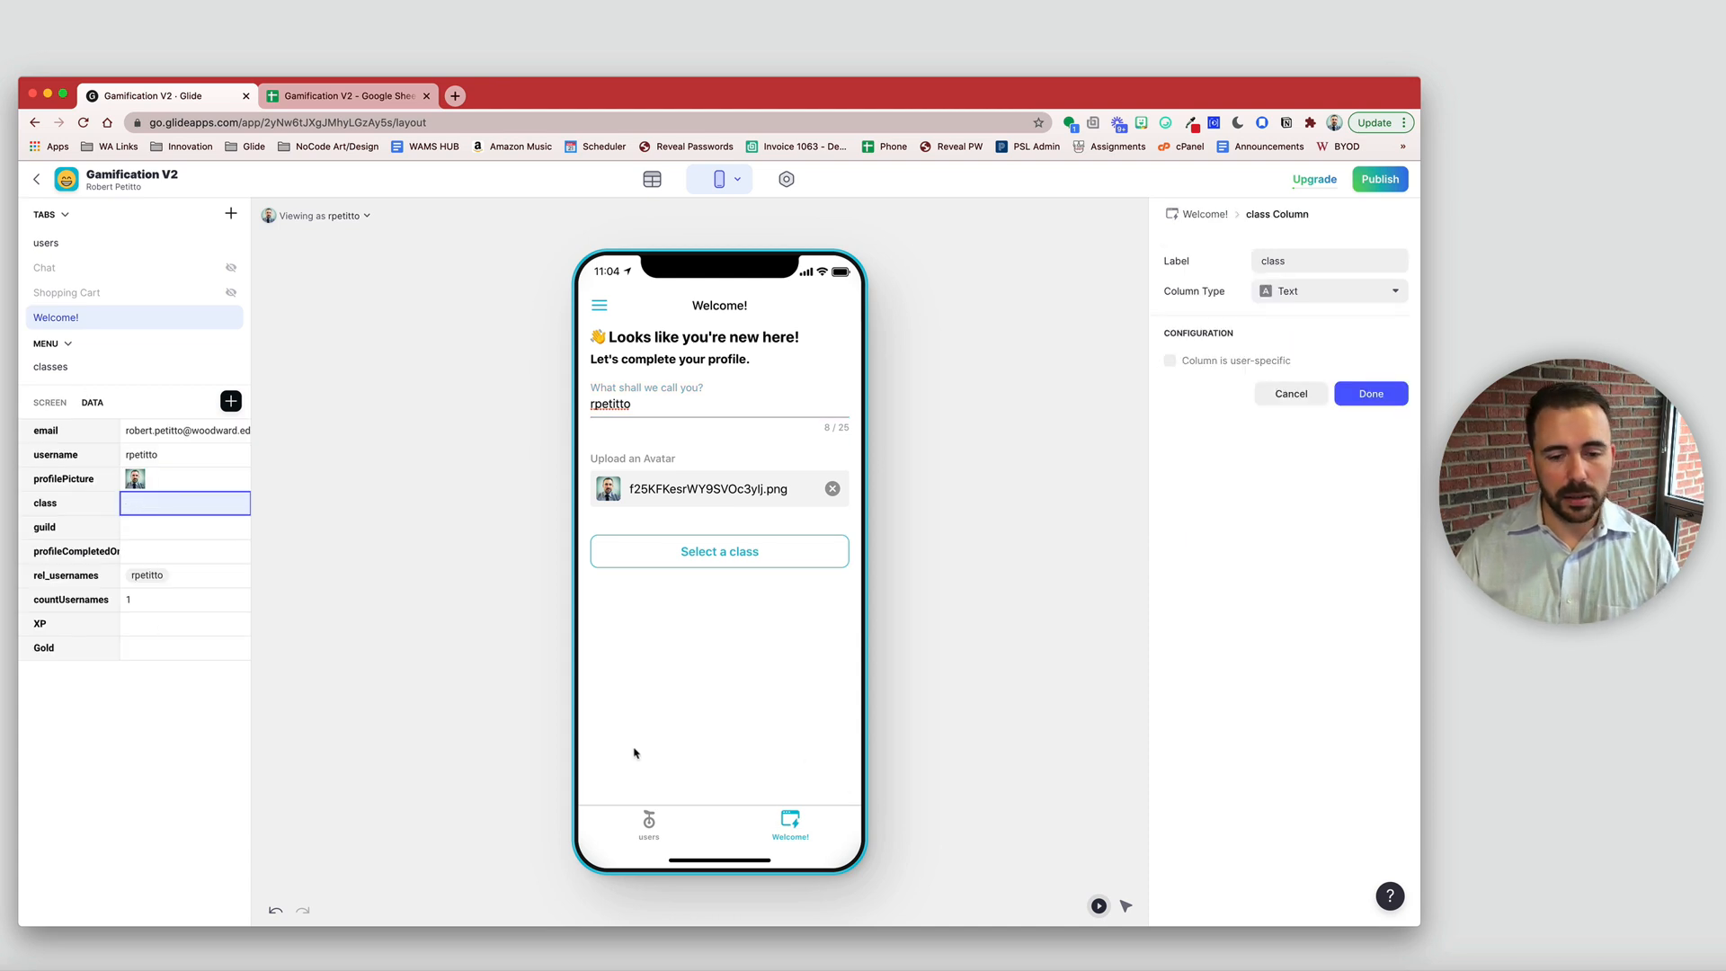
{"action": "left_click", "coordinate": [753, 557]}
{"action": "left_click", "coordinate": [760, 761]}
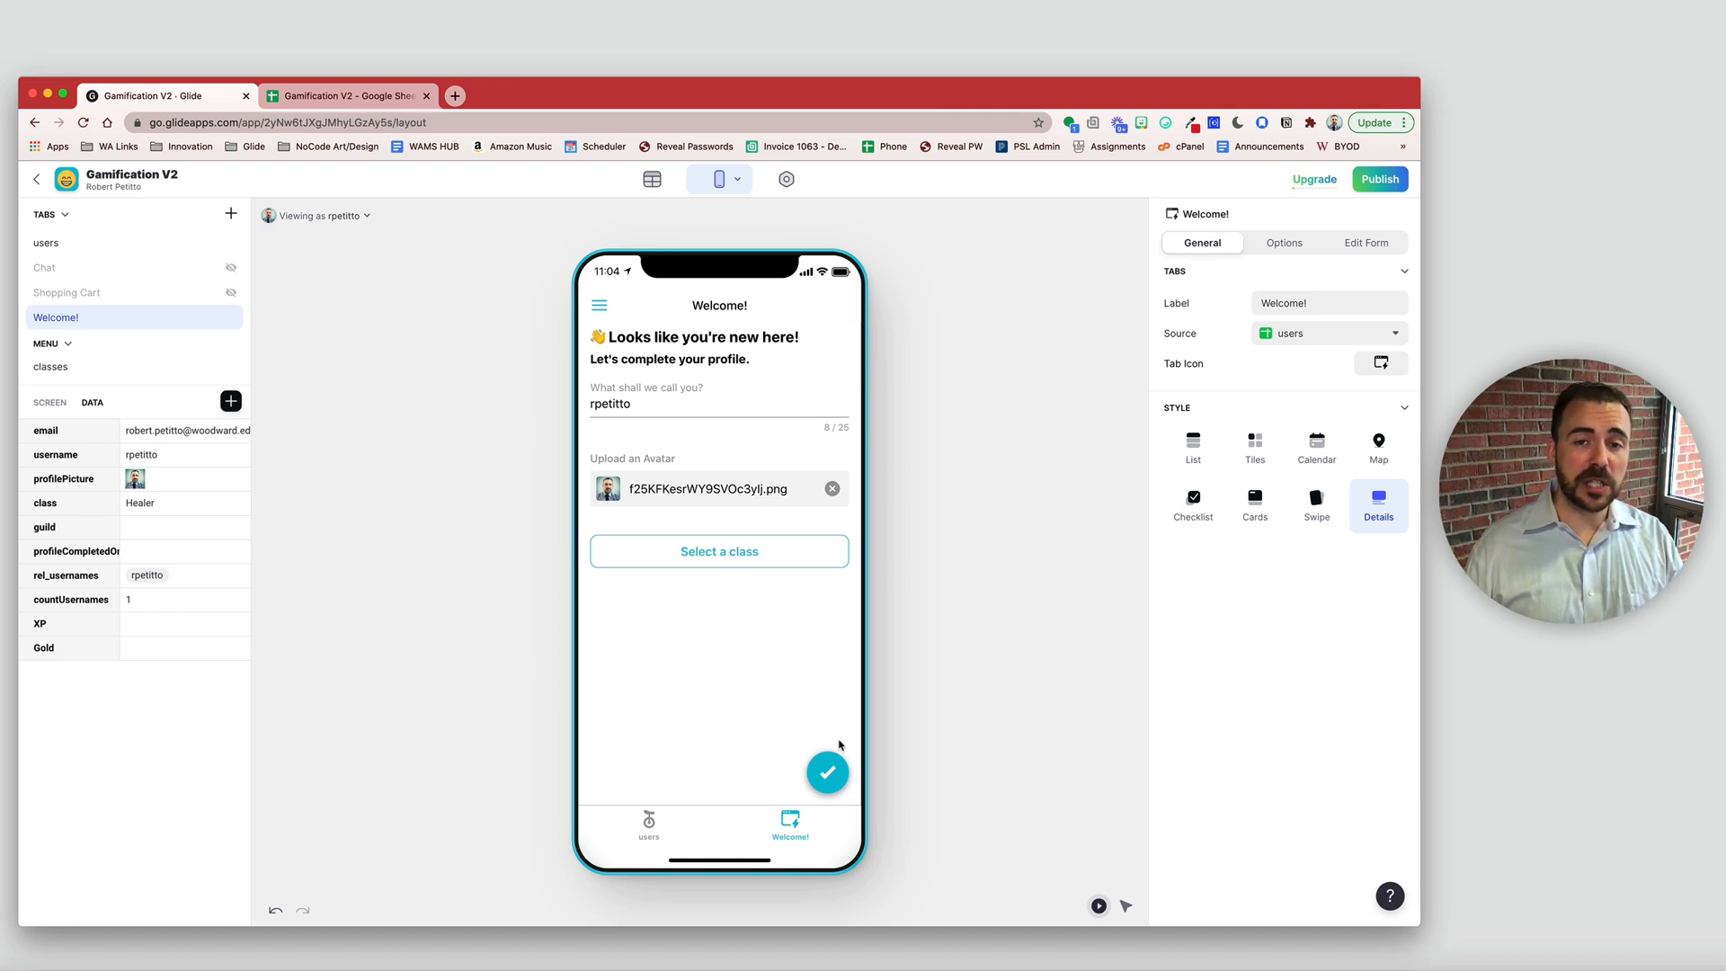
{"action": "left_click", "coordinate": [162, 554]}
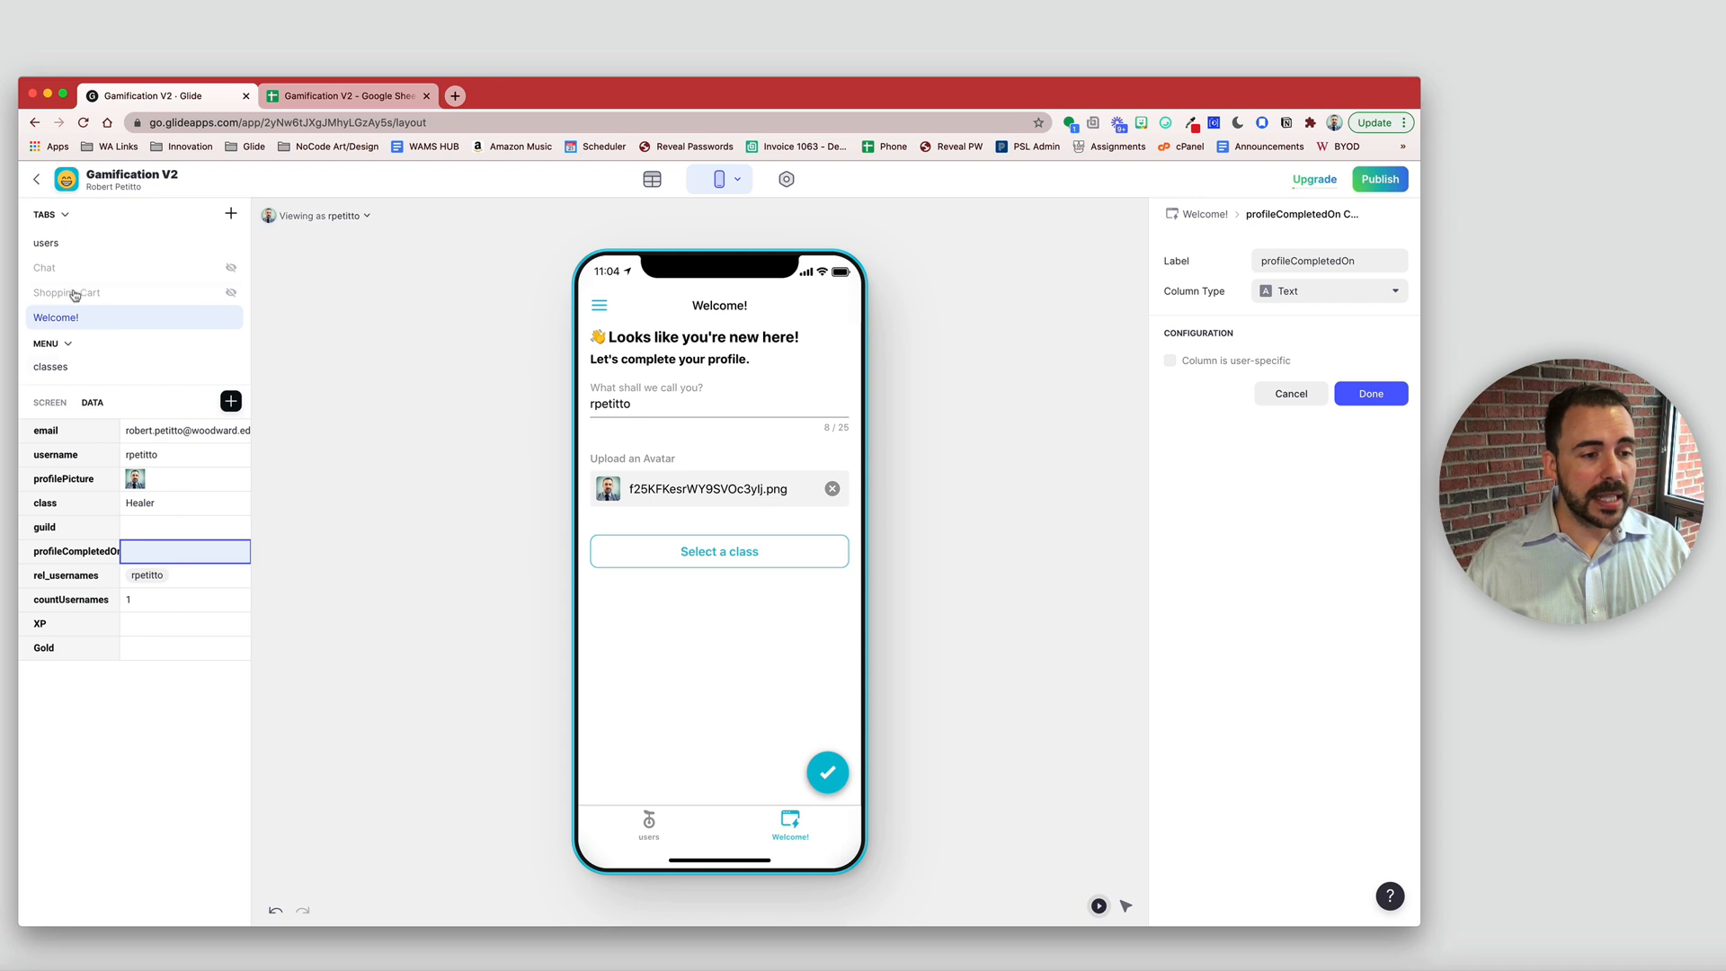
- Add a Welcome! tab visibility condition: profileCompletedOn is empty
{"action": "left_click", "coordinate": [412, 343]}
{"action": "left_click", "coordinate": [1283, 243]}
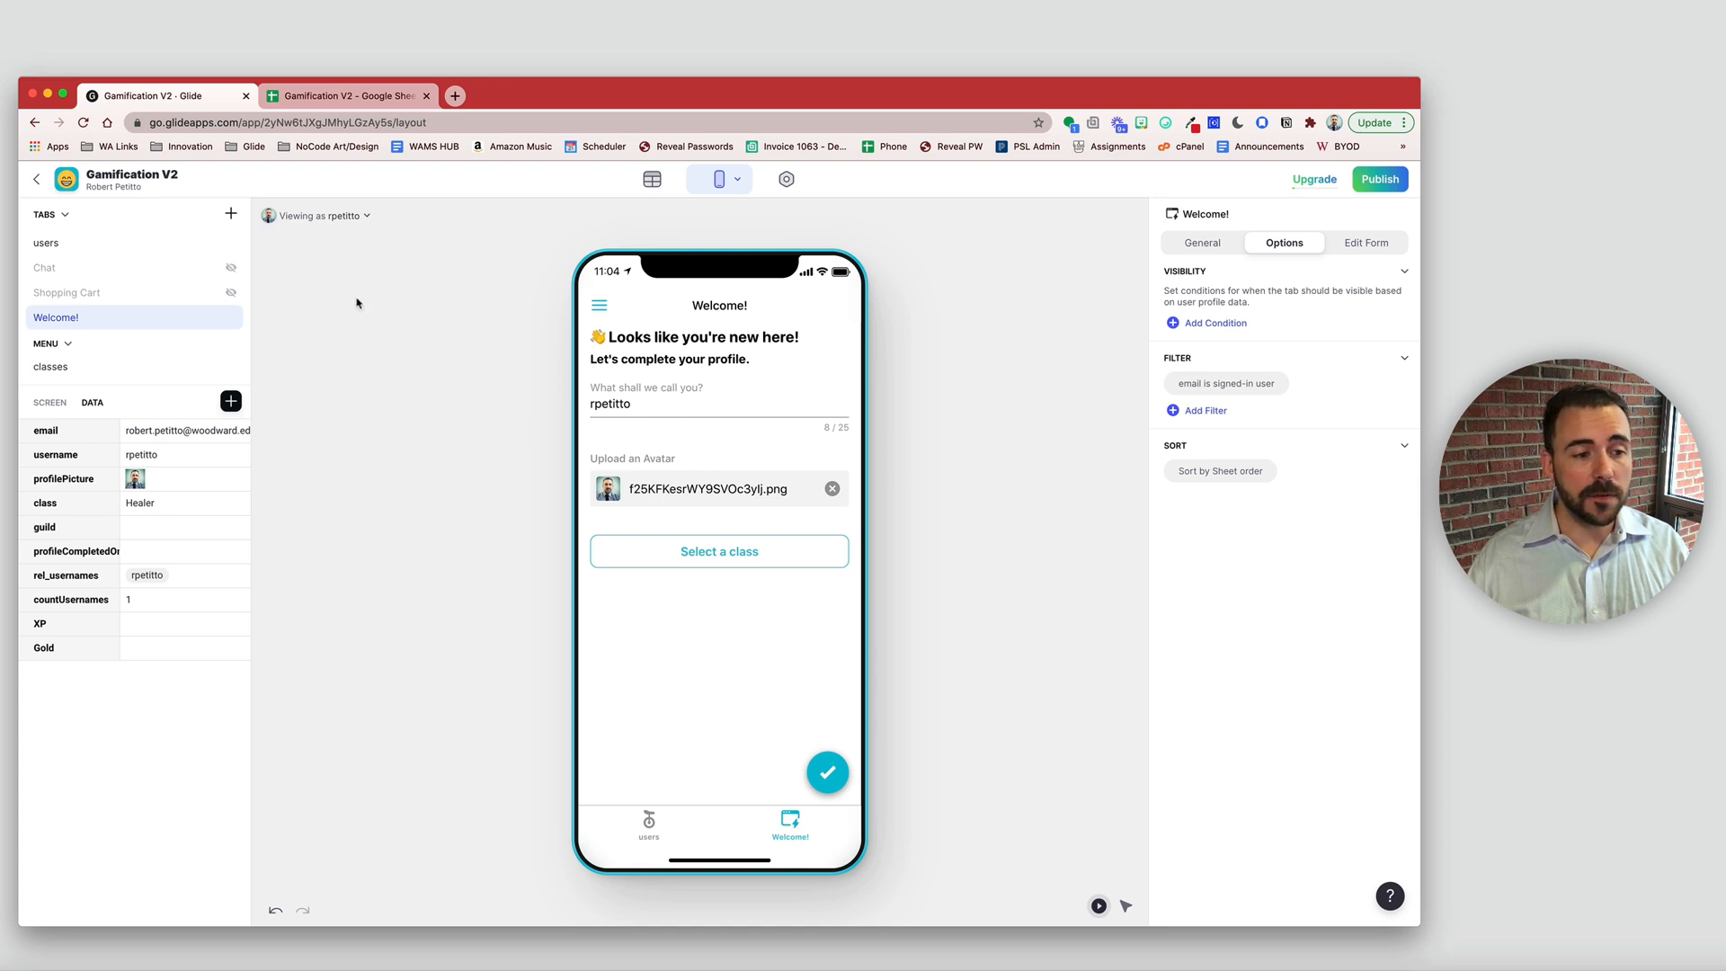
{"action": "left_click", "coordinate": [1210, 332]}
{"action": "left_click", "coordinate": [1228, 314]}
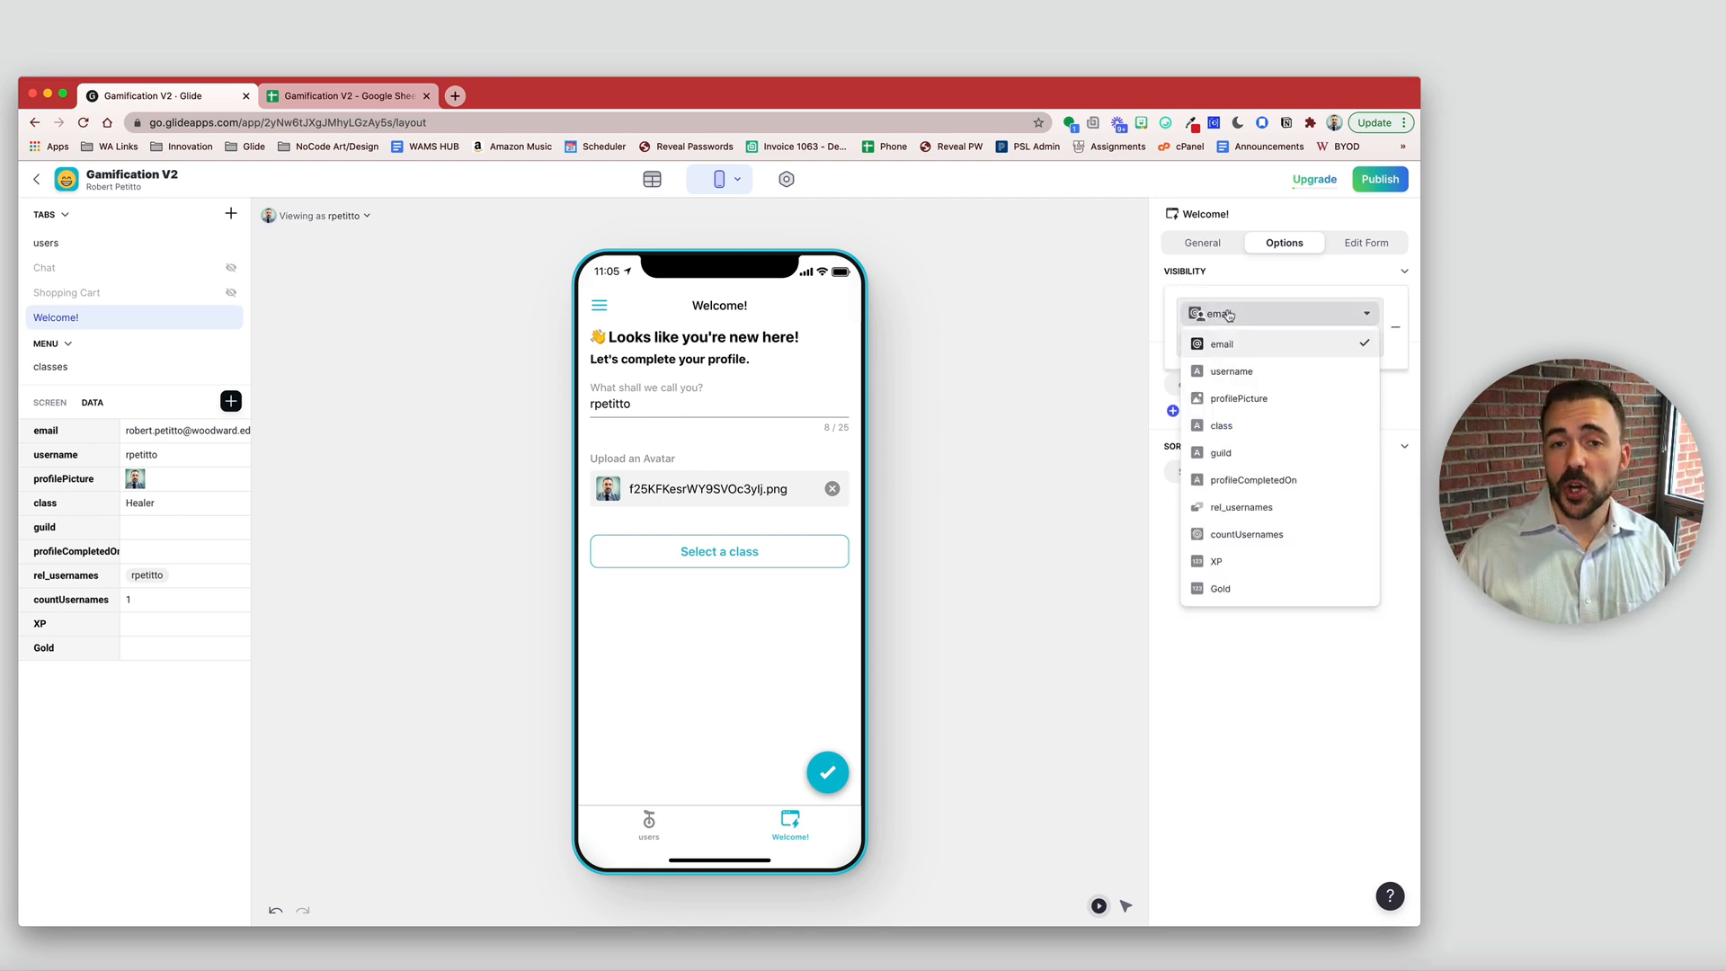
{"action": "left_click", "coordinate": [1269, 487]}
{"action": "left_click", "coordinate": [1230, 342]}
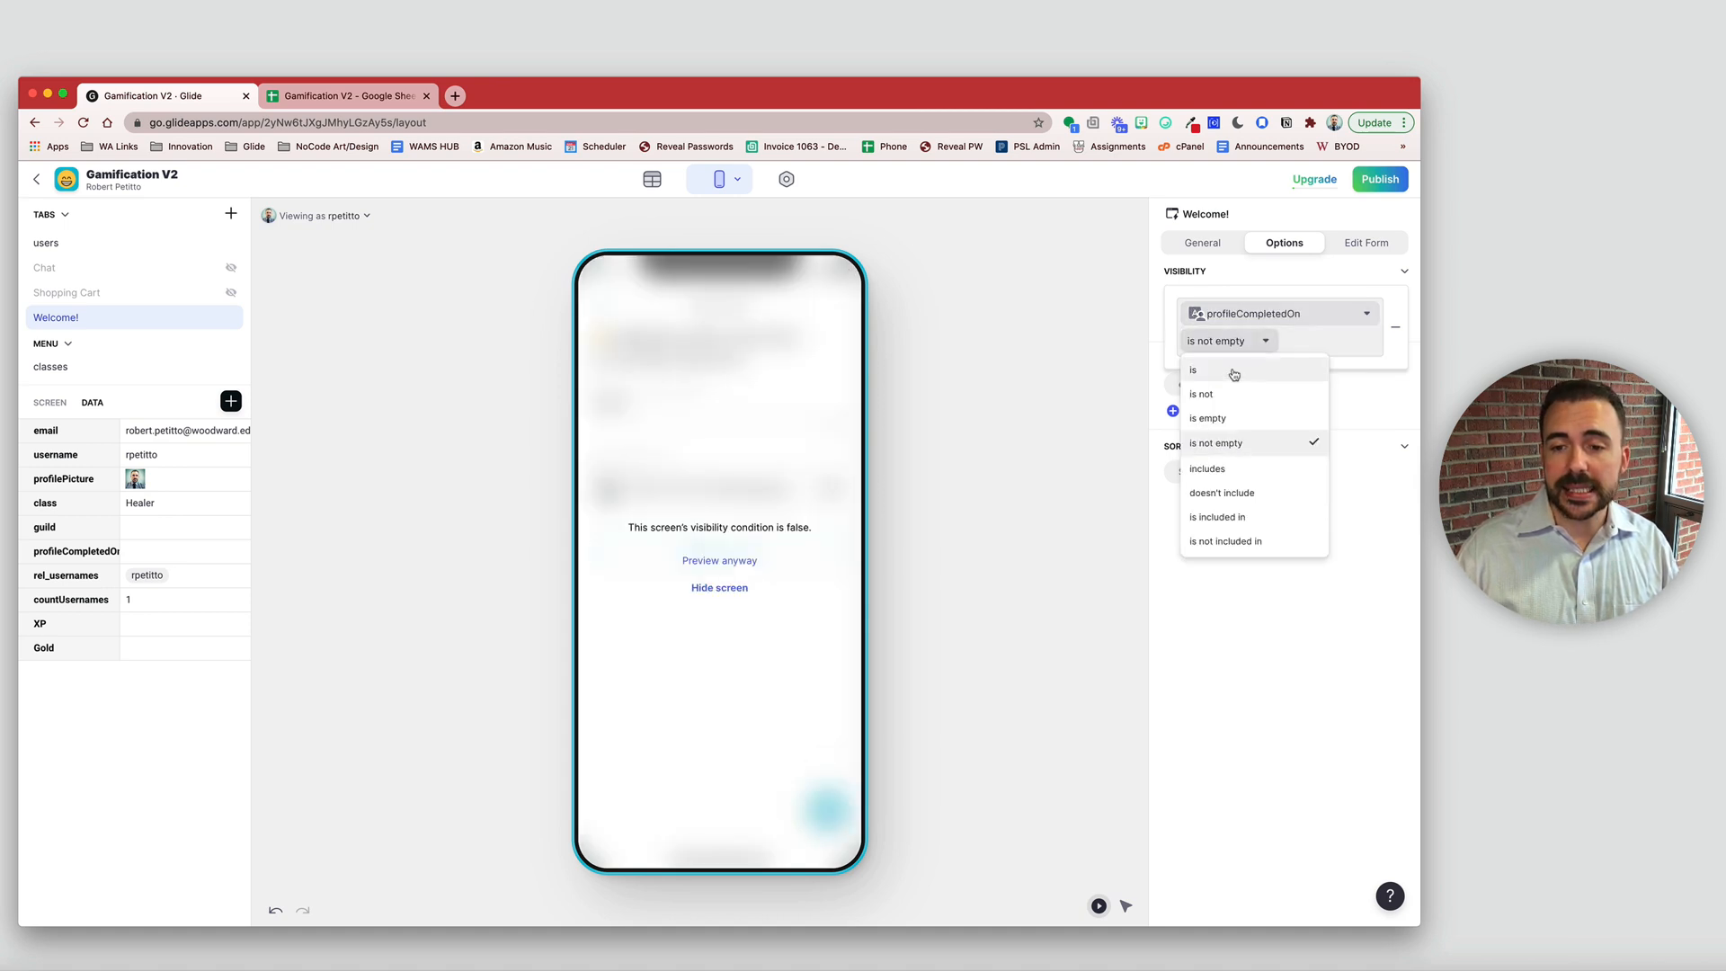
{"action": "left_click", "coordinate": [1209, 419]}
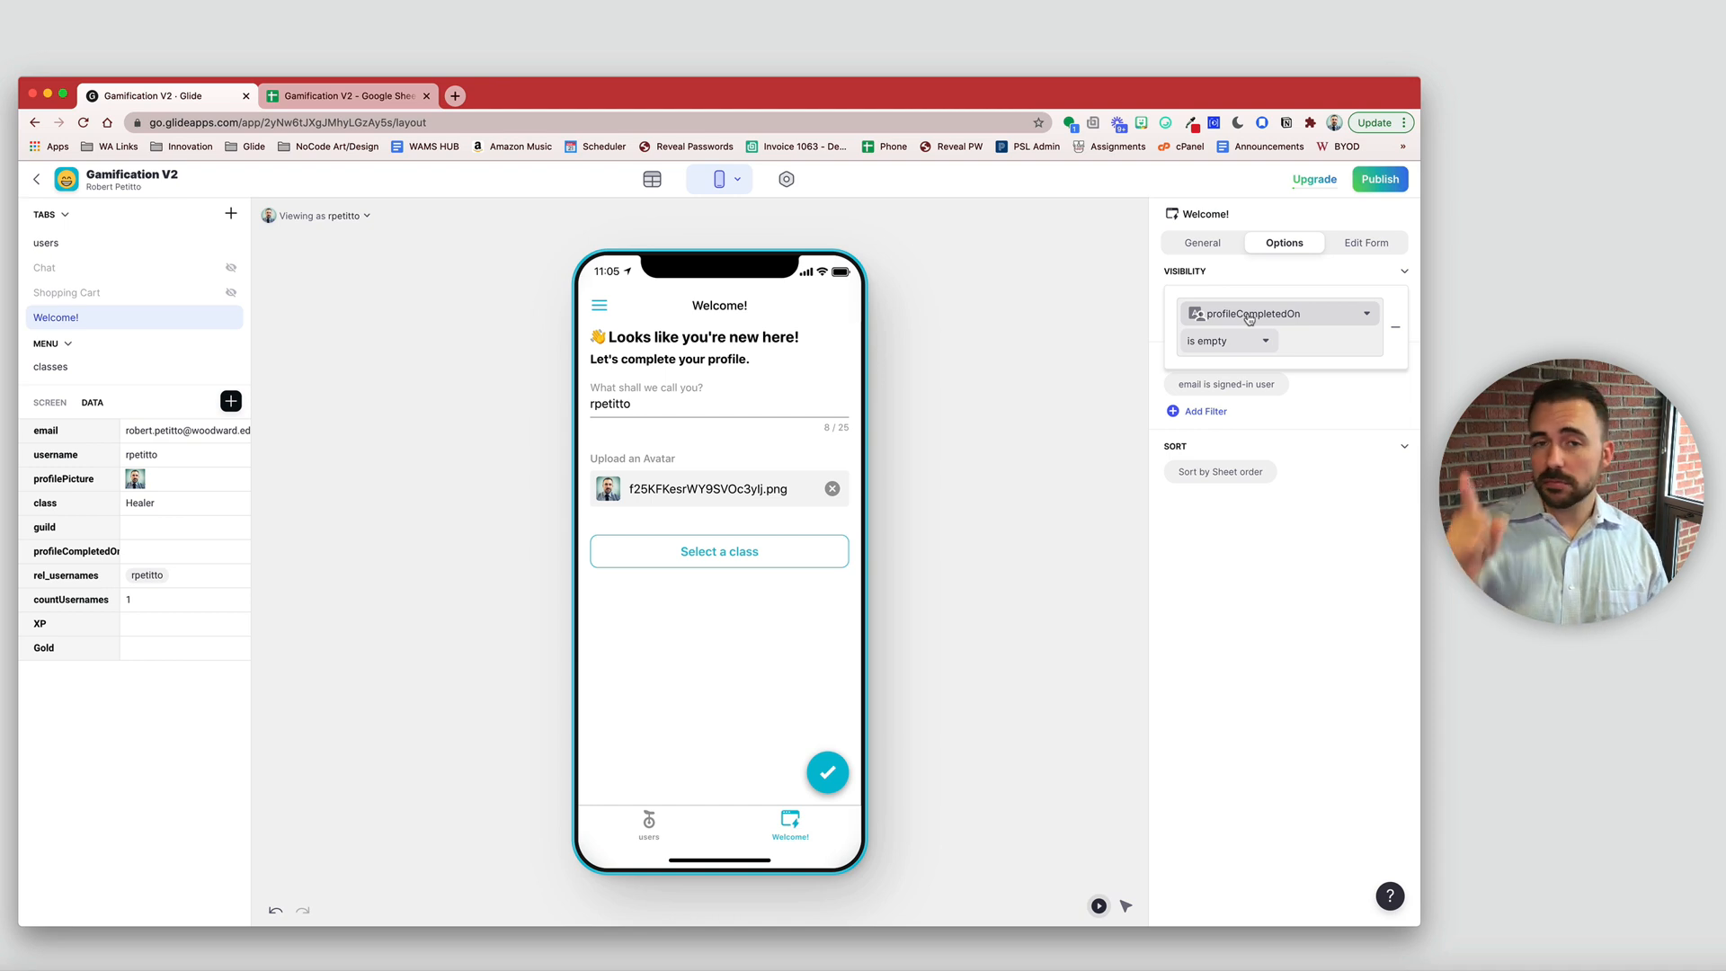
{"action": "left_click", "coordinate": [667, 651]}
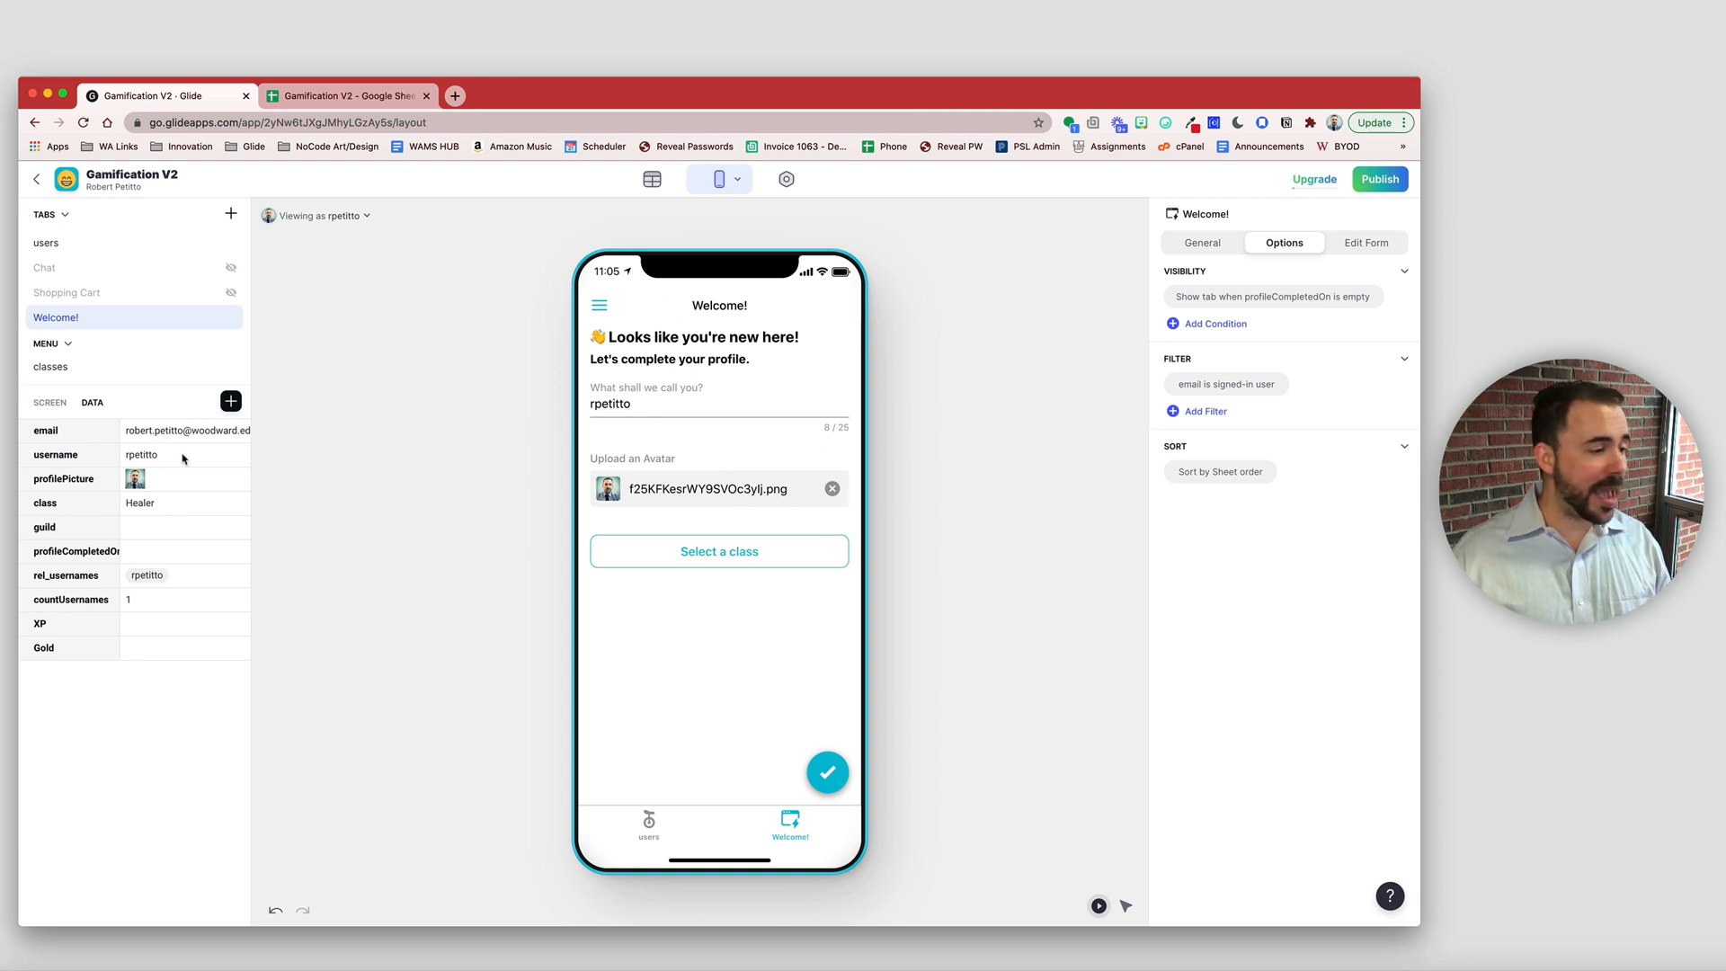
- Set the Edtechify logo image to 3:1 height with the Inset with content style
{"action": "left_click", "coordinate": [739, 330]}
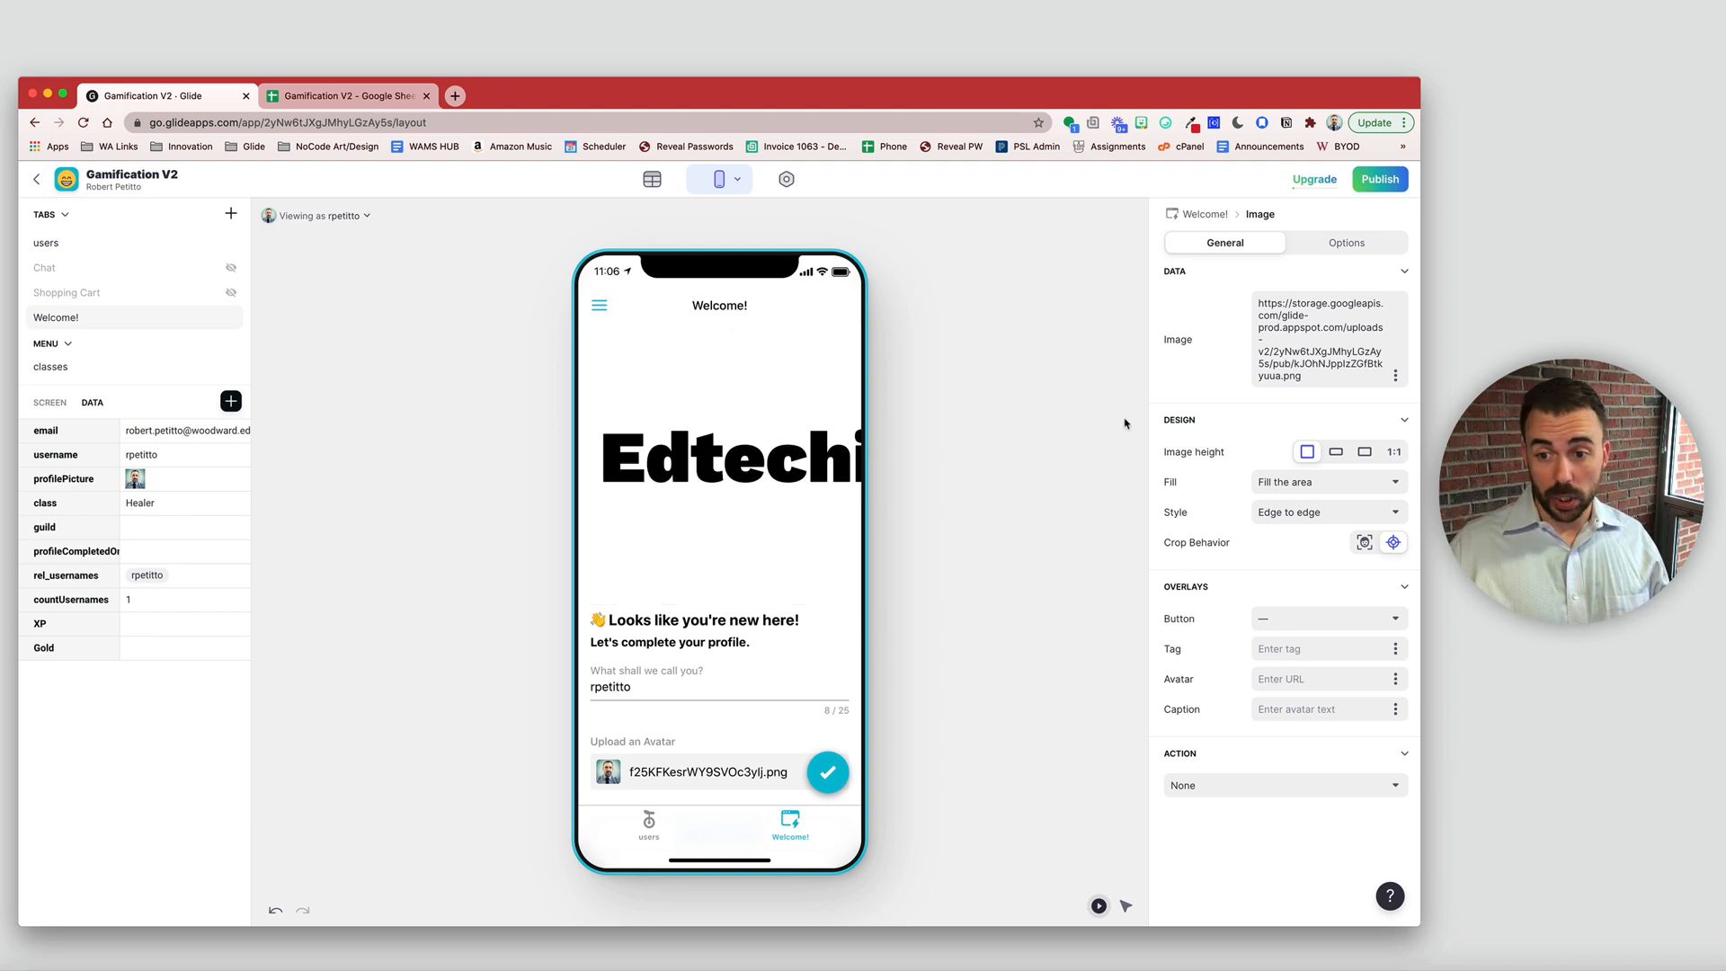
{"action": "left_click", "coordinate": [1337, 452]}
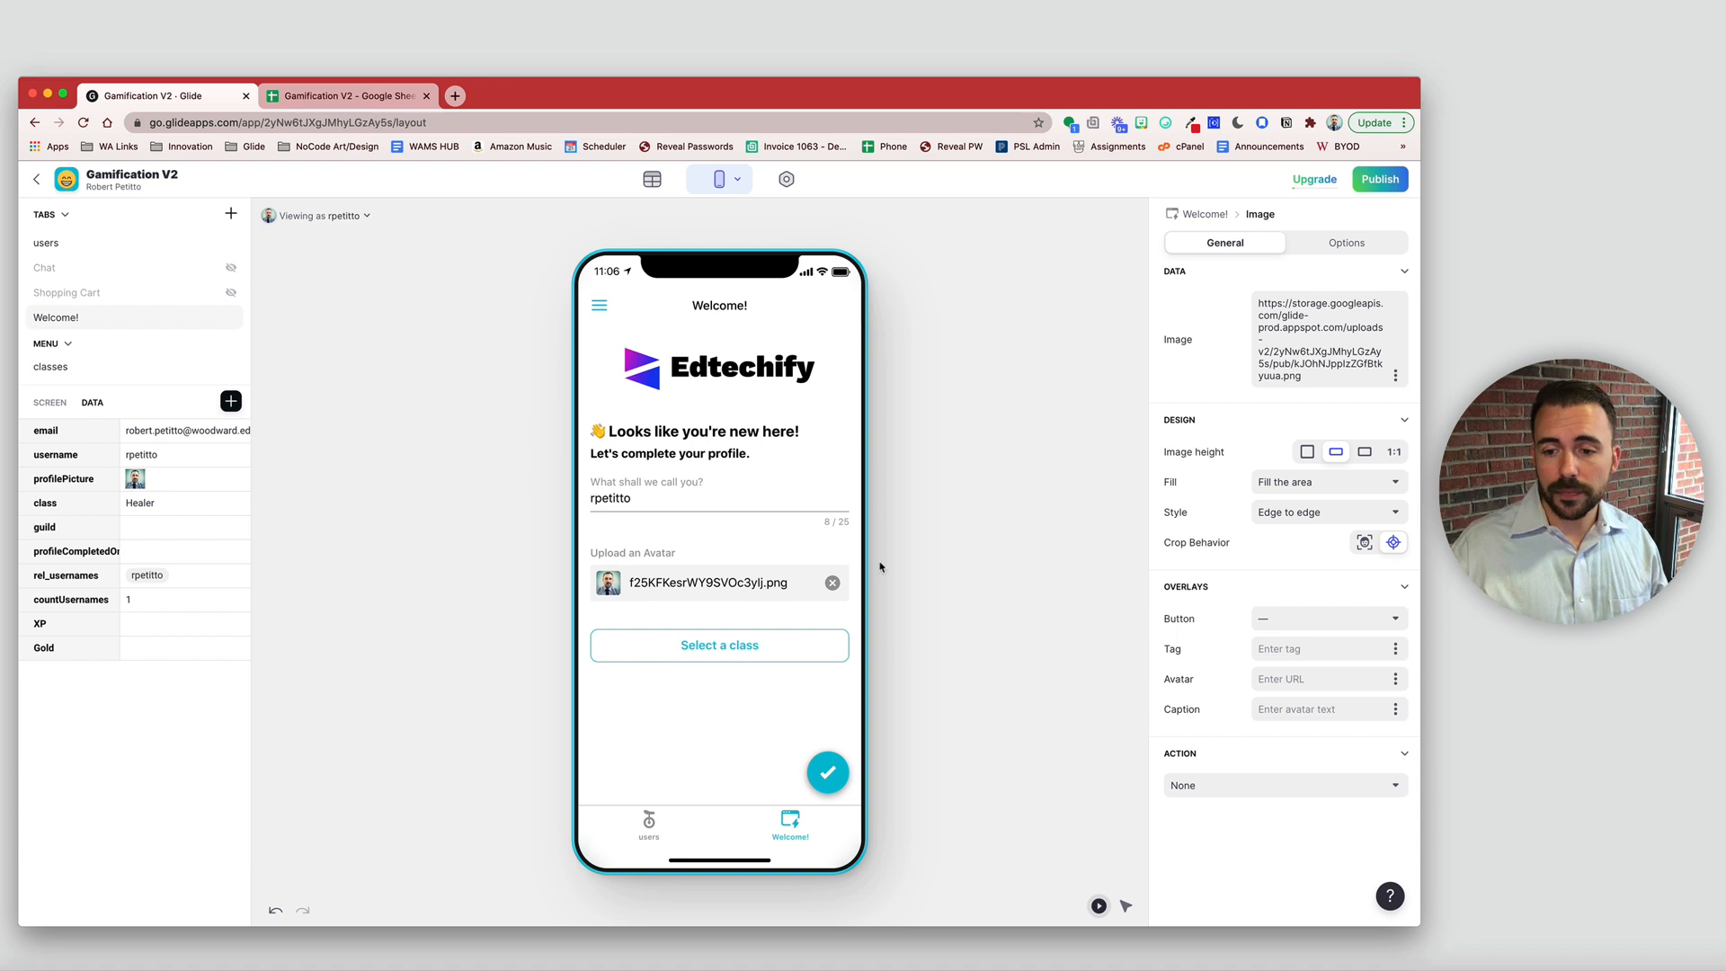
{"action": "left_click", "coordinate": [1259, 514]}
{"action": "left_click", "coordinate": [1273, 574]}
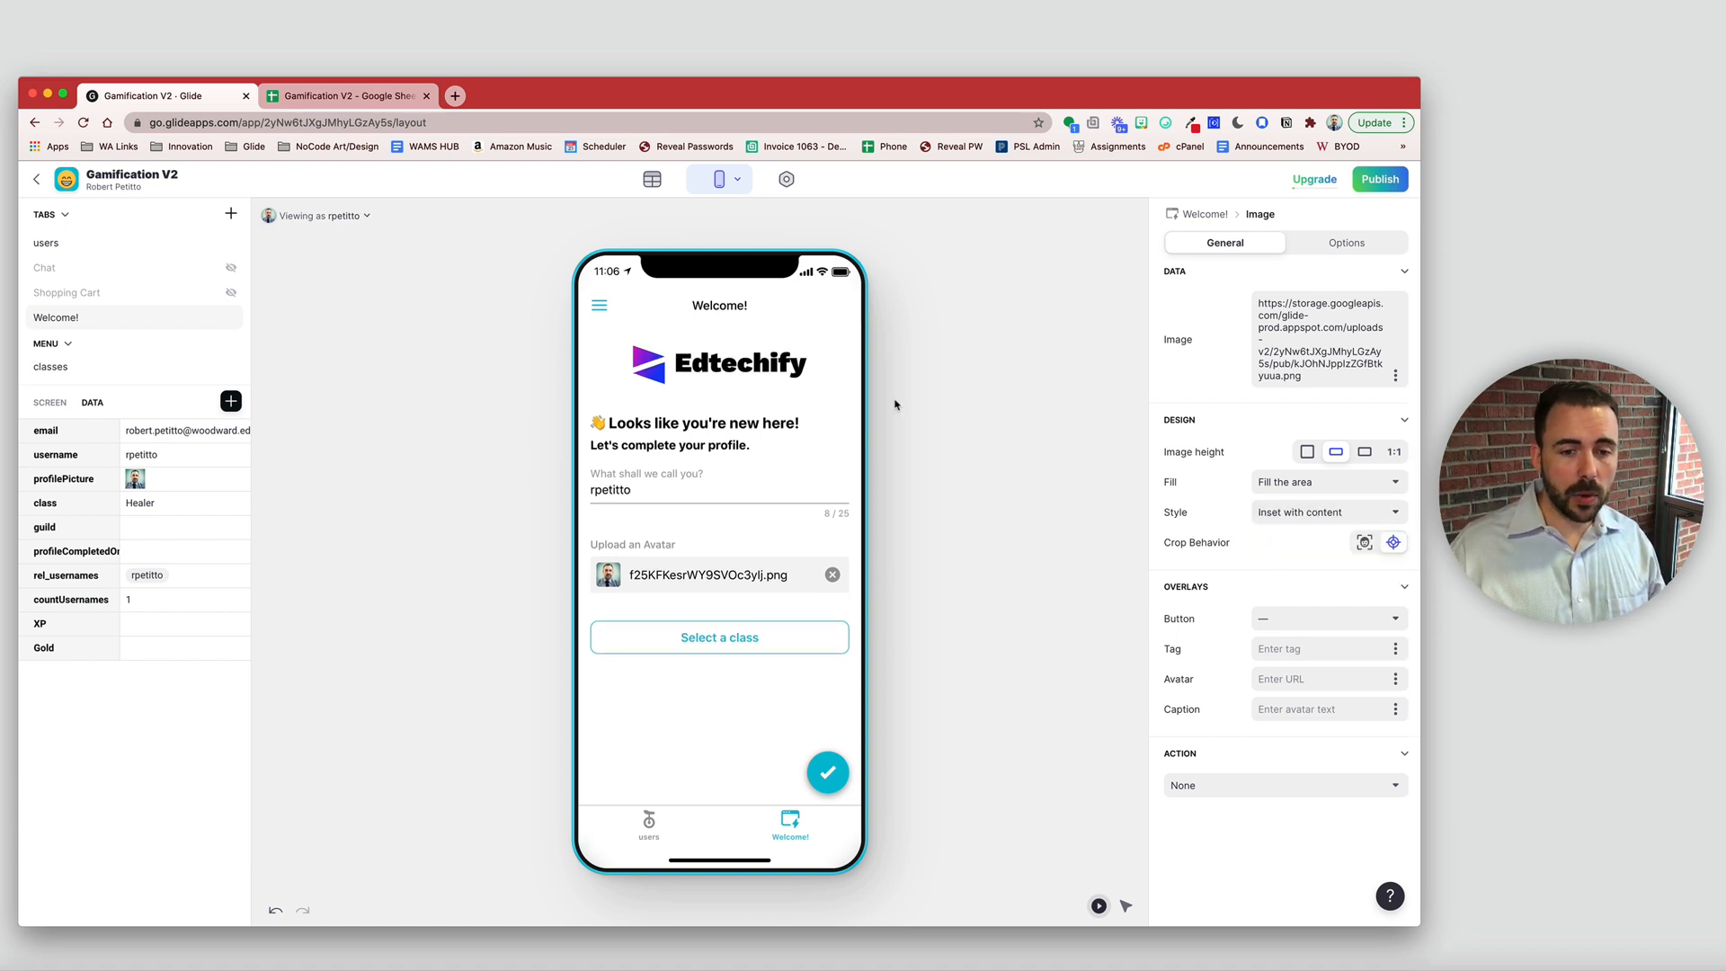
- Set the app's custom accent colour to #1737f1, sampled from the Edtechify logo blue
{"action": "left_click", "coordinate": [788, 180]}
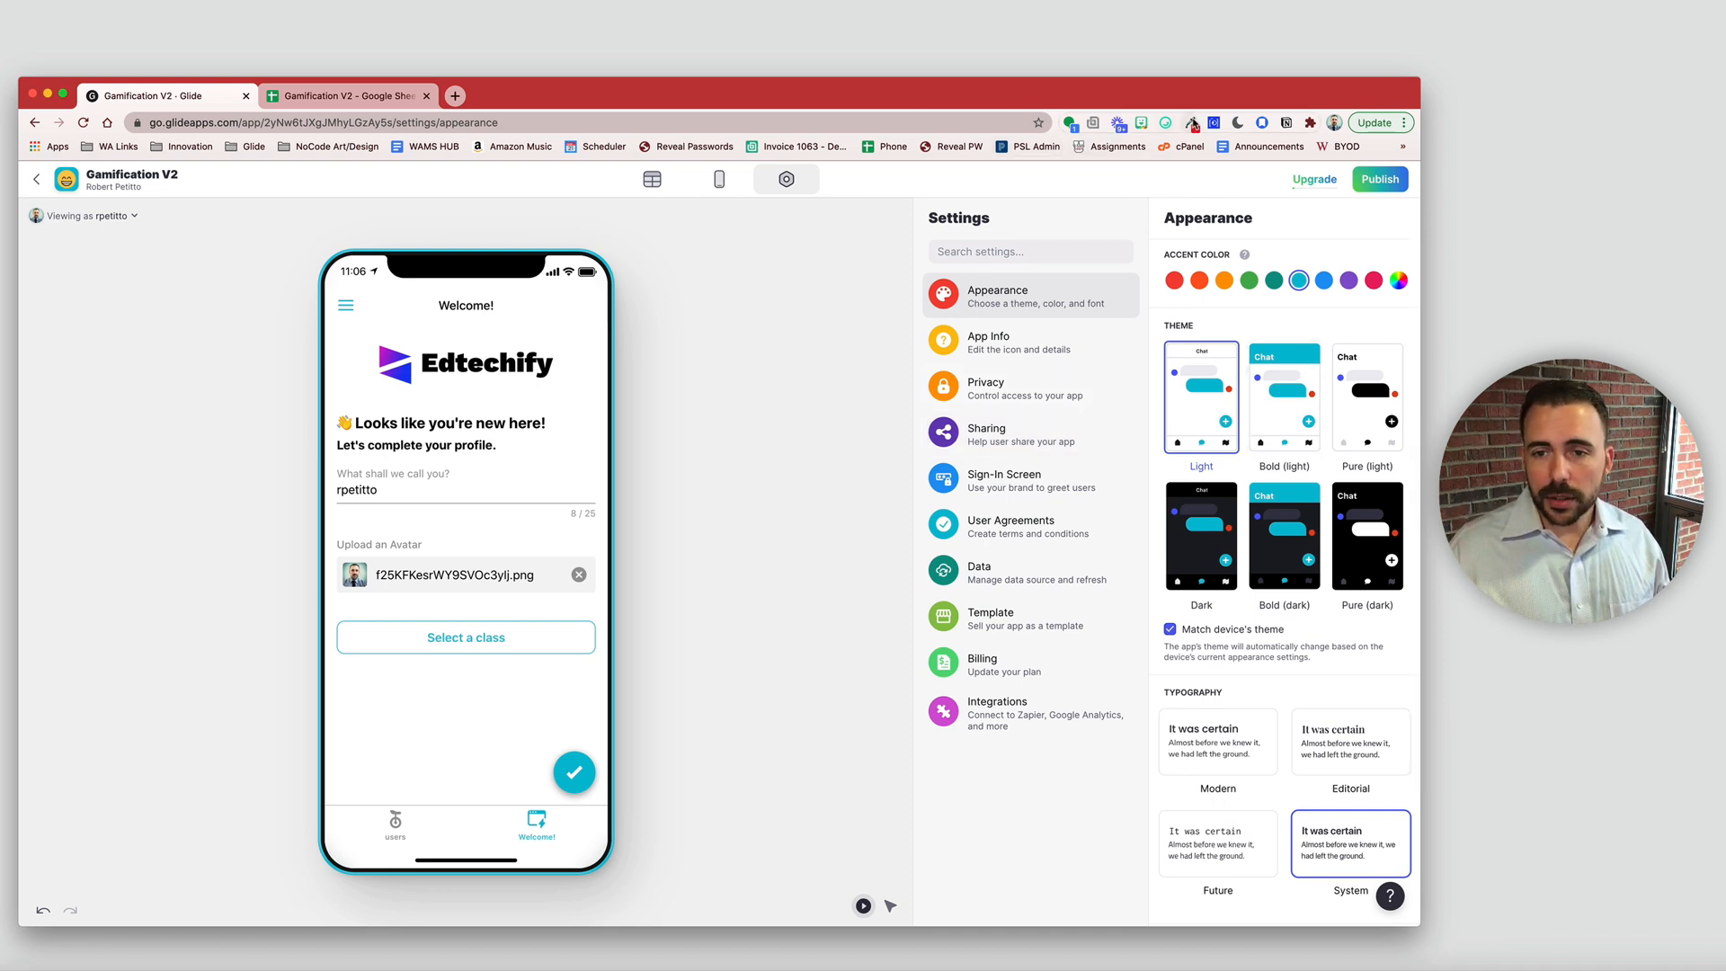
{"action": "left_click", "coordinate": [1192, 124]}
{"action": "left_click", "coordinate": [841, 181]}
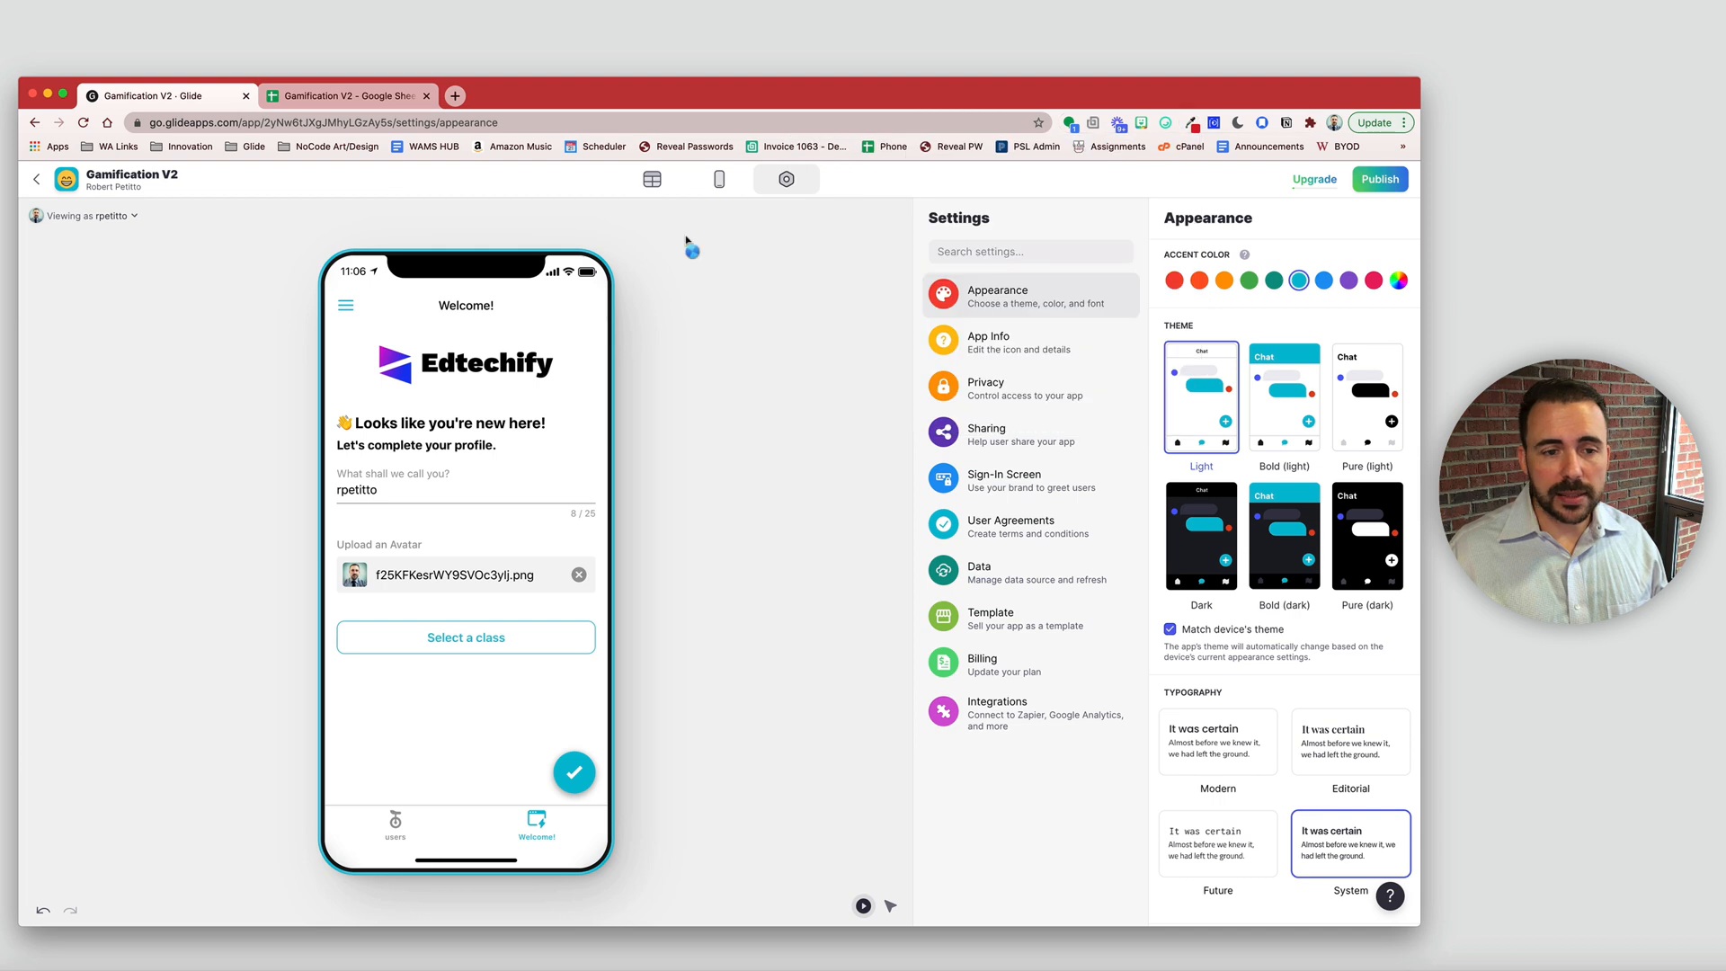
{"action": "left_click", "coordinate": [410, 374]}
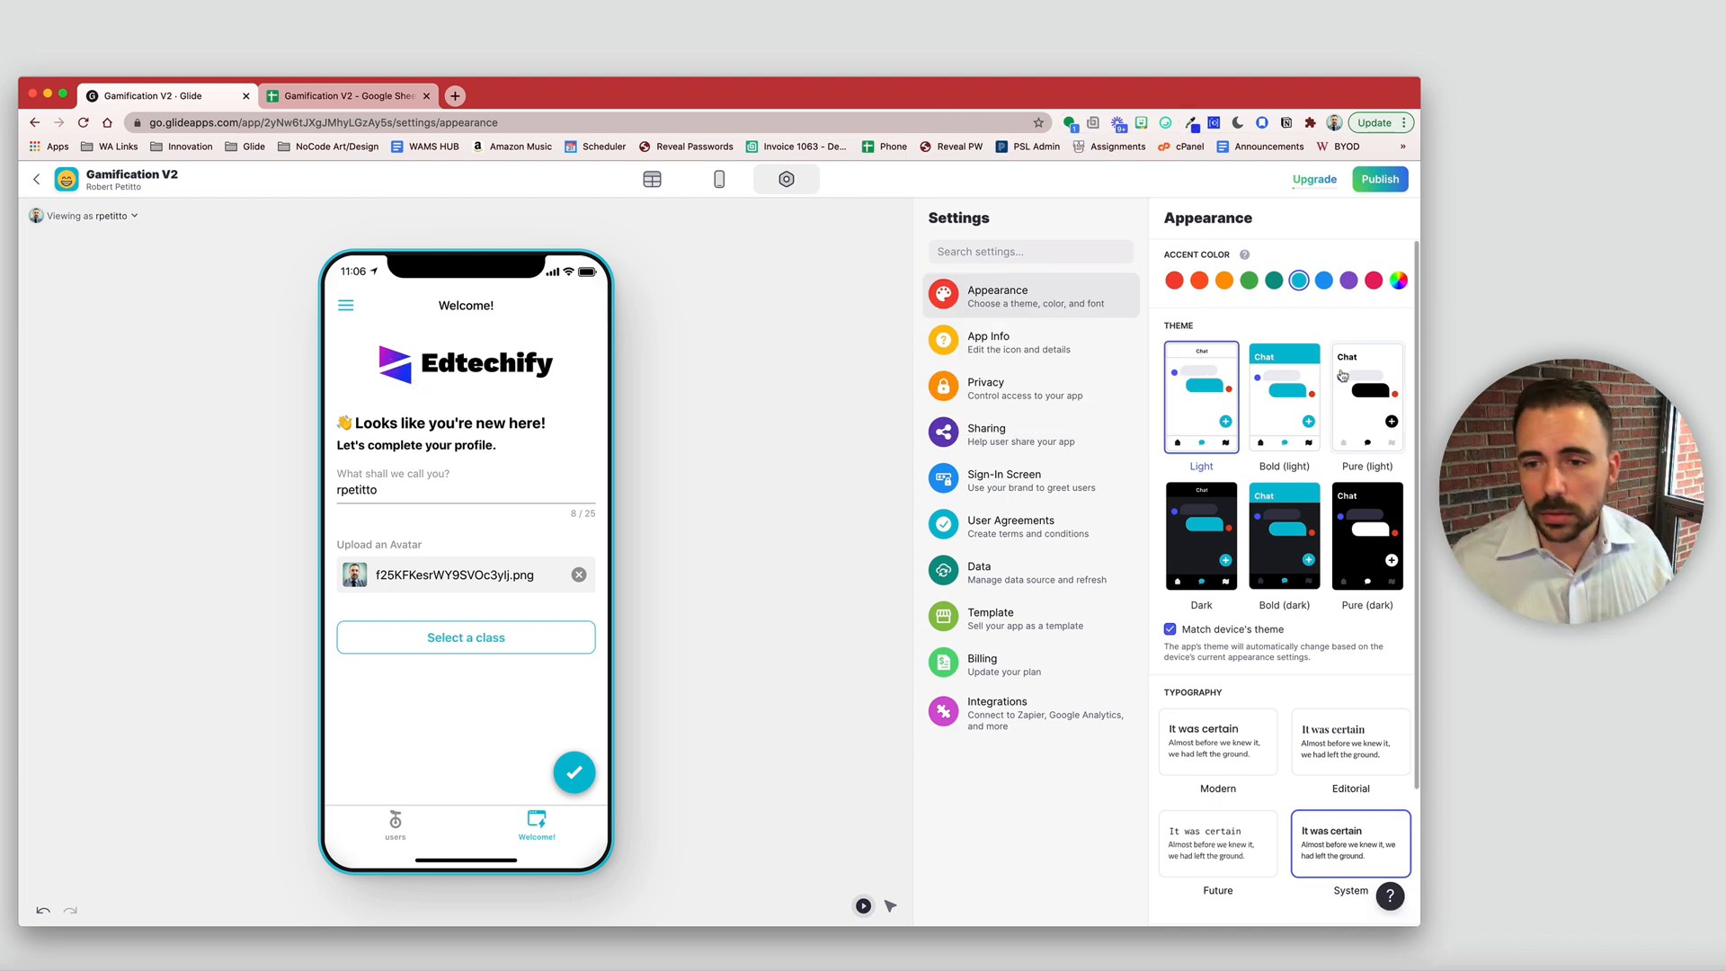
{"action": "left_click", "coordinate": [1400, 281]}
{"action": "left_click_drag", "start_coordinate": [1285, 481], "coordinate": [1180, 485]}
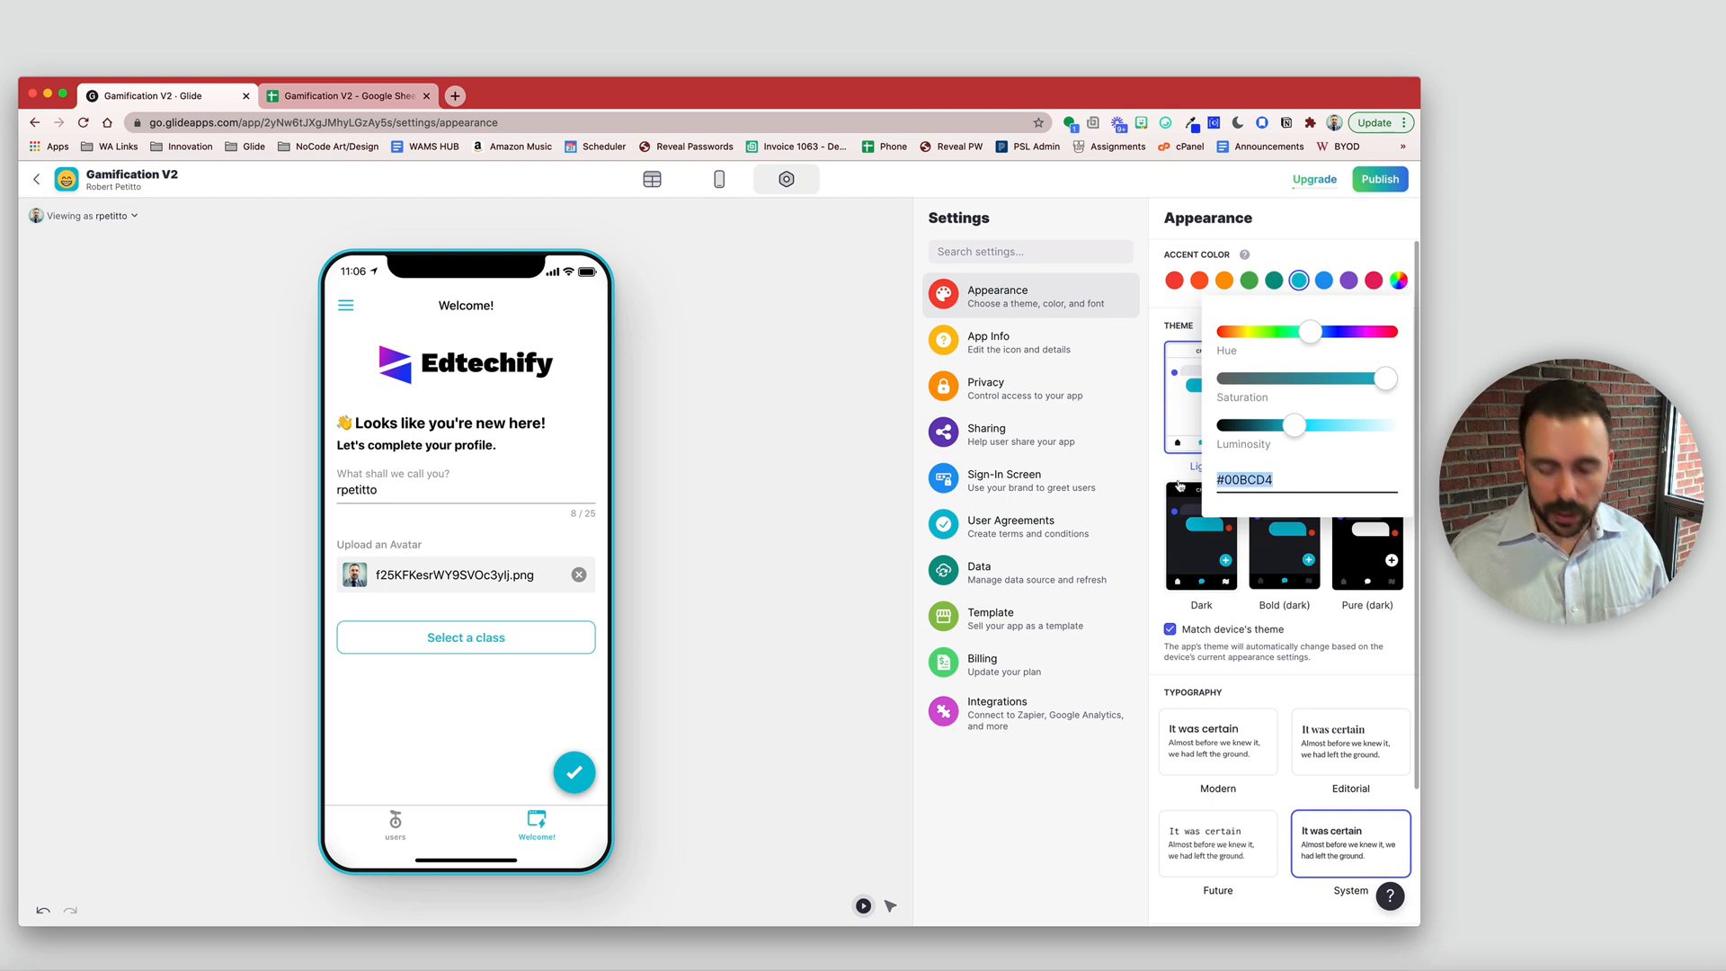
{"action": "type", "text": "#1737f1"}
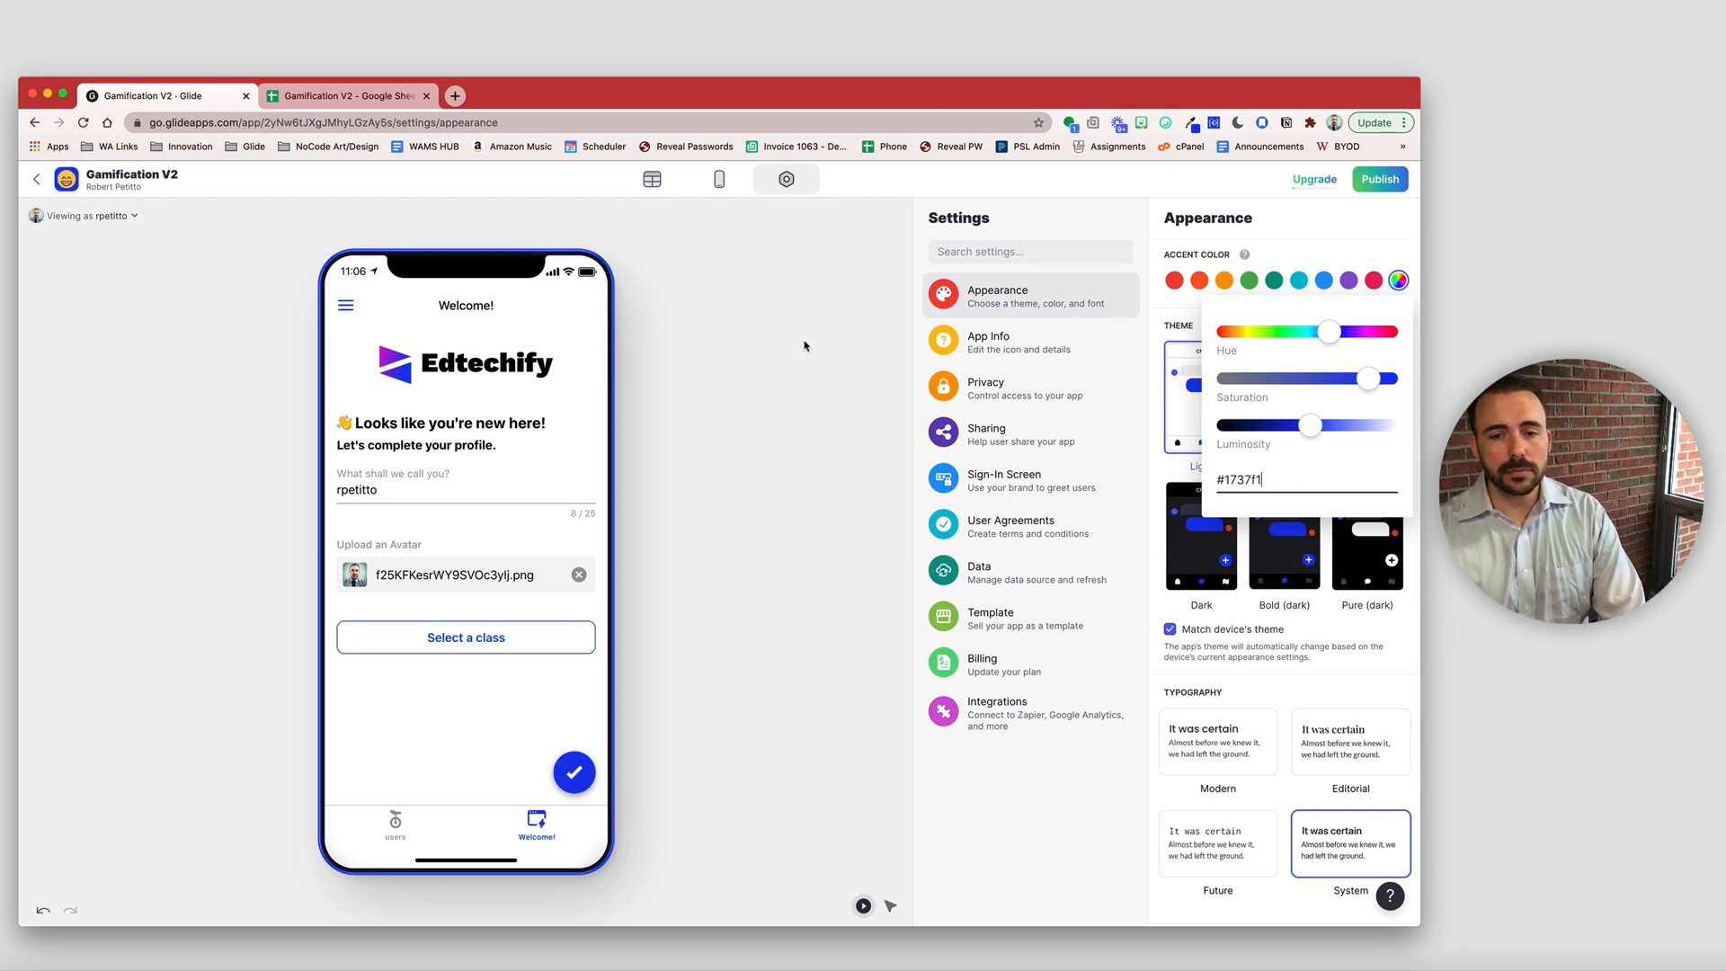
{"action": "left_click", "coordinate": [995, 316]}
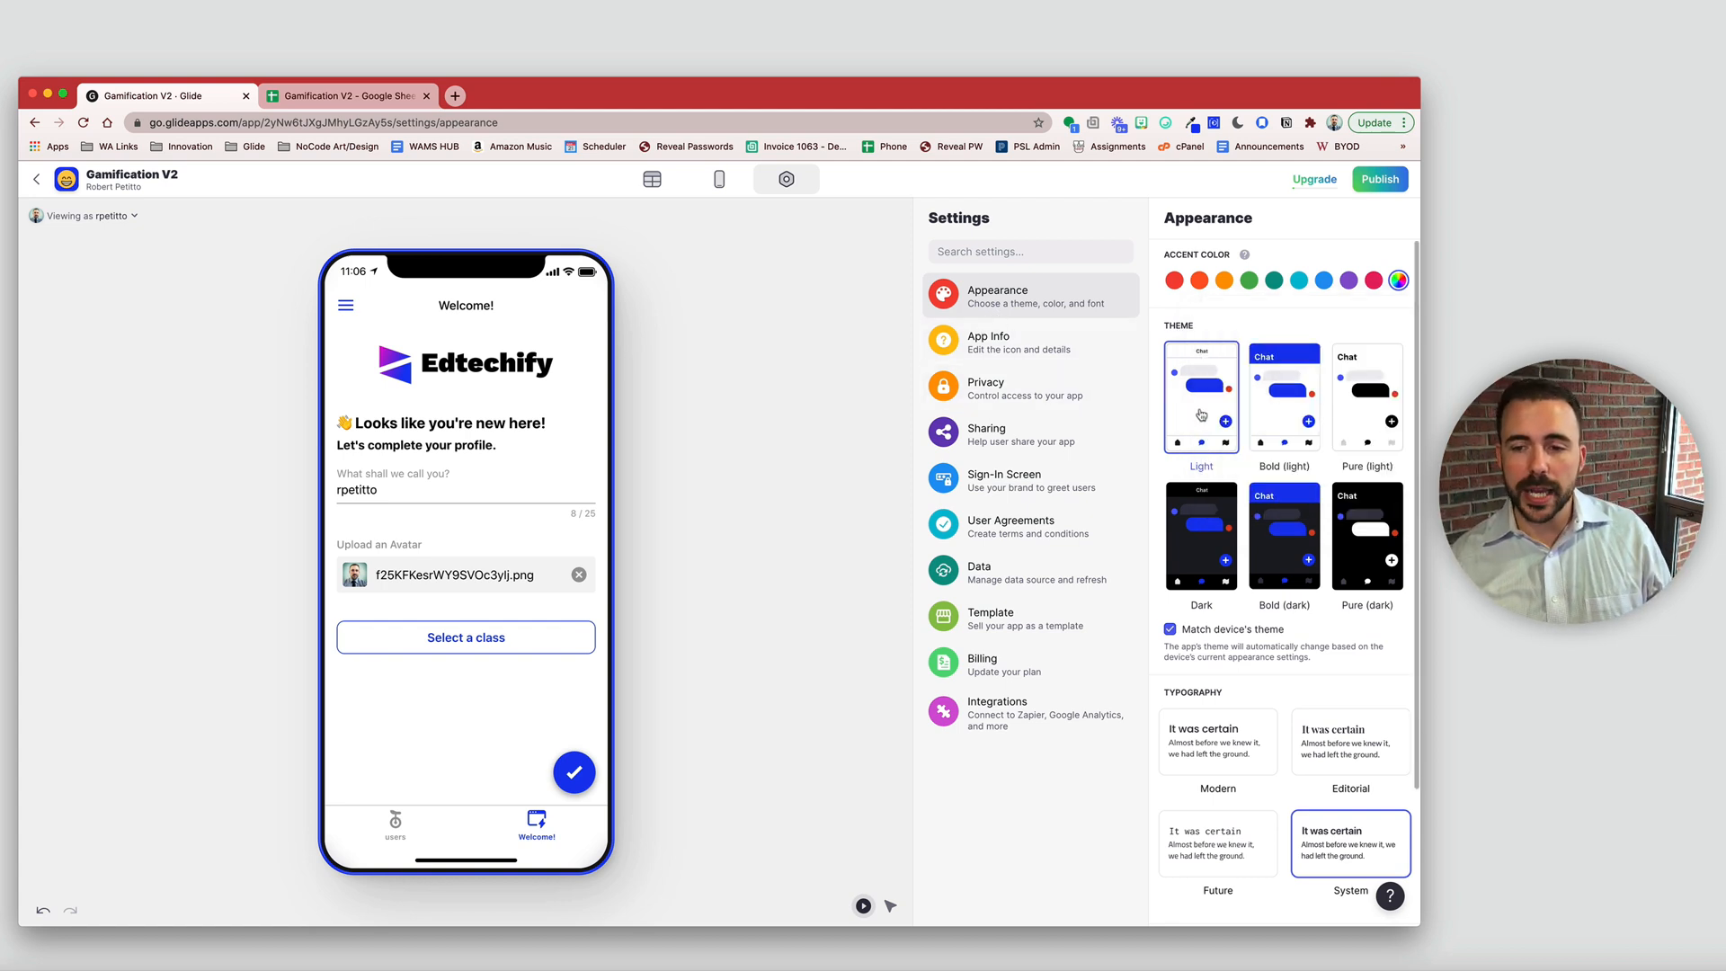
- Choose the Bold (light) theme and Modern typography, then go back to the layout
{"action": "left_click", "coordinate": [1362, 384]}
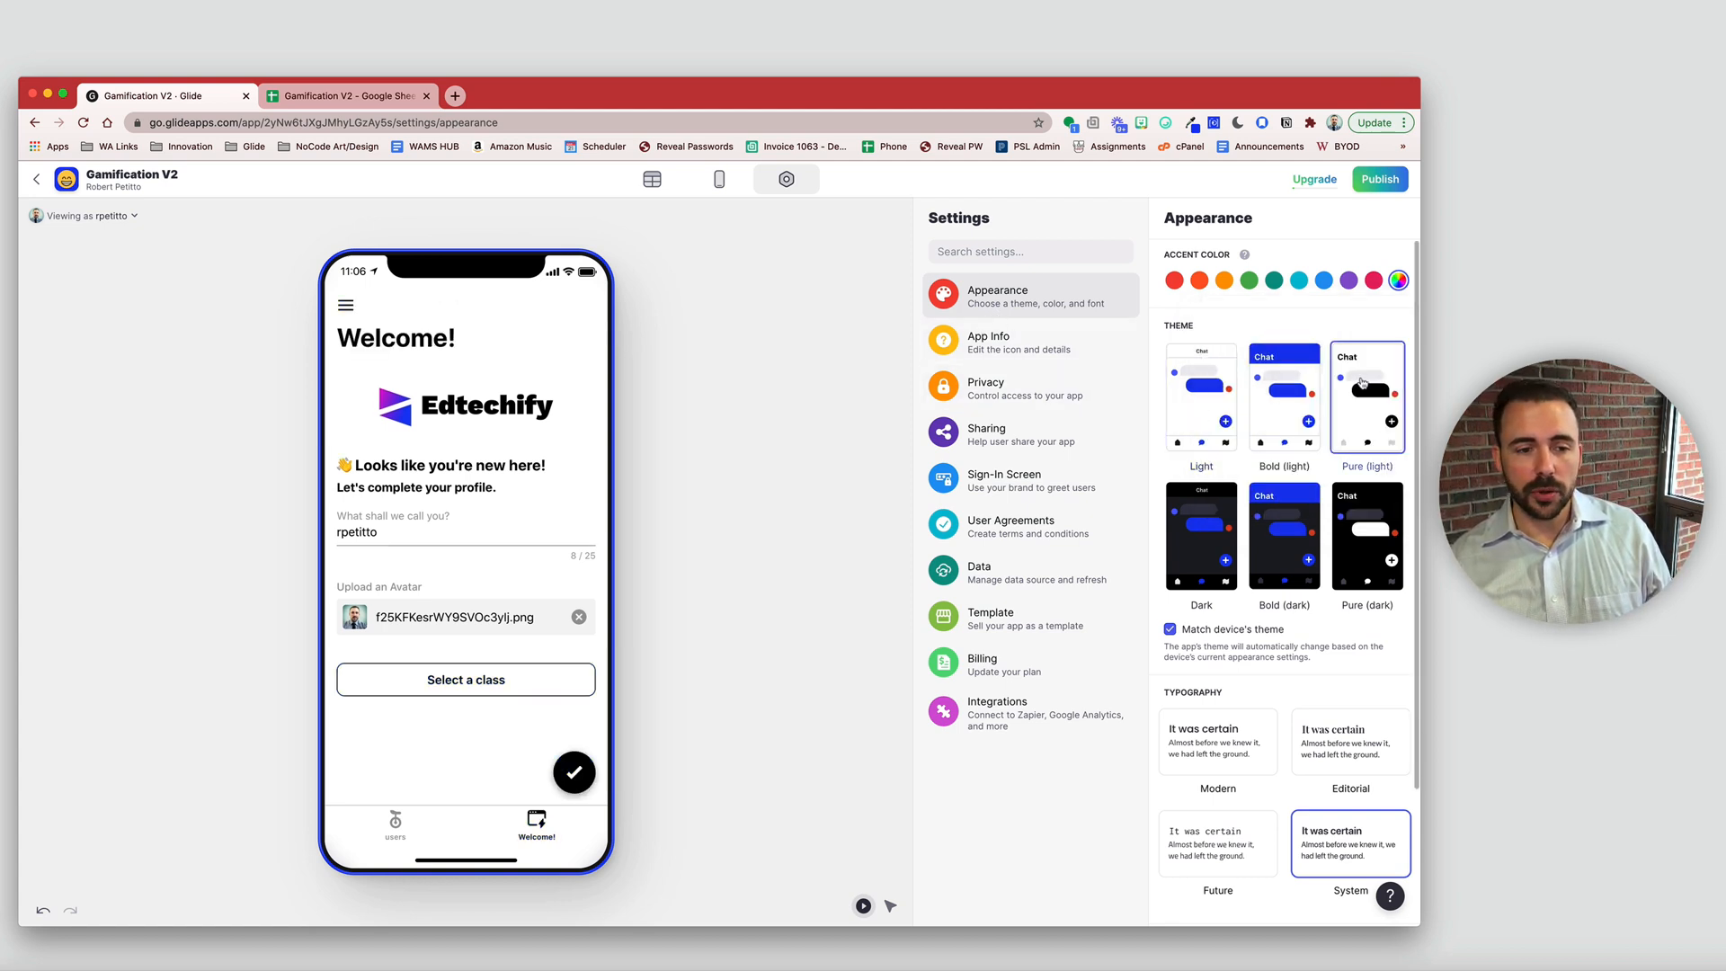
{"action": "left_click", "coordinate": [1268, 394]}
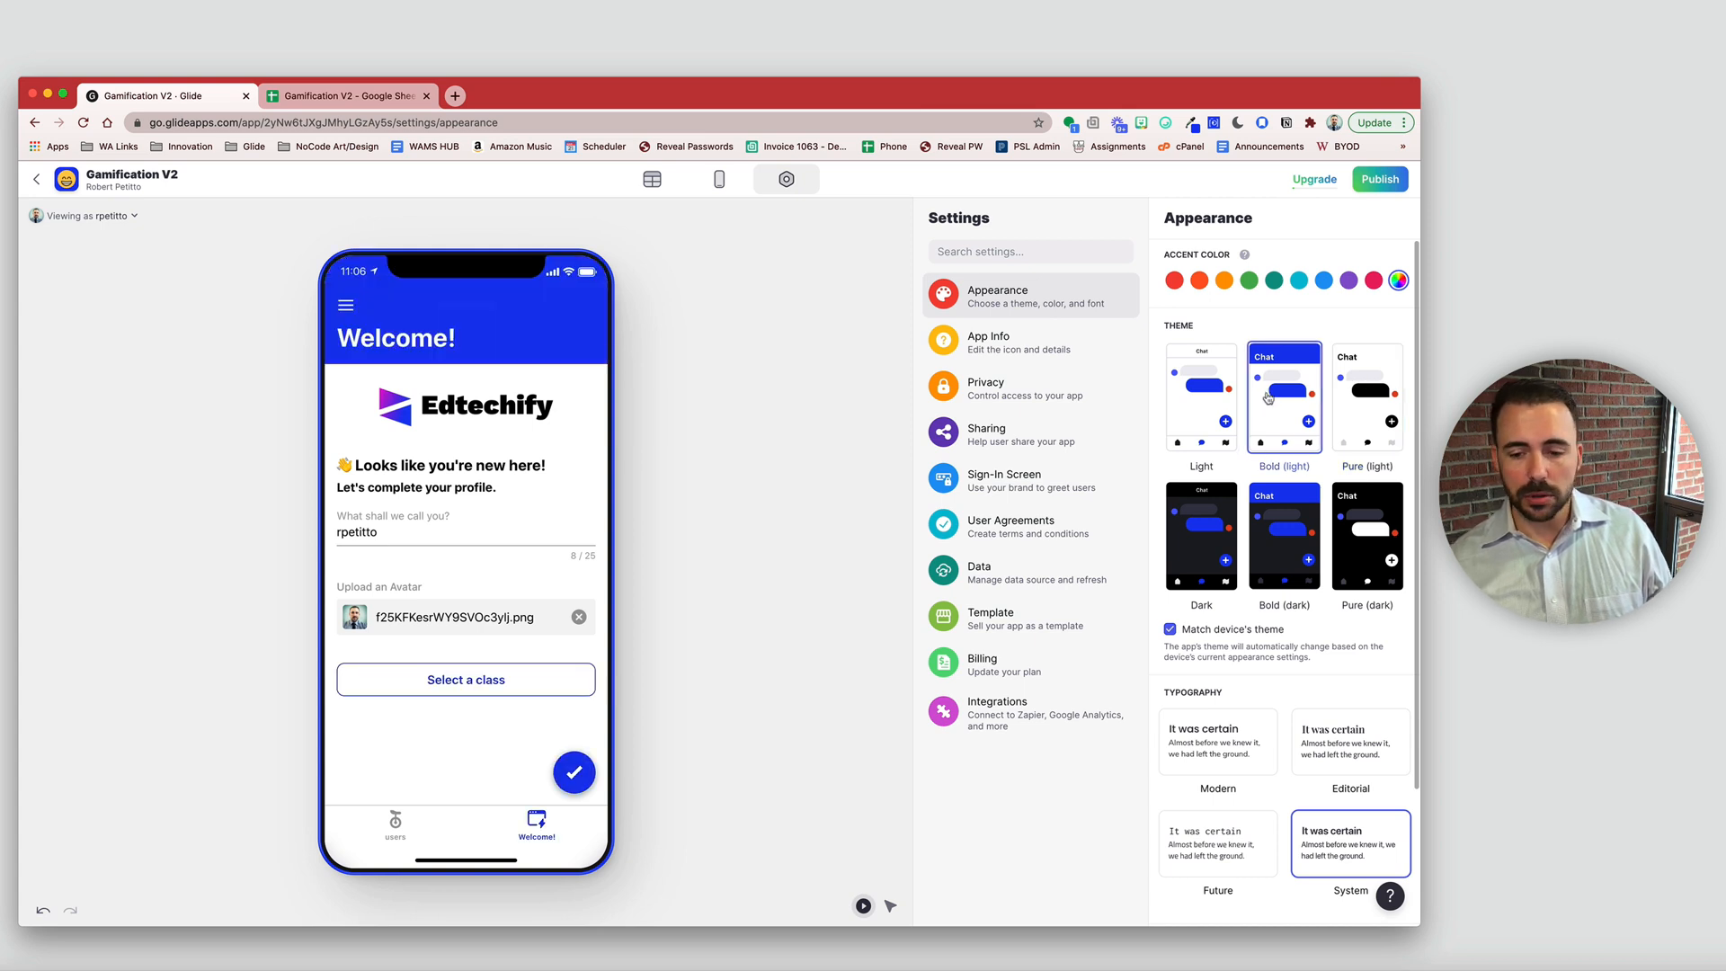
{"action": "left_click", "coordinate": [1210, 745]}
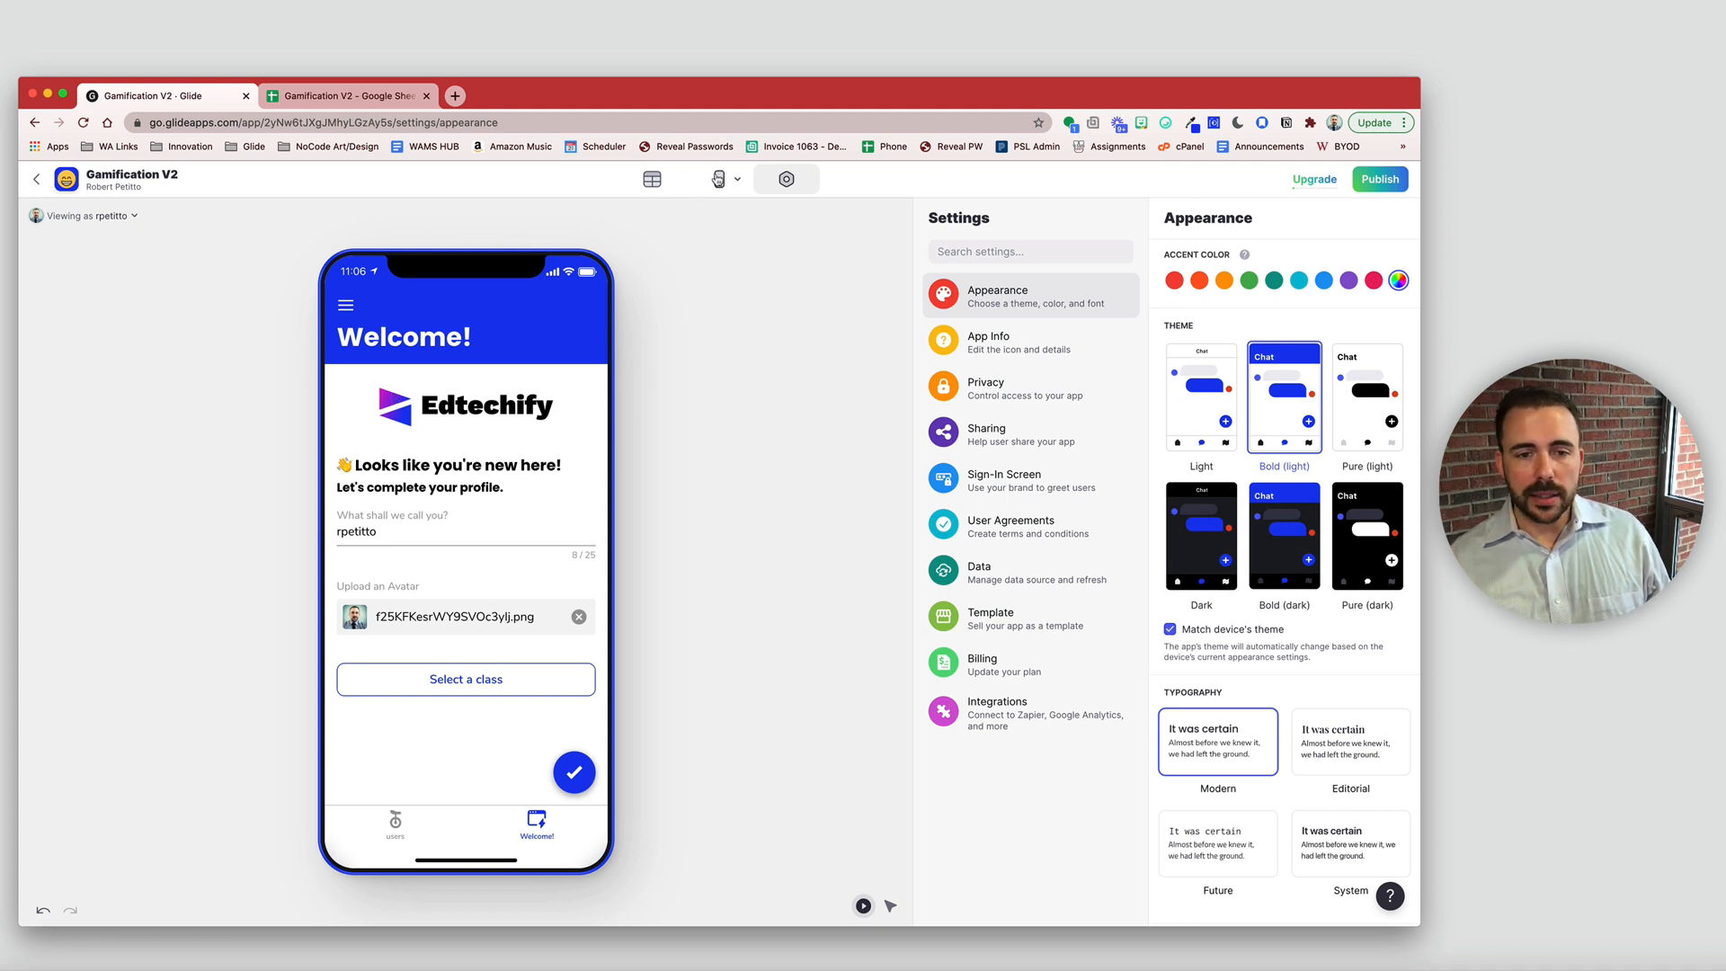
{"action": "left_click", "coordinate": [718, 179]}
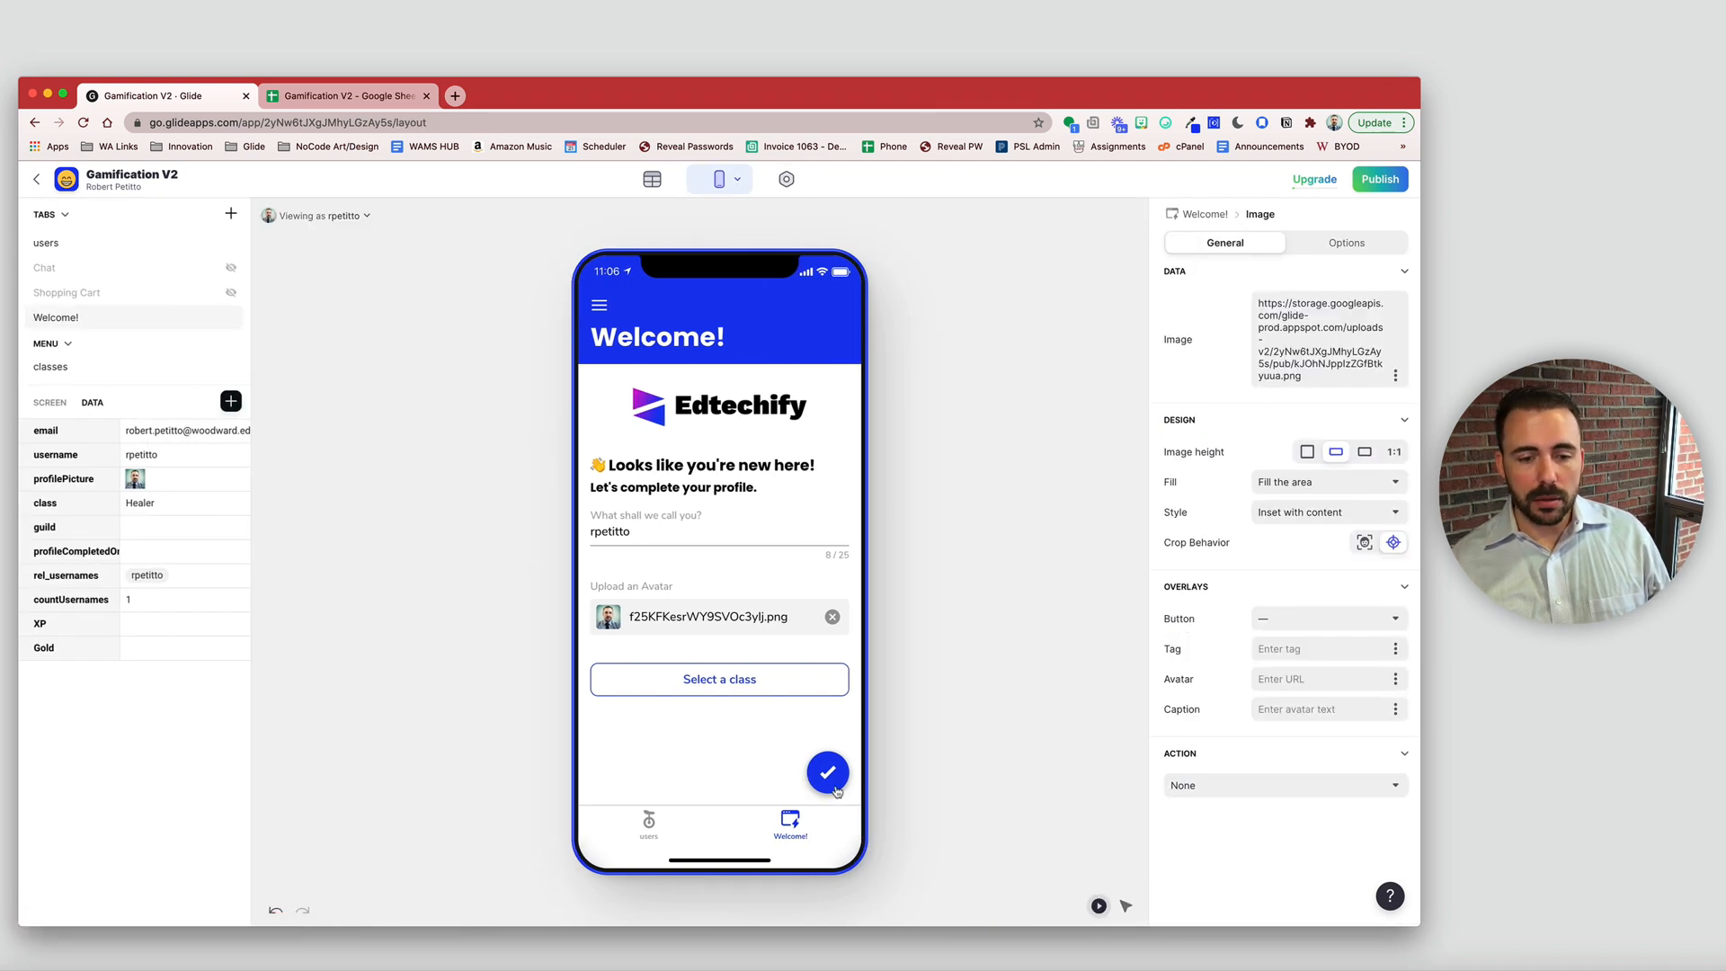
- Inspect the profileCompletedOn, XP and Gold columns of the users data
{"action": "left_click", "coordinate": [164, 551]}
{"action": "left_click", "coordinate": [157, 625]}
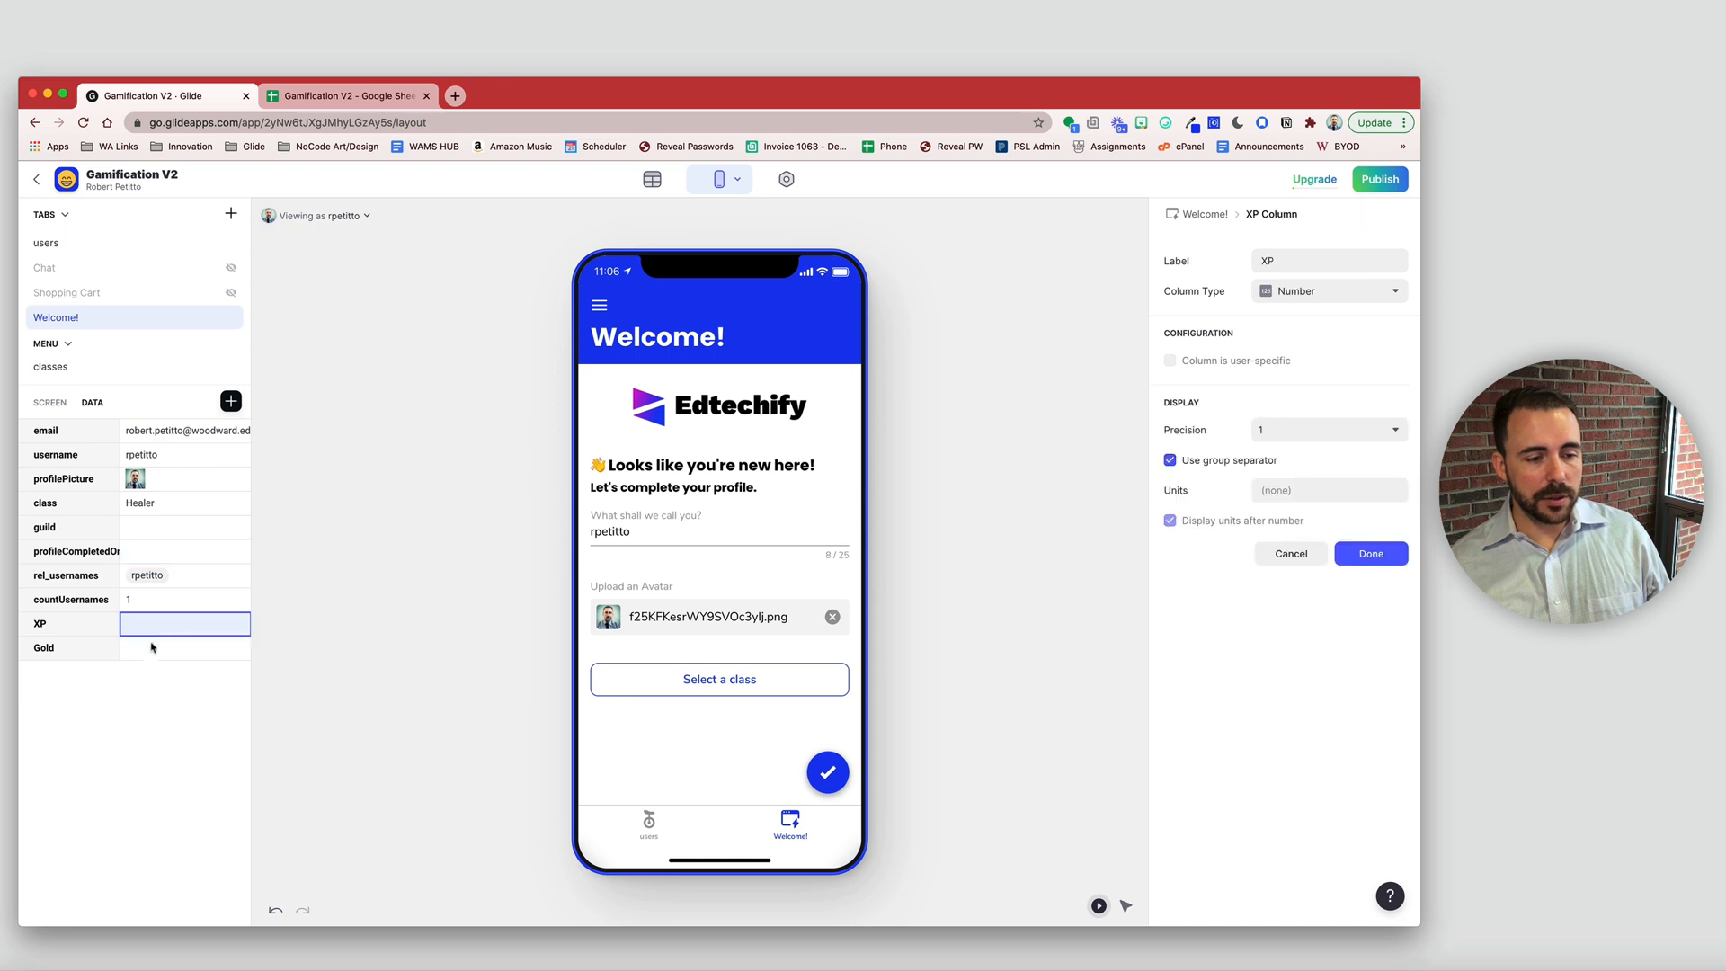
{"action": "left_click", "coordinate": [151, 648]}
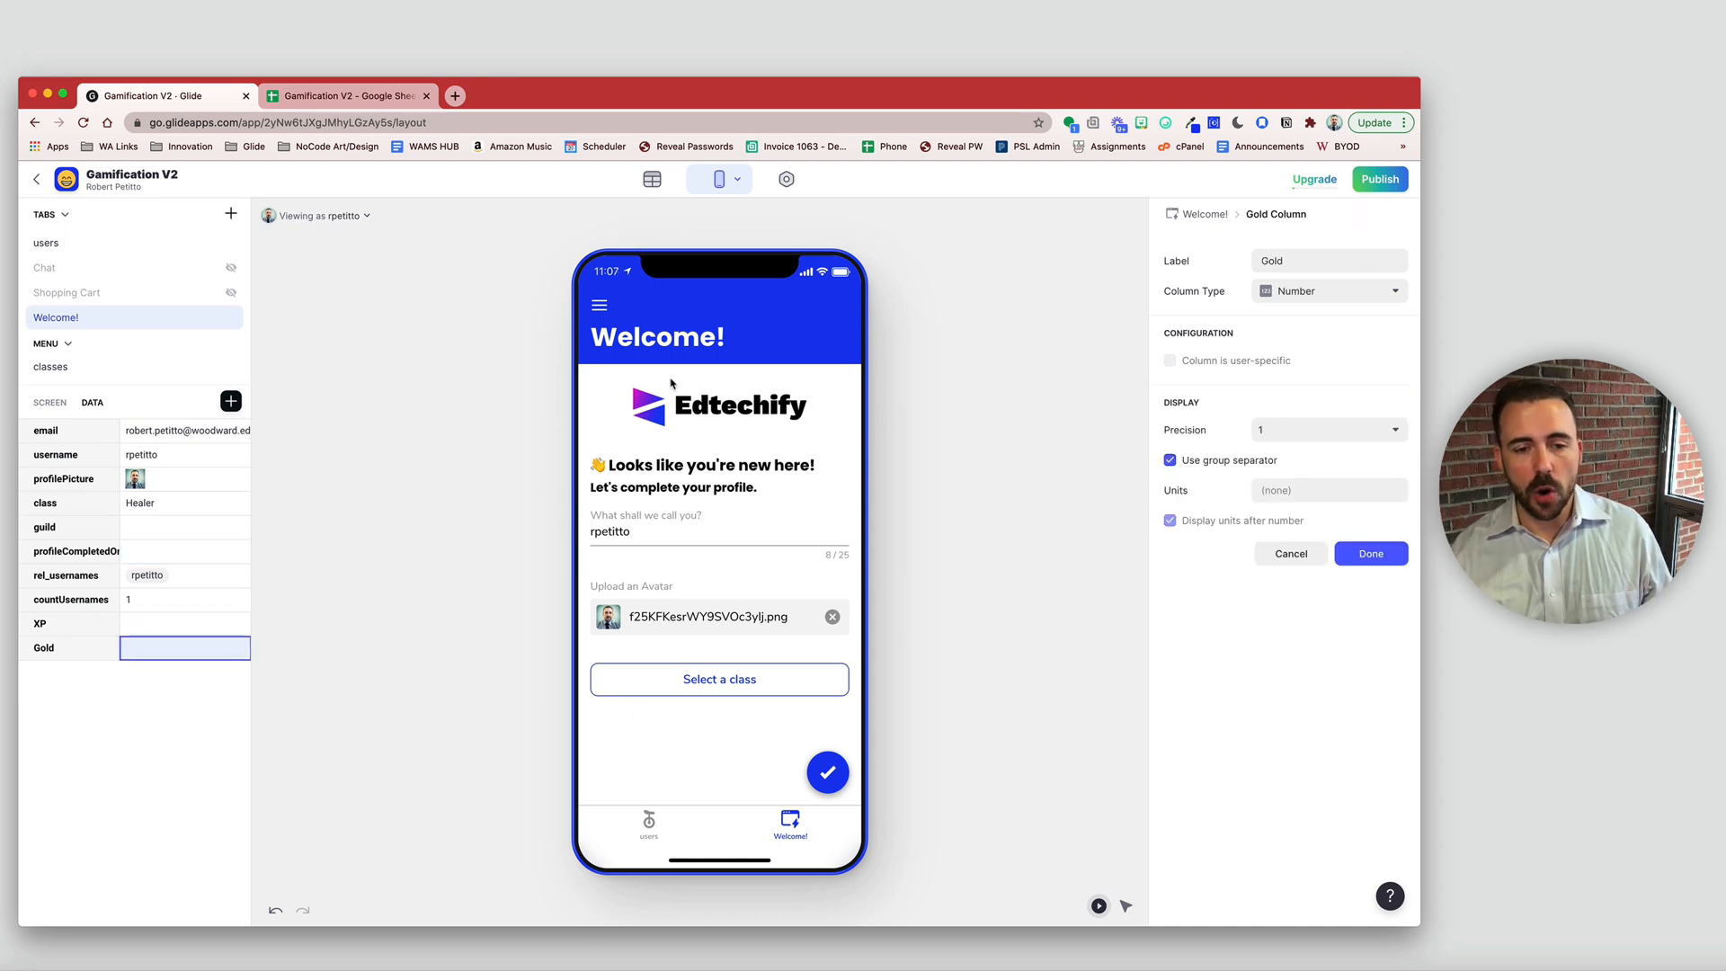
- Submit the profile in the preview, verify the profileCompletedOn timestamp, and hide Welcome!
{"action": "left_click", "coordinate": [829, 775]}
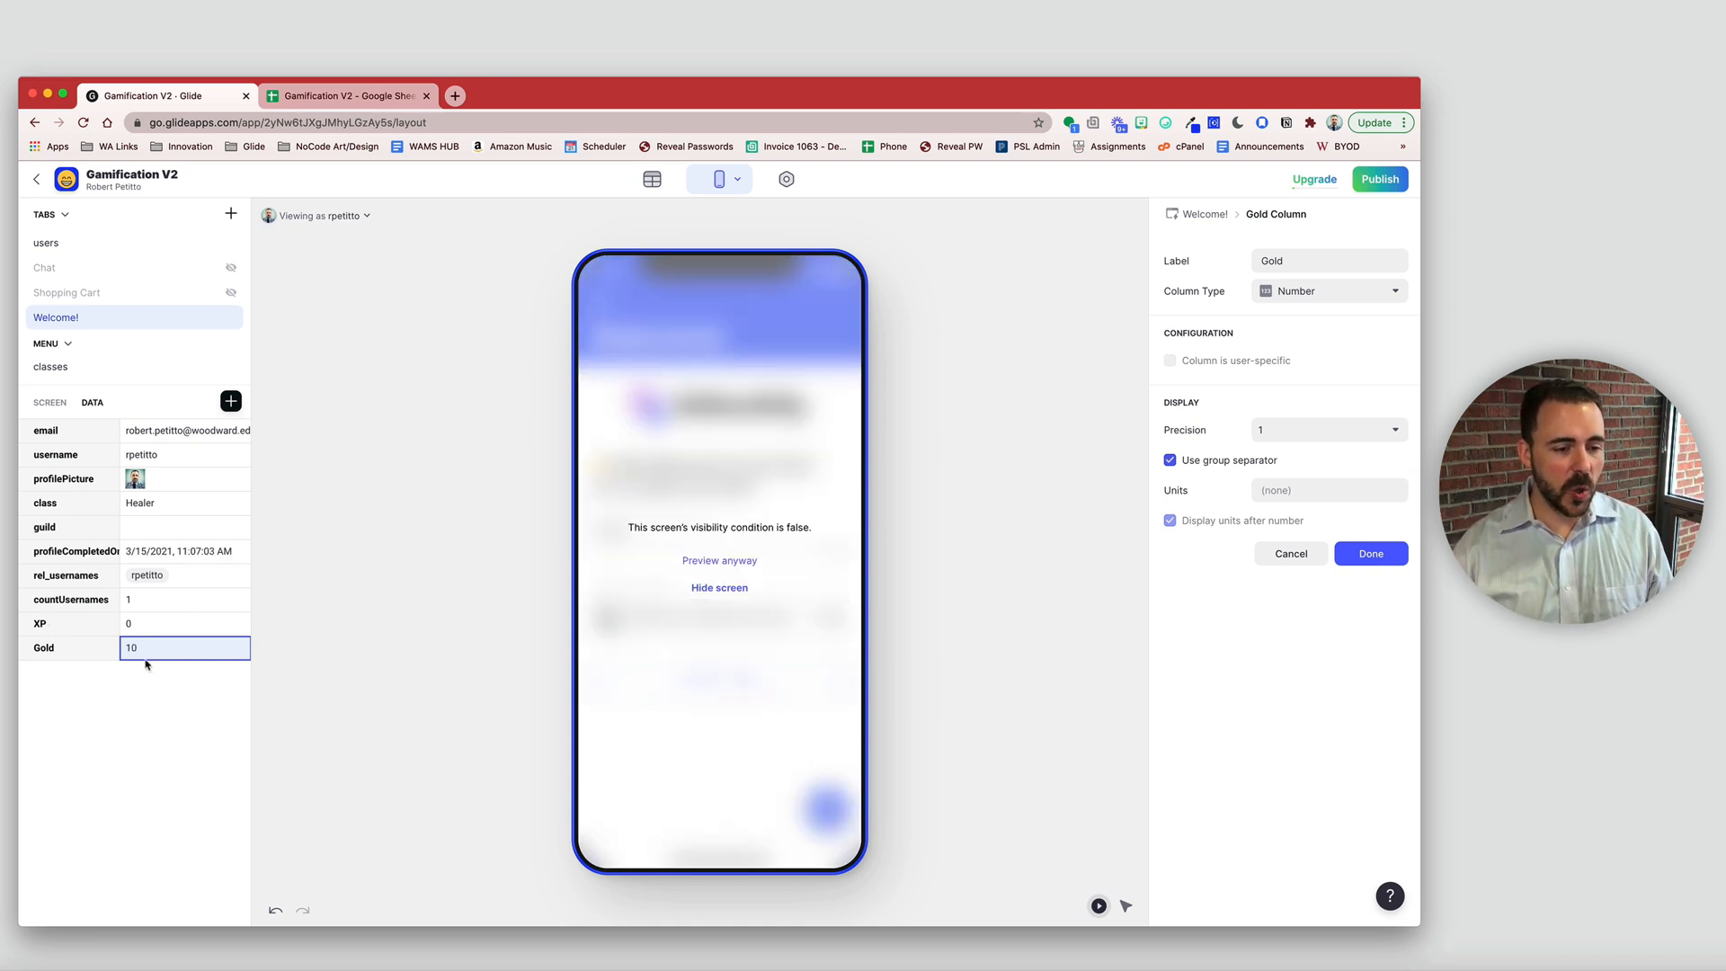
{"action": "left_click", "coordinate": [189, 552]}
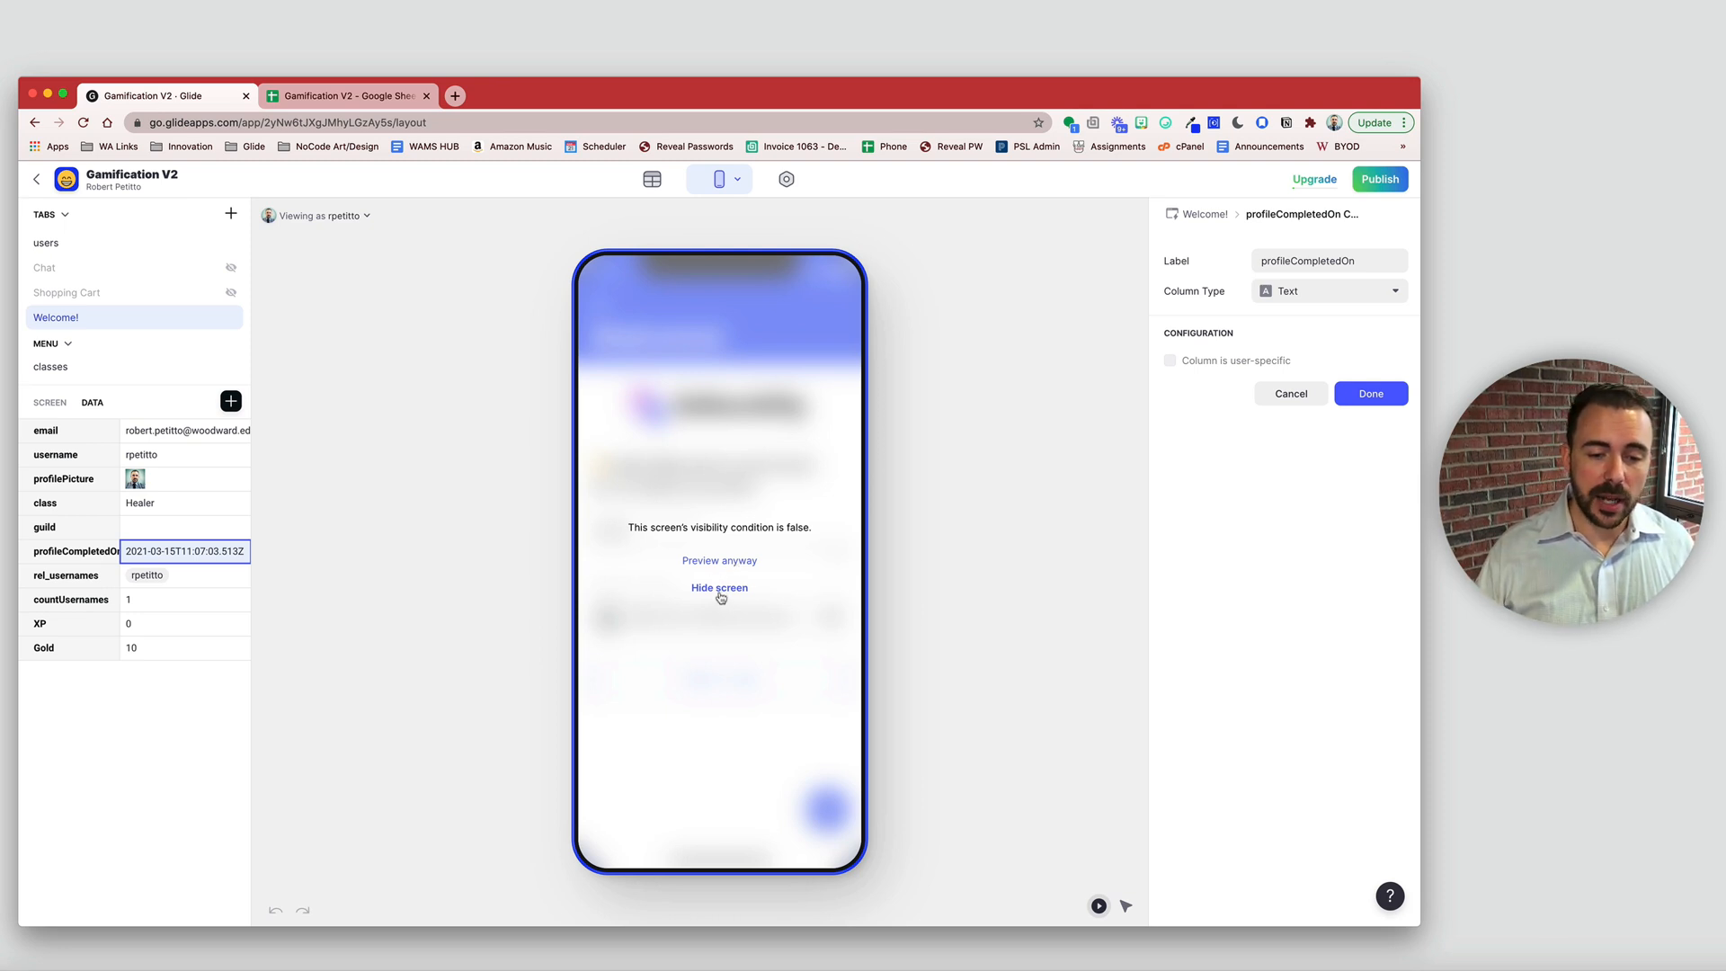
{"action": "left_click", "coordinate": [721, 590]}
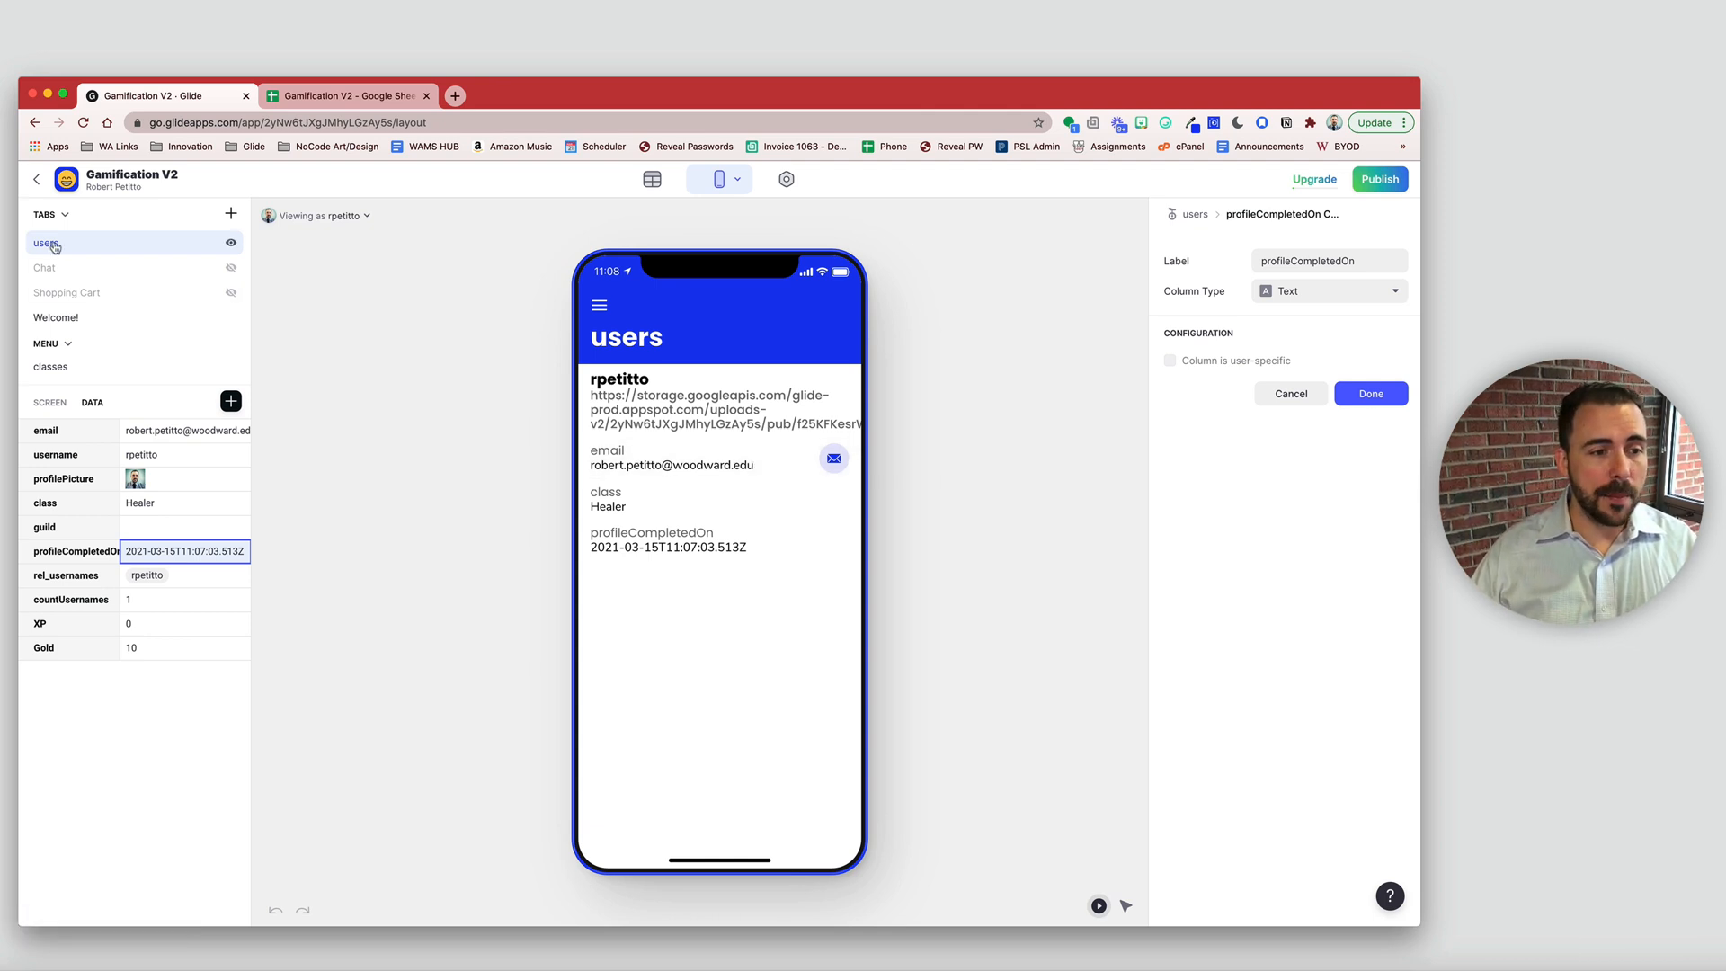
- Show the users tab only when profileCompletedOn is not empty
{"action": "left_click", "coordinate": [1195, 215]}
{"action": "left_click", "coordinate": [1284, 242]}
{"action": "left_click", "coordinate": [1210, 324]}
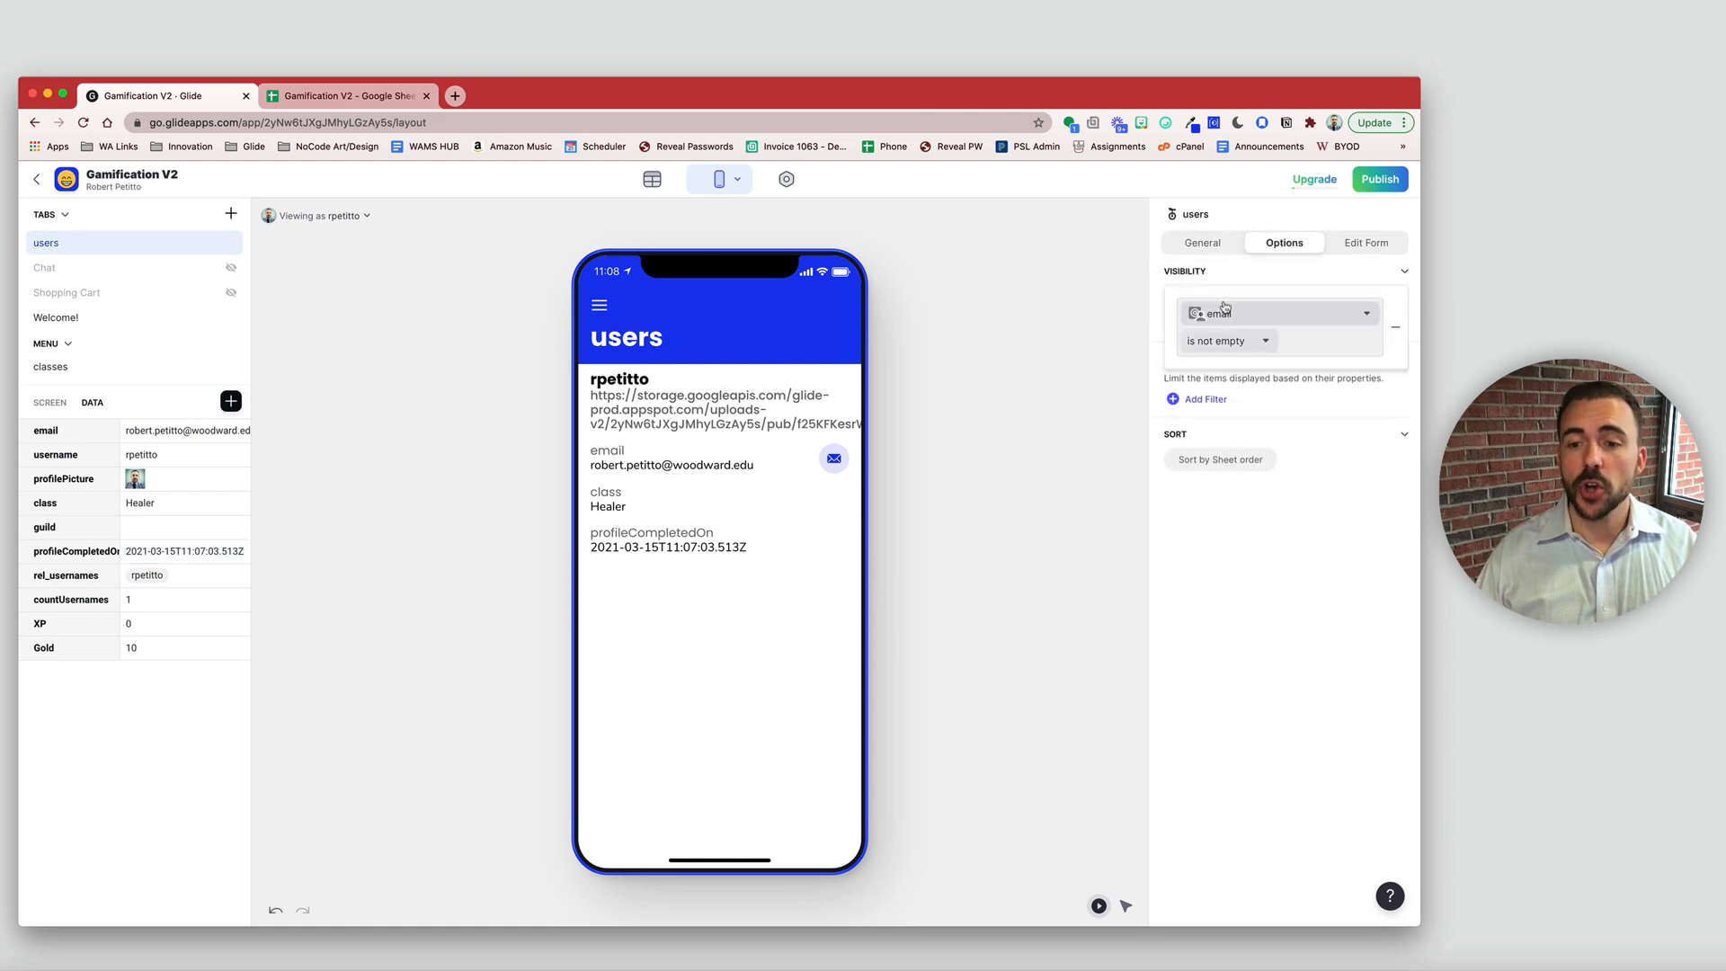
{"action": "left_click", "coordinate": [1227, 325]}
{"action": "left_click", "coordinate": [1281, 486]}
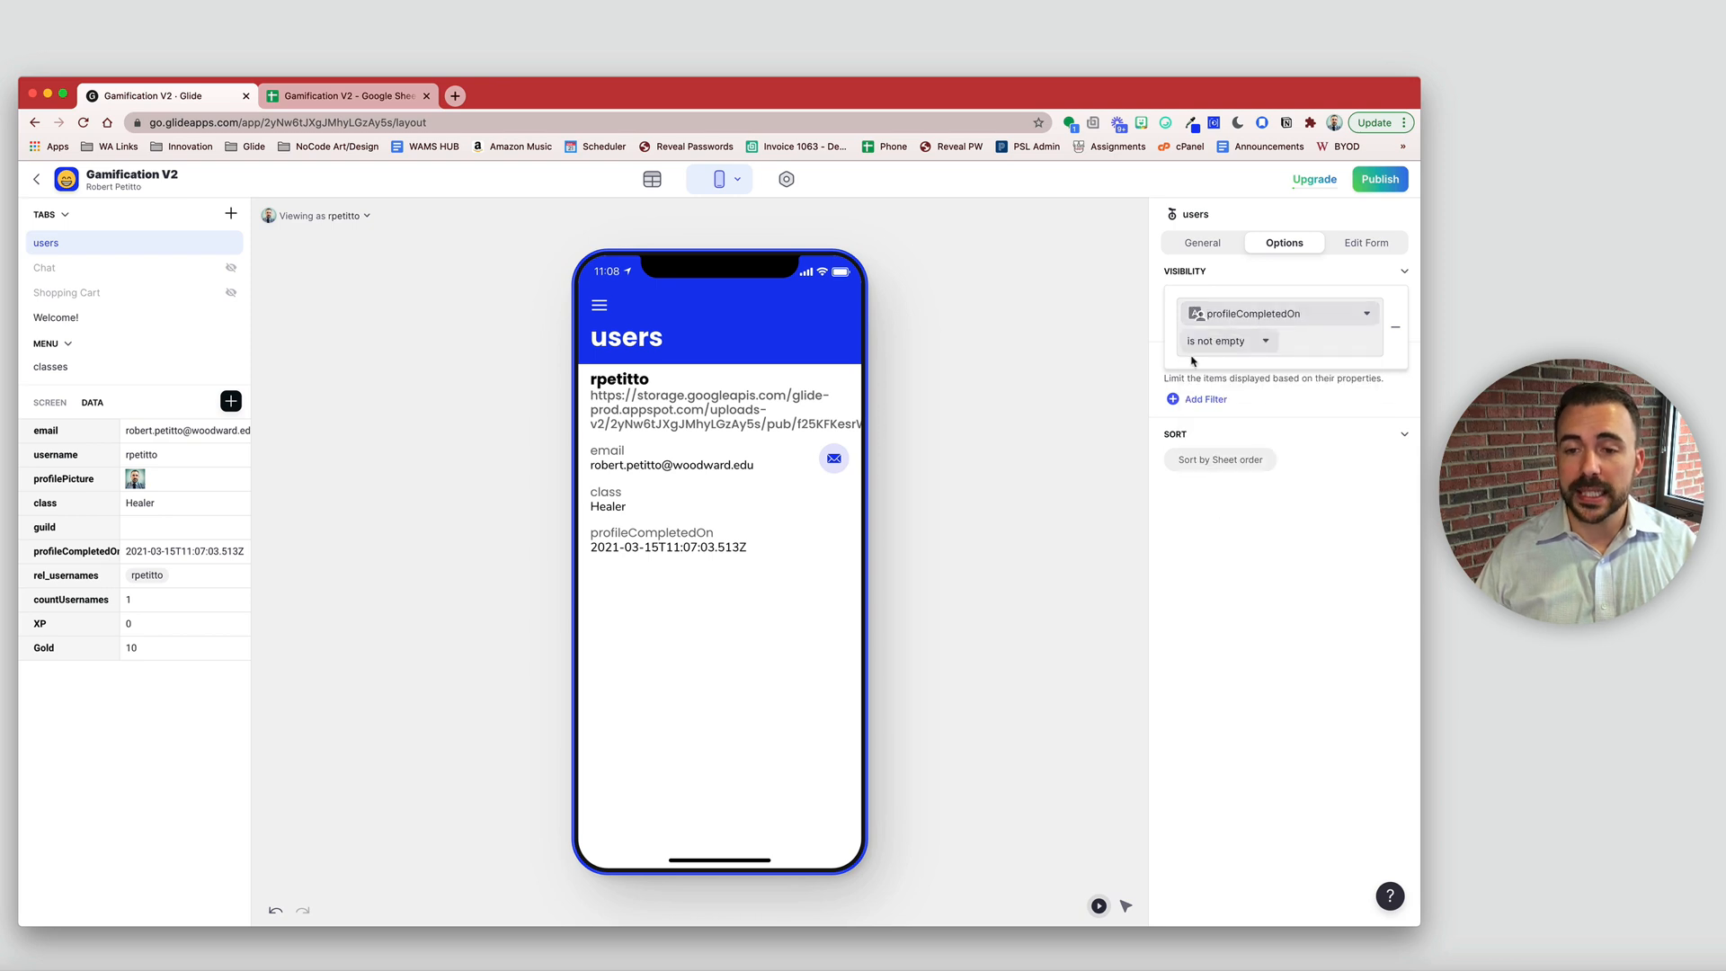
{"action": "left_click", "coordinate": [1257, 635]}
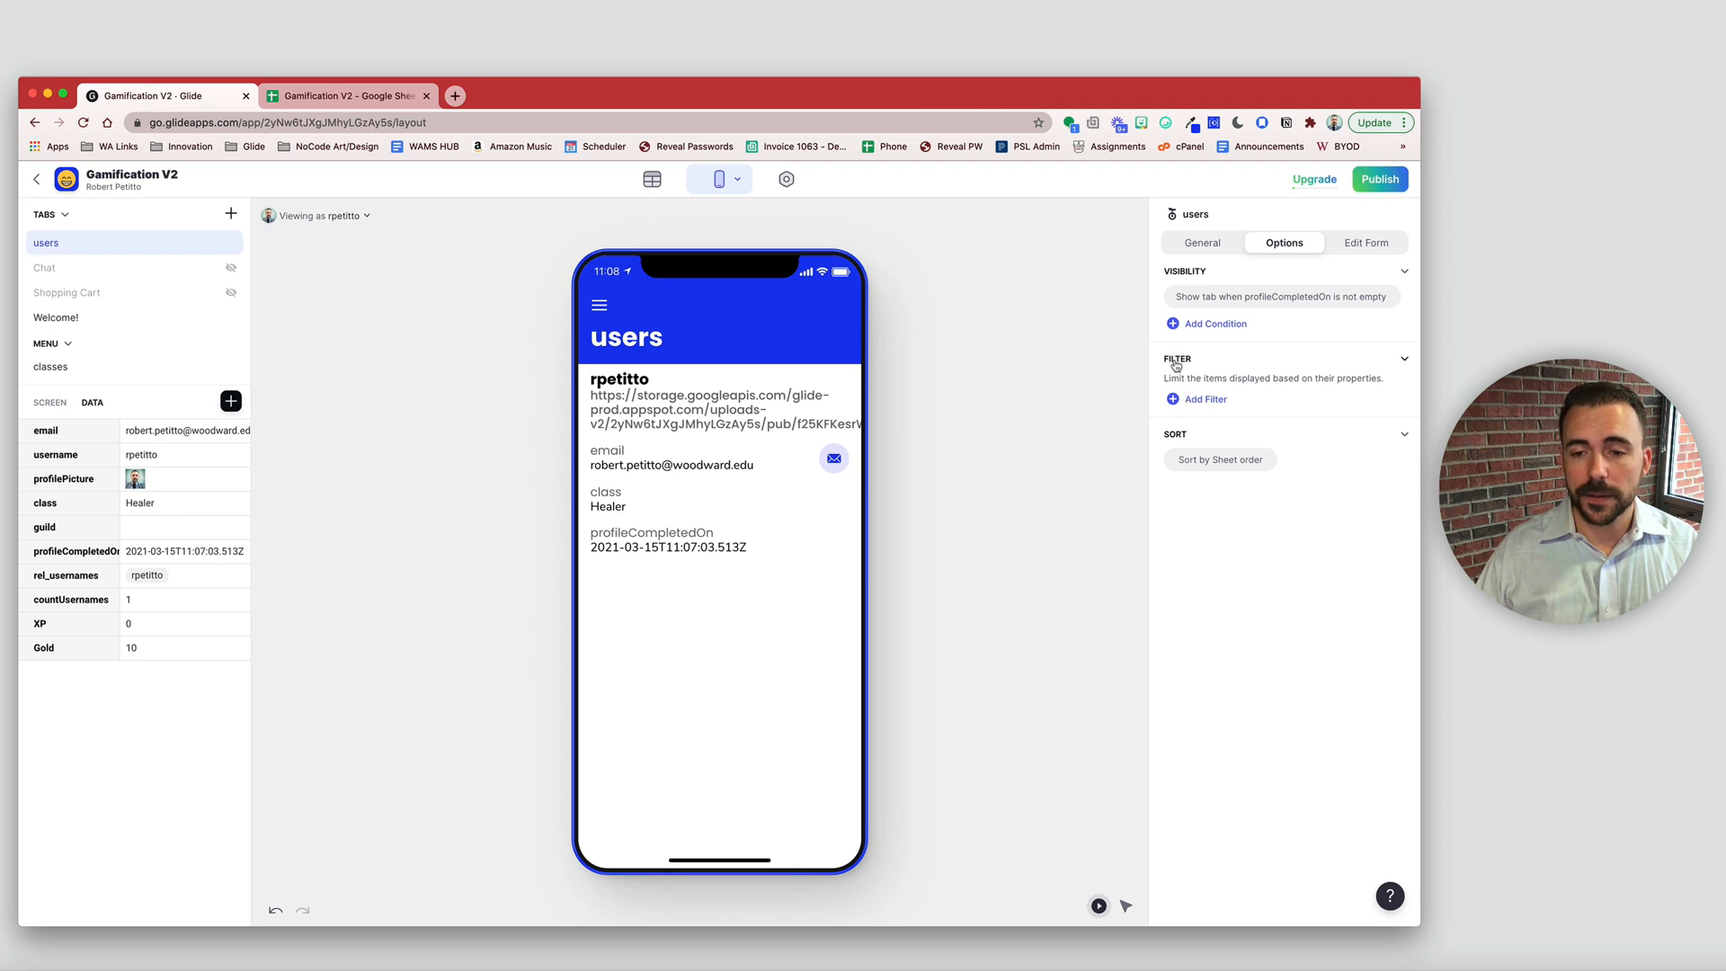
- Filter the users list to email is signed-in user, then clear the profileCompletedOn value
{"action": "left_click", "coordinate": [1211, 404]}
{"action": "left_click", "coordinate": [1213, 407]}
{"action": "left_click", "coordinate": [1220, 404]}
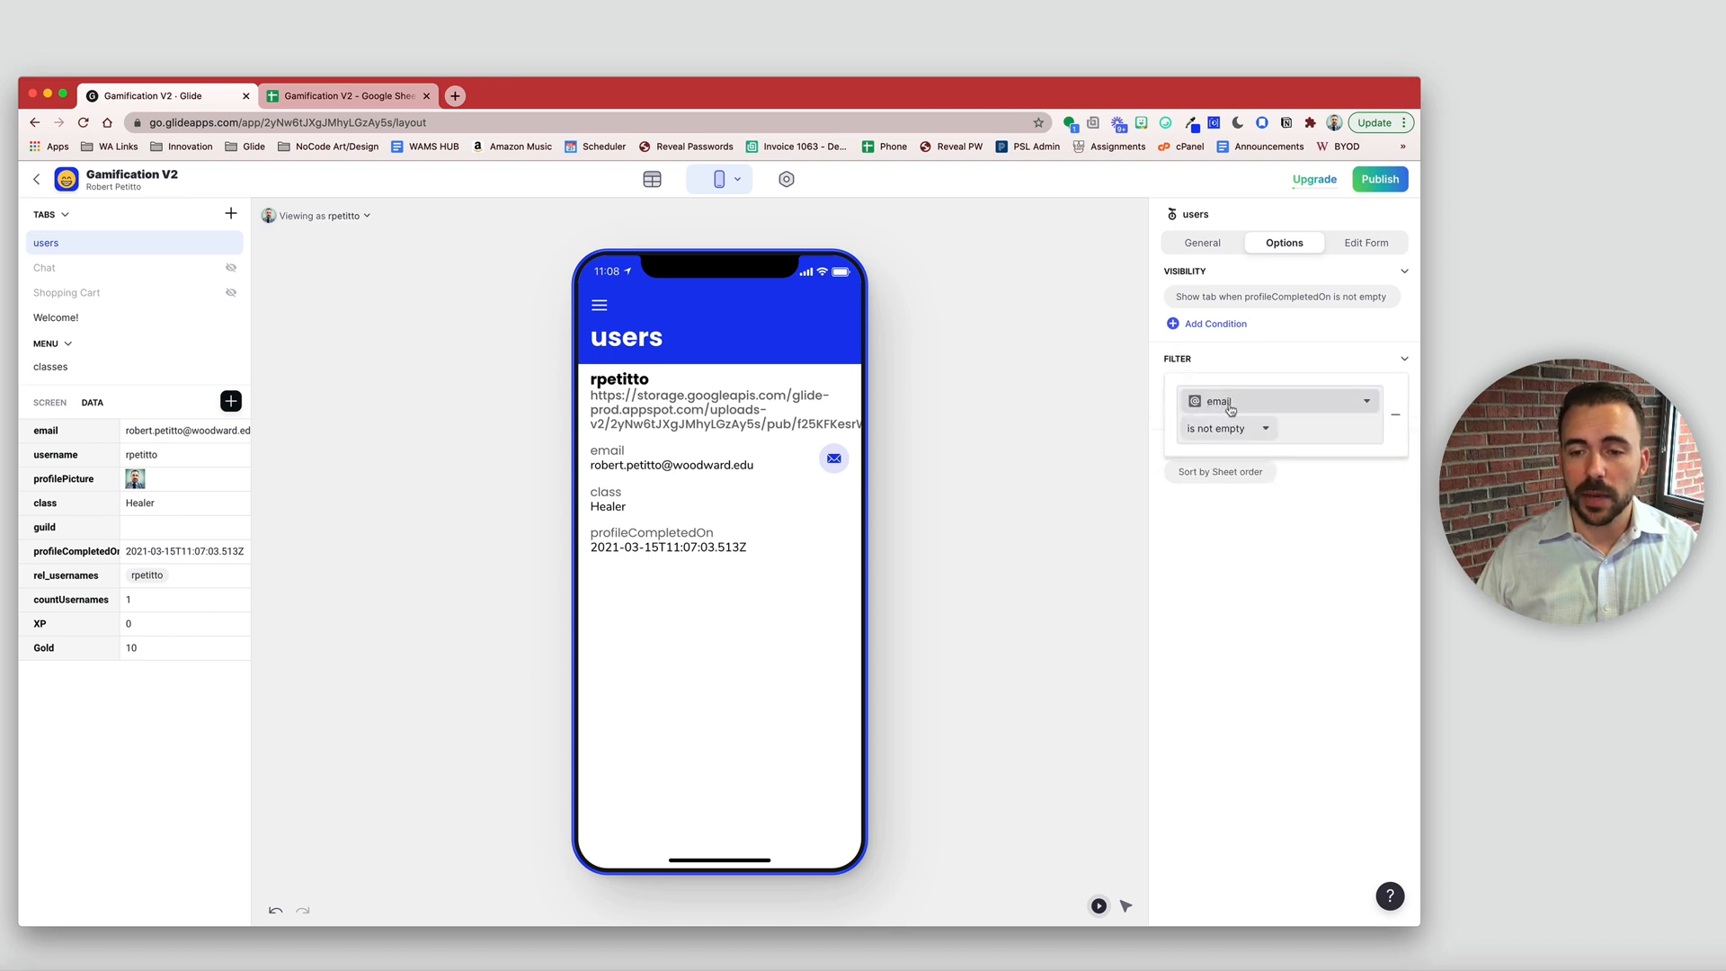
{"action": "left_click", "coordinate": [1232, 432]}
{"action": "left_click", "coordinate": [1241, 663]}
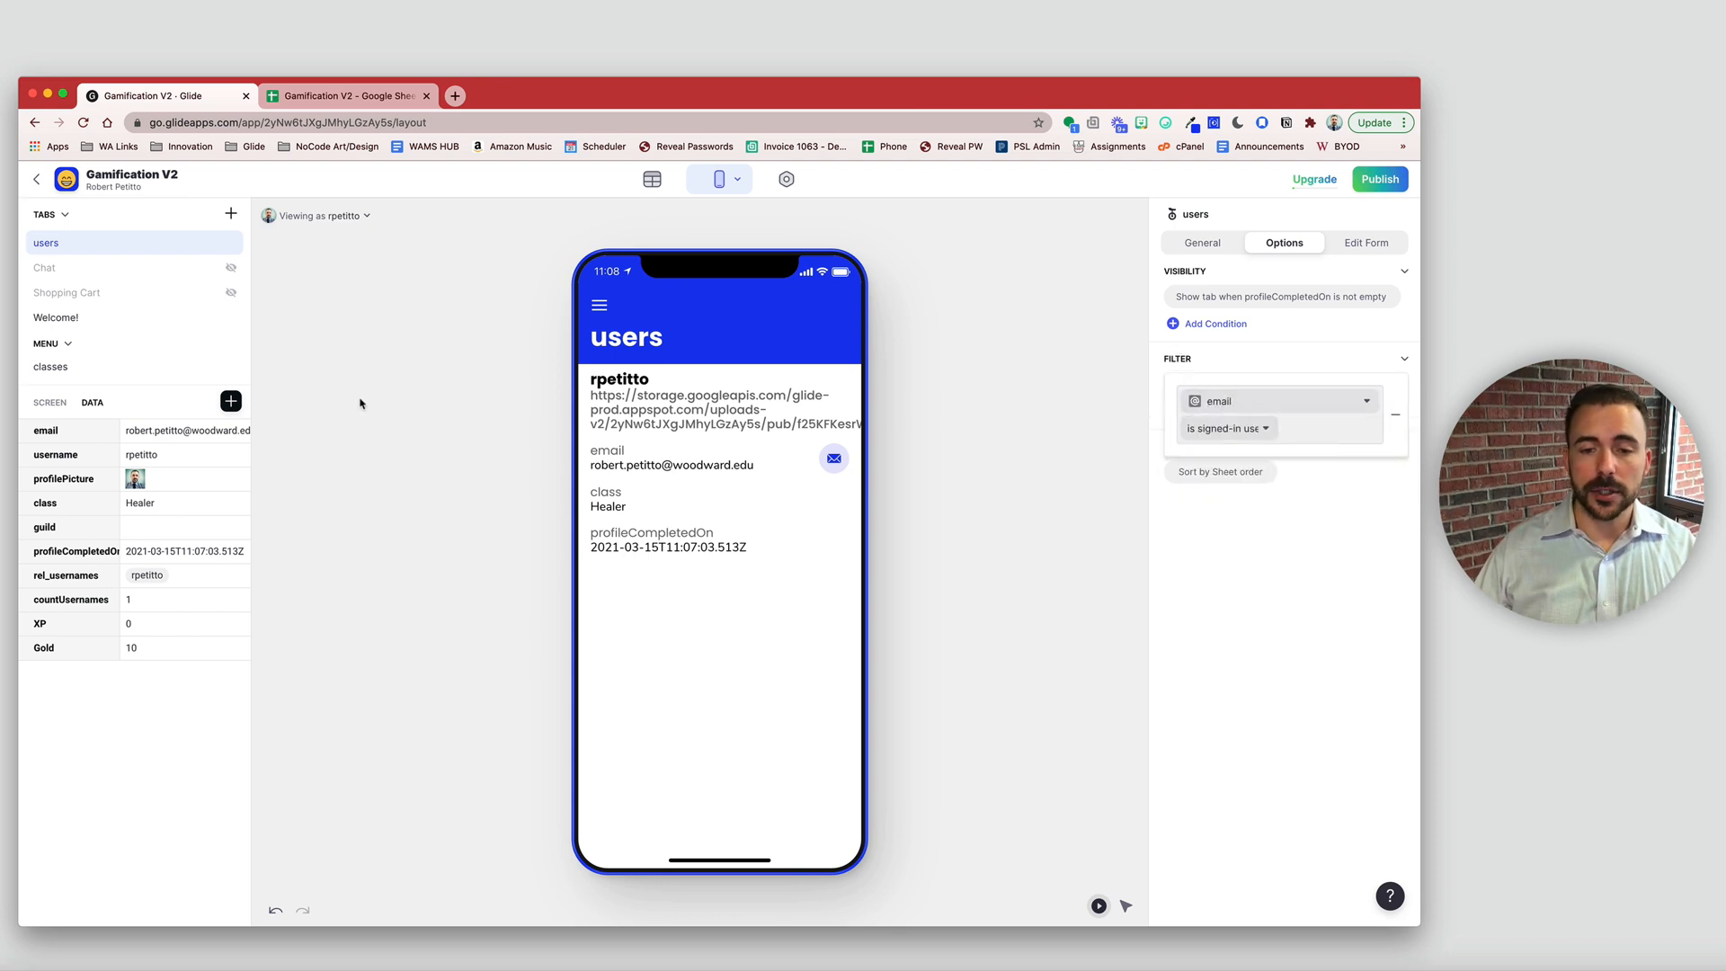
{"action": "left_click", "coordinate": [662, 656]}
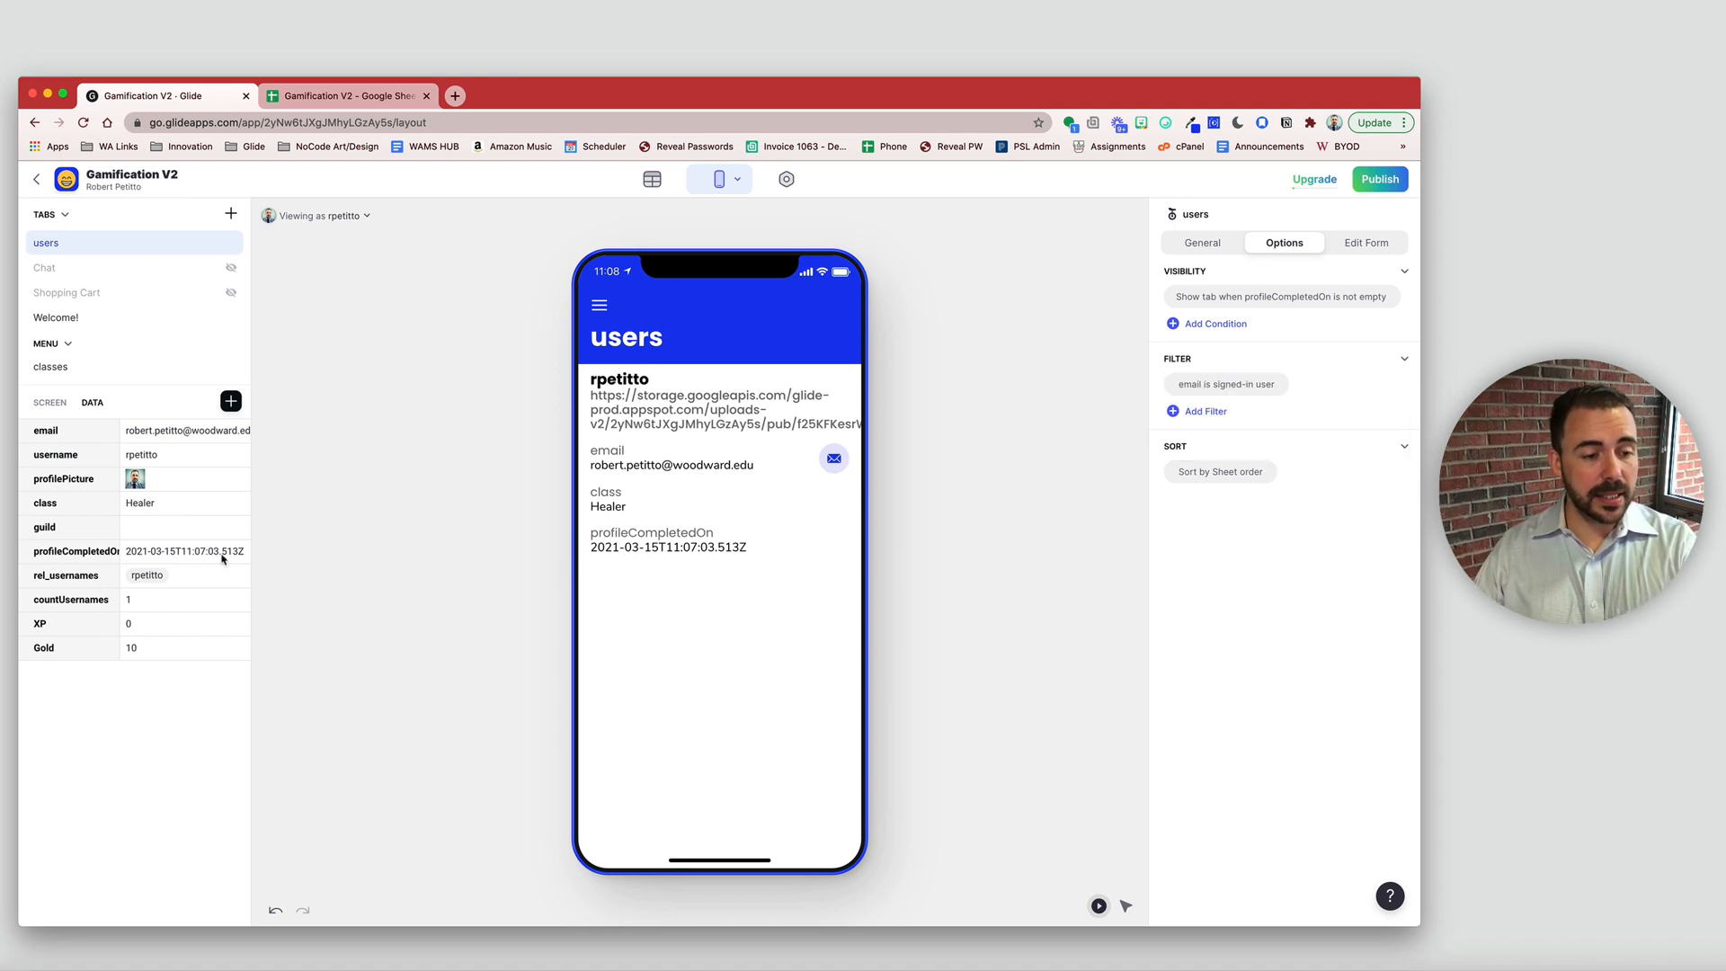
{"action": "left_click", "coordinate": [42, 555]}
{"action": "key", "text": "Delete"}
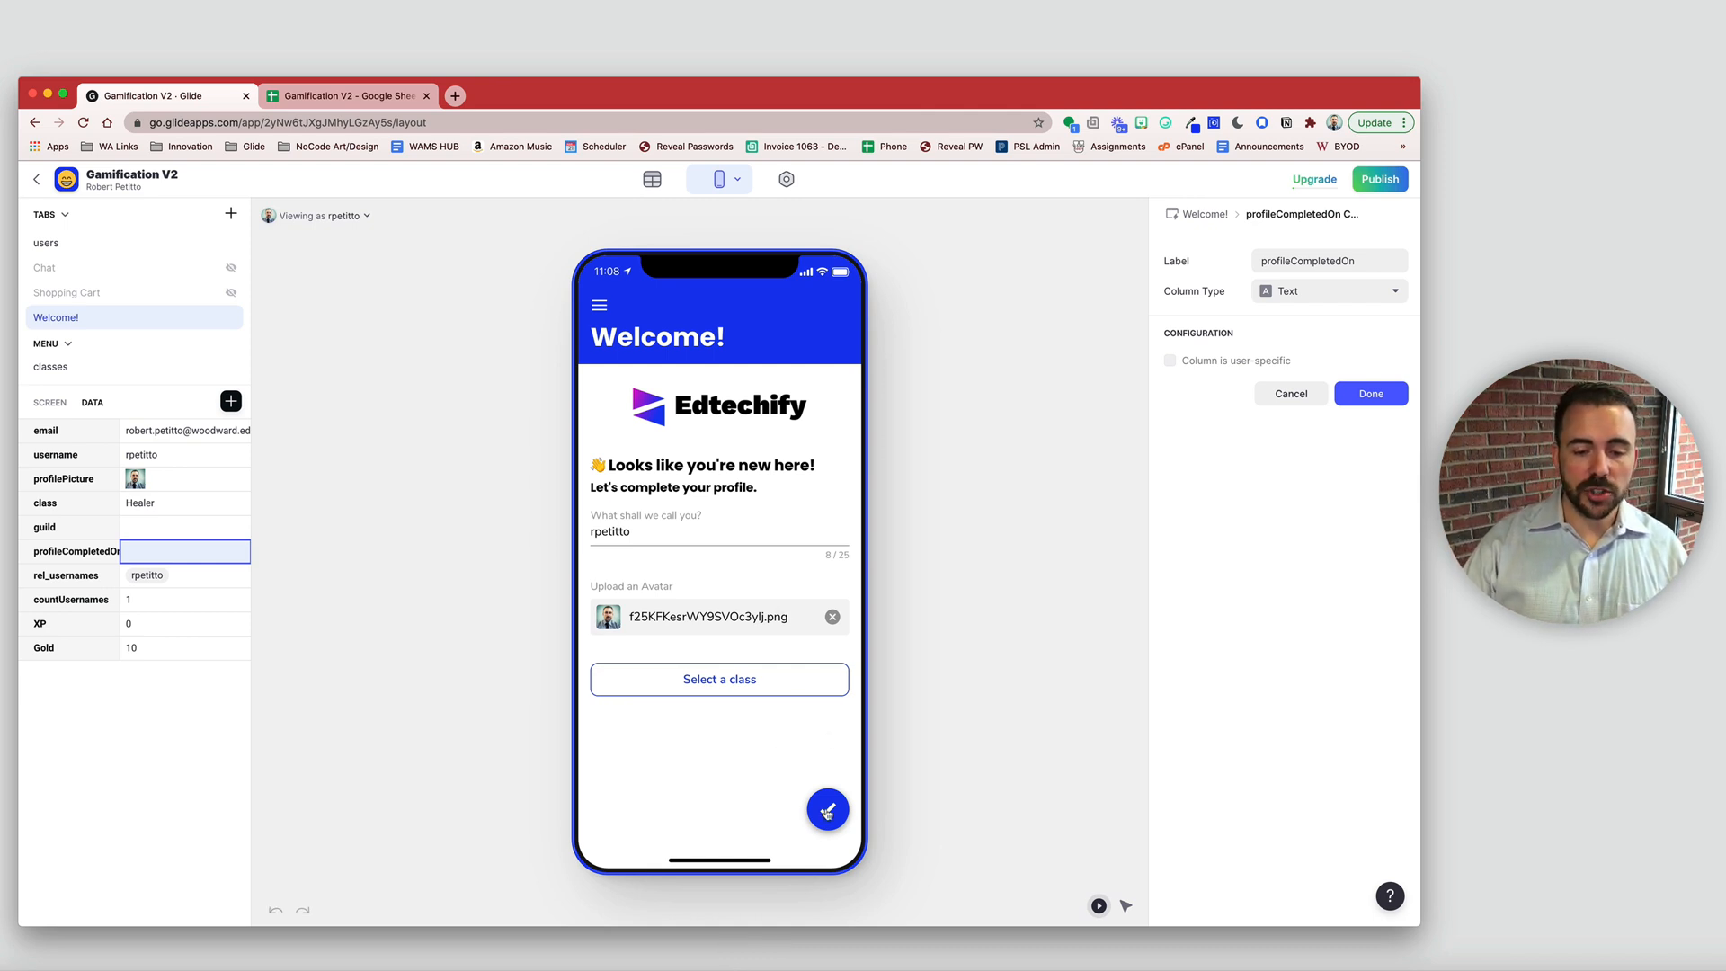
- Resubmit the profile, pick the Healer class in the preview, and open the data tables
{"action": "left_click", "coordinate": [827, 812]}
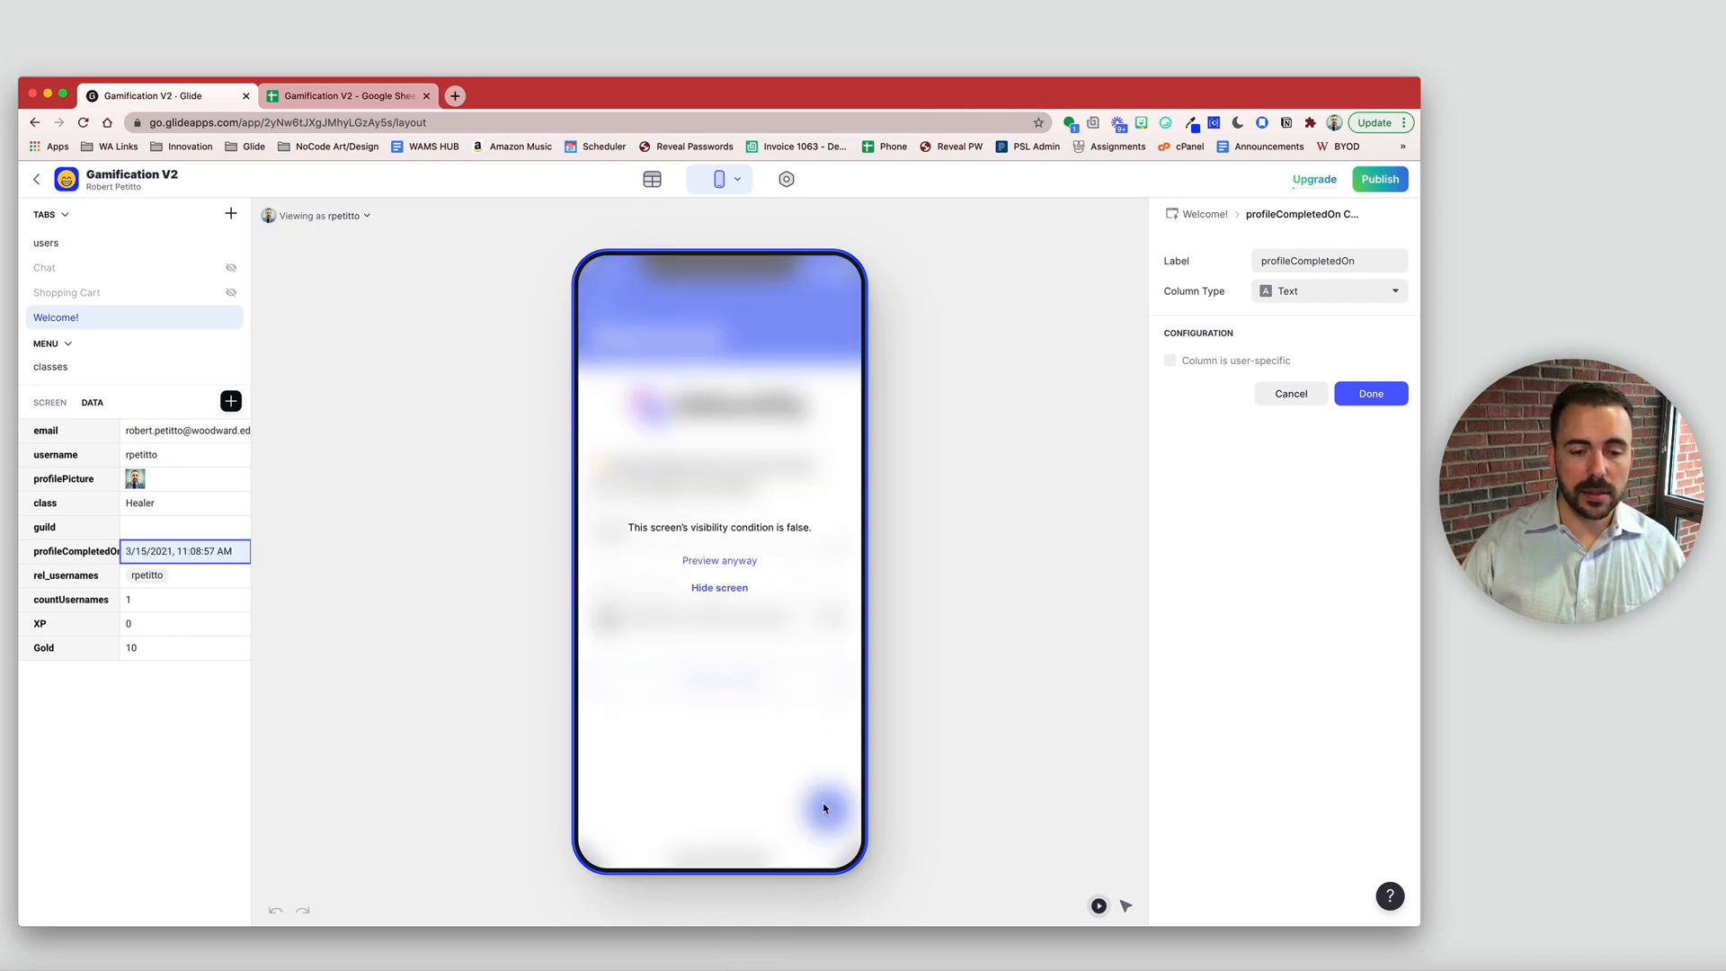
{"action": "left_click", "coordinate": [717, 589]}
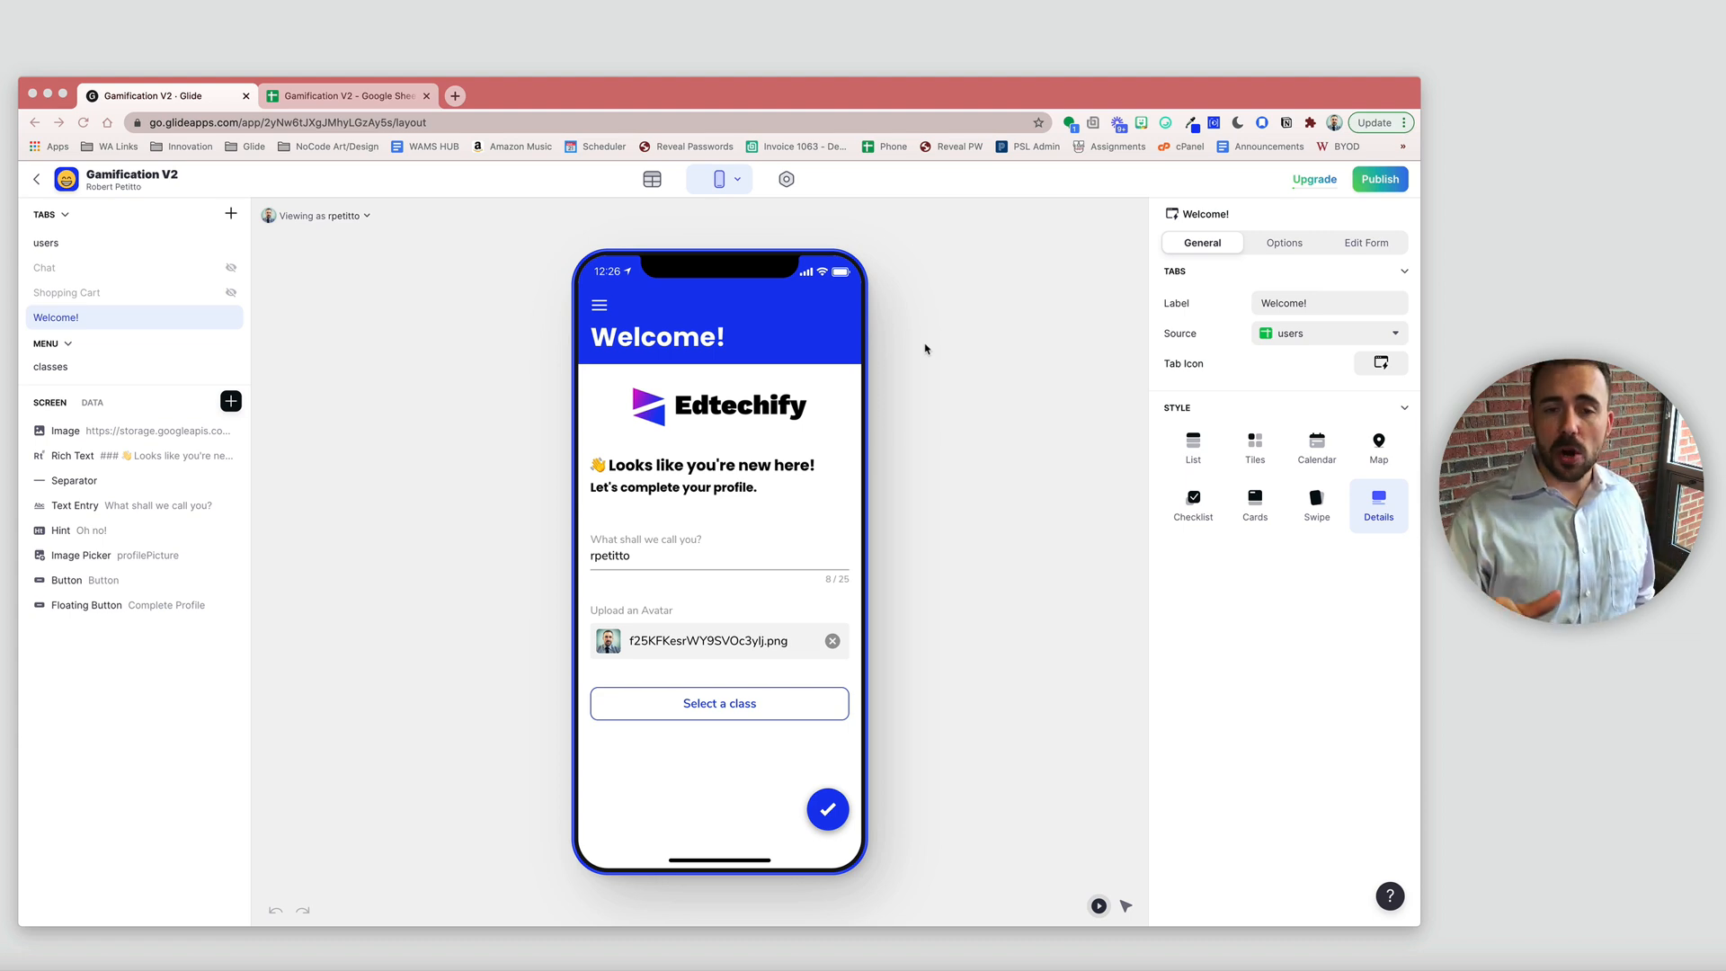
{"action": "left_click", "coordinate": [715, 703]}
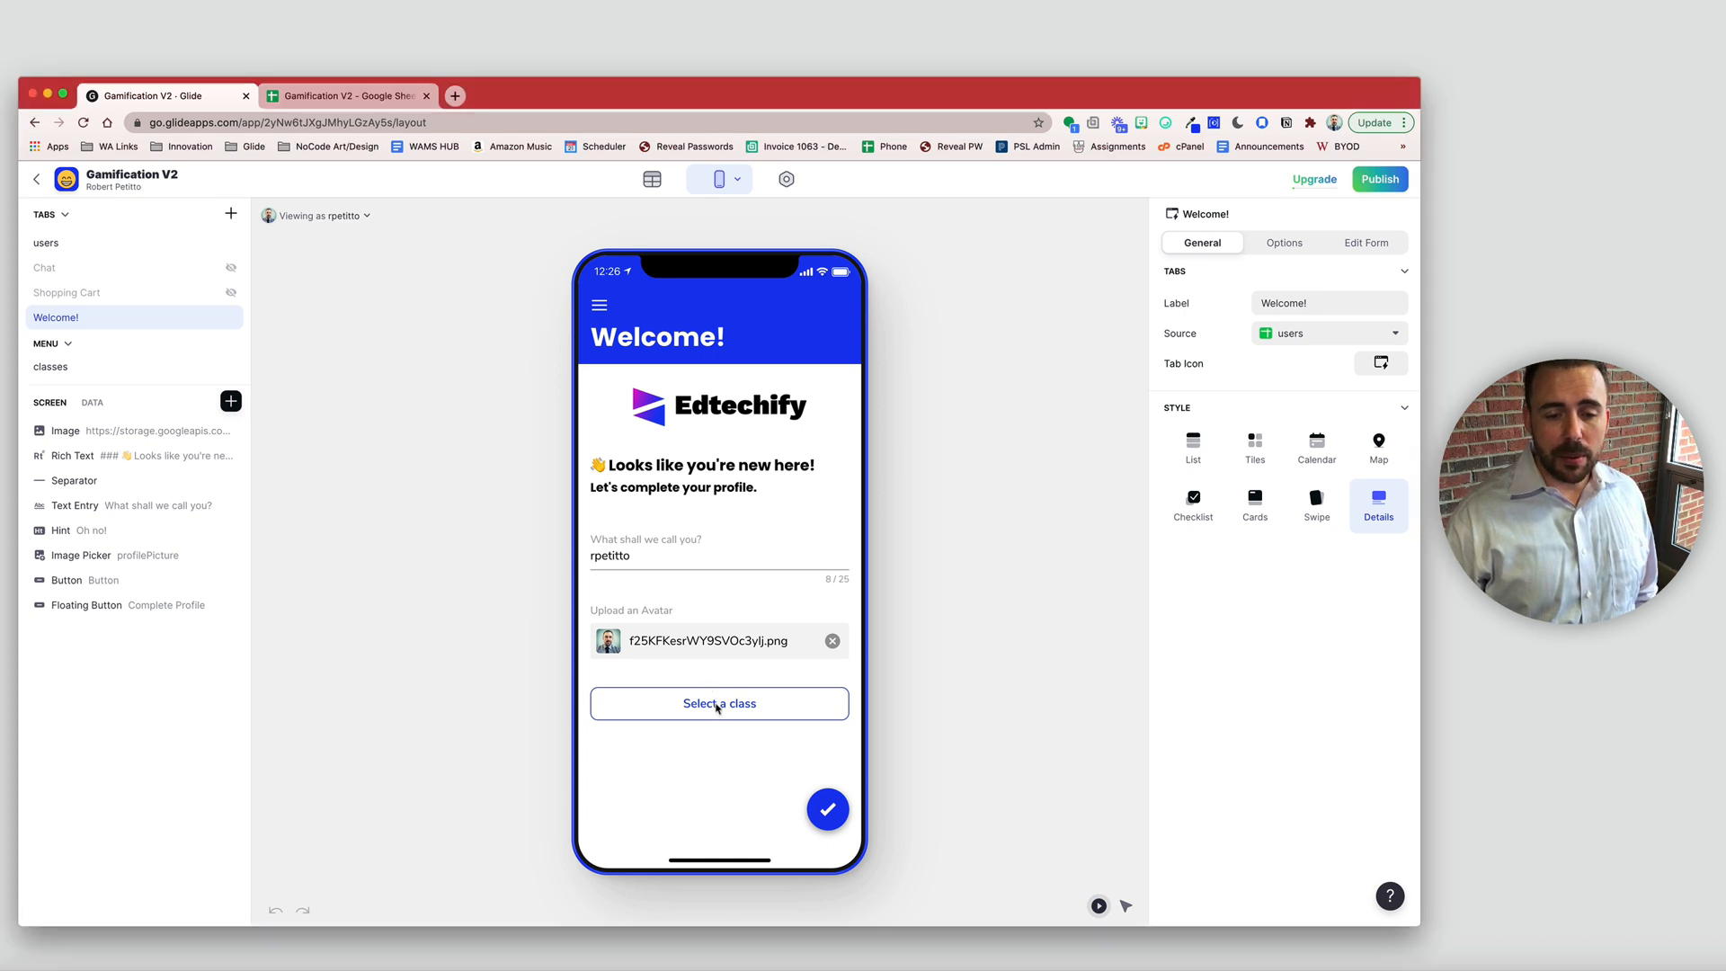
{"action": "left_click", "coordinate": [727, 707]}
{"action": "left_click", "coordinate": [752, 764]}
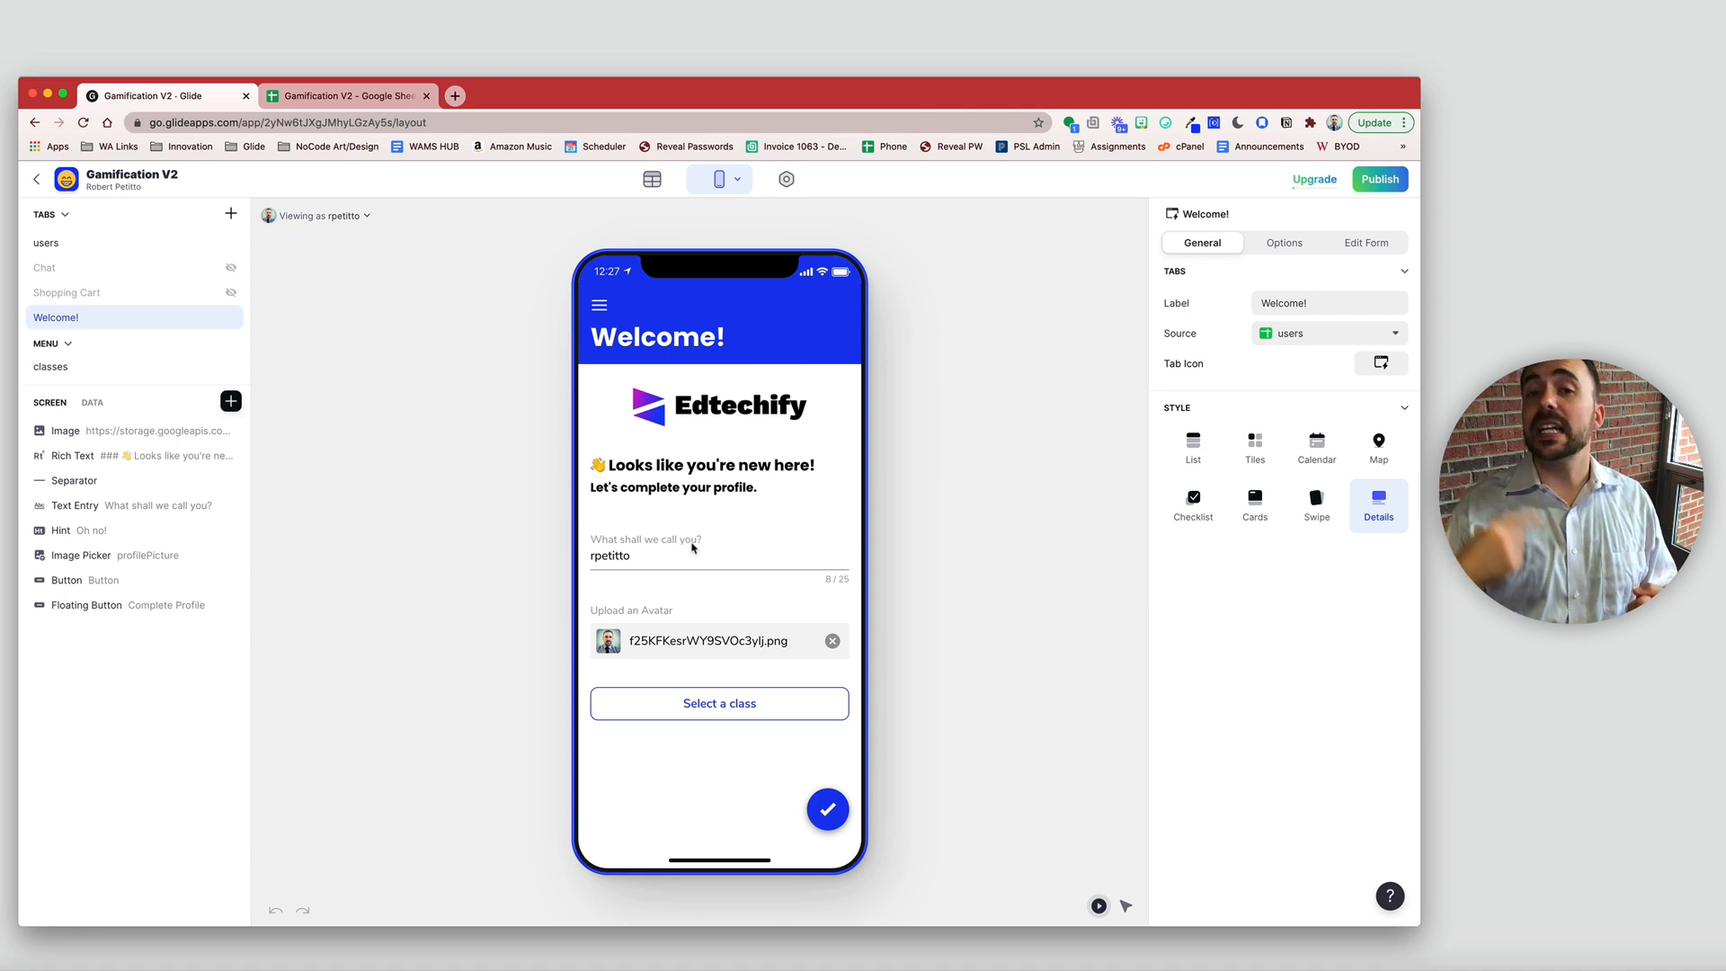
{"action": "left_click", "coordinate": [671, 181]}
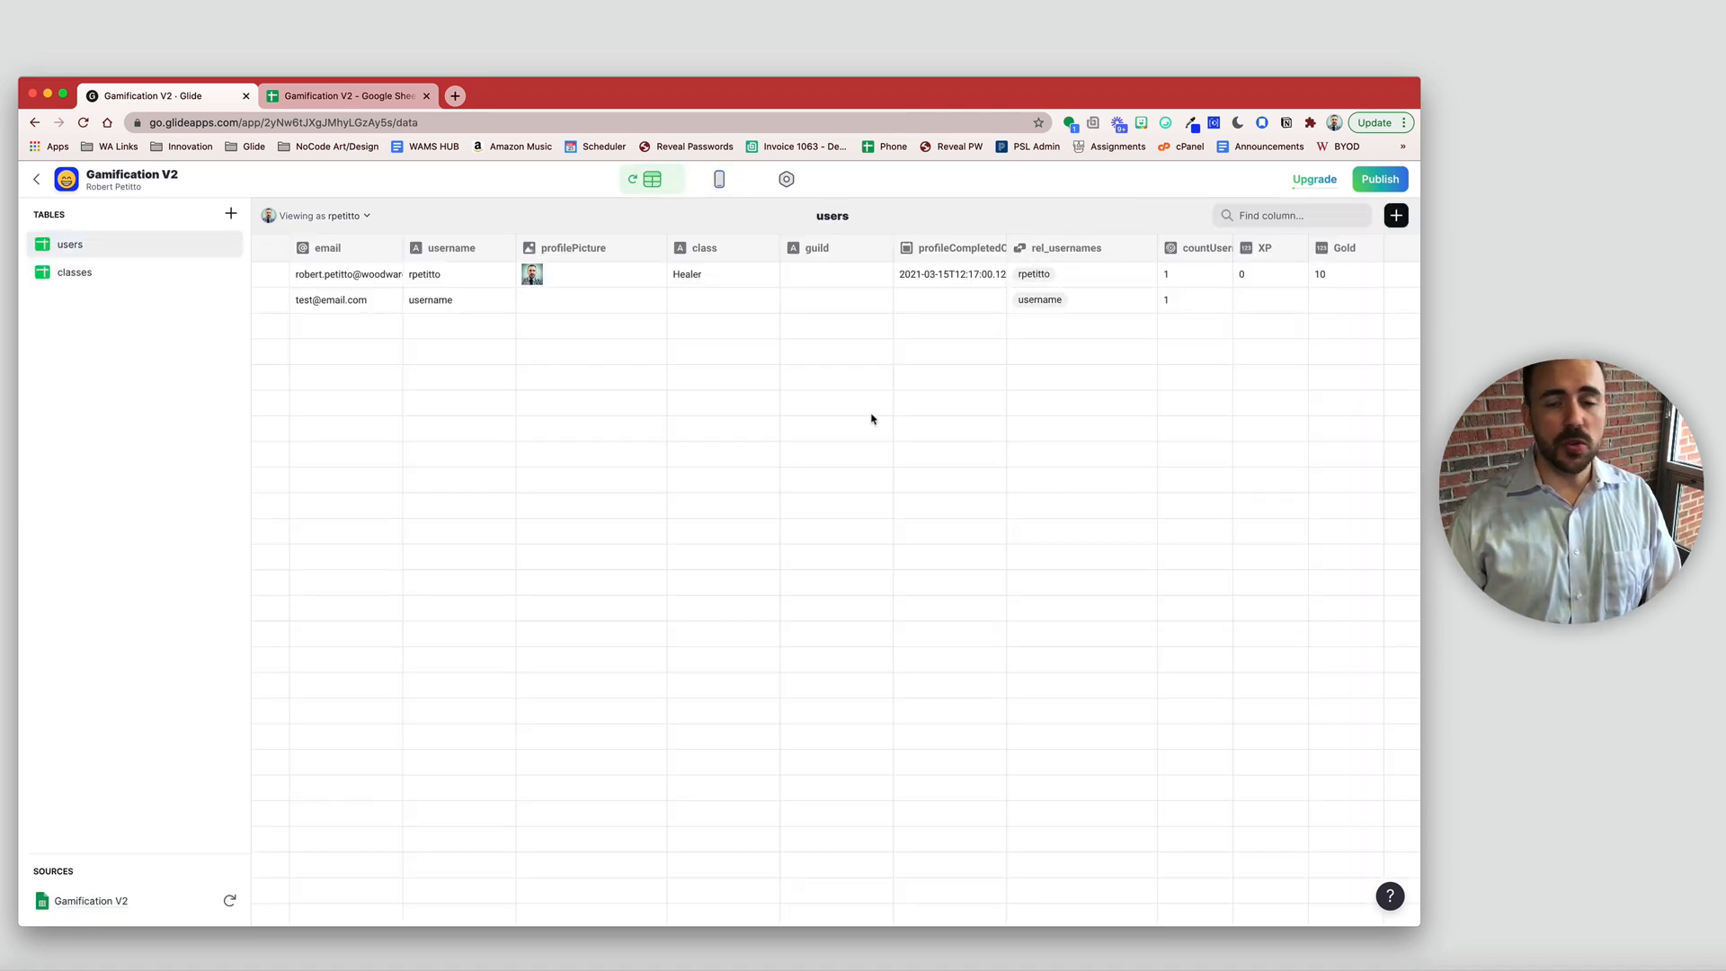
- Add a rel_class relation column matching users' class to classes > class
{"action": "left_click", "coordinate": [1397, 216]}
{"action": "left_click", "coordinate": [1200, 307]}
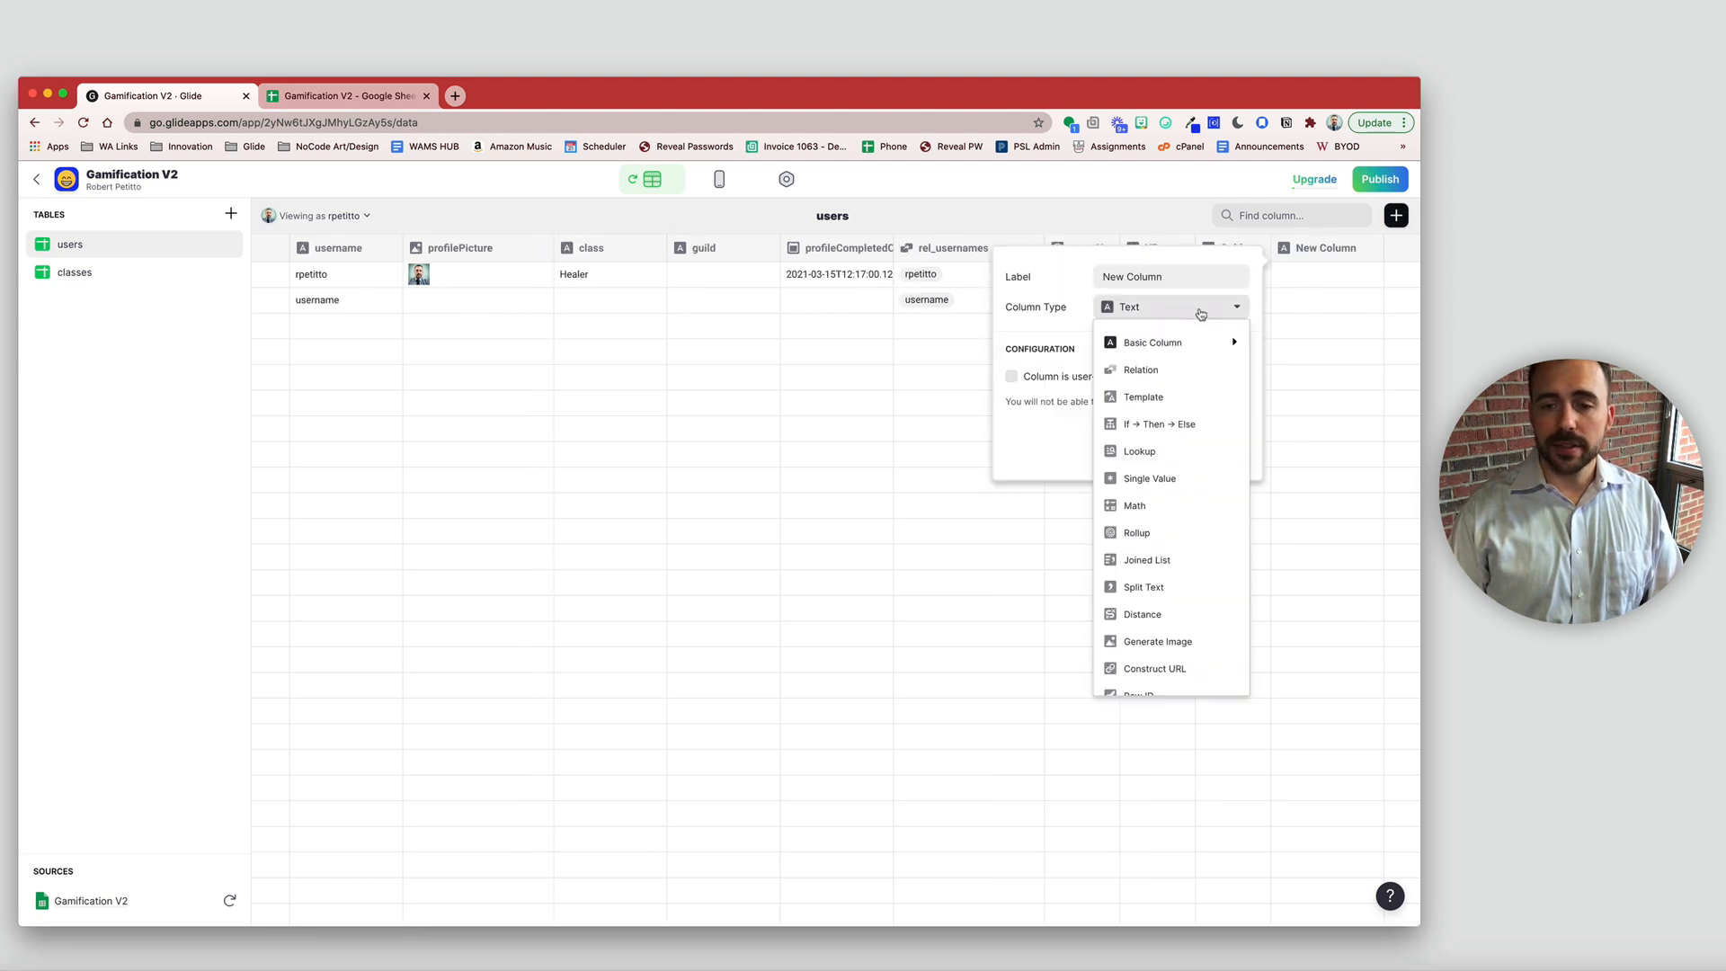
{"action": "left_click", "coordinate": [1190, 365]}
{"action": "left_click_drag", "start_coordinate": [1177, 278], "coordinate": [1050, 266]}
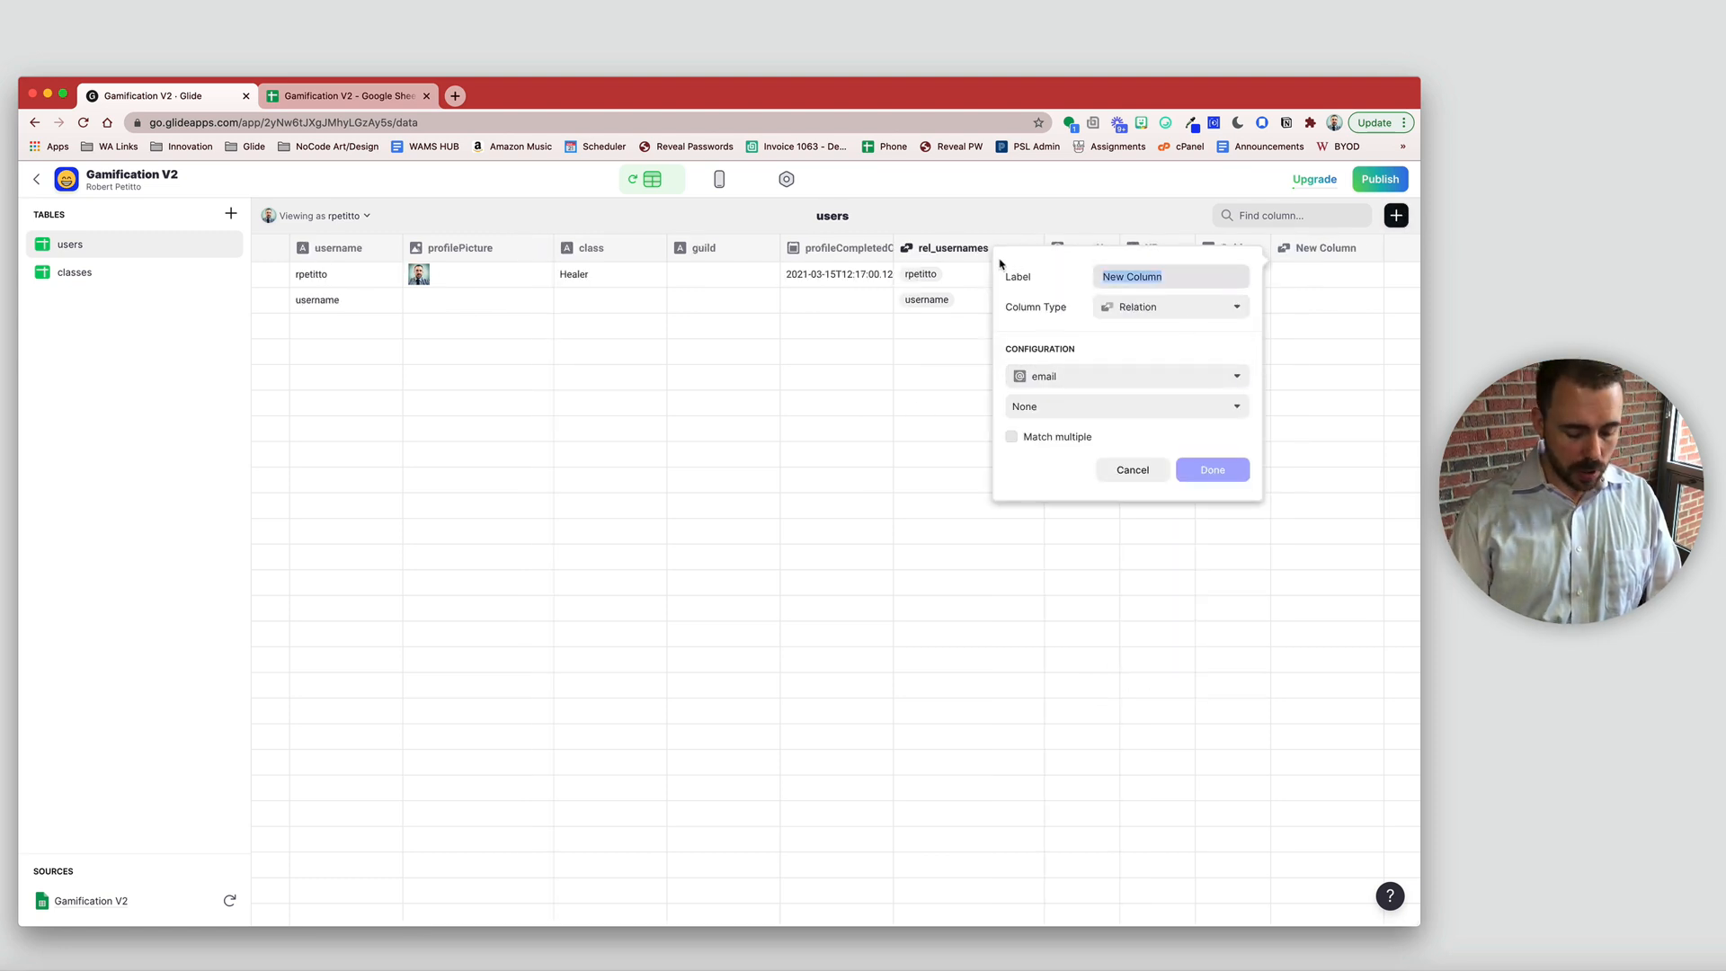
{"action": "type", "text": "rel_class"}
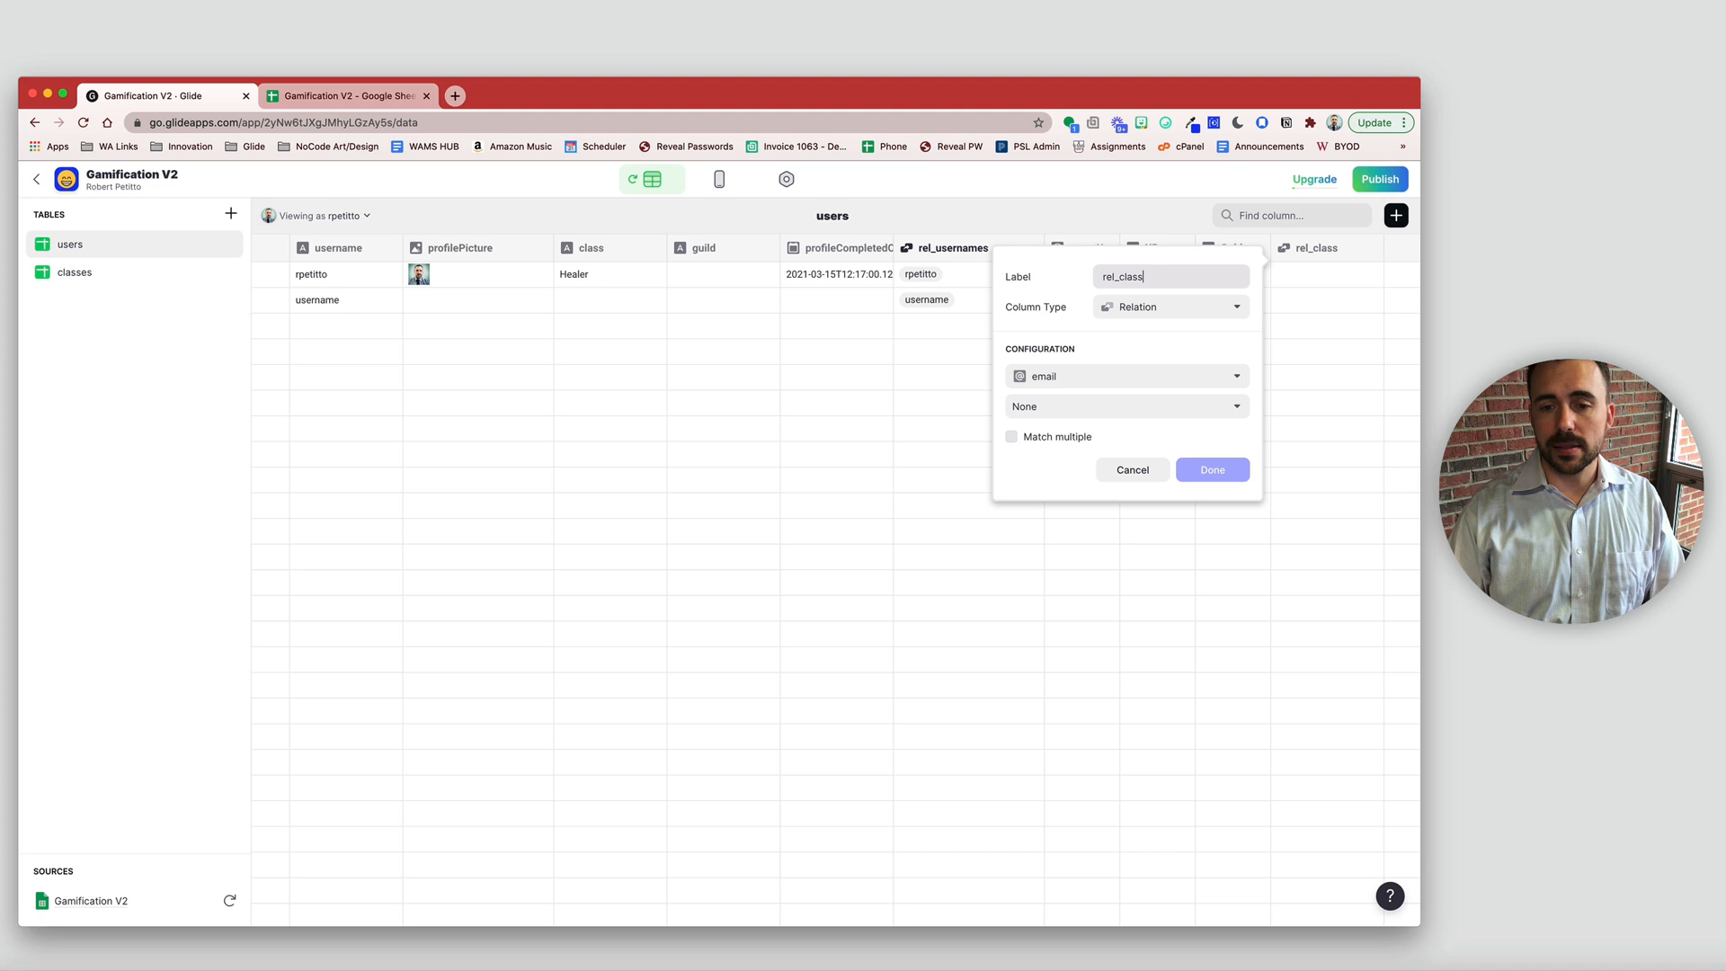
{"action": "left_click", "coordinate": [1066, 379]}
{"action": "left_click", "coordinate": [1074, 495]}
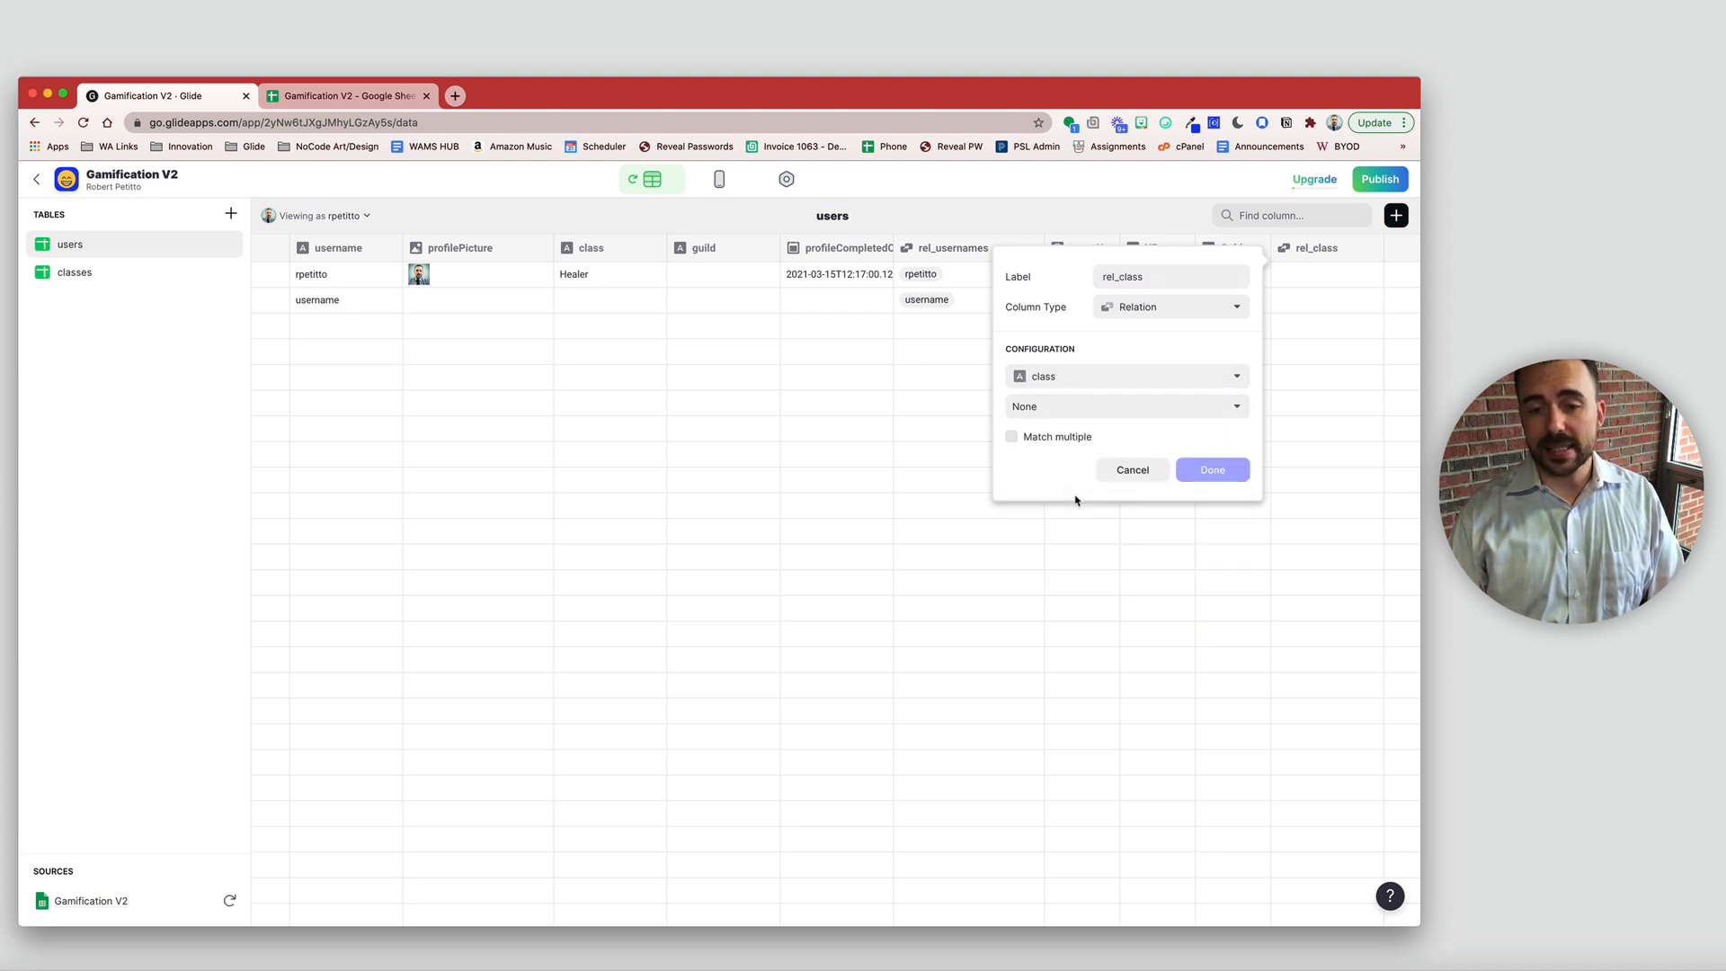
{"action": "left_click", "coordinate": [1069, 407]}
{"action": "mouse_move", "coordinate": [1067, 476]}
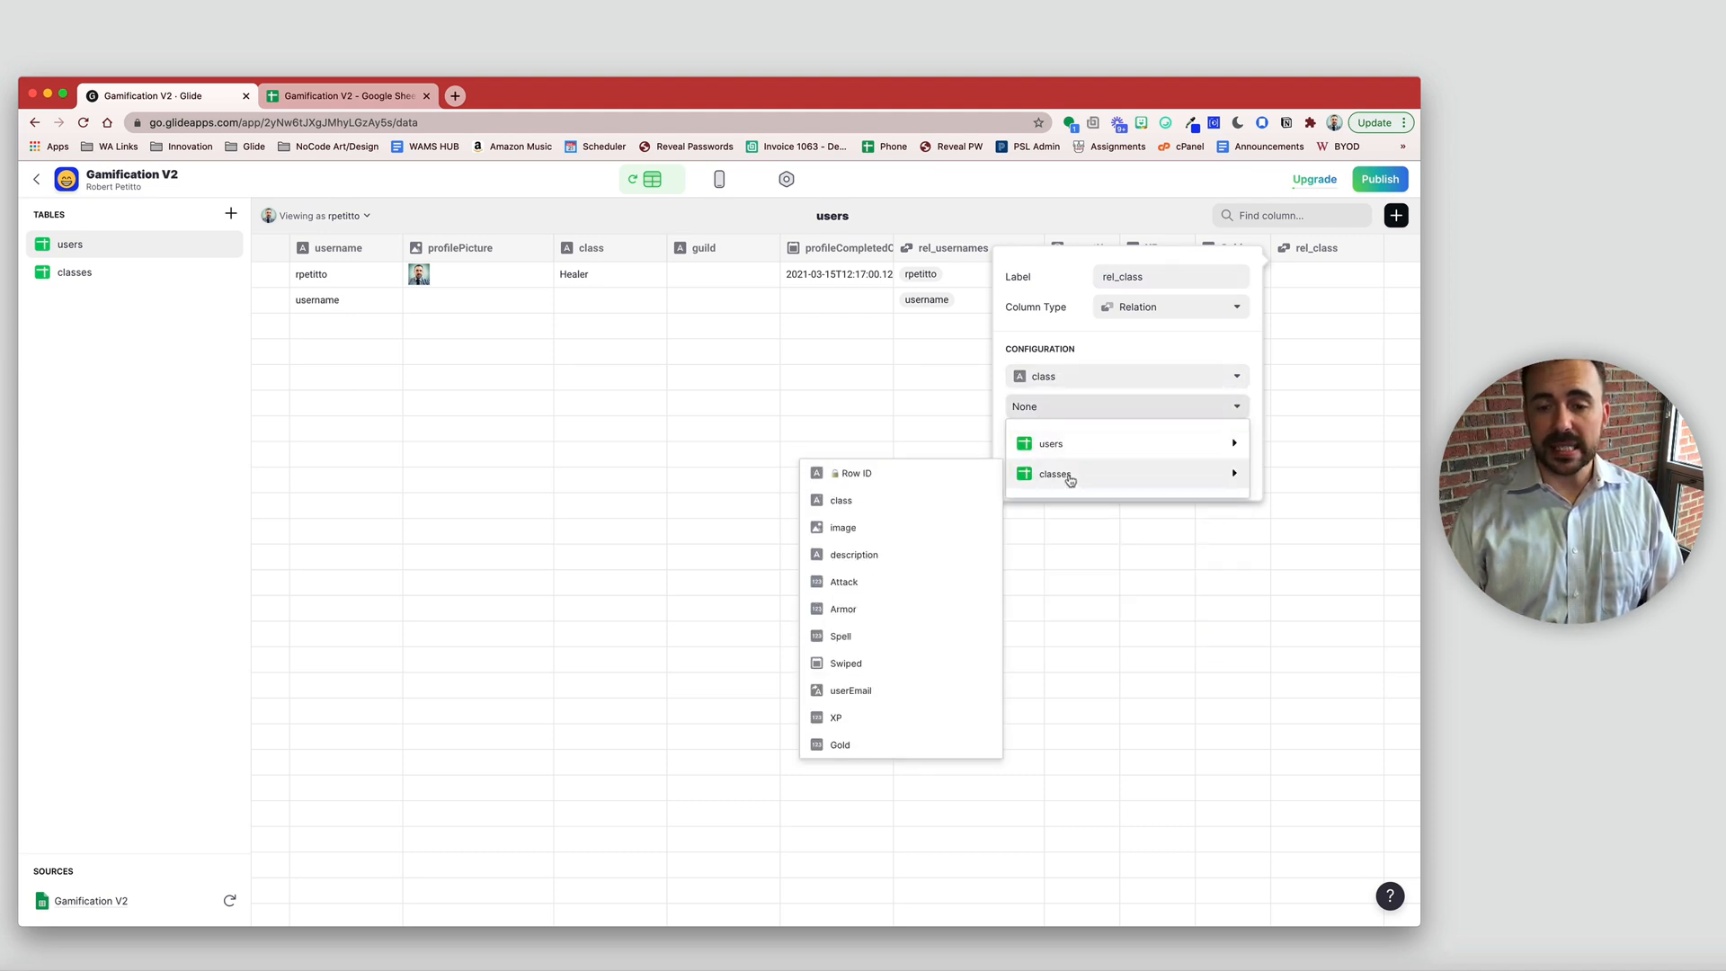
{"action": "left_click", "coordinate": [903, 500]}
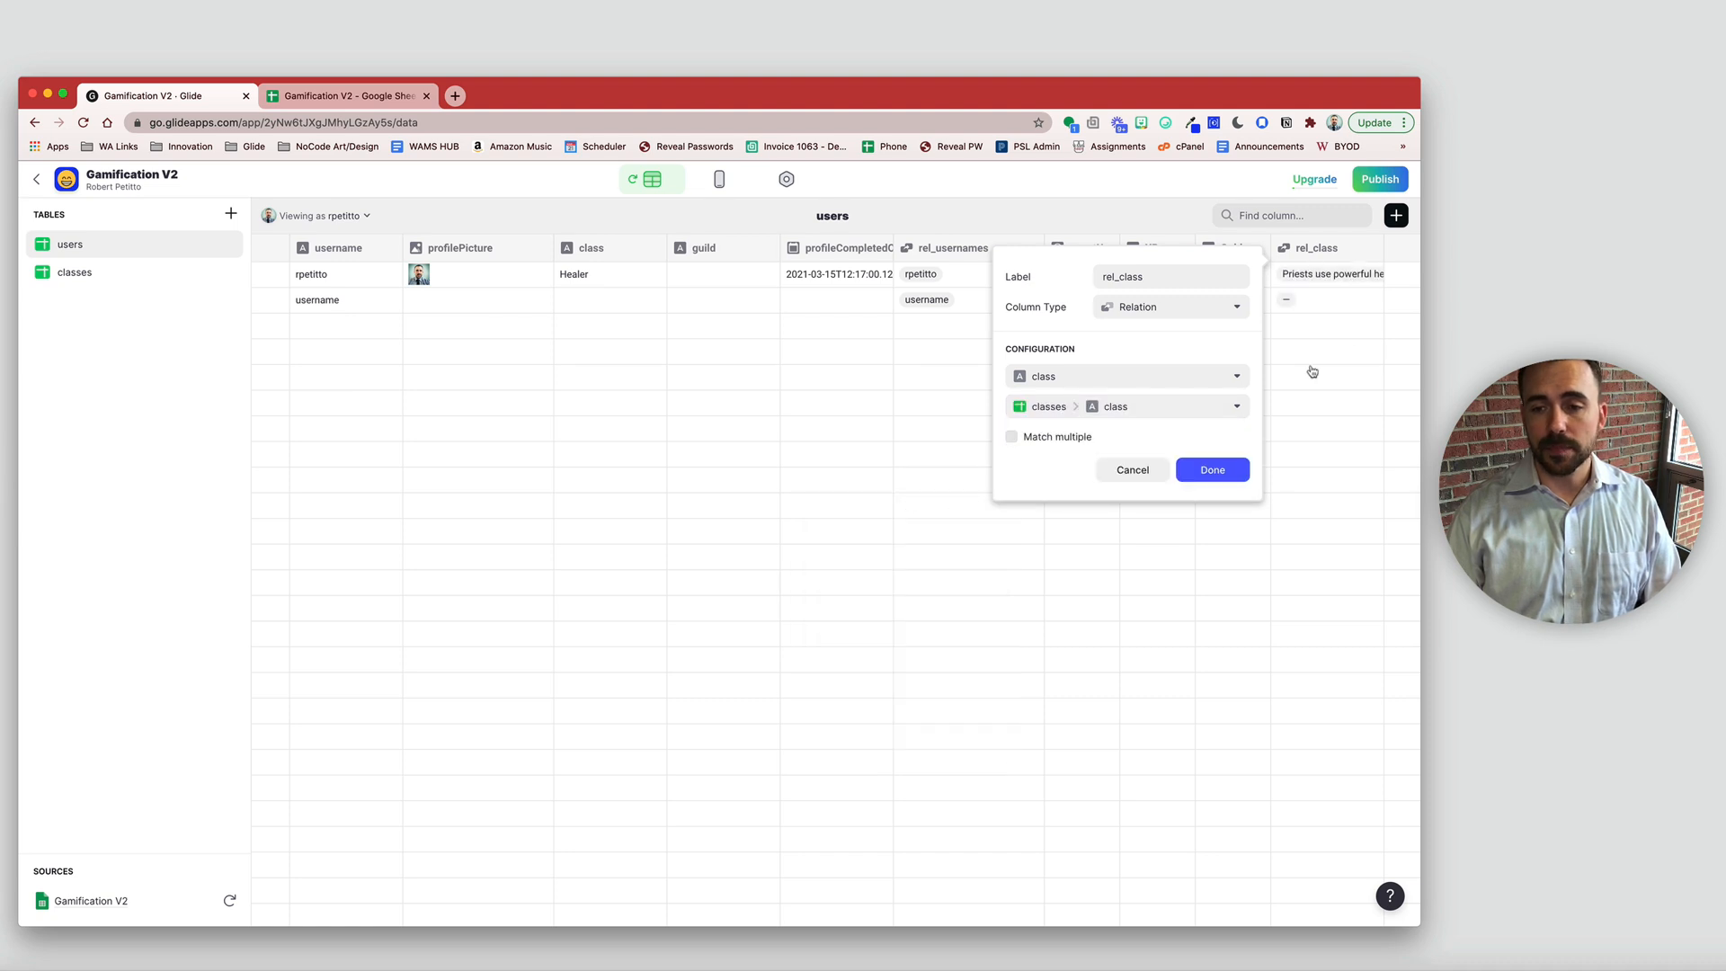
{"action": "left_click", "coordinate": [1215, 477]}
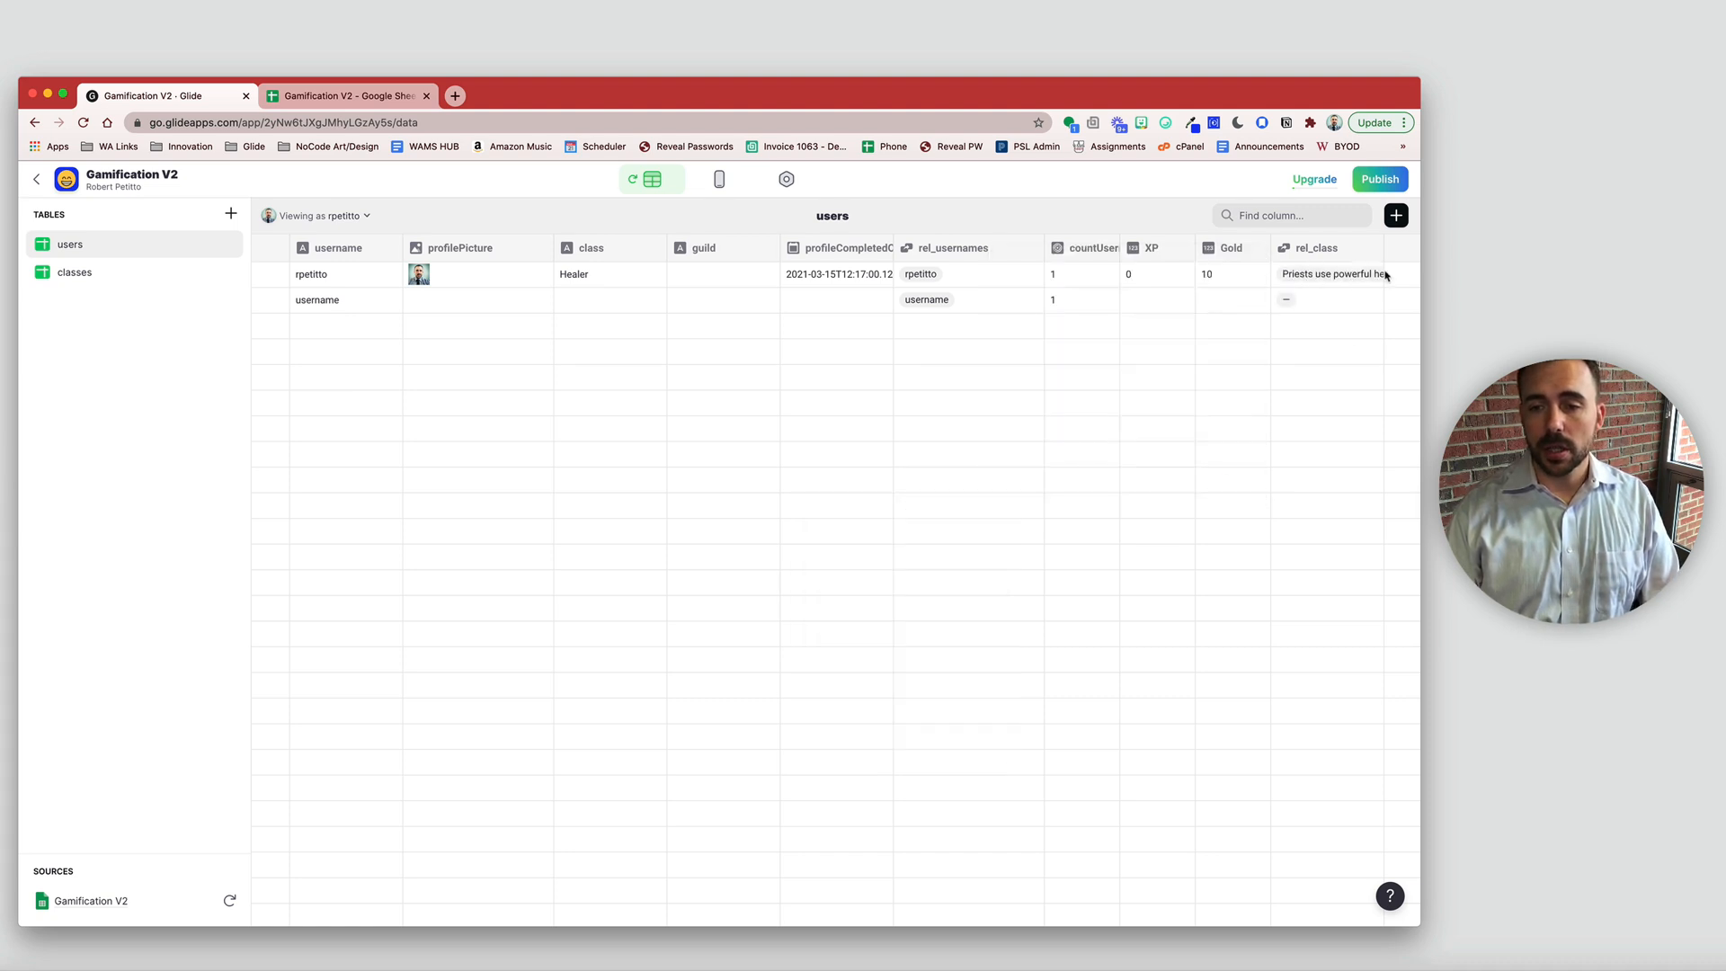
- Add a classImage lookup column pulling image through rel_class
{"action": "left_click", "coordinate": [1397, 217]}
{"action": "left_click", "coordinate": [1172, 305]}
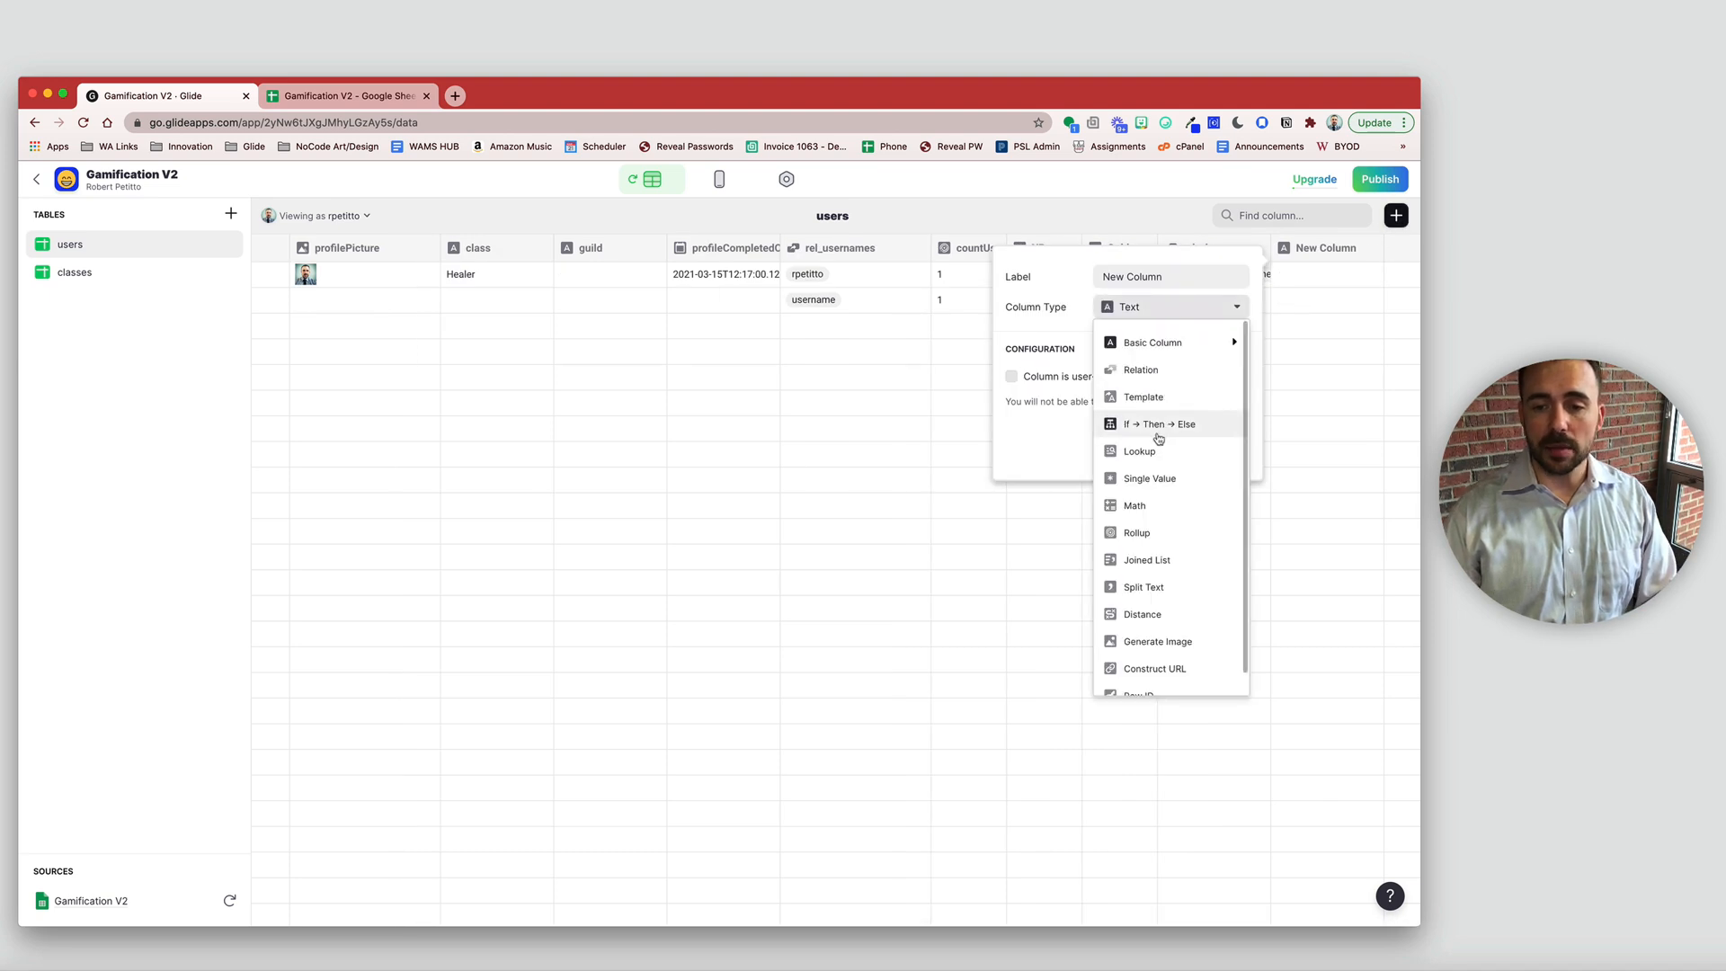
{"action": "left_click", "coordinate": [1160, 442]}
{"action": "triple_click", "coordinate": [1169, 276]}
{"action": "type", "text": "cl"}
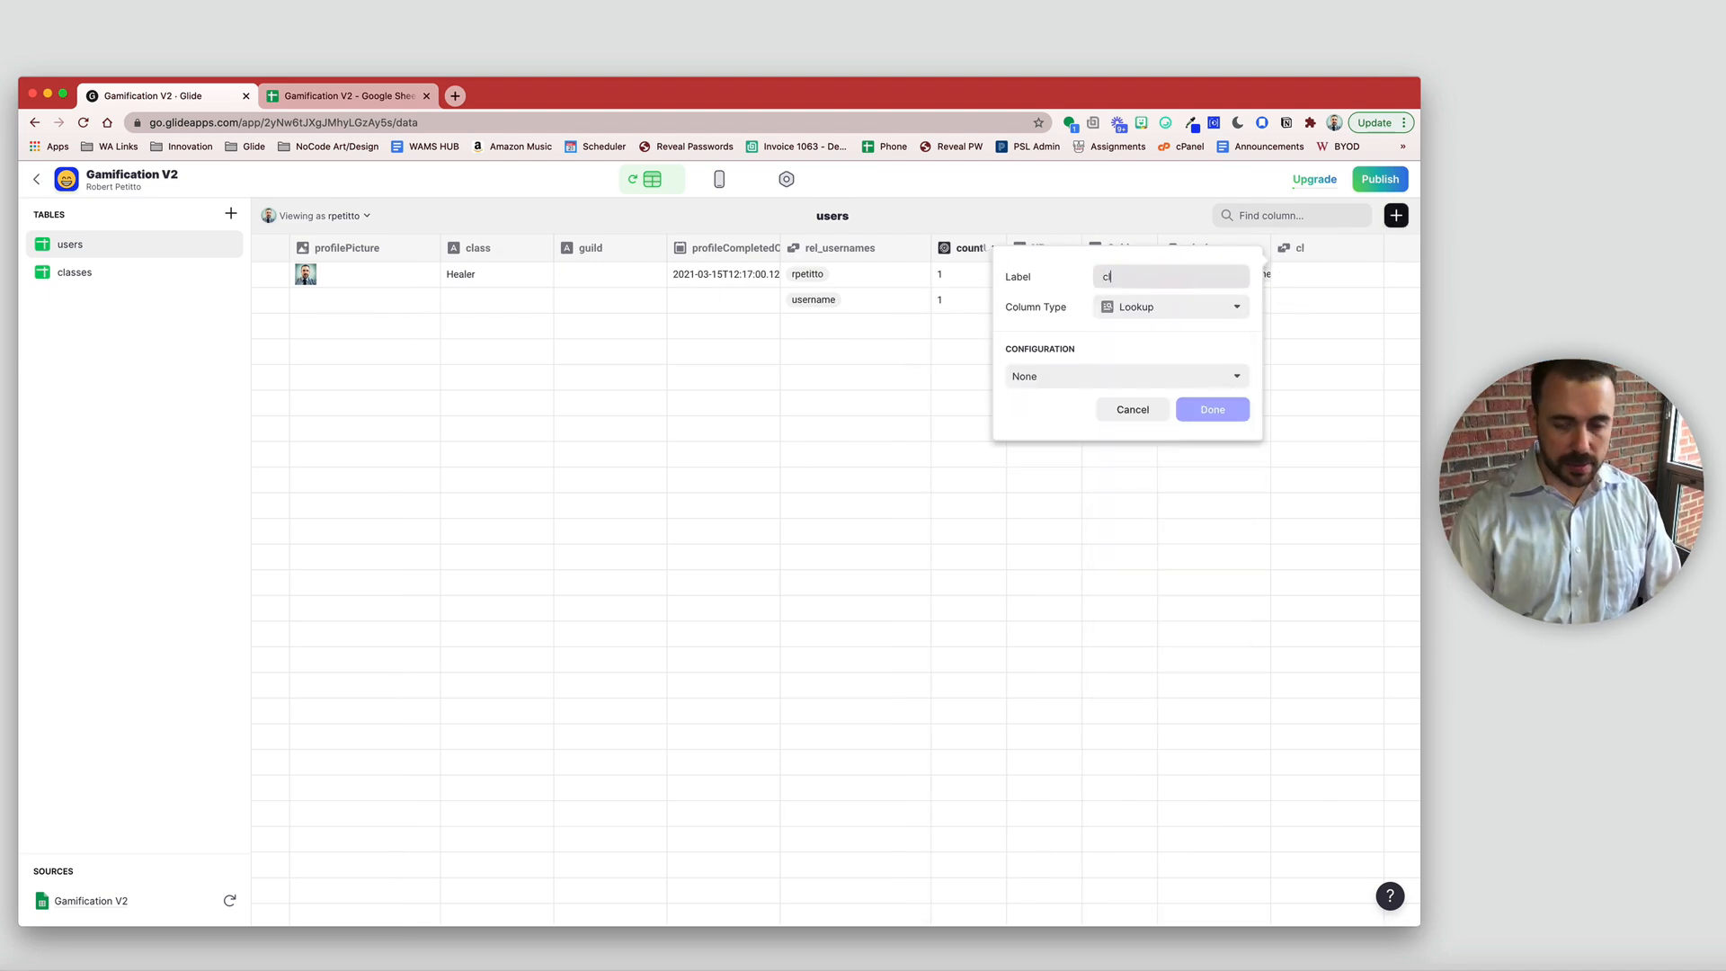
{"action": "type", "text": "assImage"}
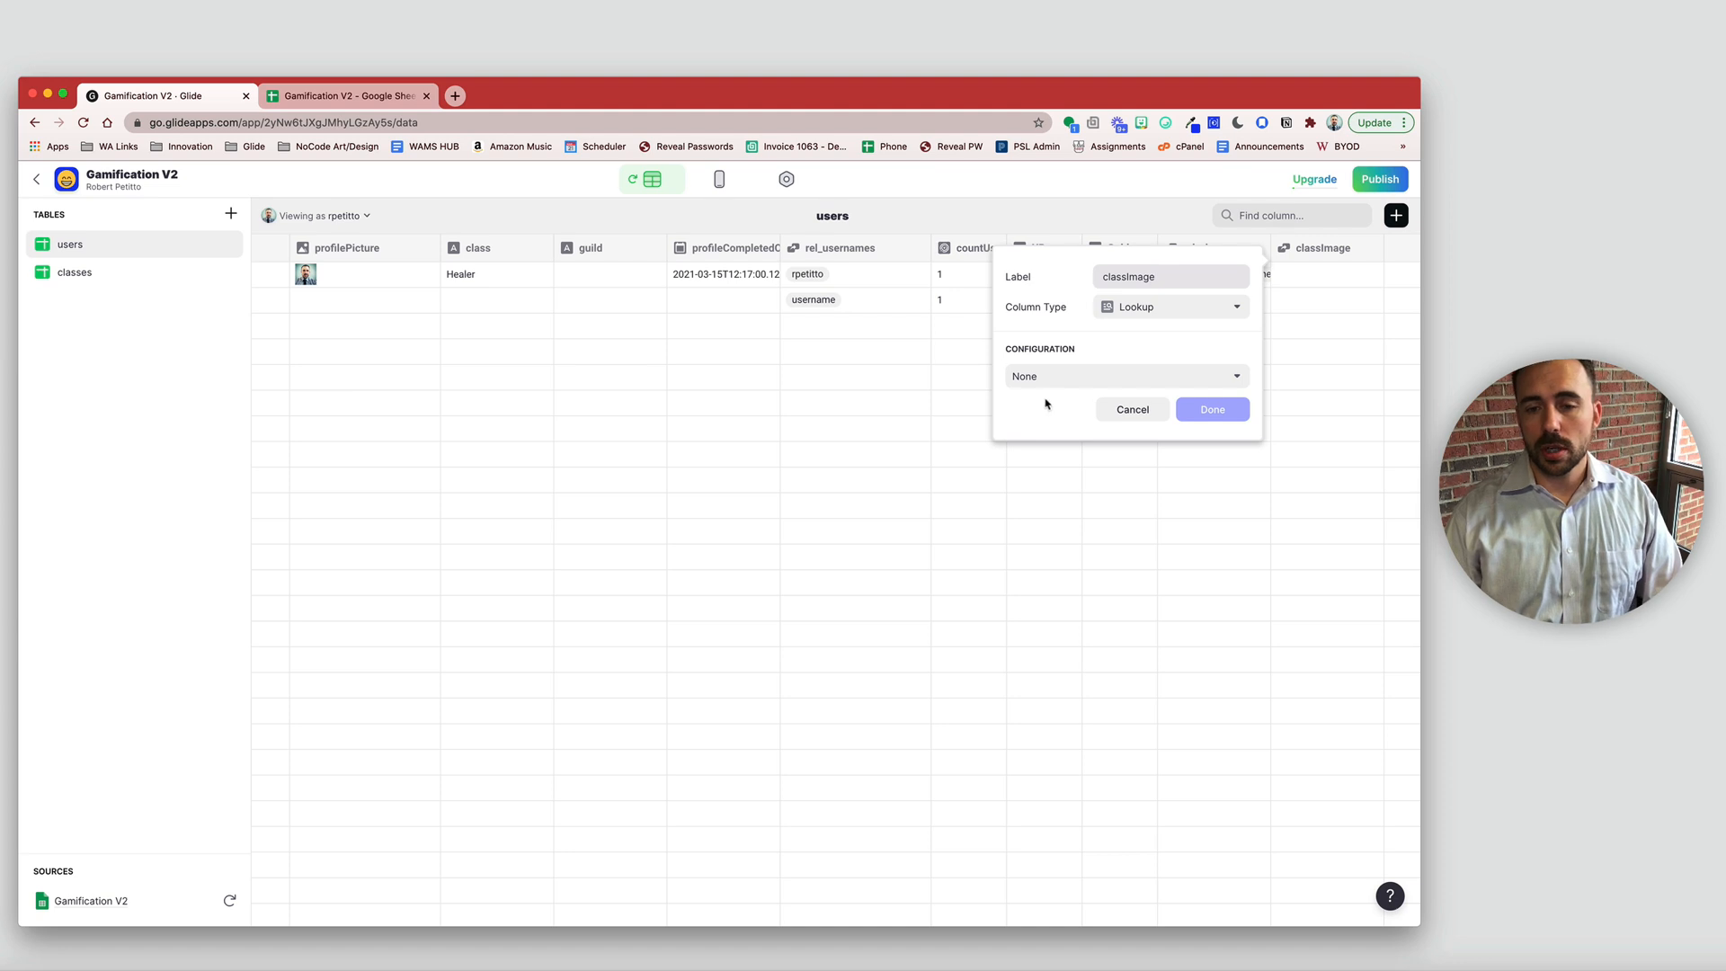
{"action": "left_click", "coordinate": [1053, 376]}
{"action": "mouse_move", "coordinate": [1049, 441]}
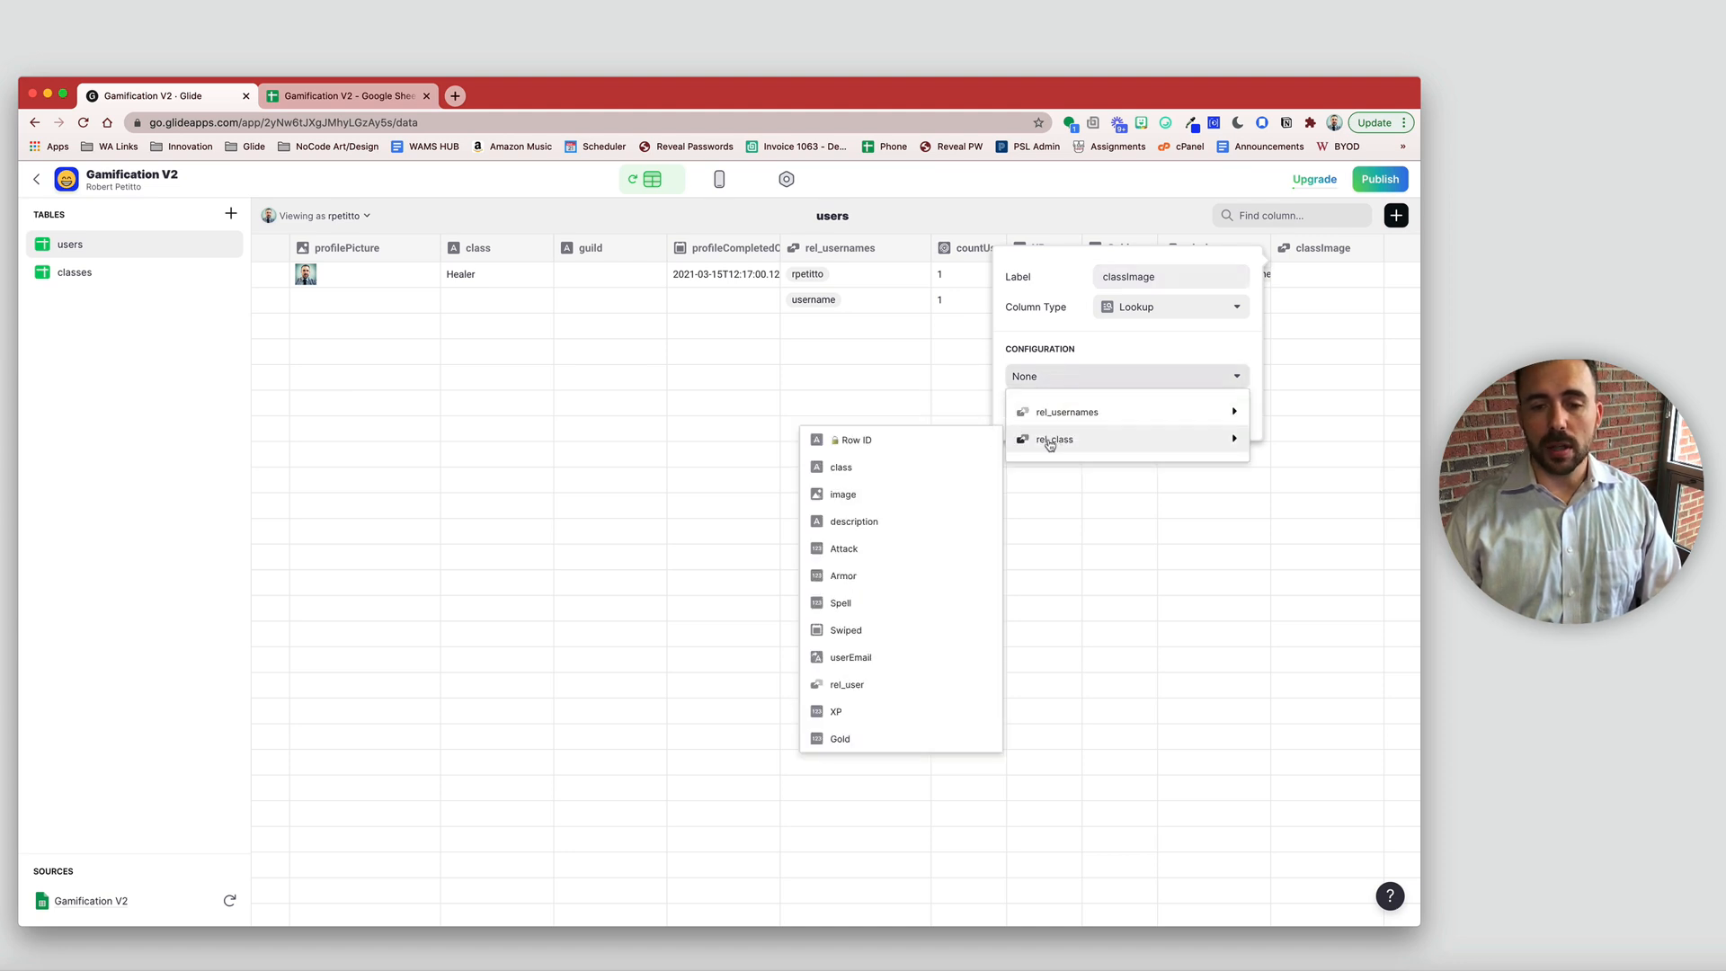
{"action": "left_click", "coordinate": [923, 495]}
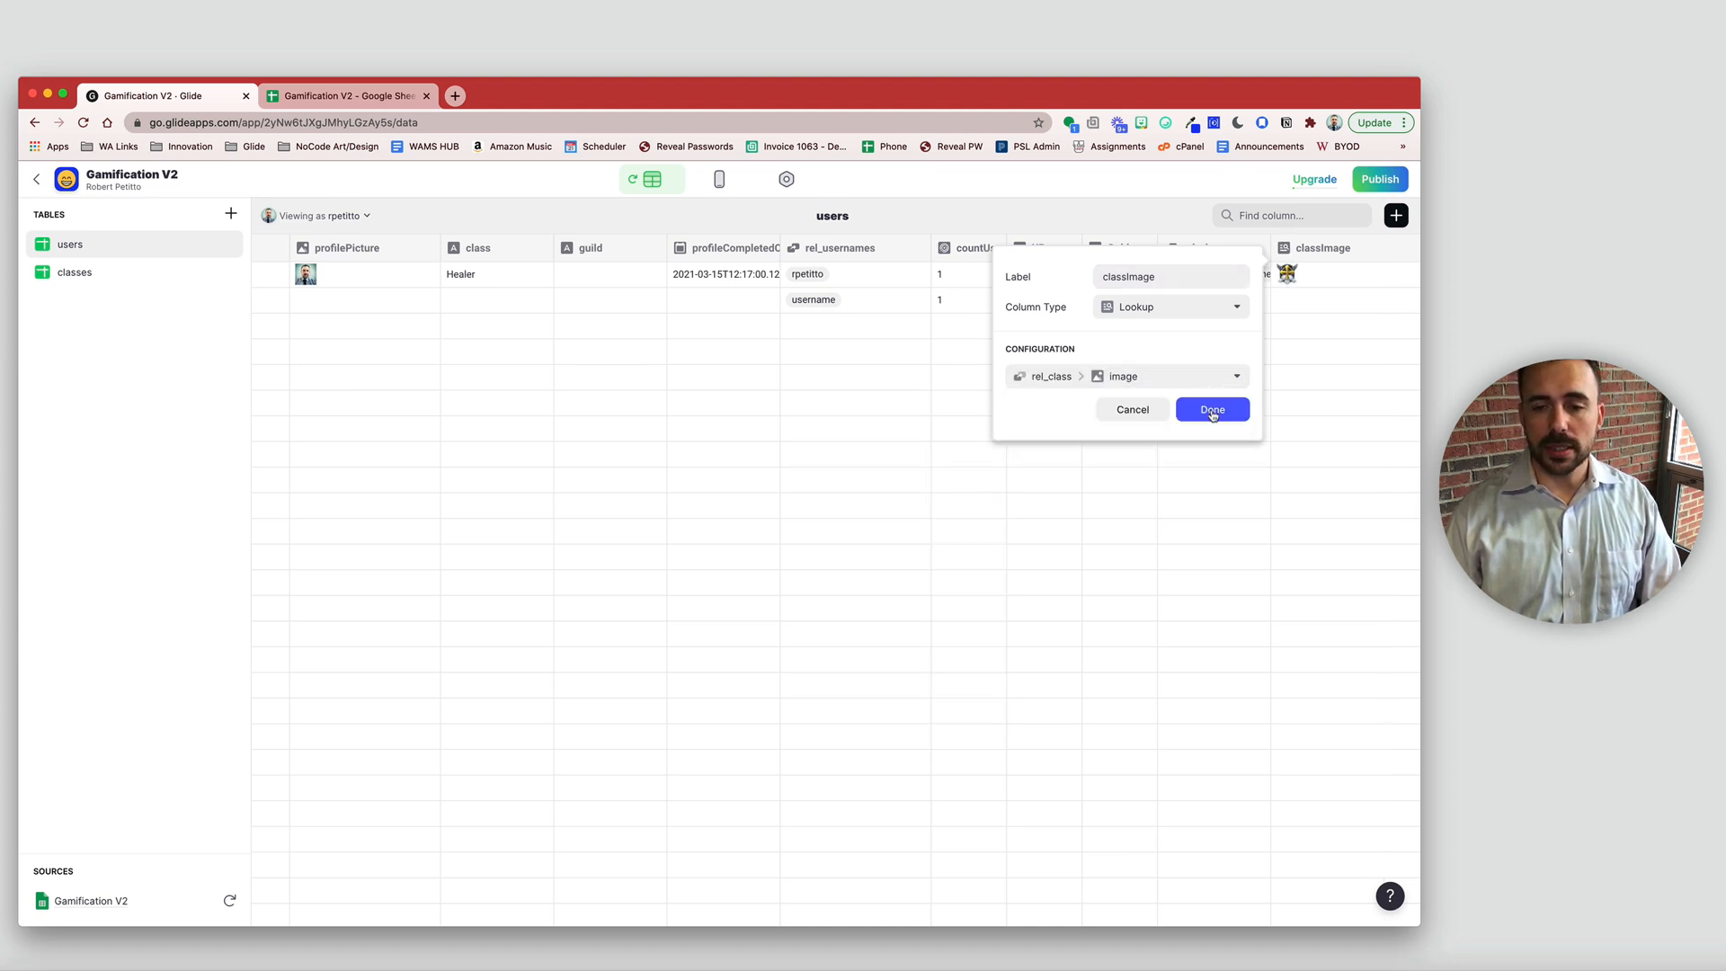
{"action": "left_click", "coordinate": [1213, 410]}
- Verify the user's Healer class and its looked-up image, then return to Layout
{"action": "left_click", "coordinate": [495, 279]}
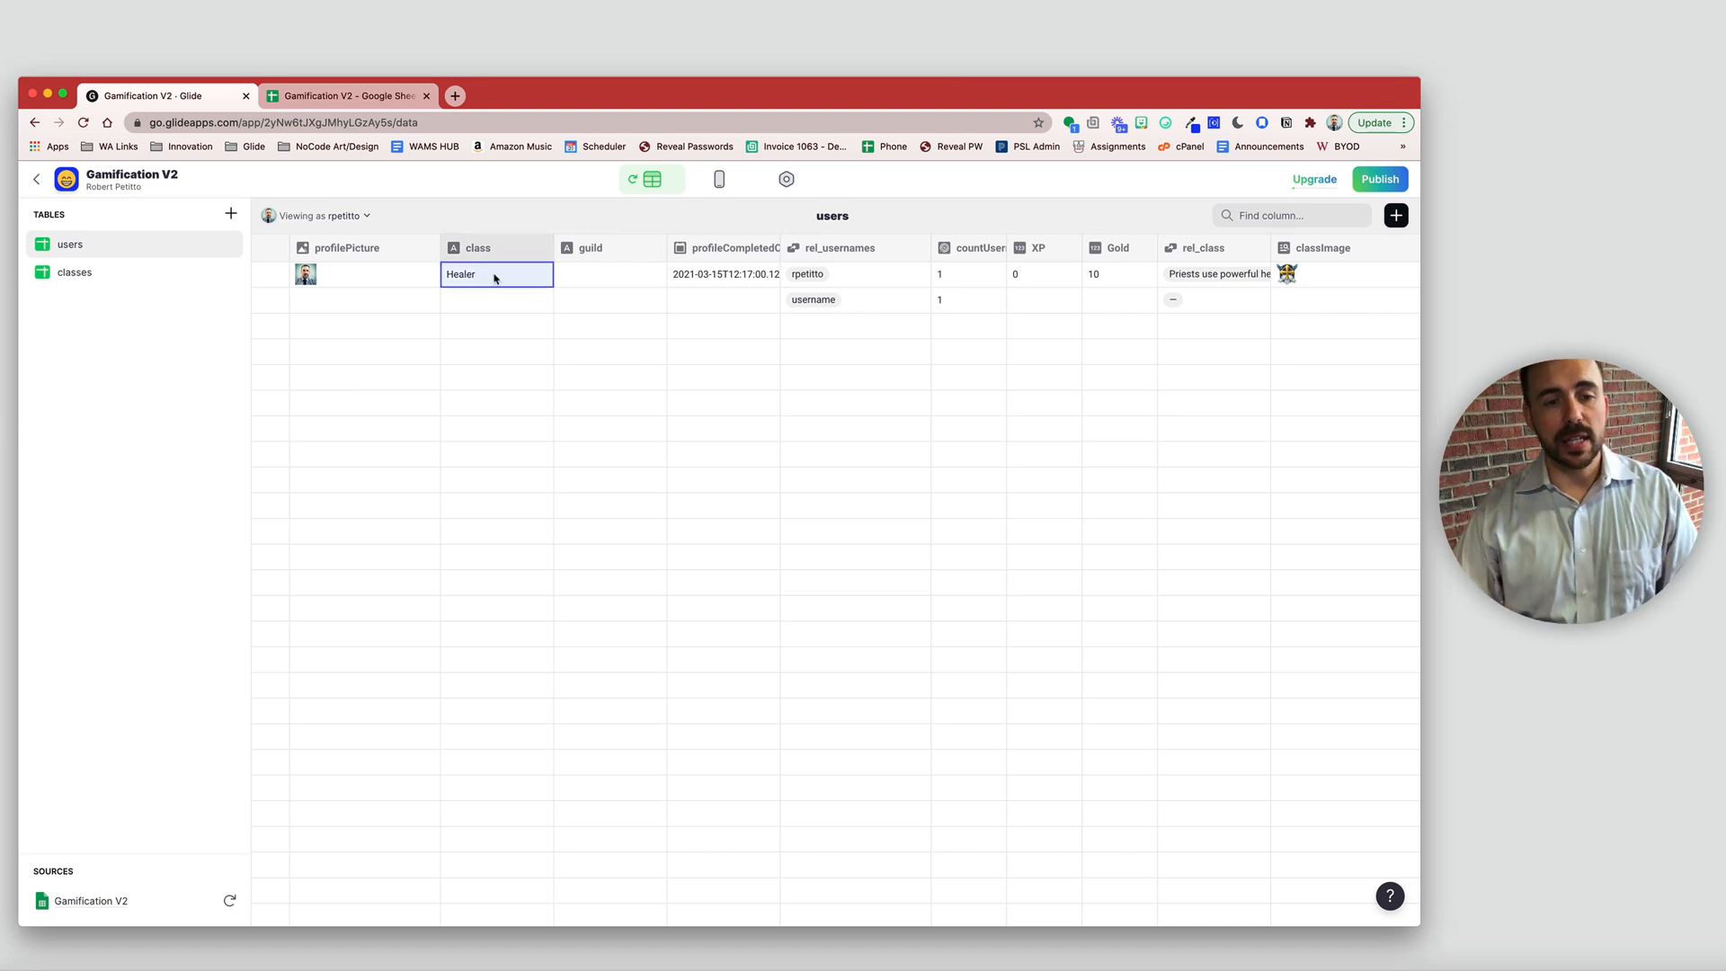
{"action": "left_click", "coordinate": [1319, 280]}
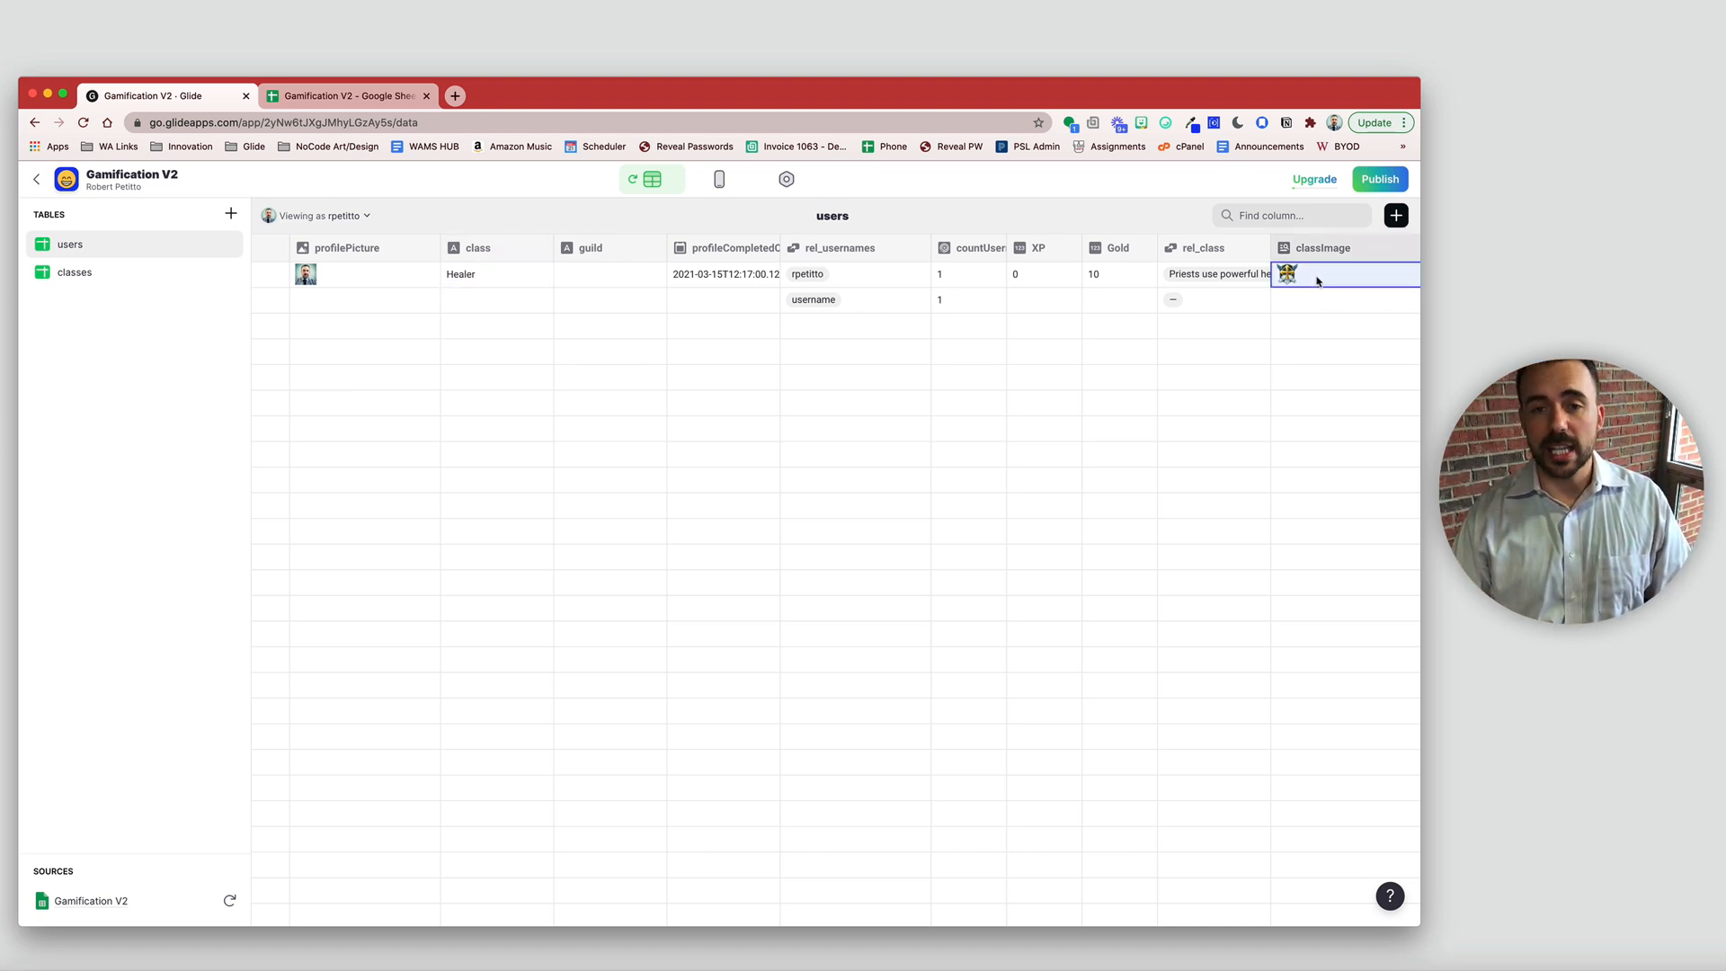
{"action": "left_click", "coordinate": [721, 183]}
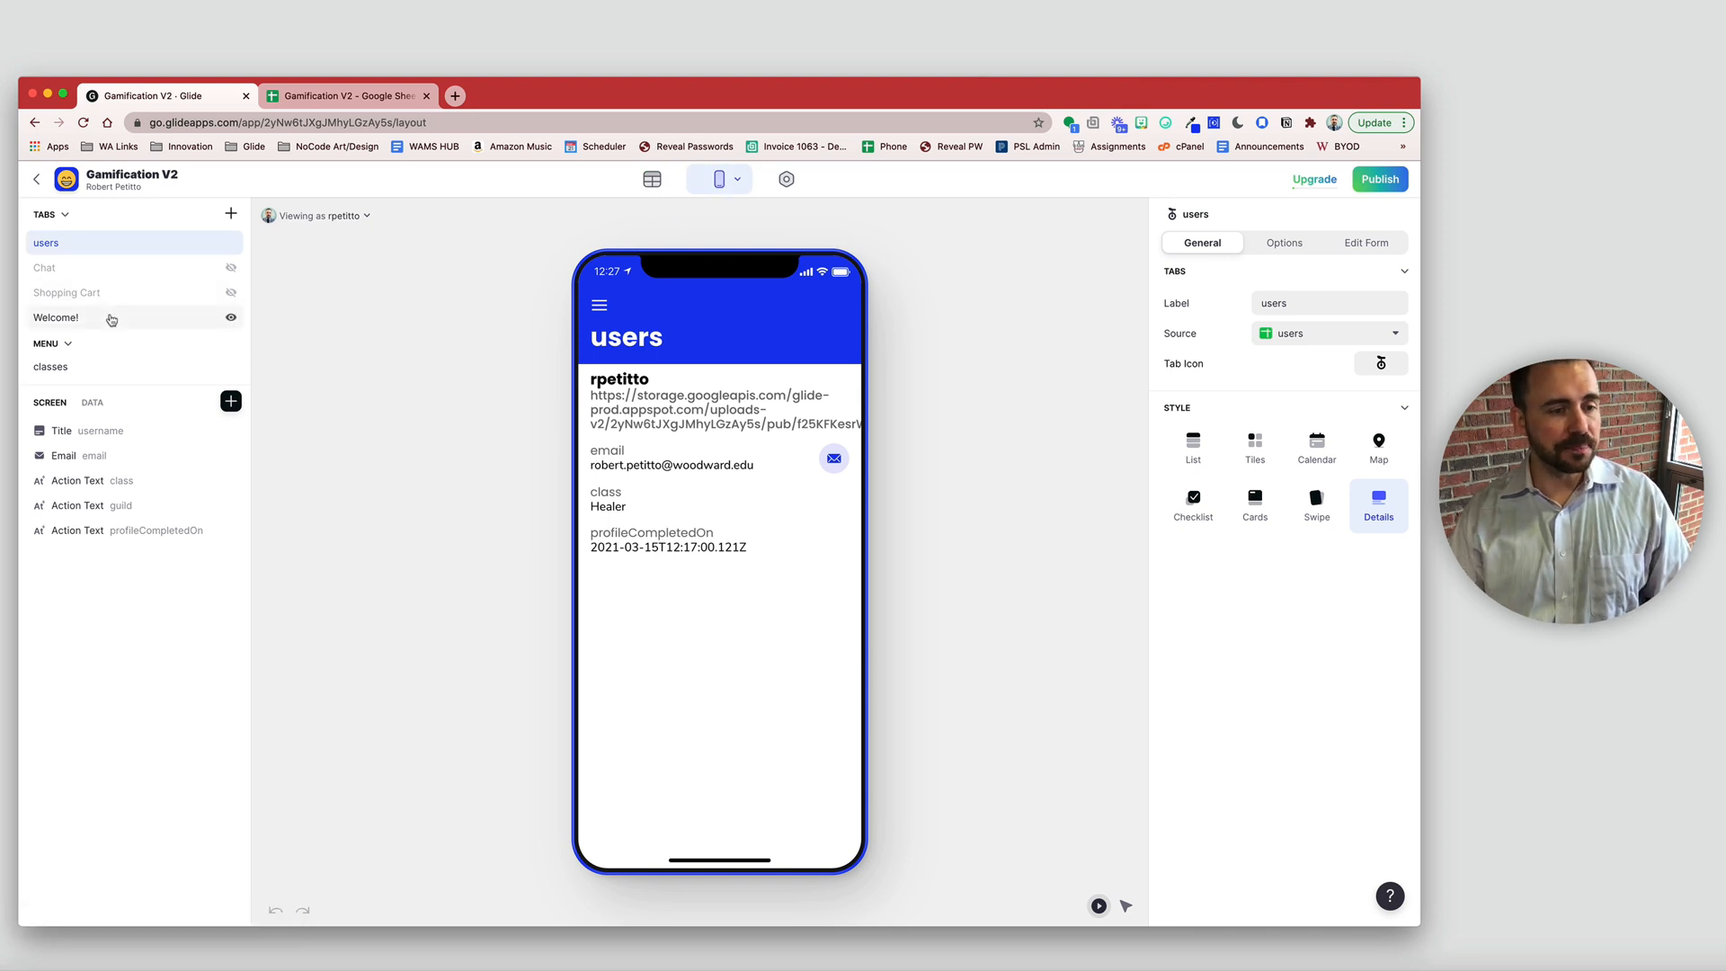
- Add a Basic Table with class label and classImage value above Select a class
{"action": "left_click", "coordinate": [57, 326]}
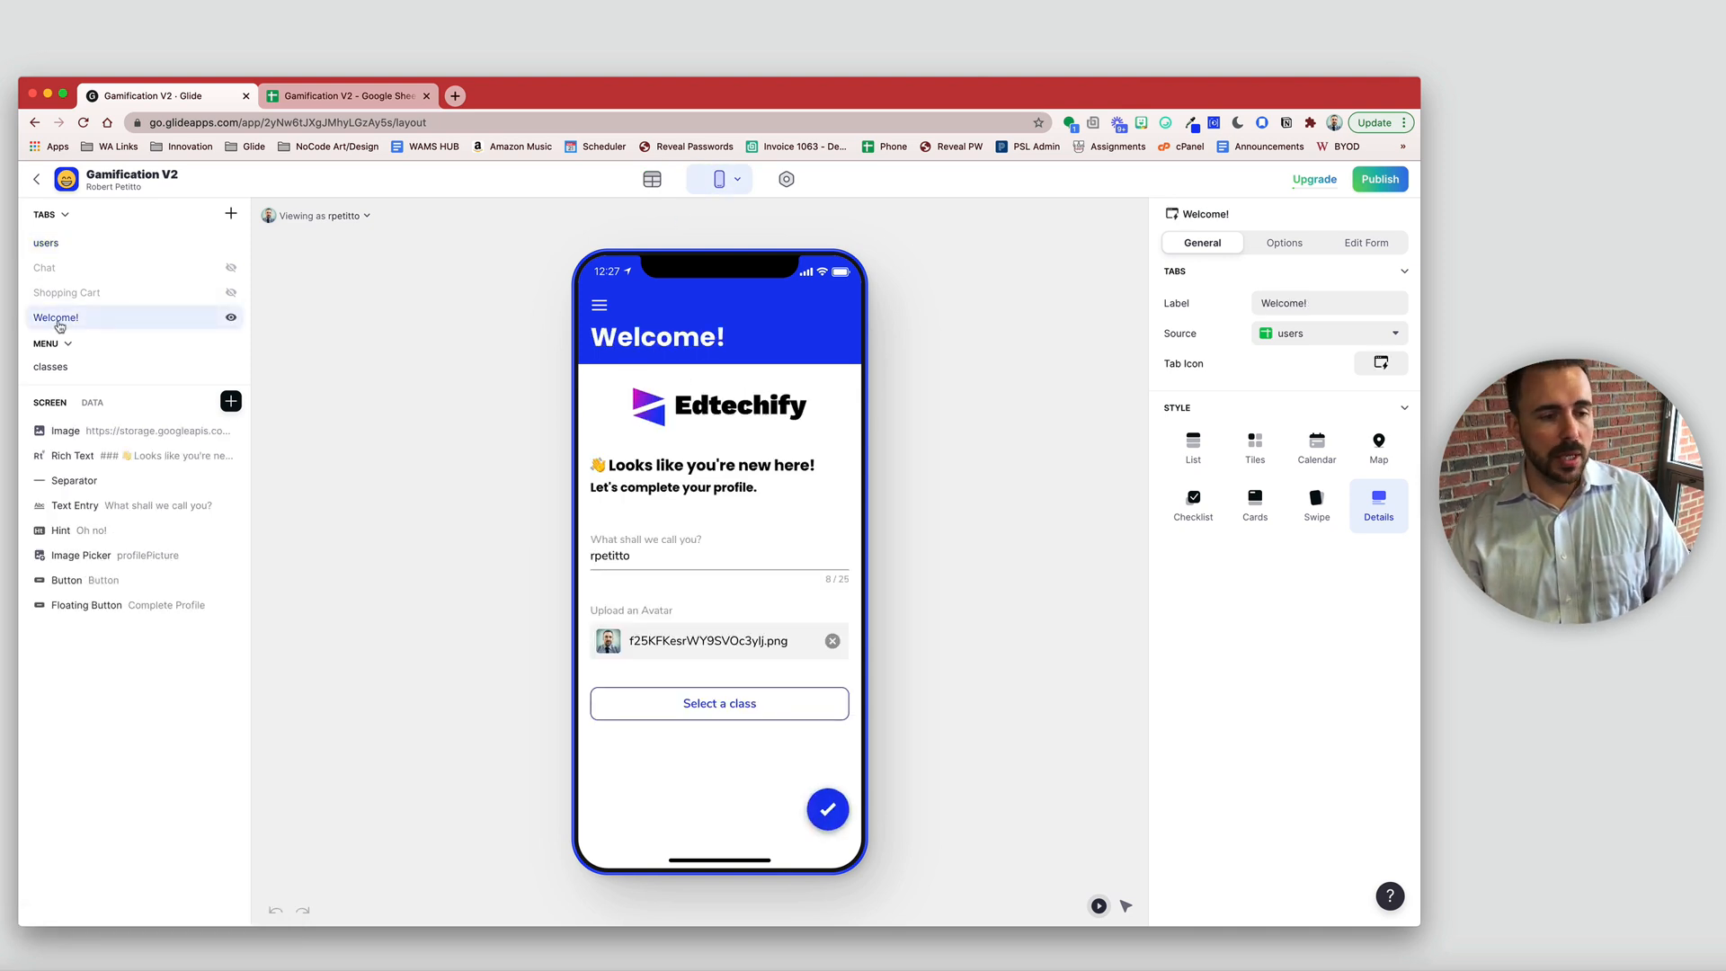
{"action": "left_click", "coordinate": [231, 401]}
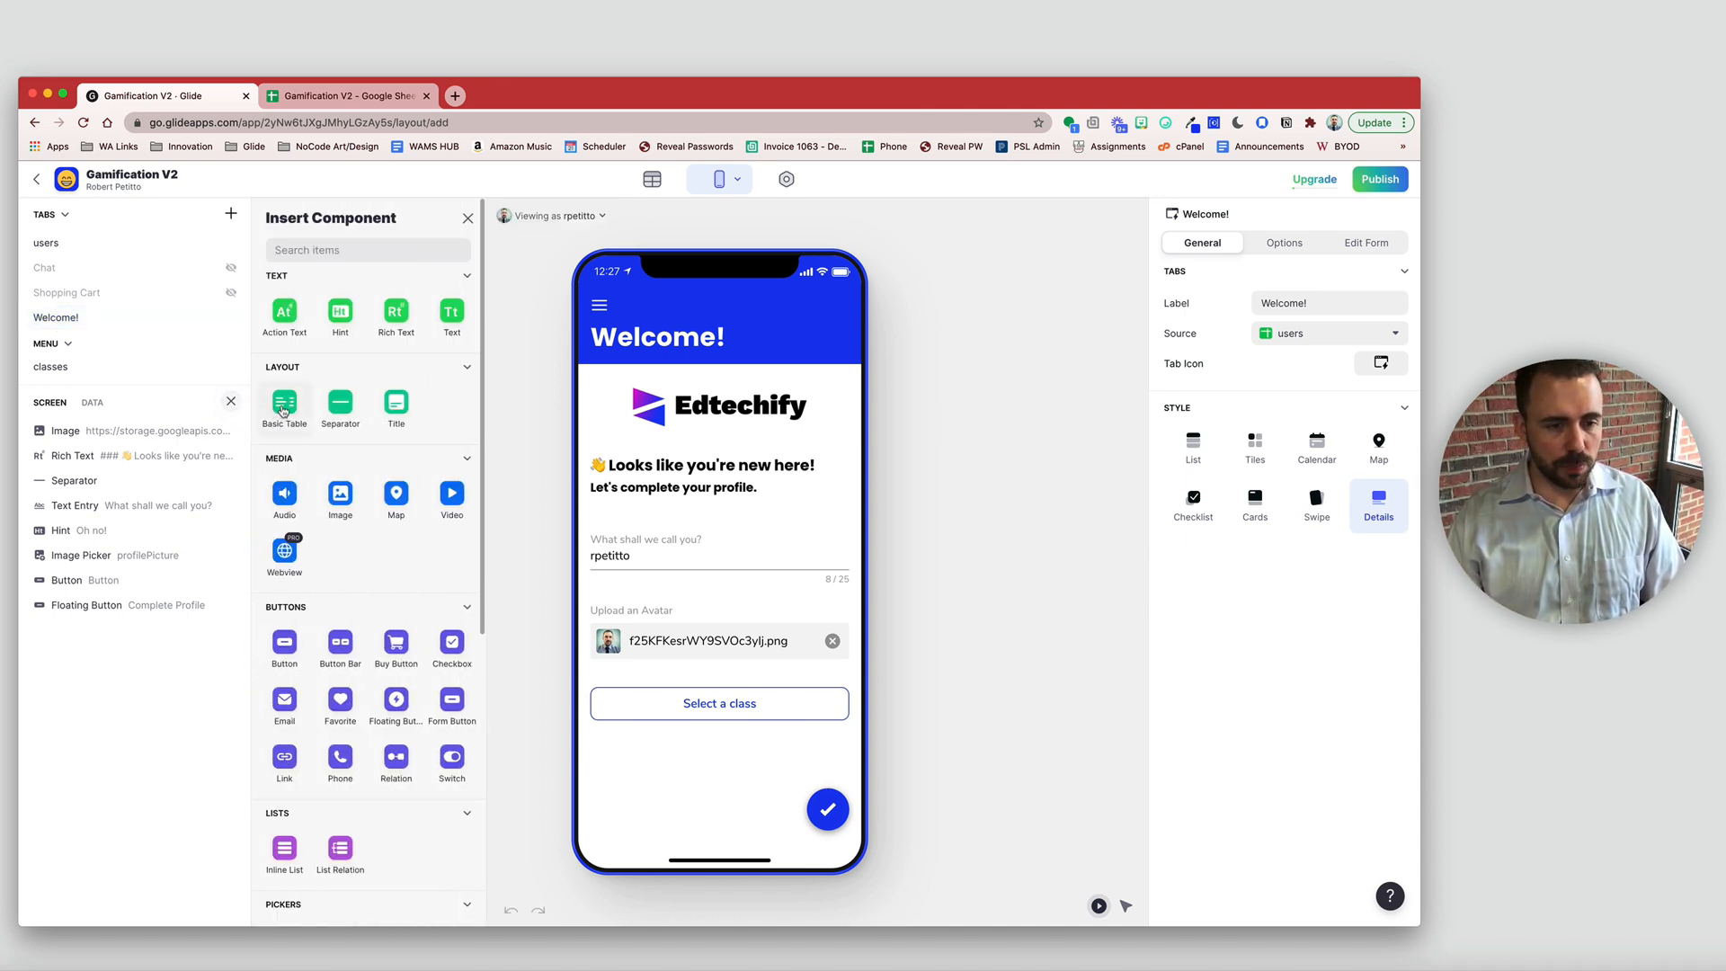
{"action": "left_click", "coordinate": [271, 412]}
{"action": "left_click", "coordinate": [1365, 354]}
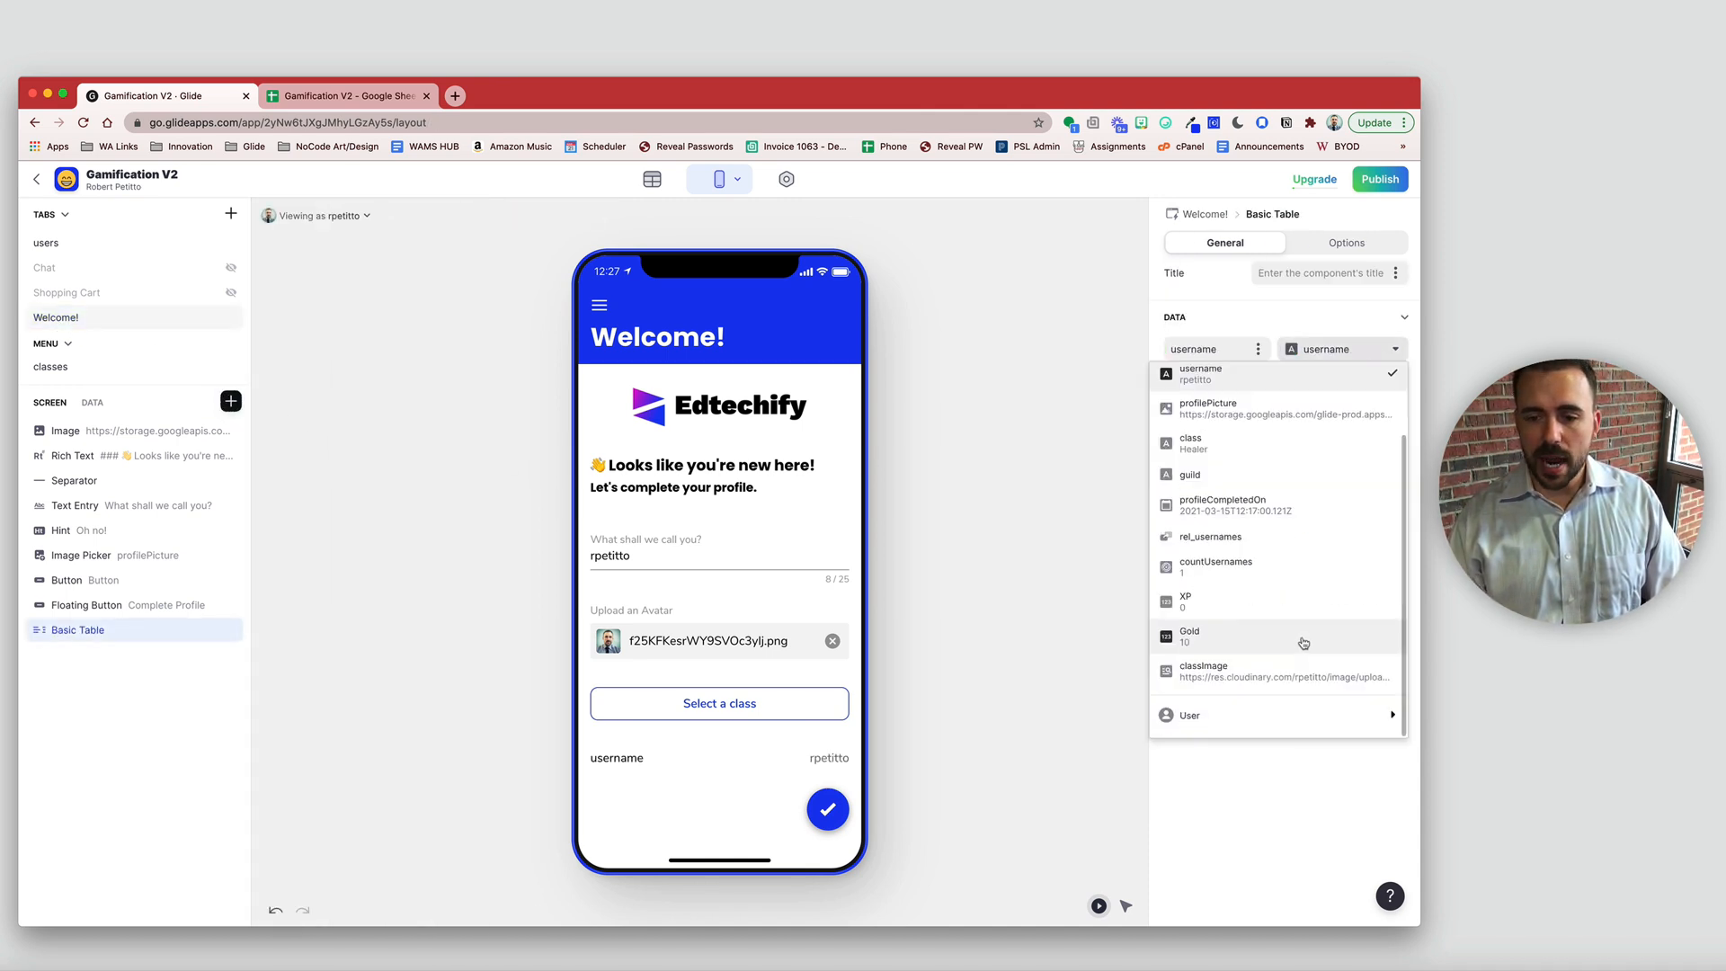
{"action": "left_click", "coordinate": [1294, 672]}
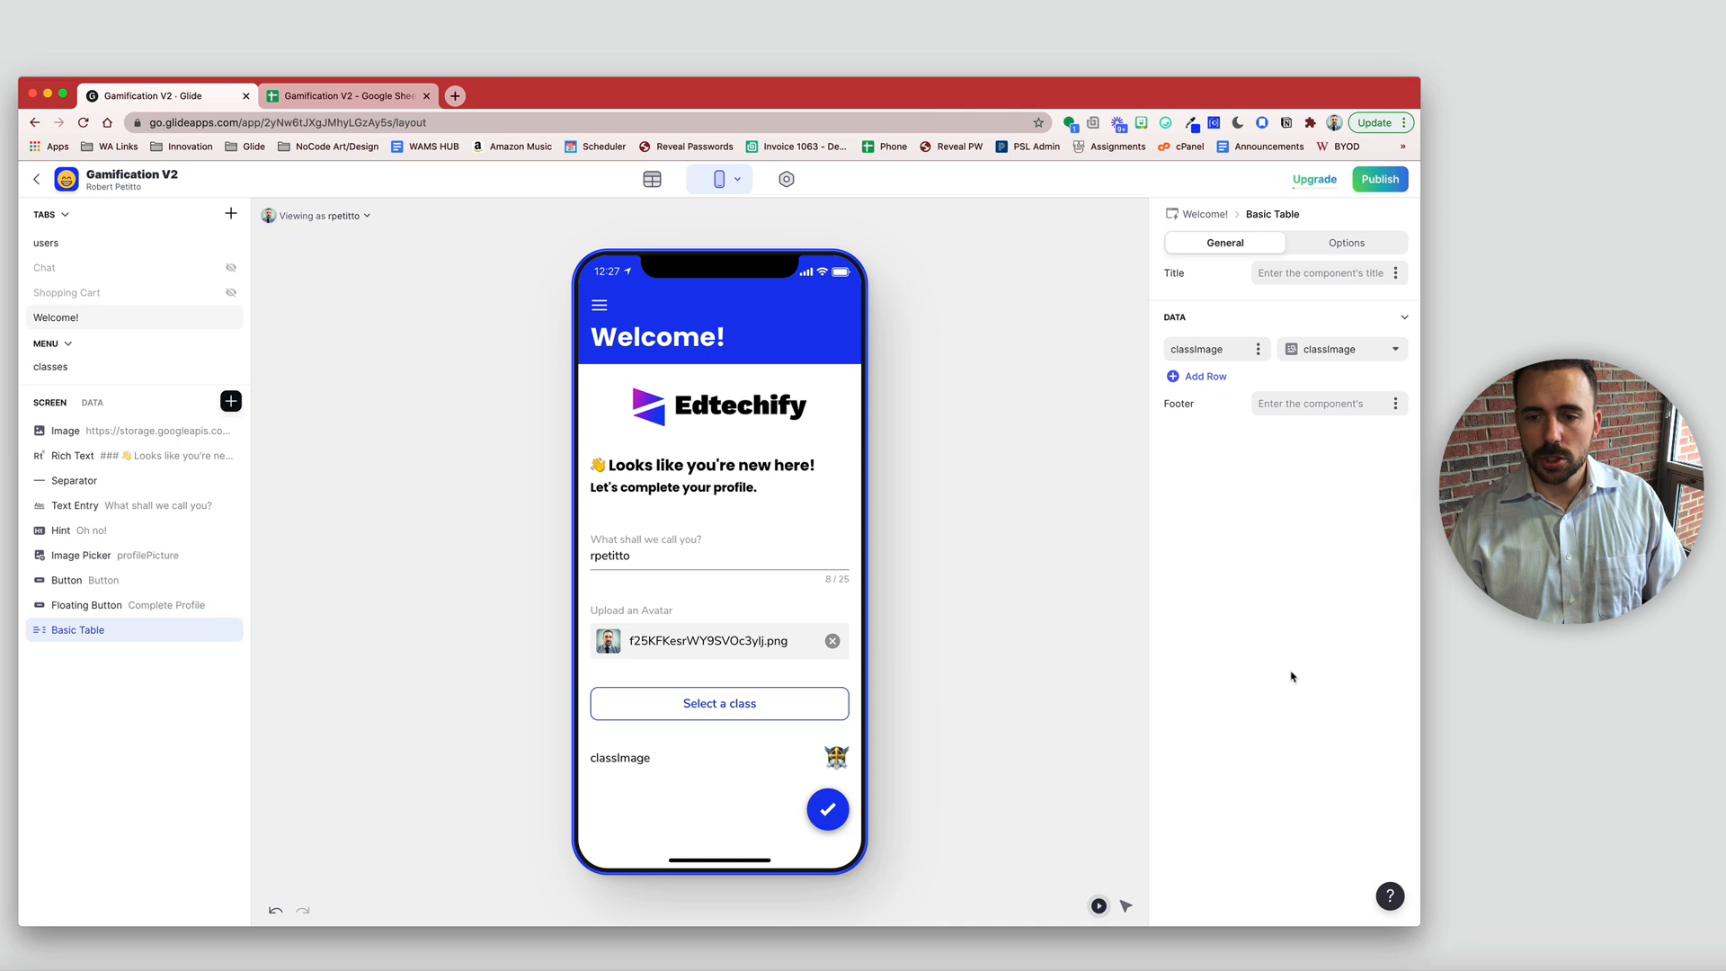
{"action": "left_click", "coordinate": [1248, 353]}
{"action": "left_click", "coordinate": [1192, 545]}
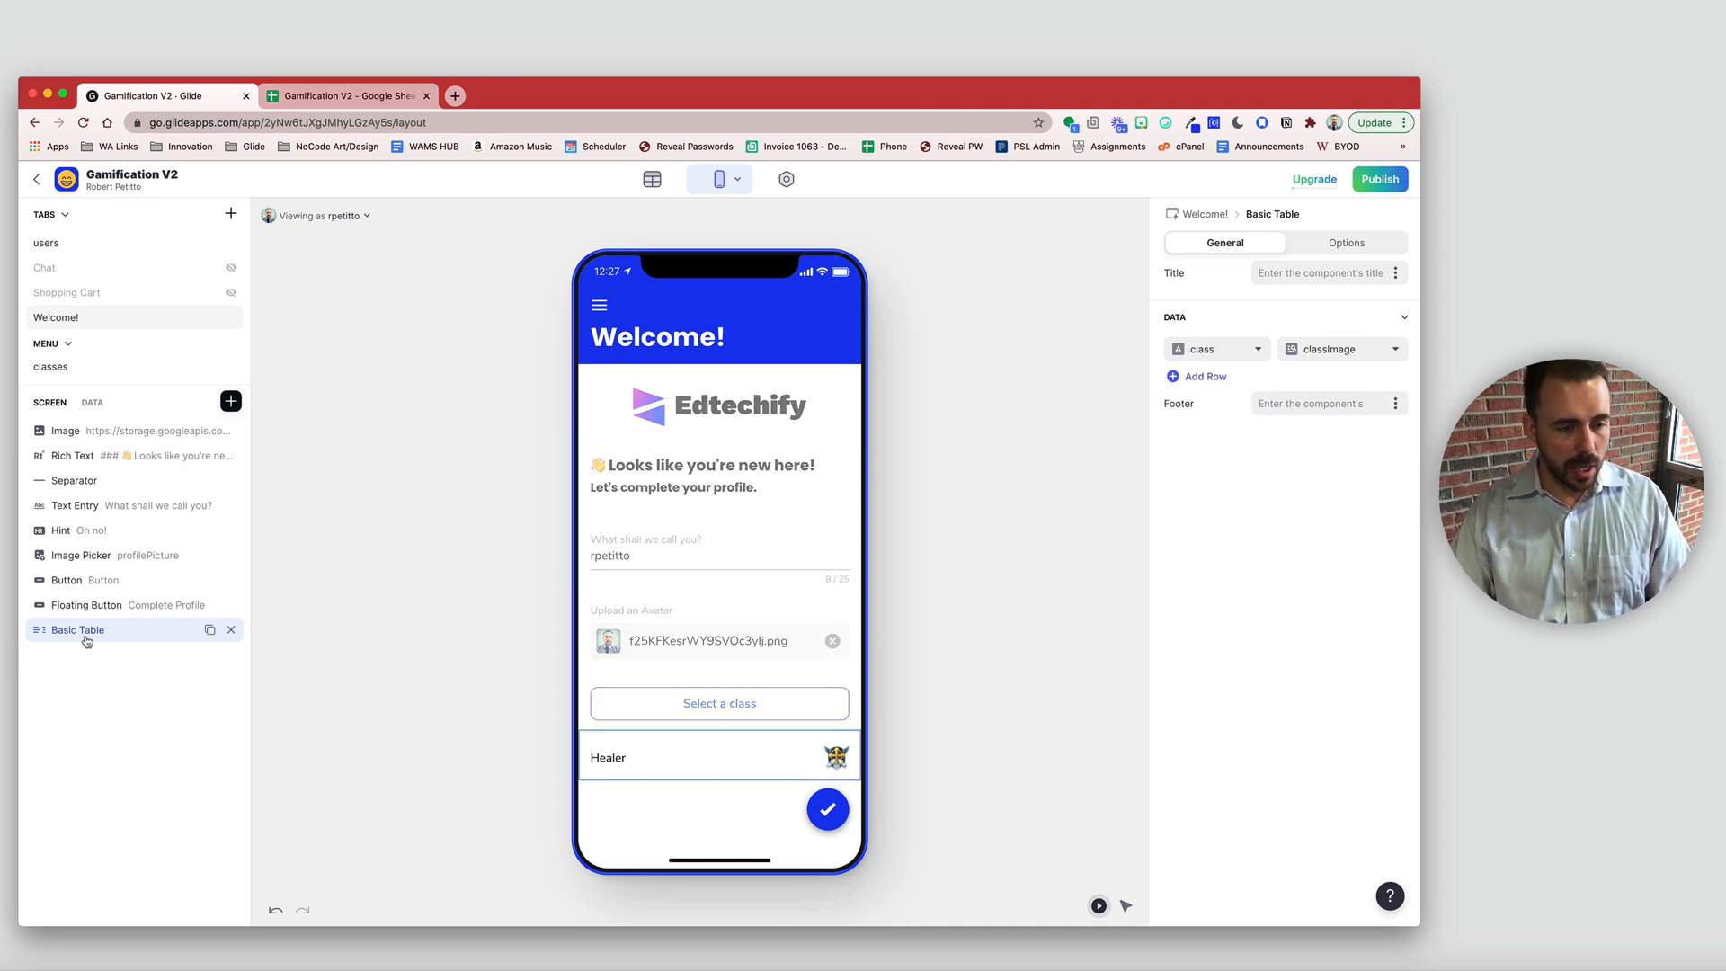
{"action": "left_click_drag", "start_coordinate": [86, 641], "coordinate": [90, 584]}
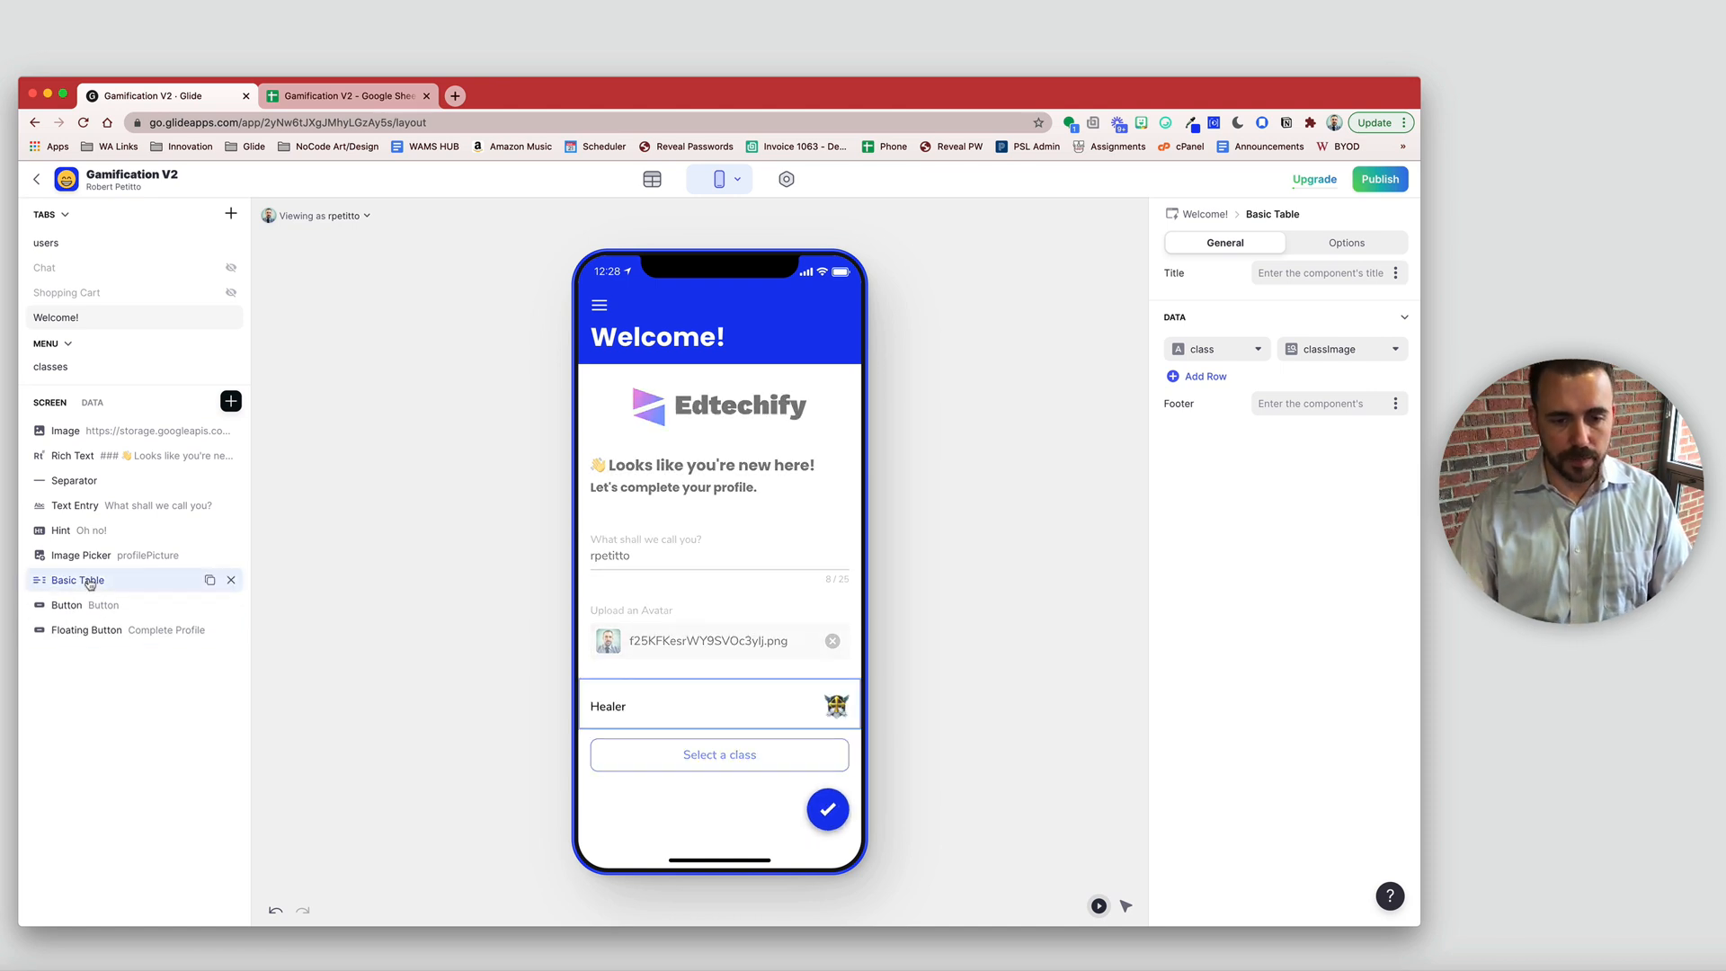